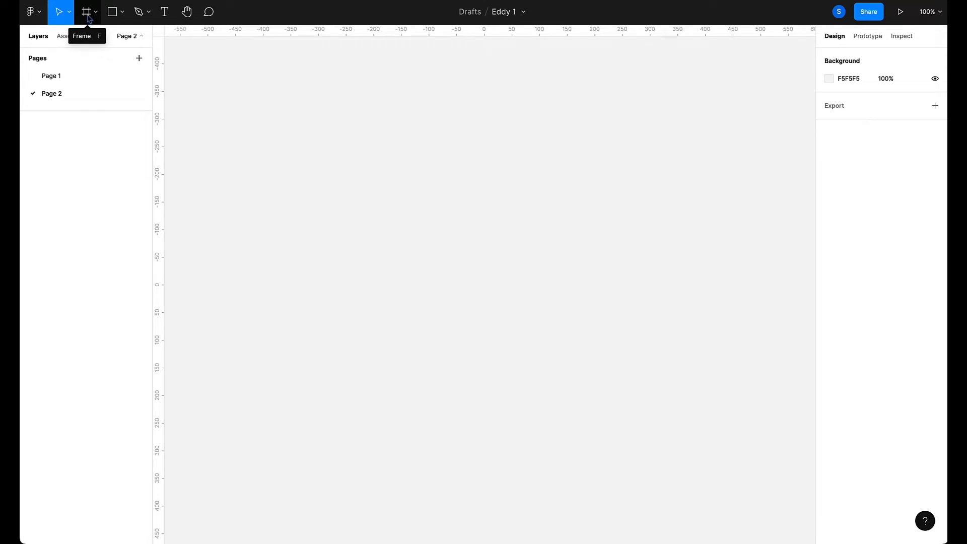
Create an iPhone 13 / 13 Pro frame on Page 2 and set its corner radius to 20.
click(86, 15)
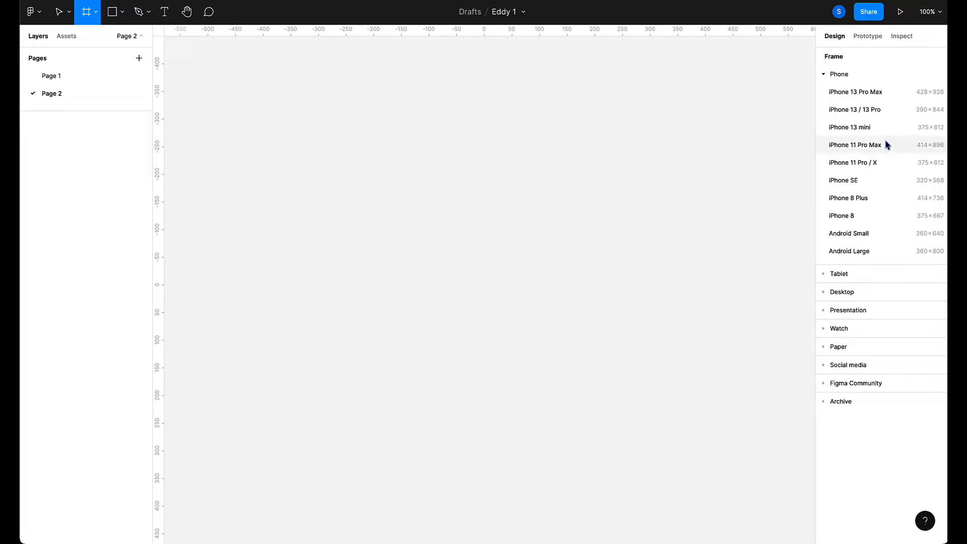
click(854, 111)
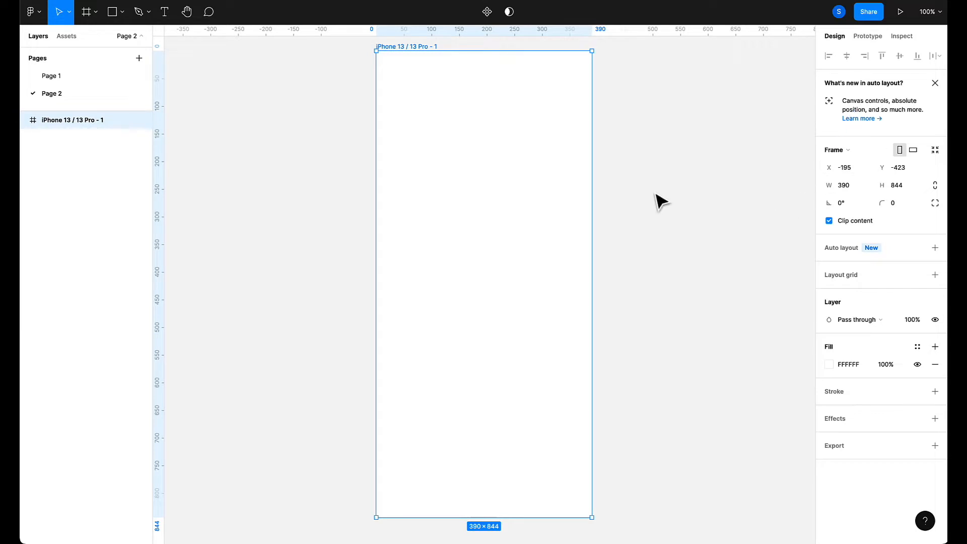
click(896, 207)
text(1)
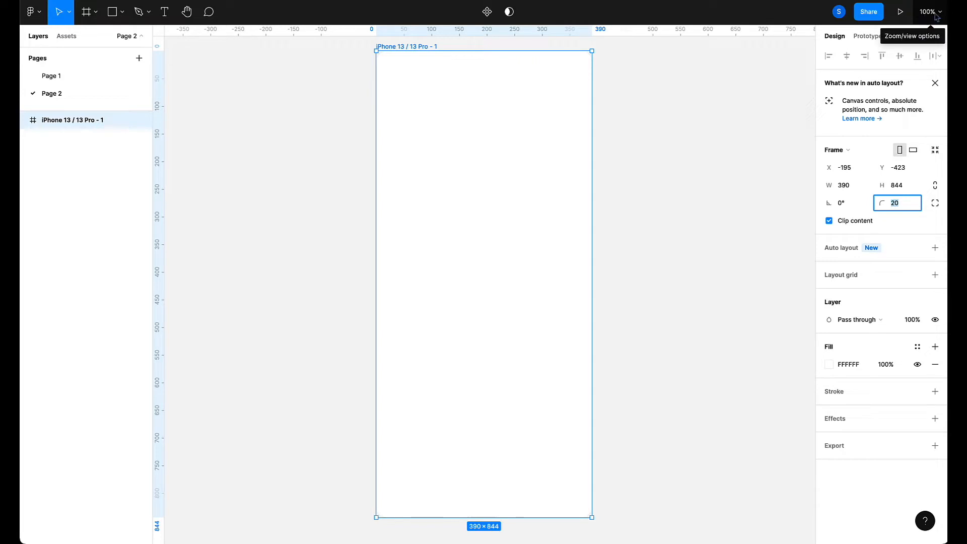
click(933, 12)
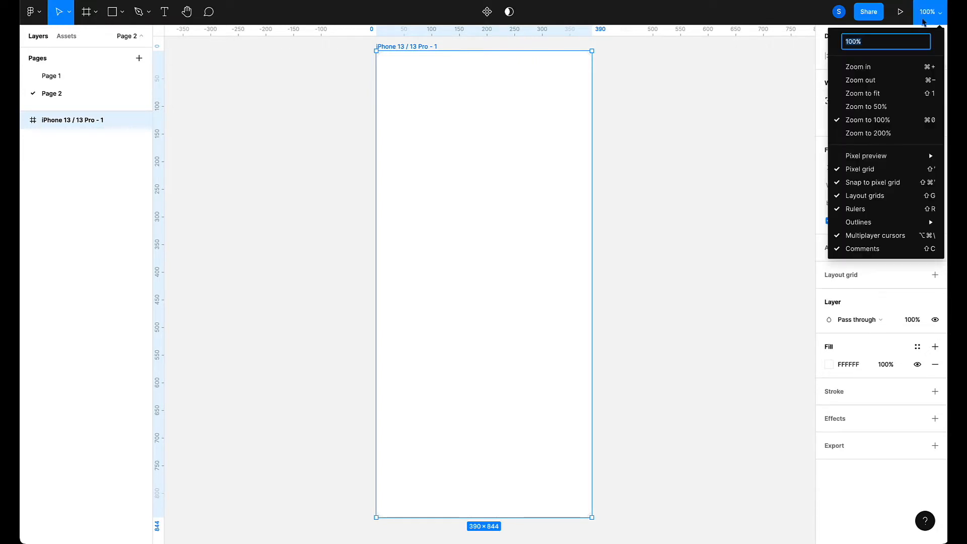
click(860, 80)
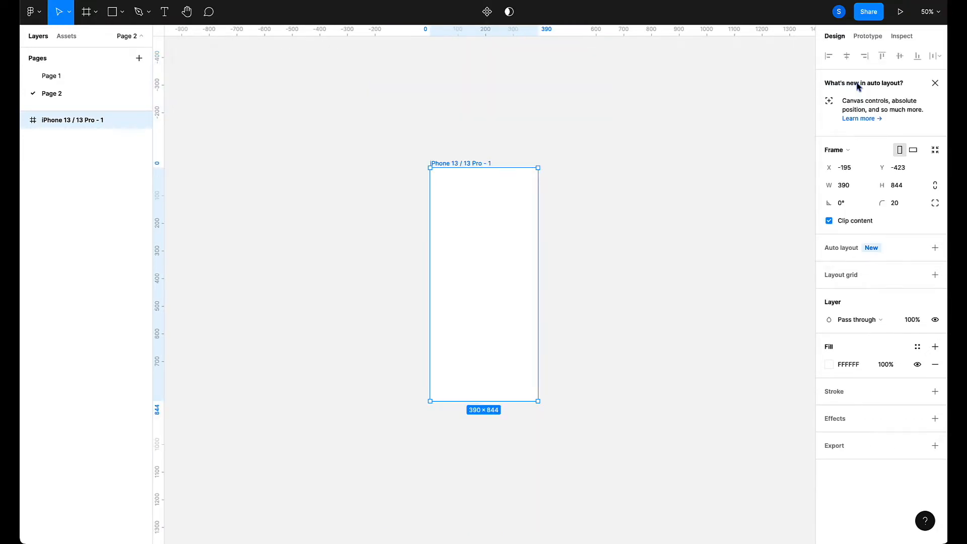
click(933, 15)
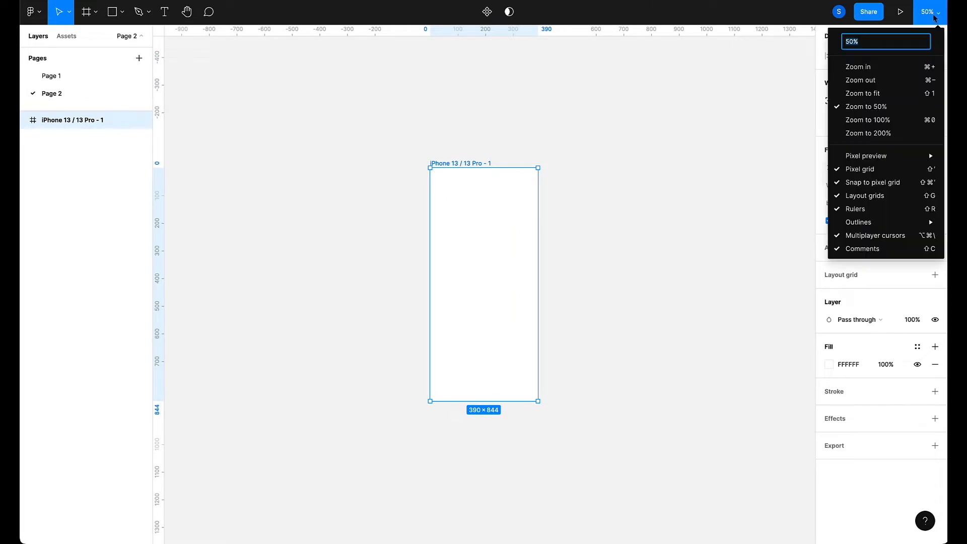
click(858, 67)
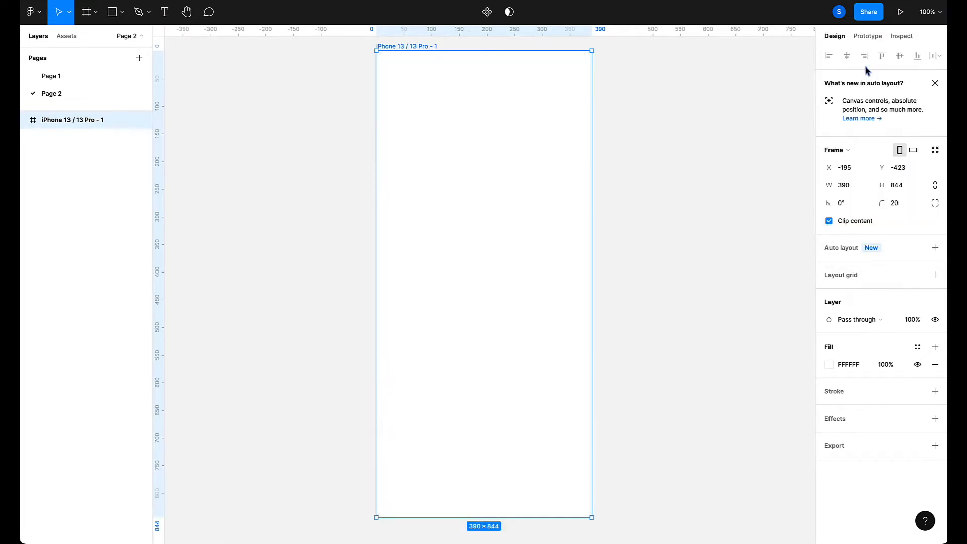
click(745, 120)
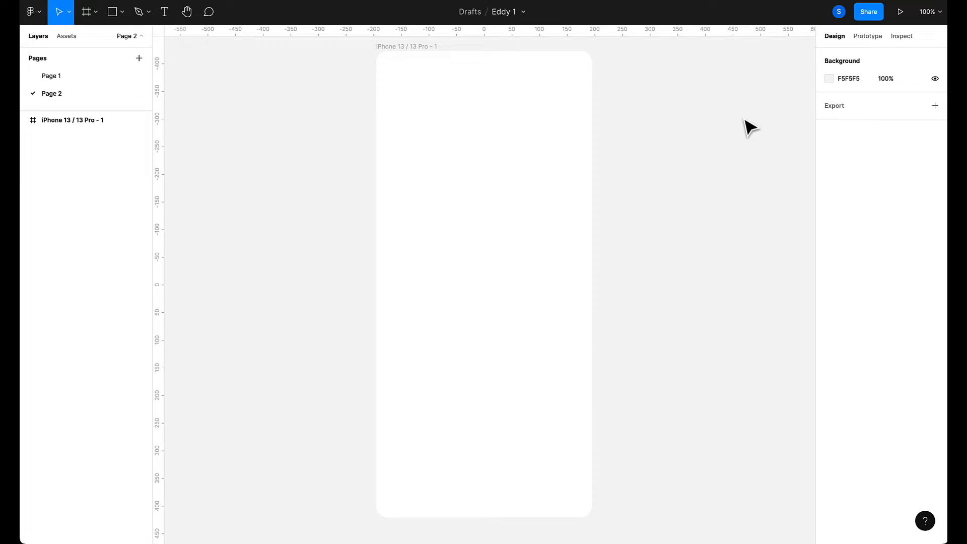
key(minus)
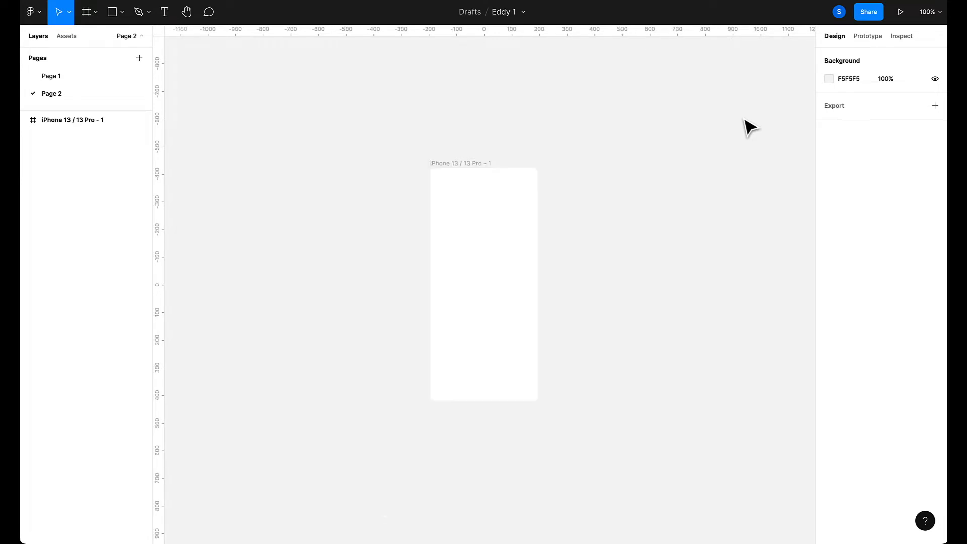
key(plus)
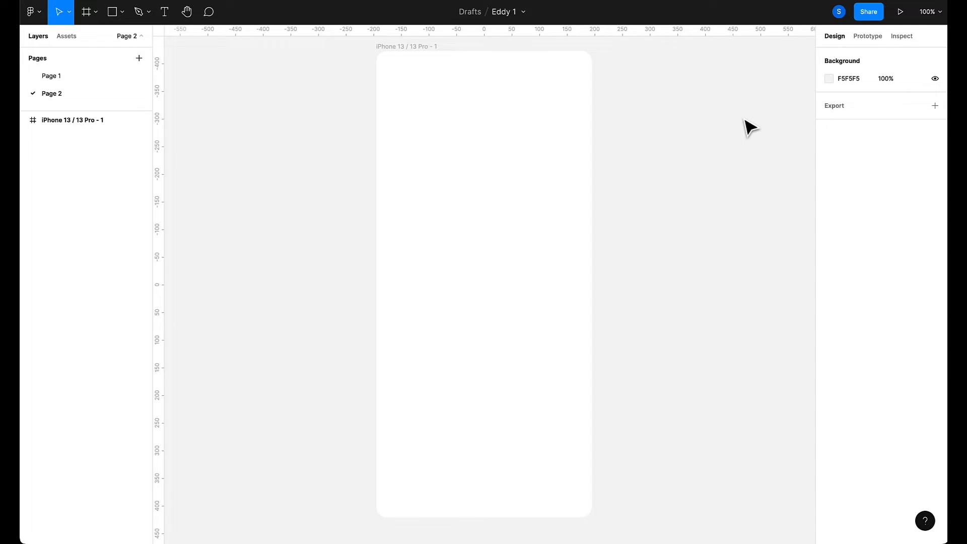
Draw a rectangle inside the iPhone frame and extend it to cover the whole frame at 390 × 844.
click(554, 143)
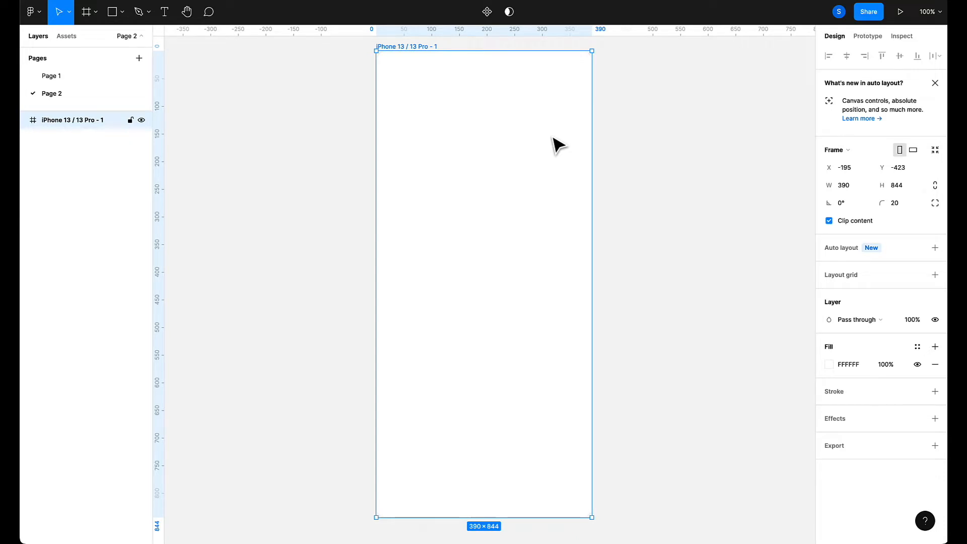
click(115, 18)
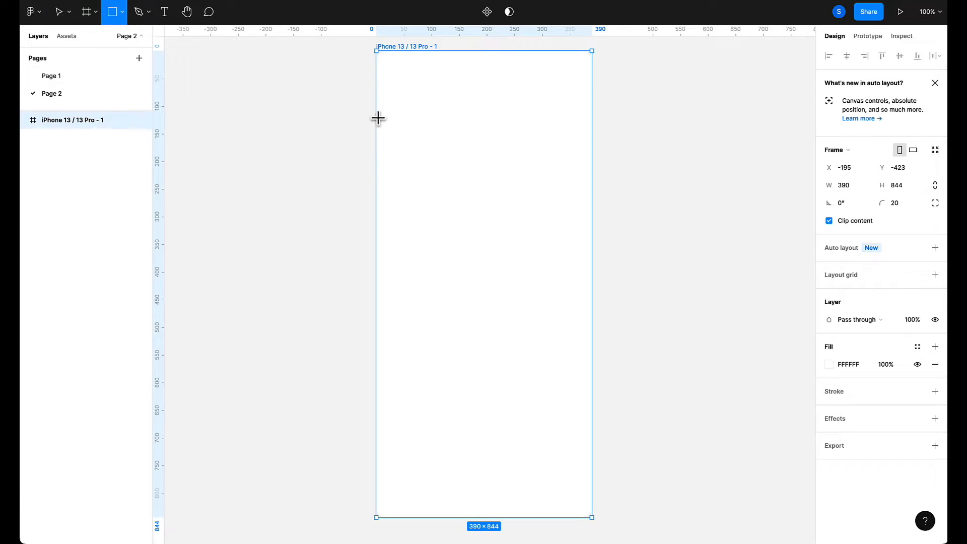
click(122, 12)
click(120, 39)
mouse_move(379, 60)
mouse_down()
mouse_move(416, 97)
mouse_move(592, 373)
mouse_move(537, 433)
mouse_move(541, 518)
mouse_up()
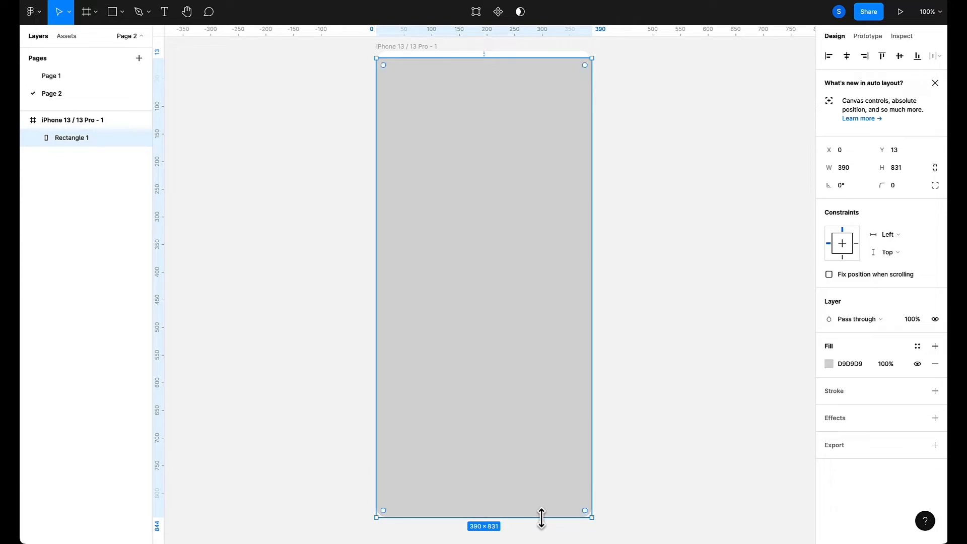
drag(479, 59, 479, 52)
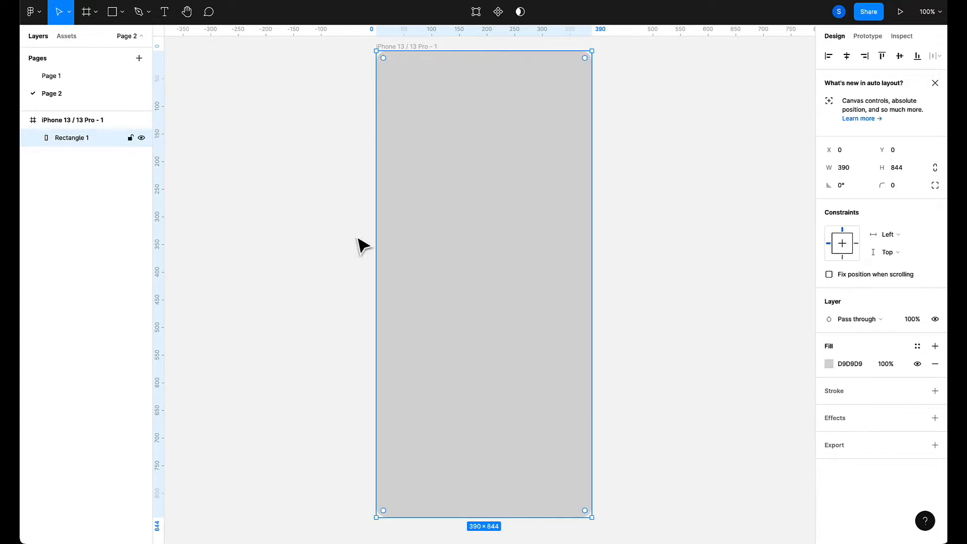
Run the Unsplash plugin with the rectangle selected and search its photos for "people".
right_click(293, 259)
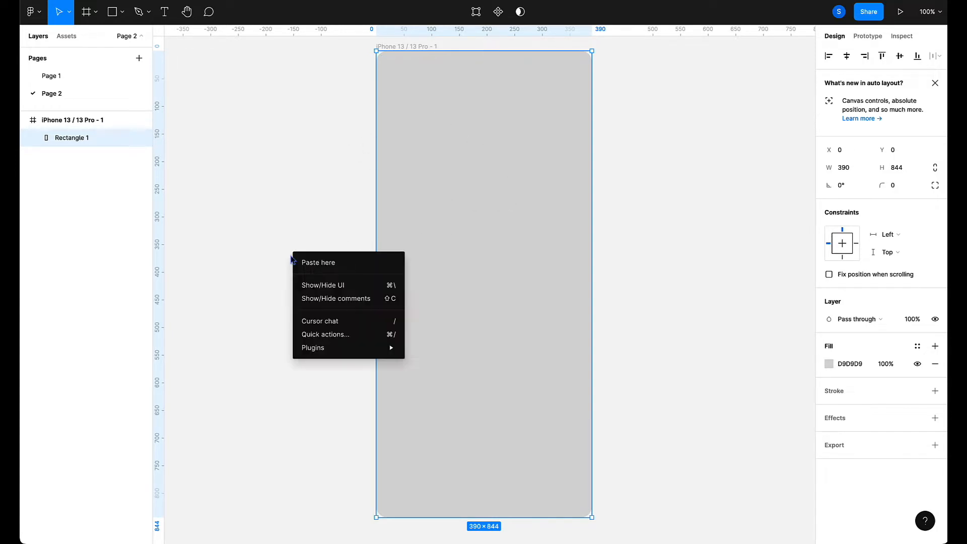
mouse_move(332, 356)
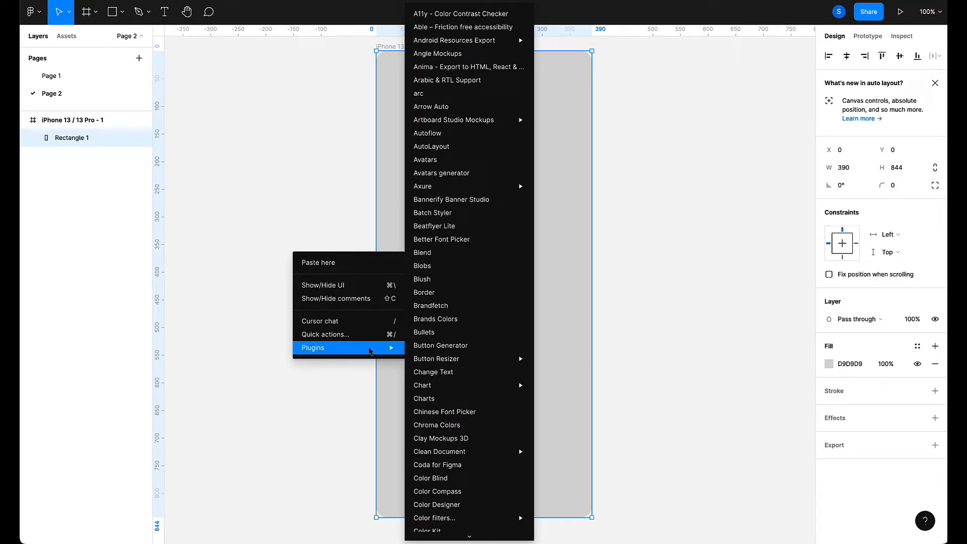
scroll(466, 405, down, 10)
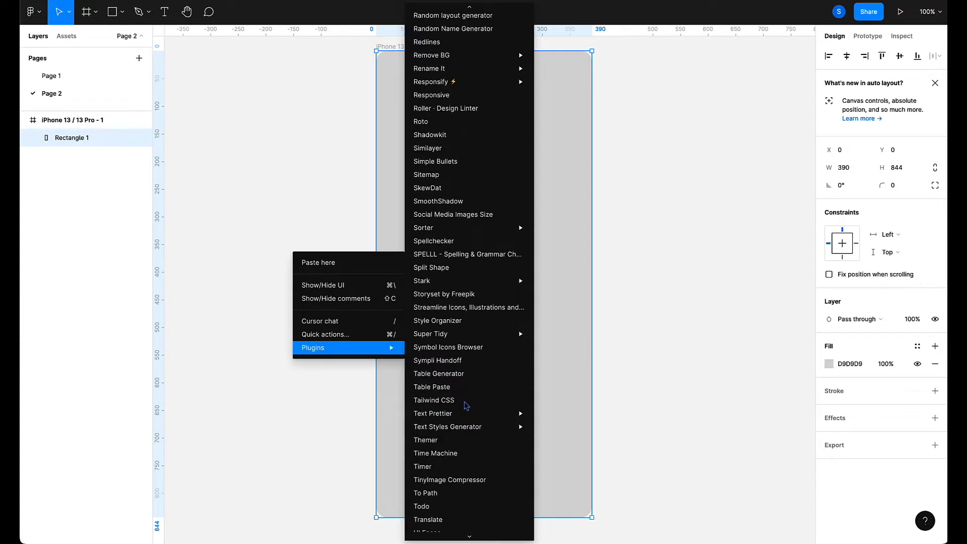
scroll(466, 406, down, 5)
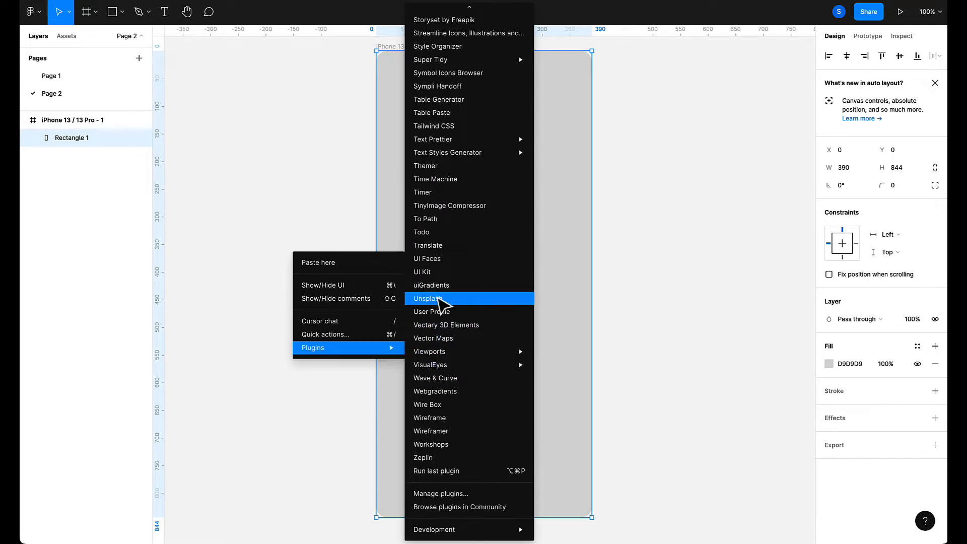
click(437, 298)
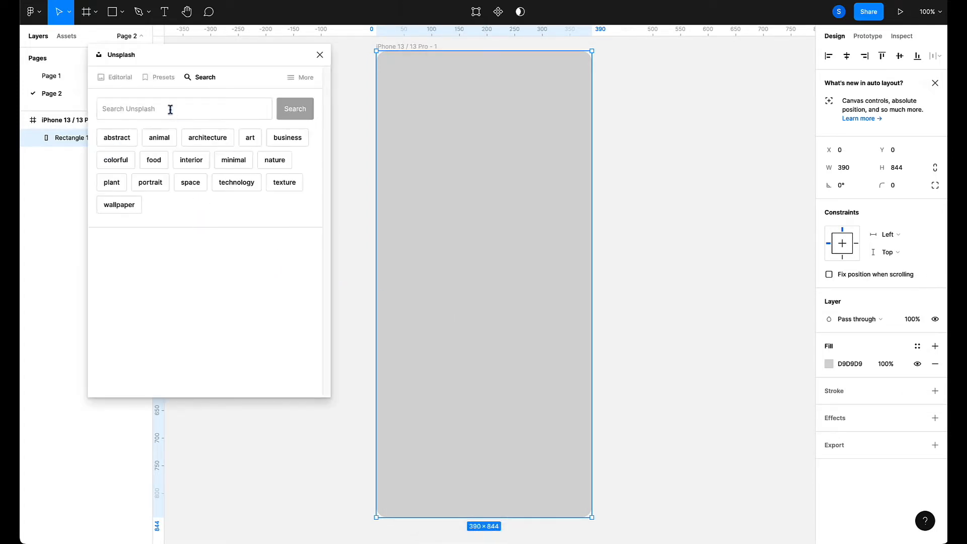
click(171, 109)
text(people)
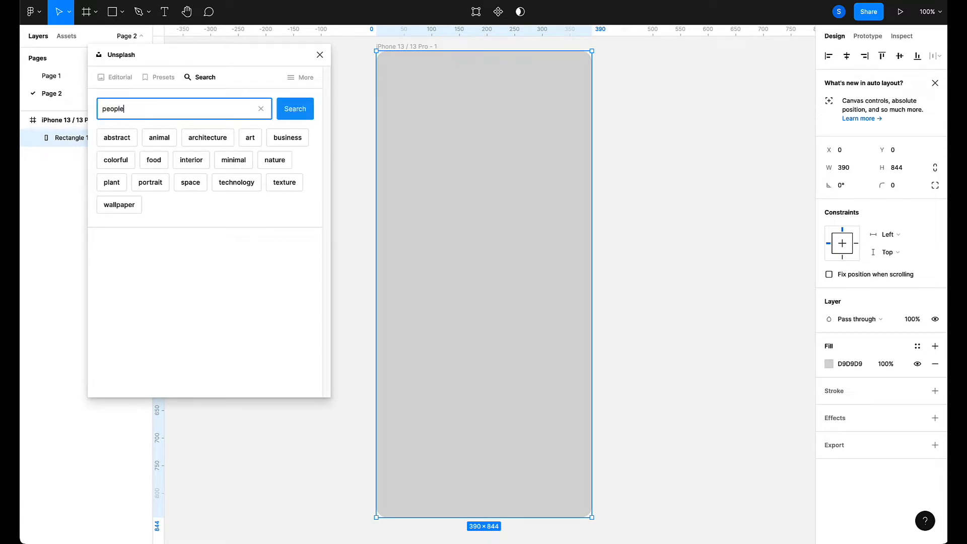
key(Return)
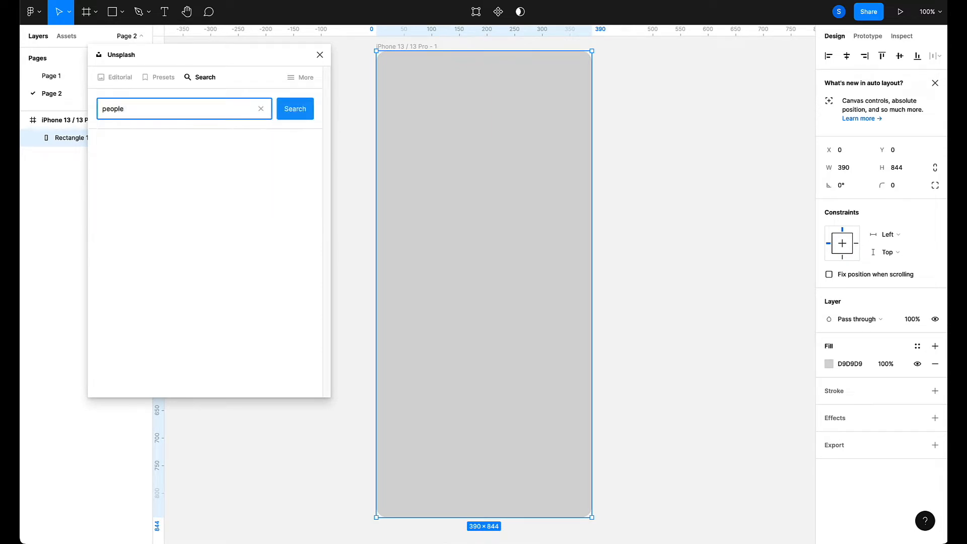
Browse the Unsplash "people" results for a photo that suits the full-frame rectangle.
scroll(234, 235, down, 15)
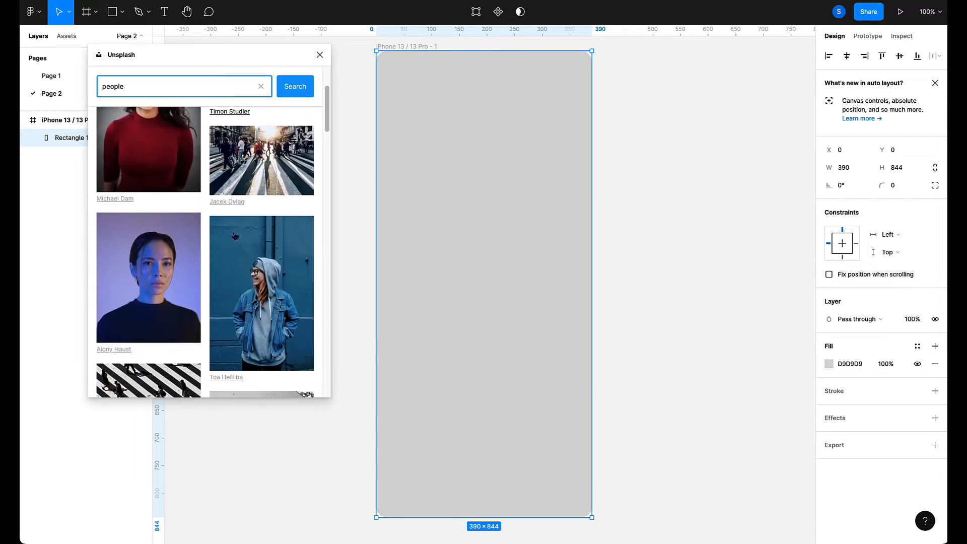
scroll(231, 230, down, 15)
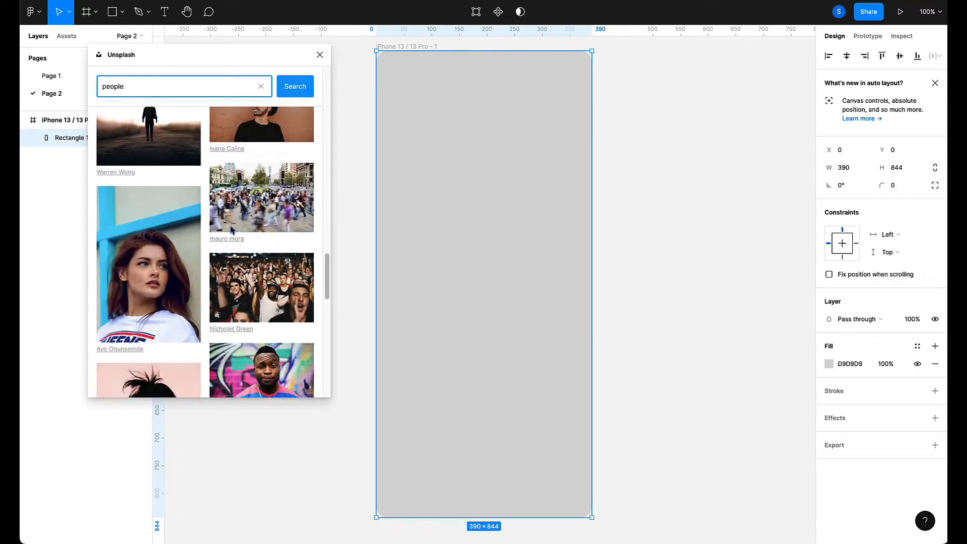
scroll(231, 230, down, 15)
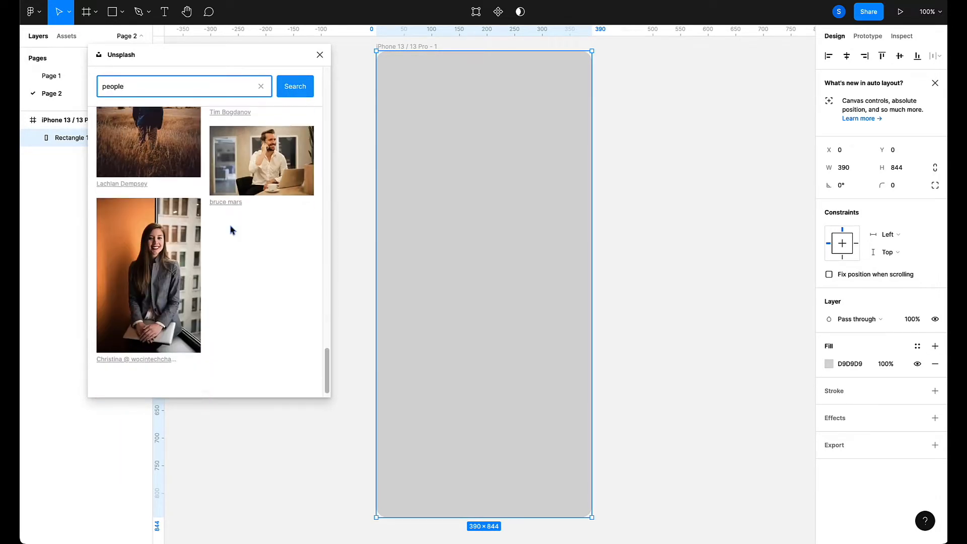
scroll(231, 229, down, 15)
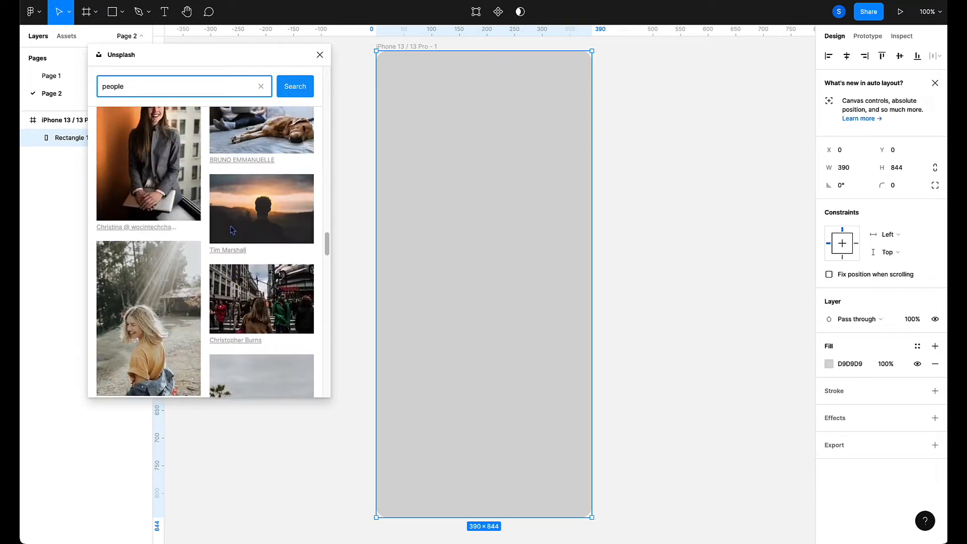
scroll(230, 225, down, 15)
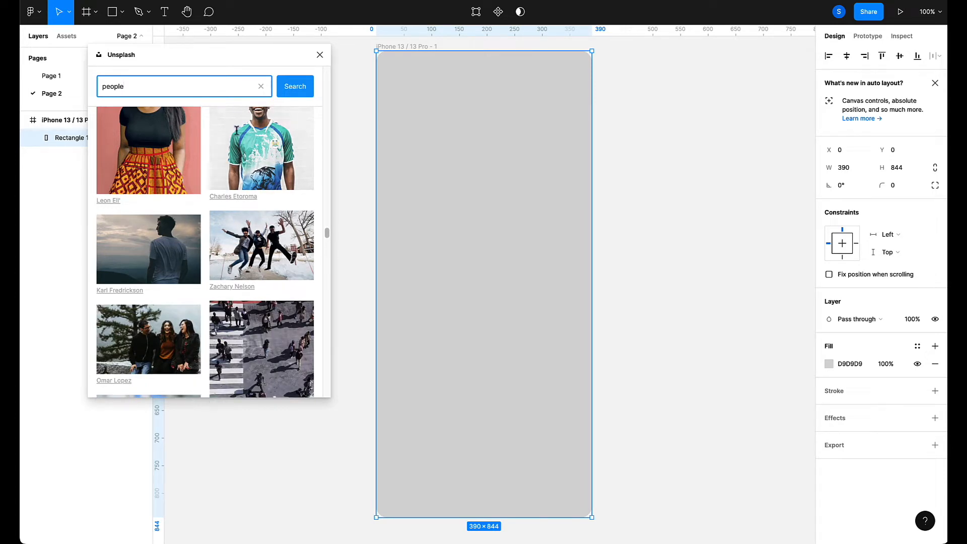
click(223, 51)
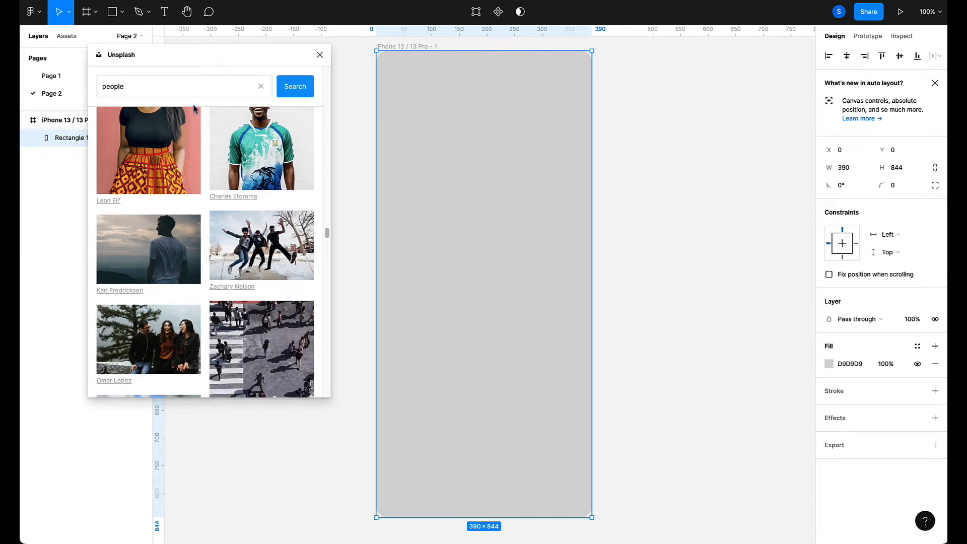
scroll(186, 283, down, 10)
scroll(186, 288, down, 10)
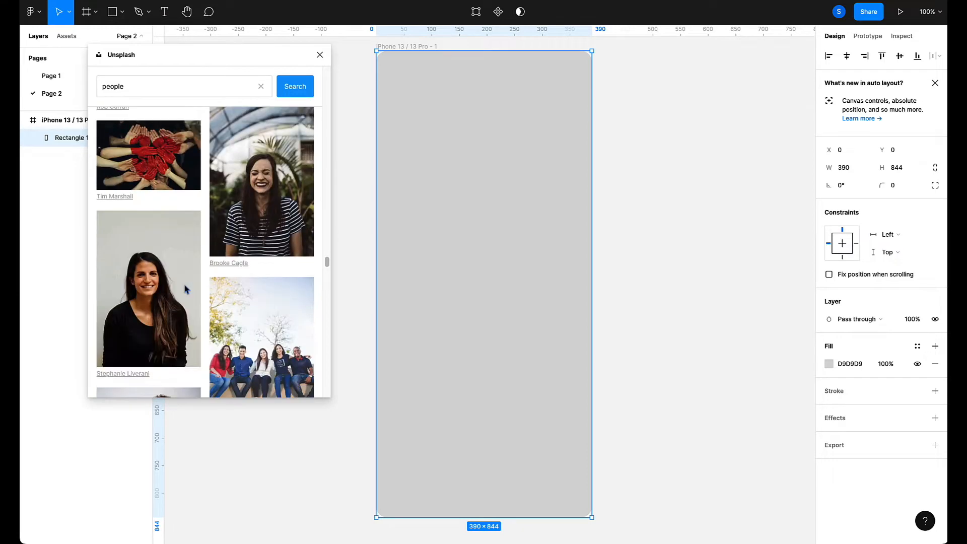
scroll(185, 289, down, 10)
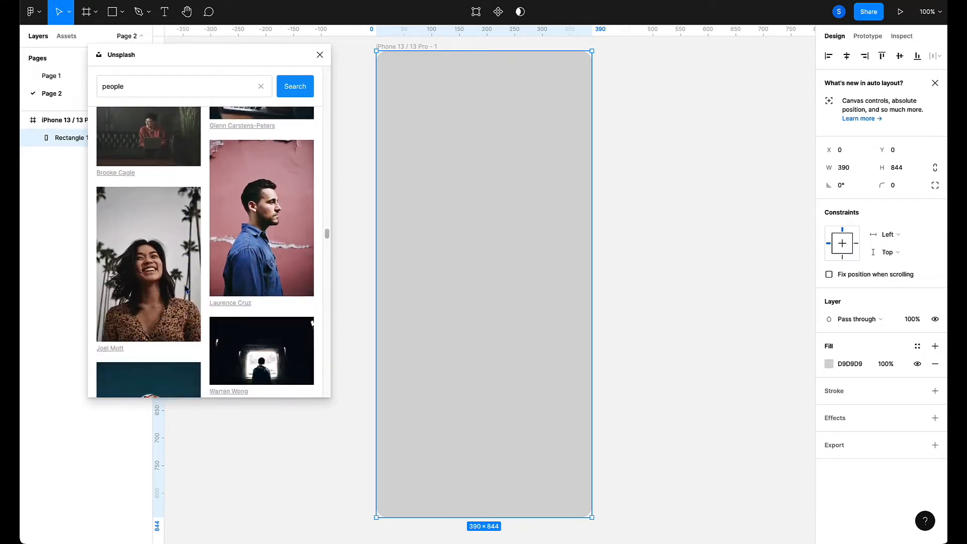
scroll(185, 289, down, 10)
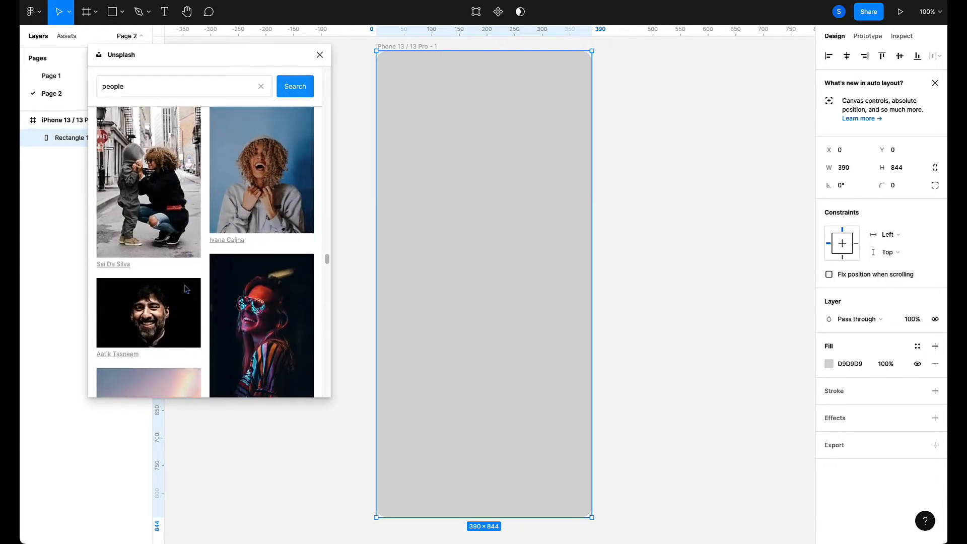
scroll(185, 289, down, 10)
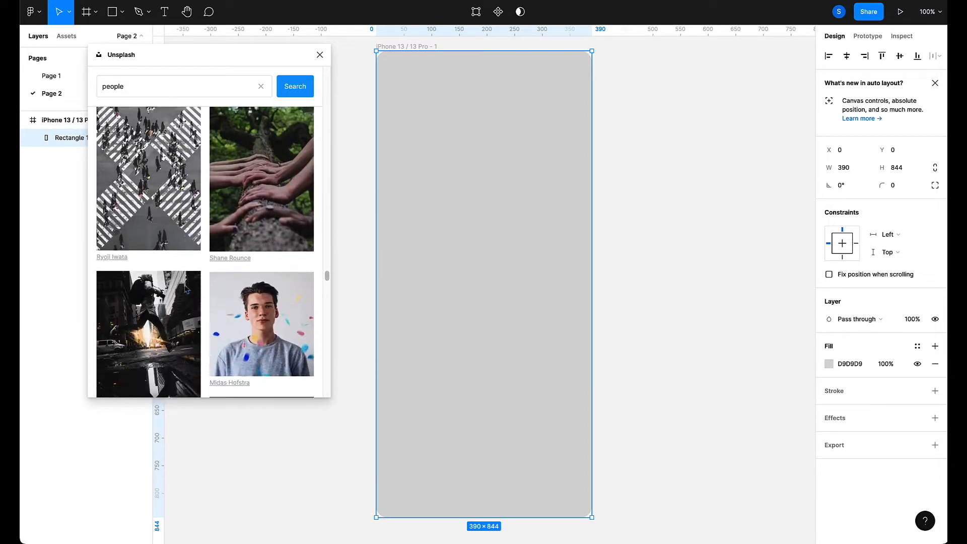
scroll(185, 288, down, 10)
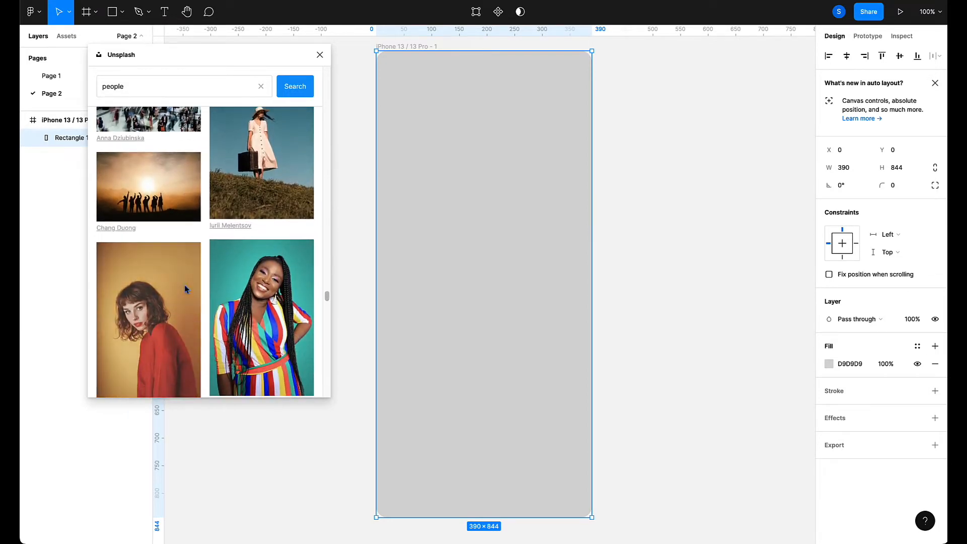
scroll(185, 288, down, 10)
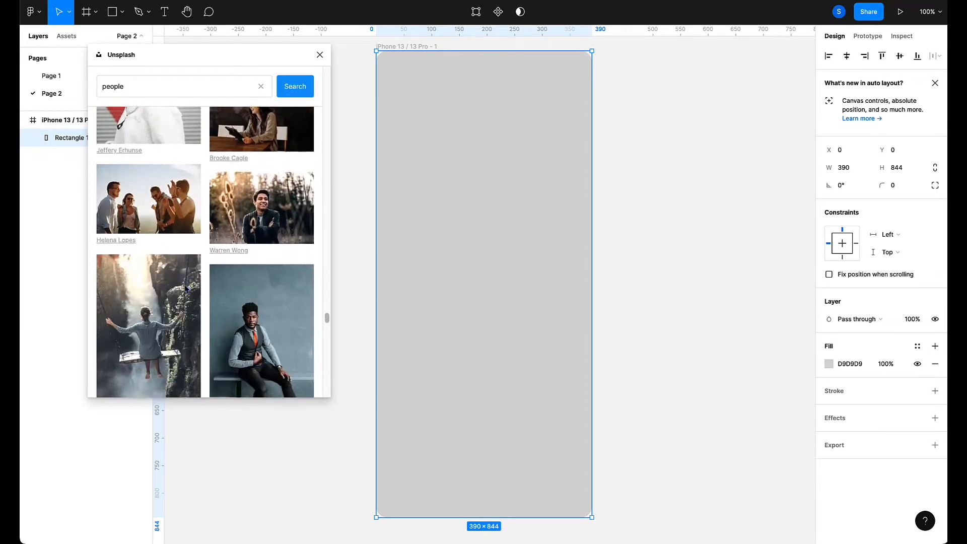
scroll(184, 288, down, 10)
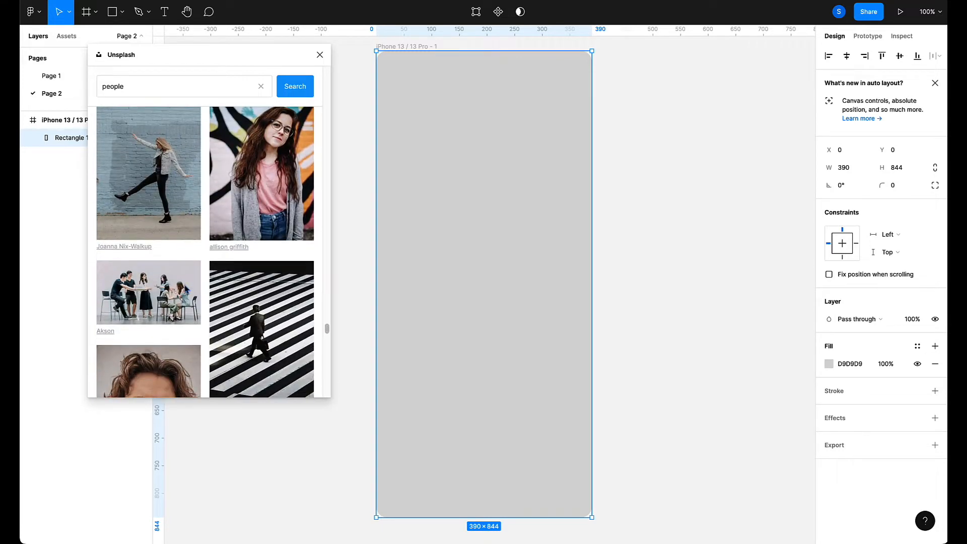
scroll(184, 288, down, 10)
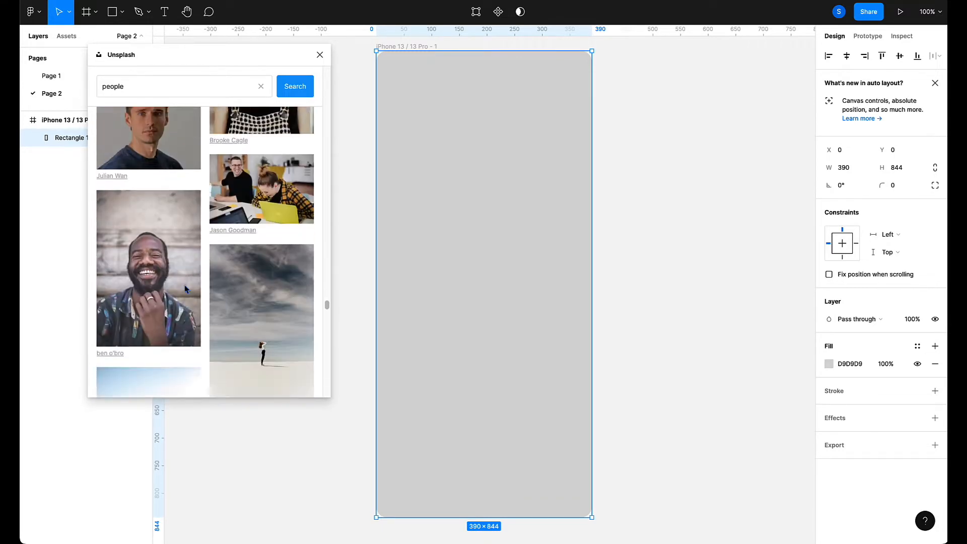
scroll(186, 288, up, 15)
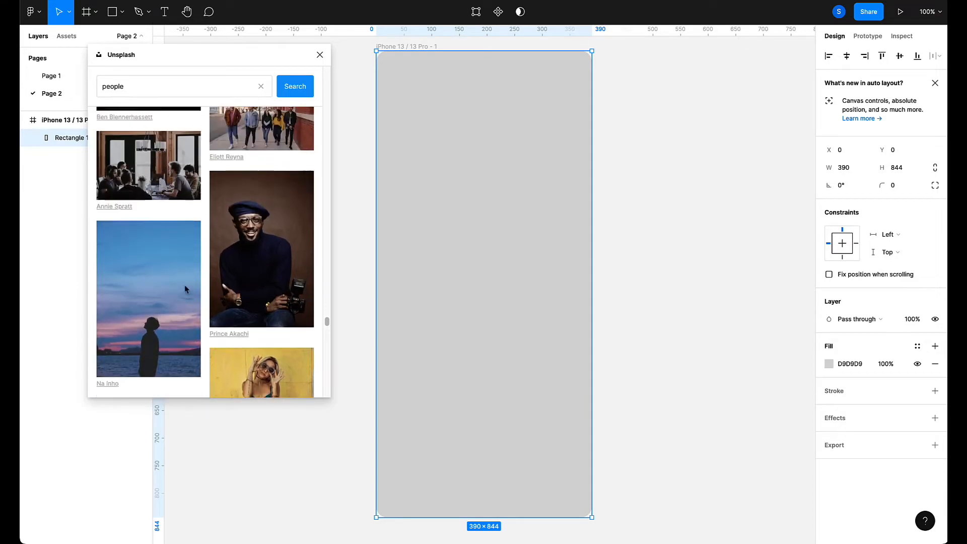
scroll(186, 291, up, 15)
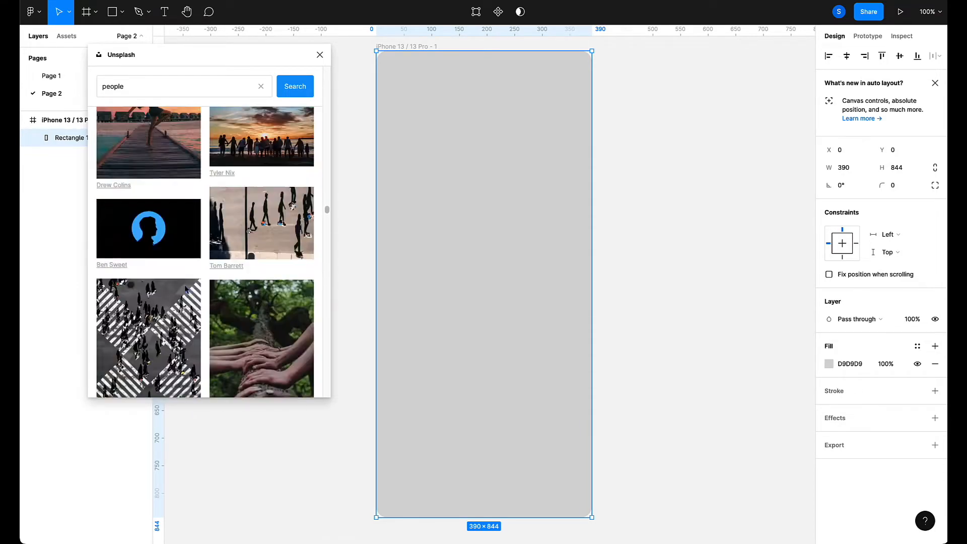
scroll(186, 289, up, 5)
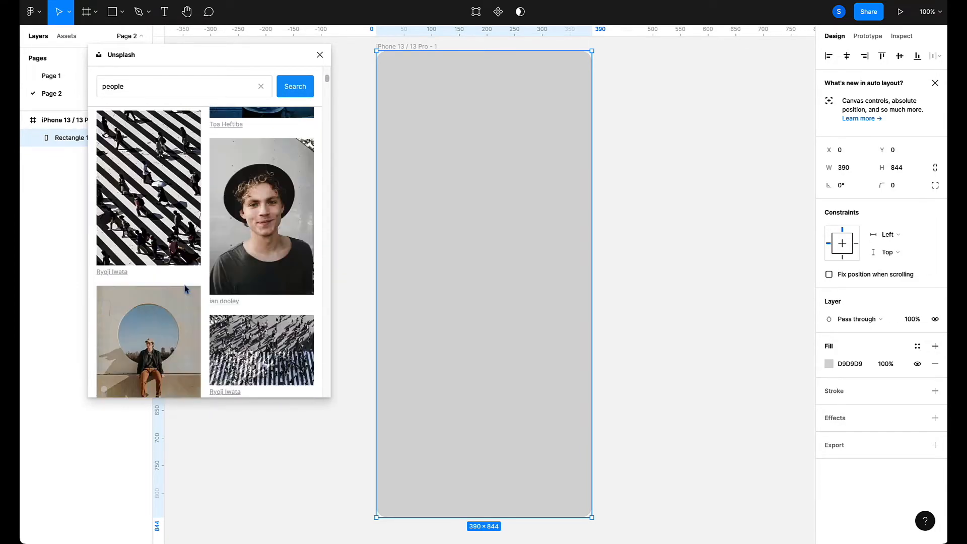
scroll(186, 290, down, 4)
scroll(185, 289, down, 10)
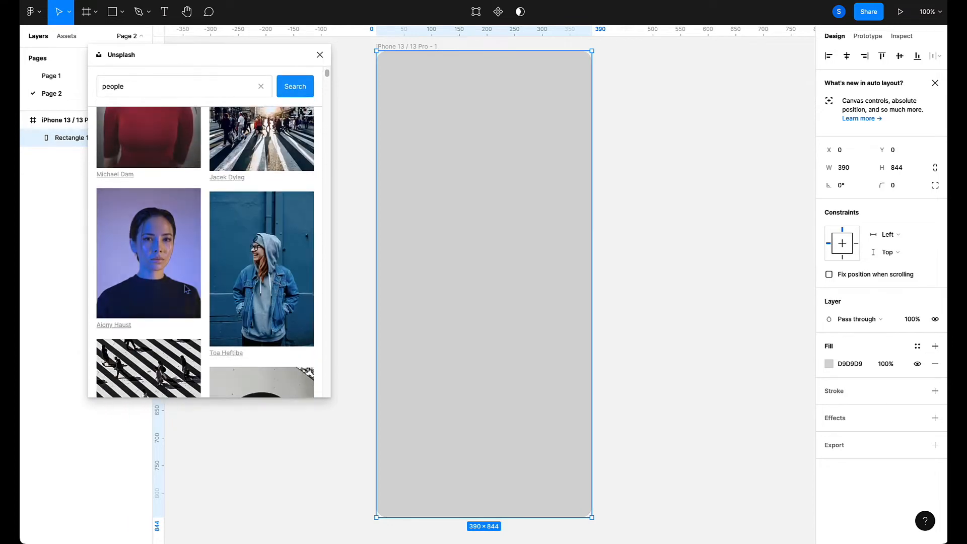
scroll(185, 289, up, 3)
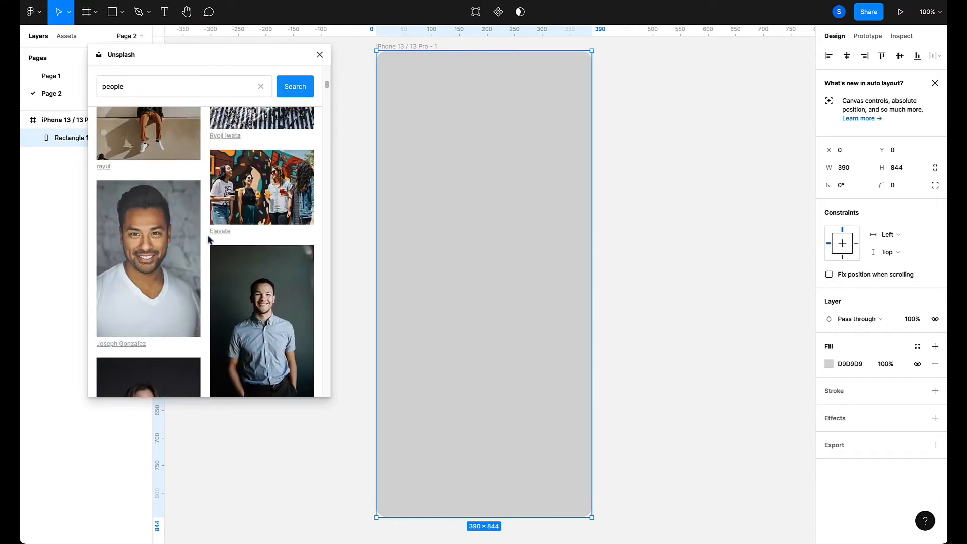
Try the photo of friends in front of a colourful mural and the one of people meeting at a table as the rectangle's fill.
click(242, 188)
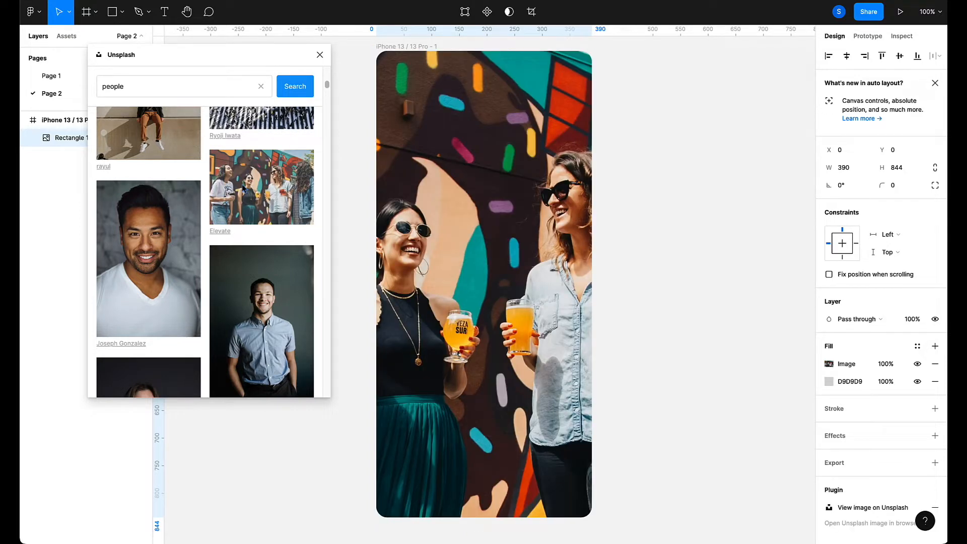
scroll(254, 337, down, 5)
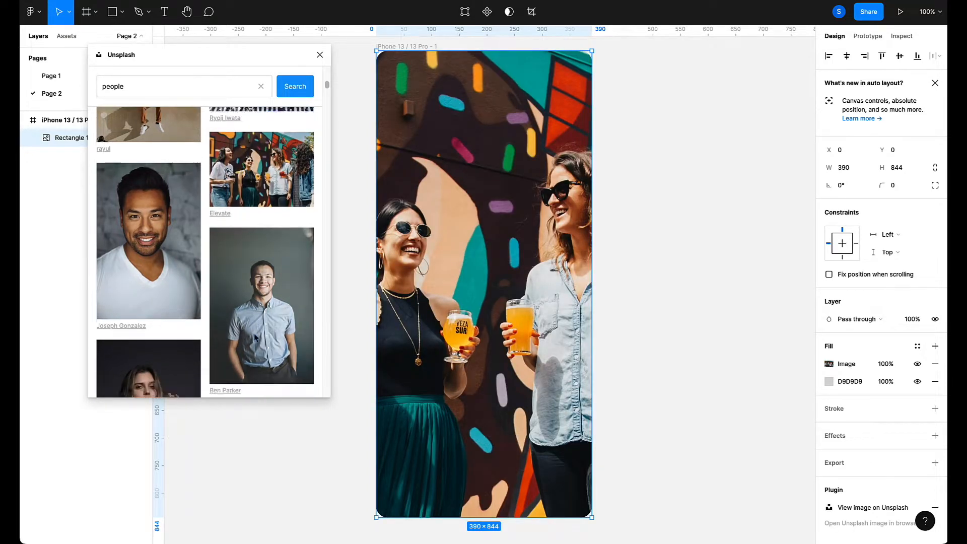
click(254, 275)
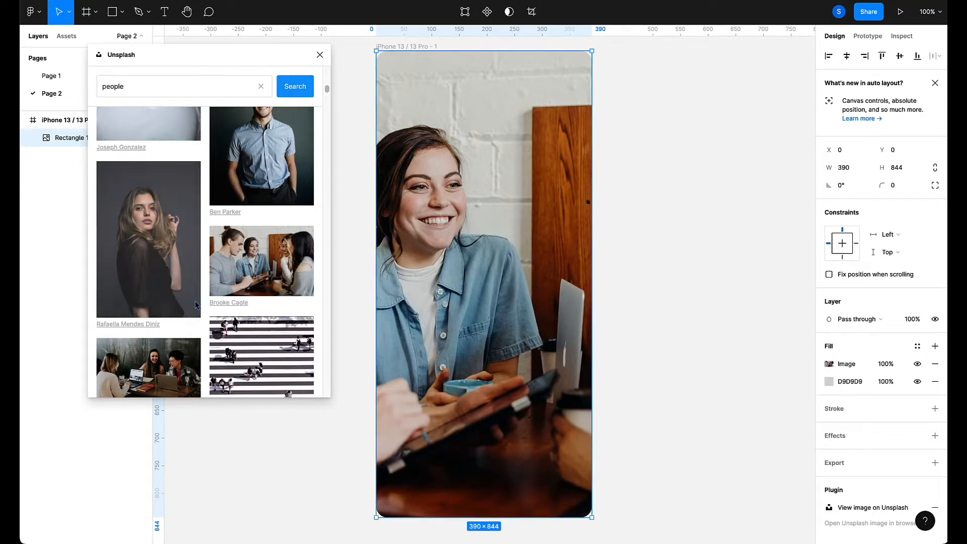
Fill the rectangle with the Unsplash photo of a cheering crowd with a man raising his arm, and close the plugin.
scroll(196, 305, down, 3)
scroll(196, 304, down, 3)
scroll(172, 345, down, 4)
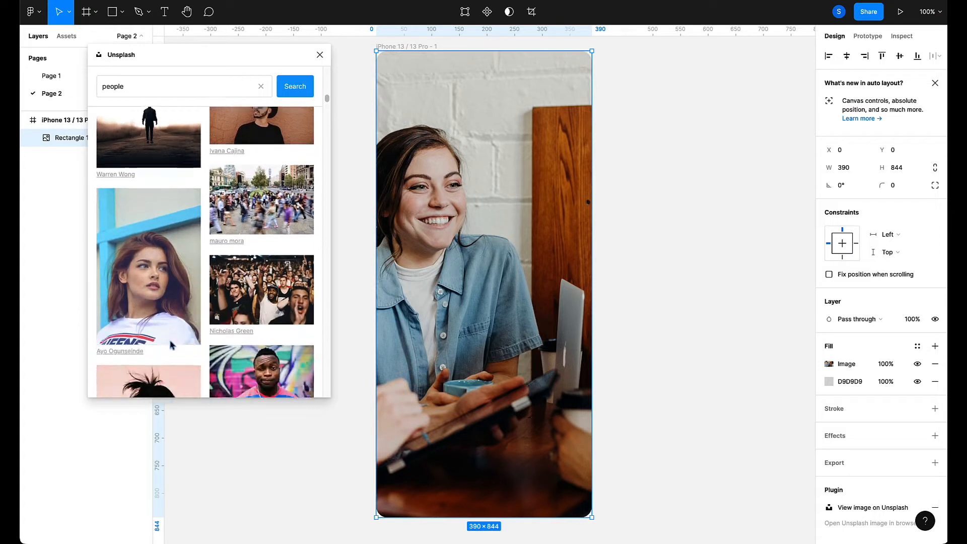
click(248, 142)
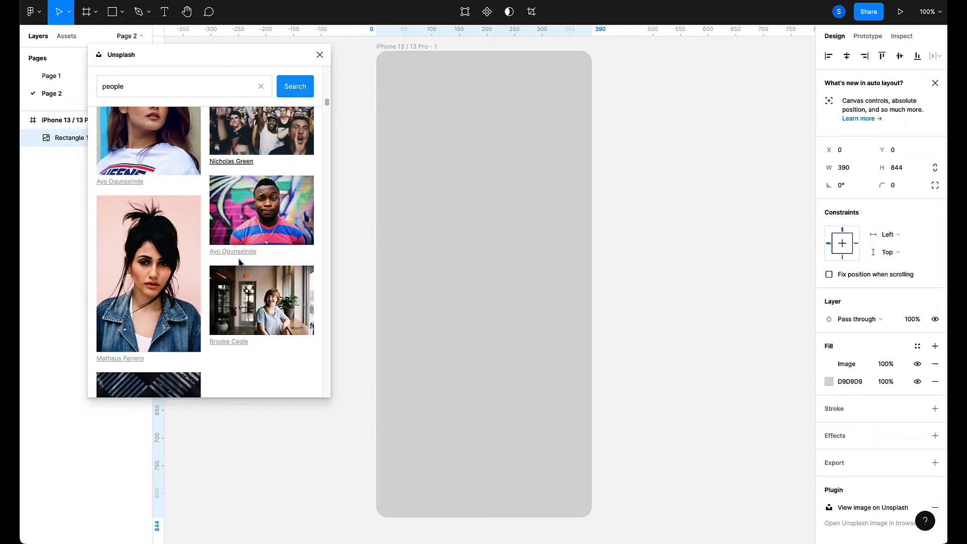
scroll(191, 270, down, 1)
scroll(191, 269, down, 1)
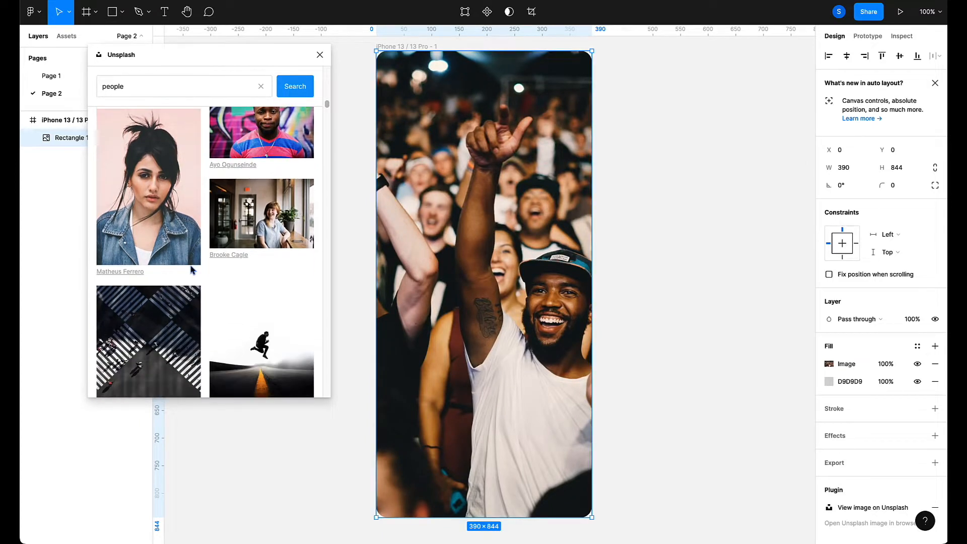
scroll(192, 269, up, 1)
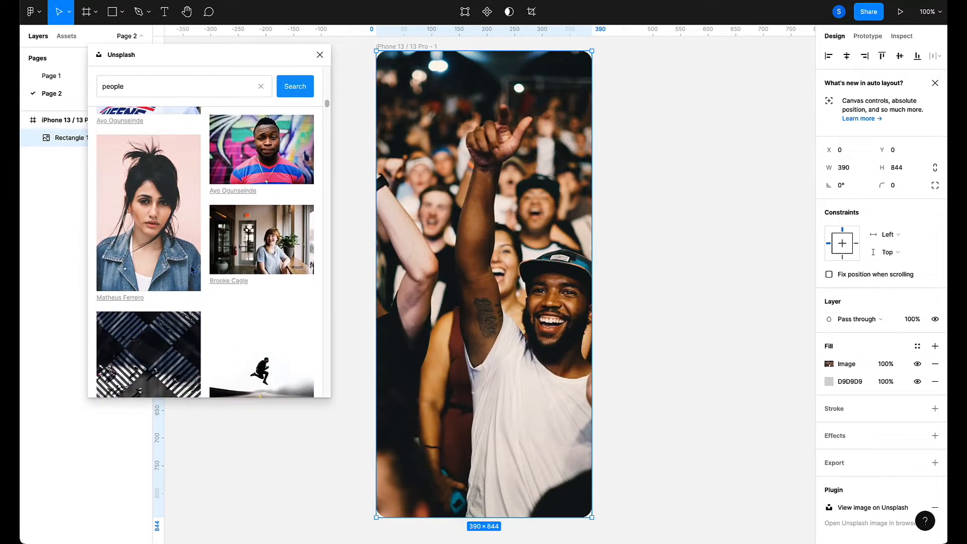
scroll(192, 269, up, 4)
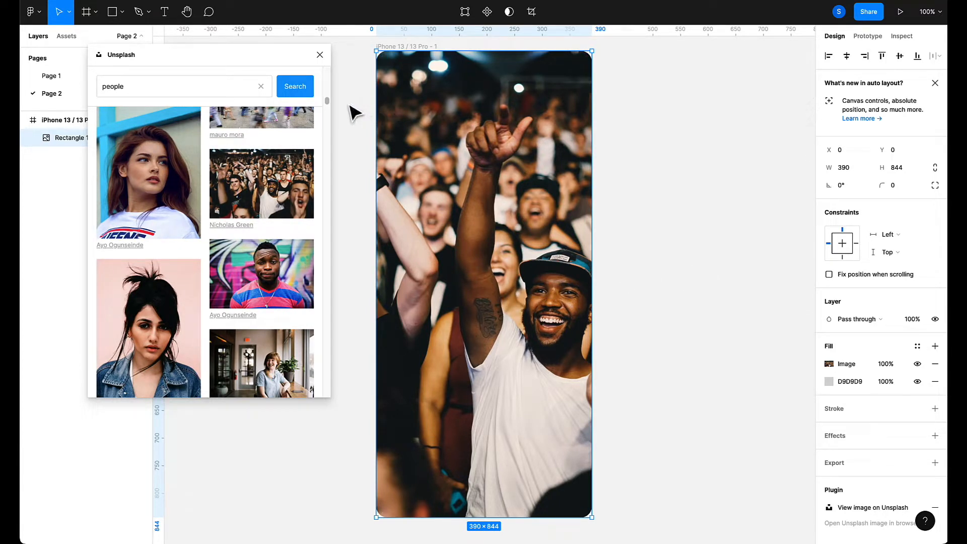
click(319, 56)
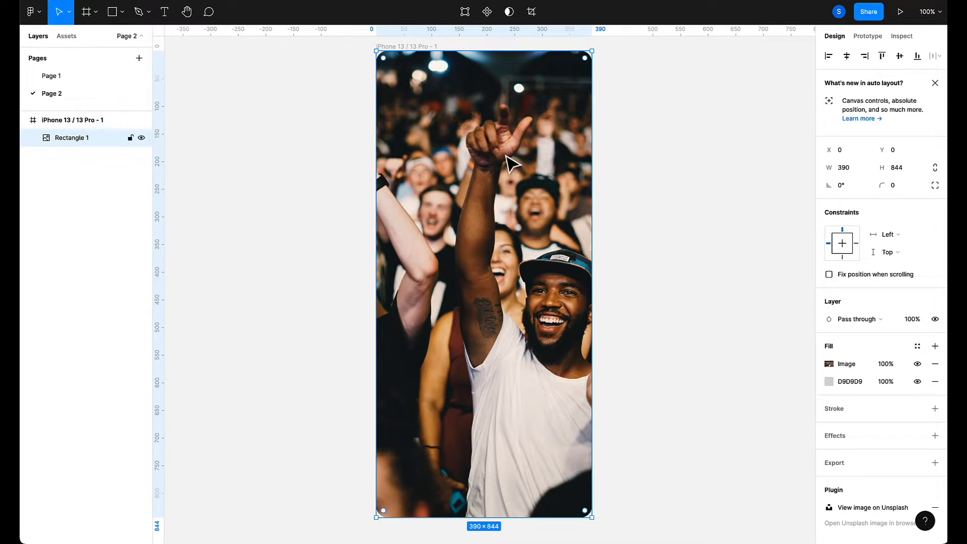
Lock the photo rectangle's layer inside the iPhone 13 / 13 Pro frame and clear the selection.
scroll(642, 282, right, 5)
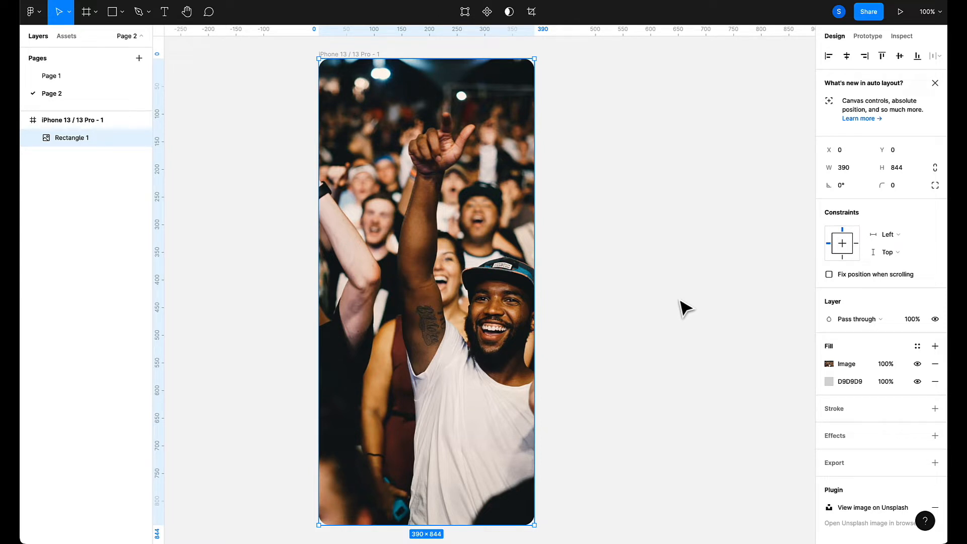
click(680, 301)
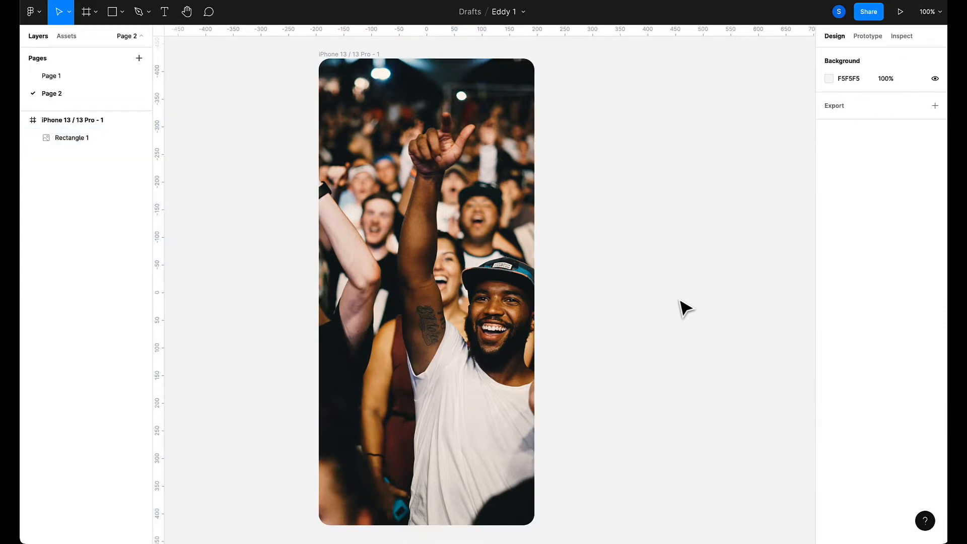
click(463, 302)
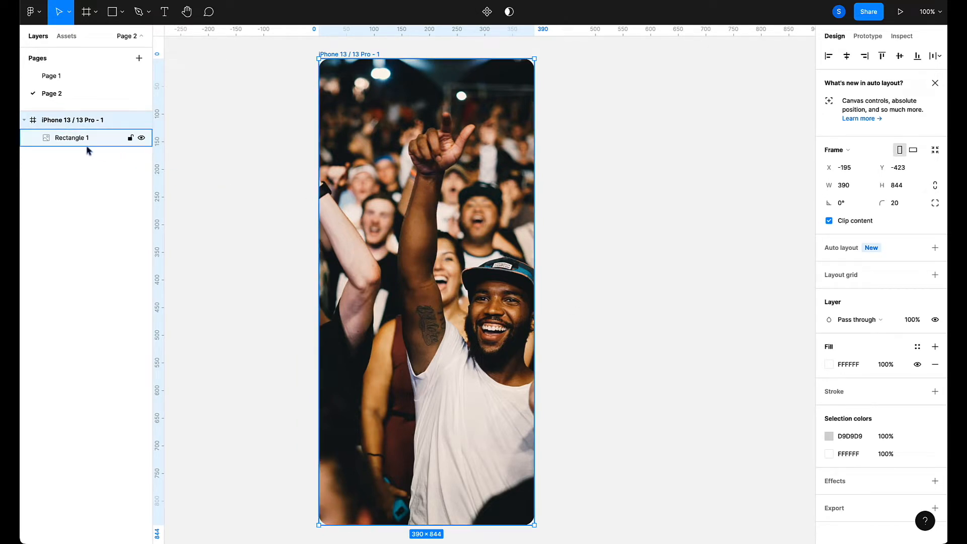
click(131, 138)
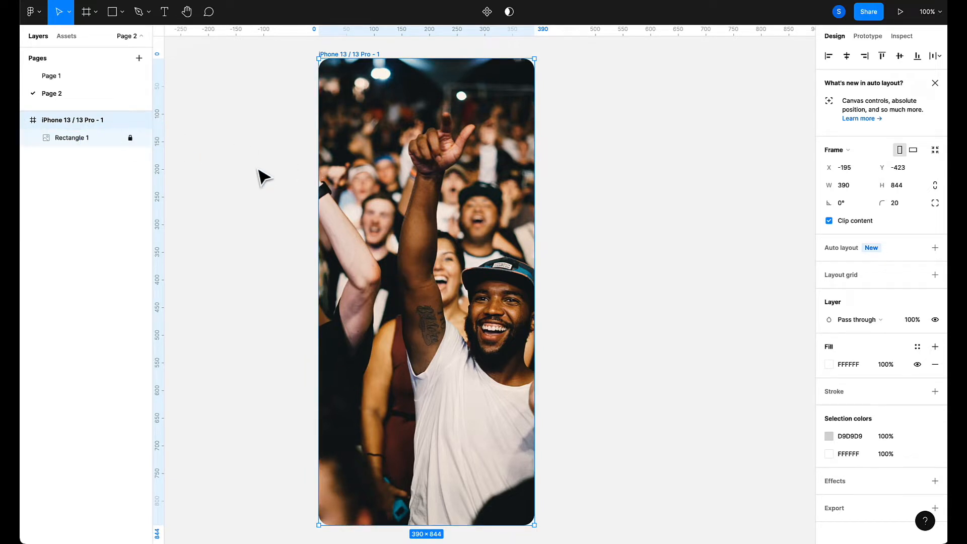
click(261, 178)
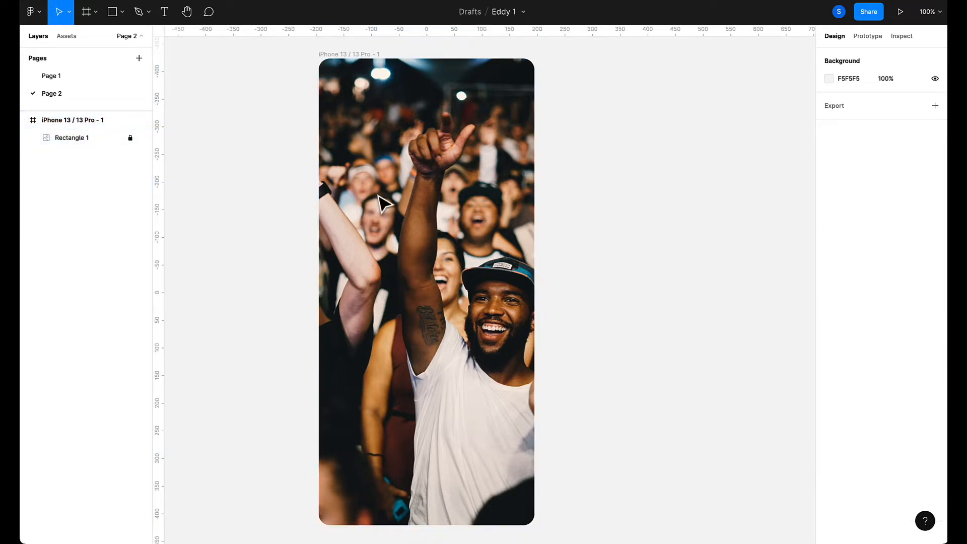
click(64, 137)
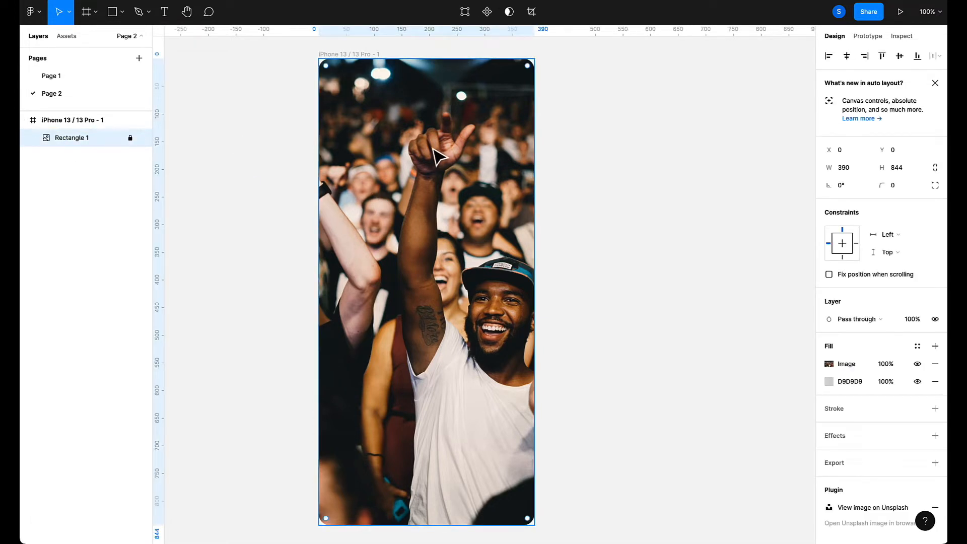
click(455, 171)
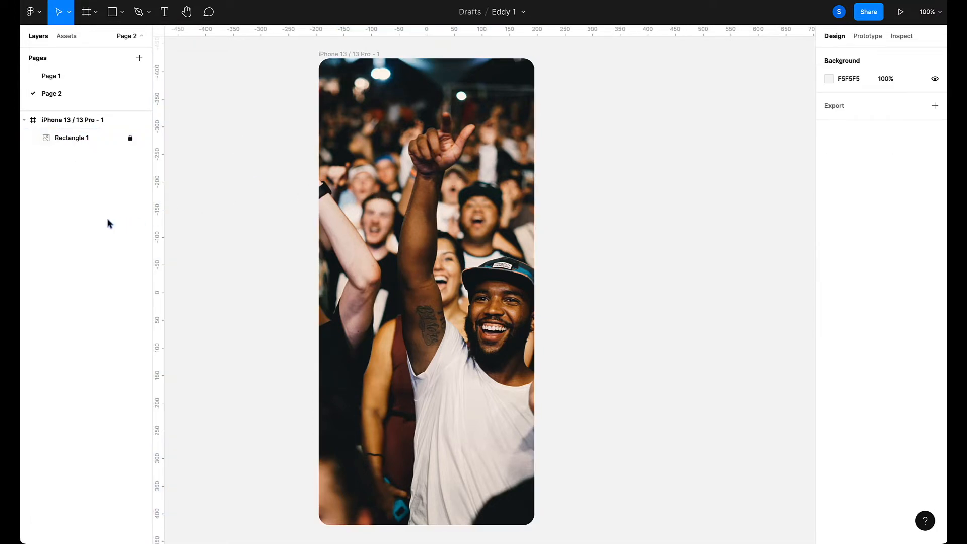
Draw a second rectangle over the photo and stretch it to cover the whole 390 × 844 phone frame.
click(54, 125)
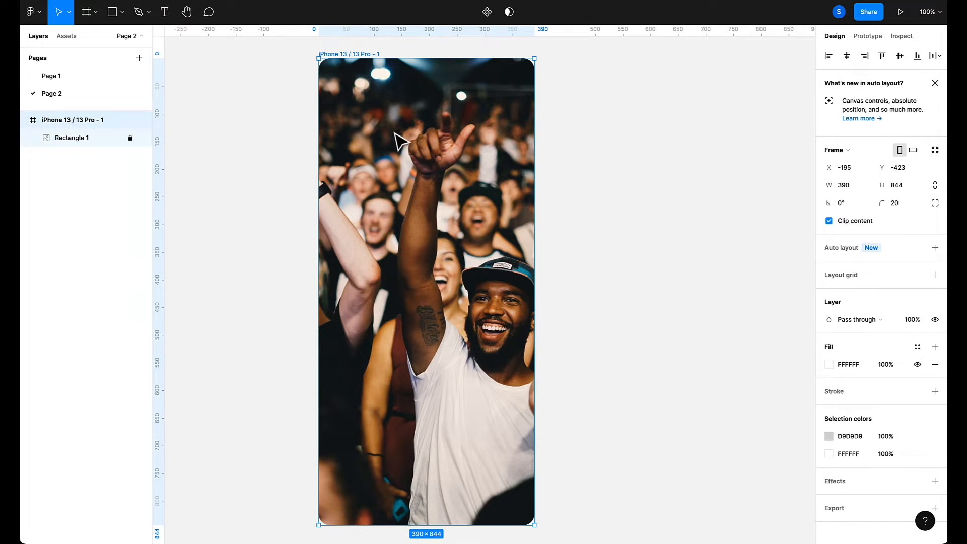
click(112, 15)
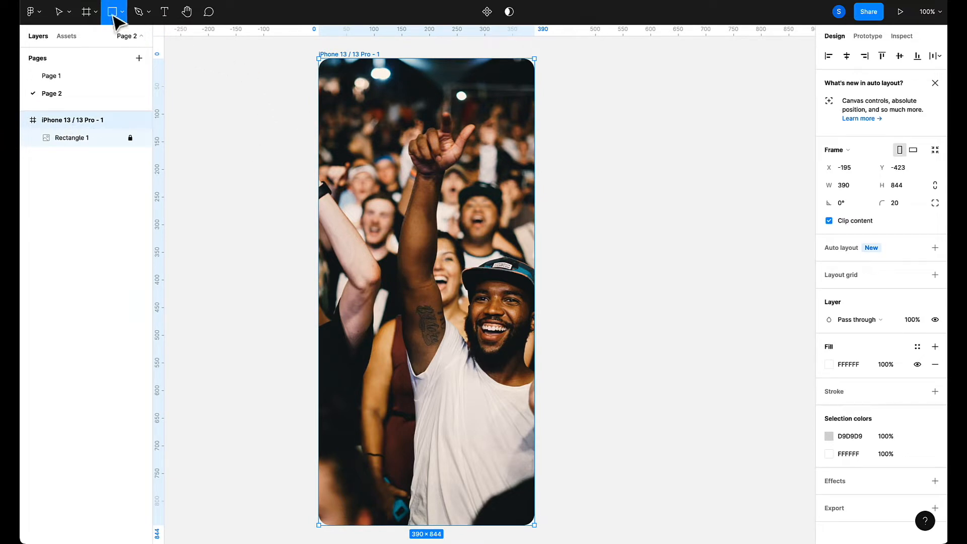
mouse_move(321, 71)
mouse_down()
mouse_move(490, 264)
mouse_move(582, 411)
mouse_up()
drag(579, 270, 534, 275)
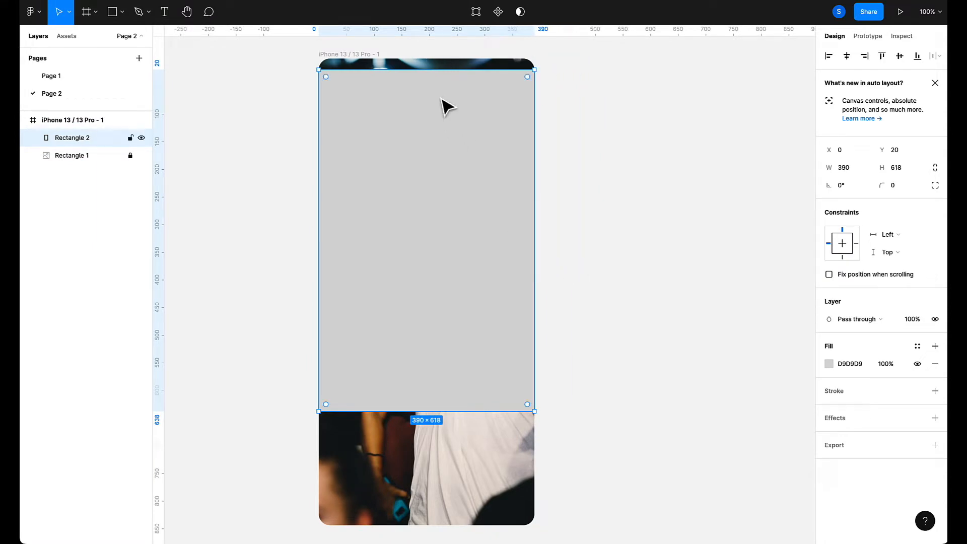
drag(428, 70, 428, 59)
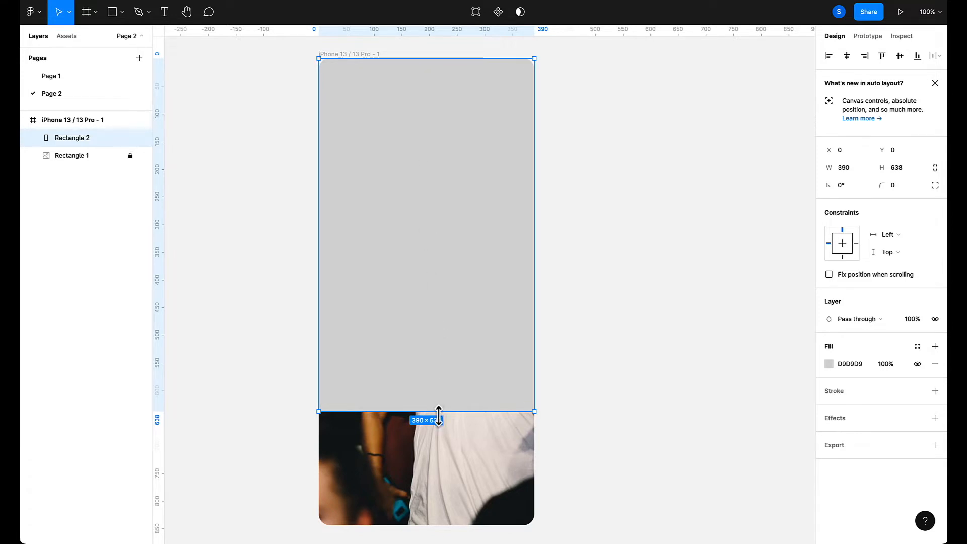
drag(438, 411, 438, 525)
Give the new full-frame rectangle a corner radius of 20 and a near-black 030000 fill.
click(894, 185)
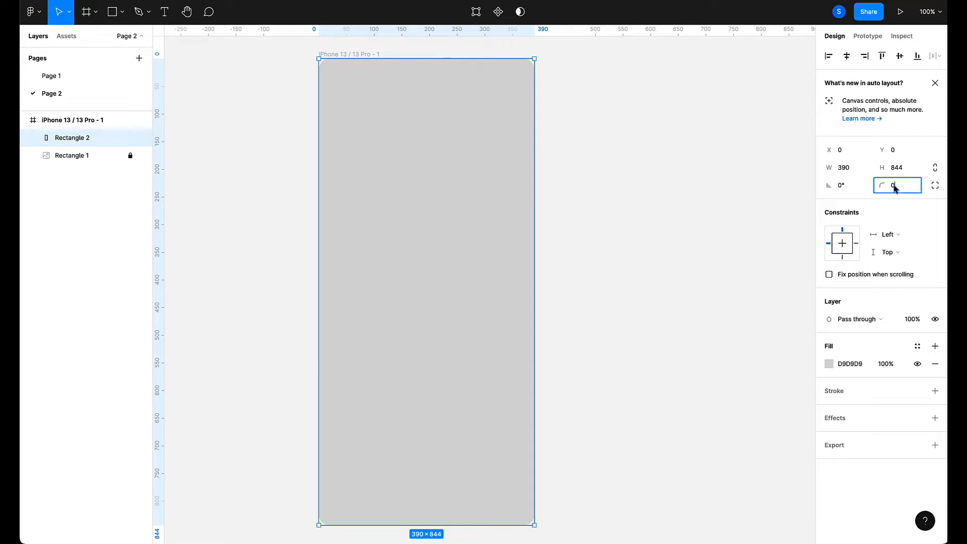
text(1)
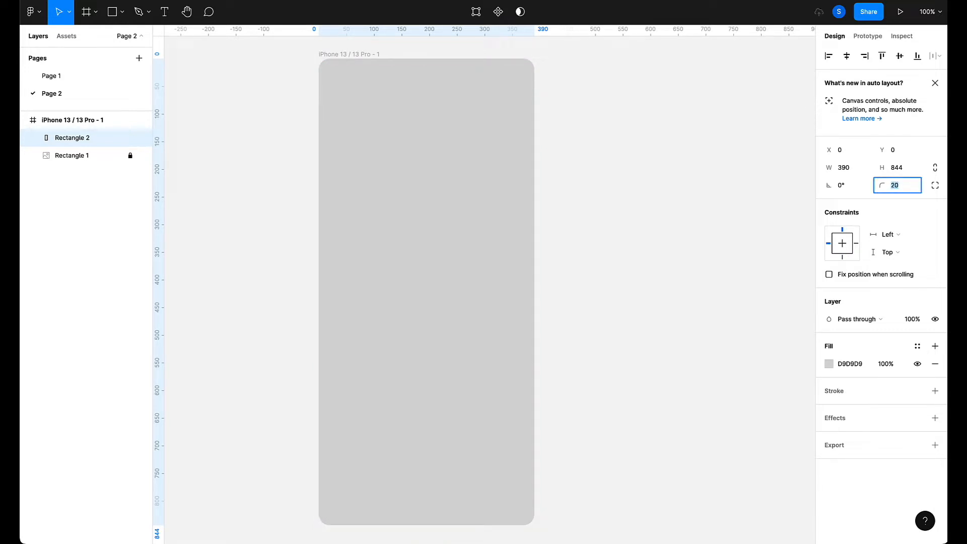
click(828, 364)
click(780, 354)
drag(780, 355, 814, 398)
click(735, 202)
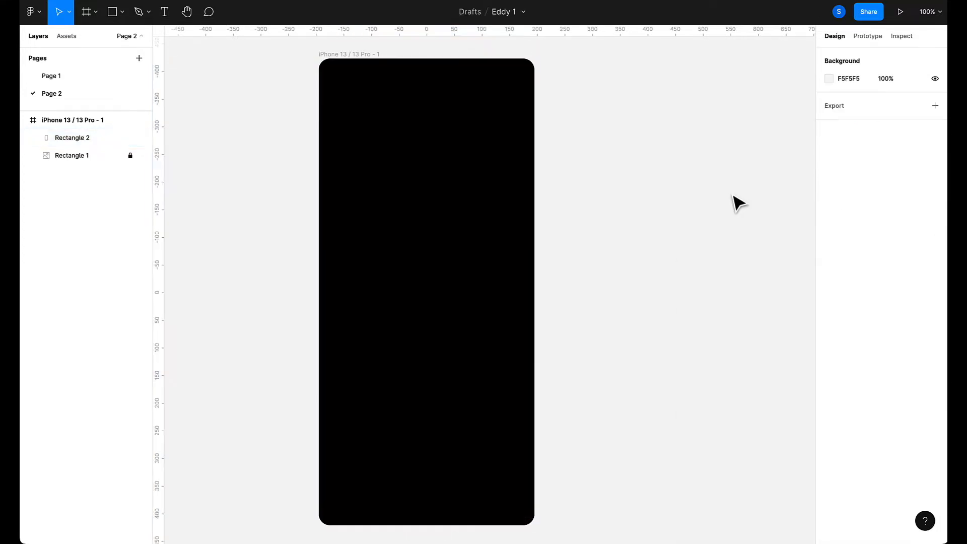
click(77, 141)
click(76, 157)
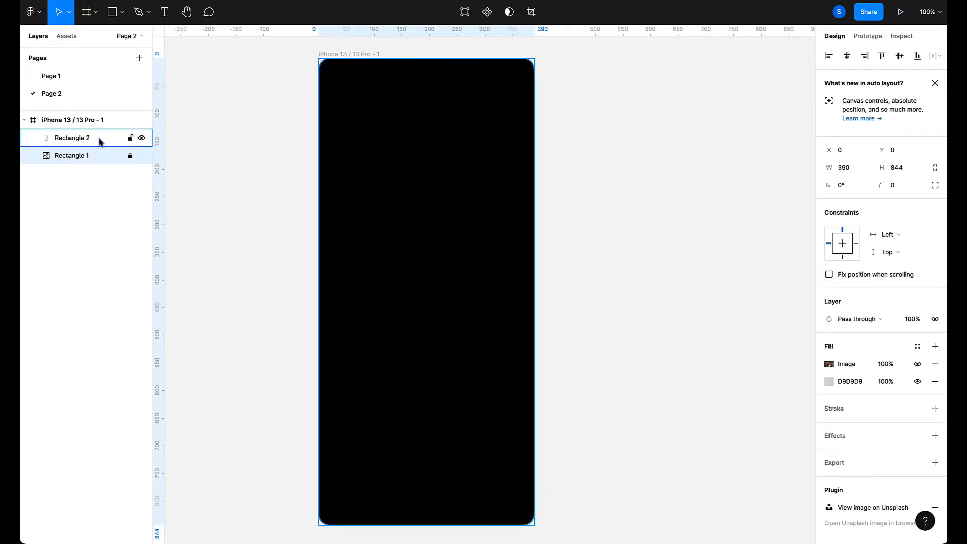
click(98, 141)
drag(97, 142, 95, 158)
click(90, 142)
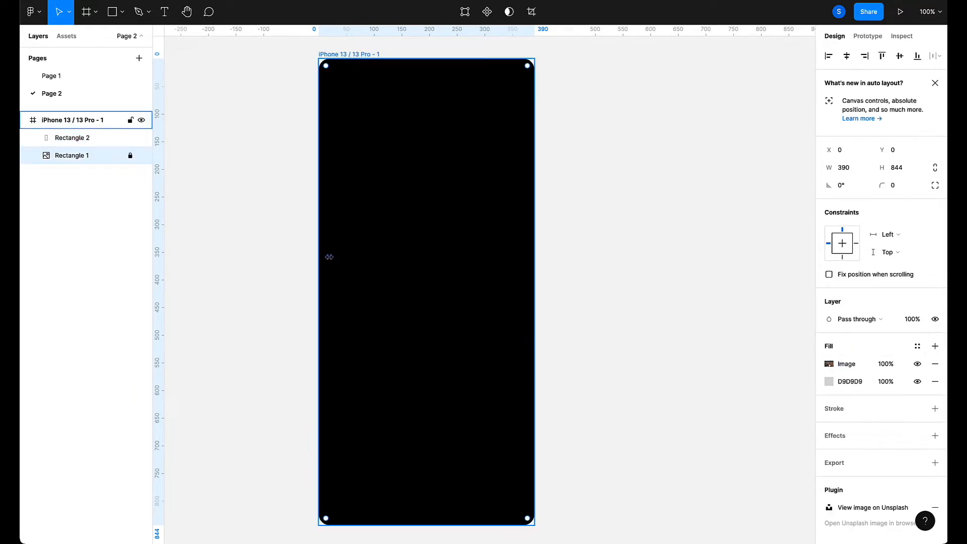
Try 80% and 70% layer opacity on the near-black overlay rectangle above the photo.
click(77, 140)
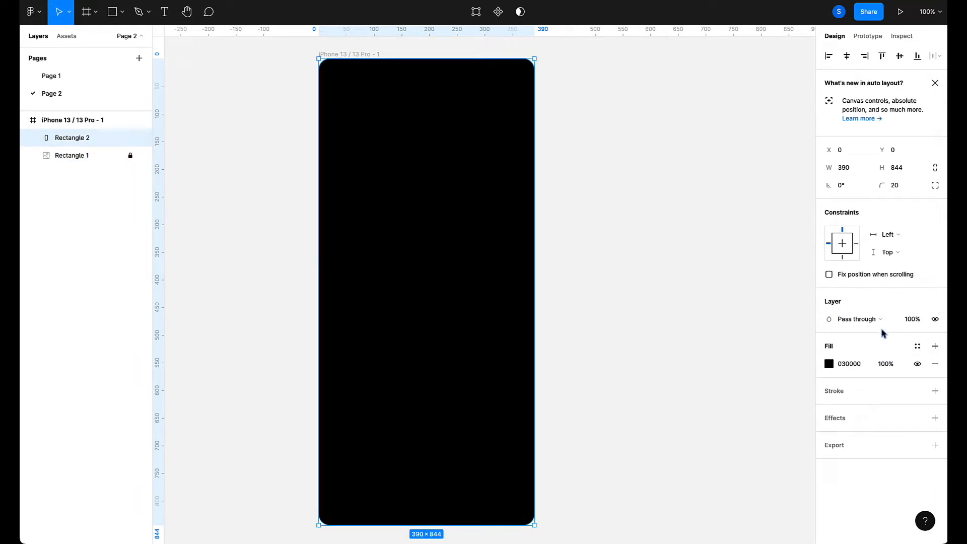
click(913, 321)
key(Down)
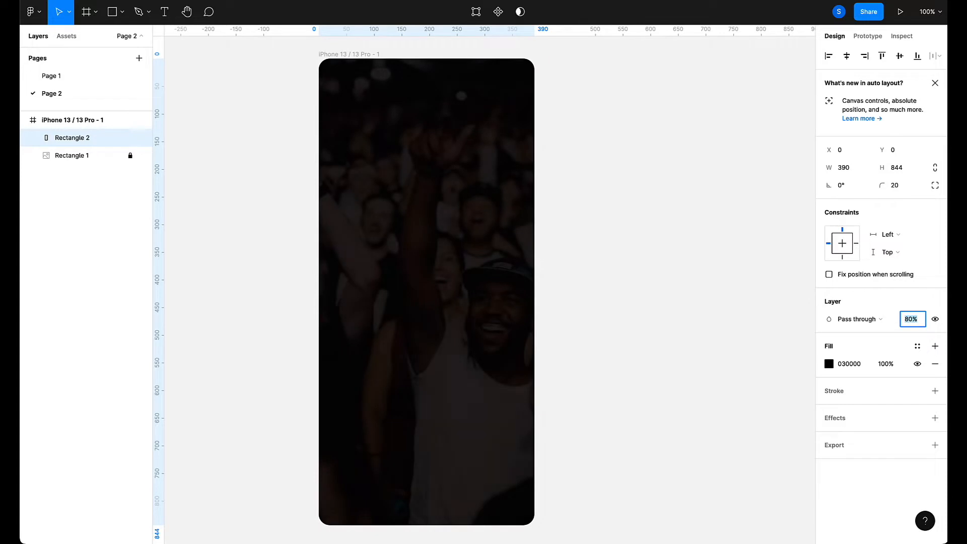
key(shift+Down)
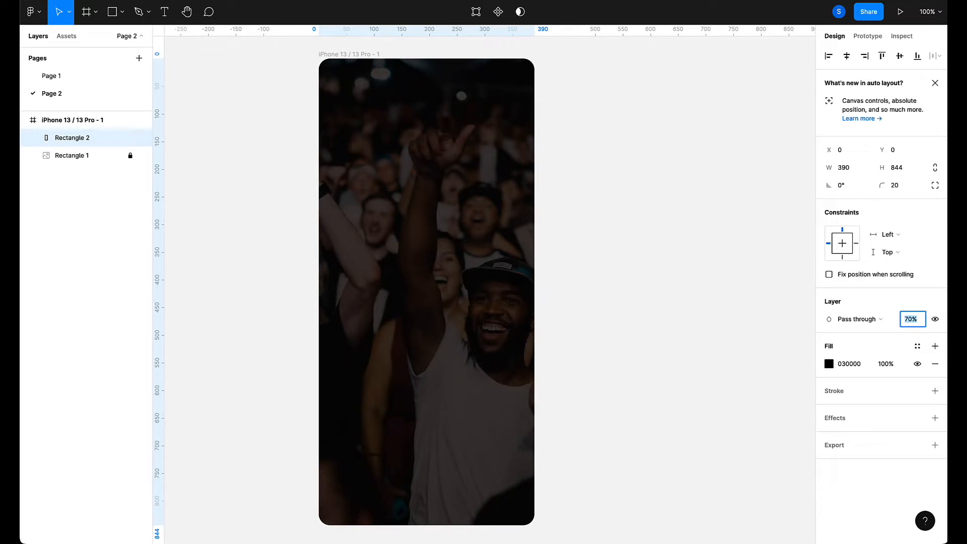
click(702, 283)
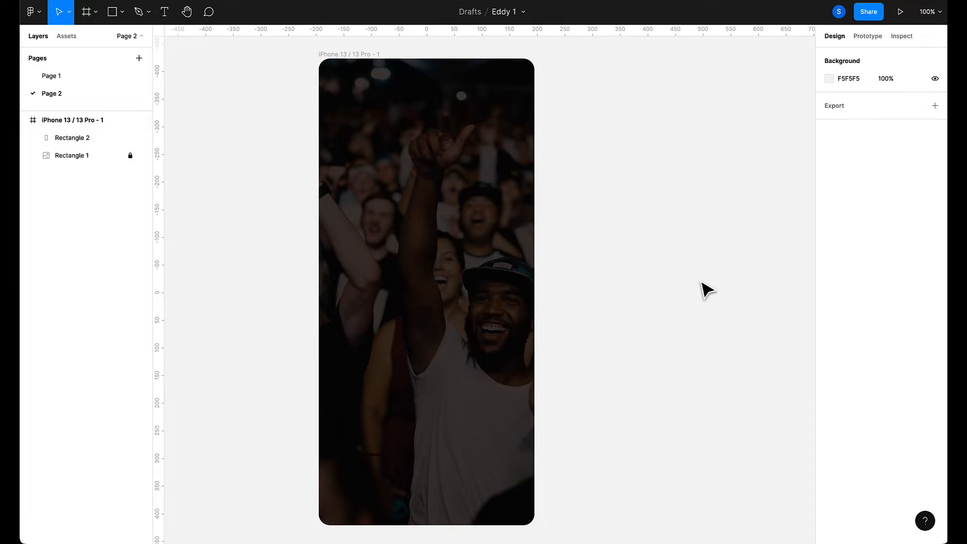
Set the near-black overlay rectangle's layer opacity to 75% and clear the selection.
click(62, 146)
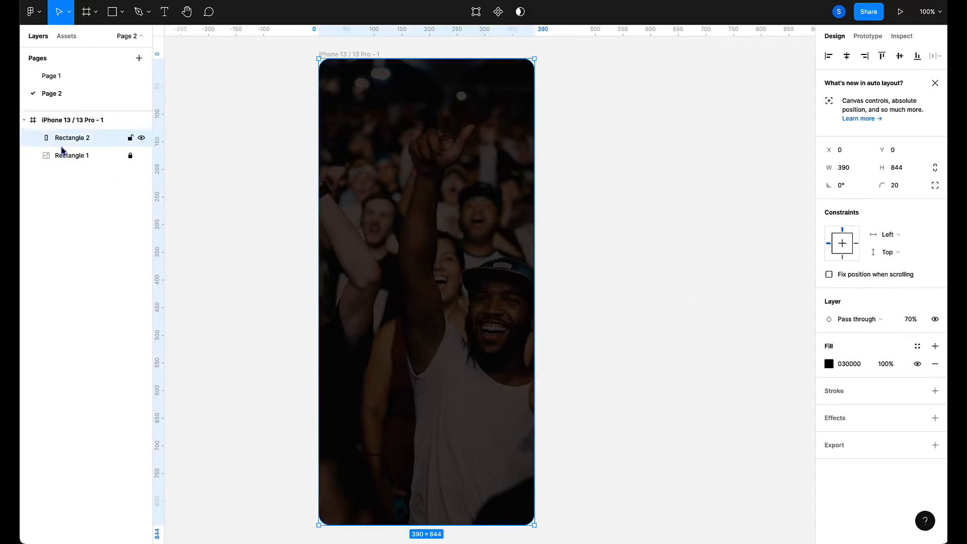
click(915, 323)
key(Down)
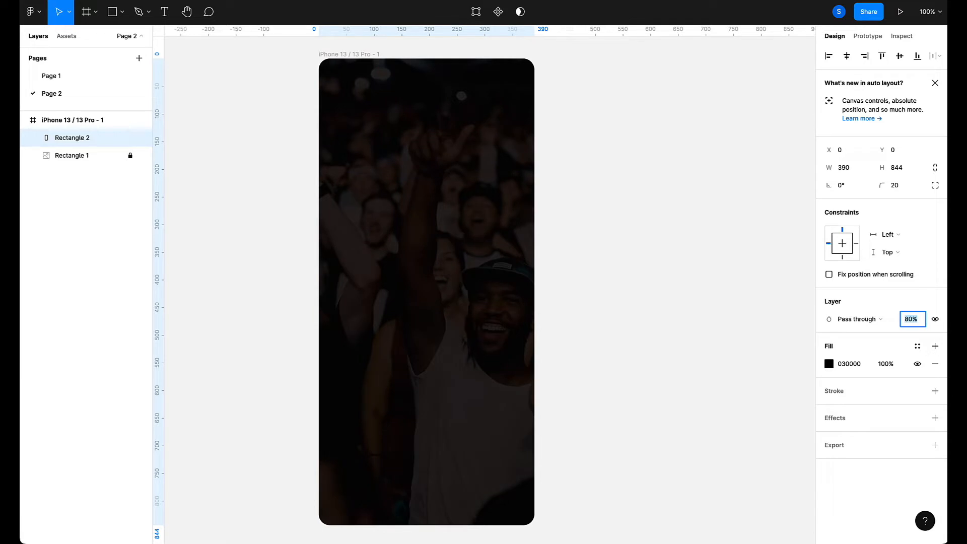
key(Return)
key(Down)
key(Down)
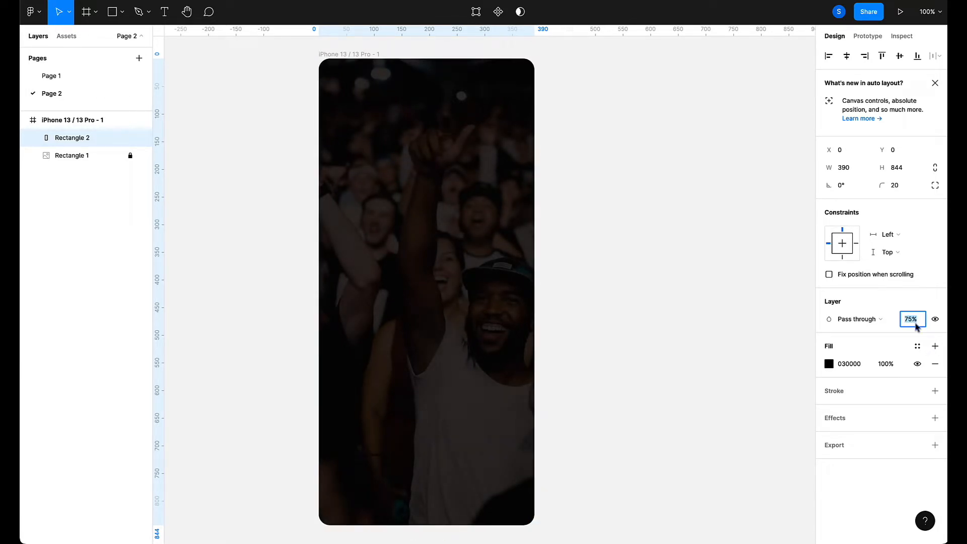
click(664, 274)
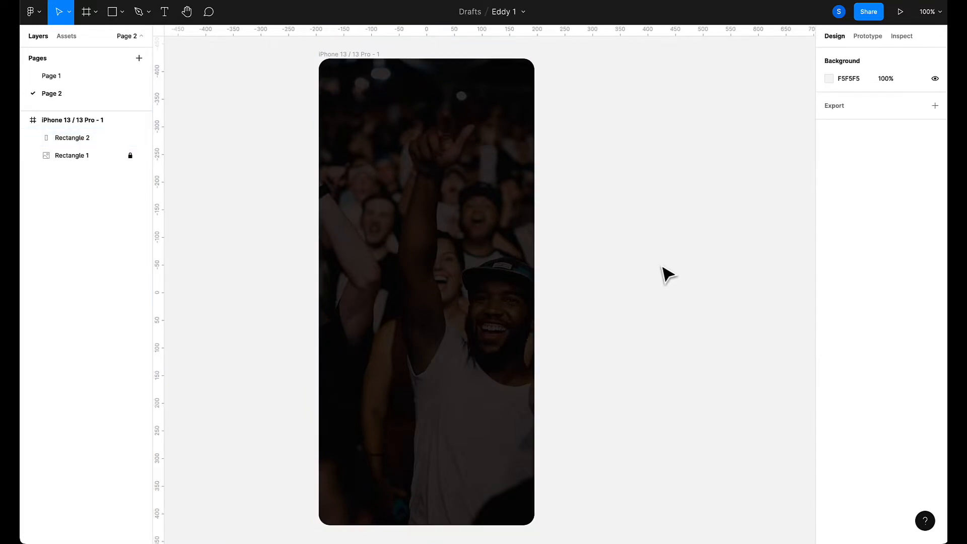
Place a text layer on the empty canvas beside the phone frame and enter "Personalized" as its first line.
scroll(479, 303, right, 2)
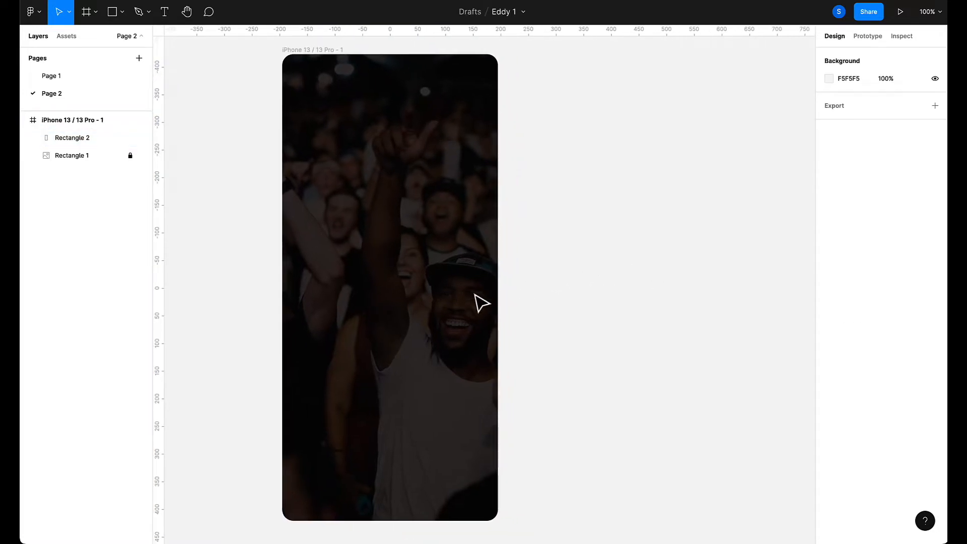
scroll(479, 303, up, 1)
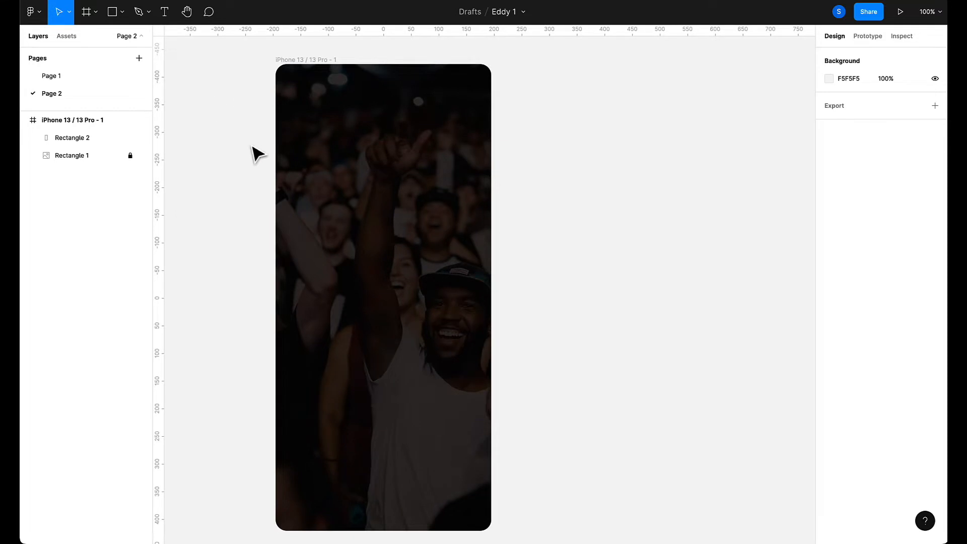
click(163, 12)
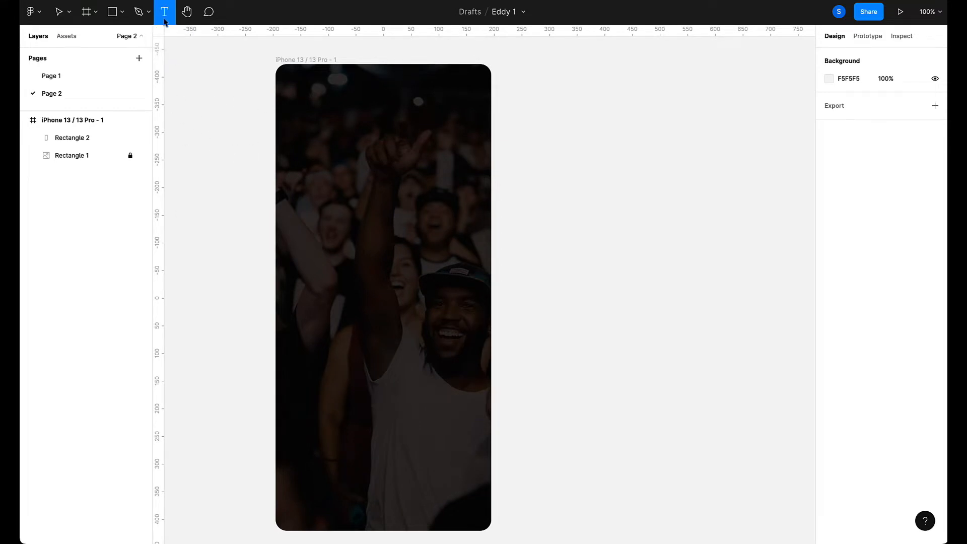
click(544, 189)
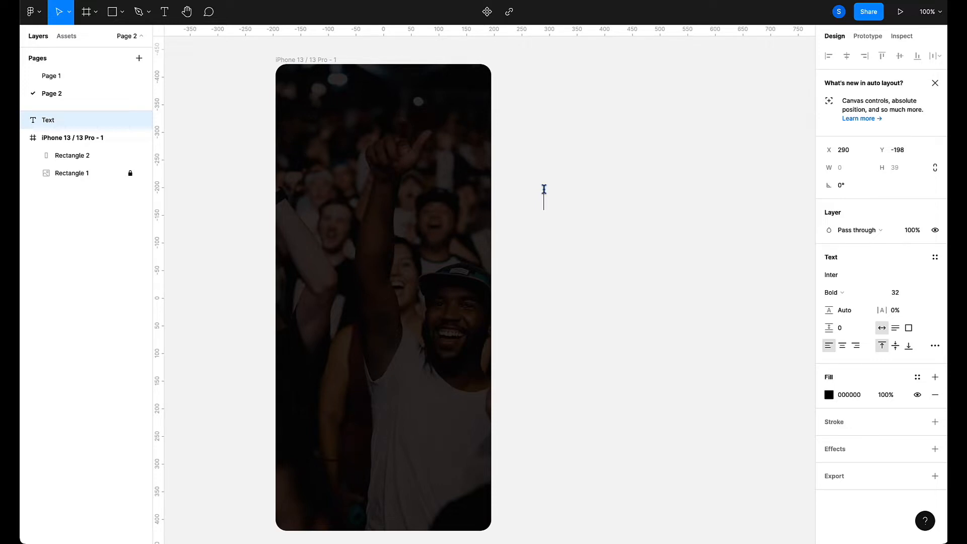
text(Persona)
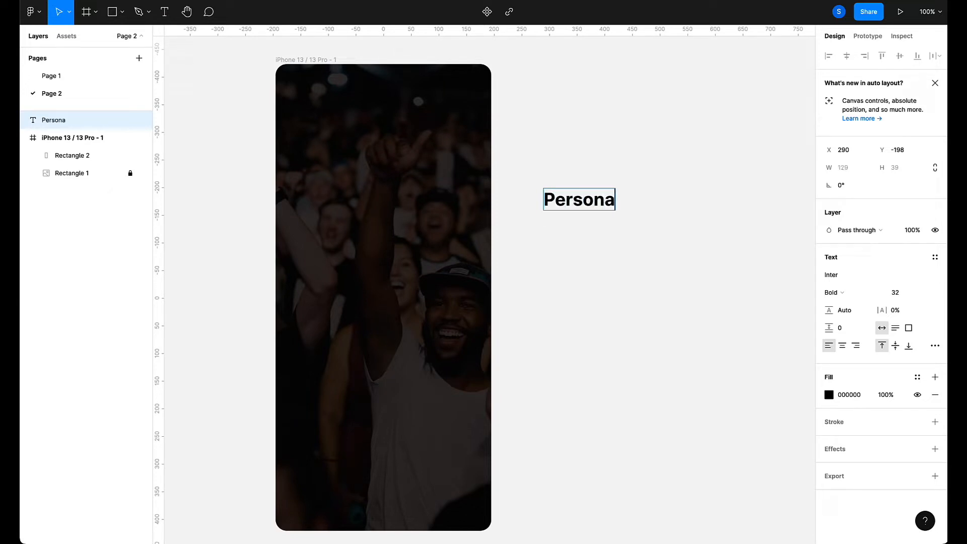
text(lized care)
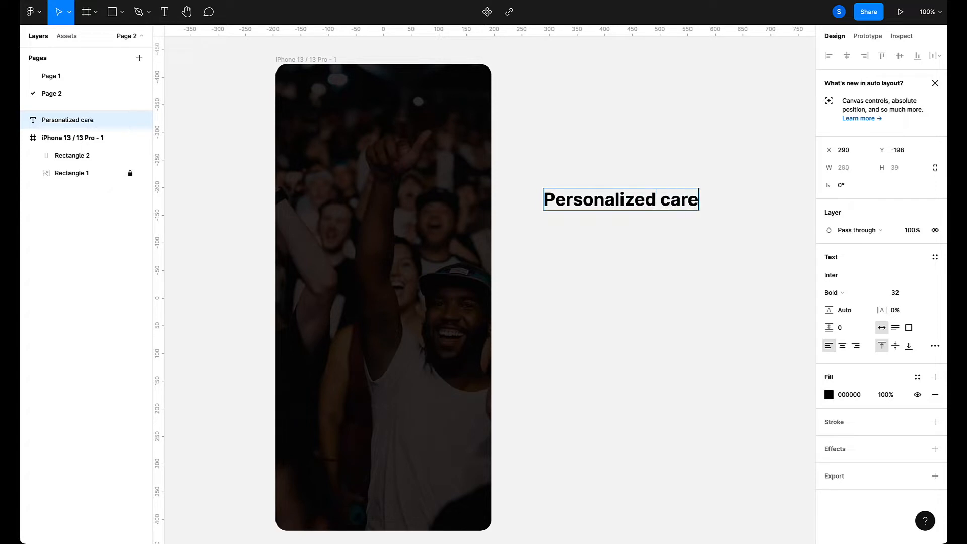
text( for eve)
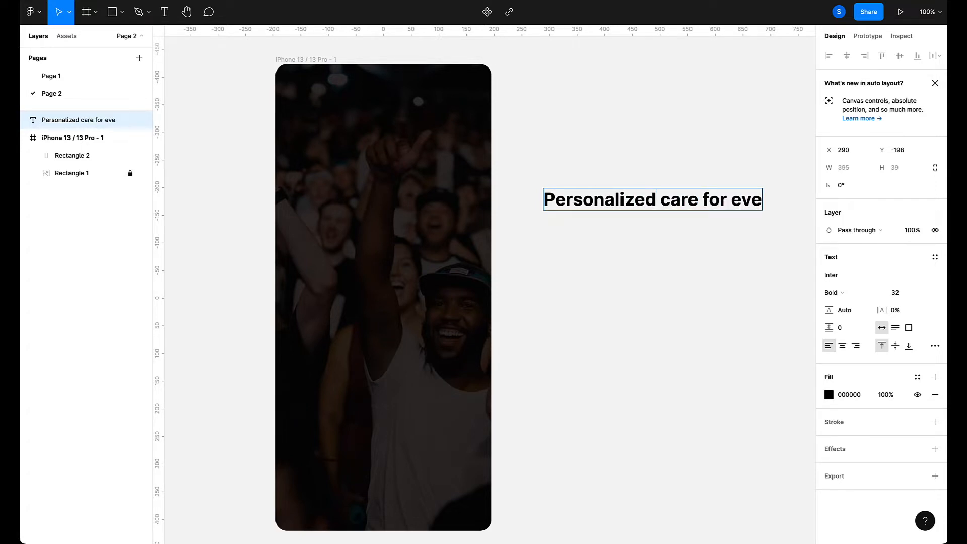
key(BackSpace)
key(BackSpace)
key(BackSpace)
key(BackSpace)
key(BackSpace)
key(BackSpace)
key(BackSpace)
key(BackSpace)
key(BackSpace)
key(BackSpace)
key(BackSpace)
key(BackSpace)
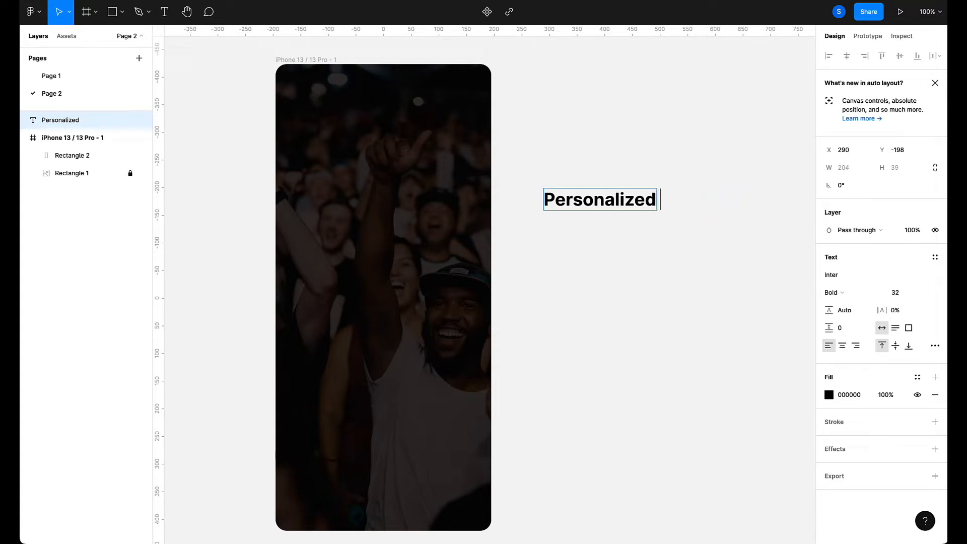
Continue the heading with "care for" on the second line and "everyone" on the third, and finish text editing.
key(Return)
text(care)
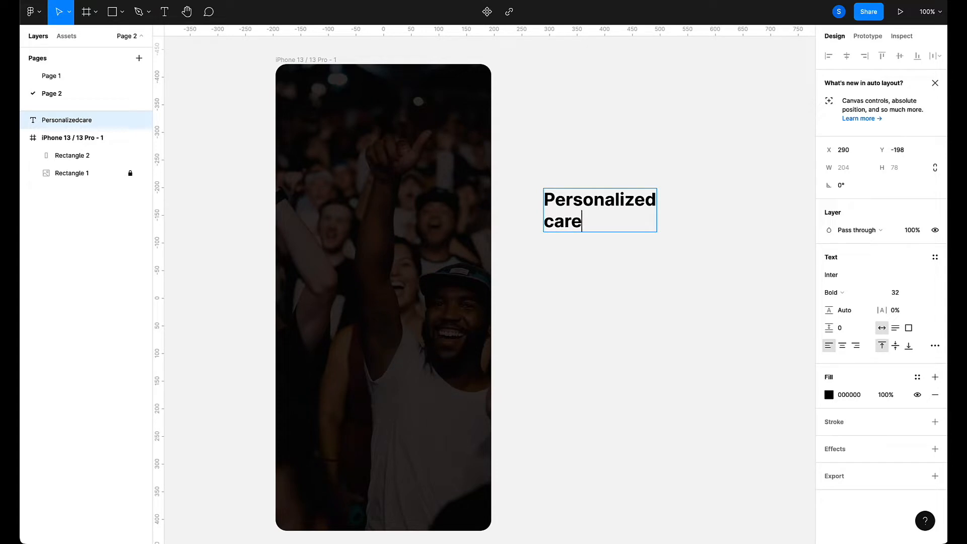
text( for)
key(BackSpace)
key(Return)
text(ever)
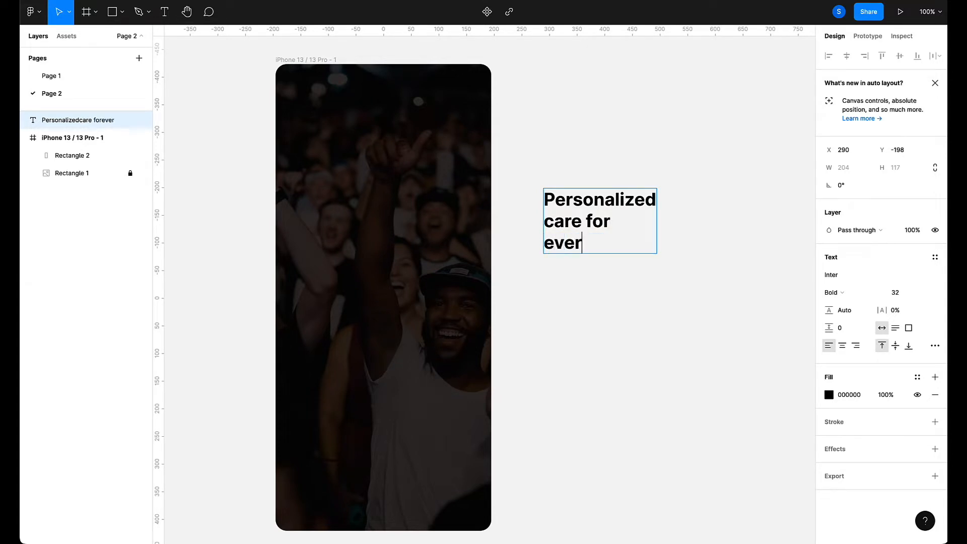
text(yone)
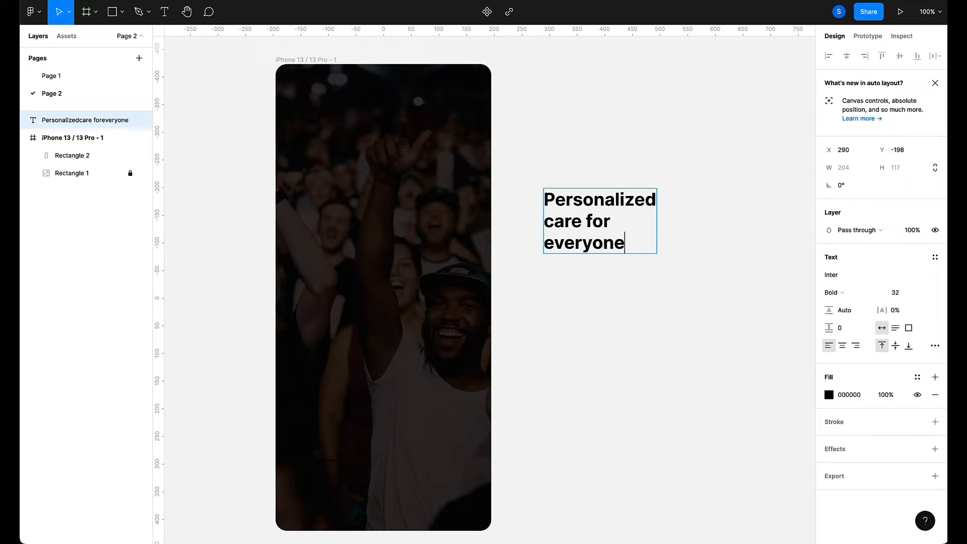
key(Escape)
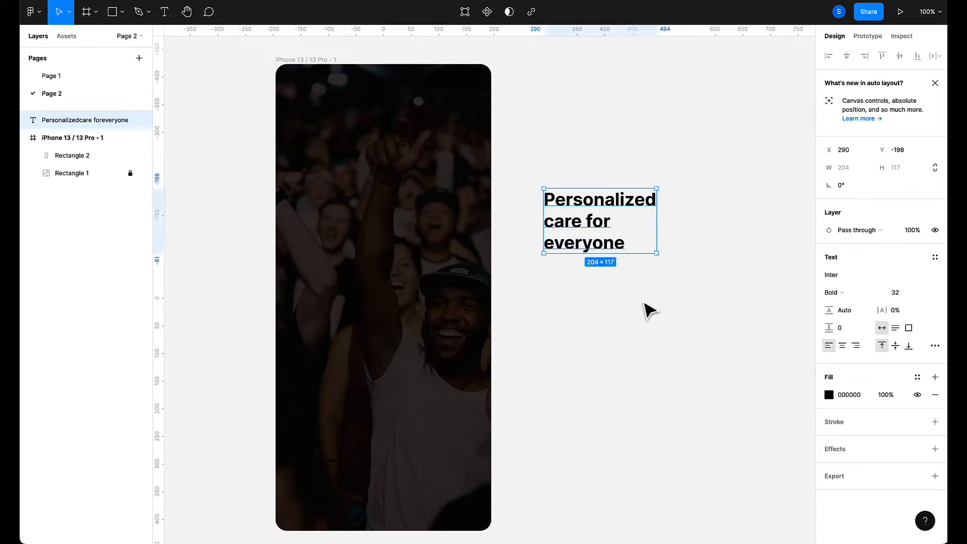
Try the near-black colour 060000 as the heading's fill.
click(828, 396)
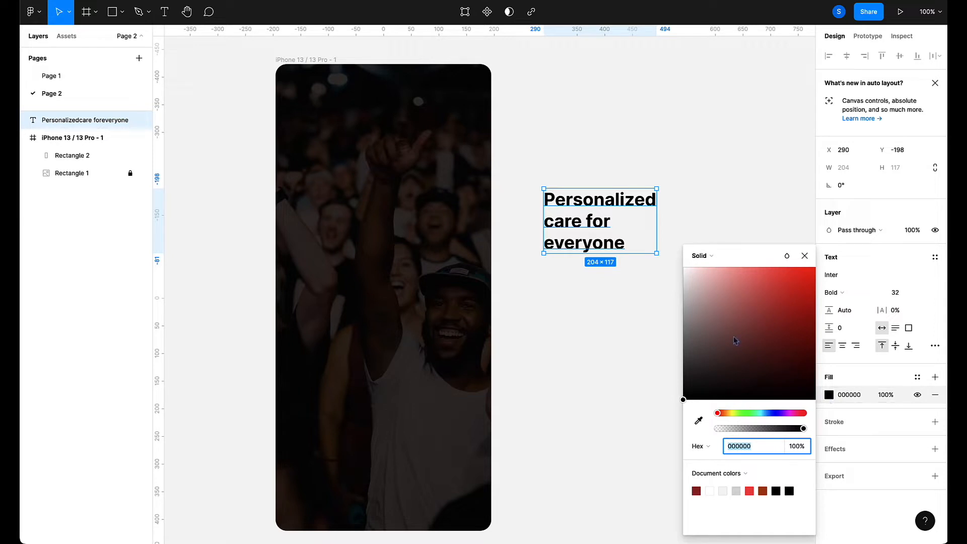
drag(765, 363, 817, 402)
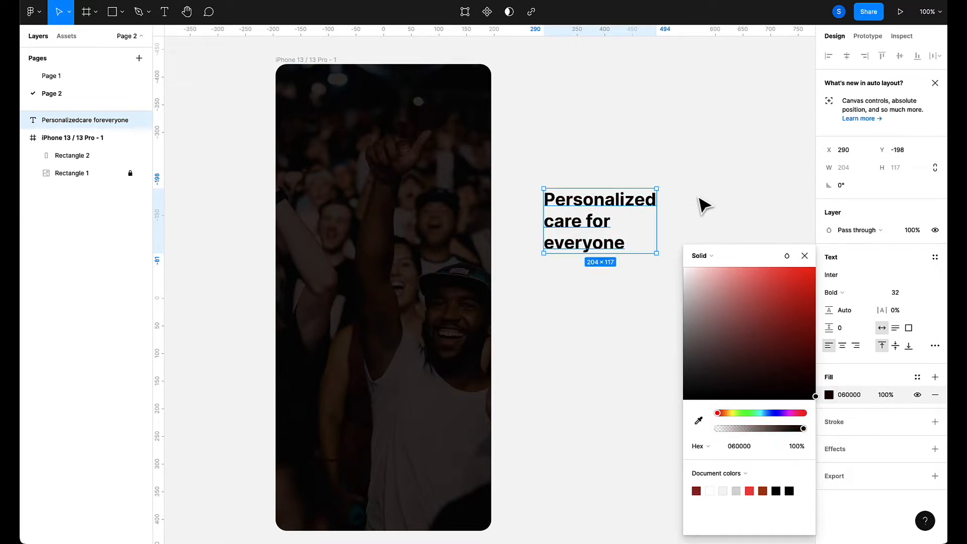
click(701, 204)
Move the heading into the phone frame's upper-left area at about X 32, Y 38 and fill it with white FFFFFF.
click(632, 210)
drag(632, 210, 408, 143)
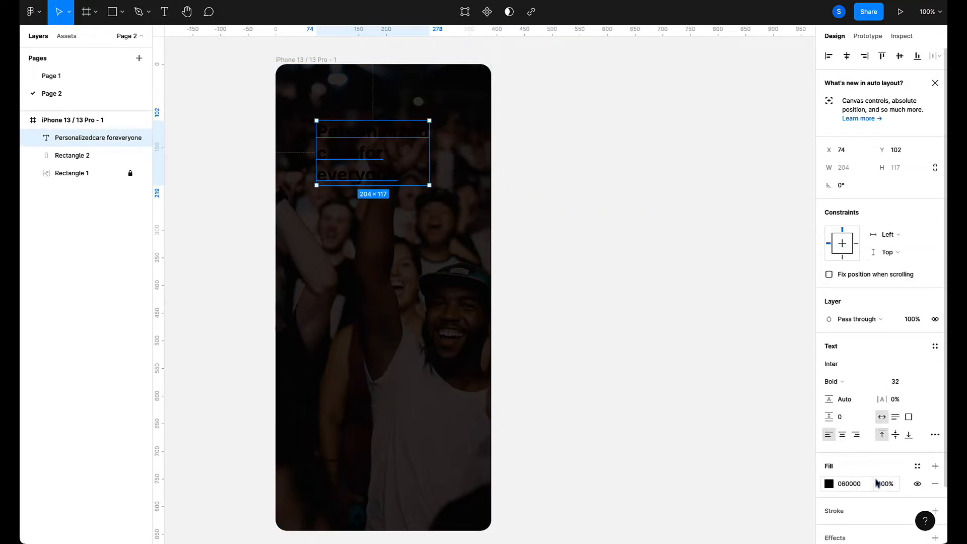
click(828, 483)
drag(775, 388, 629, 261)
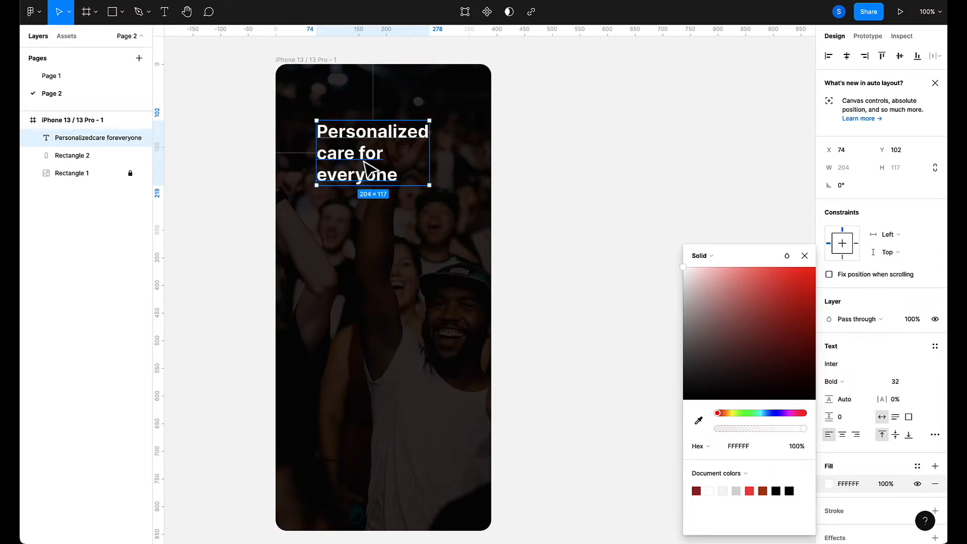
drag(370, 167, 346, 131)
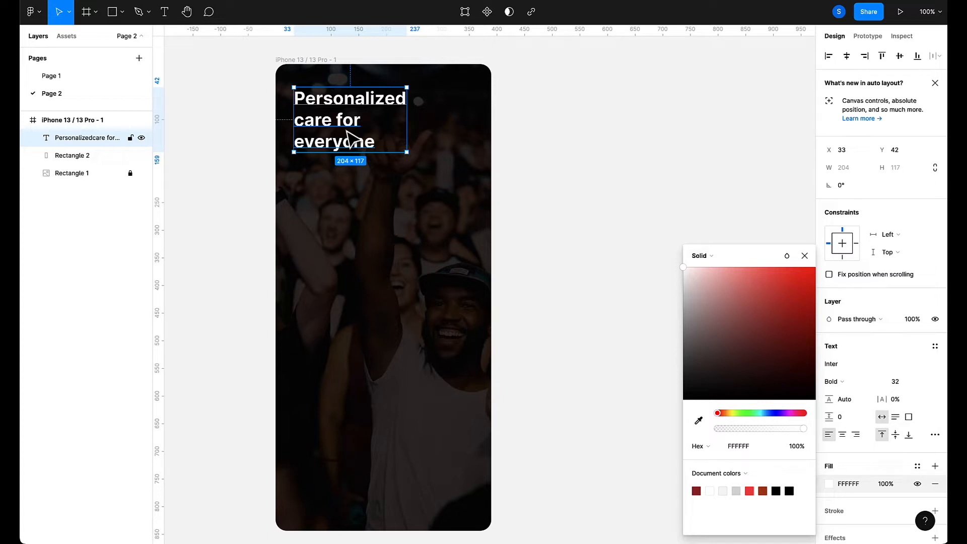
drag(346, 131, 346, 132)
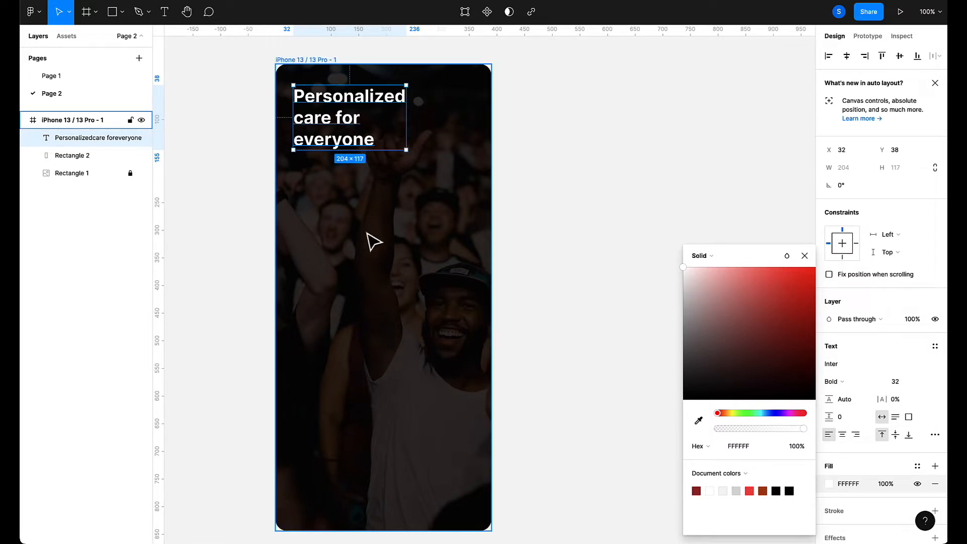
Draw a thin horizontal bar about 190 by 9 near the phone frame's bottom edge and set its corner radius to 10.
key(Escape)
click(363, 245)
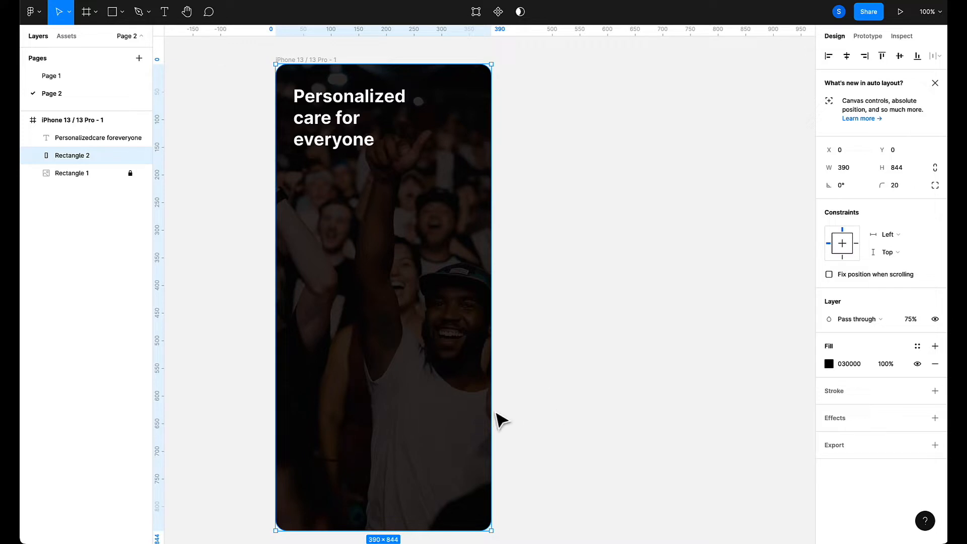
click(648, 336)
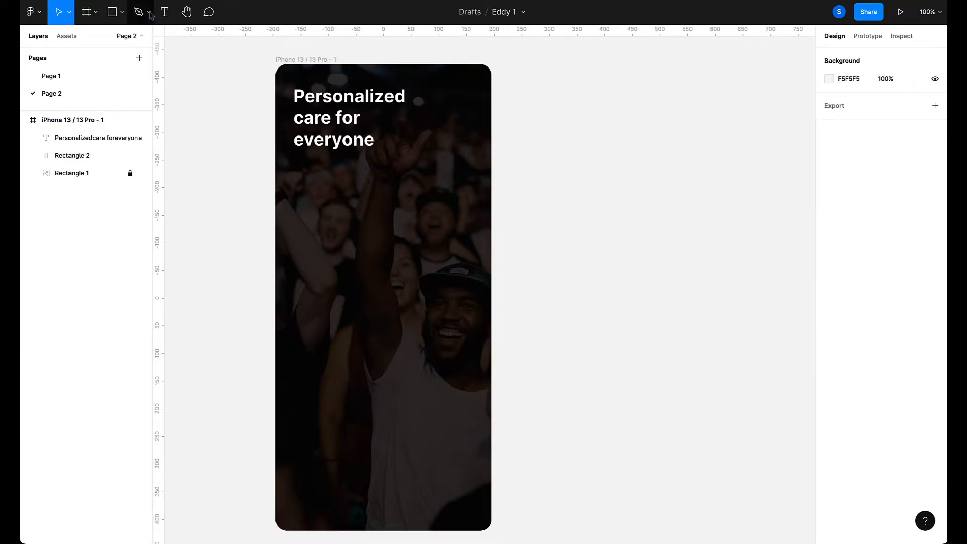
click(123, 14)
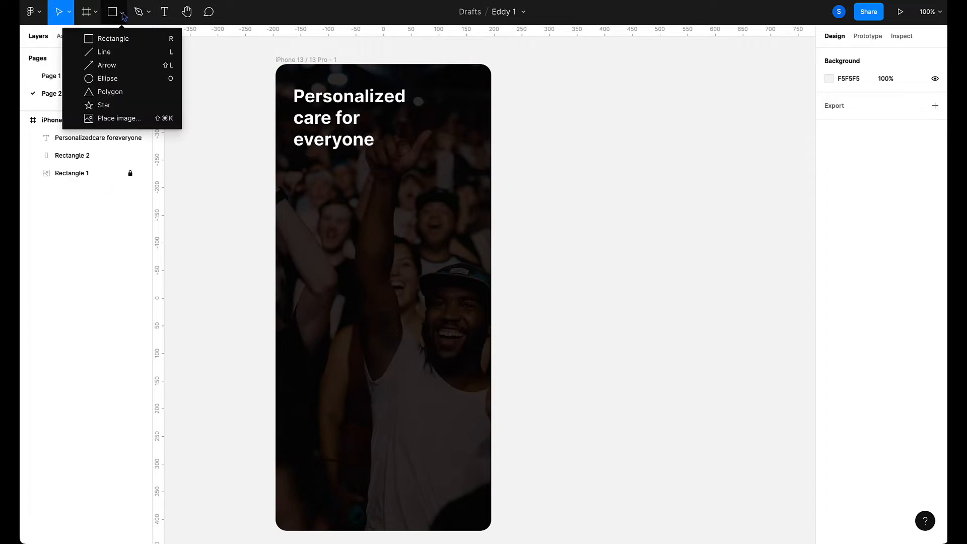
click(121, 41)
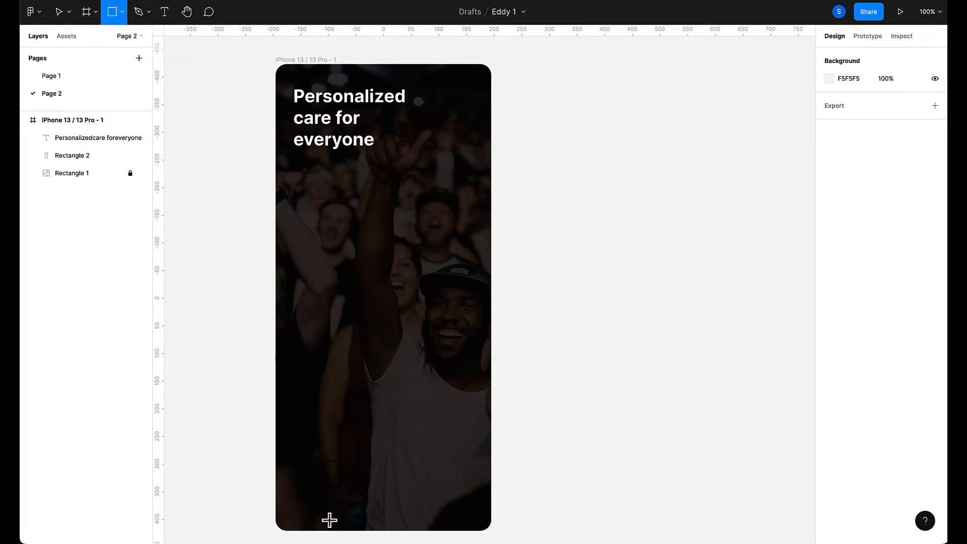
drag(329, 520, 437, 526)
click(894, 187)
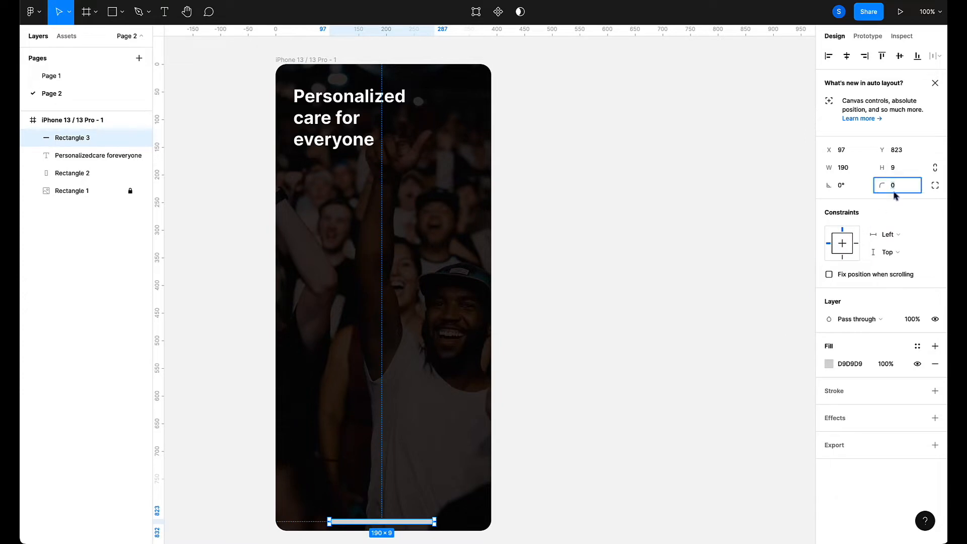
text(1)
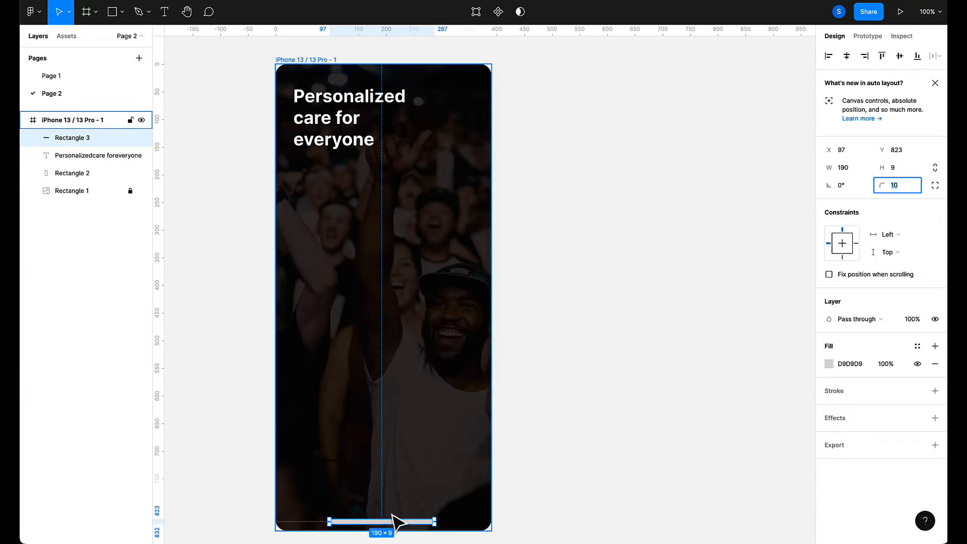
click(580, 428)
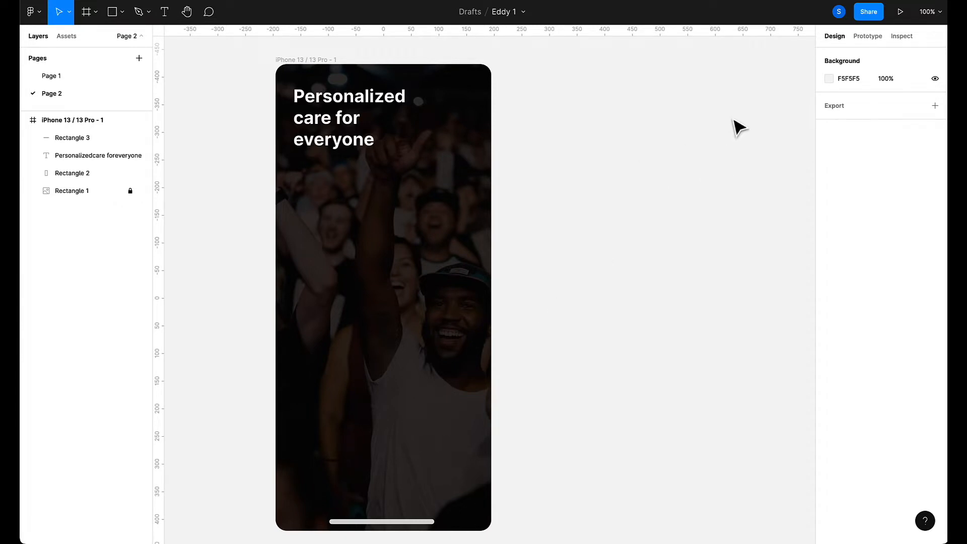
Preview the phone screen as a prototype and return to the design file.
click(900, 16)
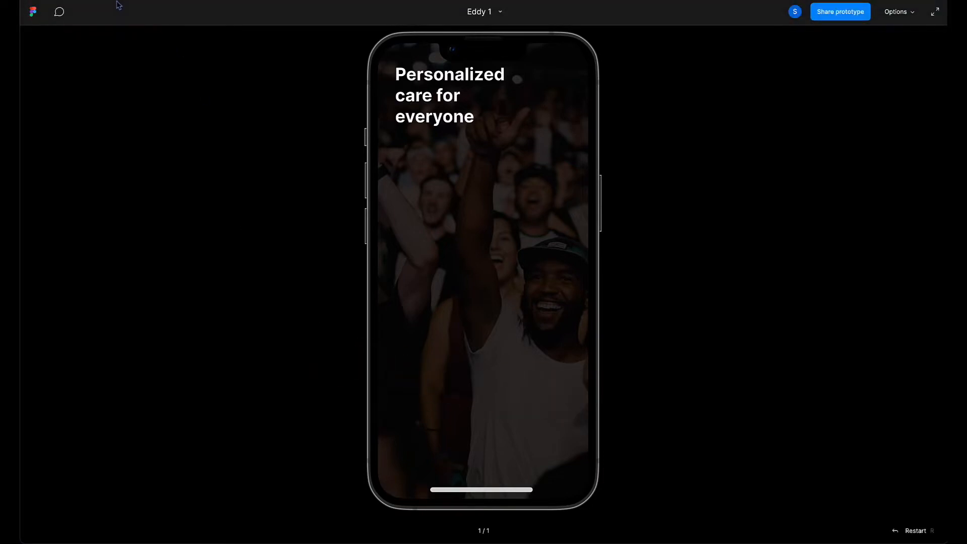
click(113, 1)
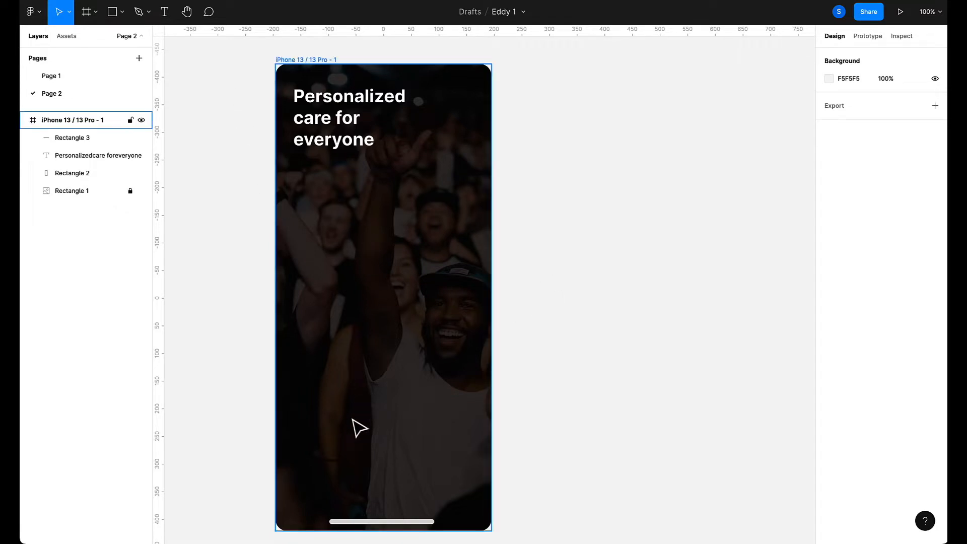
Draw a rectangle about 217 by 69 just above the bottom bar and set its corner radius to 20.
click(113, 14)
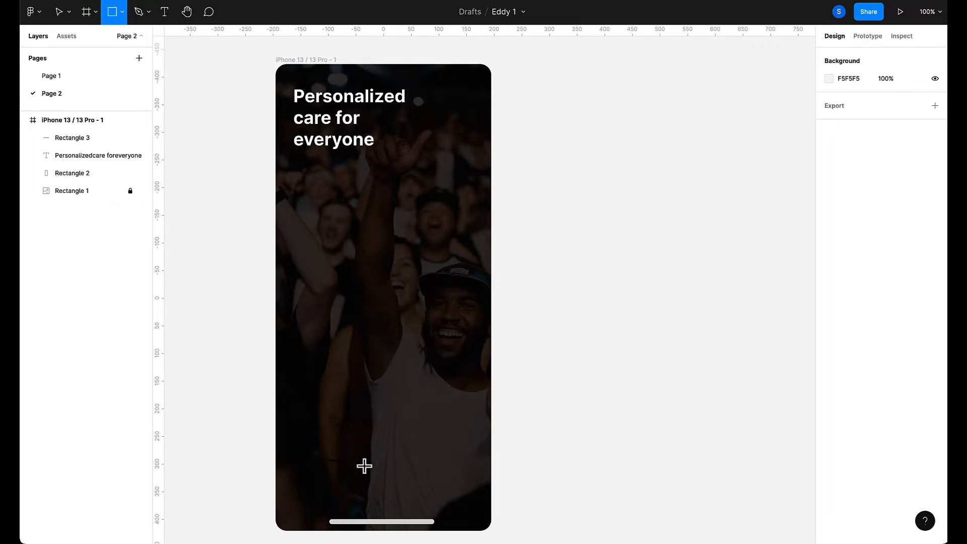
mouse_move(364, 466)
mouse_down()
mouse_move(434, 503)
mouse_move(484, 503)
mouse_up()
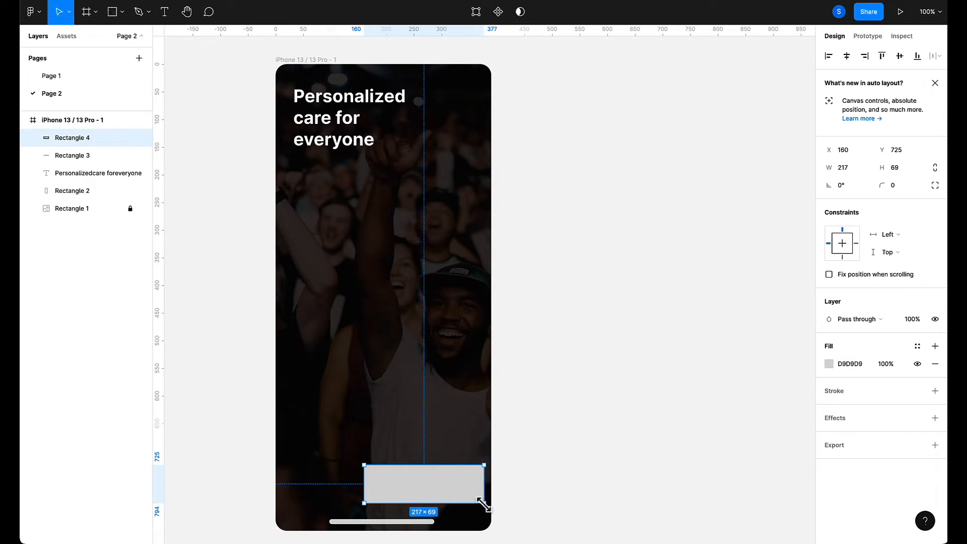
click(896, 186)
text(21)
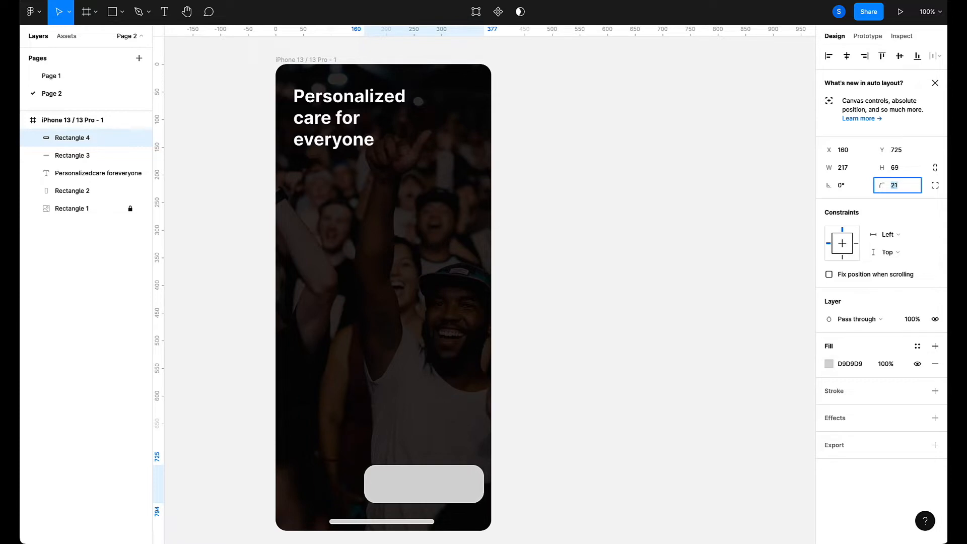
key(Down)
Lower the rectangle's upper edge to reduce its height to about 55.
click(410, 463)
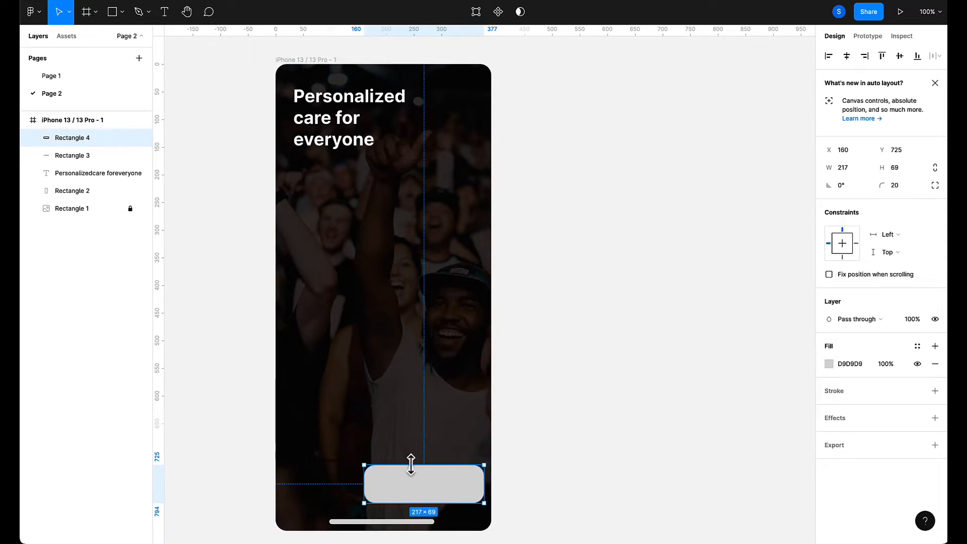
drag(410, 462, 412, 468)
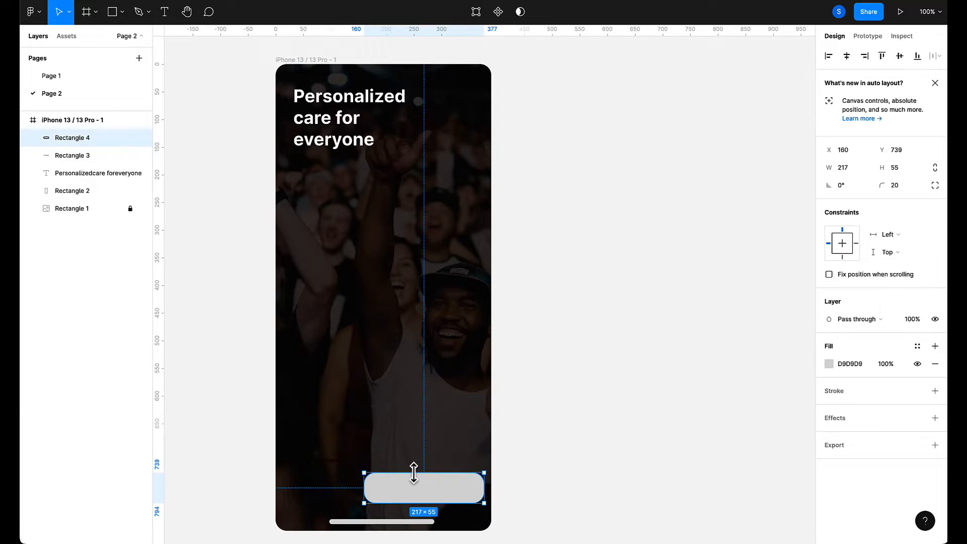
click(531, 470)
Set the button rectangle's corner radius to 30 and extend its left edge so it is about 244 wide.
click(468, 488)
click(901, 188)
key(Up)
key(Up)
key(Up)
key(Up)
key(Up)
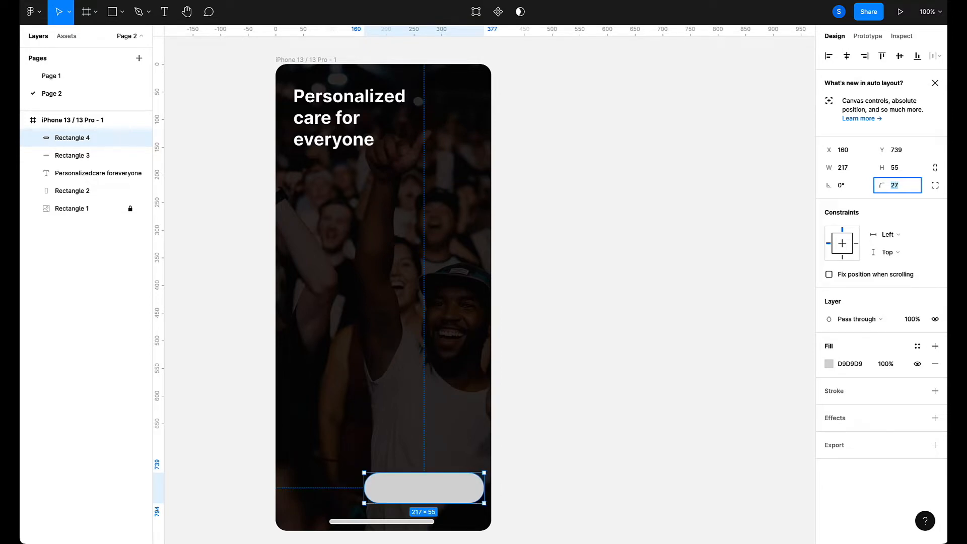
key(Up)
key(Up)
mouse_move(360, 487)
mouse_down()
mouse_move(338, 486)
mouse_move(347, 487)
mouse_up()
click(551, 453)
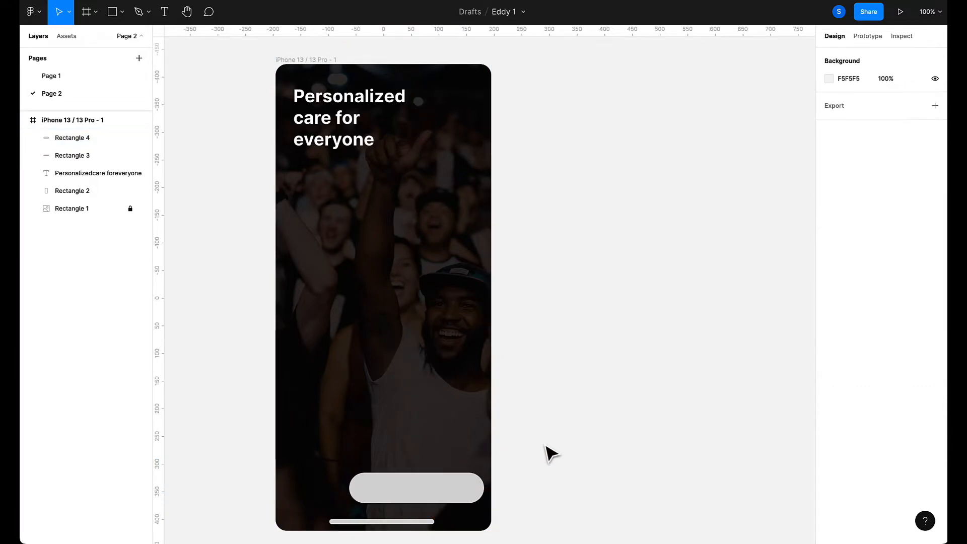
Fill the rounded button rectangle with white FFFFFF.
click(458, 493)
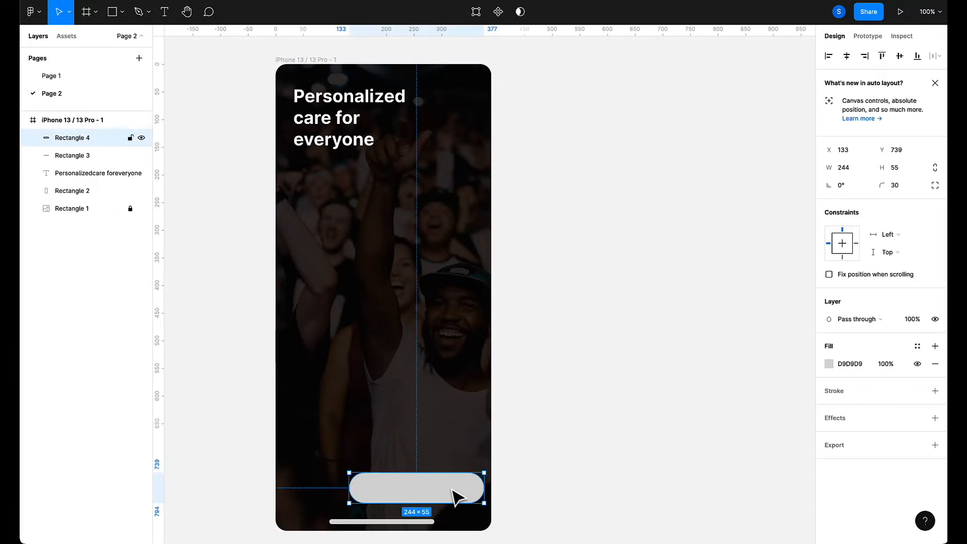
click(829, 365)
drag(739, 344, 672, 271)
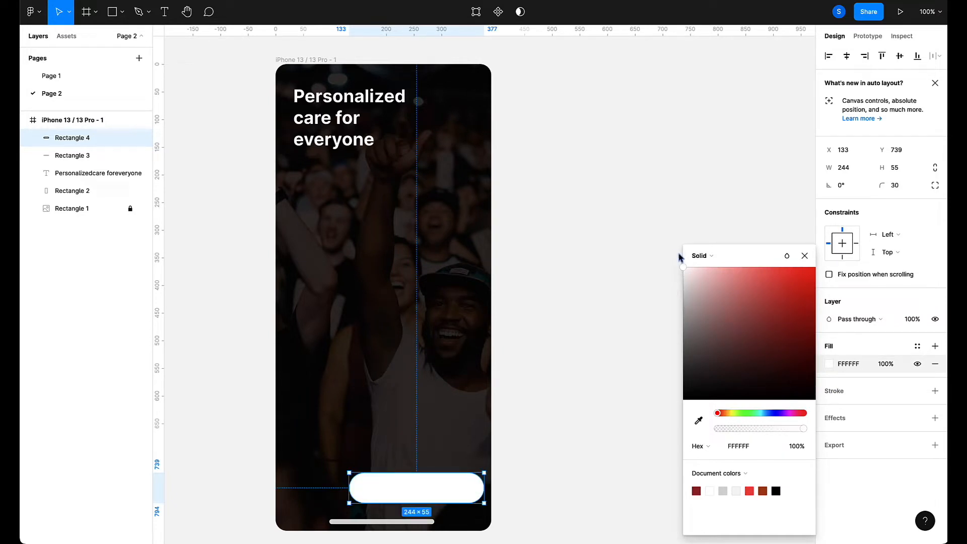
click(622, 274)
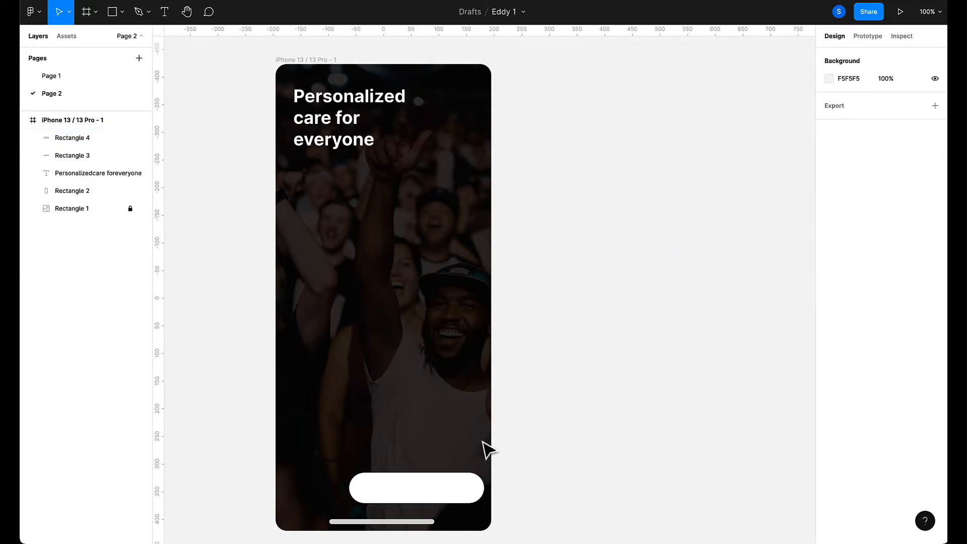
Look through the list of installed plugins available from the canvas and leave it without running one.
right_click(634, 318)
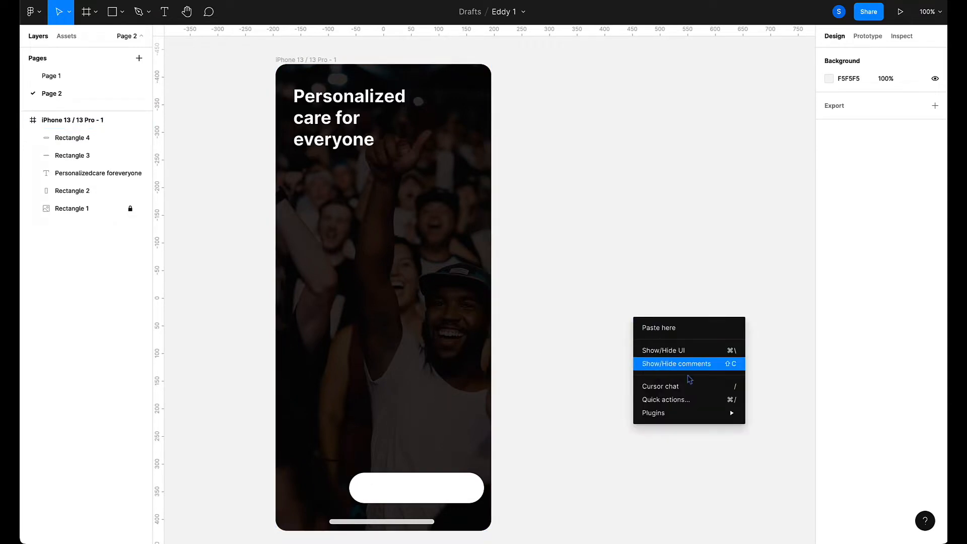
mouse_move(683, 416)
click(557, 232)
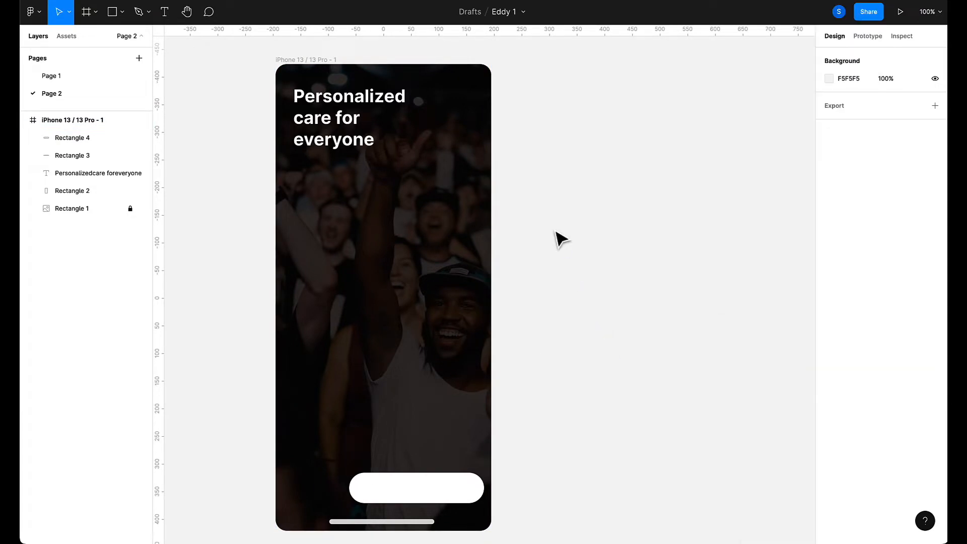
right_click(557, 227)
mouse_move(600, 330)
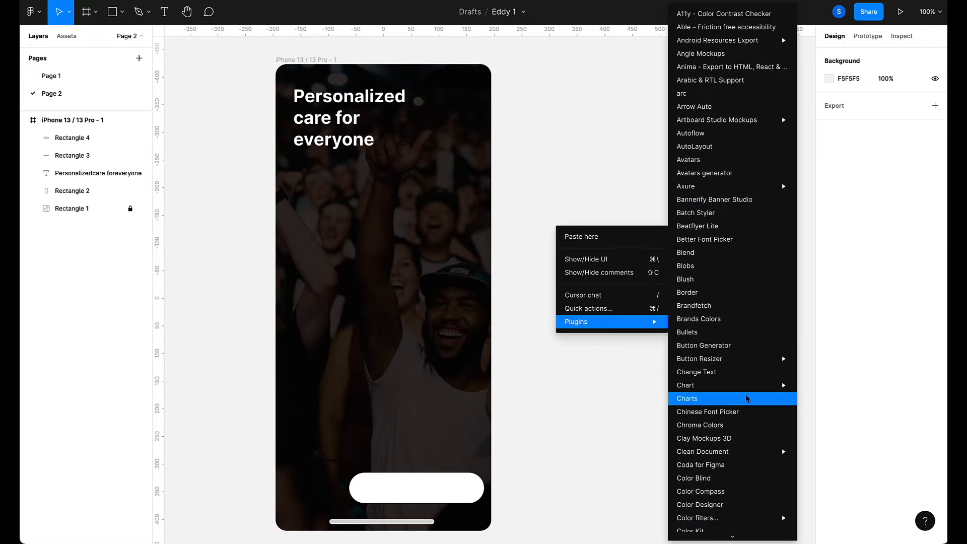
scroll(745, 395, down, 10)
scroll(747, 398, up, 10)
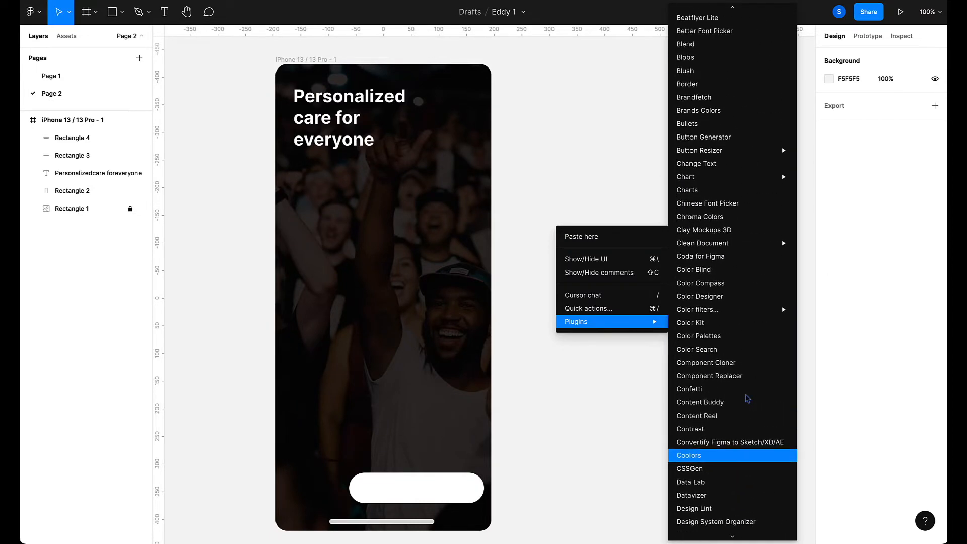
scroll(747, 398, up, 5)
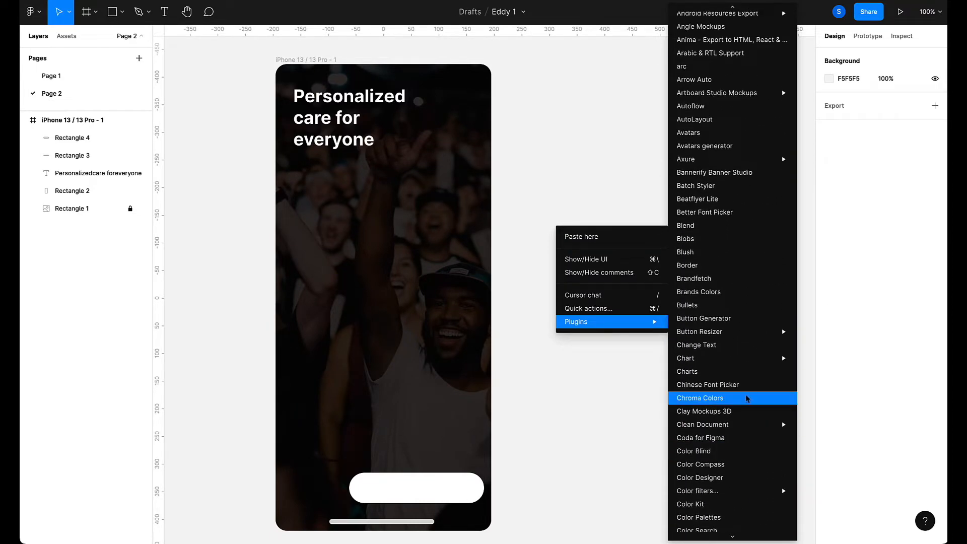
mouse_move(723, 159)
scroll(747, 398, down, 8)
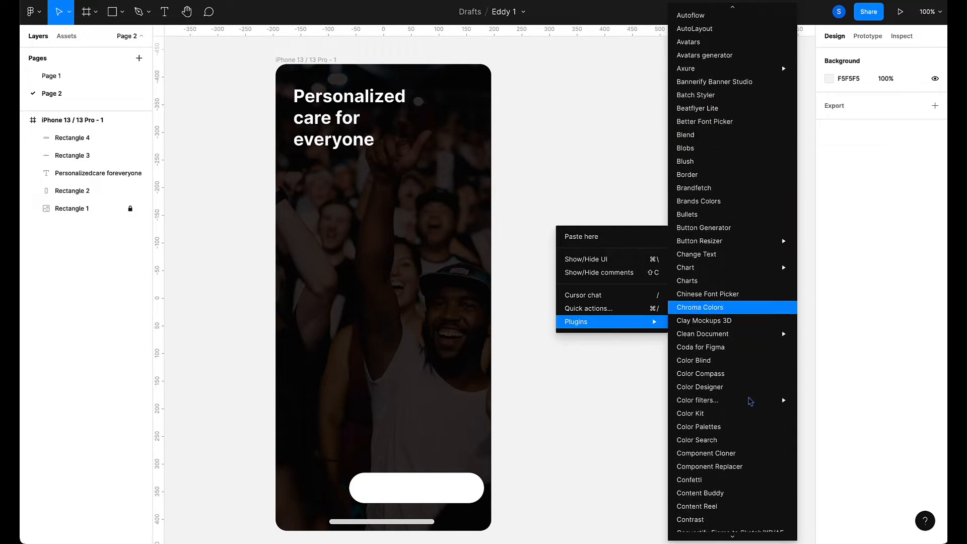
click(565, 223)
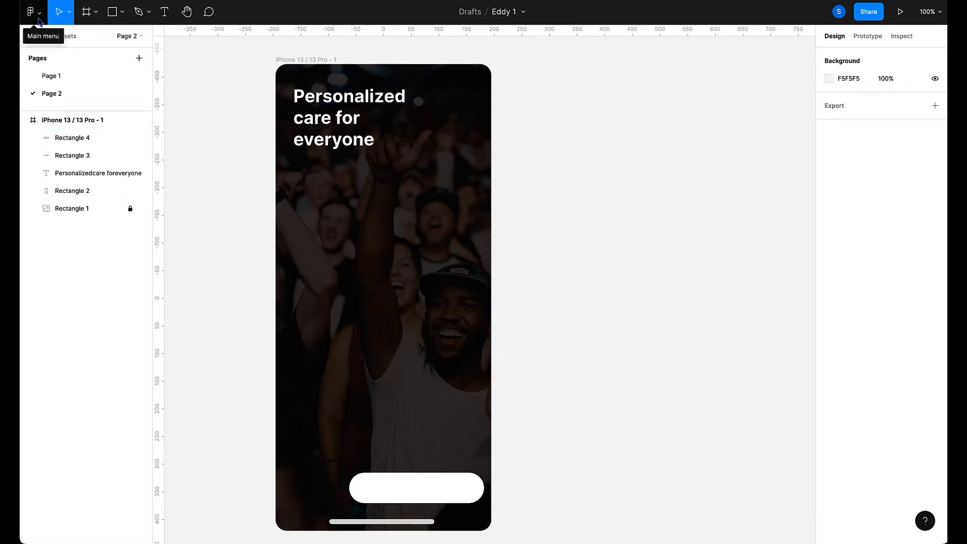
Open the Community page for browsing Figma plugins.
click(38, 19)
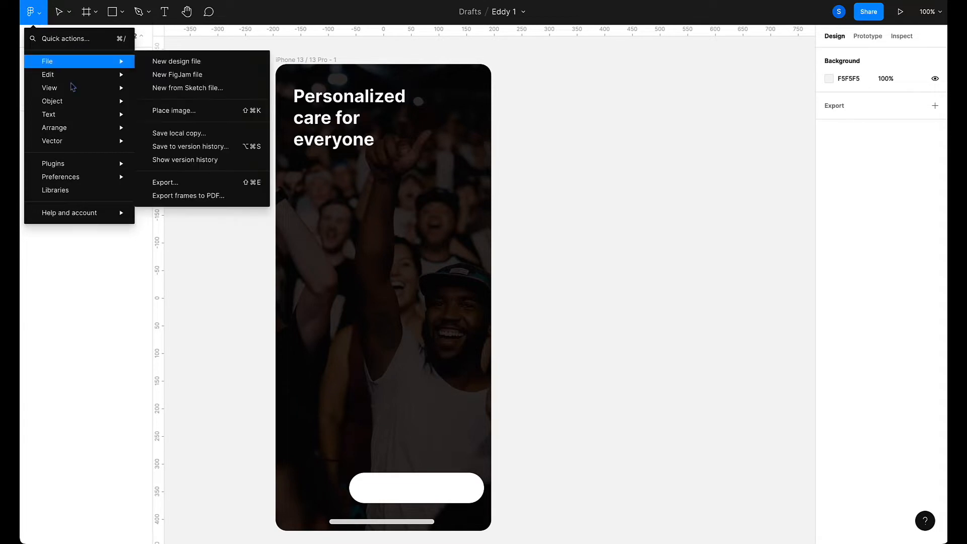
mouse_move(78, 167)
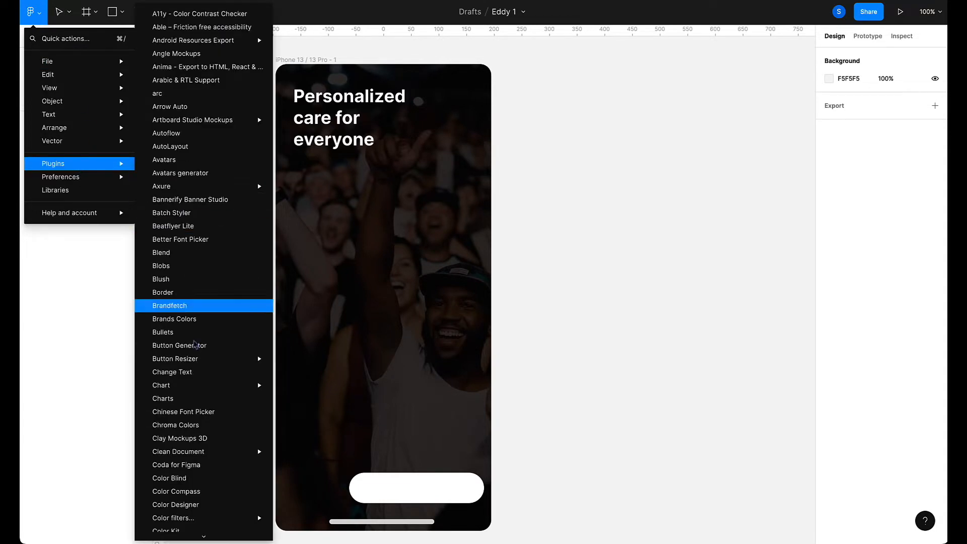
scroll(197, 302, down, 10)
mouse_move(196, 363)
mouse_move(204, 534)
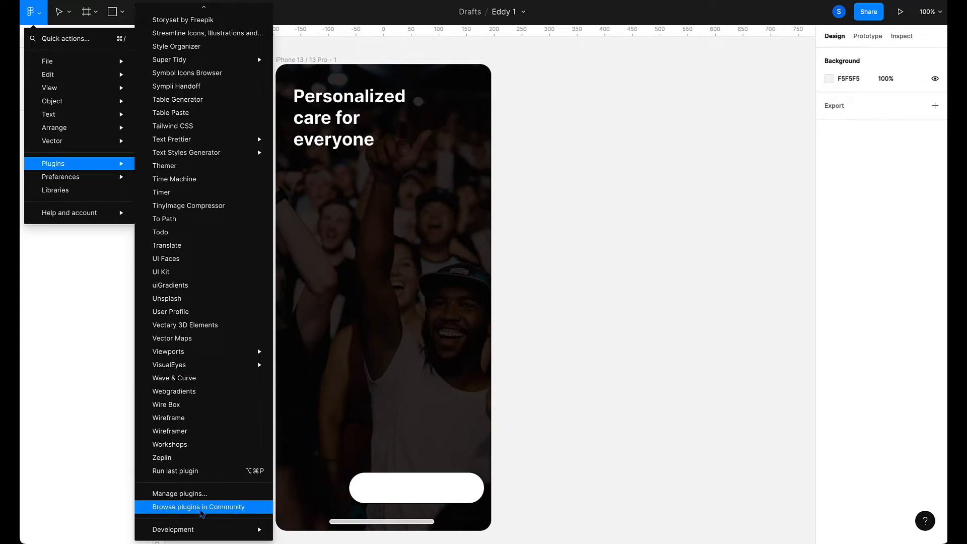
click(201, 506)
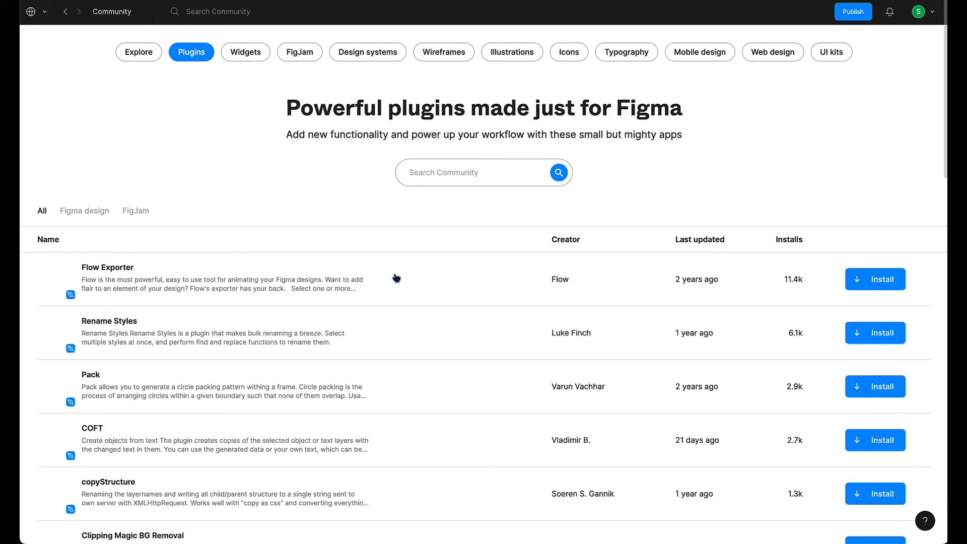
Search the Community plugins for "iconify".
click(426, 174)
text(iconify)
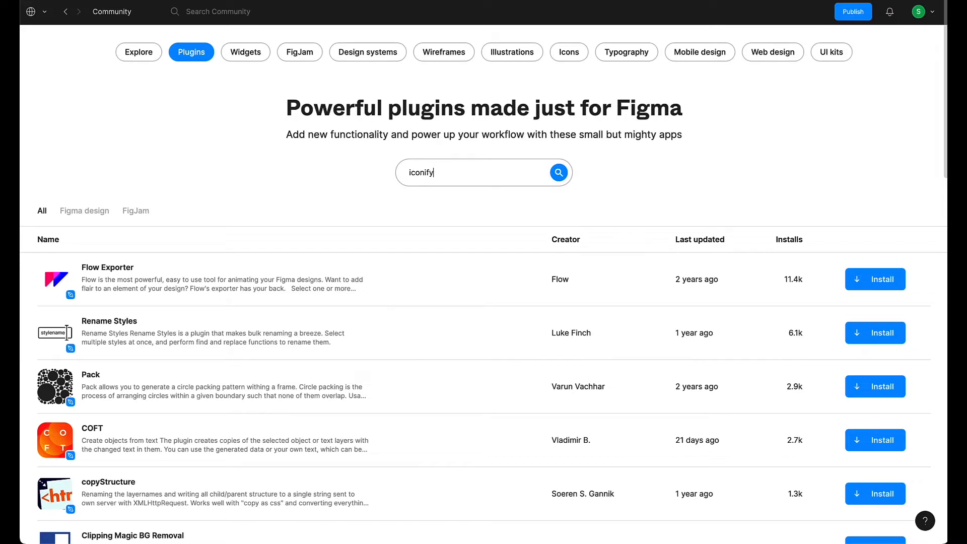
key(Return)
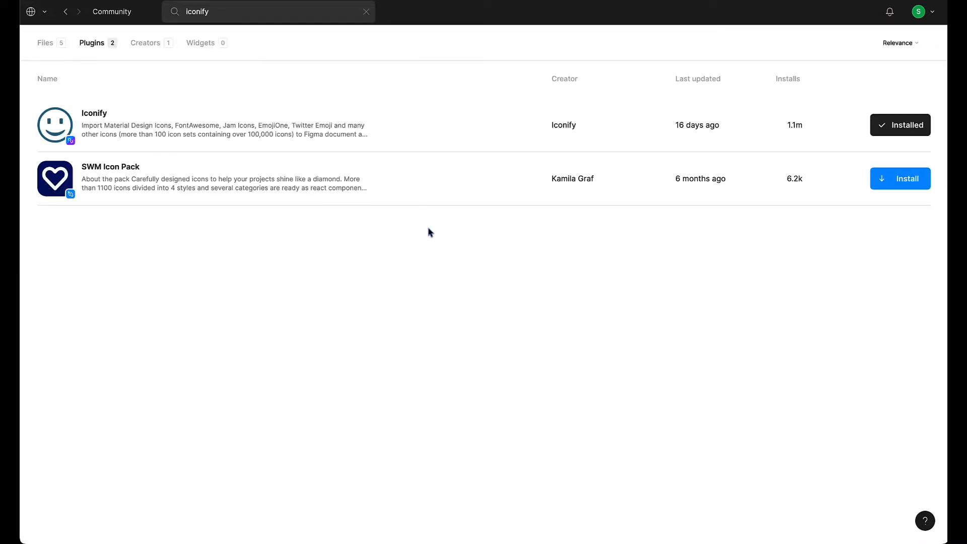
Replace the Community plugin search term with "unsplash".
click(248, 20)
key(BackSpace)
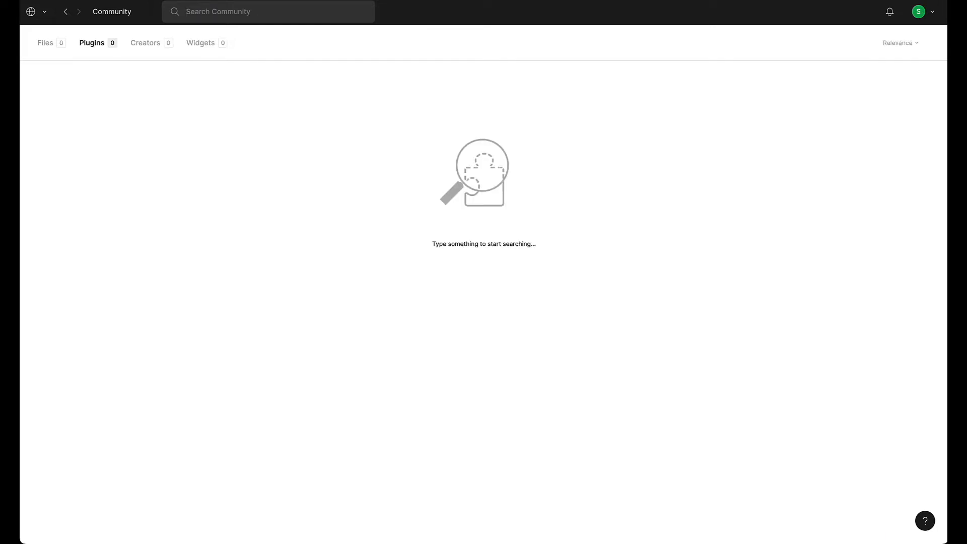
text(unsp)
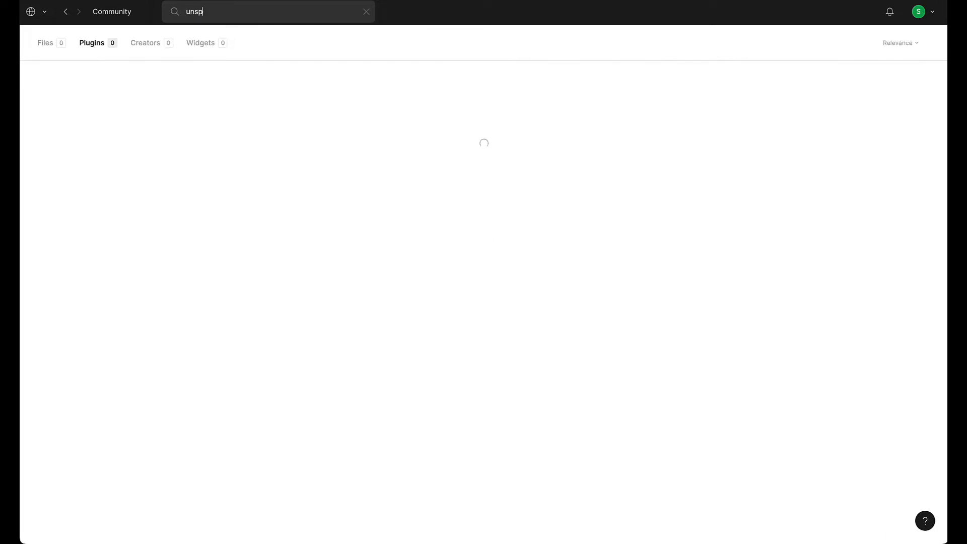
text(lash)
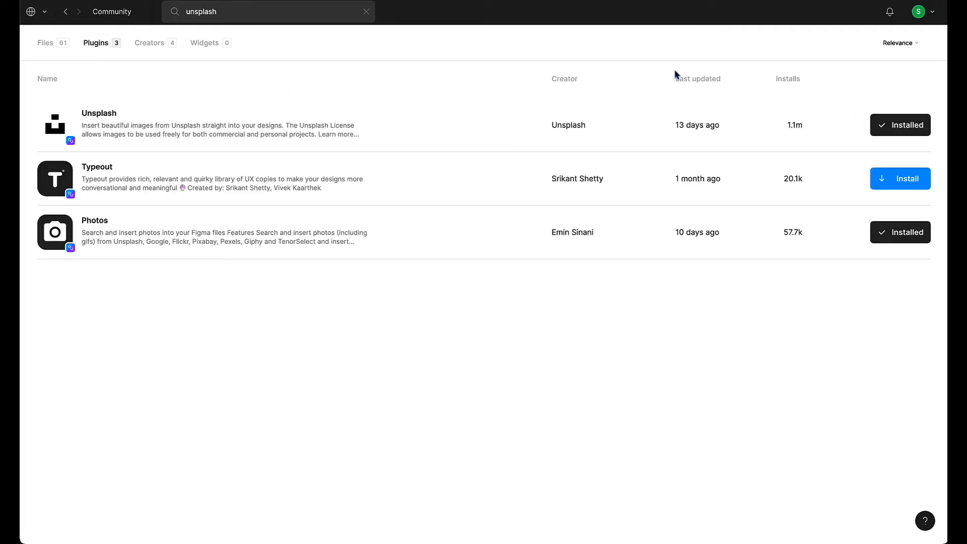
Clear the Community search, return to the Eddy 1 design file and run the Iconify plugin.
click(366, 12)
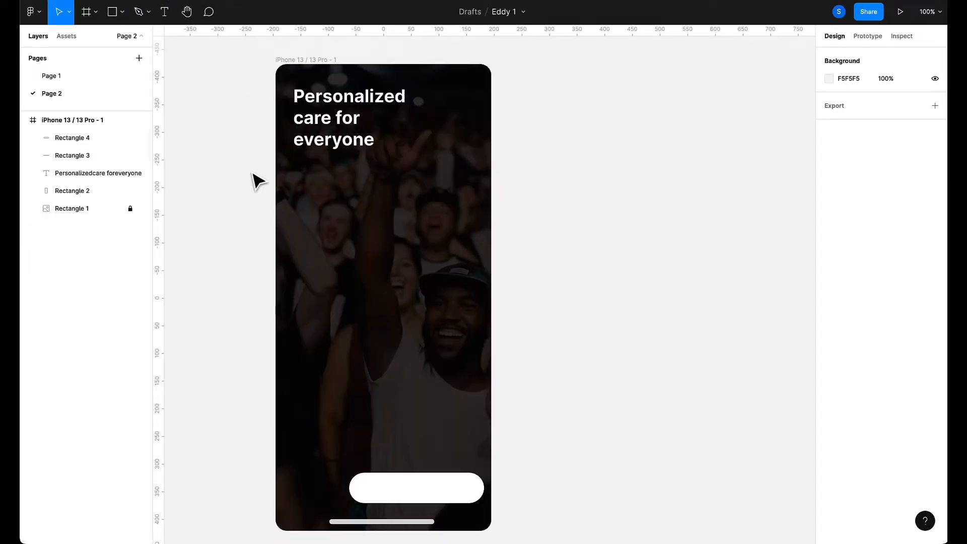
right_click(568, 401)
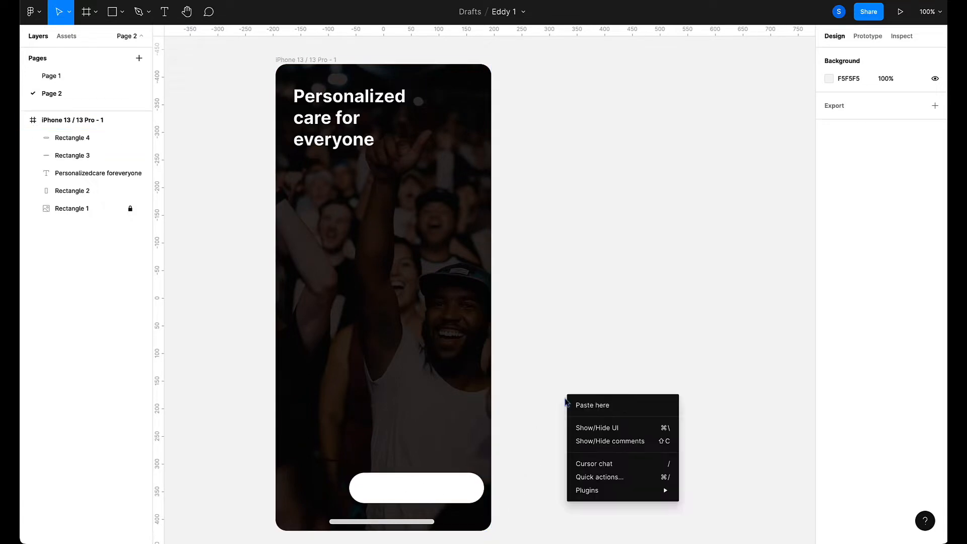
mouse_move(629, 491)
scroll(752, 472, down, 10)
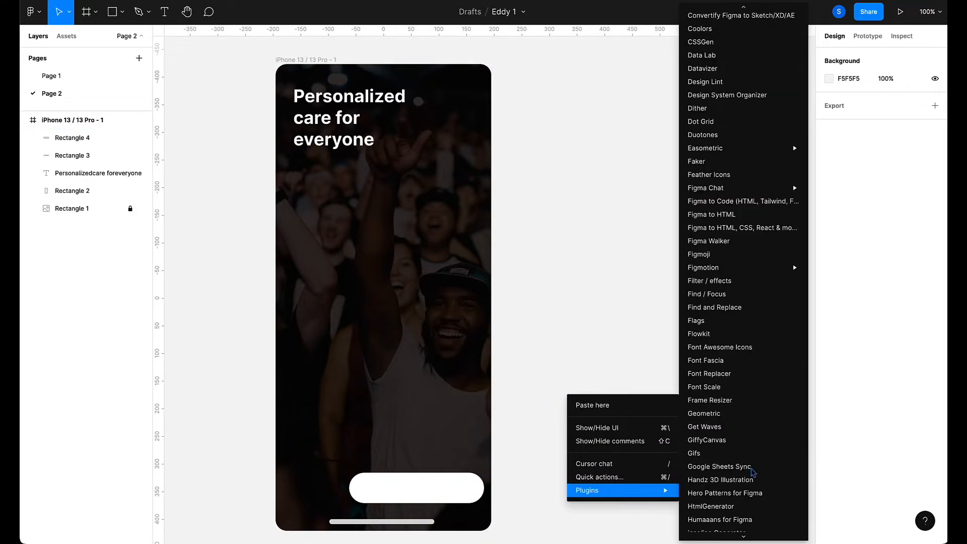
scroll(752, 472, down, 10)
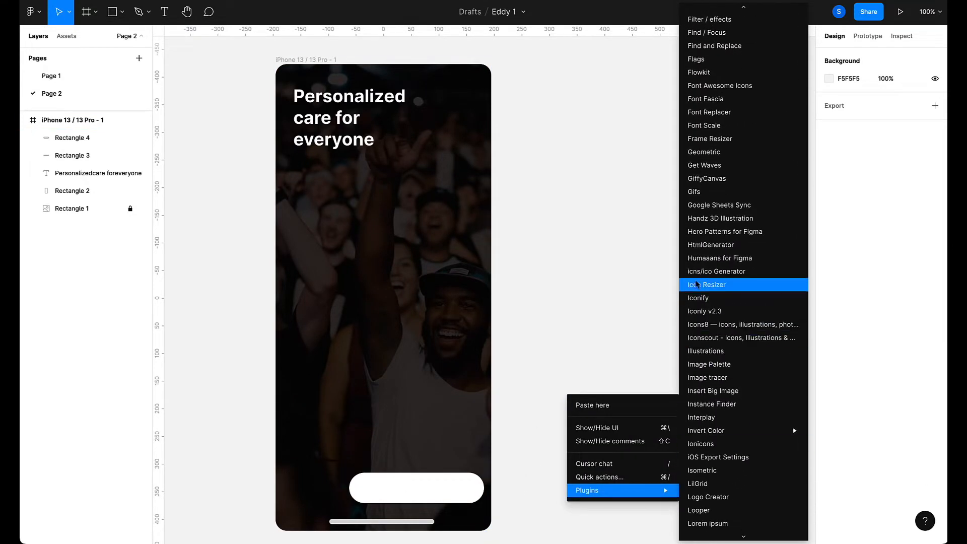
click(699, 299)
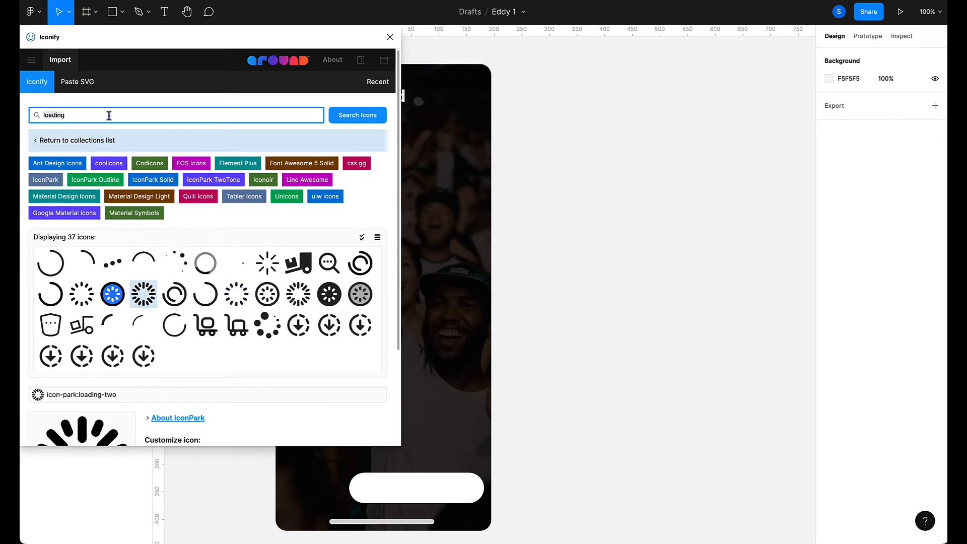
Search Iconify for "arrow", place the akar-icons arrow-up icon on the empty canvas beside the phone frame, and close the plugin.
text(arrow)
key(Return)
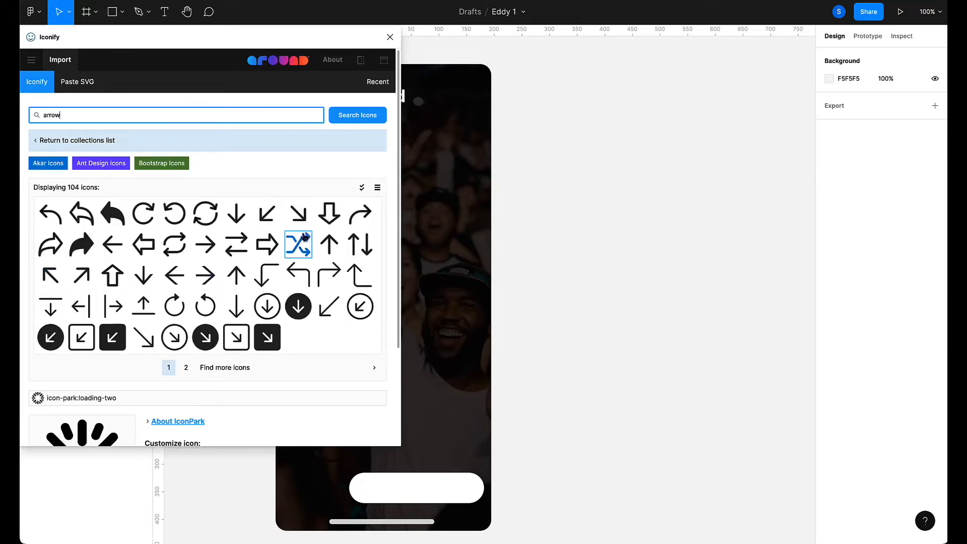
click(330, 246)
scroll(330, 254, down, 3)
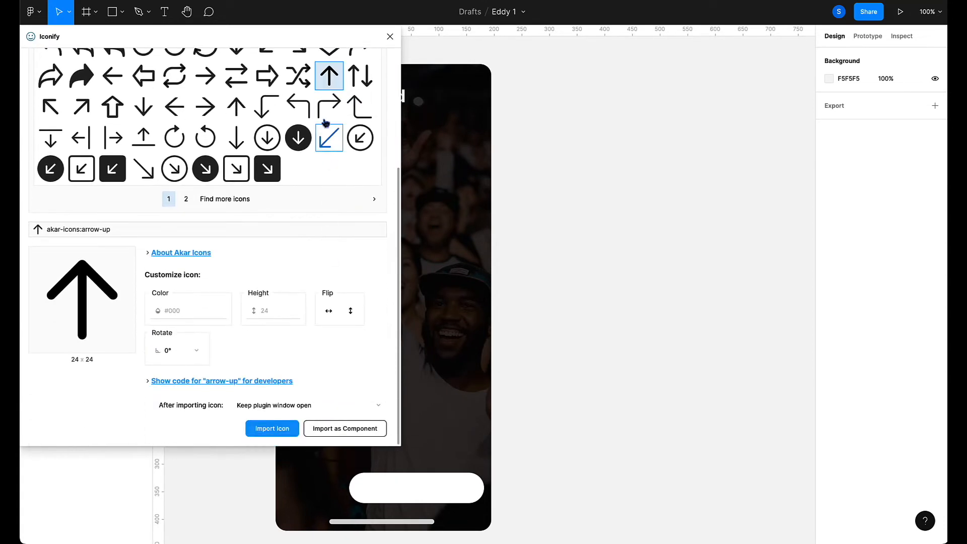
drag(329, 82, 591, 240)
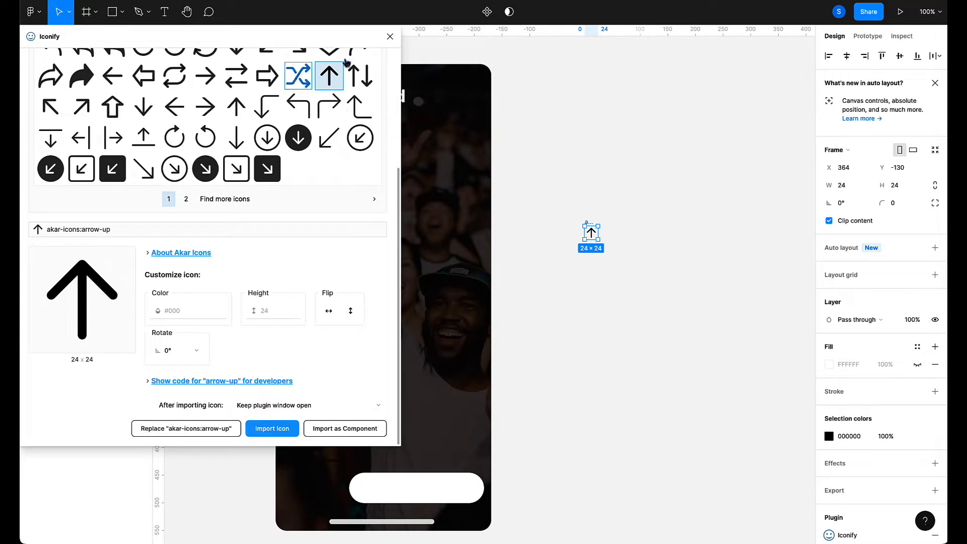
click(390, 38)
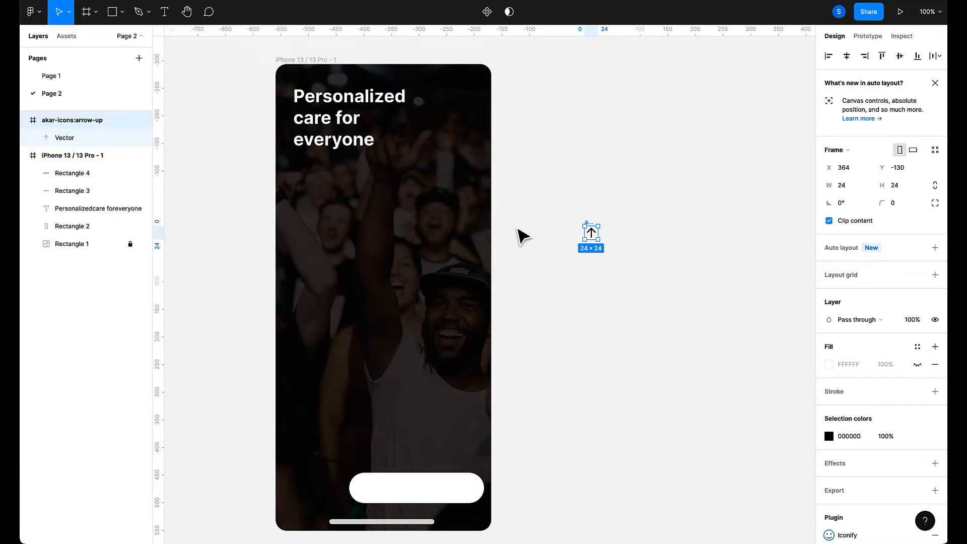
Enlarge the arrow vector to about 64 × 74 and move it below its icon frame.
click(57, 137)
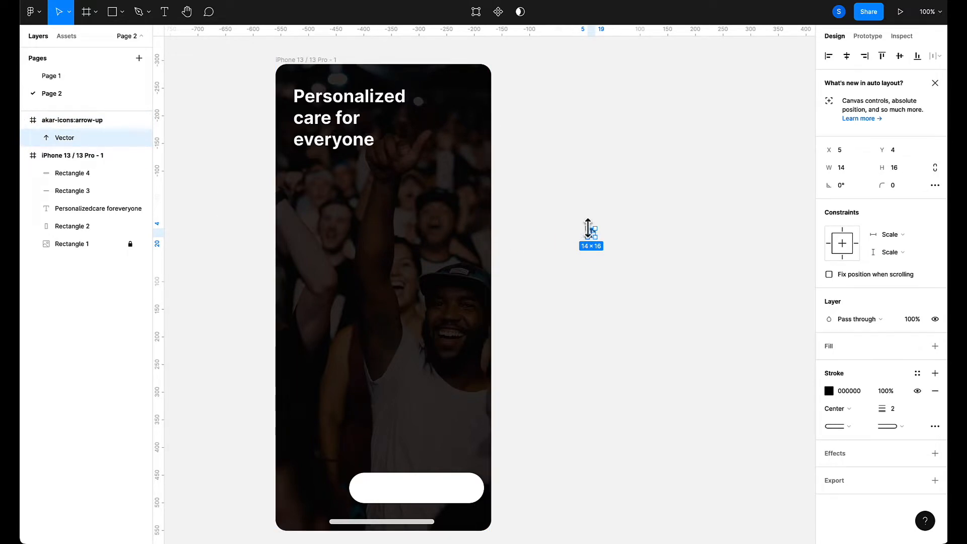
drag(587, 228, 535, 201)
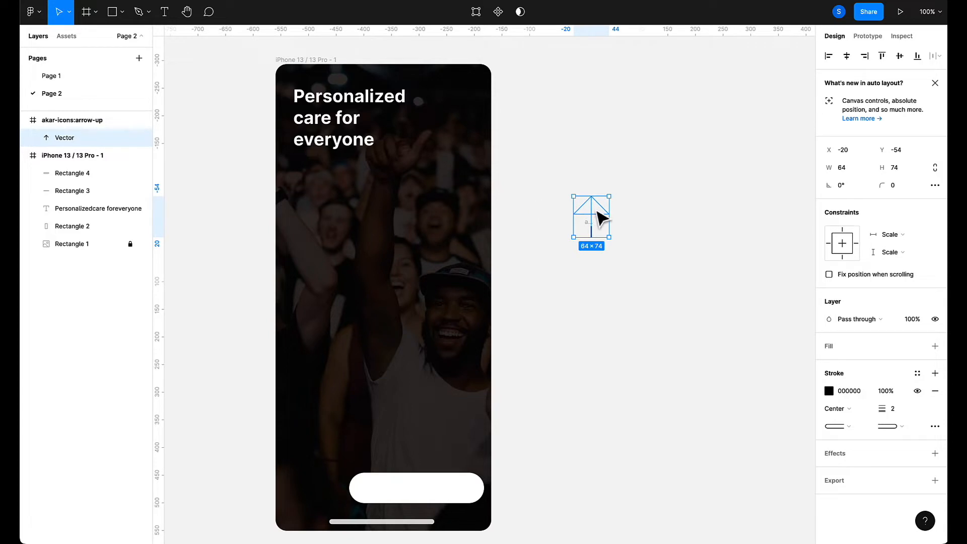
drag(600, 217, 606, 328)
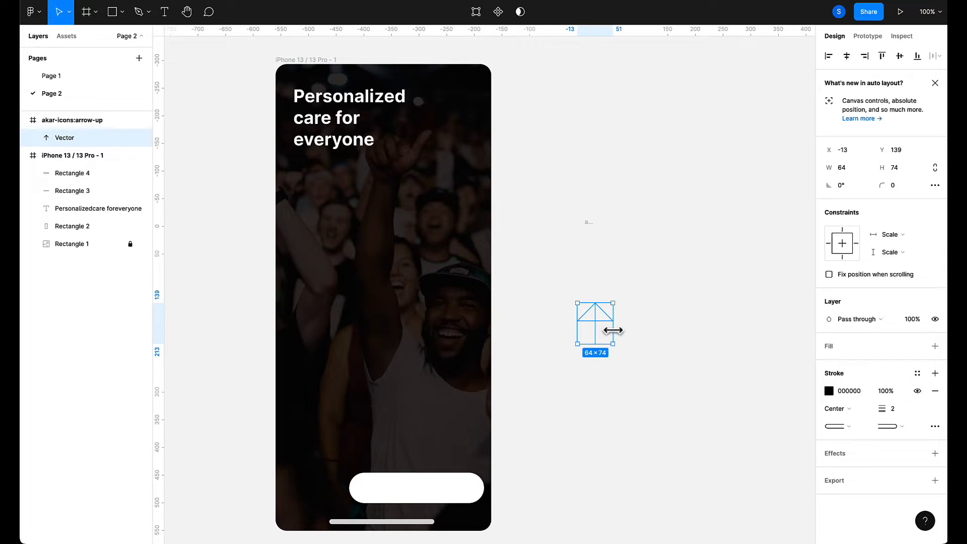
click(650, 338)
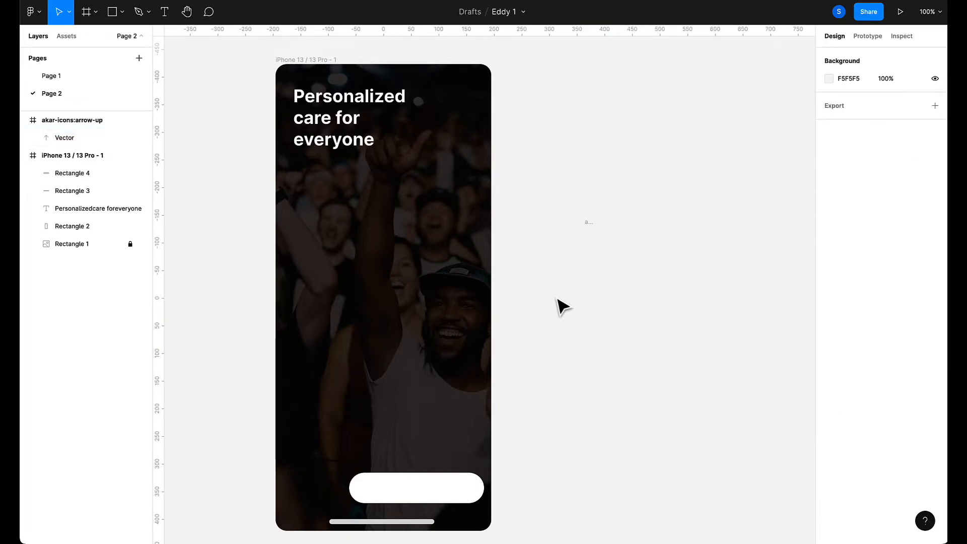
Give the arrow vector a stroke weight of 9 and align the stroke outside.
click(53, 139)
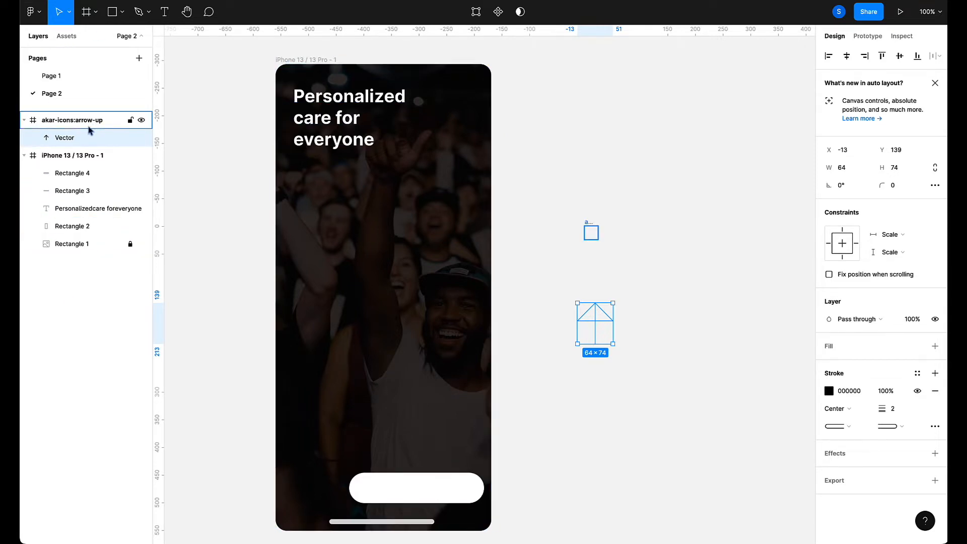
click(46, 121)
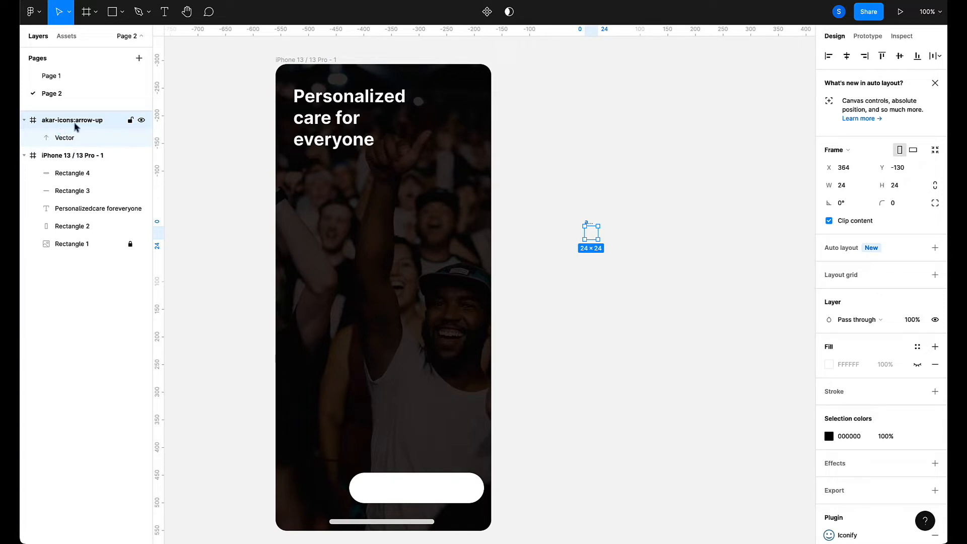
click(71, 141)
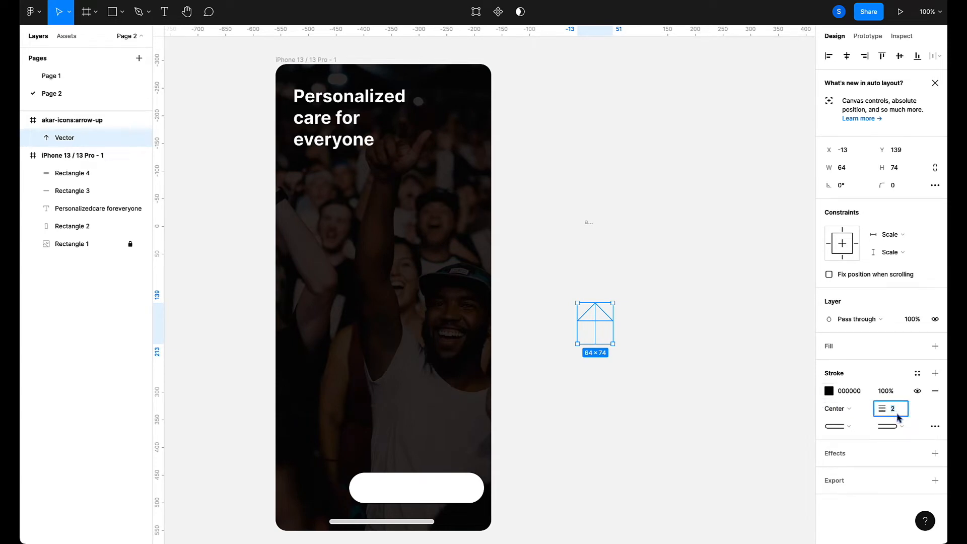
text(4)
key(Return)
click(605, 324)
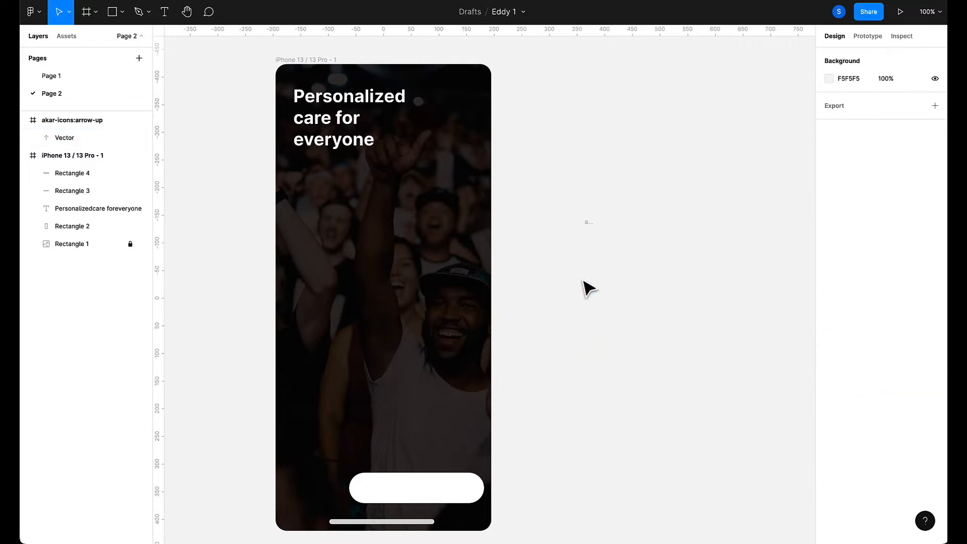
click(123, 138)
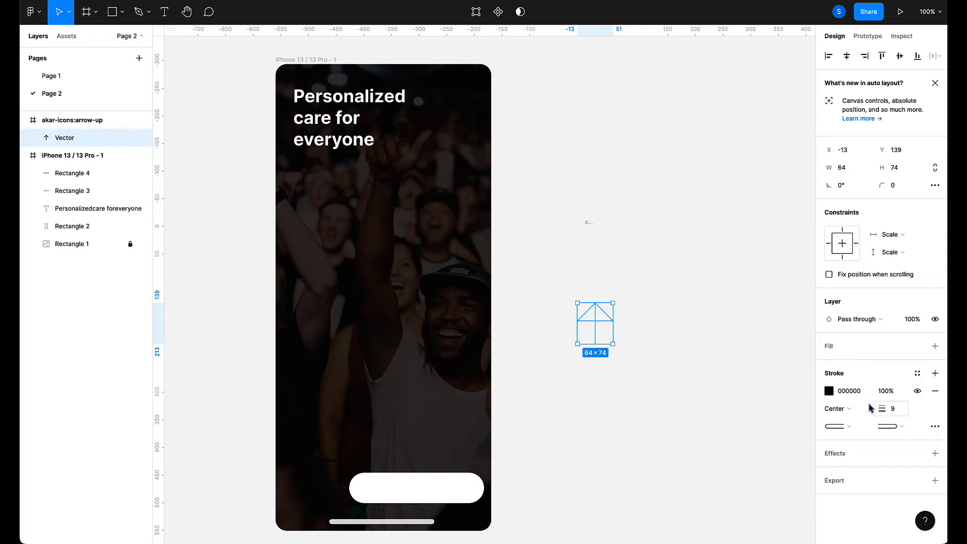
click(848, 413)
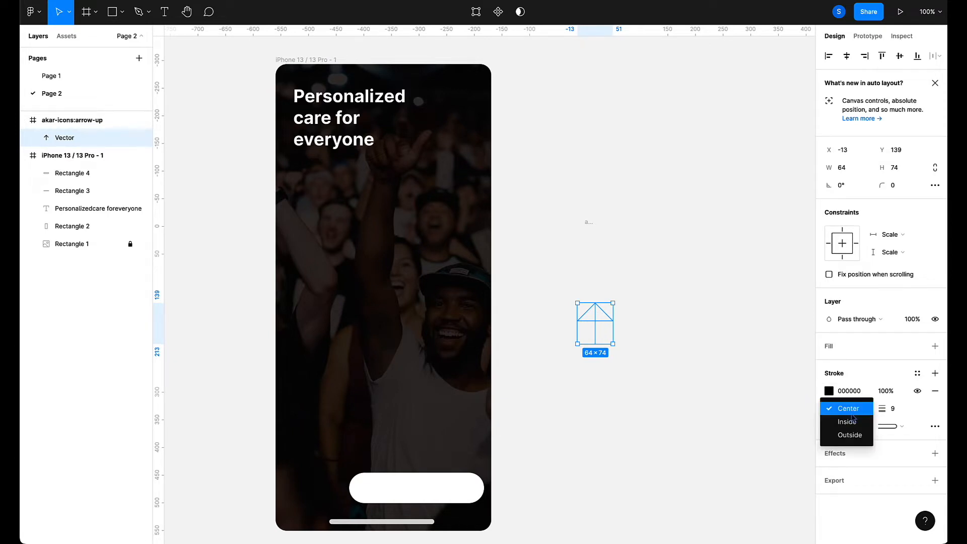
click(847, 435)
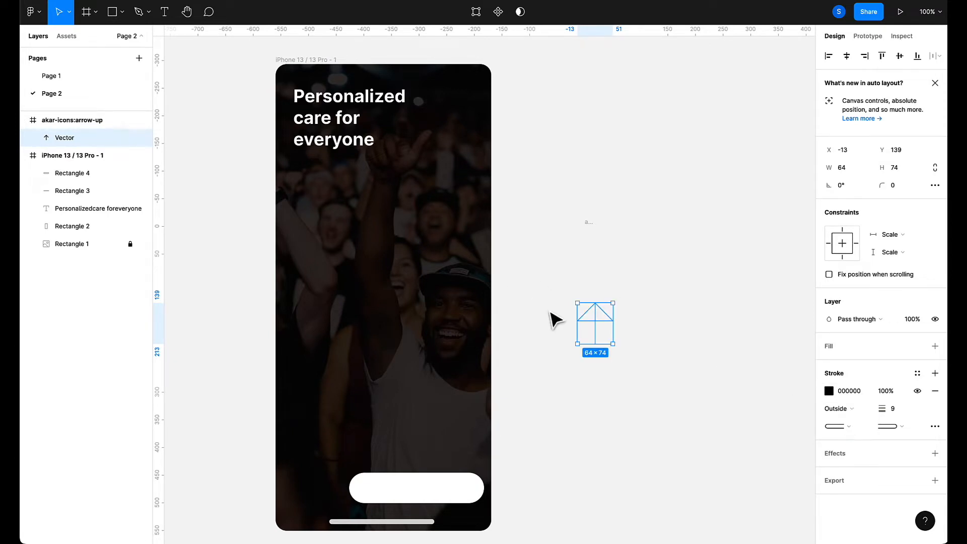
Move the arrow vector out of its icon frame onto the canvas and reduce its stroke weight to 2.
mouse_move(593, 328)
mouse_down()
mouse_move(396, 321)
mouse_move(560, 349)
mouse_move(636, 388)
mouse_move(608, 379)
mouse_up()
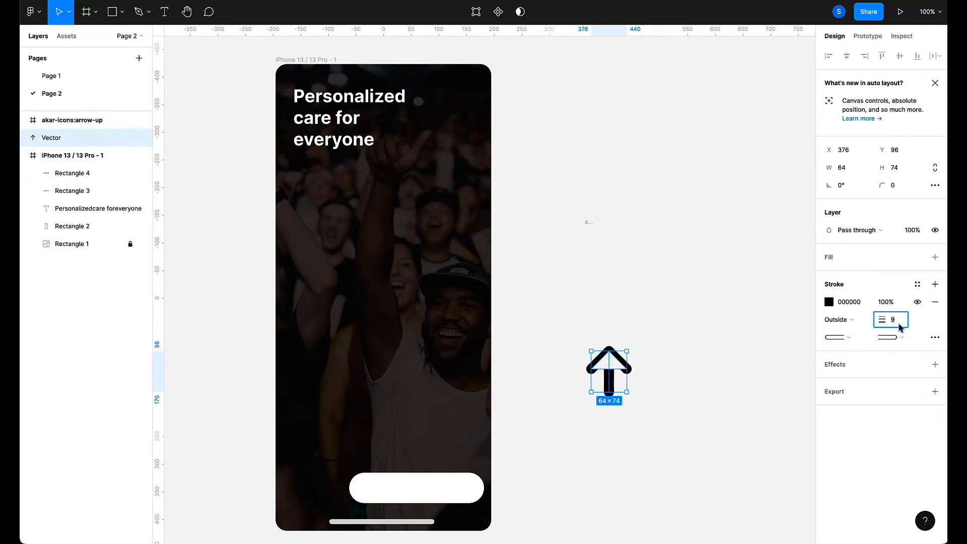
key(Down)
key(Down)
key(Down)
key(Down)
key(Down)
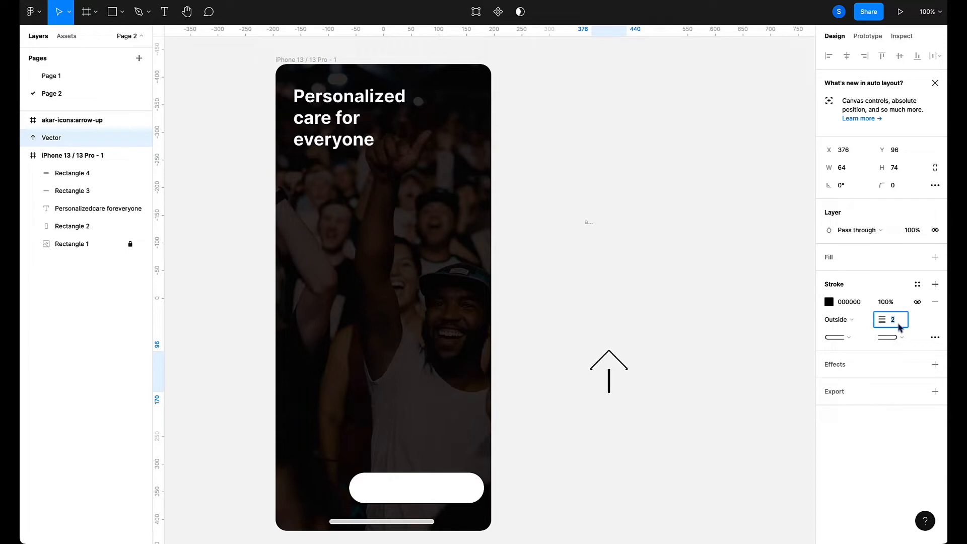
Try the Inside stroke alignment on the arrow, return it to Outside and set the stroke weight to 4.
click(836, 319)
click(848, 304)
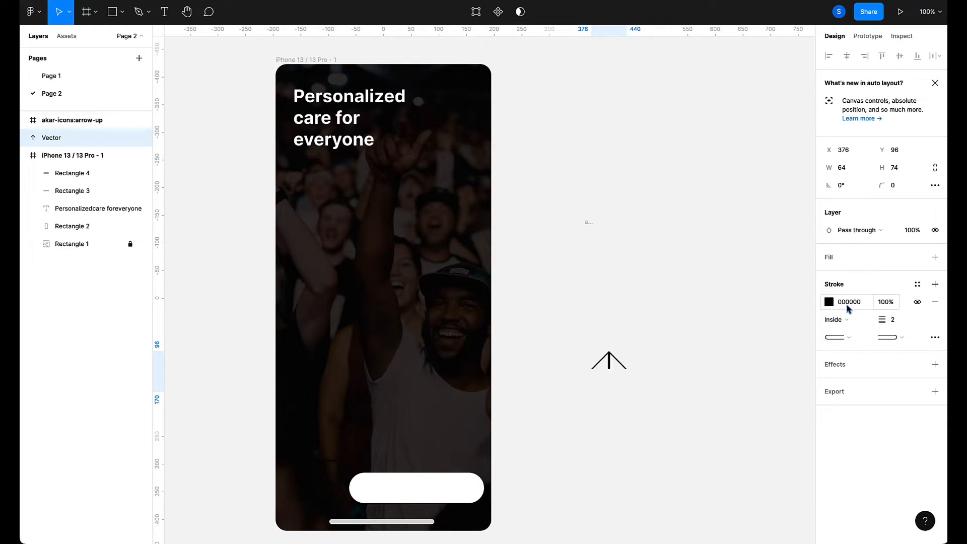
click(839, 316)
click(839, 334)
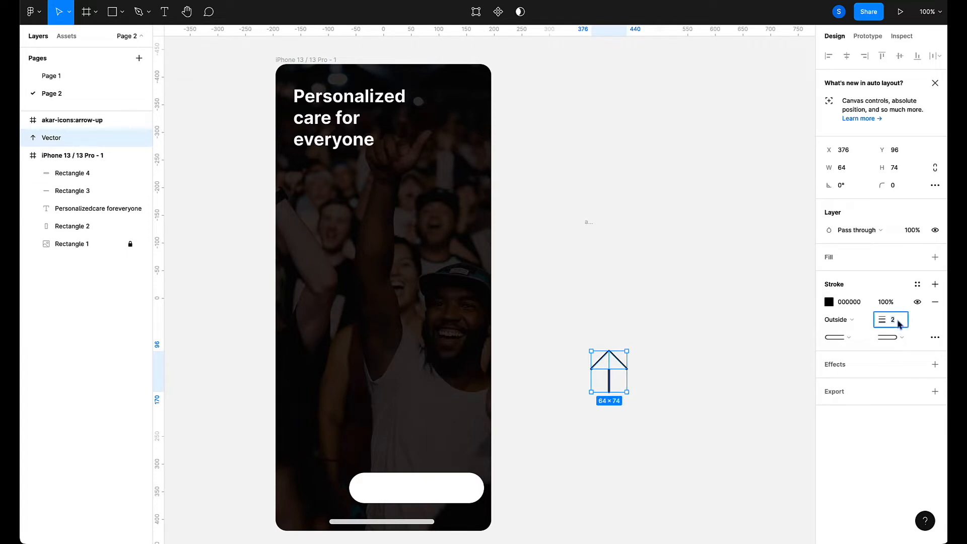
key(Up)
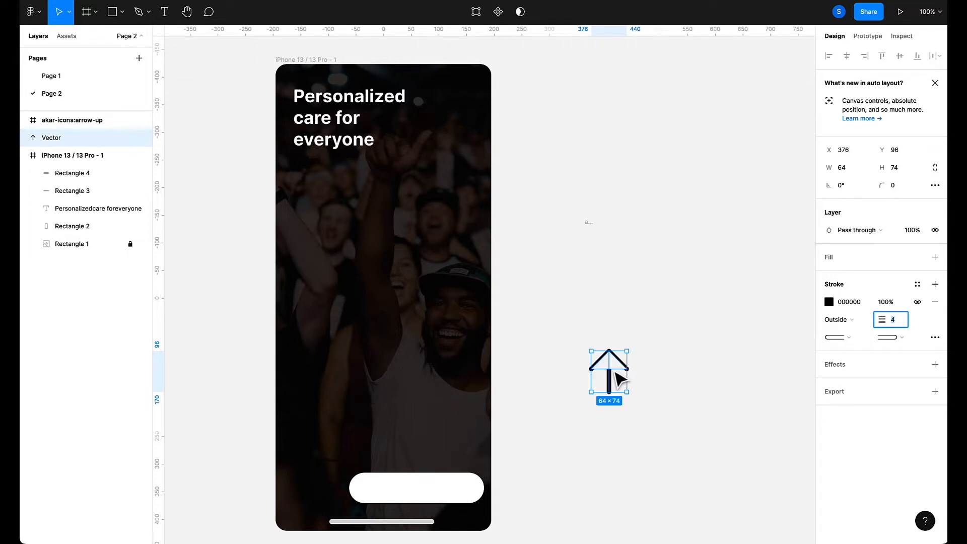
Move the arrow into the phone frame, rotate it 90° to point left and place it beside the white button.
drag(615, 372, 364, 417)
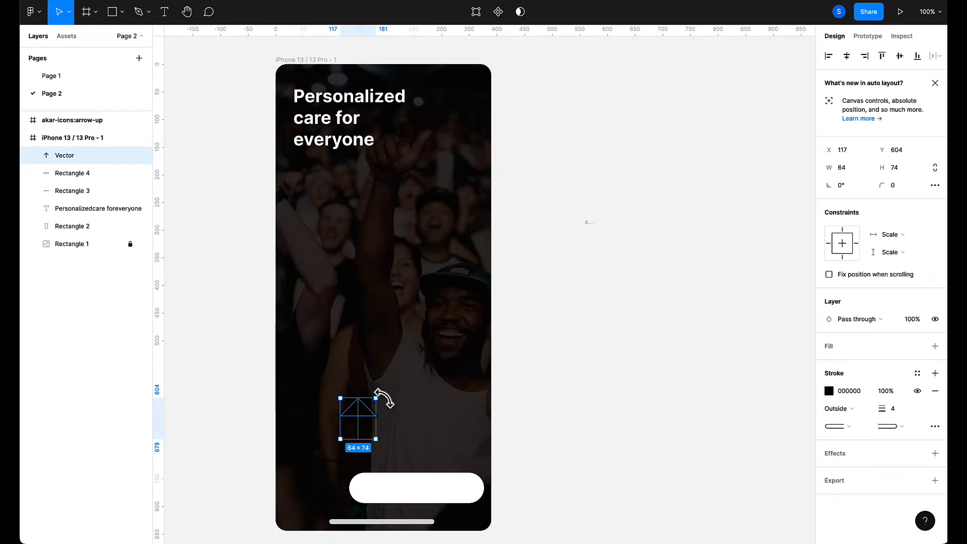
drag(372, 392, 325, 384)
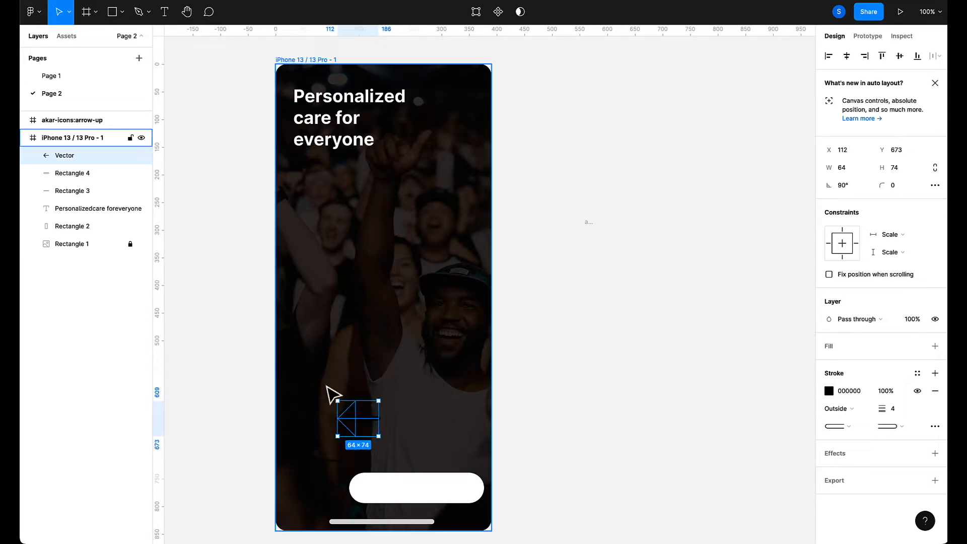
drag(351, 432, 309, 505)
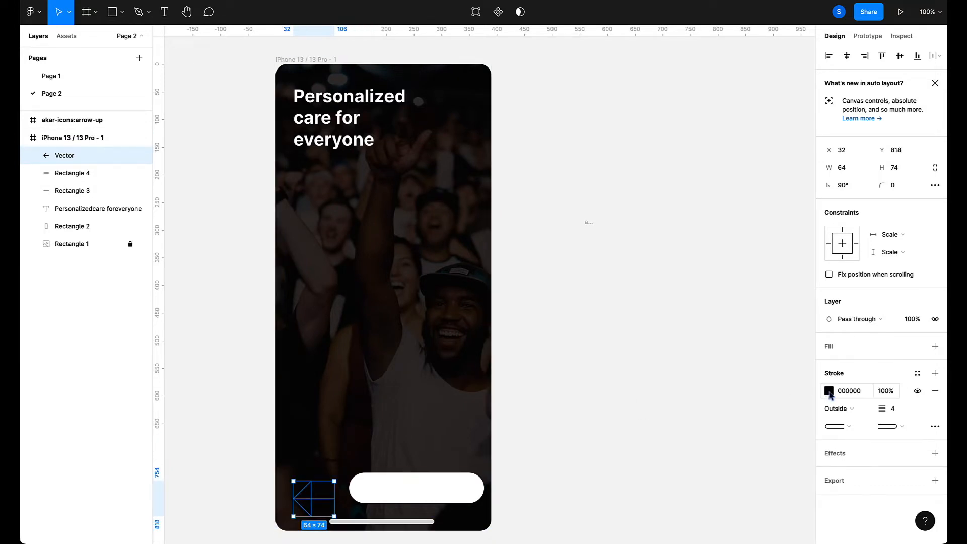
Change the arrow's stroke colour to white (FFFFFF).
click(829, 391)
drag(779, 375, 676, 271)
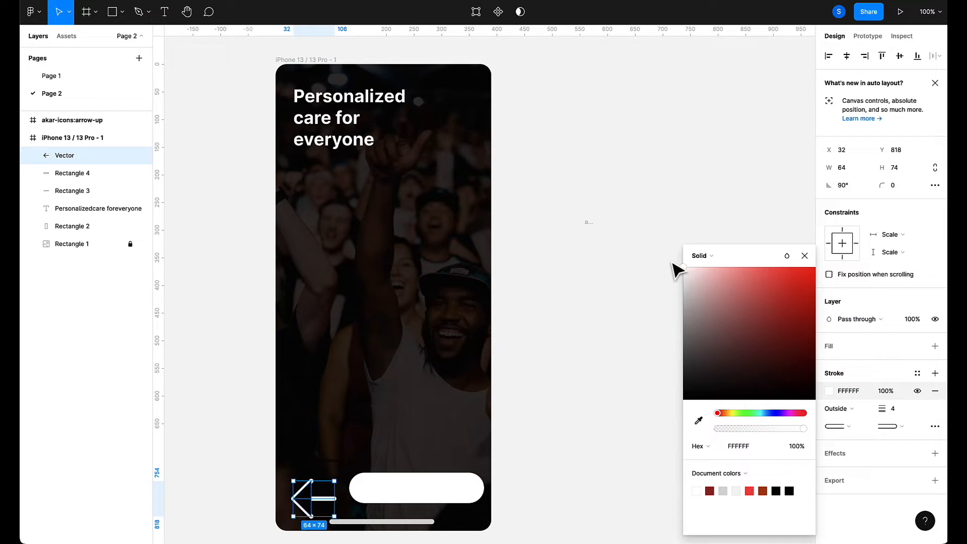
click(610, 373)
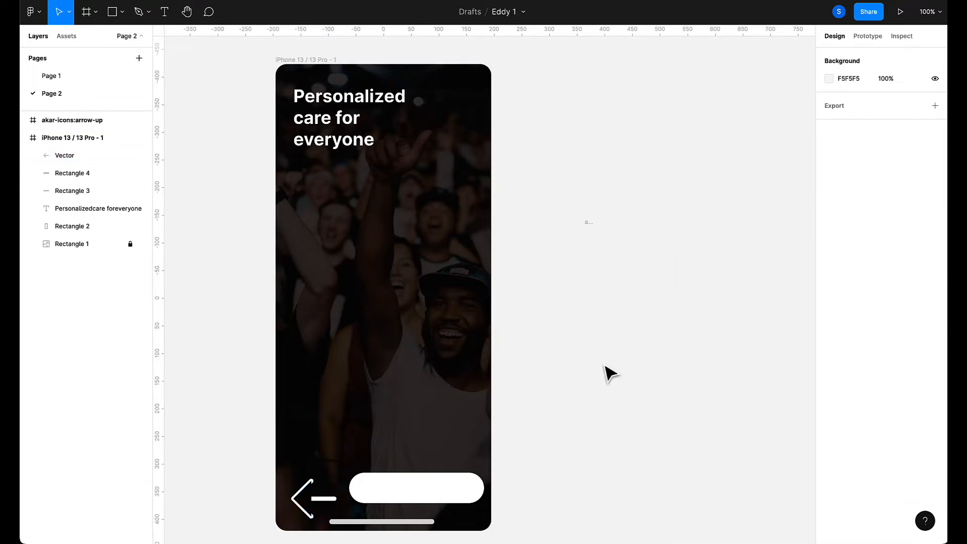
Scale the arrow down to about 41 × 47 and set its stroke weight to 2.
click(313, 500)
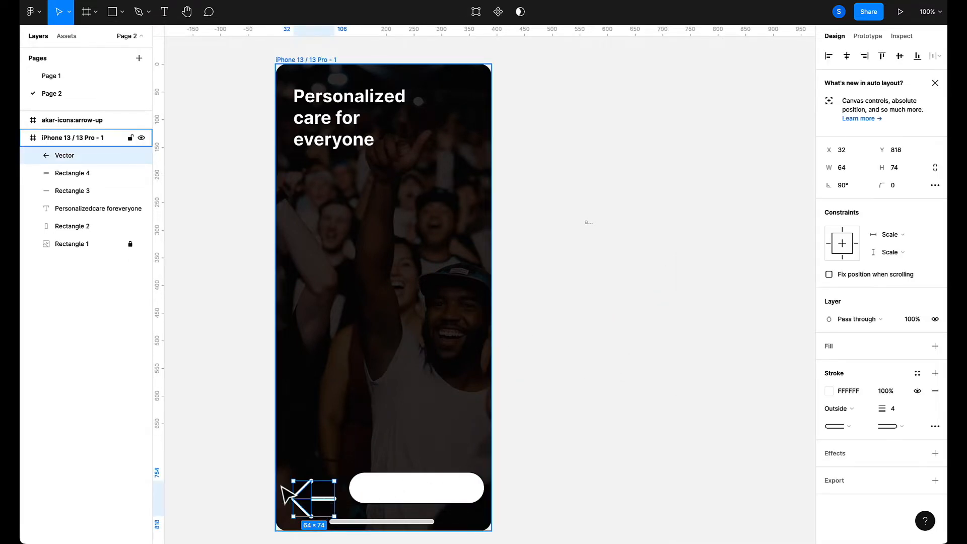
drag(286, 478, 300, 485)
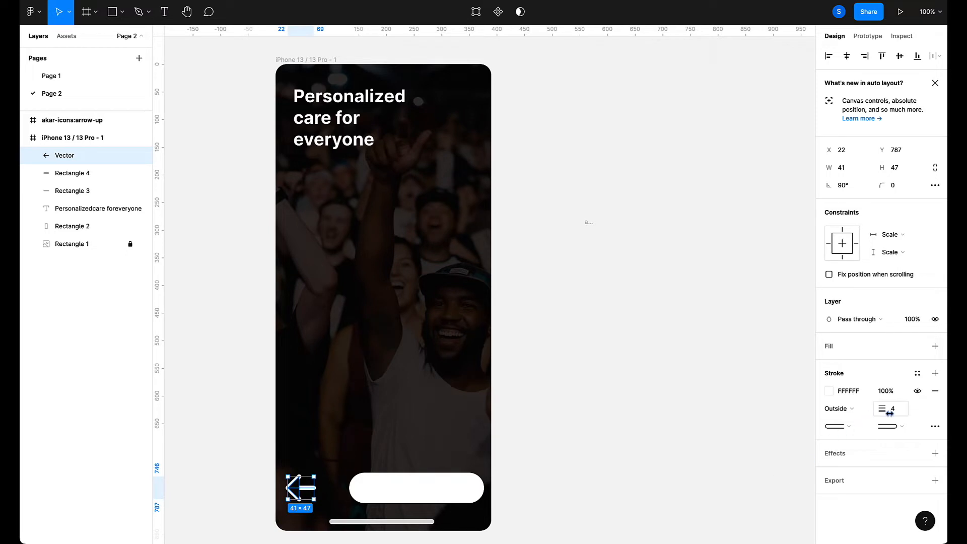
drag(899, 413, 894, 413)
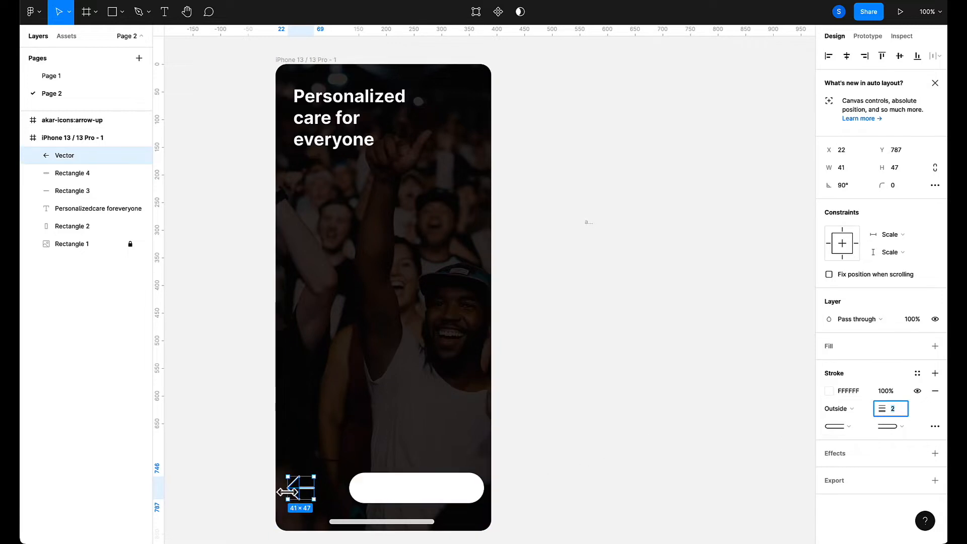
Move the arrow out of the phone frame and delete it.
drag(300, 487, 629, 323)
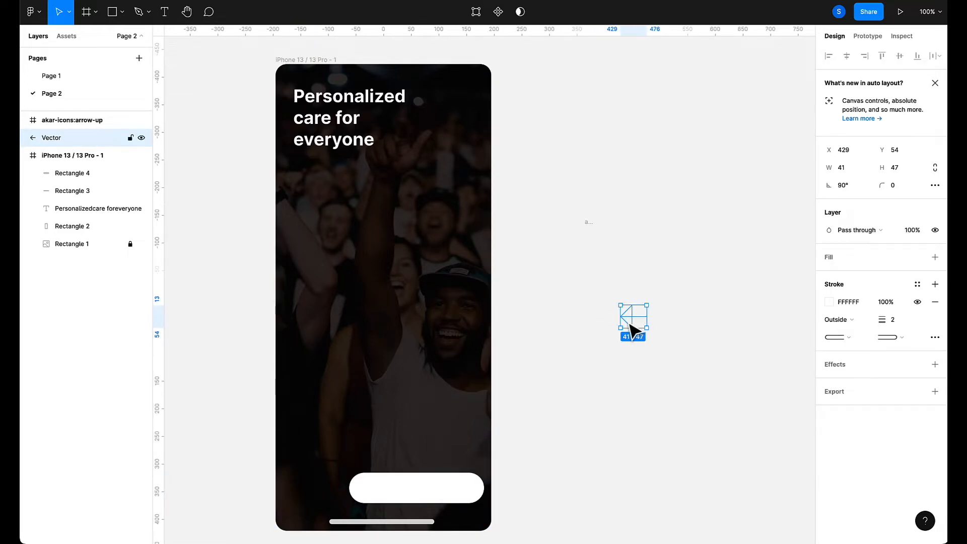
key(BackSpace)
Open the Iconify plugin and import the ant-design:arrow-up-outlined icon onto the canvas.
right_click(574, 319)
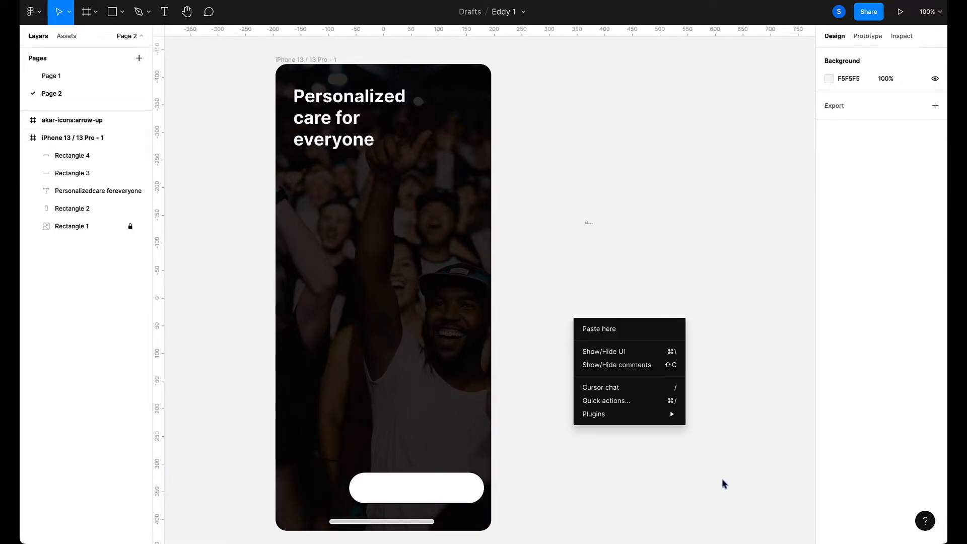
mouse_move(669, 414)
scroll(749, 401, down, 10)
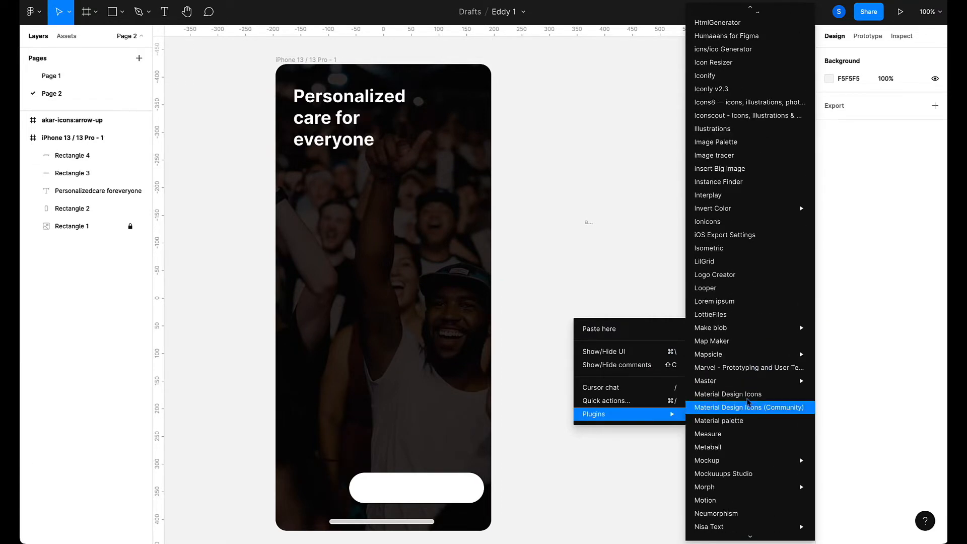
scroll(749, 401, down, 9)
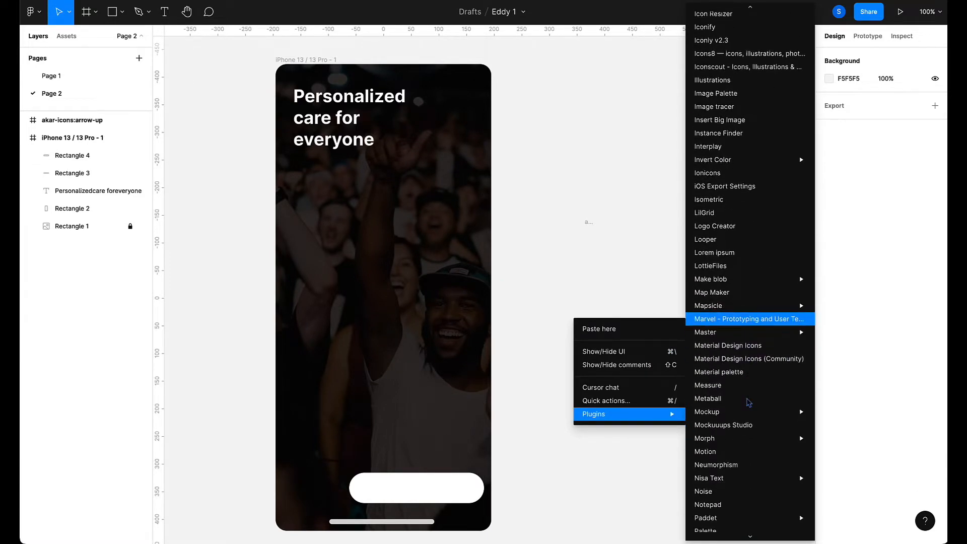
scroll(748, 401, up, 8)
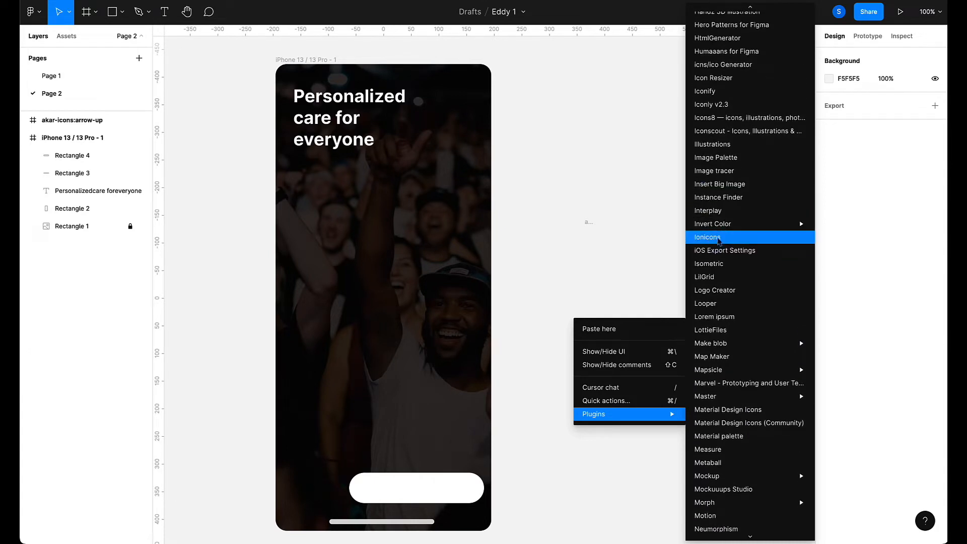
click(715, 92)
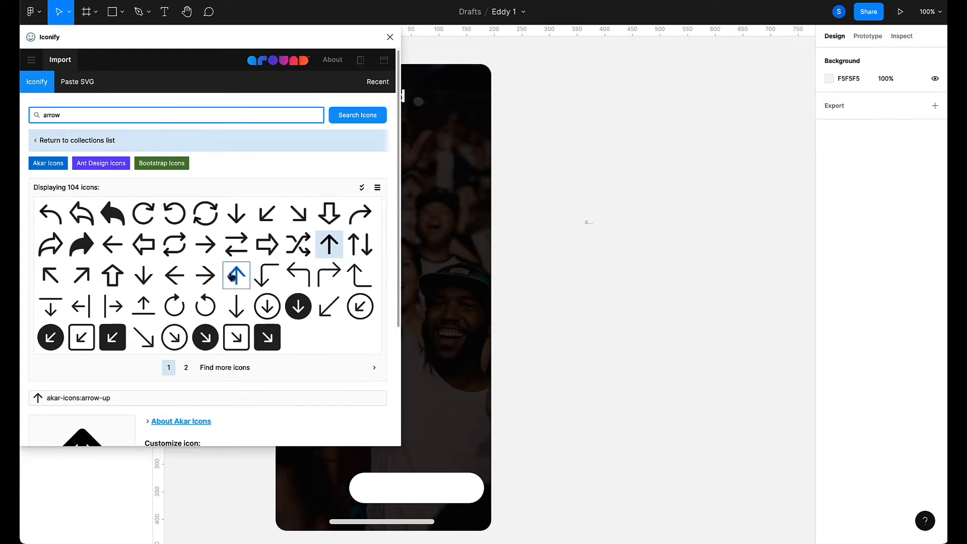
drag(236, 275, 583, 269)
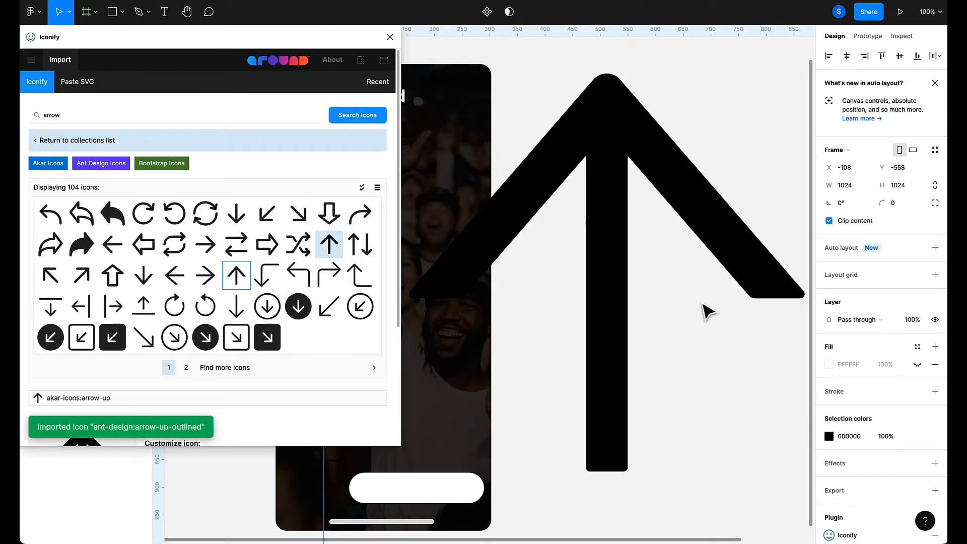
Scale the imported arrow vector down to about 469 × 472 and close the Iconify plugin.
click(588, 162)
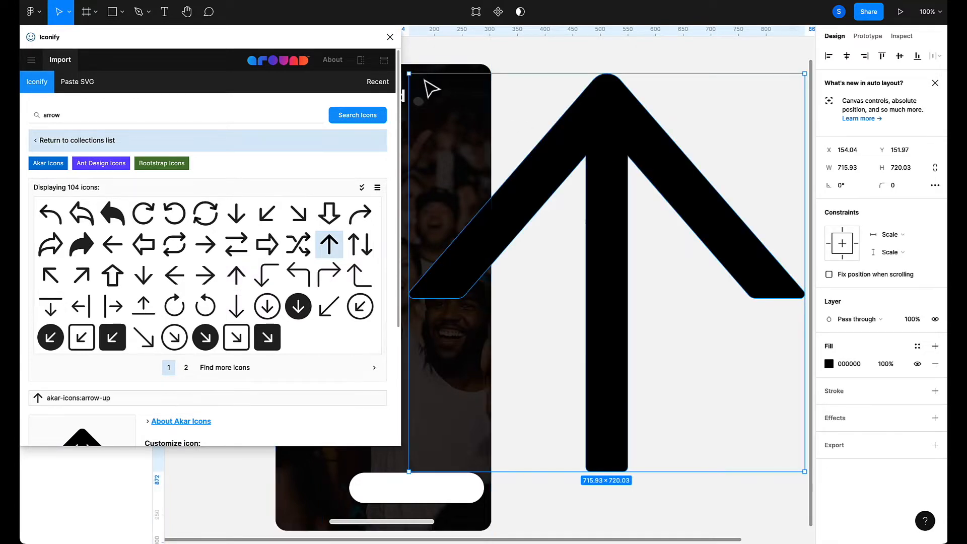
drag(408, 74, 636, 210)
click(390, 43)
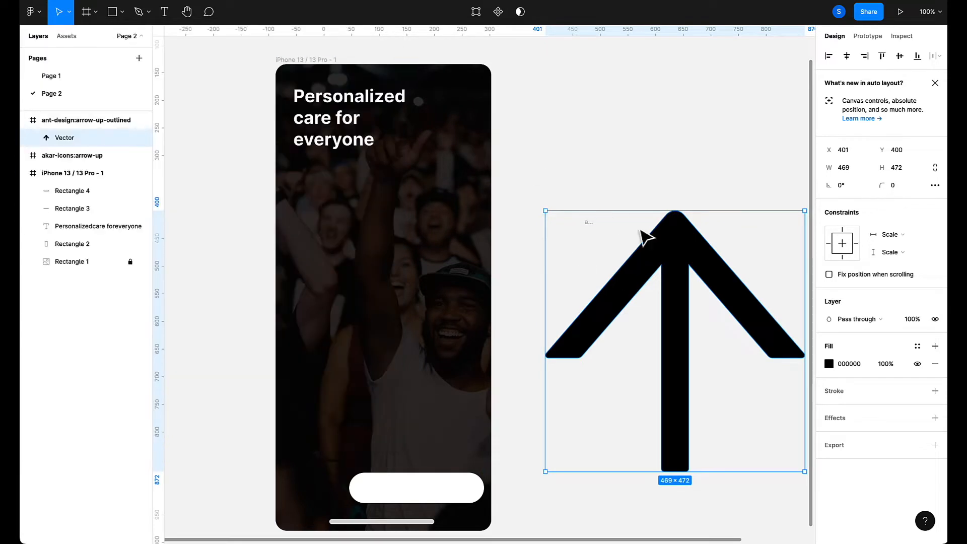
Move the arrow lower on the canvas and delete the leftover akar-icons:arrow-up frame.
drag(685, 249, 679, 304)
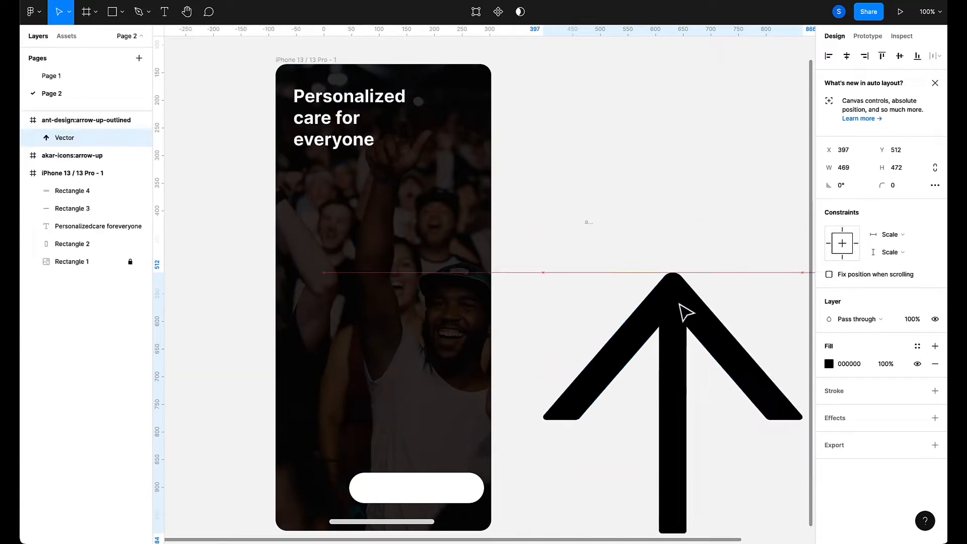
click(590, 231)
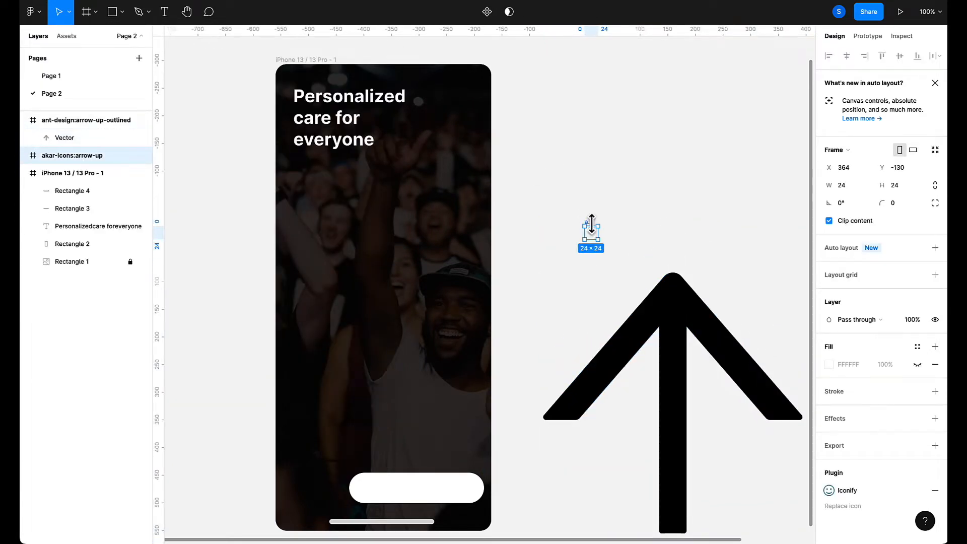
key(Delete)
Move the black arrow up beside the phone frame and scale it down to about 246 × 248.
double_click(662, 312)
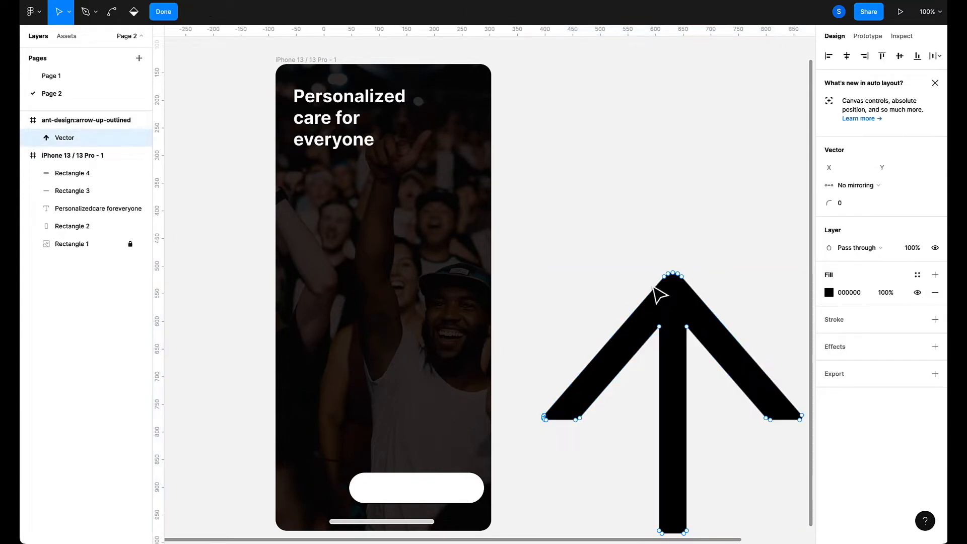
click(683, 328)
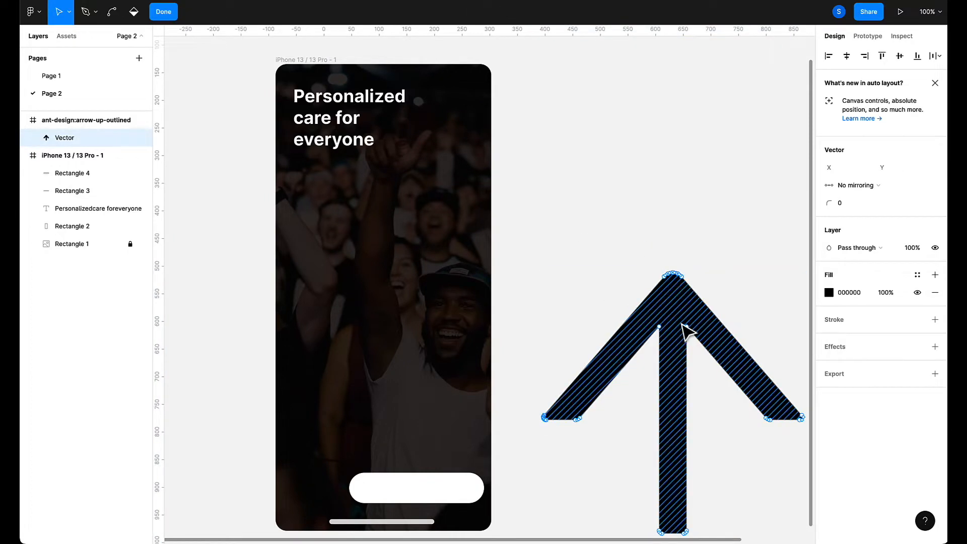
double_click(584, 247)
drag(656, 335, 635, 234)
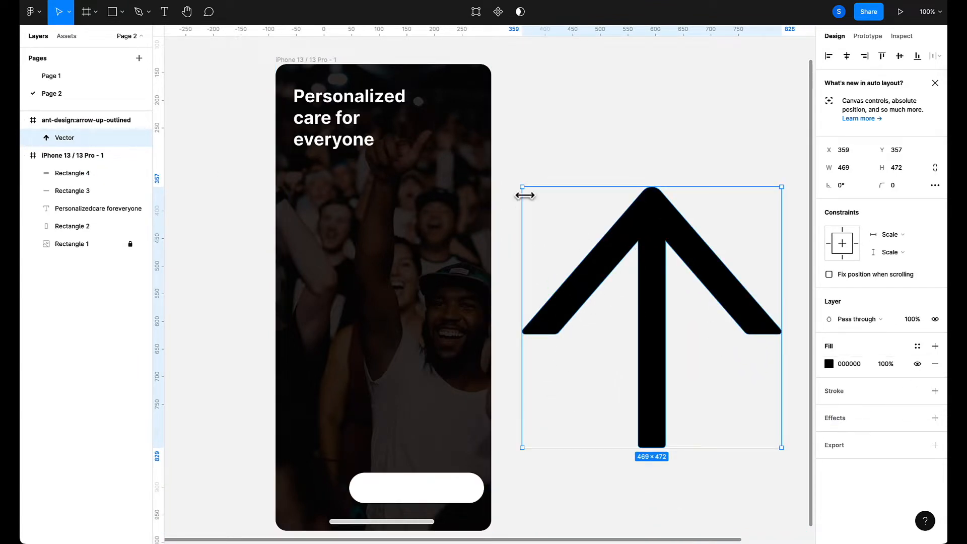
drag(521, 186, 646, 311)
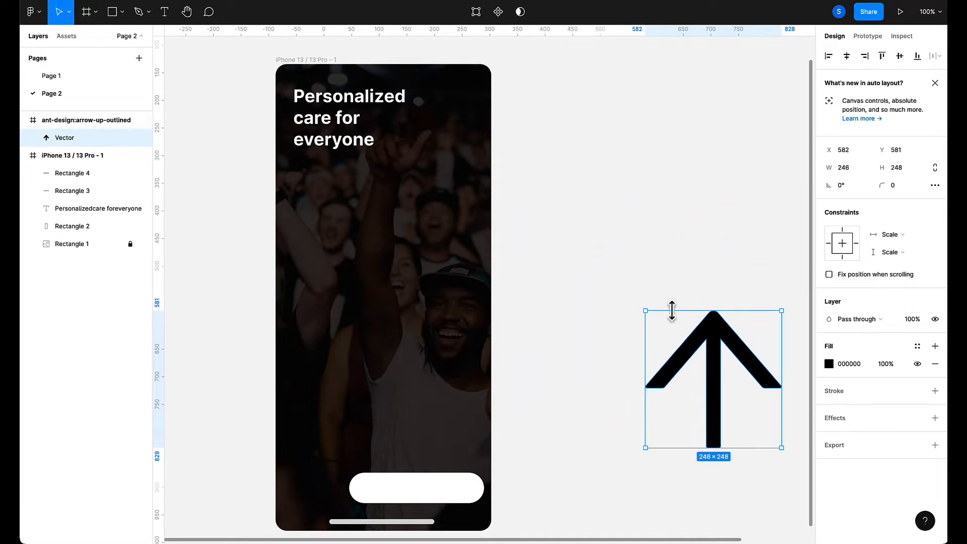
click(828, 364)
click(604, 227)
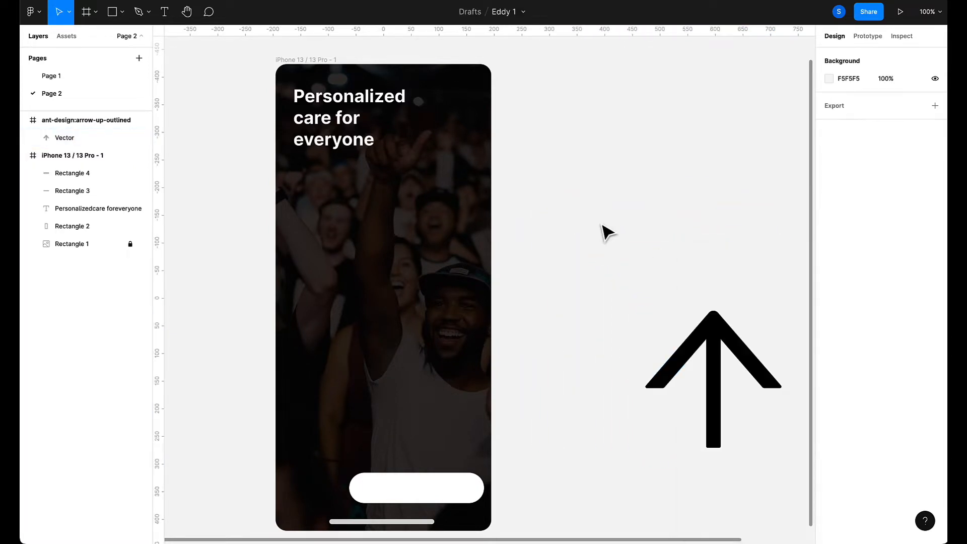
double_click(720, 355)
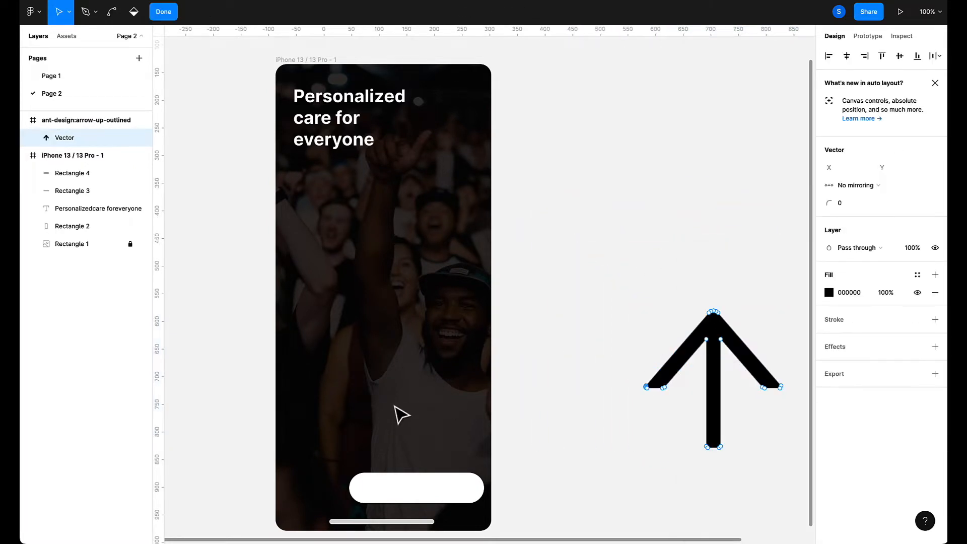
key(Escape)
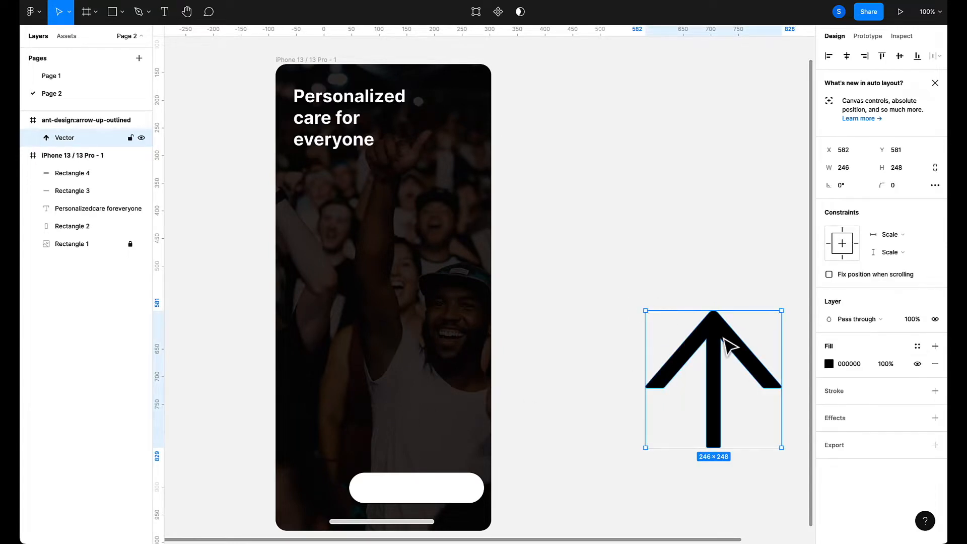
Move the arrow over the lower part of the phone frame and rotate it 90° to point left.
drag(725, 341, 390, 388)
scroll(395, 394, down, 3)
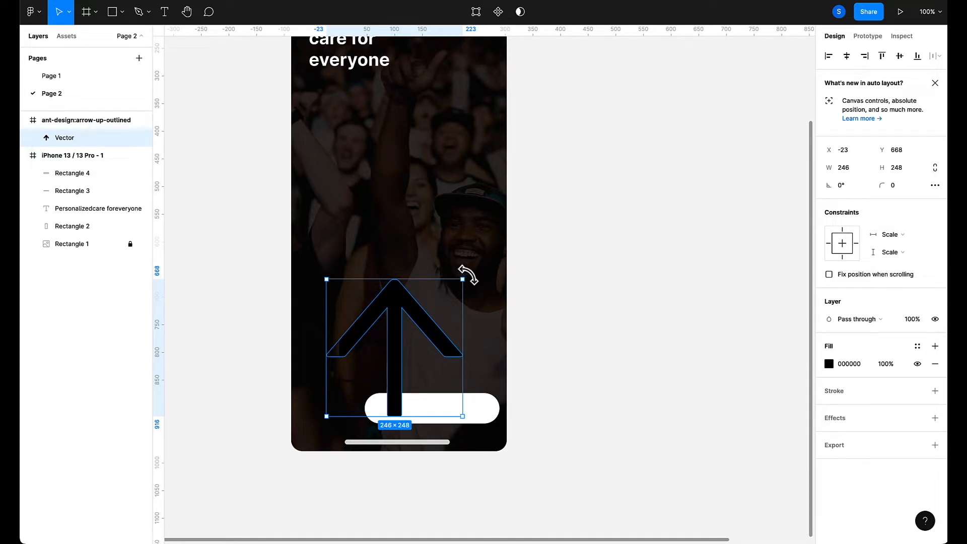
drag(468, 275, 328, 283)
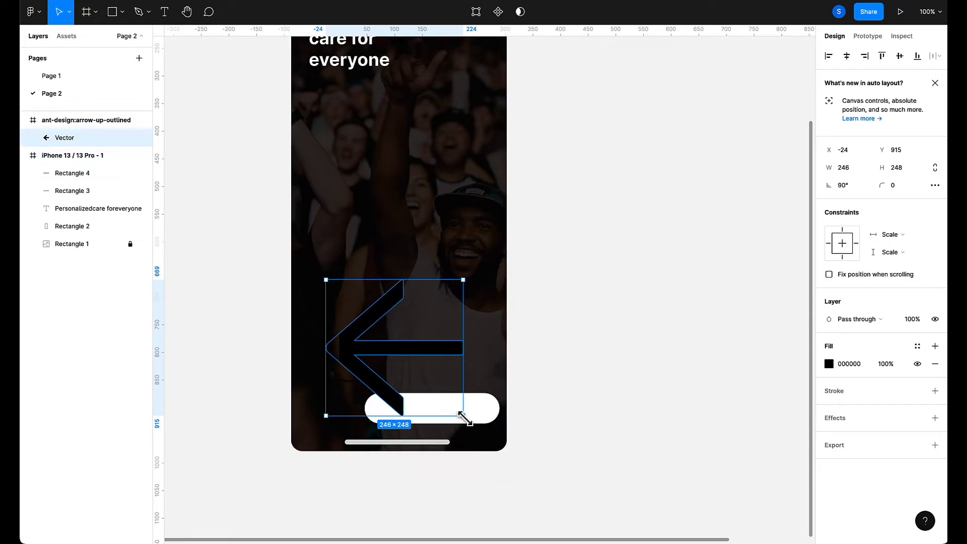
Scale the arrow down to about 60 × 61 beside the white button and set its fill to white (FFFFFF).
drag(463, 416, 335, 418)
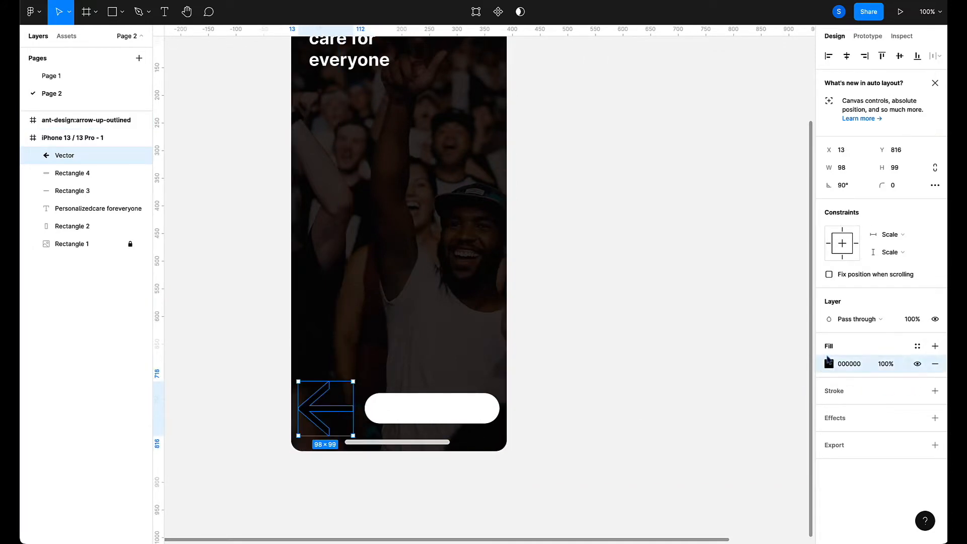
click(828, 364)
drag(683, 399, 654, 259)
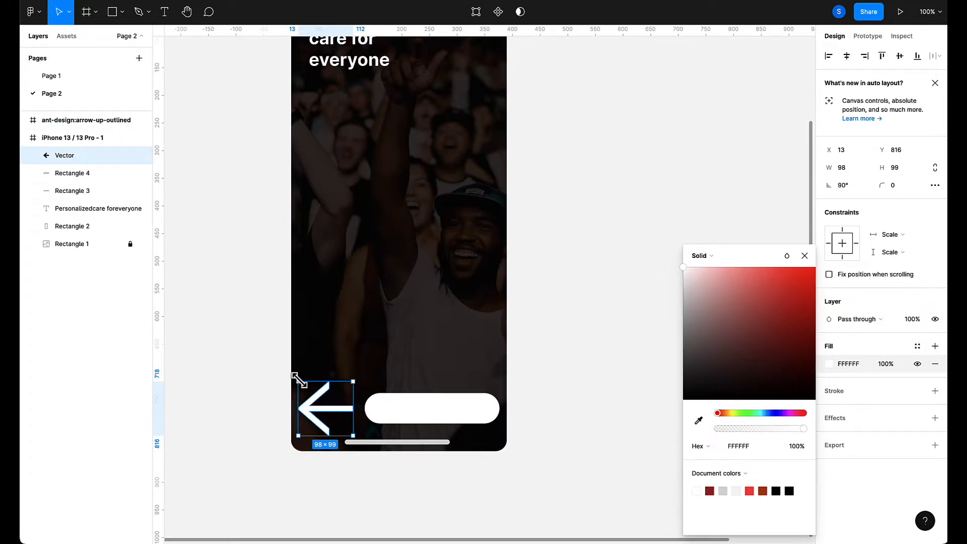
drag(297, 383, 314, 413)
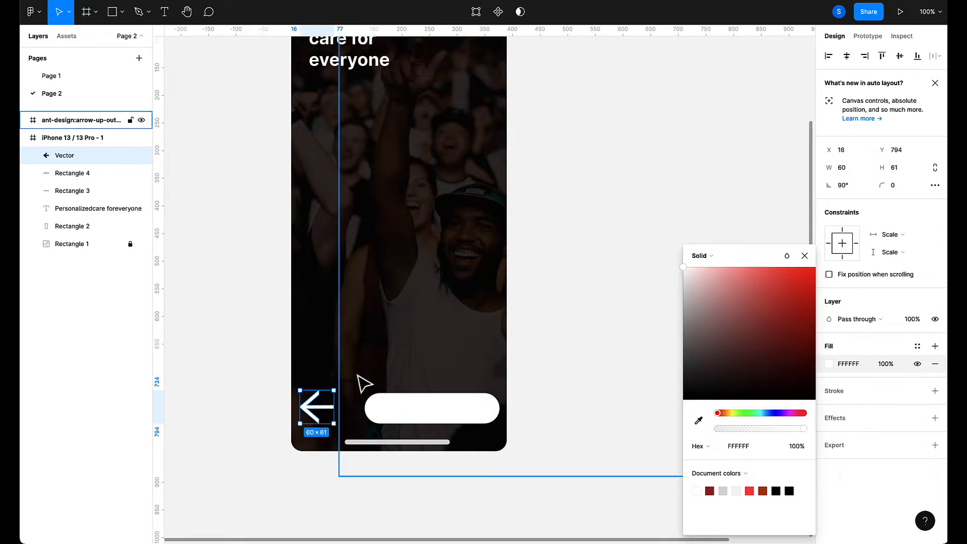
Delete the empty ant-design:arrow-up-outlined frame from the canvas.
click(564, 384)
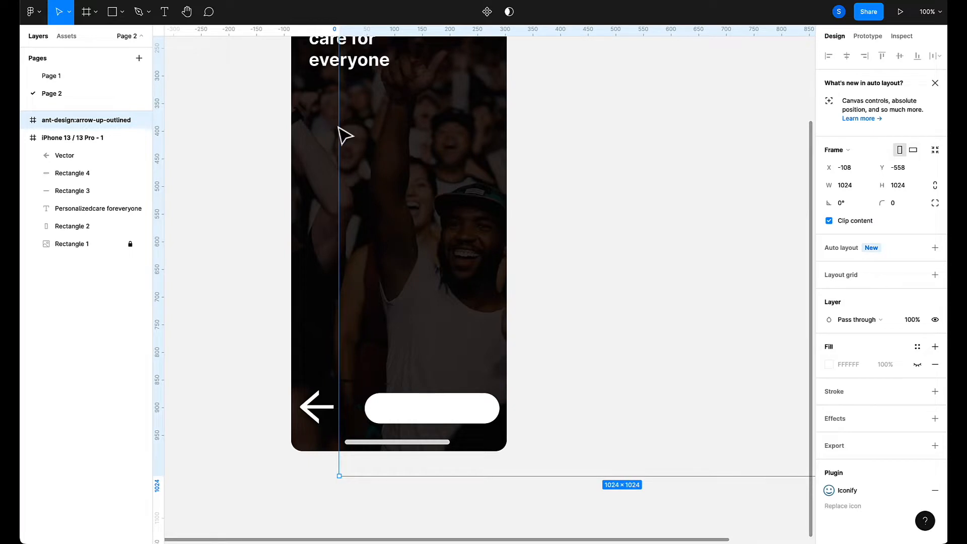
key(Delete)
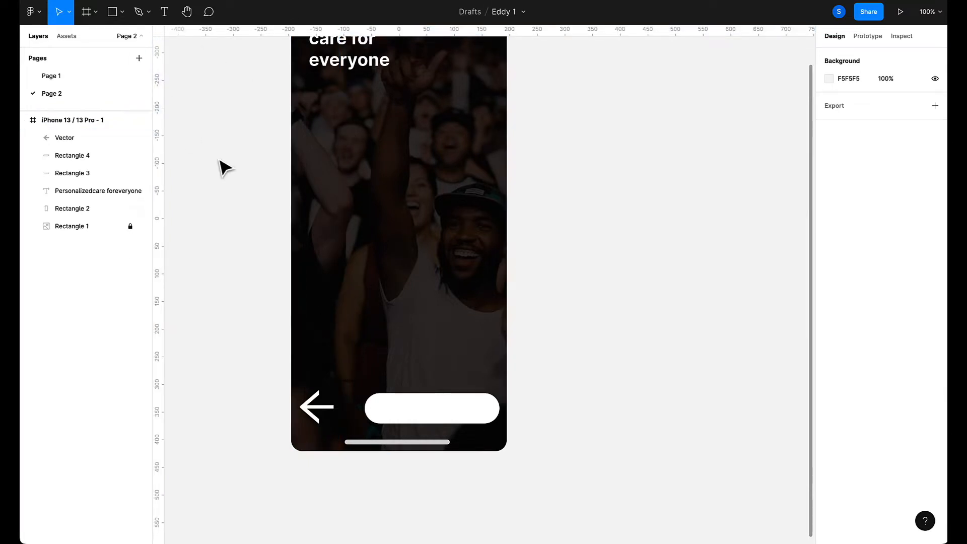
Draw a circle about 84 × 84 above the white button and move the arrow out of the phone frame.
click(123, 14)
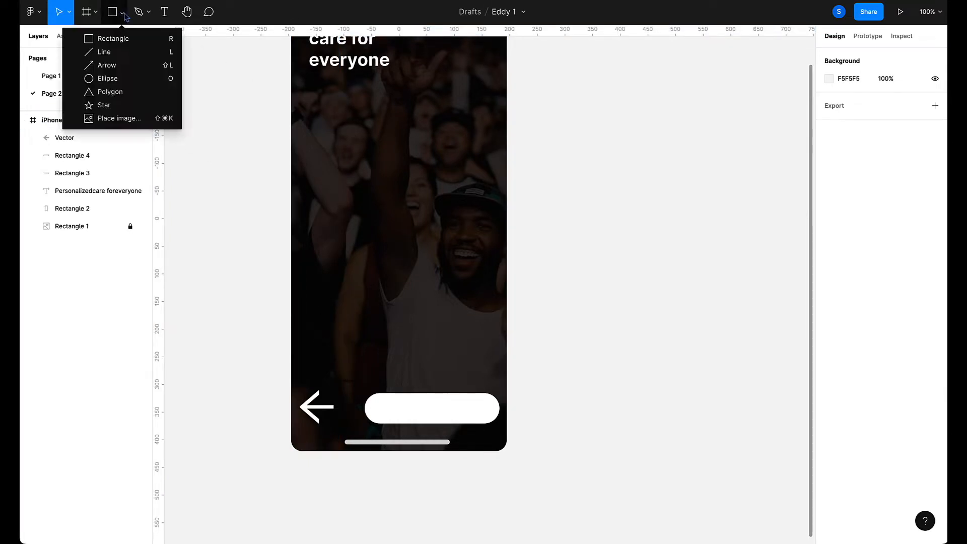
click(102, 78)
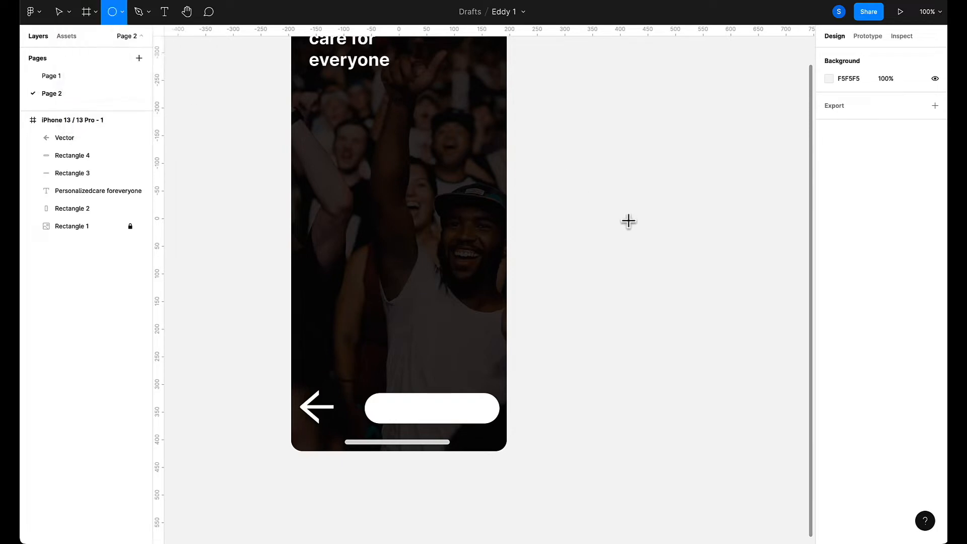
mouse_move(560, 313)
mouse_down()
mouse_move(612, 370)
mouse_move(608, 361)
mouse_move(307, 426)
mouse_move(364, 386)
mouse_up()
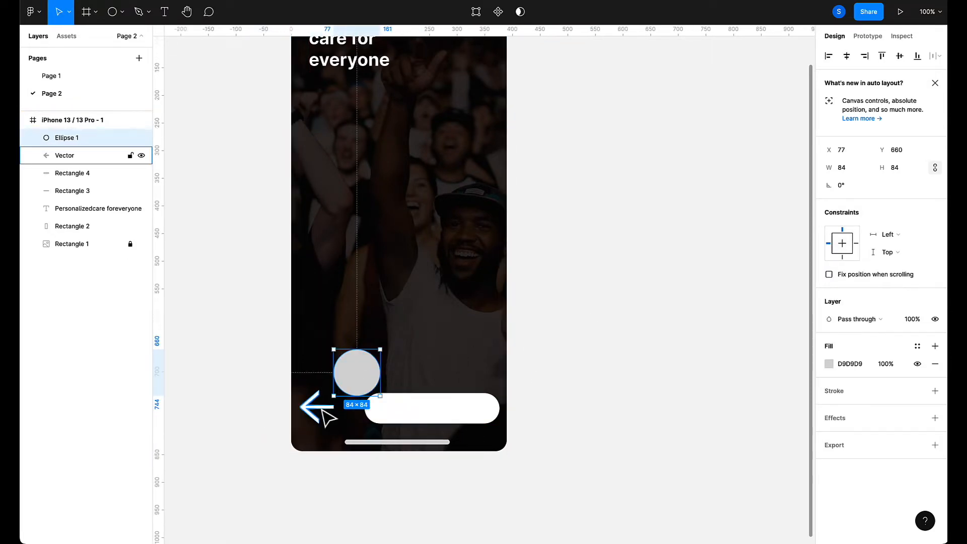
drag(322, 417, 604, 370)
Place the circle in the space before the white button and scale it down to about 60 × 60.
click(357, 385)
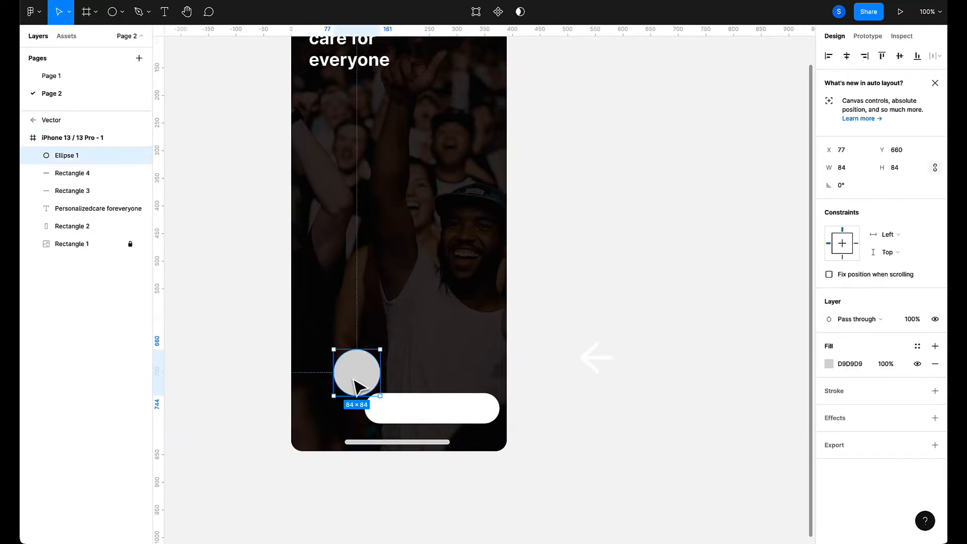
drag(352, 379, 319, 410)
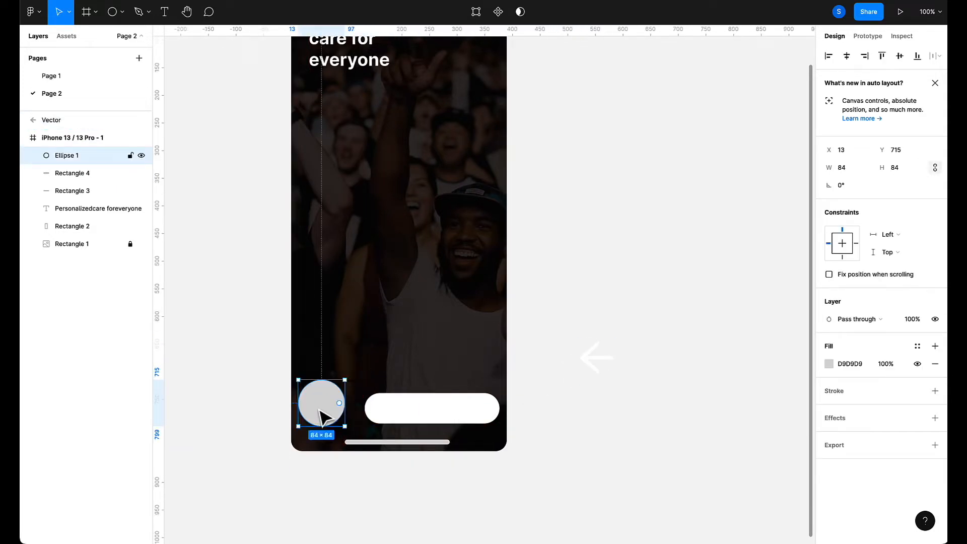
drag(296, 379, 330, 411)
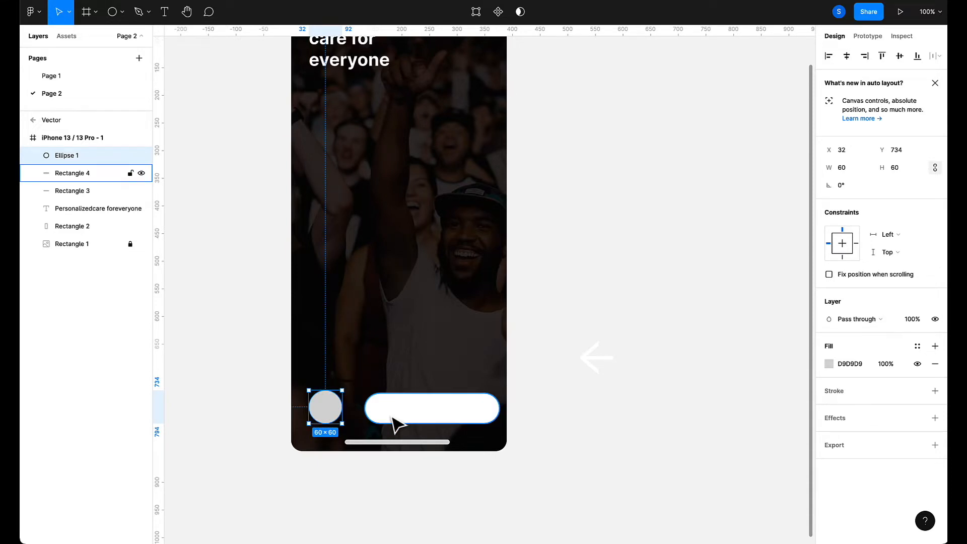
drag(597, 367, 572, 366)
Change the circle's fill colour to dark grey (292626).
click(329, 409)
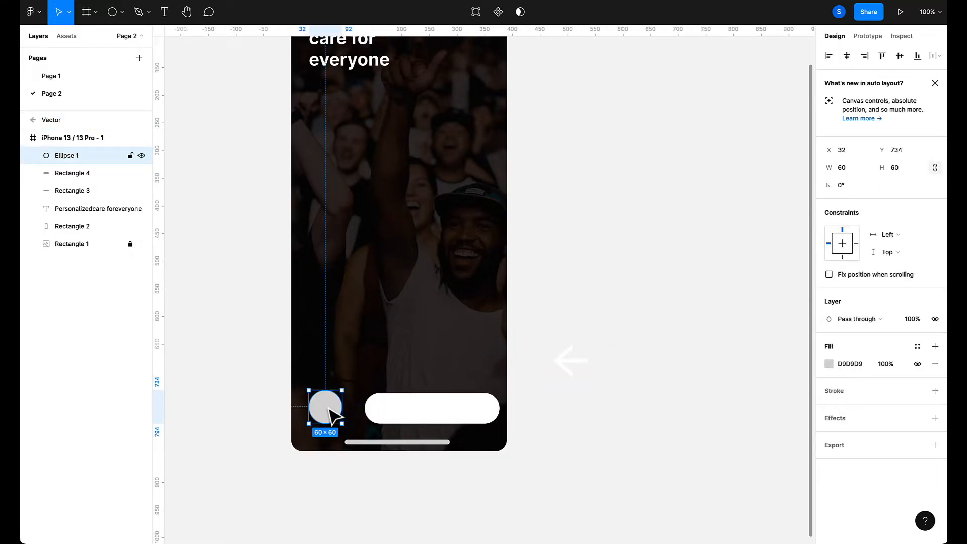
click(828, 363)
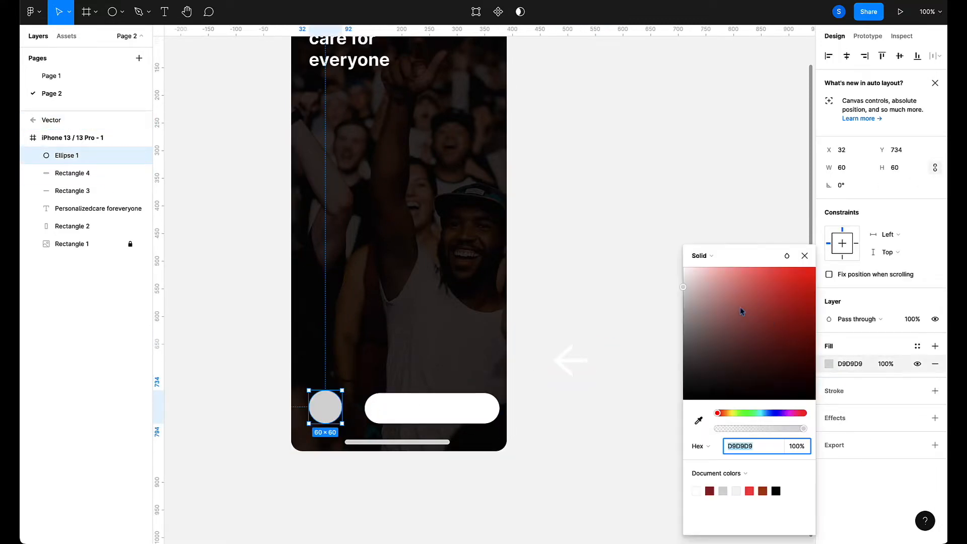
click(717, 316)
click(705, 314)
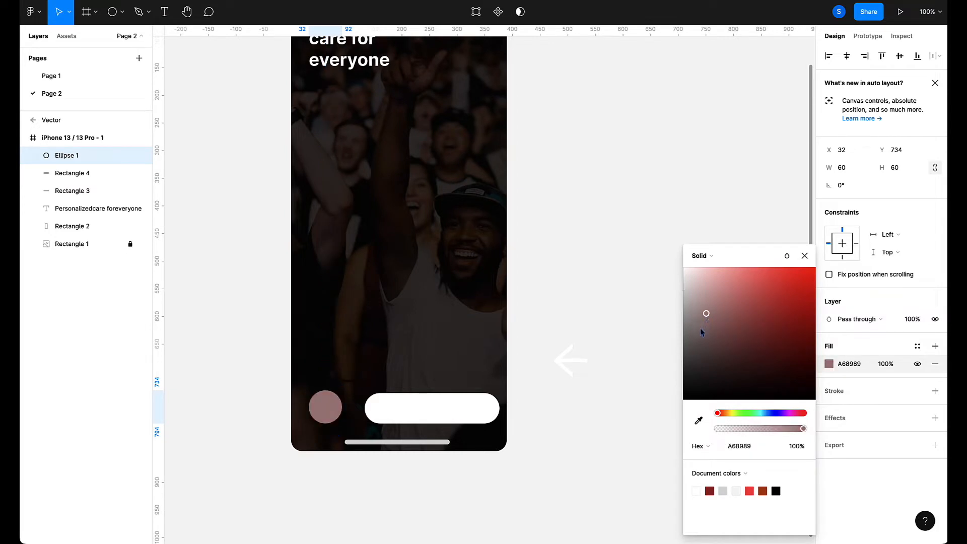
click(700, 329)
click(749, 377)
drag(742, 385, 695, 386)
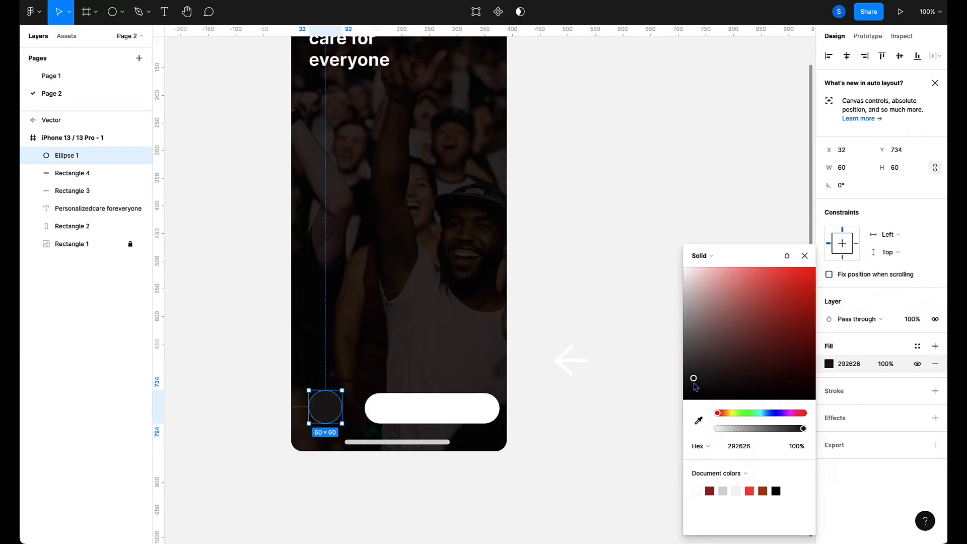
Move the white arrow onto the dark circle and scale it down to about 43 × 44.
click(586, 369)
drag(585, 369, 317, 403)
scroll(388, 432, up, 5)
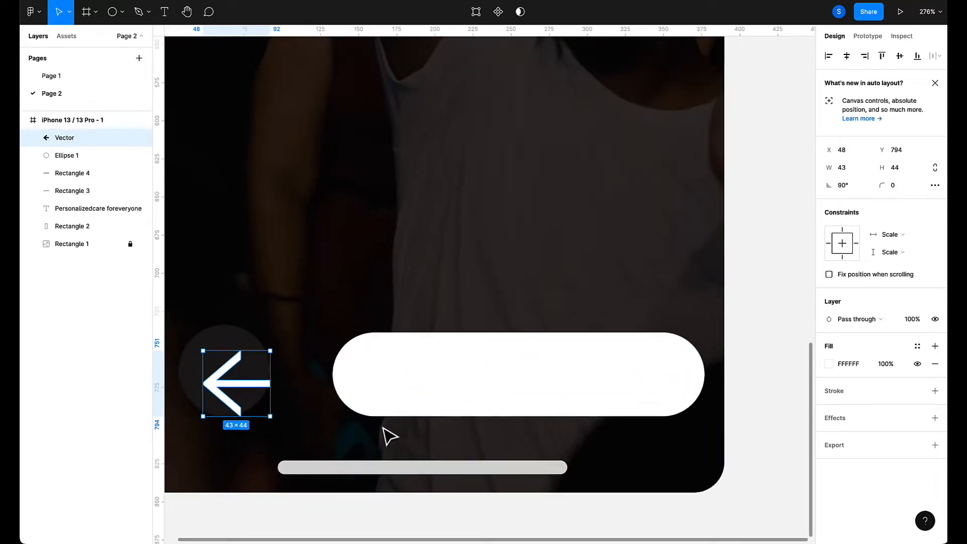
Centre the white arrow on the dark circle and scale it down to about 32 × 33.
scroll(389, 435, left, 5)
drag(401, 391, 355, 359)
key(Escape)
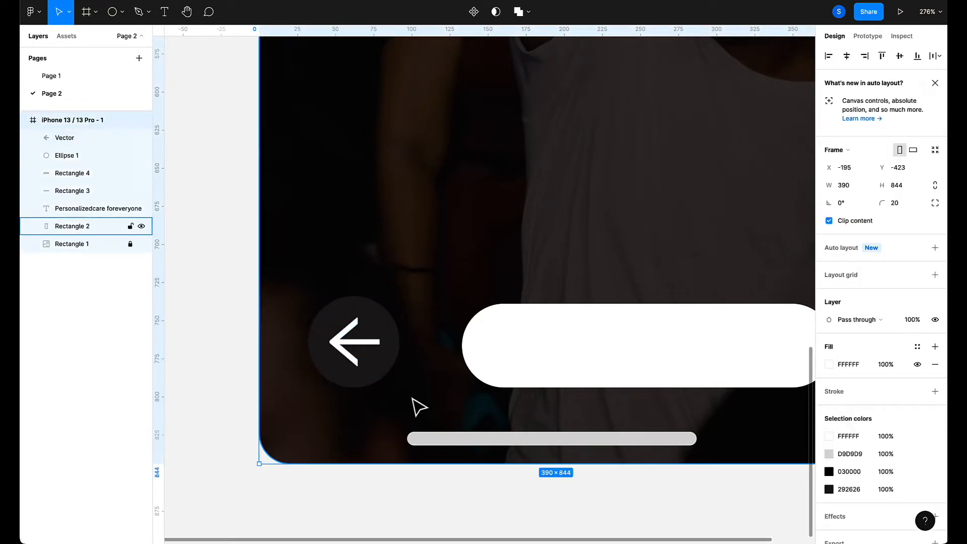
Check the whole phone screen with the circular back-arrow button in the prototype preview.
scroll(415, 399, down, 10)
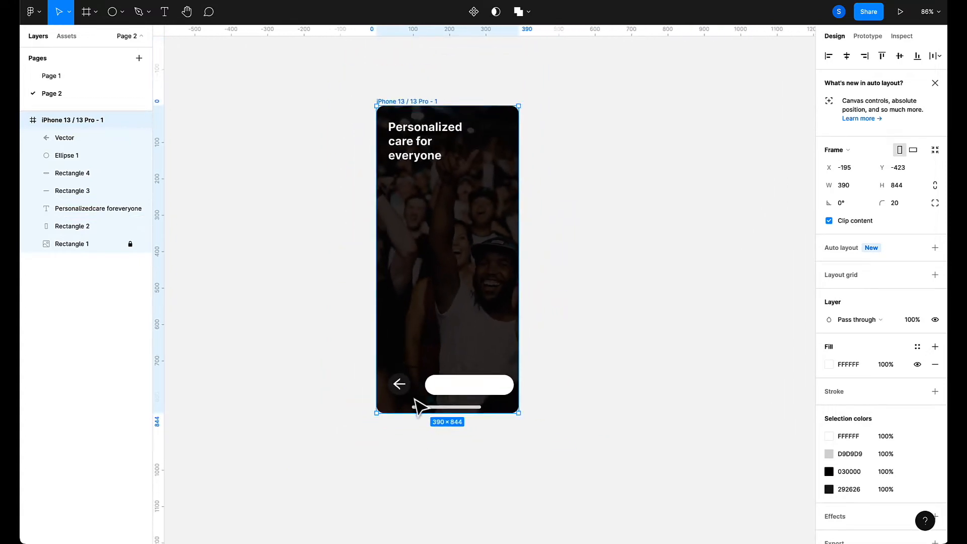
key(ctrl+Tab)
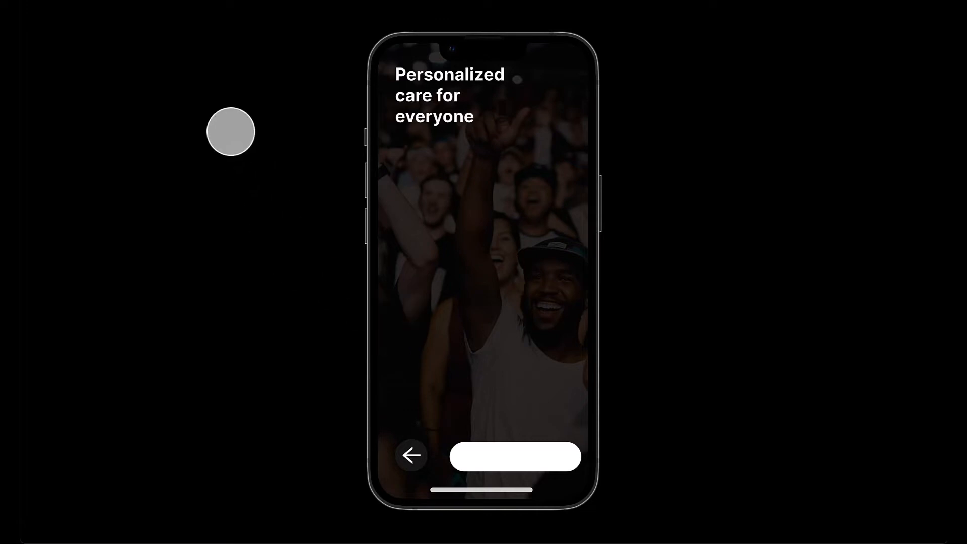
mouse_move(115, 1)
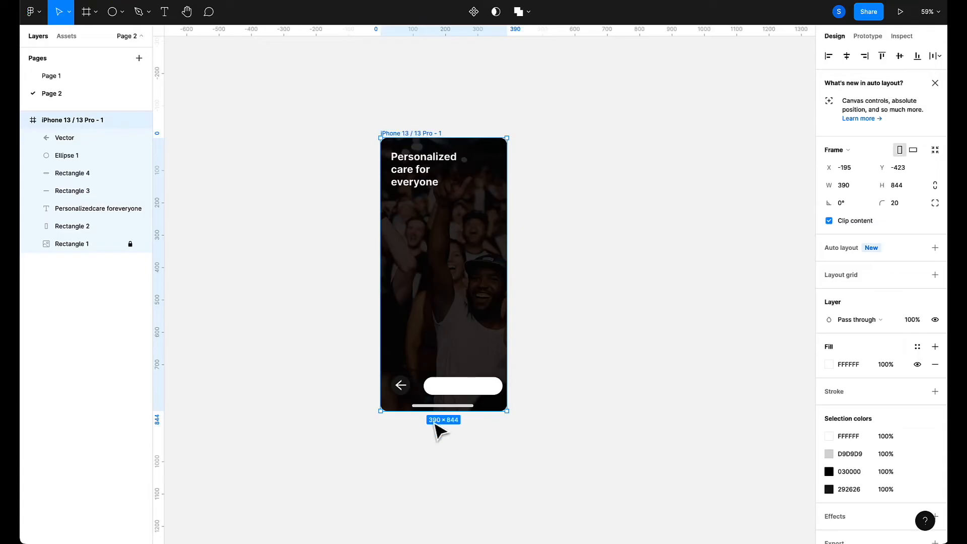
Scale the white arrow down slightly further, keeping it centred in the dark circle.
scroll(494, 412, up, 10)
scroll(498, 426, down, 5)
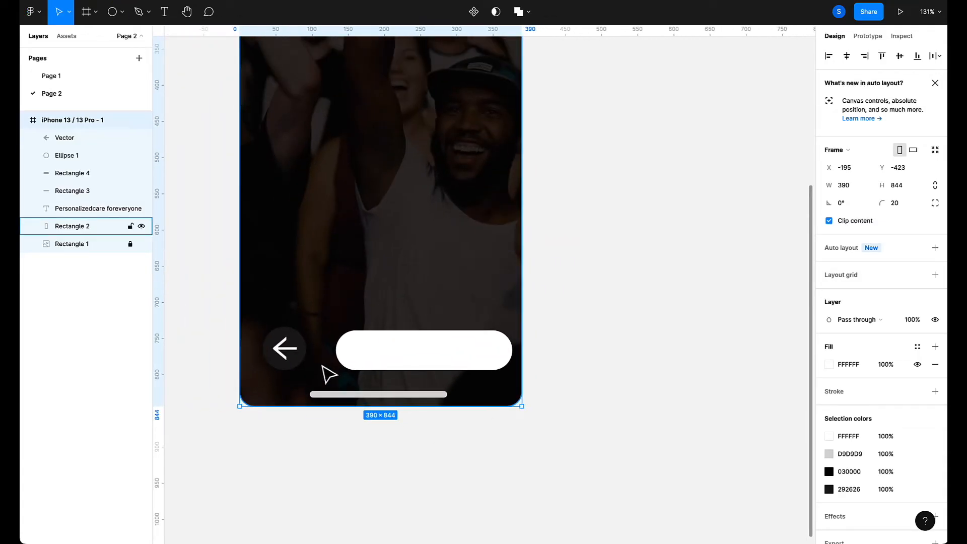
click(291, 351)
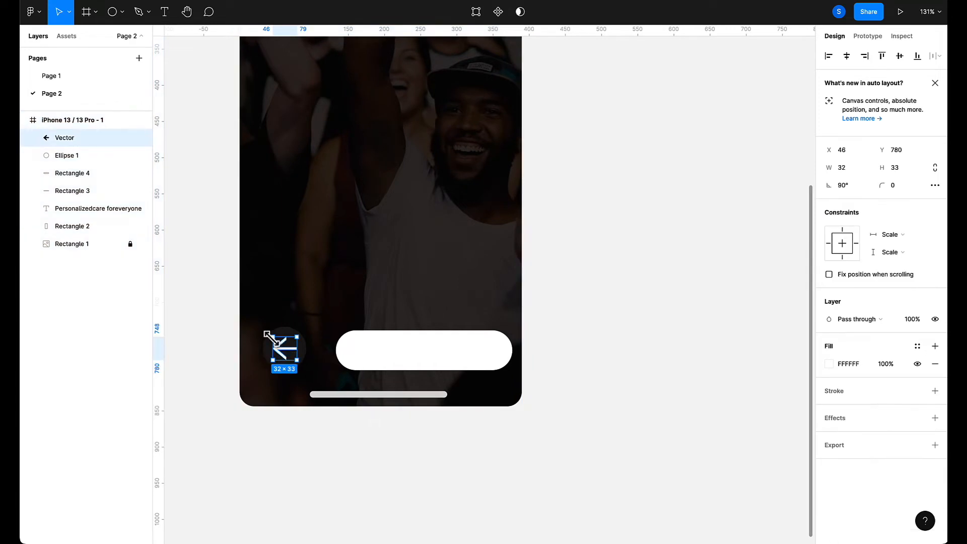
drag(273, 336, 284, 350)
click(330, 453)
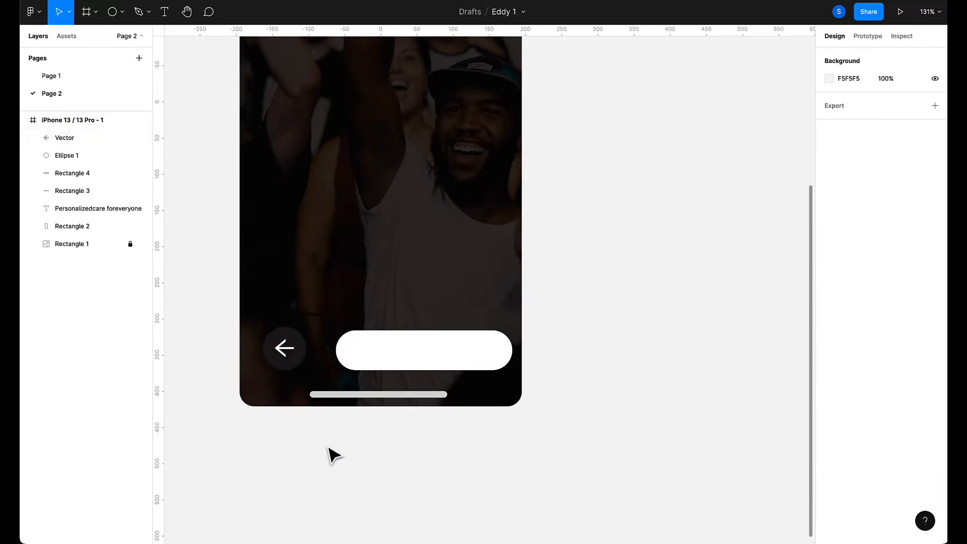
Change the back-button circle's fill to a lighter grey (444444) at 100% opacity and check it in the prototype preview.
click(288, 367)
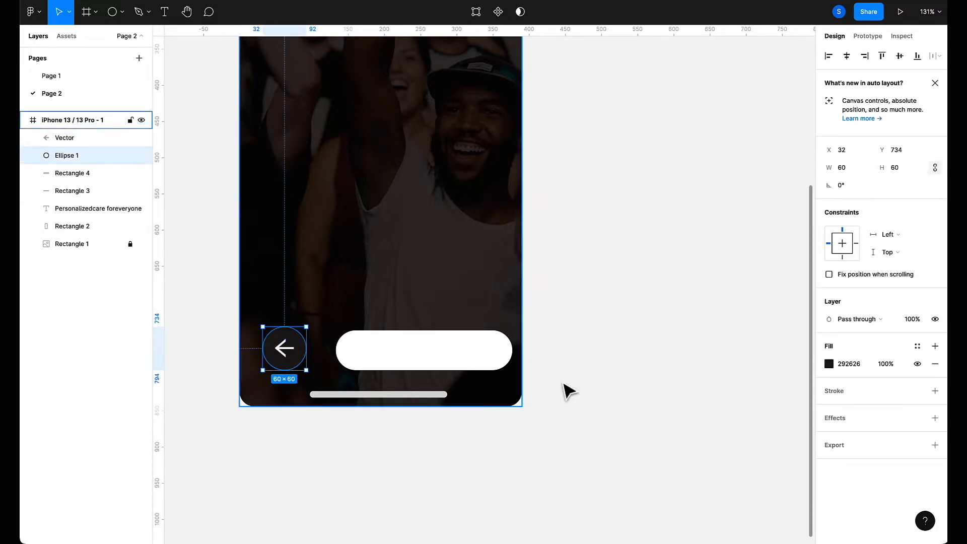
click(828, 363)
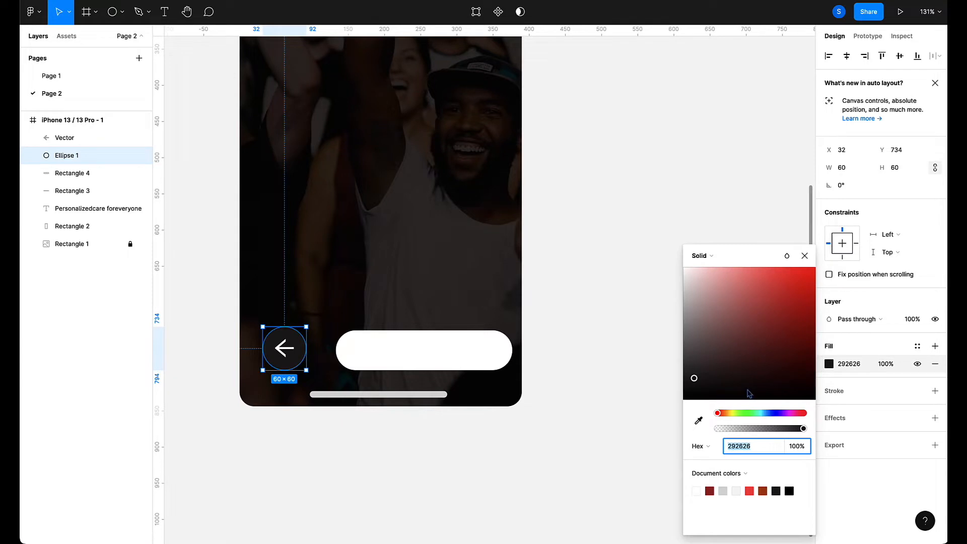
drag(726, 398, 834, 408)
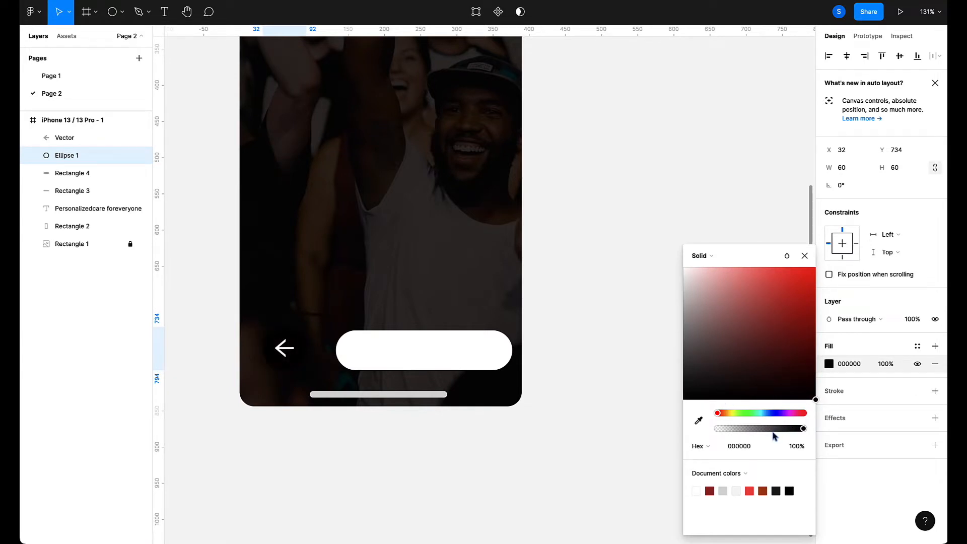
drag(774, 432, 700, 433)
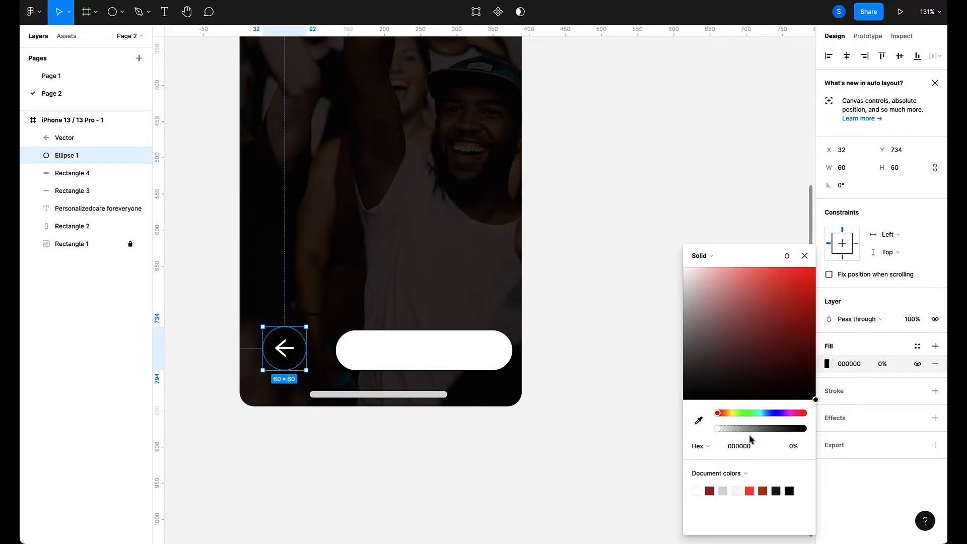
drag(749, 436, 806, 433)
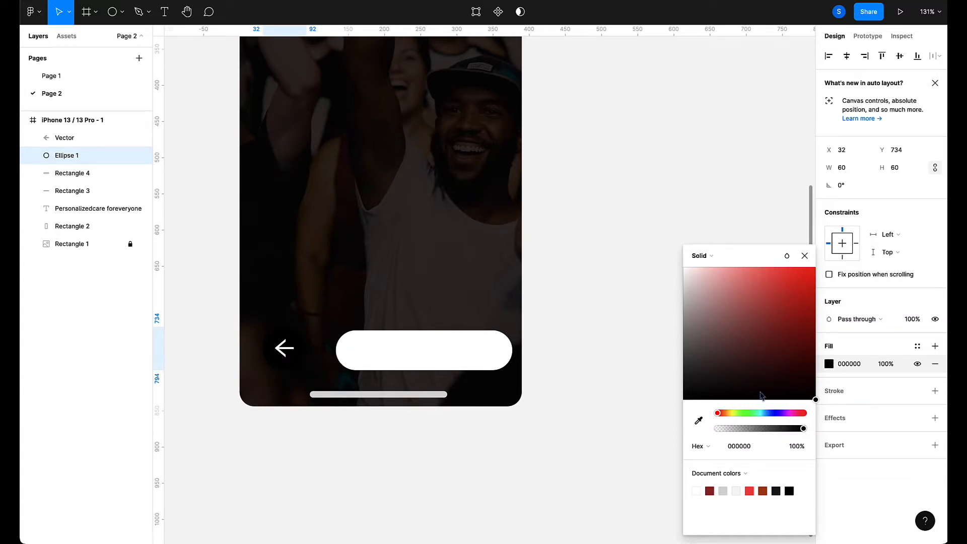
drag(761, 395, 676, 370)
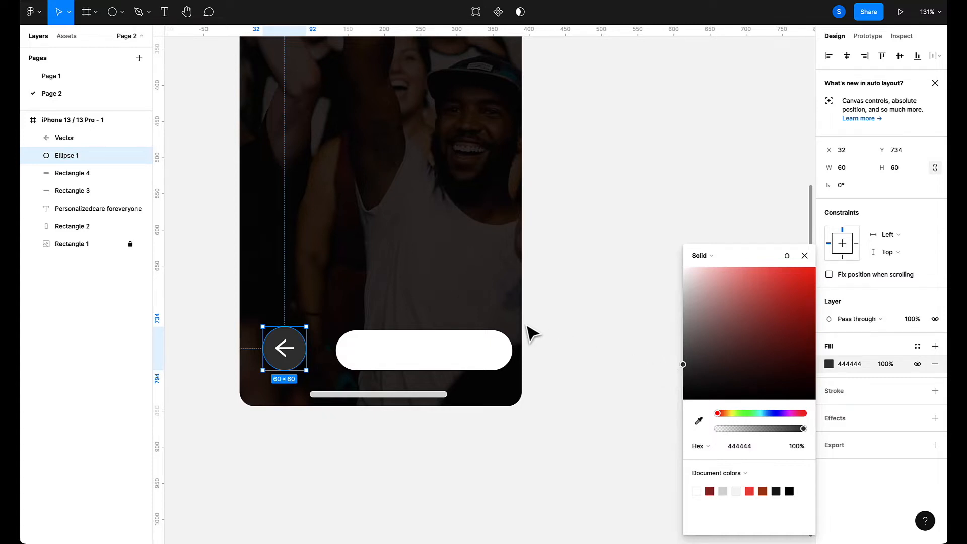
click(602, 360)
key(ctrl+Tab)
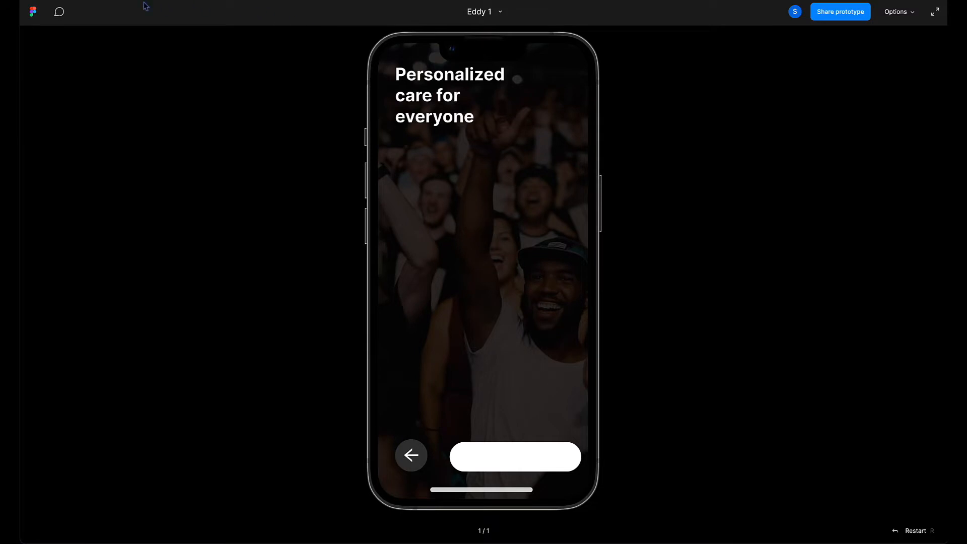
key(ctrl+Tab)
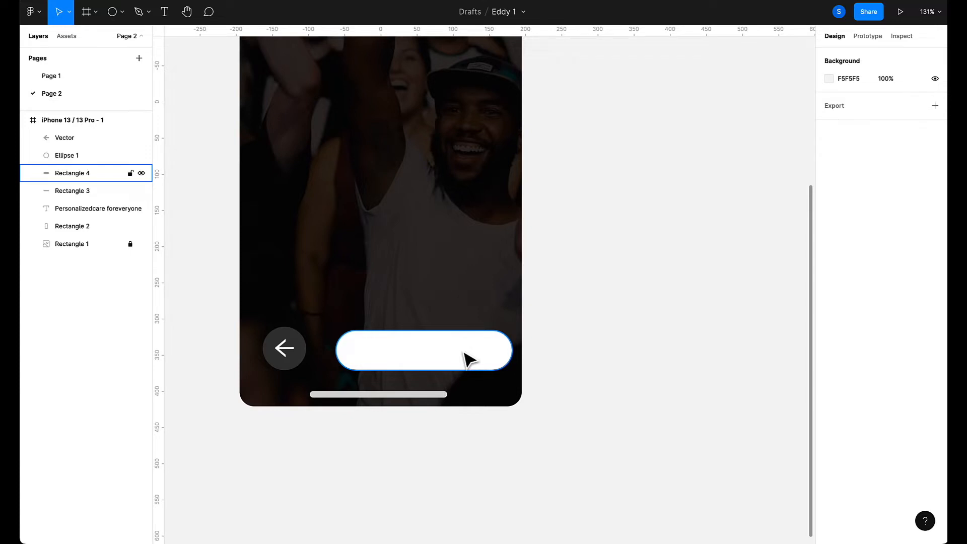
Add the text "Ok, sounds good" over the white rounded button.
click(163, 20)
click(389, 349)
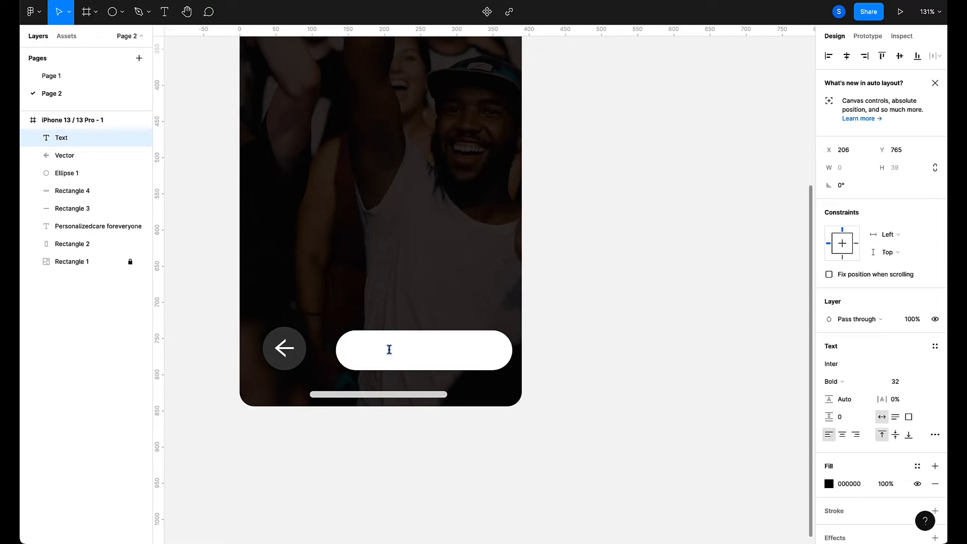
text(Ok,)
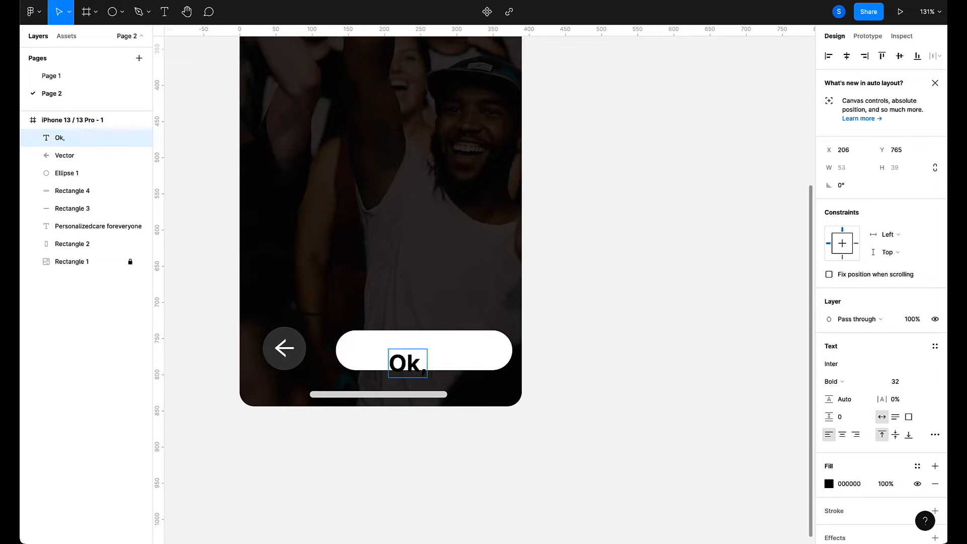
text( sounds)
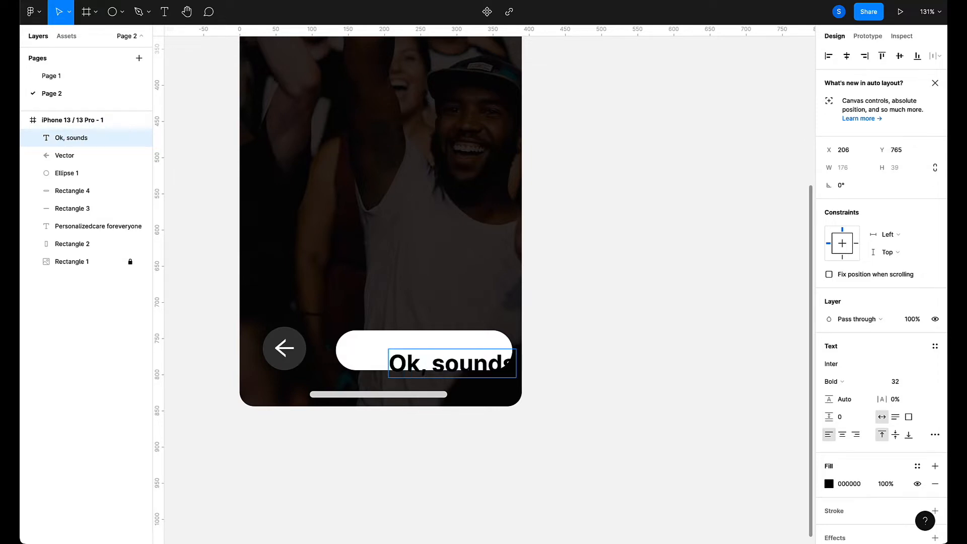
text( good)
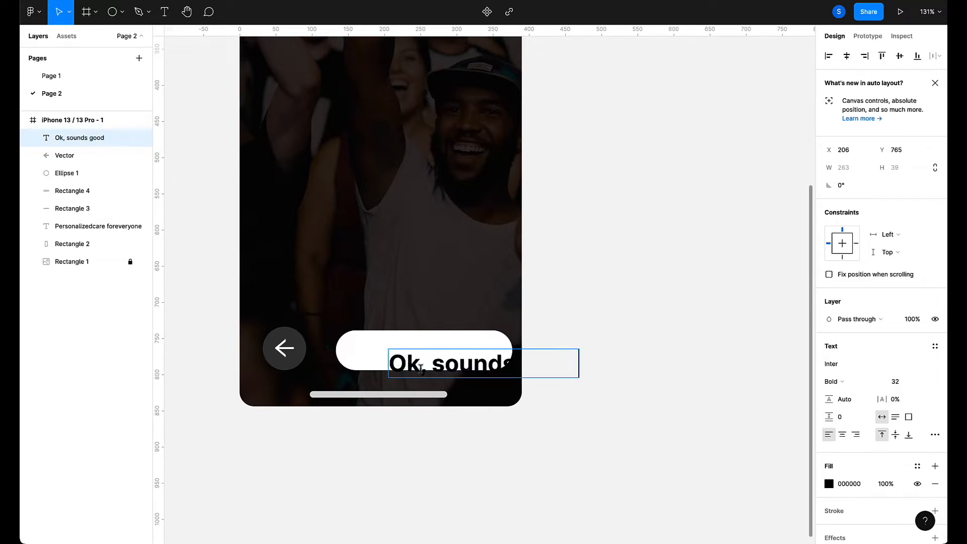
key(Escape)
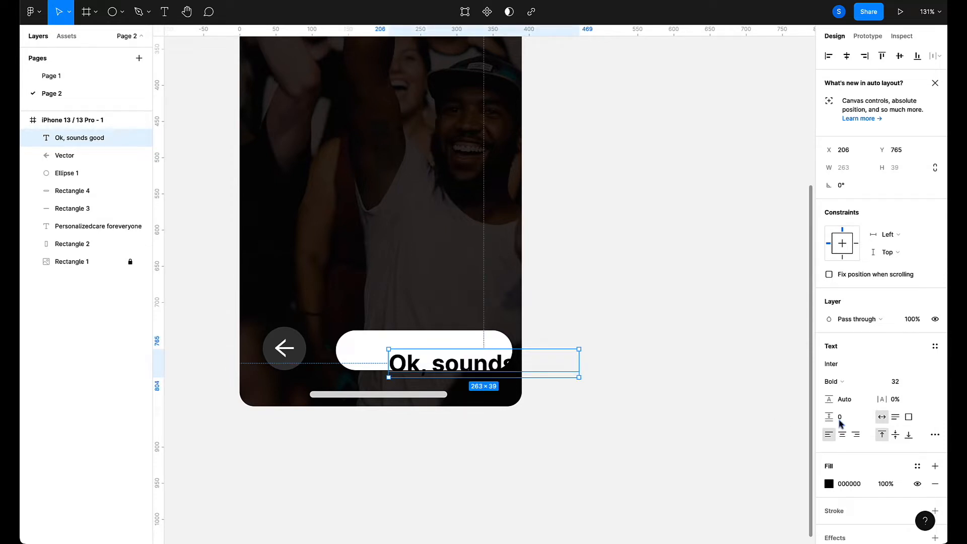
Reduce the "Ok, sounds good" text to font size 23 and move it inside the white button.
click(904, 386)
key(Down)
key(Down)
key(Down)
key(Down)
key(Down)
key(Down)
key(Down)
key(Down)
key(Down)
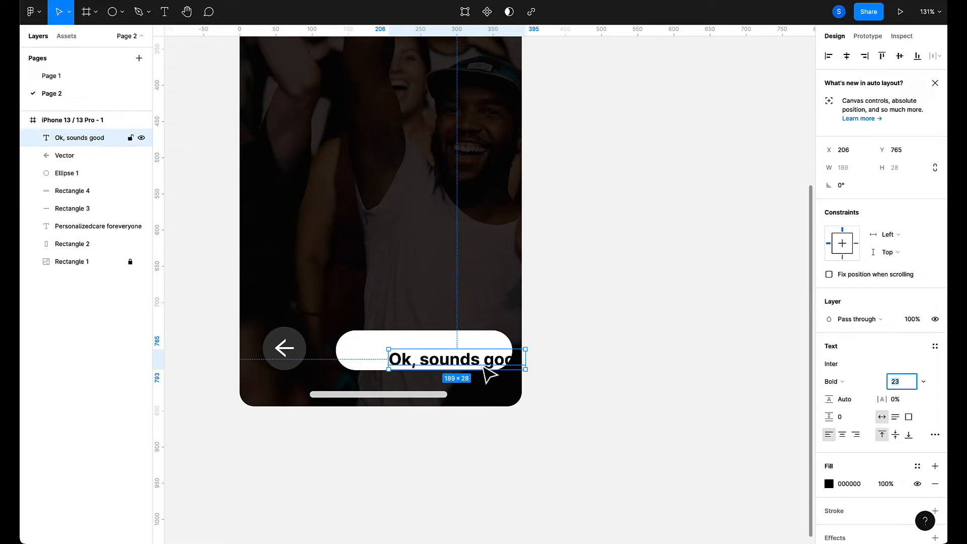
drag(477, 367, 438, 352)
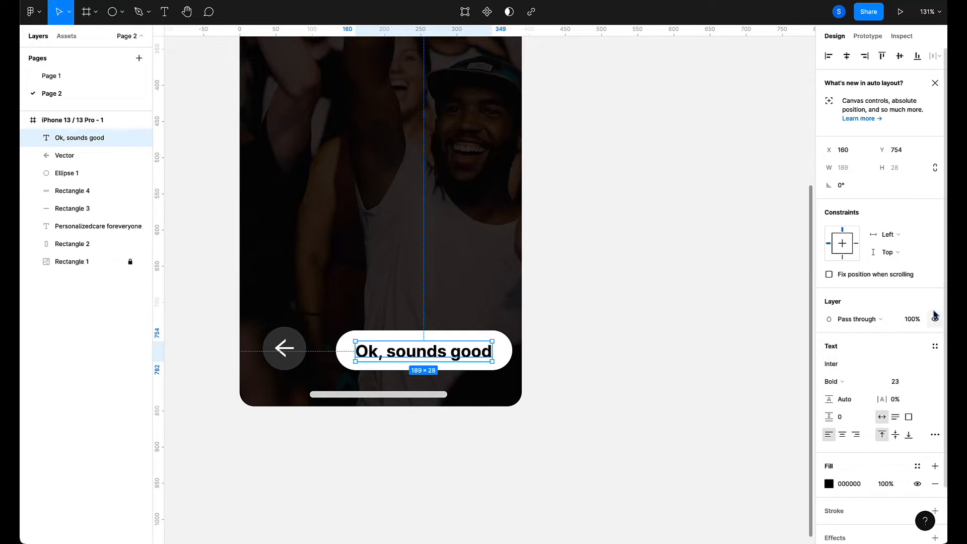
Set the "Ok, sounds good" text to font size 18 and centre it horizontally and vertically on the white button.
click(907, 385)
text(21)
key(Return)
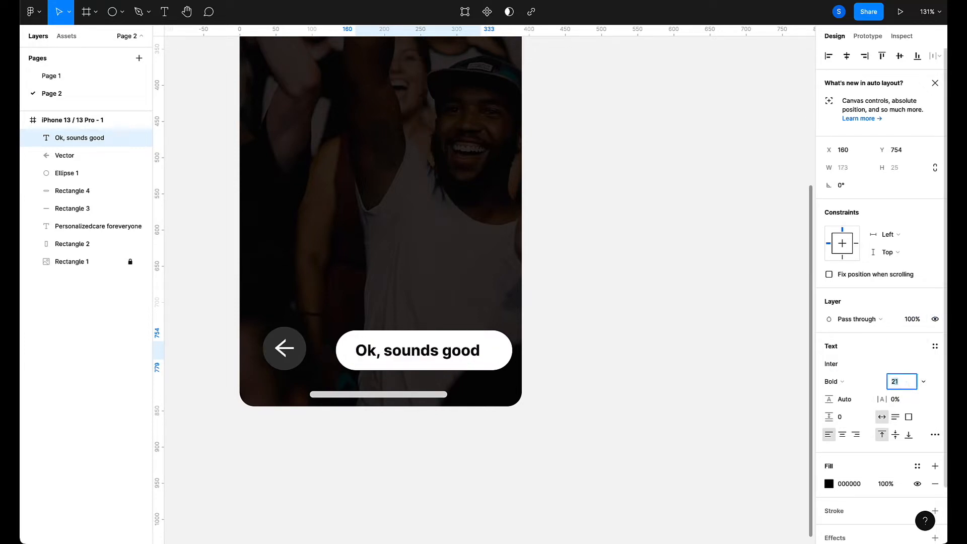
text(20)
key(Return)
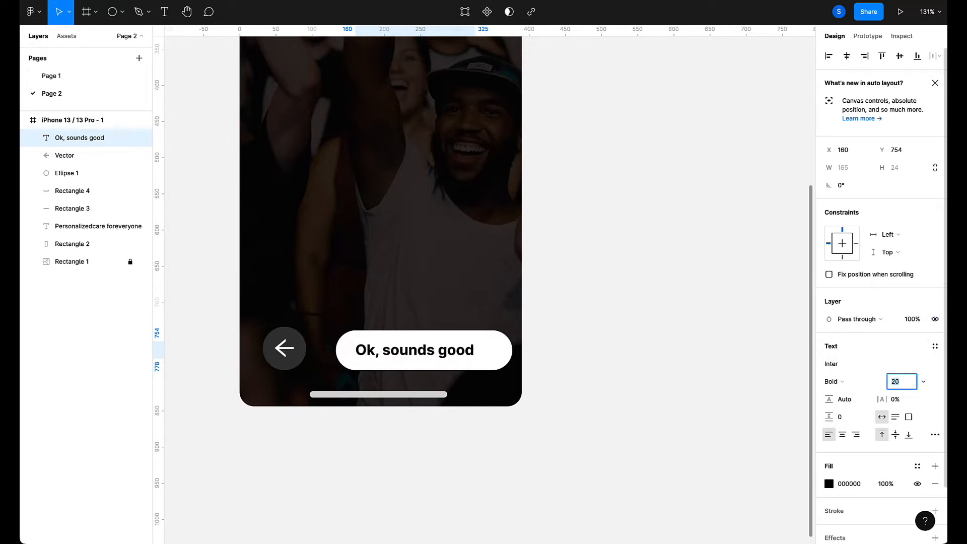
key(Down)
key(Down)
key(Down)
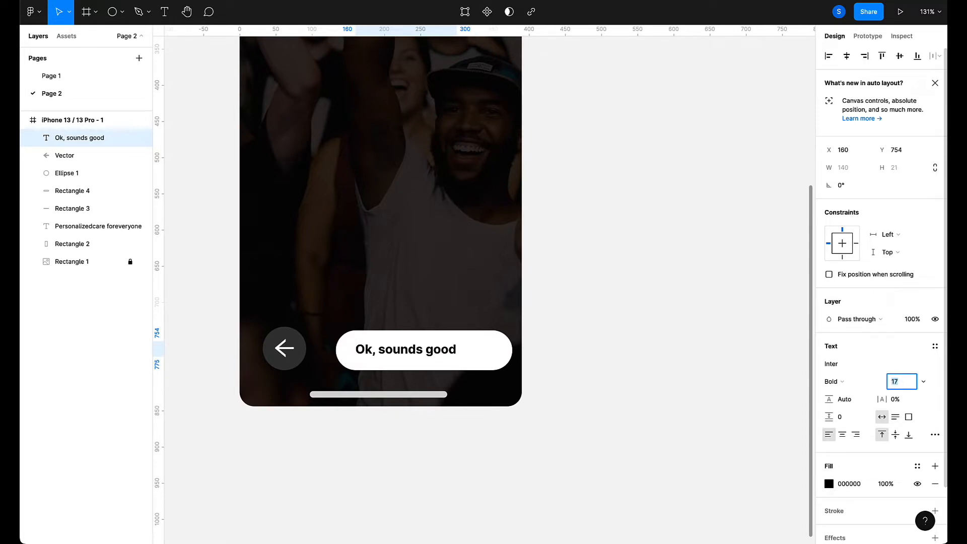
key(Up)
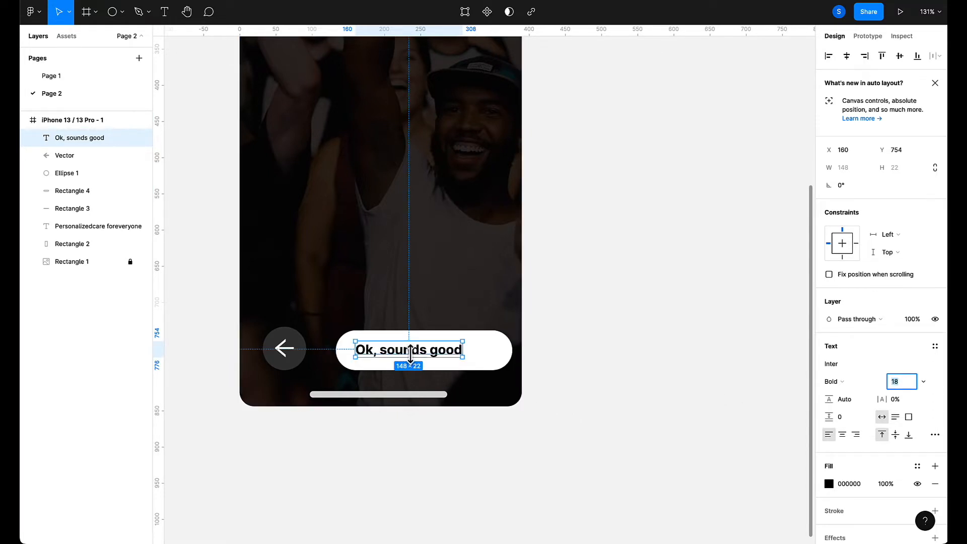
drag(418, 358, 433, 359)
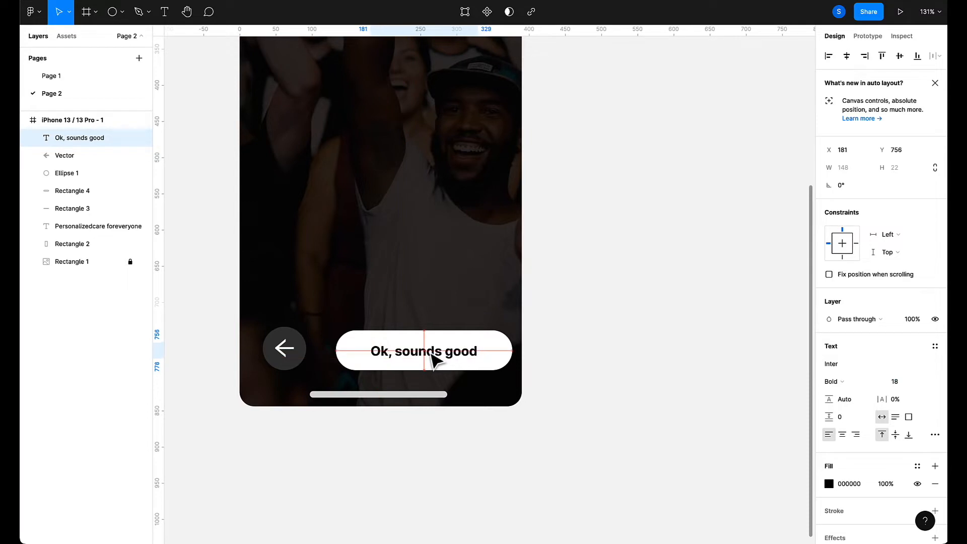
click(581, 396)
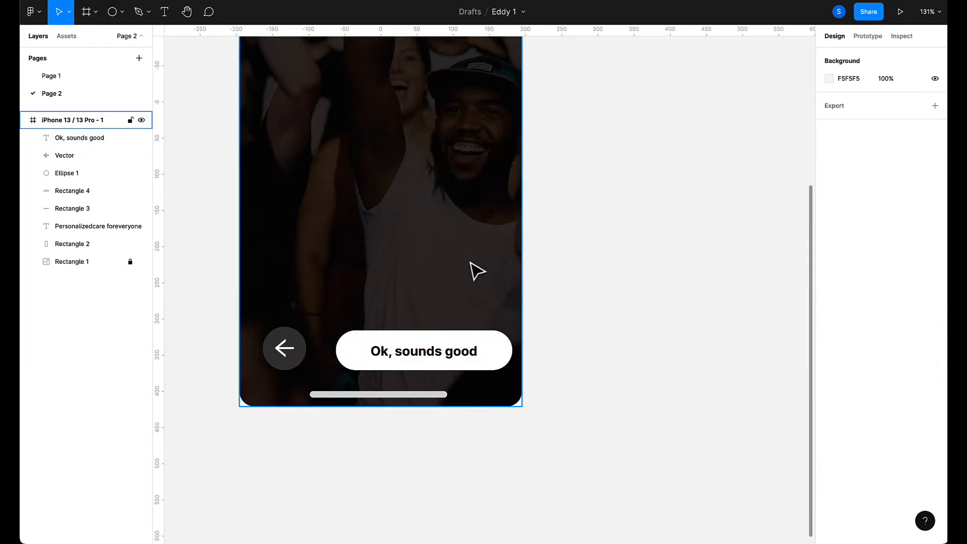
Check the labelled white button in the prototype preview and return to the design.
click(210, 1)
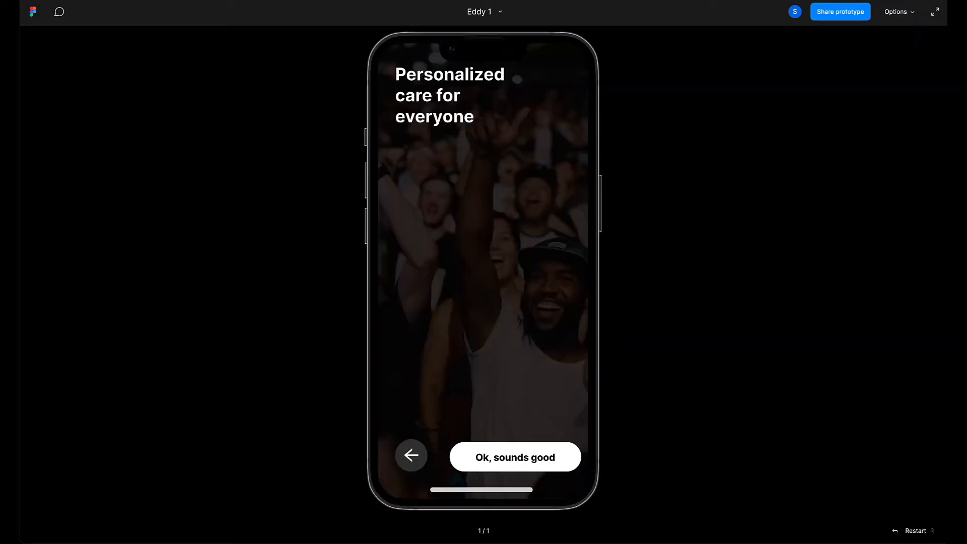
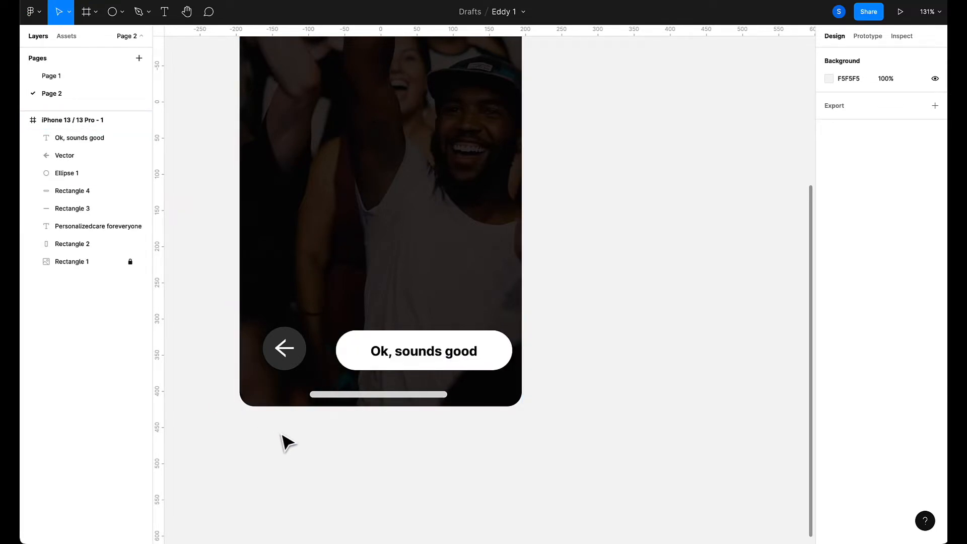
scroll(282, 436, up, 2)
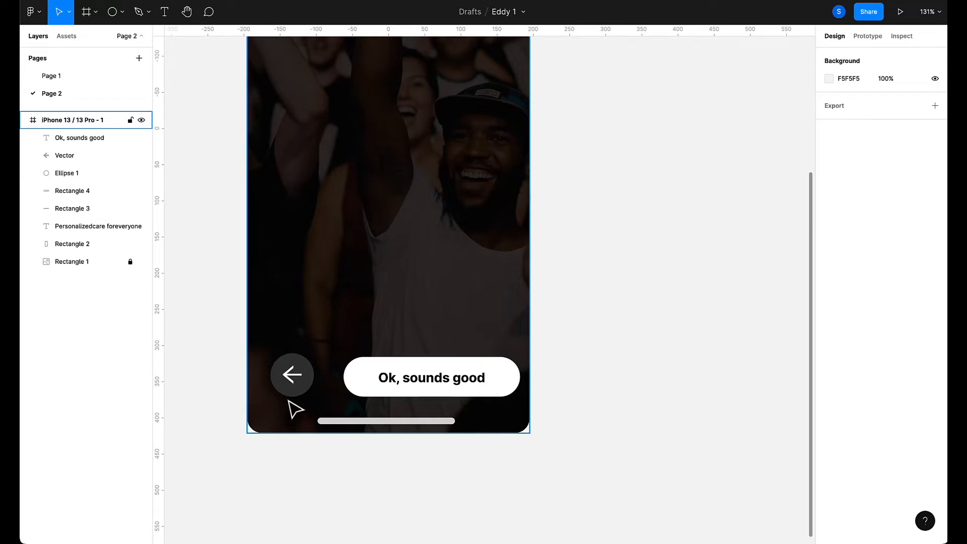
key(Escape)
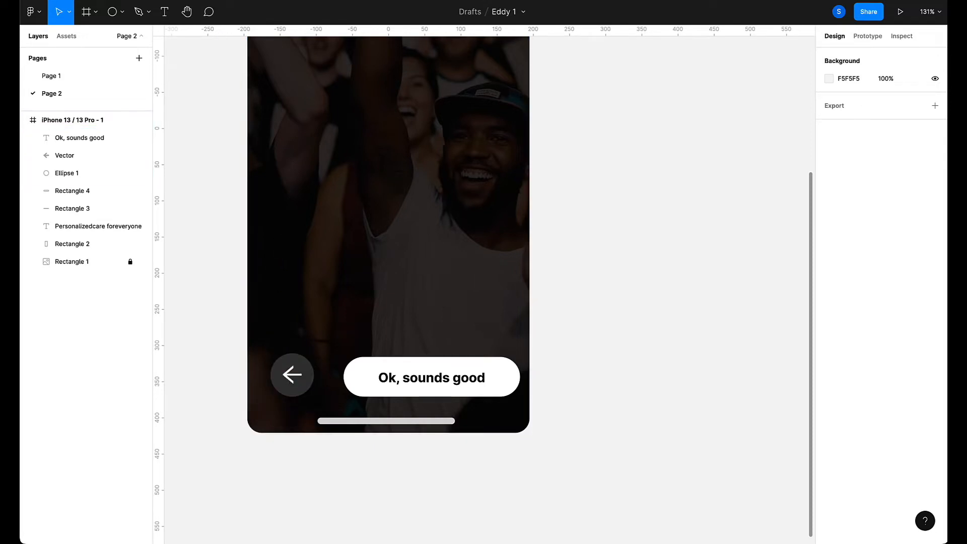
Draw a thin horizontal rectangle above the two buttons and widen it to about 357 × 16.
click(119, 18)
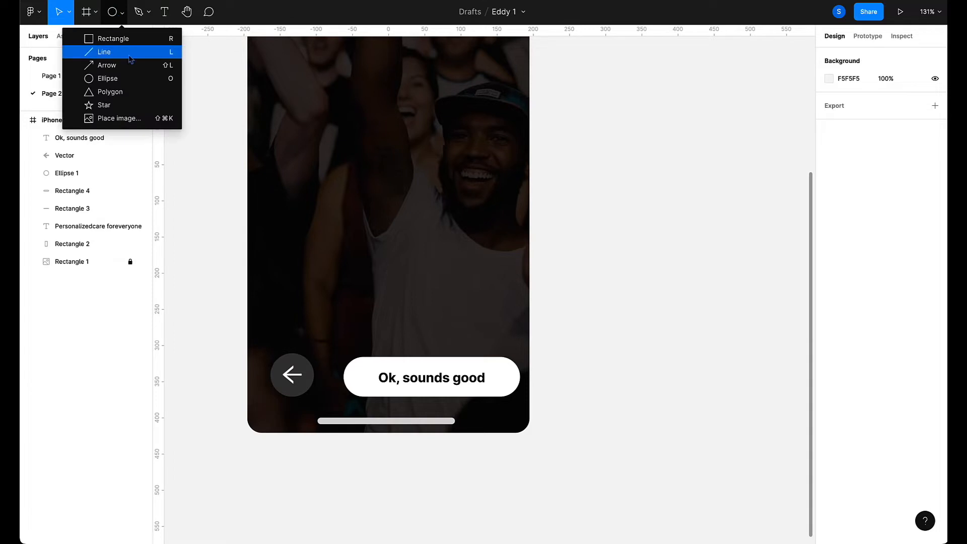
click(118, 38)
drag(267, 324, 518, 338)
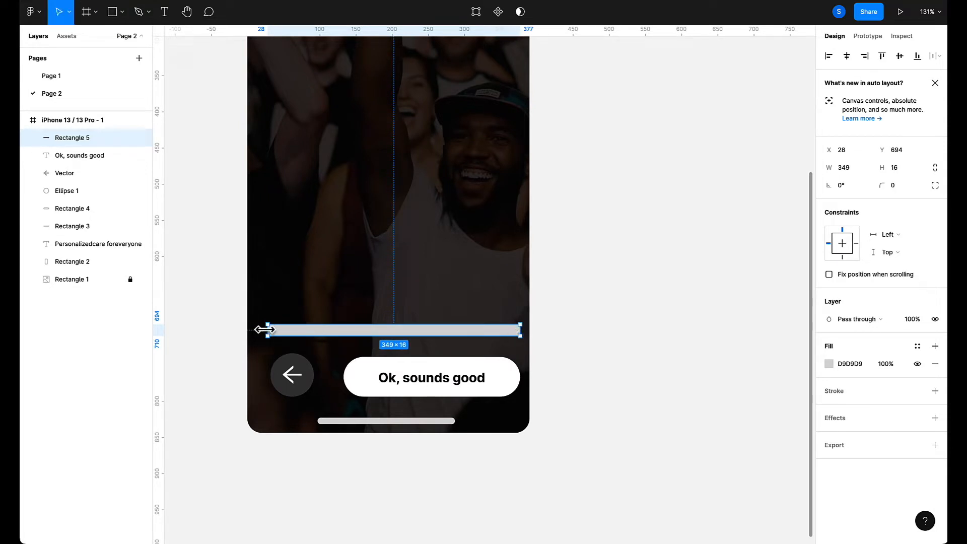
drag(264, 330, 260, 330)
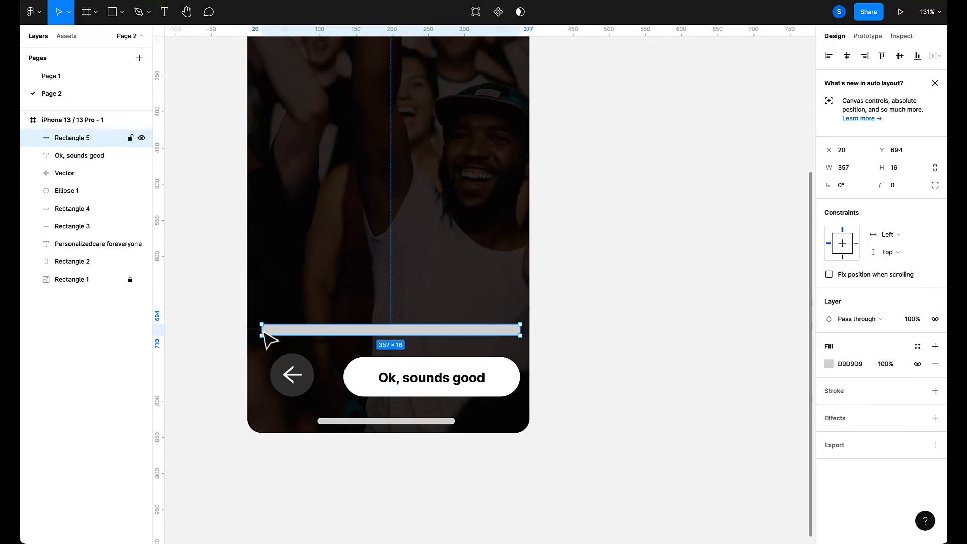
Resize the grey bar above the buttons to about 361 × 10 starting at X 16, and check it in the prototype preview.
scroll(426, 336, right, 2)
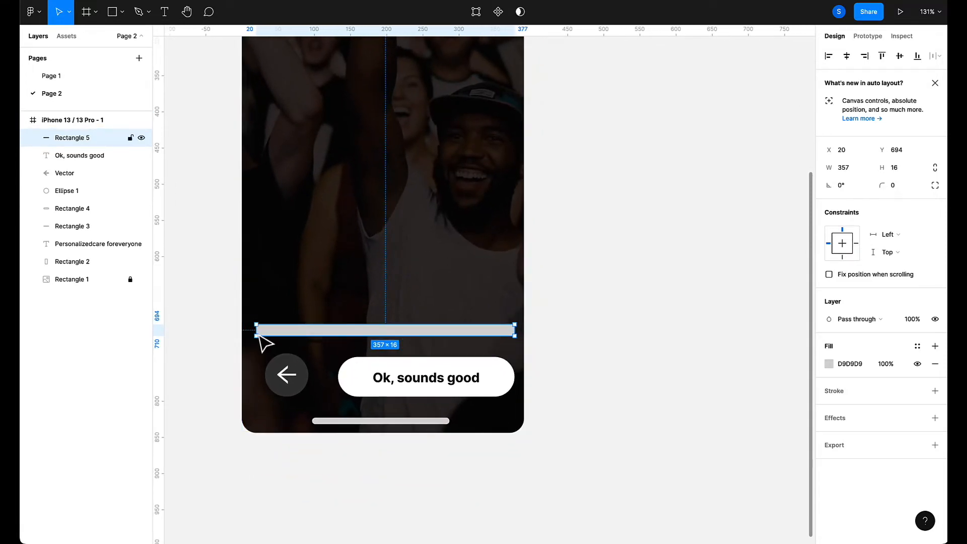
drag(253, 331, 250, 331)
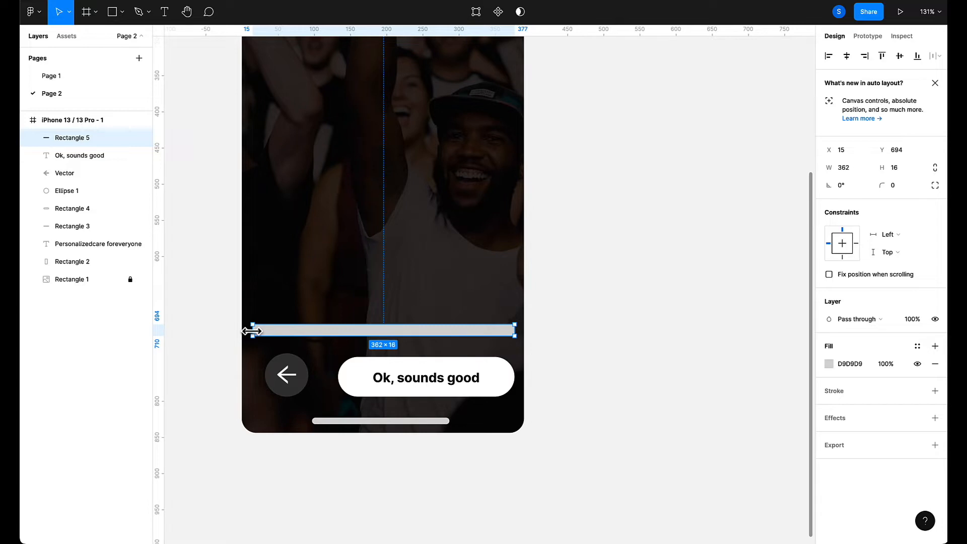
drag(251, 331, 253, 331)
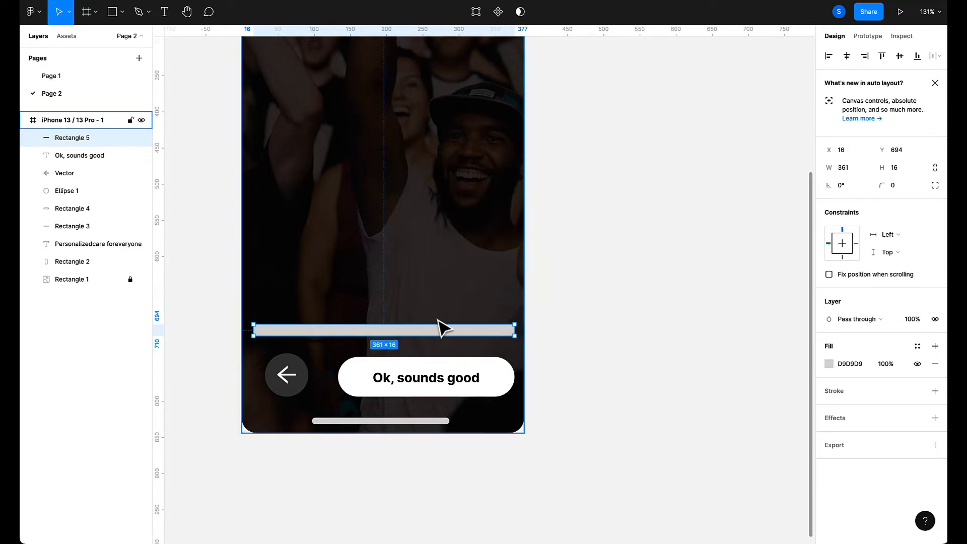
drag(432, 322, 434, 328)
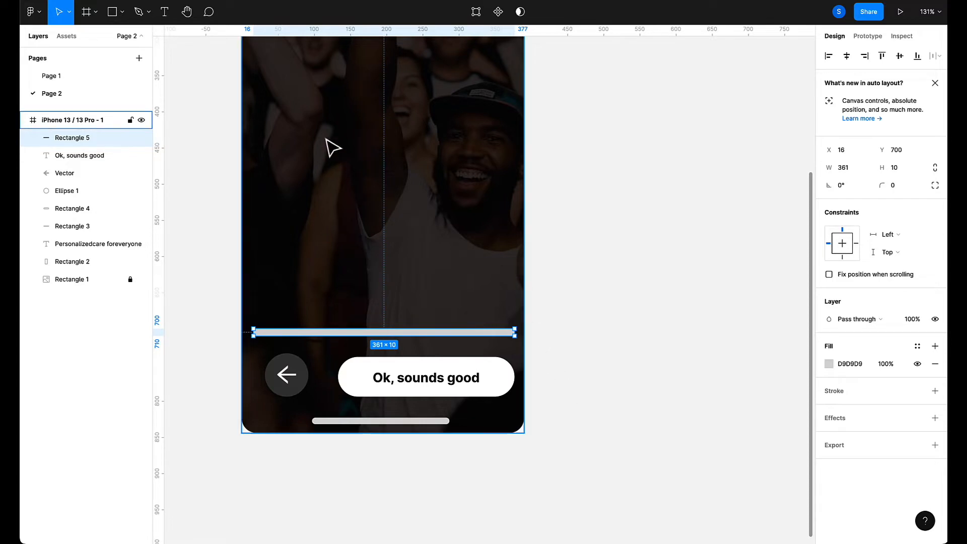
click(192, 0)
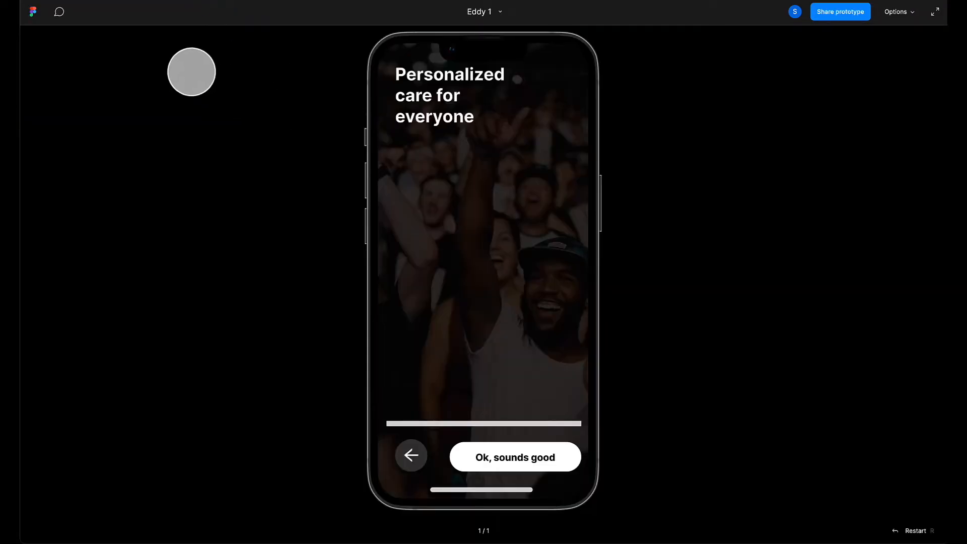
click(113, 0)
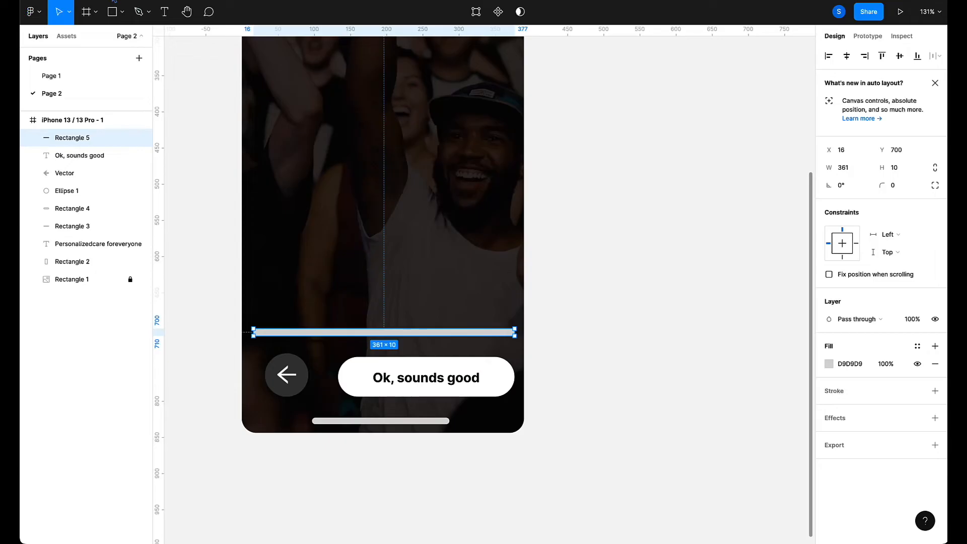
Give the thin bar a corner radius of 24 and a white FFFFFF fill.
click(892, 191)
text(1)
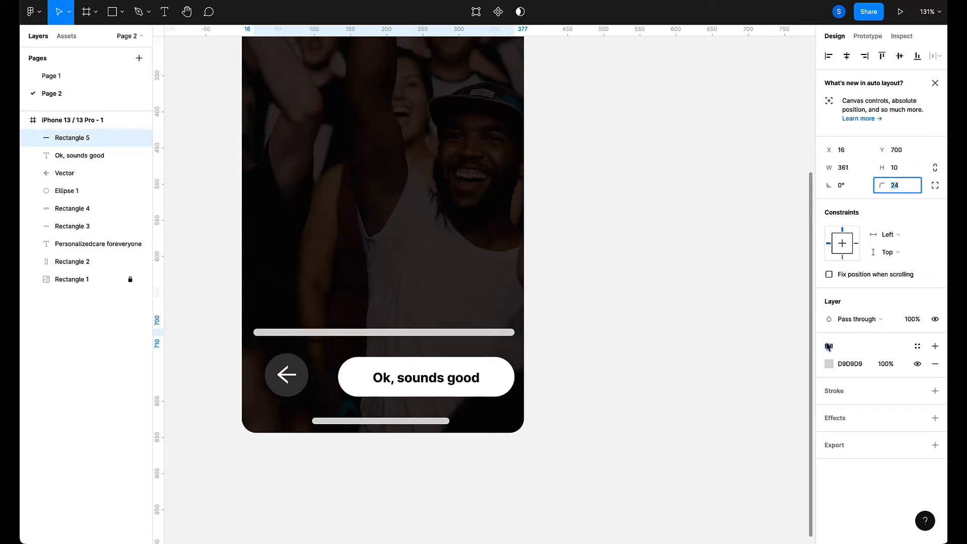
click(829, 363)
drag(759, 334, 679, 269)
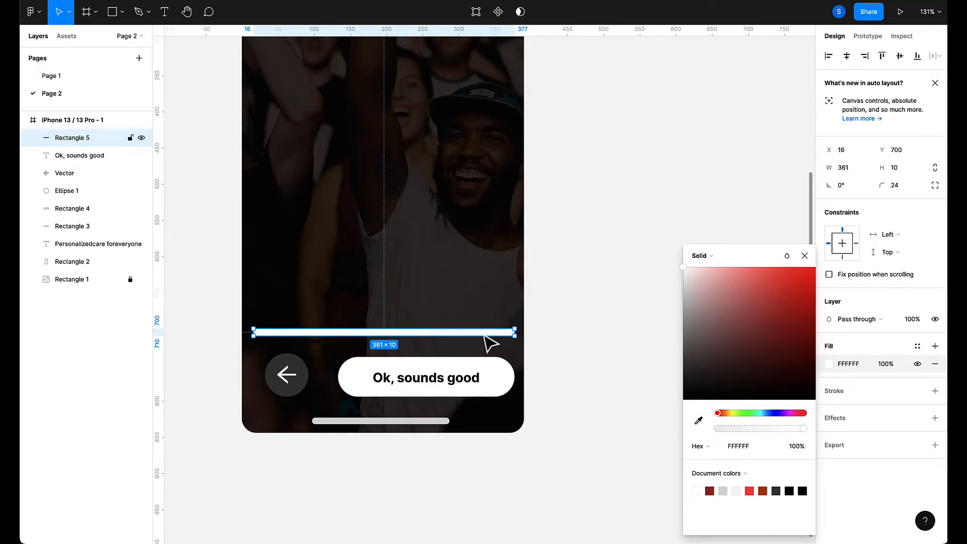
click(633, 335)
Duplicate the white bar just below itself and set the original bar's fill to dark grey 212121.
click(466, 336)
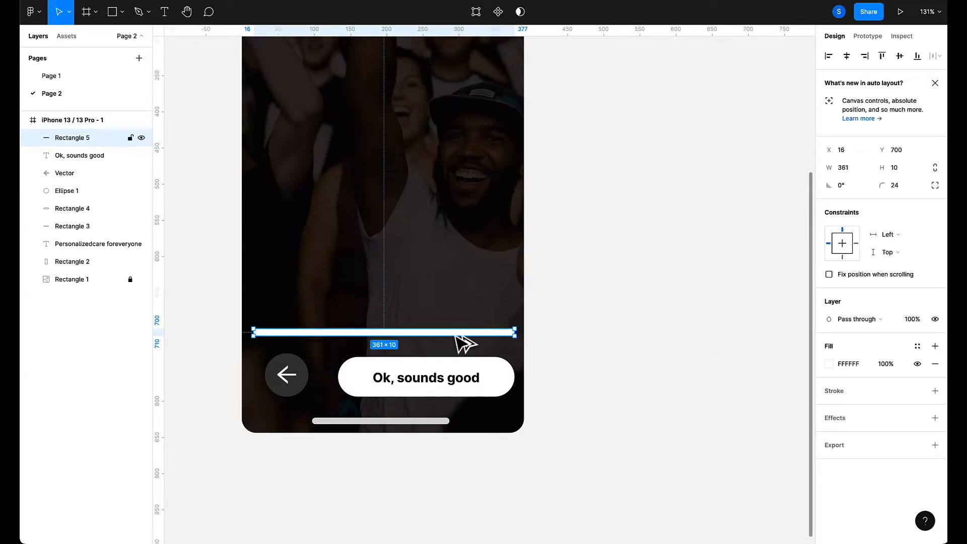
drag(456, 336, 479, 347)
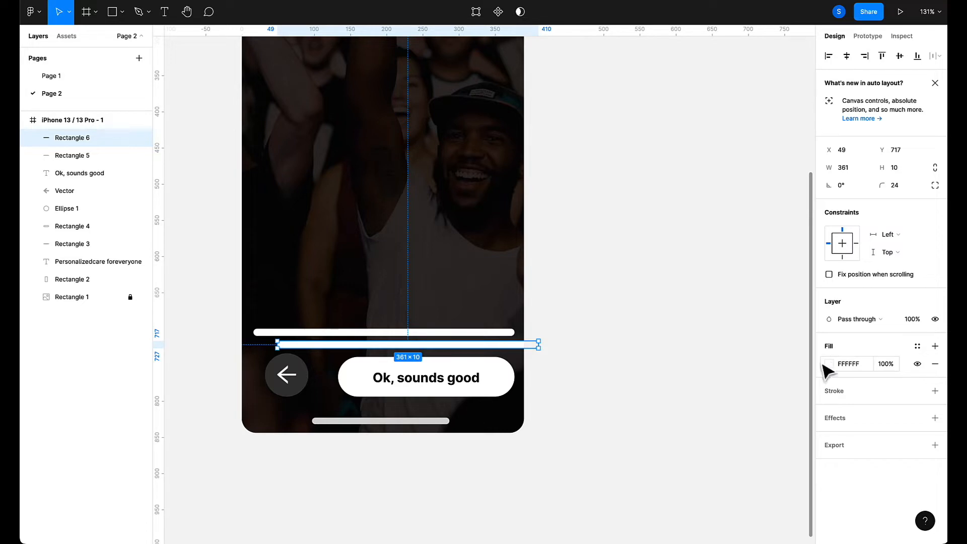
click(509, 334)
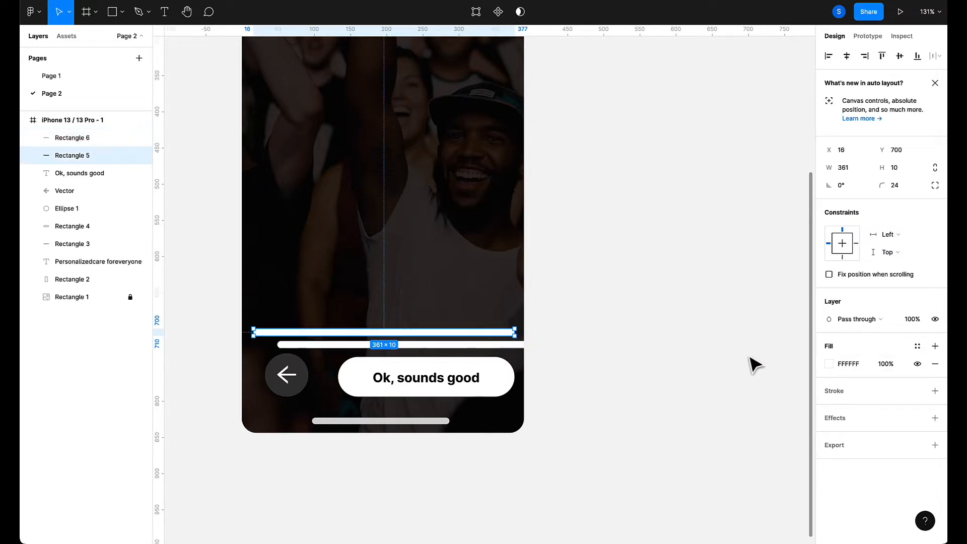
click(830, 365)
drag(754, 325, 670, 391)
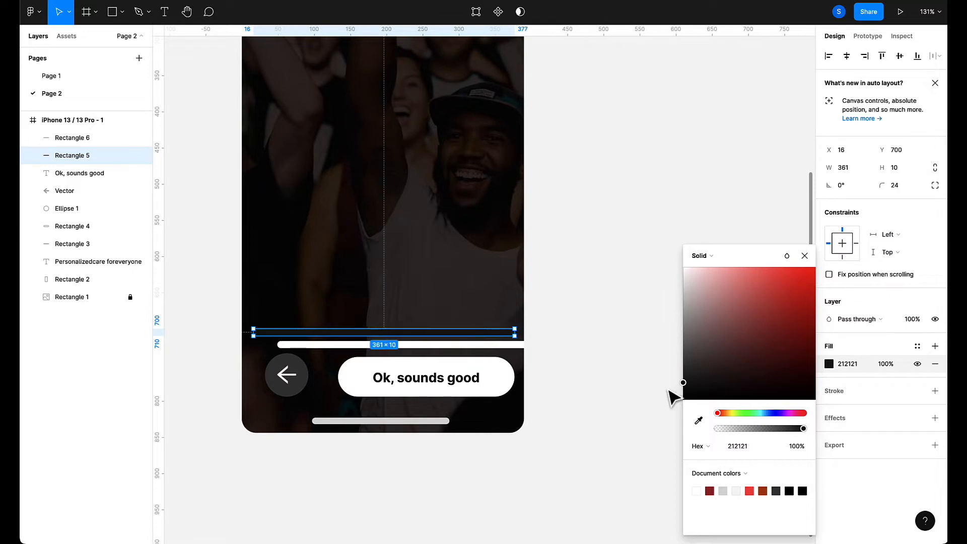
Move the white duplicate bar further below the dark bar and shorten it to about 125 wide.
mouse_move(509, 344)
mouse_down()
mouse_move(485, 335)
mouse_move(491, 351)
mouse_up()
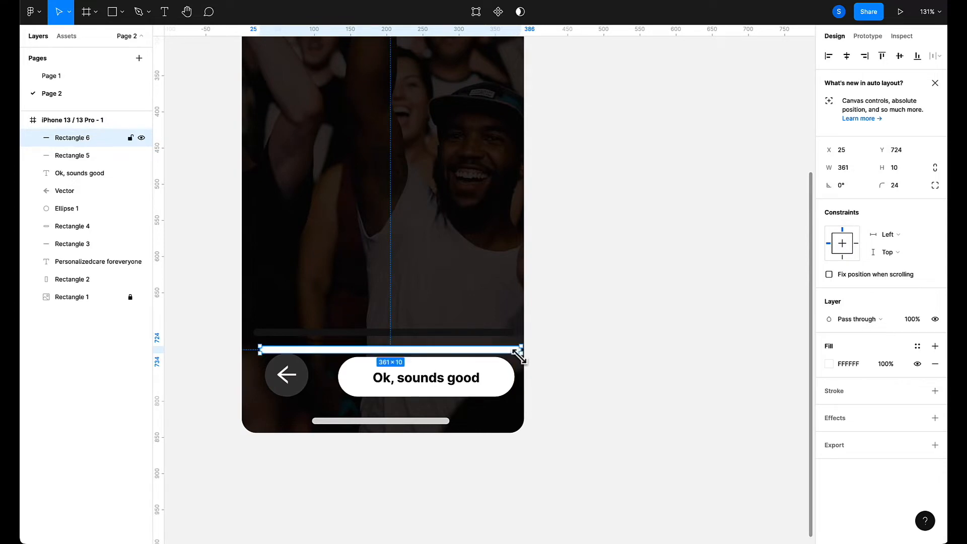
scroll(521, 352, up, 5)
scroll(521, 351, up, 5)
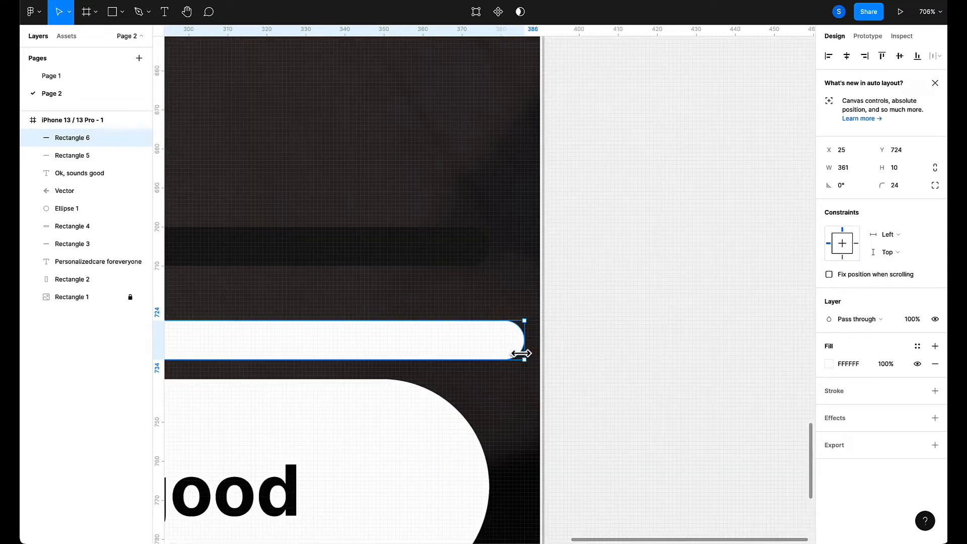
scroll(519, 347, down, 4)
scroll(519, 350, left, 8)
scroll(770, 339, left, 2)
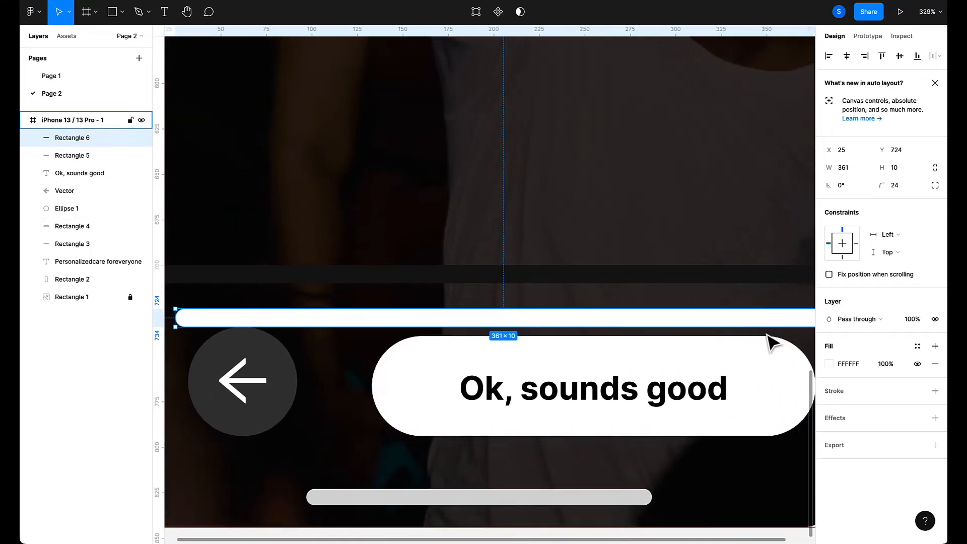
scroll(712, 341, right, 5)
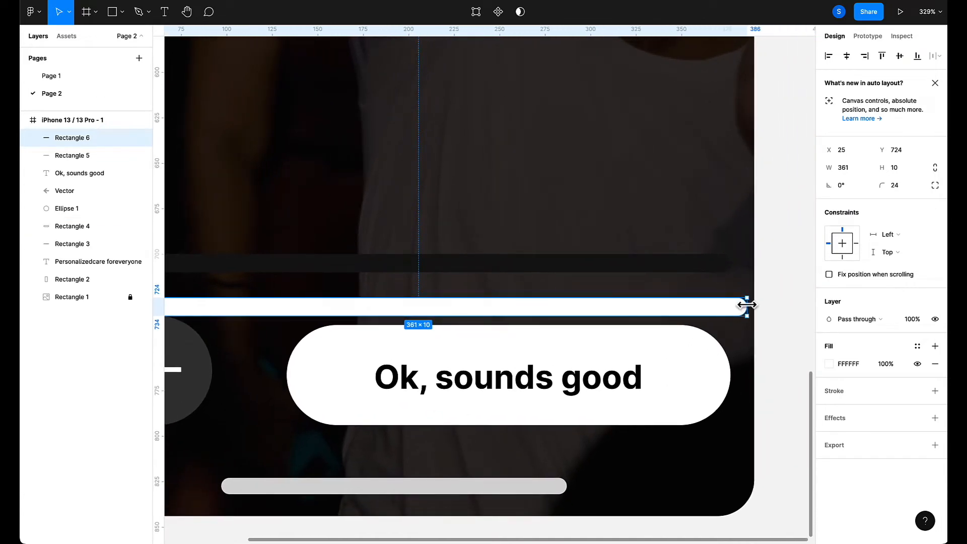
drag(747, 305, 384, 308)
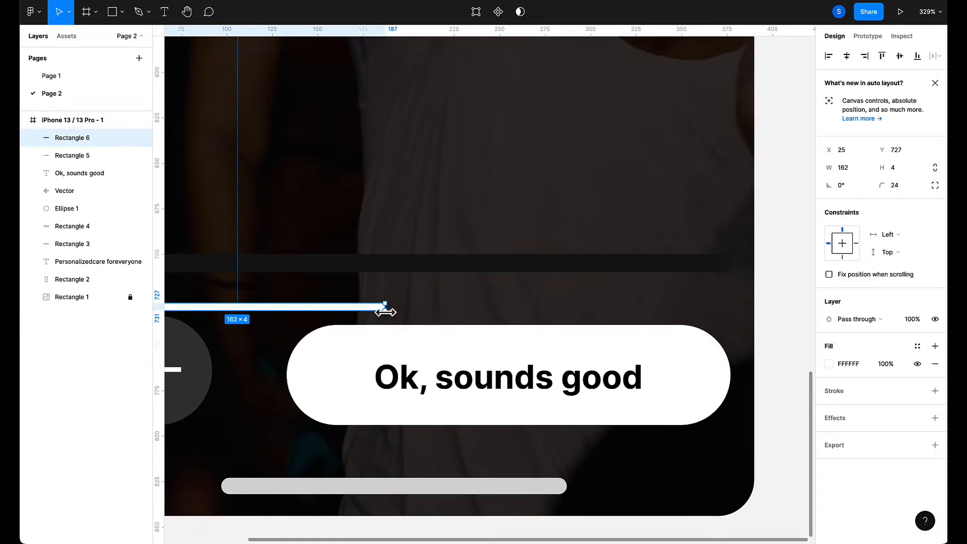
key(ctrl+z)
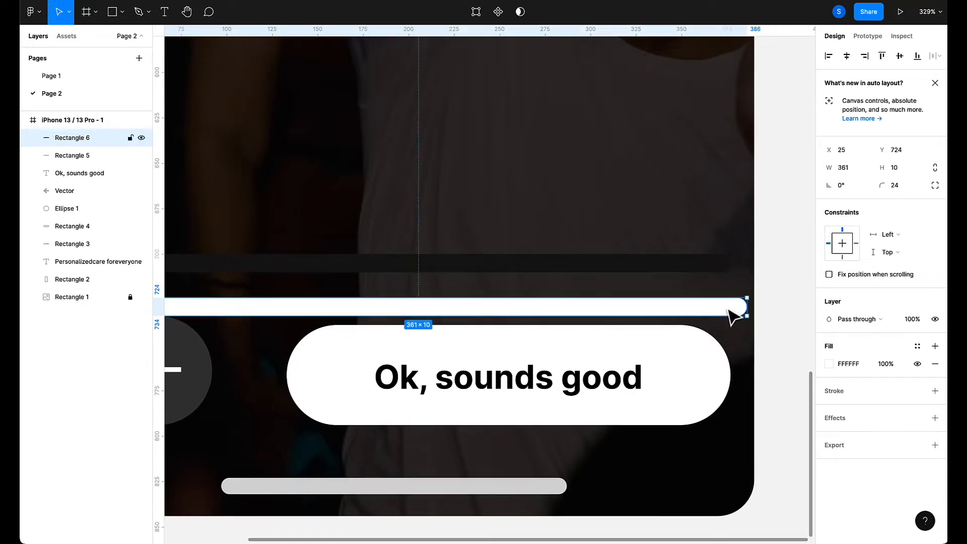
drag(744, 308, 317, 310)
scroll(317, 311, down, 5)
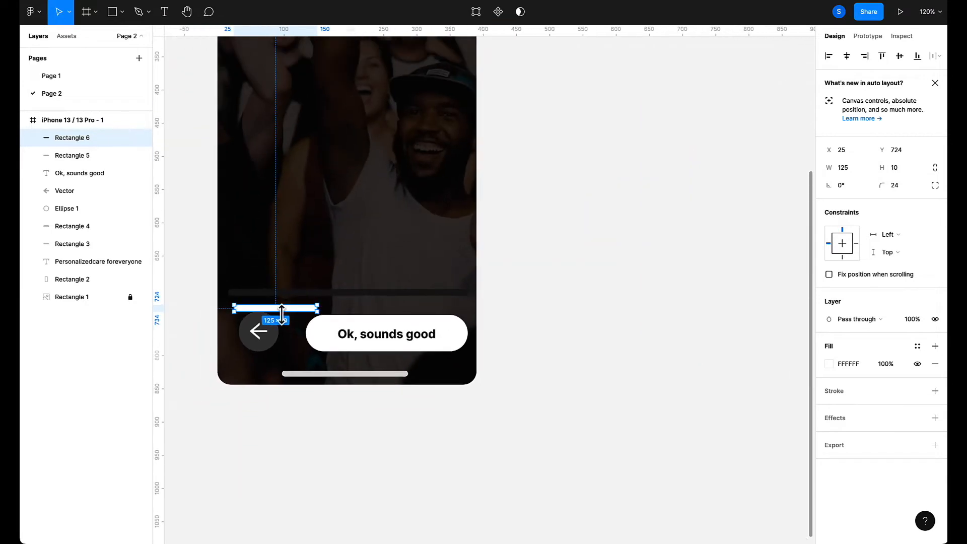
Place the short white bar on the dark bar's left end at X 16, Y 700, and deselect it.
drag(284, 312, 277, 298)
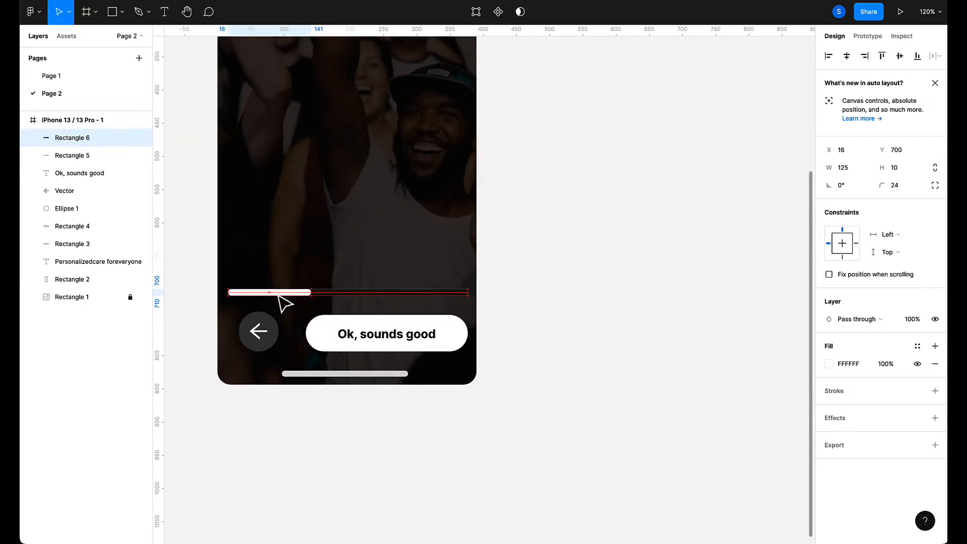
drag(279, 297, 276, 296)
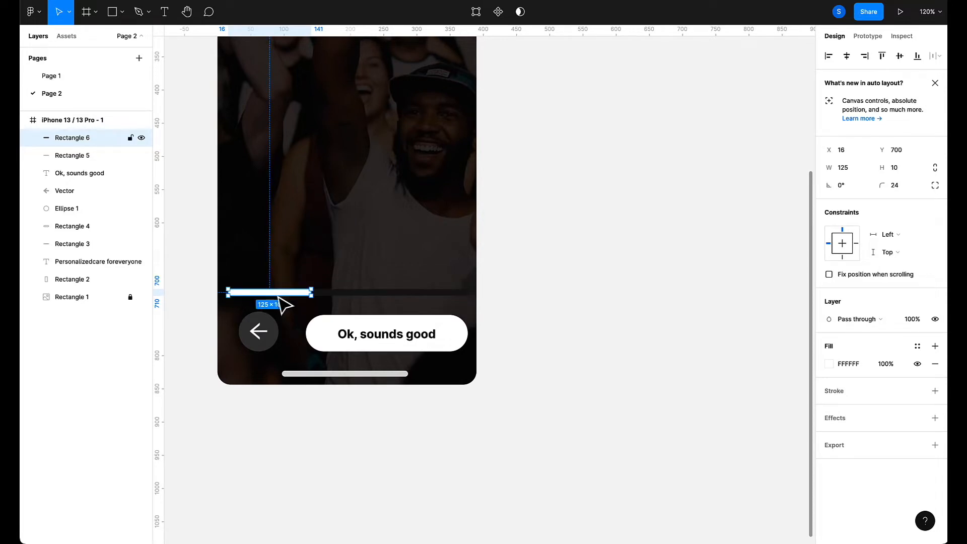
click(586, 305)
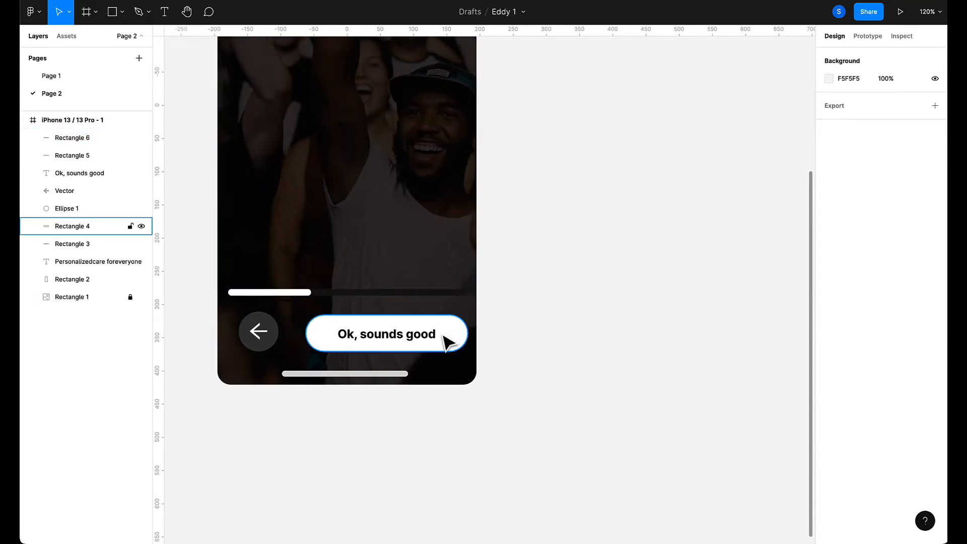
Check the two-tone progress bar in the prototype preview and return to the design.
scroll(446, 343, up, 1)
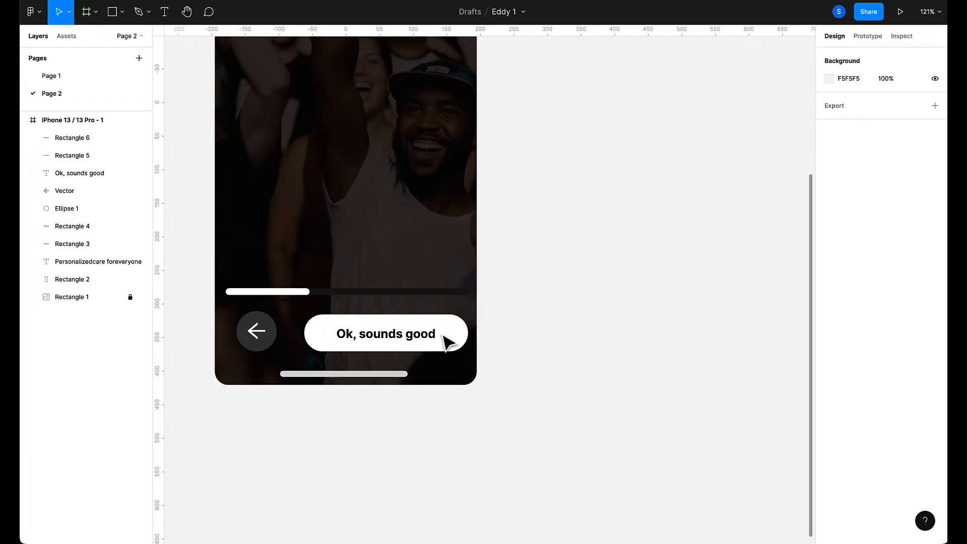
click(187, 2)
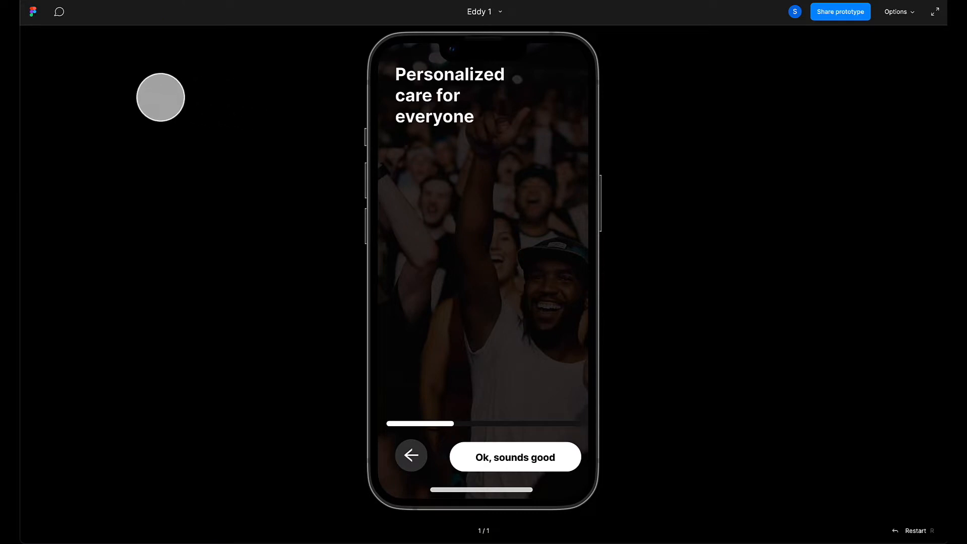
click(120, 2)
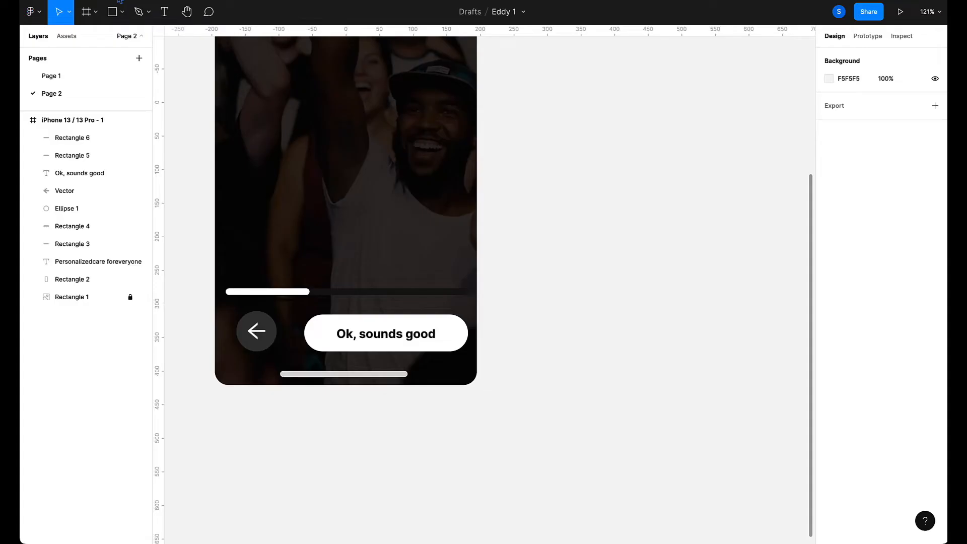
key(ctrl+Tab)
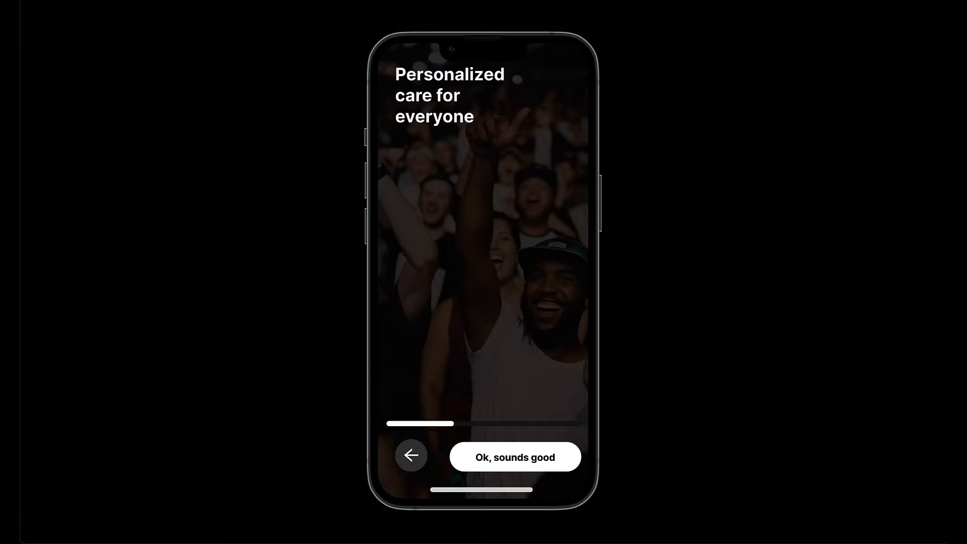
key(ctrl+Tab)
Set both progress bar rectangles to a height of 8 and move them down to Y 703, checking the result in the preview.
scroll(340, 266, up, 5)
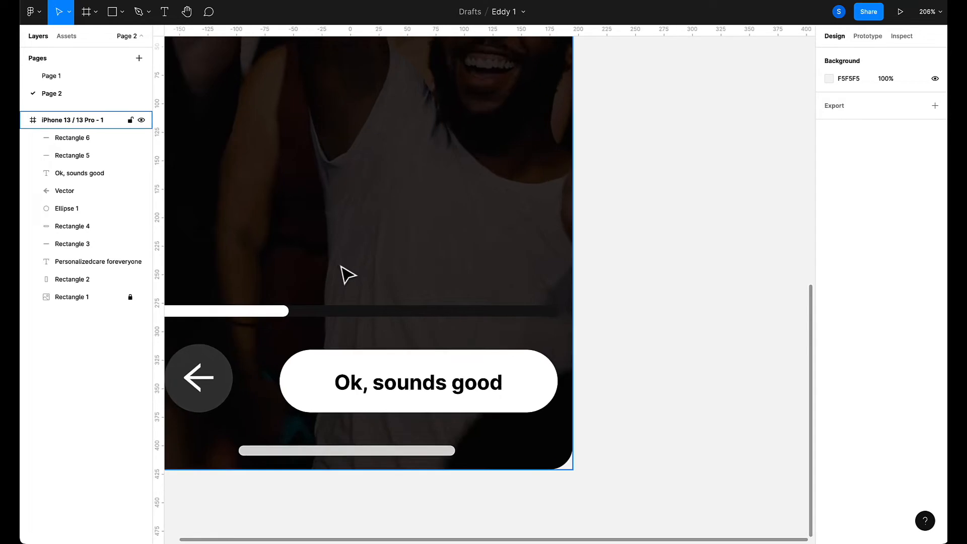
click(280, 312)
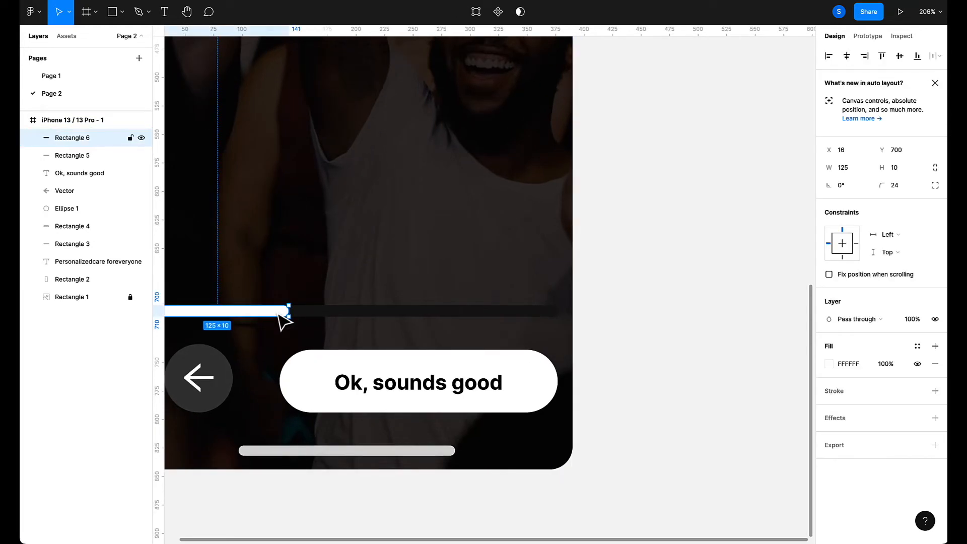
shift+click(356, 311)
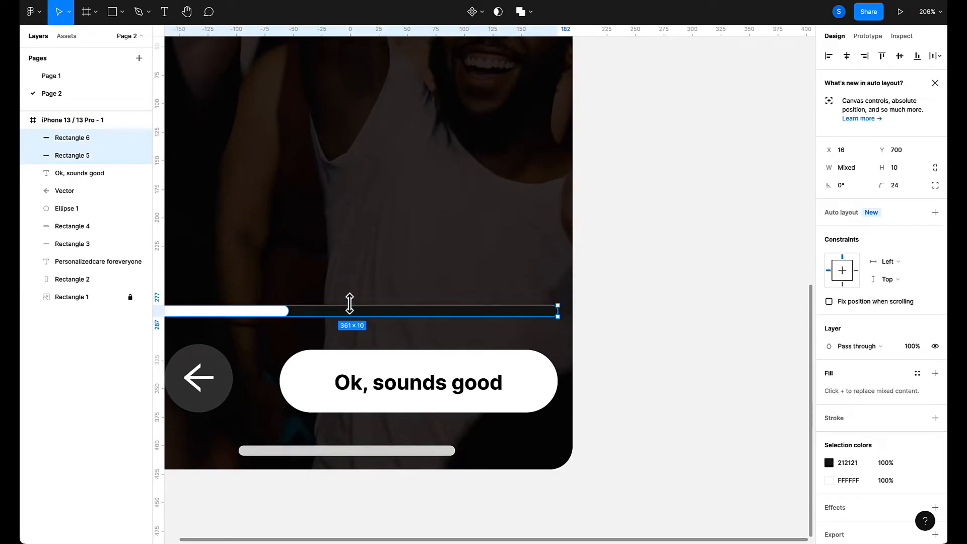
click(896, 172)
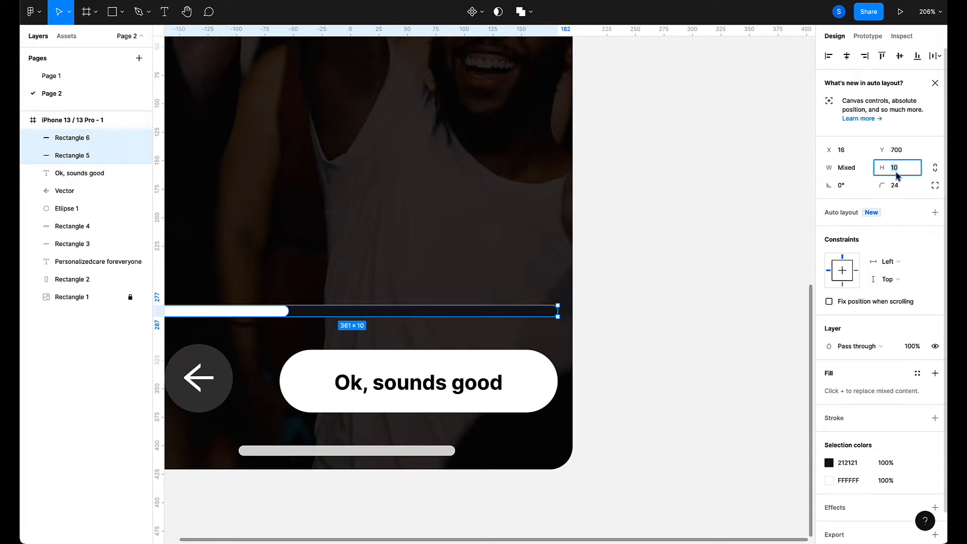
text(8)
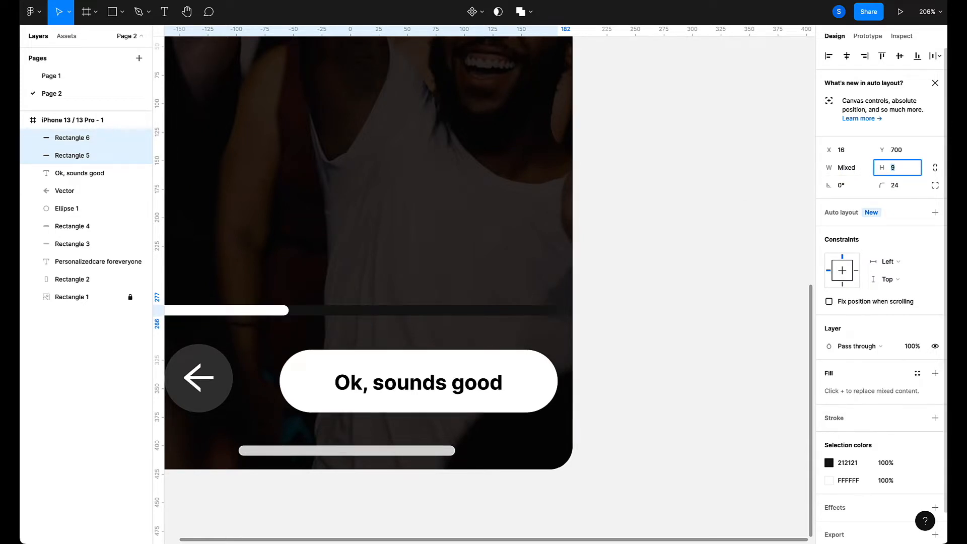
key(Return)
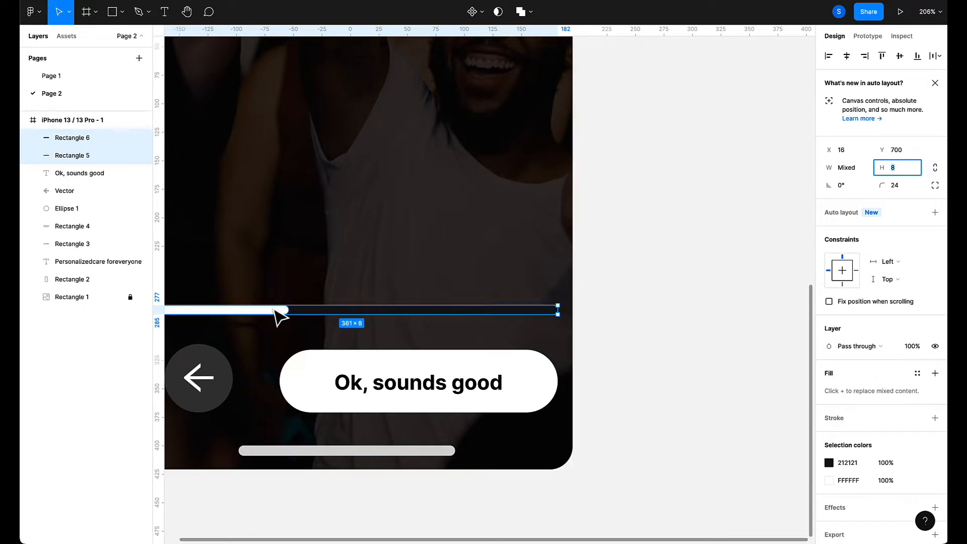
drag(278, 315, 277, 315)
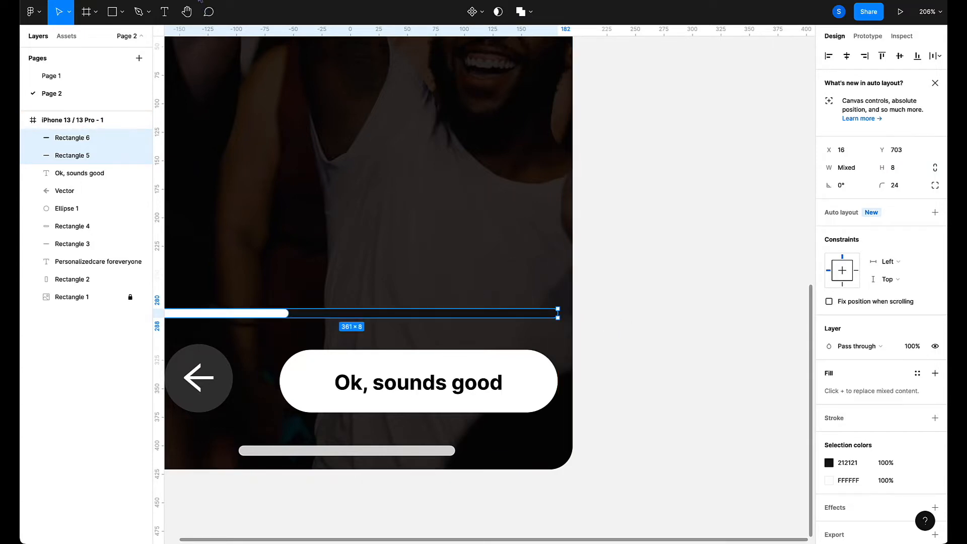
click(200, 1)
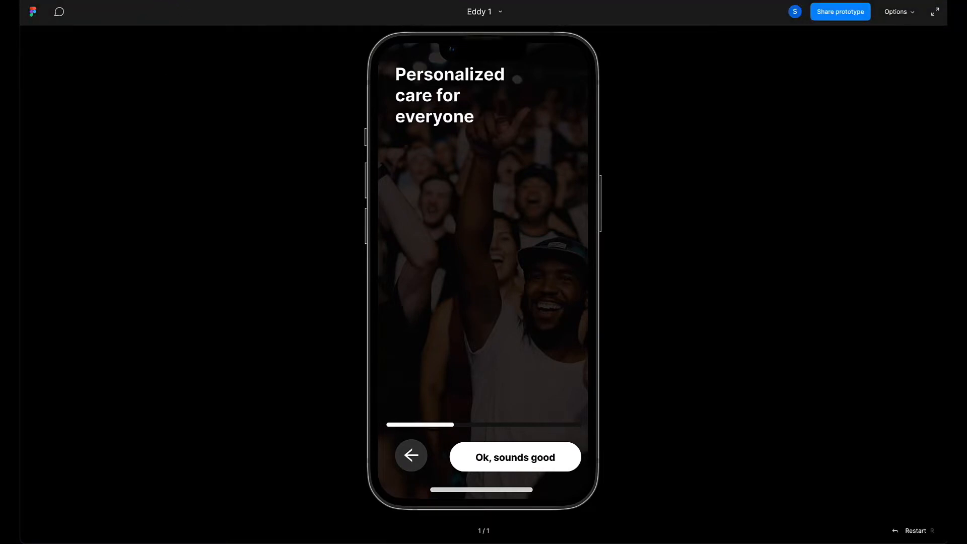
click(121, 1)
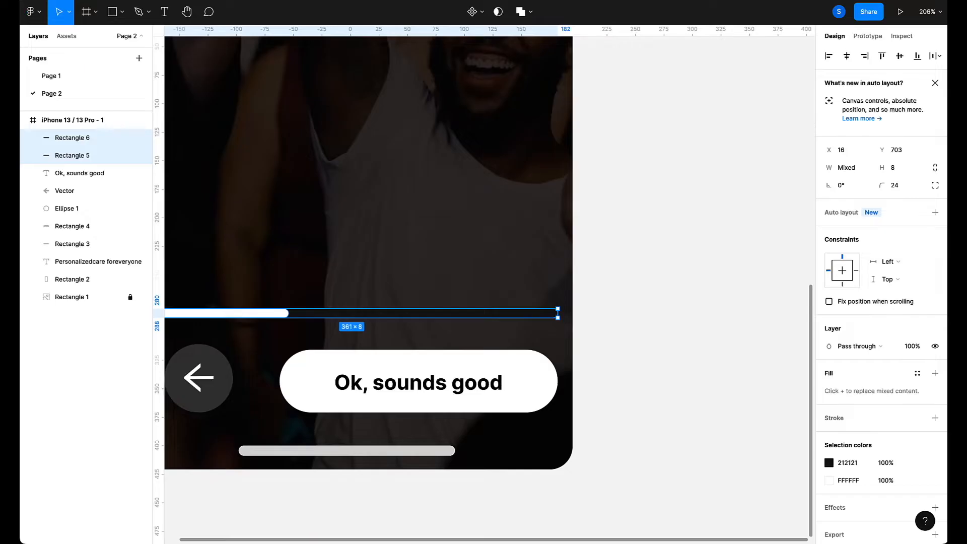
Add a white bold 18-size text label reading "2 of 5" over the progress bar's right end.
click(470, 255)
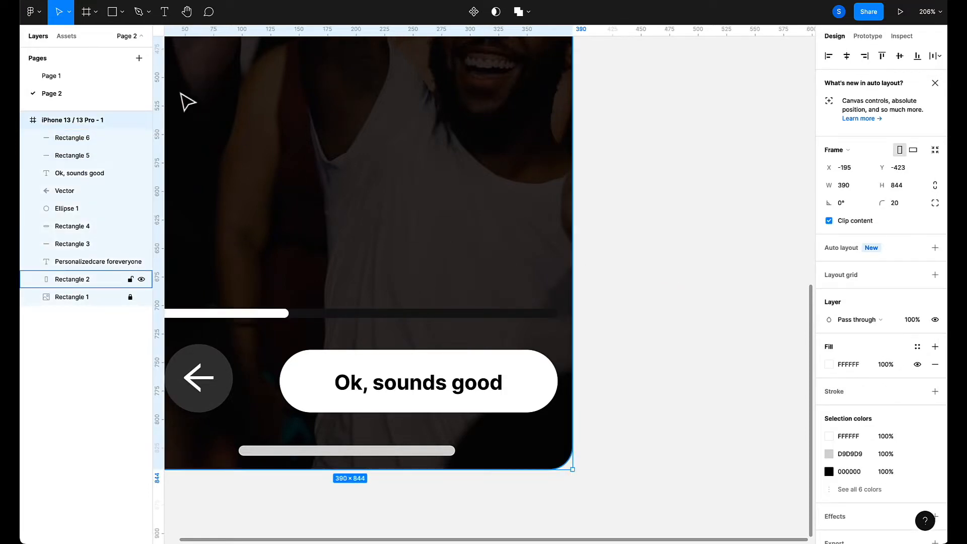
click(164, 17)
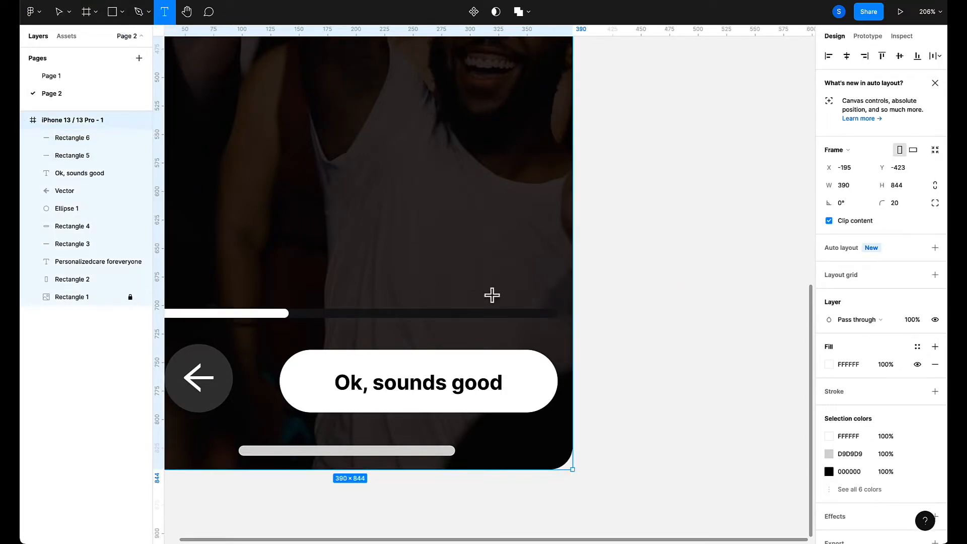
click(508, 293)
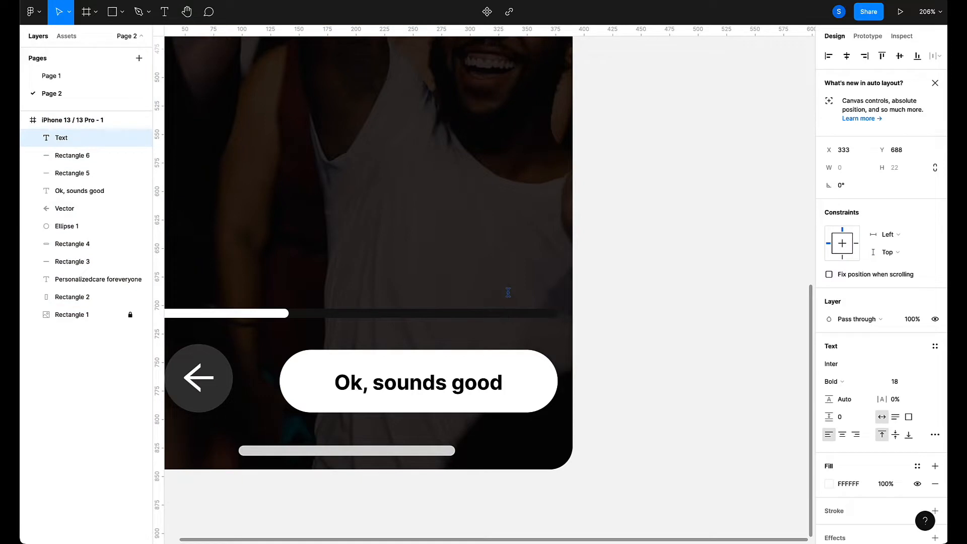
text(2 of)
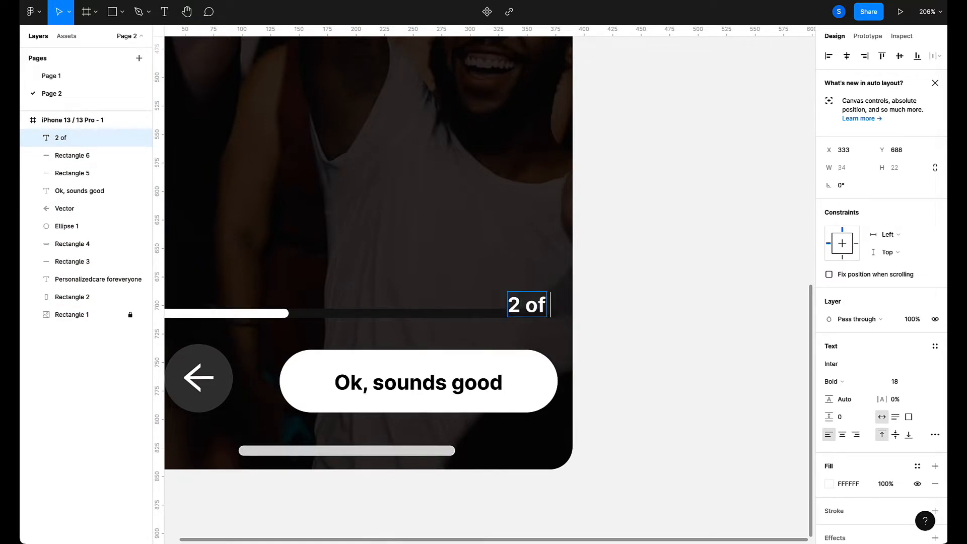
text( 5)
key(Escape)
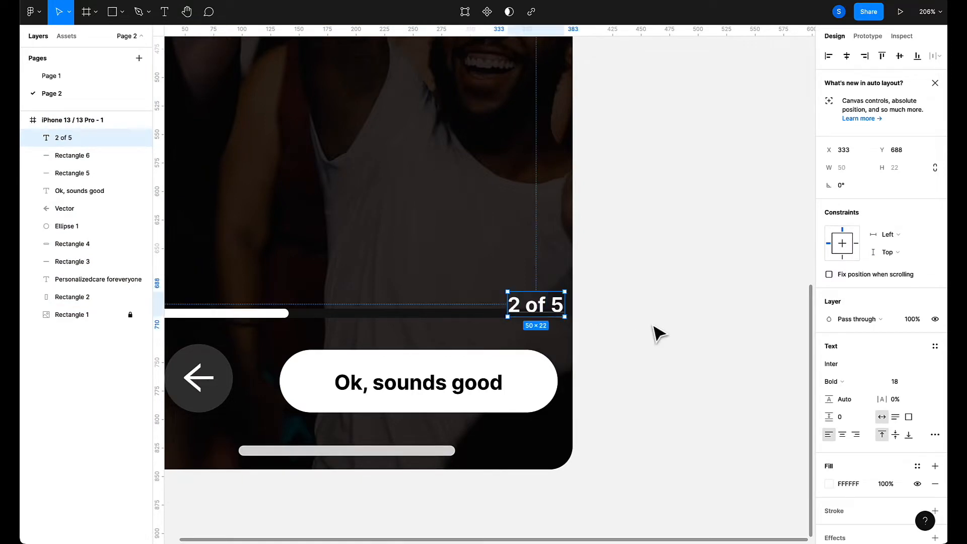
Move the "2 of 5" label just above the progress bar at Y 675 and set its font size to 15.
drag(548, 308, 532, 294)
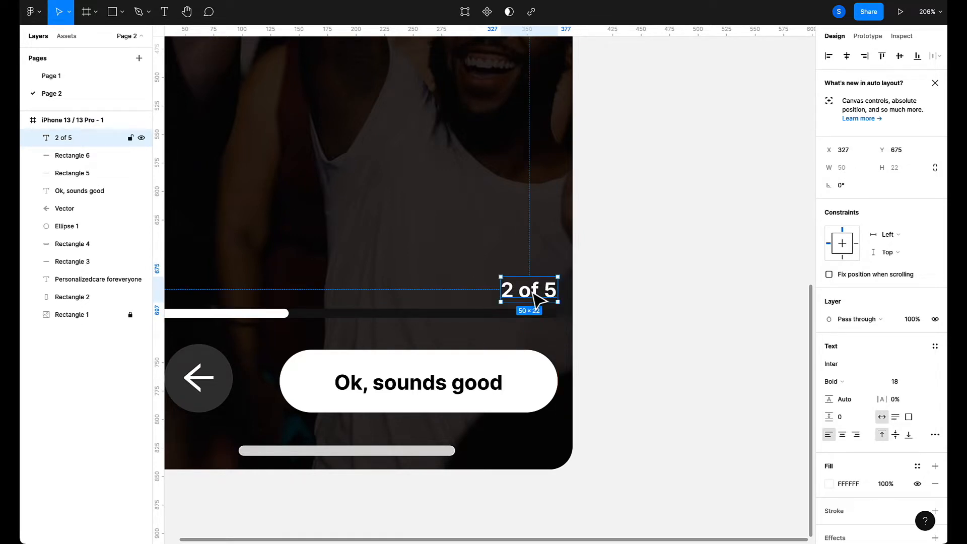
click(896, 382)
text(15)
key(Return)
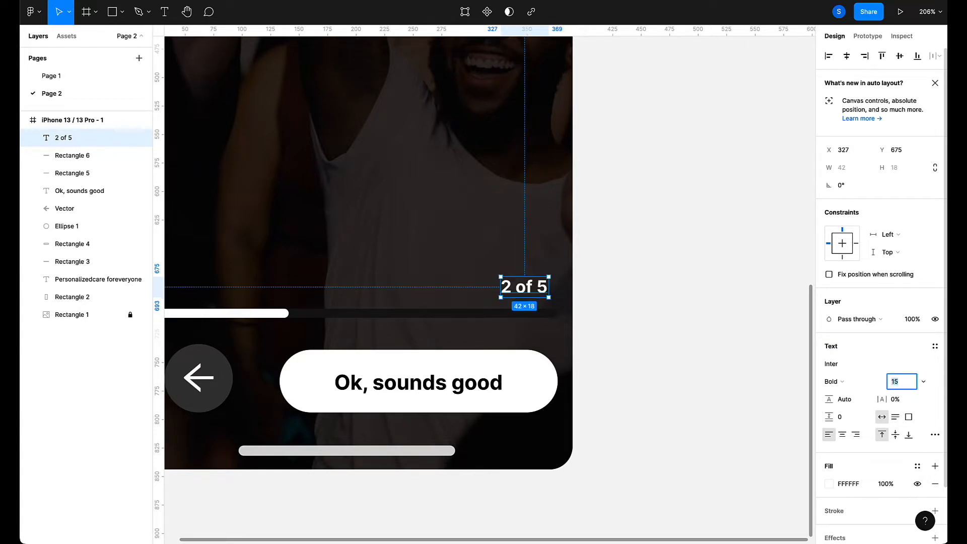
text(13)
key(Return)
key(Up)
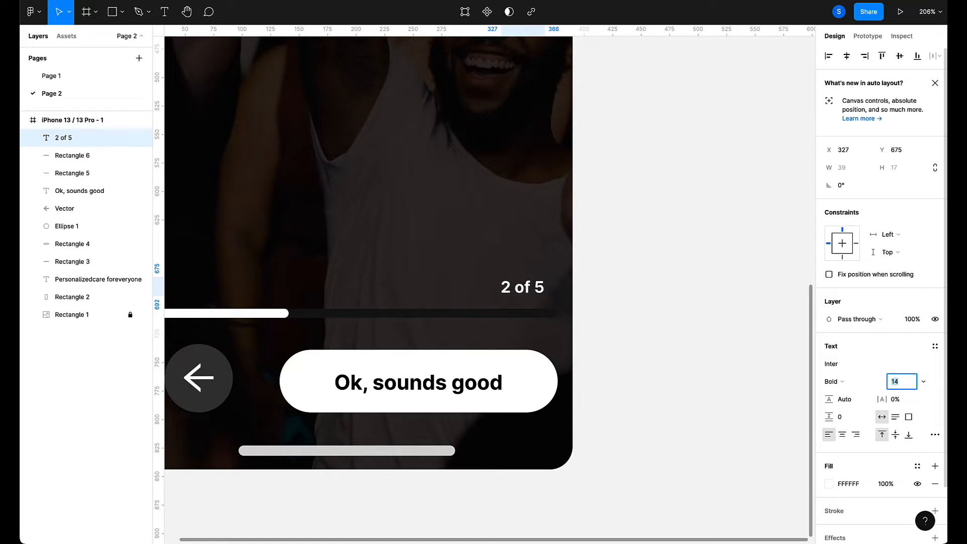
key(Up)
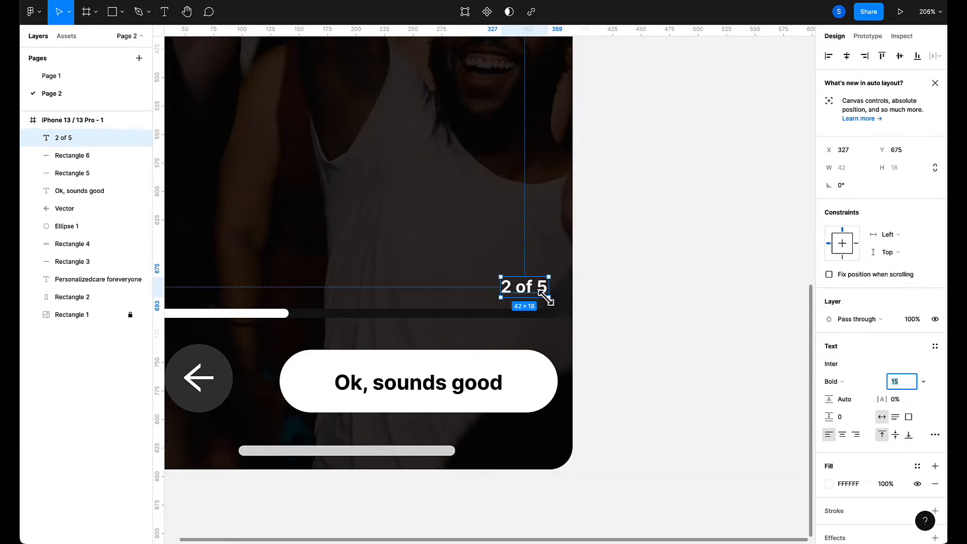
Shift the "2 of 5" label right to X 335, in line with the bar's end, and deselect it.
drag(537, 293, 545, 292)
scroll(543, 295, down, 5)
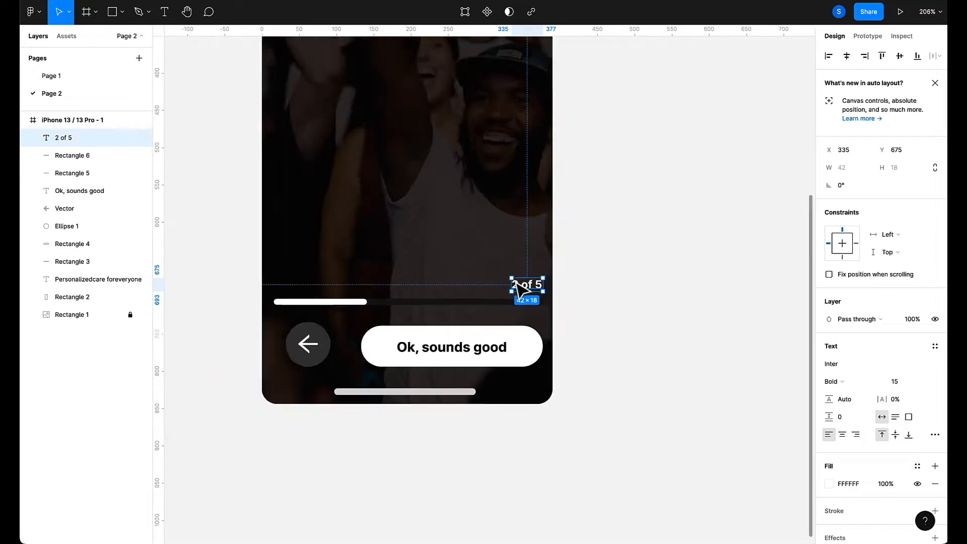
click(609, 313)
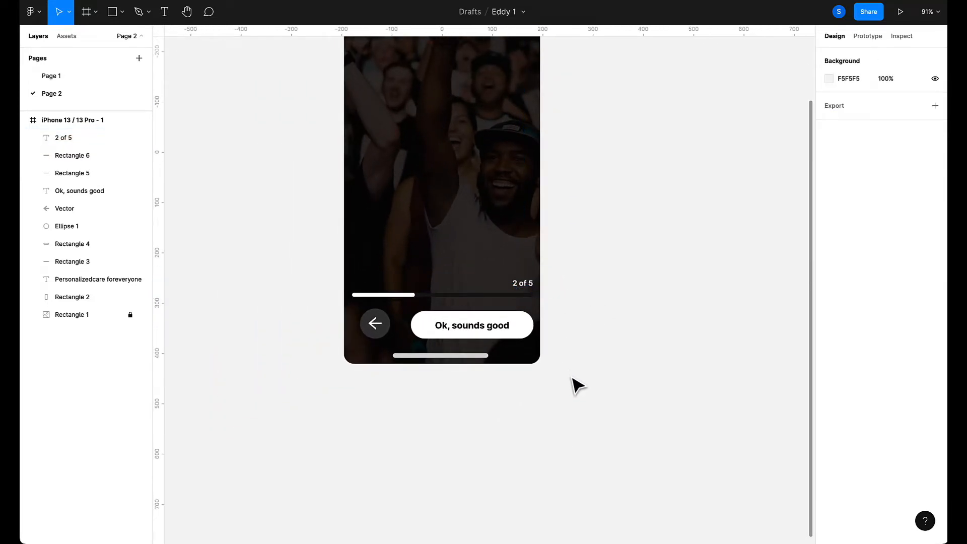
scroll(576, 385, up, 5)
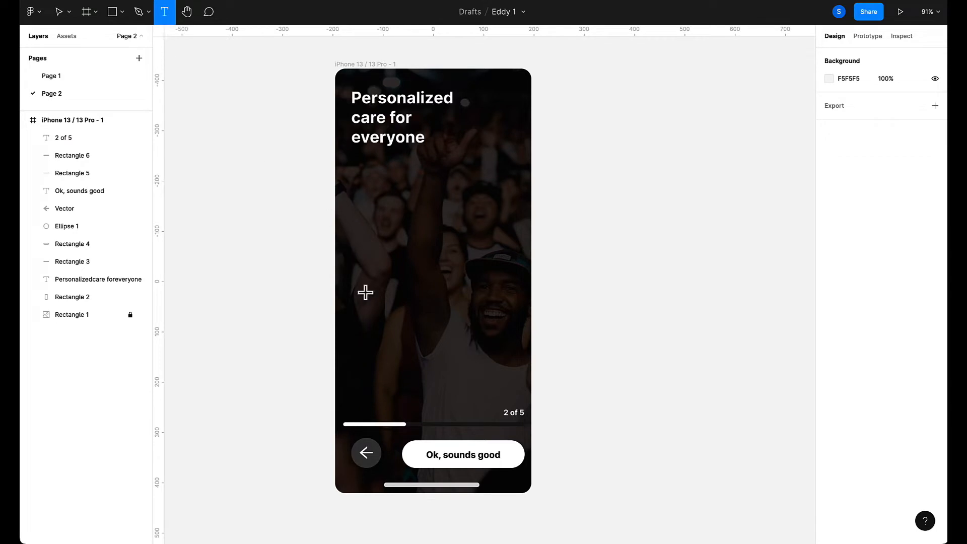
click(352, 338)
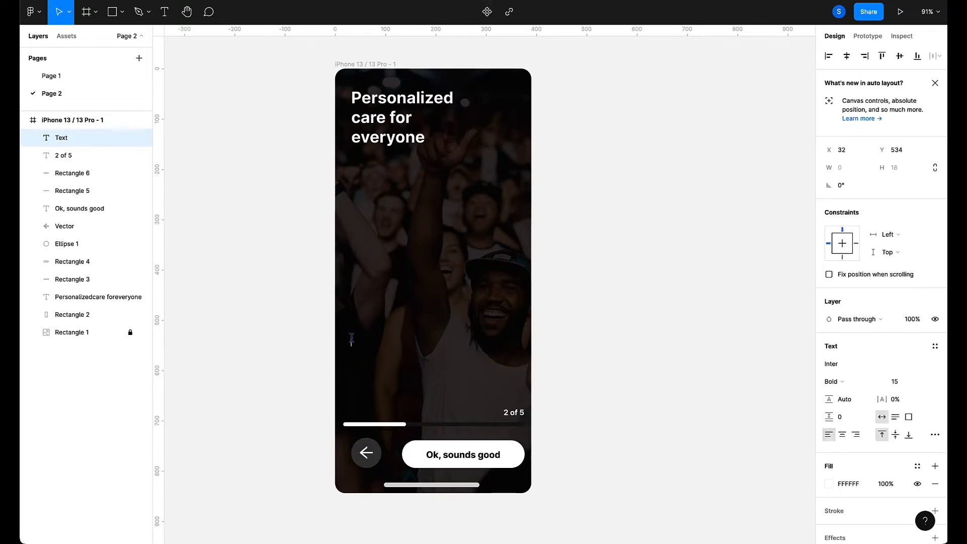
text(lorem)
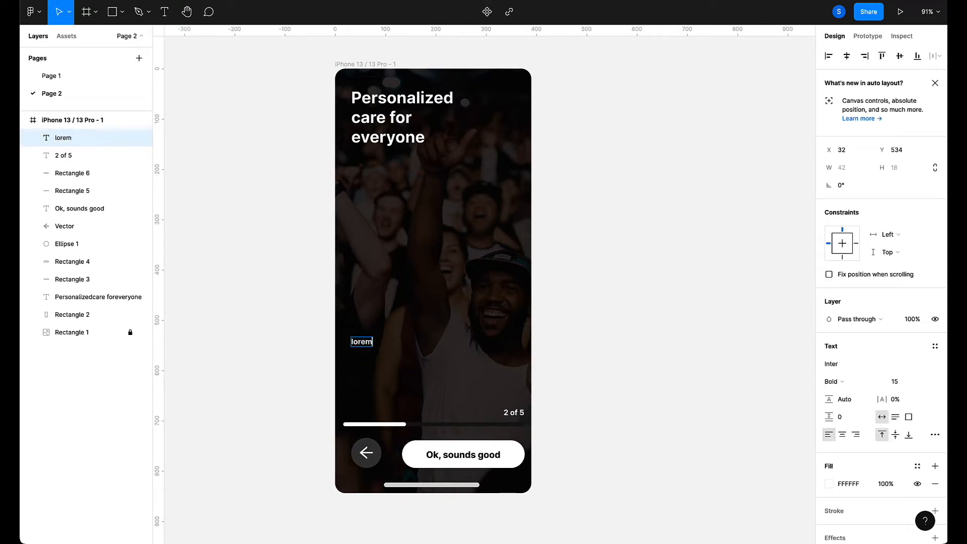
key(BackSpace)
key(BackSpace)
key(BackSpace)
key(BackSpace)
key(BackSpace)
key(Escape)
Open the Lorem ipsum plugin and place its window beside the phone frame.
right_click(249, 325)
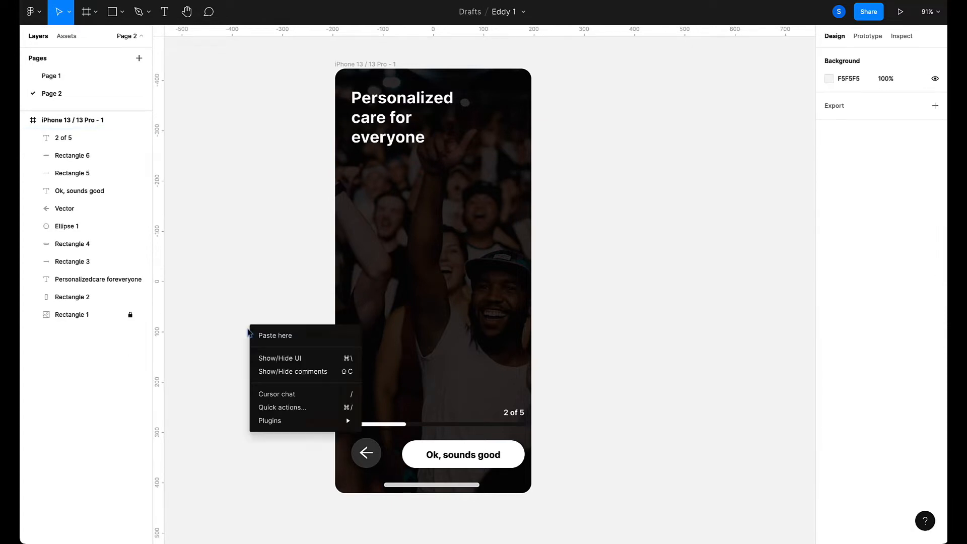
mouse_move(308, 423)
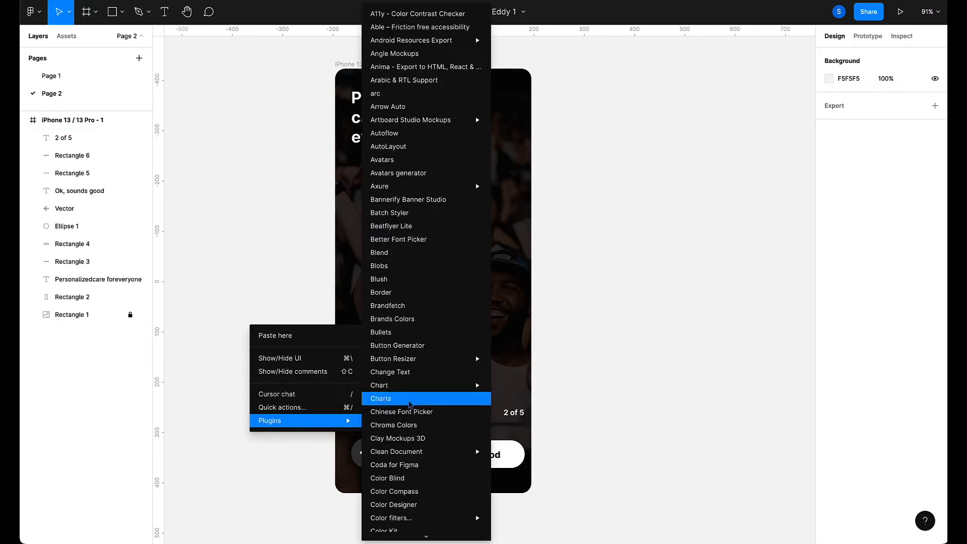
scroll(410, 403, down, 10)
scroll(410, 403, down, 5)
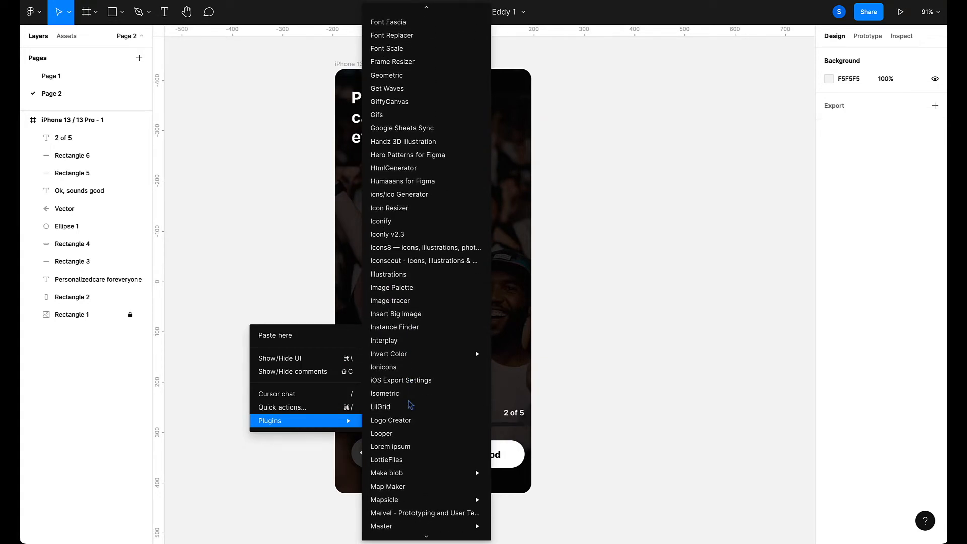
click(392, 381)
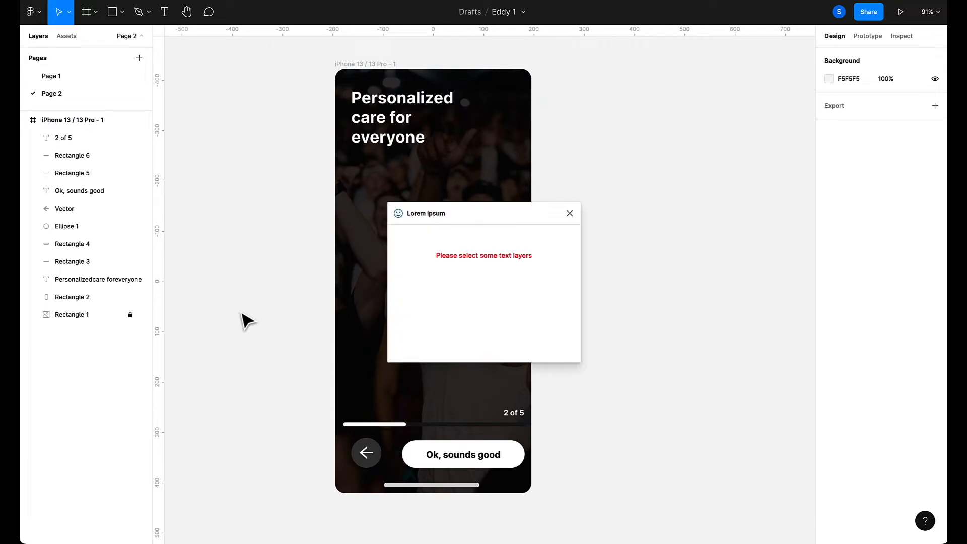
drag(455, 209, 221, 219)
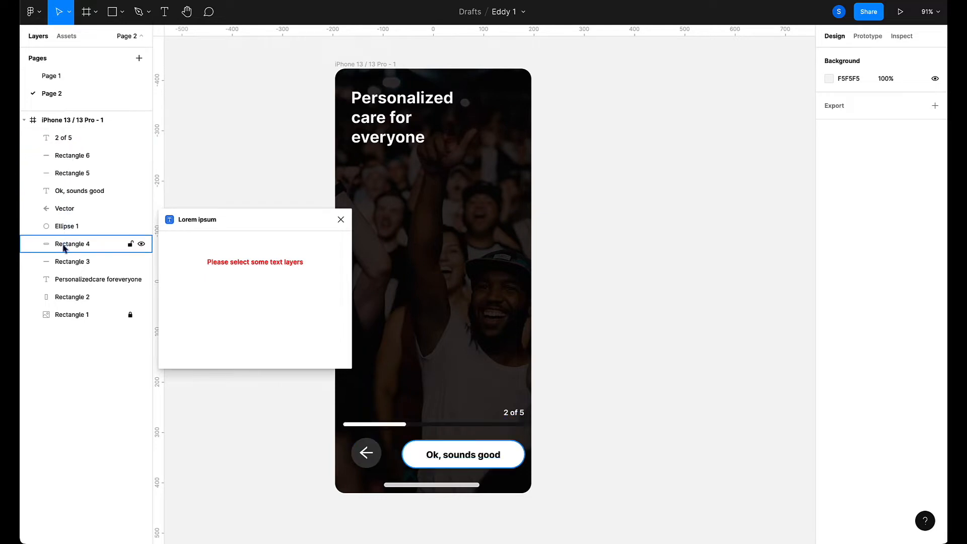
Create a text layer at about X 227, Y 515 and fill it with 5 generated Lorem ipsum sentences.
click(164, 12)
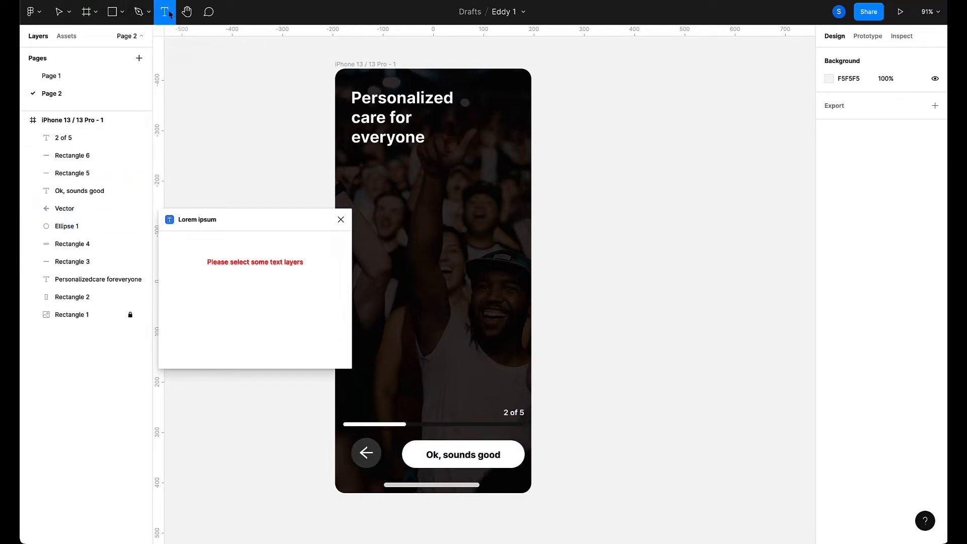
click(449, 329)
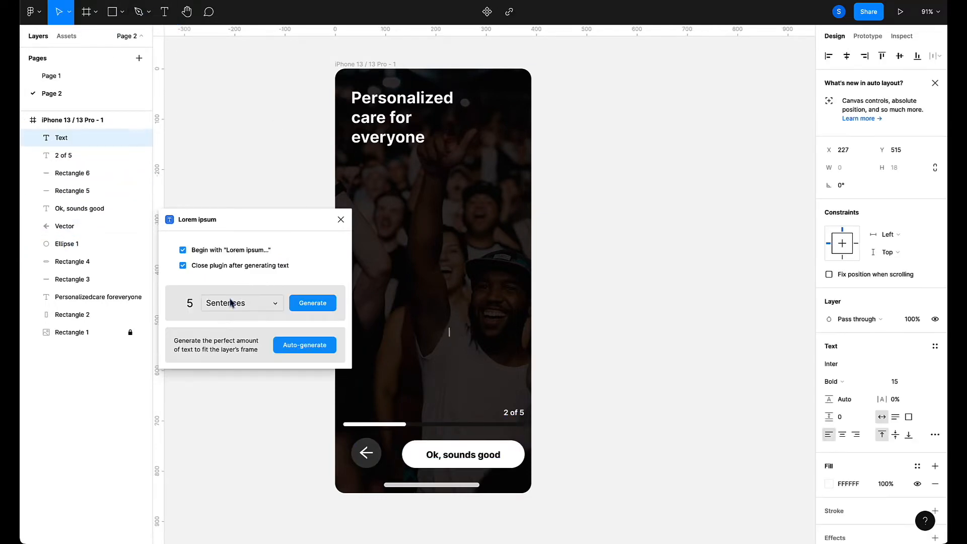
click(252, 308)
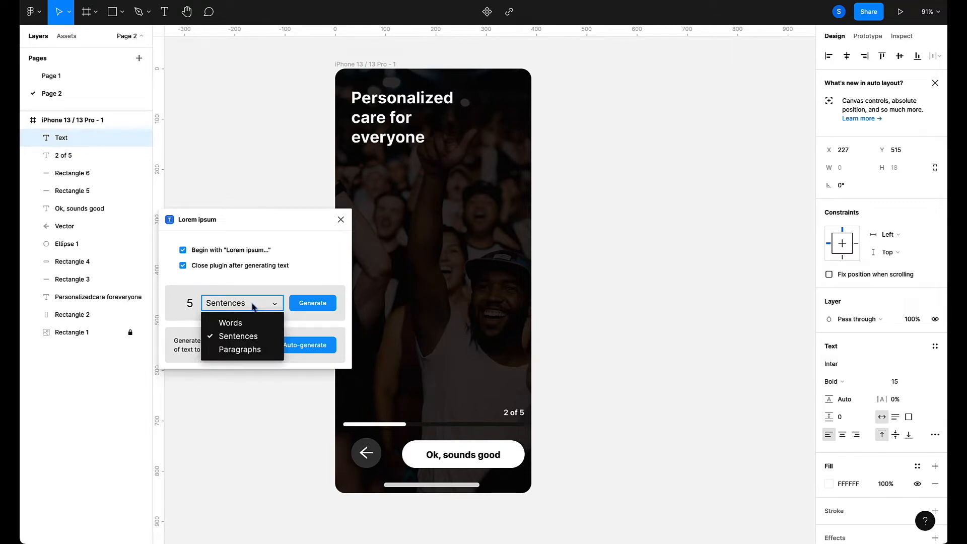
click(230, 337)
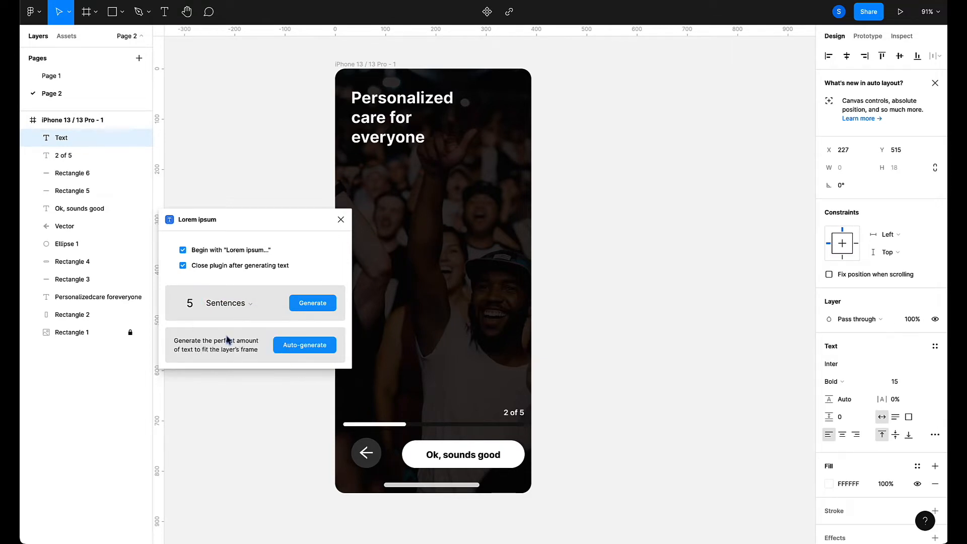
click(315, 308)
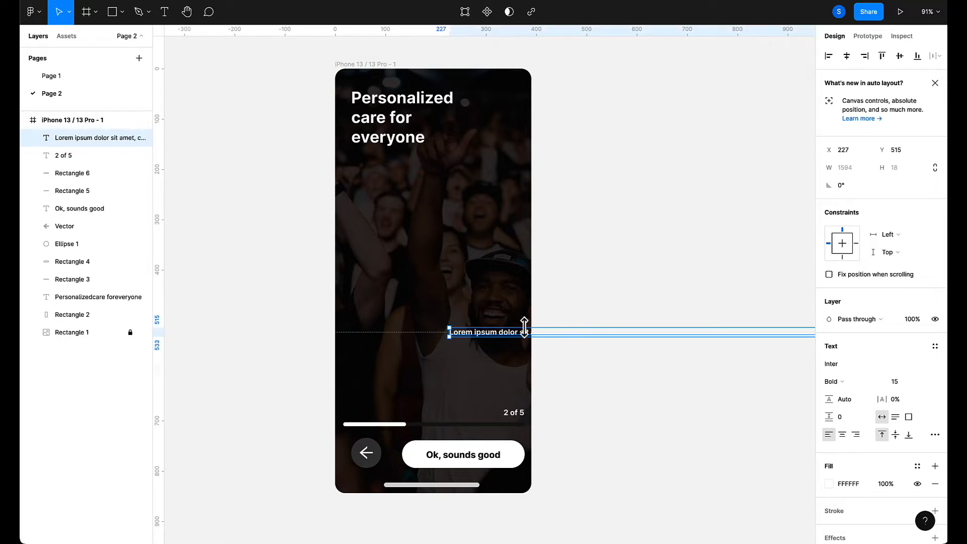
Resize the Lorem ipsum text box to about 327 × 152 and place it inside the phone frame at X 32, Y 438.
drag(521, 327, 402, 260)
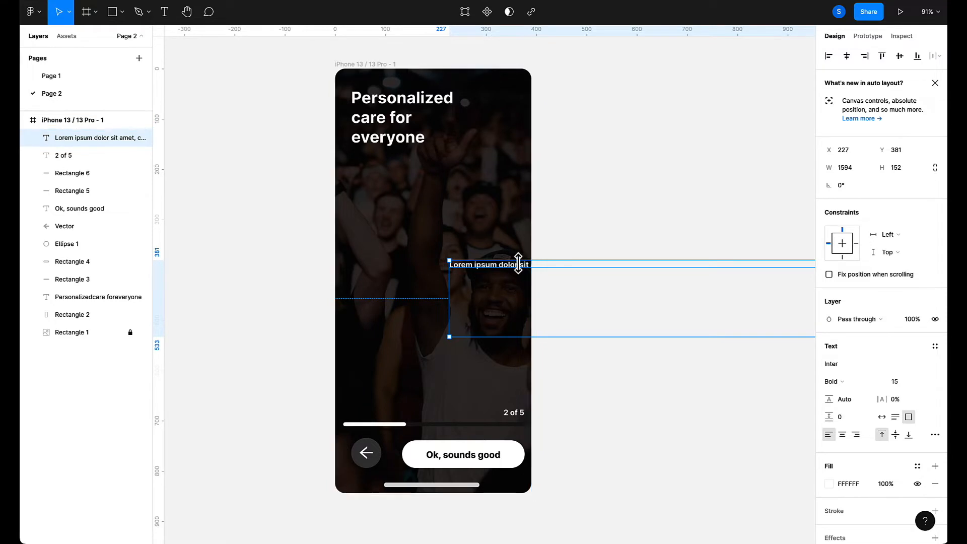
drag(523, 276, 414, 287)
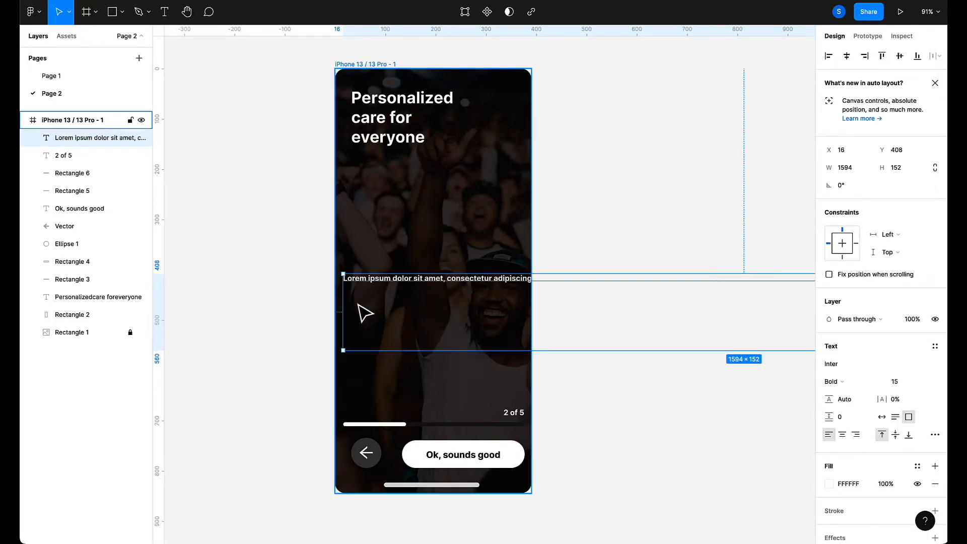
drag(342, 310, 697, 317)
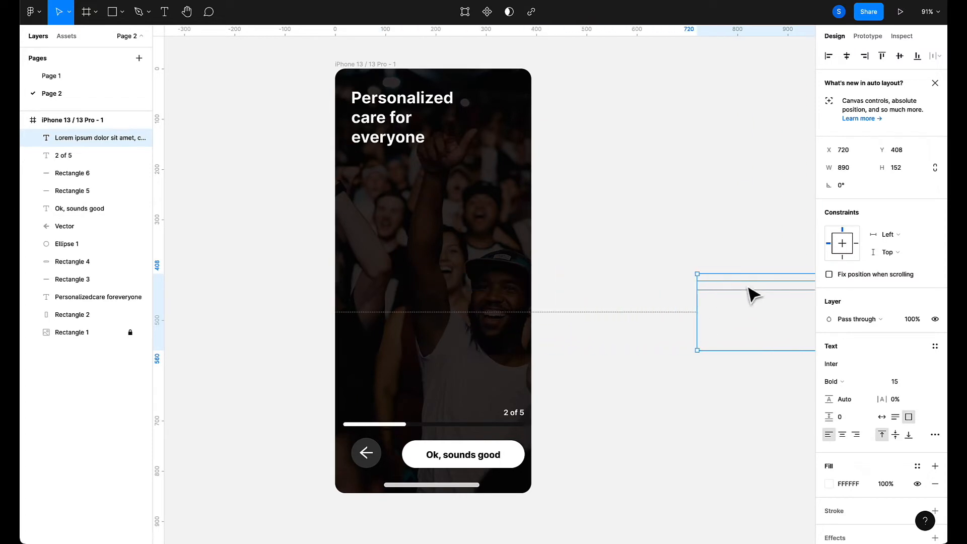
drag(758, 290, 414, 306)
drag(798, 343, 516, 338)
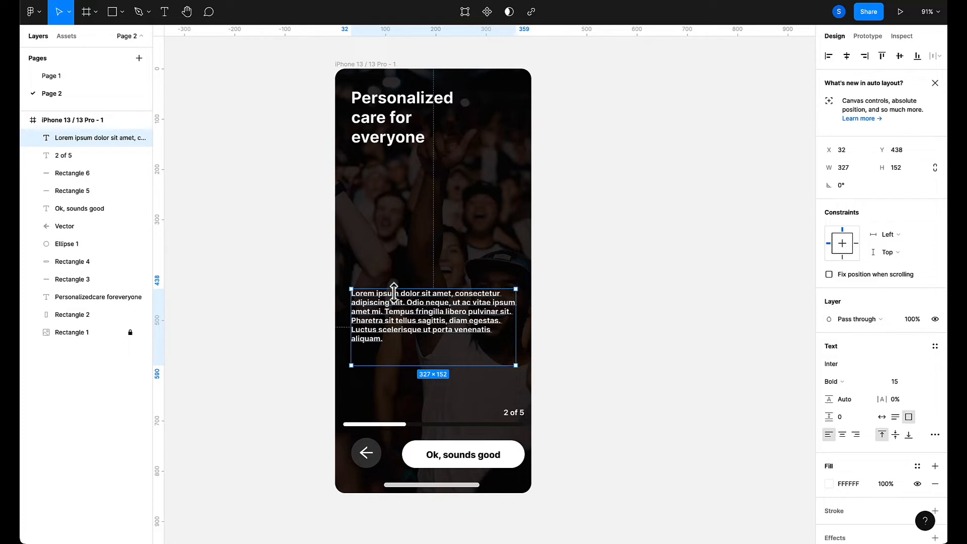
Move the Lorem ipsum paragraph to X 15, Y 483 and set its layer opacity to 81%.
drag(385, 303, 375, 330)
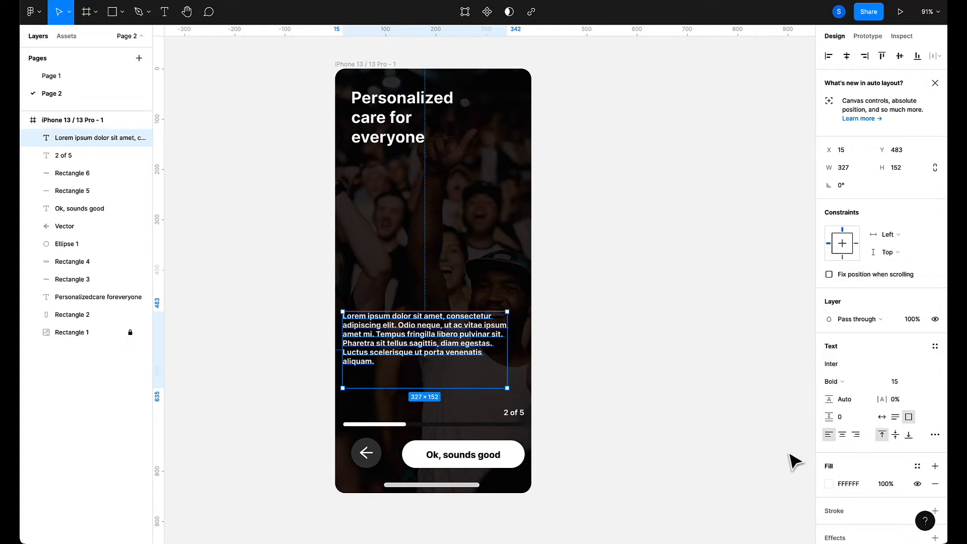
click(915, 324)
key(Down)
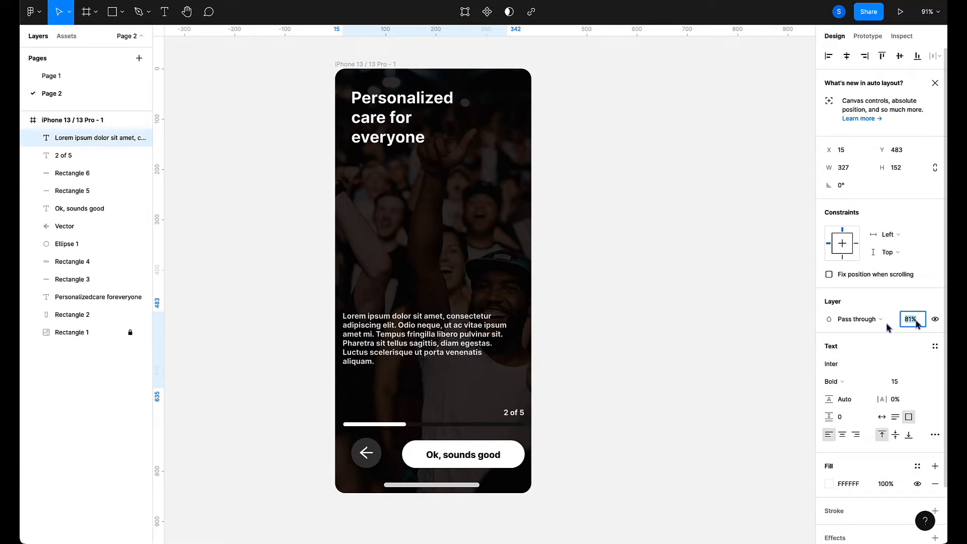
Keep the paragraph left-aligned, switch it to auto height and narrow it to about 272 wide.
click(841, 434)
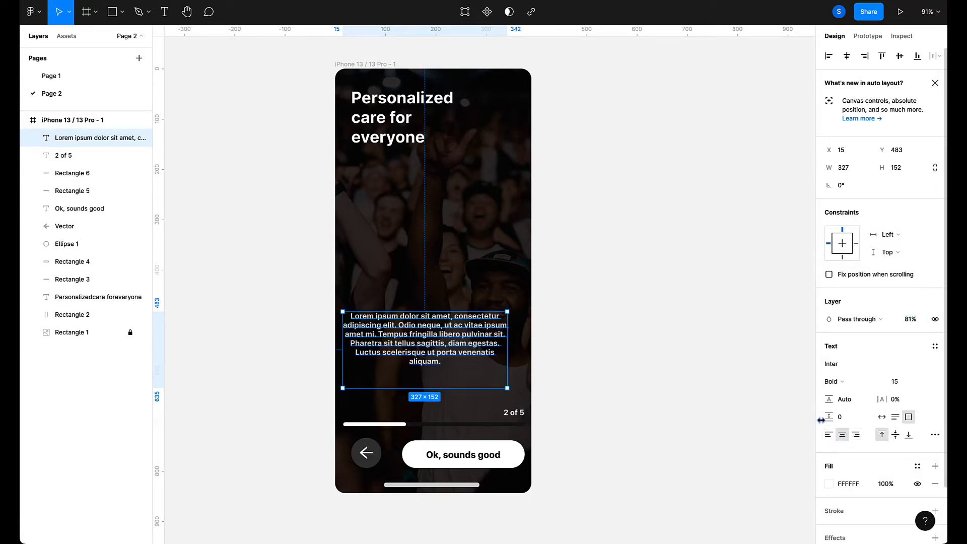
click(829, 435)
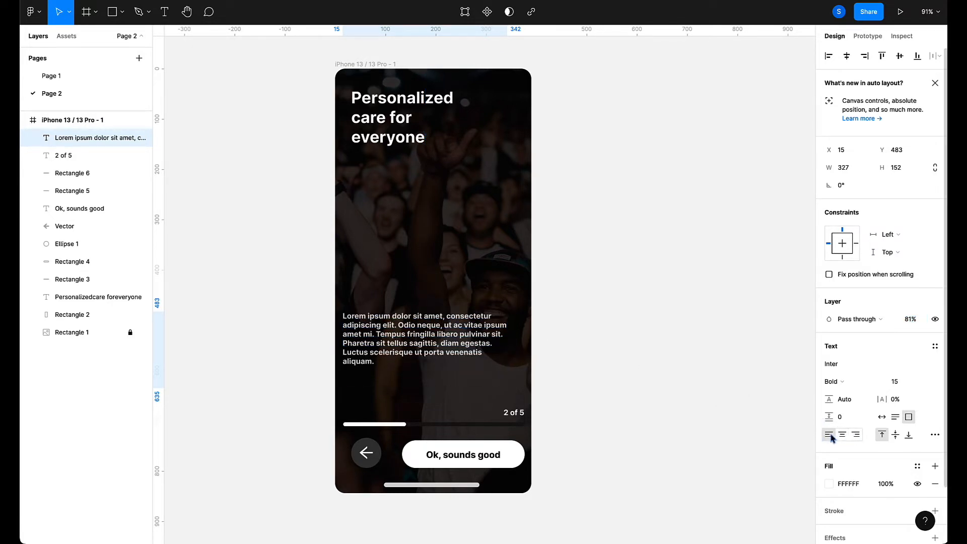
click(897, 420)
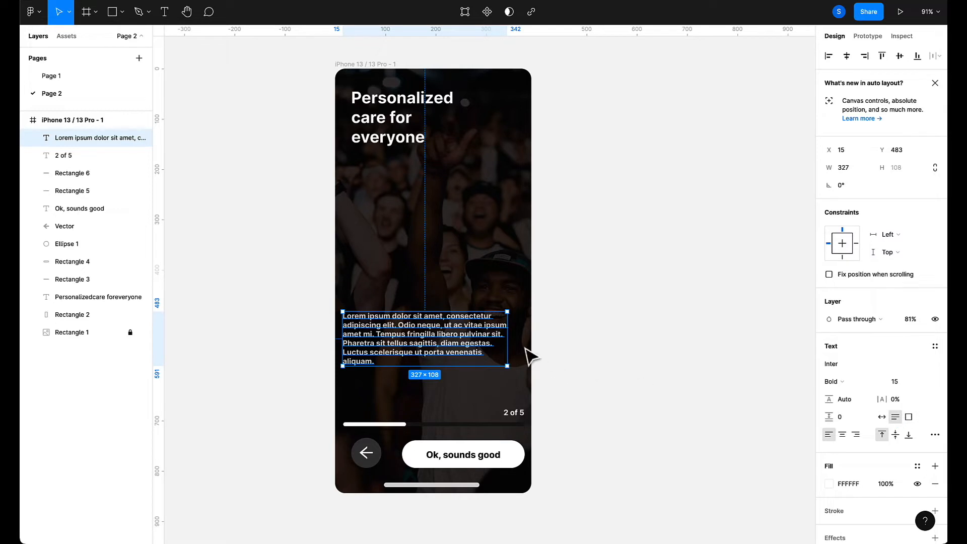
drag(504, 337, 482, 337)
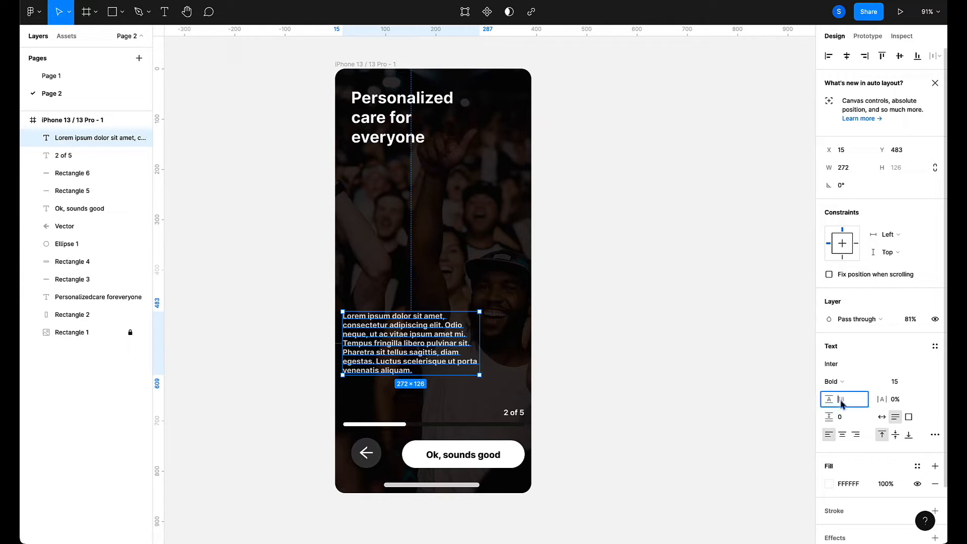
click(796, 407)
click(439, 361)
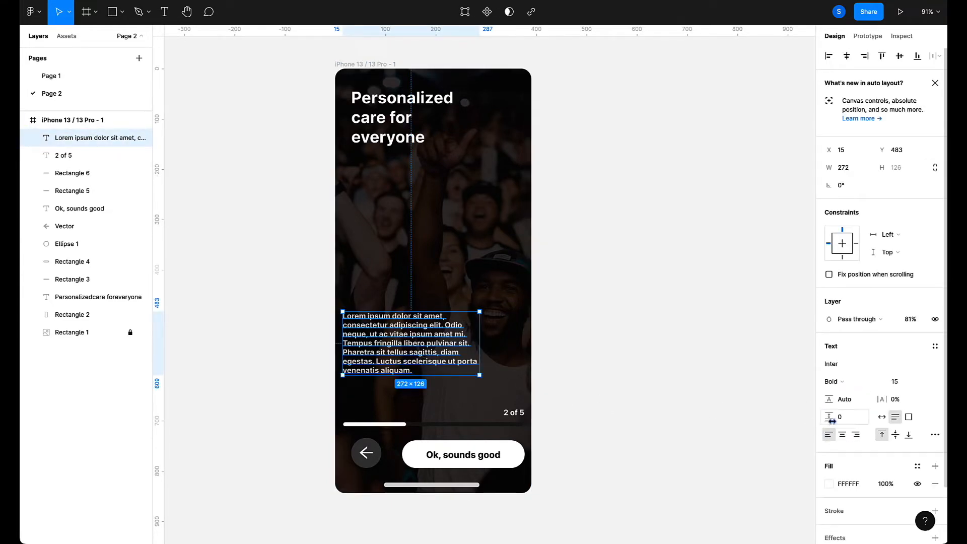
Align the Lorem ipsum paragraph vertically to the middle and narrow its text box to 220 wide.
click(896, 436)
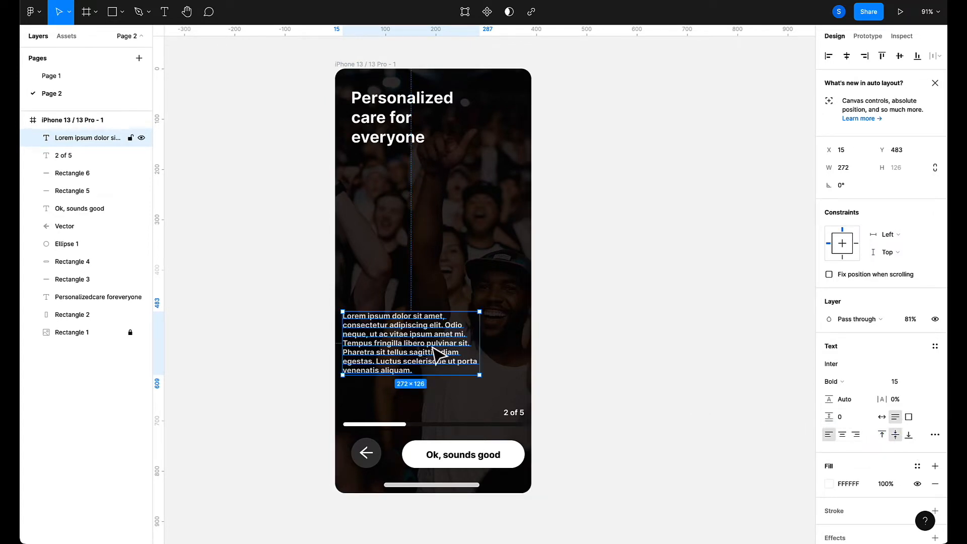
drag(479, 344, 453, 342)
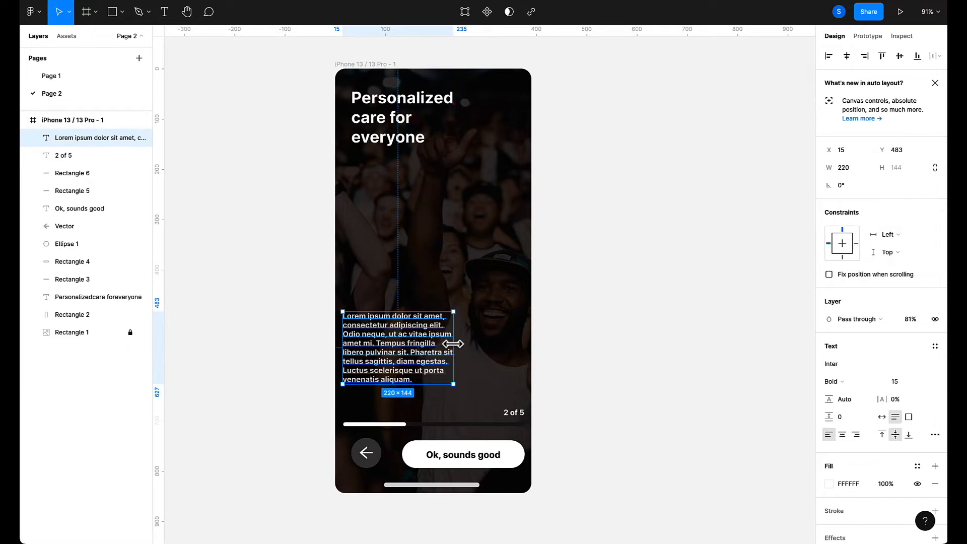
click(421, 388)
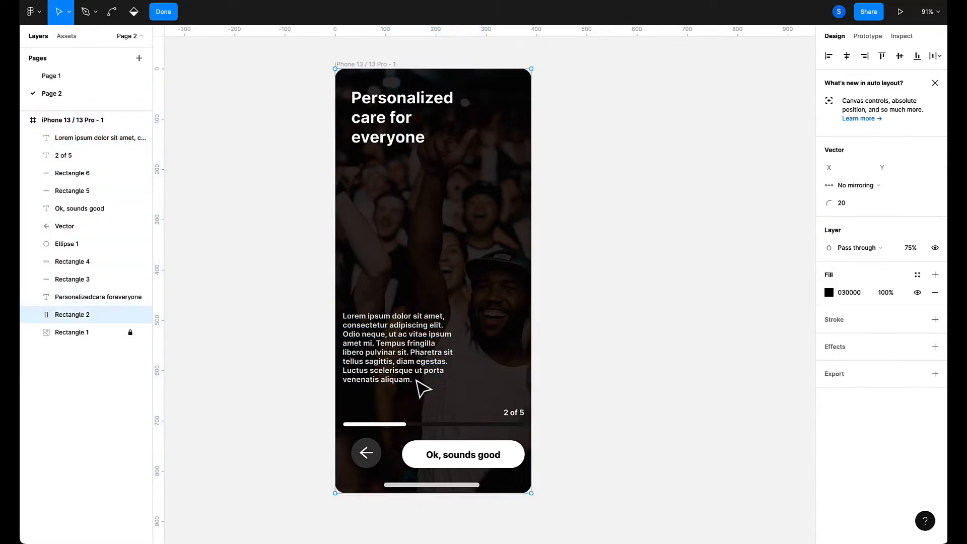
click(658, 349)
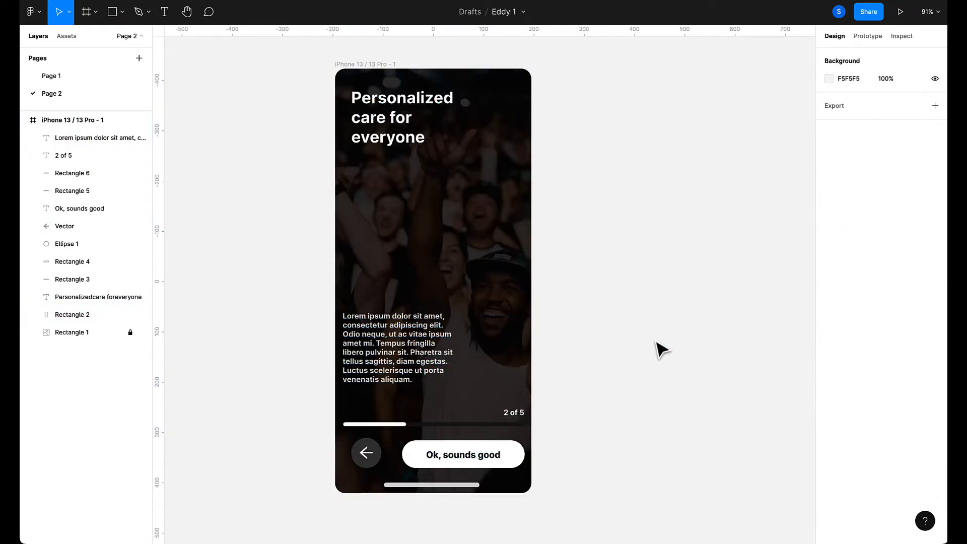
Delete the last sentence, "Luctus scelerisque ut porta venenatis aliquam.", from the Lorem ipsum paragraph.
click(111, 297)
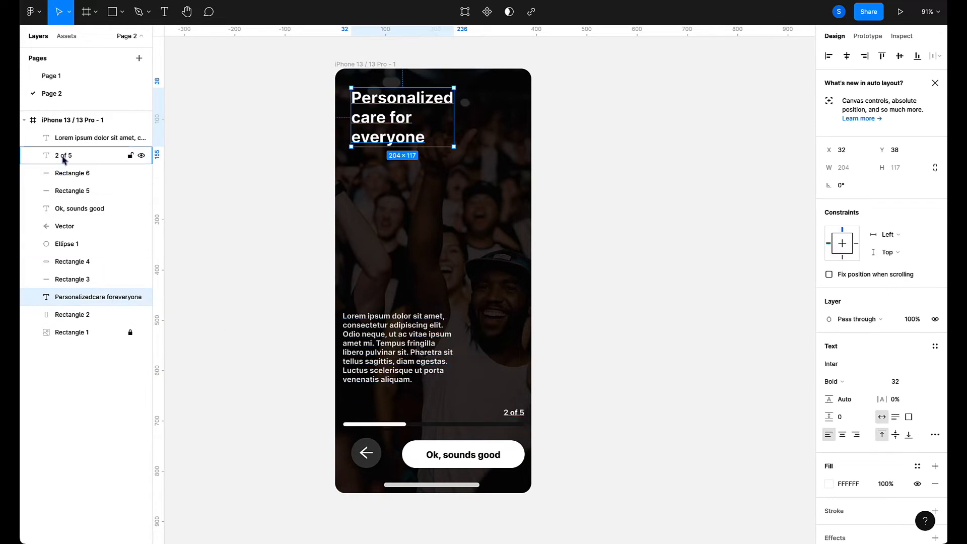
click(77, 136)
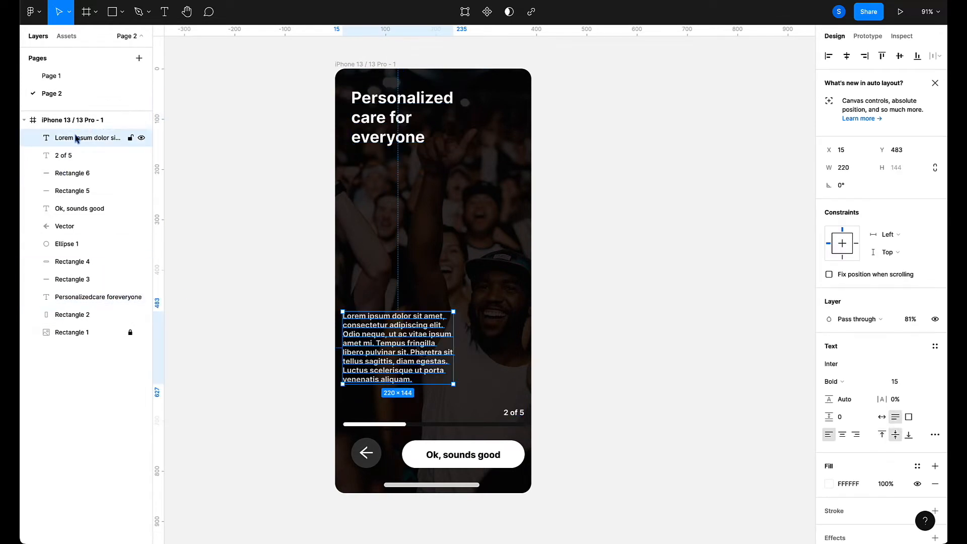
double_click(418, 374)
click(417, 375)
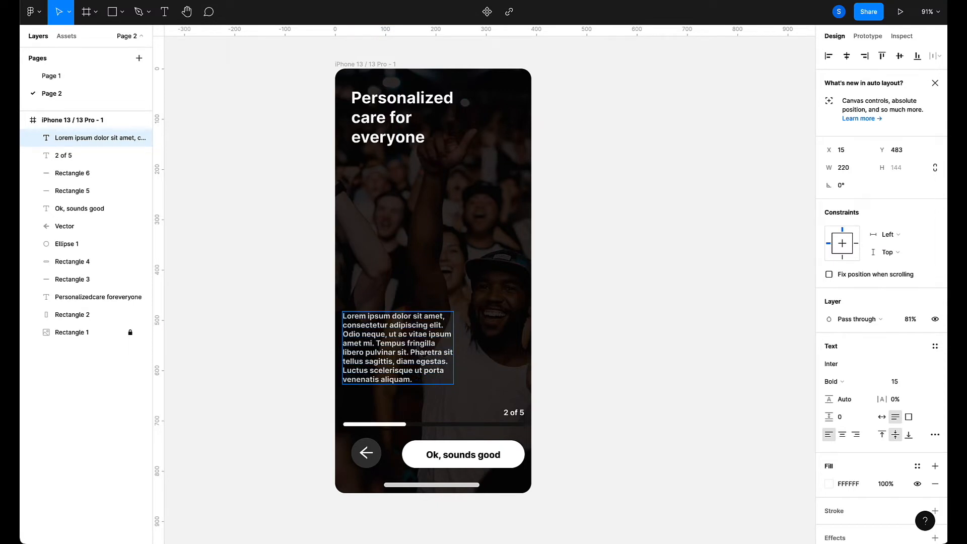
key(BackSpace)
key(BackSpace)
key(BackSpace)
key(BackSpace)
key(BackSpace)
key(BackSpace)
key(BackSpace)
key(BackSpace)
key(BackSpace)
key(BackSpace)
key(BackSpace)
key(BackSpace)
key(BackSpace)
key(BackSpace)
key(BackSpace)
key(BackSpace)
key(BackSpace)
key(BackSpace)
key(BackSpace)
key(BackSpace)
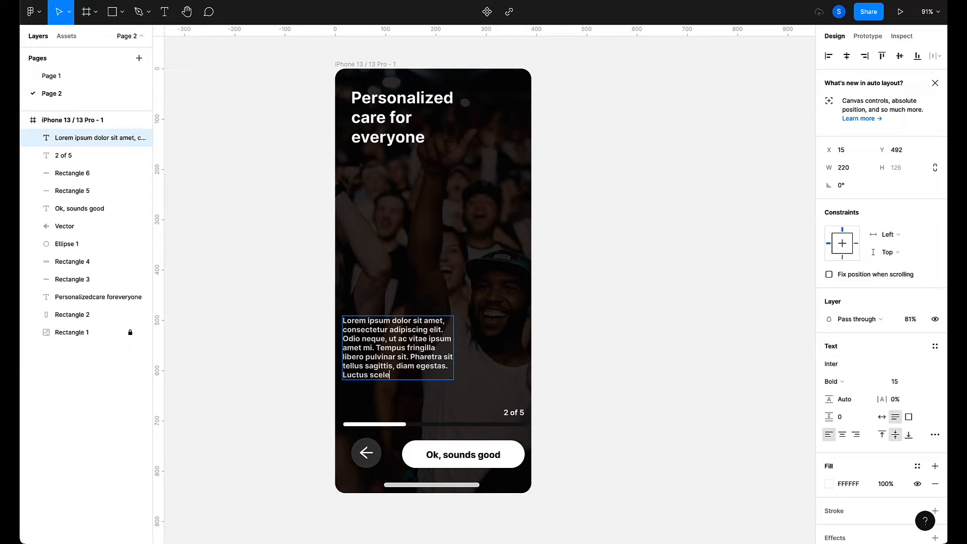
key(BackSpace)
key(BackSpace)
key(BackSpace)
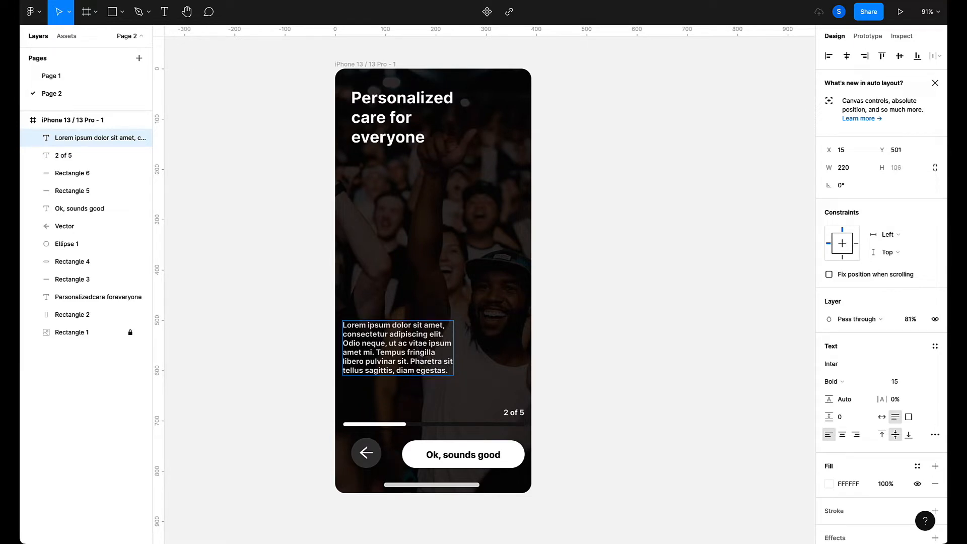
key(Escape)
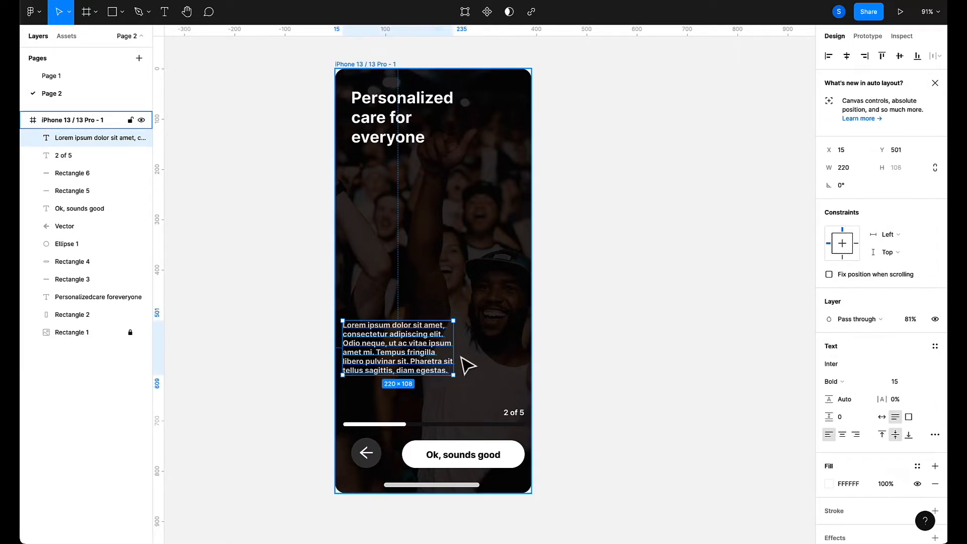
Set the Lorem ipsum paragraph's layer opacity to 80% and deselect it.
click(912, 320)
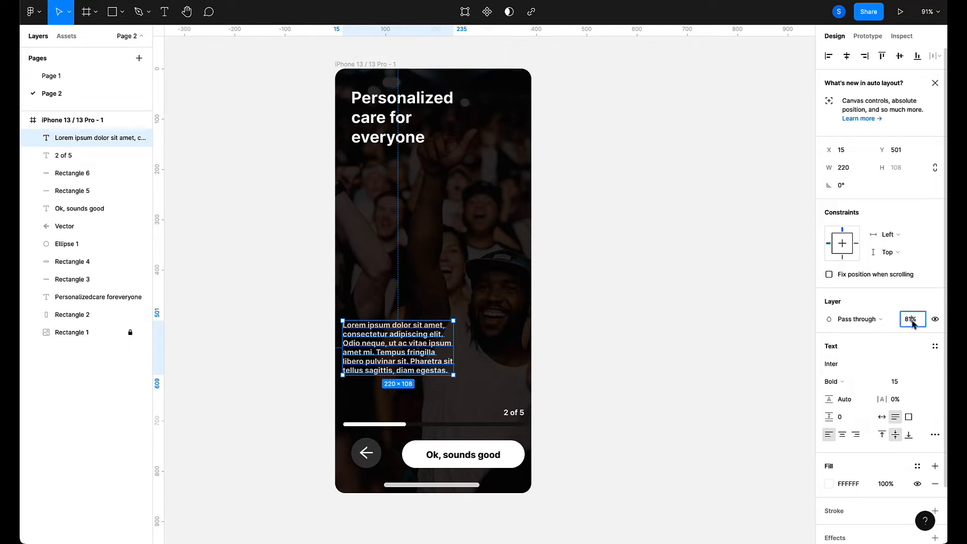
key(Down)
key(Down)
key(Down)
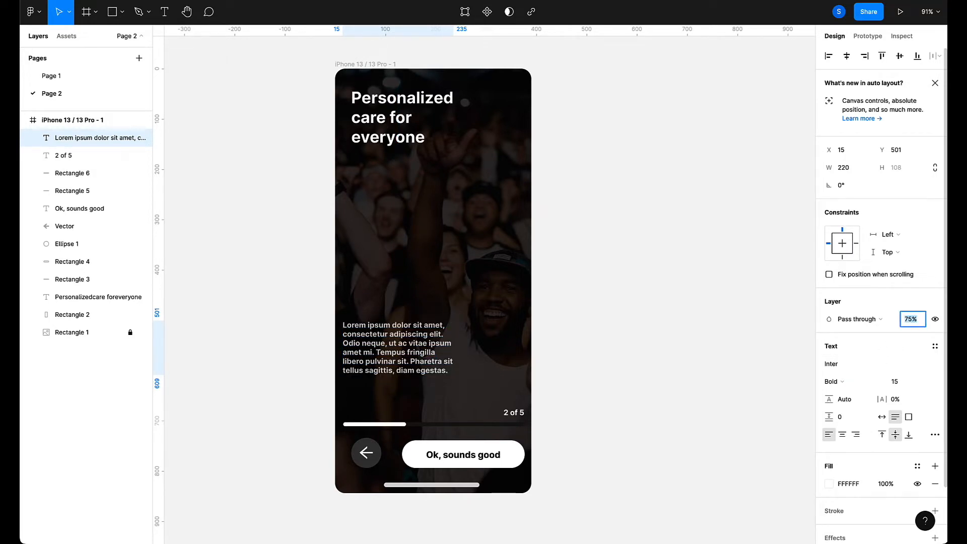
key(Down)
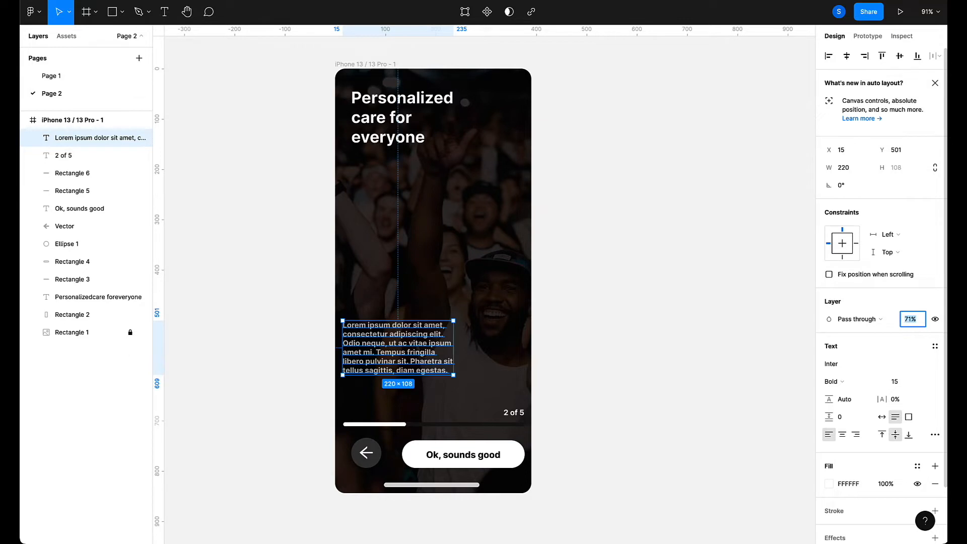
key(Up)
key(Up)
key(Up)
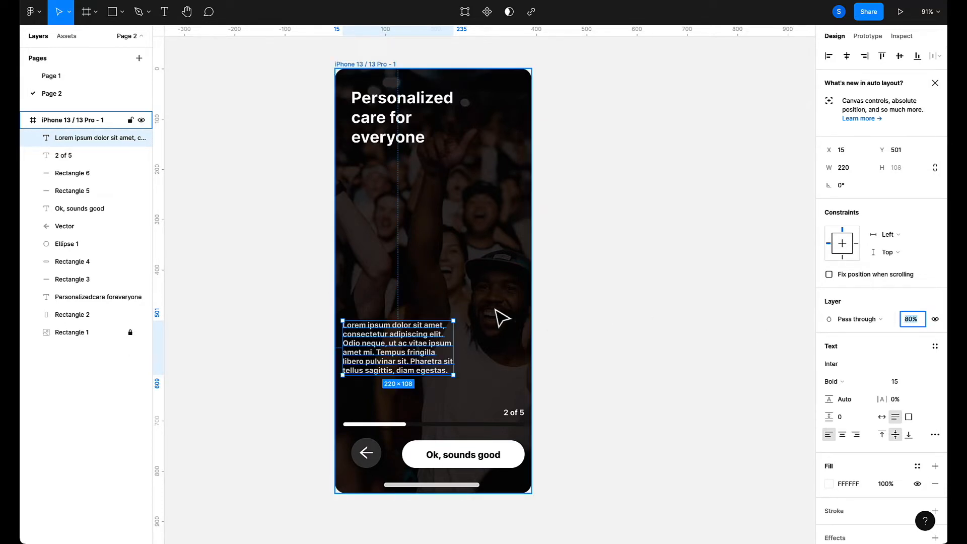
click(582, 319)
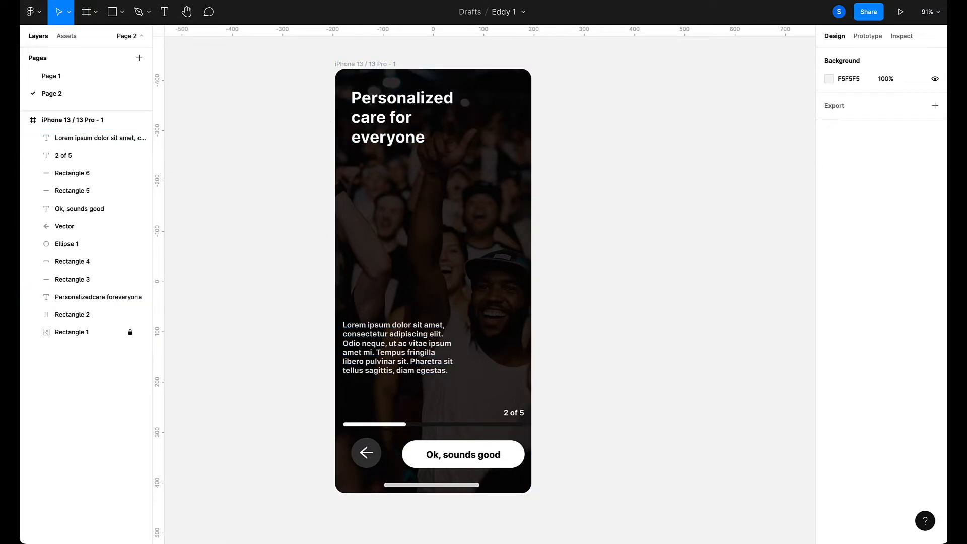
Check the finished phone screen in the prototype preview, then return to the design file.
key(ctrl+Tab)
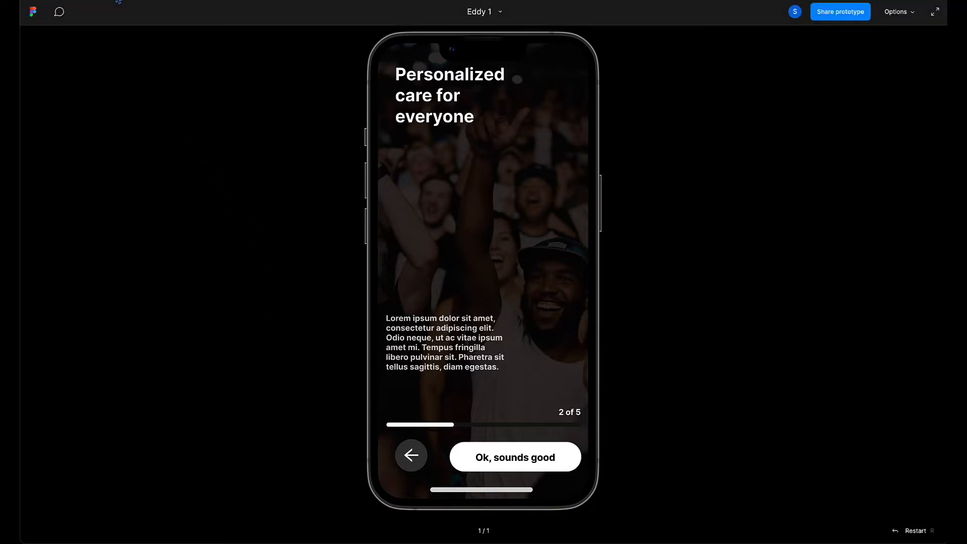
click(117, 1)
scroll(619, 330, right, 1)
scroll(619, 330, down, 1)
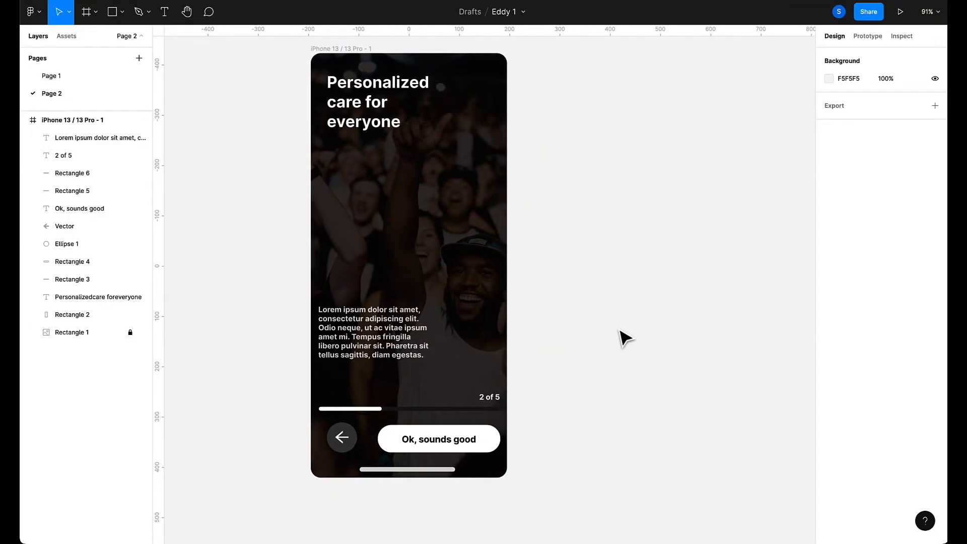
scroll(621, 336, left, 1)
scroll(621, 336, down, 1)
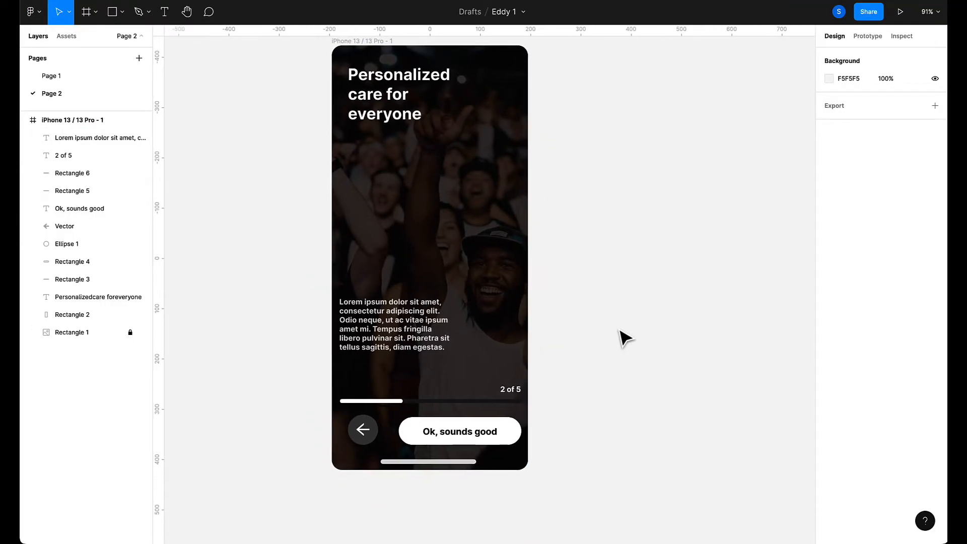
Collapse the iPhone 13 / 13 Pro frame's layers and rename the frame "First Screen".
click(24, 121)
click(83, 130)
double_click(87, 130)
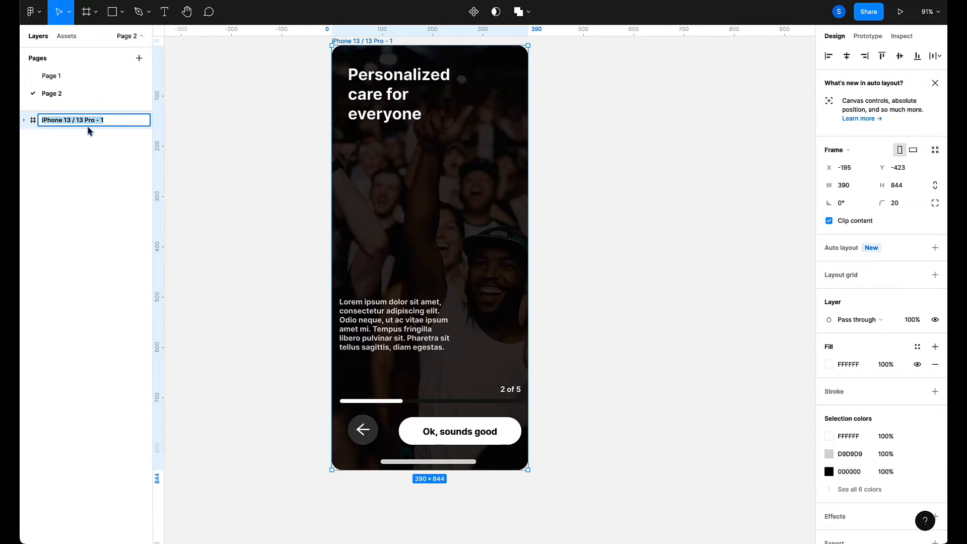
text(First Screen)
key(Return)
click(80, 228)
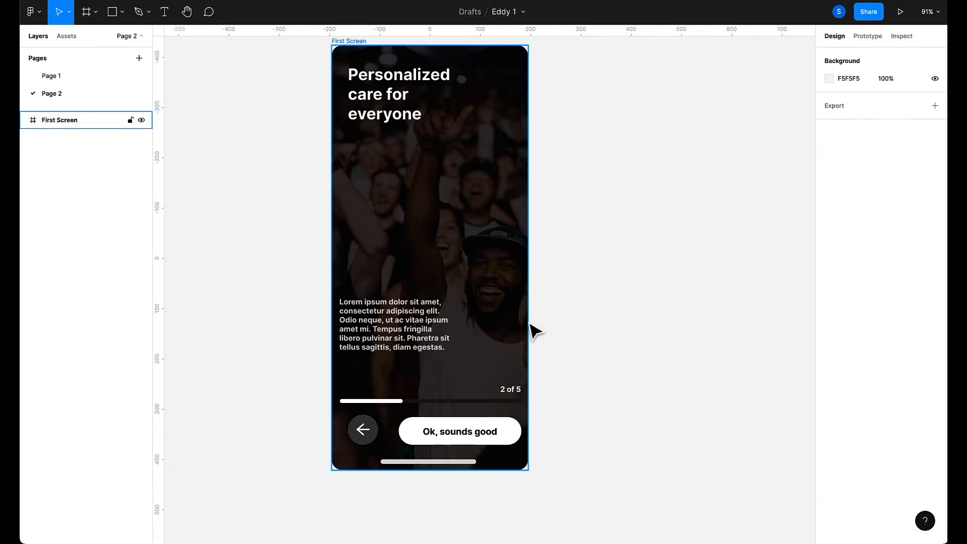
Add a second iPhone 13 / 13 Pro frame beside First Screen and set its corner radius to 20.
scroll(534, 330, right, 5)
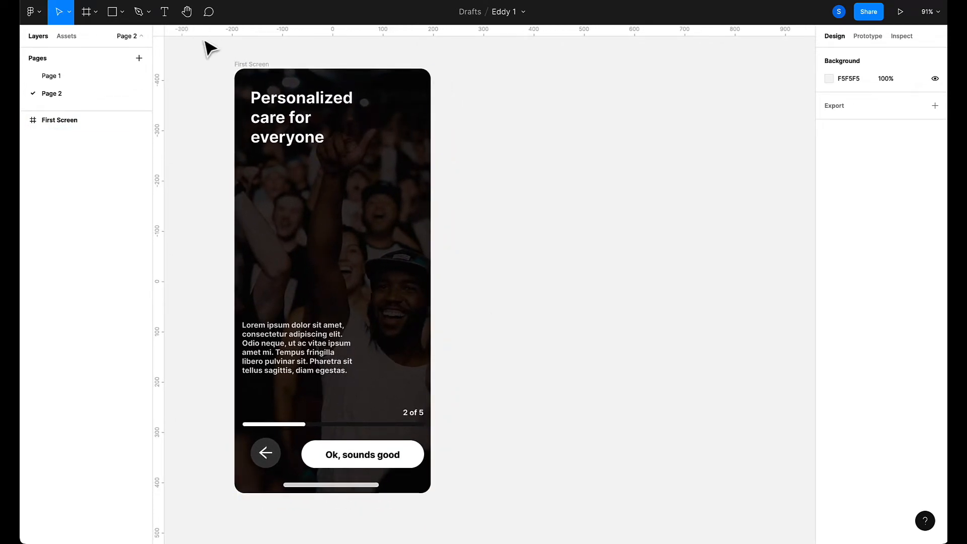
click(86, 11)
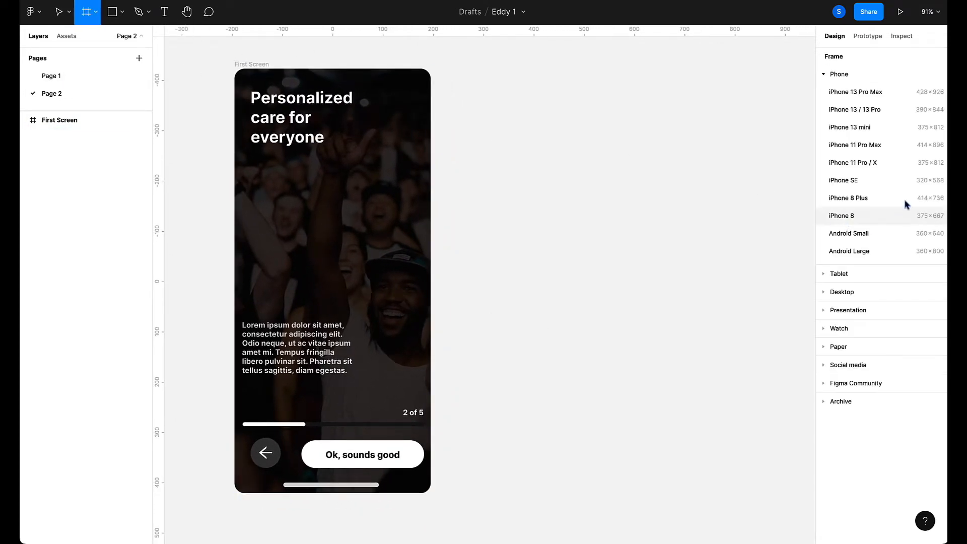
click(846, 109)
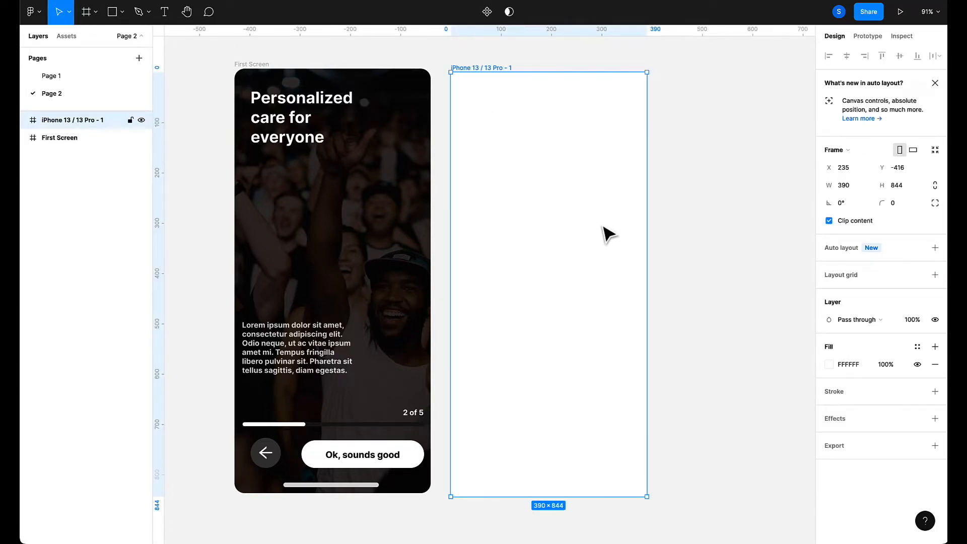
click(901, 206)
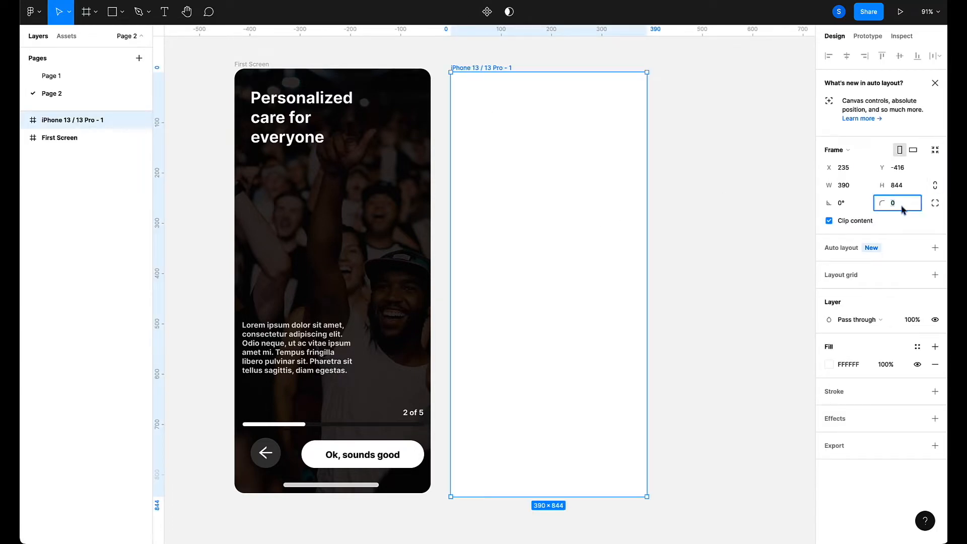
text(1)
Cover the new frame with a 390 × 844 rectangle and move the frame to X 324, Y -423.
click(121, 14)
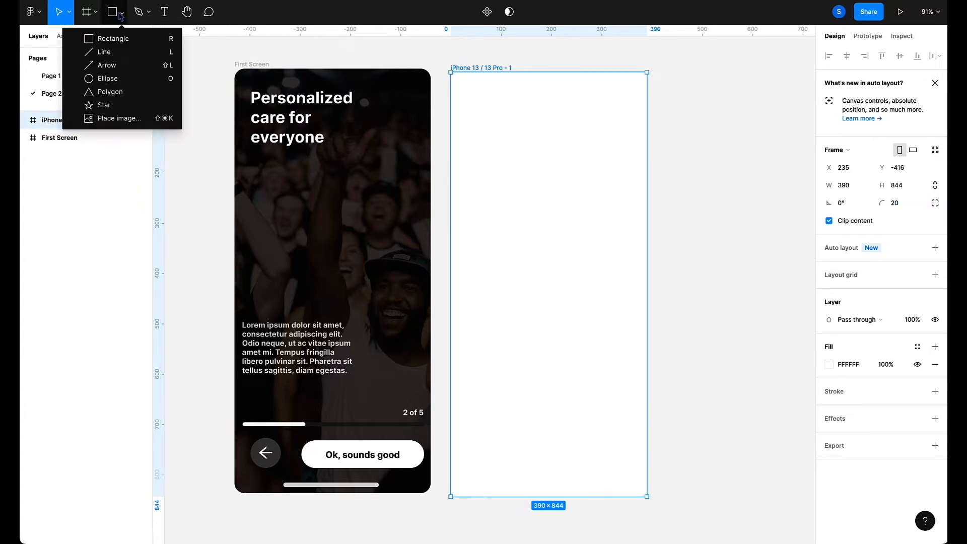
click(112, 39)
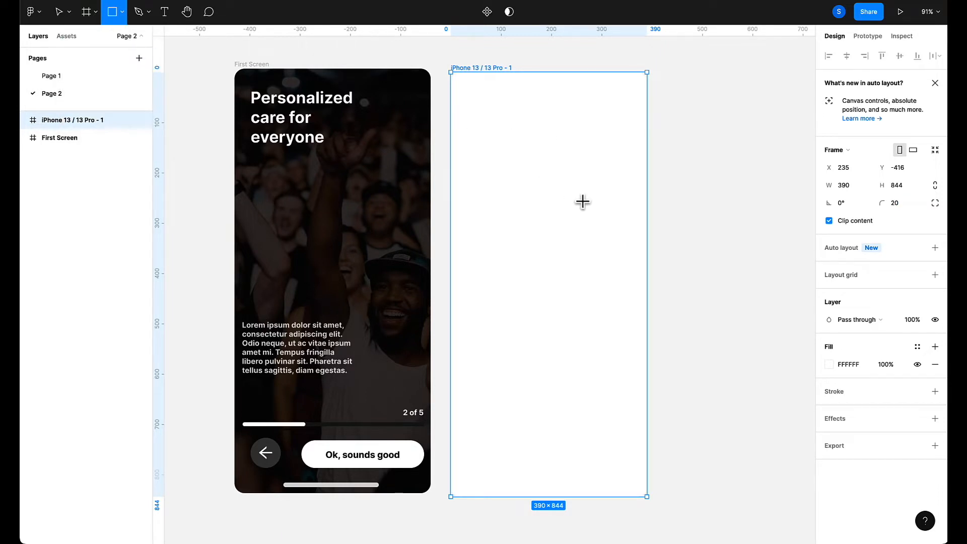
click(516, 116)
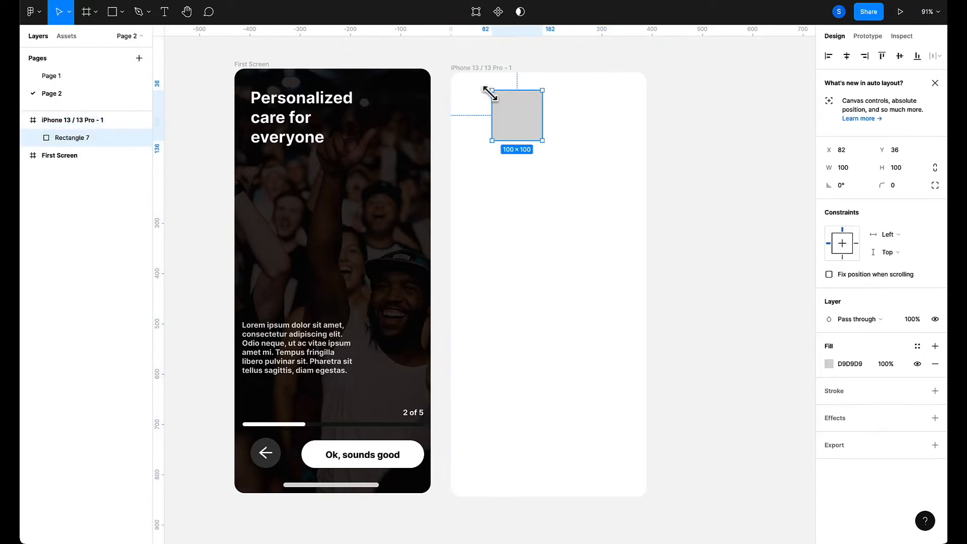
drag(491, 92, 451, 74)
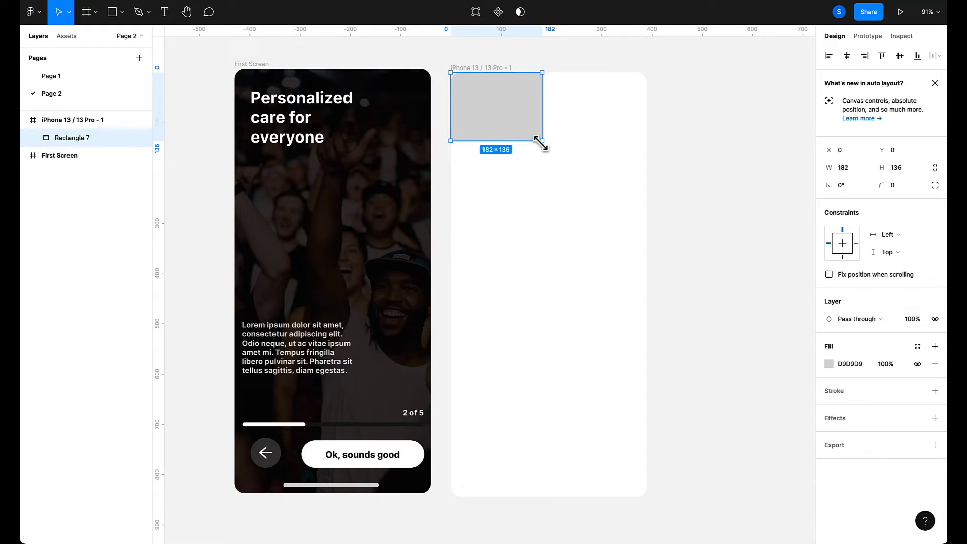
drag(540, 143, 647, 497)
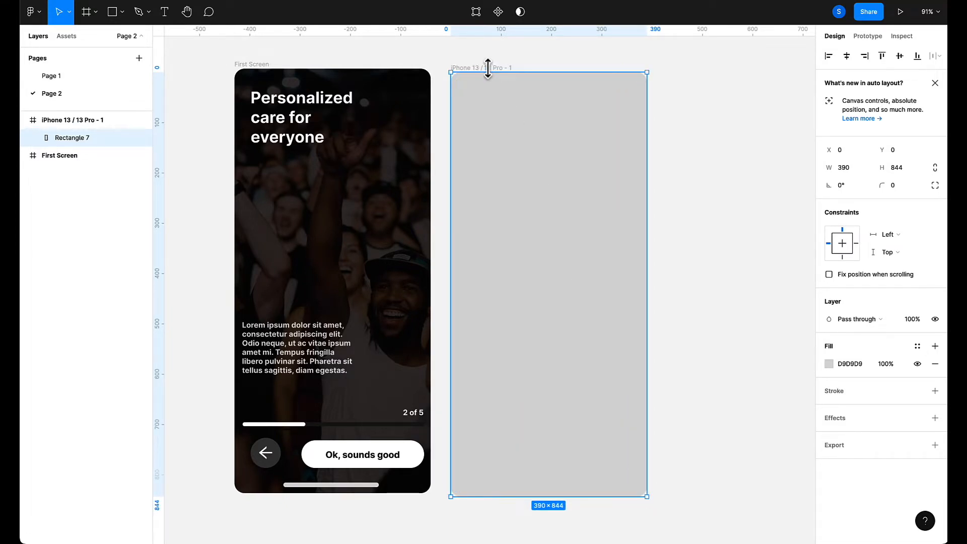
drag(487, 69, 534, 66)
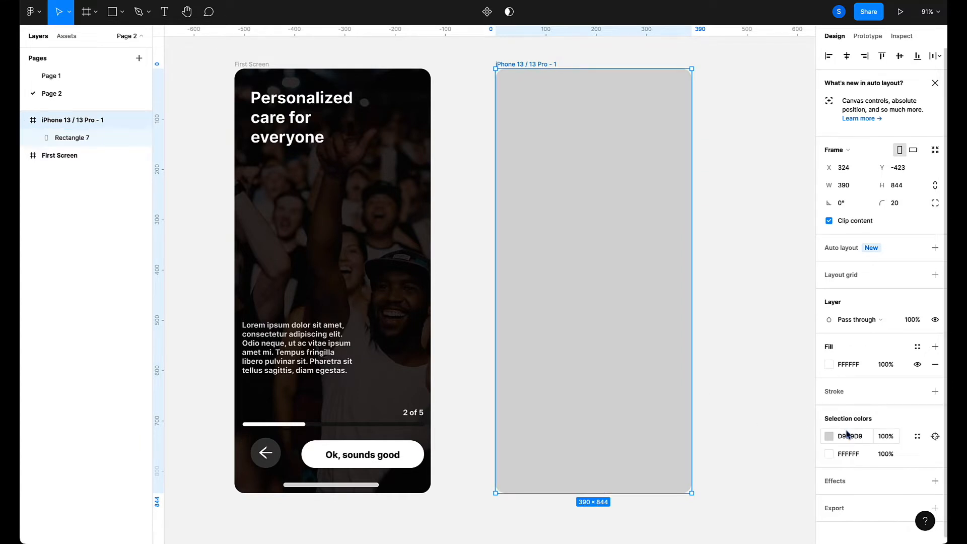
Recolour the new frame's background rectangle to black 000000 and lock it.
click(833, 440)
drag(759, 385, 834, 417)
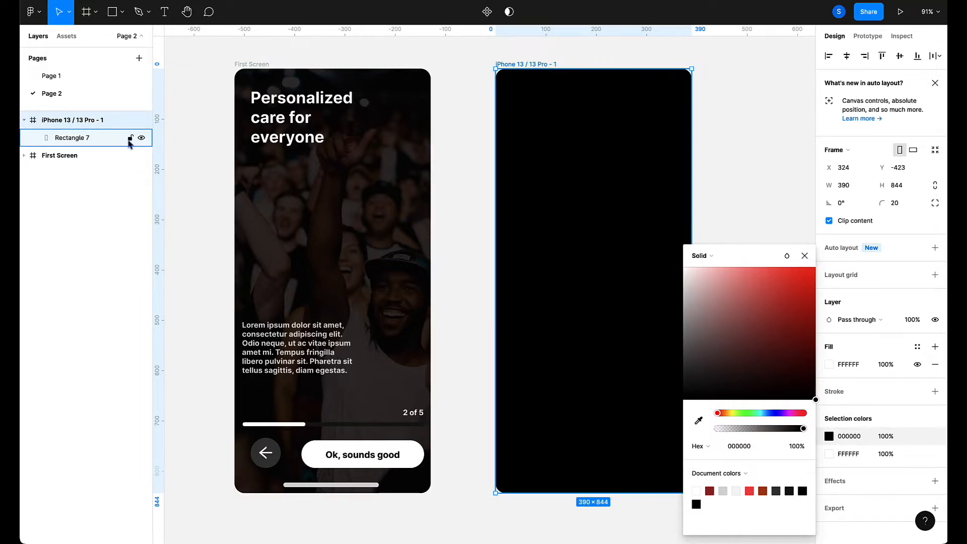
click(130, 138)
click(456, 267)
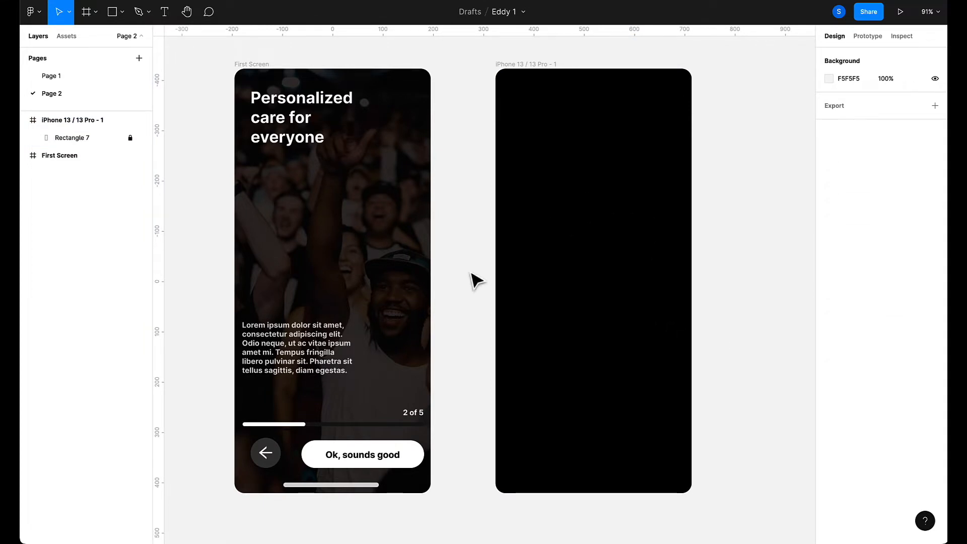
Draw a square about 343 × 343 in the empty iPhone 13 / 13 Pro - 1 frame and position it at about X 23, Y 18.
scroll(470, 272, right, 2)
scroll(469, 272, up, 1)
scroll(471, 275, left, 2)
scroll(471, 276, down, 1)
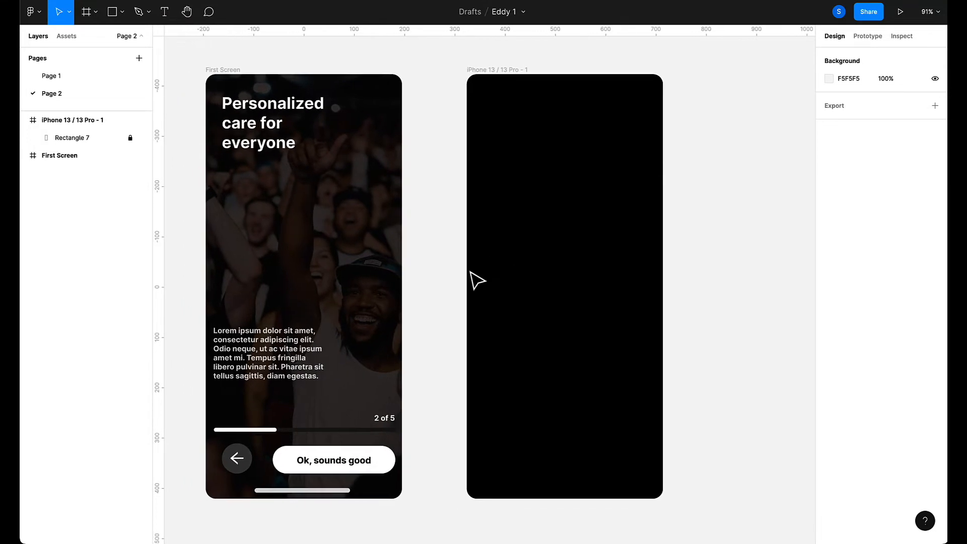
scroll(470, 275, right, 1)
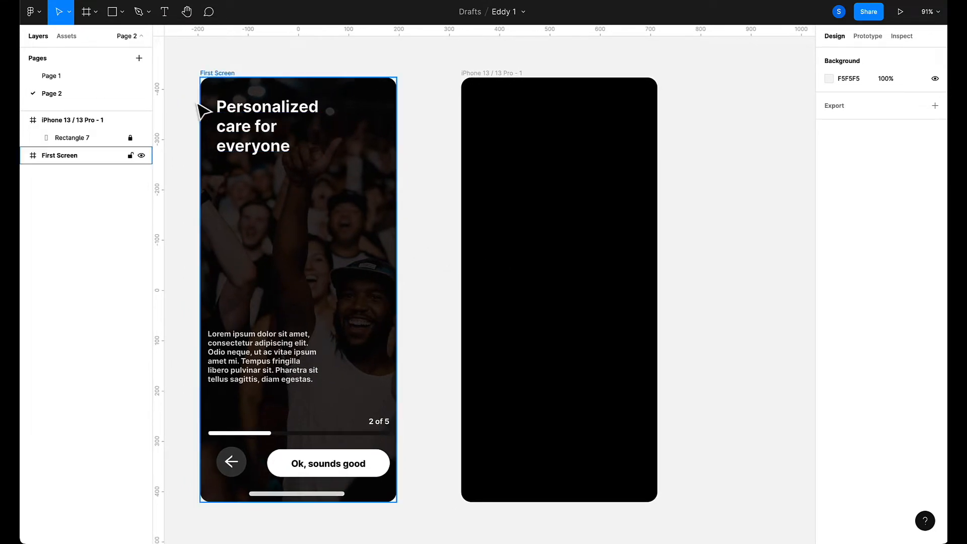
click(112, 12)
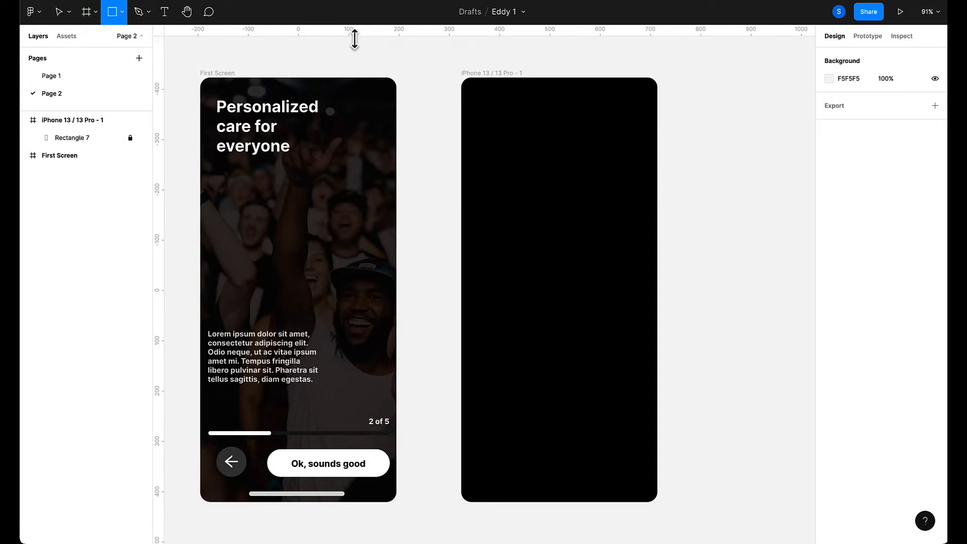
scroll(504, 148, right, 2)
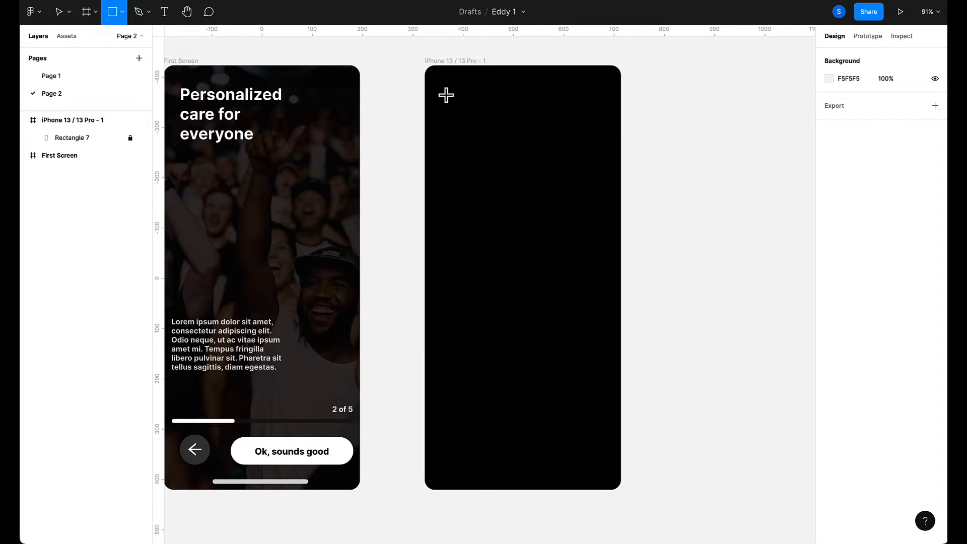
mouse_move(445, 94)
mouse_down()
mouse_move(512, 162)
mouse_move(564, 282)
mouse_move(623, 272)
mouse_move(618, 266)
mouse_up()
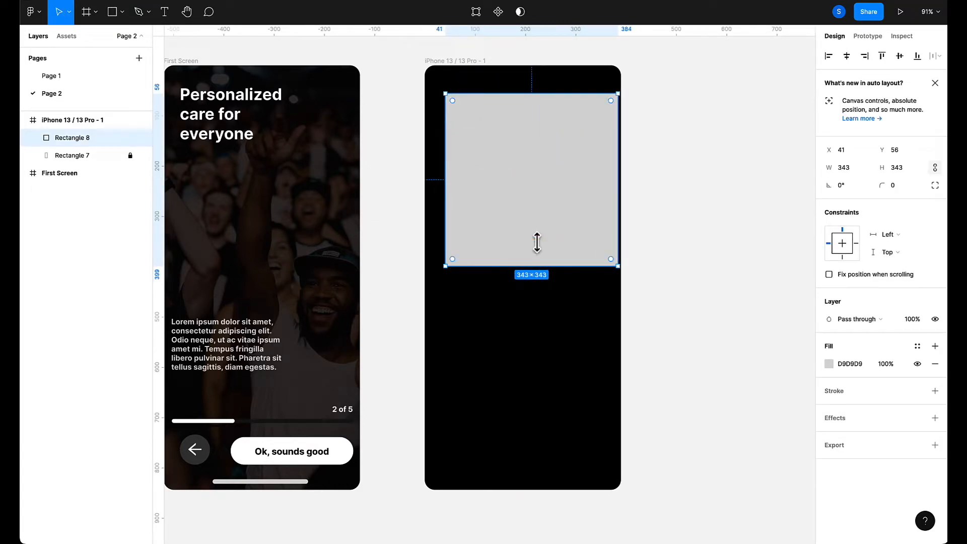
drag(548, 231, 525, 208)
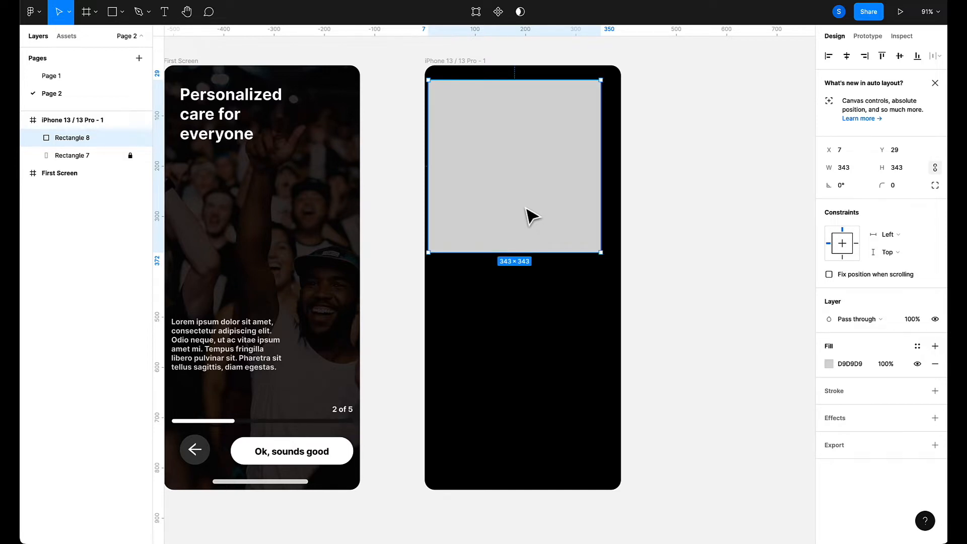
drag(526, 208, 532, 204)
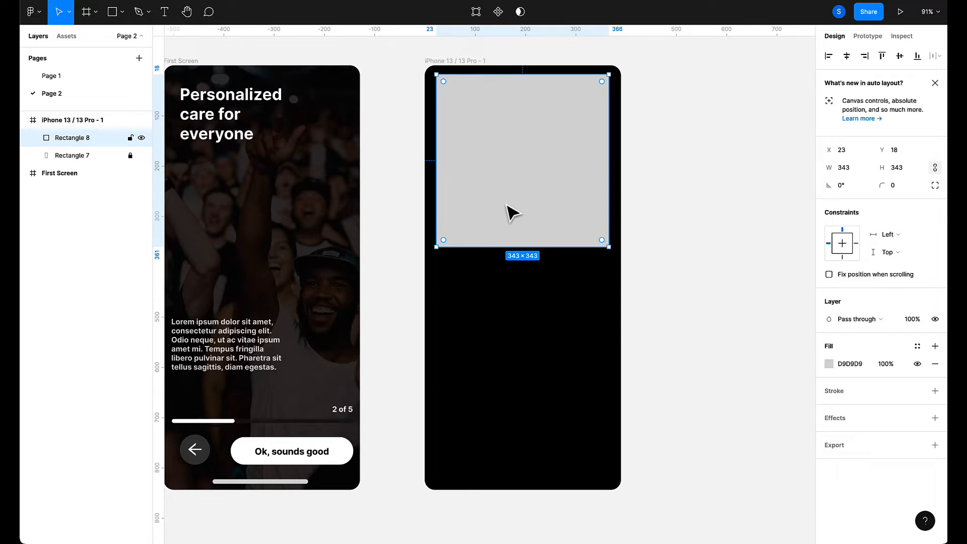
Duplicate the square directly below the original, at about X 23, Y 376.
drag(505, 205, 506, 386)
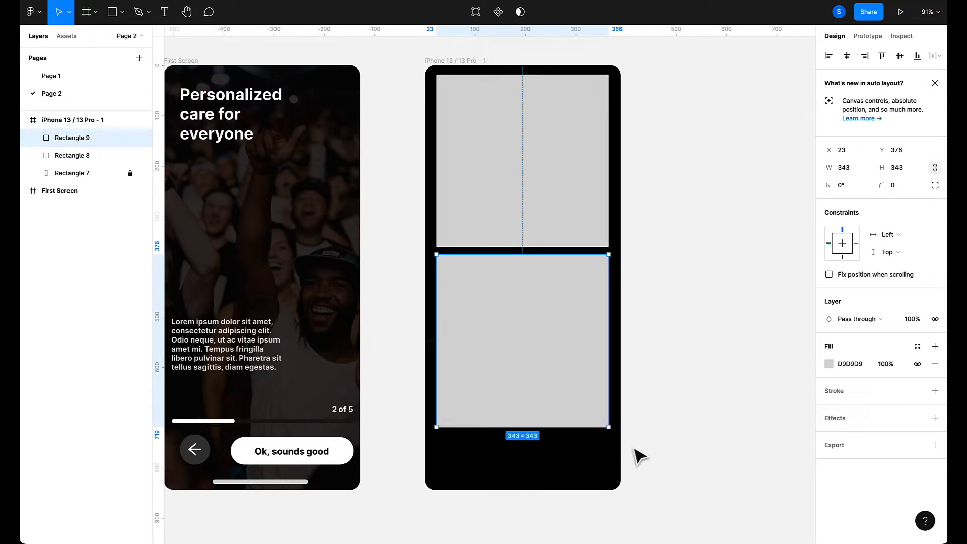
click(671, 438)
Copy the home indicator bar from First Screen to the bottom centre of the second phone frame, at about X 100, Y 821.
click(253, 489)
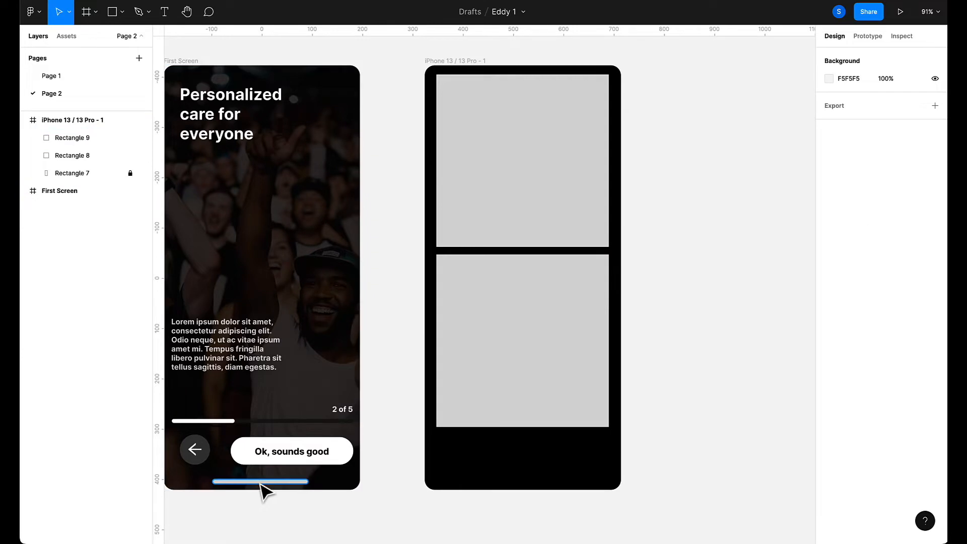
click(261, 481)
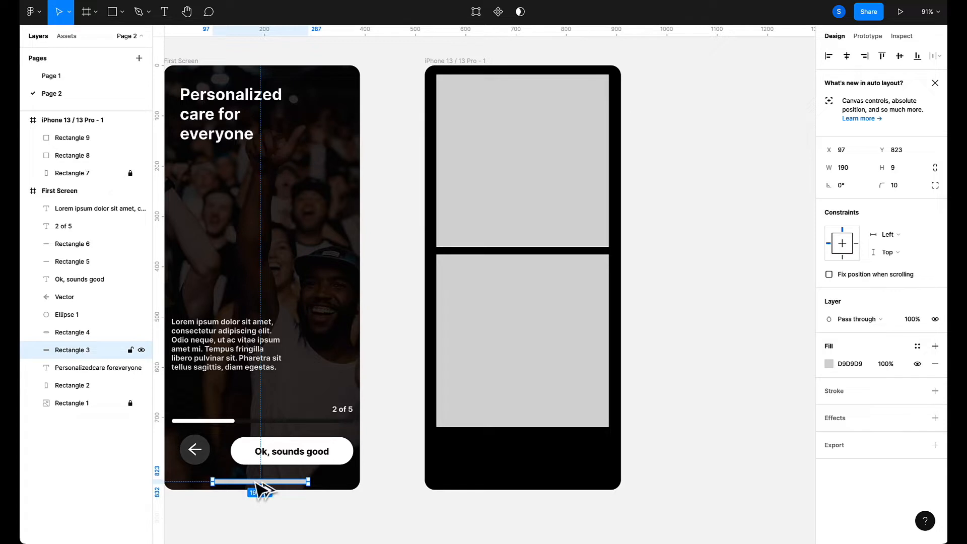
drag(256, 482, 516, 483)
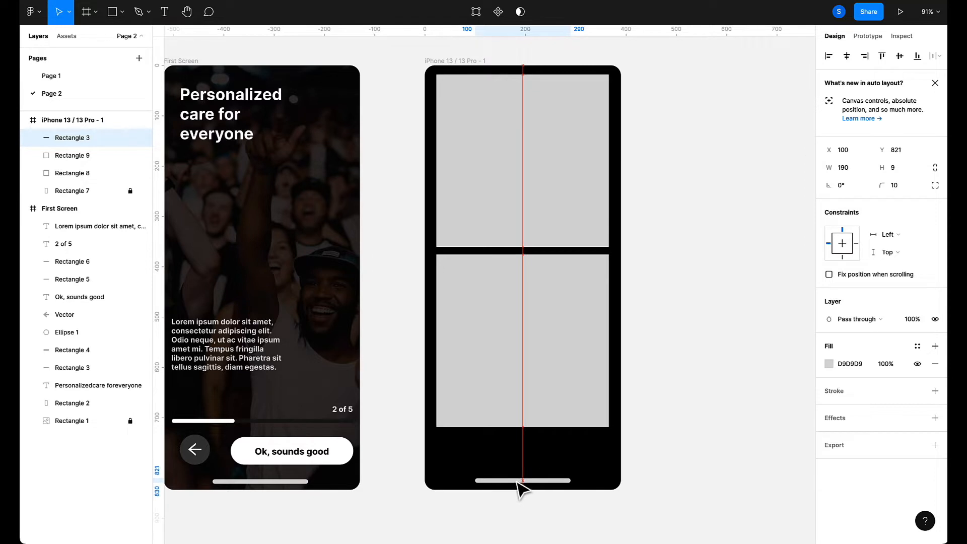
click(648, 463)
Preview both phone screens in the prototype presentation and return to the design file.
scroll(649, 463, down, 2)
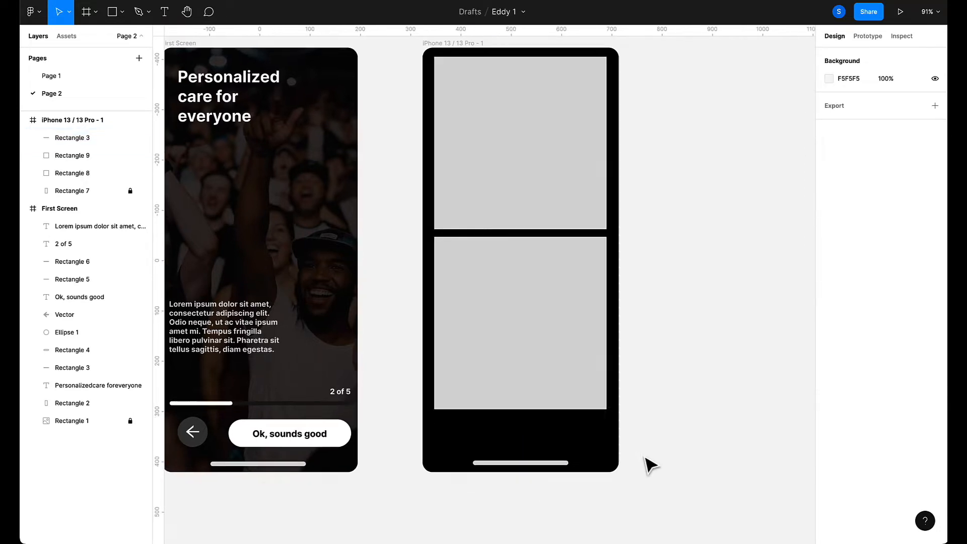
scroll(649, 464, up, 3)
scroll(649, 463, right, 1)
scroll(650, 463, up, 1)
scroll(650, 464, left, 1)
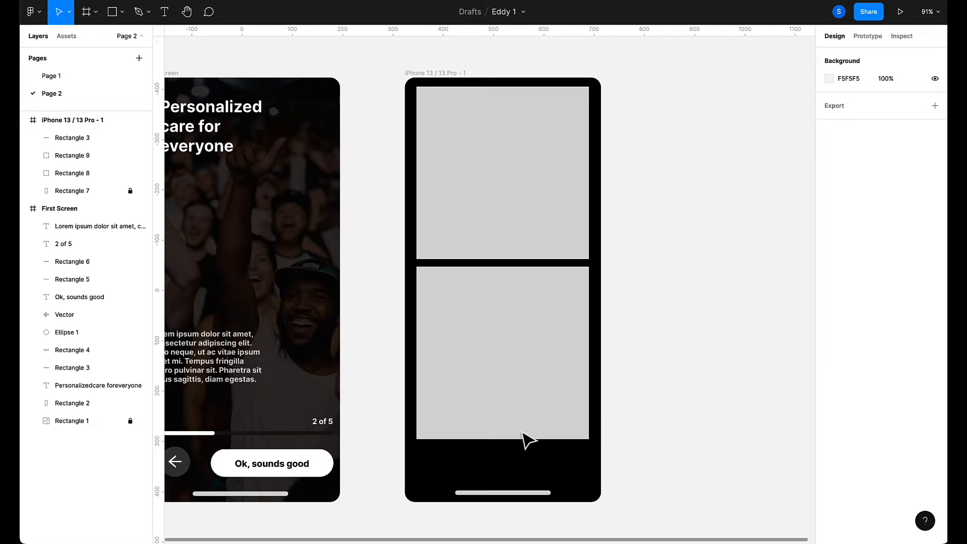
key(ctrl+Tab)
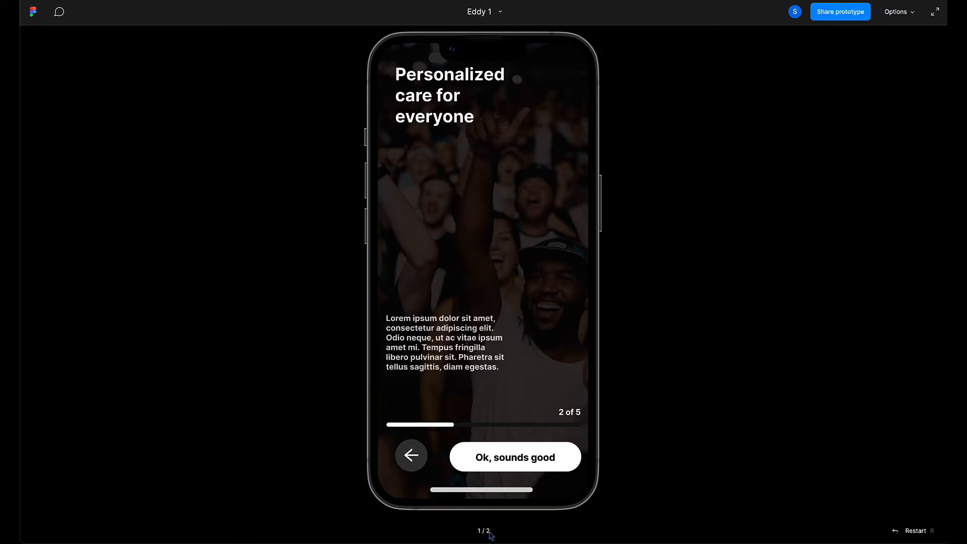
click(541, 313)
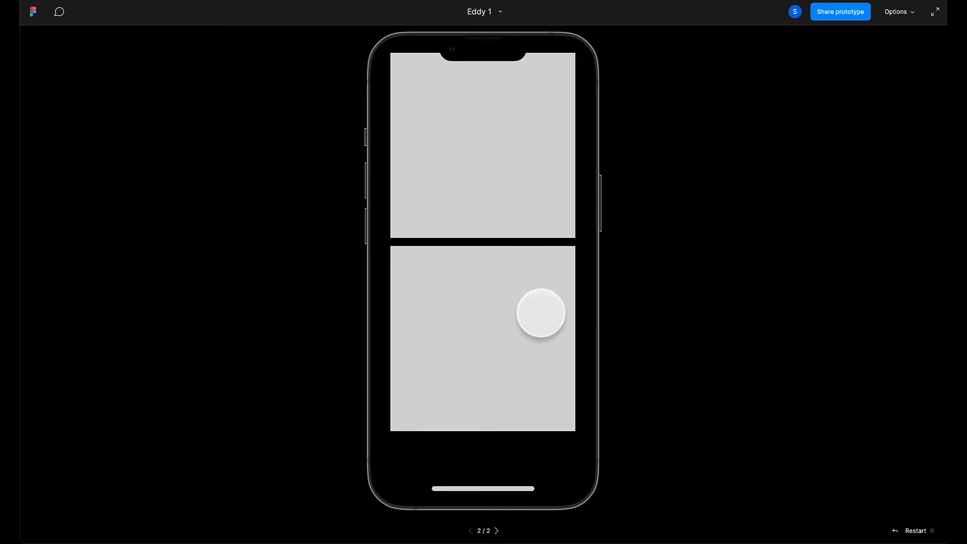
click(541, 313)
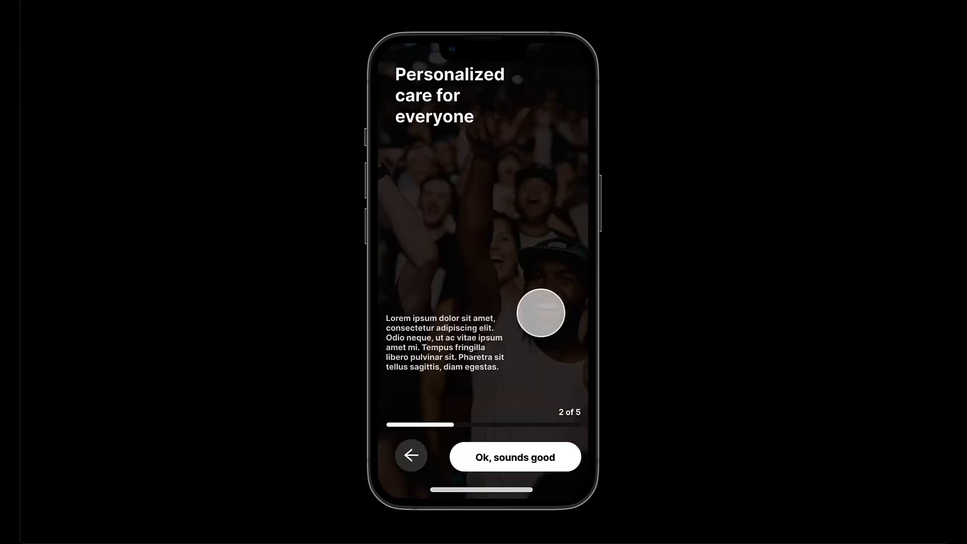
click(110, 2)
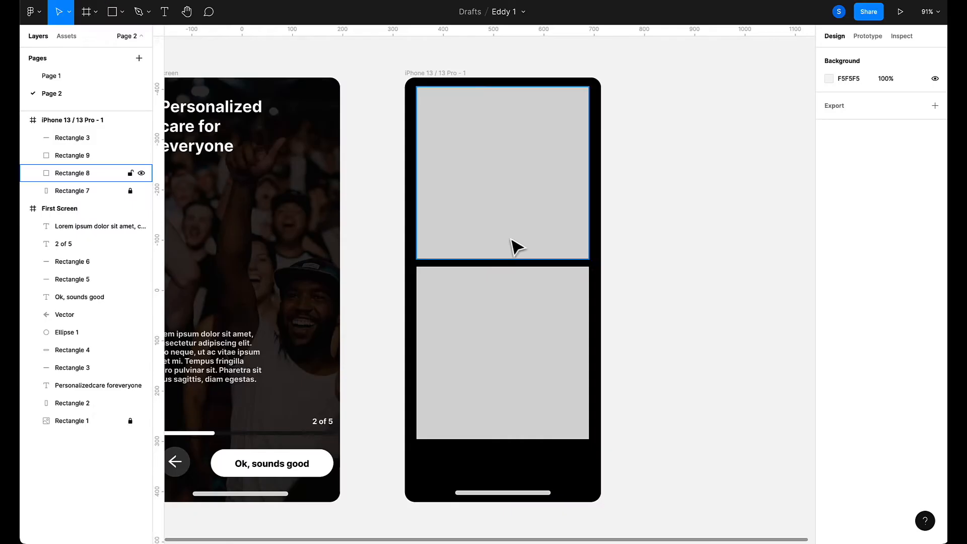
Delete the lower square from the second phone frame.
click(476, 171)
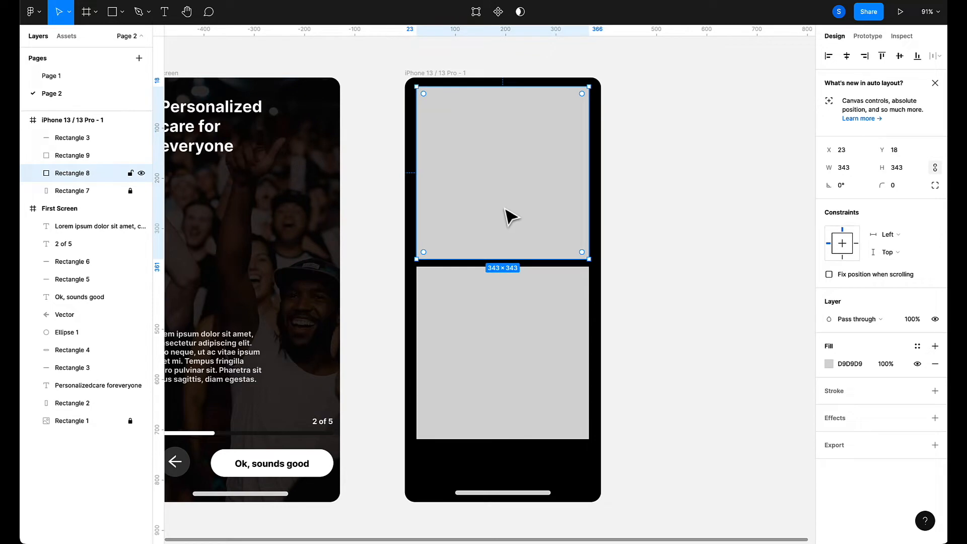
click(519, 366)
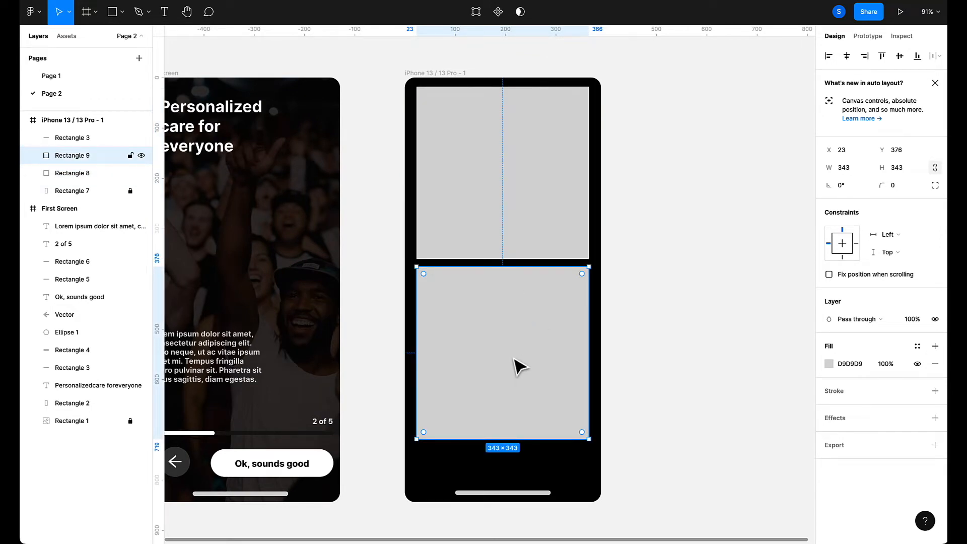
key(Delete)
Move the remaining square down to about Y 42 and scale it to about 330 × 330.
click(500, 236)
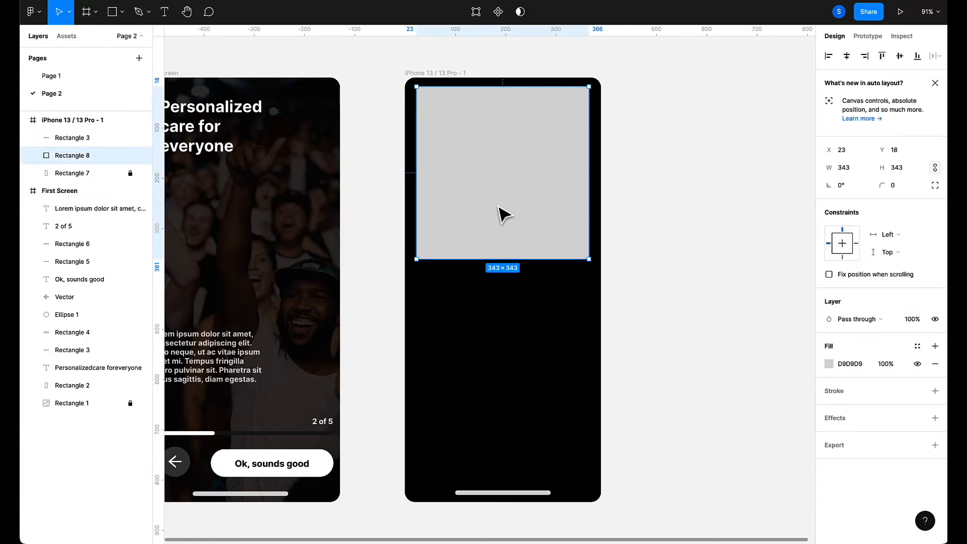
drag(499, 208, 502, 220)
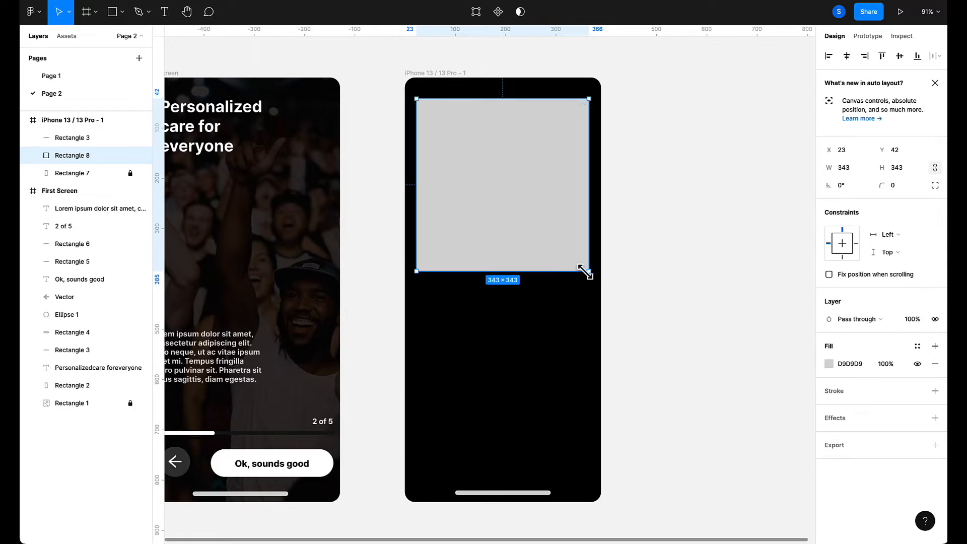
drag(584, 271, 574, 268)
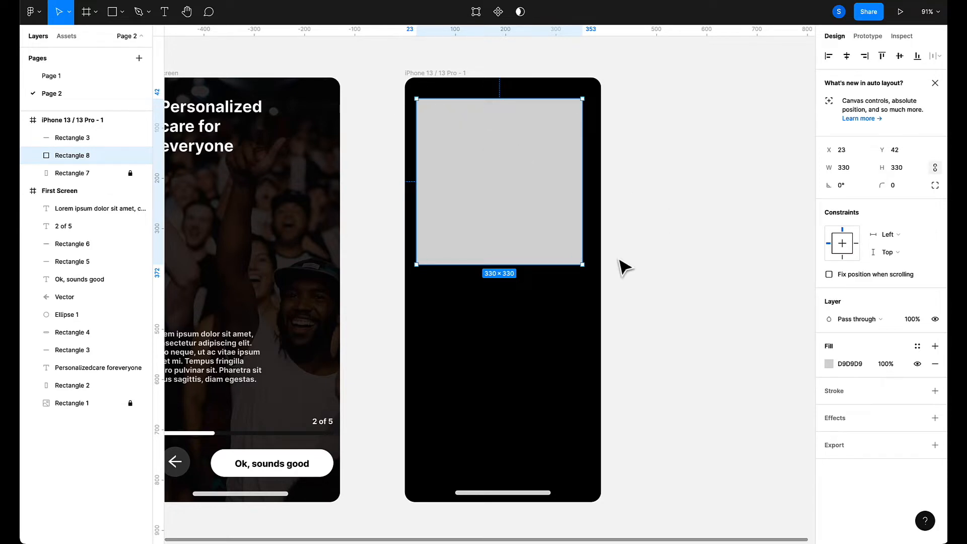
Change the square's fill colour to white (FFFFFF).
click(828, 363)
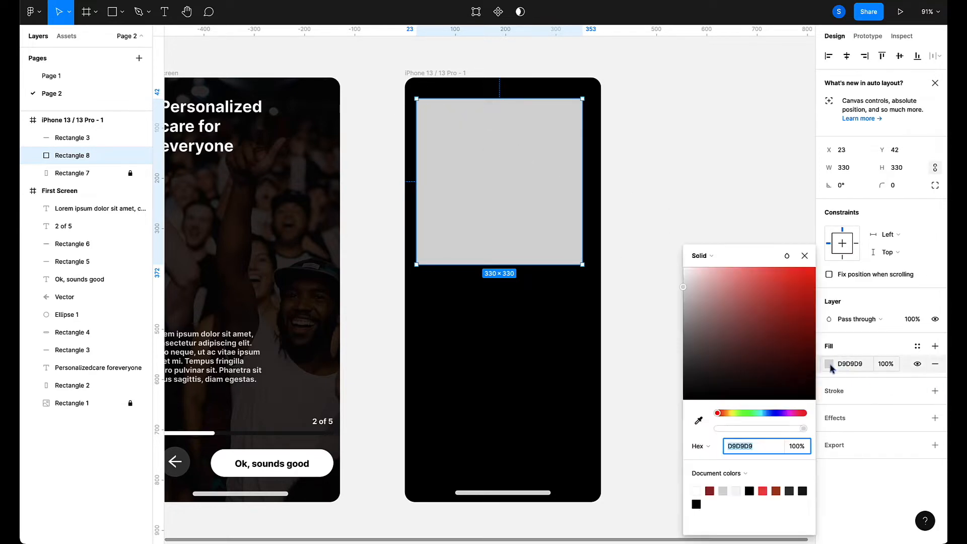
click(697, 280)
click(683, 268)
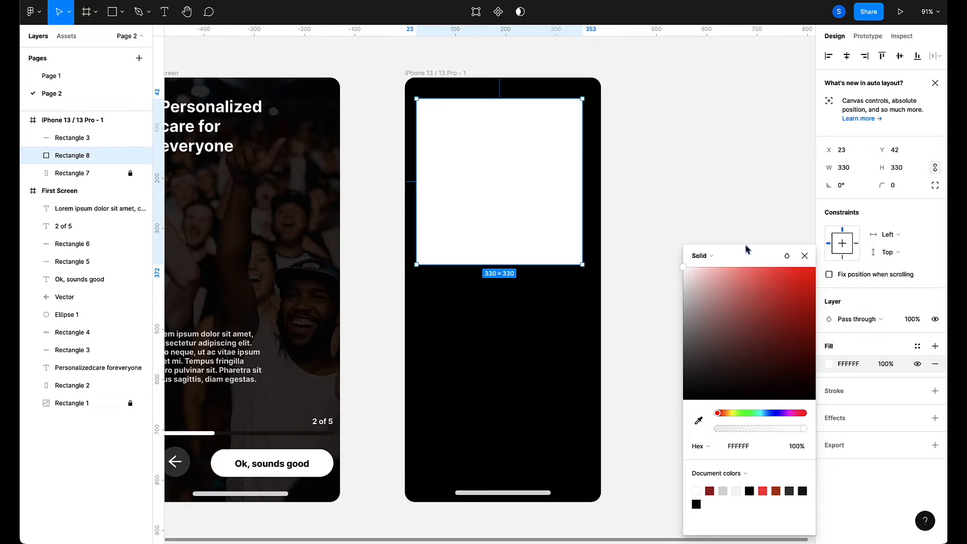
click(697, 218)
click(528, 194)
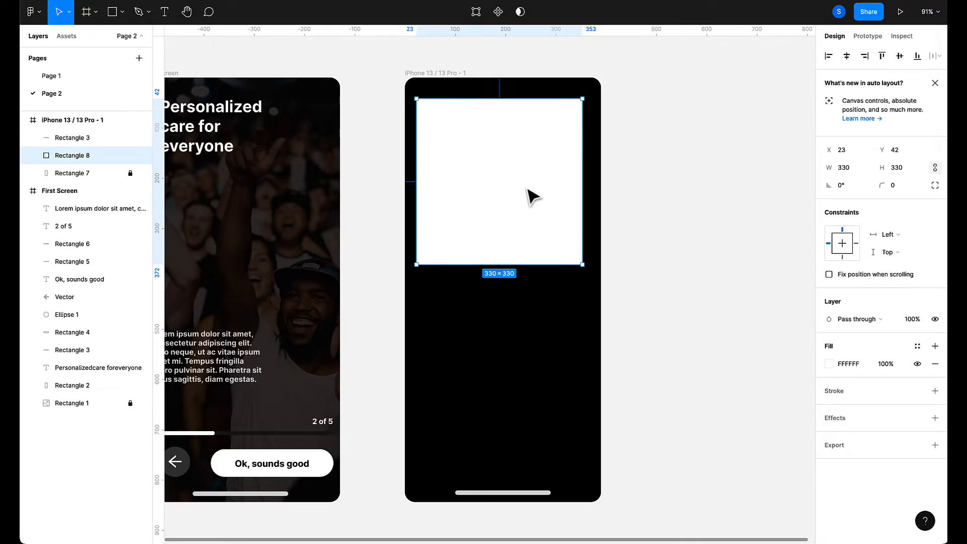
Centre the white square horizontally at X 30, Y 34 and enable its individual corner radii.
drag(526, 189, 527, 185)
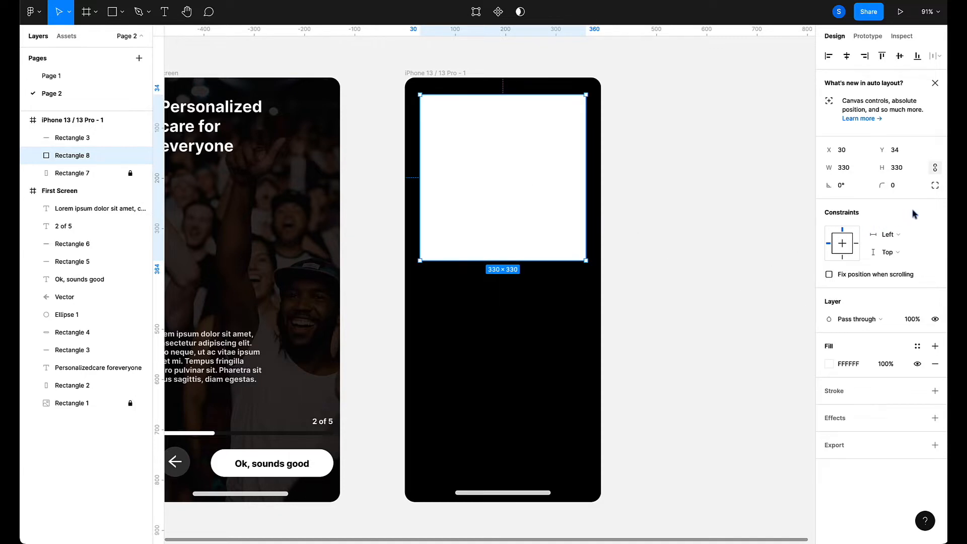
click(934, 186)
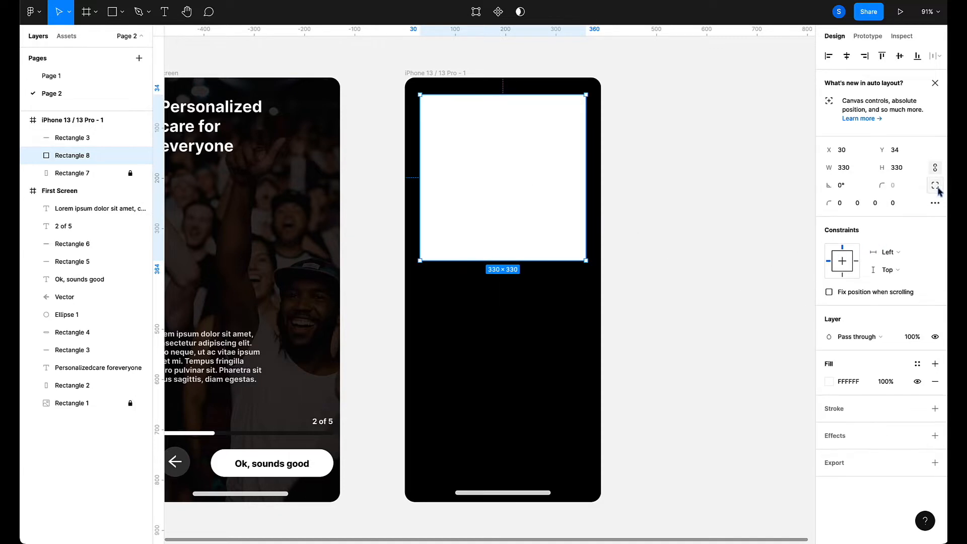
Try a radius of 30 on the white square's bottom-left corner.
click(879, 204)
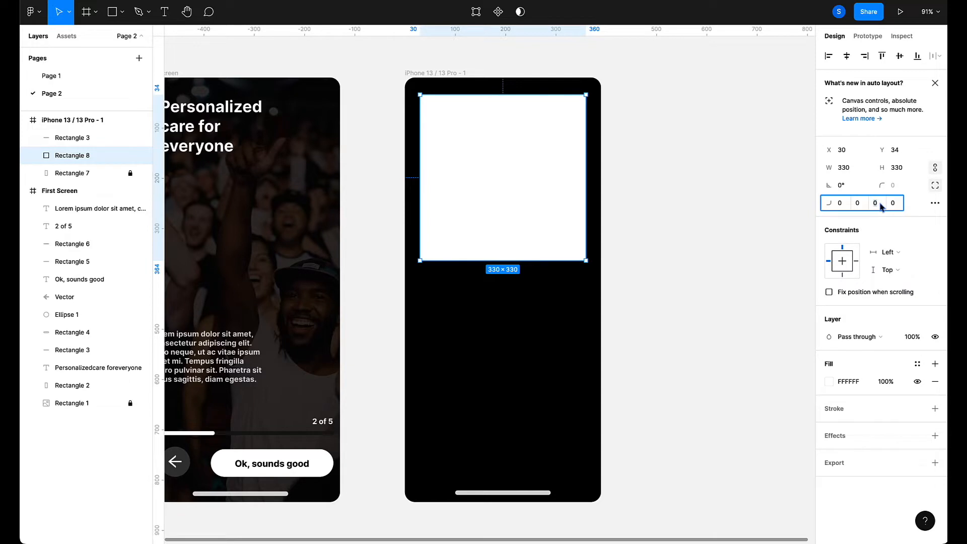
text(1)
click(896, 207)
key(Up)
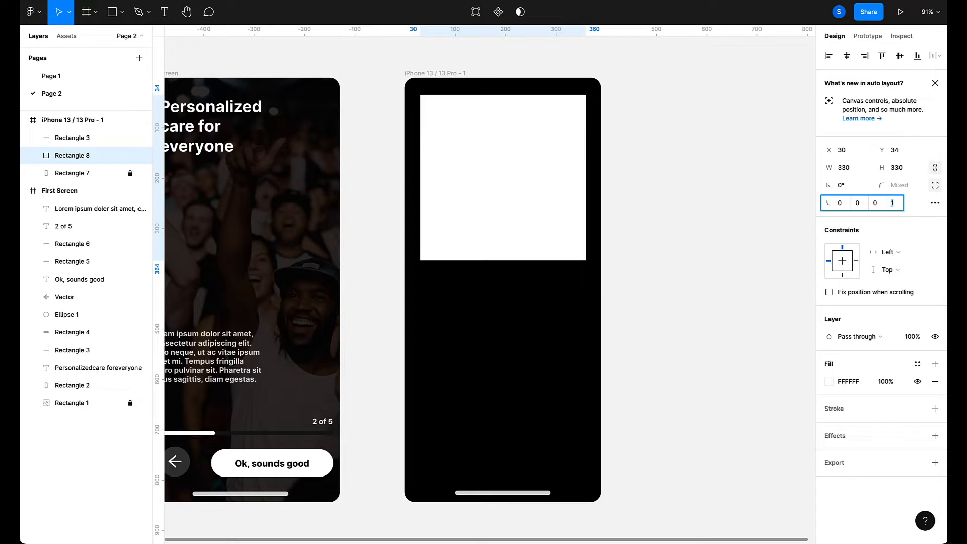
key(Up)
key(Up)
key(Up)
key(Up)
key(Up)
key(Up)
key(Up)
key(Up)
key(Up)
key(Up)
key(Up)
key(Up)
key(Up)
key(BackSpace)
click(845, 204)
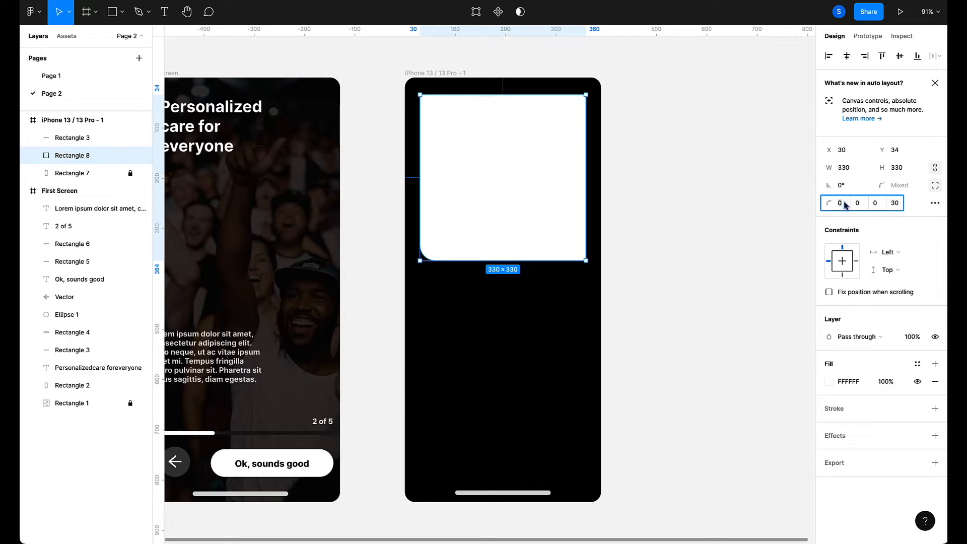
Reset the white square's bottom-left corner radius to 0.
click(895, 203)
text(0)
key(Return)
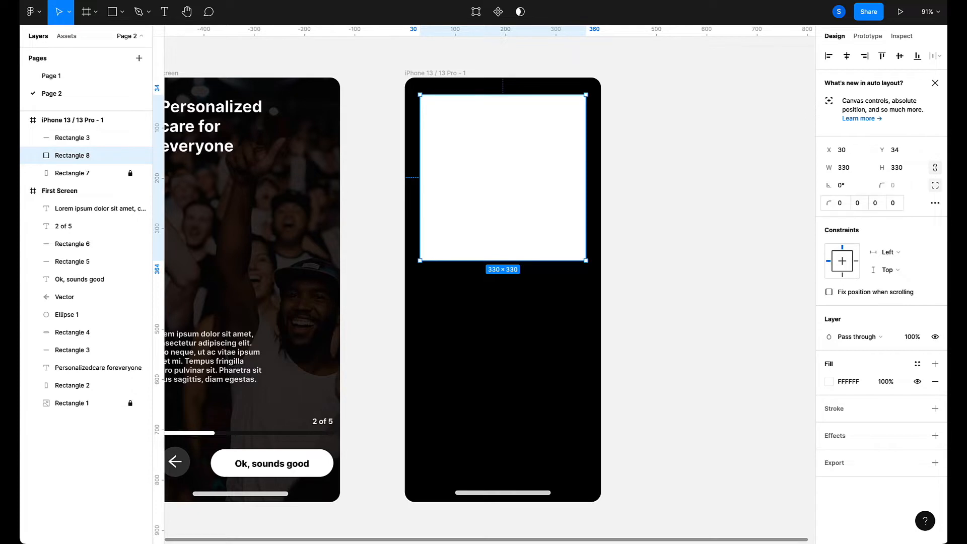
Set the white square's top-left and top-right corner radii to 20.
click(839, 203)
text(1)
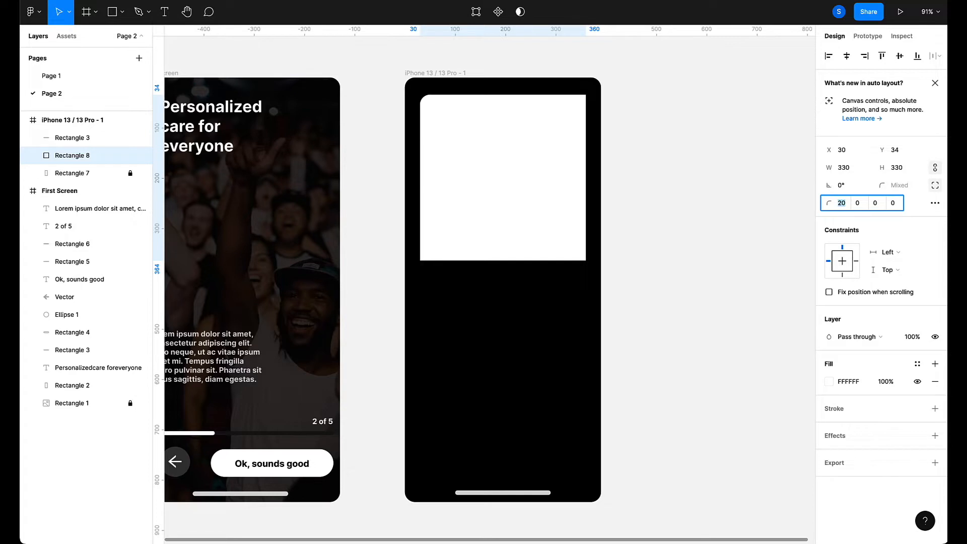
click(858, 203)
text(2)
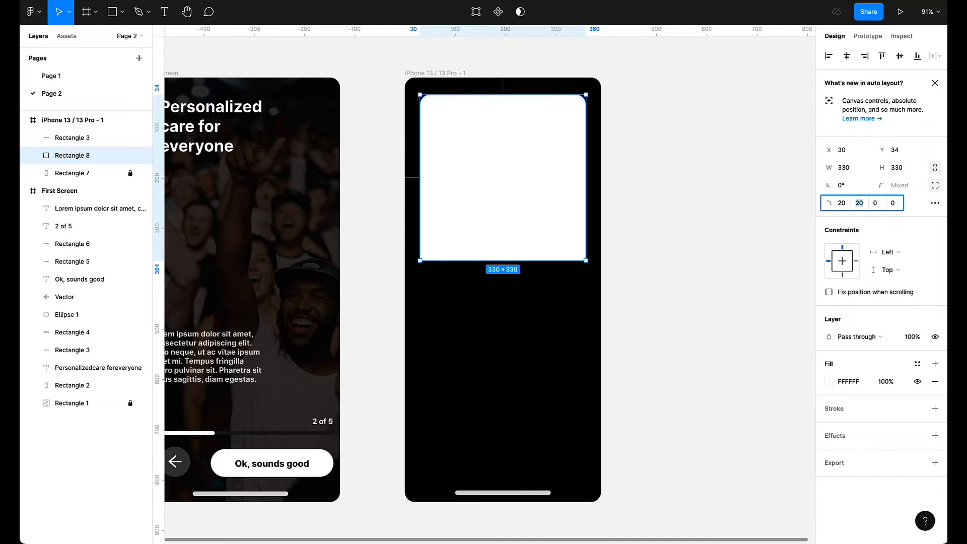
Increase the white square's top-right and top-left corner radii to 25.
key(Up)
key(Up)
key(Up)
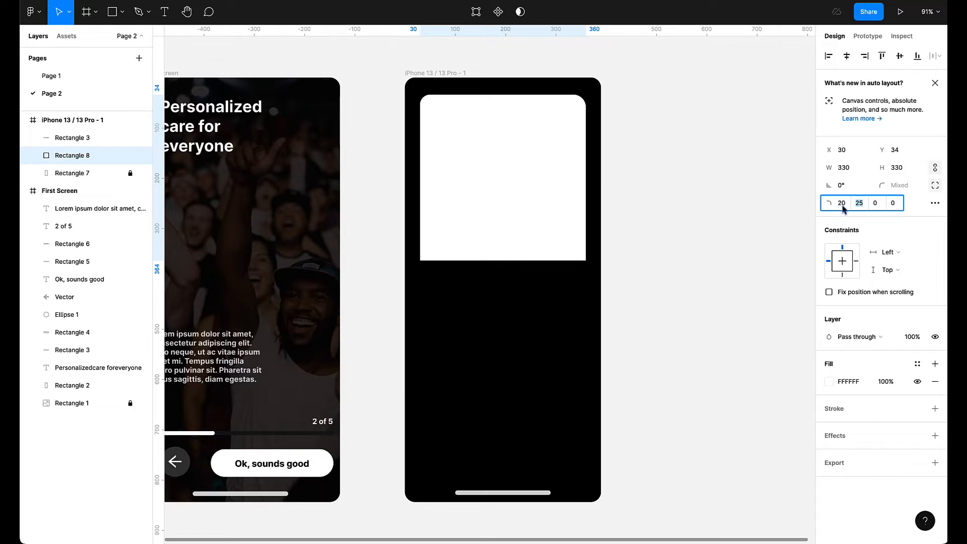
key(Return)
click(843, 203)
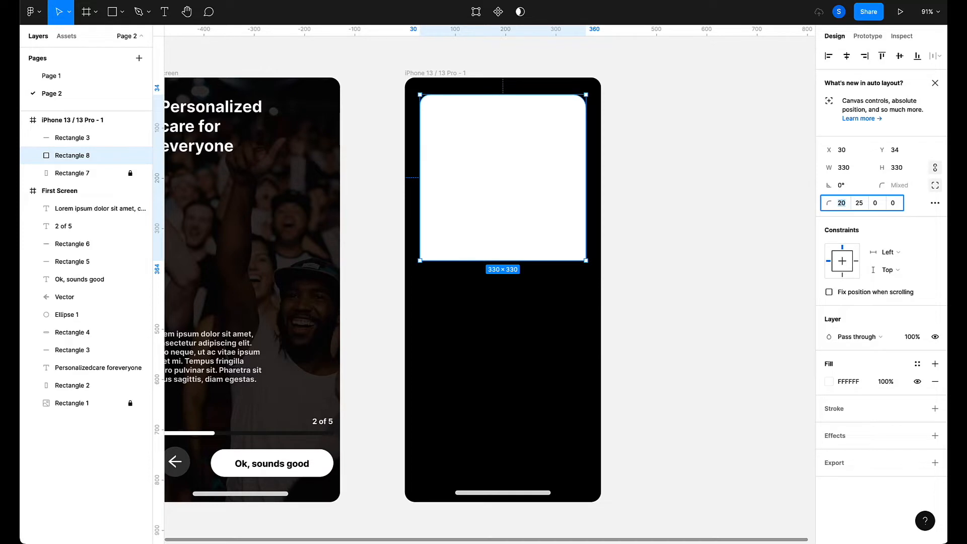
key(Up)
key(Up)
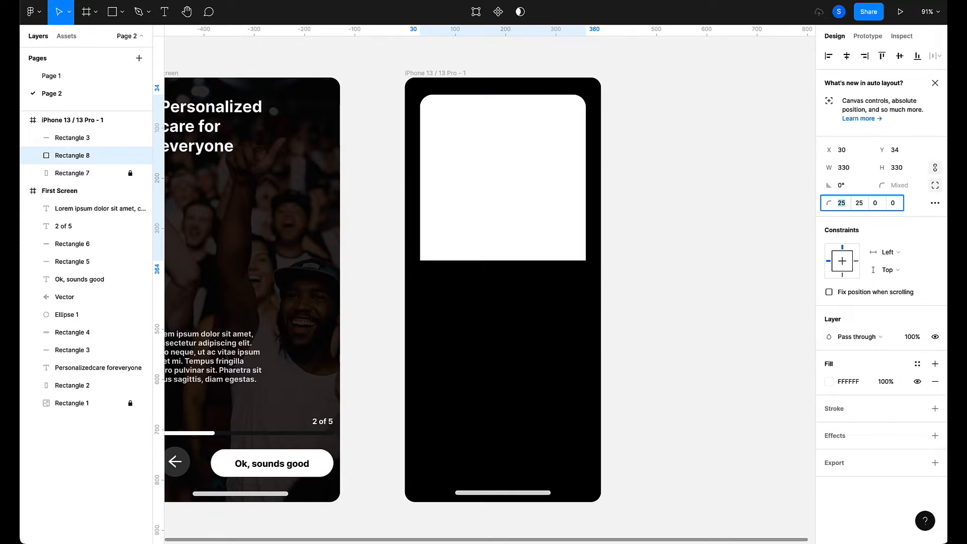
click(676, 238)
Duplicate the white card directly below the original and rotate the copy 180° so its rounded corners face down.
click(571, 245)
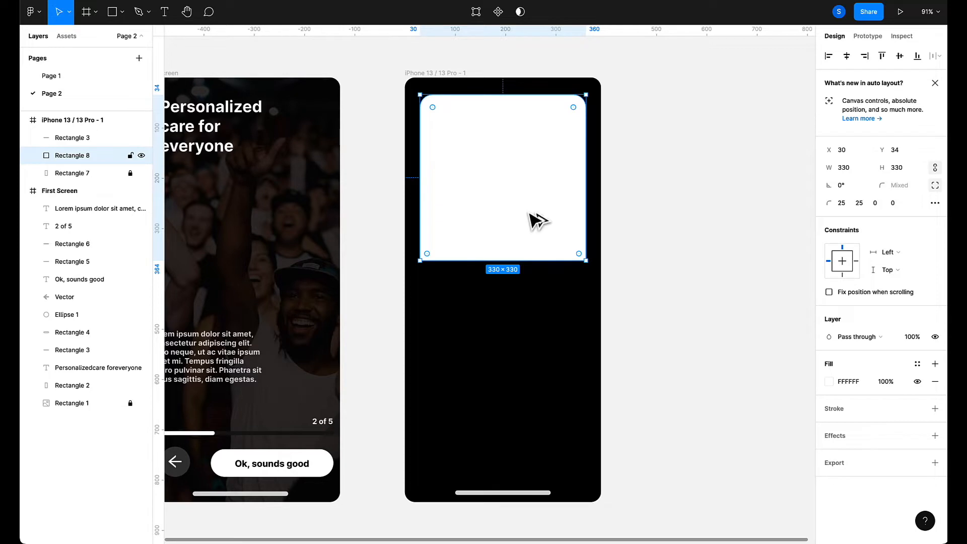
drag(530, 213, 528, 387)
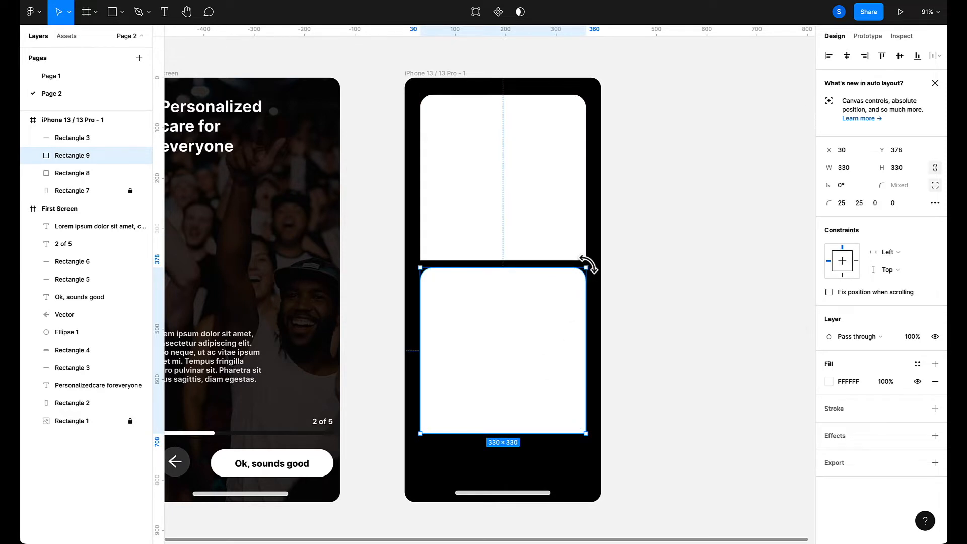
key(alt)
drag(587, 263, 410, 454)
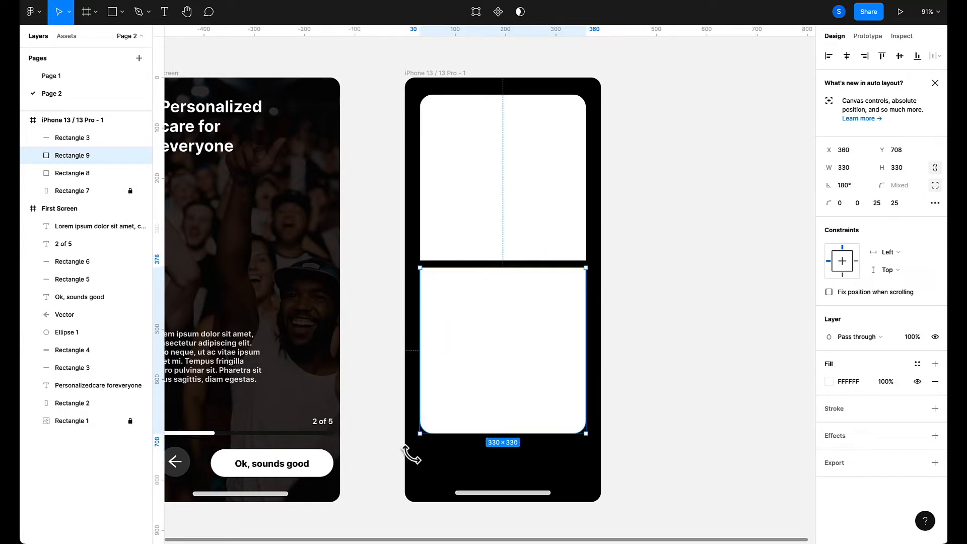
click(730, 374)
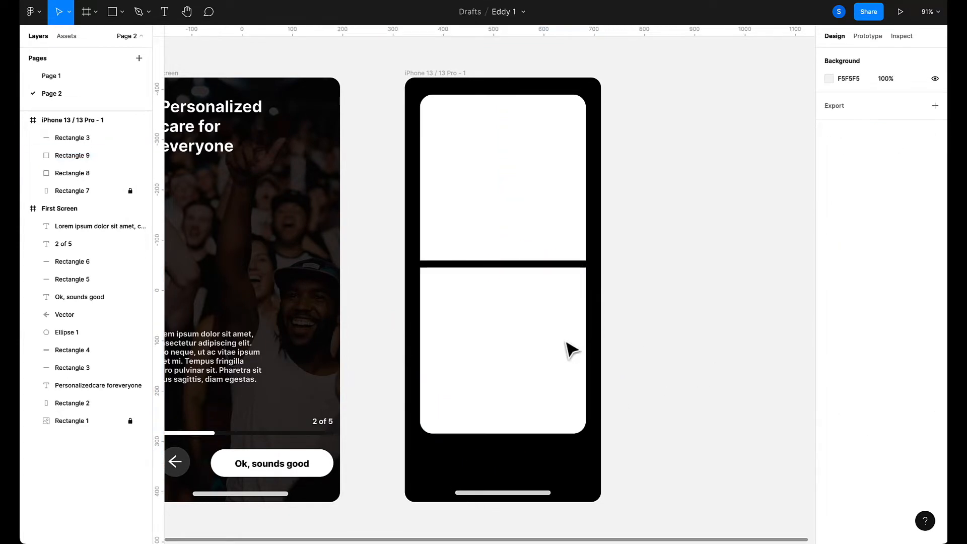
Nudge the lower white card vertically to Y 709, adjusting the gap beneath the upper card.
click(543, 356)
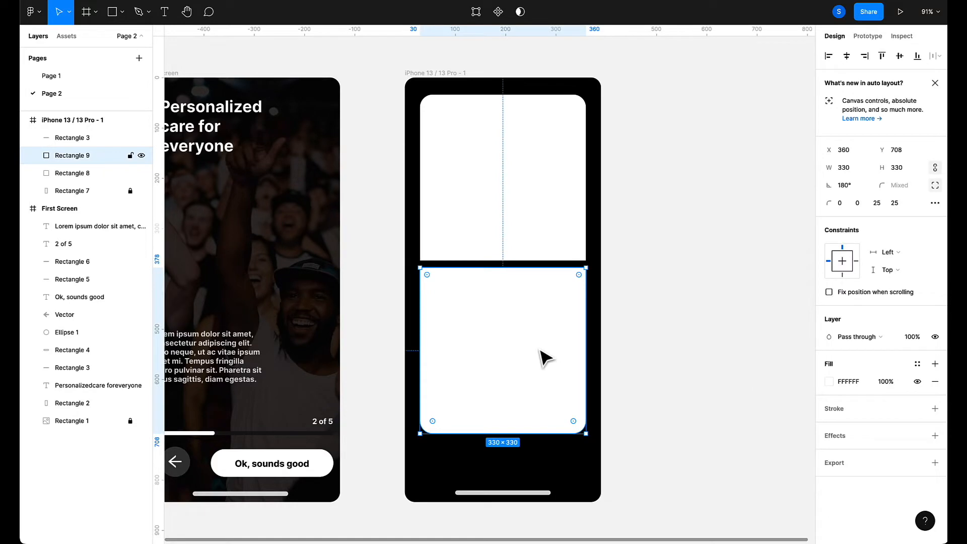
key(Up)
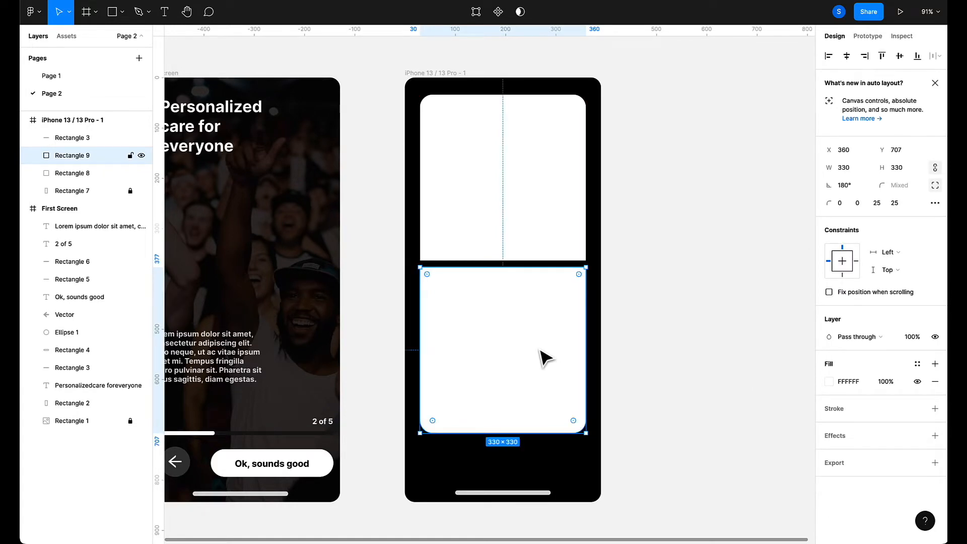
key(Up)
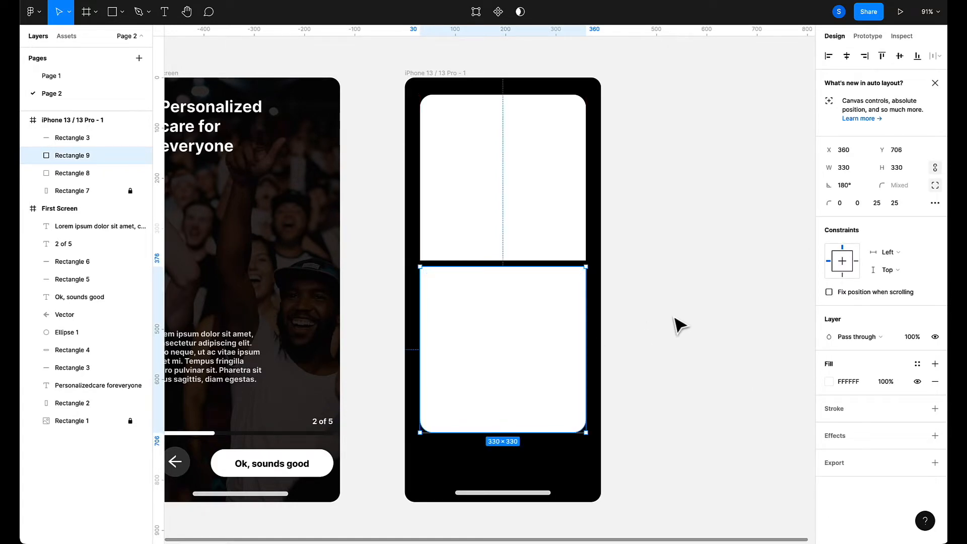
click(649, 318)
click(514, 343)
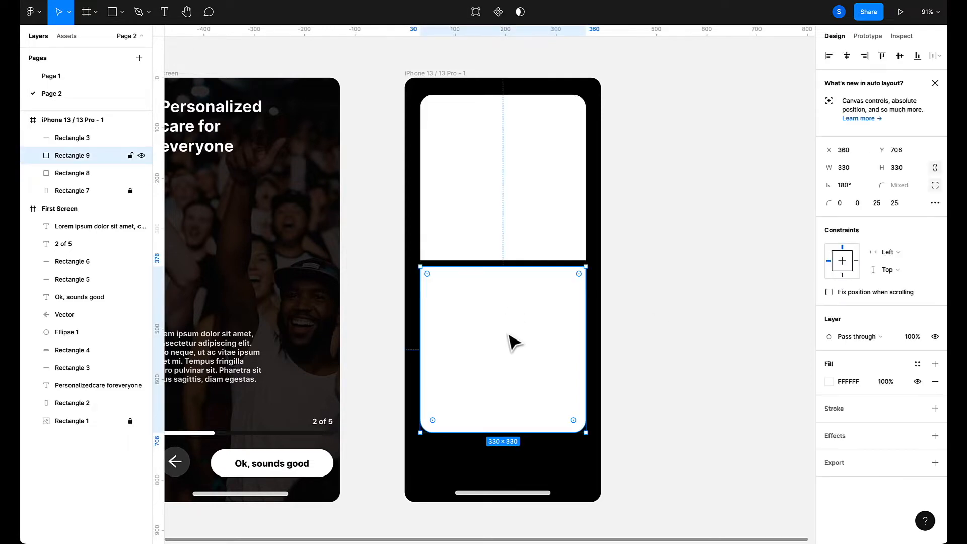
key(Down)
key(Down)
key(Down)
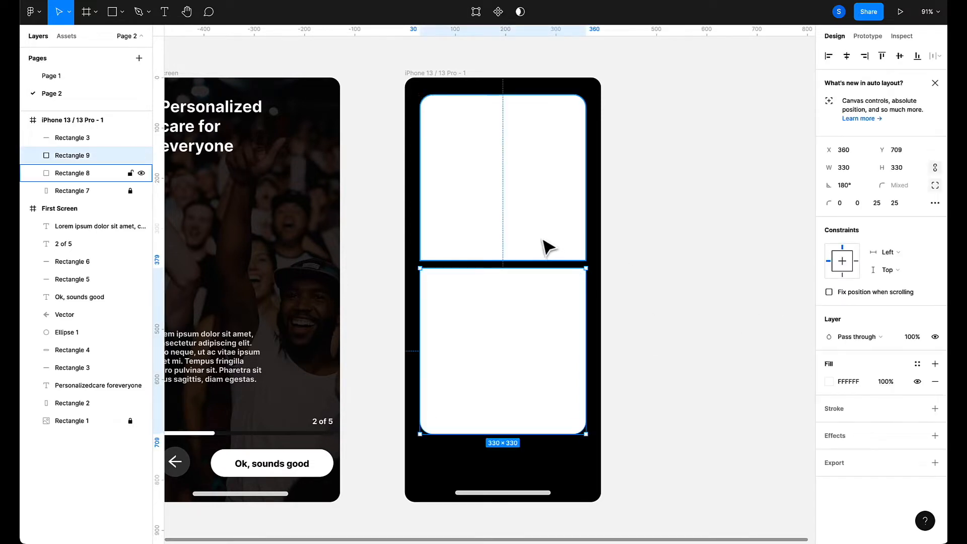
click(533, 234)
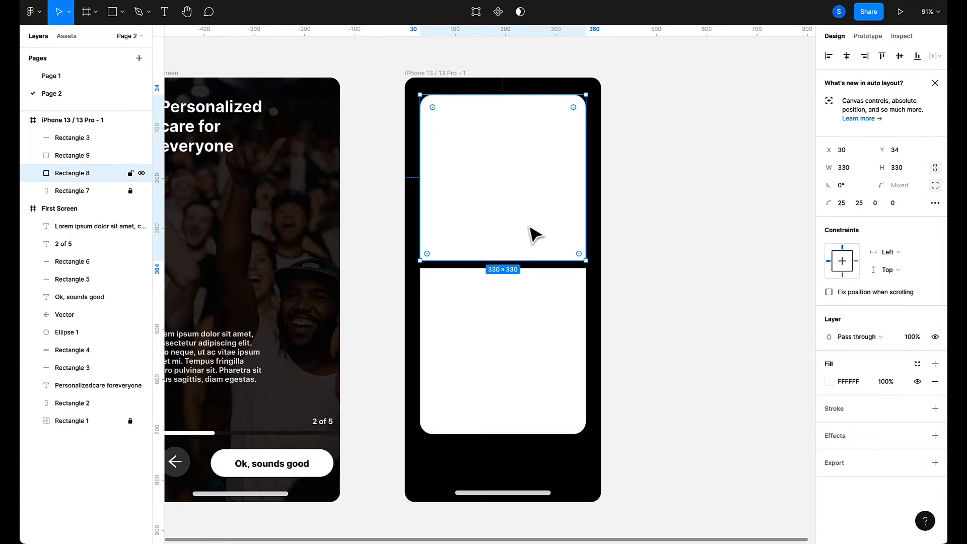
right_click(529, 226)
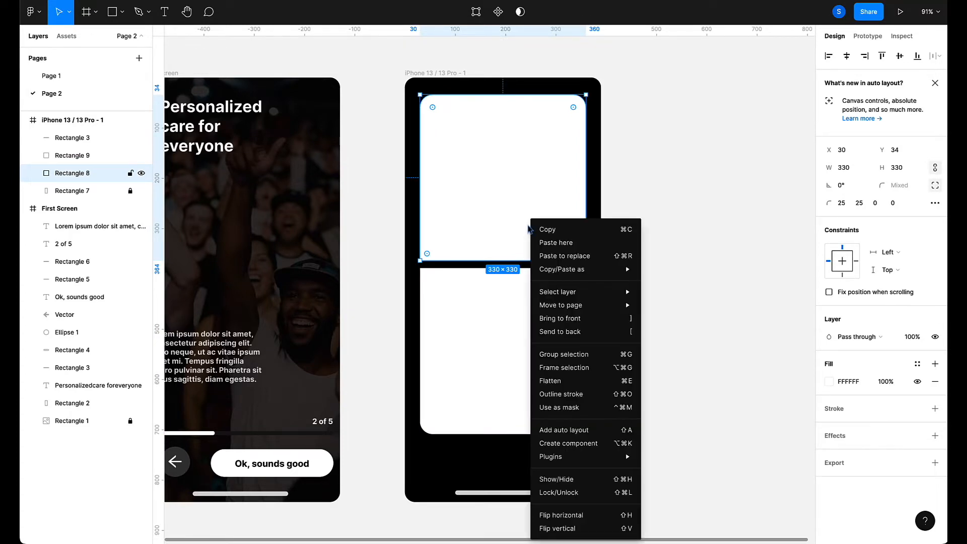
mouse_move(582, 462)
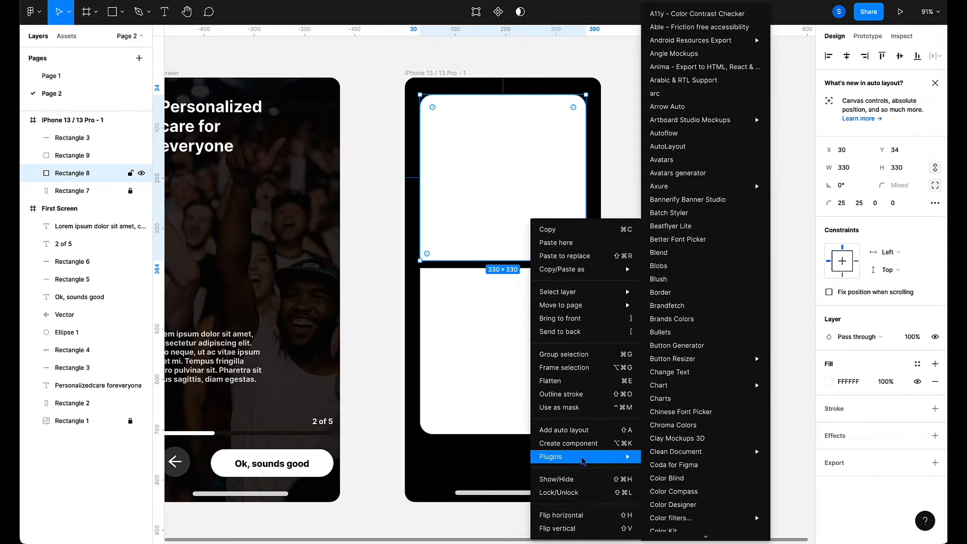
click(458, 204)
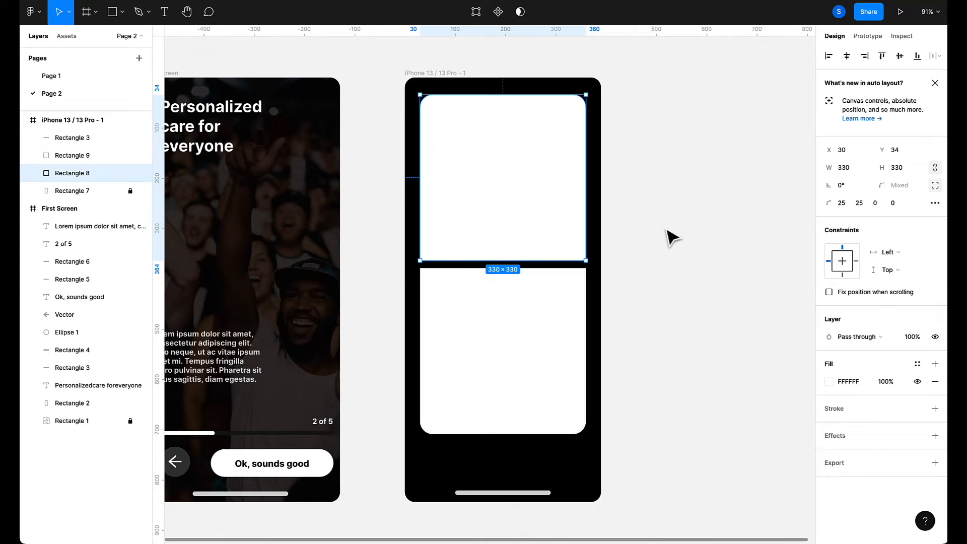
click(680, 233)
Add an inside stroke to the upper white card and colour it bright blue, 2375F0.
click(566, 219)
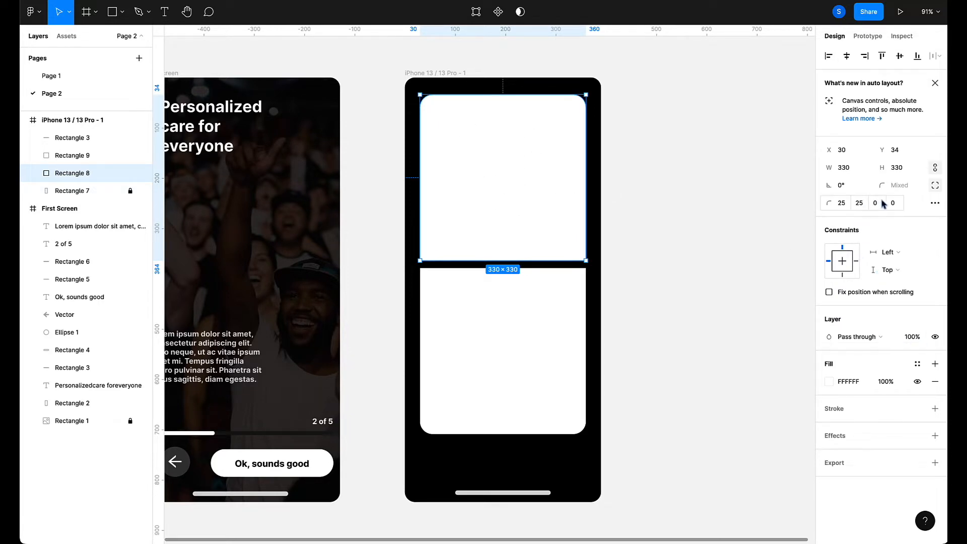
click(934, 408)
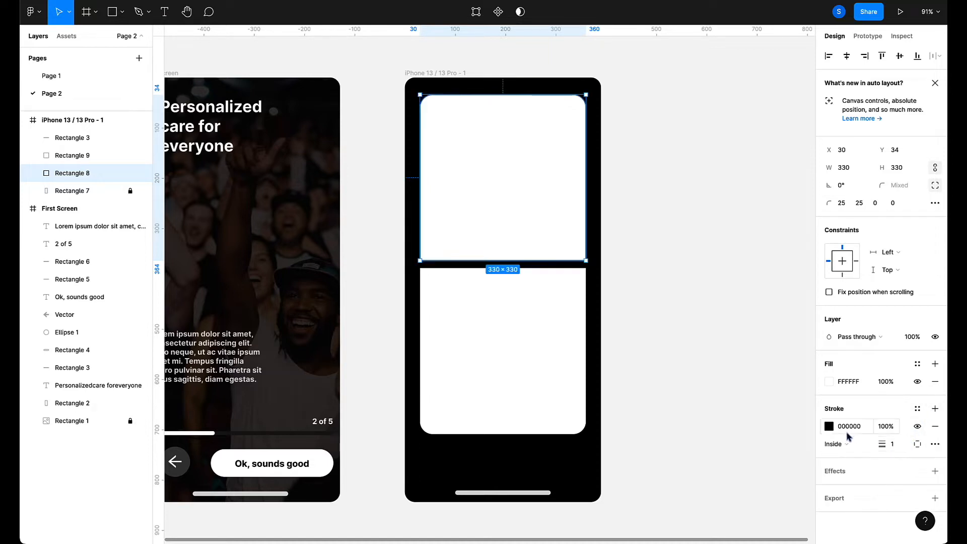
click(828, 426)
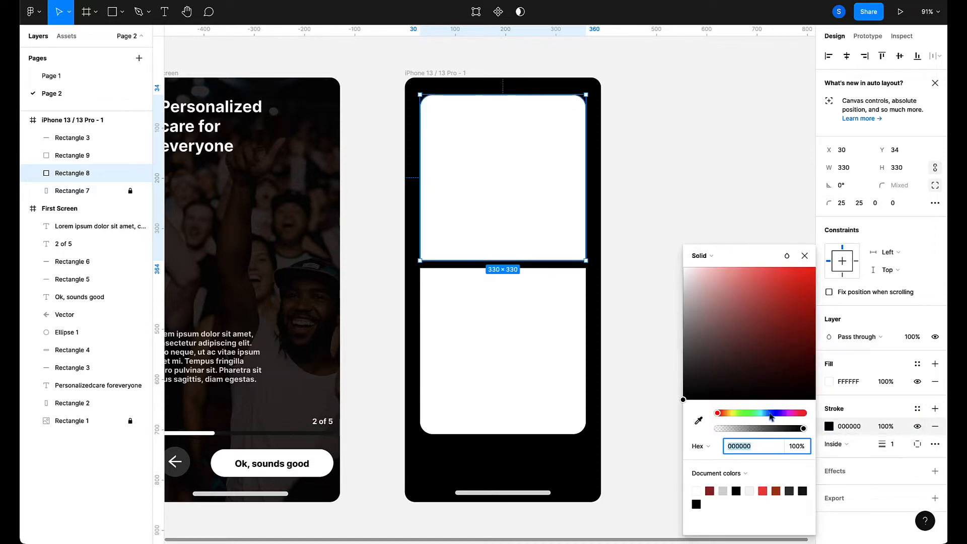
click(768, 413)
click(782, 302)
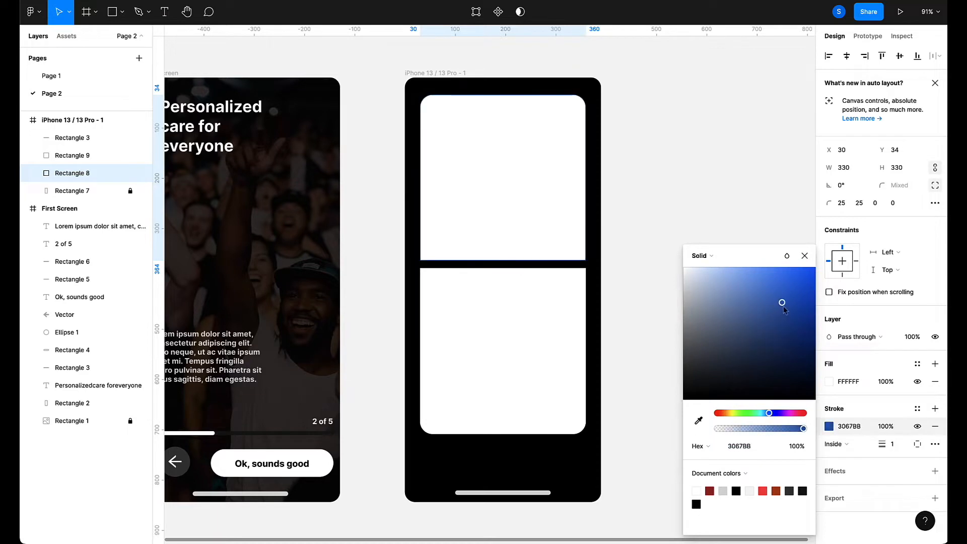
drag(783, 306, 800, 276)
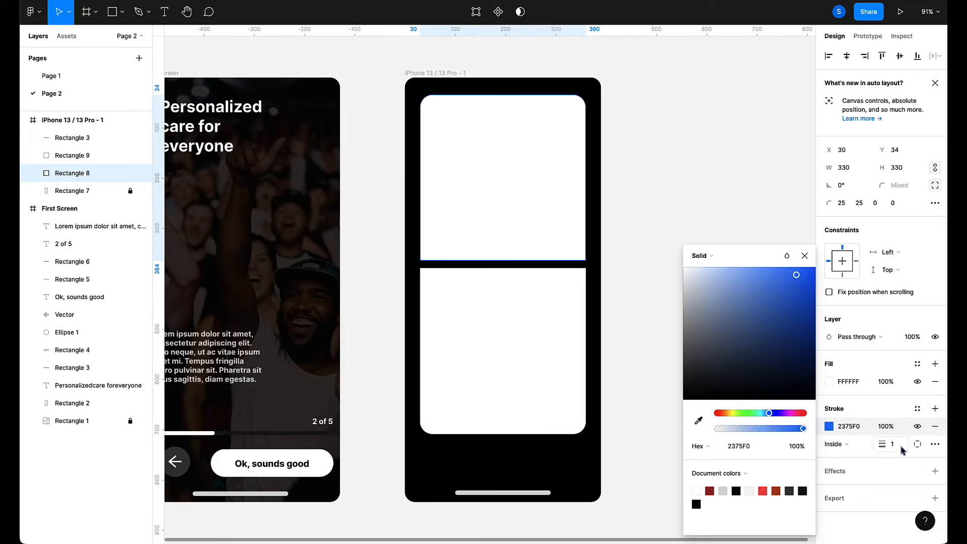
Try a weight of 4 on the upper card's blue stroke, then set it to 3.
click(893, 444)
text(4)
key(Return)
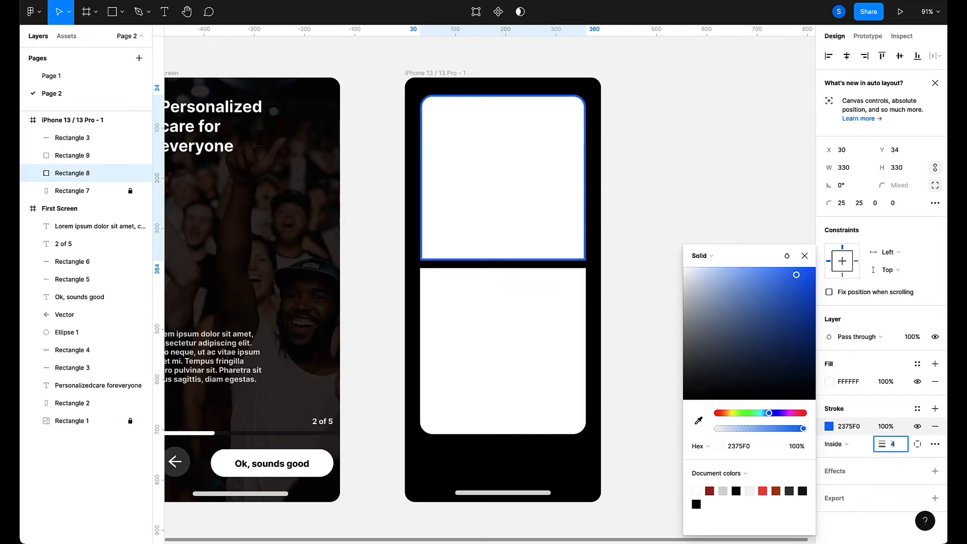
text(3)
key(Return)
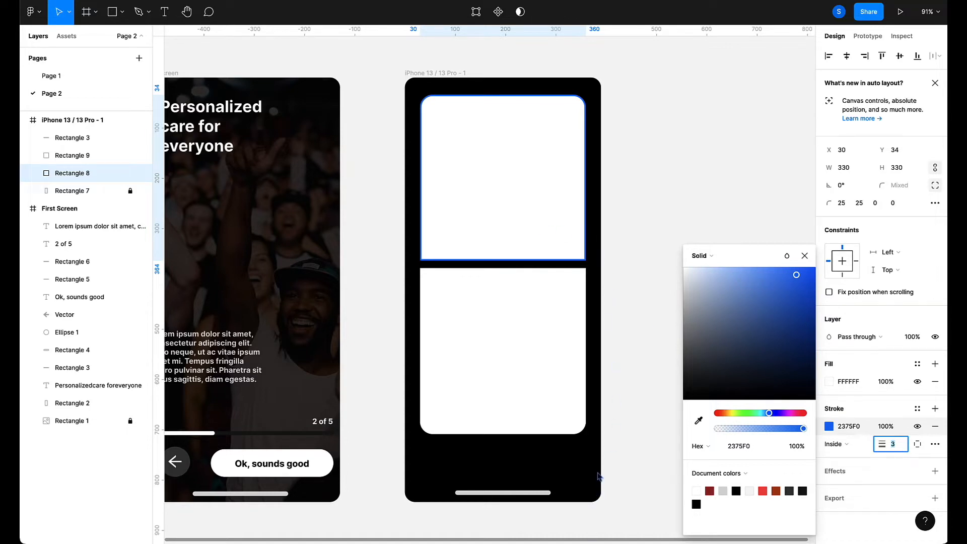
right_click(543, 220)
mouse_move(594, 455)
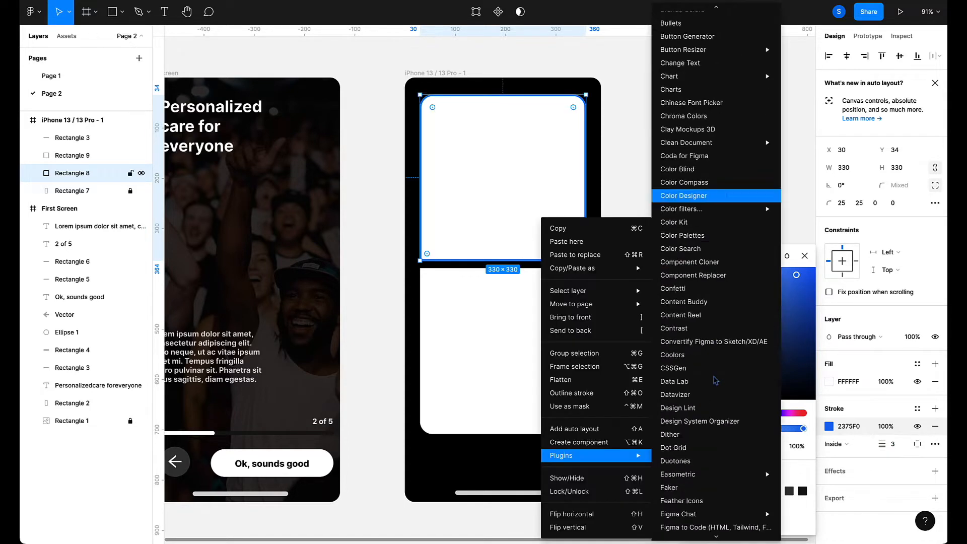
scroll(715, 379, down, 3)
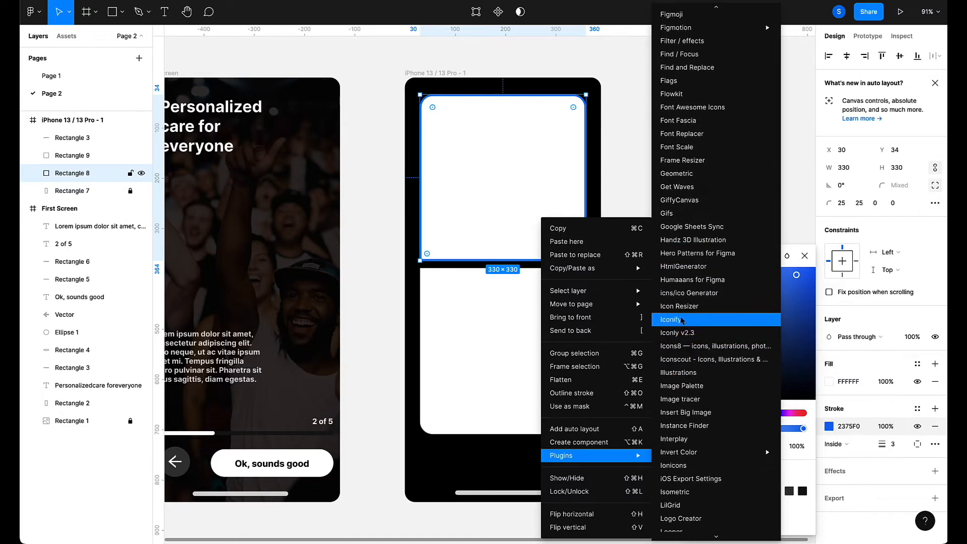
click(682, 319)
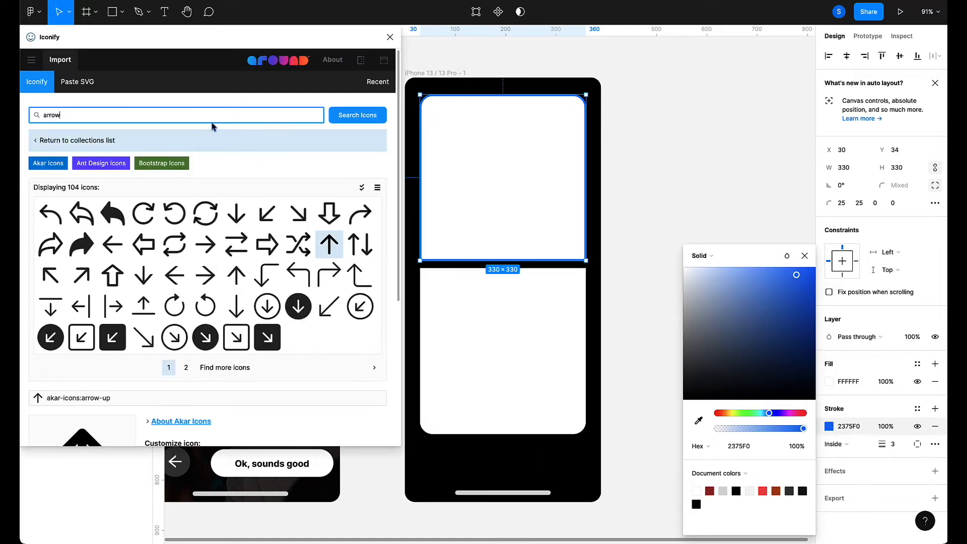
click(390, 37)
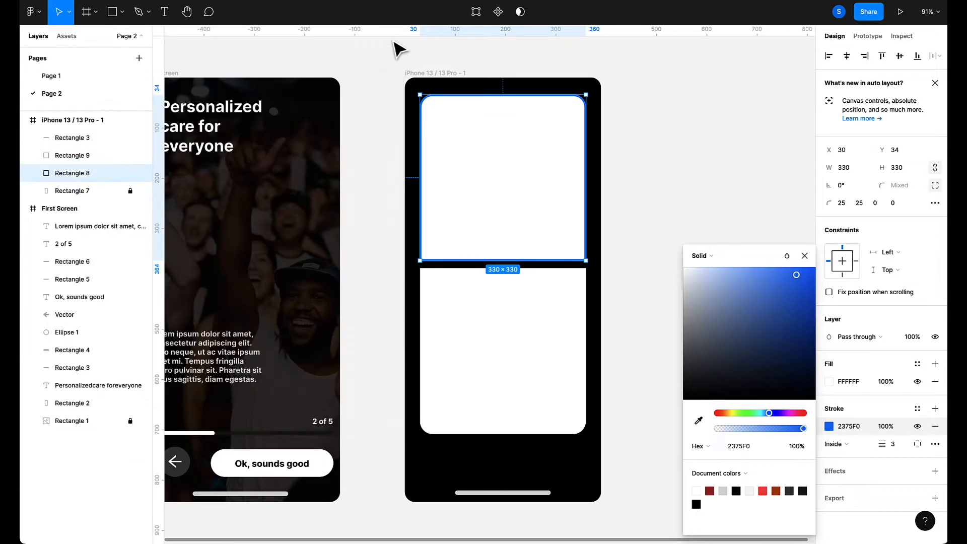
Run the Unsplash plugin on the upper white card.
right_click(497, 185)
mouse_move(553, 423)
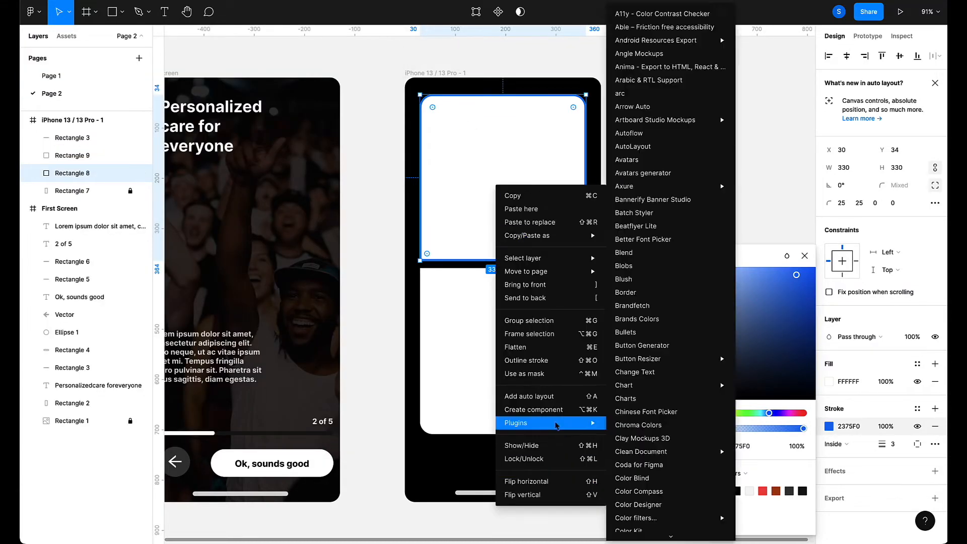
scroll(680, 403, down, 20)
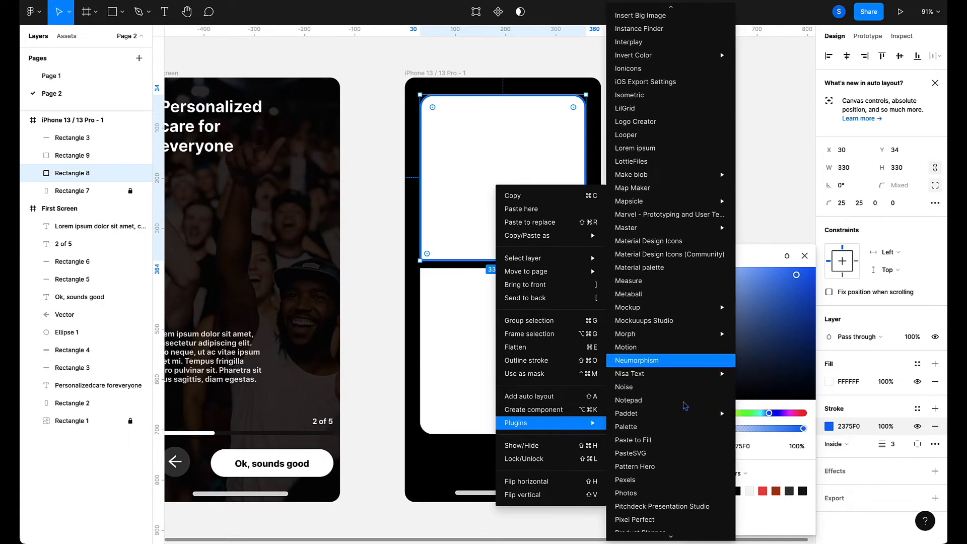
scroll(684, 405, down, 20)
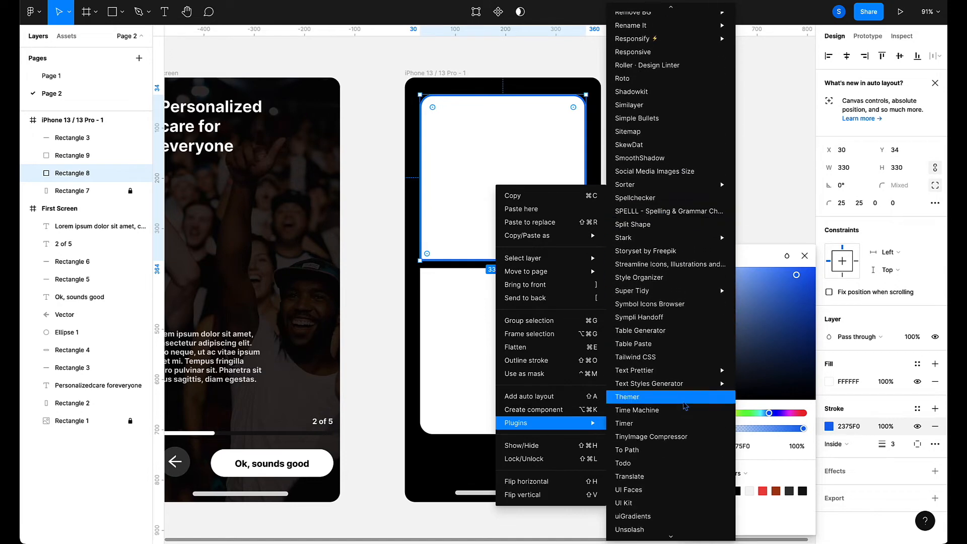
click(684, 404)
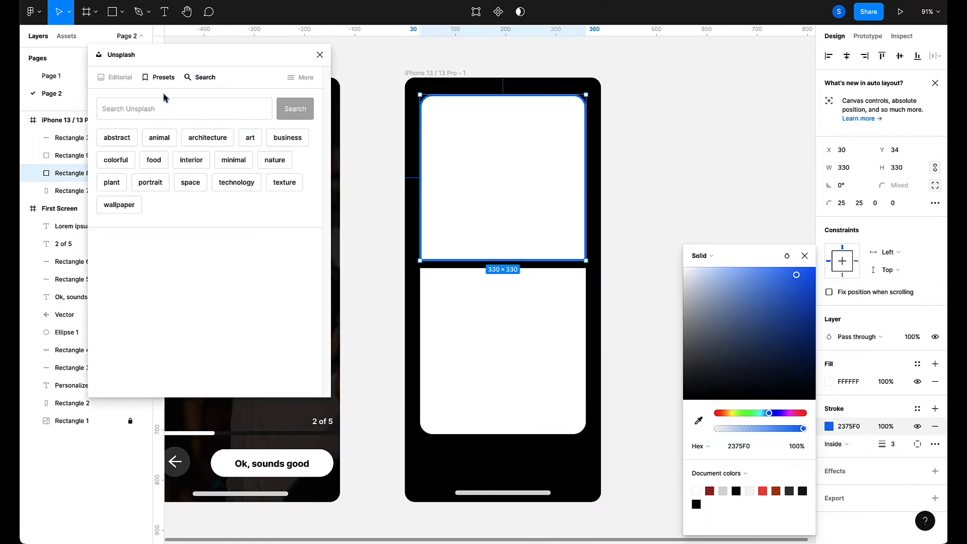
Search Unsplash for people photos to use on the upper card.
click(158, 105)
text(pe)
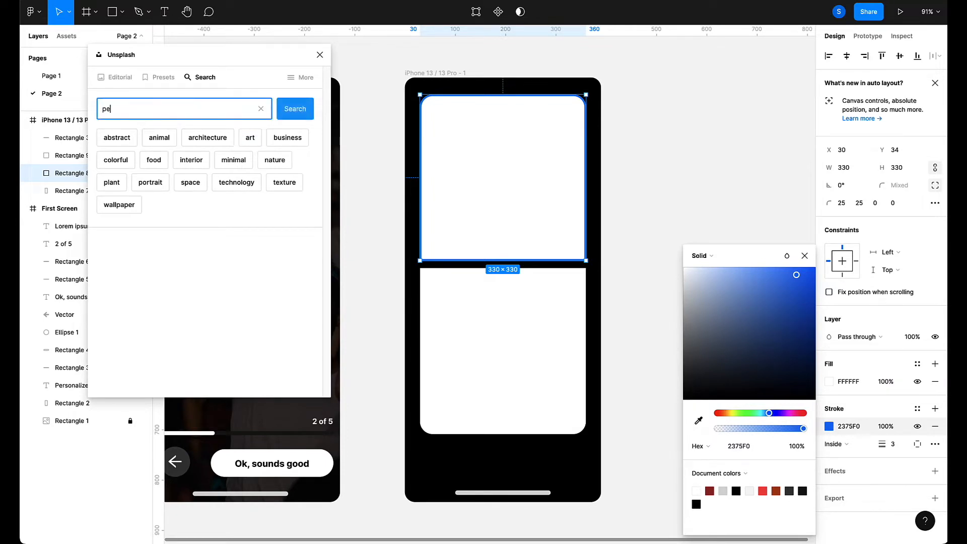
text(ople)
key(Return)
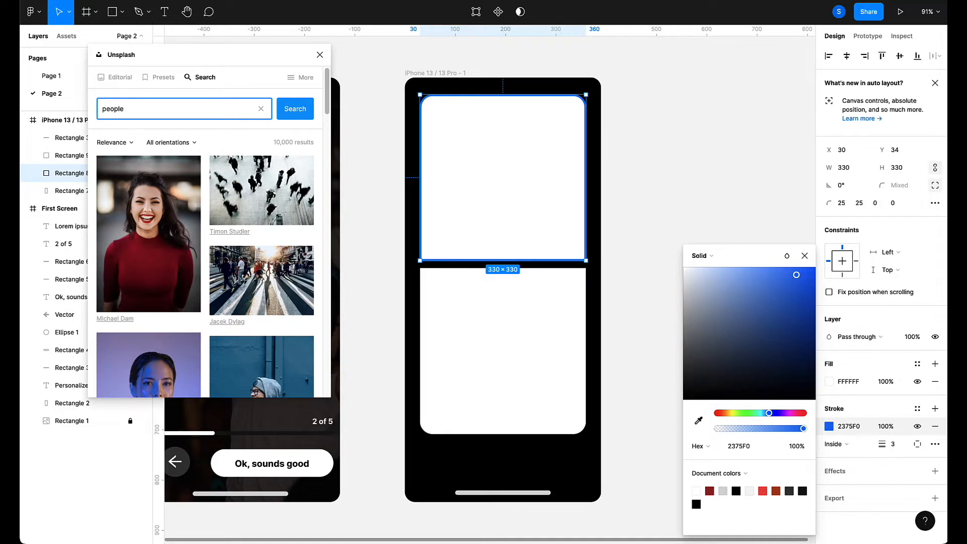
Fill the upper card with the photo of the woman in a grey blazer against an orange wall.
scroll(132, 268, down, 5)
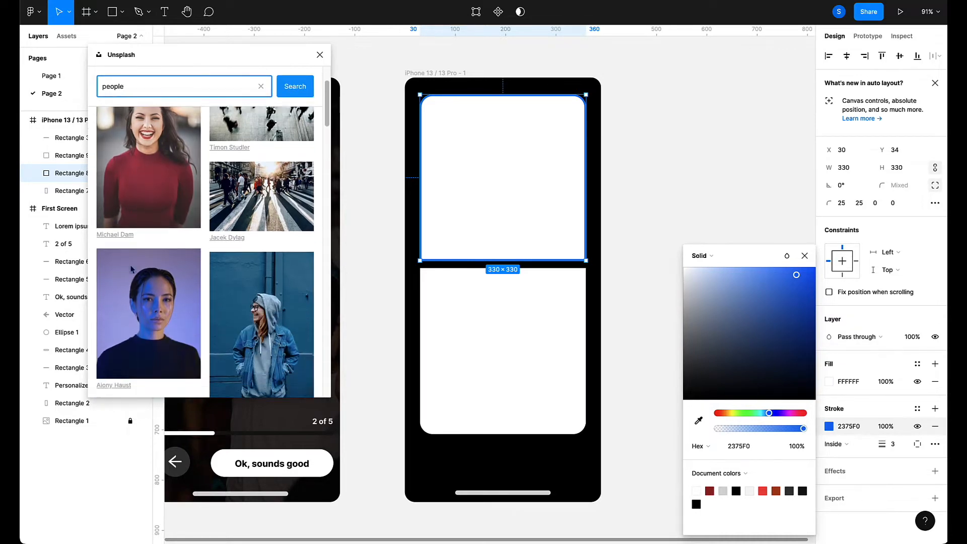
scroll(131, 268, down, 15)
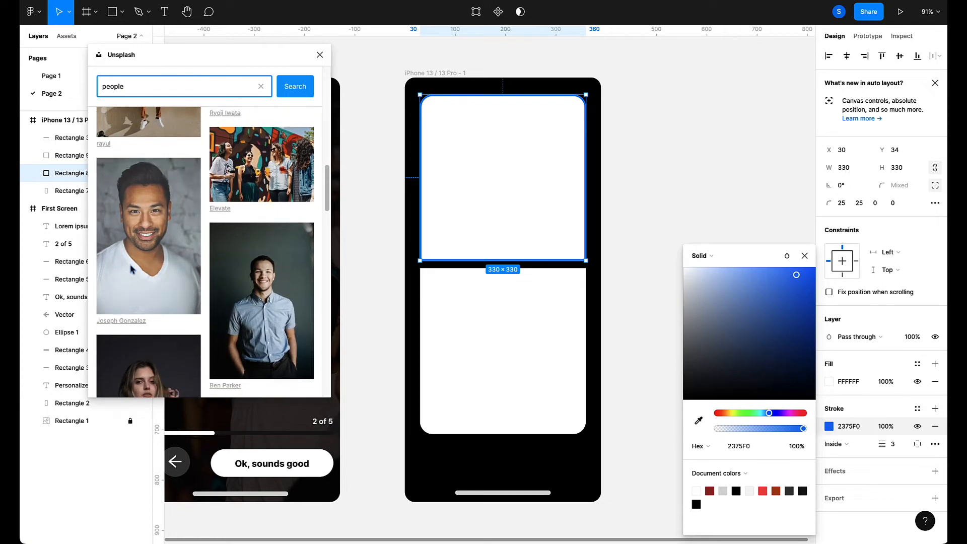
scroll(131, 268, down, 10)
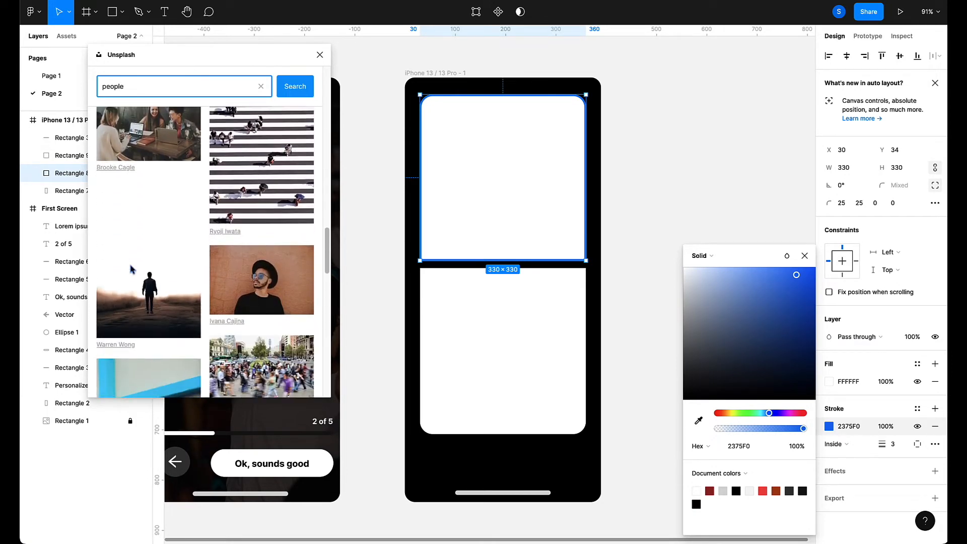
scroll(132, 269, down, 10)
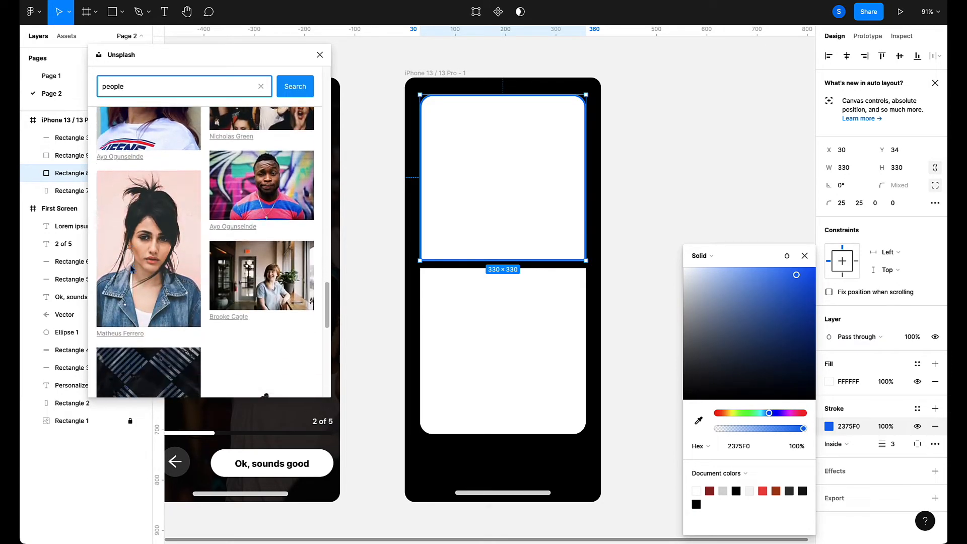
scroll(131, 268, down, 10)
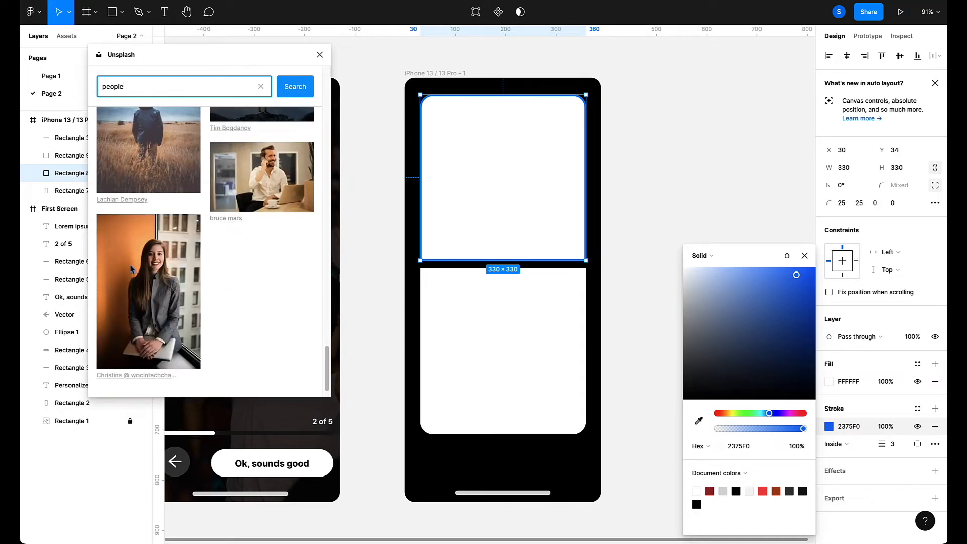
scroll(132, 268, down, 2)
click(157, 277)
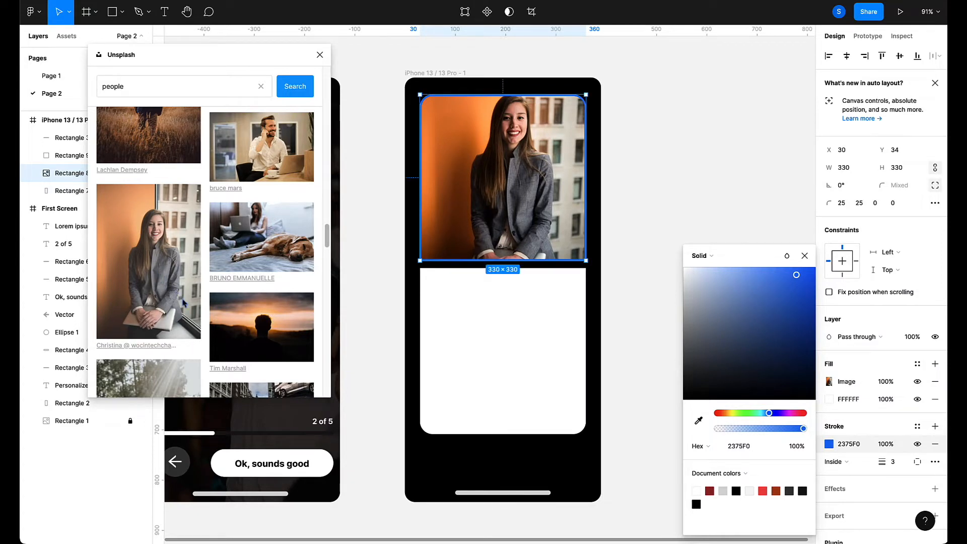
Replace the upper card's image with the smiling dark-haired woman in a white T-shirt with her hair in a bun.
scroll(176, 318, down, 10)
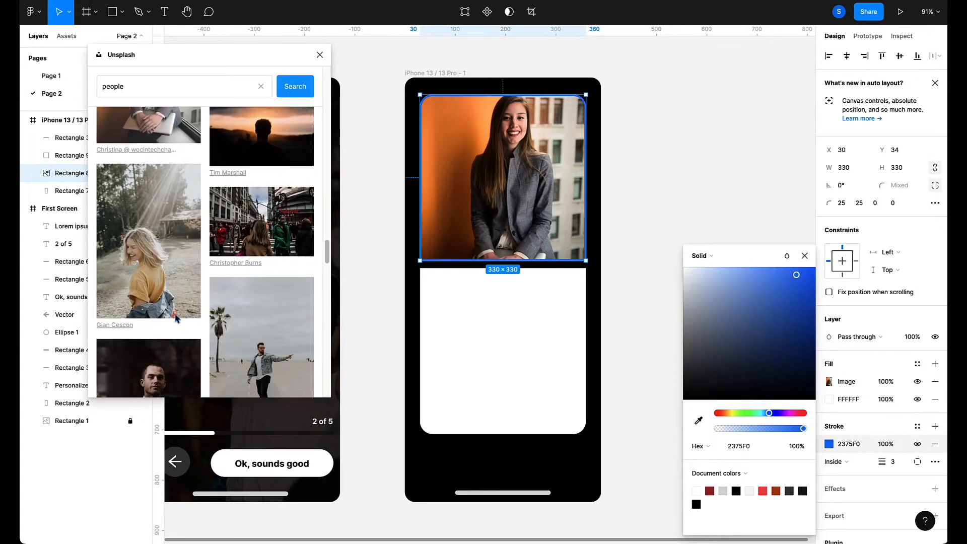
scroll(176, 318, down, 5)
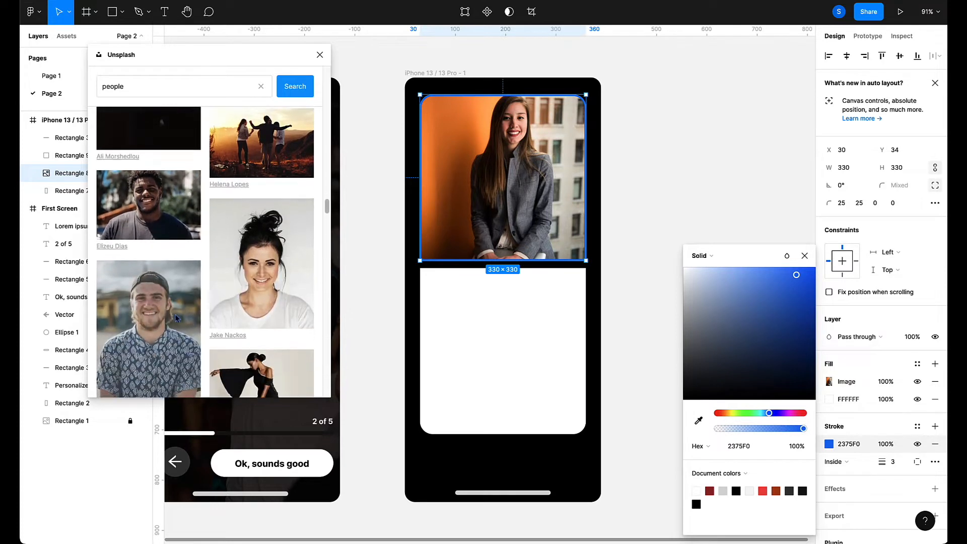
click(258, 293)
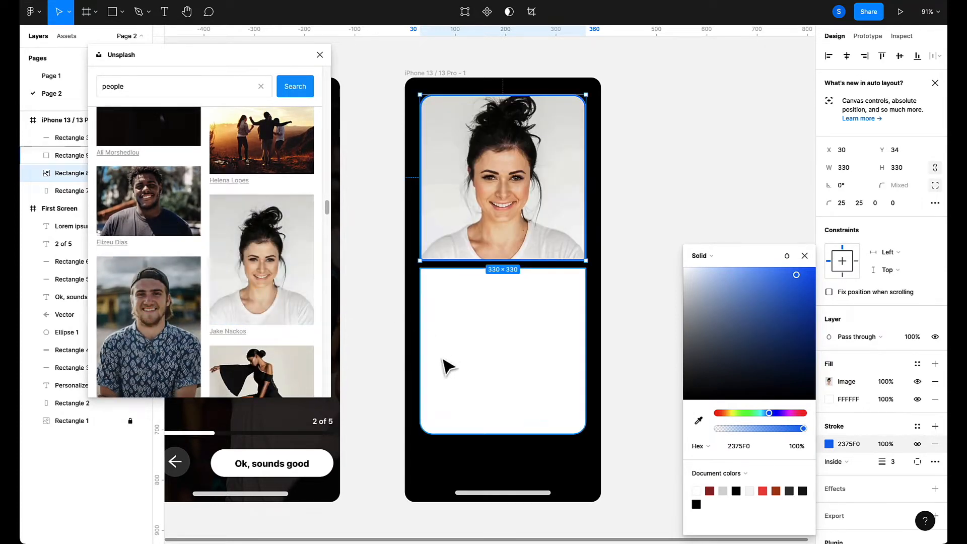
Select the lower card and try to fill it with the portrait of the man in a grey sweater.
click(522, 386)
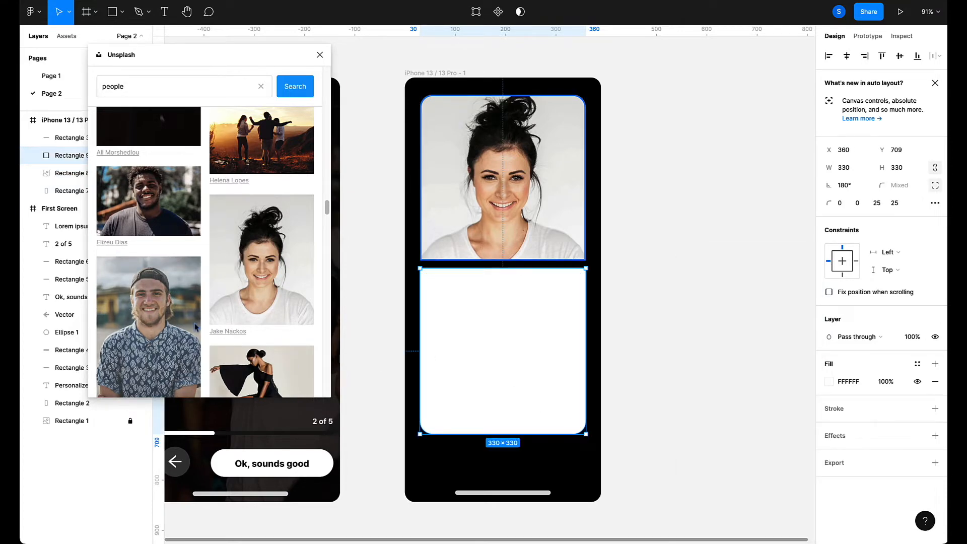
scroll(195, 328, down, 5)
scroll(195, 327, down, 6)
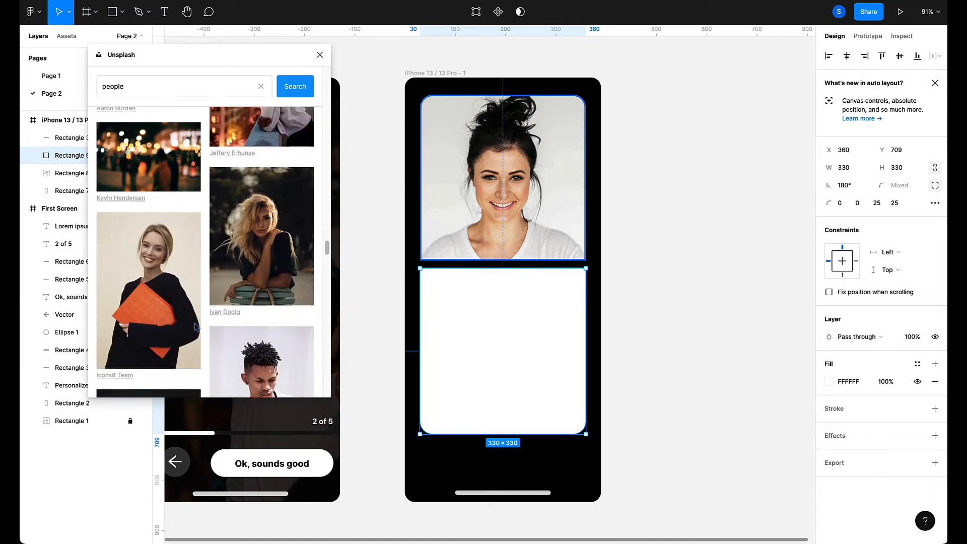
scroll(195, 327, down, 8)
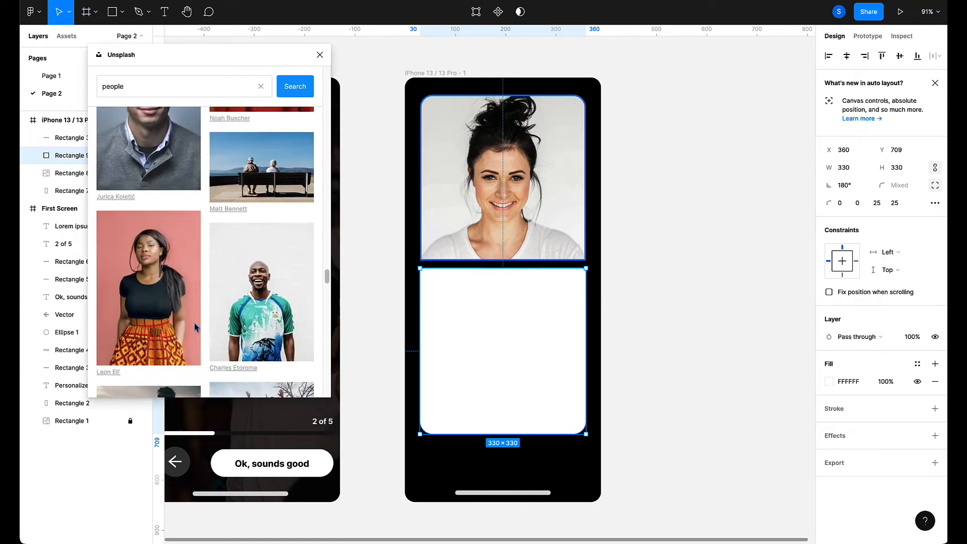
scroll(160, 265, up, 1)
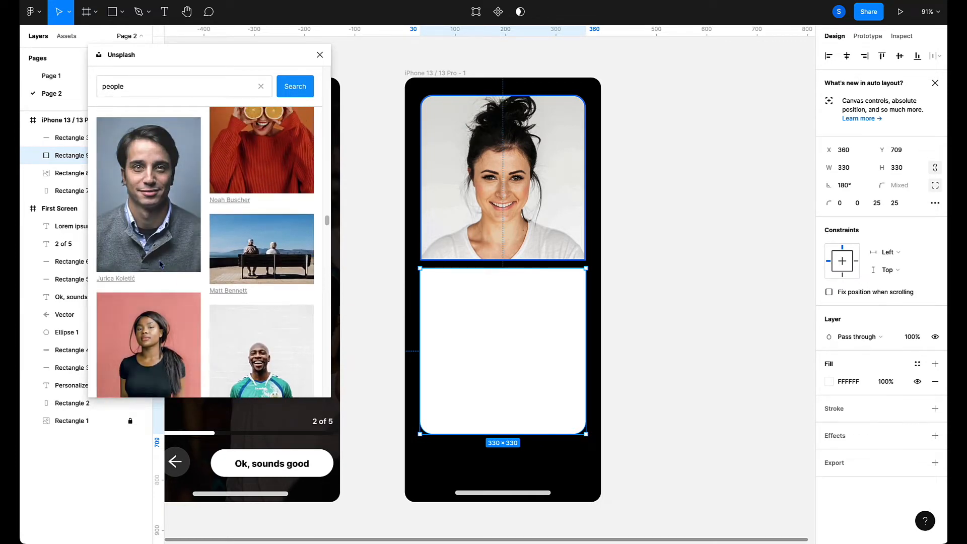
click(161, 245)
click(151, 226)
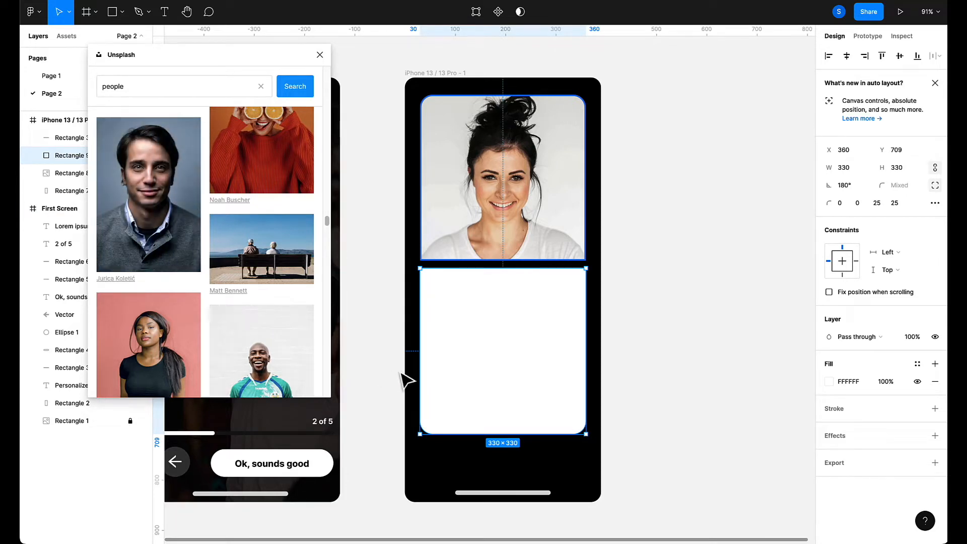
Fill the lower card with the photo of the young man in a grey sweatshirt surrounded by confetti.
scroll(215, 344, down, 15)
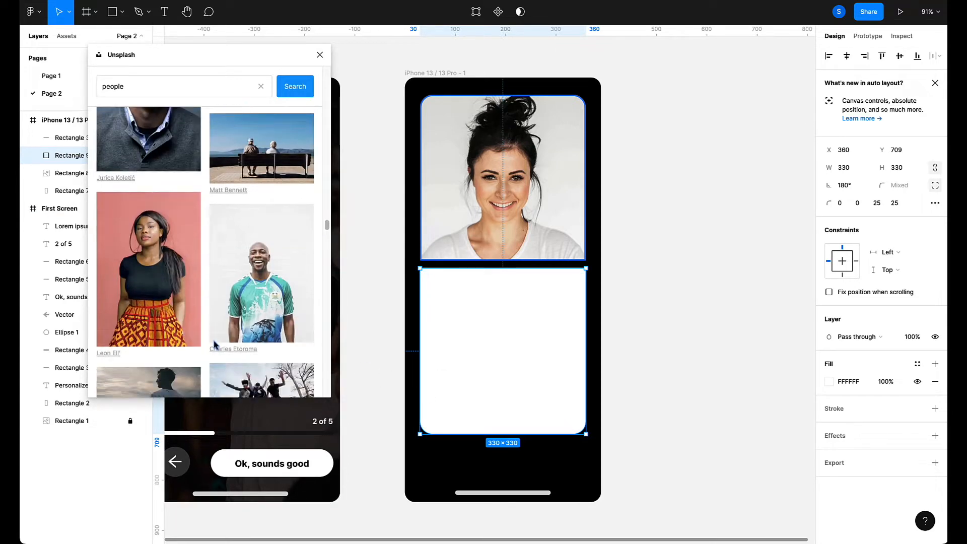
scroll(214, 344, down, 15)
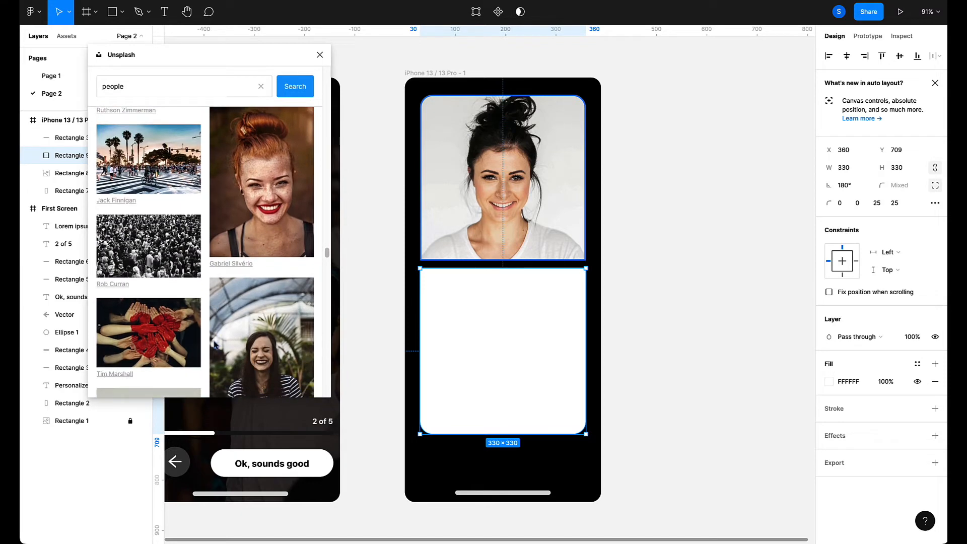
scroll(215, 344, down, 15)
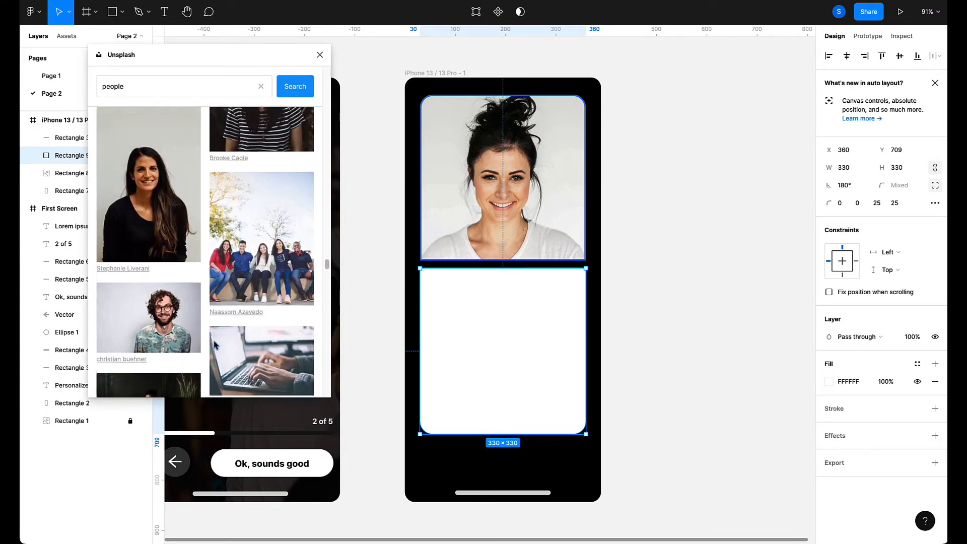
scroll(214, 342, down, 15)
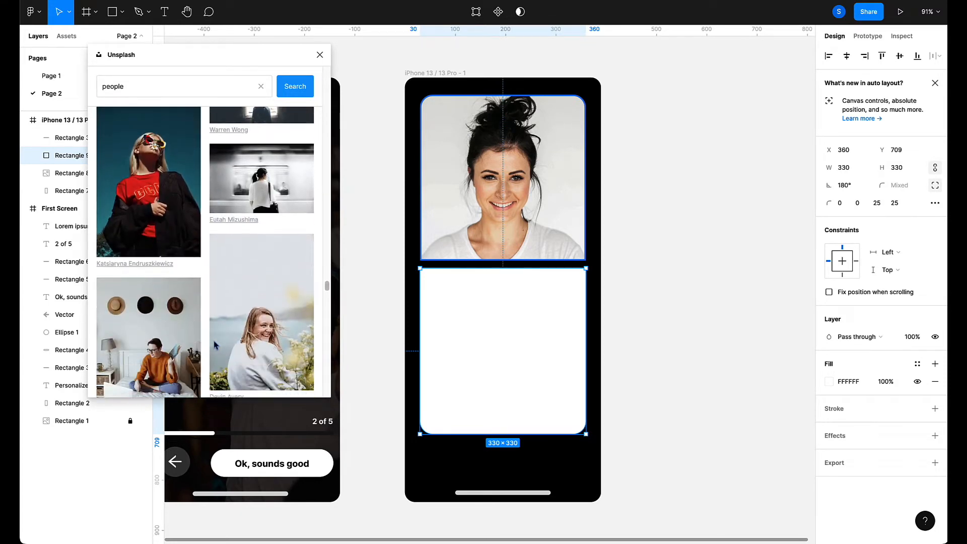
scroll(215, 344, down, 15)
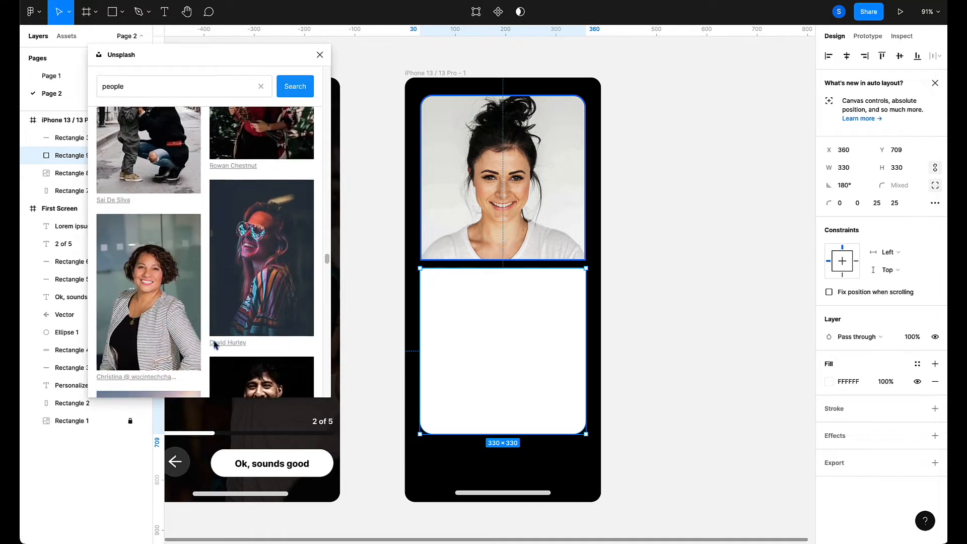
scroll(214, 344, down, 15)
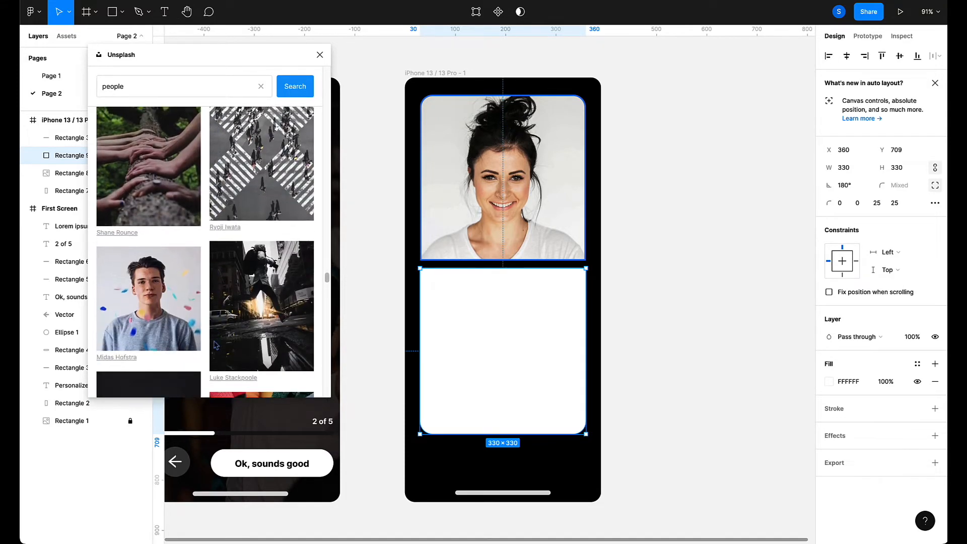
scroll(214, 343, up, 5)
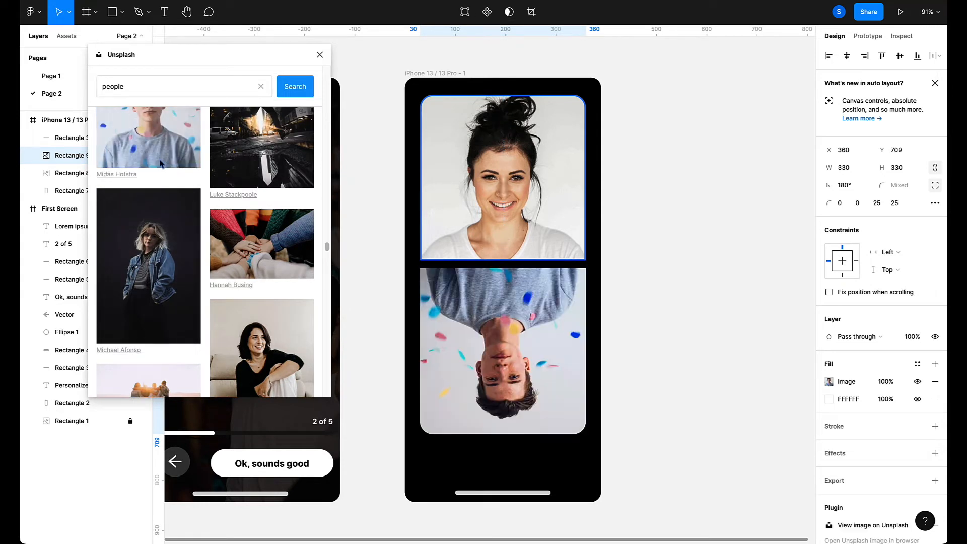
scroll(160, 163, up, 2)
scroll(161, 164, down, 3)
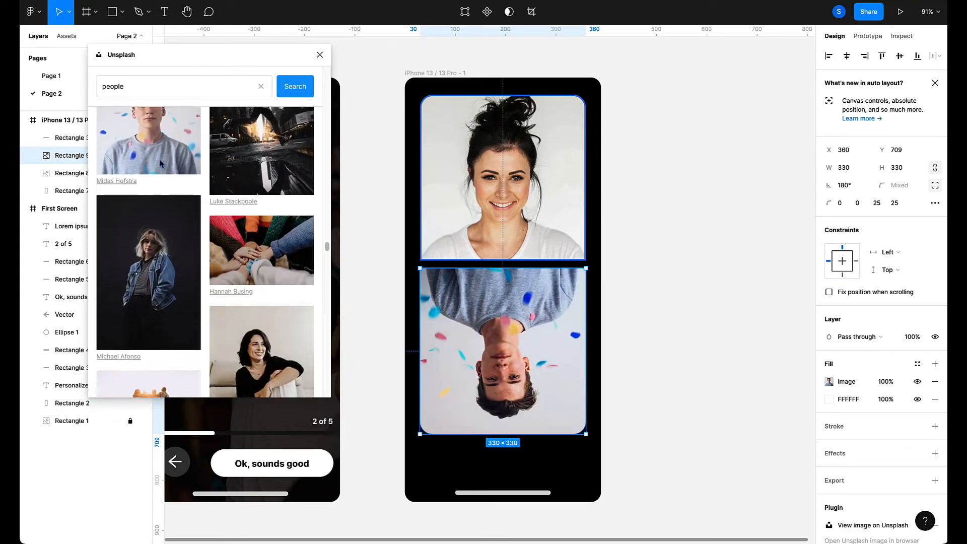
click(162, 163)
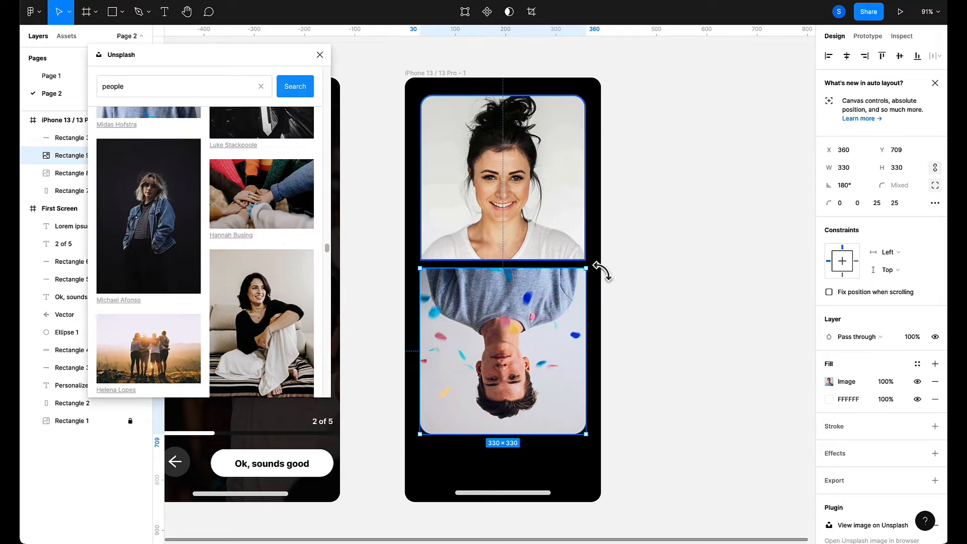
Rotate the lower card to 0° so its photo is upright, and set its two upper corner radii to 0.
drag(597, 266, 397, 462)
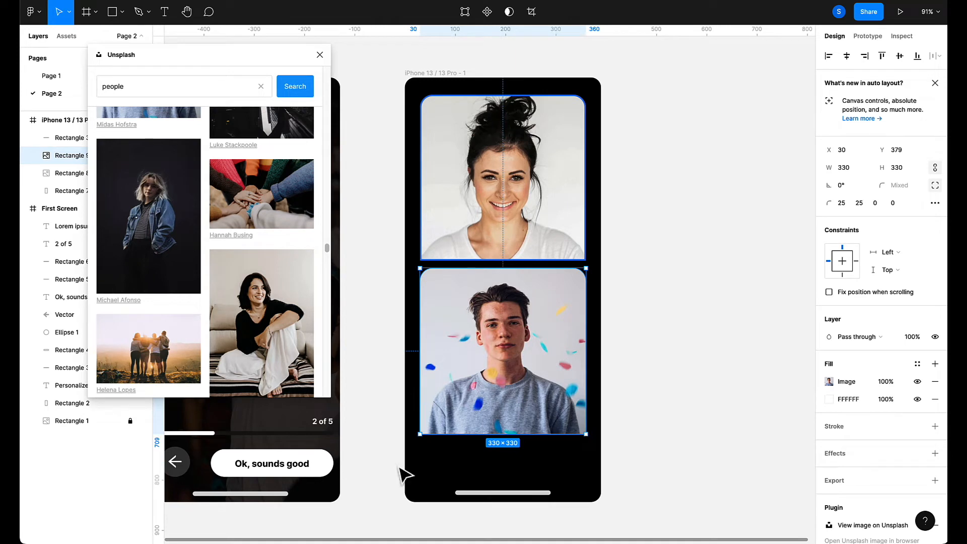
click(859, 203)
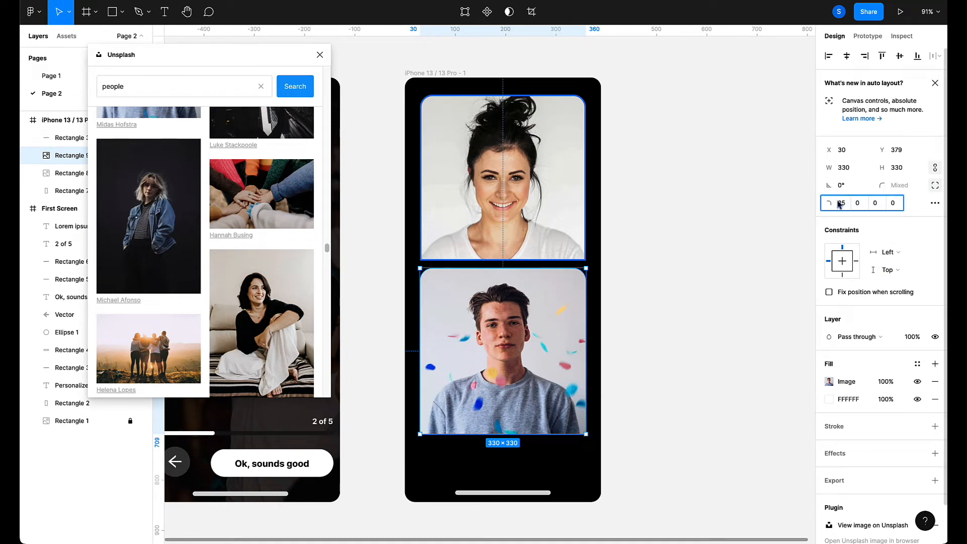
click(839, 204)
text(0)
key(Return)
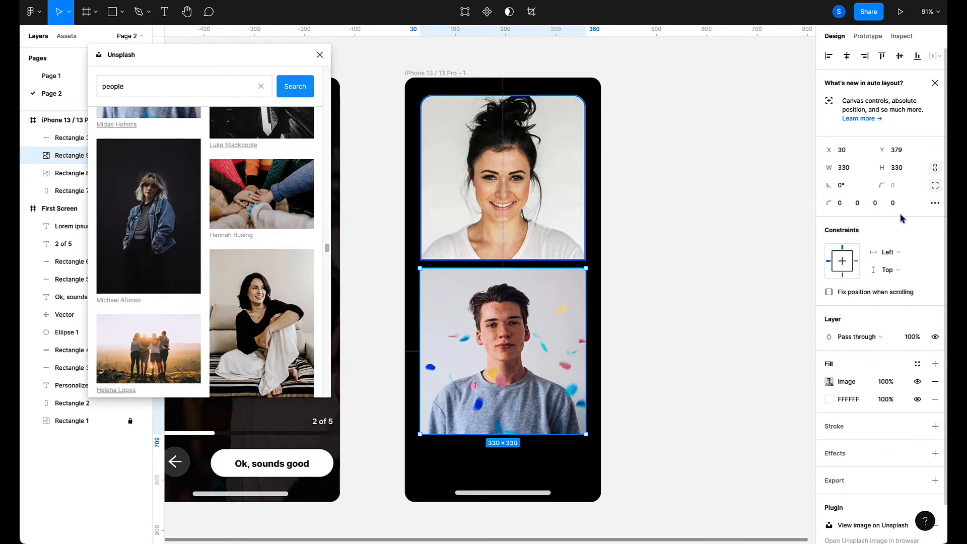
Set the lower card's bottom-right and bottom-left corner radii to 25.
click(875, 203)
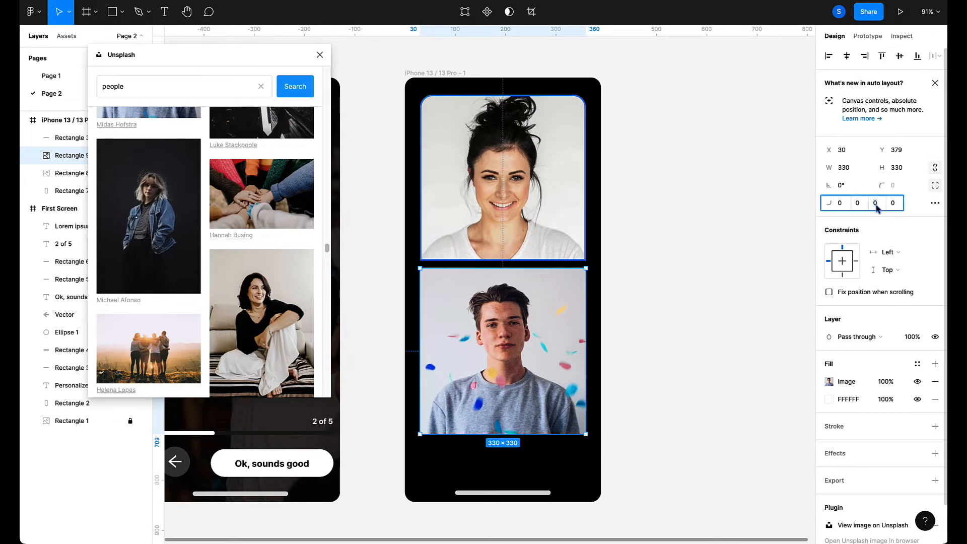
text(25)
key(Return)
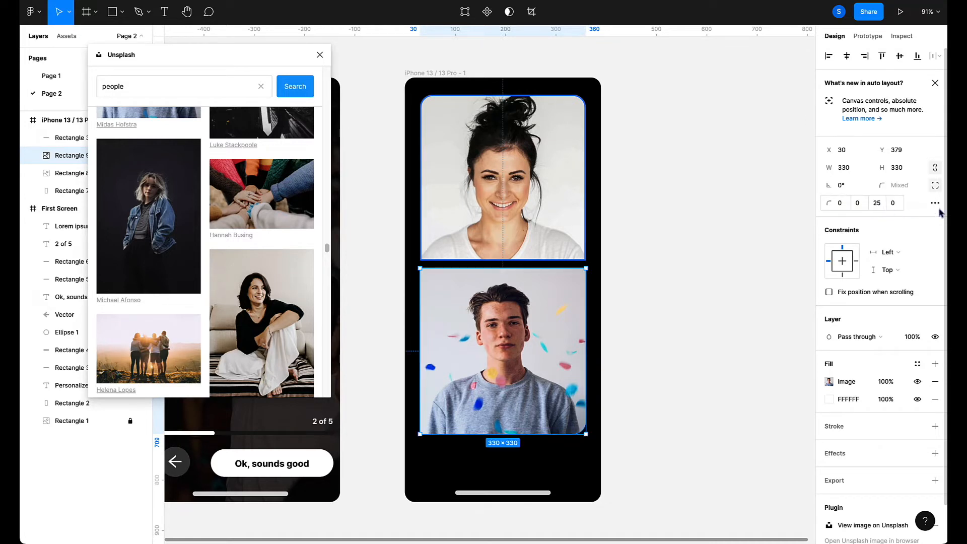
click(893, 203)
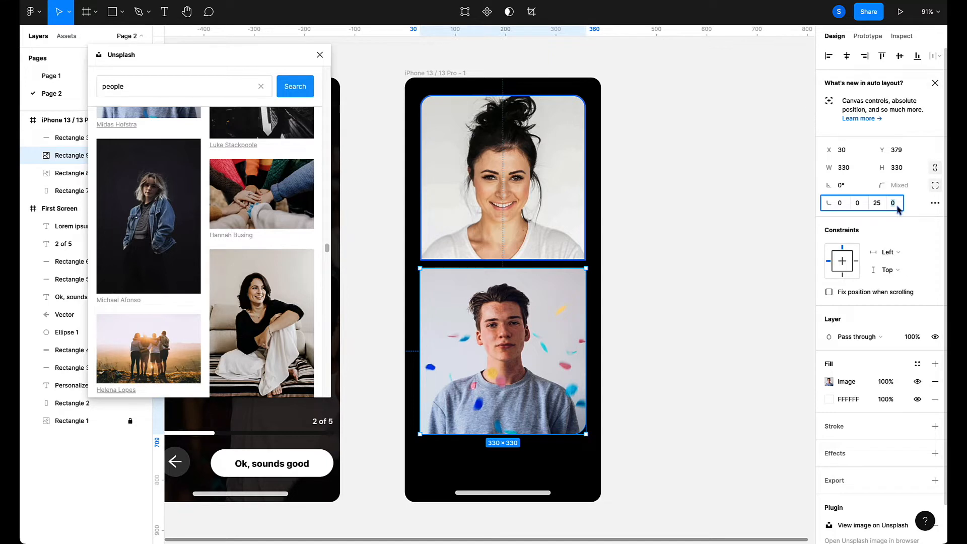
key(Return)
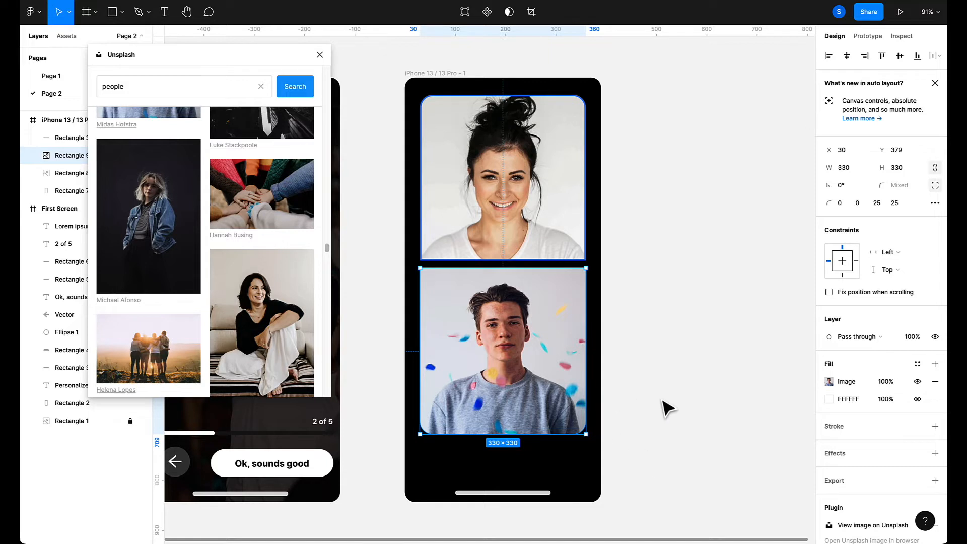
Deselect the card and preview the prototype, advancing from the first screen to the two-card screen.
click(667, 408)
scroll(667, 408, left, 3)
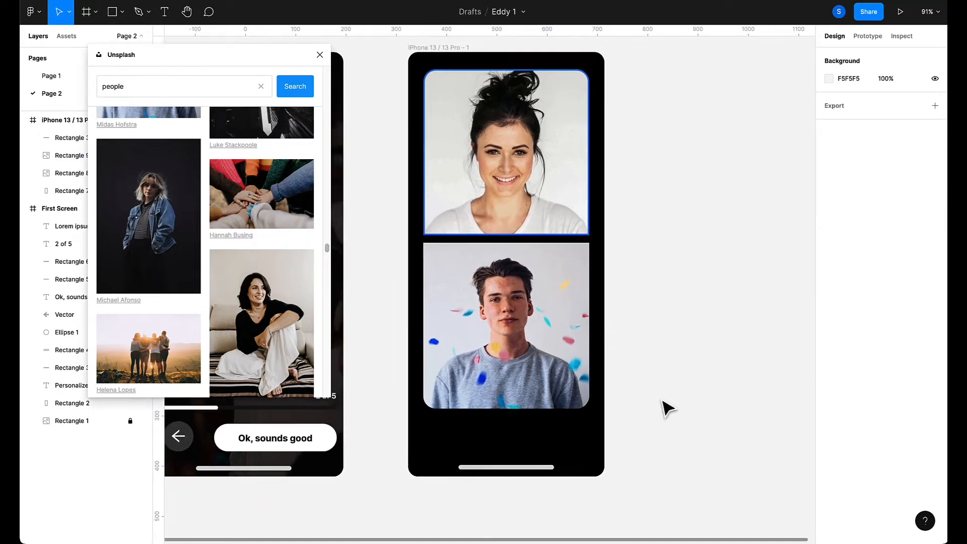
scroll(667, 407, left, 1)
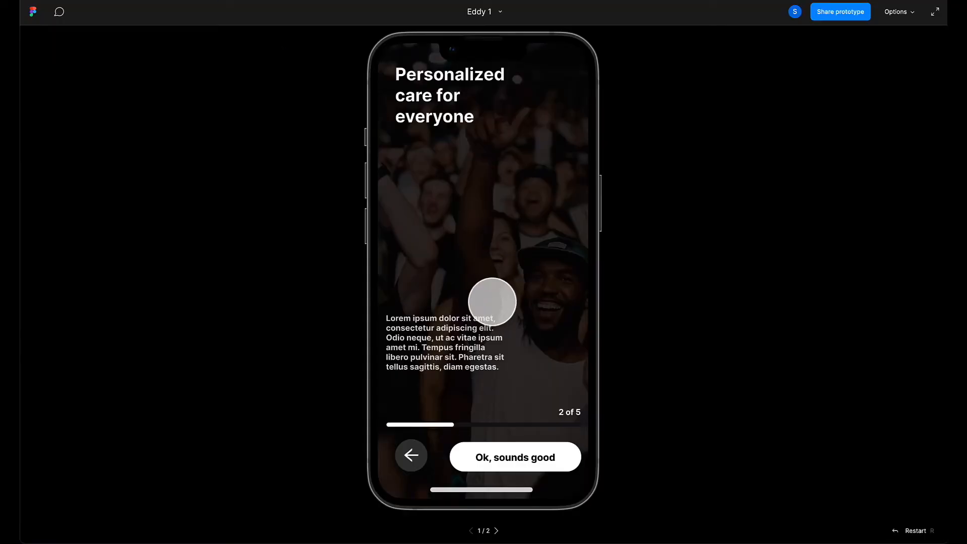
key(Right)
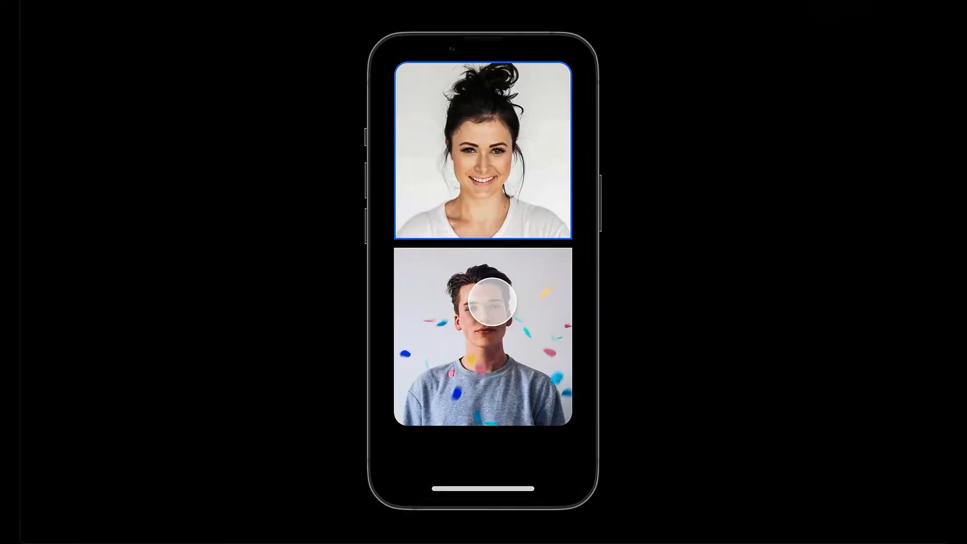
Leave the prototype preview, return to the canvas and close the Unsplash plugin.
mouse_move(138, 11)
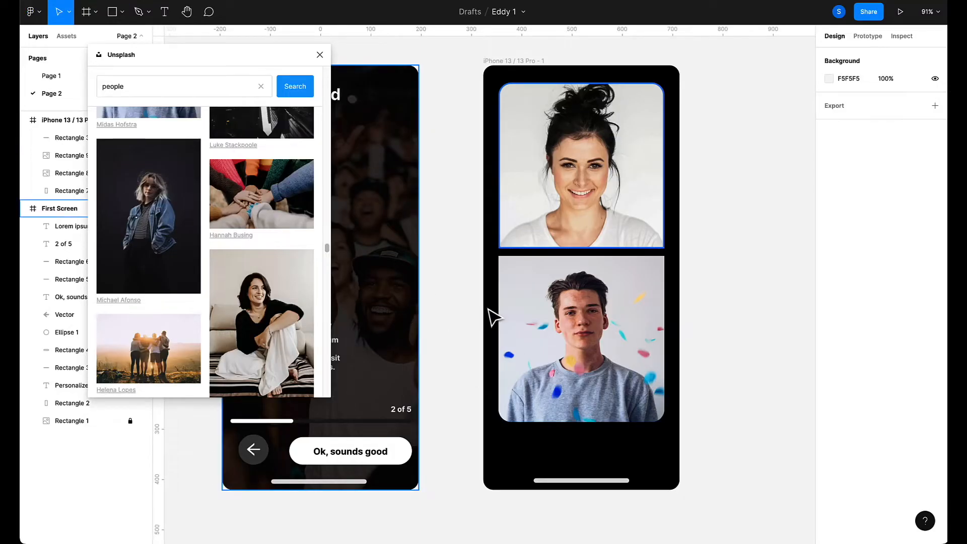
click(471, 310)
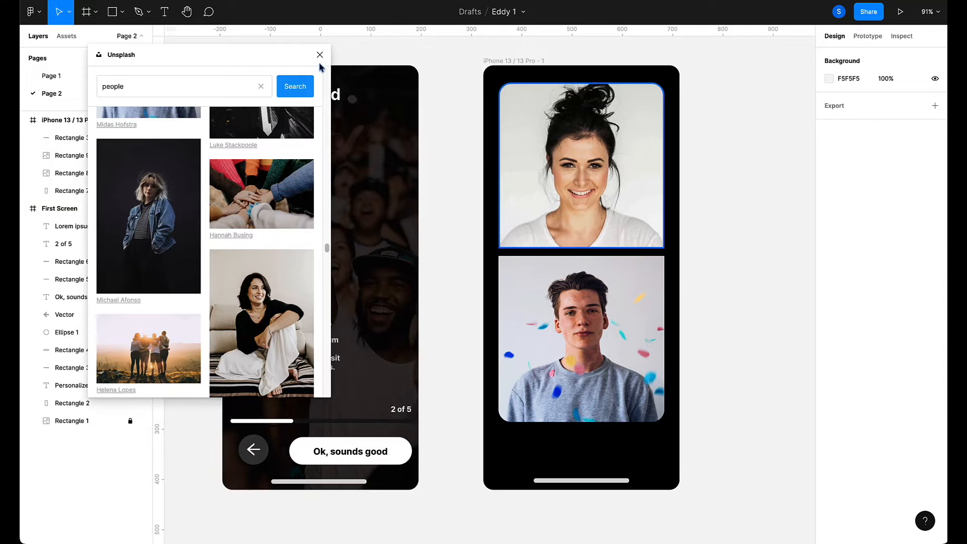
click(320, 55)
Set the upper card's top-left corner radius to 30 and raise its top-right corner radius to match.
click(501, 184)
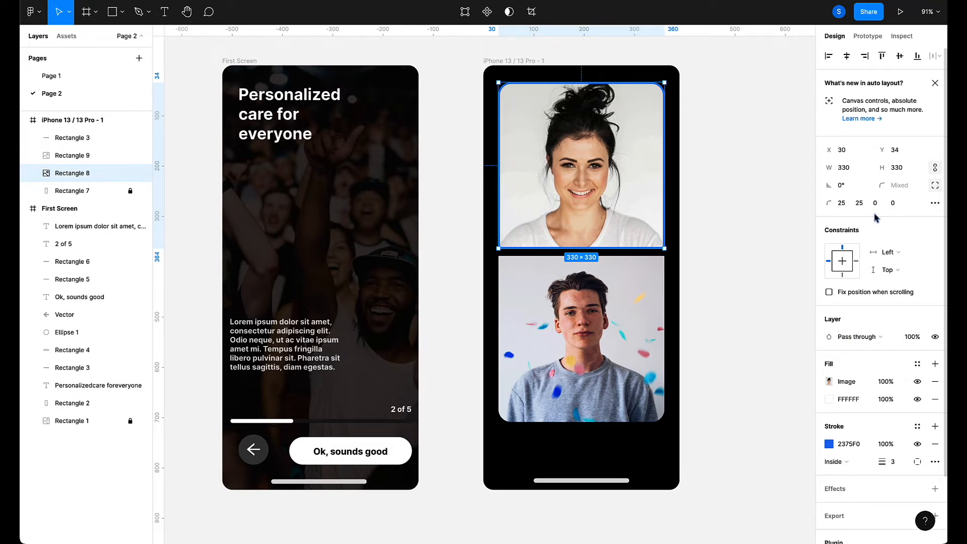
click(845, 205)
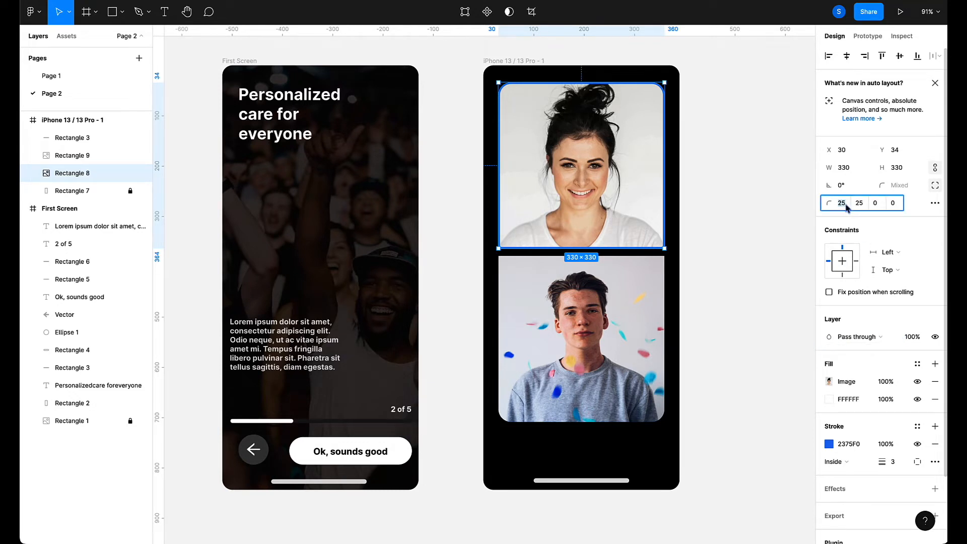
key(Up)
key(Up)
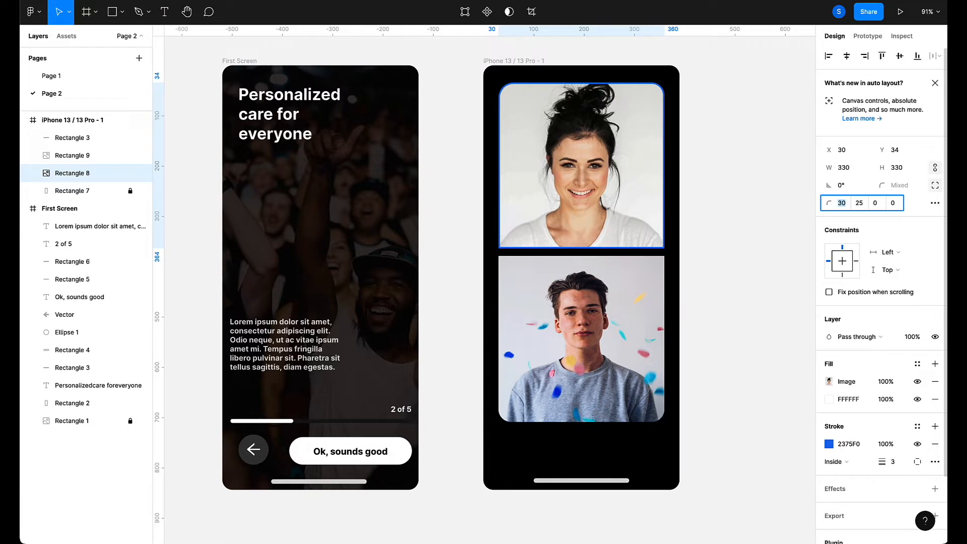
click(861, 209)
key(Up)
click(673, 324)
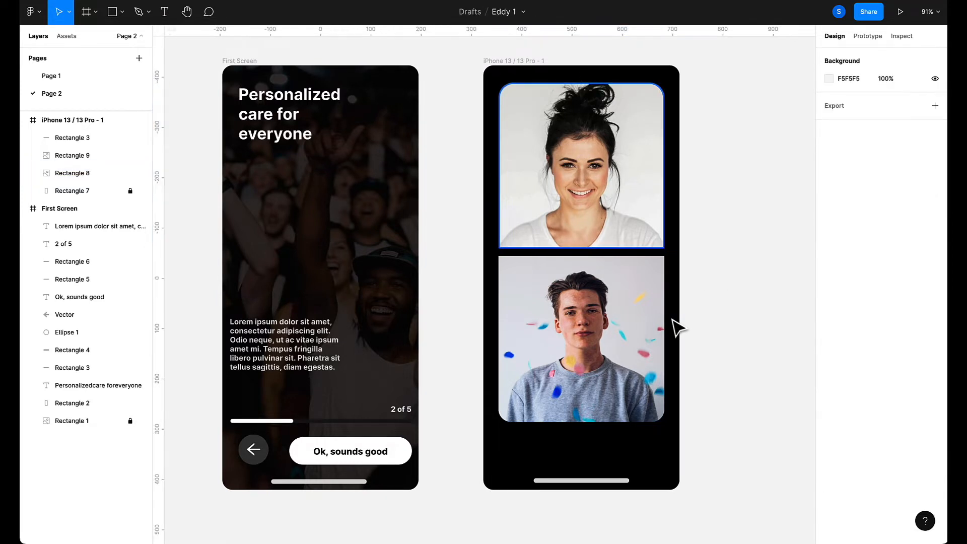
Set the lower card's bottom-right corner radius to 30 and raise its bottom-left corner radius to match.
click(651, 334)
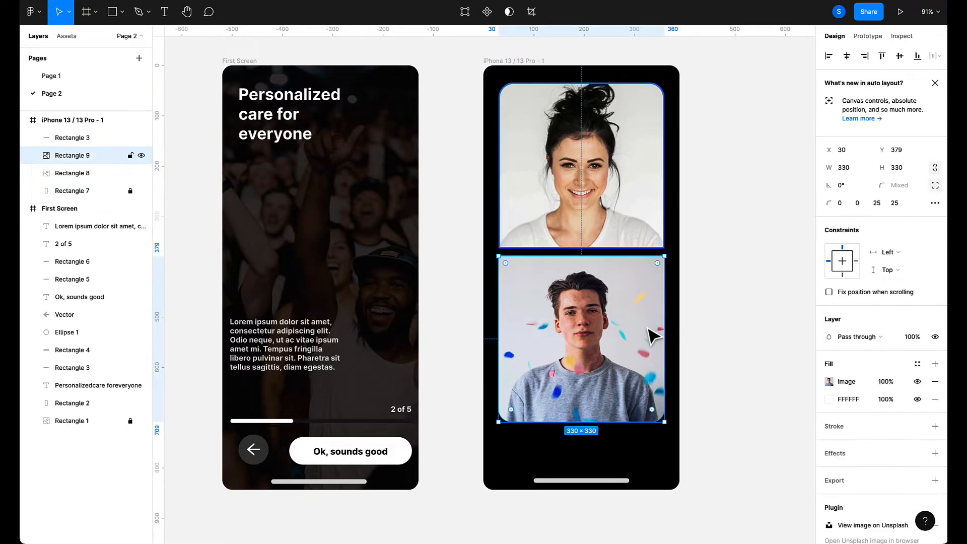
click(882, 206)
key(Up)
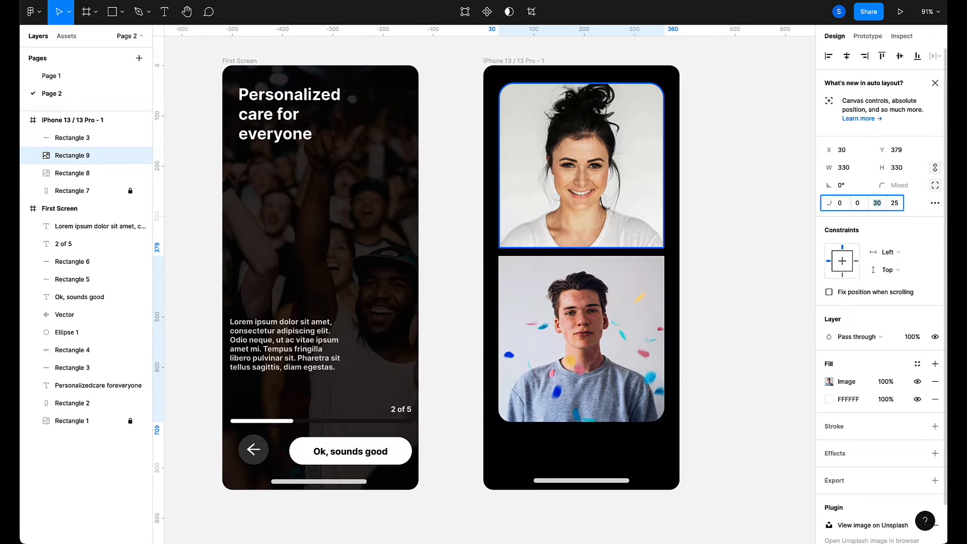
click(894, 202)
key(Up)
key(Up)
key(Up)
key(Up)
click(791, 257)
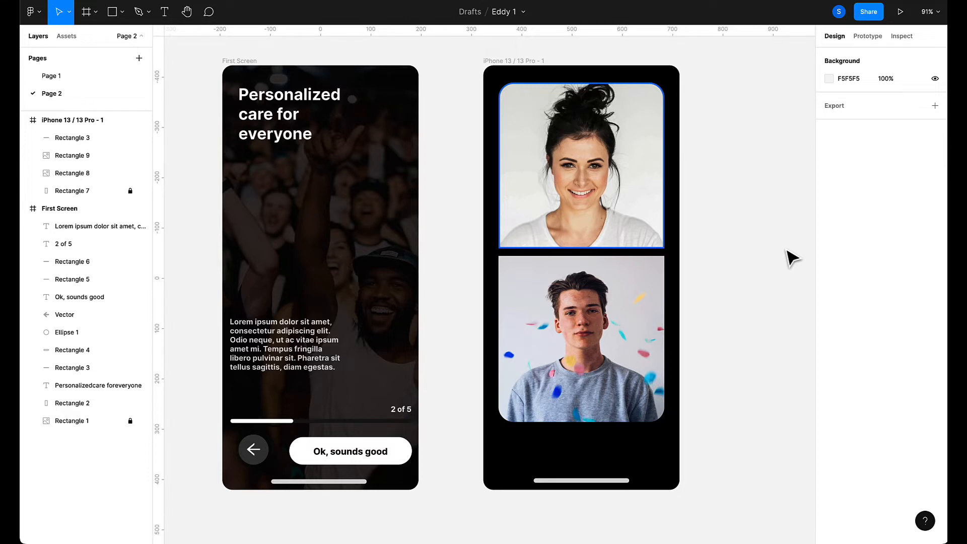
Open the Iconify plugin and search its icons for "audio".
scroll(768, 254, right, 6)
scroll(769, 255, up, 2)
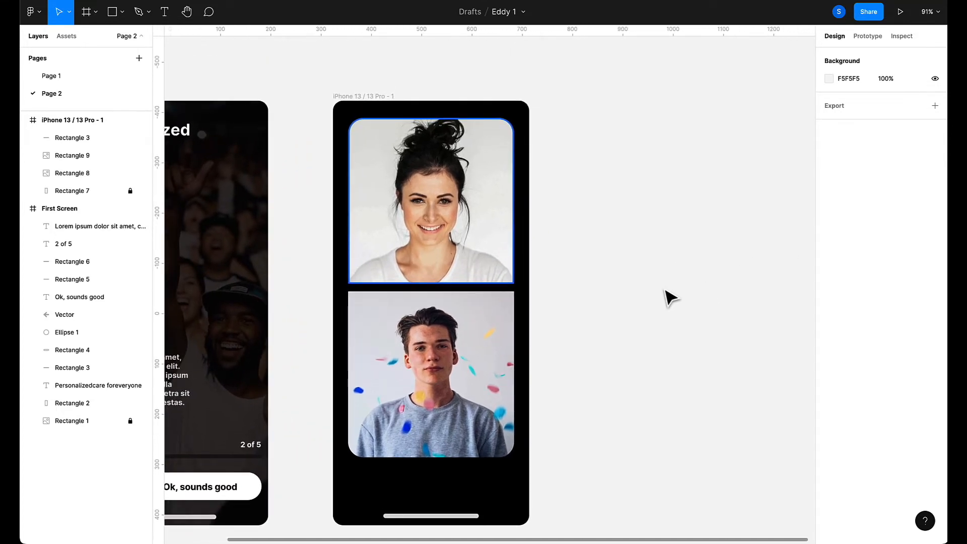
right_click(665, 290)
mouse_move(697, 380)
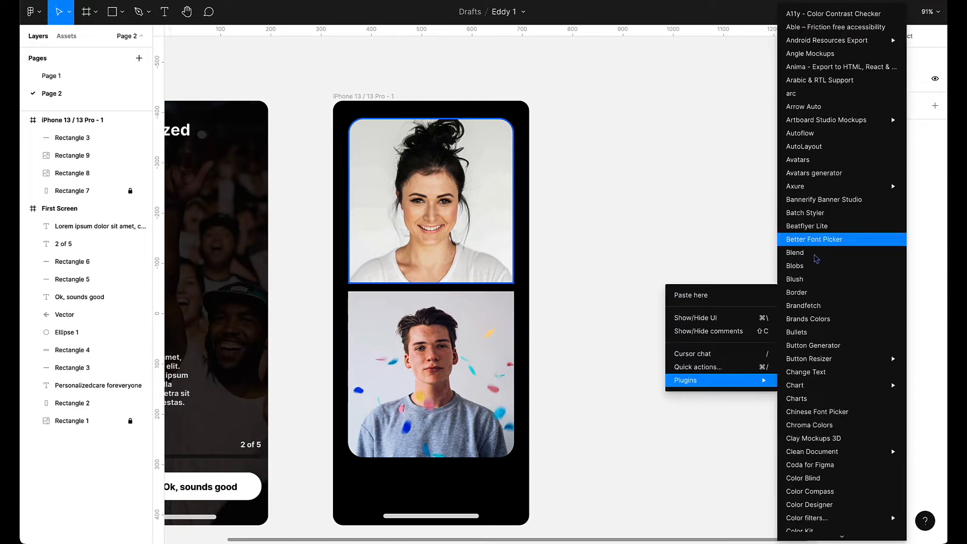
scroll(828, 426, down, 15)
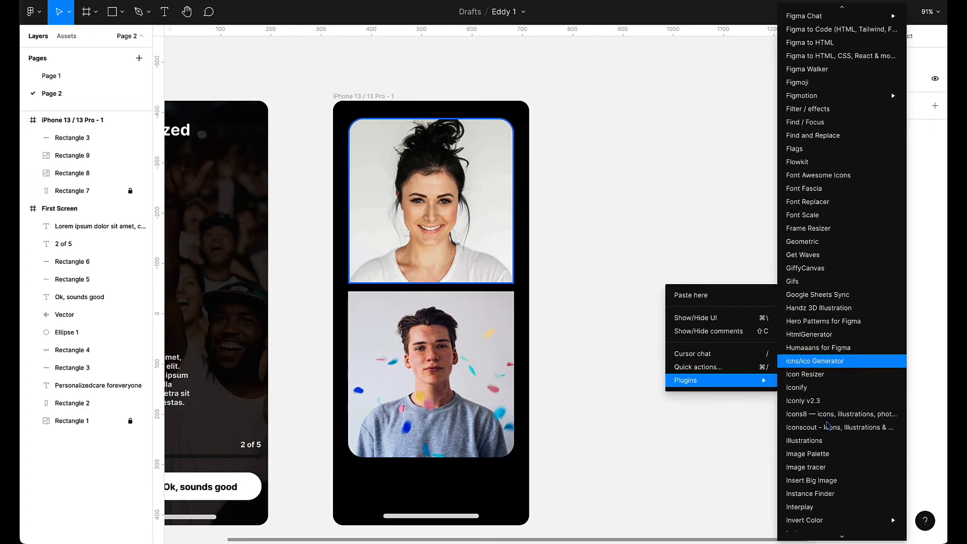
click(798, 387)
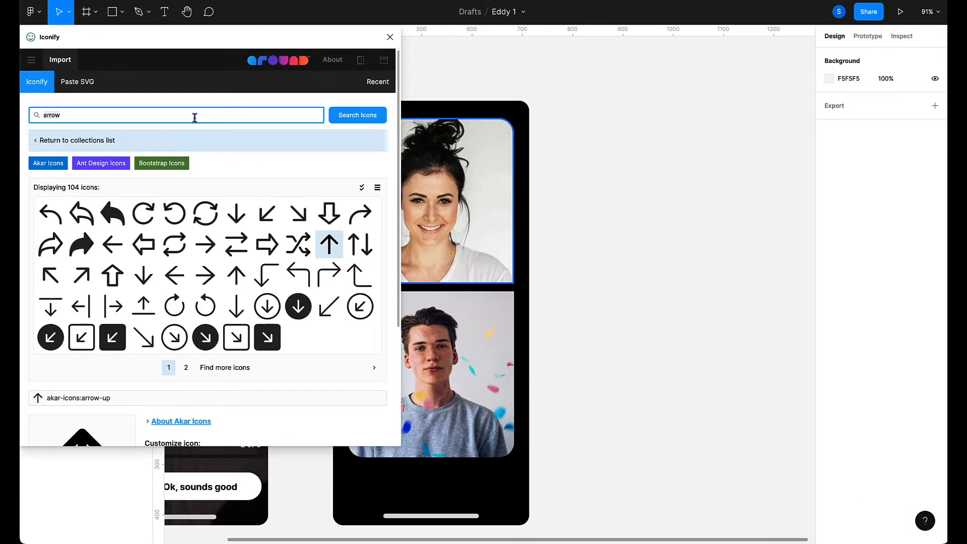
text(audio)
key(Return)
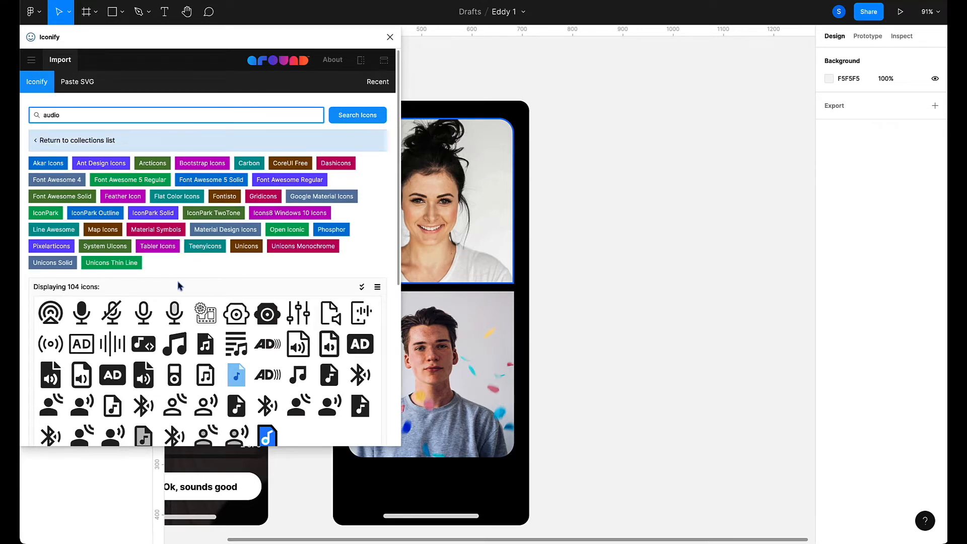
Browse the audio icon results and import the cil:audio-spectrum icon beside the second screen.
scroll(177, 285, down, 2)
scroll(179, 285, down, 3)
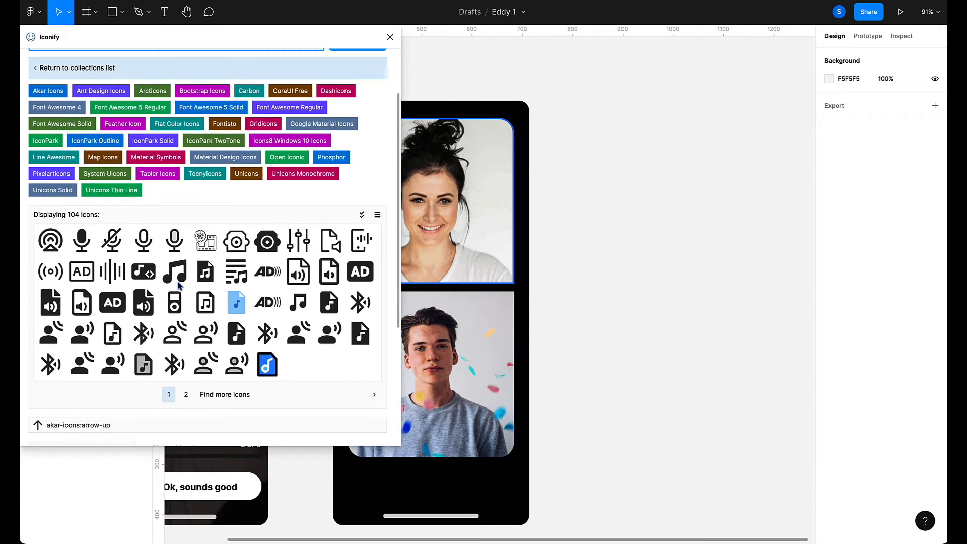
scroll(179, 286, down, 2)
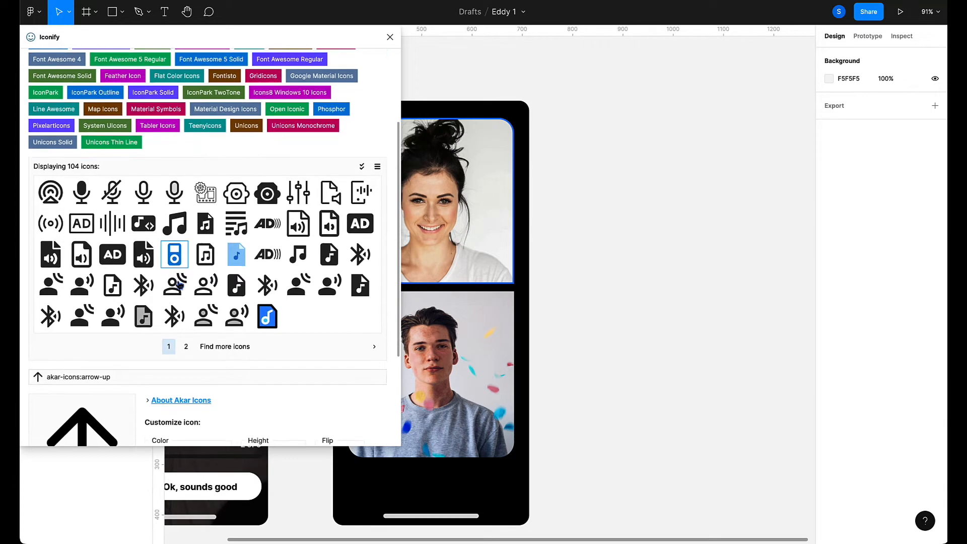
click(185, 335)
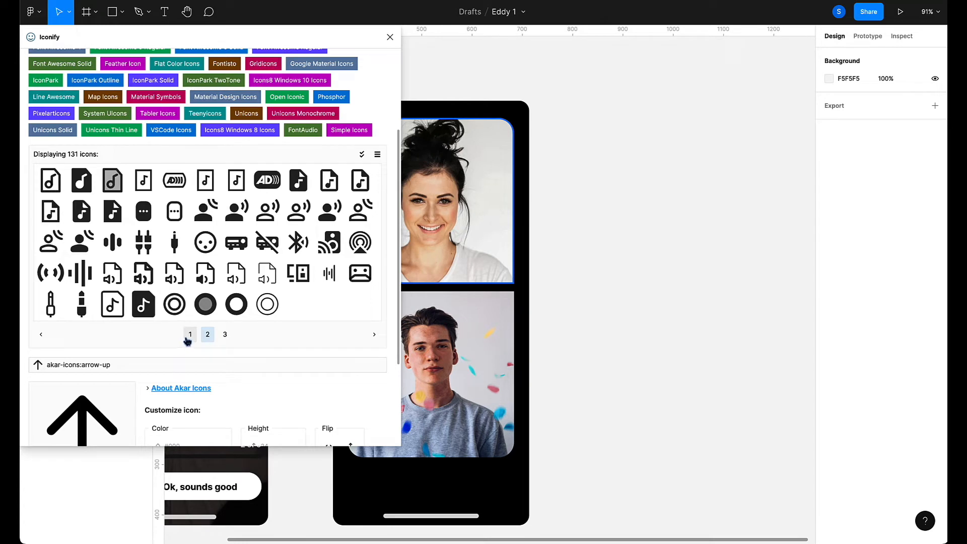
click(190, 338)
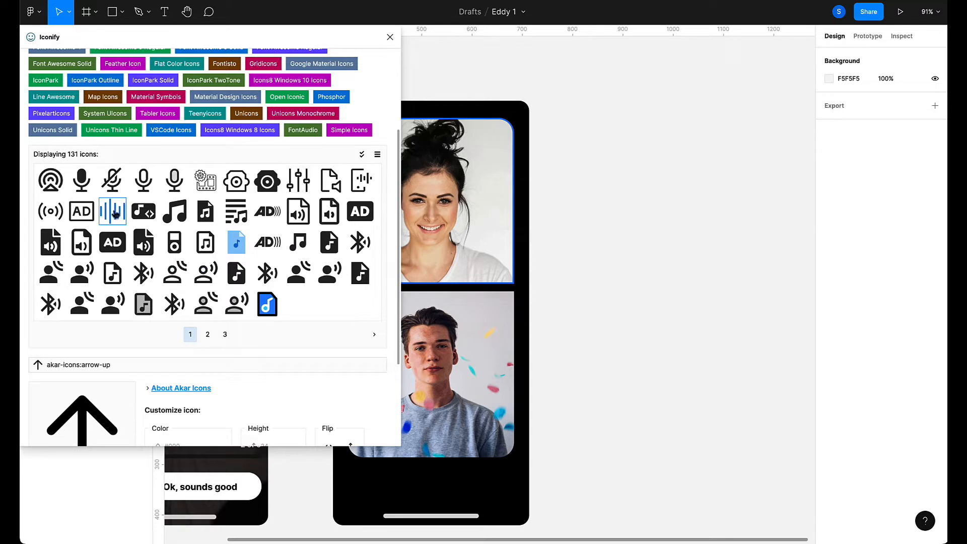
drag(115, 213, 636, 209)
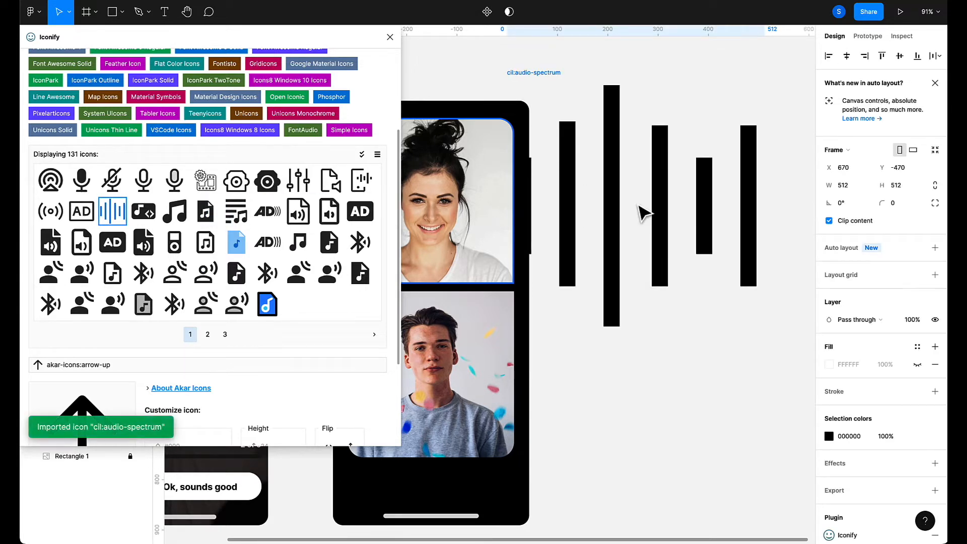
Change the imported icon frame's background fill to white (FFFFFF).
click(830, 364)
click(775, 335)
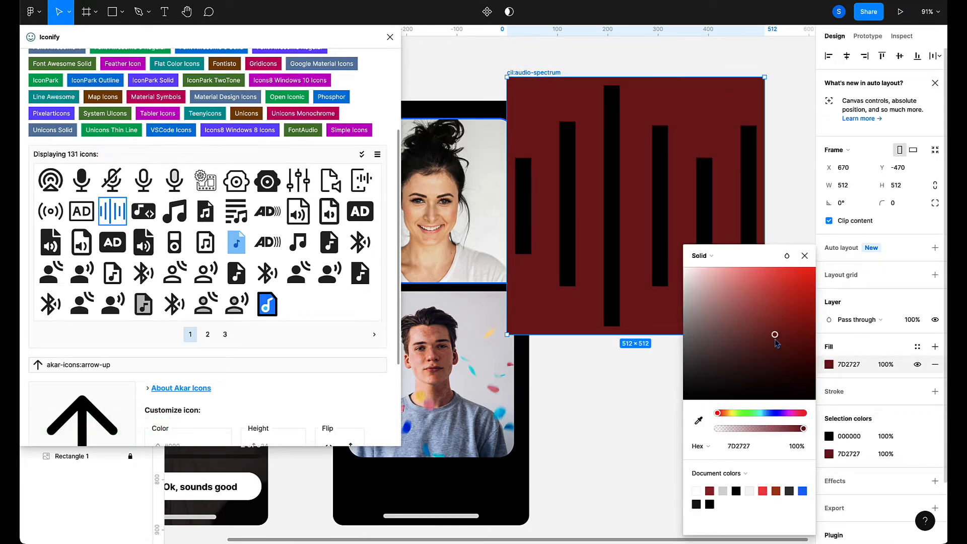
drag(757, 338, 680, 256)
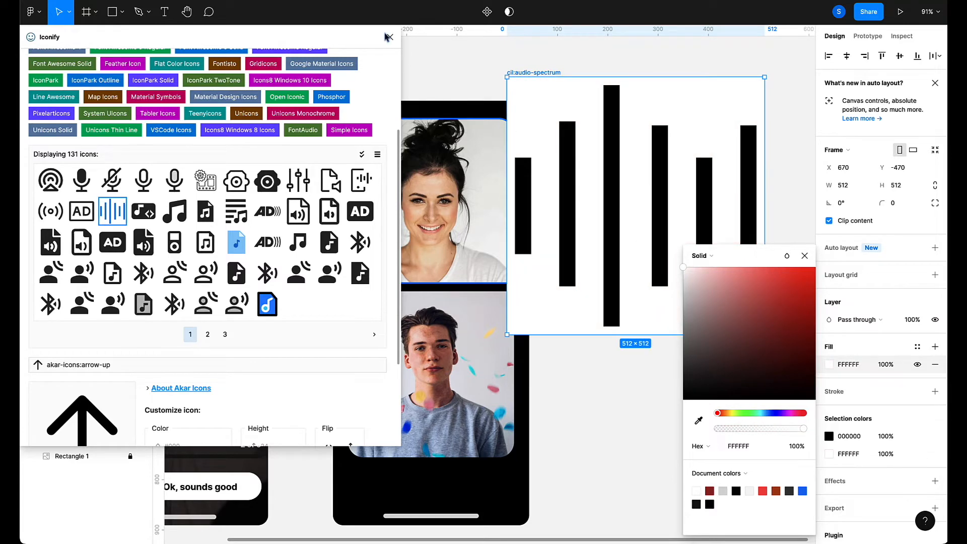
Fill the audio-spectrum vector inside the icon frame with dark red 842A2A and close the Iconify plugin.
drag(341, 44, 597, 134)
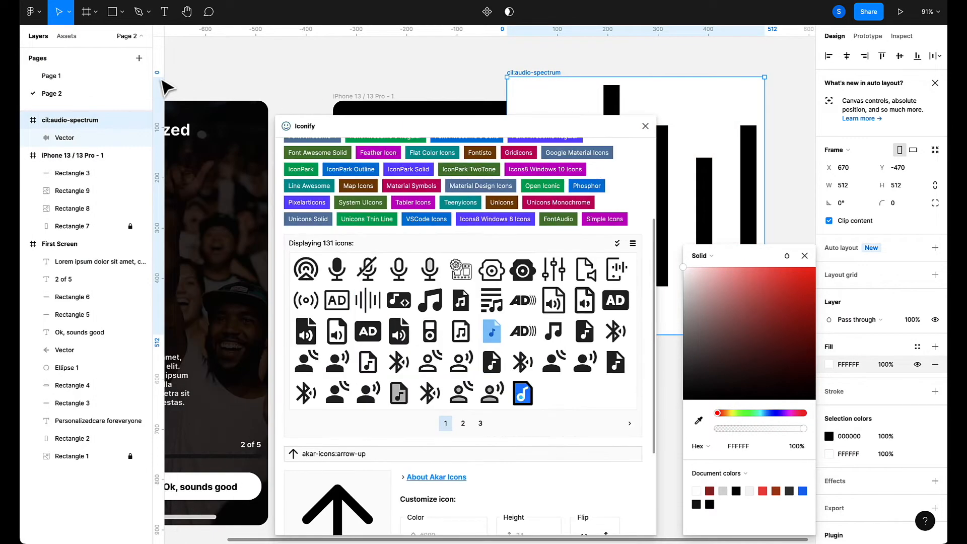
click(94, 139)
click(93, 141)
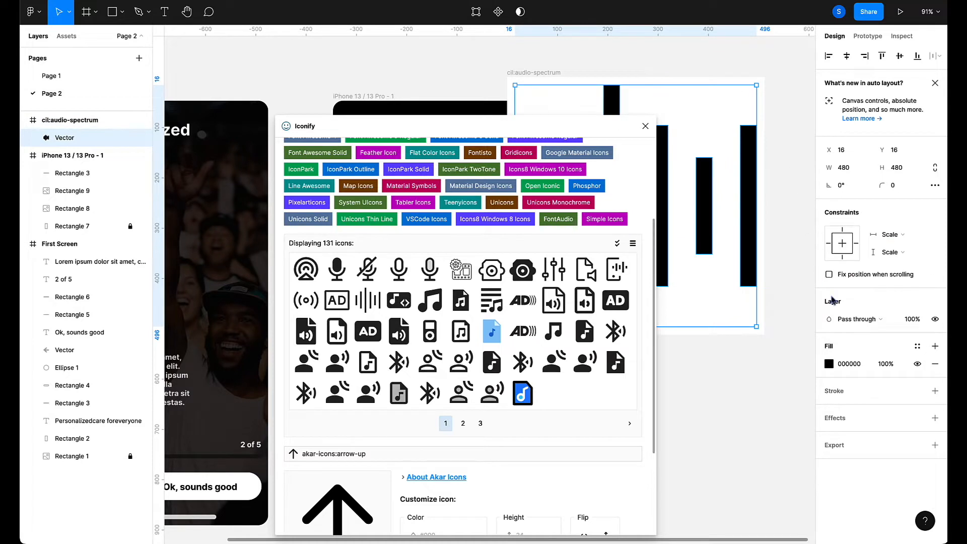
click(829, 363)
drag(765, 357, 775, 340)
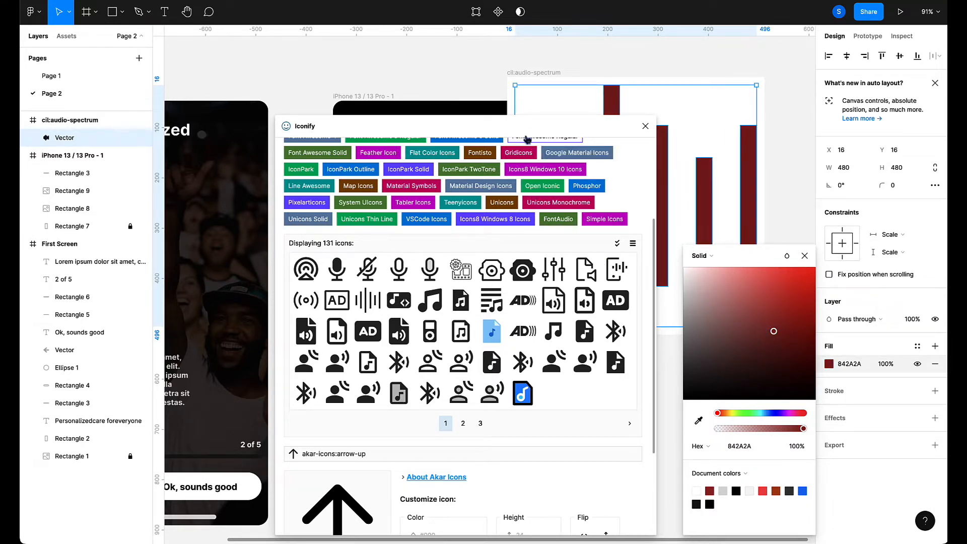
drag(526, 132, 367, 62)
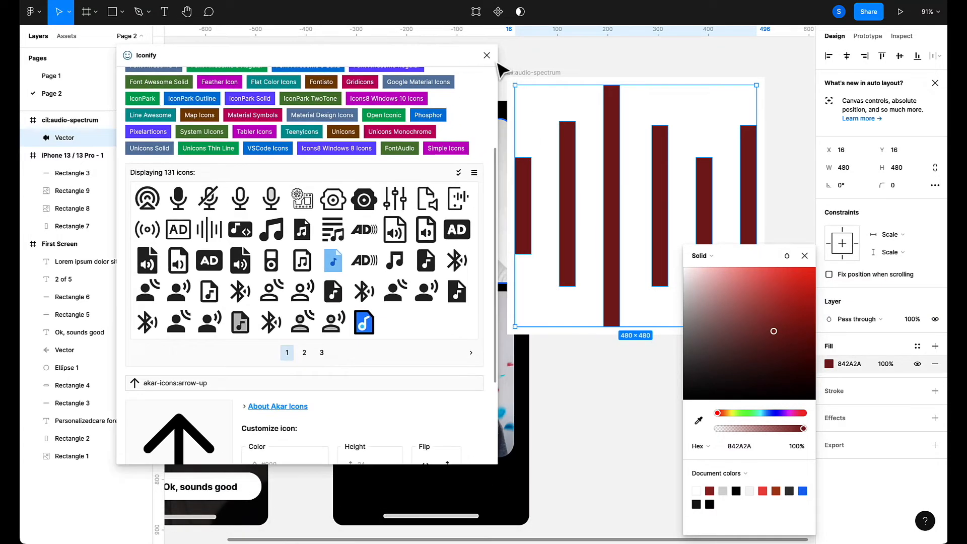
click(487, 55)
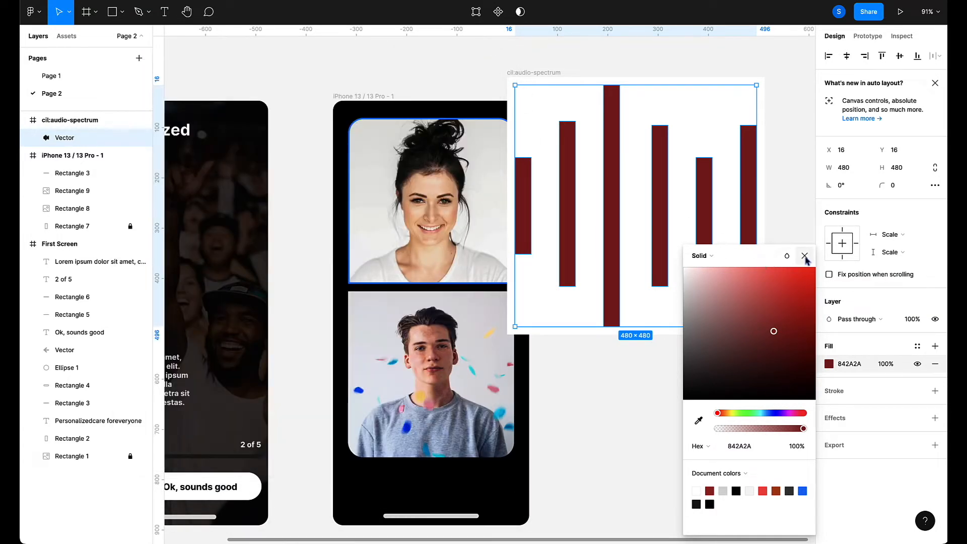
click(804, 256)
Move the audio-spectrum vector out of its frame onto the second screen and scale it down to about 169 × 169.
click(82, 125)
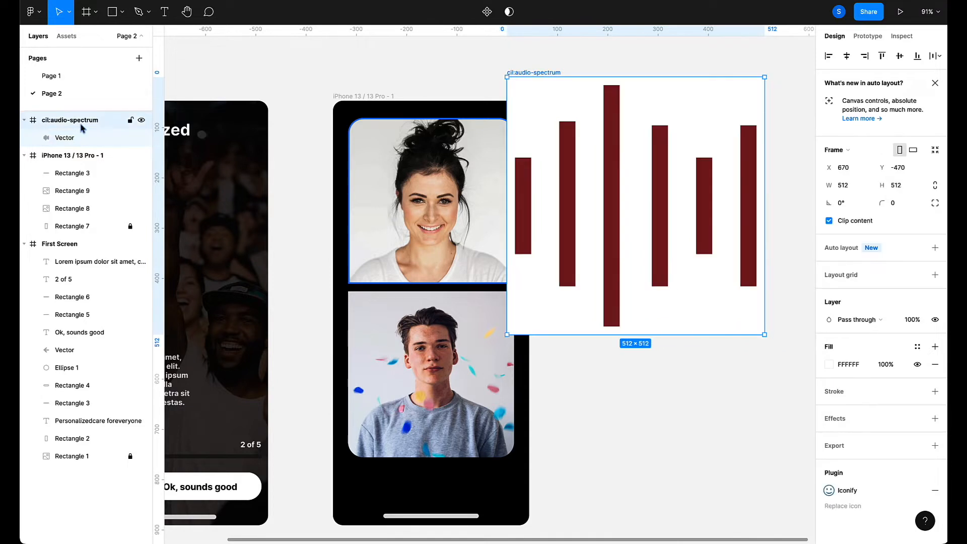
click(65, 135)
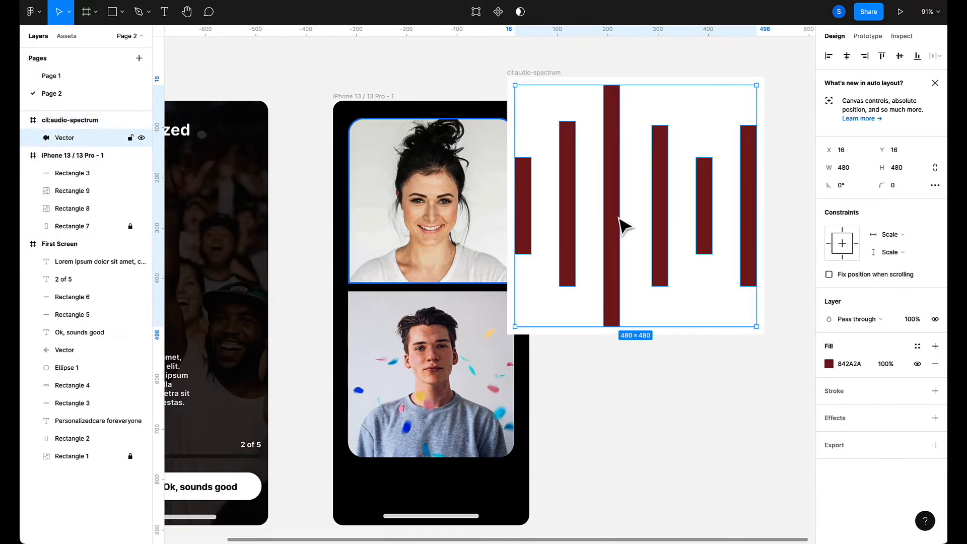
drag(619, 219, 410, 244)
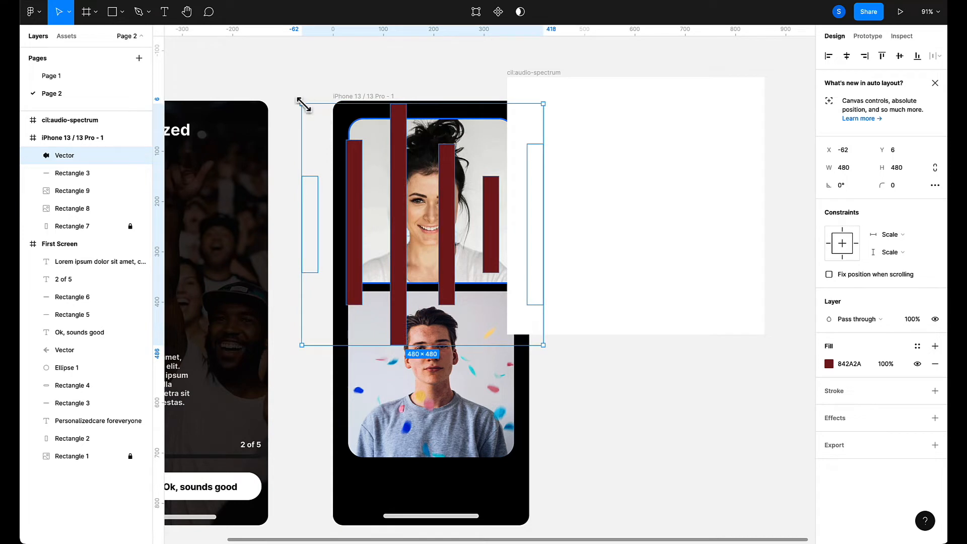
drag(302, 104, 423, 226)
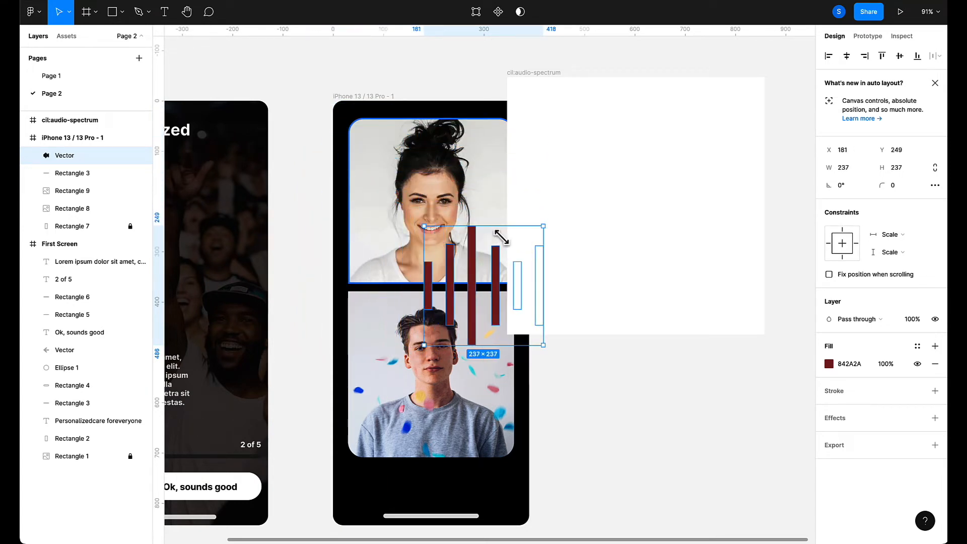
drag(501, 237, 531, 264)
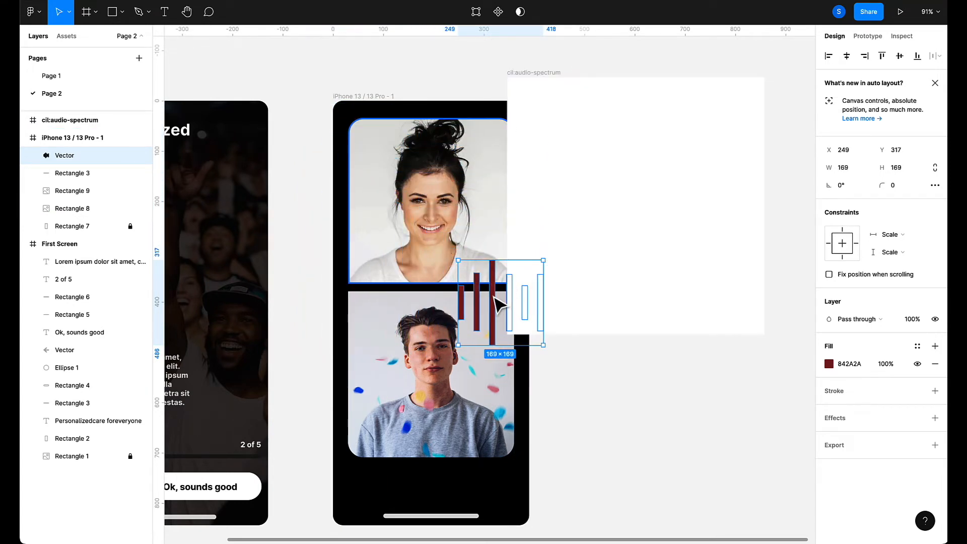
Shrink the dark red bars further in the lower-left area of the upper photo, and delete the leftover white icon frame.
drag(493, 297, 385, 239)
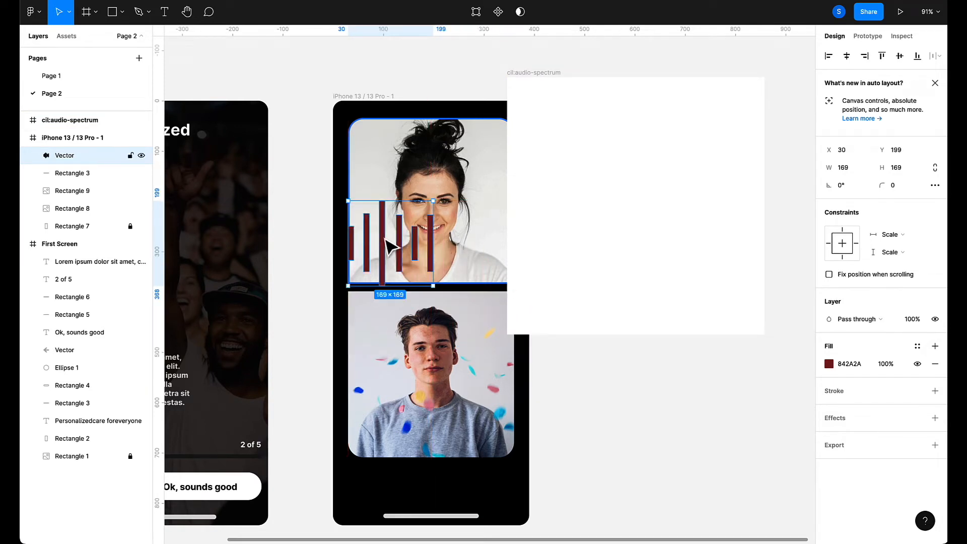
drag(348, 201, 388, 241)
drag(405, 272, 378, 233)
click(656, 276)
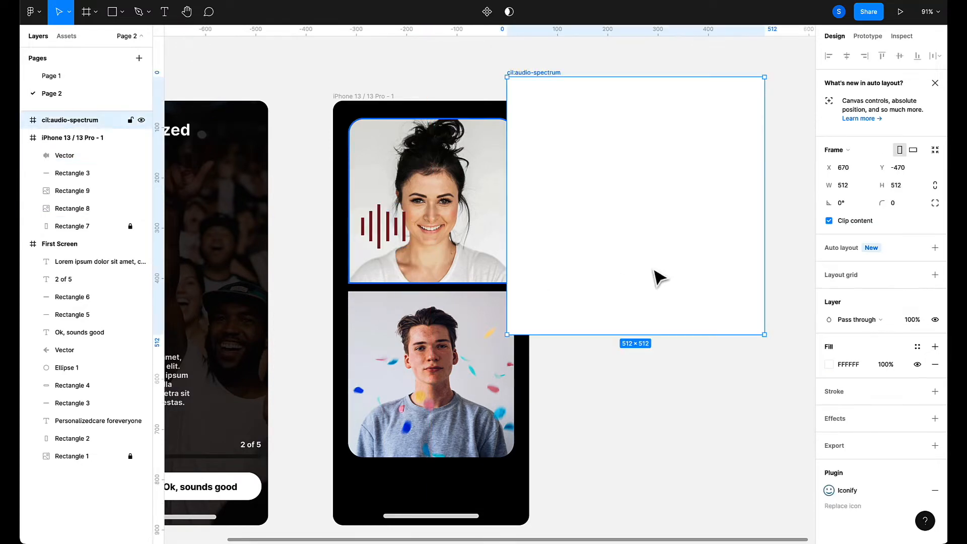
key(Delete)
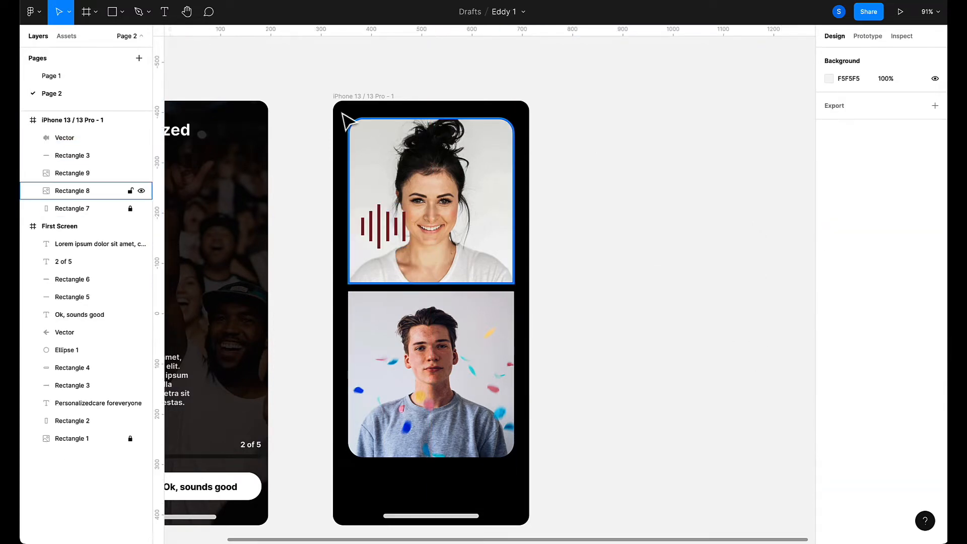
click(110, 12)
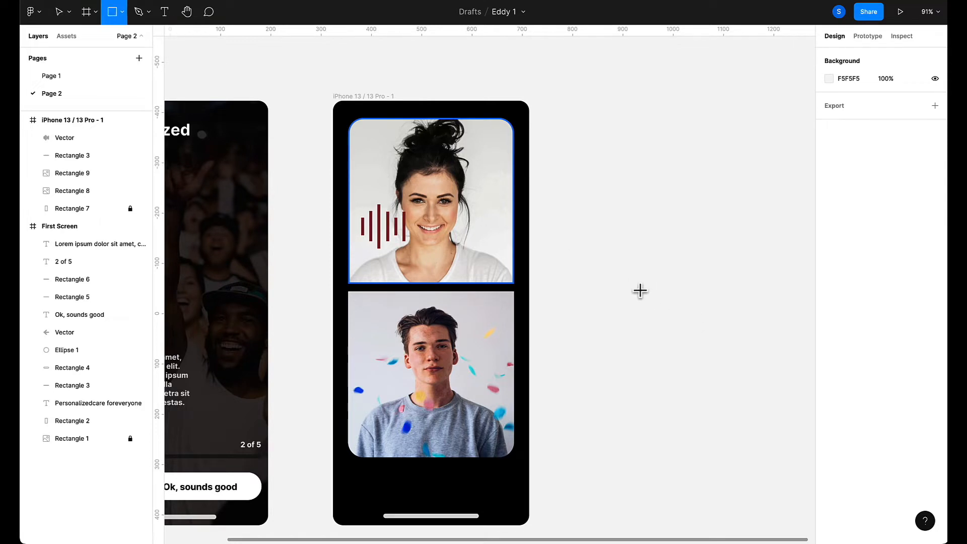
drag(632, 291, 696, 356)
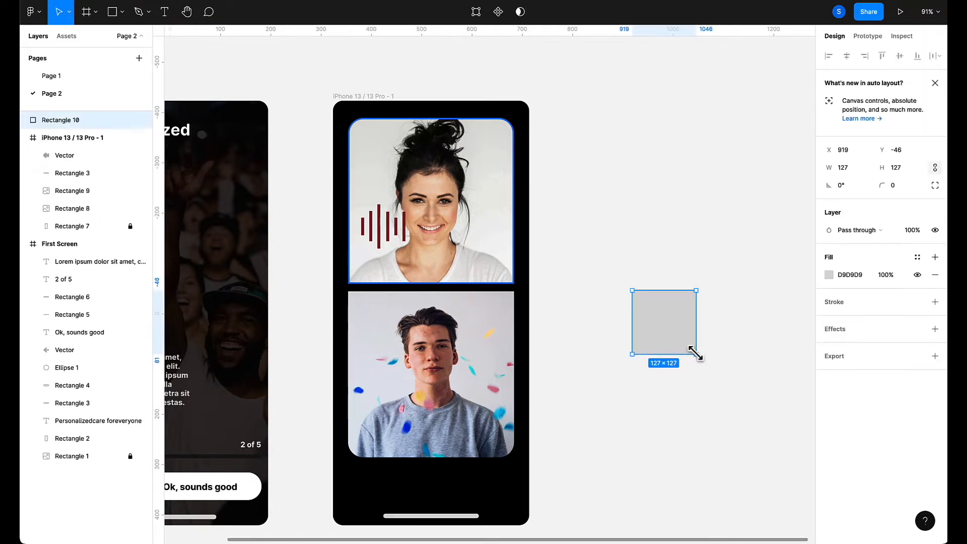
key(Delete)
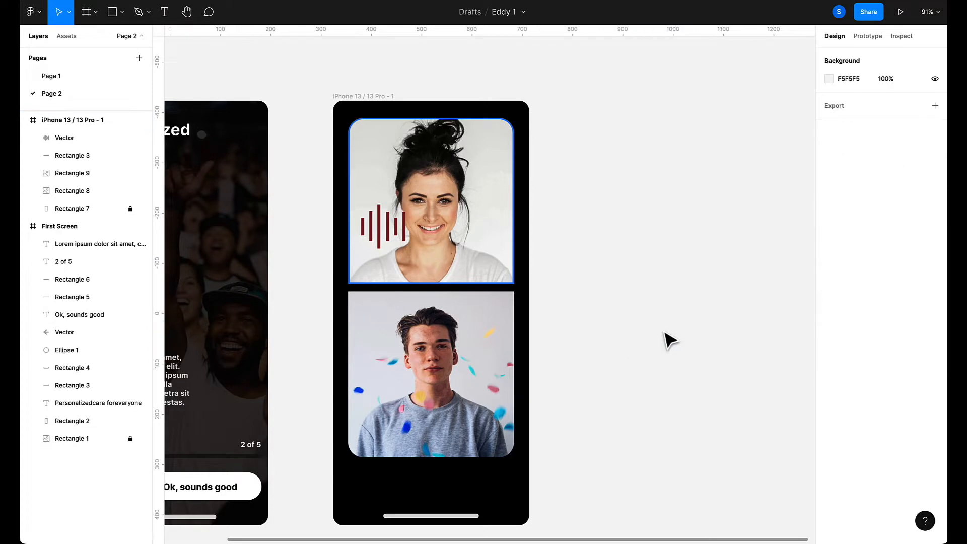
Draw a circle about 67 × 67 on the empty canvas beside the second screen.
click(115, 20)
click(121, 15)
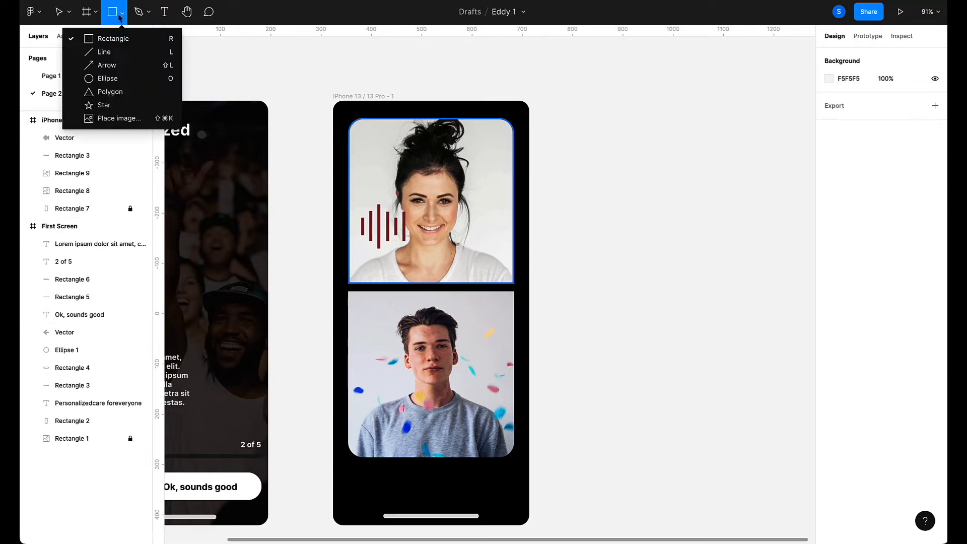
click(109, 79)
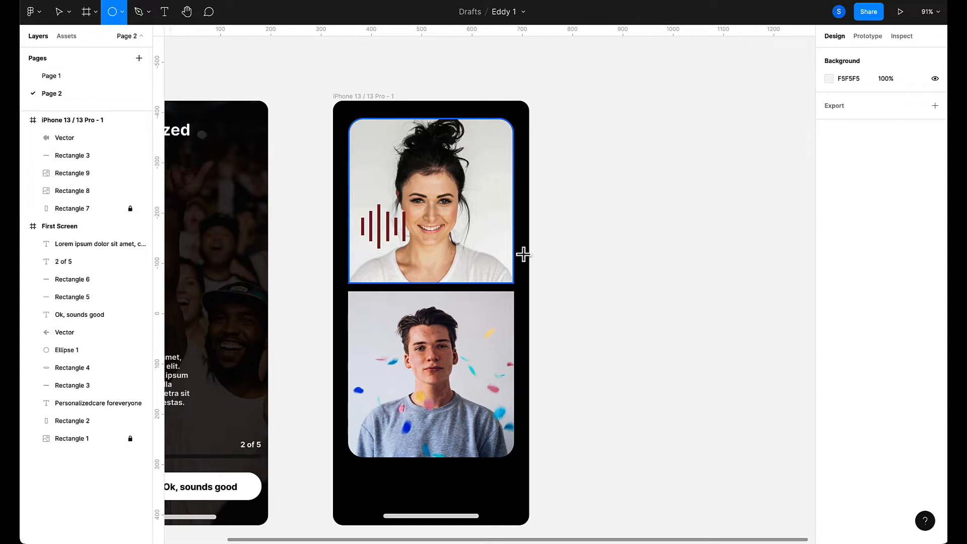
mouse_move(569, 255)
mouse_down()
mouse_move(635, 323)
mouse_move(590, 288)
mouse_up()
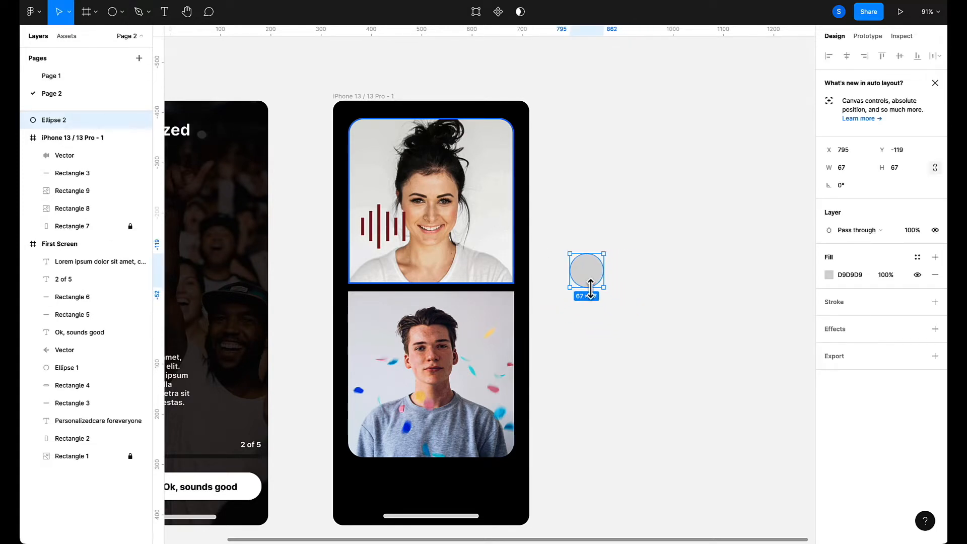
Fill the new circle with bright blue 296DF1.
click(828, 275)
click(795, 335)
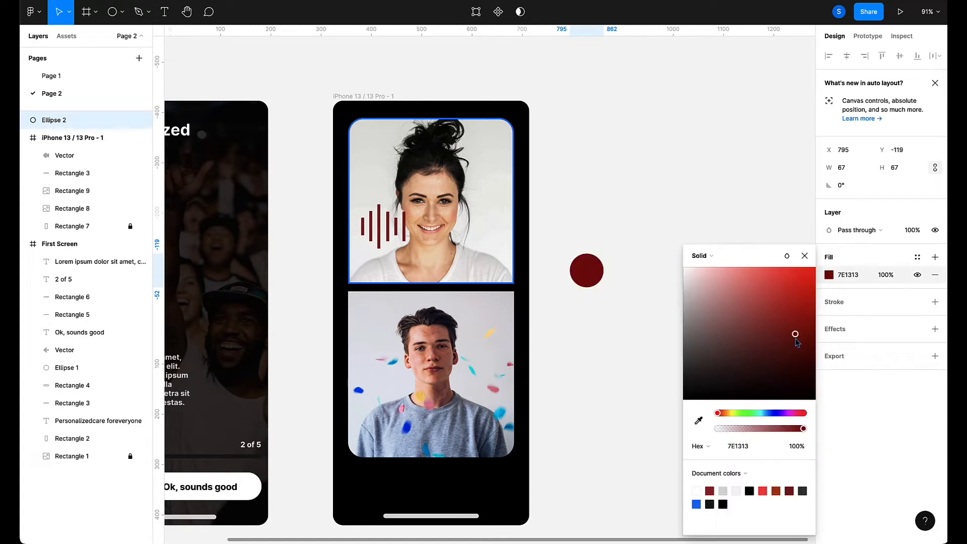
drag(783, 411, 777, 413)
drag(766, 370, 790, 285)
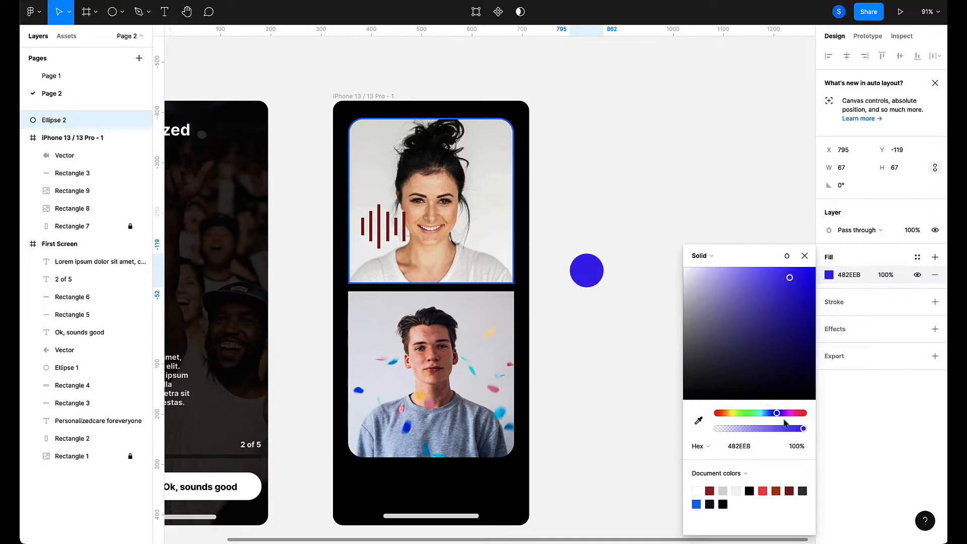
drag(772, 417, 772, 416)
drag(775, 355, 793, 282)
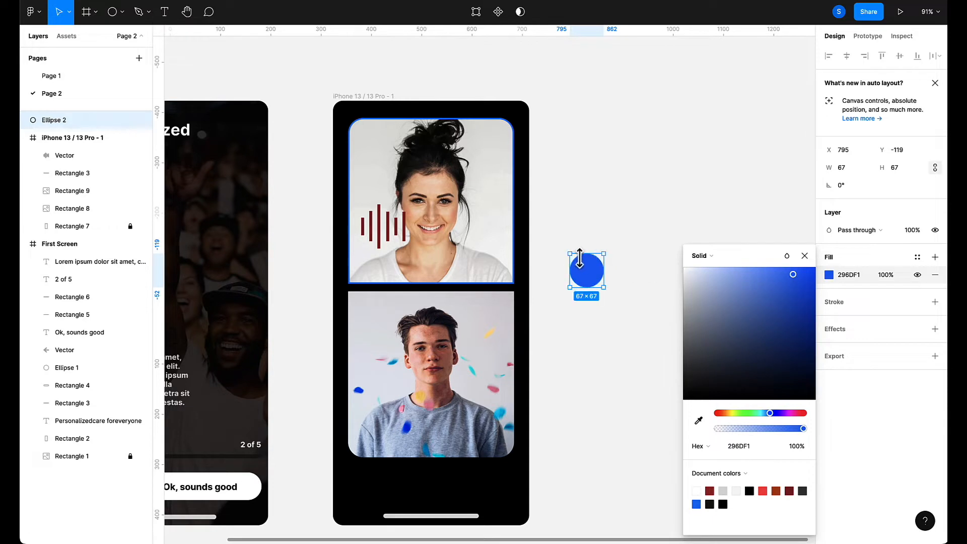
Move the blue circle onto the lower-left area of the upper photo and scale the audio-spectrum bars to about 35 × 35 centred over it.
drag(589, 274, 400, 264)
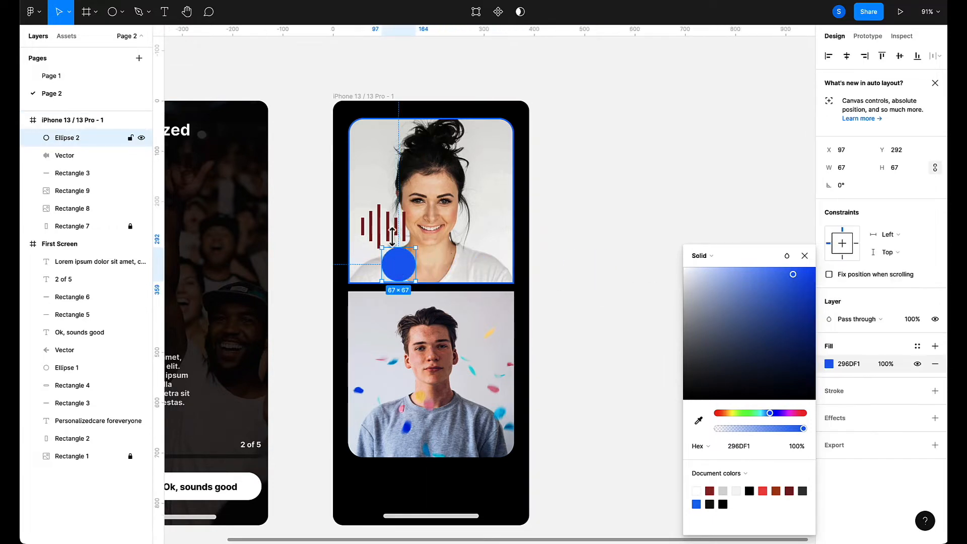
click(391, 234)
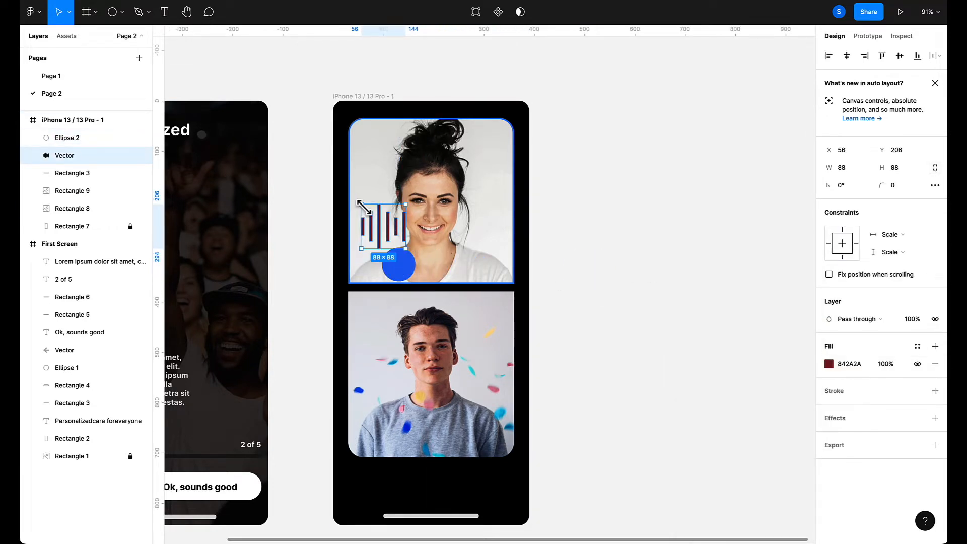
drag(361, 205, 414, 360)
Bring the audio-spectrum vector in front of the blue circle and change its fill to white FFFFFF.
scroll(396, 245, up, 5)
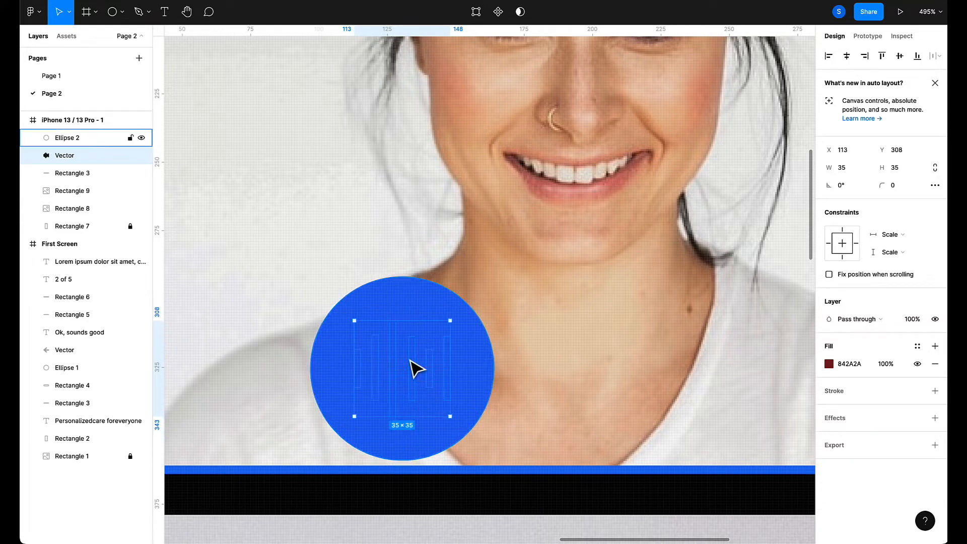
click(79, 141)
drag(65, 156, 71, 134)
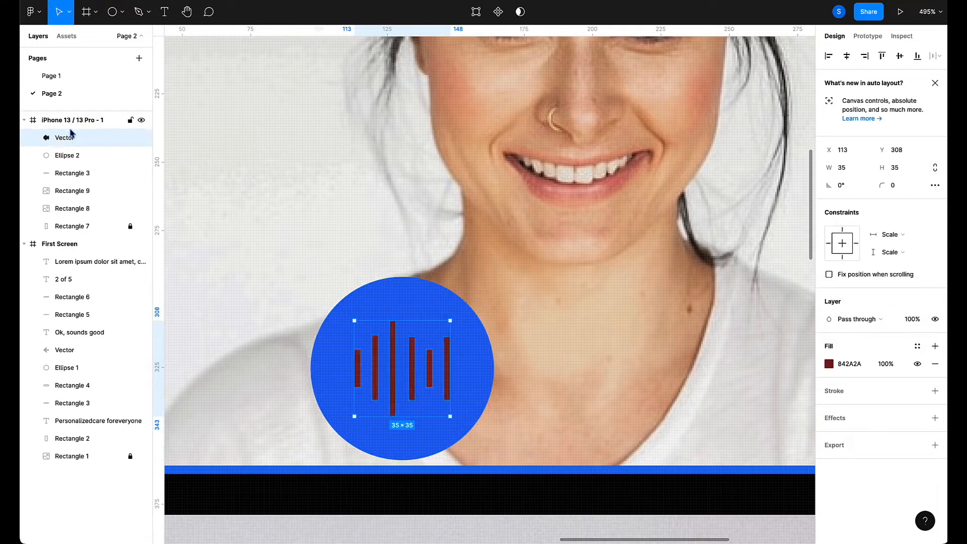
click(829, 367)
drag(750, 349, 663, 254)
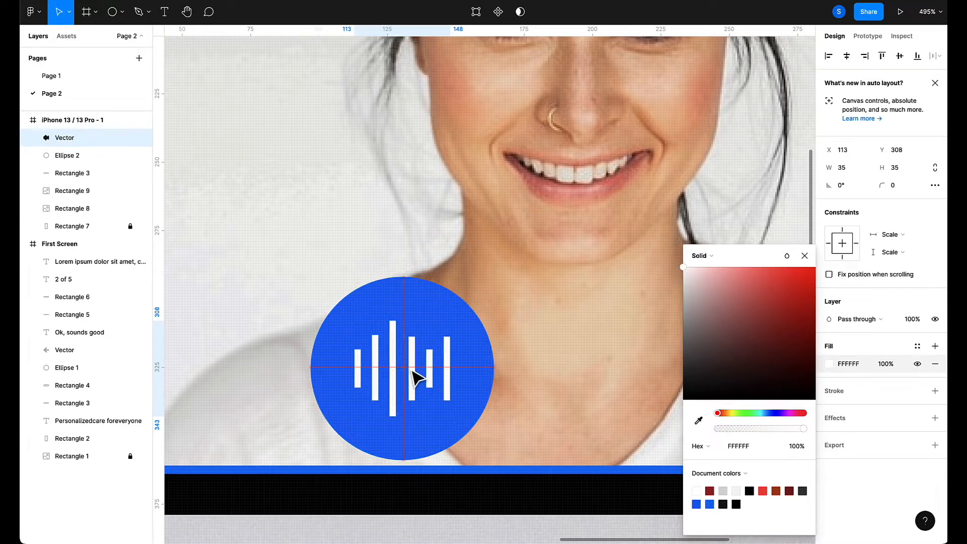
scroll(553, 335, down, 10)
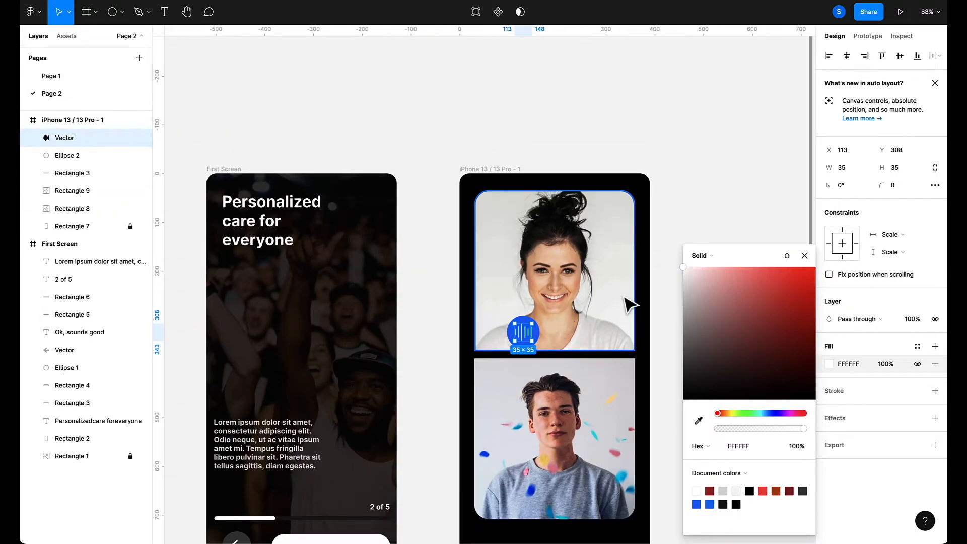
click(682, 210)
Group the audio-spectrum vector with the blue circle, and shrink and place the group in the upper photo's lower-left corner.
scroll(579, 308, right, 3)
scroll(578, 308, down, 1)
scroll(587, 308, left, 1)
scroll(587, 308, up, 1)
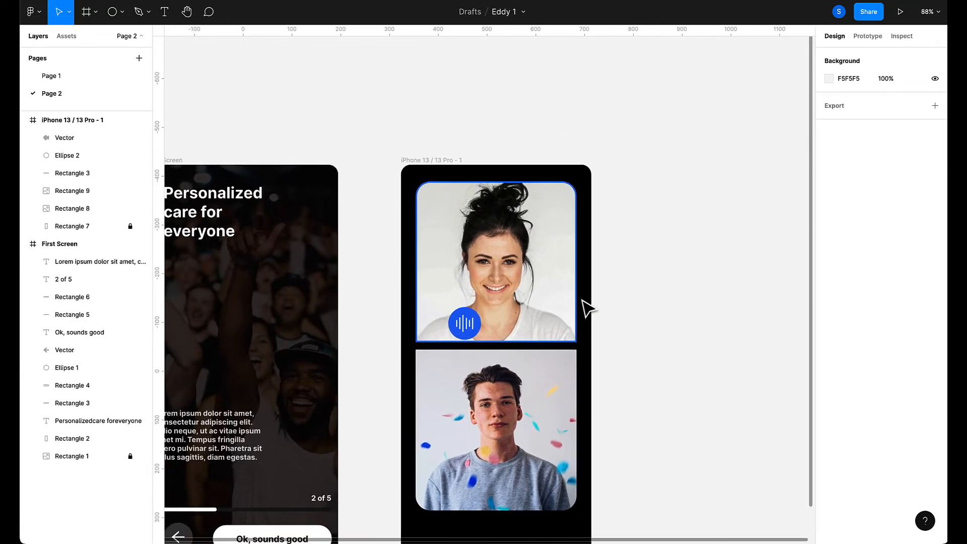
scroll(586, 308, left, 1)
scroll(586, 308, down, 4)
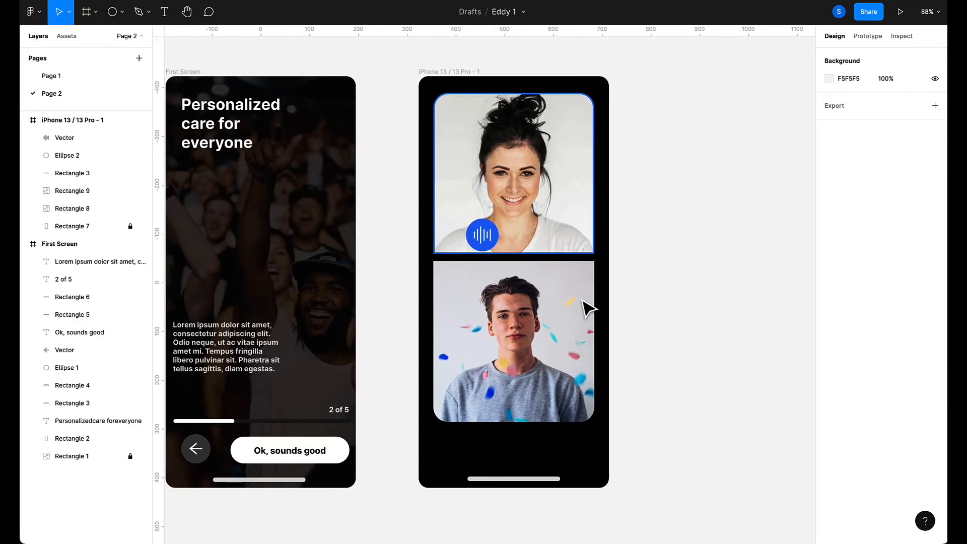
click(489, 242)
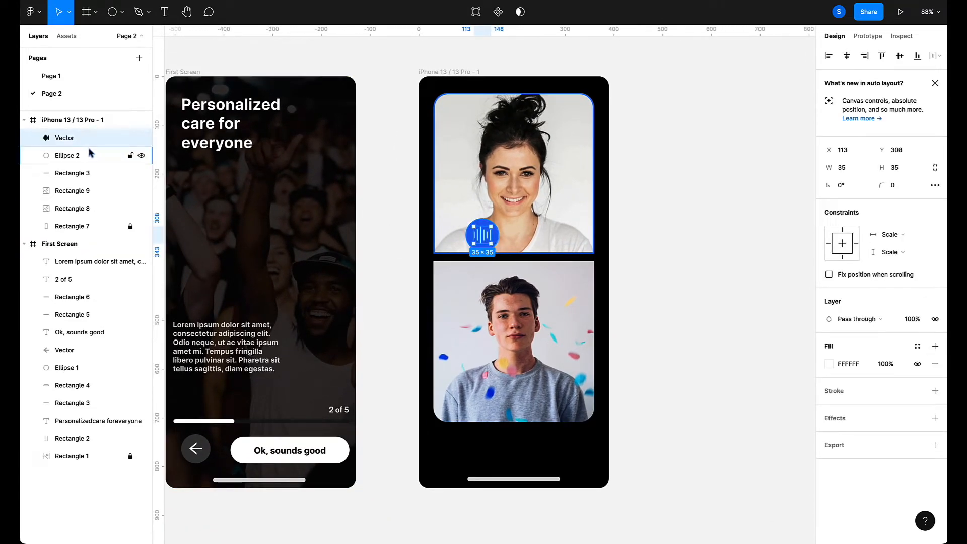
shift+click(75, 159)
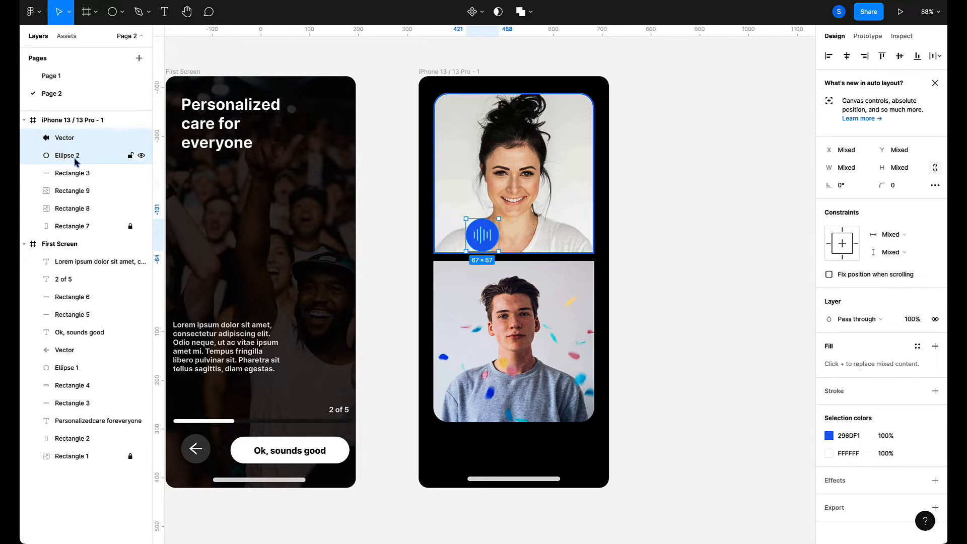
right_click(75, 159)
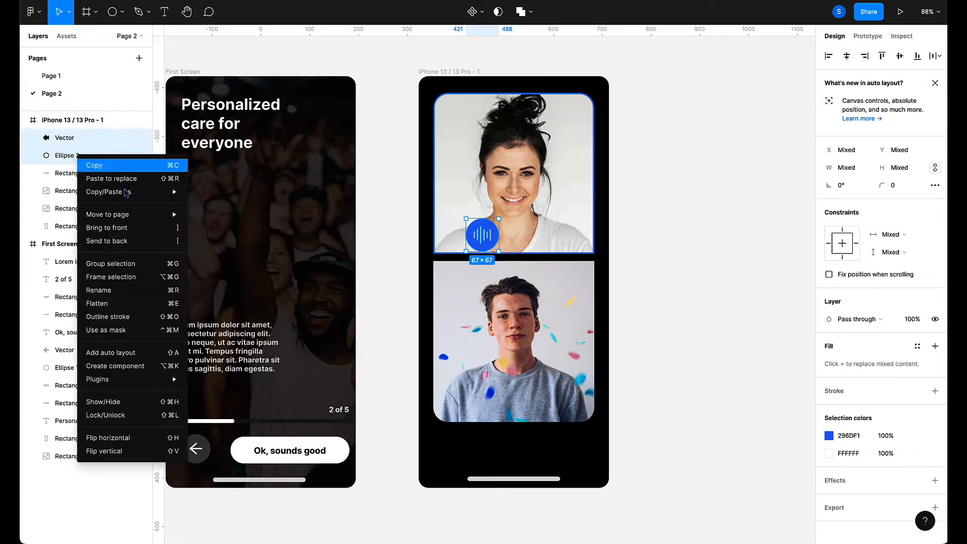
click(134, 268)
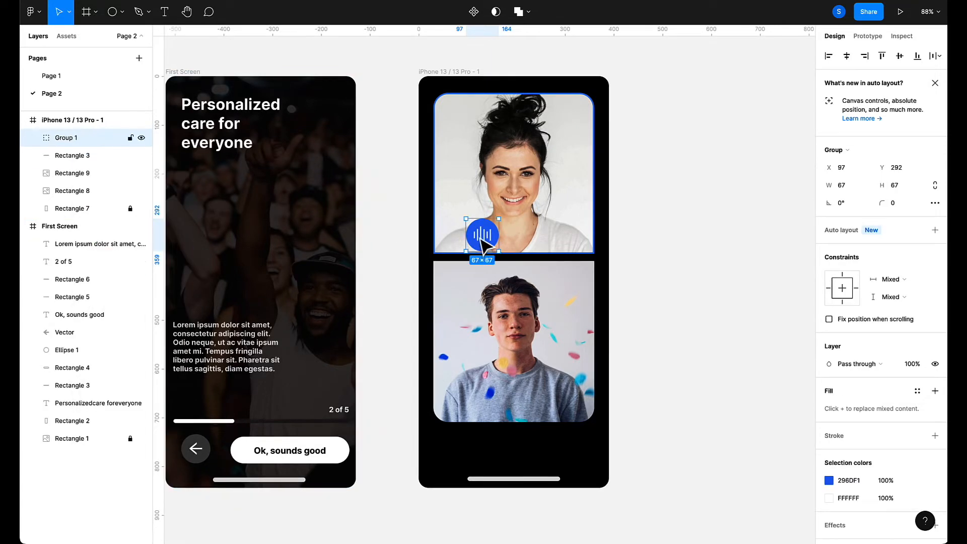
mouse_move(473, 237)
mouse_down()
mouse_move(451, 222)
mouse_move(459, 245)
mouse_up()
click(676, 237)
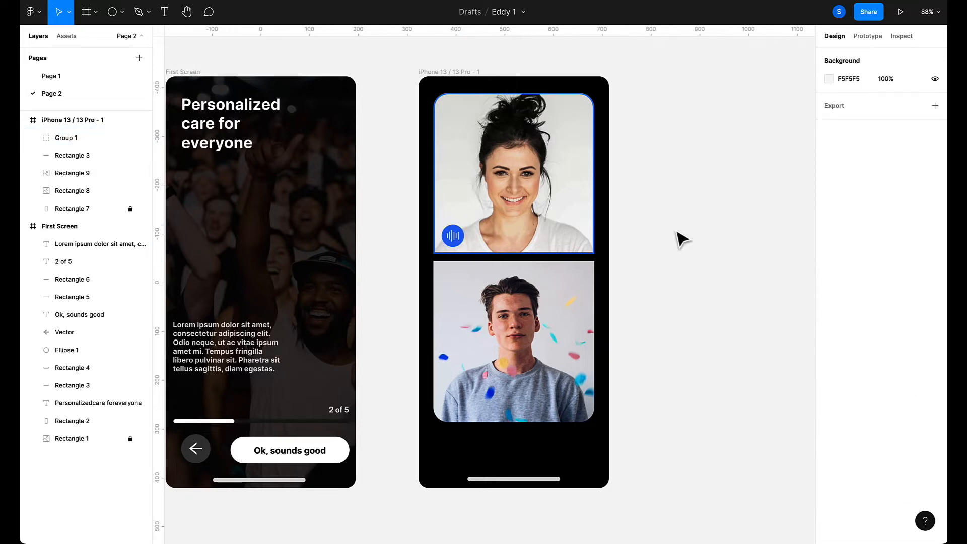
Check the second screen in the prototype preview and return to the design file.
click(196, 0)
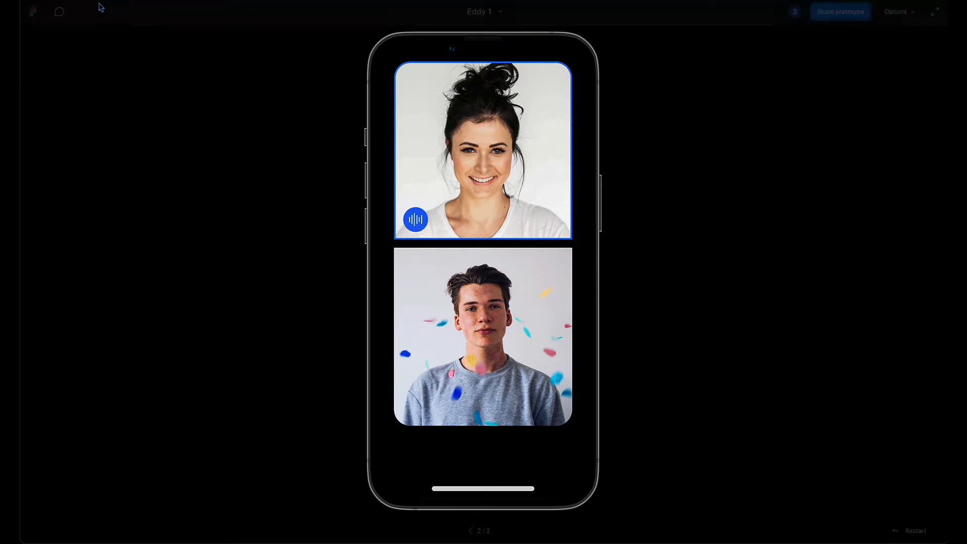
click(114, 0)
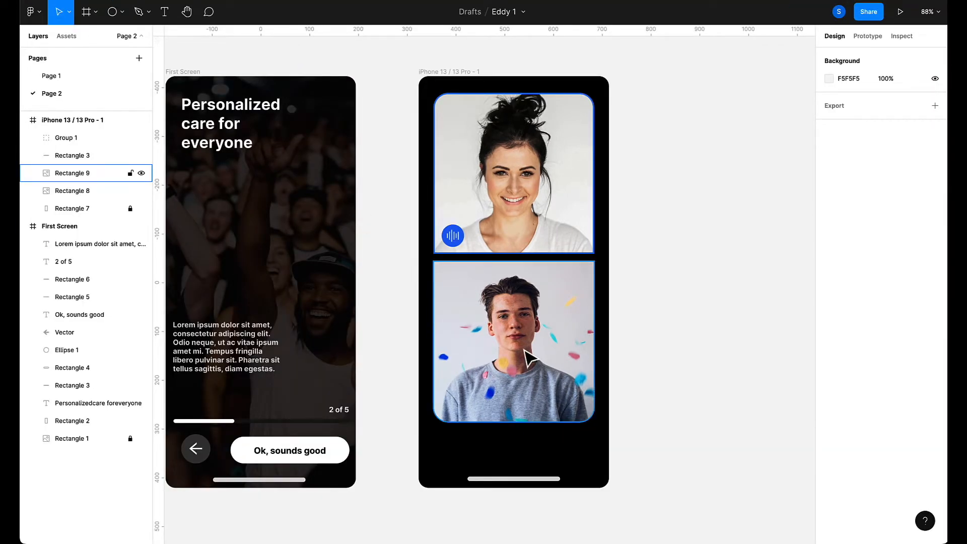
scroll(234, 233, left, 1)
scroll(234, 232, left, 2)
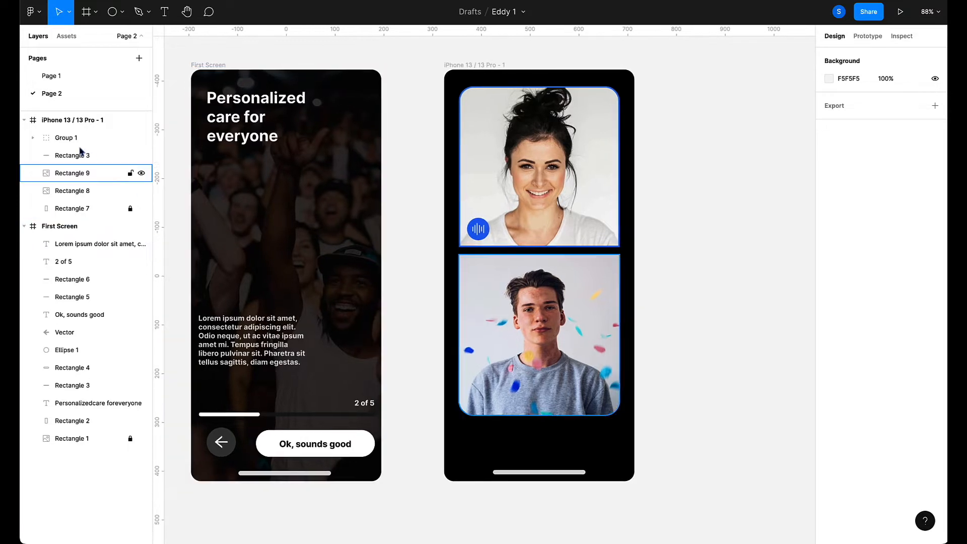
Collapse the layer contents of both screen frames.
click(24, 120)
click(29, 137)
click(28, 137)
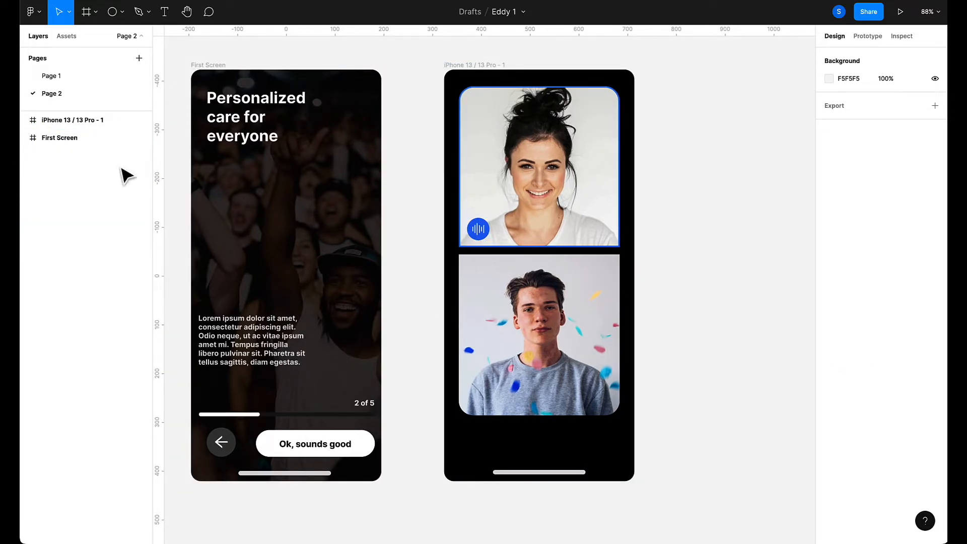
Draw a rectangle about 251 × 48 across the lower part of the lower photo.
click(123, 12)
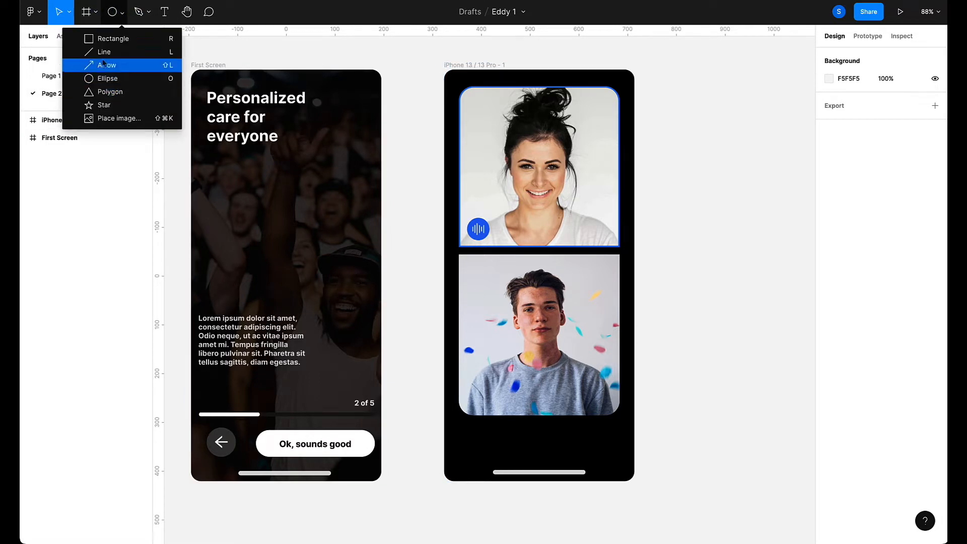
click(131, 39)
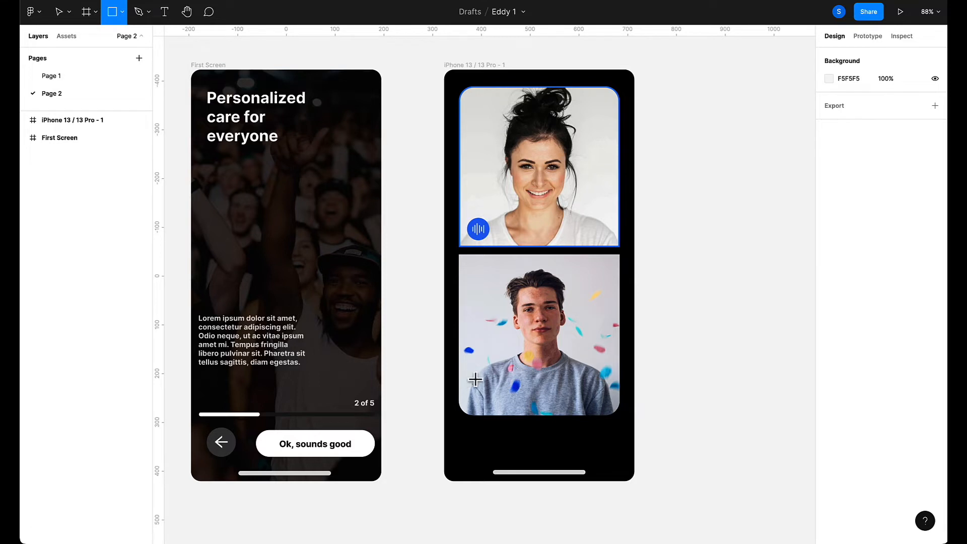
mouse_move(475, 379)
mouse_down()
mouse_move(607, 403)
mouse_move(597, 401)
mouse_up()
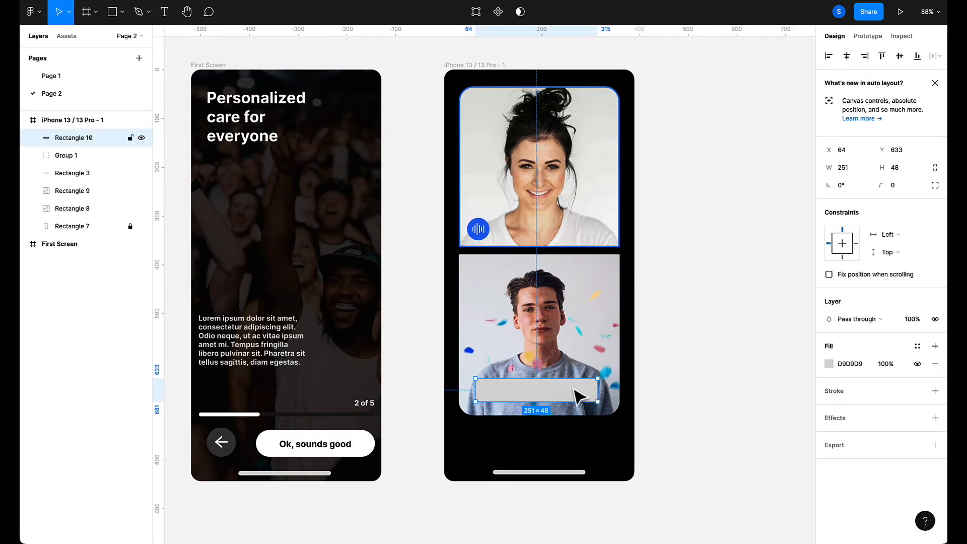
Fill the new rectangle with black 000000 and set its corner radius to 16.
click(828, 364)
click(769, 347)
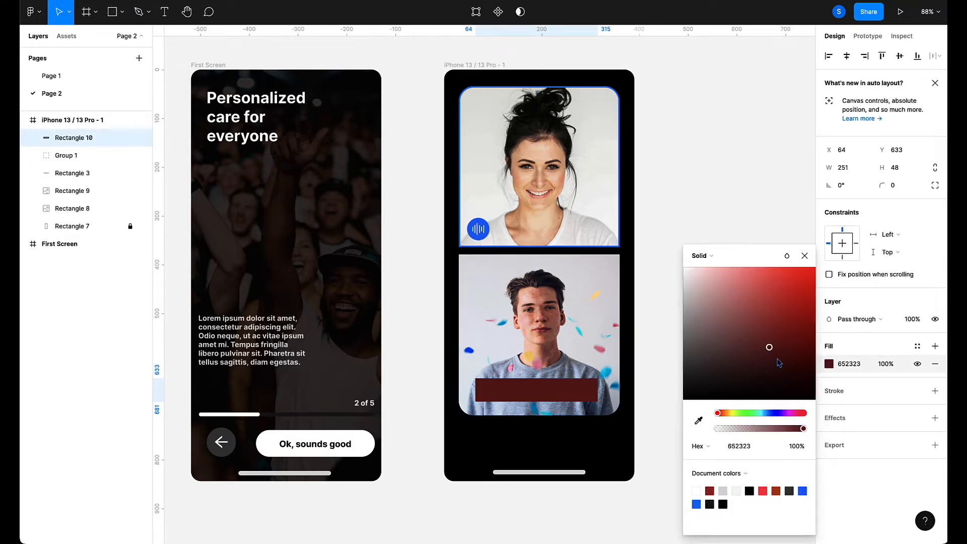
drag(779, 362, 810, 416)
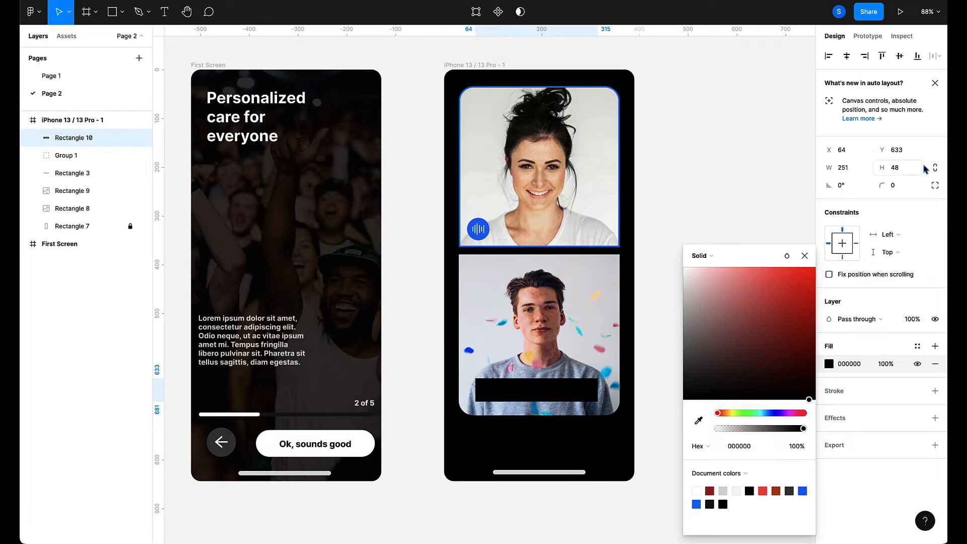
text(16)
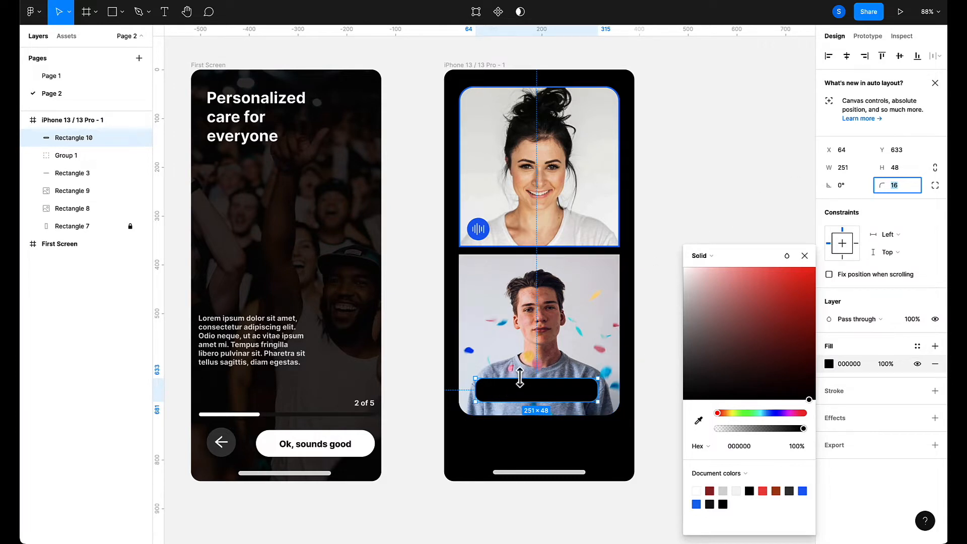
Resize the black rectangle to about 305 × 89 and position it just above the lower photo's bottom edge.
drag(519, 380, 524, 338)
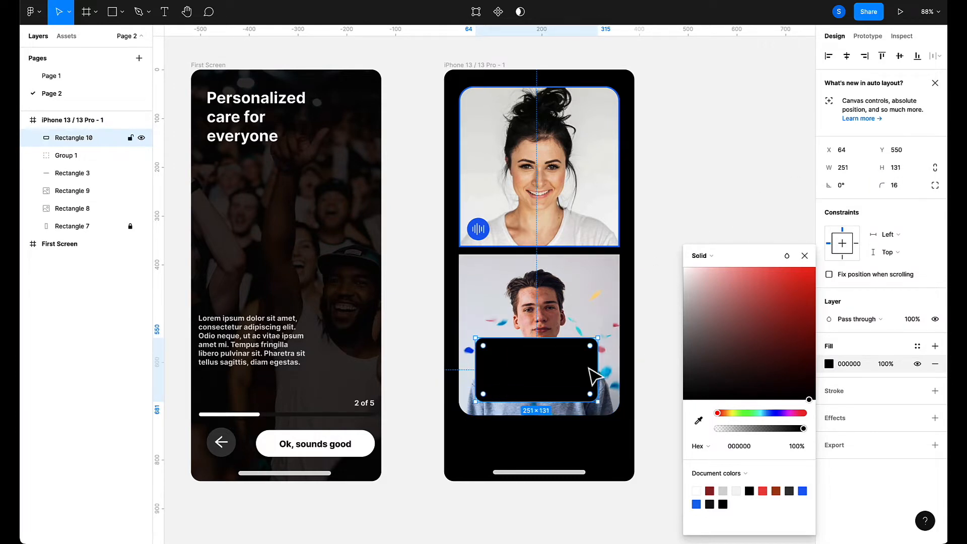
mouse_move(598, 370)
mouse_down()
mouse_move(585, 368)
mouse_move(612, 371)
mouse_up()
drag(472, 373, 461, 373)
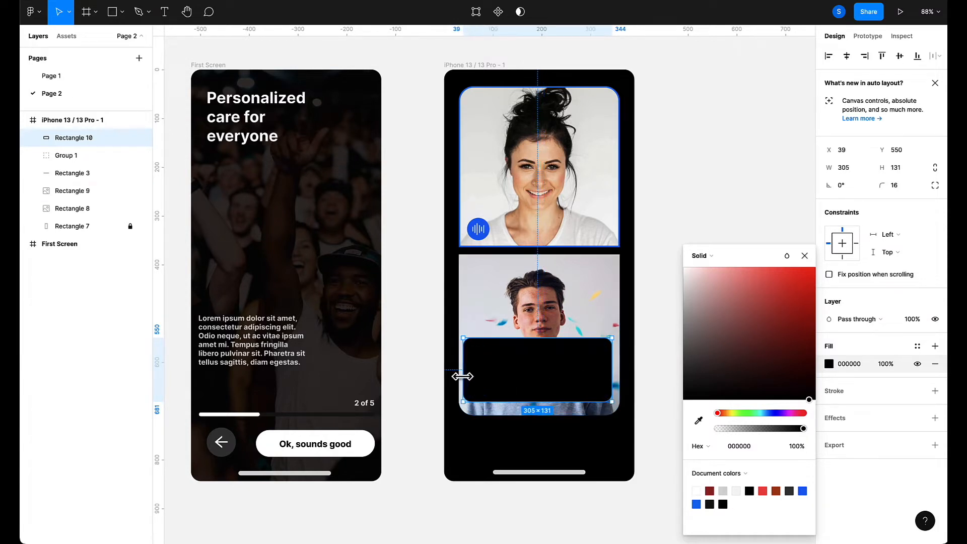
drag(524, 374, 525, 382)
drag(523, 348, 523, 368)
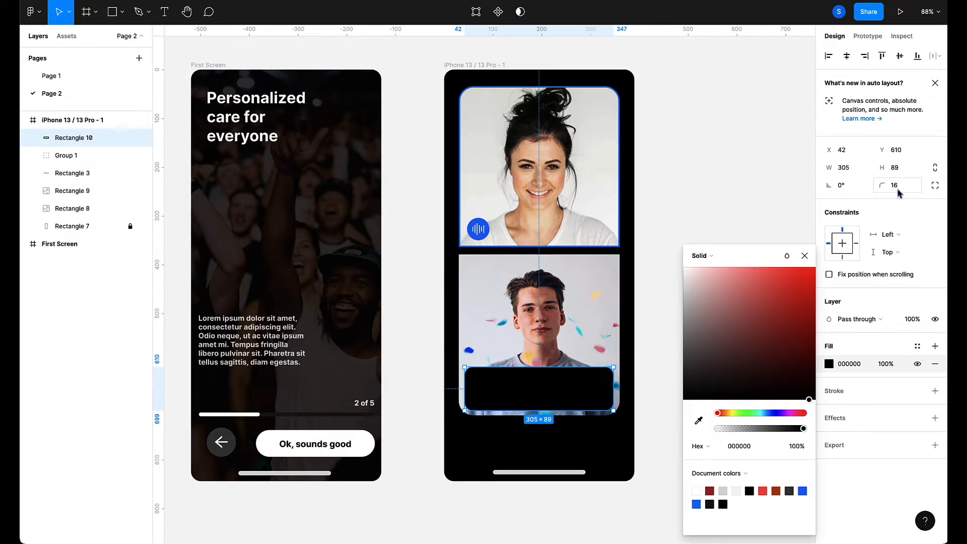
Increase the black rectangle's corner radius to 41.
text(18)
key(Return)
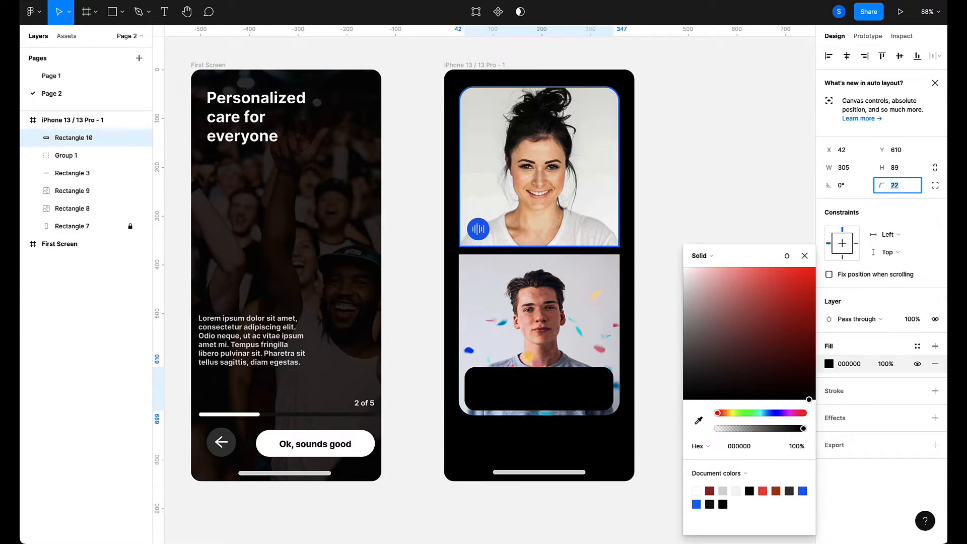
key(Up)
key(Up)
key(Up)
key(Up)
key(Up)
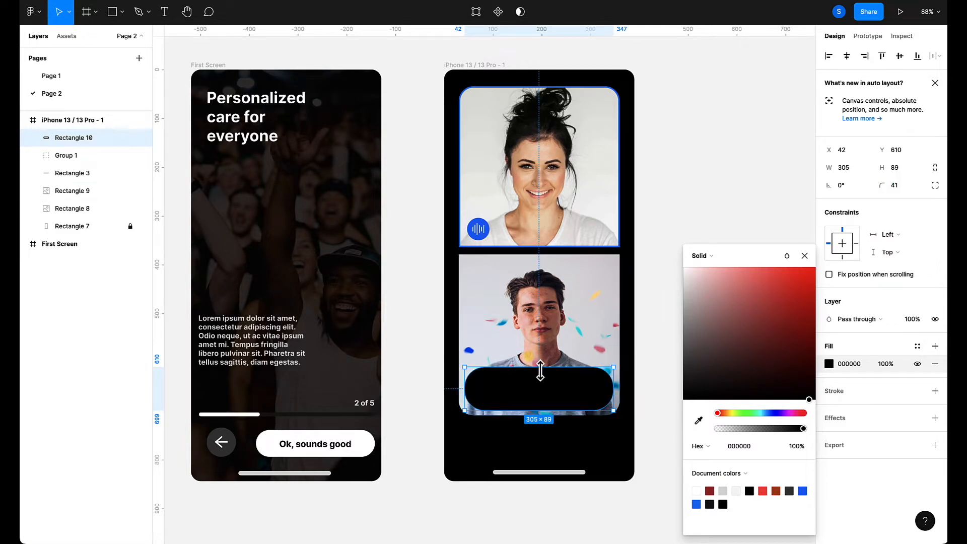
Reduce the black panel's height to about 78 by lowering its upper edge.
mouse_move(540, 371)
mouse_down()
mouse_move(540, 382)
mouse_move(540, 372)
mouse_up()
click(664, 390)
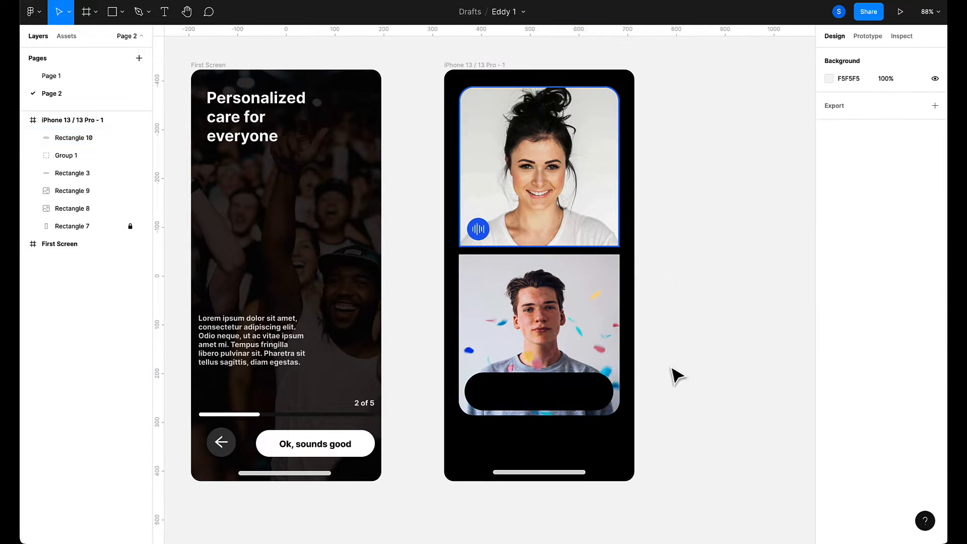
click(577, 403)
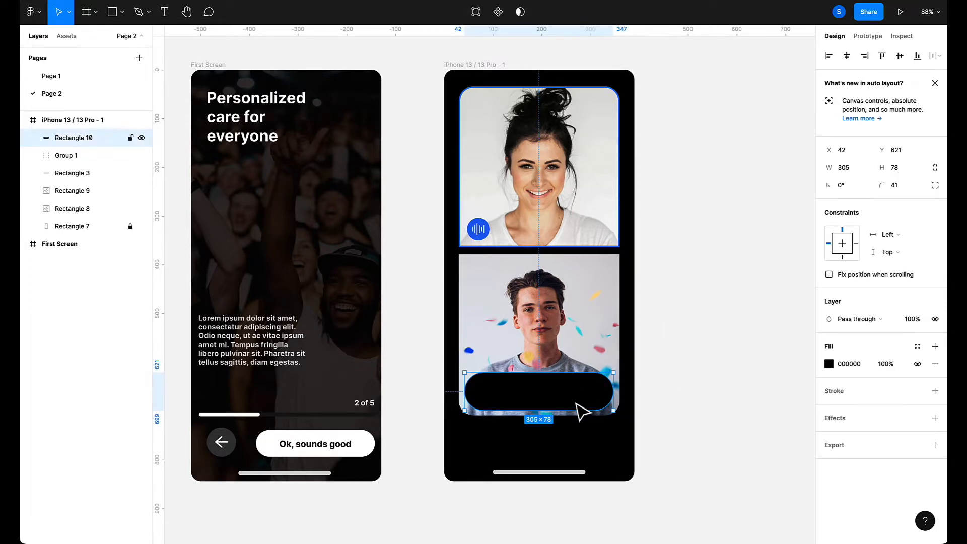
click(692, 391)
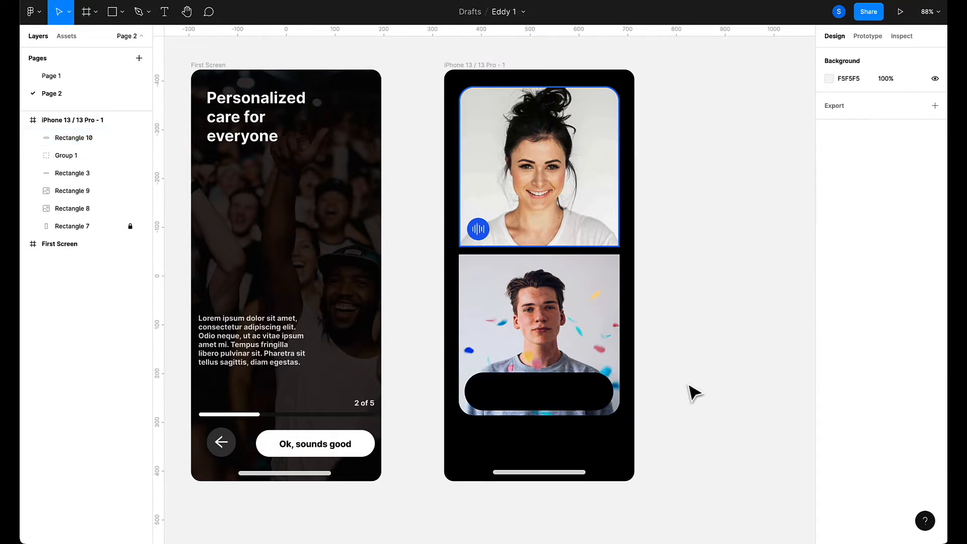
Widen the black panel on both sides to about 314, leaving even margins inside the lower photo.
scroll(692, 392, right, 2)
scroll(693, 392, up, 1)
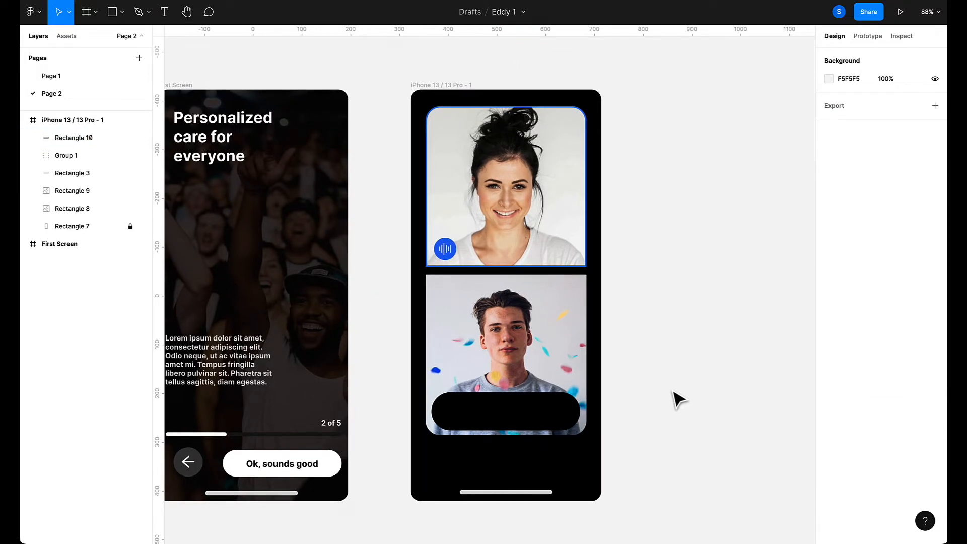
scroll(677, 398, up, 5)
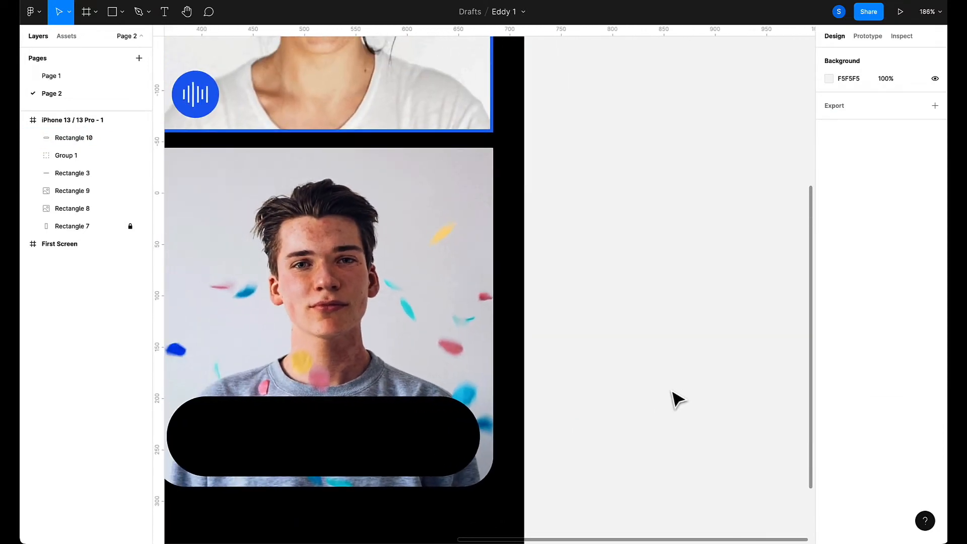
scroll(675, 397, left, 3)
scroll(675, 397, down, 1)
click(584, 309)
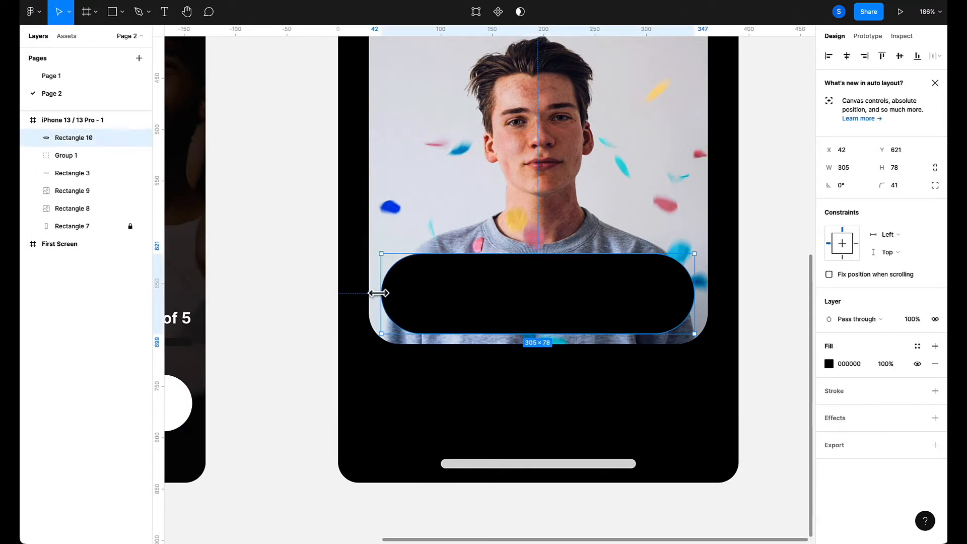
drag(379, 292, 377, 292)
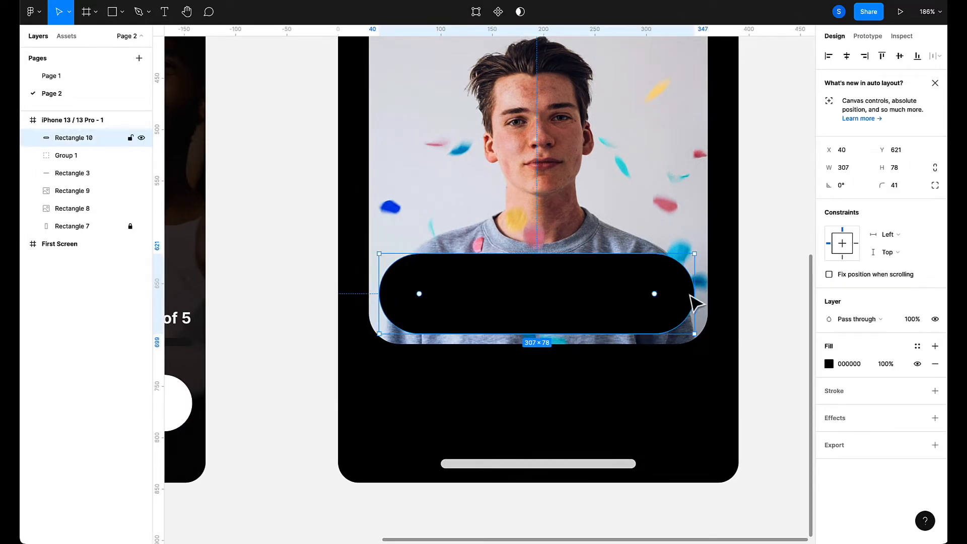
drag(695, 294, 701, 293)
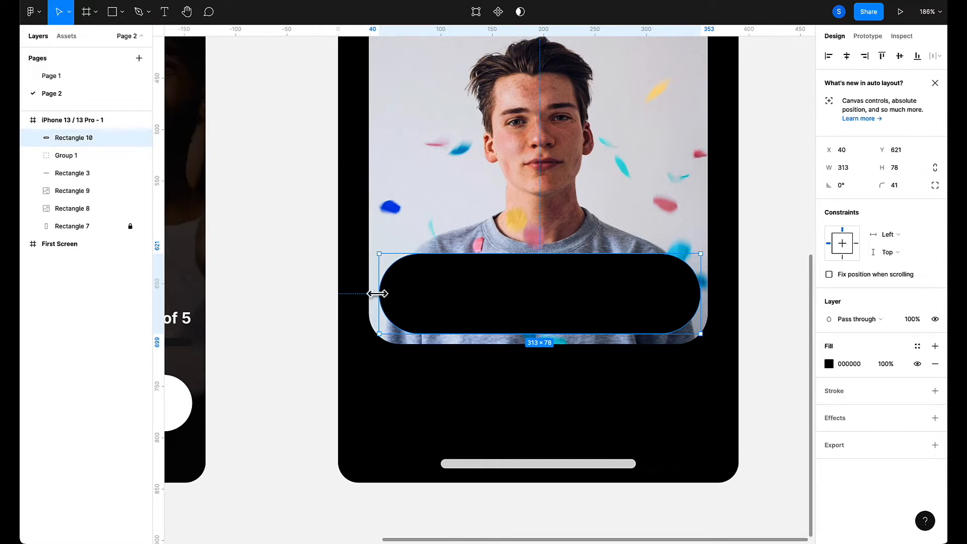
drag(377, 293, 376, 293)
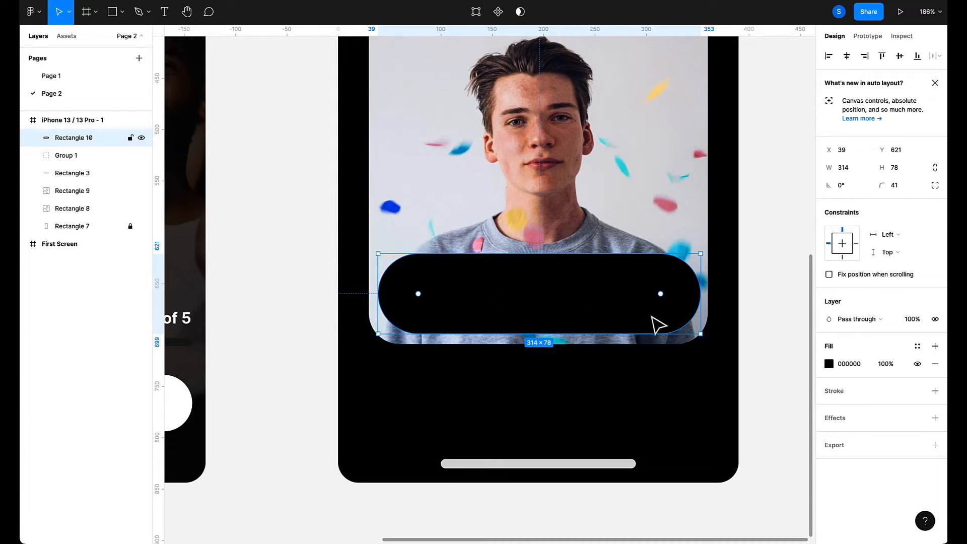
Check the second screen in the prototype preview and return to the design file.
click(765, 381)
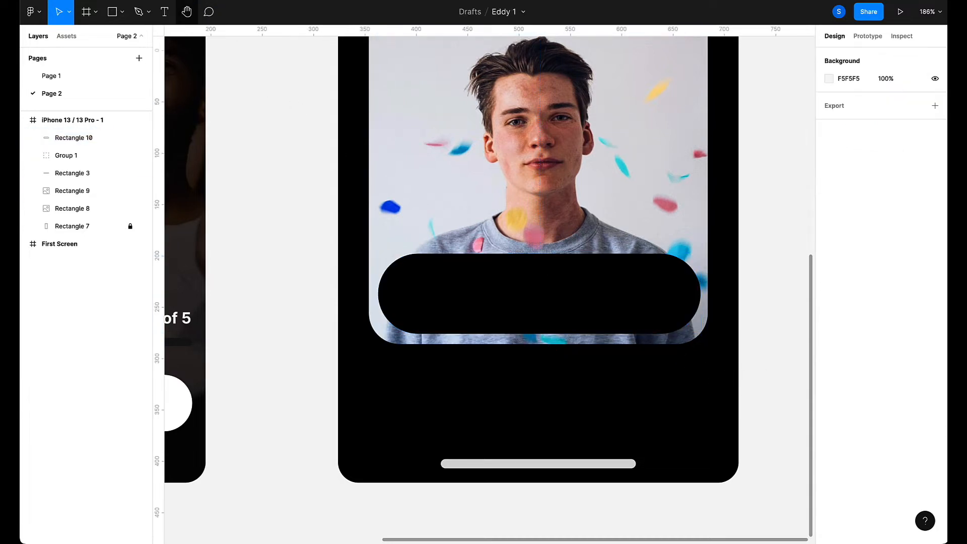
click(185, 0)
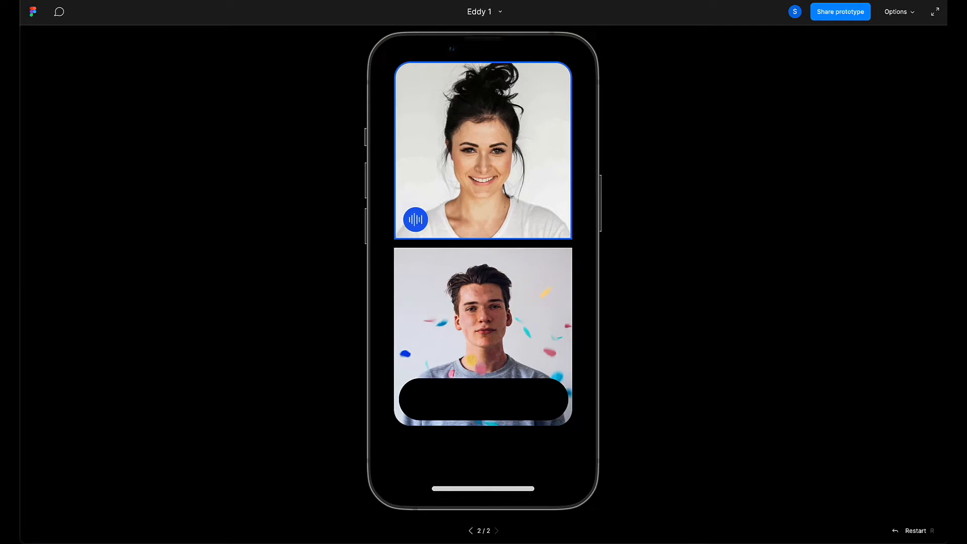
click(146, 1)
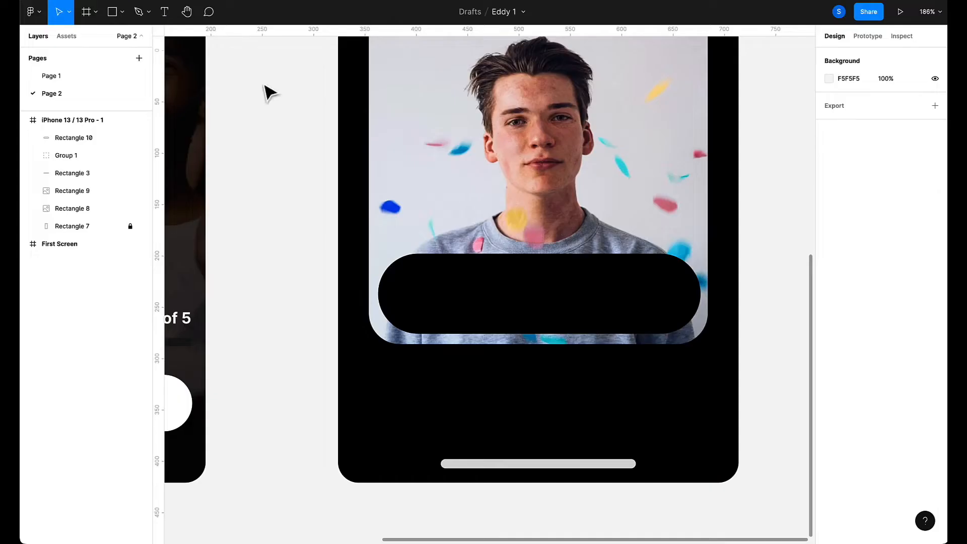
Reduce the black panel's height to about 72, keeping its lower edge in place.
click(516, 276)
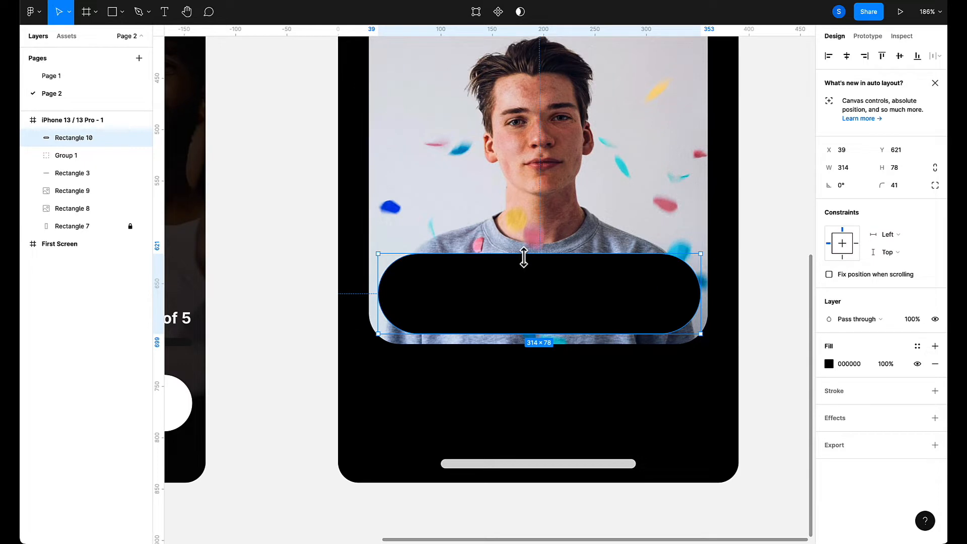
drag(523, 259, 523, 261)
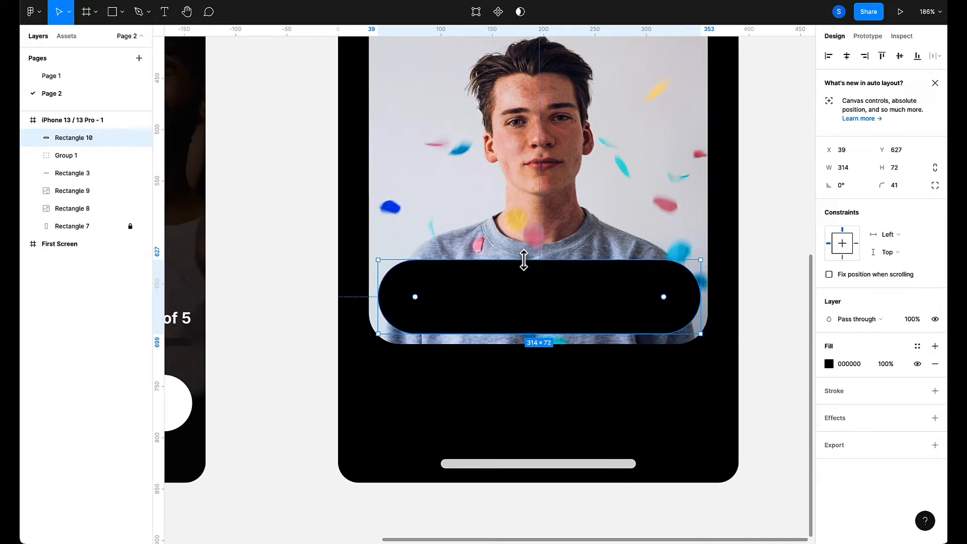
click(786, 239)
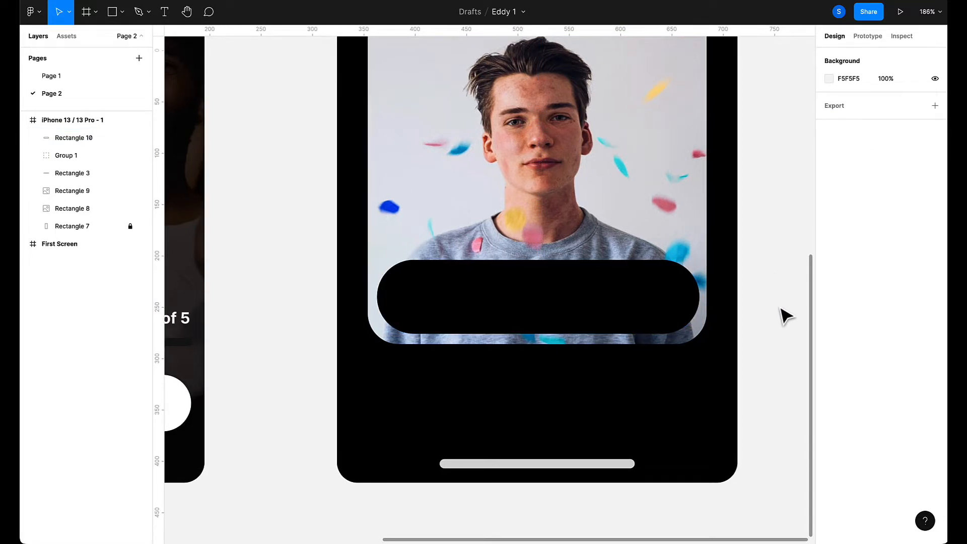
scroll(781, 315, right, 5)
scroll(693, 322, up, 1)
right_click(688, 315)
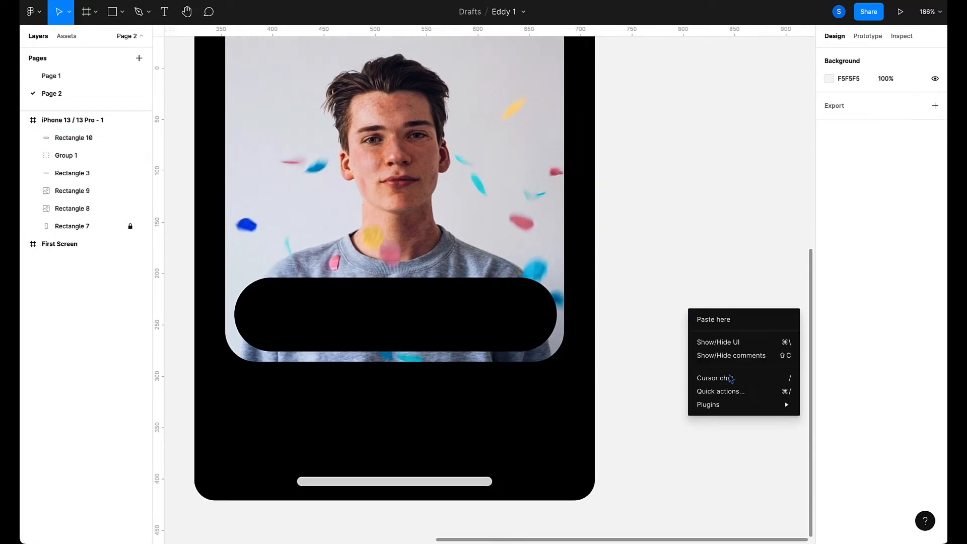
mouse_move(725, 404)
scroll(917, 343, down, 1)
scroll(918, 344, down, 20)
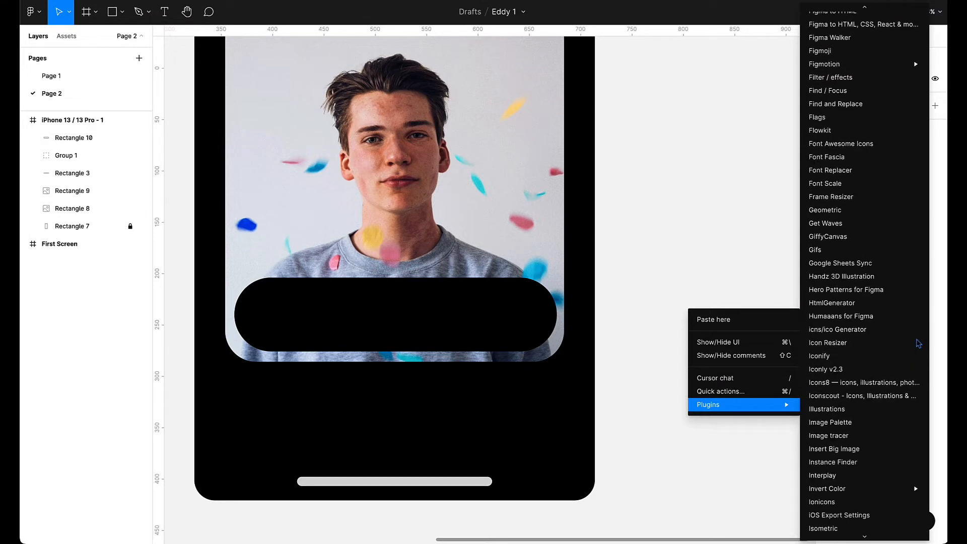
scroll(918, 344, down, 2)
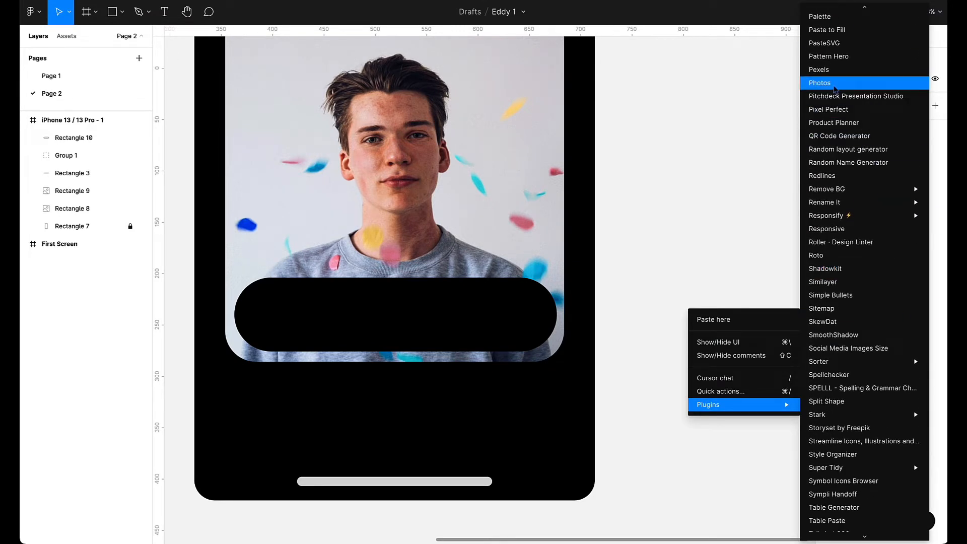
scroll(835, 89, up, 4)
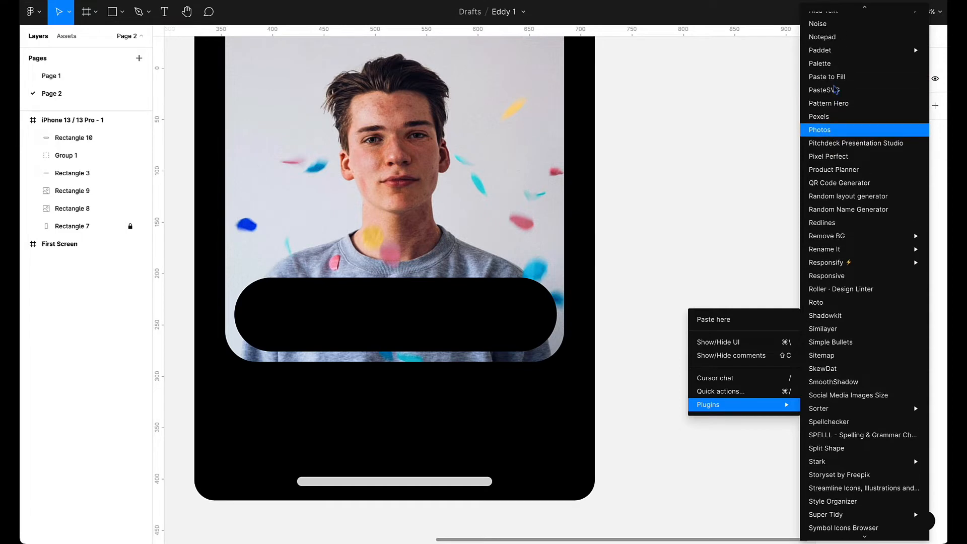
scroll(834, 89, down, 1)
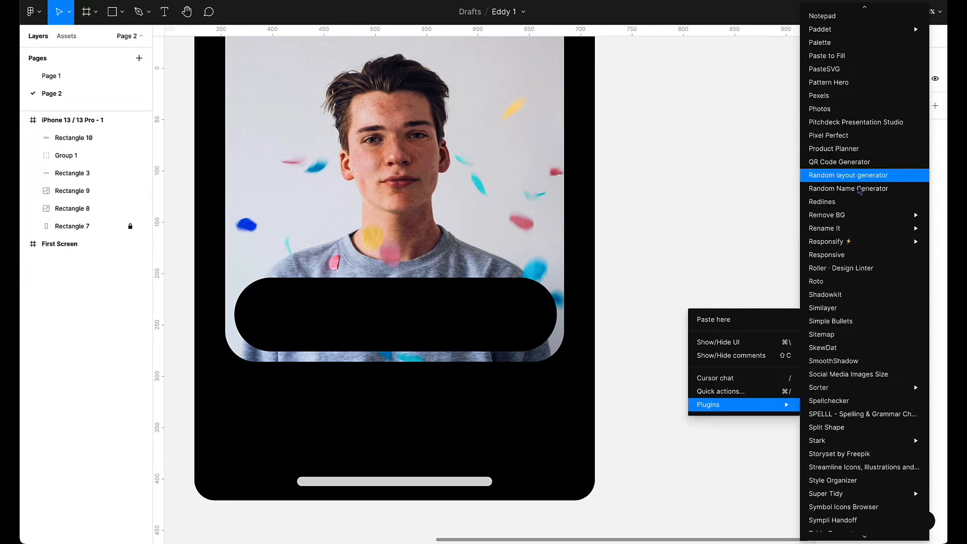
mouse_move(846, 214)
click(670, 184)
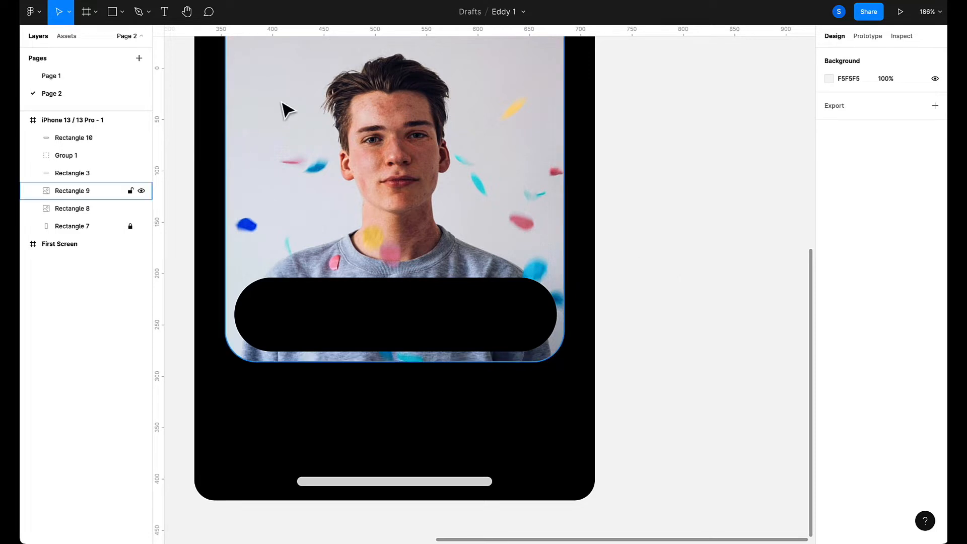
Draw a circle about 58 × 58 on the empty canvas beside the second screen, level with the black panel.
click(122, 12)
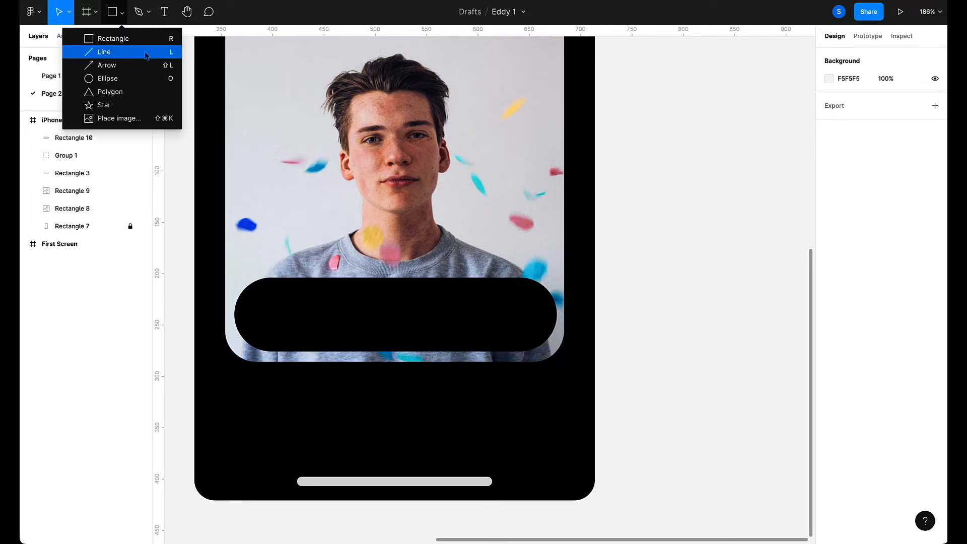
click(107, 78)
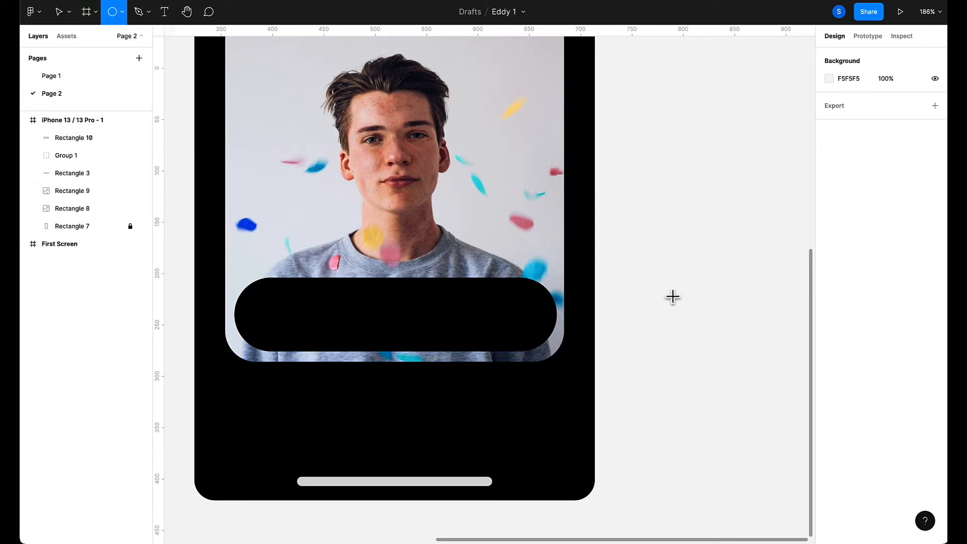
drag(634, 289, 662, 347)
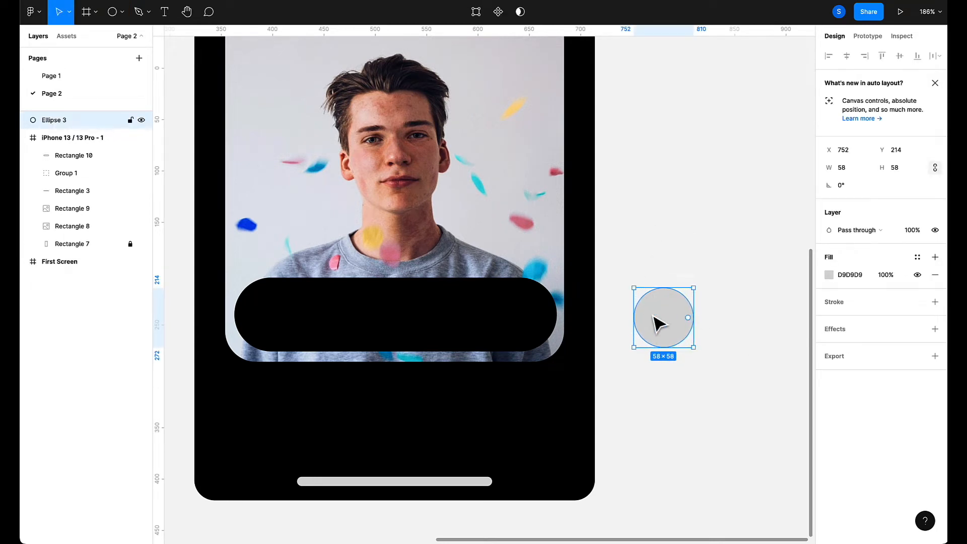
Run the Unsplash plugin on the new circle and search its photos for "profile".
right_click(658, 324)
mouse_move(704, 456)
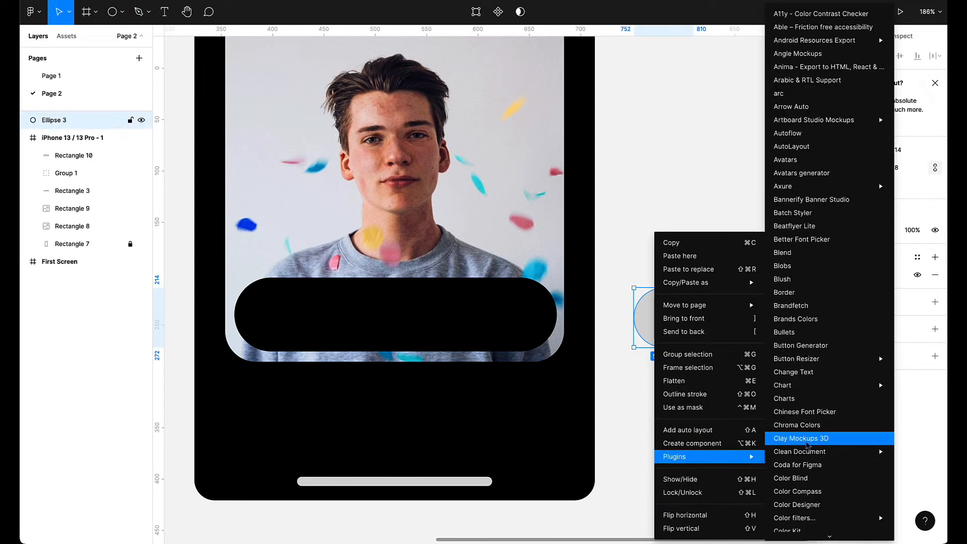
scroll(806, 445, down, 15)
scroll(807, 445, down, 1)
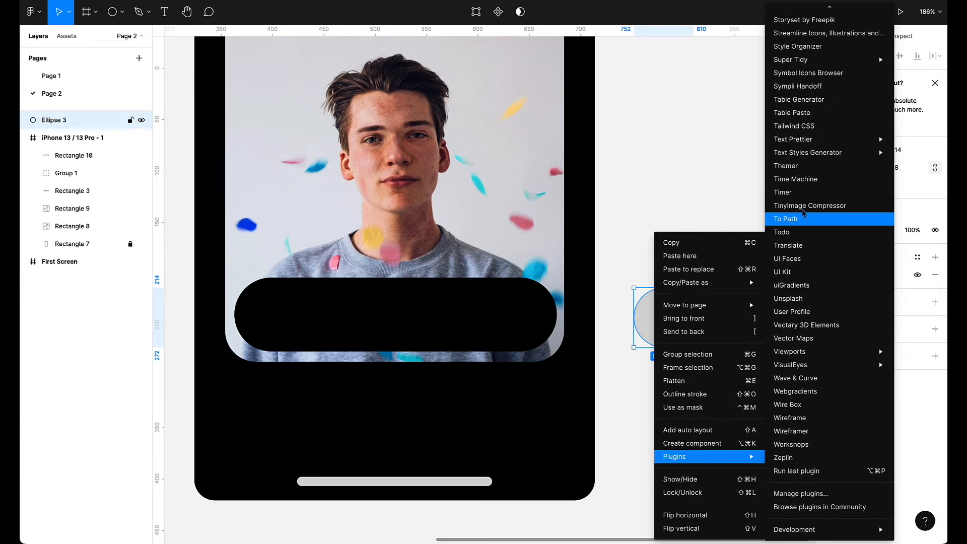
click(784, 301)
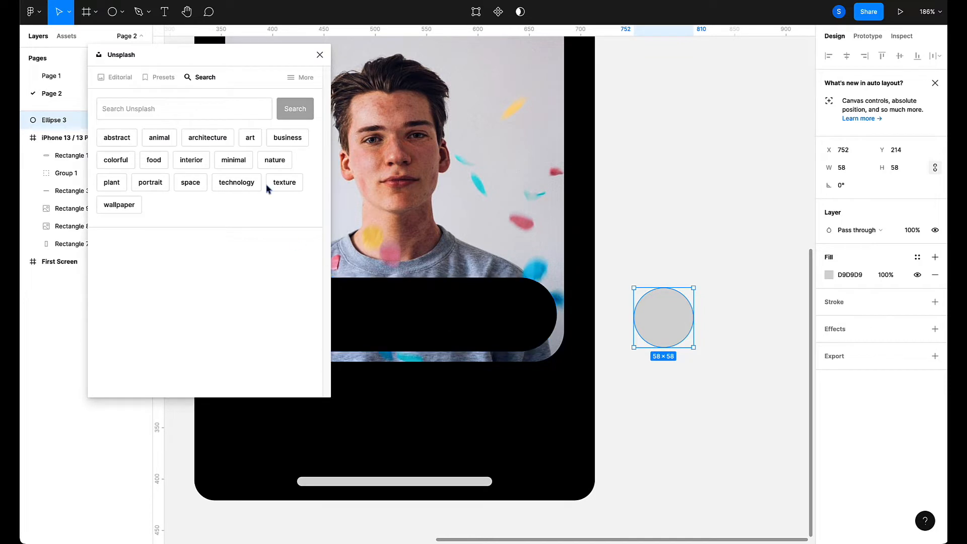
click(214, 114)
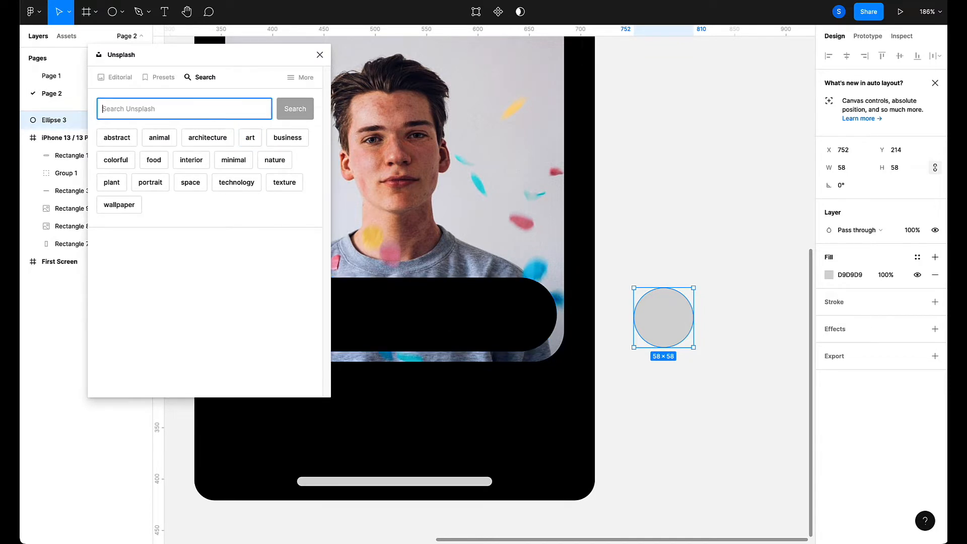
text(profile)
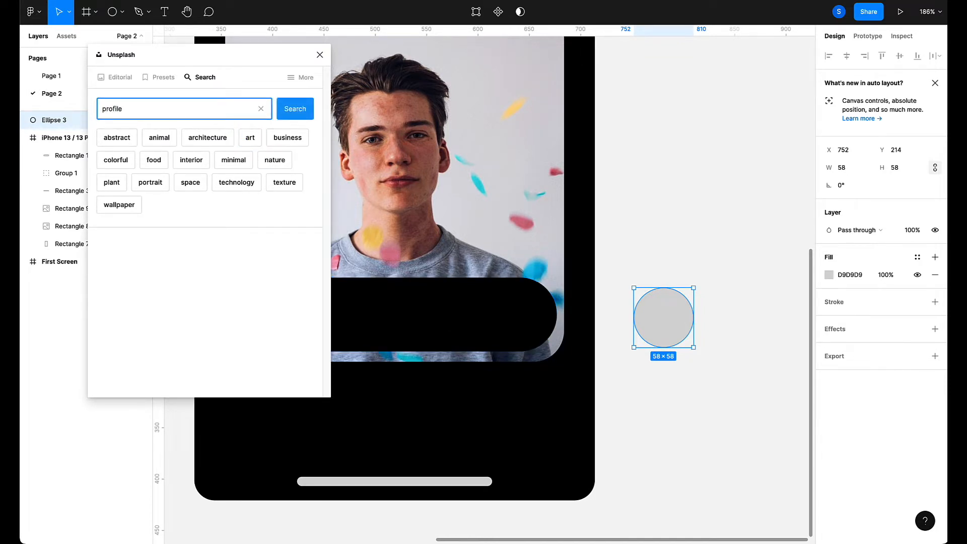
key(Return)
Fill the circle with the "profile" result showing the smiling man in a light blue shirt, and close the Unsplash plugin.
scroll(275, 320, down, 1)
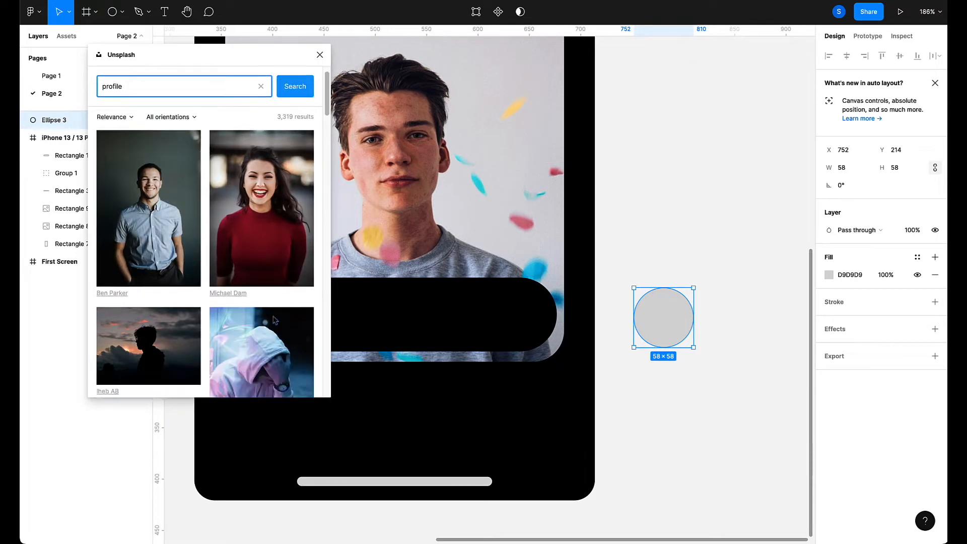
scroll(275, 320, down, 15)
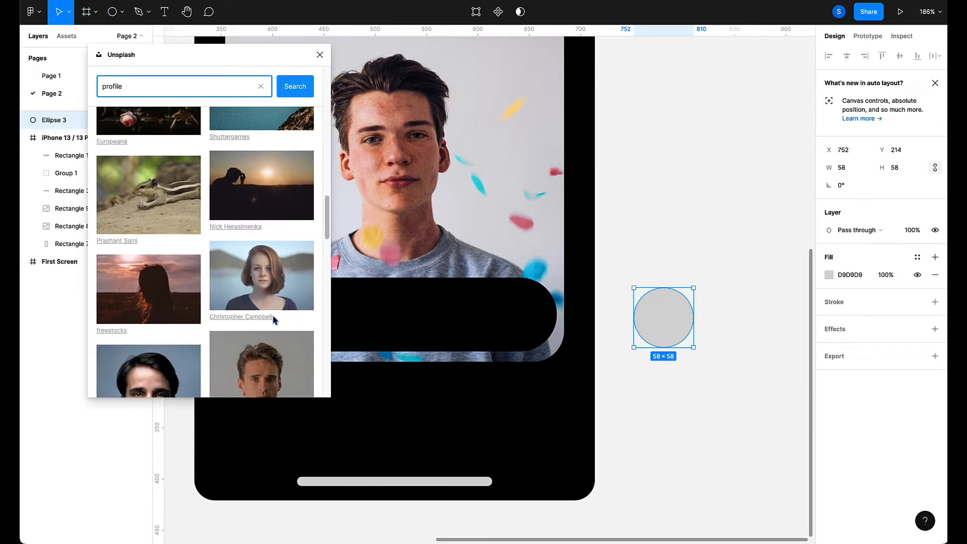
scroll(274, 320, down, 3)
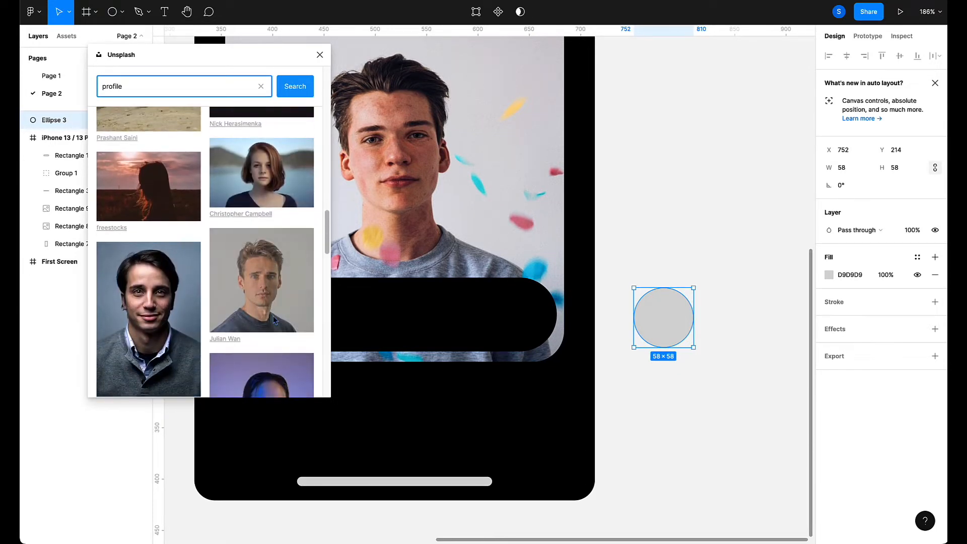
scroll(274, 319, down, 10)
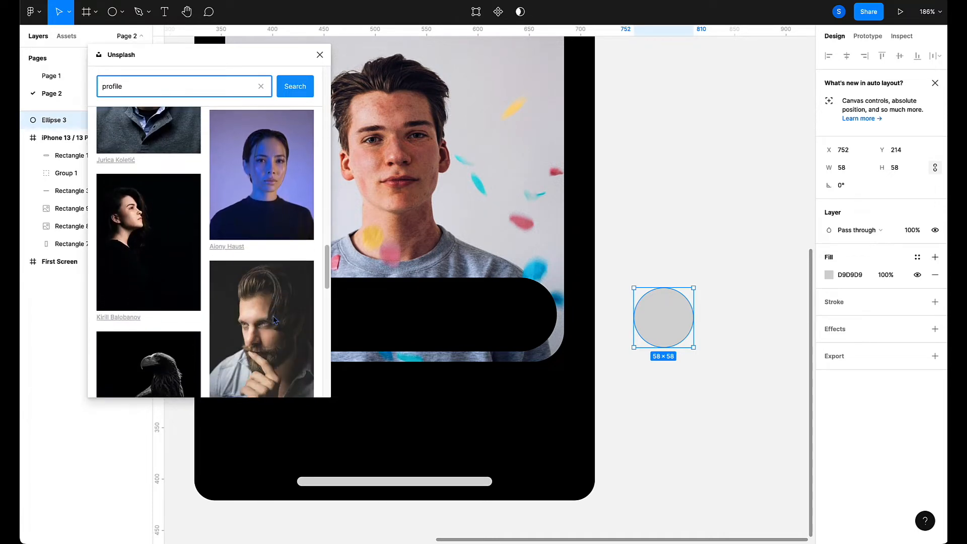
scroll(274, 320, down, 15)
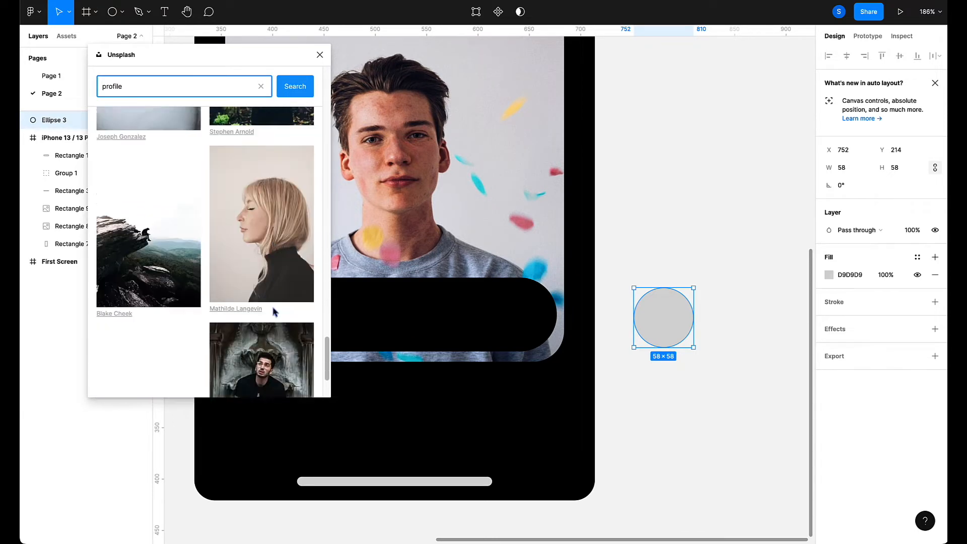
scroll(275, 312, down, 10)
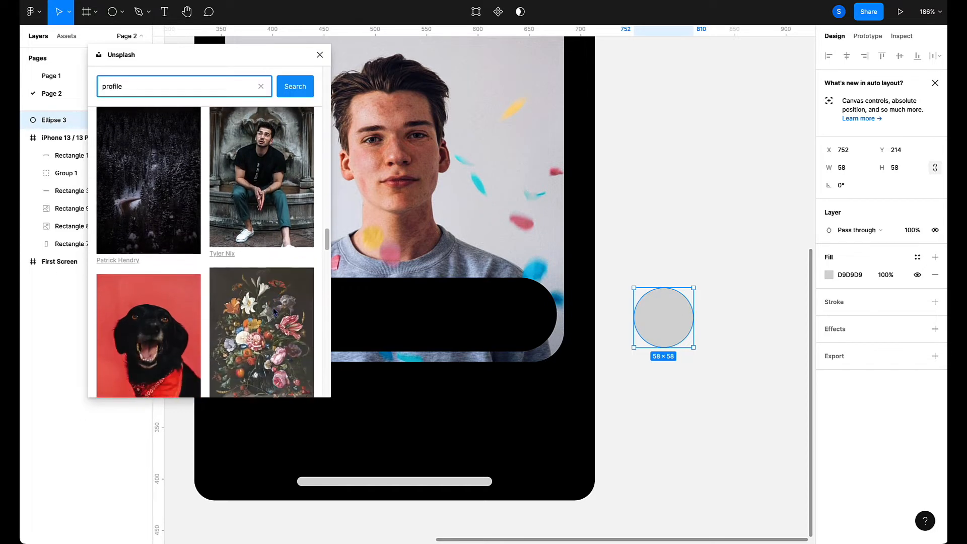
scroll(272, 307, up, 10)
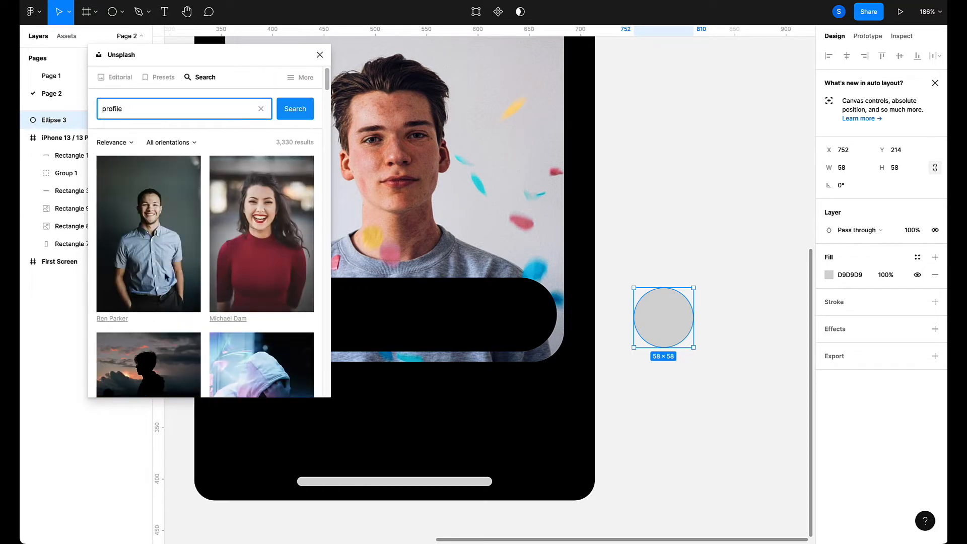
click(172, 264)
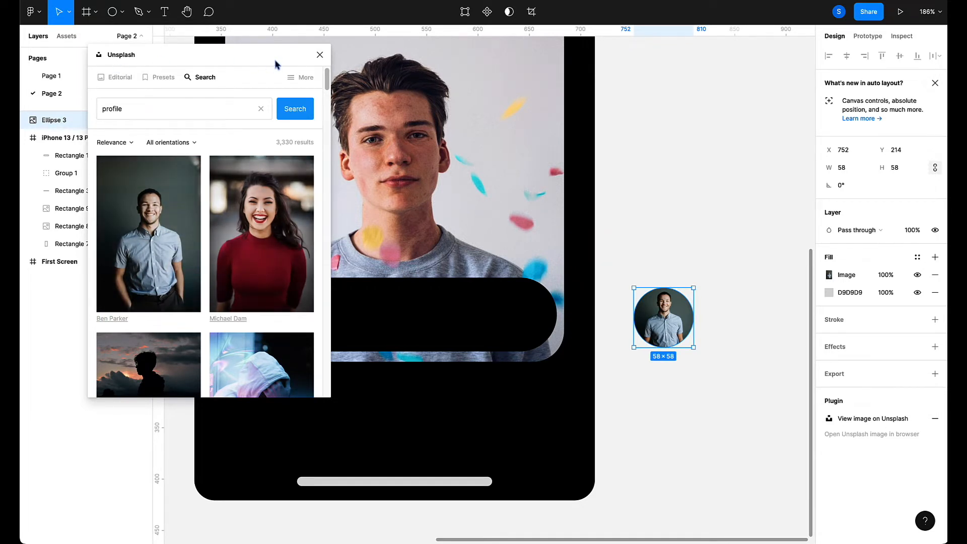
drag(275, 63, 258, 63)
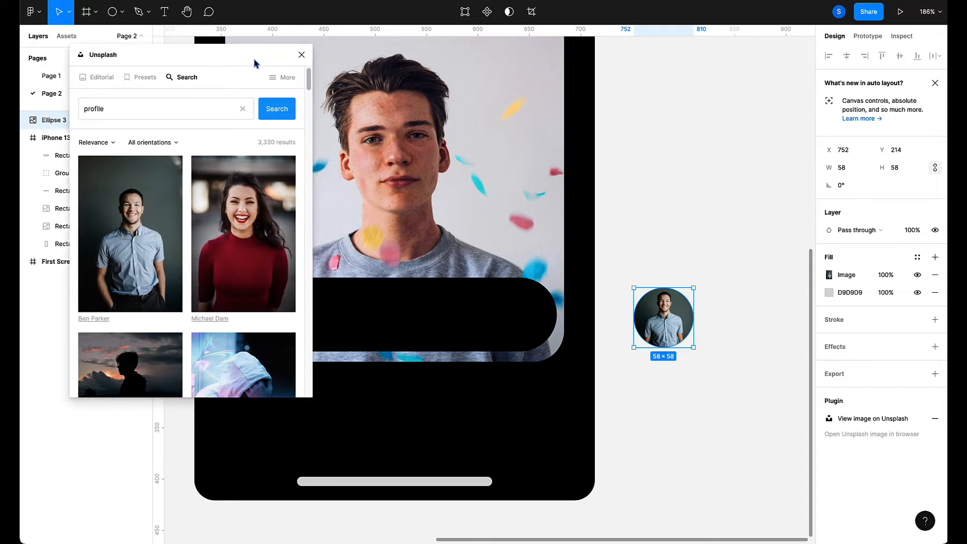
click(301, 56)
Place the circular profile picture inside the black panel's left end and check the screen in the prototype preview.
drag(655, 337, 265, 331)
click(740, 328)
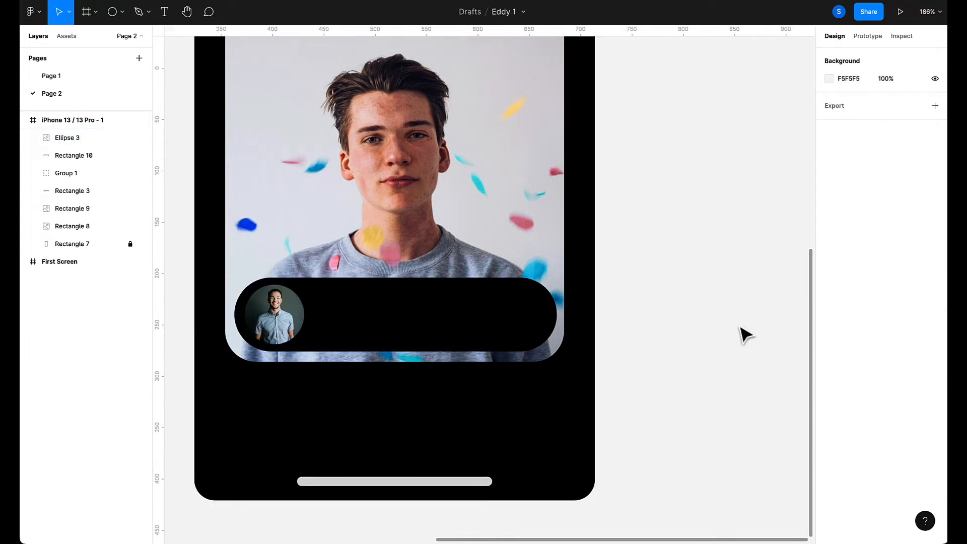
click(900, 11)
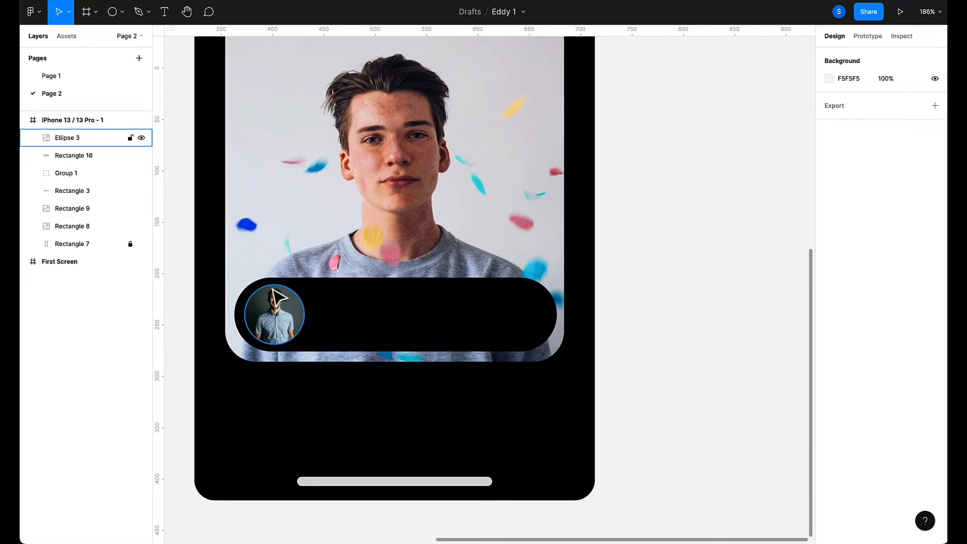
Shrink the profile picture to about 52 × 52 and recentre it vertically within the panel's left end.
click(275, 317)
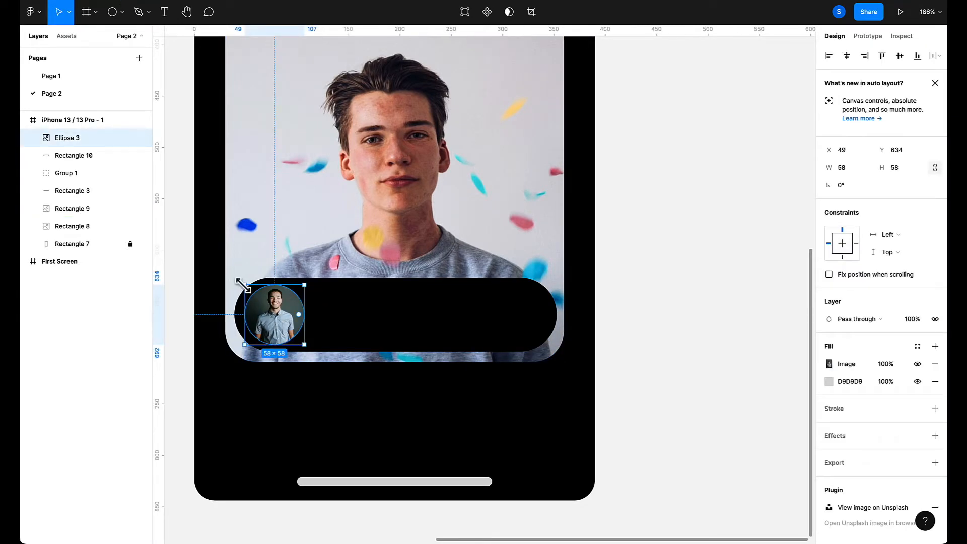
mouse_move(244, 285)
mouse_down()
mouse_move(236, 277)
mouse_move(251, 290)
mouse_up()
drag(284, 328, 278, 323)
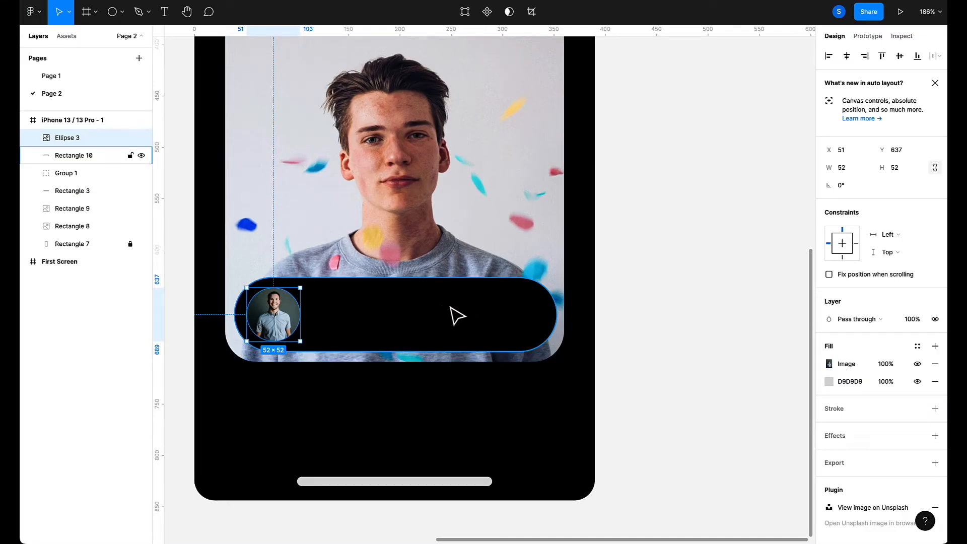
click(712, 313)
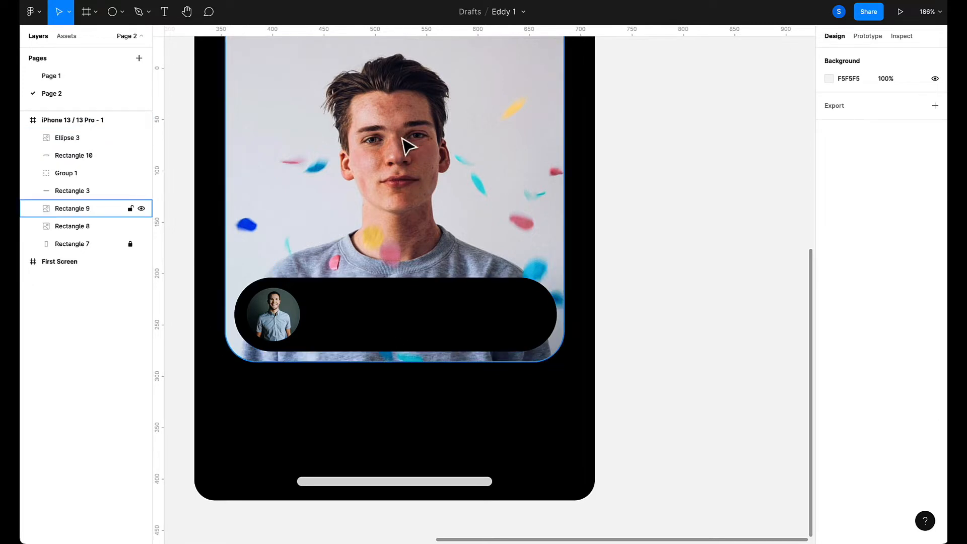
Add a text with a placeholder full name on the black panel, just right of the profile picture's upper half.
click(316, 322)
key(t)
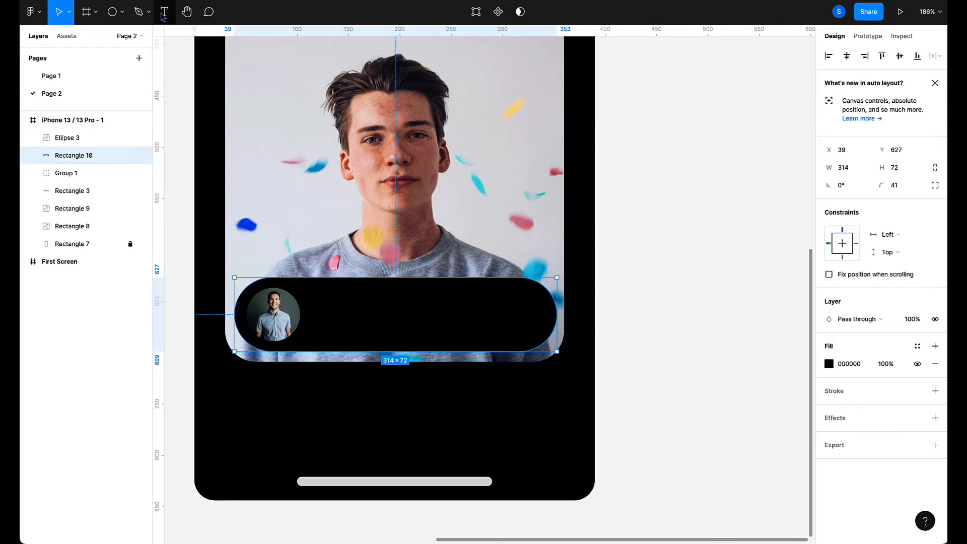
click(313, 304)
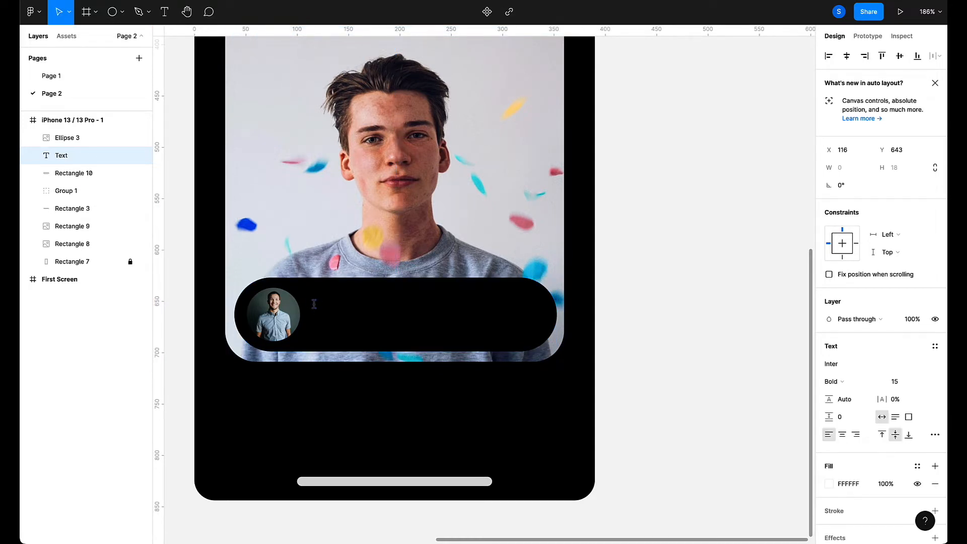
text(John Doe)
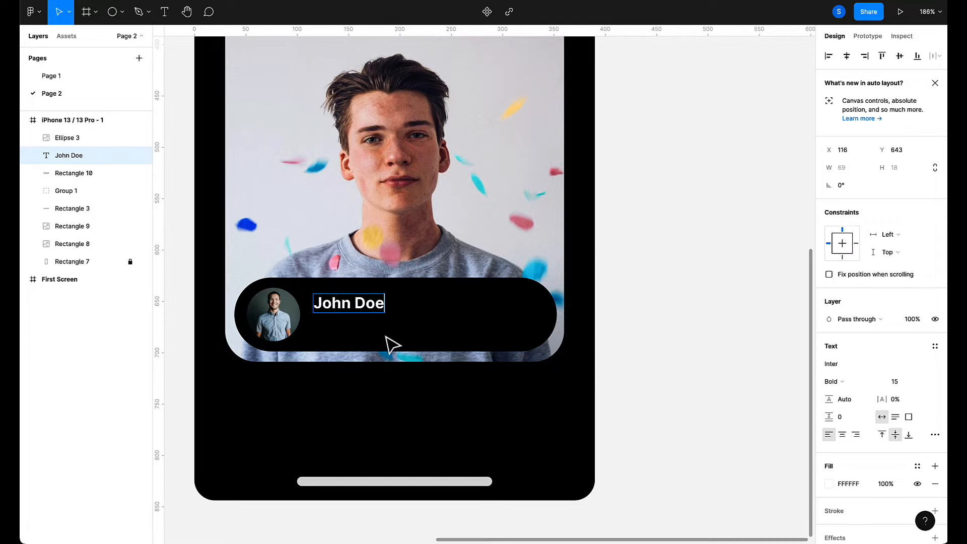
key(Escape)
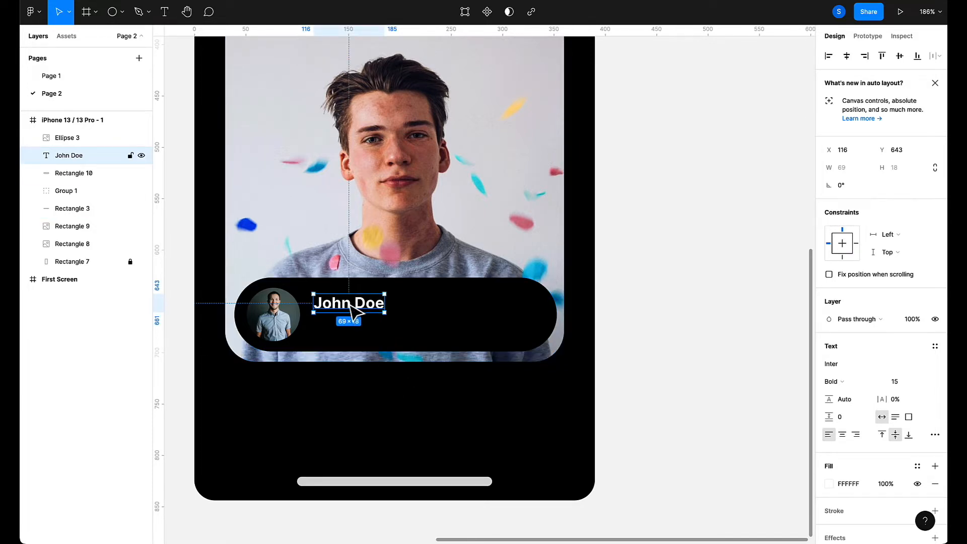
Duplicate the name text just below itself and change the copy's wording to "00: 39".
drag(350, 304, 353, 333)
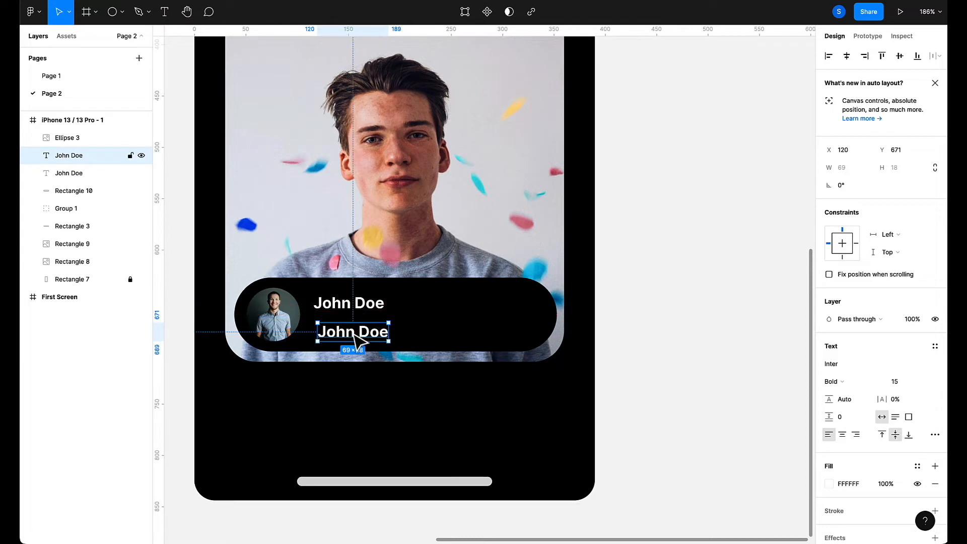
double_click(353, 333)
key(BackSpace)
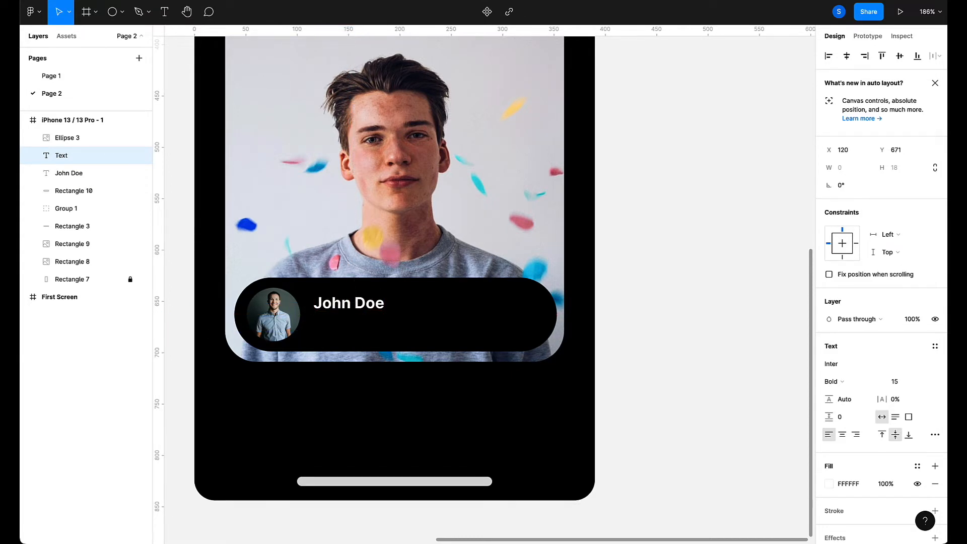
text(00)
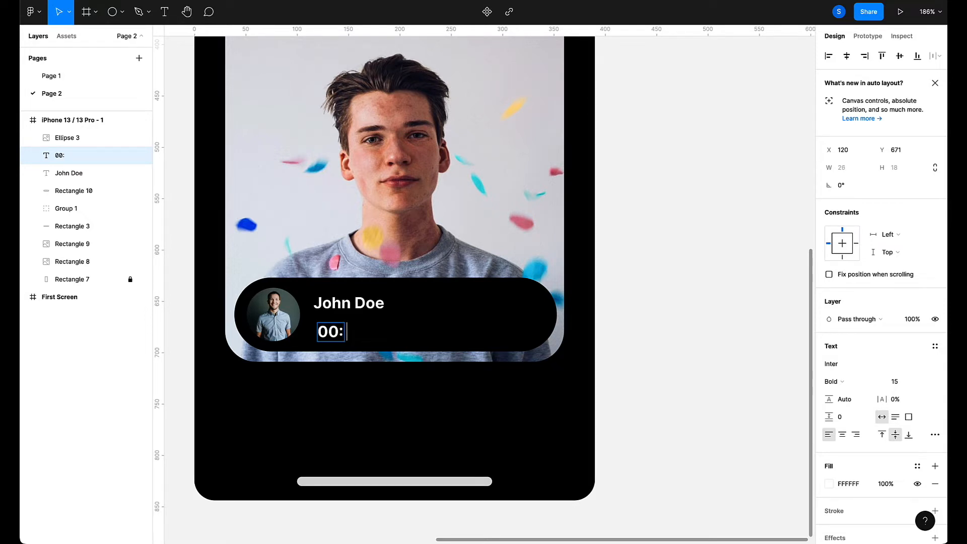
text(: 39)
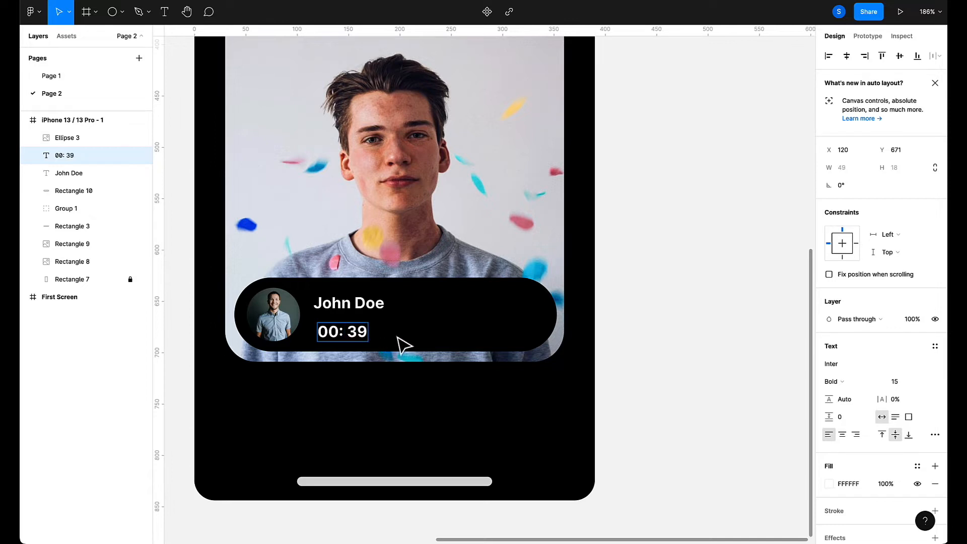
key(Escape)
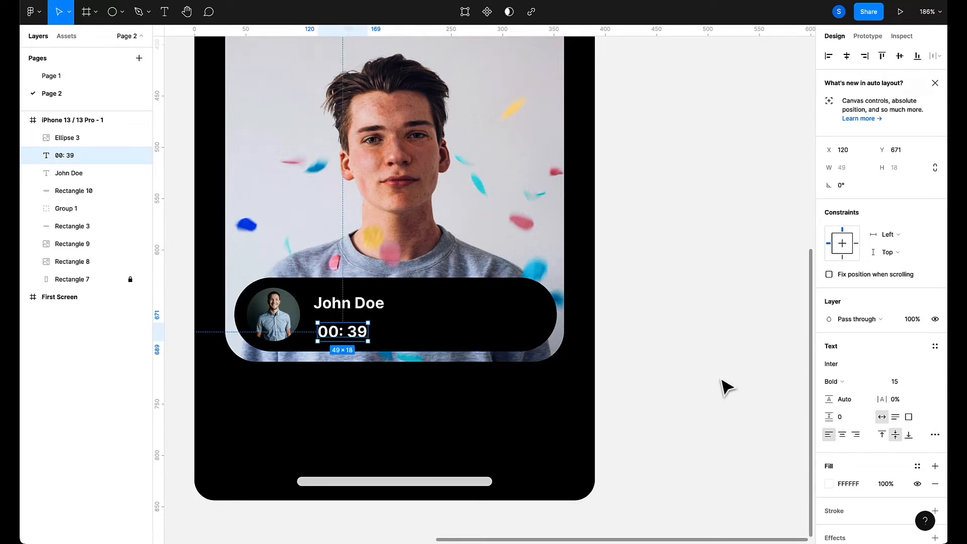
Set the "00: 39" text to font size 9 and Medium weight.
click(896, 381)
text(13)
key(Return)
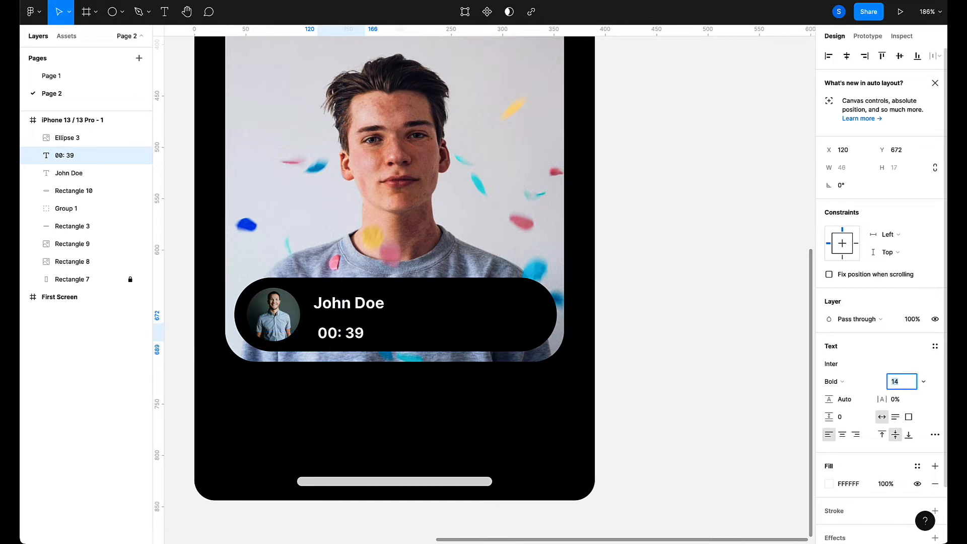
key(Down)
key(Down)
key(Down)
key(Down)
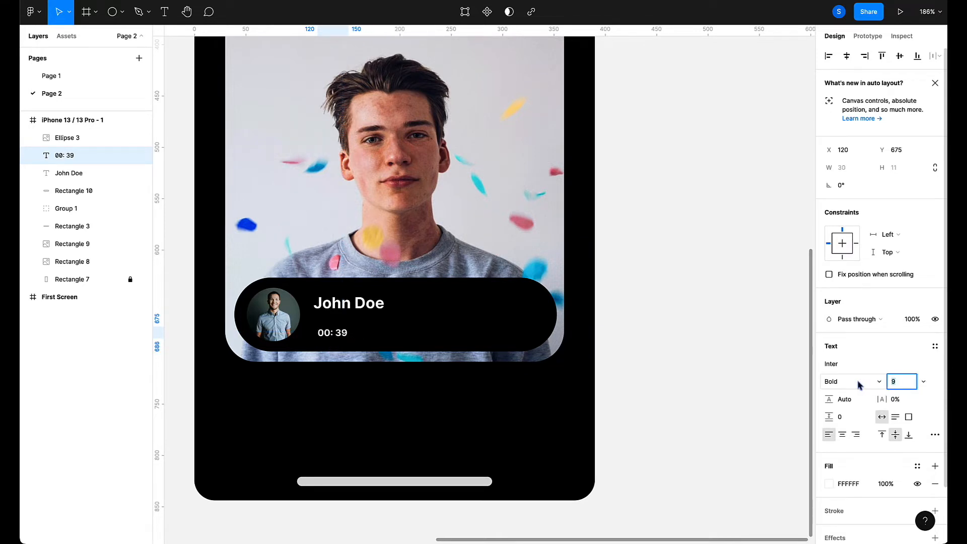
click(859, 385)
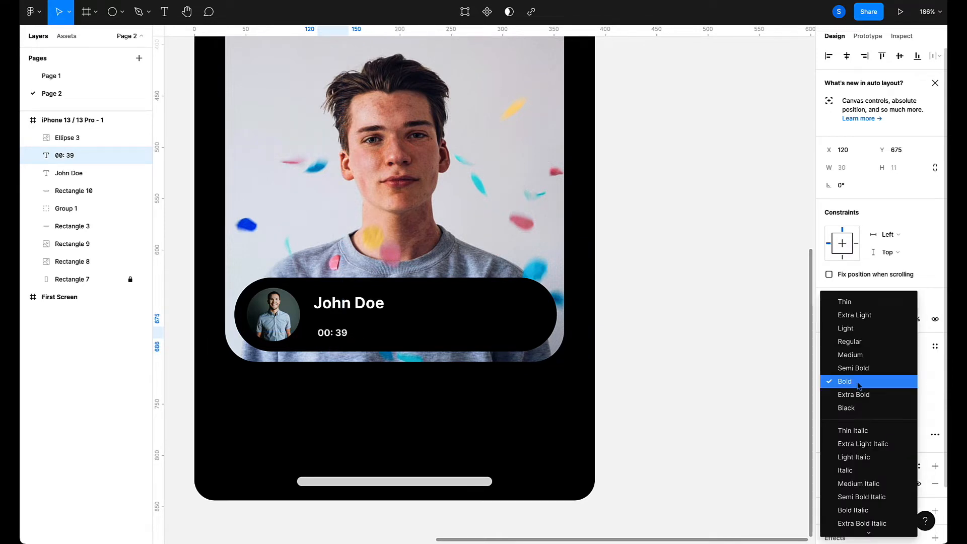
click(851, 356)
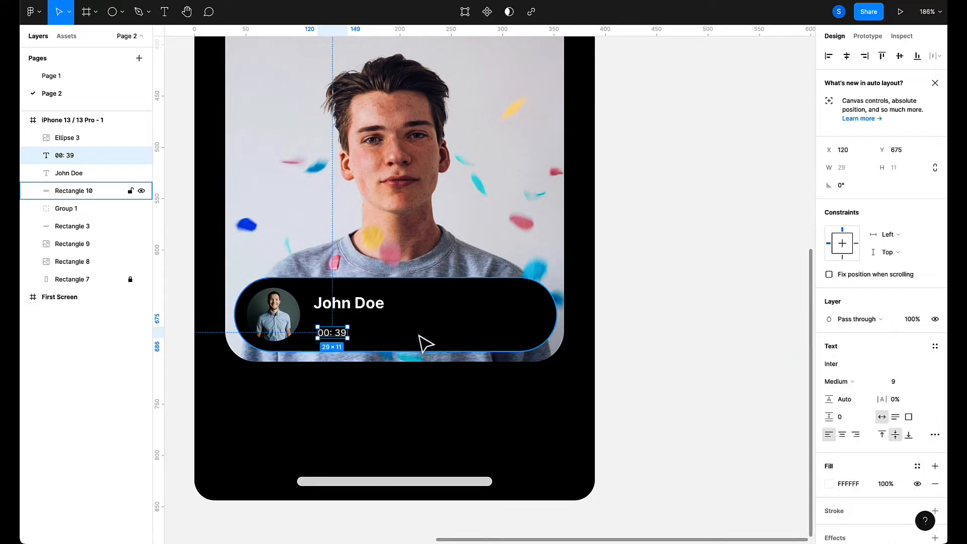
Move the "00: 39" text slightly upward, closer to the name above it.
click(366, 309)
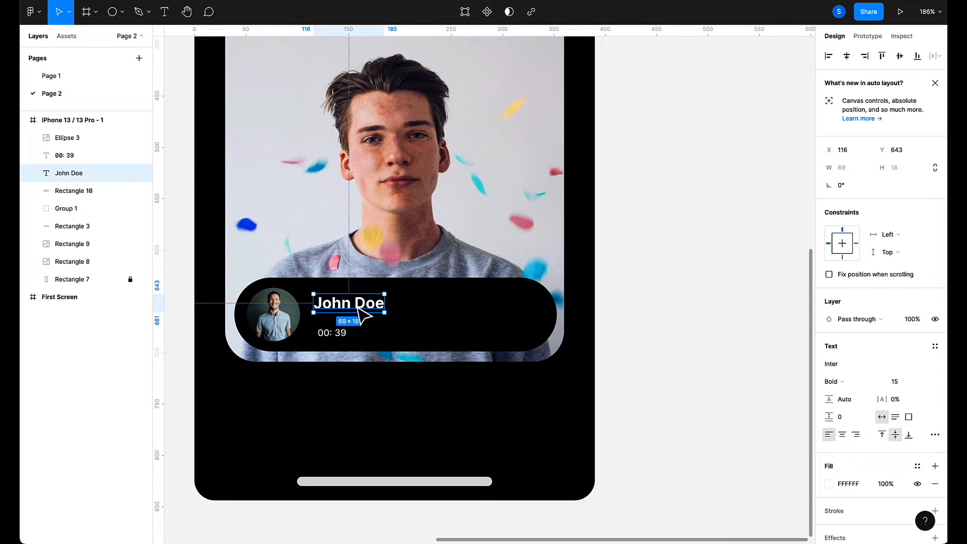
click(331, 334)
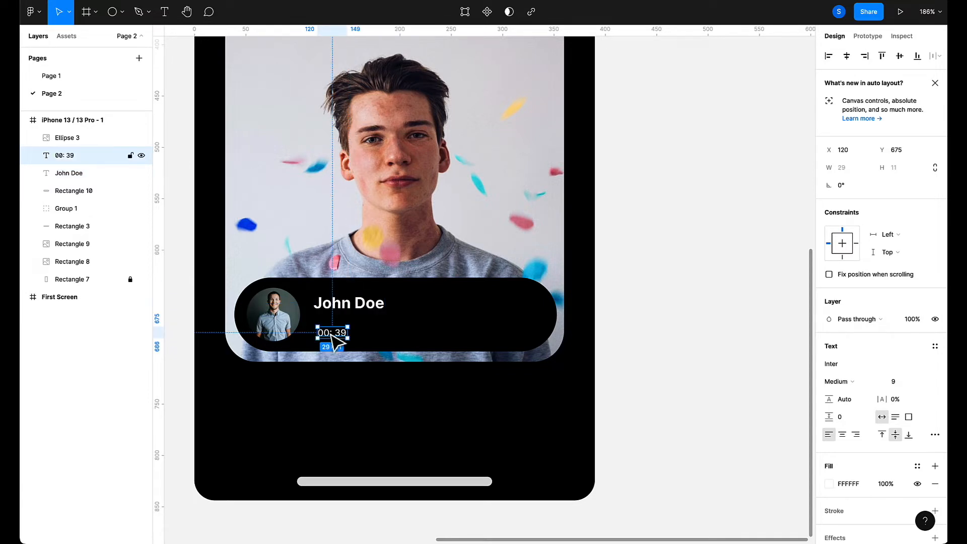
drag(331, 333, 332, 330)
Set the font size of the name text on the black panel to 17.
click(346, 307)
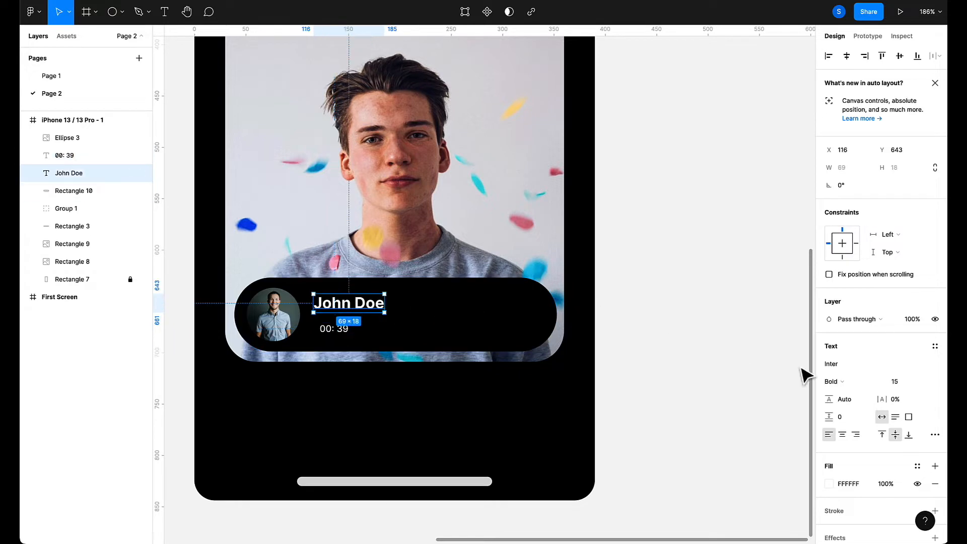
click(901, 381)
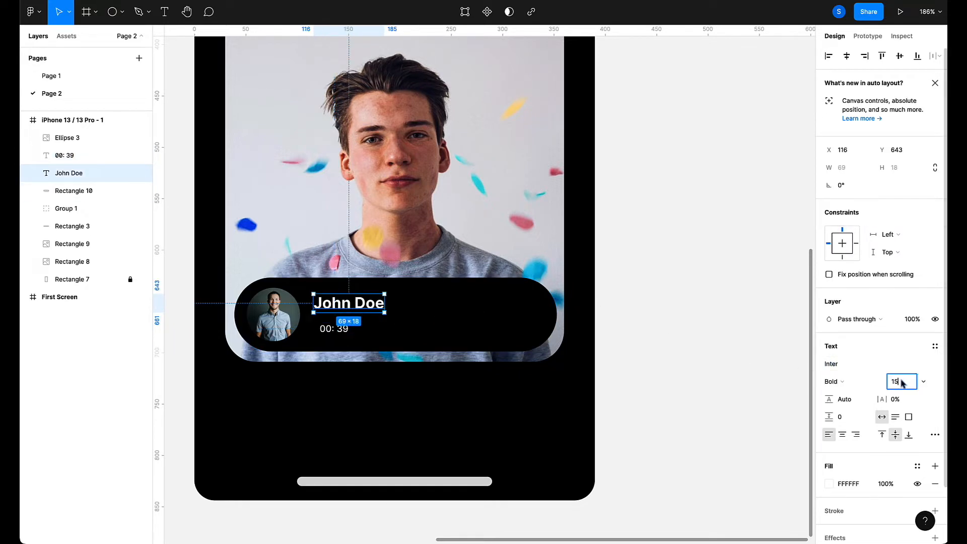
text(18)
key(Return)
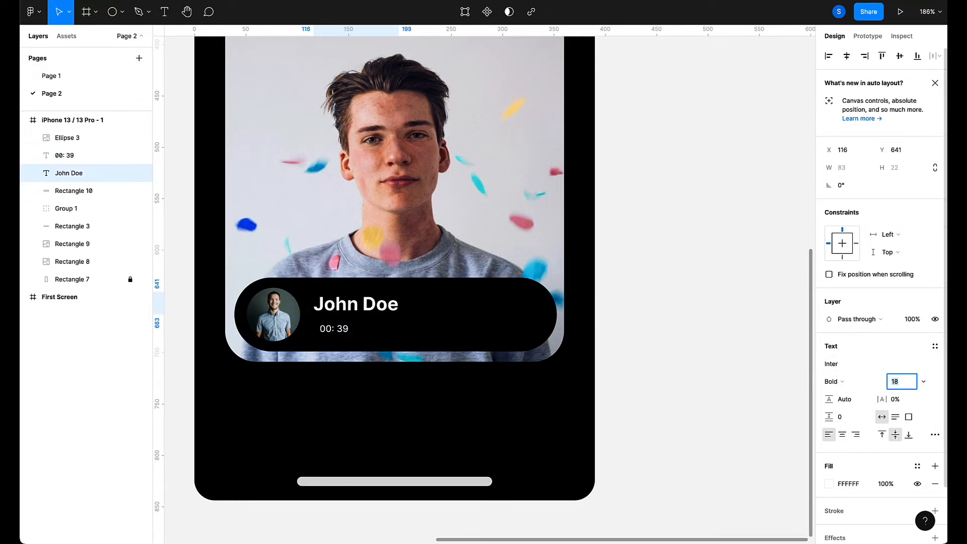
key(Up)
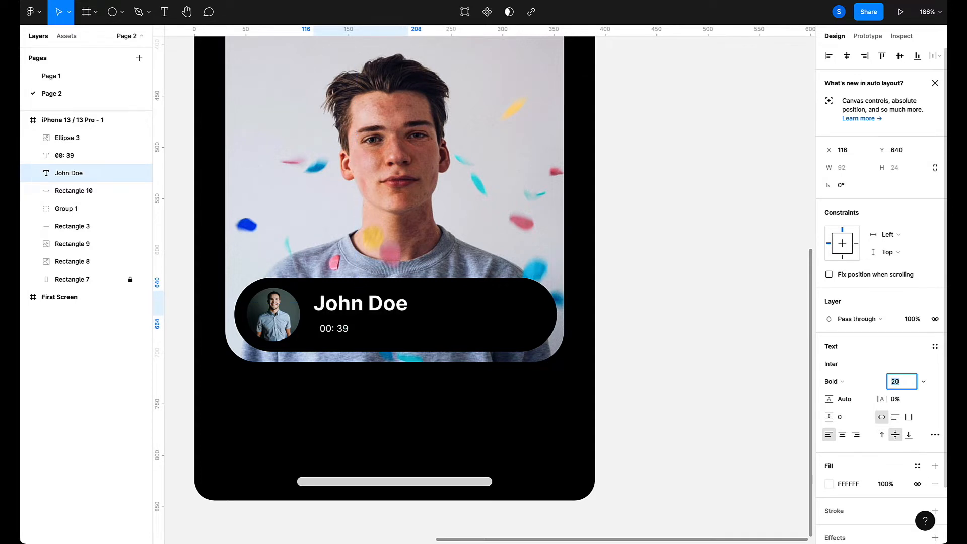
key(Down)
key(Down)
key(Down)
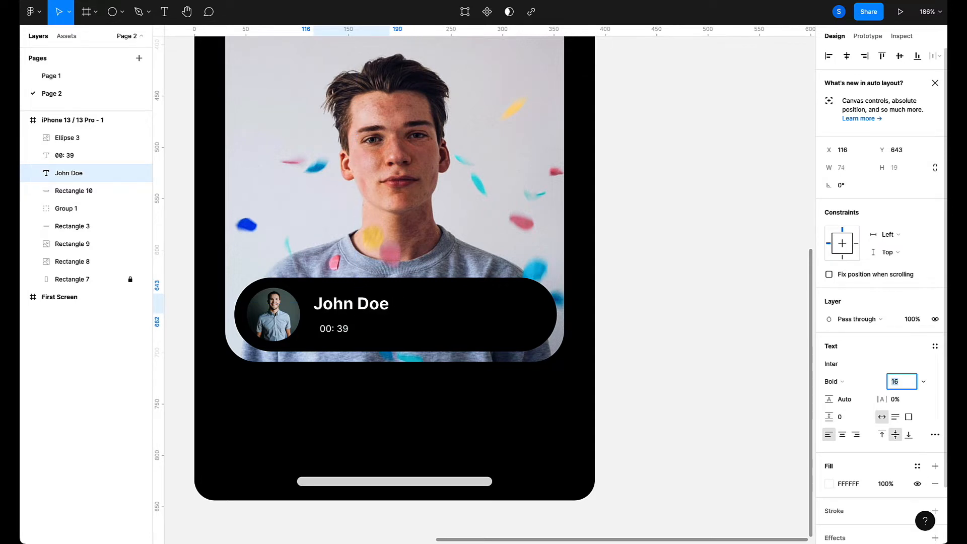
key(Up)
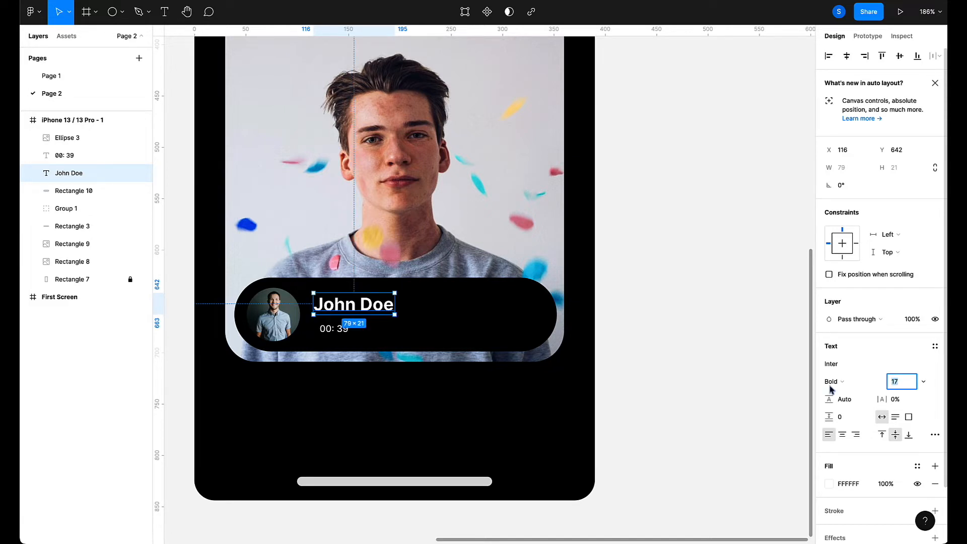
Align the "00: 39" text with the left edge of the name above it and check the result in the prototype preview.
click(690, 388)
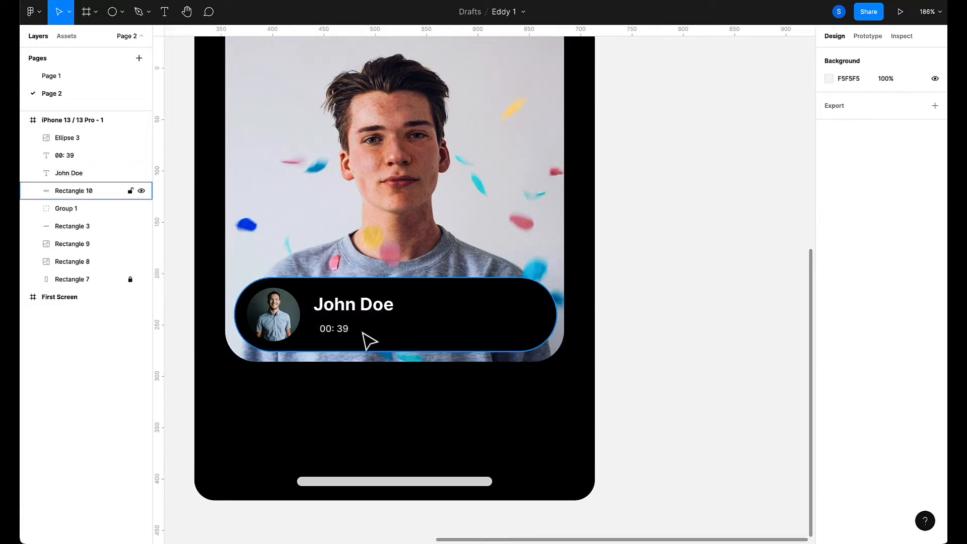
click(339, 331)
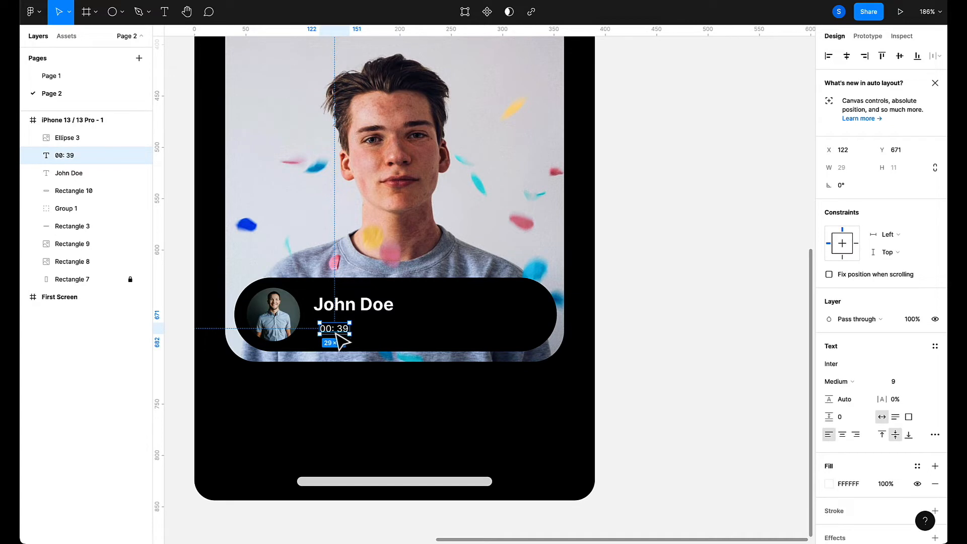
drag(338, 340, 331, 341)
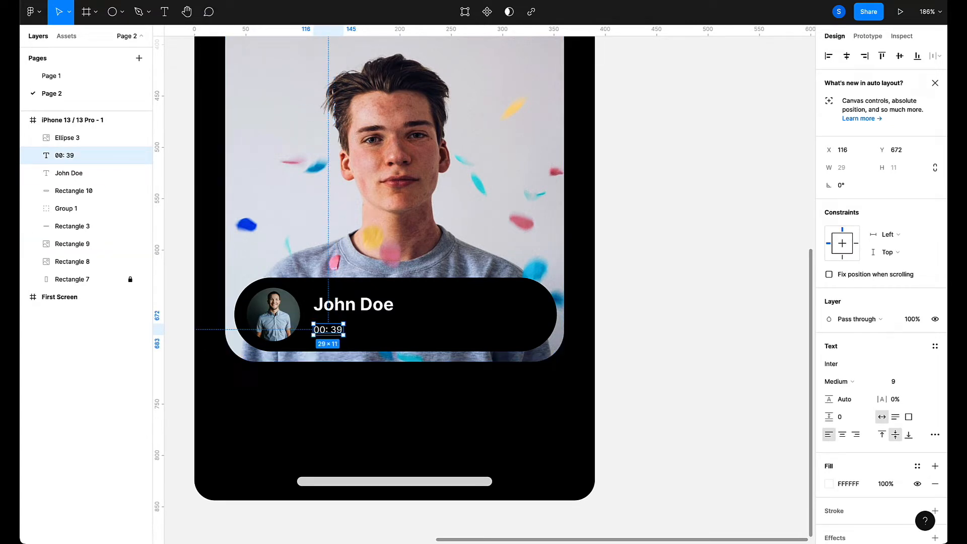
key(ctrl+Tab)
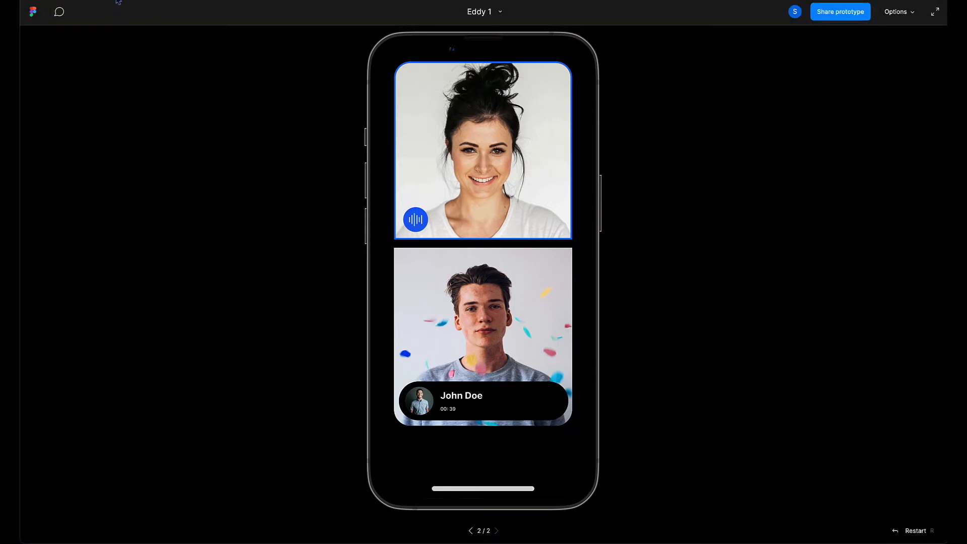
key(ctrl+Tab)
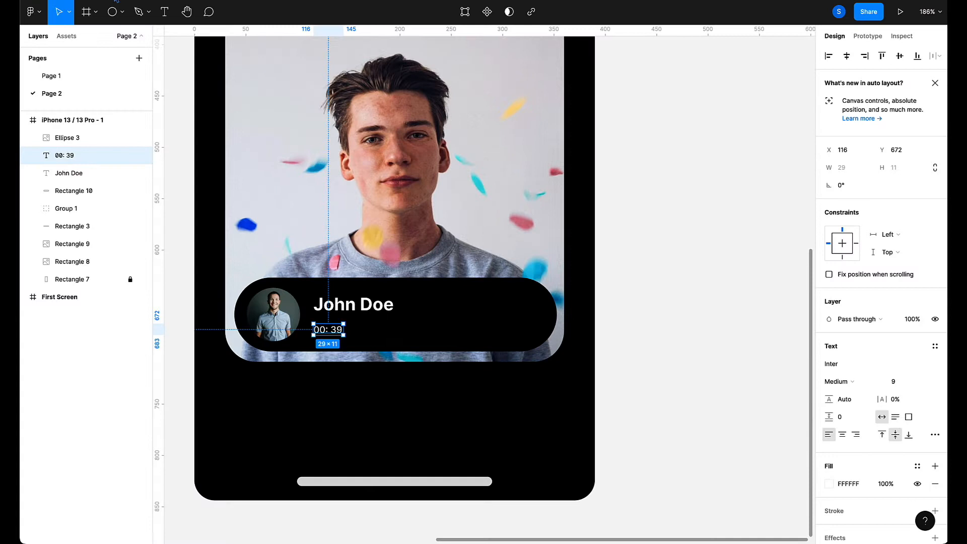
Launch the Iconify plugin from the installed plugins.
click(466, 310)
click(728, 339)
right_click(727, 329)
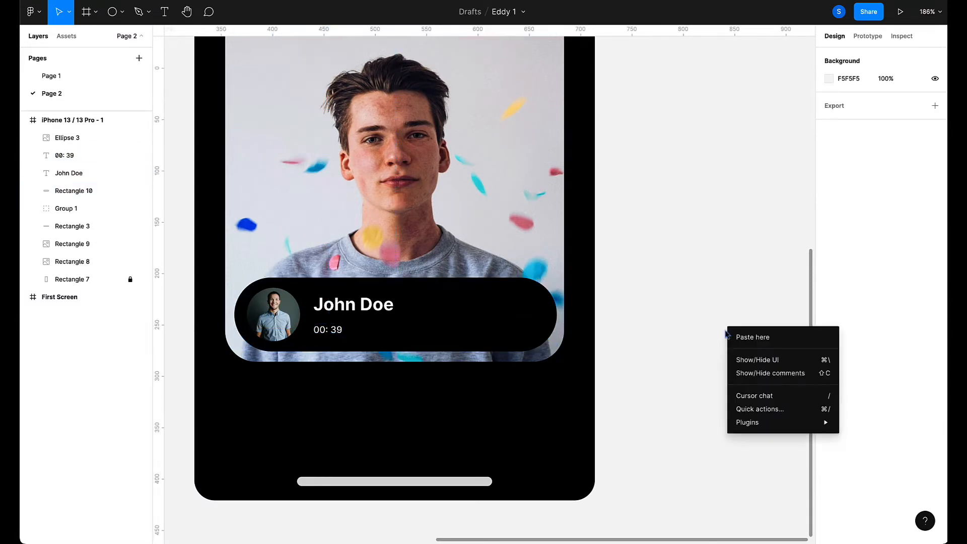
mouse_move(798, 428)
scroll(616, 465, down, 15)
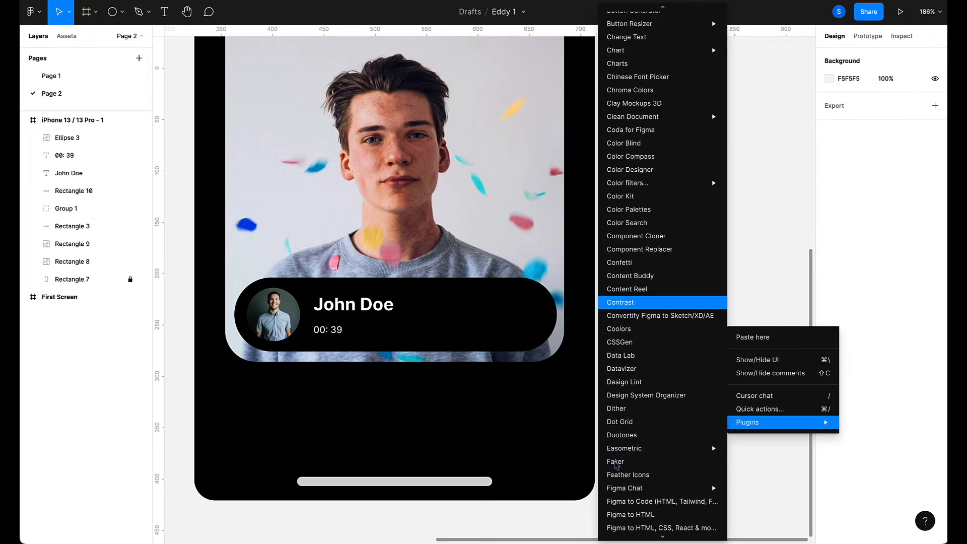
scroll(616, 465, down, 10)
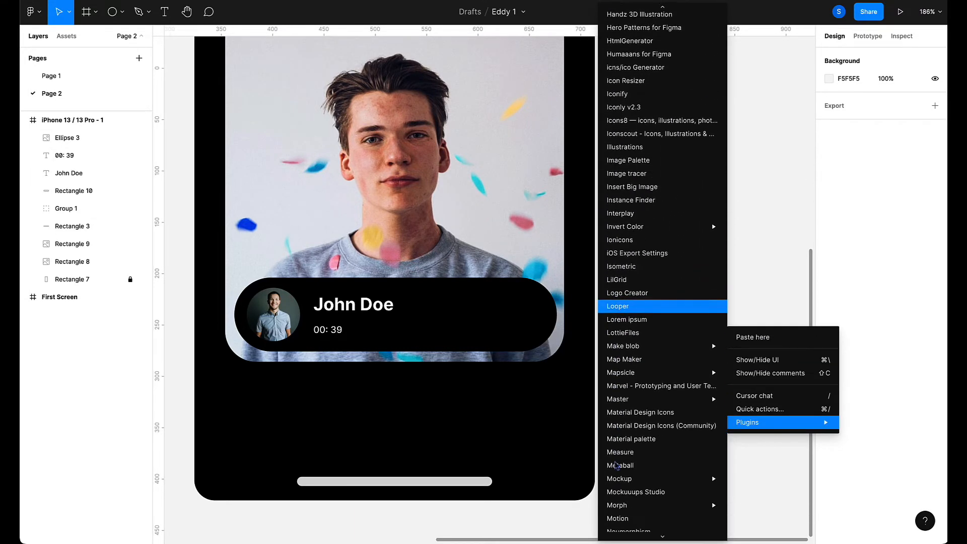
scroll(615, 171, up, 8)
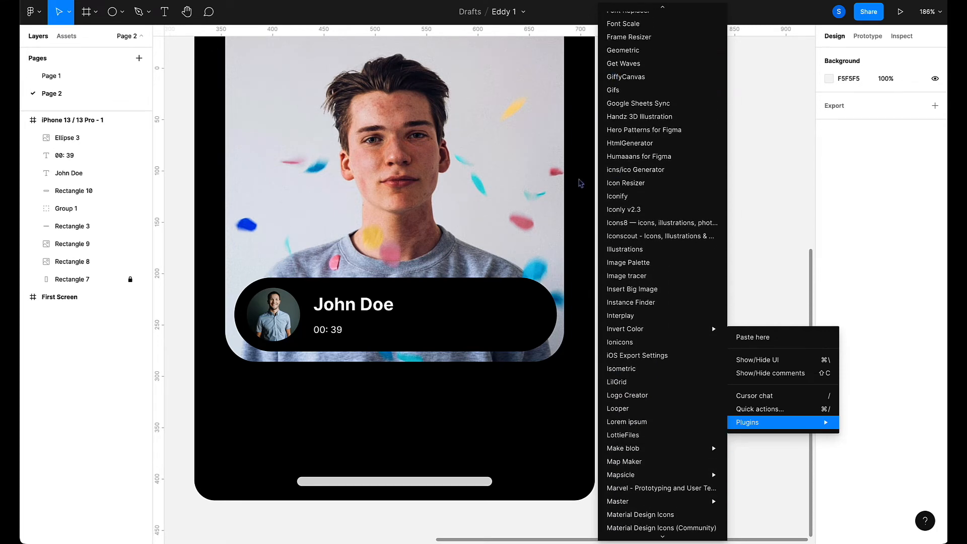
click(612, 196)
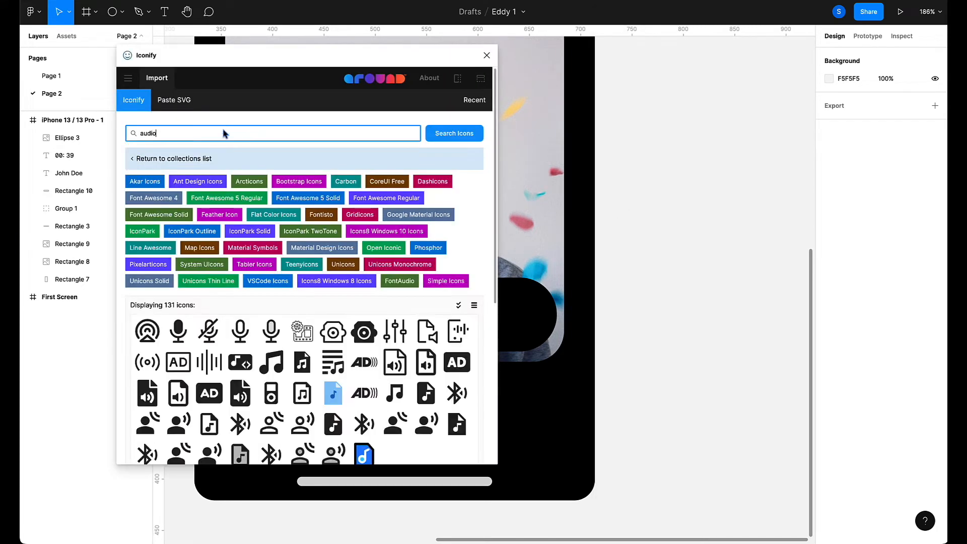
Import the system-uicons audio-wave icon from the "audio" results onto the empty canvas beside the phone frame and close Iconify.
scroll(304, 370, down, 2)
scroll(303, 370, down, 2)
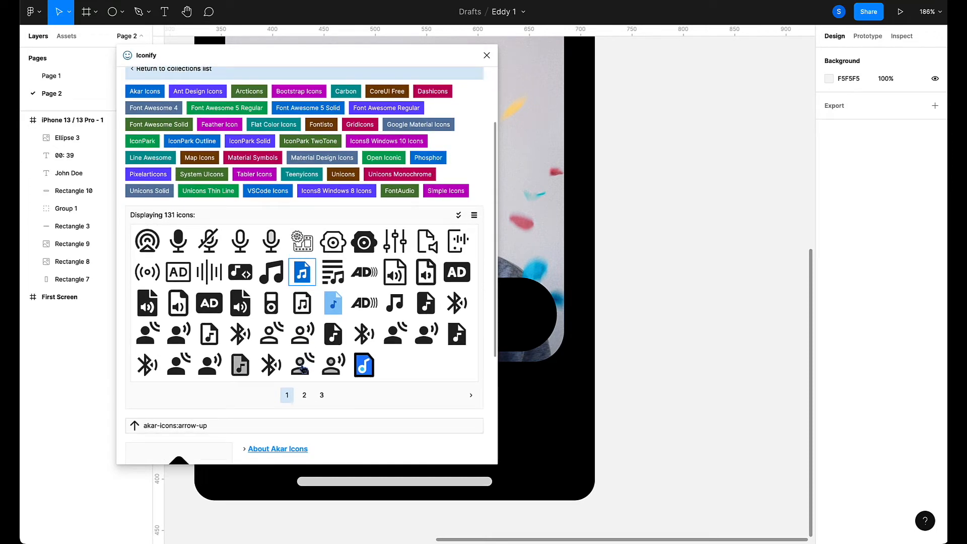
scroll(304, 370, down, 2)
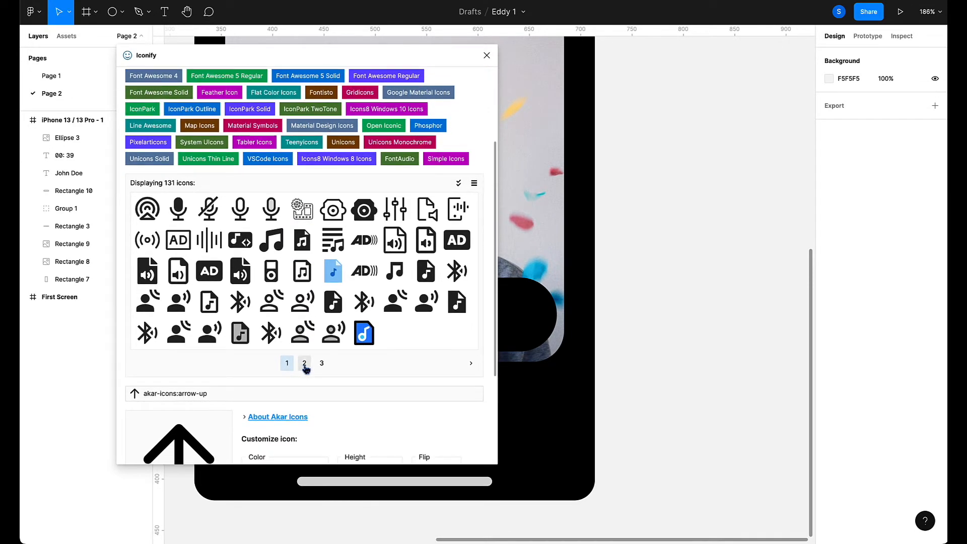
click(305, 363)
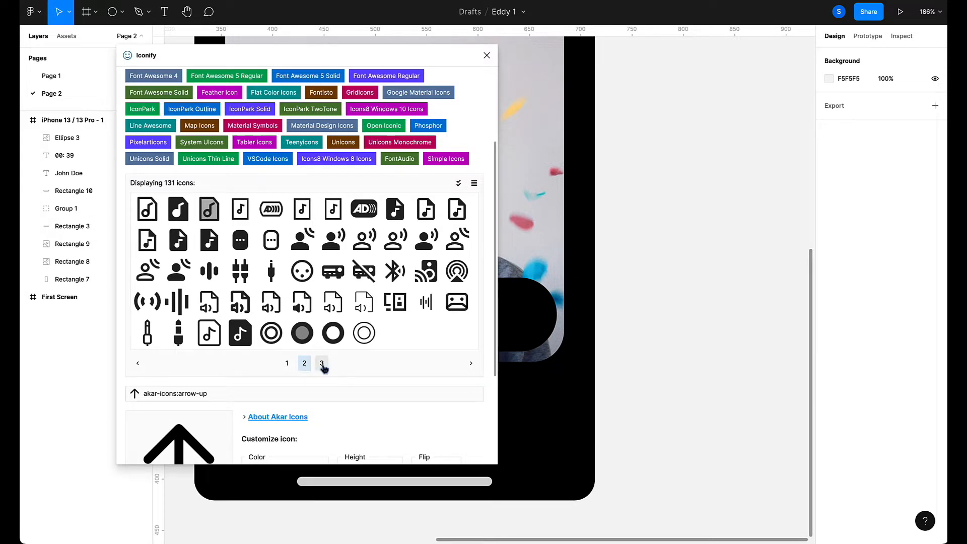
click(322, 366)
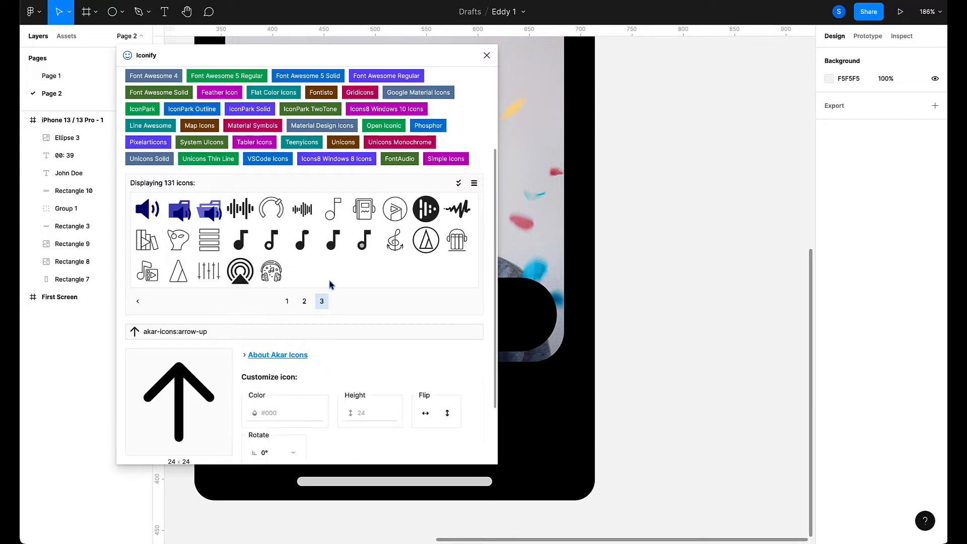
click(305, 302)
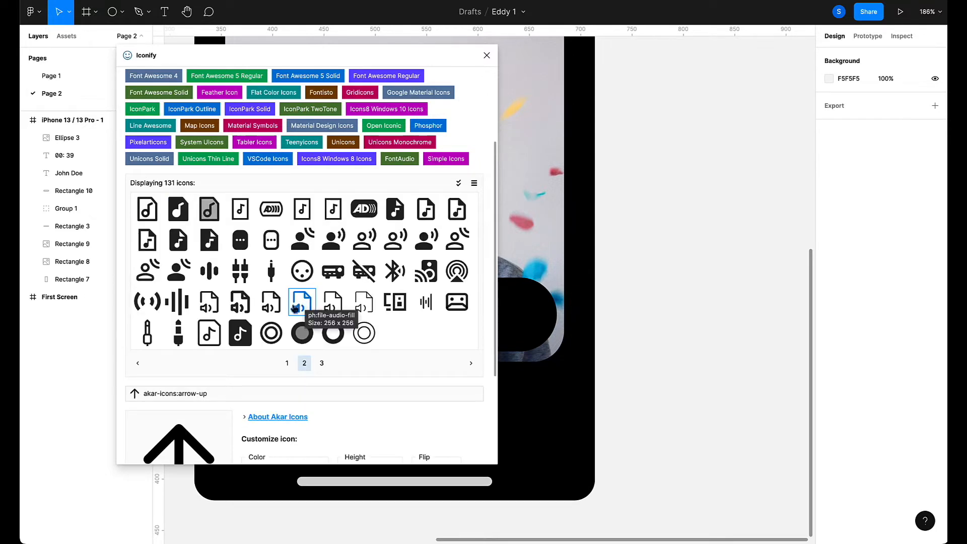
click(287, 364)
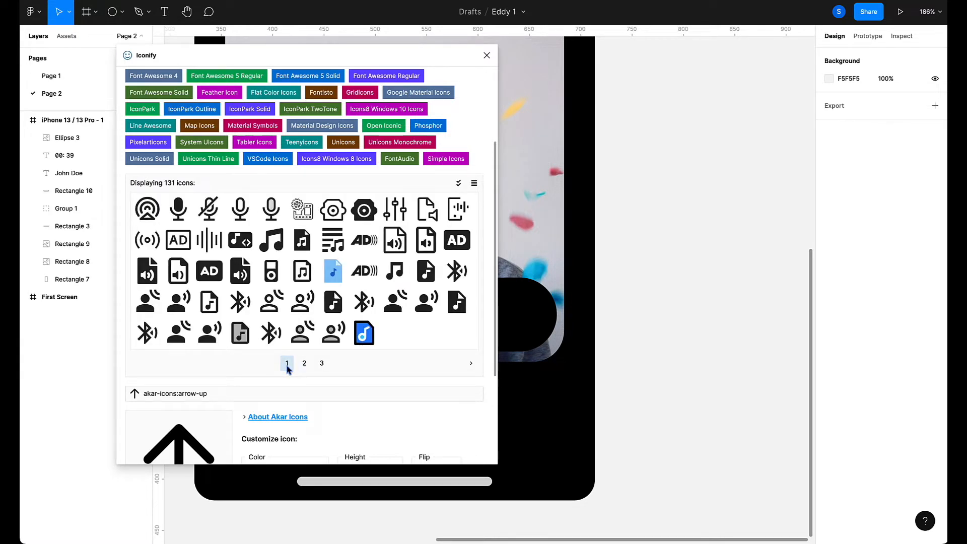
click(304, 364)
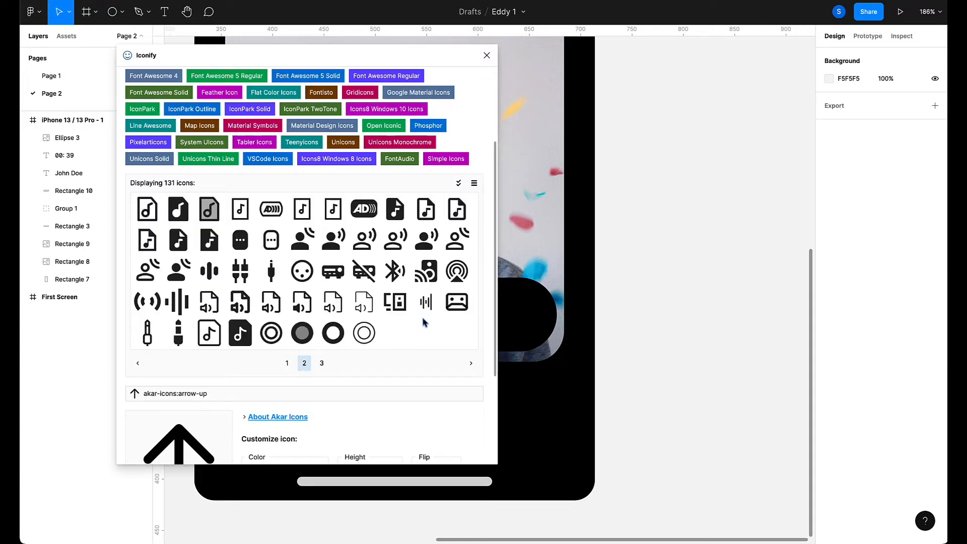
drag(425, 308, 698, 308)
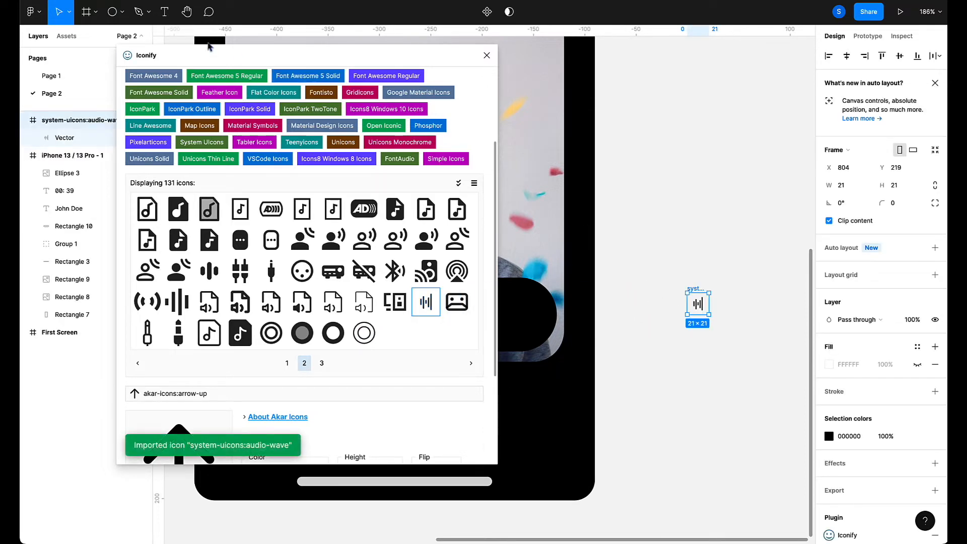
click(484, 58)
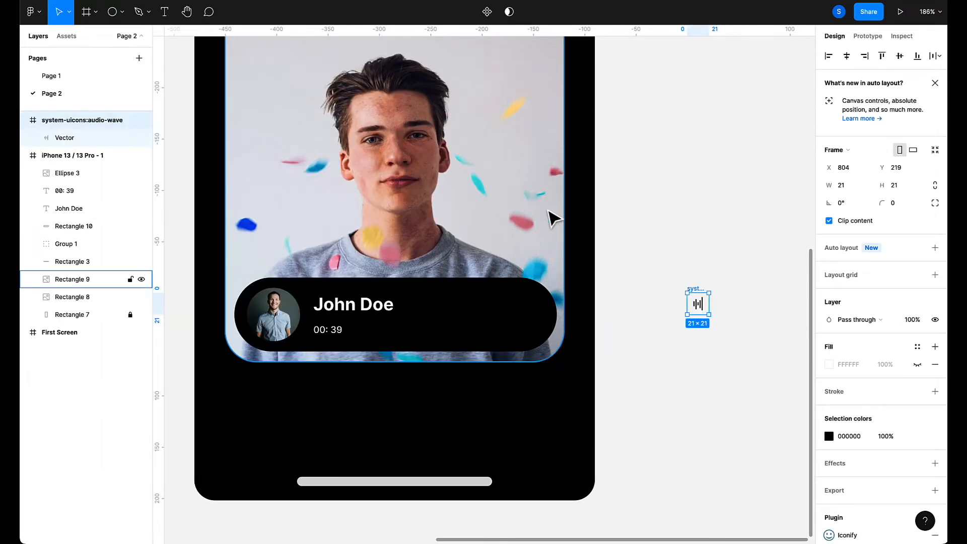
Draw a circle about 37 × 37 on the empty canvas above the imported audio-wave icon.
scroll(486, 322, right, 2)
scroll(486, 322, down, 1)
scroll(488, 322, right, 2)
scroll(487, 322, up, 1)
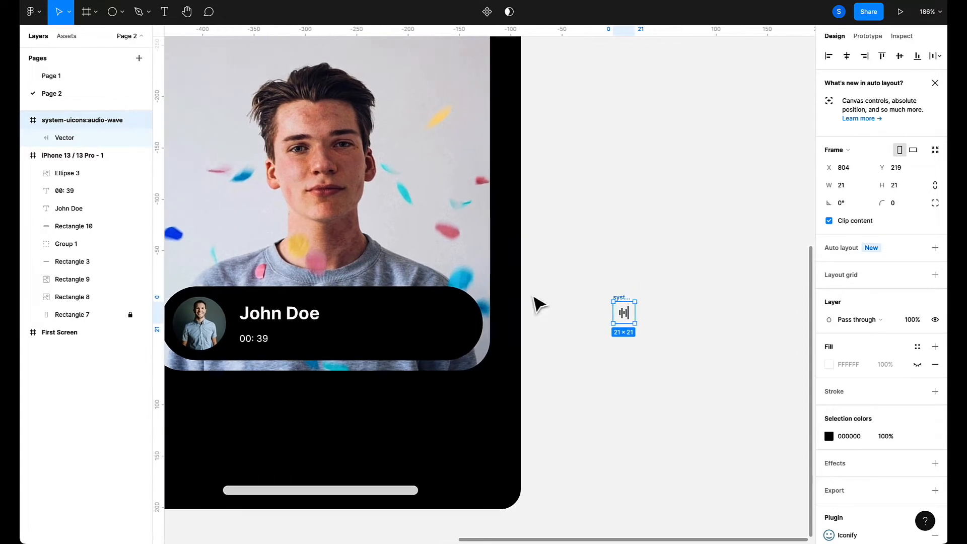
click(574, 240)
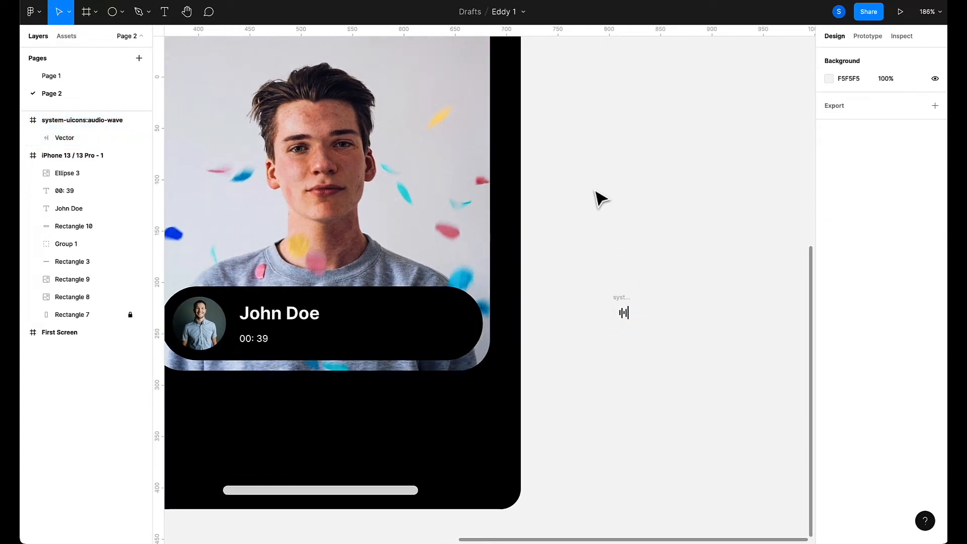
key(o)
drag(592, 189, 629, 226)
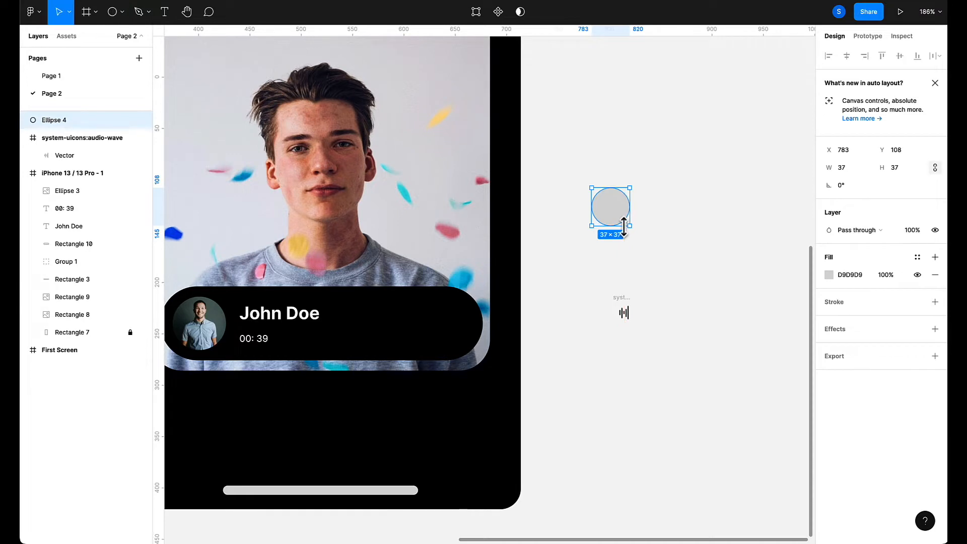
Fill the new circle with dark grey 555151 and place it at the right end of the black panel.
click(829, 274)
drag(705, 374, 690, 362)
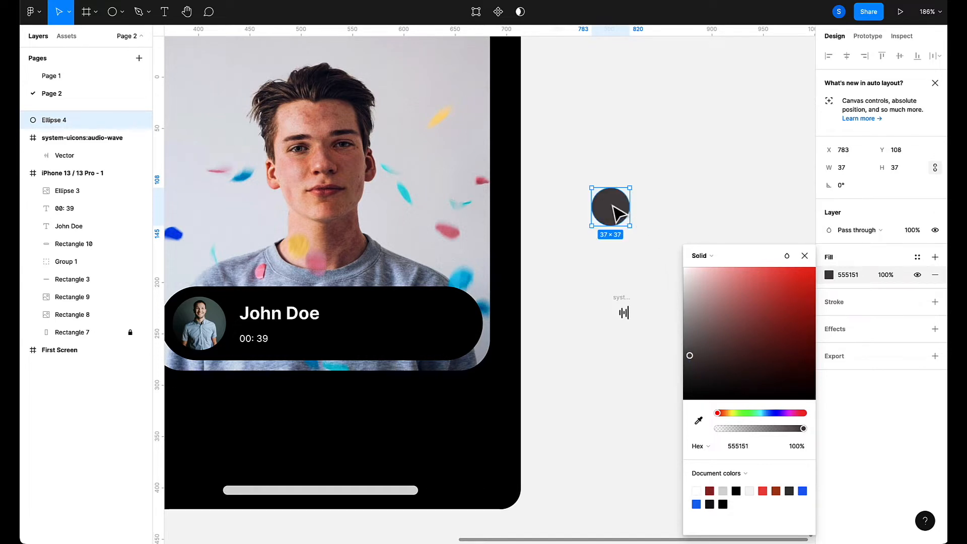
drag(611, 206, 448, 331)
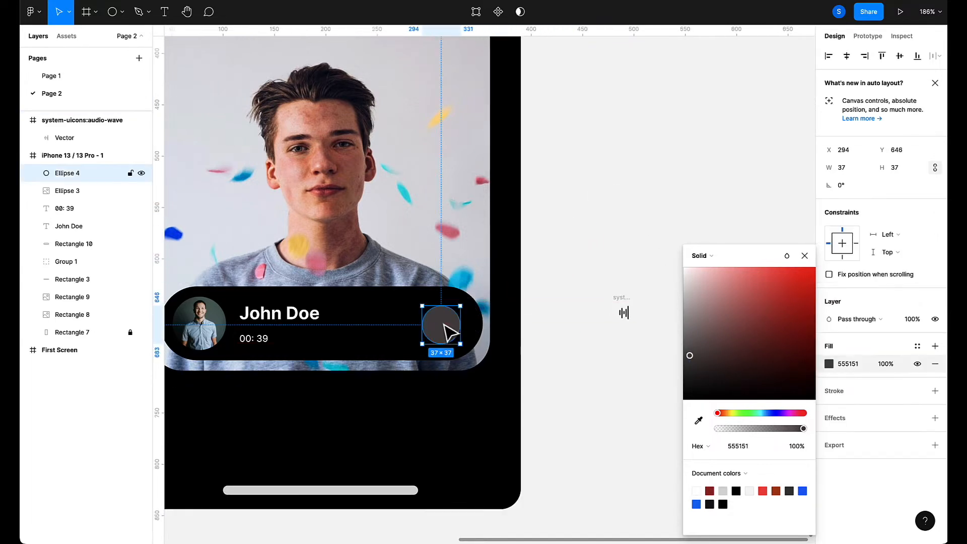
Move the audio-wave vector onto the grey circle in the black panel and enlarge it to about 22 × 33.
click(626, 314)
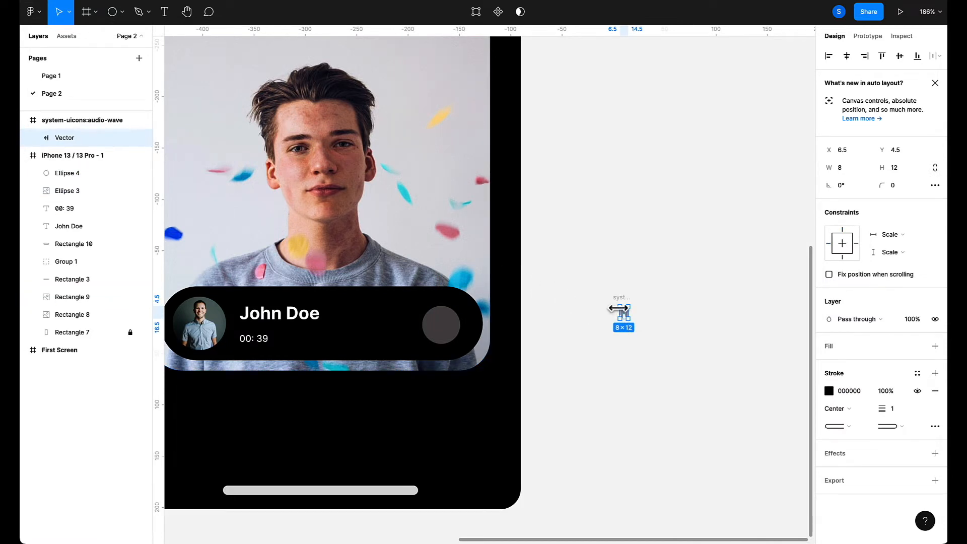
drag(618, 316, 443, 327)
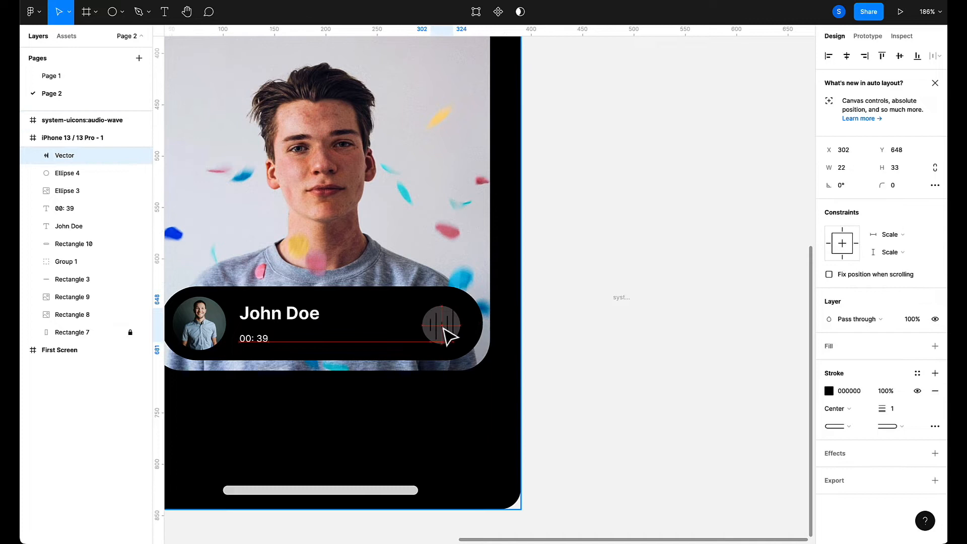
Set the audio-wave vector's stroke to white FFFFFF and shrink it to about 12 × 18, centred on the circle.
click(828, 390)
drag(780, 371, 682, 267)
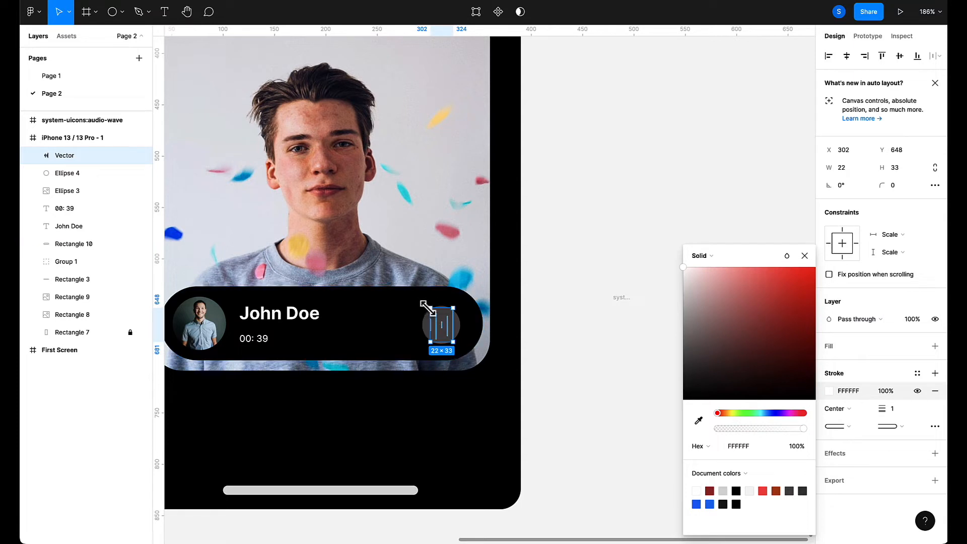
drag(428, 307, 442, 328)
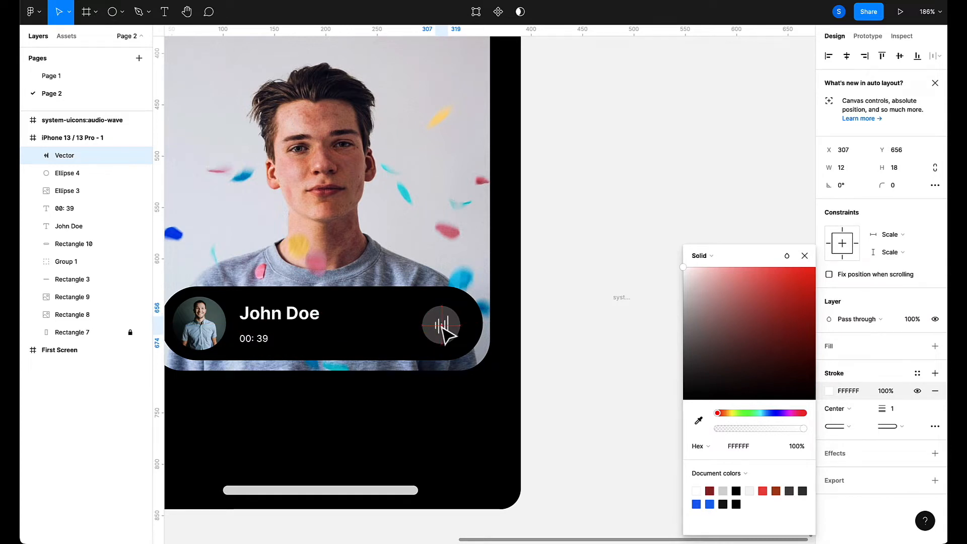
click(608, 371)
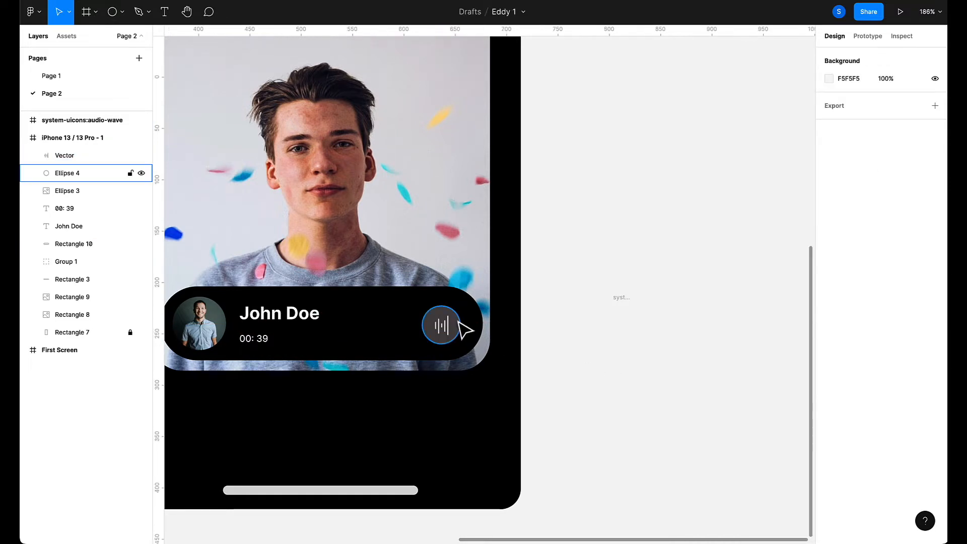
Change the fill of the circle behind the audio-wave icon to neutral dark grey 3E3E3E.
click(456, 323)
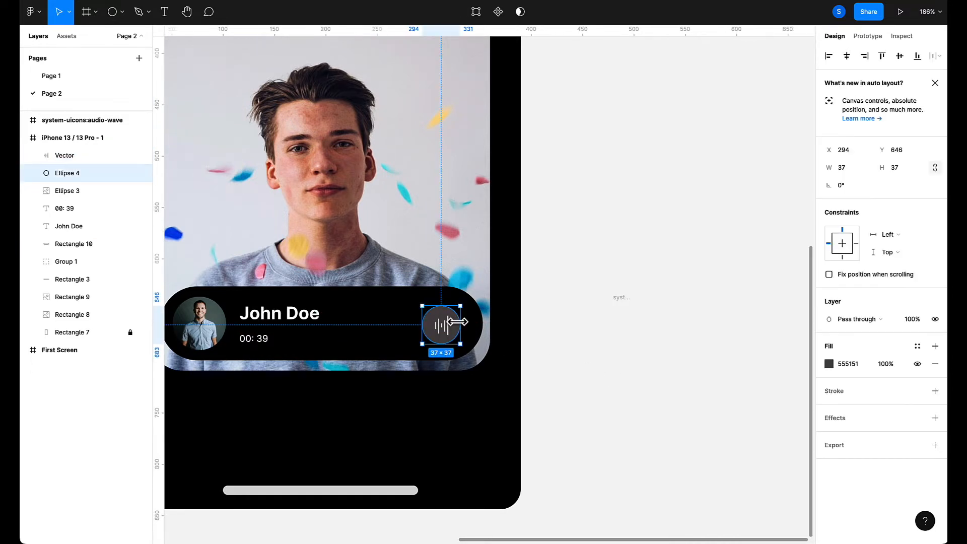
click(829, 364)
click(698, 376)
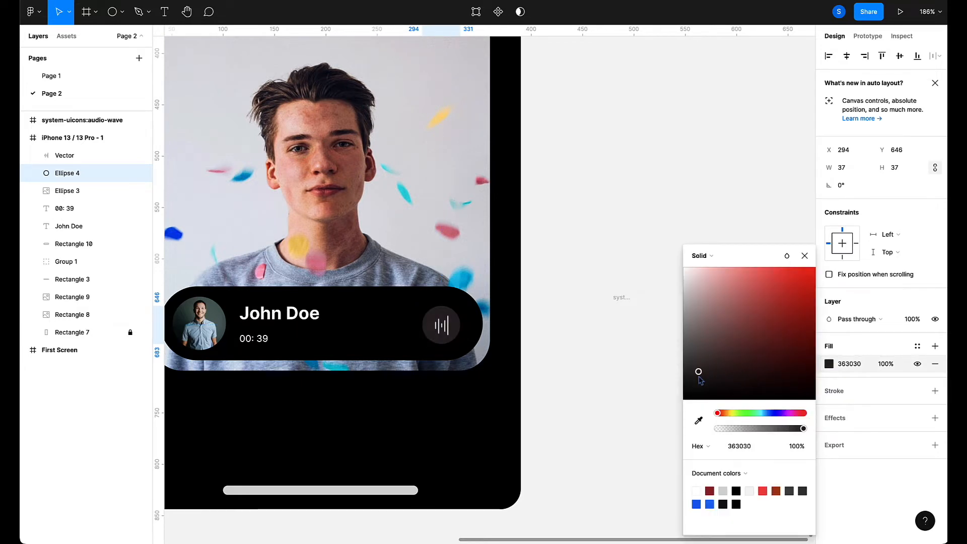
click(697, 387)
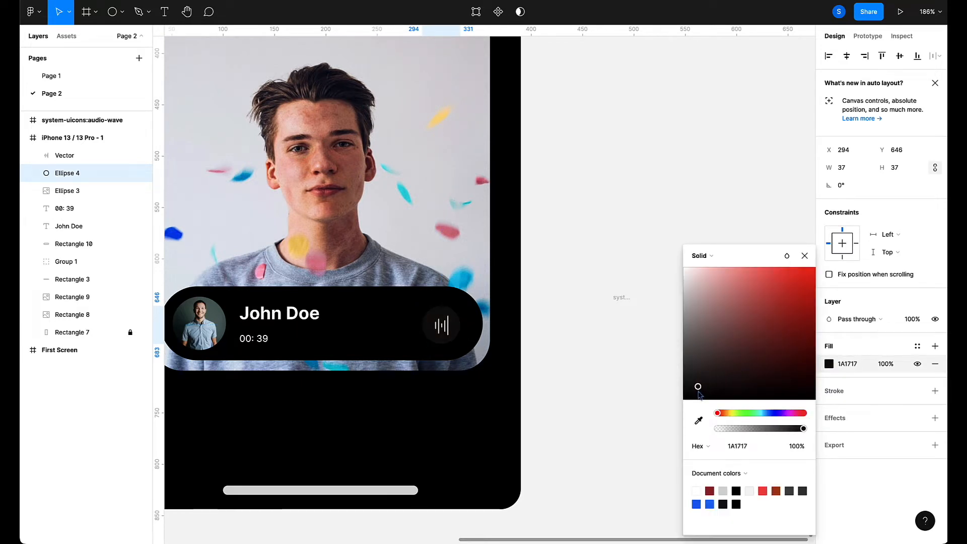
drag(681, 393, 678, 373)
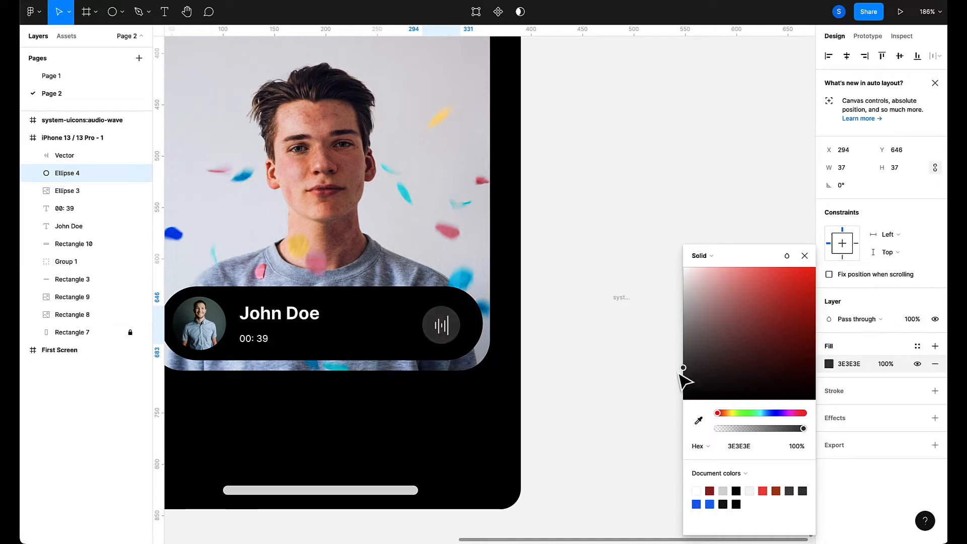
Shift the audio-wave vector slightly upward inside its circle to Y 654.
click(447, 326)
drag(447, 326, 443, 325)
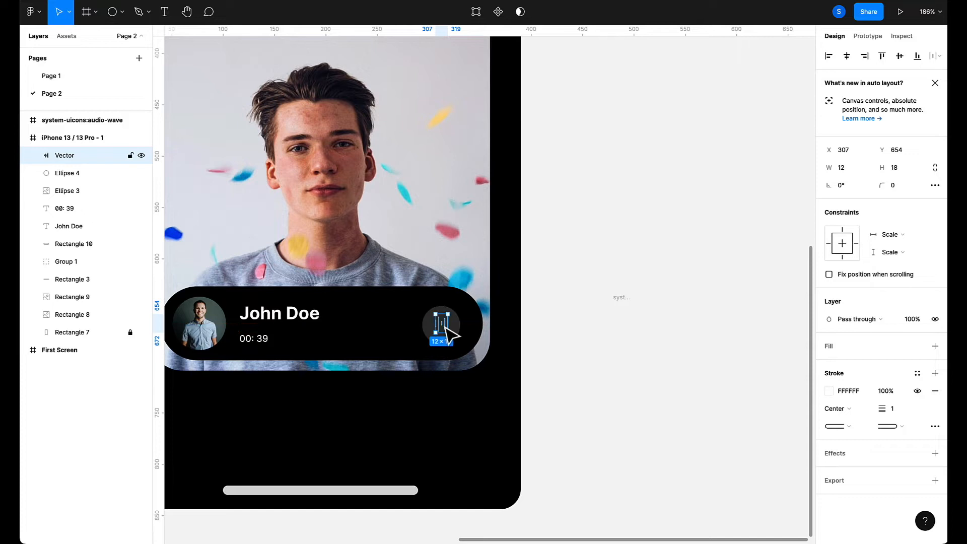
click(662, 356)
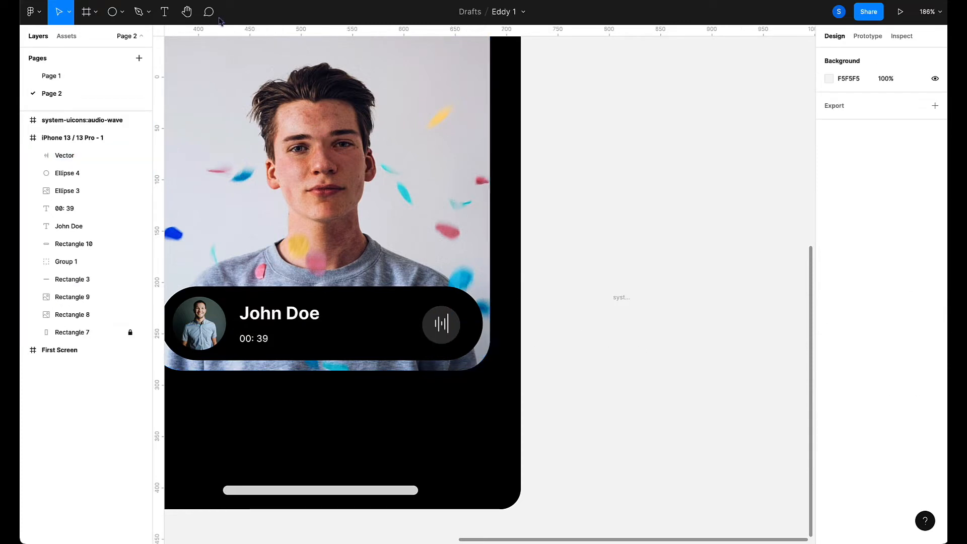
Draw a circle about 49 × 49 below the lower photo card and duplicate it into a row of five circles.
click(189, 0)
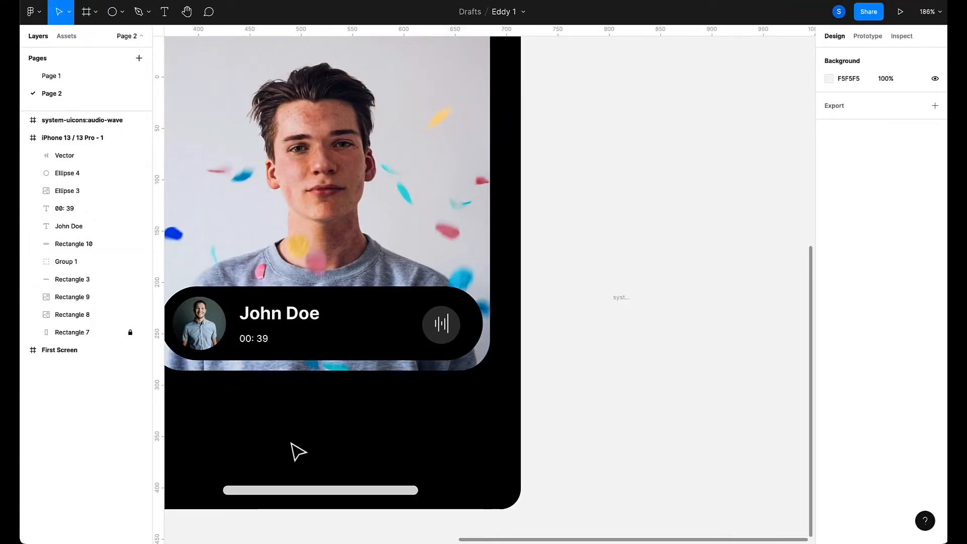
scroll(298, 451, left, 3)
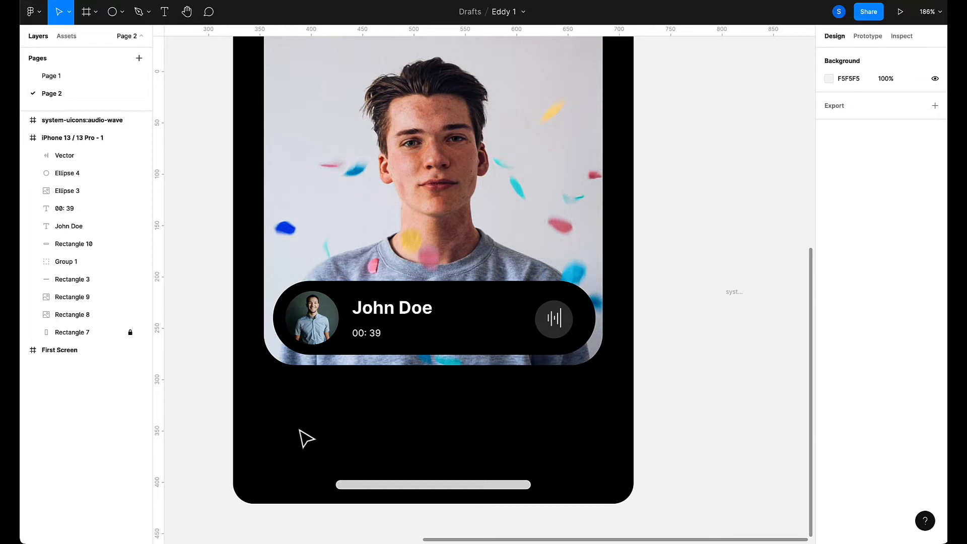
scroll(306, 438, down, 1)
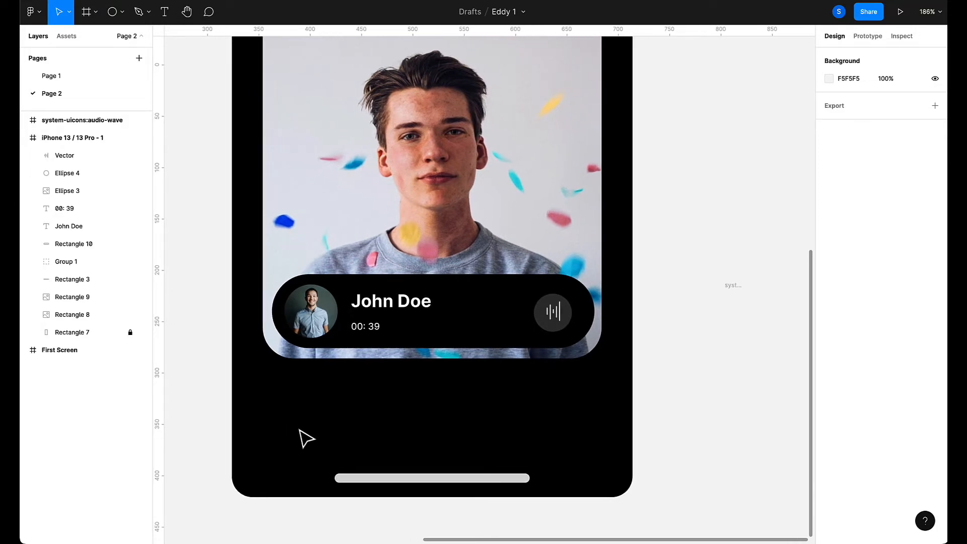
click(122, 17)
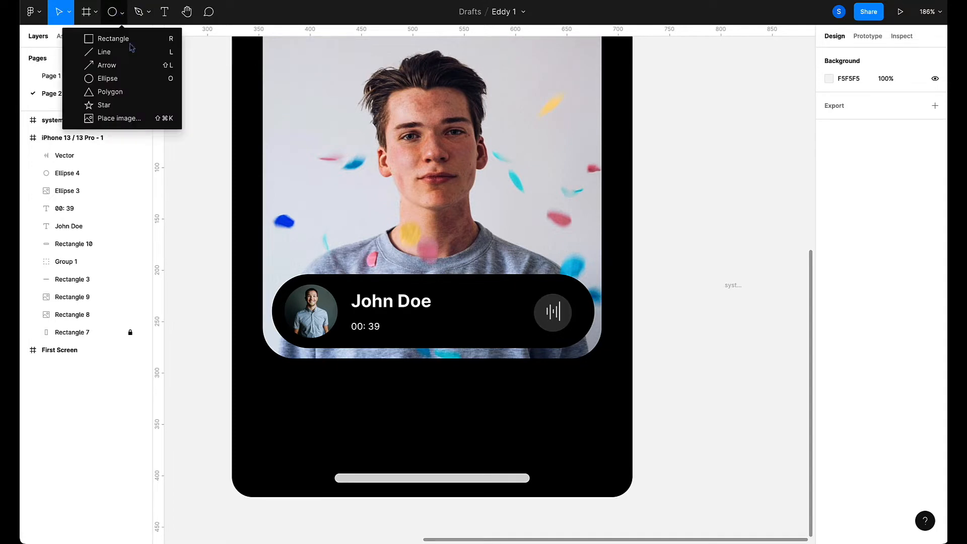
click(109, 78)
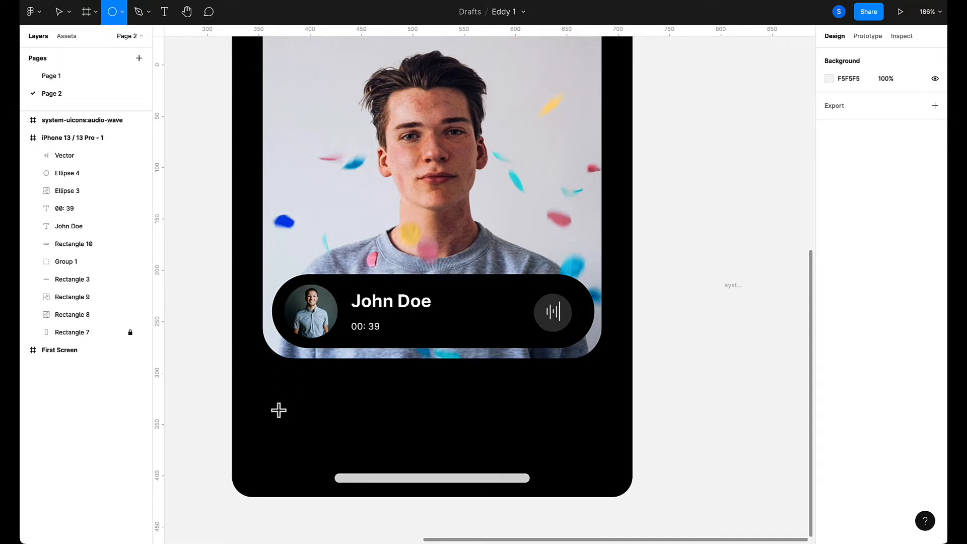
drag(278, 410, 295, 425)
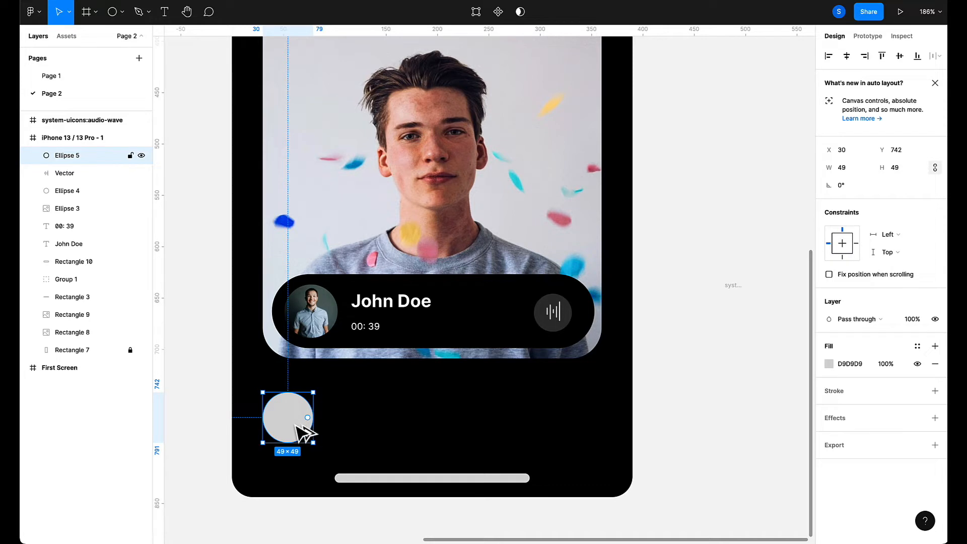
drag(295, 425, 587, 428)
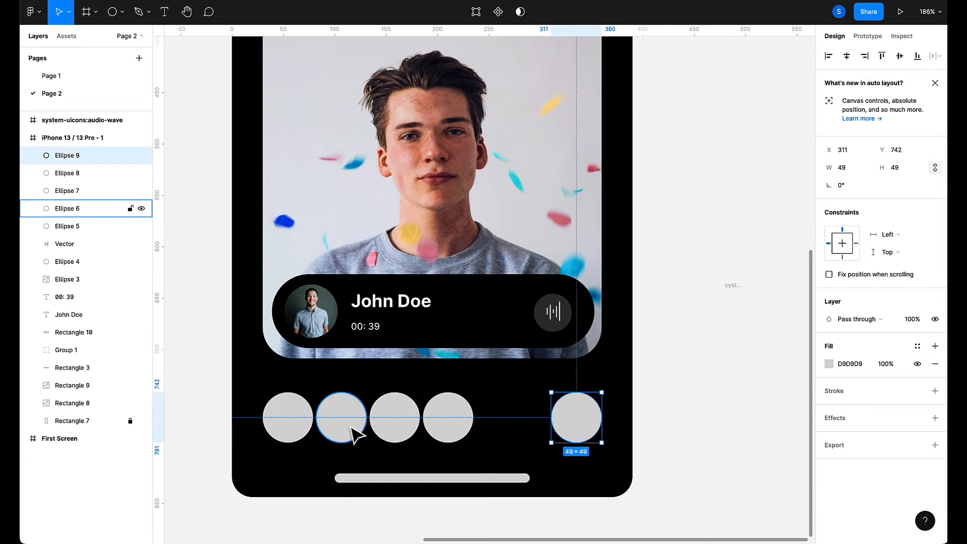
Try to tidy up the spacing of the five circles, and undo it.
click(297, 430)
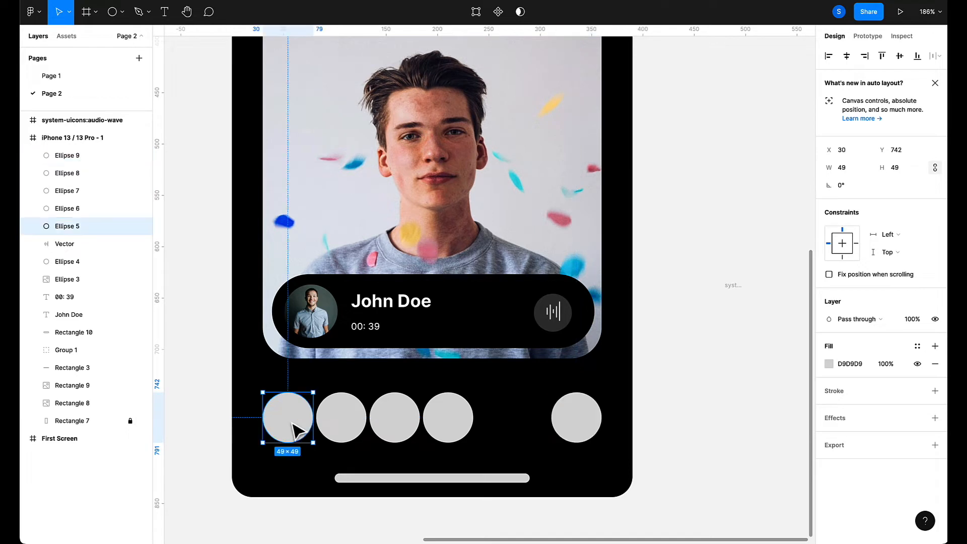
shift+click(345, 431)
shift+click(400, 434)
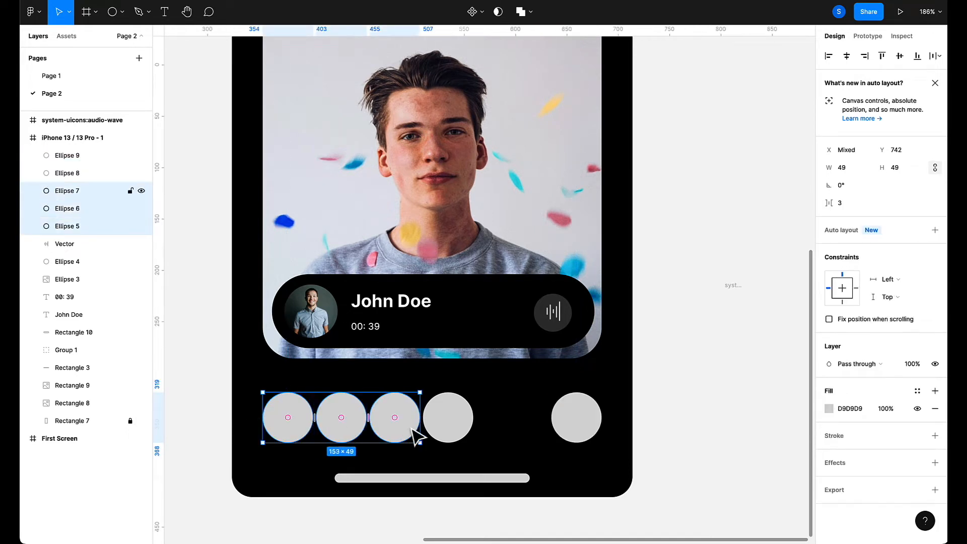
shift+click(450, 435)
shift+click(577, 428)
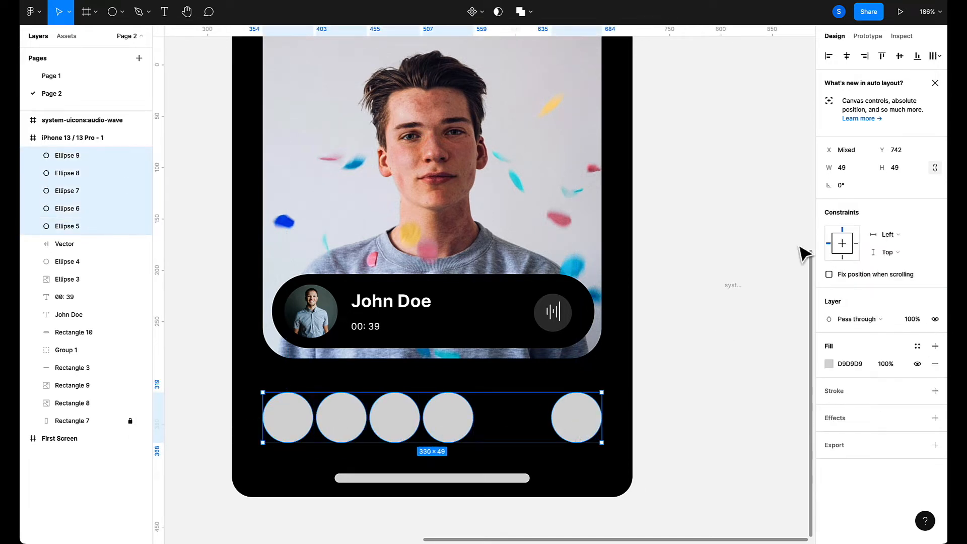
click(936, 56)
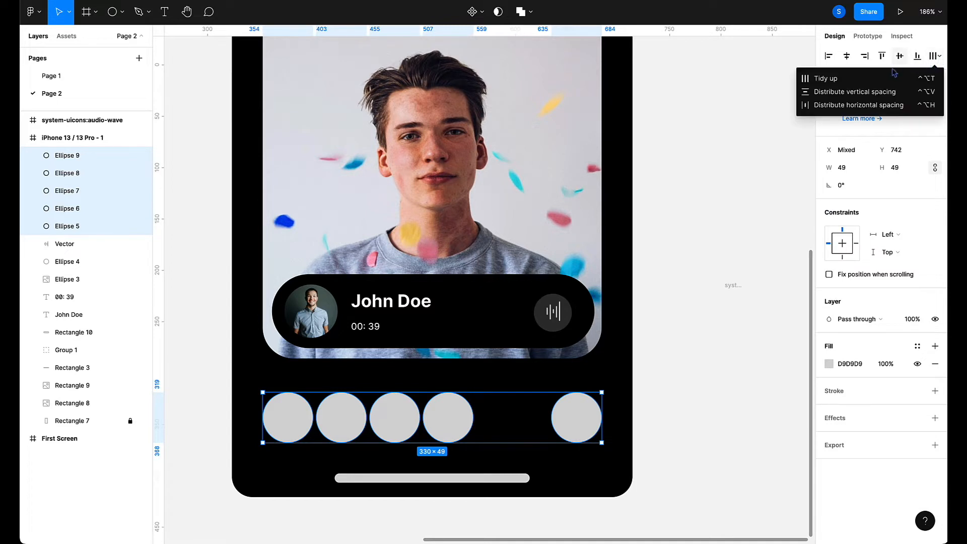
click(849, 85)
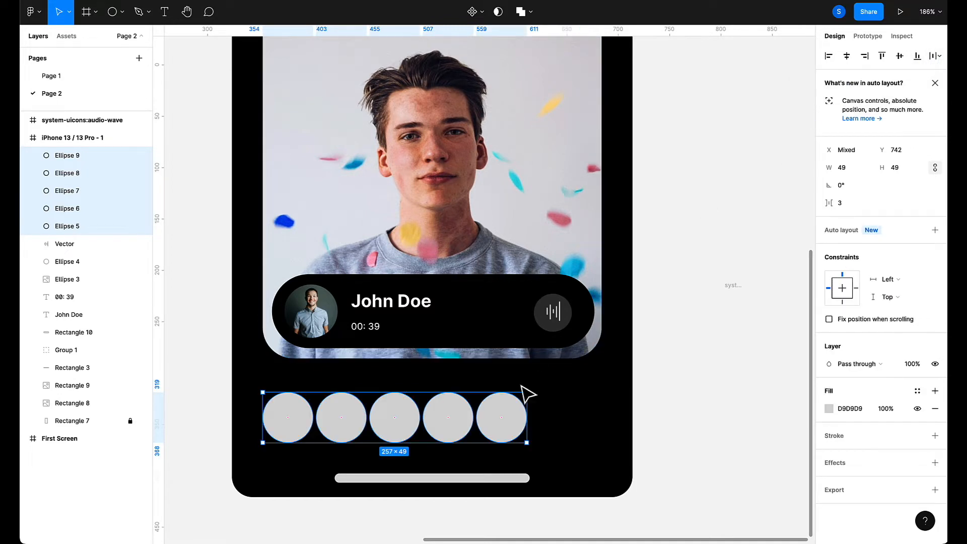
key(ctrl+z)
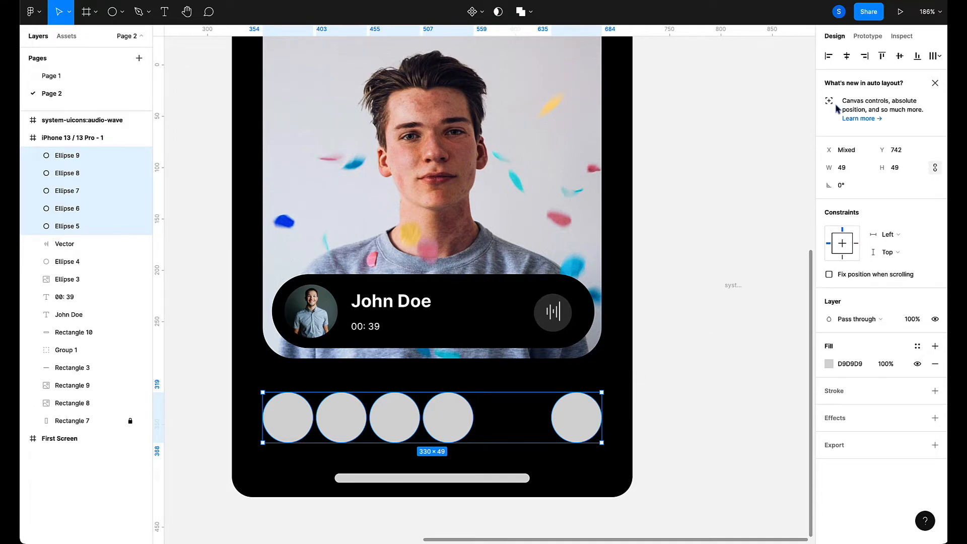
Distribute the five selected circles with equal horizontal spacing beneath the lower photo card.
click(936, 57)
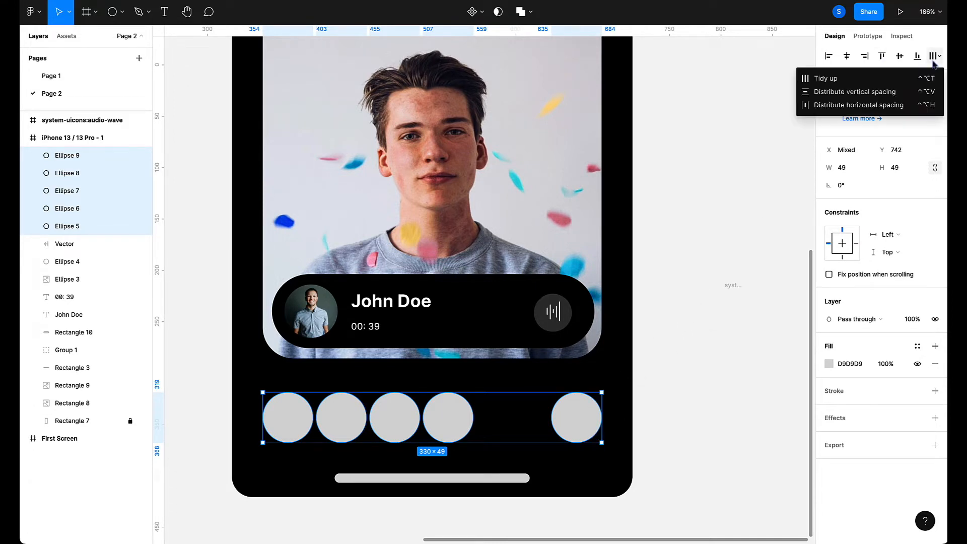
click(860, 106)
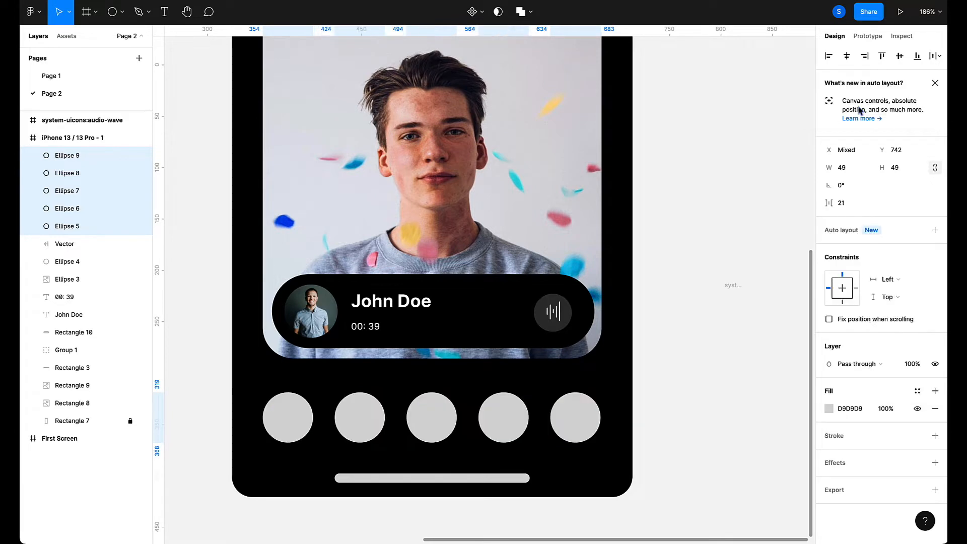
click(937, 57)
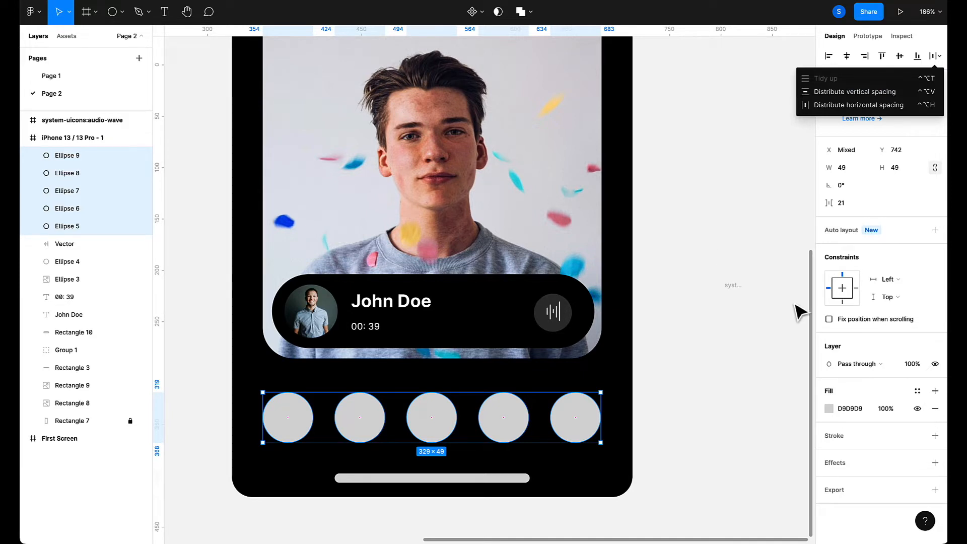
Set the fill of the five circles below the photo card to dark grey 202020.
click(829, 408)
drag(757, 365, 671, 384)
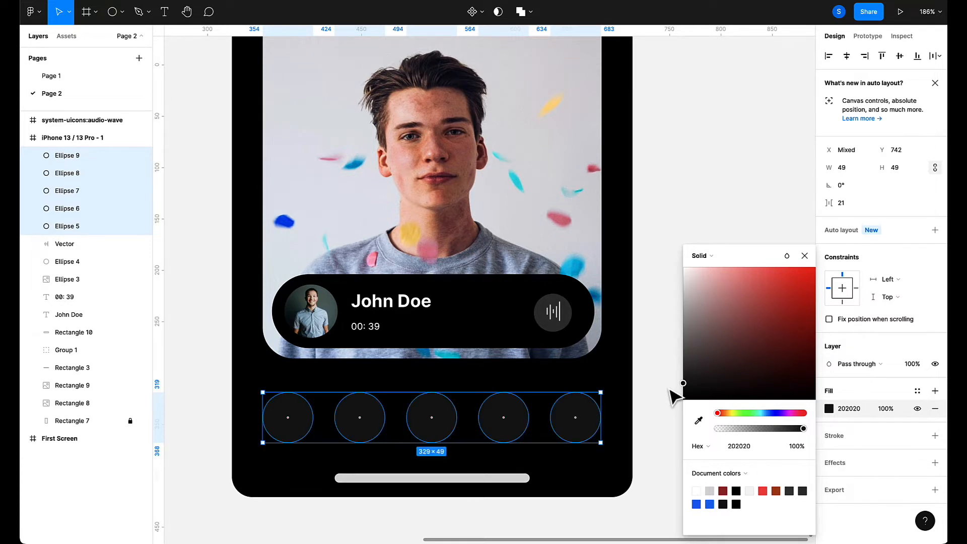
click(188, 0)
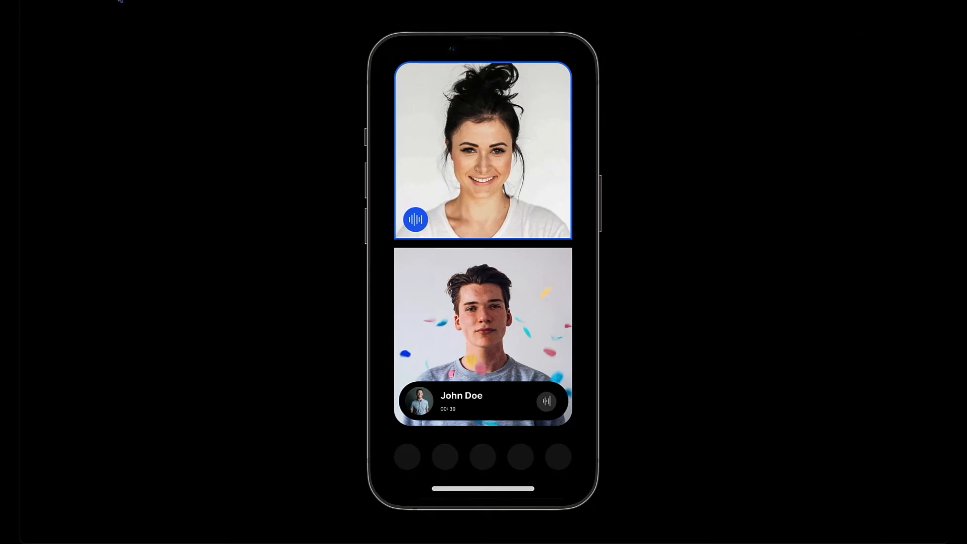
click(119, 1)
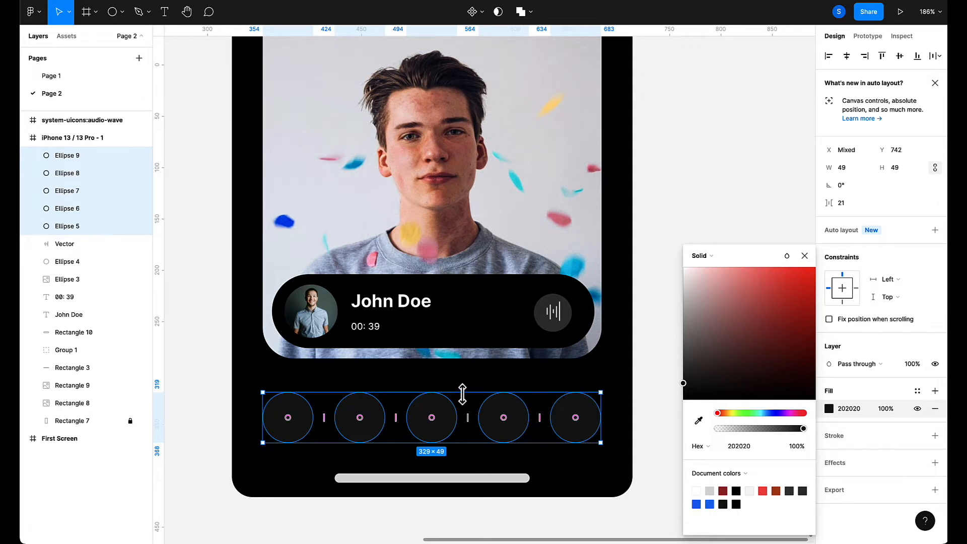
drag(462, 393, 461, 391)
click(672, 406)
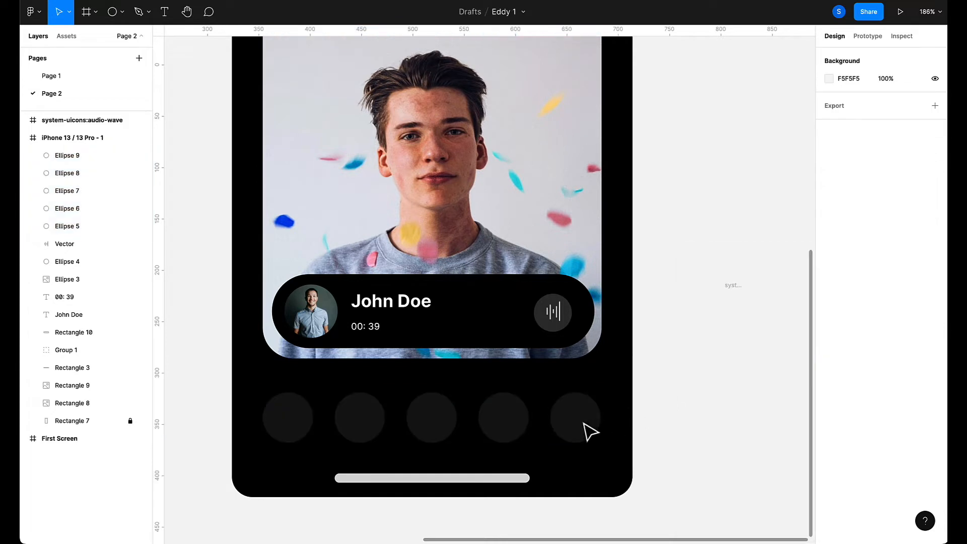
Delete four of the dark circles, keeping only the first one in the row.
click(380, 431)
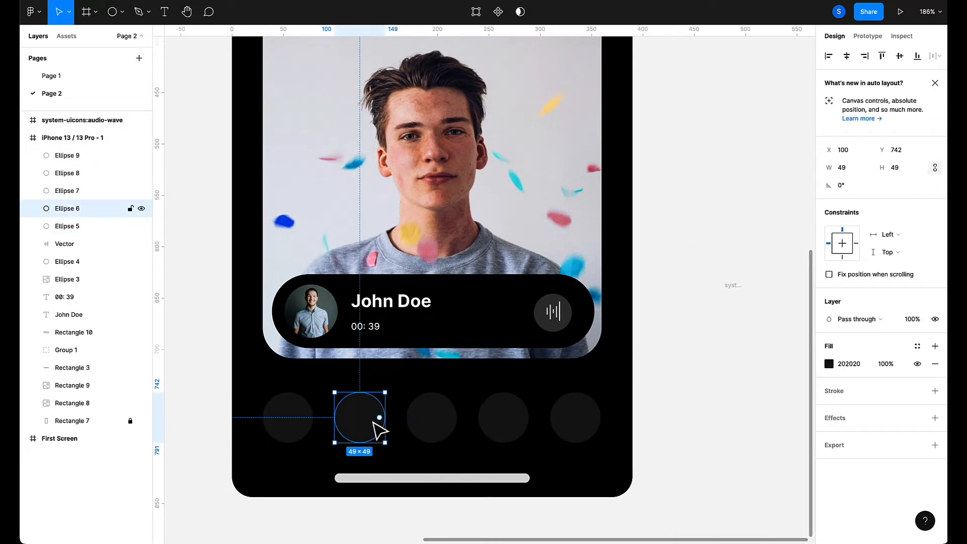
key(Delete)
click(425, 423)
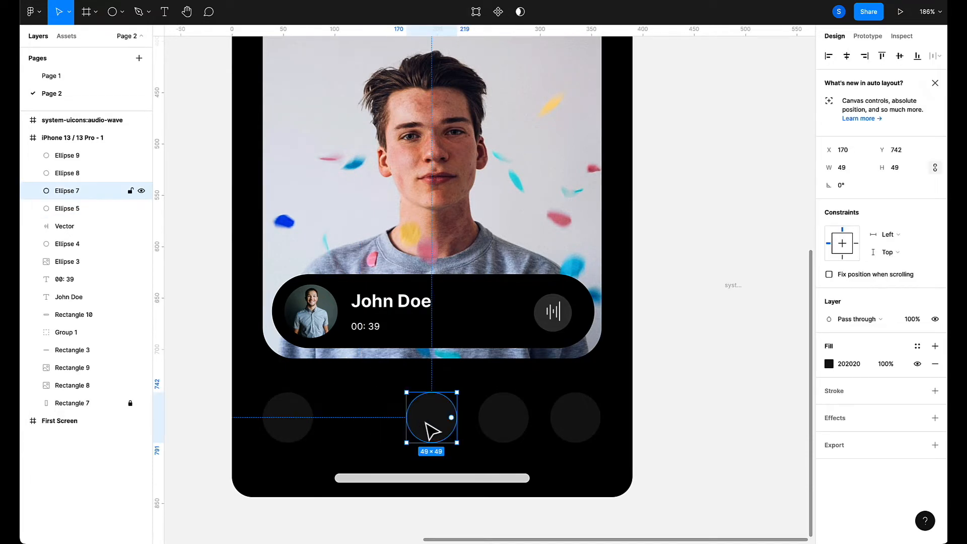
key(Delete)
click(503, 417)
key(Delete)
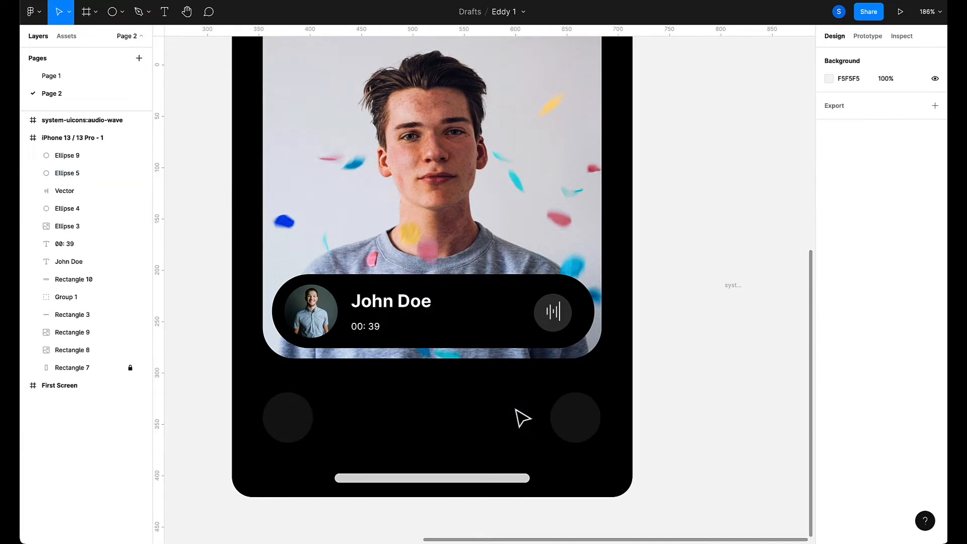
click(578, 430)
key(Delete)
Resize the remaining circle to 60 × 60 and move it up to Y 730.
click(288, 432)
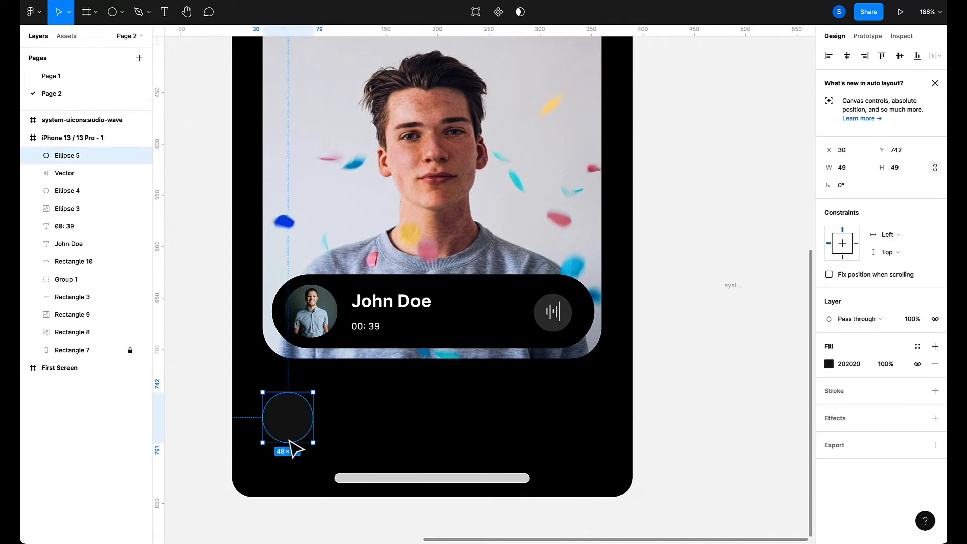
click(855, 168)
text(50)
key(Return)
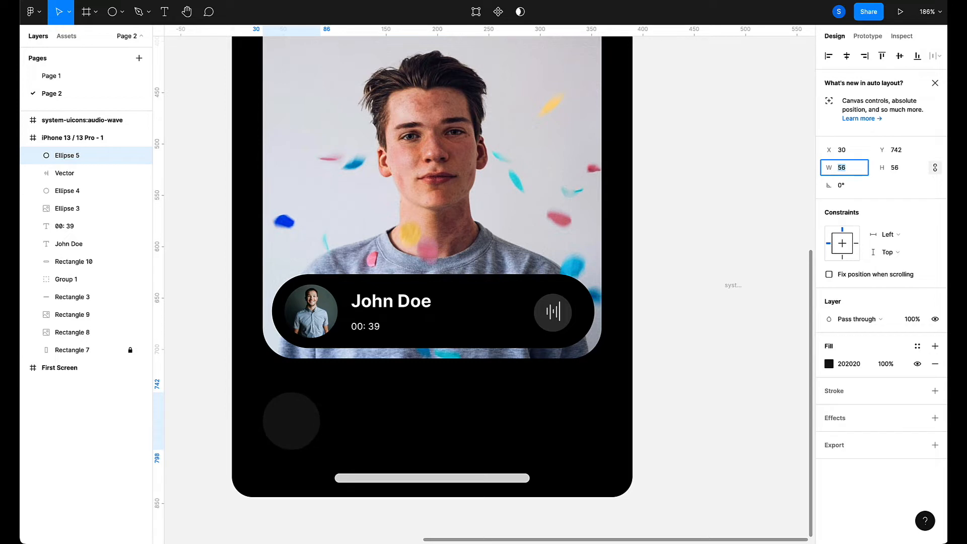
key(Up)
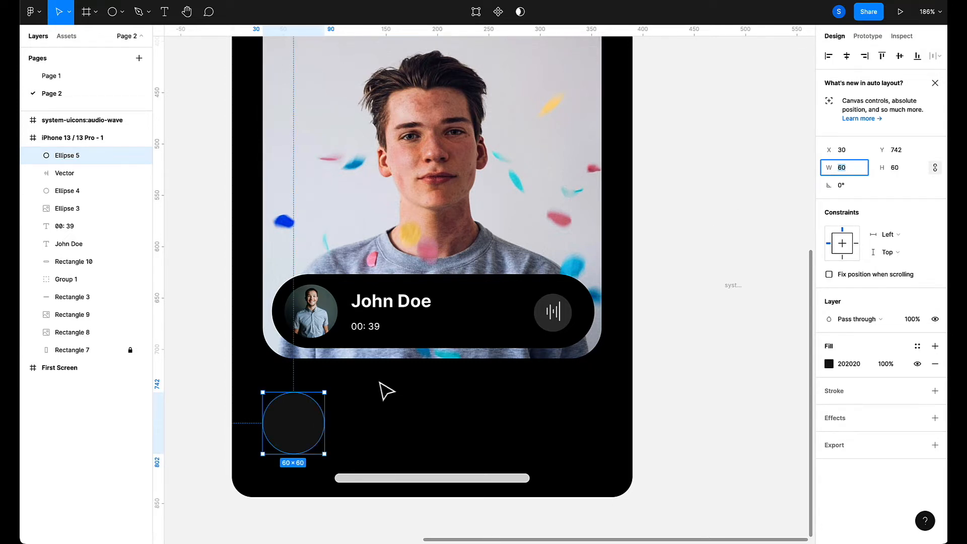
click(307, 433)
drag(304, 428, 306, 422)
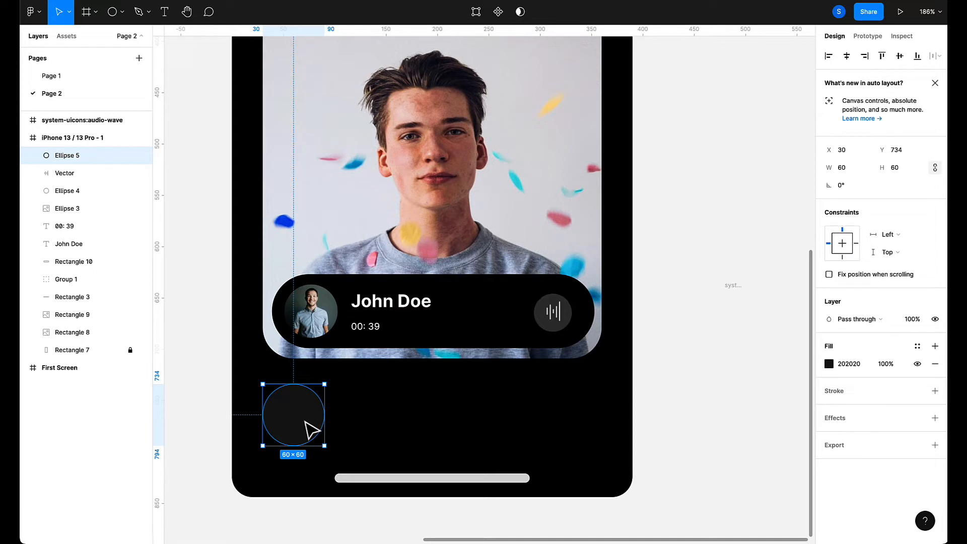
drag(305, 419, 305, 417)
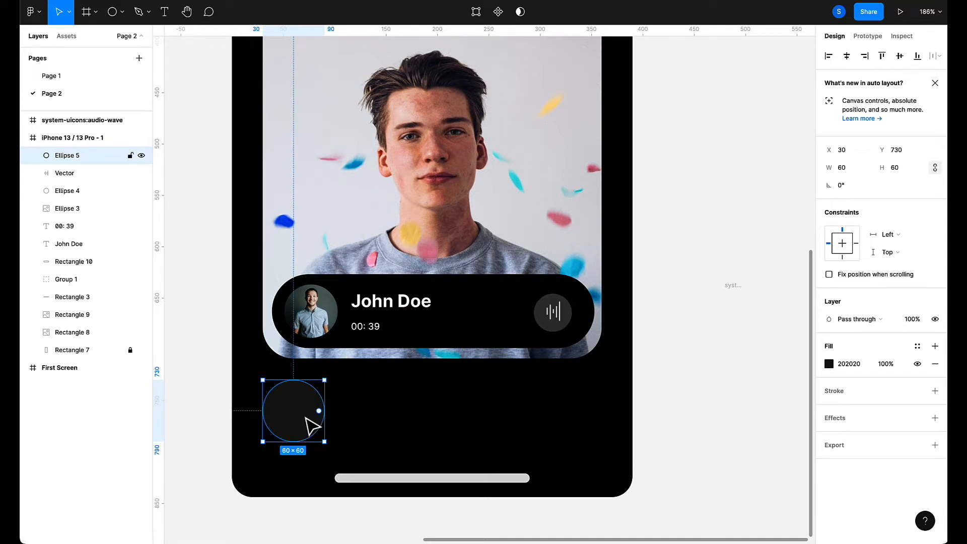
Duplicate the 60 × 60 circle into a row of five, with the last one at X 300.
alt+drag(313, 425, 451, 426)
drag(597, 421, 594, 422)
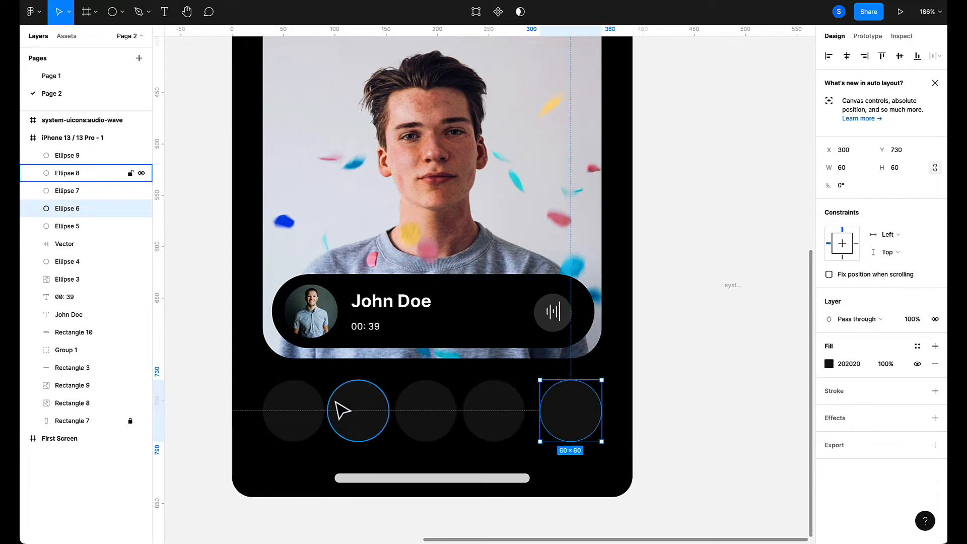
click(306, 412)
mouse_move(305, 412)
mouse_down()
mouse_move(311, 419)
mouse_move(307, 412)
mouse_up()
key(Escape)
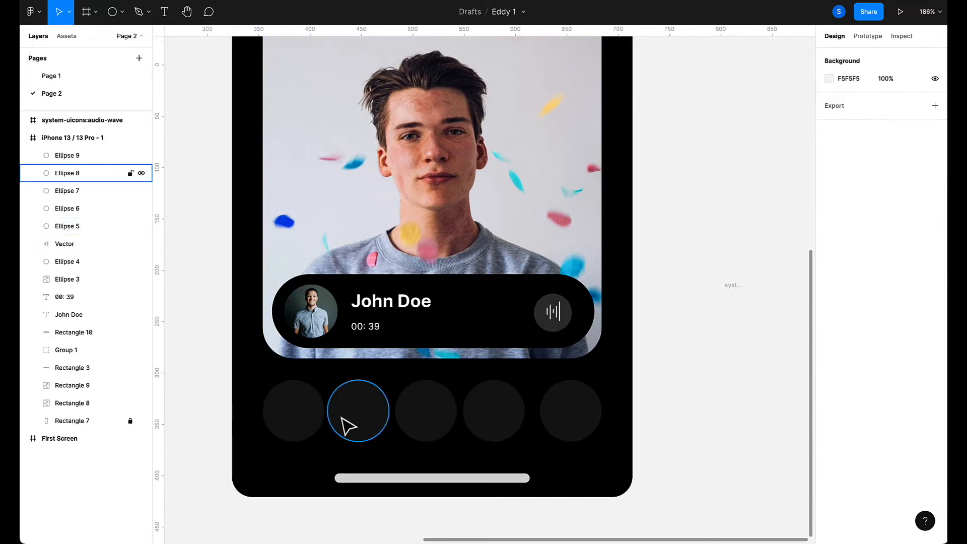
Distribute the five circles with equal horizontal spacing and scale the row down so each circle is about 58 × 58.
click(315, 425)
shift+click(357, 431)
shift+click(427, 428)
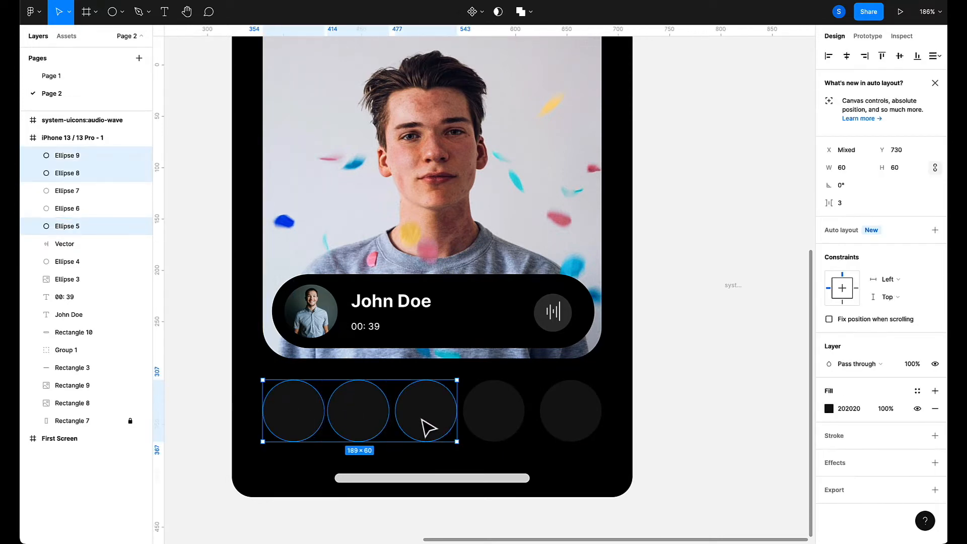
shift+click(503, 433)
shift+click(565, 426)
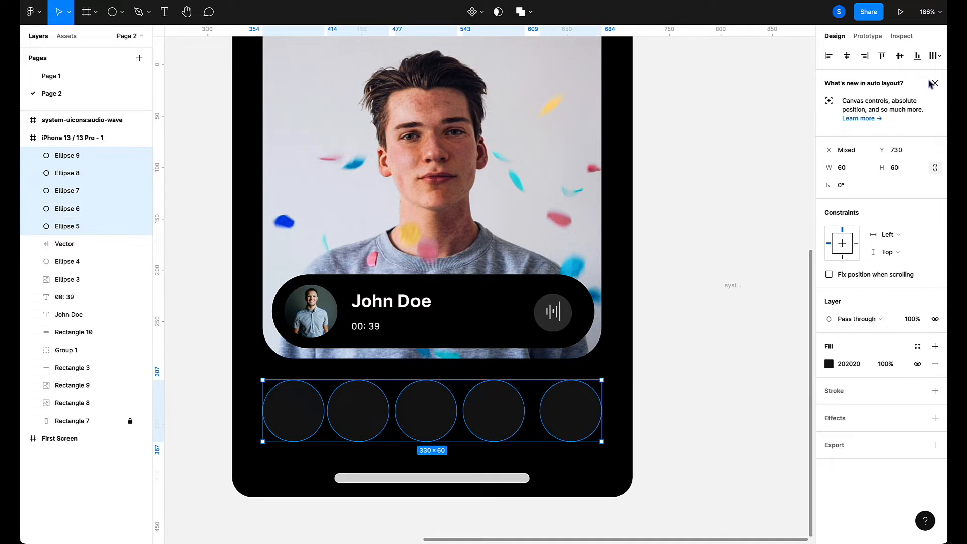
click(936, 60)
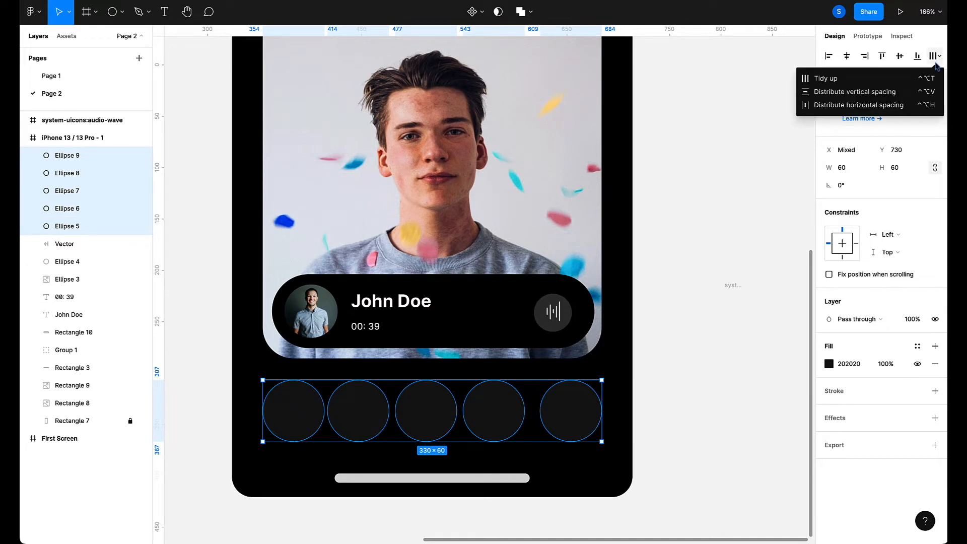
click(844, 107)
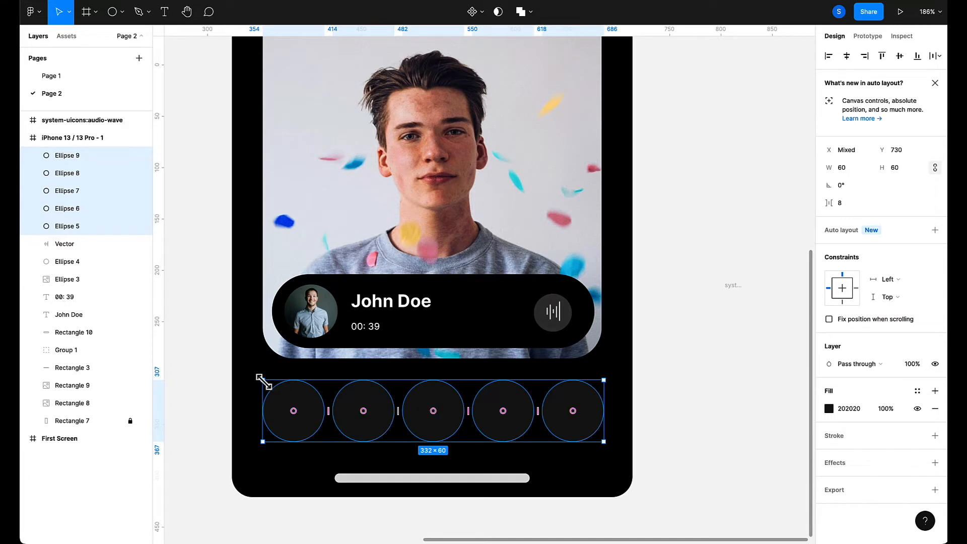
drag(263, 380, 272, 386)
click(322, 429)
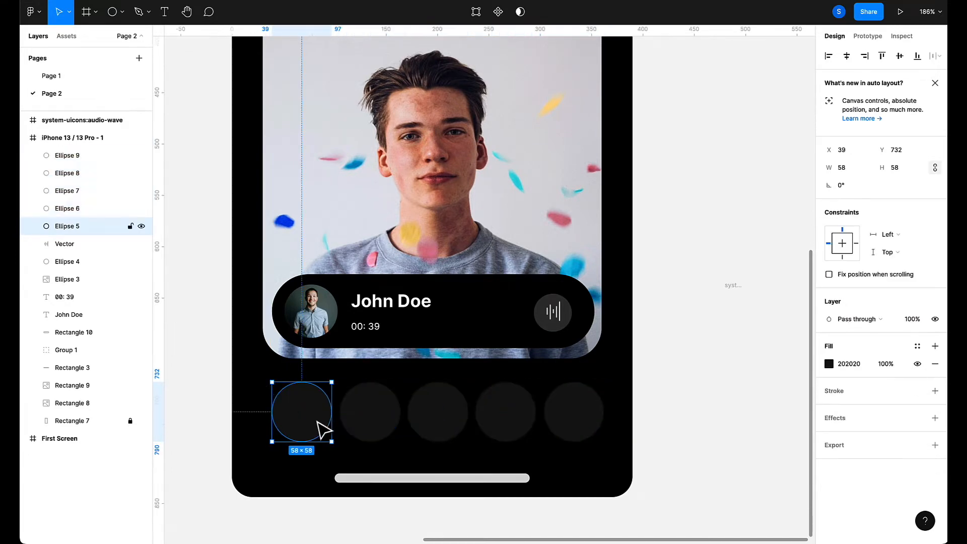
Move the first circle left to the photo card's edge and distribute all five circles with equal horizontal spacing.
drag(315, 422, 306, 422)
shift+click(362, 427)
shift+click(438, 418)
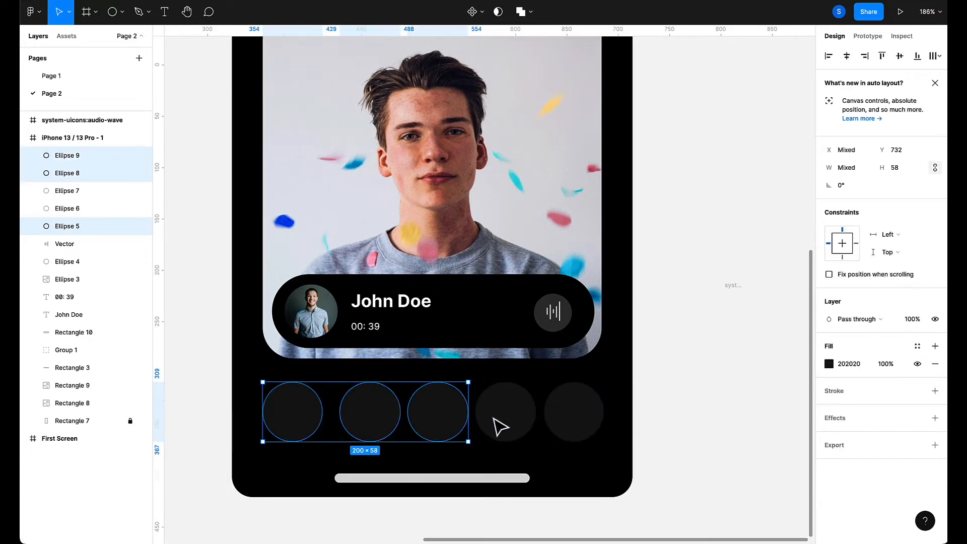
shift+click(498, 427)
shift+click(564, 427)
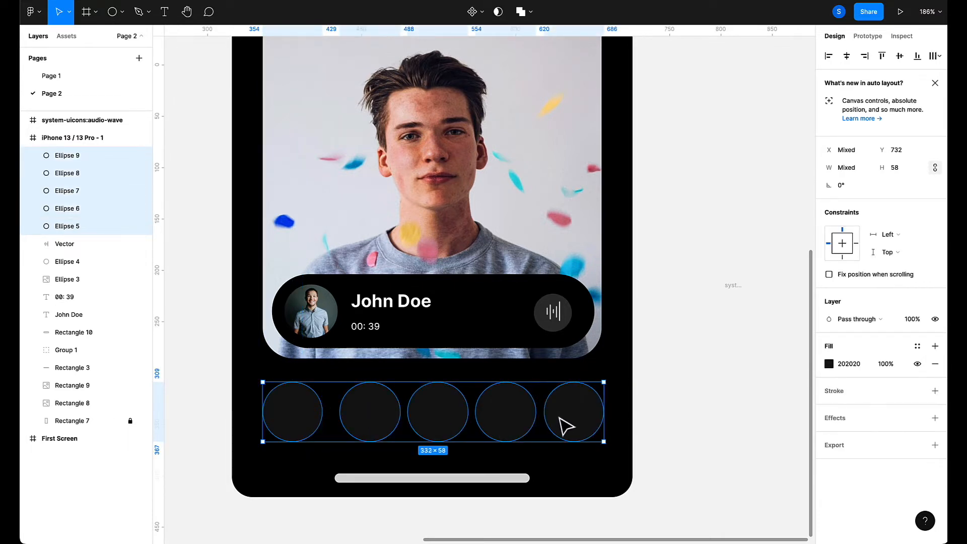
click(935, 56)
click(873, 105)
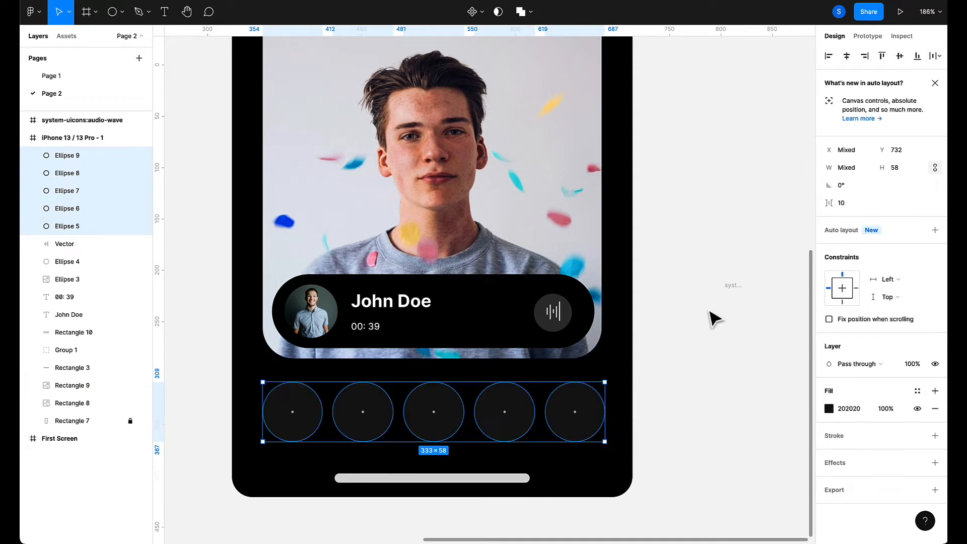
click(939, 56)
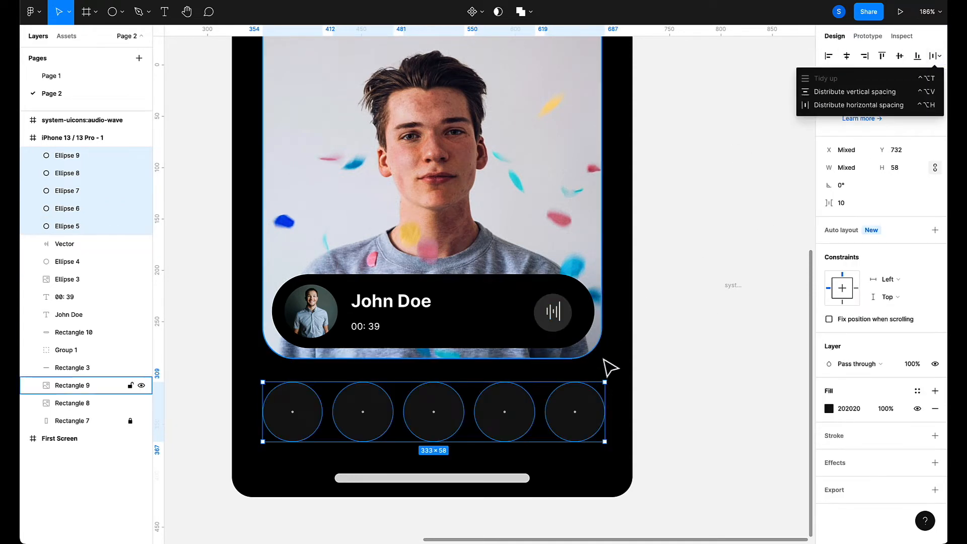
click(683, 378)
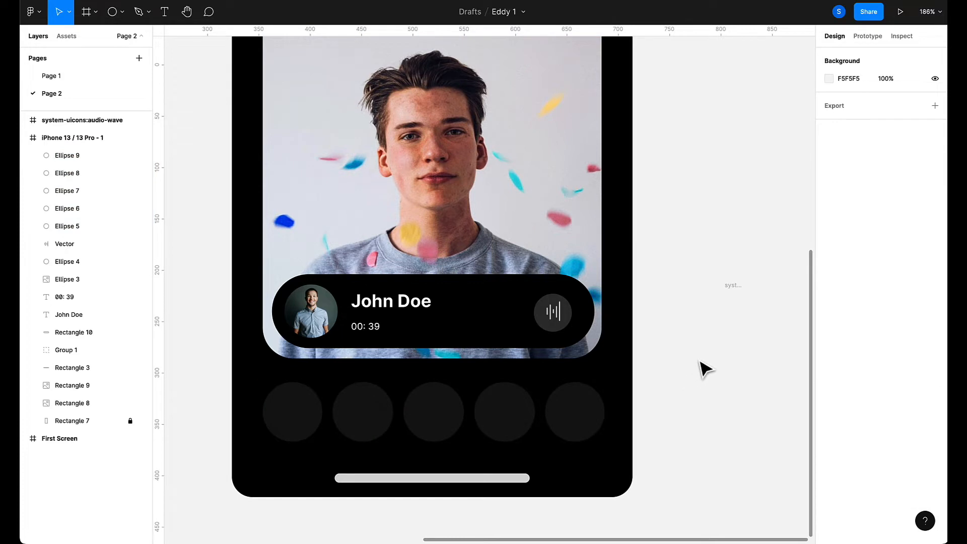
Delete the leftover empty audio-wave icon frame beside the phone screen.
right_click(698, 359)
click(739, 290)
click(738, 291)
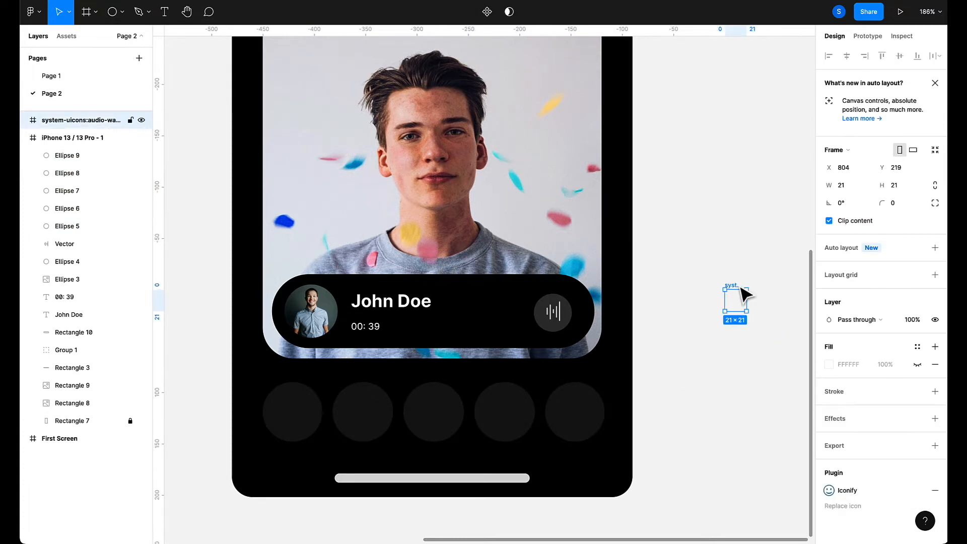
key(Delete)
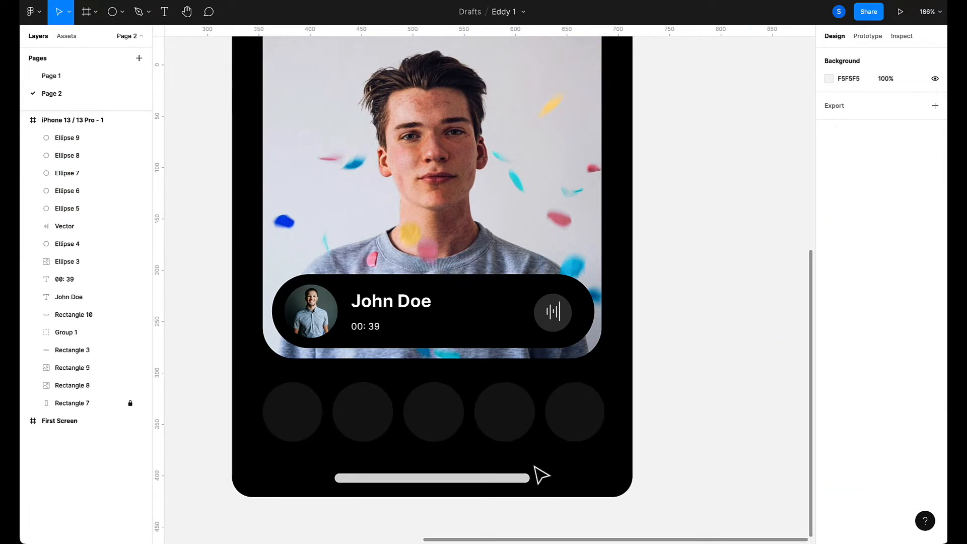
Find the Iconify plugin through a quick-actions search for "icon" and launch it.
right_click(699, 364)
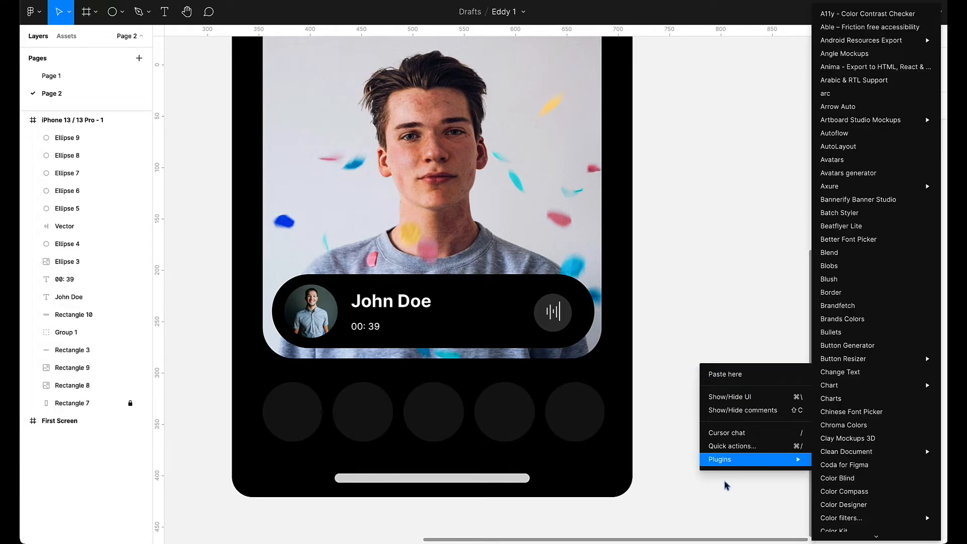
click(739, 447)
right_click(715, 340)
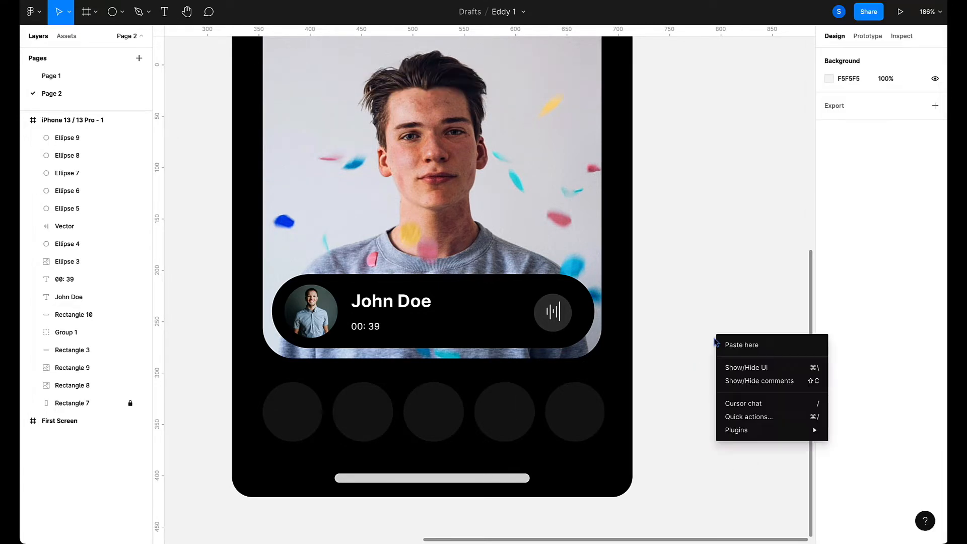
mouse_move(729, 433)
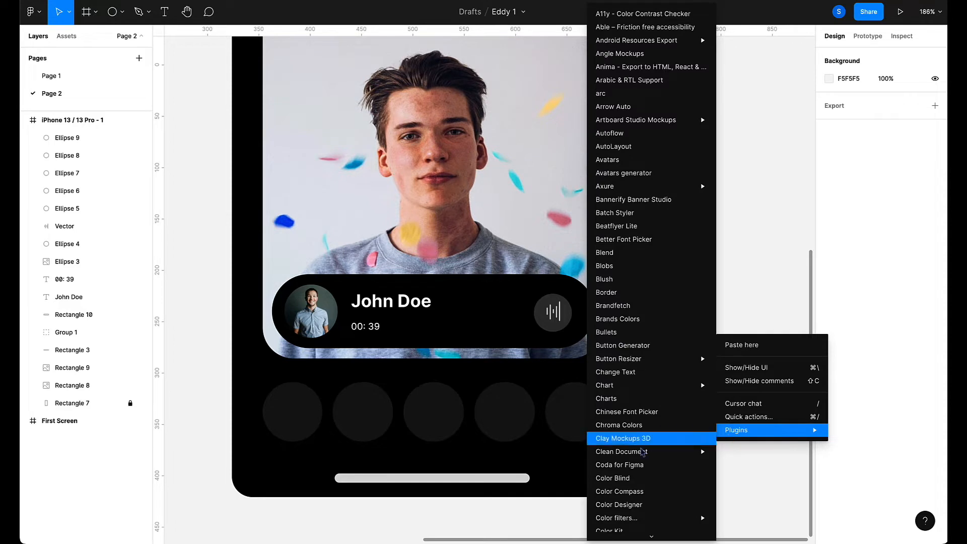
click(758, 418)
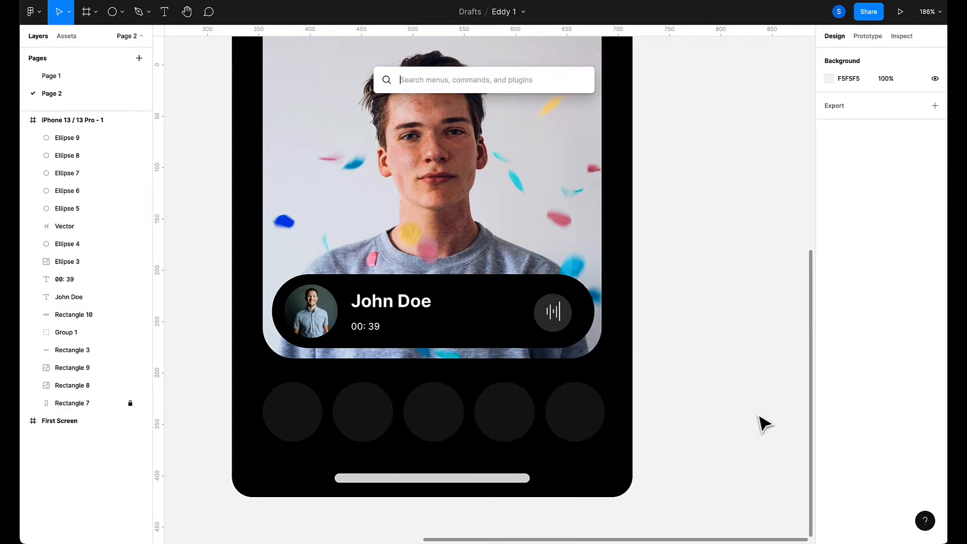
text(ivo)
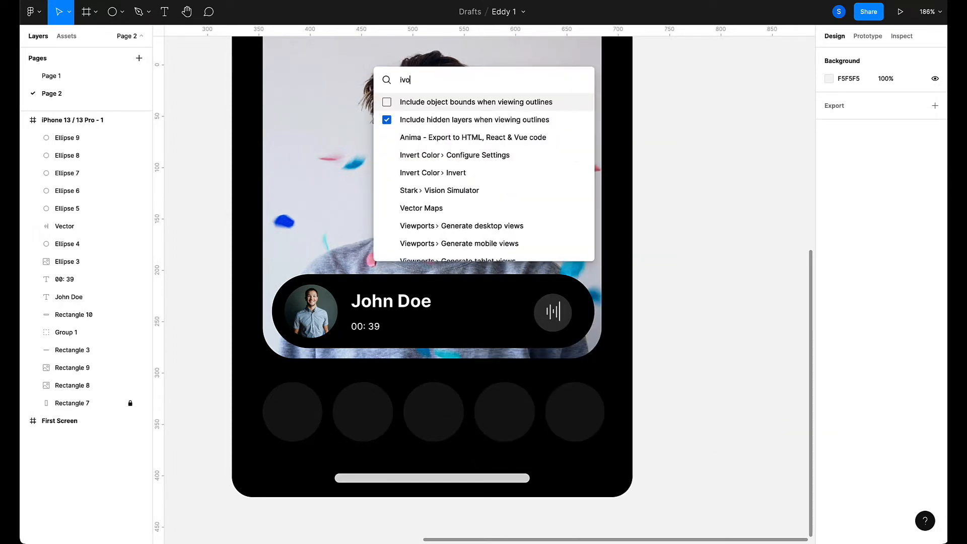
key(BackSpace)
key(BackSpace)
text(con)
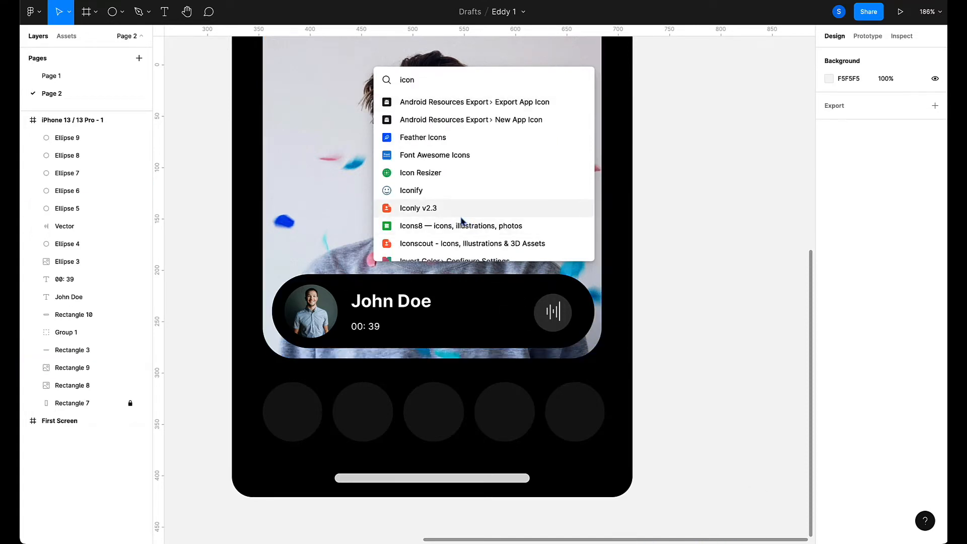
click(437, 191)
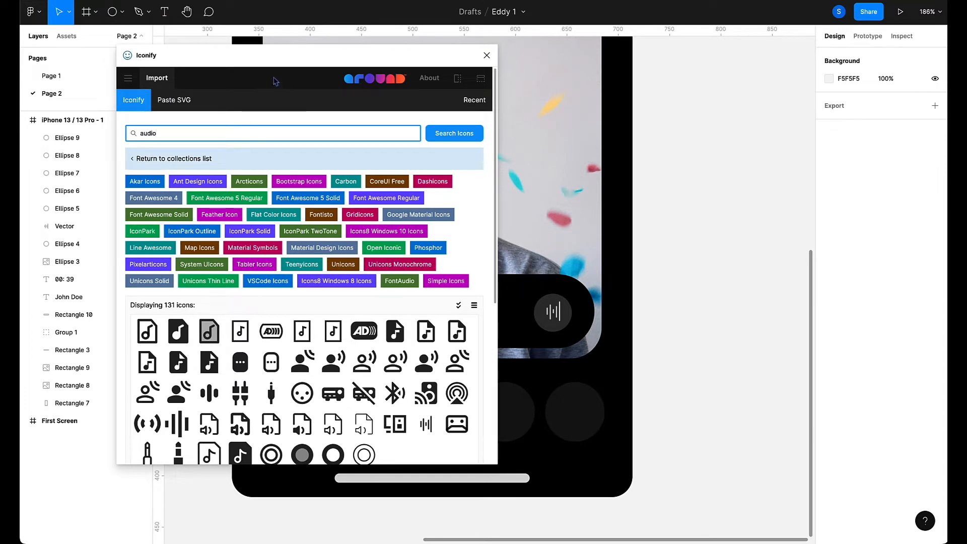
Search Iconify for "microphone" and import the akar-icons:microphone icon onto the canvas beside the phone screen.
drag(283, 60, 227, 47)
double_click(143, 120)
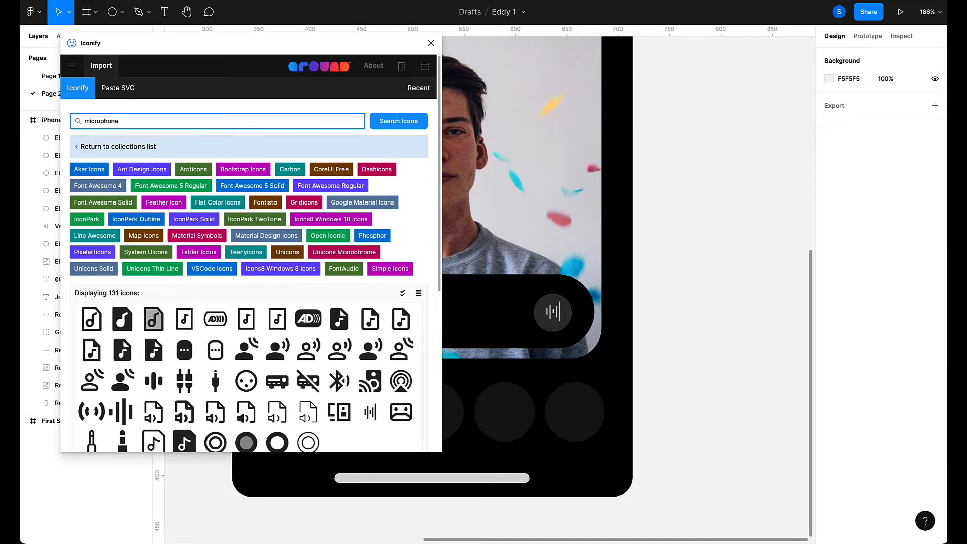
text(microphone)
key(Return)
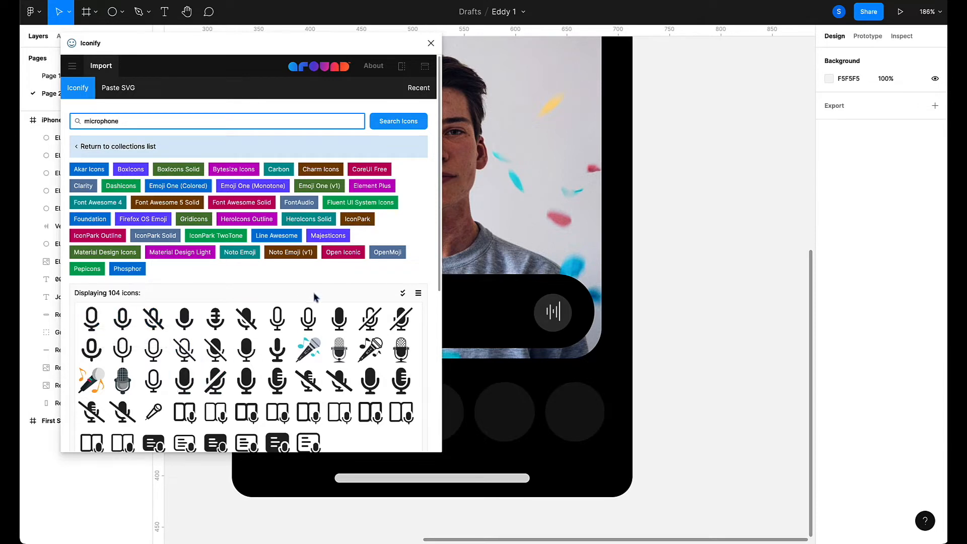
click(93, 323)
drag(93, 323, 664, 360)
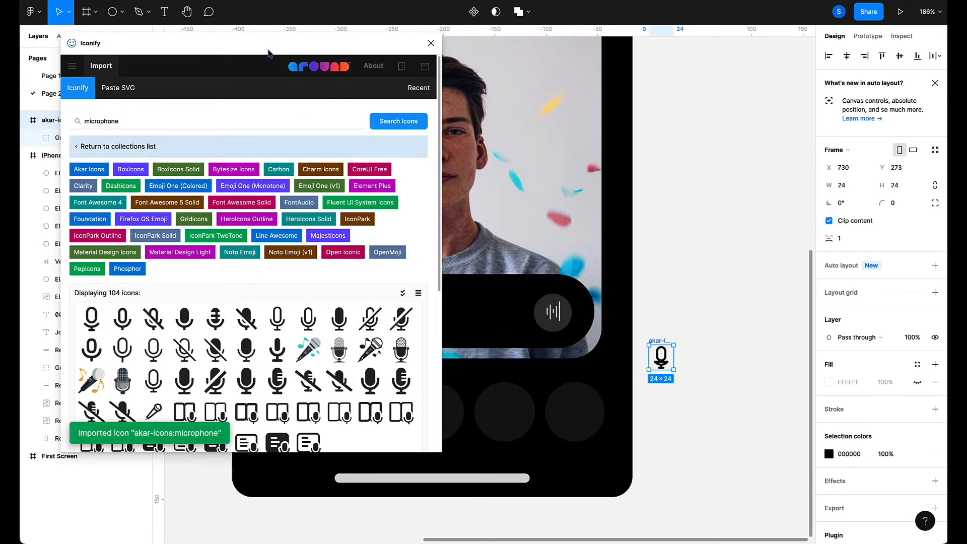
Expand the imported microphone icon's group and inspect its vector layers.
drag(268, 53, 295, 71)
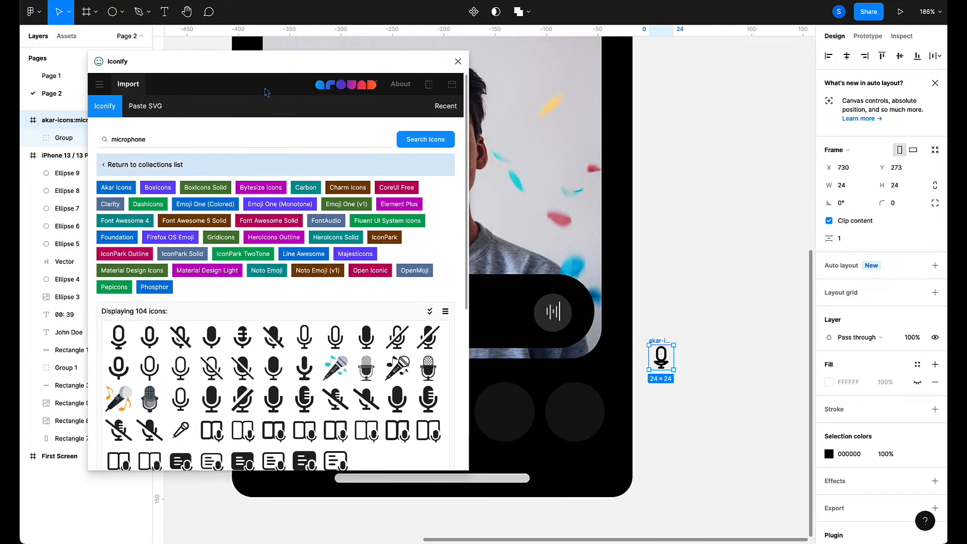
click(78, 143)
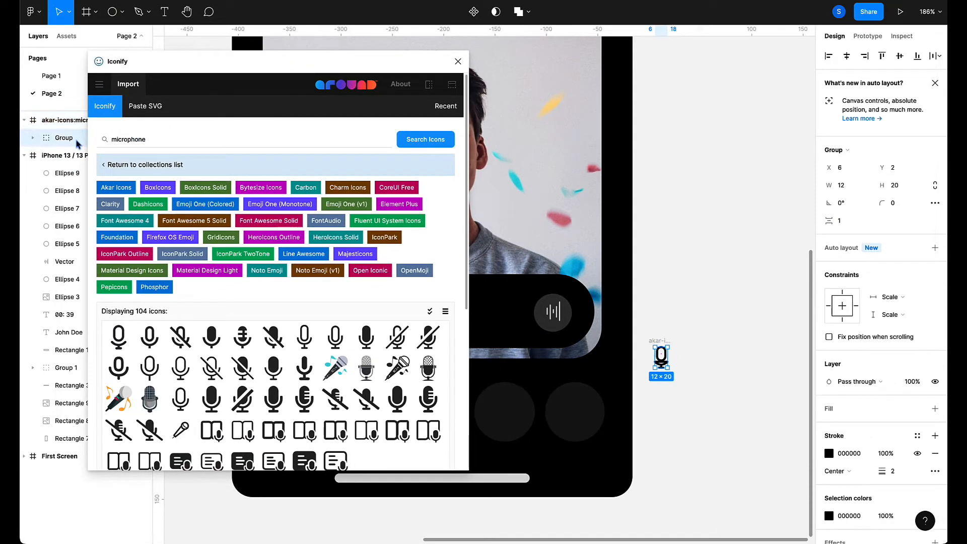
click(33, 138)
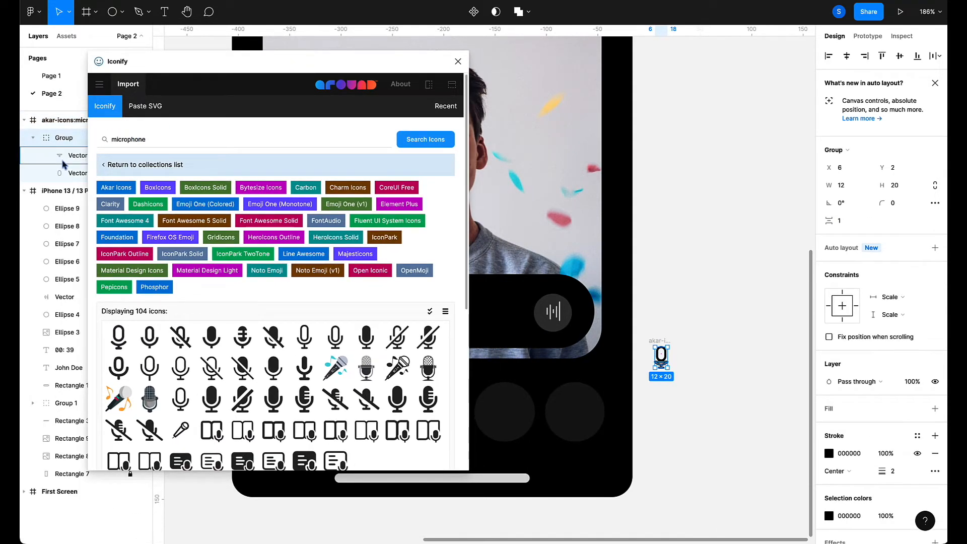
click(64, 180)
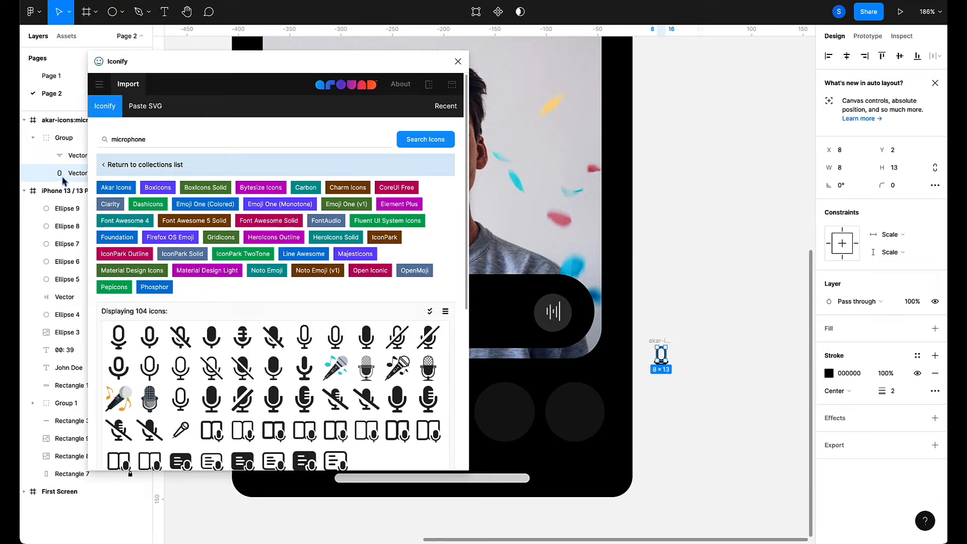
click(60, 163)
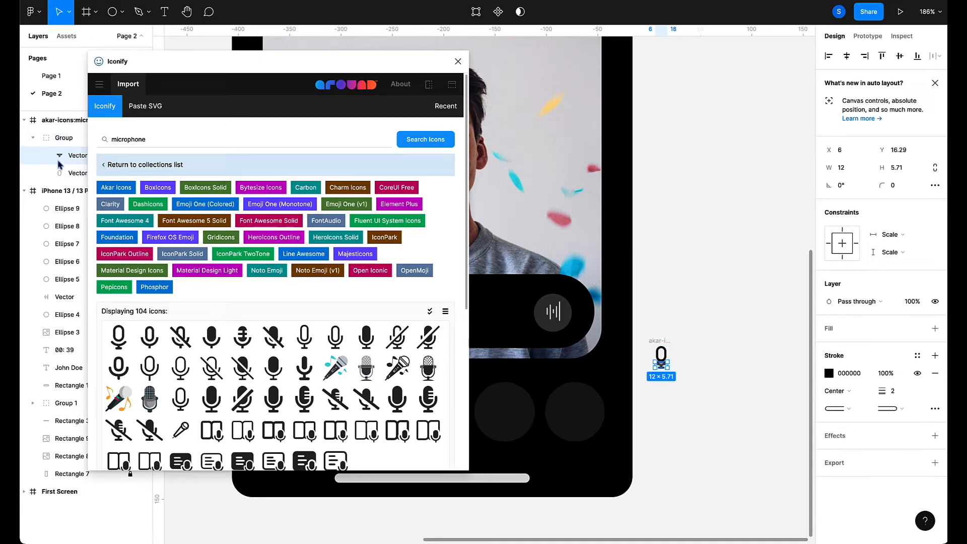
click(712, 327)
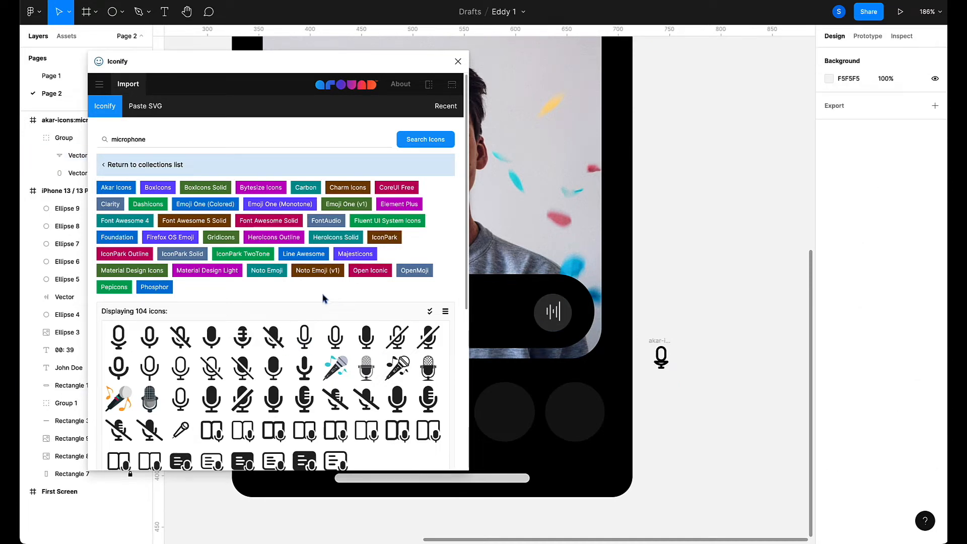
Search Iconify for "speaker" and import the el:speaker icon onto the canvas.
click(210, 140)
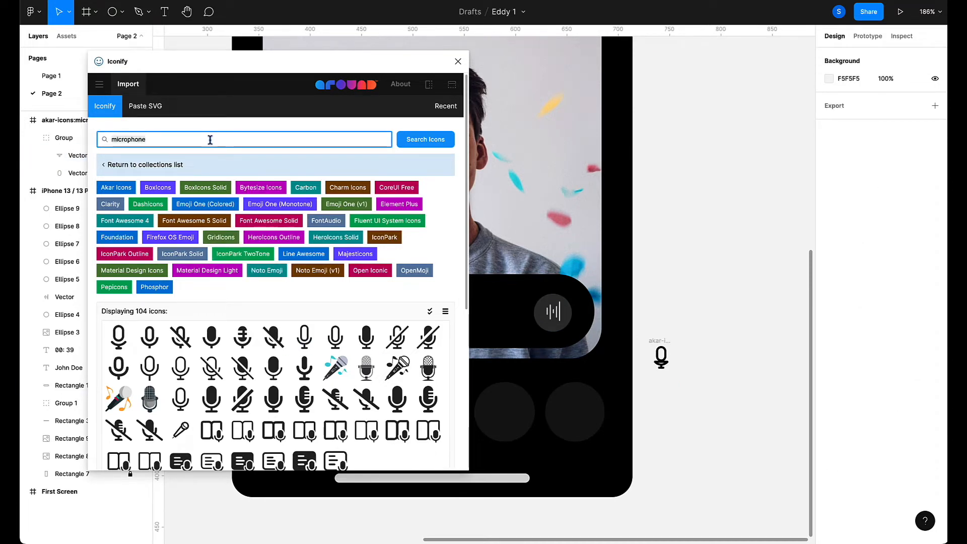
text(speaker)
key(Return)
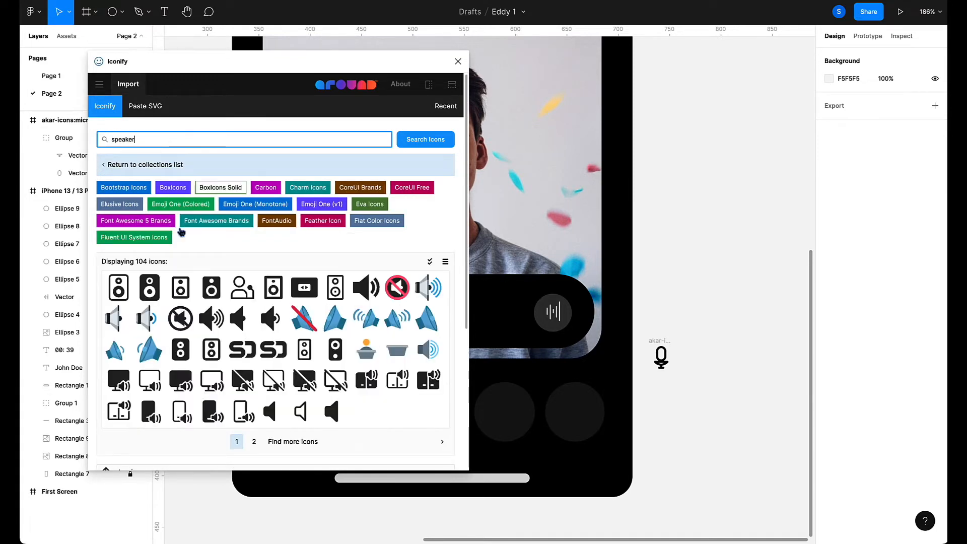
scroll(237, 313, down, 1)
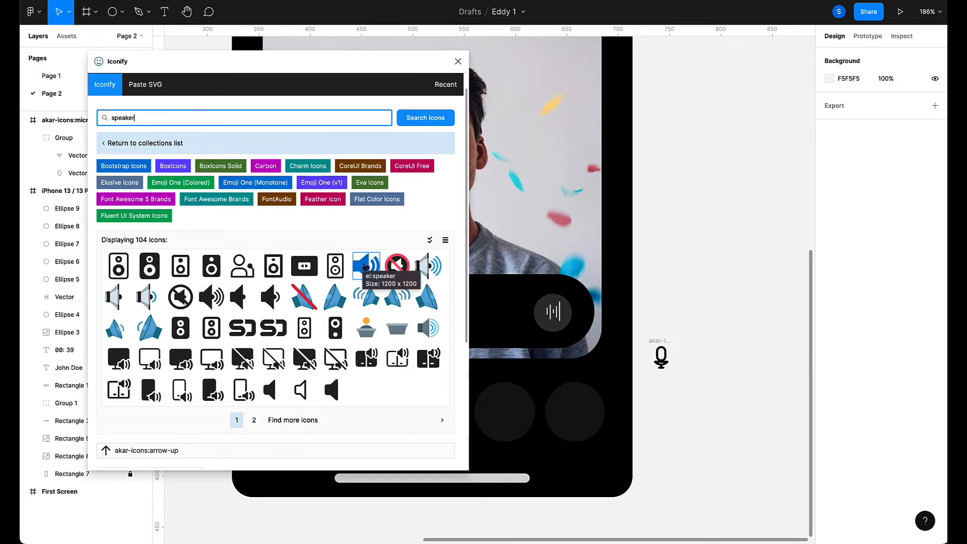
drag(365, 267, 703, 218)
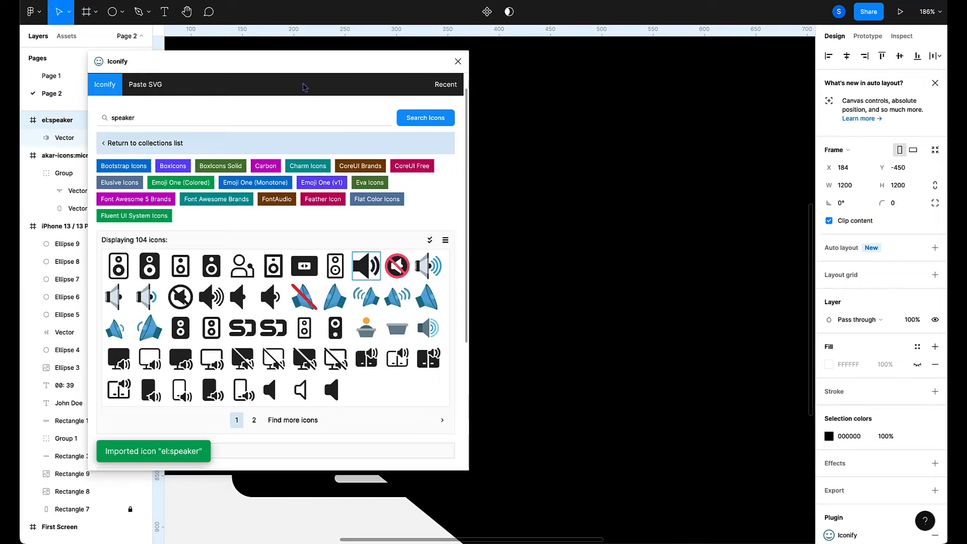
drag(308, 67, 254, 134)
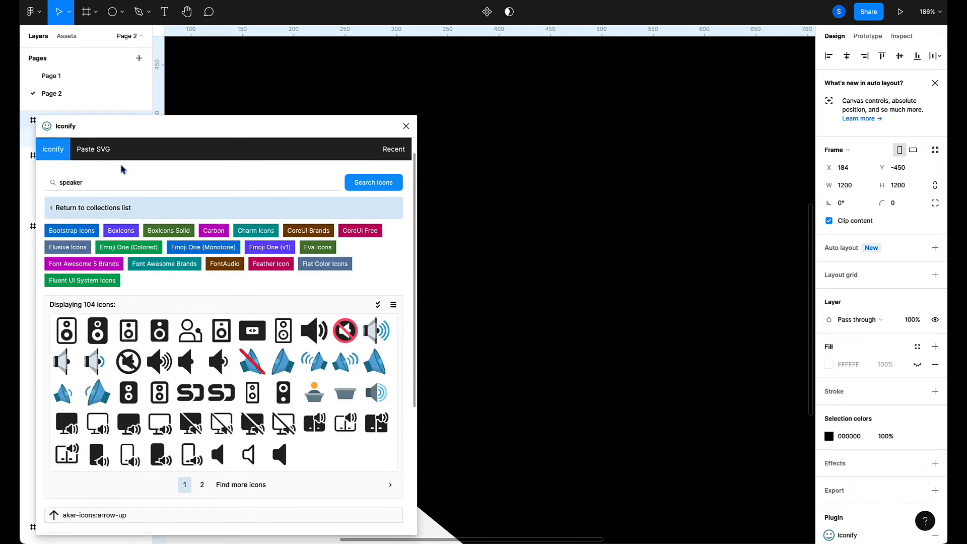
Shrink the oversized speaker icon frame proportionally from its upper-left corner to about 930 by 930.
drag(143, 126, 174, 121)
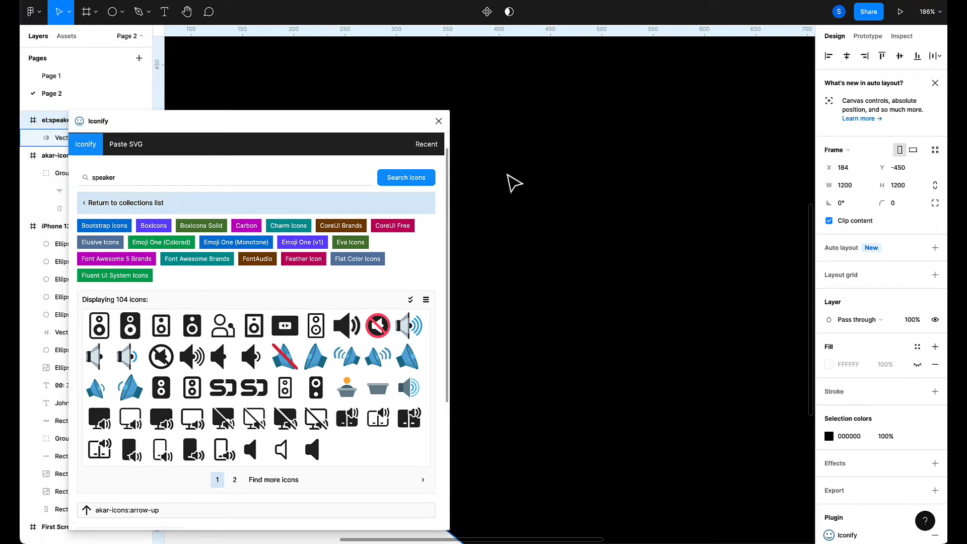
scroll(512, 184, left, 10)
scroll(512, 184, up, 5)
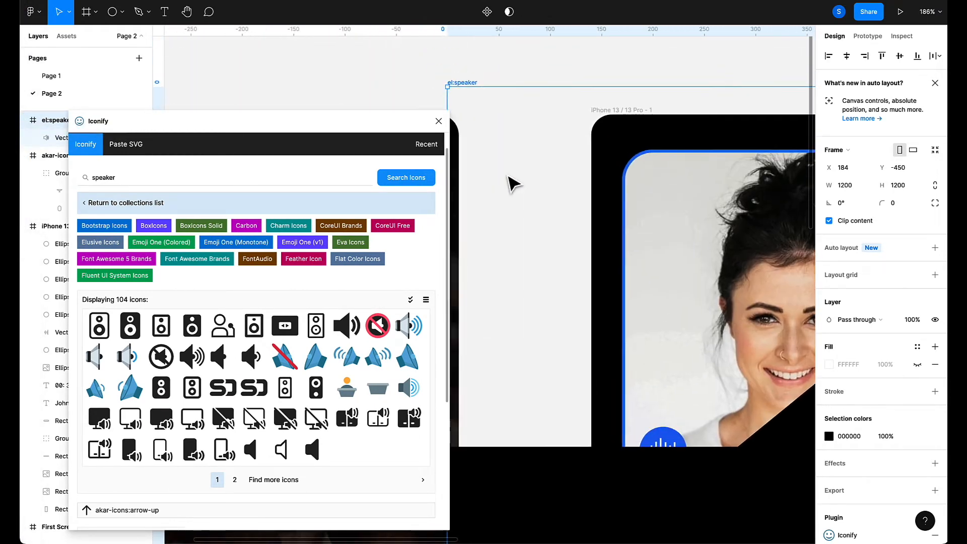
scroll(512, 184, down, 3)
scroll(513, 184, right, 2)
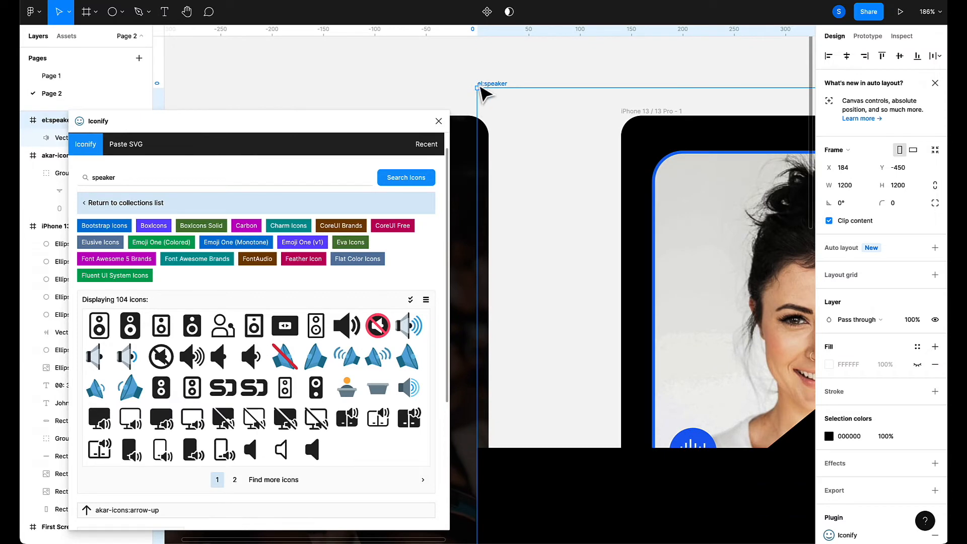
drag(476, 85, 754, 364)
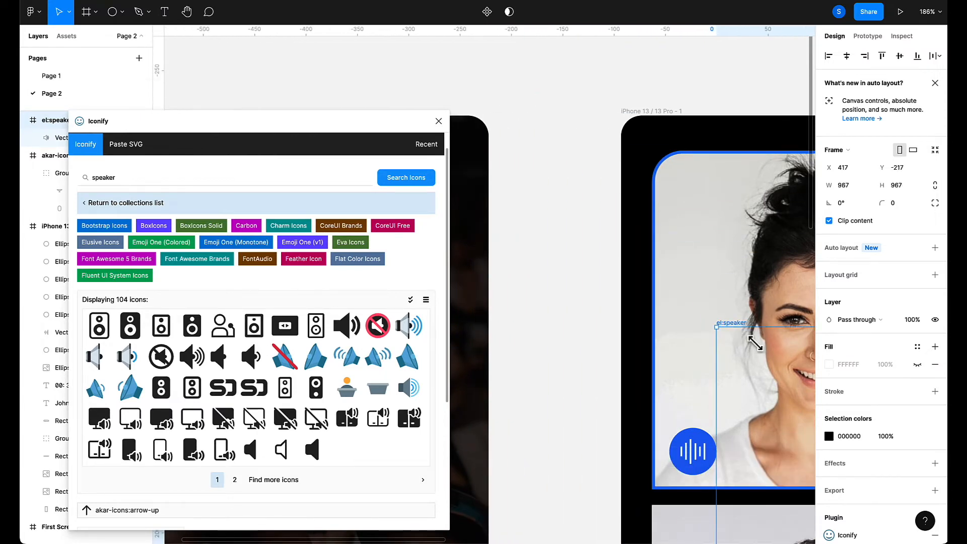
scroll(770, 370, right, 2)
scroll(770, 370, down, 2)
scroll(775, 375, down, 4)
scroll(775, 375, right, 5)
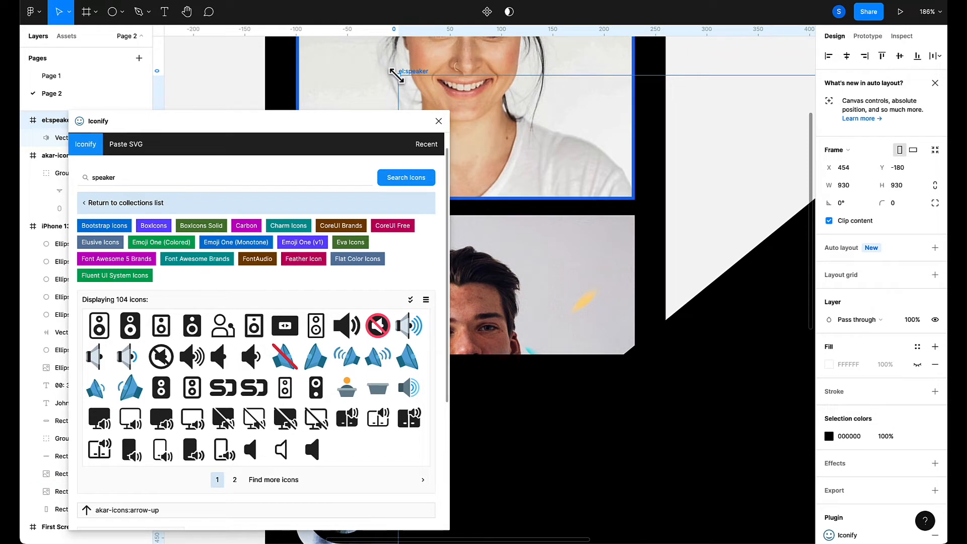
Set the speaker icon frame's width and height to 30.
click(855, 189)
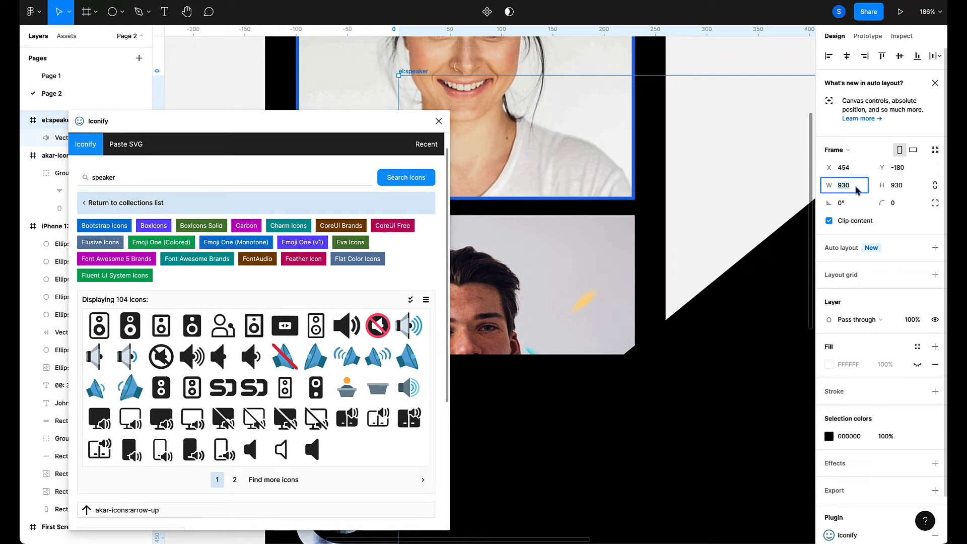
text(913)
key(Return)
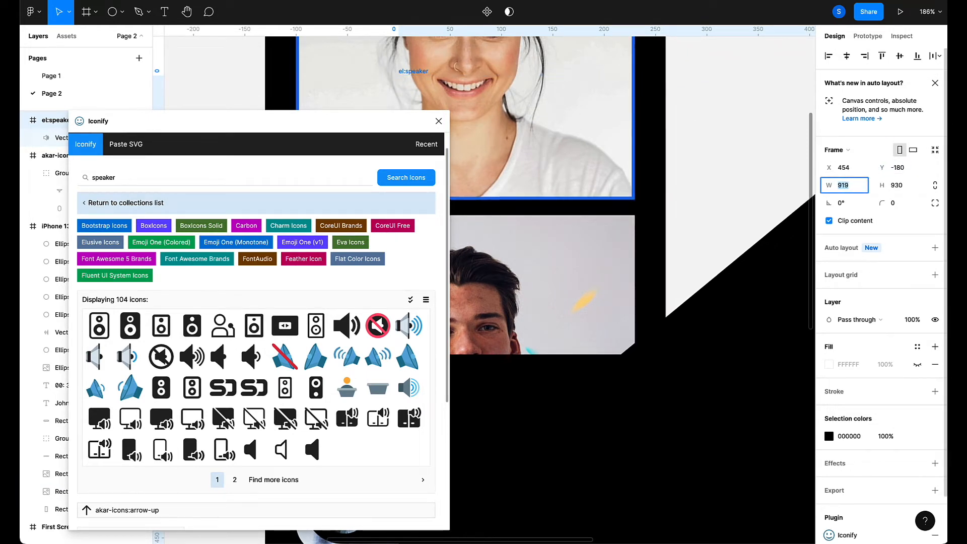
text(906)
key(Return)
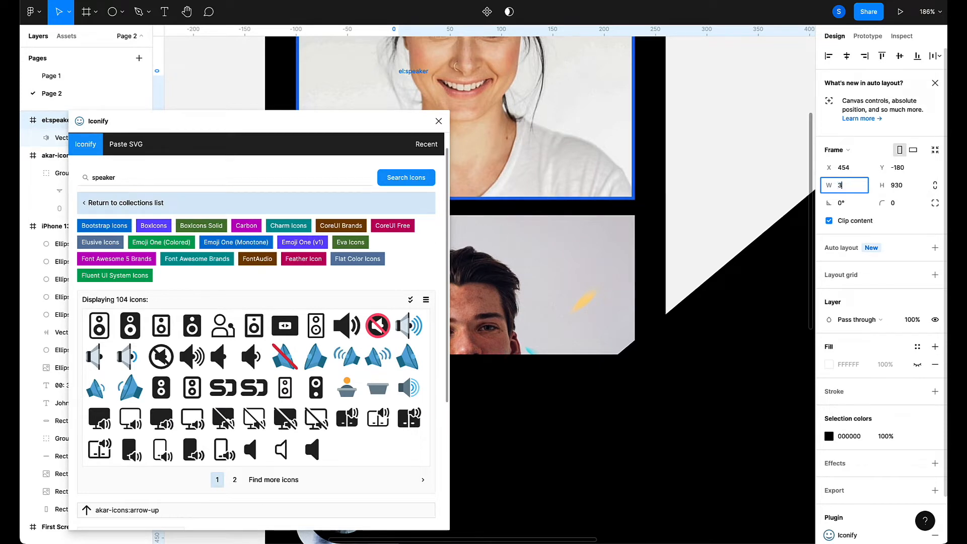
text(30)
key(Return)
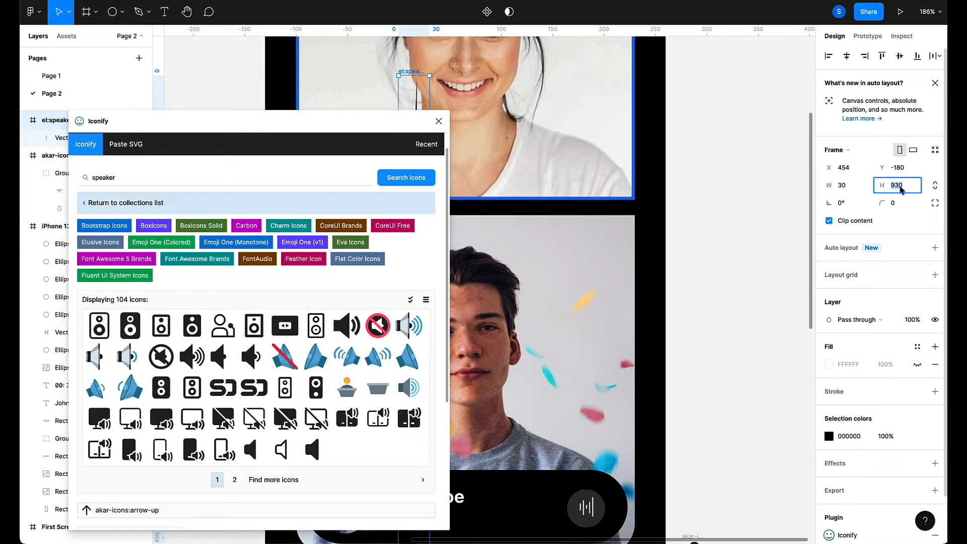
key(Return)
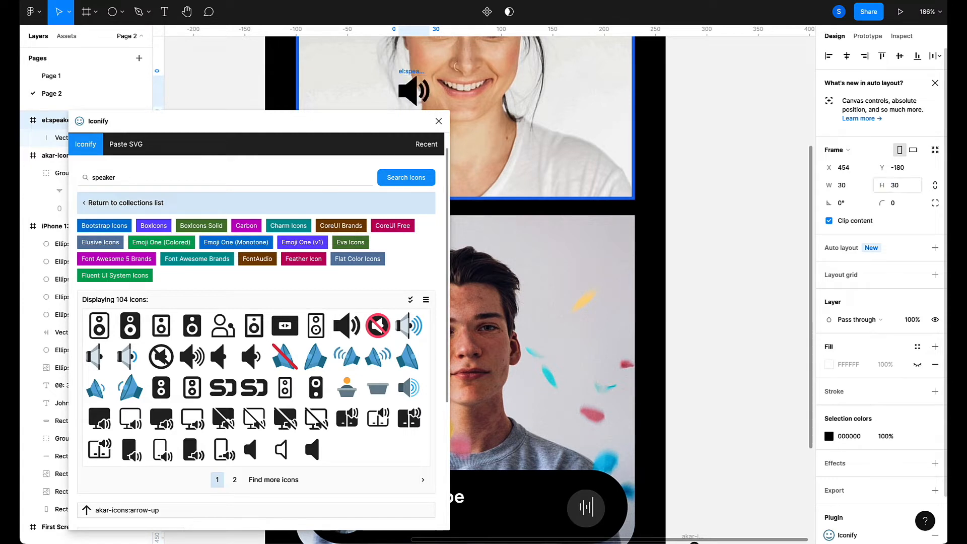
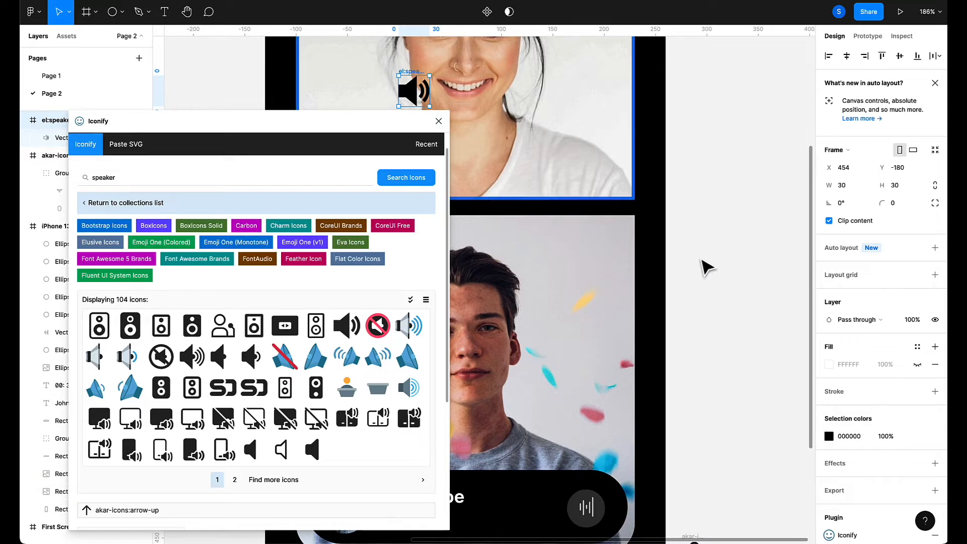
Move the speaker icon off the photos onto the empty canvas beside the phone frame, at about X 750, Y -34.
scroll(700, 272, up, 2)
scroll(700, 272, right, 2)
scroll(695, 283, left, 2)
scroll(695, 283, down, 1)
scroll(694, 283, right, 1)
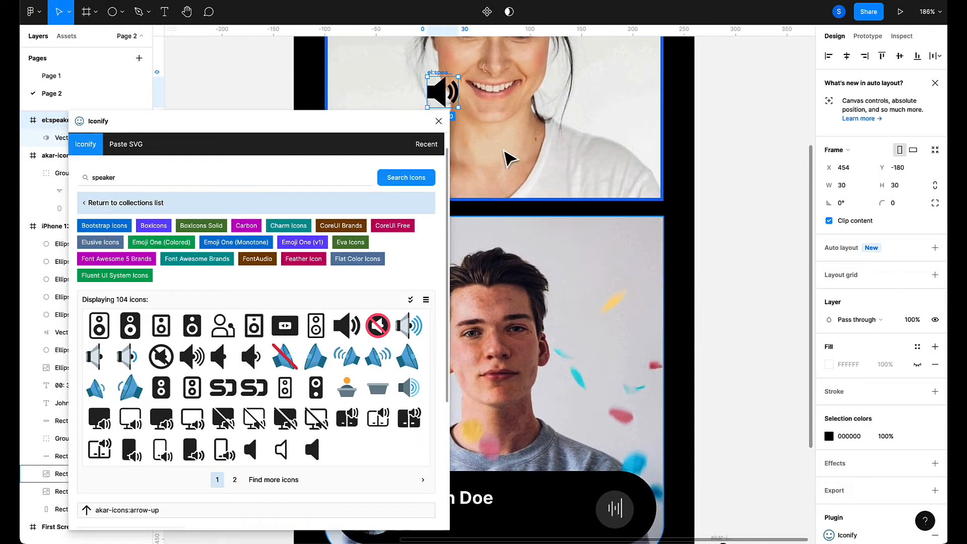
drag(444, 92, 746, 245)
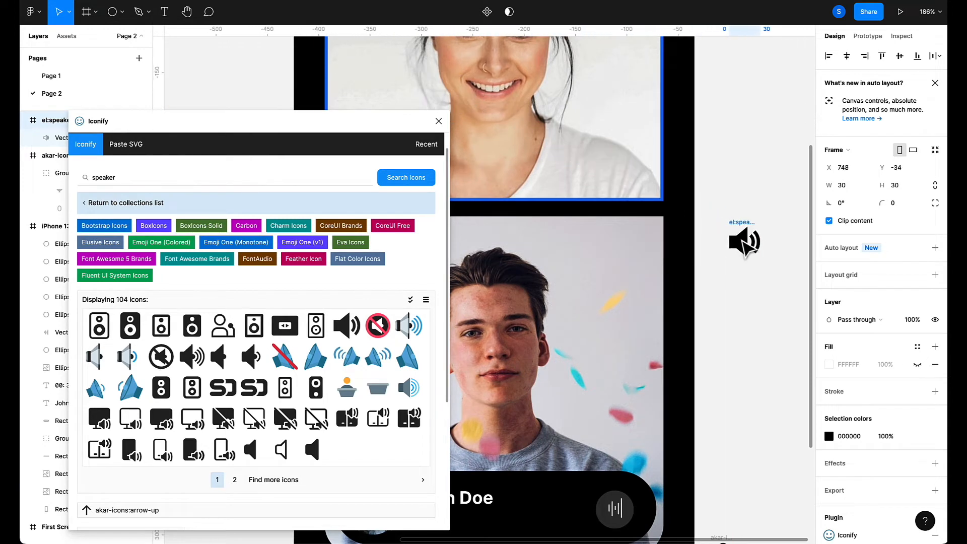
scroll(747, 248, right, 2)
scroll(748, 248, down, 1)
scroll(747, 248, right, 1)
scroll(748, 248, down, 1)
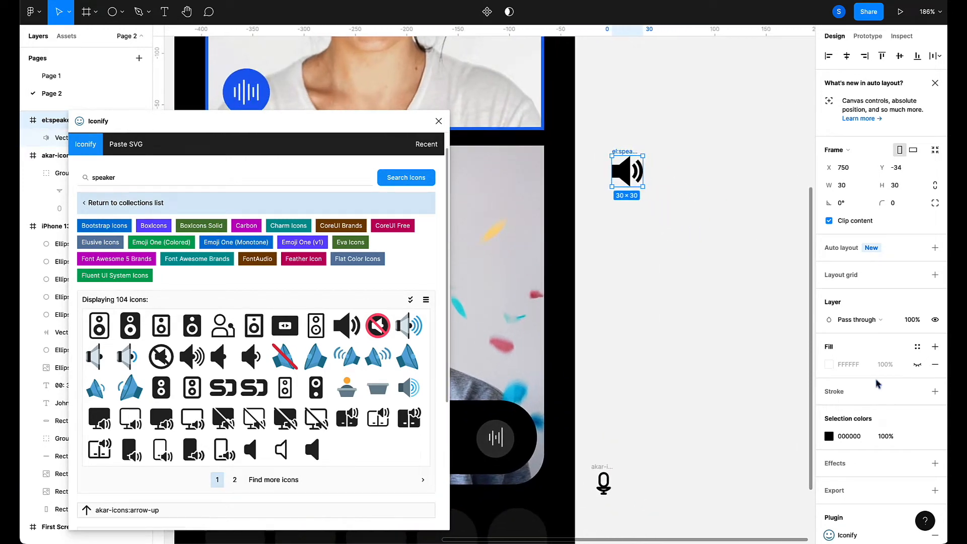
click(829, 436)
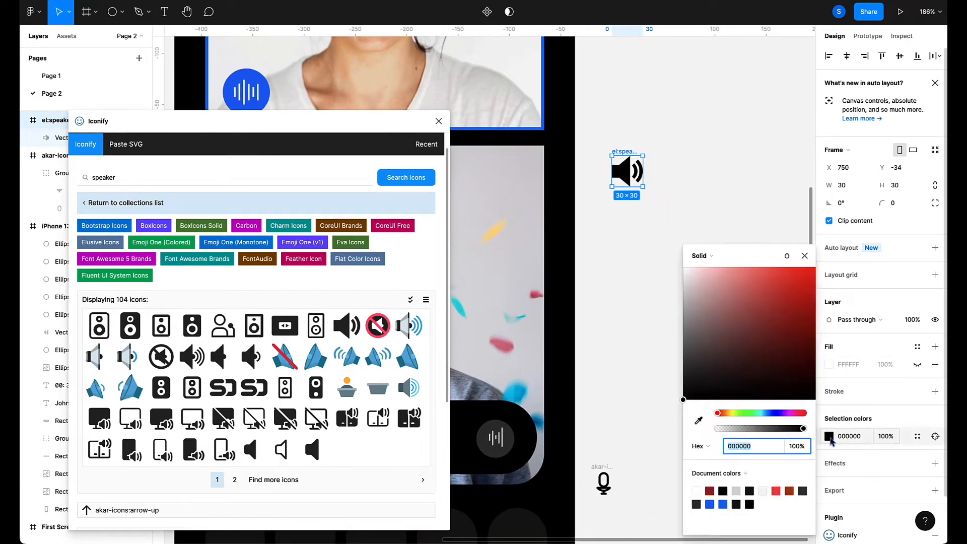
click(715, 313)
drag(715, 314, 812, 410)
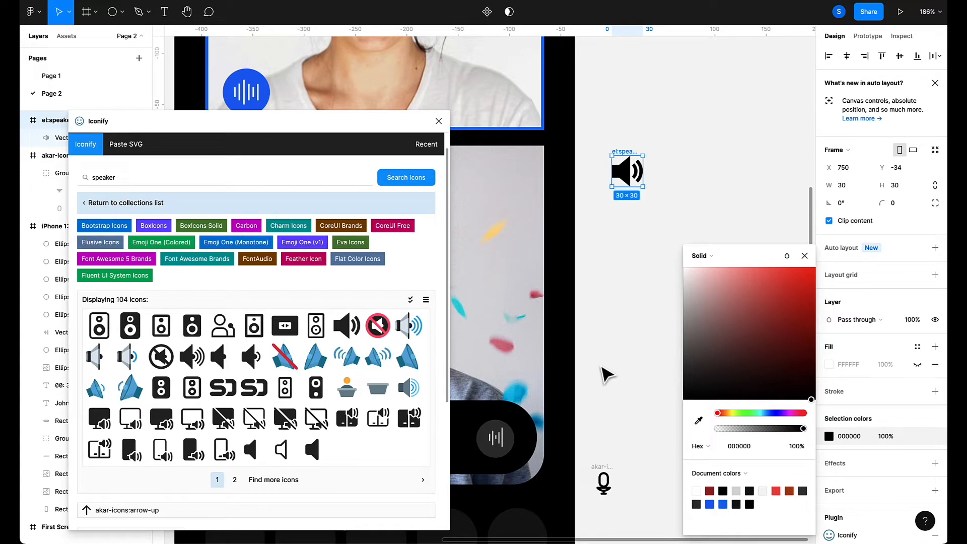
click(585, 371)
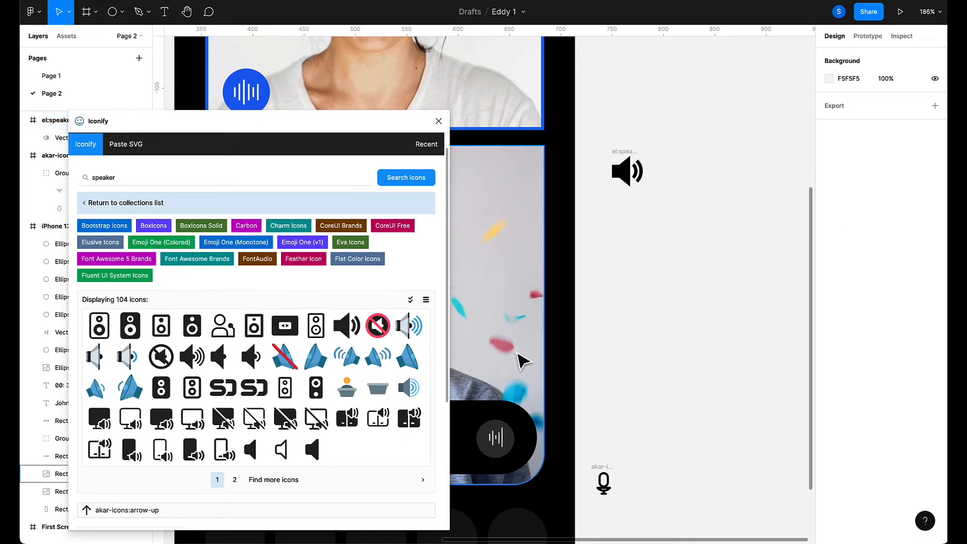
Place the microphone icon inside the first circle of the row below the caller card.
scroll(519, 362, left, 5)
scroll(518, 363, down, 2)
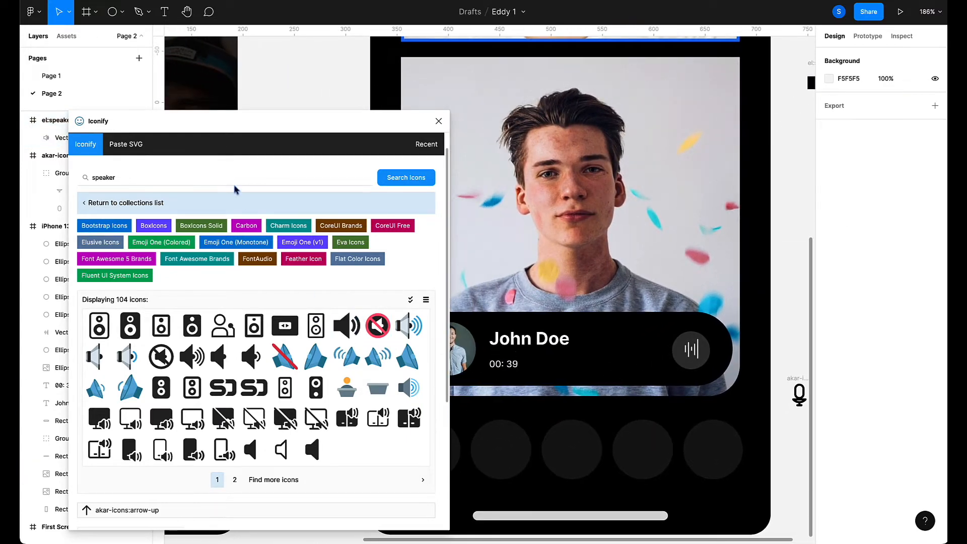
drag(214, 133, 168, 60)
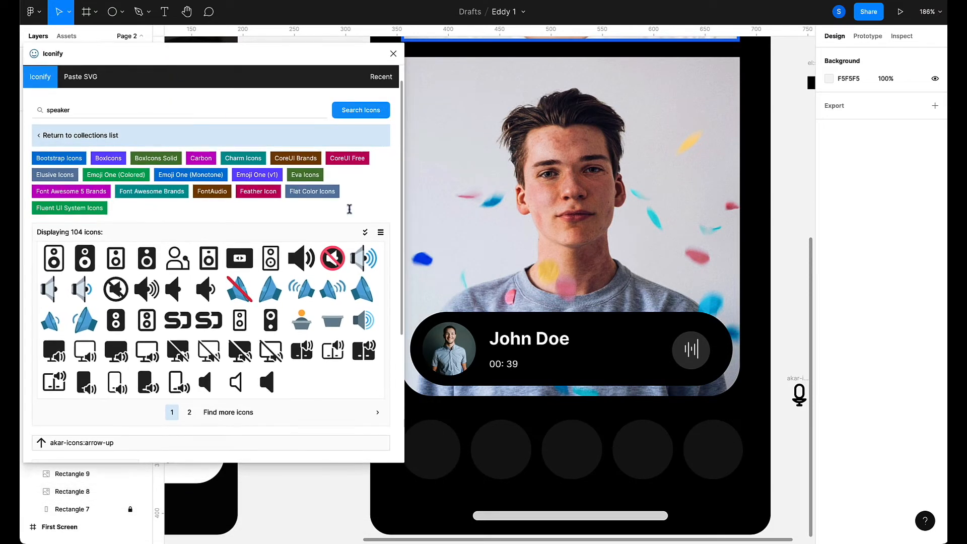
click(799, 400)
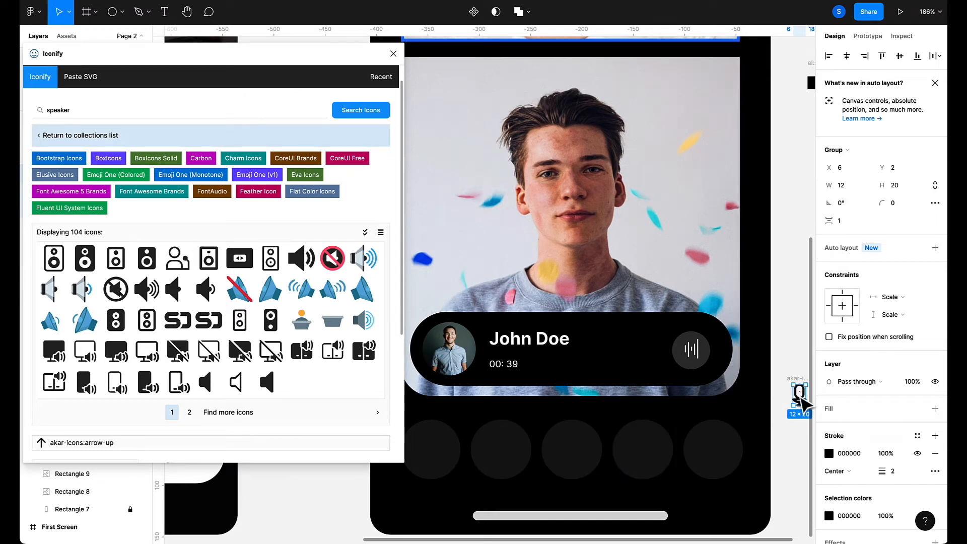
drag(799, 397, 429, 453)
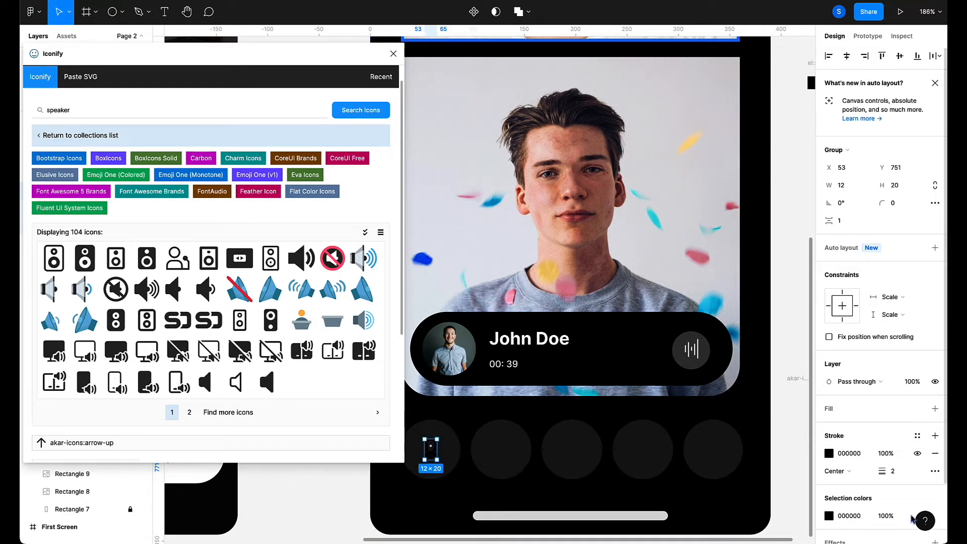
Change the microphone icon's stroke colour to white (FFFFFF) and its stroke weight to 1.
click(828, 453)
mouse_move(705, 382)
mouse_down()
mouse_move(697, 283)
mouse_move(682, 267)
mouse_up()
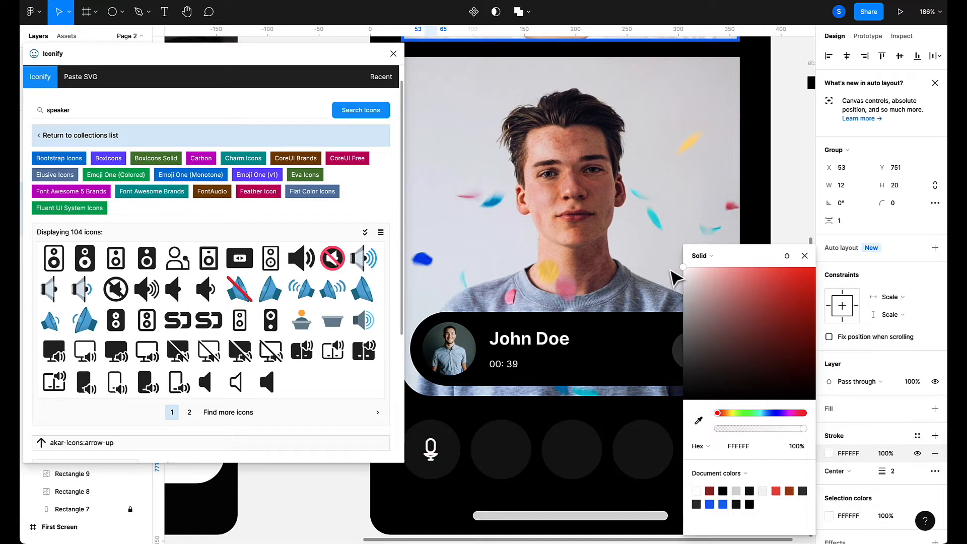
click(904, 476)
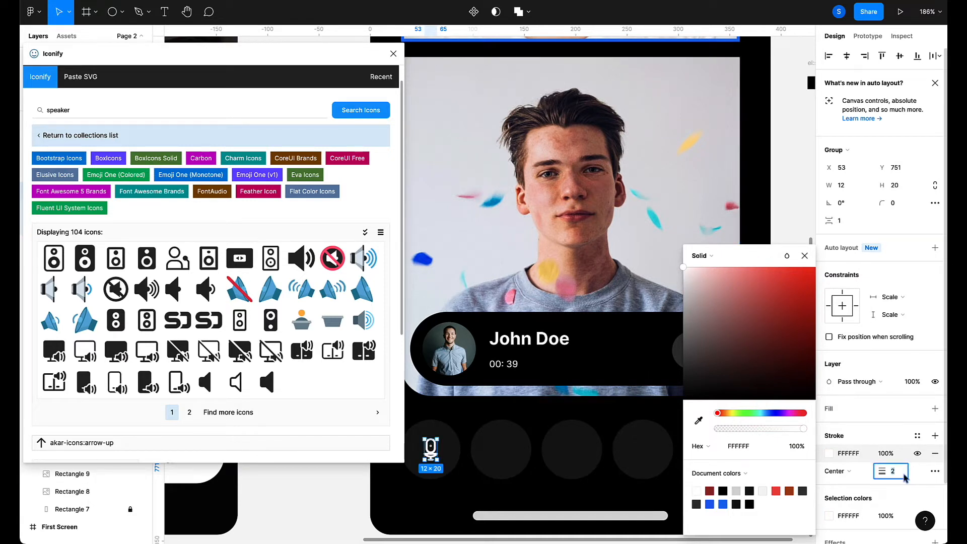
text(1)
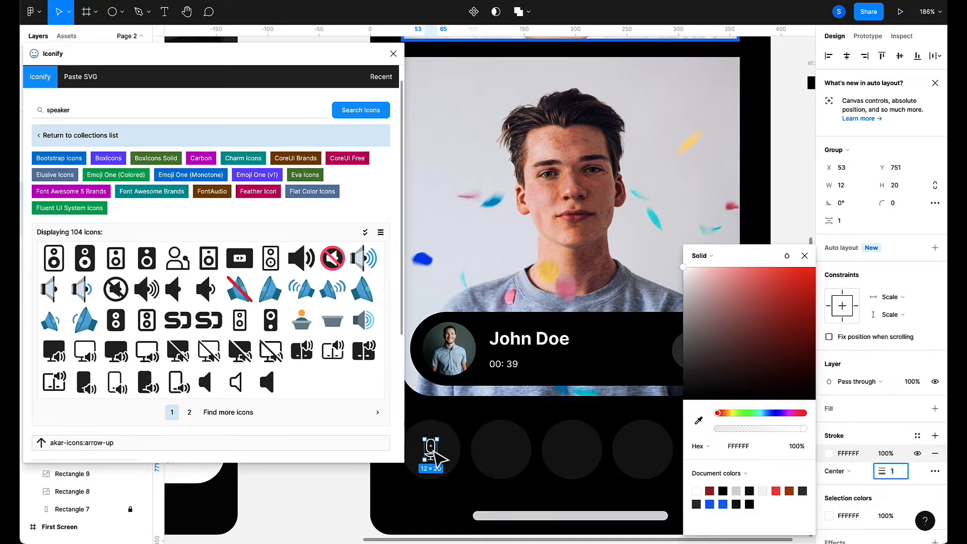
Scale the microphone icon up to 18 by 30, keeping it centred in its circle.
click(424, 439)
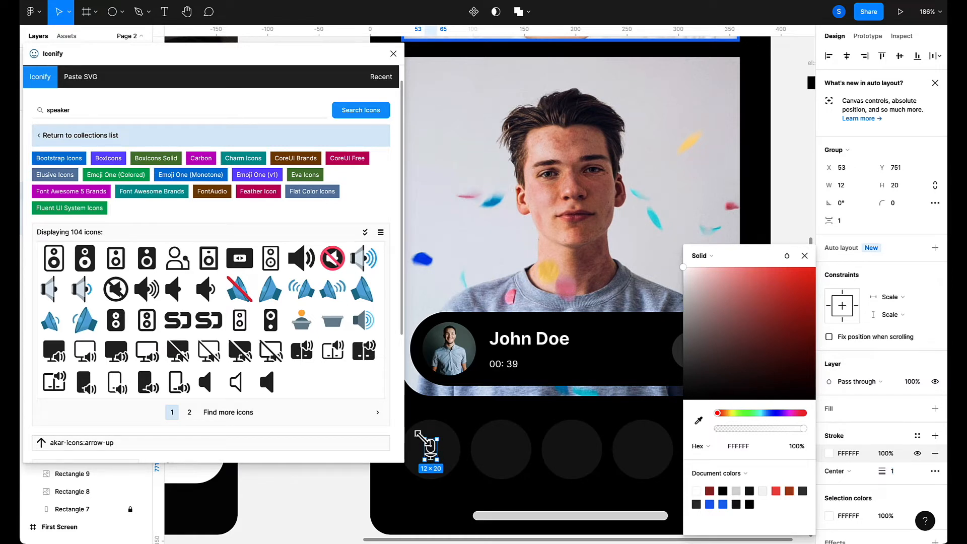
mouse_move(424, 439)
mouse_down()
mouse_move(418, 429)
mouse_move(432, 453)
mouse_up()
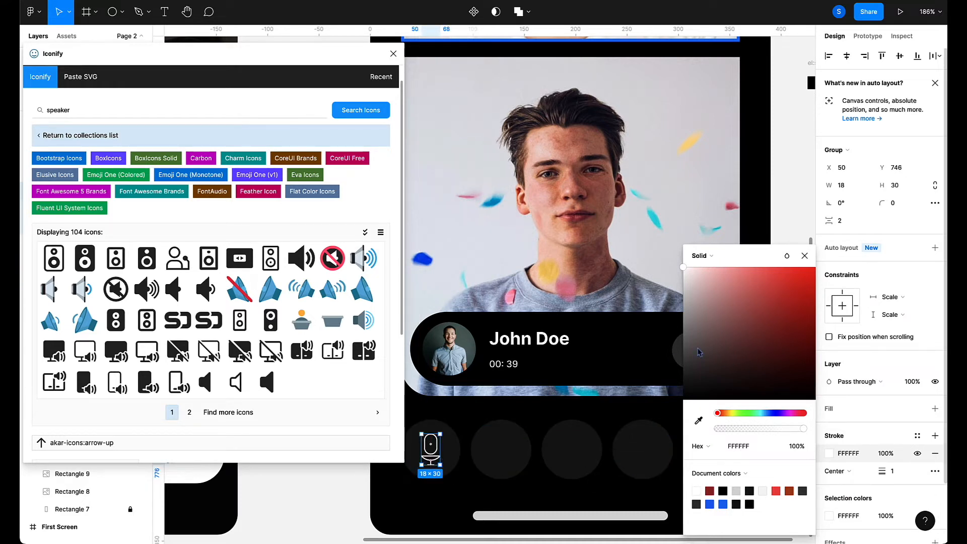
click(464, 427)
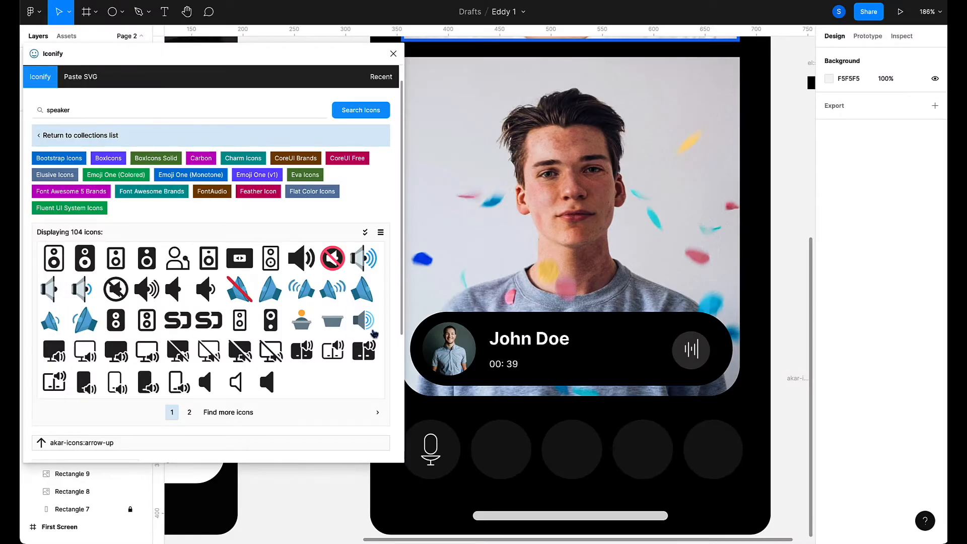
Place the speaker icon inside the second circle and change its fill to white (FFFFFF).
scroll(750, 257, right, 1)
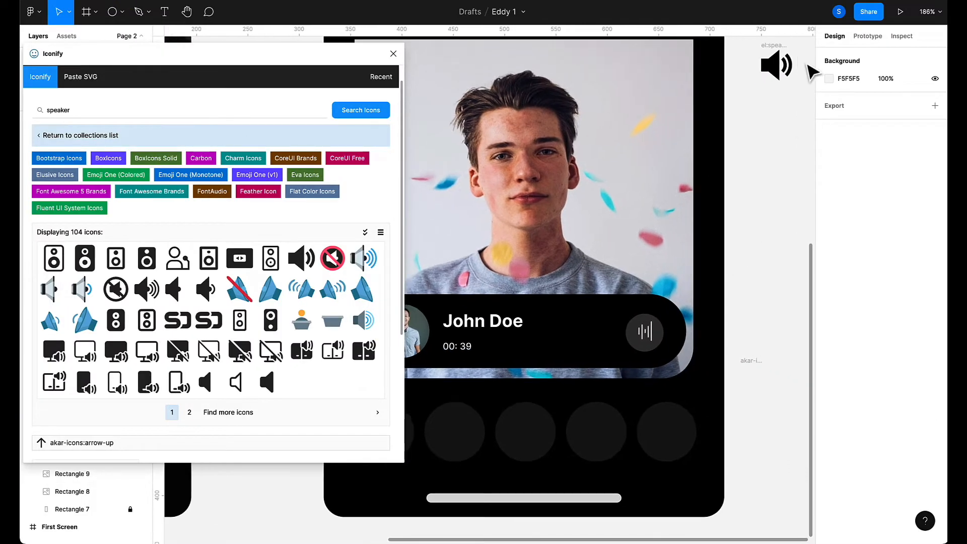
drag(776, 66, 454, 431)
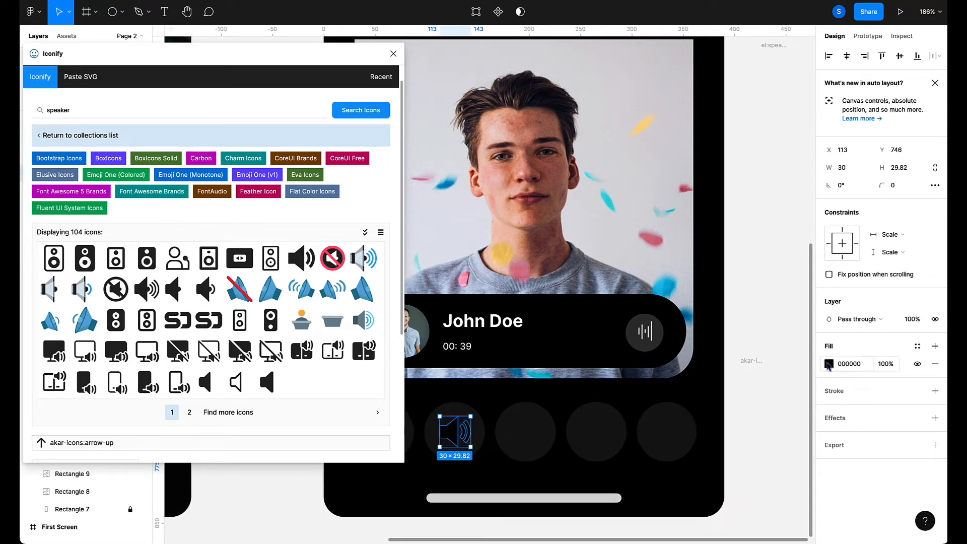
click(829, 364)
drag(684, 399, 682, 267)
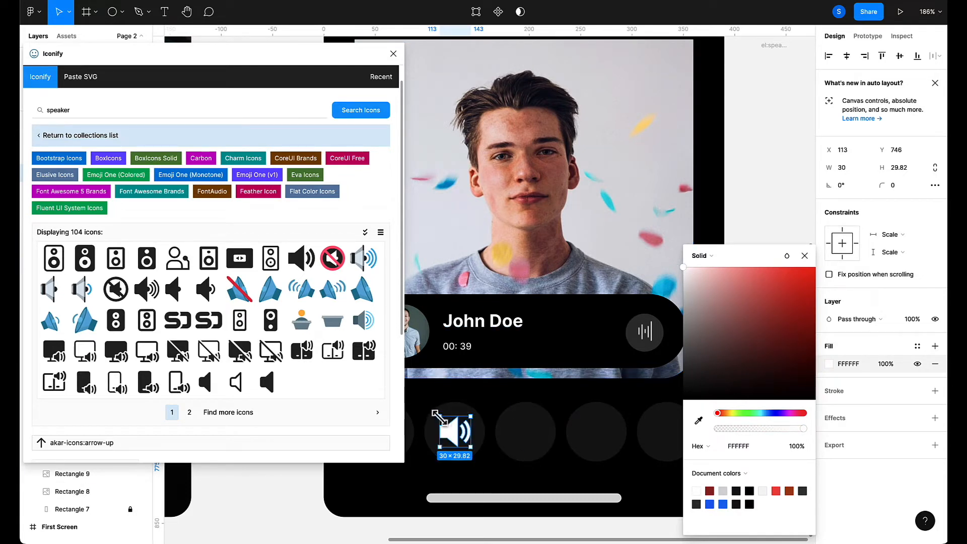
Scale the speaker icon down to 24 by 24 and centre it in the second circle.
drag(439, 417, 442, 420)
scroll(443, 423, left, 3)
scroll(443, 423, down, 1)
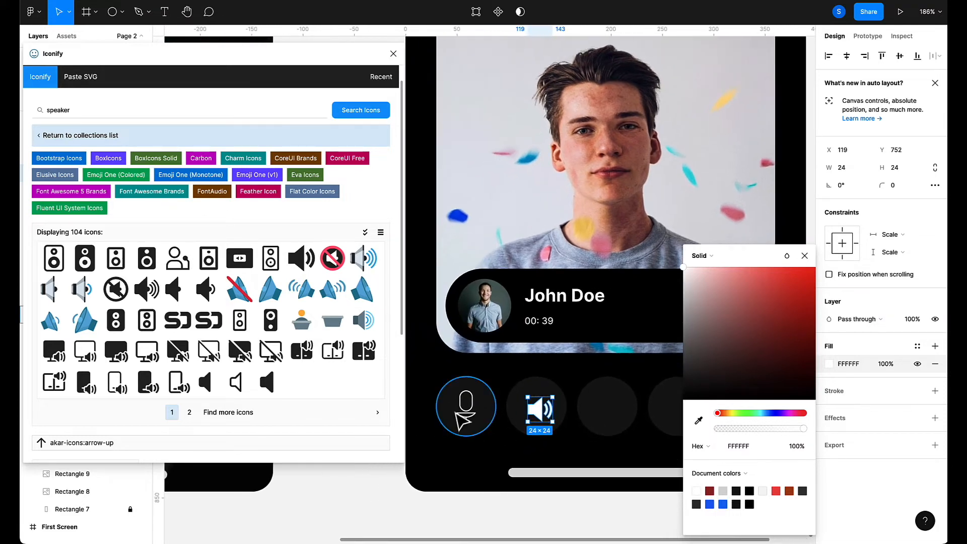
click(468, 409)
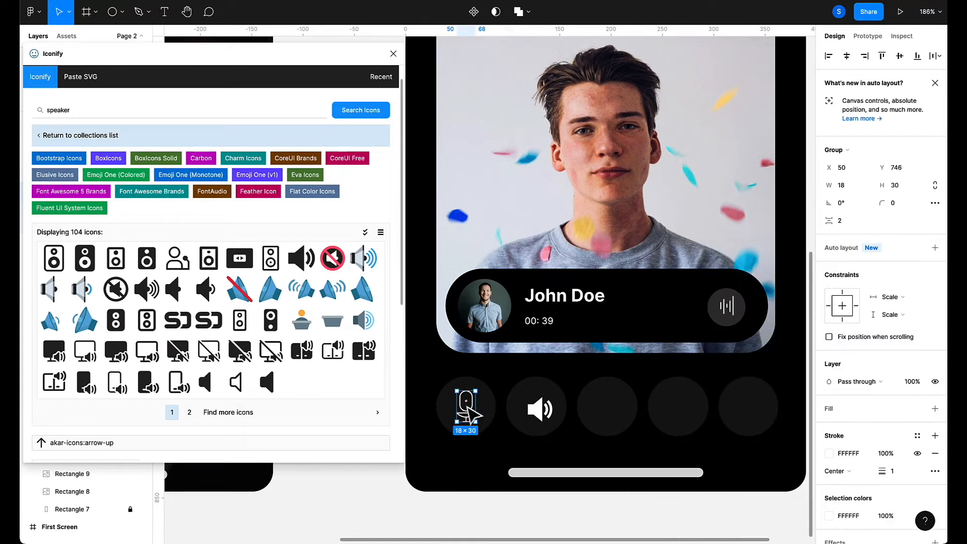
drag(545, 421, 538, 416)
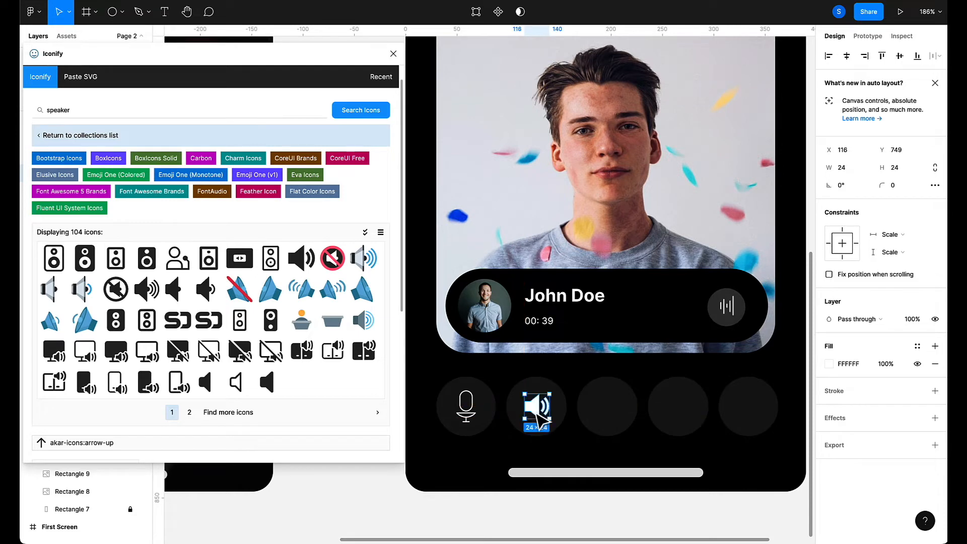
click(583, 447)
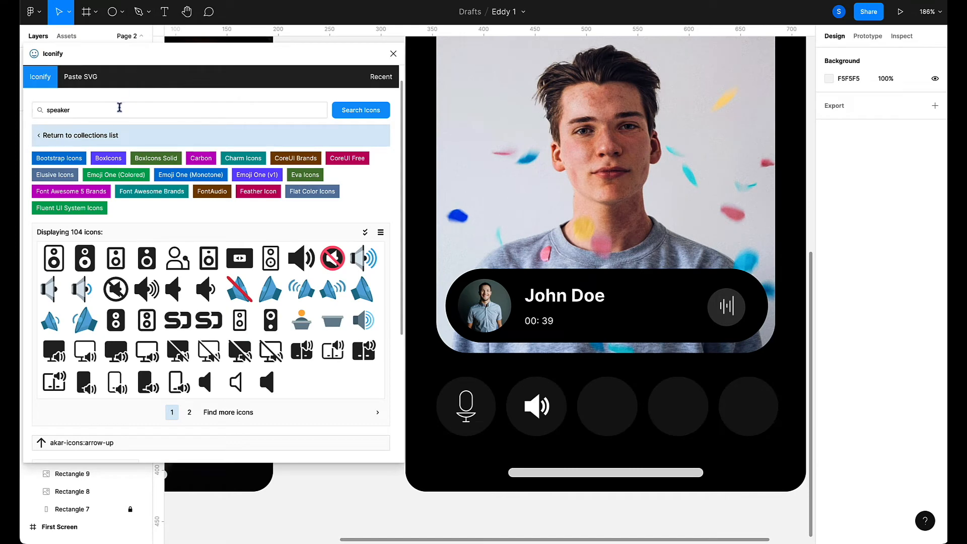
Search the icon library for "video".
click(120, 107)
key(ctrl+a)
text(v)
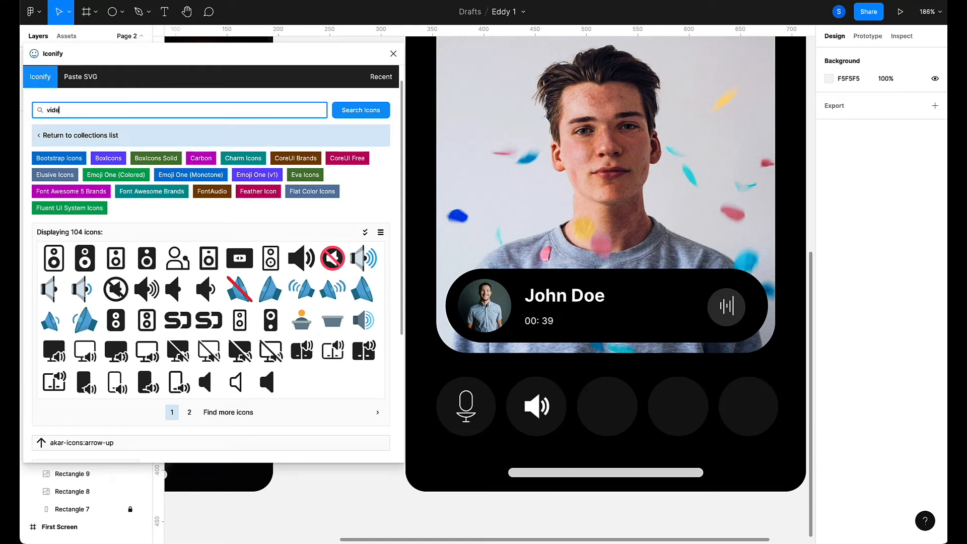
key(Return)
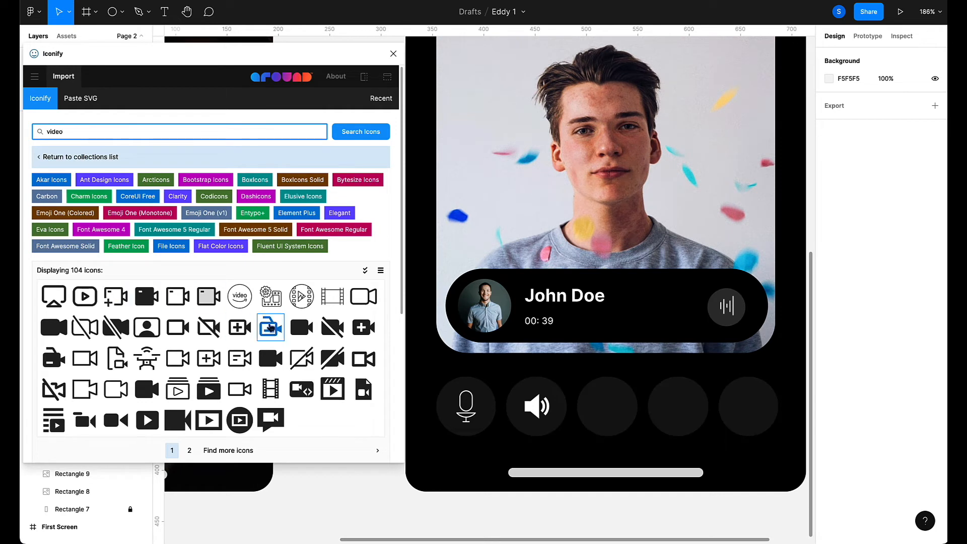
Delete the leftover akar-icons frame lying on the canvas beside the phone screen.
drag(208, 305, 669, 431)
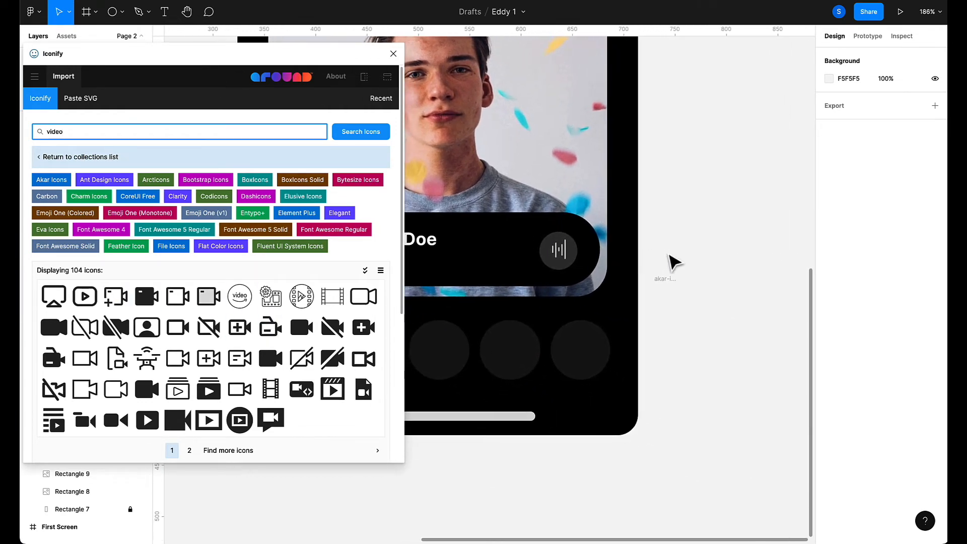
click(666, 287)
key(Delete)
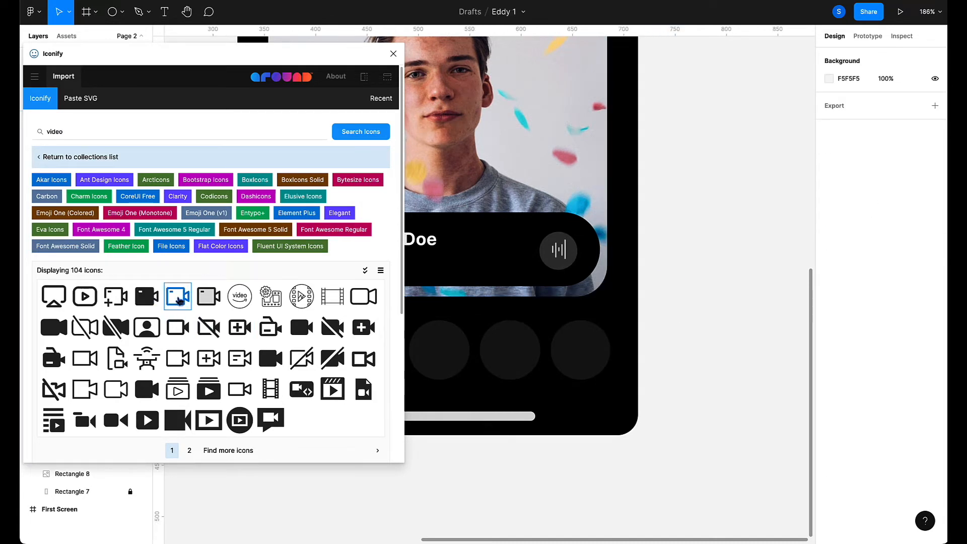
Import the outlined bi:camera-video icon and move its vector shape into the third circle of the call-control row.
drag(364, 296, 714, 321)
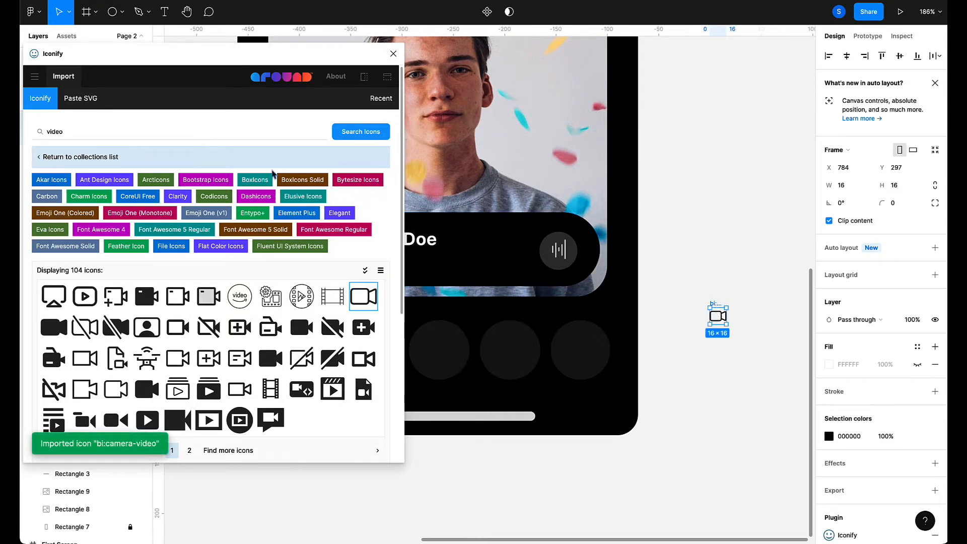
drag(147, 53, 171, 126)
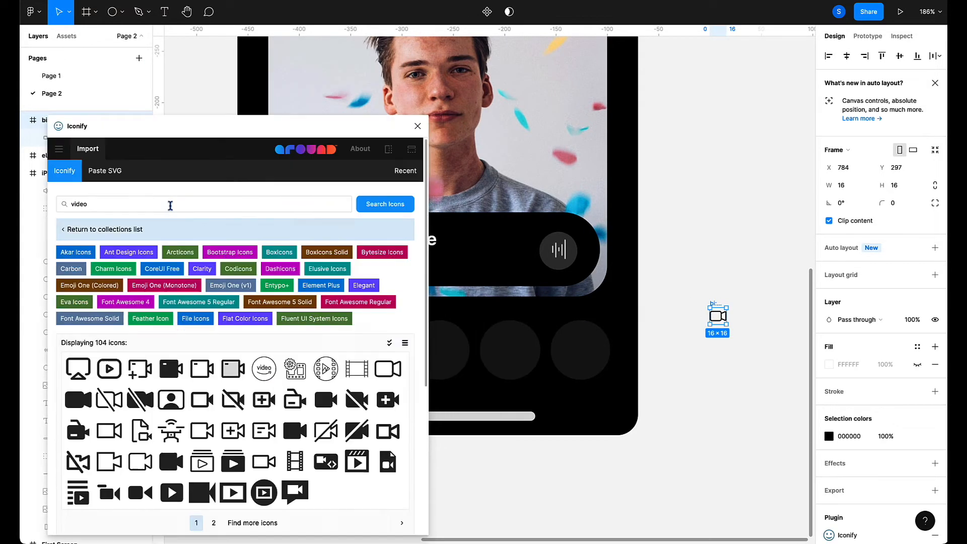
click(34, 139)
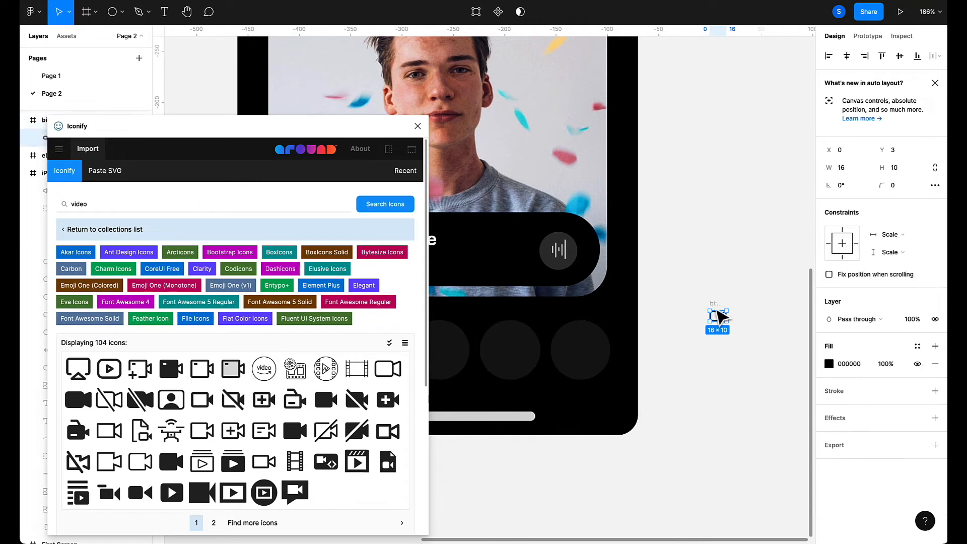
drag(717, 319, 454, 360)
scroll(454, 358, left, 5)
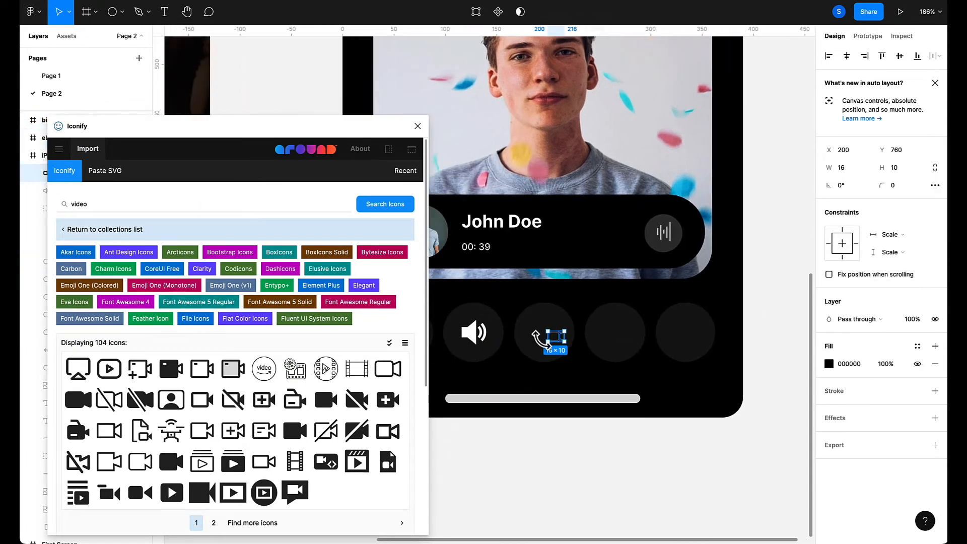
drag(560, 340, 548, 337)
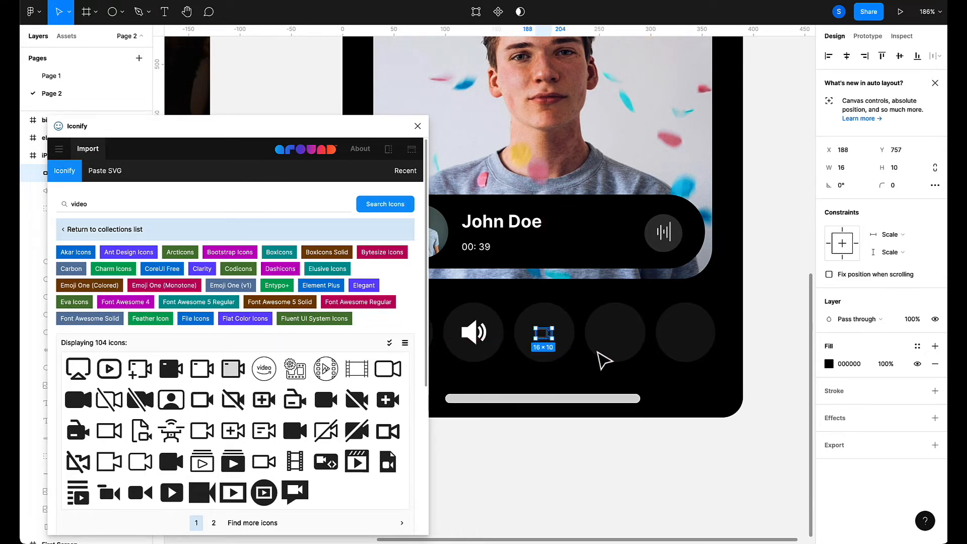
Change the video icon's fill to white (FFFFFF).
click(828, 364)
text(fff)
key(Return)
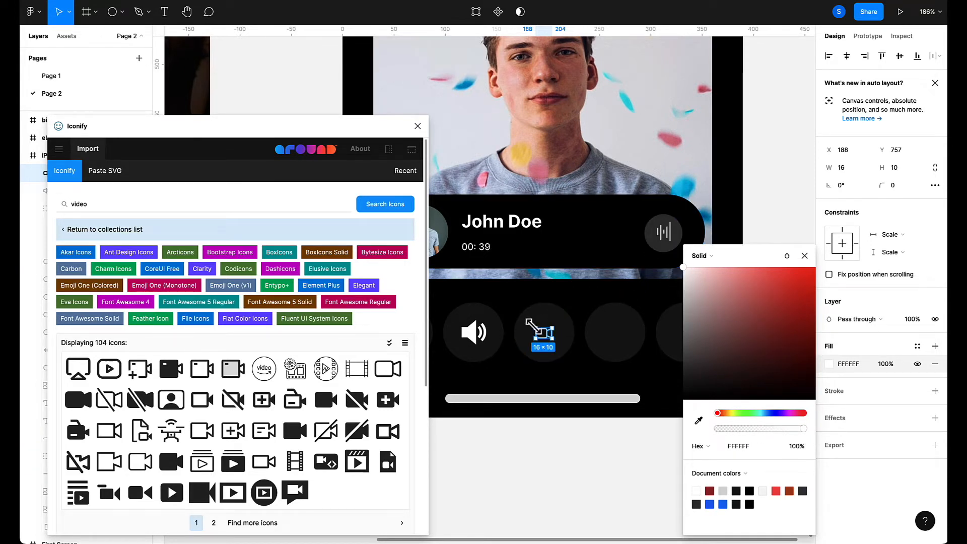
drag(531, 324, 520, 312)
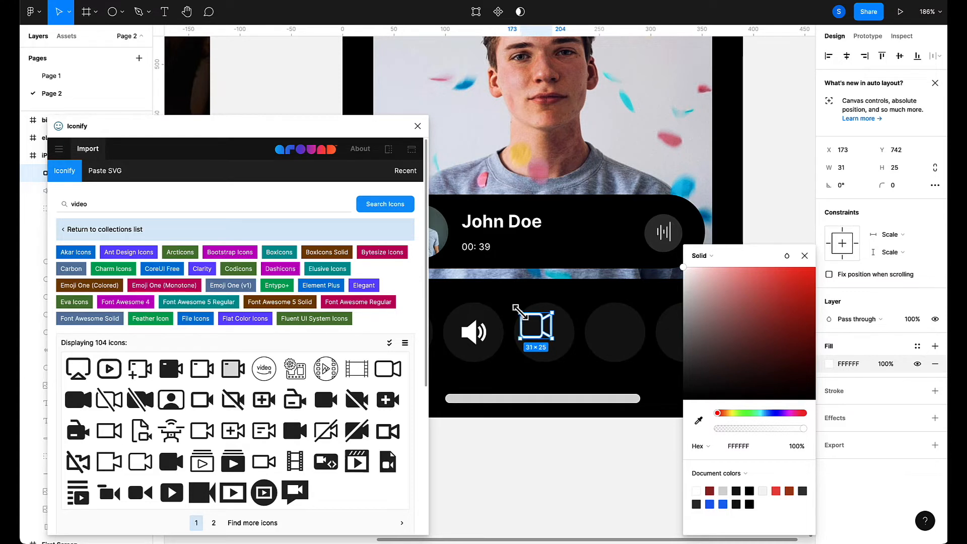
key(ctrl+z)
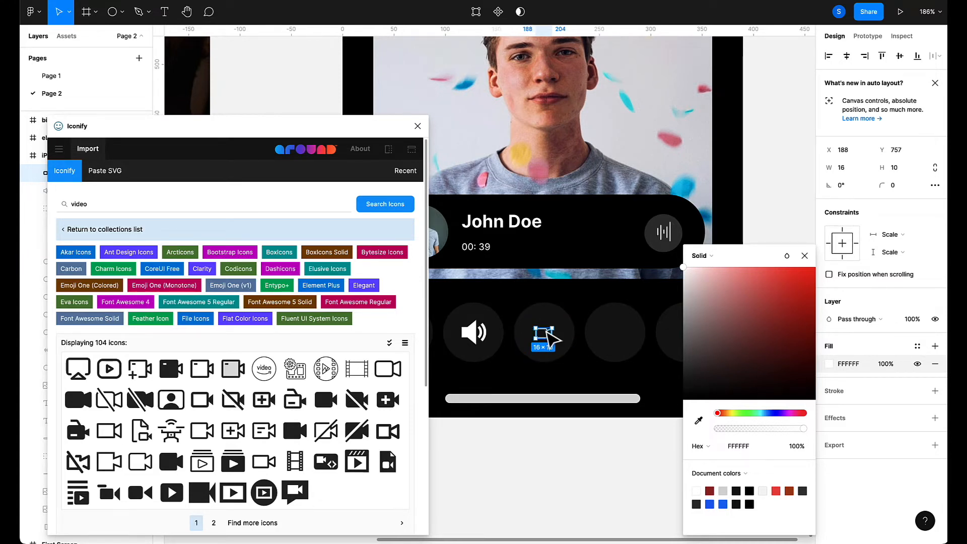
key(ctrl+z)
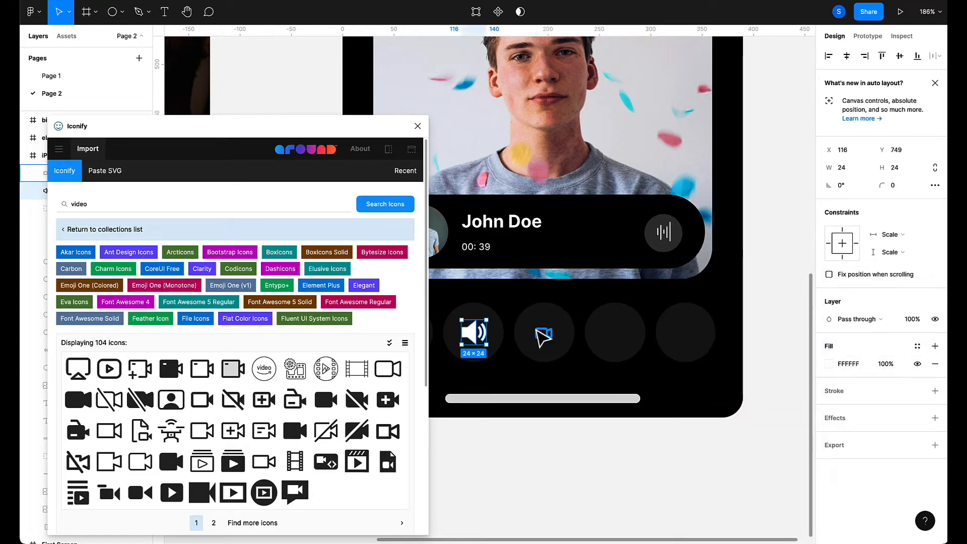
Scale the video icon up proportionally to 29 by 18 and centre it in the third circle.
click(549, 337)
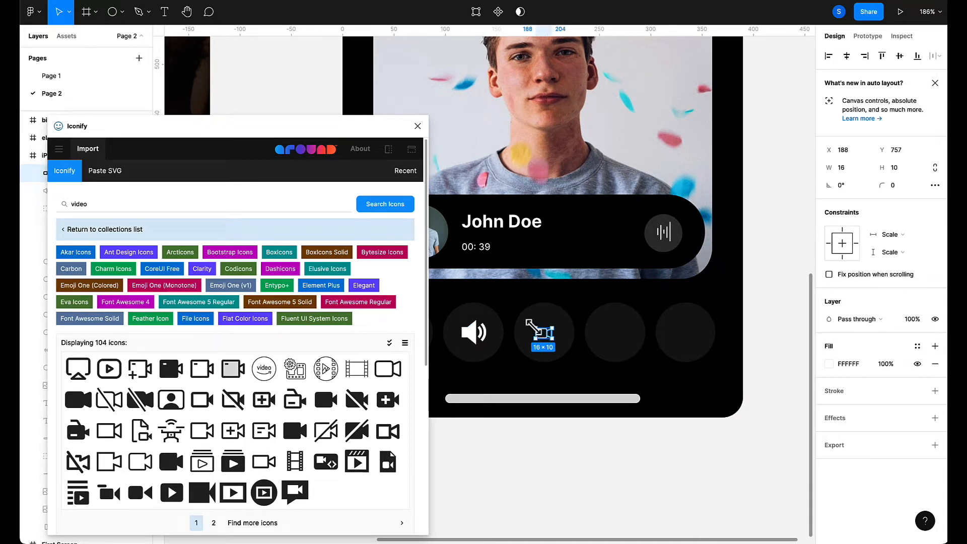
drag(529, 325, 547, 335)
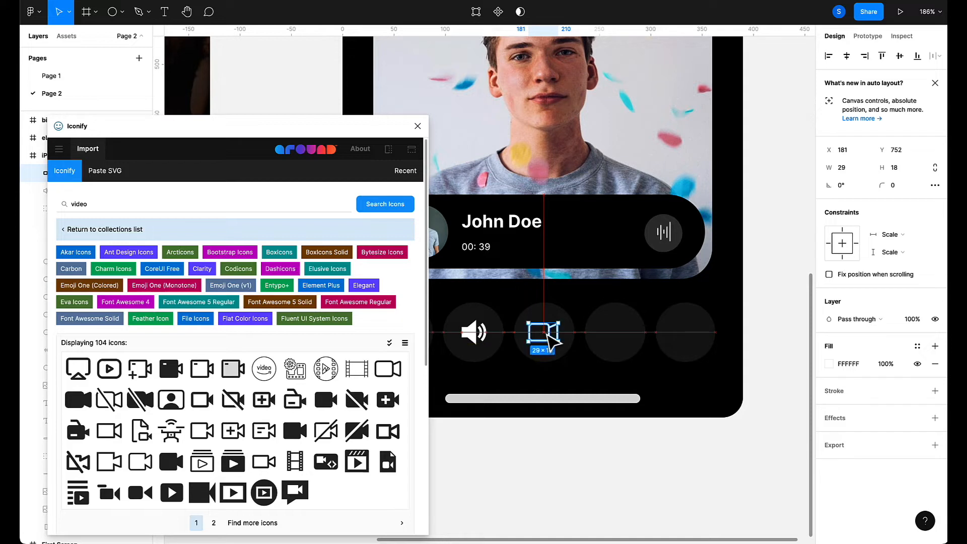
click(674, 471)
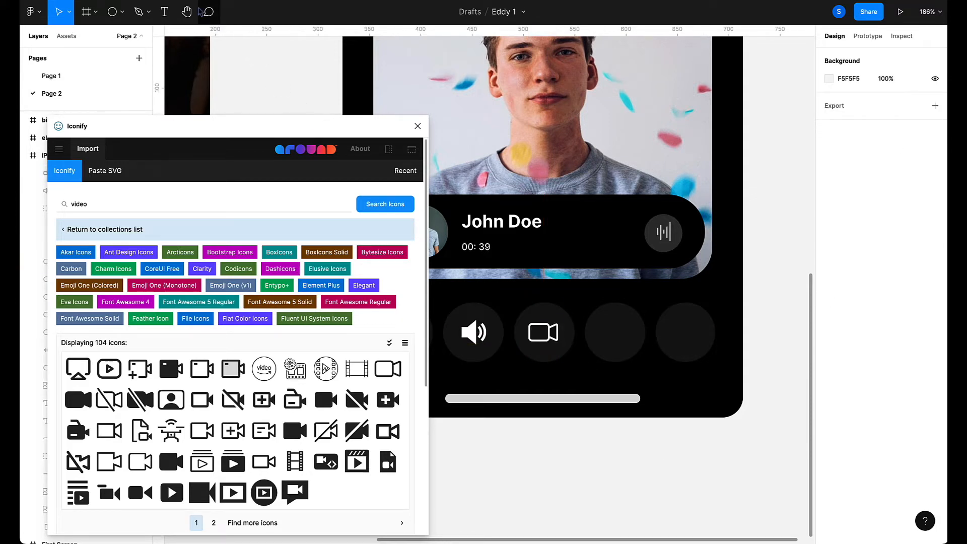
click(197, 1)
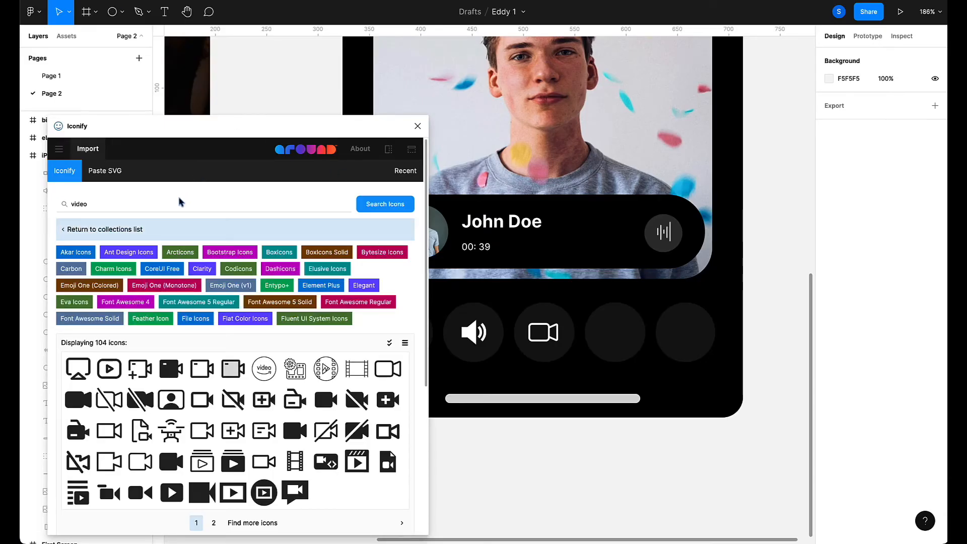
Search the icon library for "message".
double_click(168, 207)
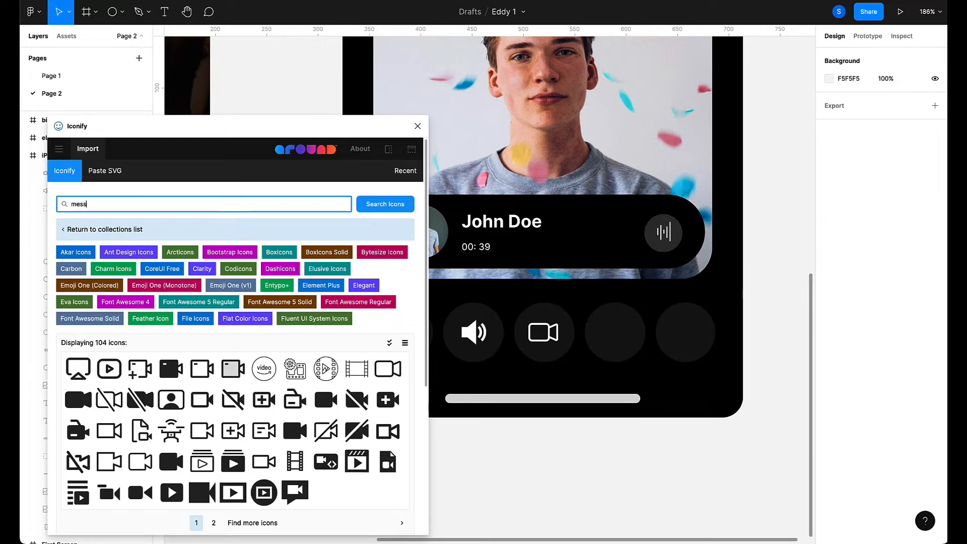
text(message)
key(Return)
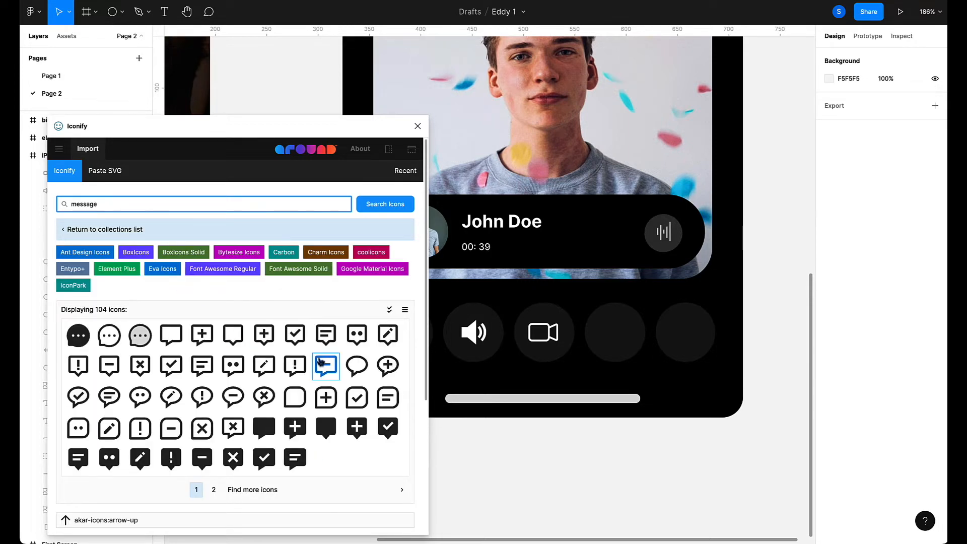
Change the fourth circle's fill to the blue document colour 2375F0.
click(623, 350)
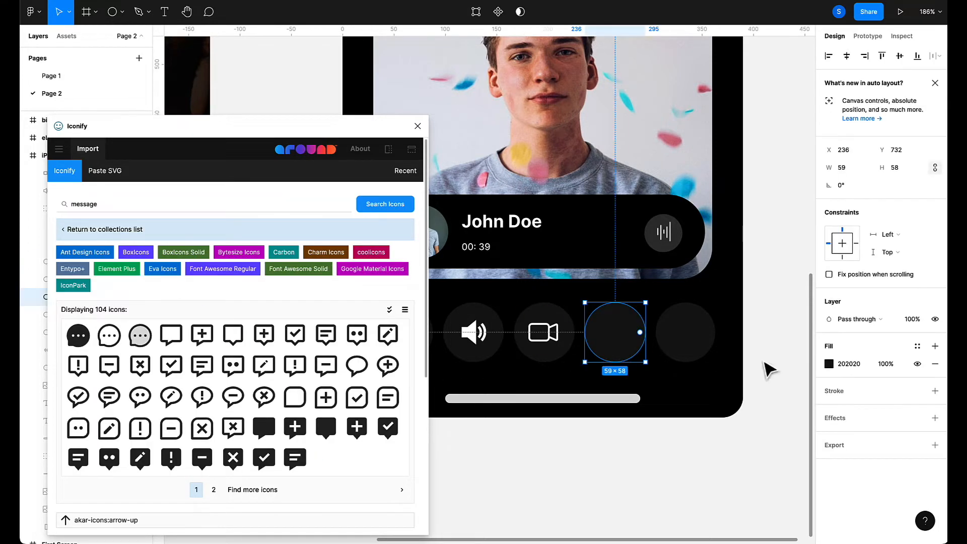
click(828, 365)
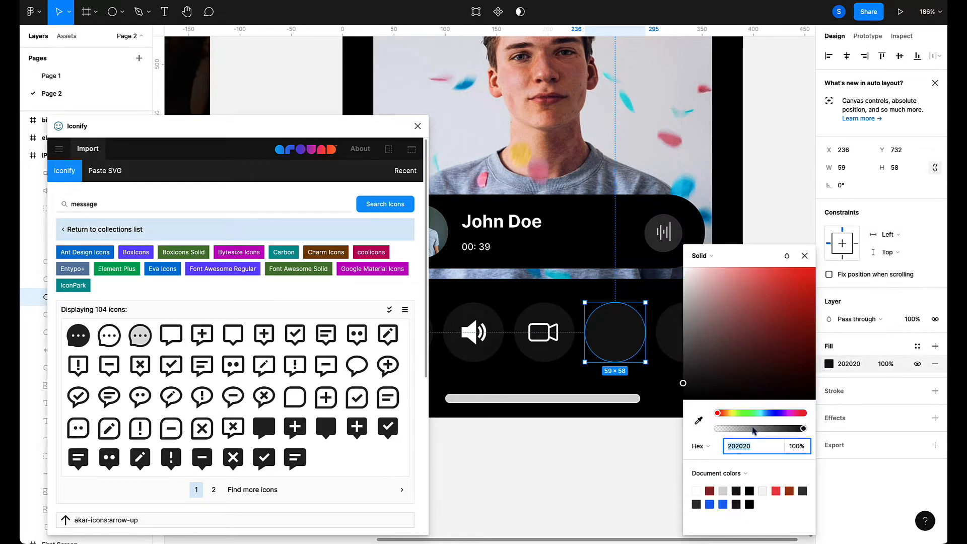
click(723, 504)
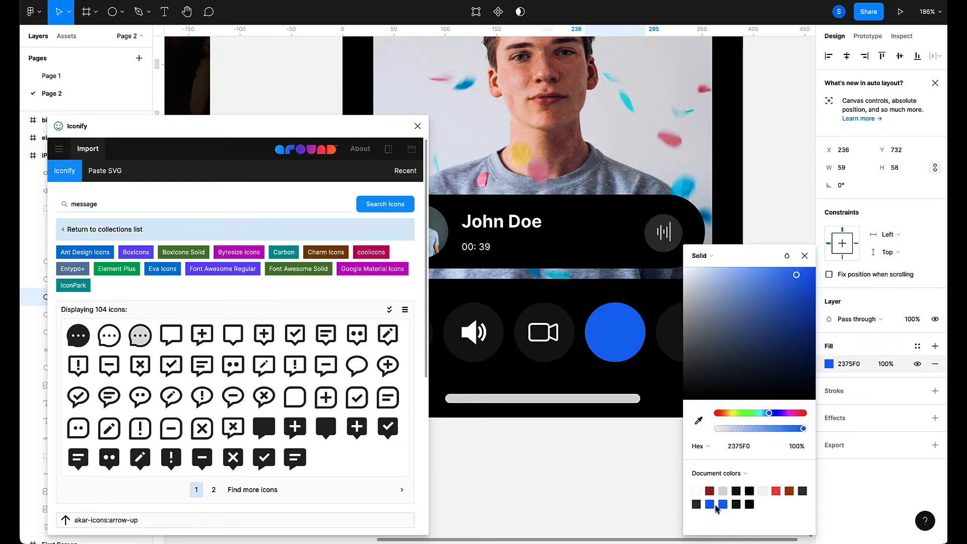
click(593, 460)
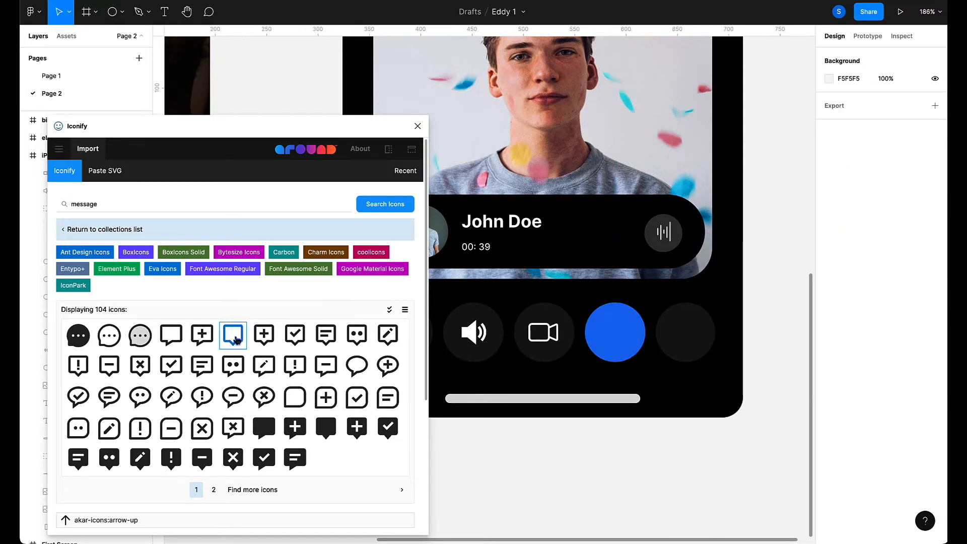
Place the bx:message-alt icon inside the blue fourth circle and change its vector's fill to white (FFFFFF).
drag(237, 340, 616, 336)
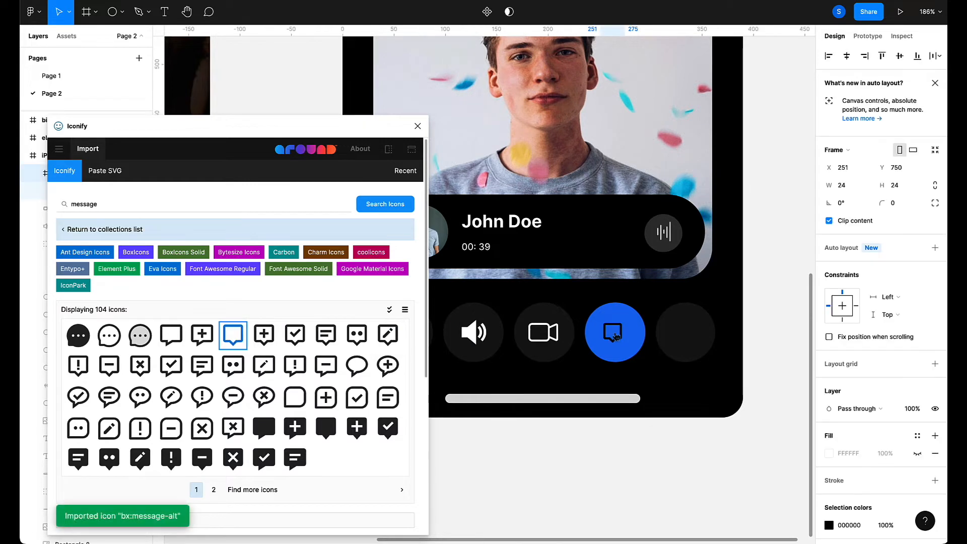
drag(619, 333, 621, 336)
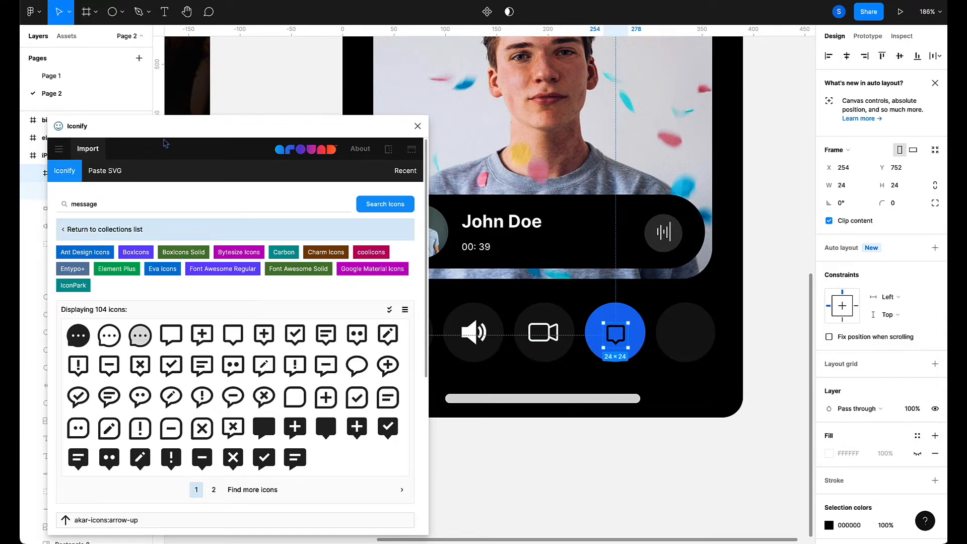
drag(201, 151, 261, 151)
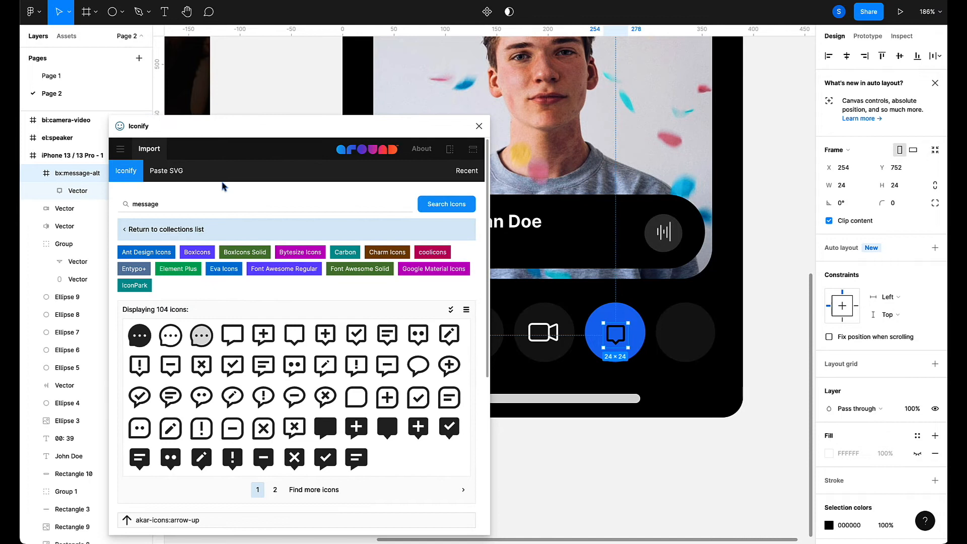
click(46, 194)
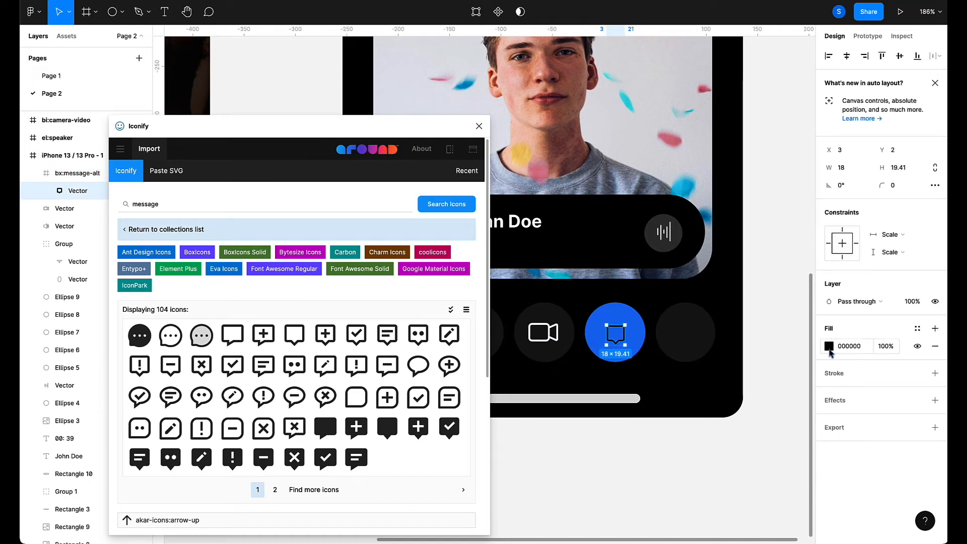
click(828, 347)
drag(684, 269, 662, 255)
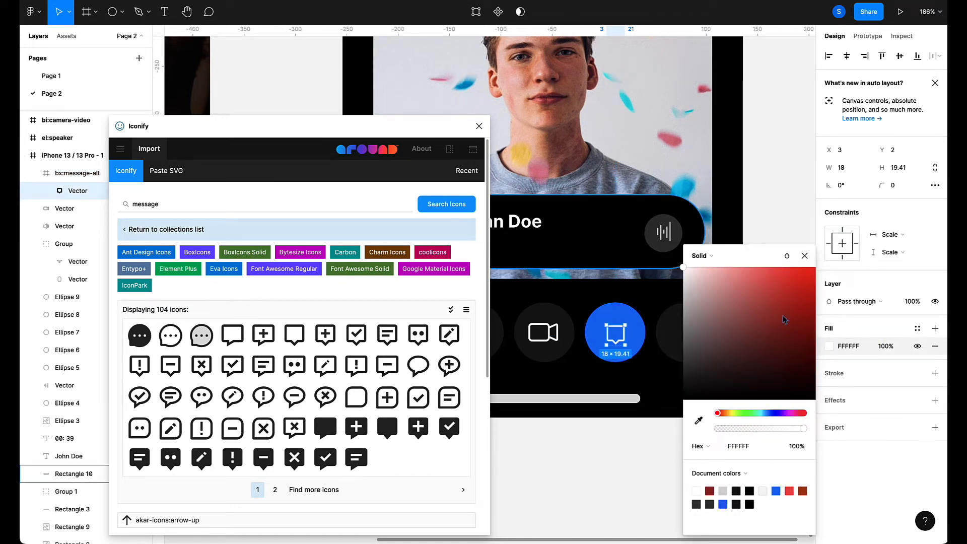
Scale the message icon's vector up slightly and centre the icon in the blue circle.
drag(620, 341, 621, 342)
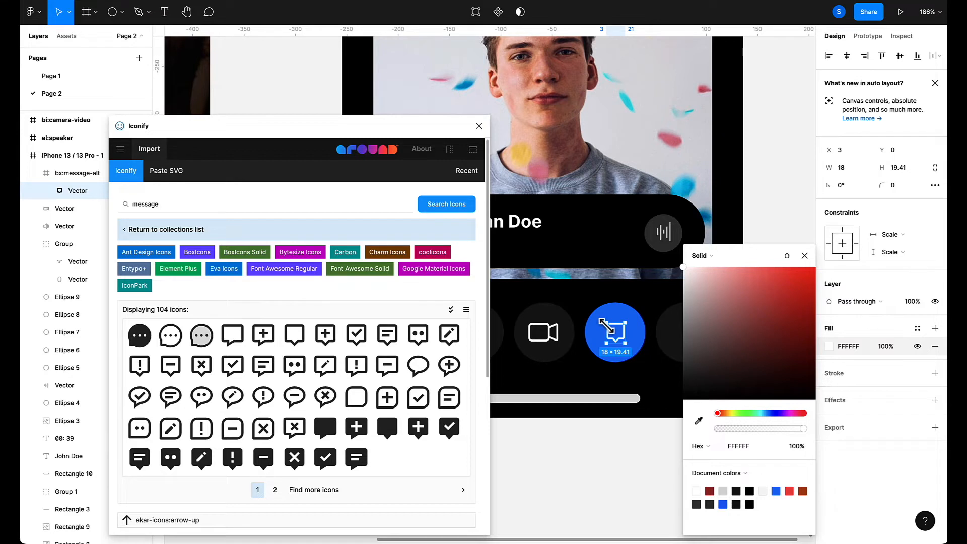
drag(603, 324, 621, 349)
click(615, 491)
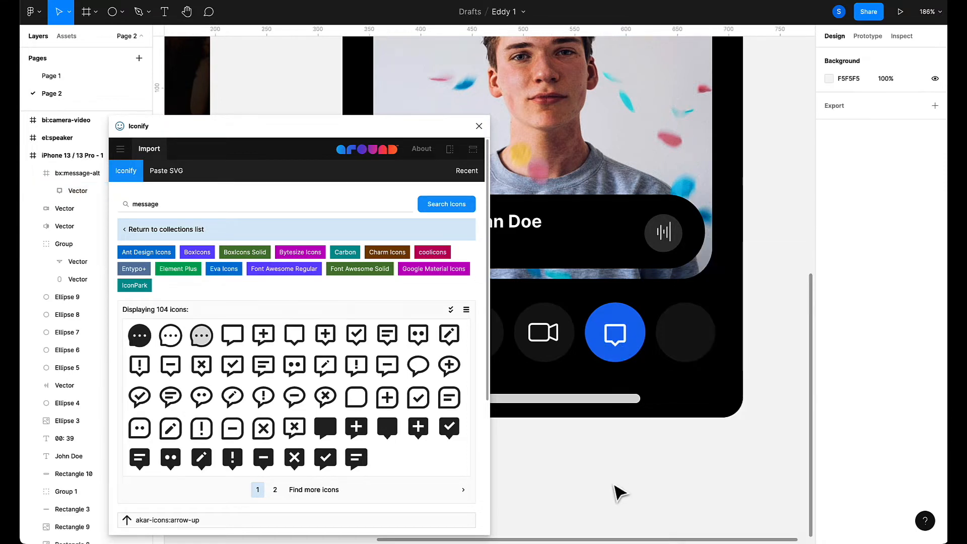
click(619, 346)
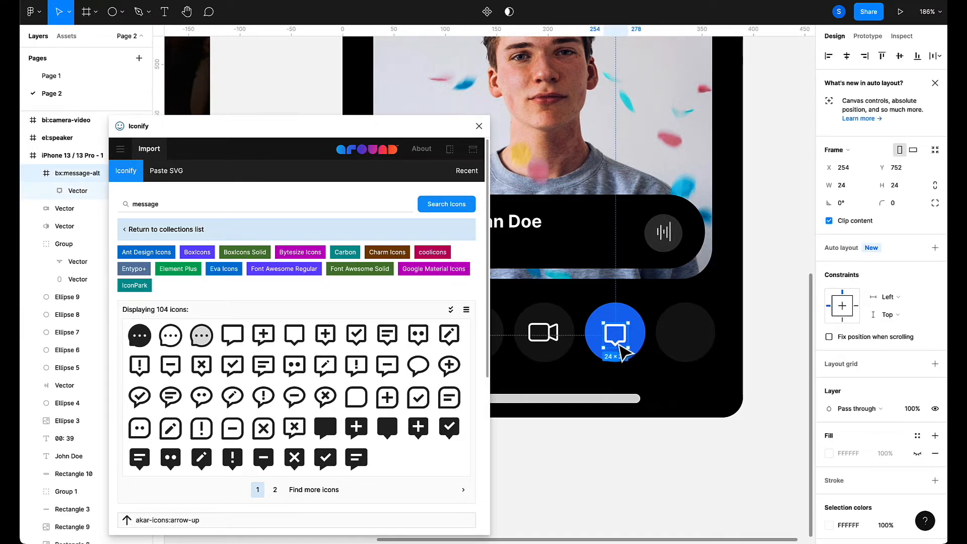
drag(619, 345, 615, 342)
click(636, 480)
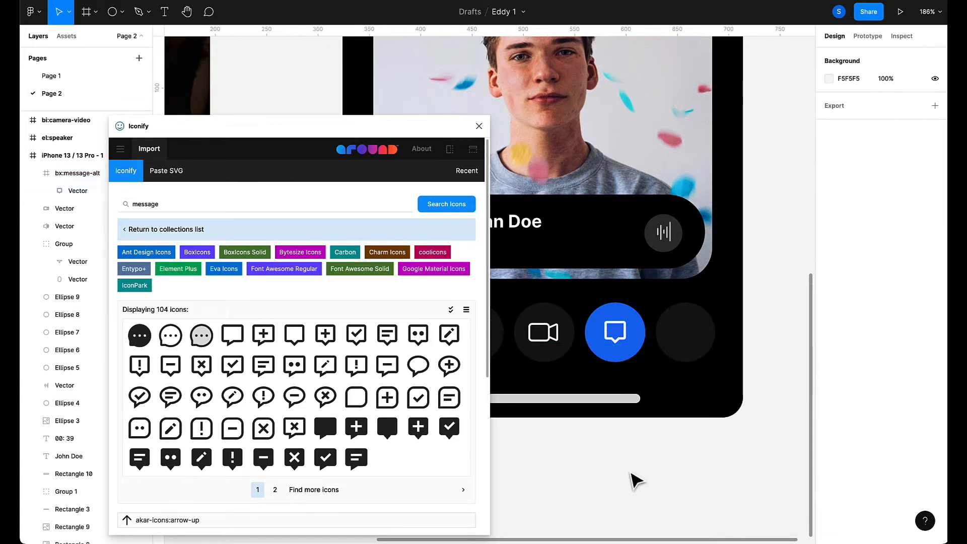
Preview the video-call screen as a prototype, checking the control row, and return to the design.
key(ctrl+alt+Return)
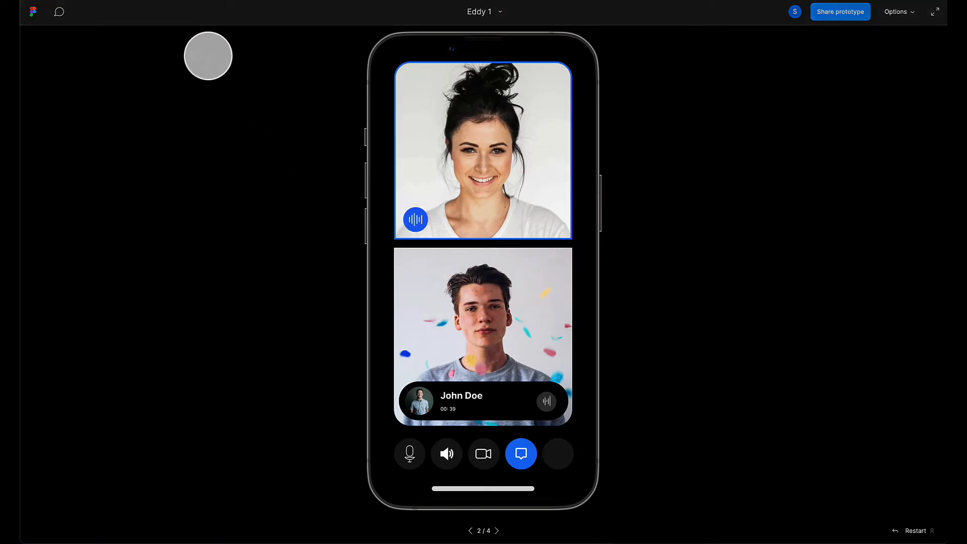
key(Escape)
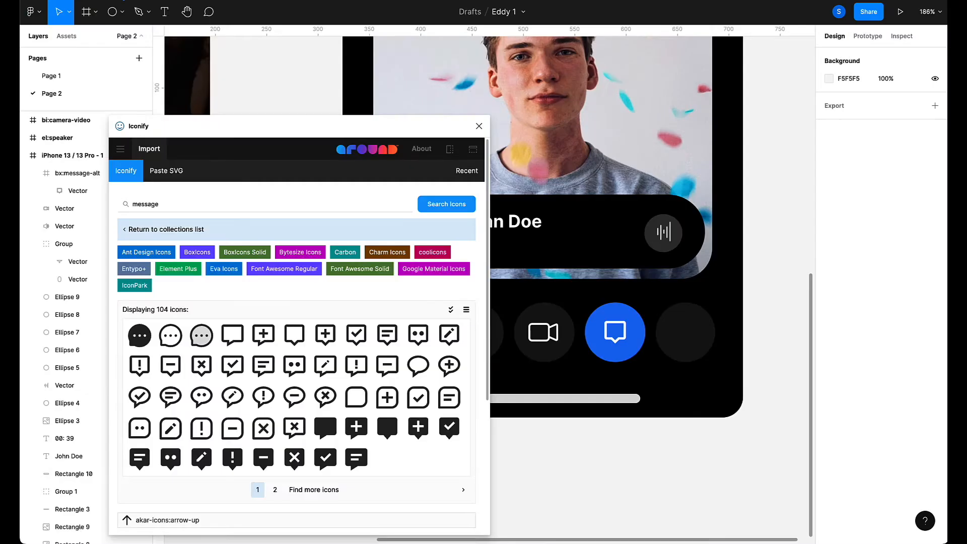
Search the icon library for "close" and change the fifth call-control circle's fill to a soft red (D96363).
double_click(165, 200)
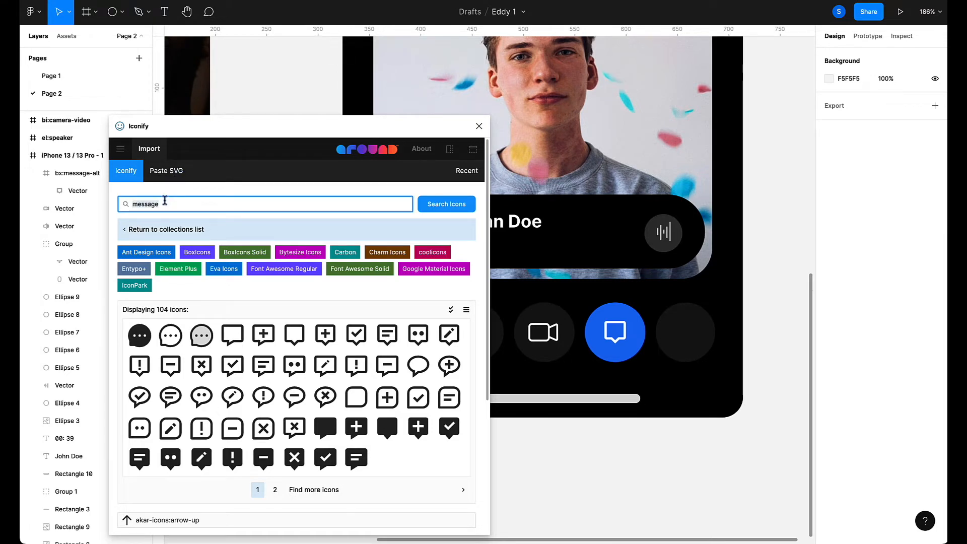
text(close)
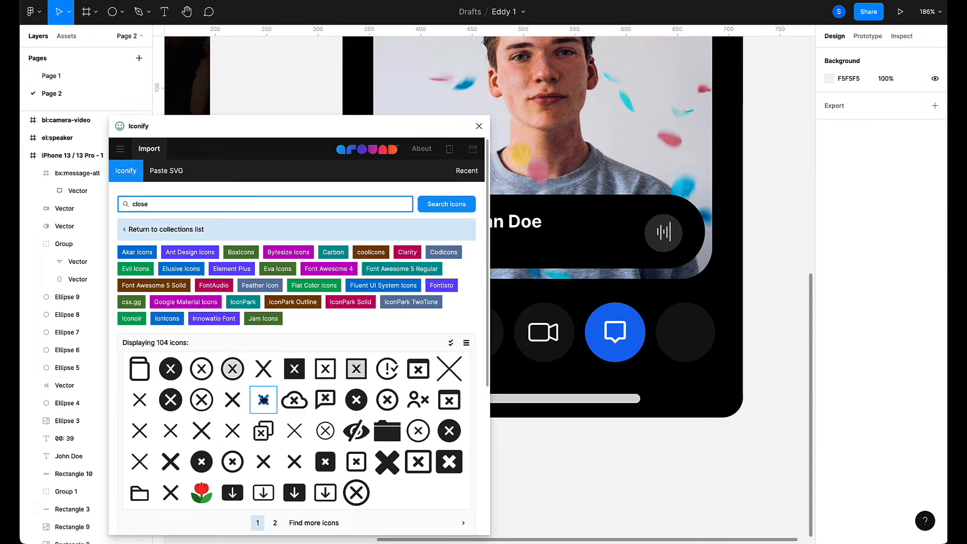
click(705, 353)
click(832, 366)
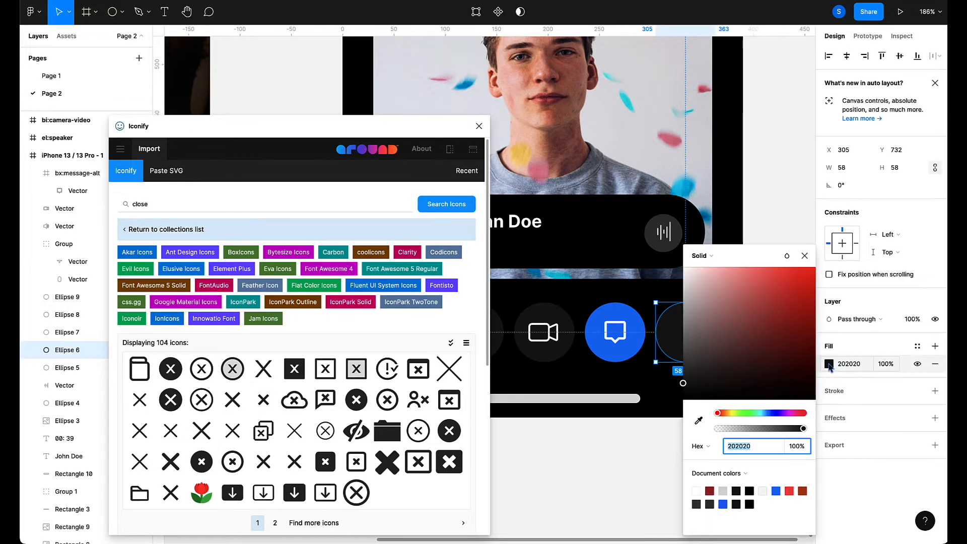
drag(768, 342, 752, 292)
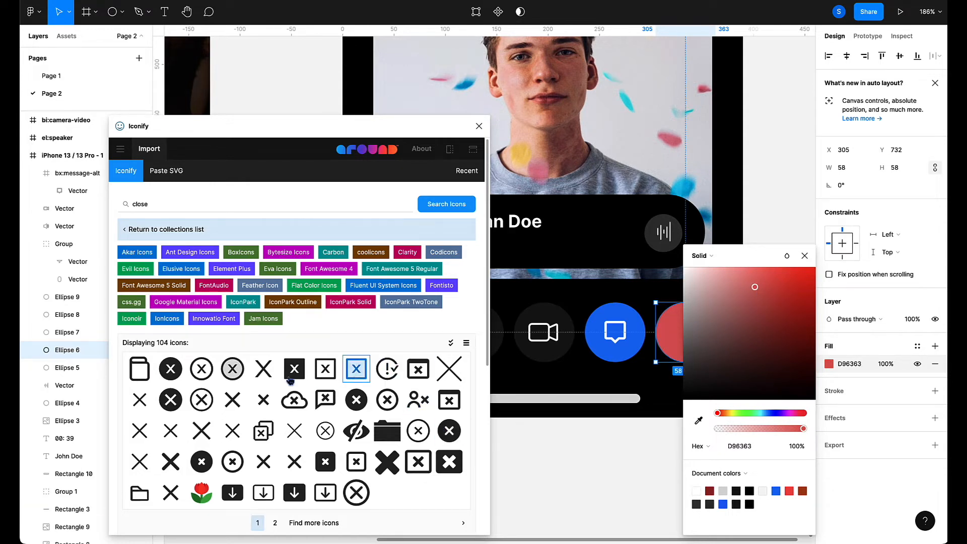
Place the ci:close-small icon inside the red circle and enlarge its vector to 17 × 17.
drag(263, 400, 692, 344)
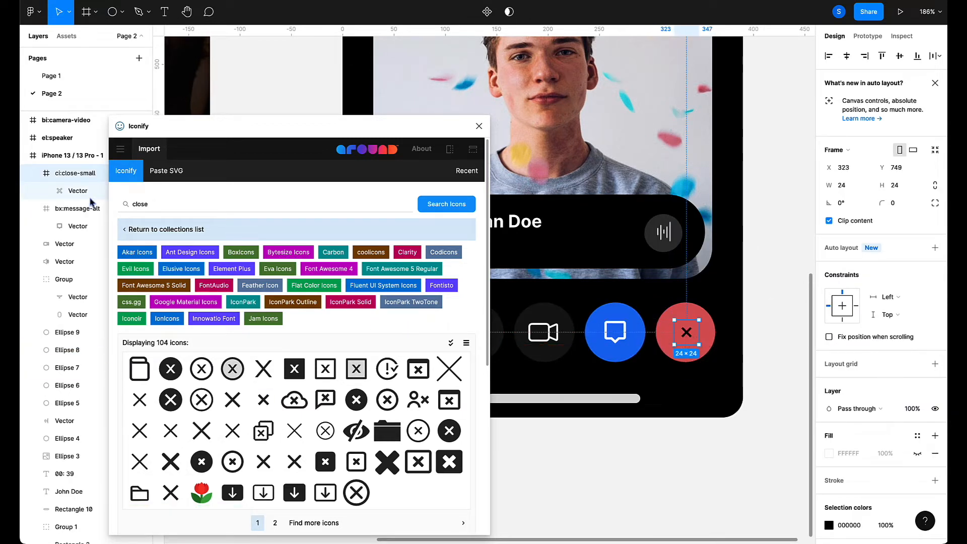
click(60, 191)
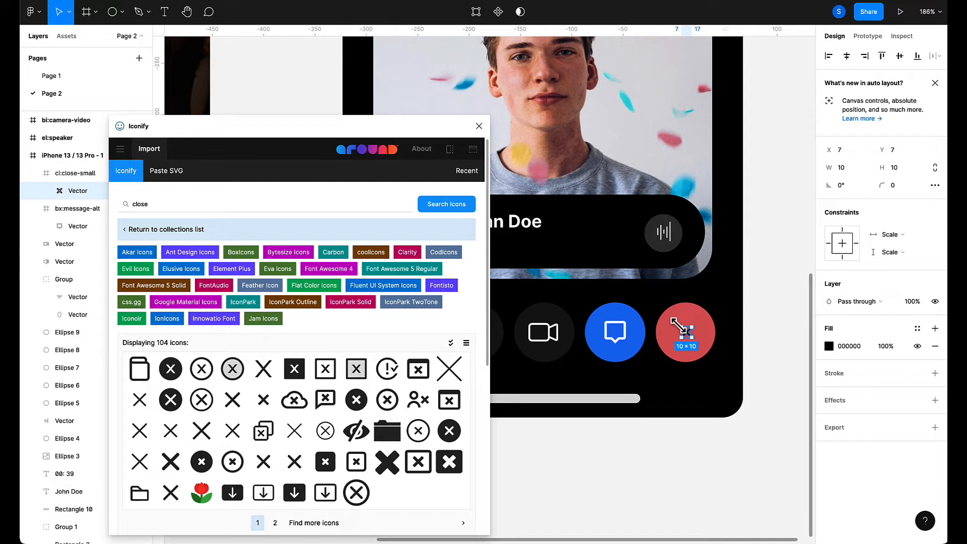
drag(680, 327, 675, 319)
drag(688, 343, 690, 345)
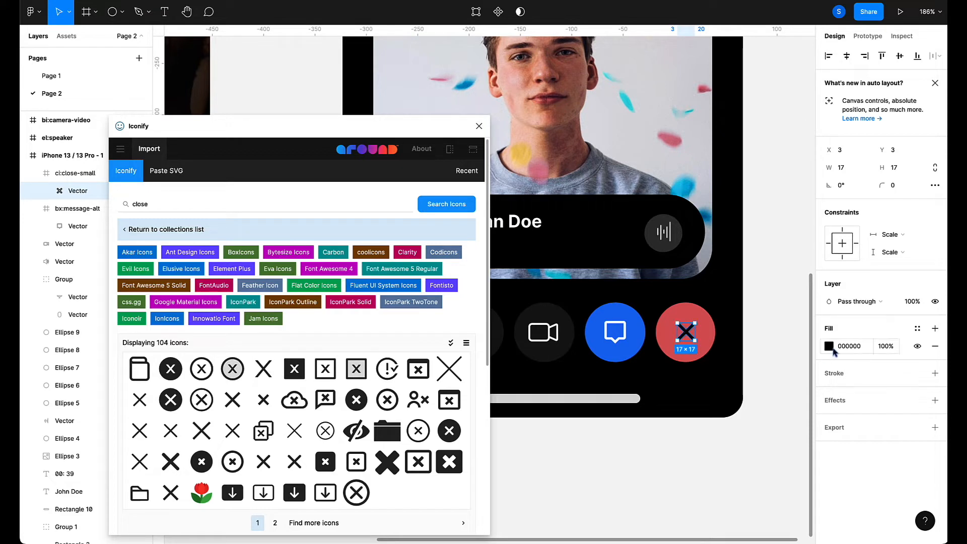
Change the close icon vector's fill to white (FFFFFF).
click(829, 346)
drag(780, 343, 680, 266)
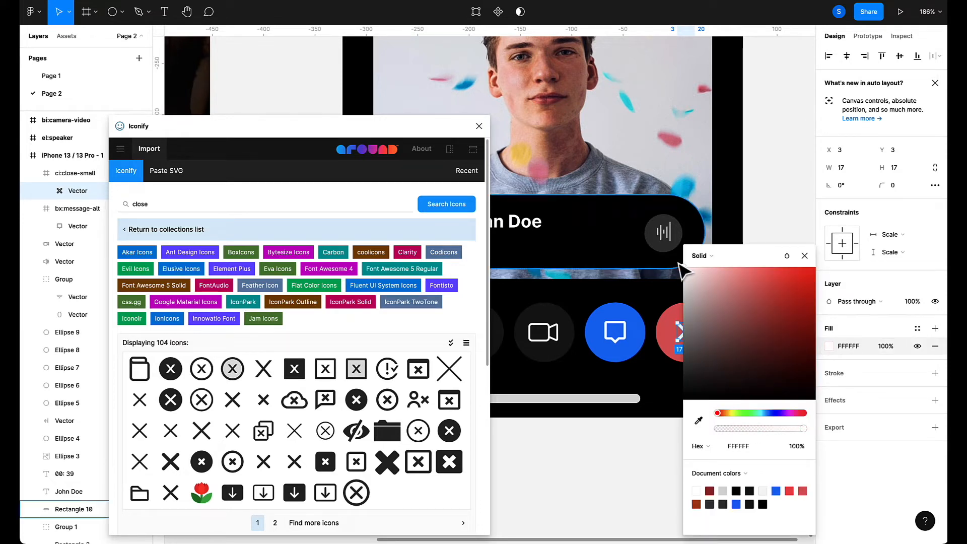
click(620, 518)
Resize the close icon's frame to 30 × 30 and centre it in the red circle.
click(693, 343)
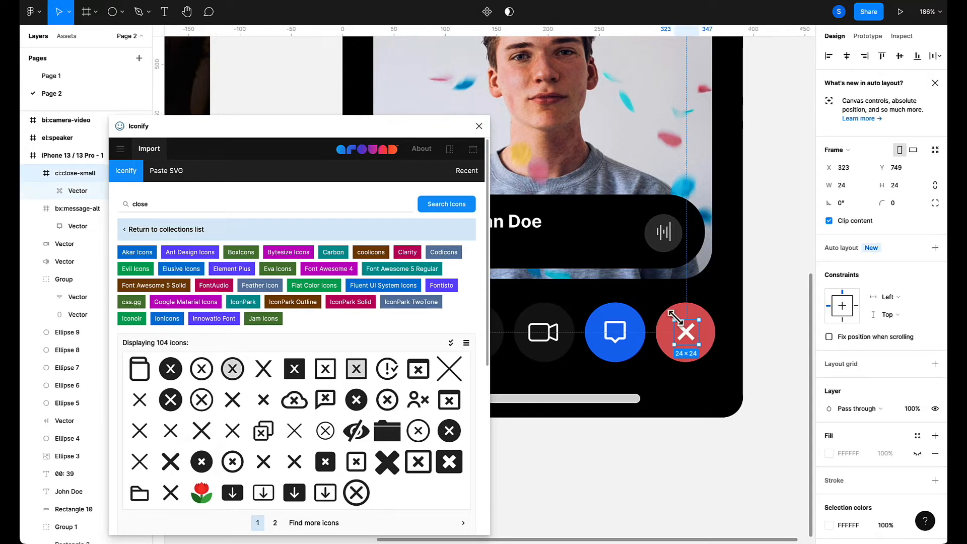
drag(671, 318, 668, 315)
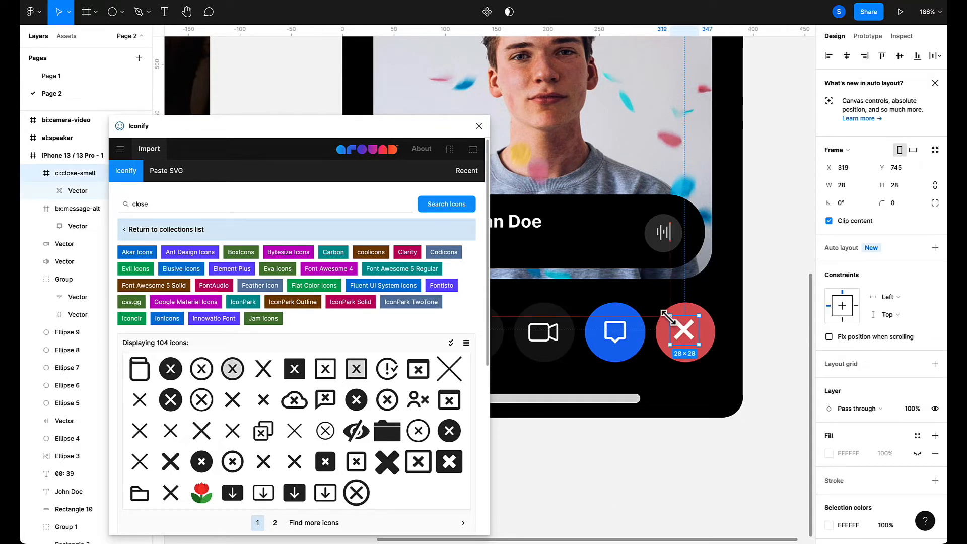
click(848, 185)
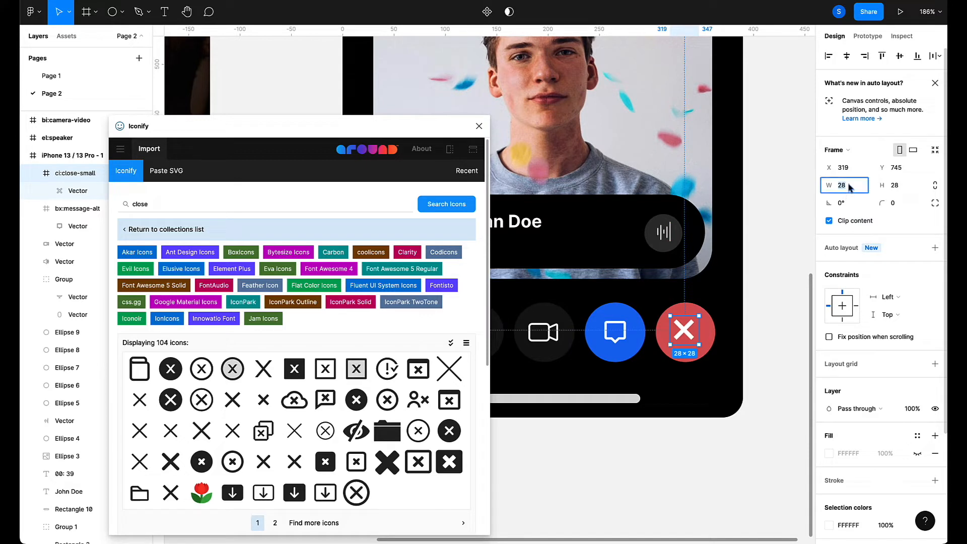
text(30)
key(Return)
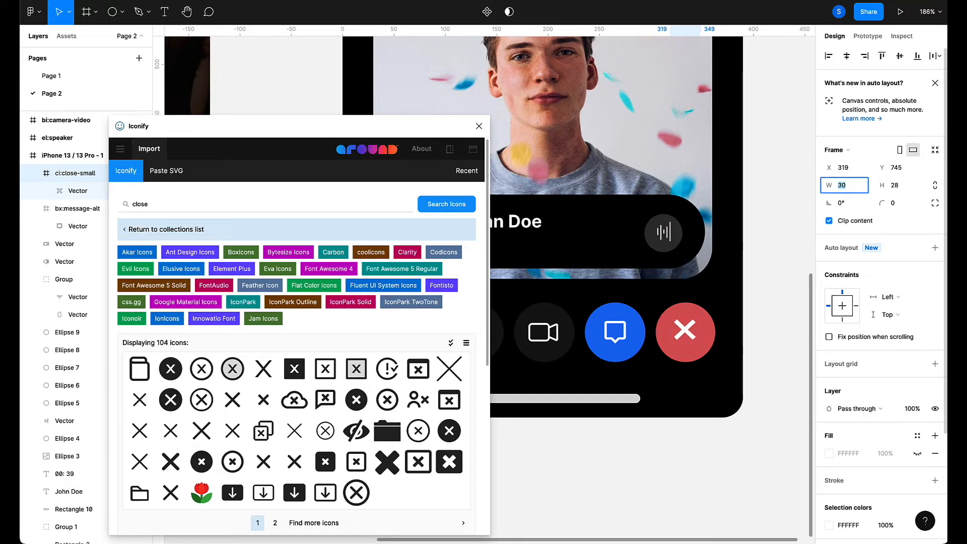
click(913, 188)
text(30)
key(Return)
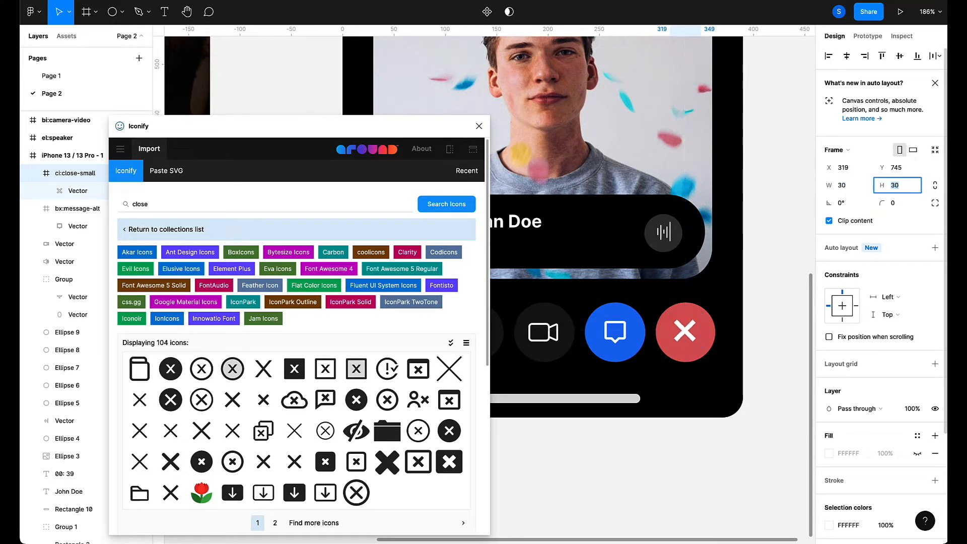
click(691, 341)
drag(687, 332, 686, 330)
Preview the video-call screen as a prototype, checking the completed row of controls, and return to the design.
click(181, 1)
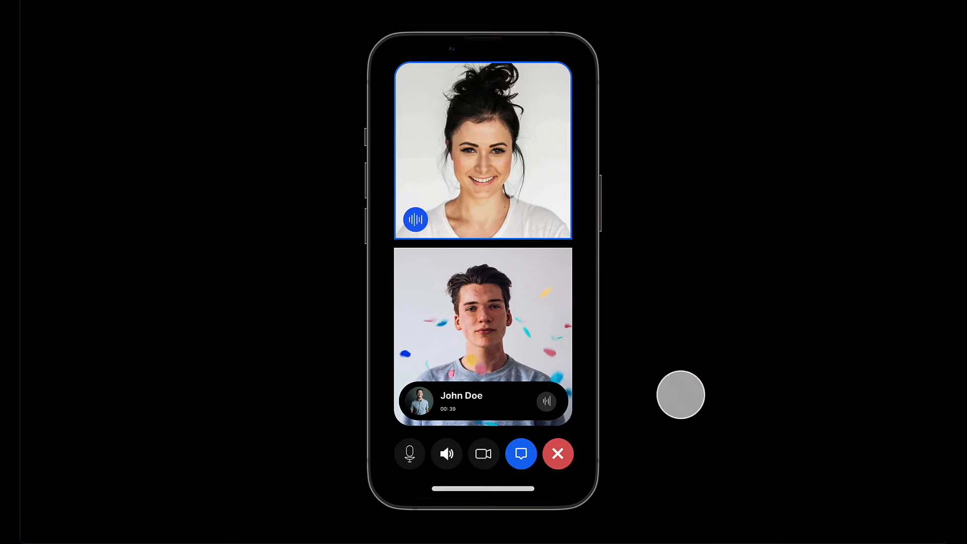
key(Right)
key(Left)
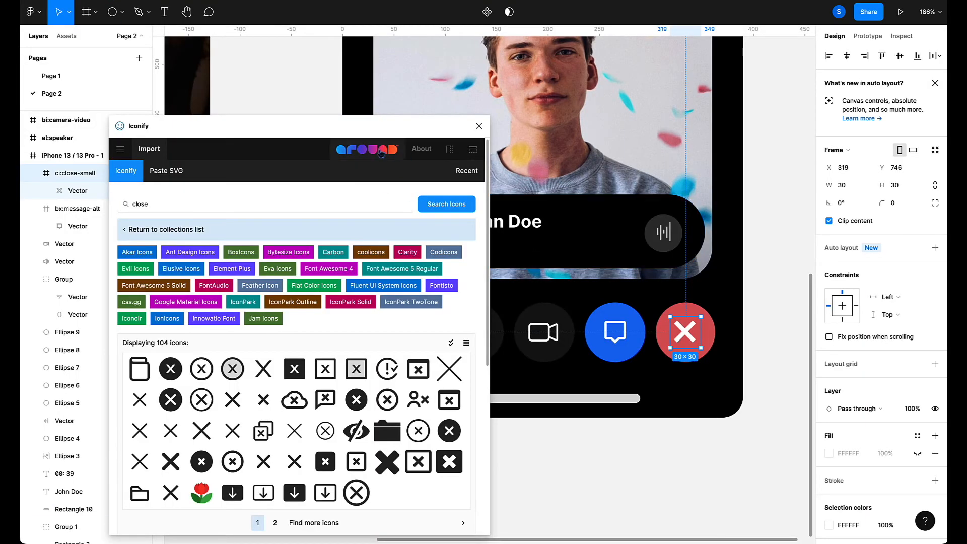
Close the Iconify plugin window and collapse the layer tree to its top-level frames.
drag(317, 136, 257, 109)
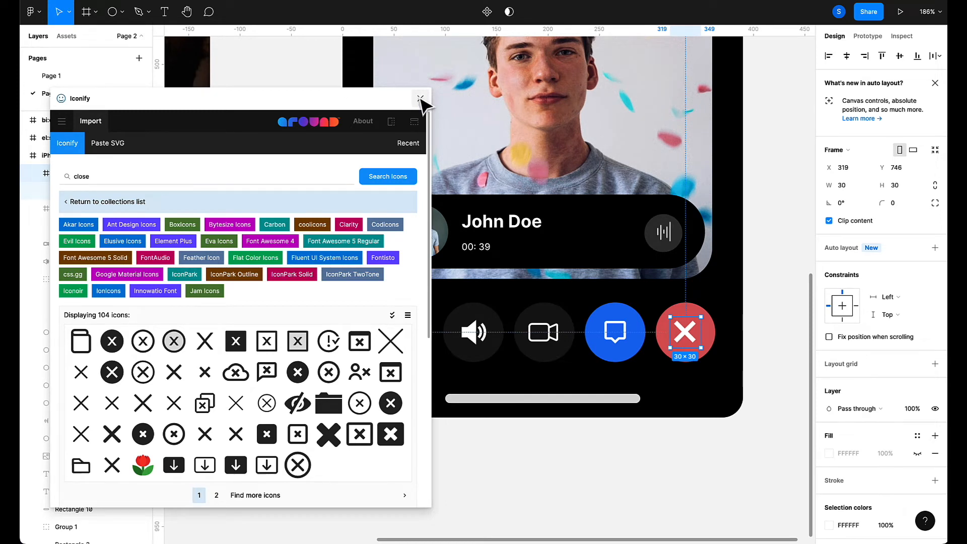
click(420, 99)
click(24, 156)
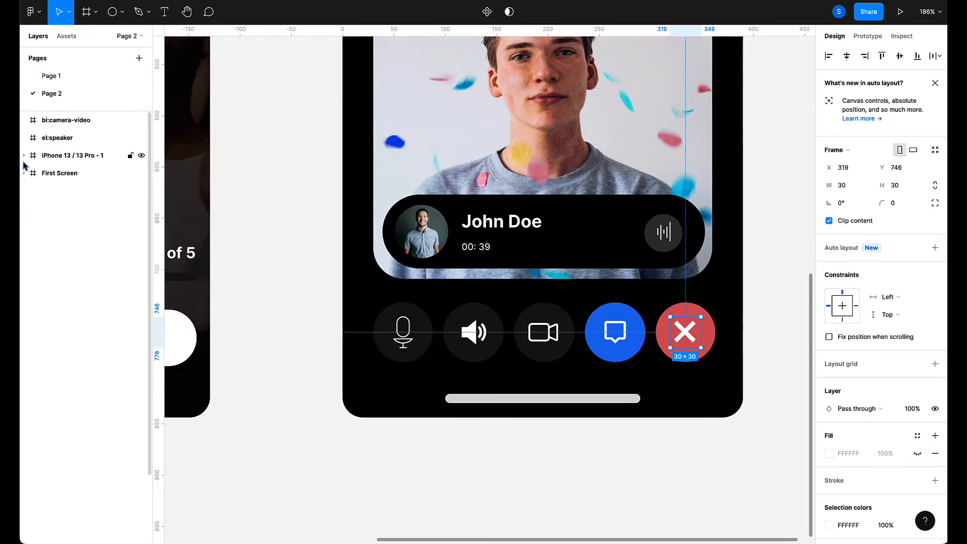
Delete the leftover el:speaker and bi:camera-video frames from the page.
click(59, 143)
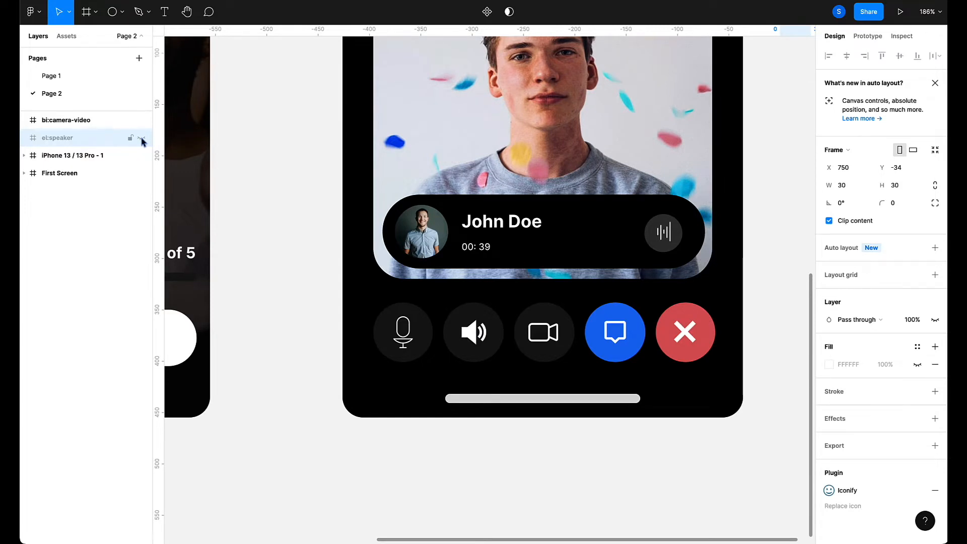
key(Delete)
click(97, 129)
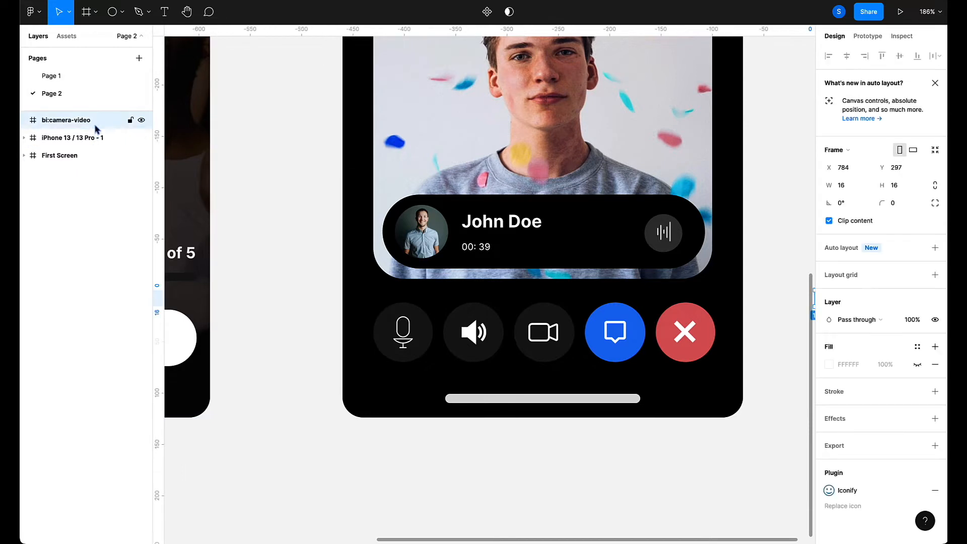
key(Delete)
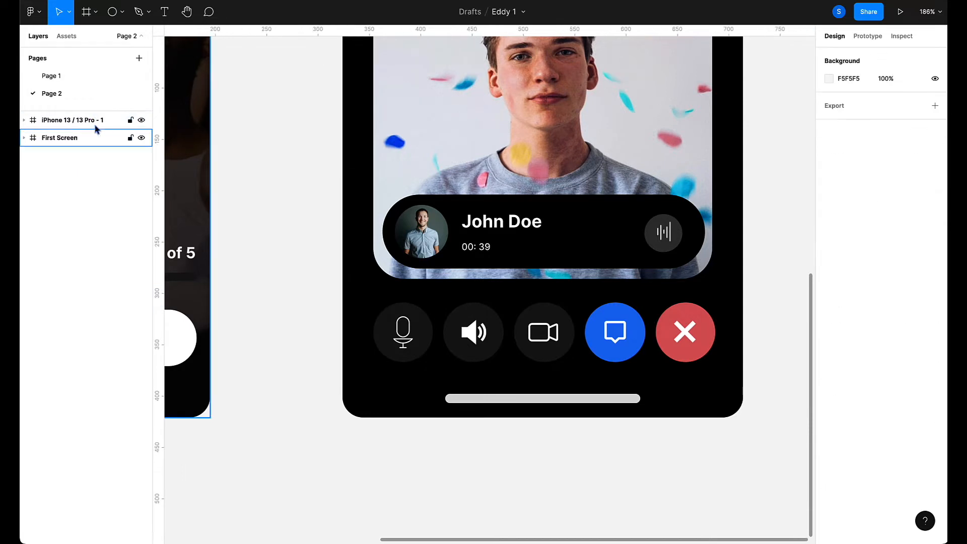
Rename the iPhone 13 / 13 Pro - 1 frame as Second Screen.
double_click(60, 122)
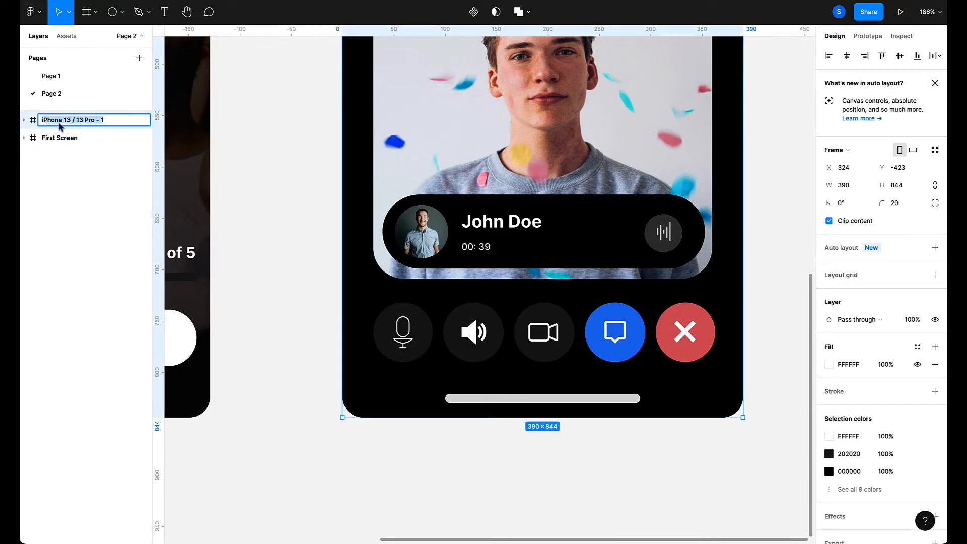
text(Second Screen)
key(Return)
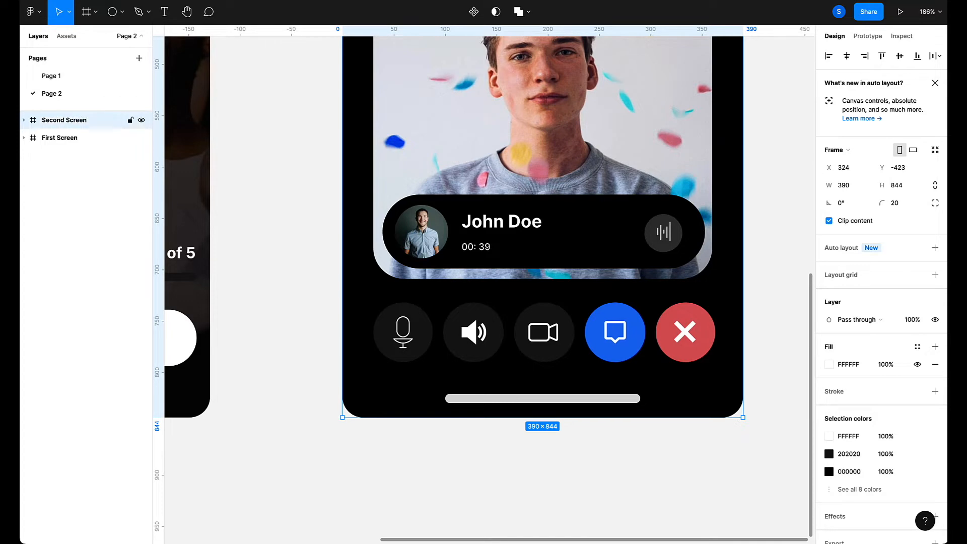
click(298, 339)
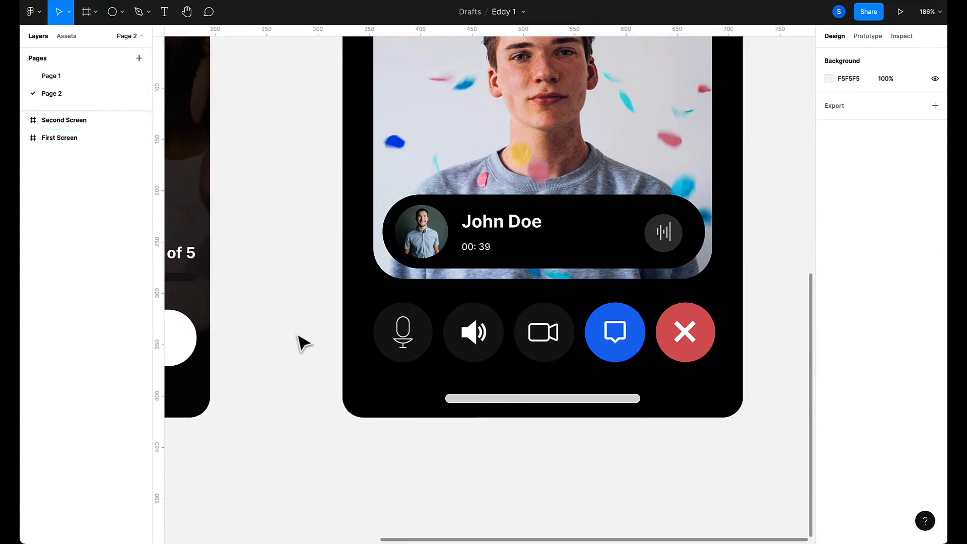
Add a new iPhone 13 / 13 Pro frame beside the Second Screen, with its top edge aligned at X 843, Y -423.
scroll(299, 340, down, 5)
scroll(298, 335, left, 2)
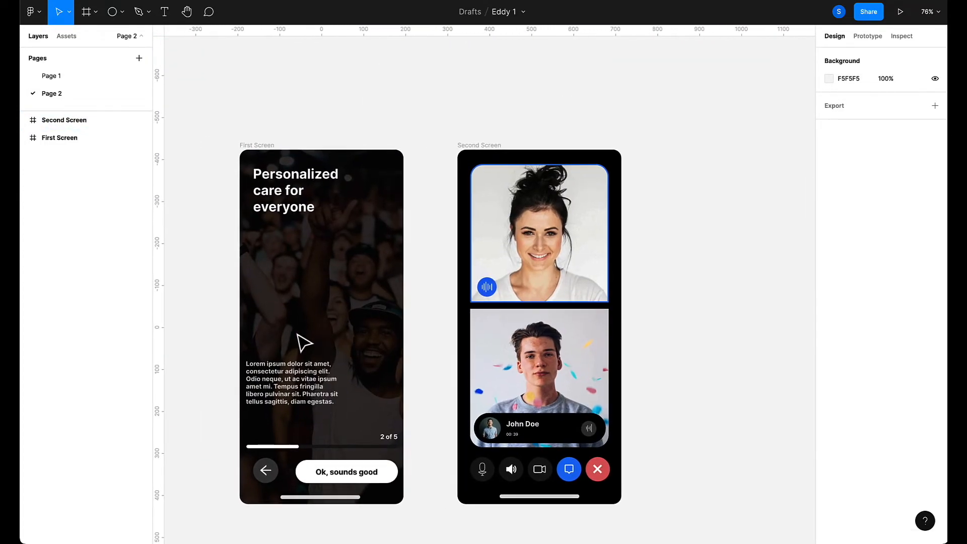
scroll(302, 339, down, 2)
click(374, 312)
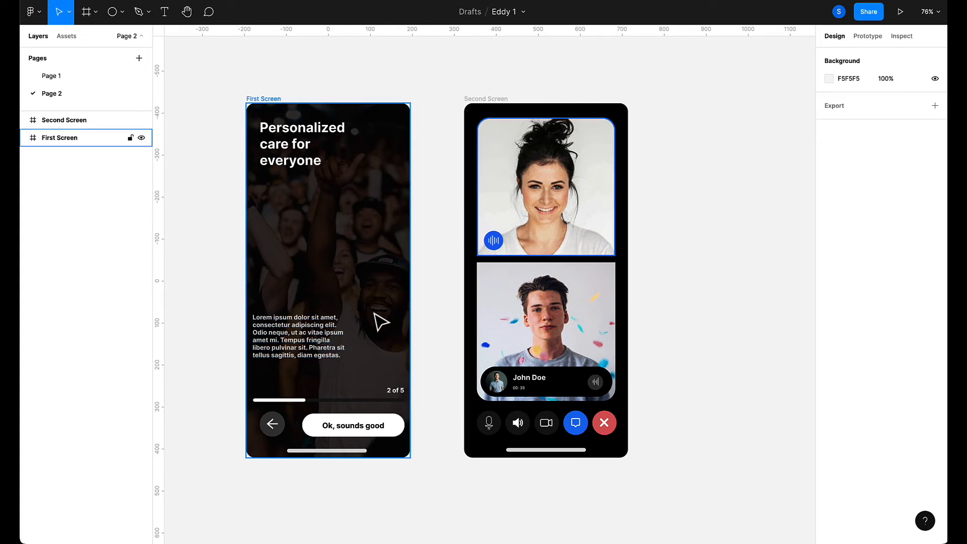
scroll(376, 316, right, 4)
scroll(375, 316, down, 1)
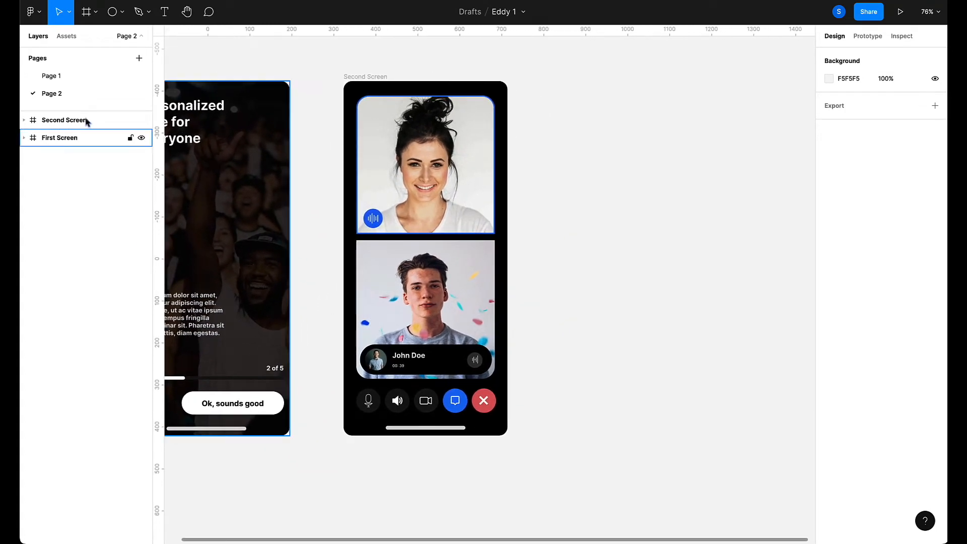
key(Escape)
click(87, 14)
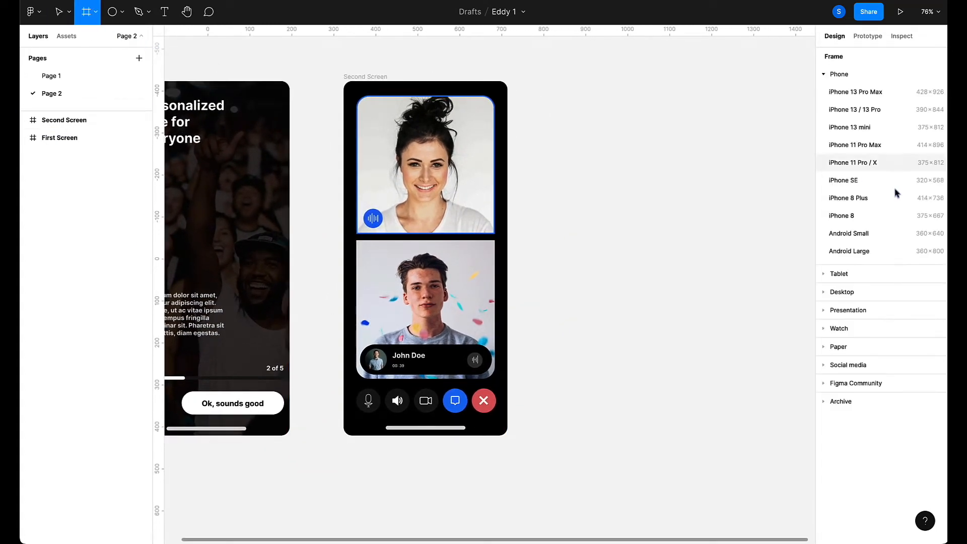
click(878, 109)
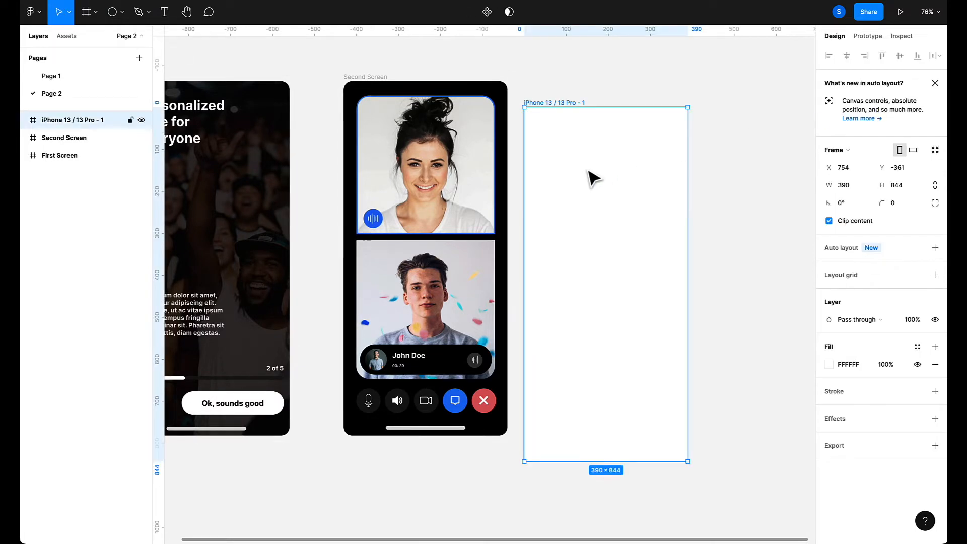
drag(570, 105, 602, 76)
scroll(604, 83, right, 3)
scroll(604, 83, up, 1)
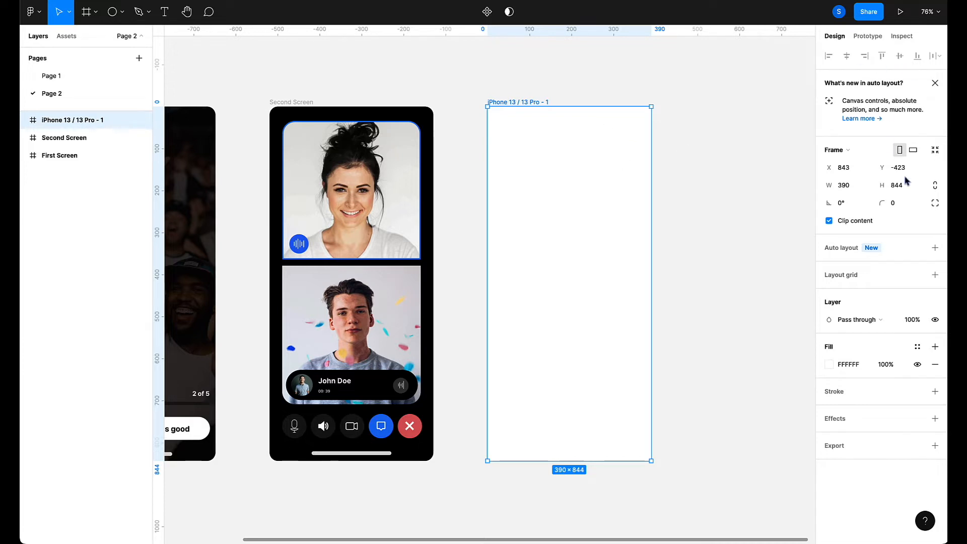
Set the new iPhone frame's corner radius to 20.
click(895, 206)
text(20)
key(Return)
Draw a rectangle in the new iPhone frame and stretch it to cover the whole frame at 390 × 844.
click(93, 16)
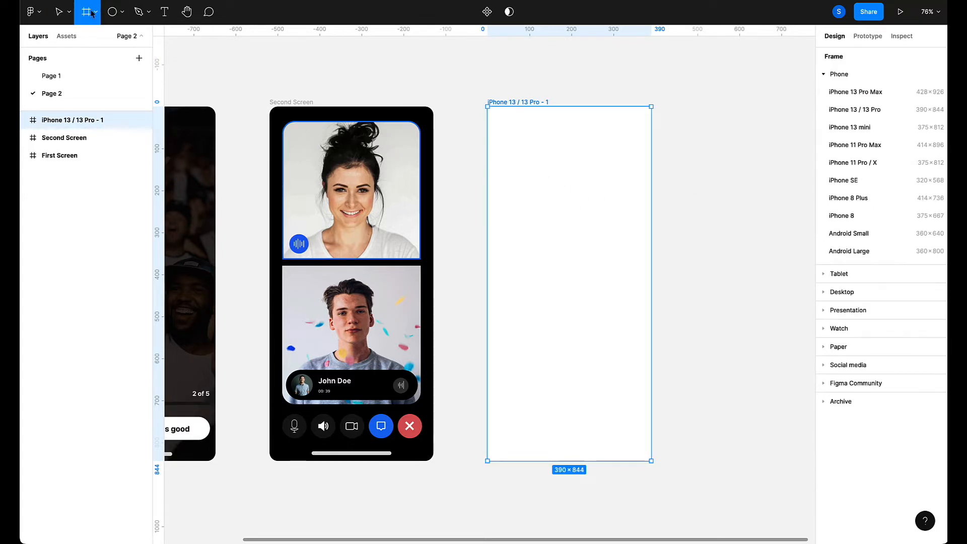
click(120, 13)
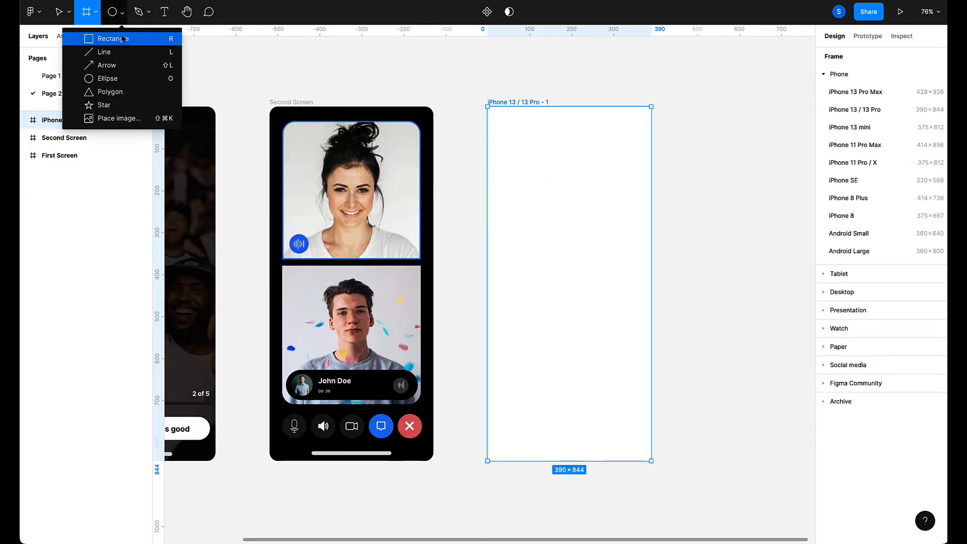
click(126, 39)
mouse_move(487, 114)
mouse_down()
mouse_move(629, 367)
mouse_move(626, 356)
mouse_up()
drag(511, 113, 511, 106)
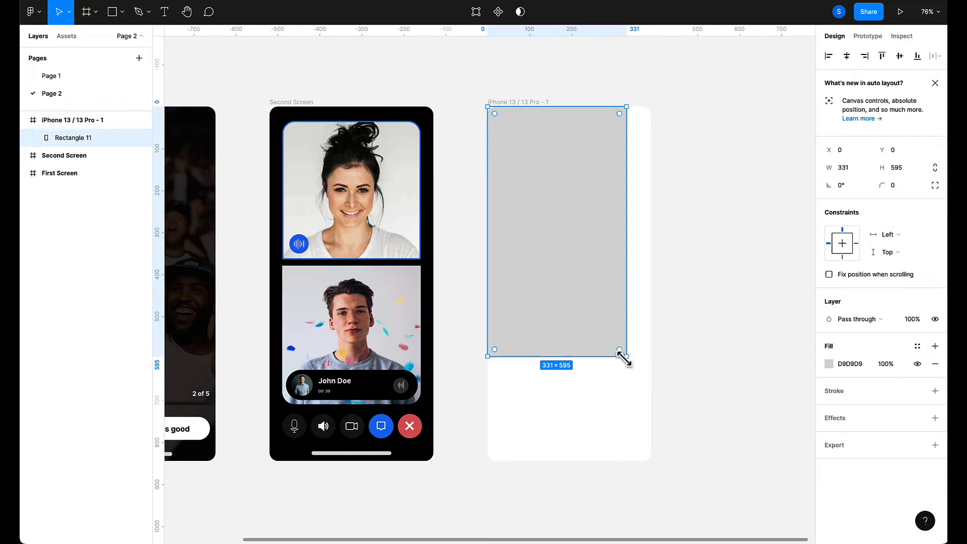
drag(626, 356, 650, 465)
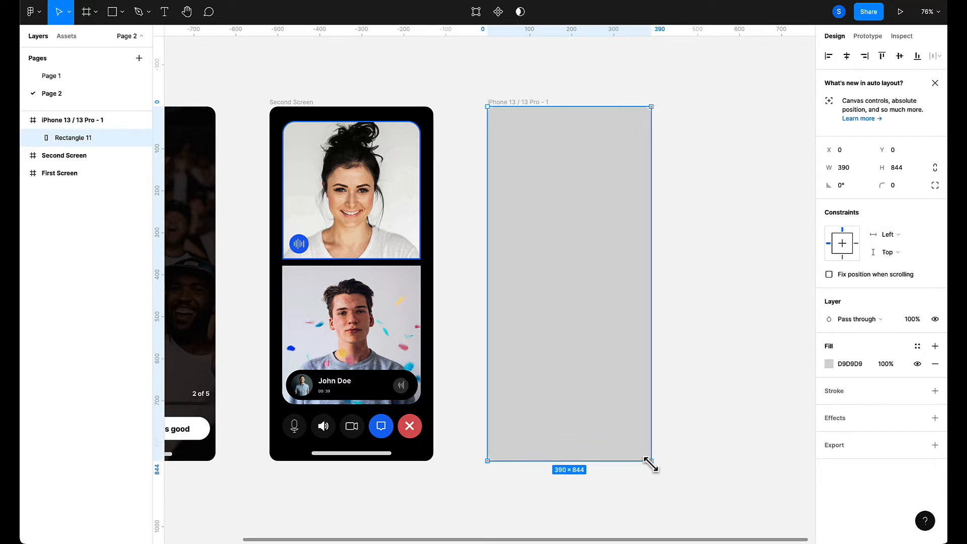
Give the full-frame rectangle a corner radius of 20 and a white fill (FFFFFF).
click(896, 185)
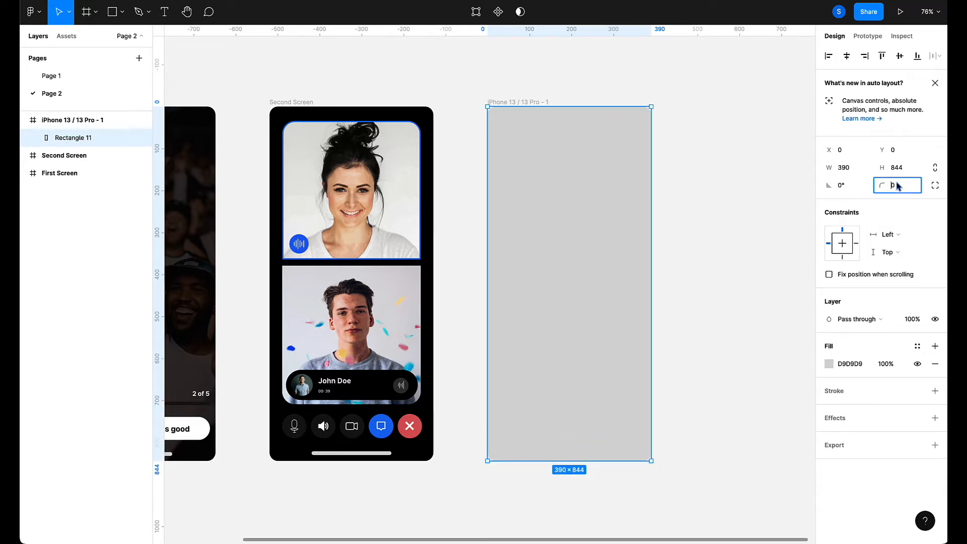
key(Return)
click(833, 363)
drag(732, 319, 666, 244)
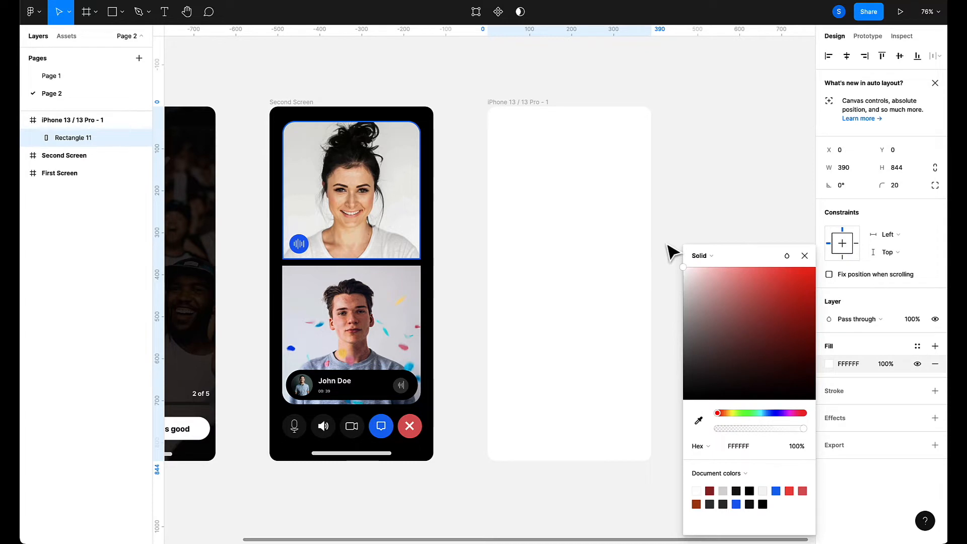
Add a text layer reading "See" near the upper-left corner of the new iPhone frame, at about X 47, Y 91.
click(753, 170)
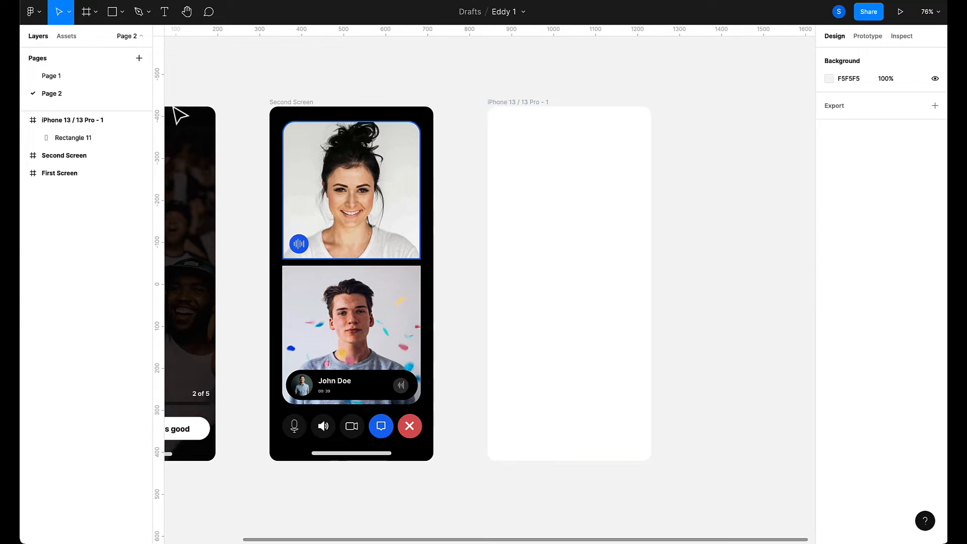
click(164, 11)
click(506, 148)
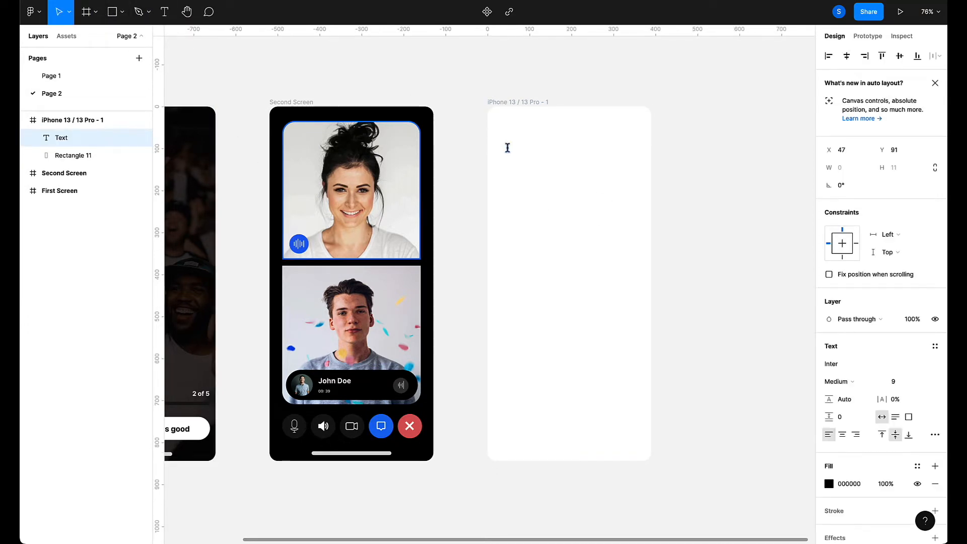
text(See)
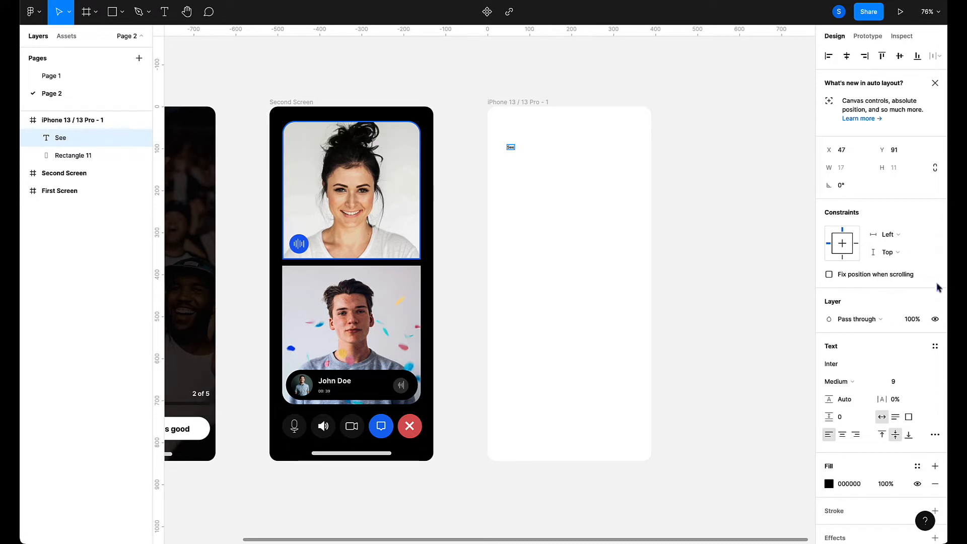
click(902, 383)
key(Up)
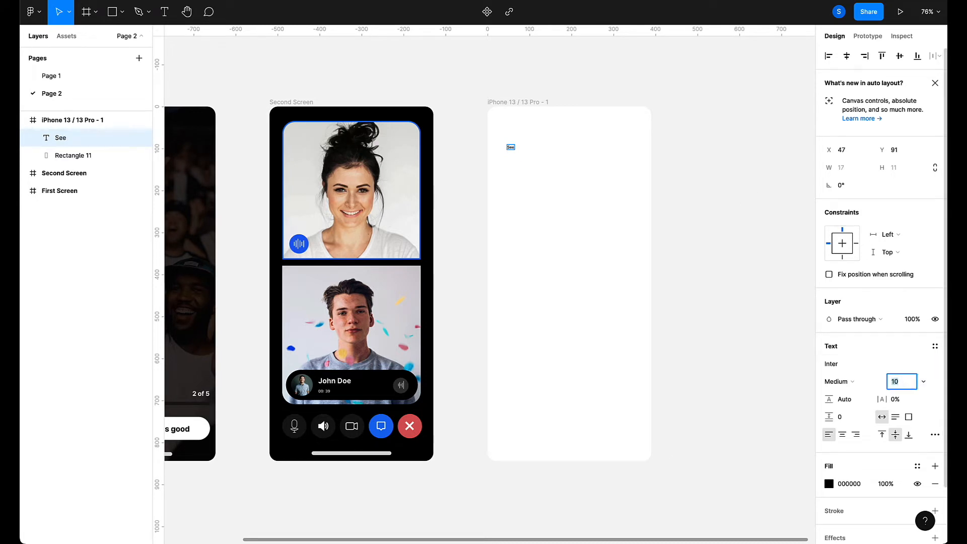
key(Escape)
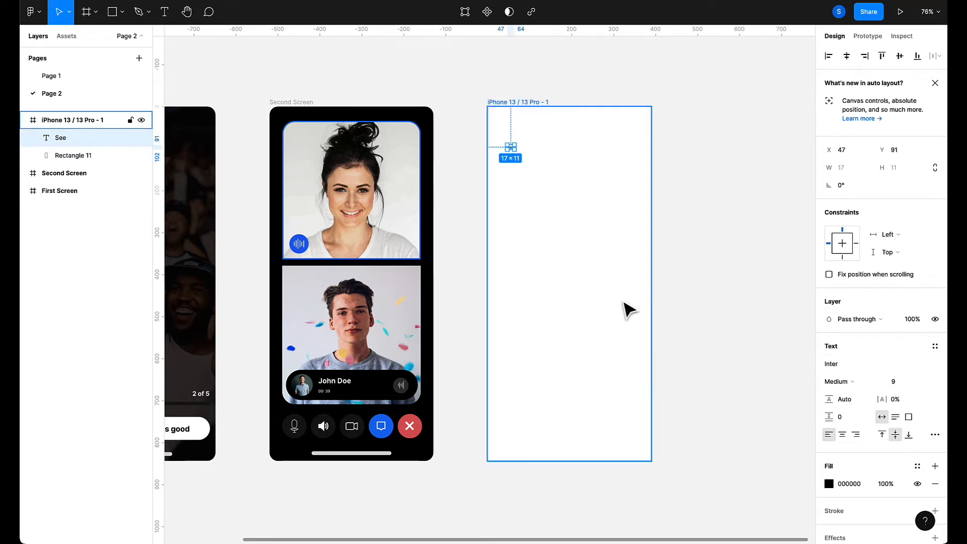
Set the "See" text to font size 29 and Semi Bold weight.
click(904, 385)
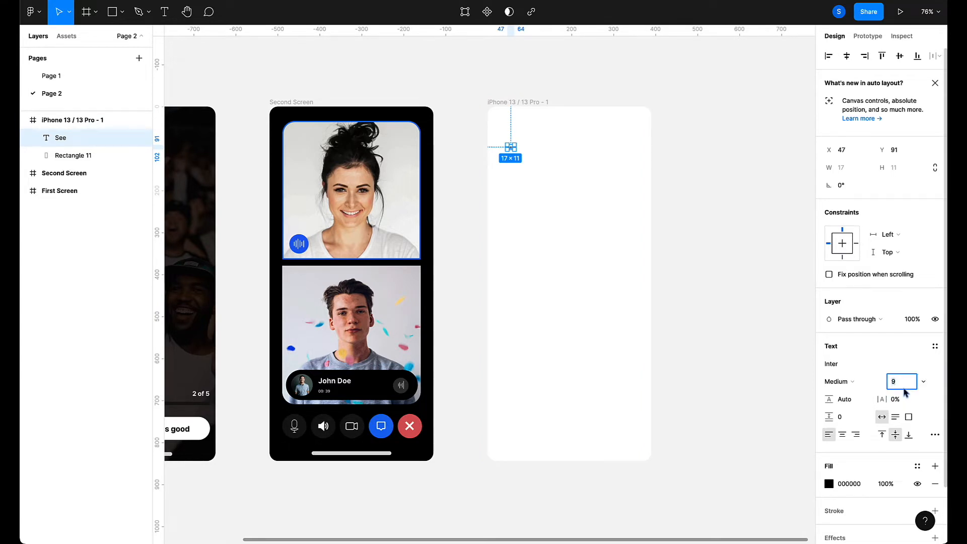
key(Up)
key(Up)
key(Up)
key(Up)
key(Up)
key(Up)
key(Up)
key(Up)
key(Up)
key(Up)
key(Up)
key(Up)
key(Up)
key(Up)
key(Up)
key(Up)
key(Up)
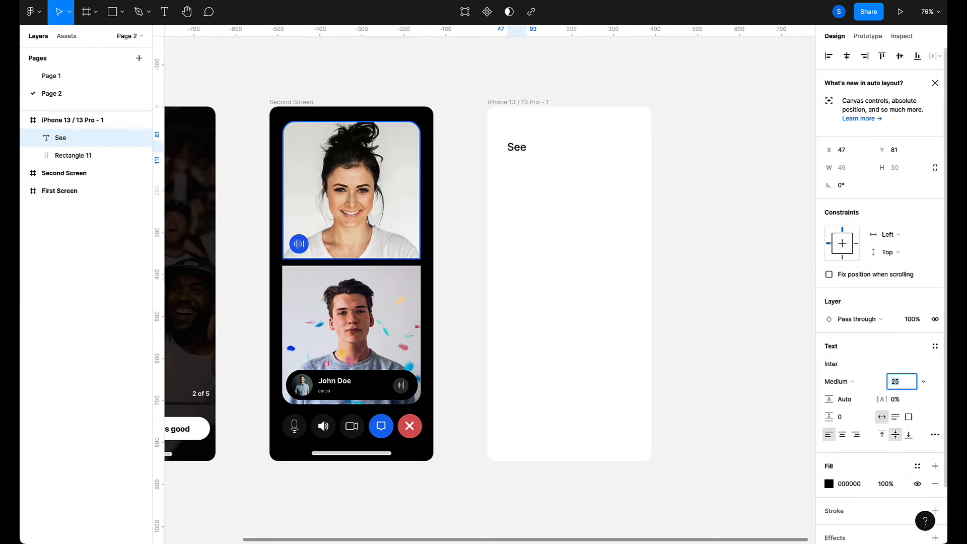
click(842, 382)
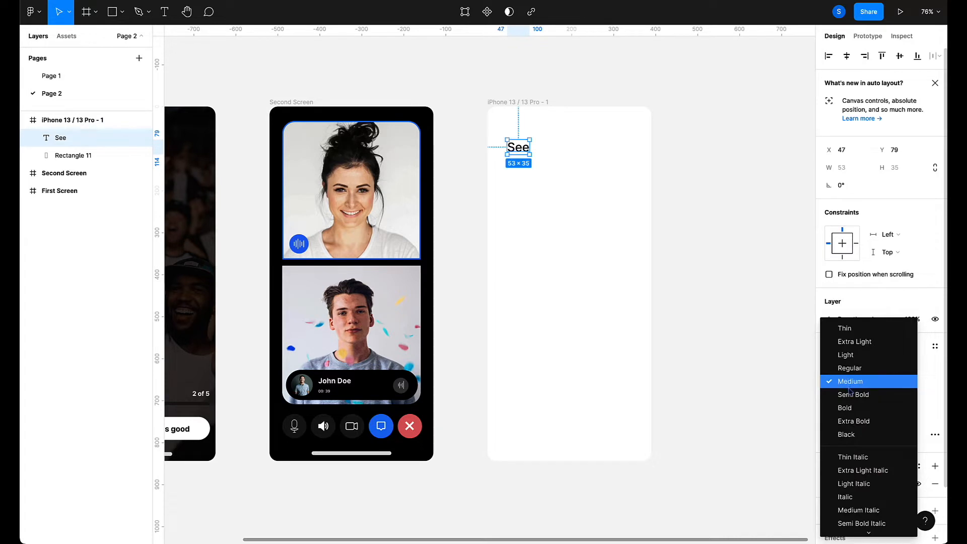
key(Down)
key(Return)
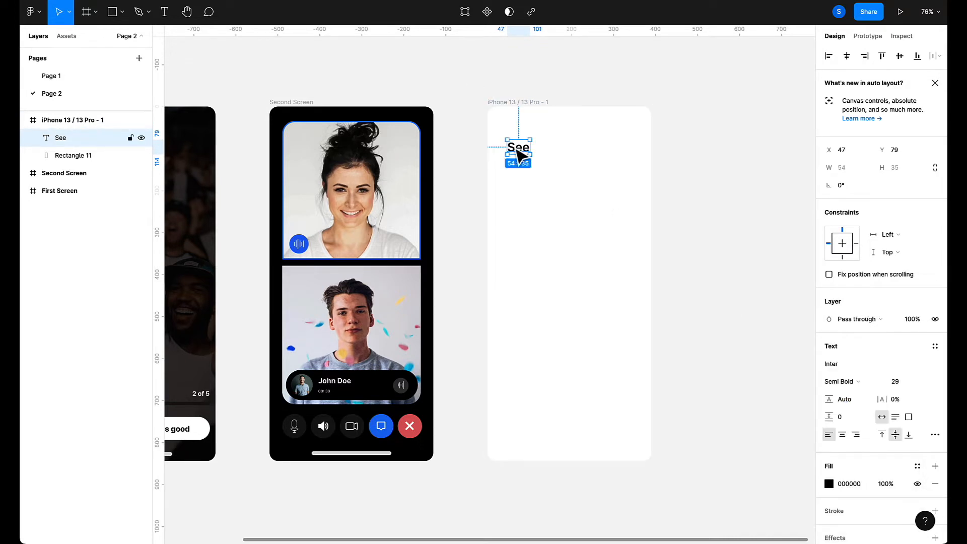
Move the text to about X 35, Y 42 and change its wording to "Sessions".
drag(517, 148, 512, 135)
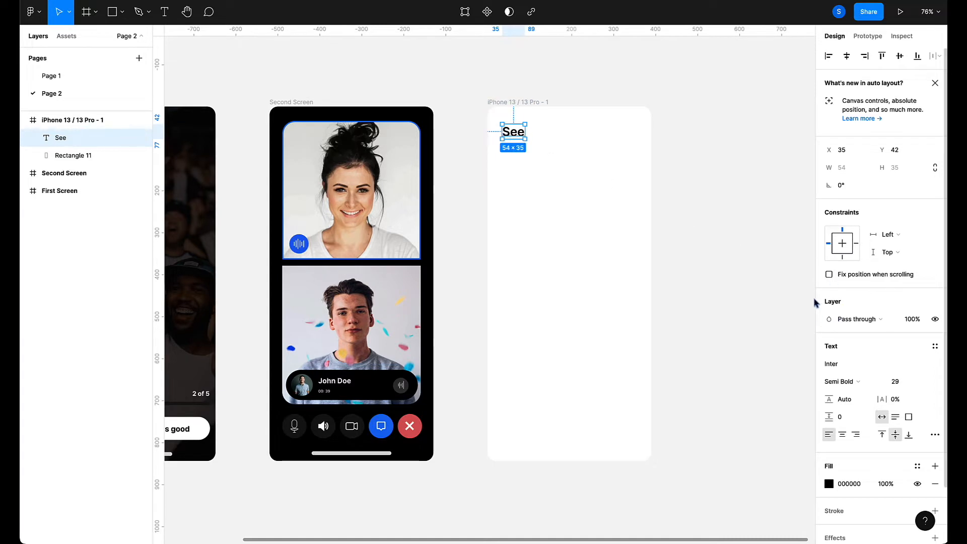
double_click(514, 131)
click(514, 131)
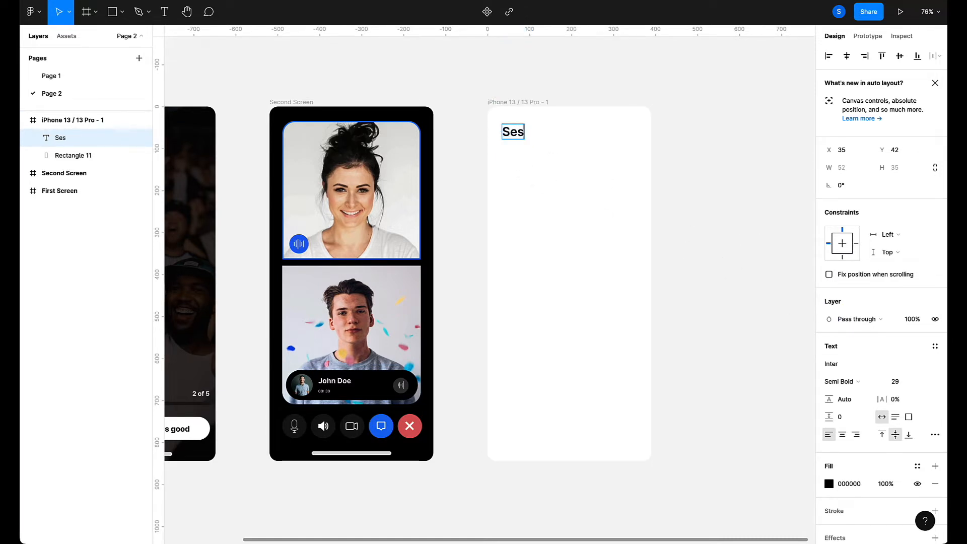
text(sins)
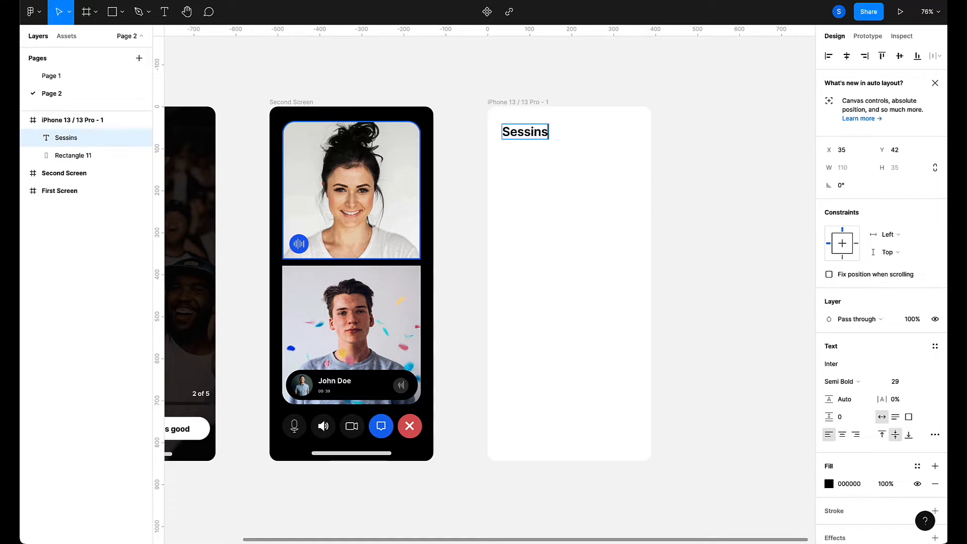
text(o)
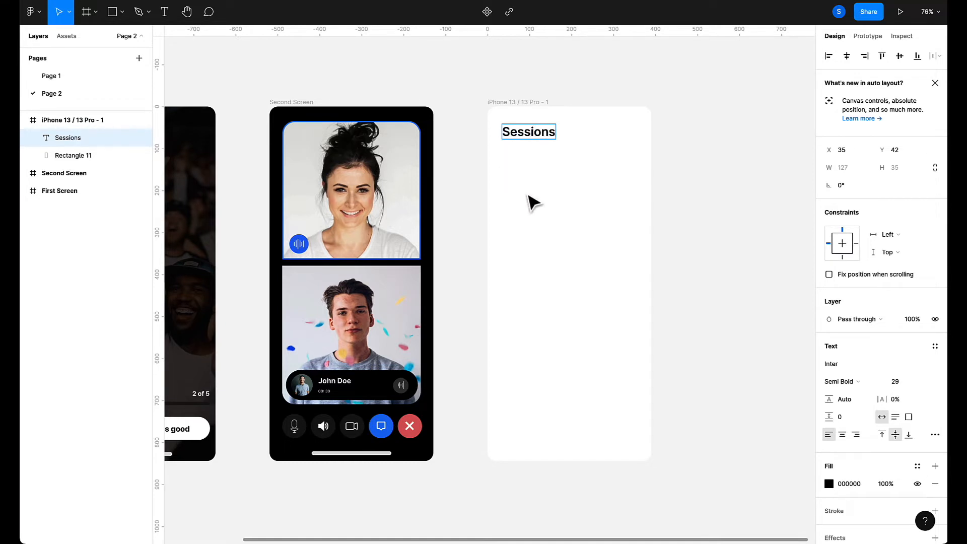
key(Escape)
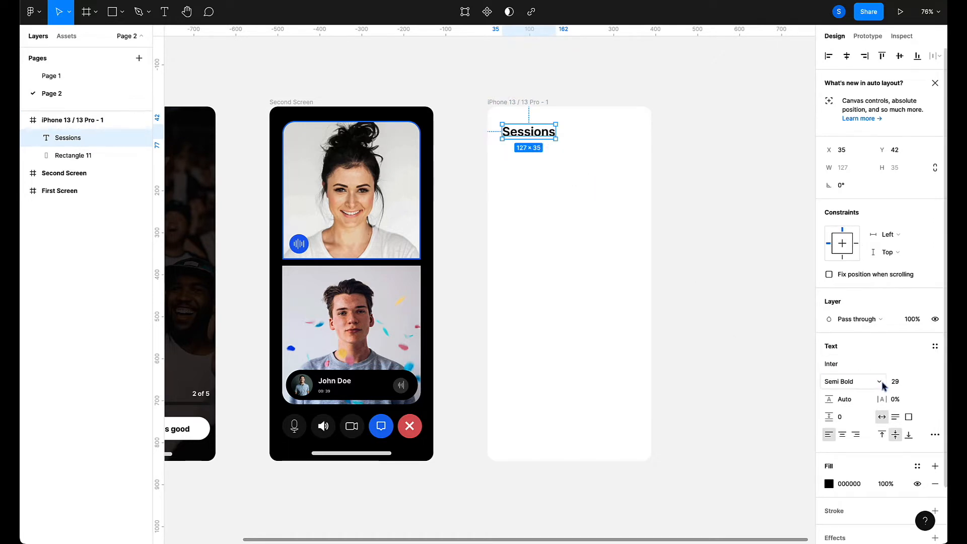
Set the "Sessions" heading's font size to 30.
click(901, 383)
key(Up)
key(Up)
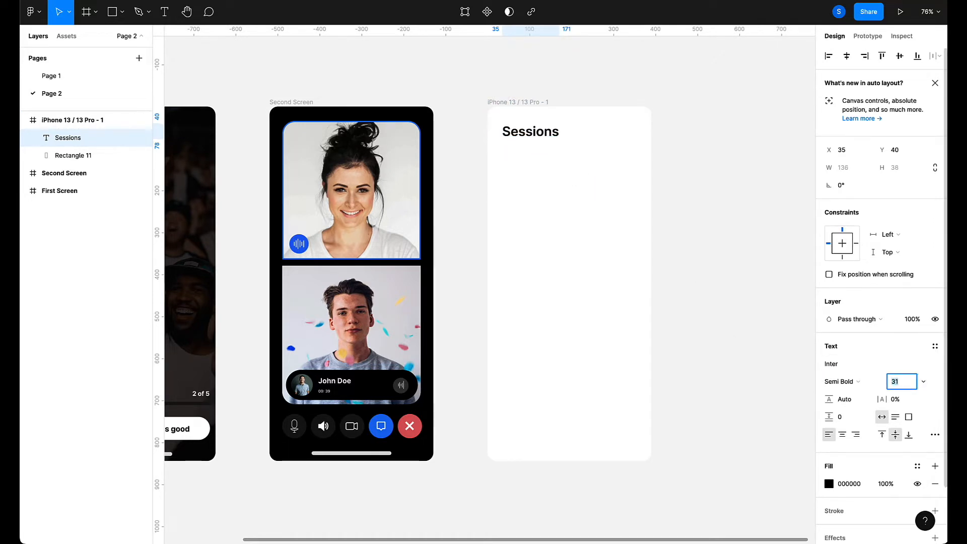
key(Down)
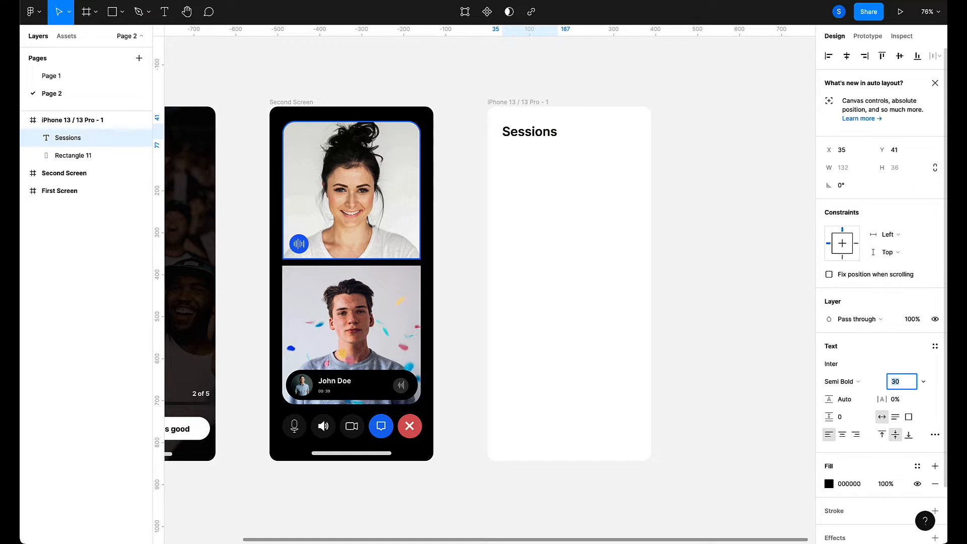
Place a vertical guide at about X 24 in the new frame and align the "Sessions" heading's left edge to it.
scroll(613, 336, up, 5)
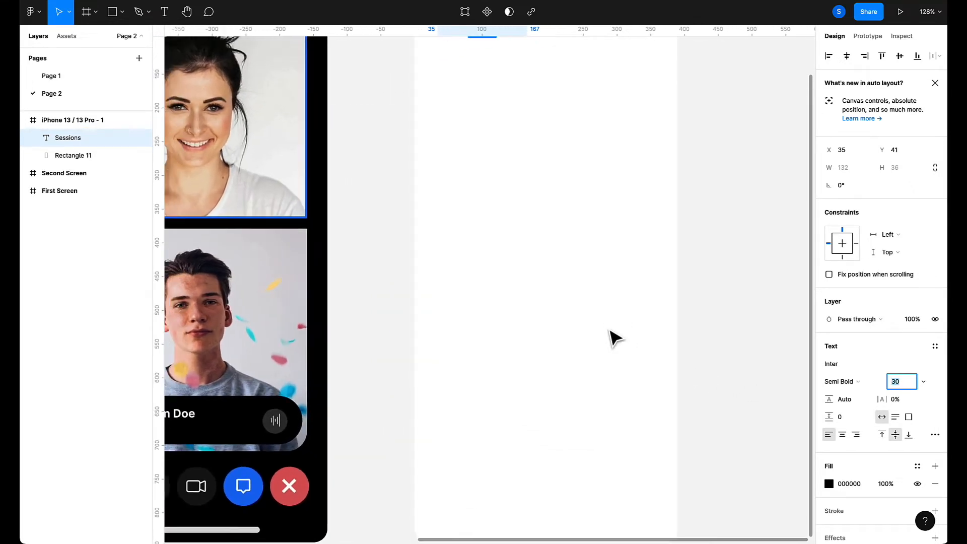
scroll(613, 336, down, 4)
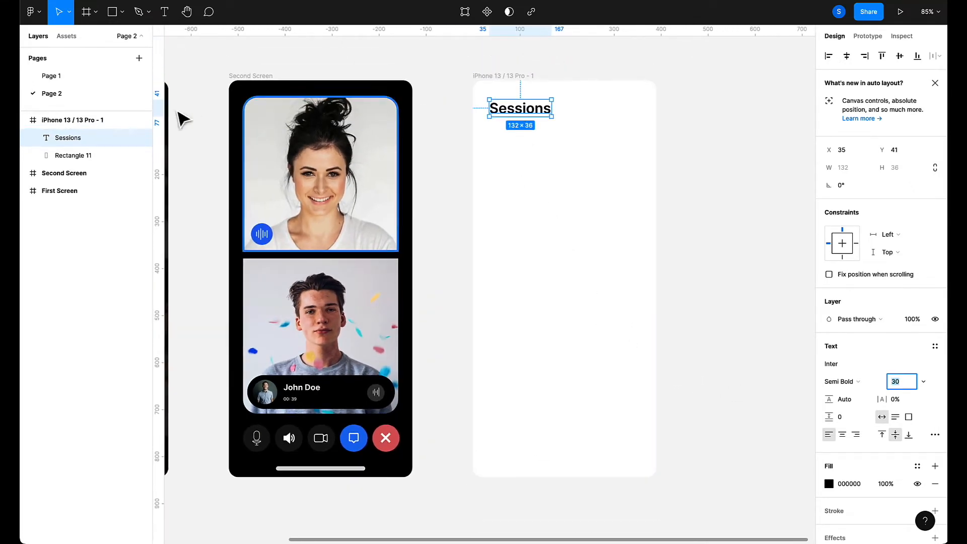
drag(156, 130, 480, 152)
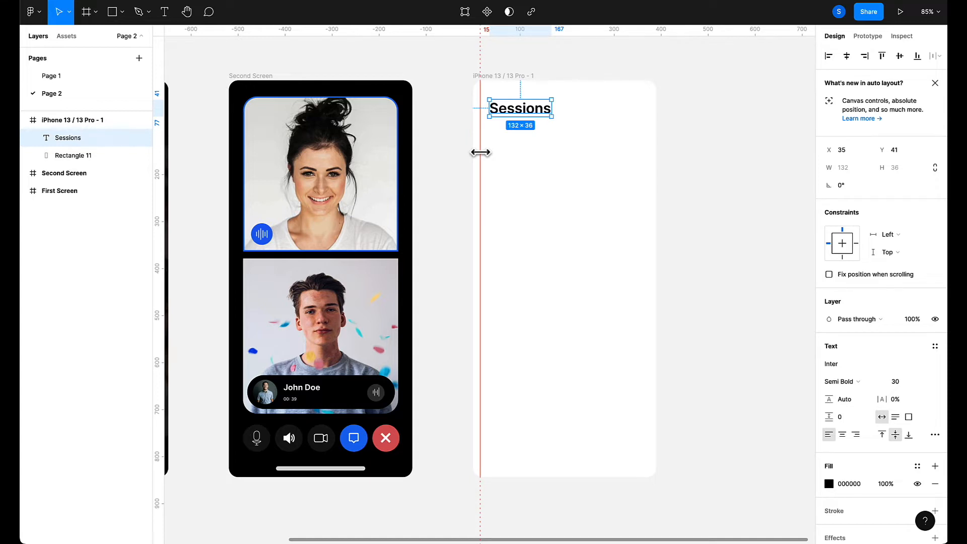
drag(481, 152, 484, 151)
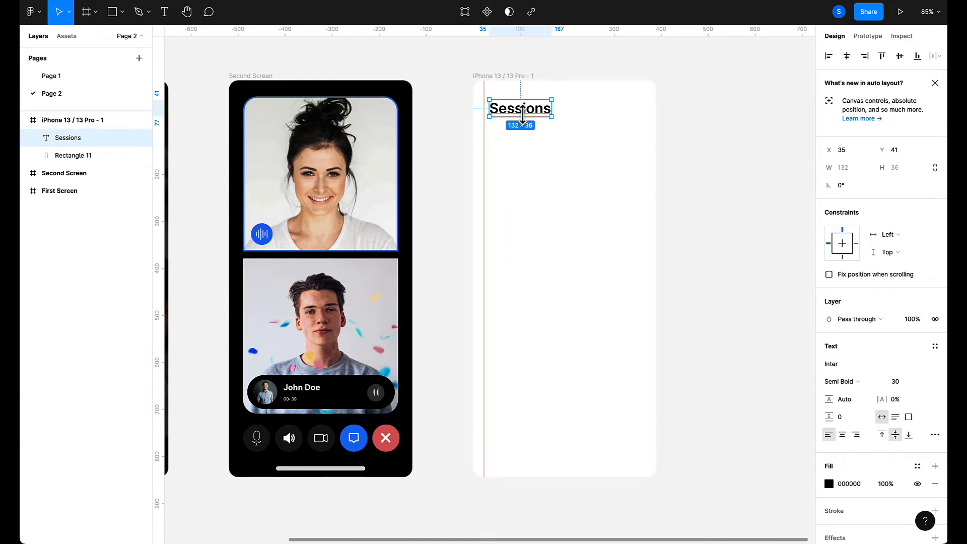
drag(524, 115, 519, 115)
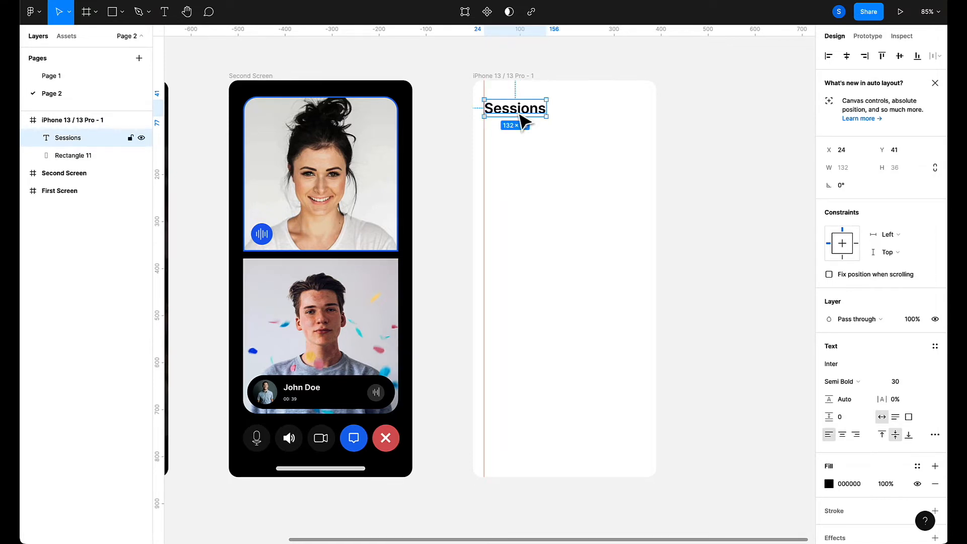
click(739, 204)
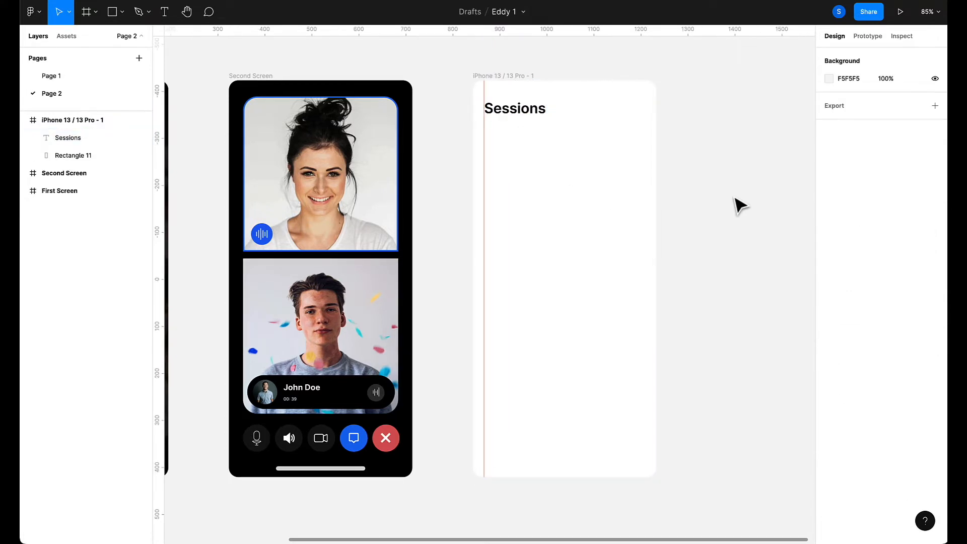
Copy the Second Screen's home indicator bar to the bottom of the new frame, centered at X 100, Y 820.
scroll(739, 204, right, 1)
scroll(739, 204, up, 1)
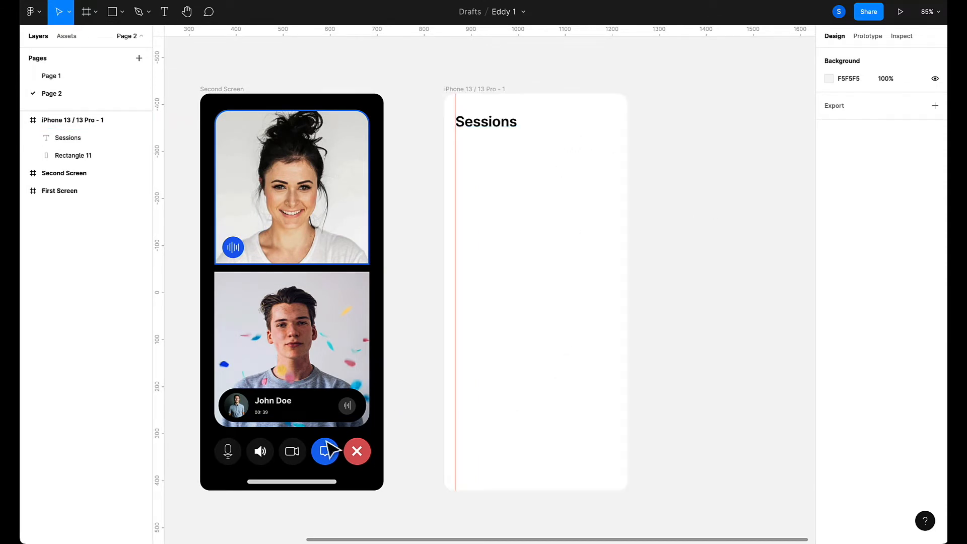
click(298, 483)
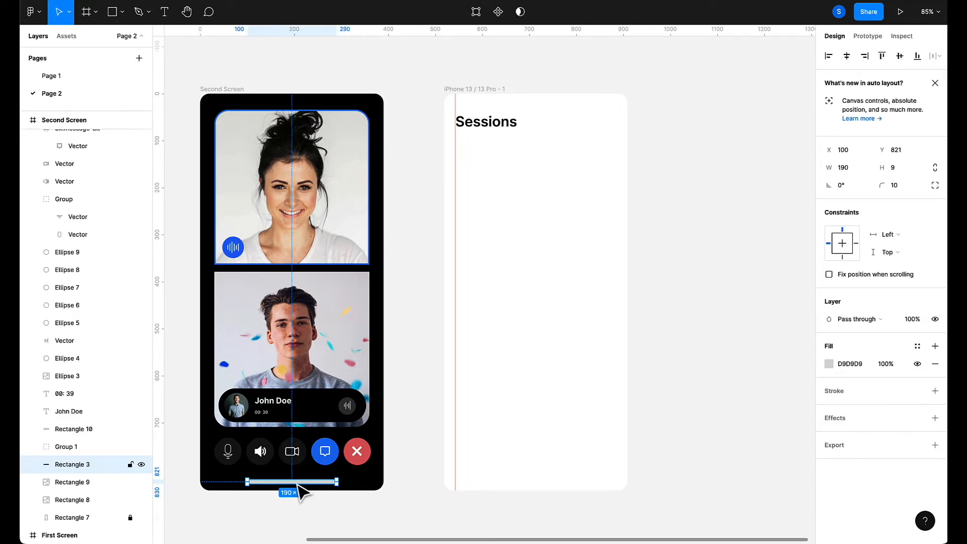
drag(298, 484, 546, 485)
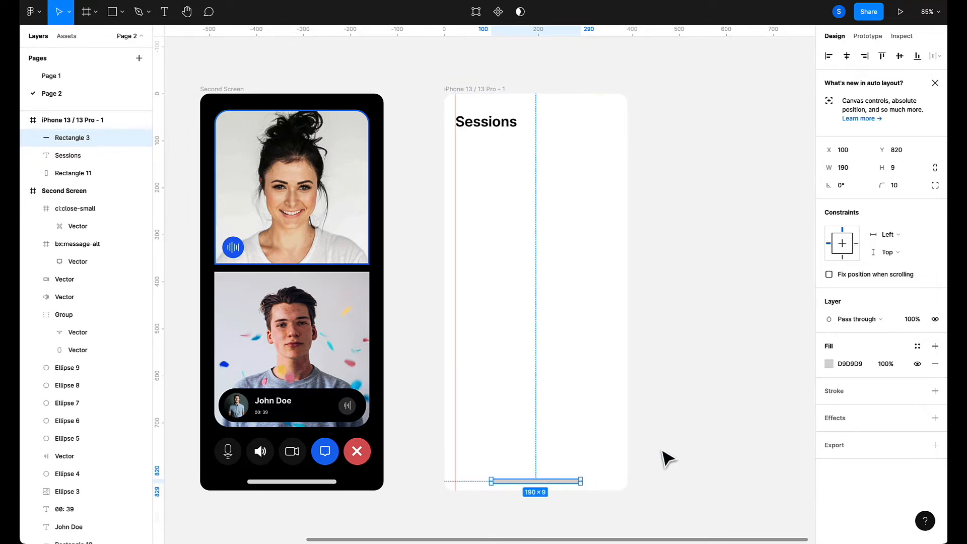
click(703, 447)
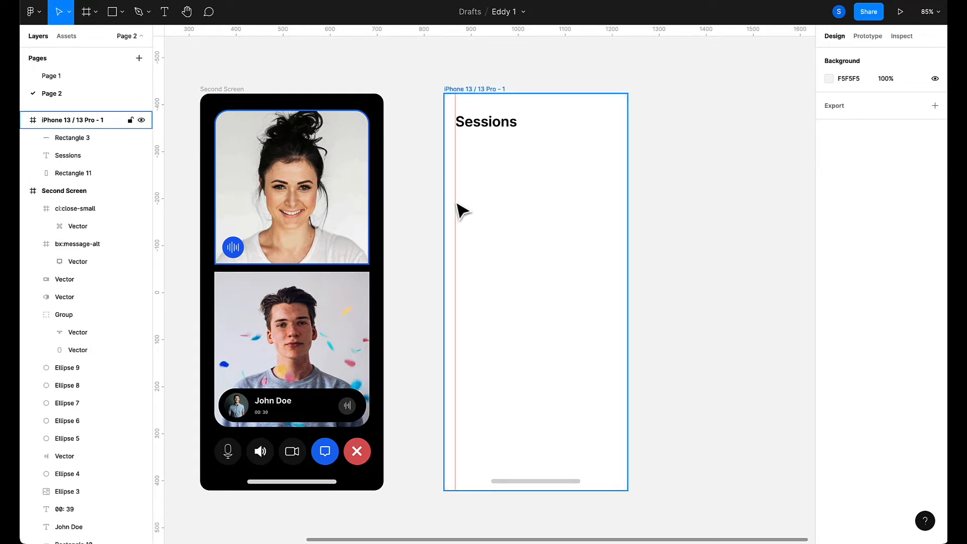
Add a text layer reading "Active" below the "Sessions" heading, at about X 59, Y 147.
click(165, 18)
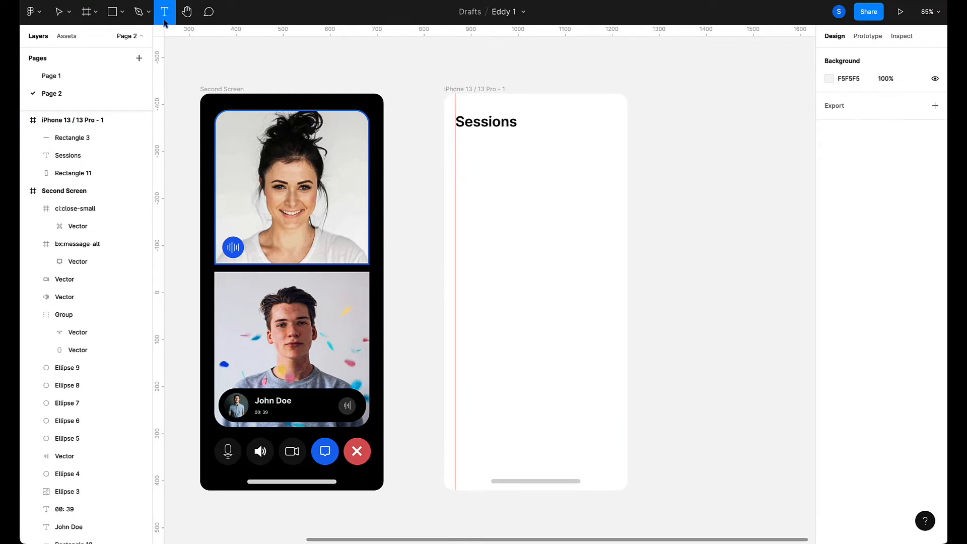
click(471, 172)
text(Active)
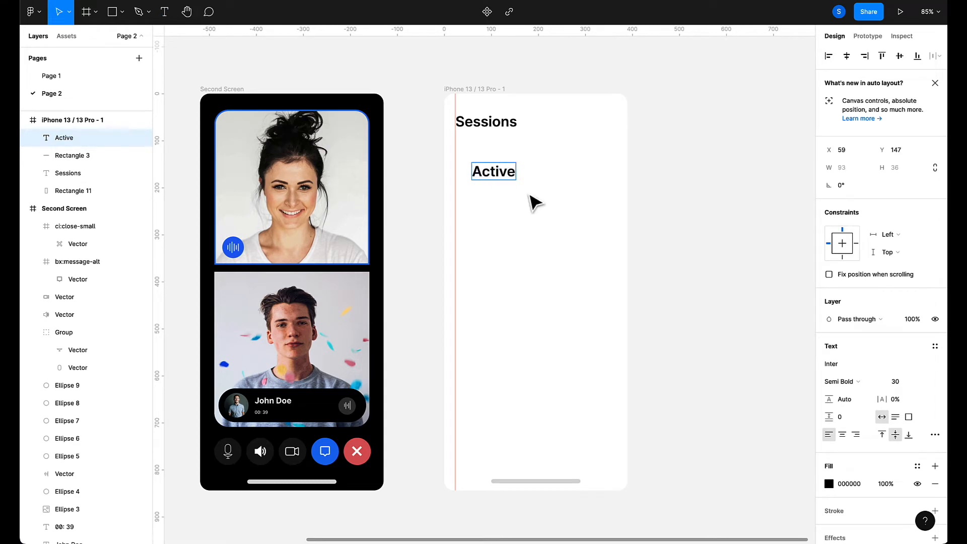
key(Escape)
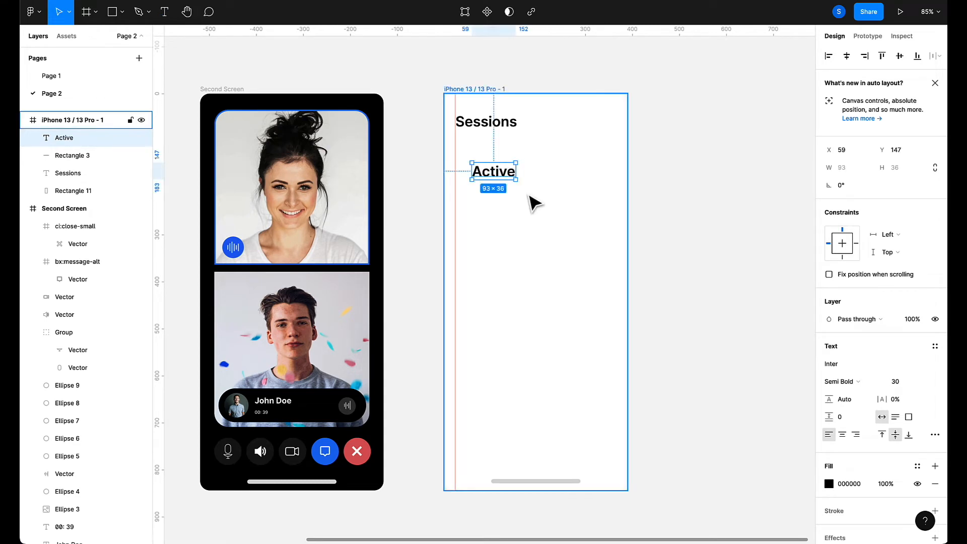
key(Escape)
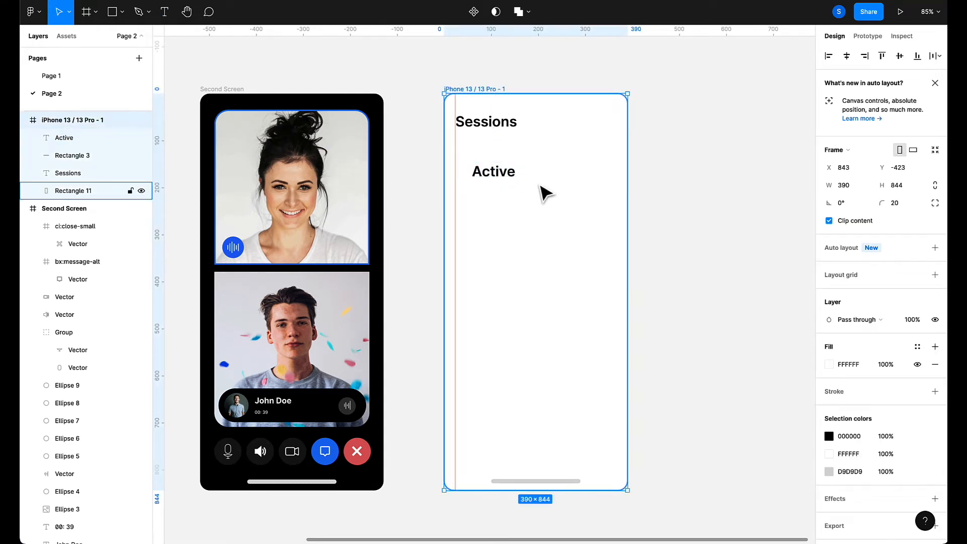
Add a text layer reading "Pending" beside "Active", at about X 200, Y 171.
key(t)
click(538, 183)
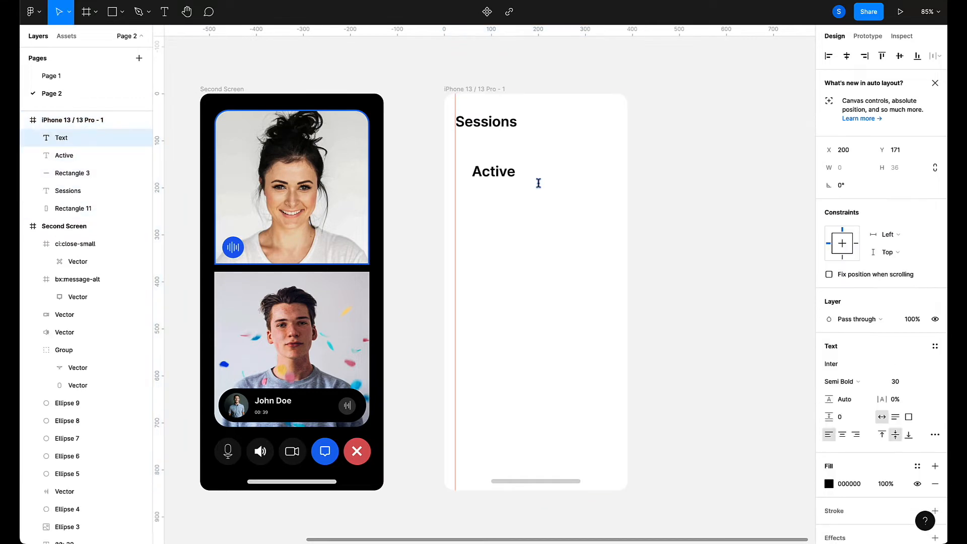
text(Pendin)
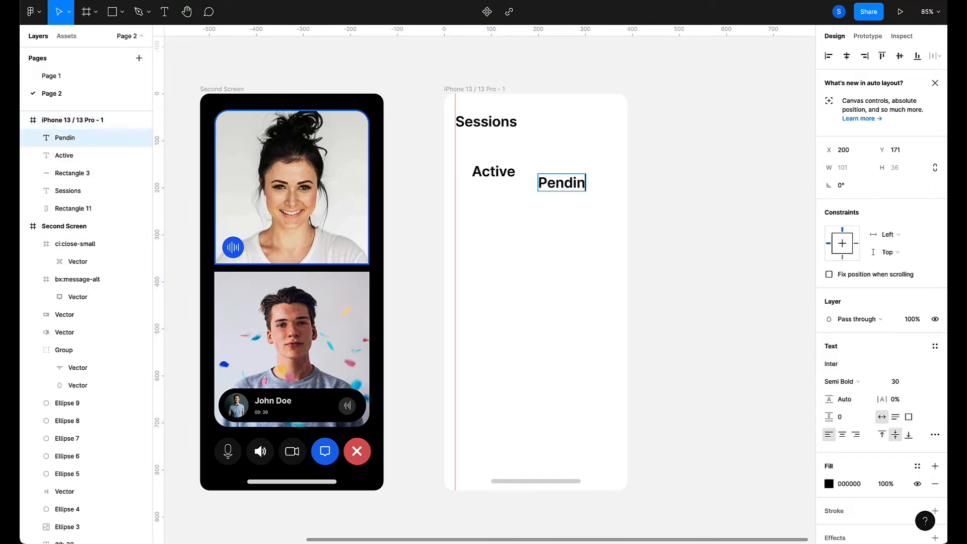
text(g)
key(Escape)
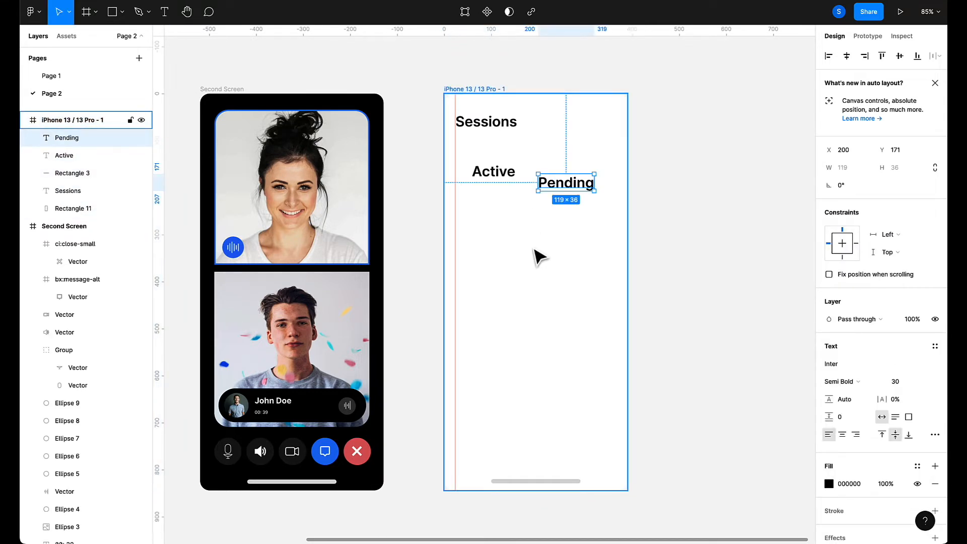
Add a text layer reading "Finished" below "Active" and "Pending", at about X 125, Y 299.
key(t)
click(502, 243)
text(F)
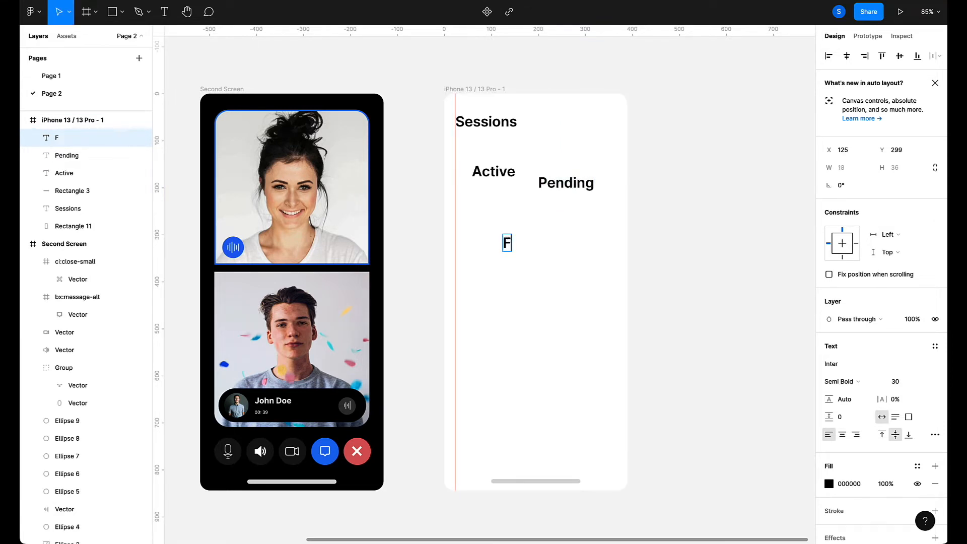
text(inished)
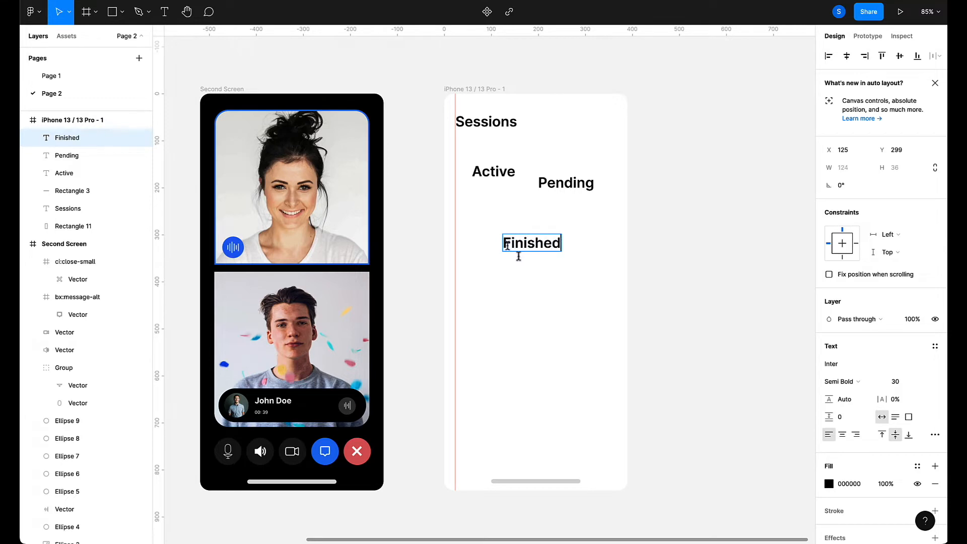
Arrange the labels in a row below "Sessions": "Active" at X 24, Y 142, "Pending" beside it, and "Finished" at about X 267, Y 153.
key(Escape)
drag(491, 179, 477, 179)
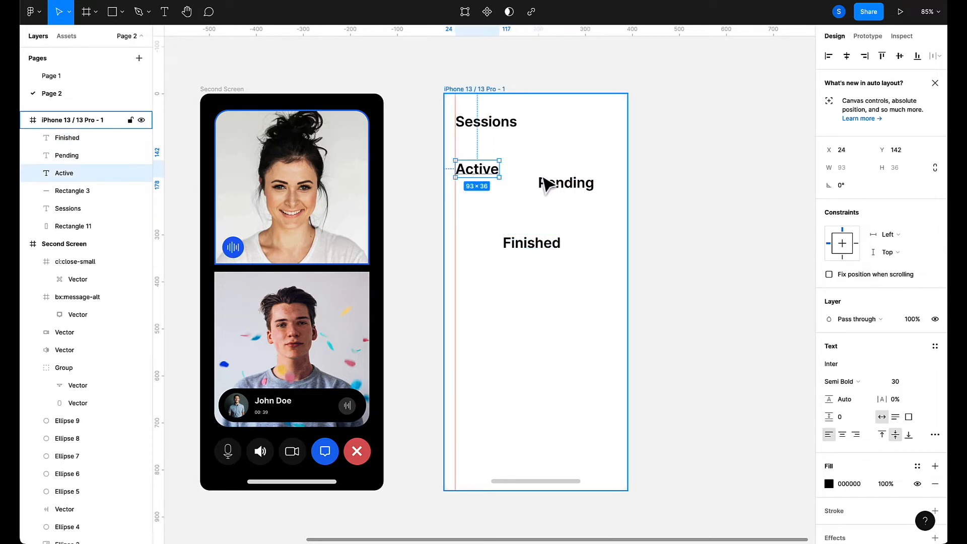
drag(565, 190, 534, 169)
drag(528, 250, 596, 179)
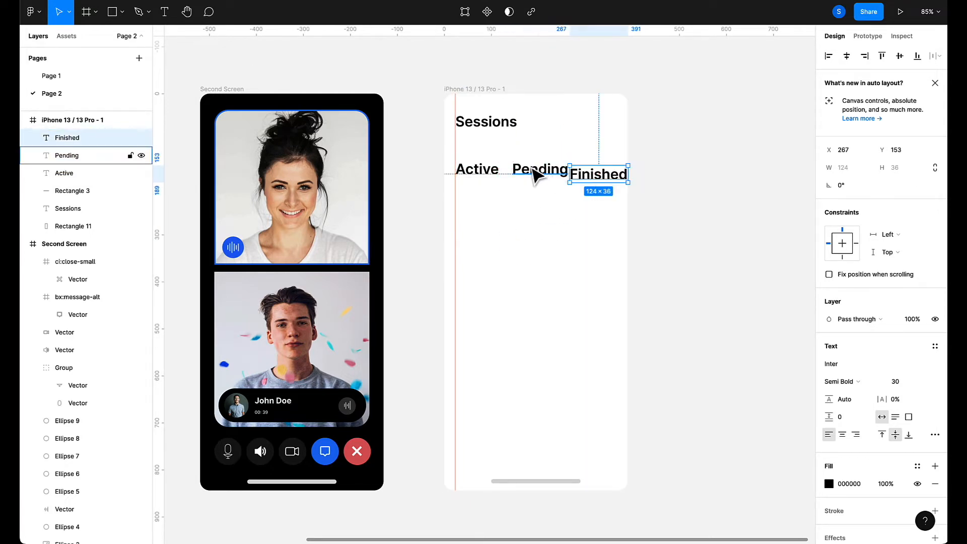
Set the font size of the "Active", "Pending" and "Finished" labels to 16.
click(476, 174)
shift+click(544, 177)
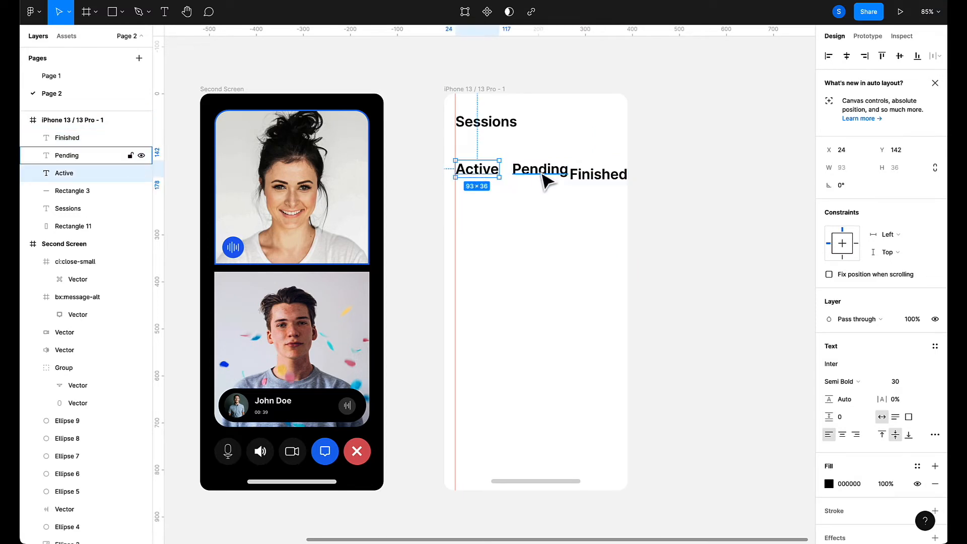
shift+click(592, 187)
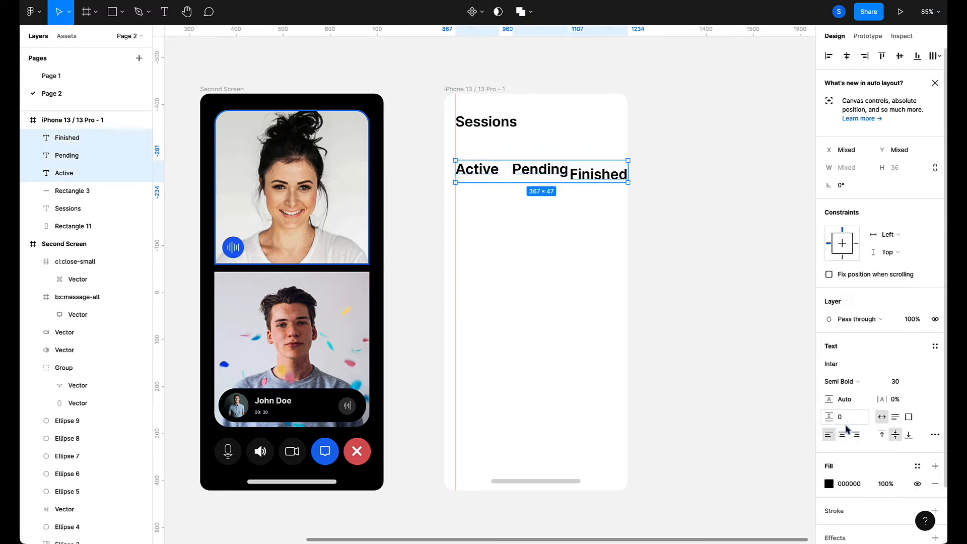
click(899, 381)
key(Down)
key(Down)
key(Down)
key(Down)
key(Down)
key(Down)
key(Down)
key(Down)
key(Down)
key(Down)
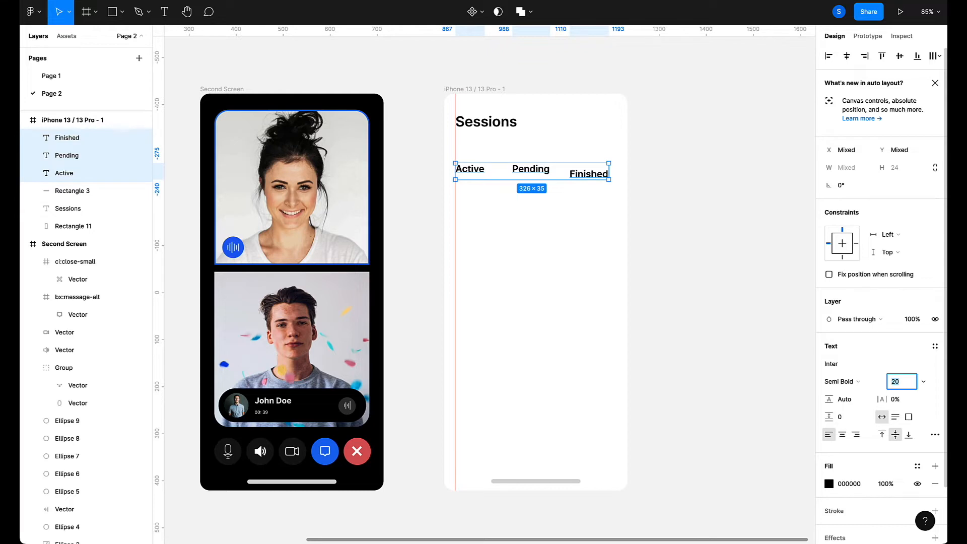
key(Down)
key(Down)
key(Down)
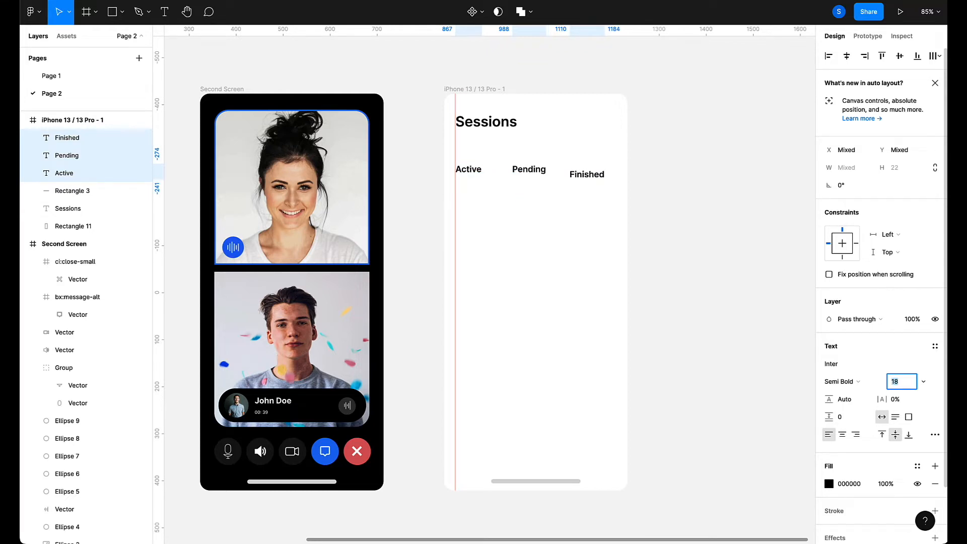
key(Down)
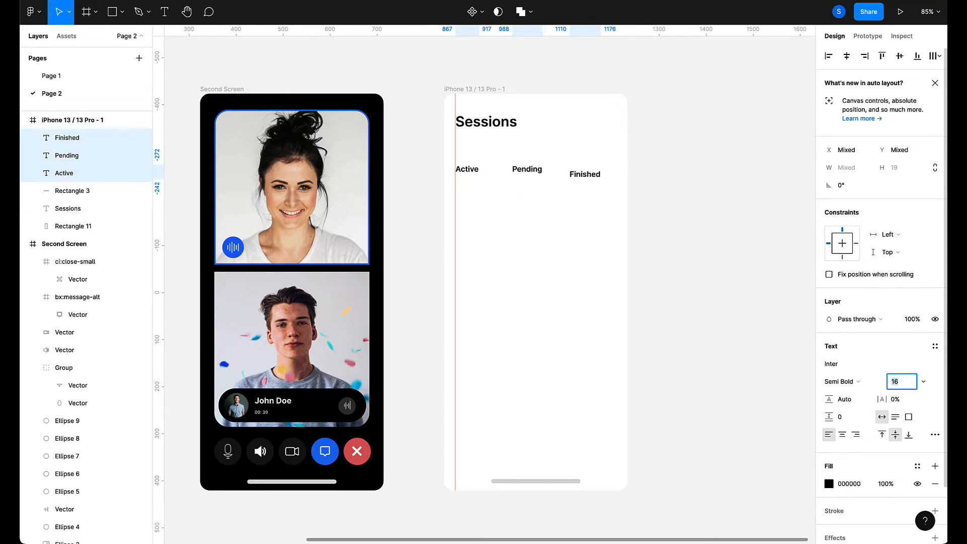
Lock the white background rectangle of the Sessions frame.
click(528, 280)
drag(469, 171, 468, 171)
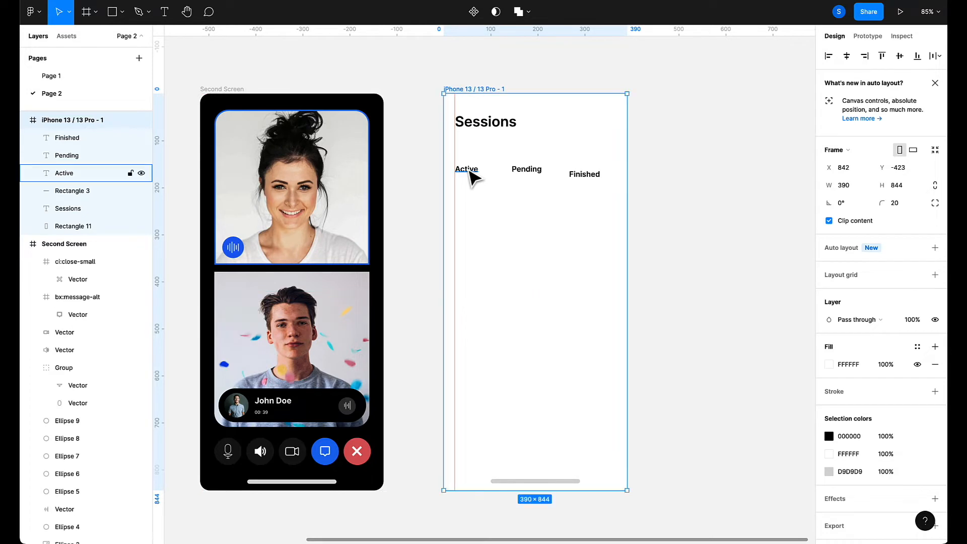
click(24, 121)
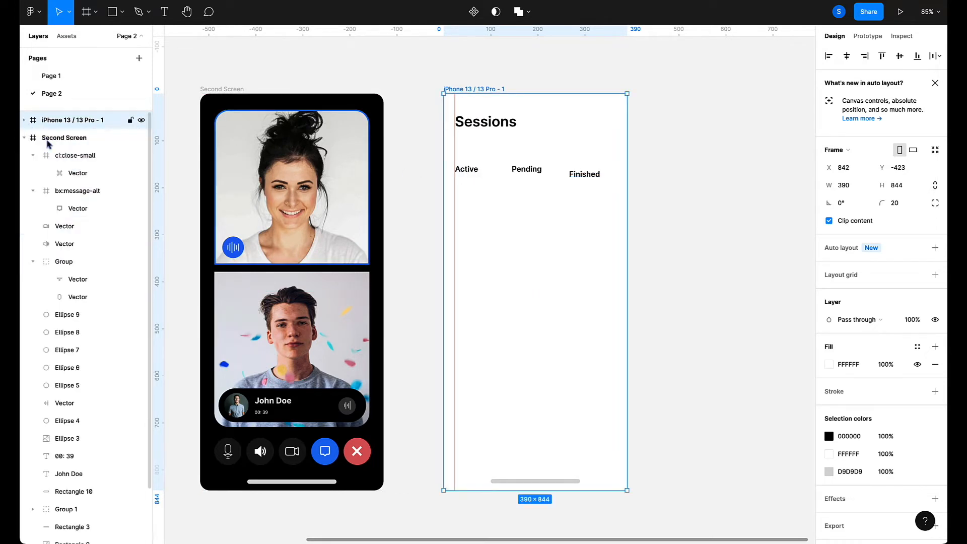
click(24, 120)
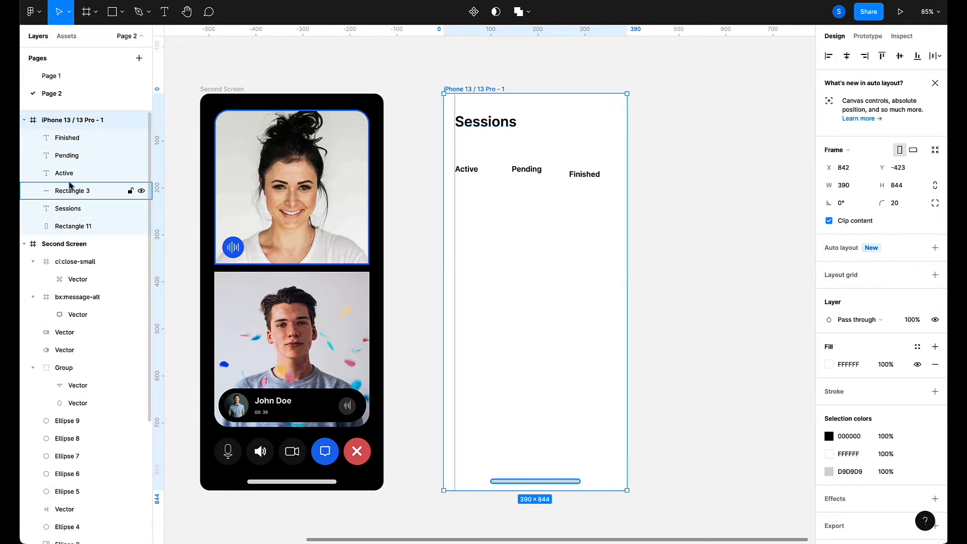
click(65, 227)
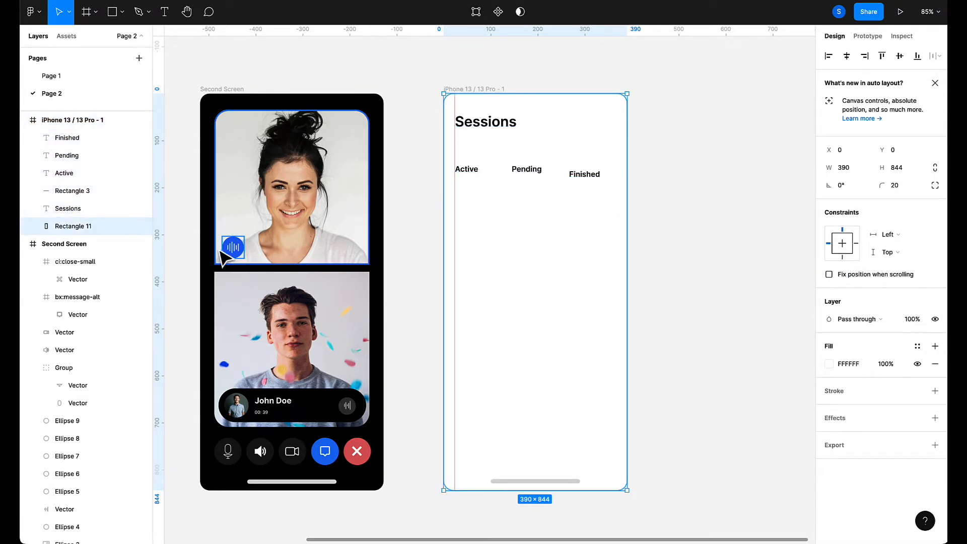
click(130, 227)
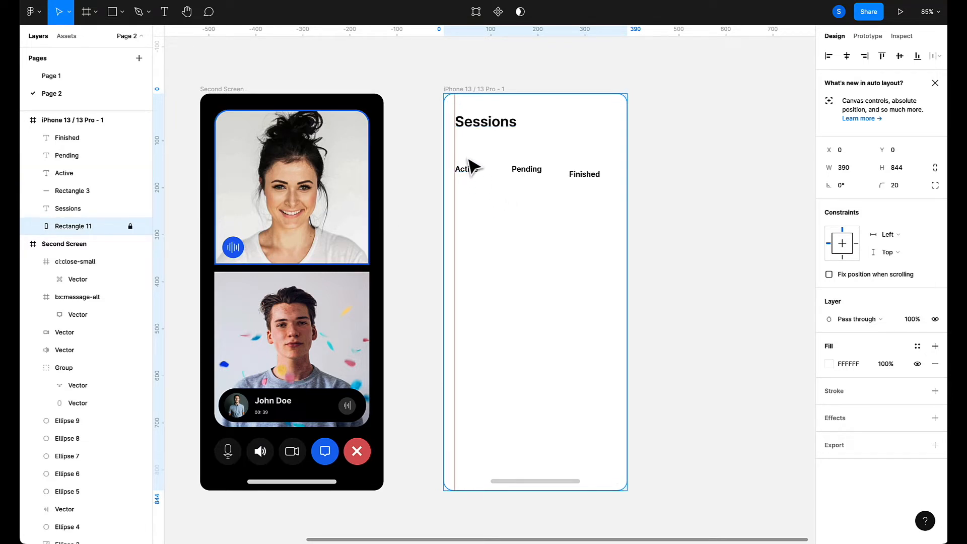
Move "Active" up to X 24, Y 132 and line up "Pending" and "Finished" with it in one closer-spaced row.
click(472, 179)
mouse_move(469, 174)
mouse_down()
mouse_move(468, 125)
mouse_move(470, 181)
mouse_move(468, 163)
mouse_up()
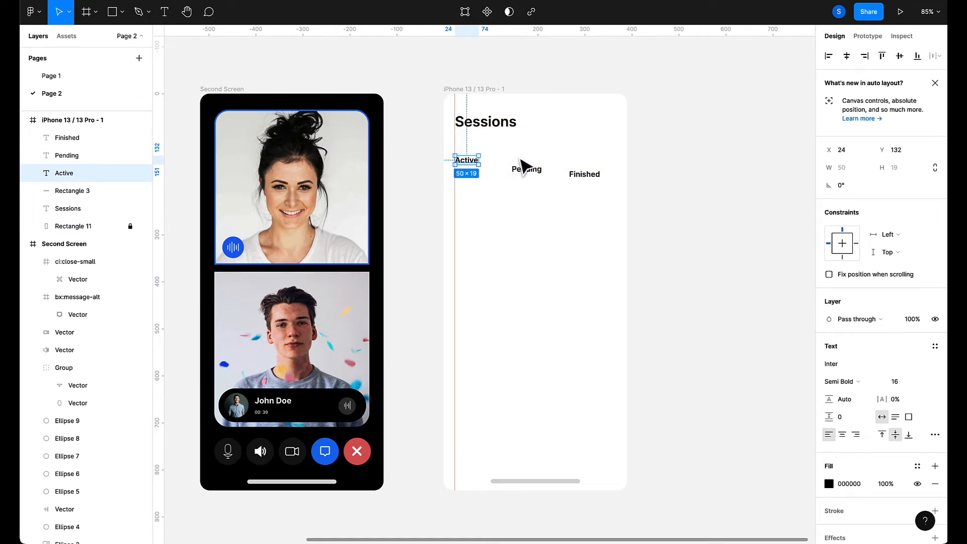
mouse_move(525, 173)
mouse_down()
mouse_move(539, 169)
mouse_move(522, 161)
mouse_up()
click(583, 178)
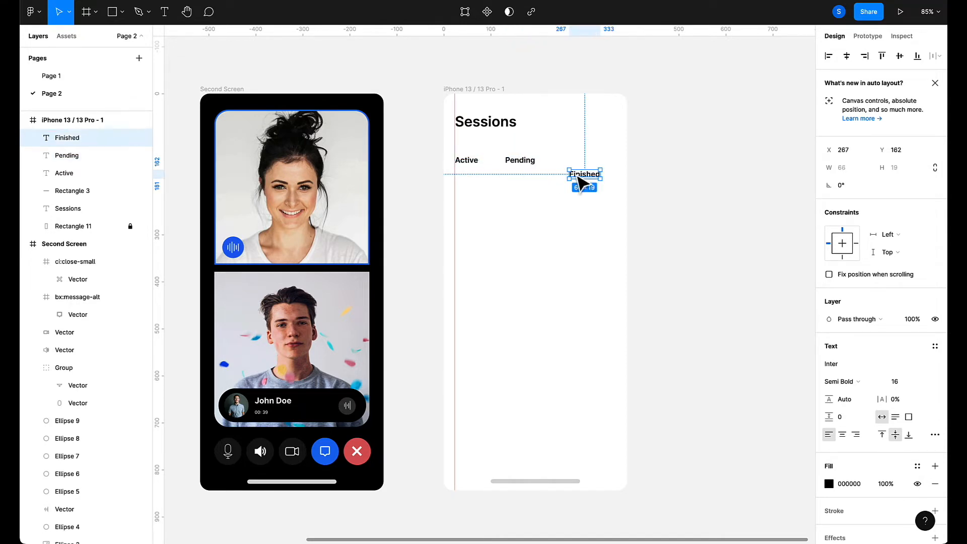
drag(581, 177, 572, 162)
click(572, 226)
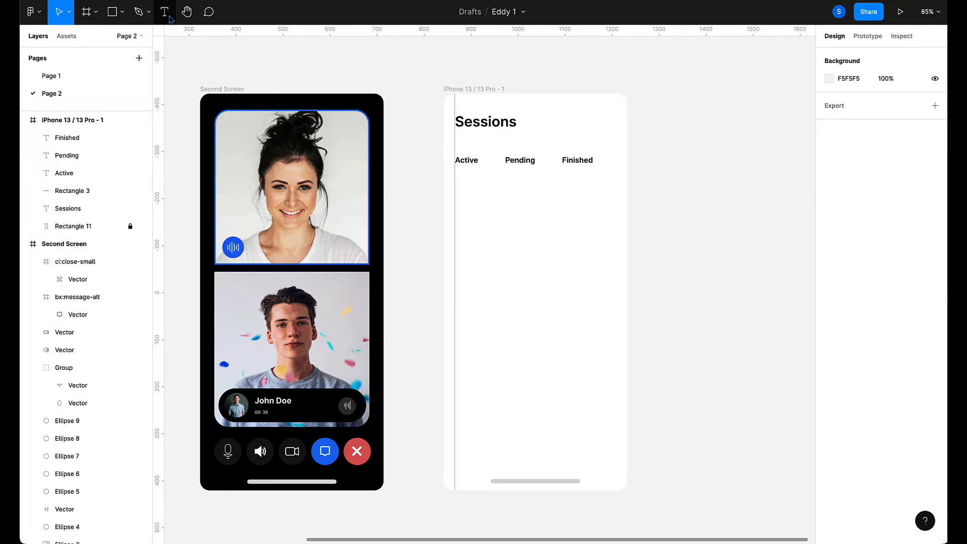
Draw a rectangle about 321 × 100 below the labels and set its corner radius to 40.
click(112, 12)
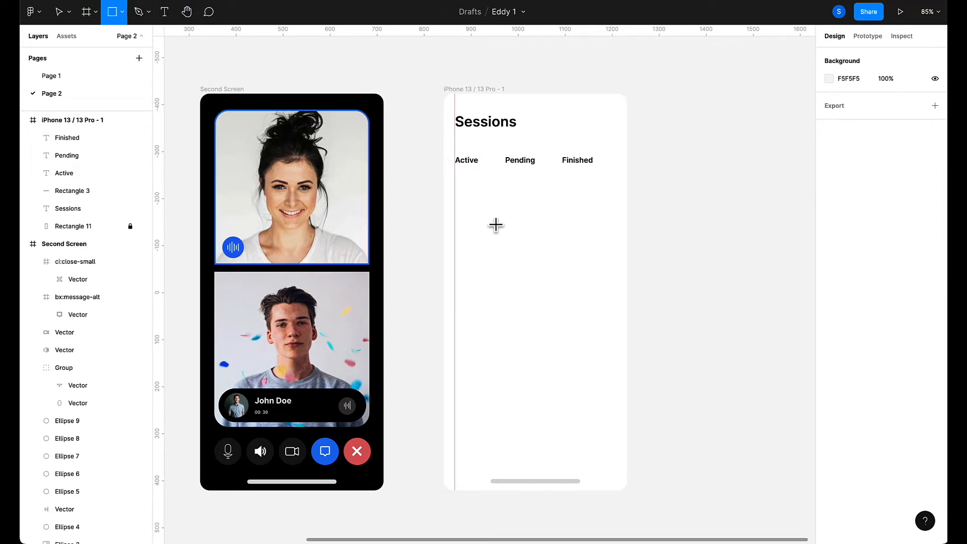
mouse_move(464, 200)
mouse_down()
mouse_move(579, 255)
mouse_move(619, 258)
mouse_move(616, 245)
mouse_up()
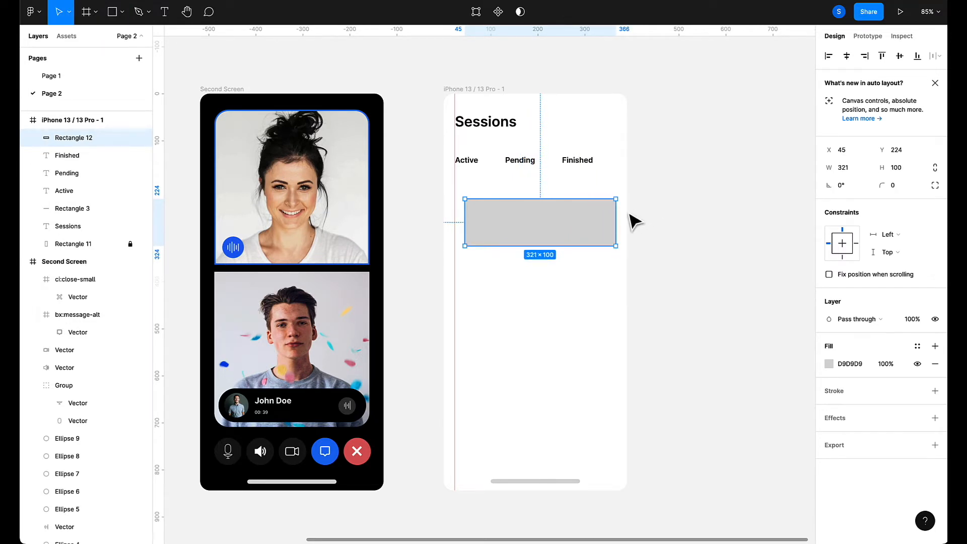
click(904, 186)
text(1)
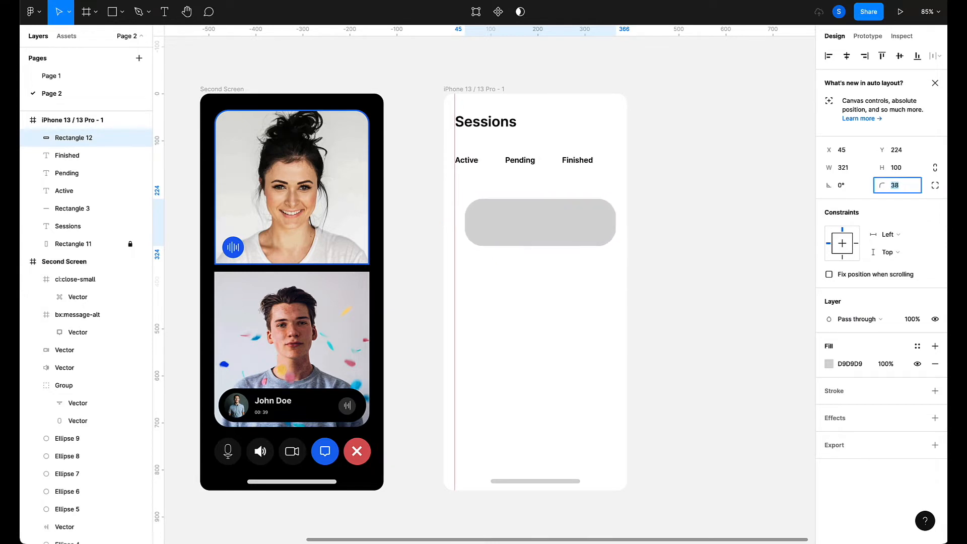
Add a vertical guide at about X 360 and stretch the rounded rectangle between both margin guides, making it 336 wide.
drag(463, 222, 453, 223)
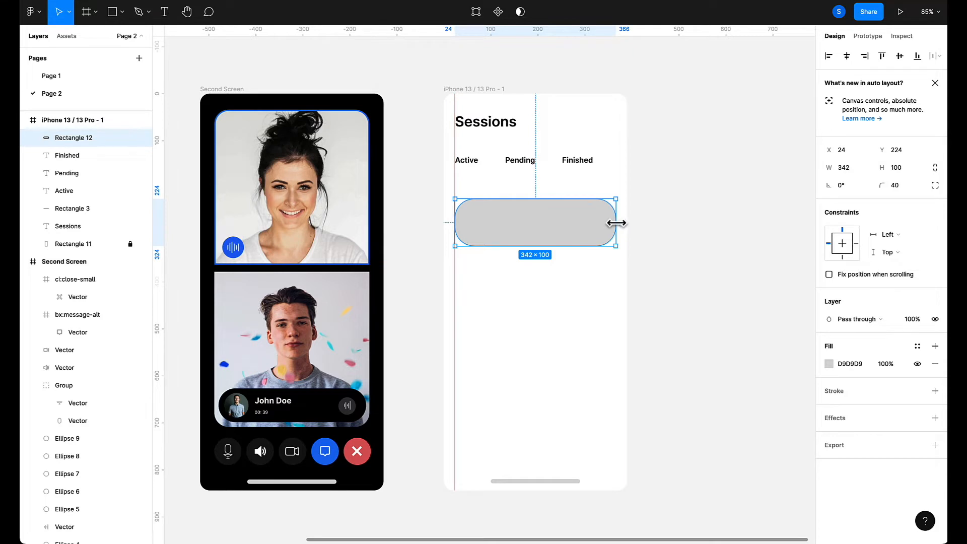
drag(616, 222, 619, 222)
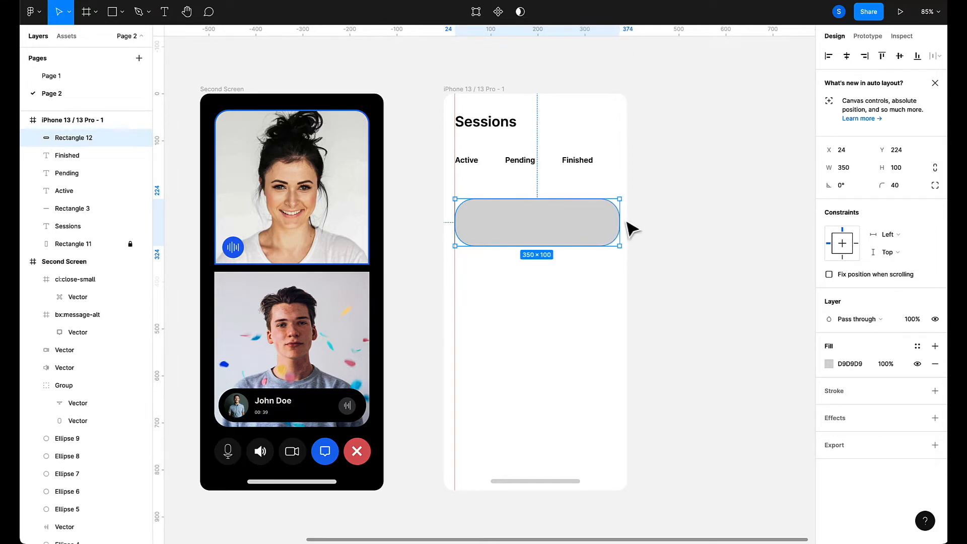
drag(157, 147, 613, 181)
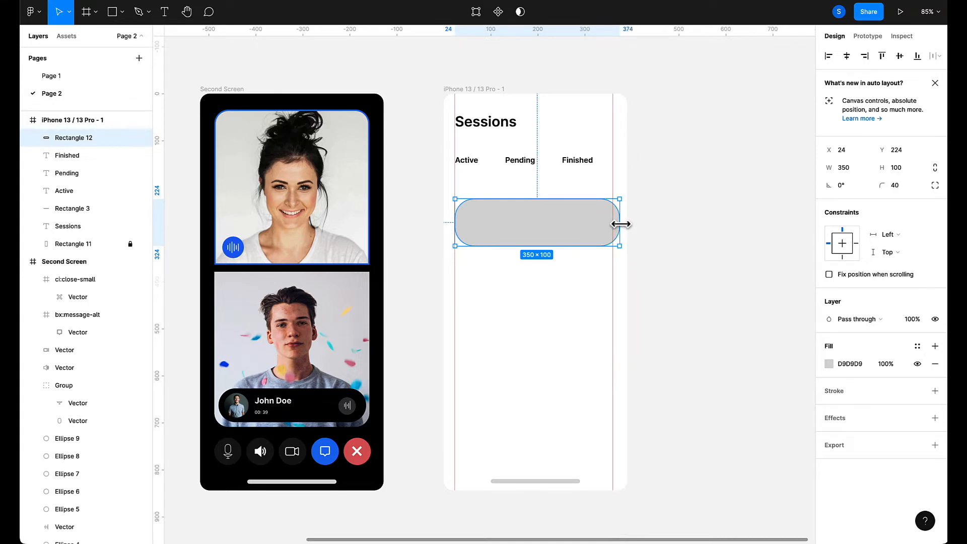
drag(620, 223, 612, 223)
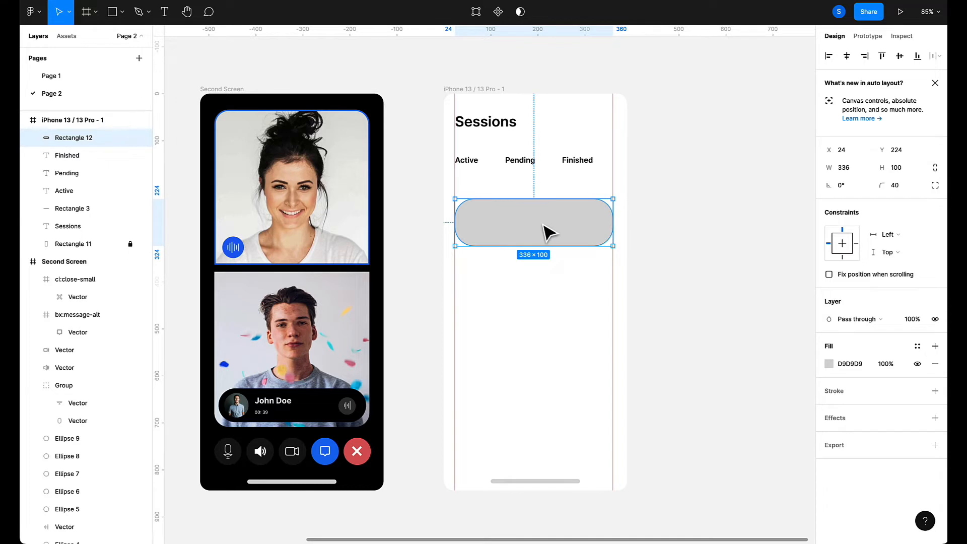
Shorten the rounded rectangle and duplicate it below as a bar about 336 × 72 at X 24, Y 319.
drag(542, 222, 529, 267)
Draw a rectangle about 169 × 189 at X 26, Y 422 below the rounded bars and duplicate it beside the original.
click(112, 12)
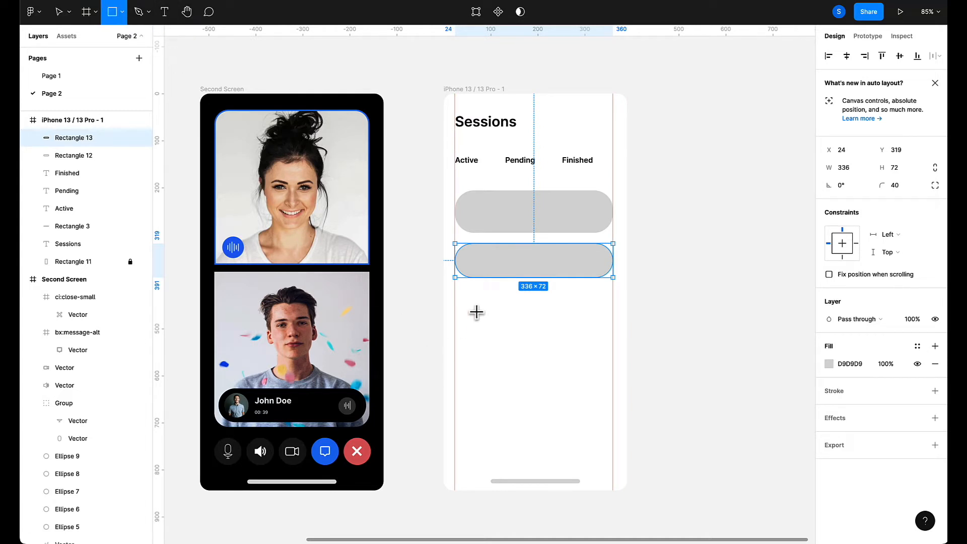
mouse_move(476, 312)
mouse_down()
mouse_move(524, 386)
mouse_move(557, 401)
mouse_move(504, 348)
mouse_up()
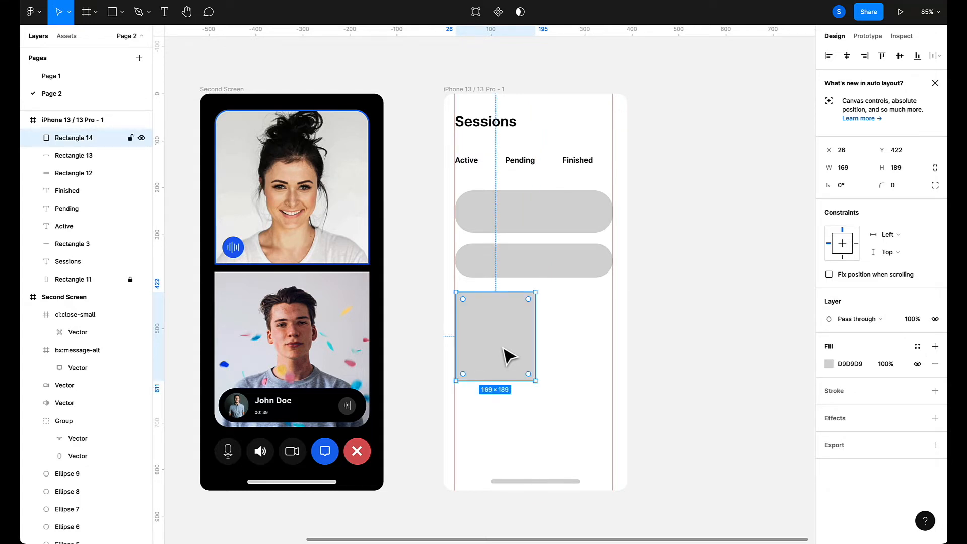
drag(513, 355, 586, 358)
Narrow the original rectangle to about 152 wide and delete its wider copy.
click(524, 360)
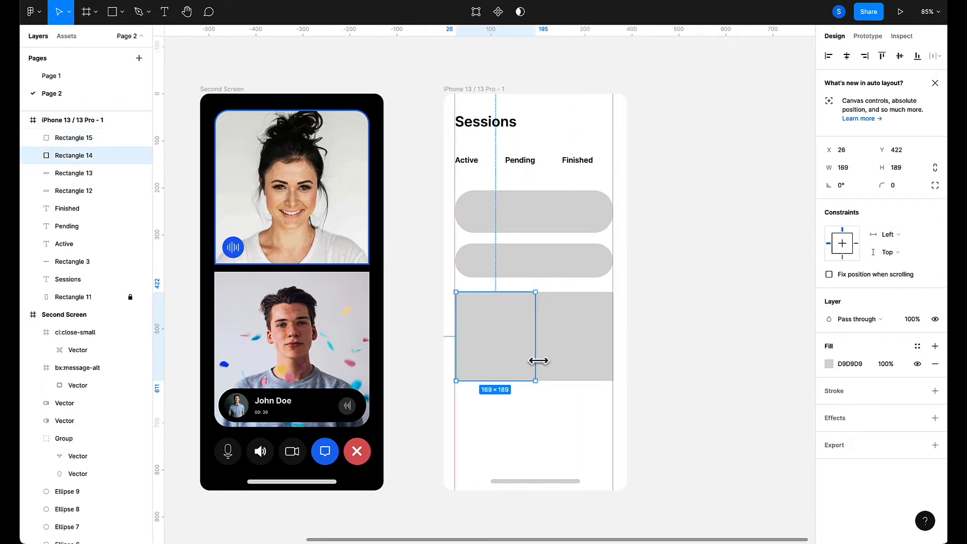
drag(535, 360, 527, 360)
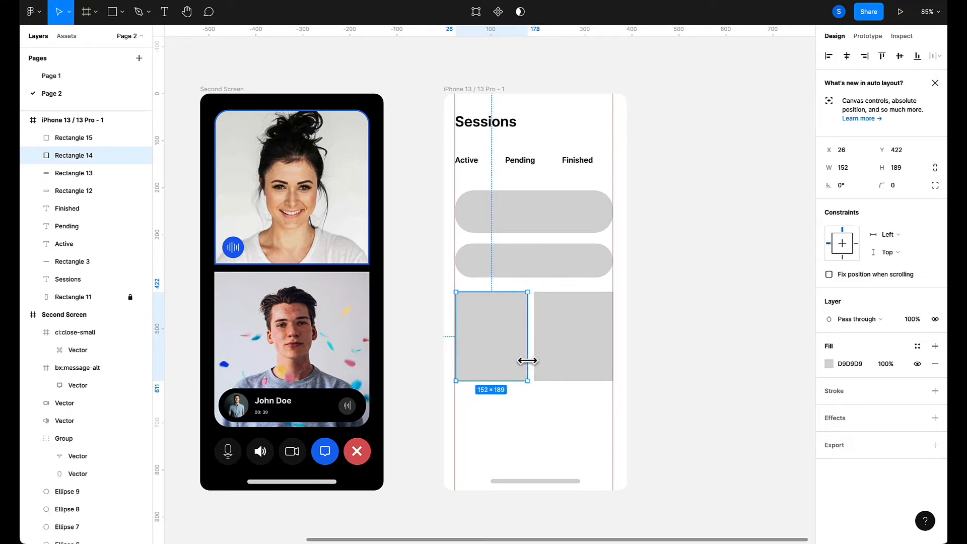
click(557, 371)
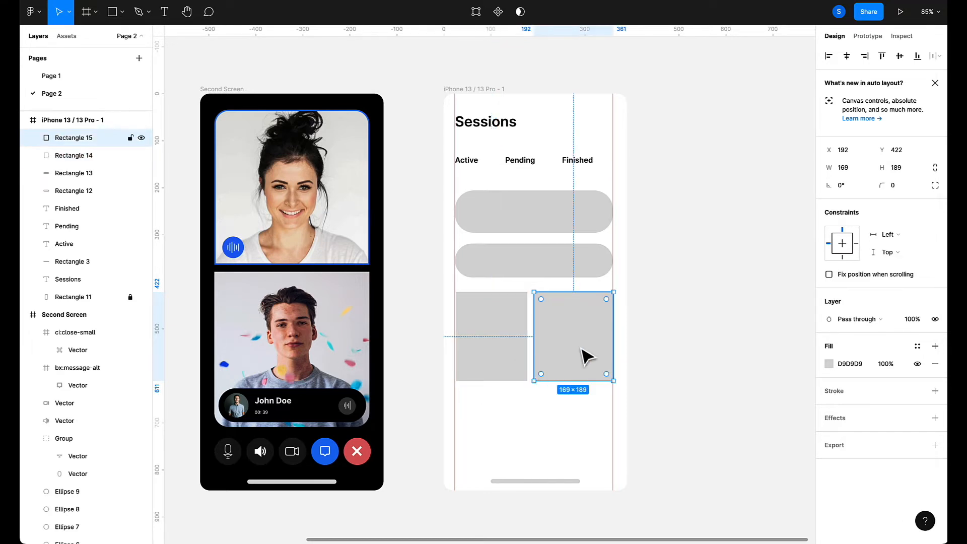
key(Delete)
Duplicate the 152 × 189 rectangle to X 208, Y 422, and align the original with the first margin guide.
click(502, 353)
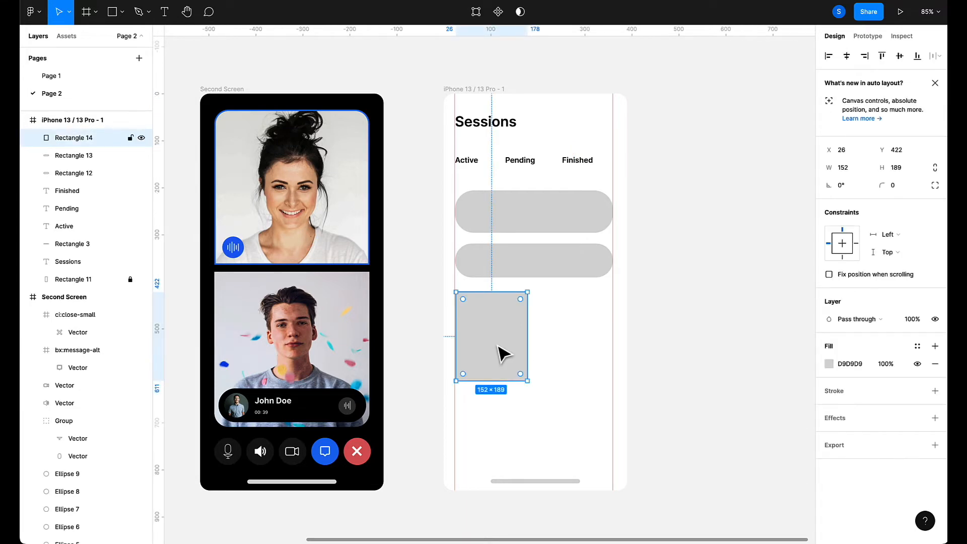
drag(518, 352, 583, 347)
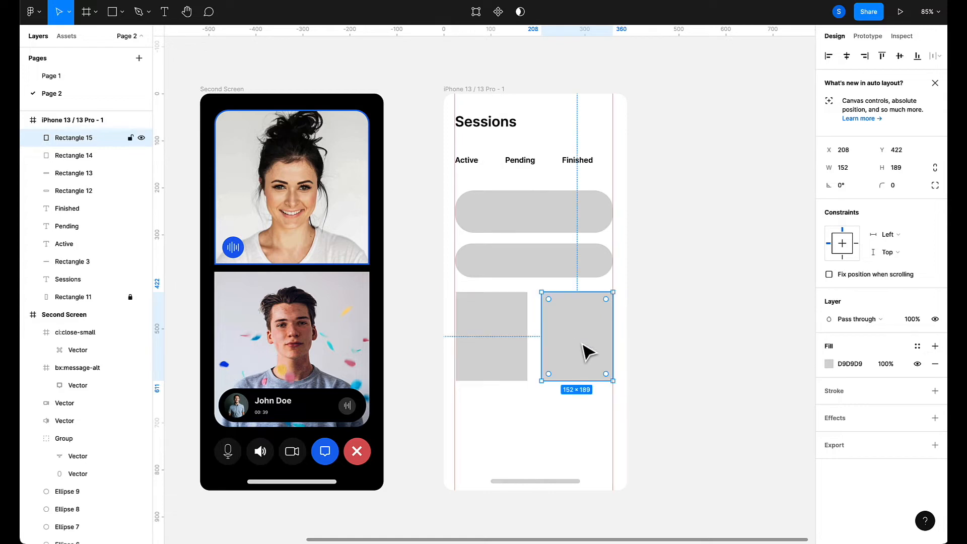
click(550, 416)
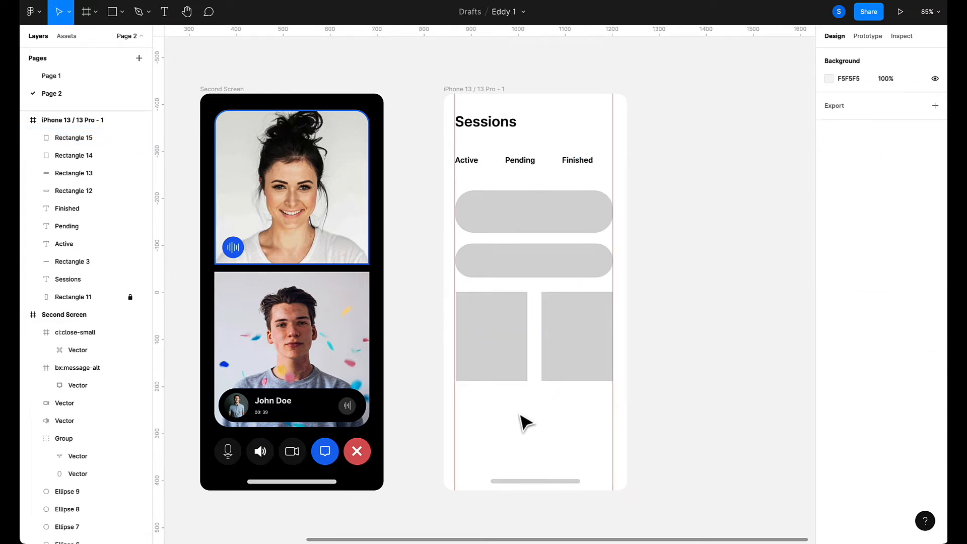
click(491, 376)
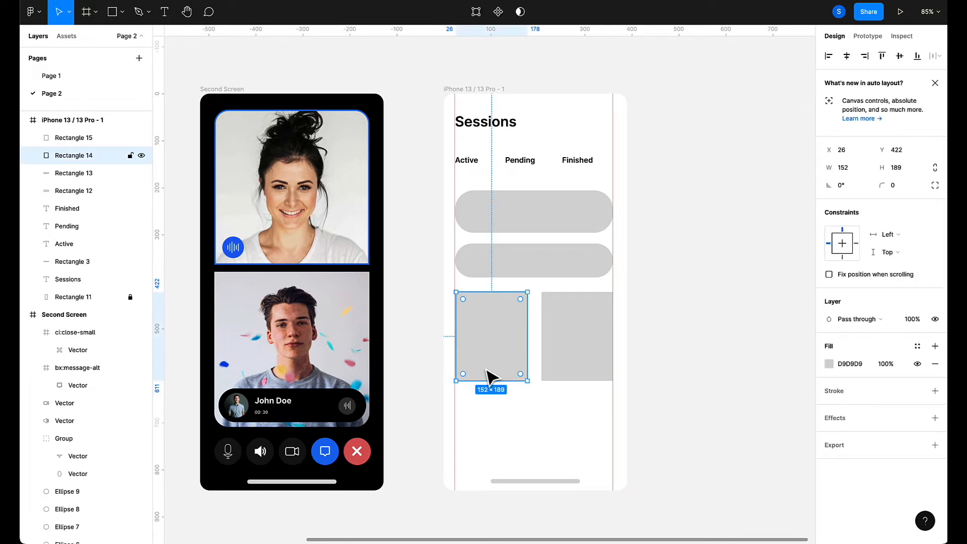
click(516, 429)
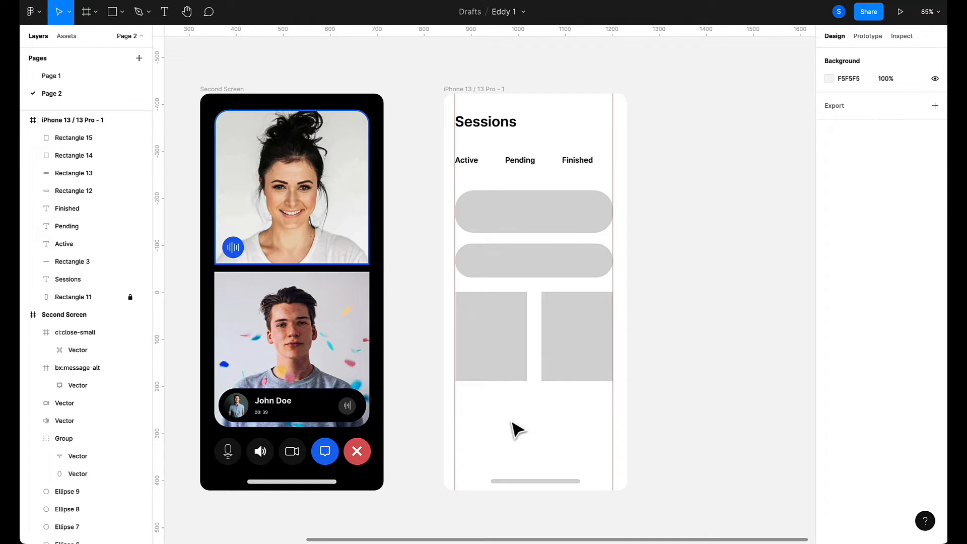
Draw a rectangle about 308 × 142 at X 52, Y 649 below the two square-cornered cards.
scroll(516, 429, down, 1)
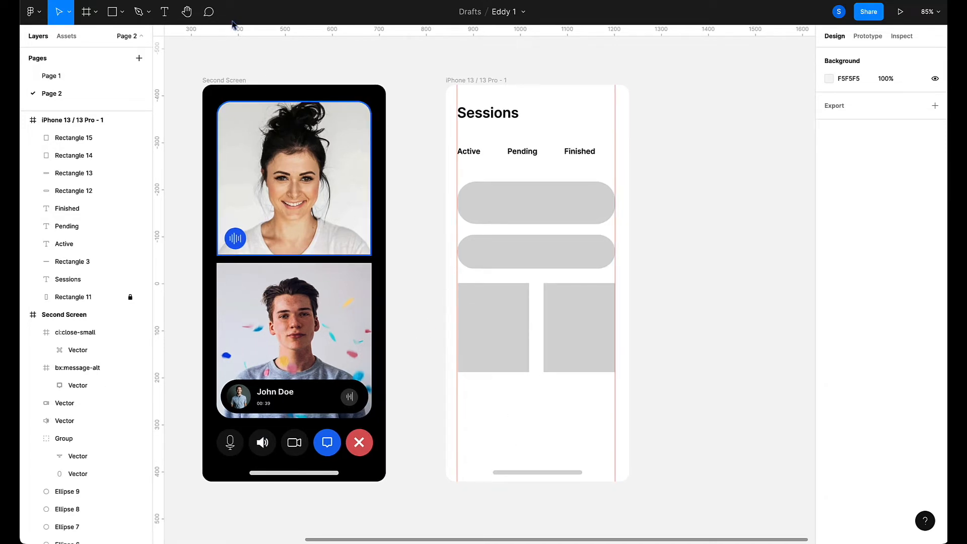
click(122, 12)
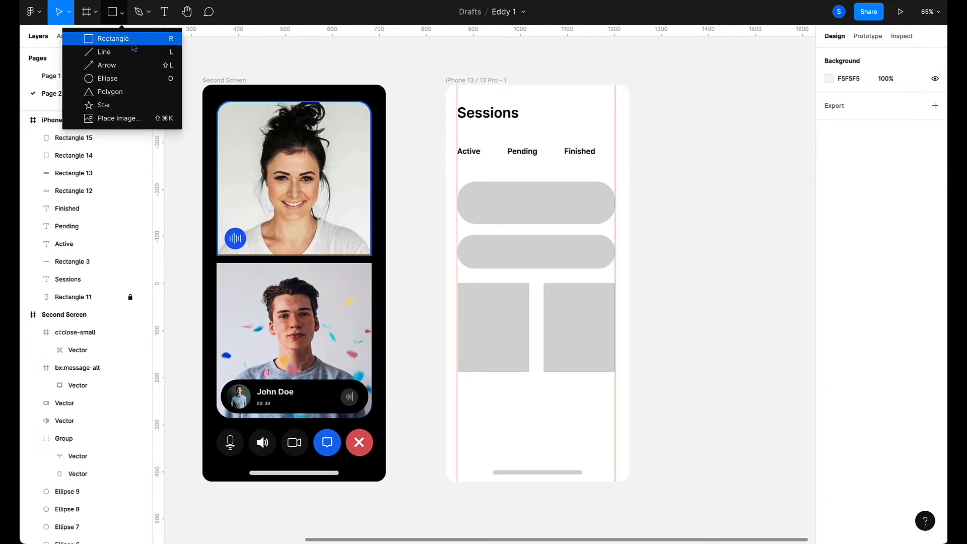
click(132, 43)
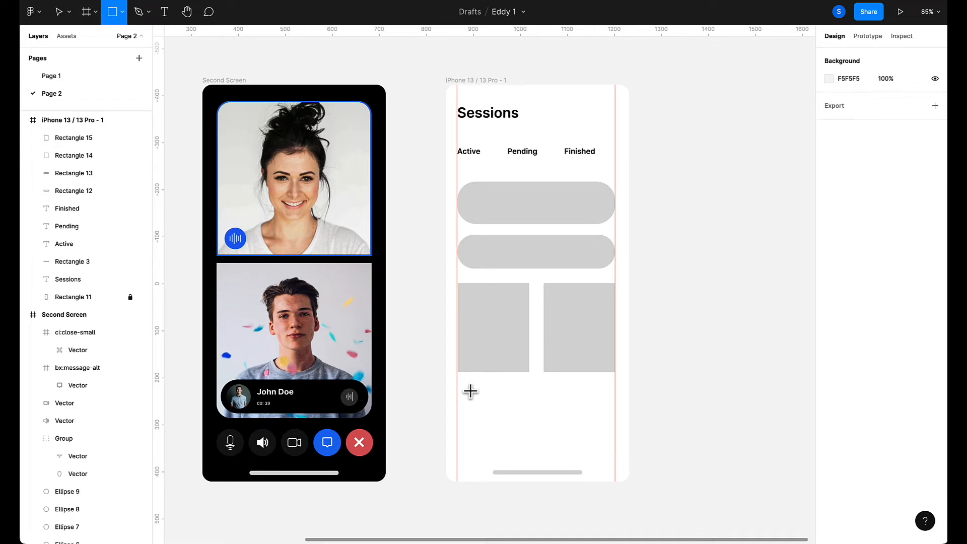
mouse_move(469, 391)
mouse_down()
mouse_move(602, 425)
mouse_move(613, 458)
mouse_up()
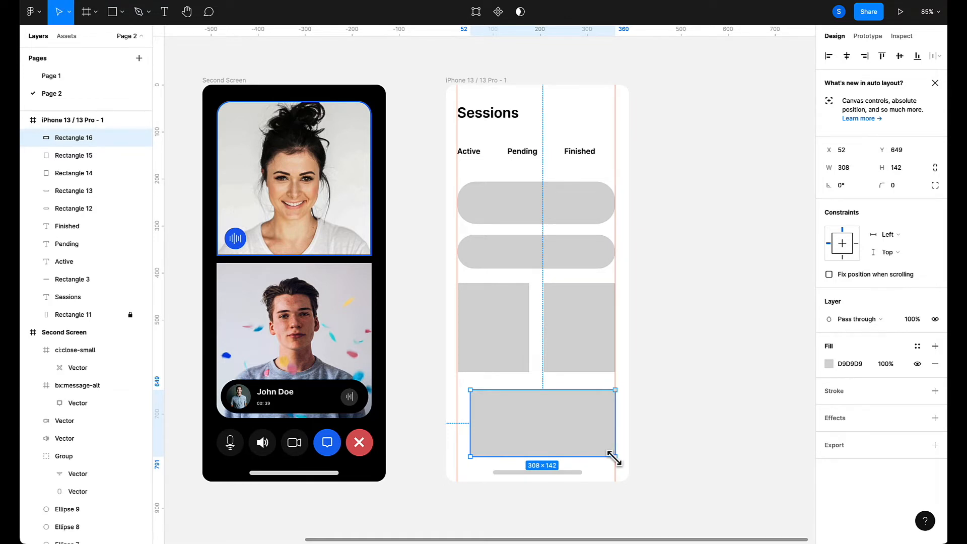
Move the upper rounded bar straight up to Y 197, closer to the Active, Pending and Finished labels.
click(503, 201)
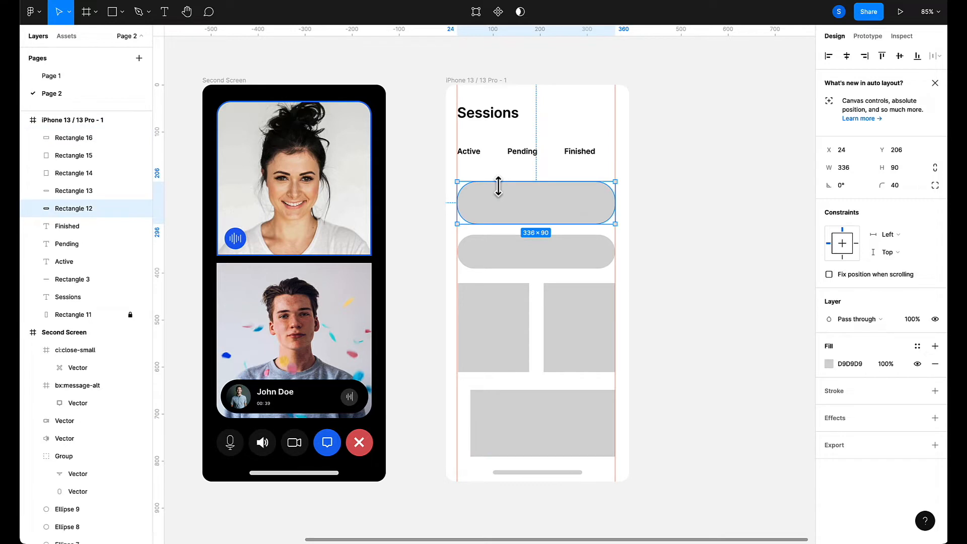
key(Up)
key(Up)
key(Up)
key(Up)
key(Up)
key(Up)
key(Up)
key(Up)
key(Up)
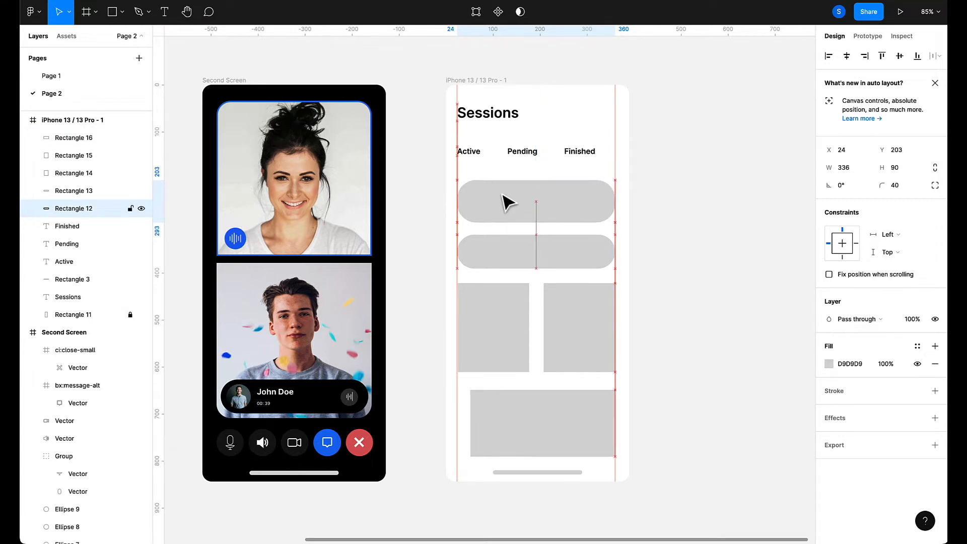
Move the lower rounded bar and both side-by-side cards up together, placing the bar at Y 298 and the cards at Y 401.
click(529, 262)
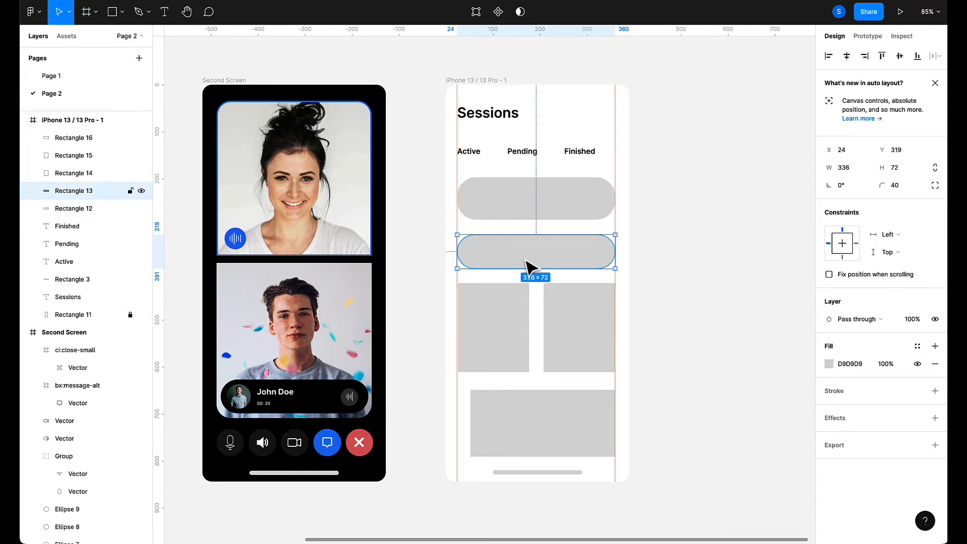
shift+click(501, 308)
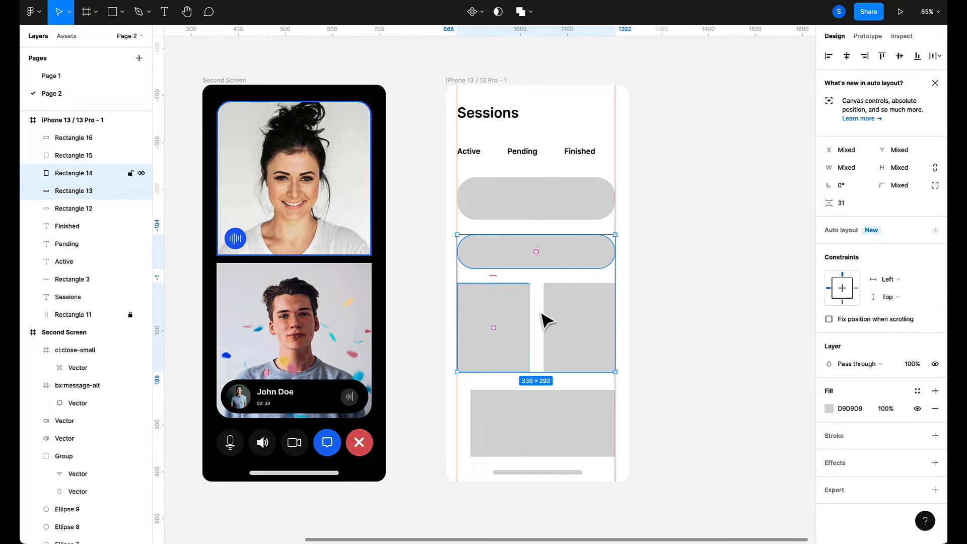
shift+click(560, 324)
key(ctrl+alt+t)
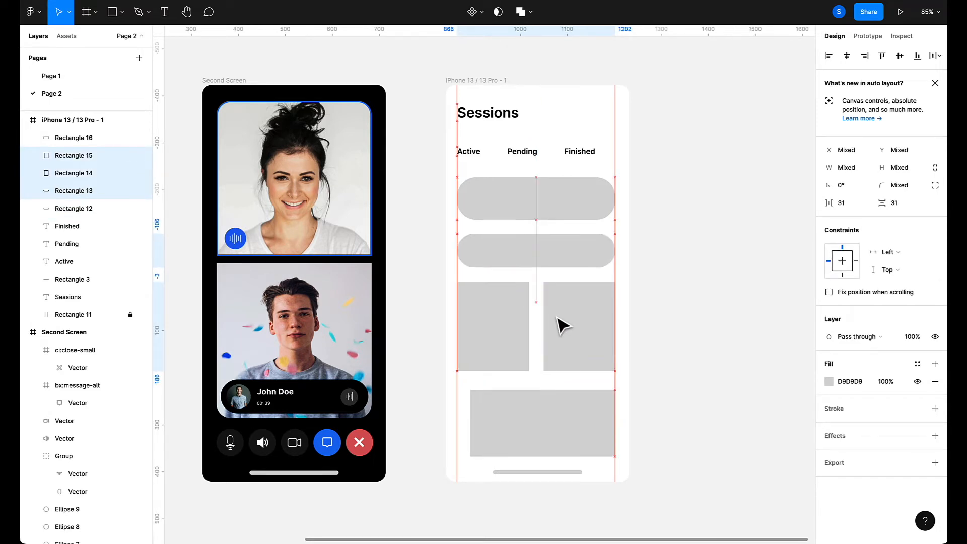
key(Up)
key(Up)
key(Up)
key(Up)
key(Up)
key(Up)
key(Up)
key(Up)
key(Up)
key(Up)
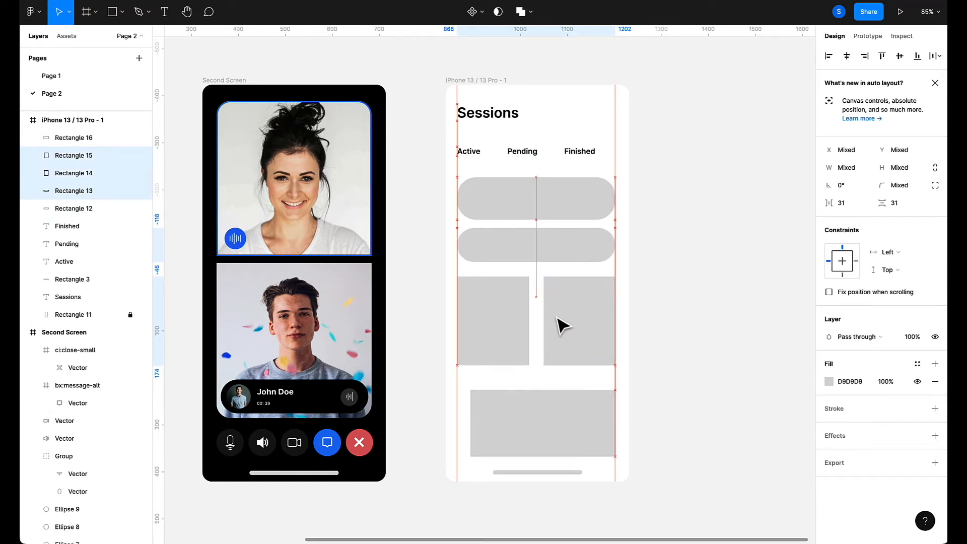
key(Up)
key(Up)
key(Up)
key(Up)
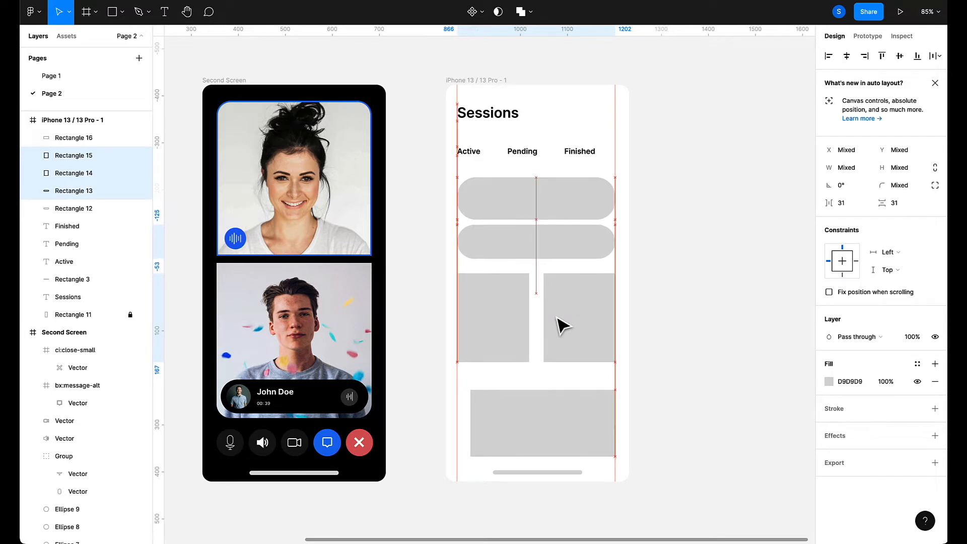
Raise the upper rounded bar to Y 188 and resize the lower bar to 336 × 63 at X 24, Y 307.
click(553, 200)
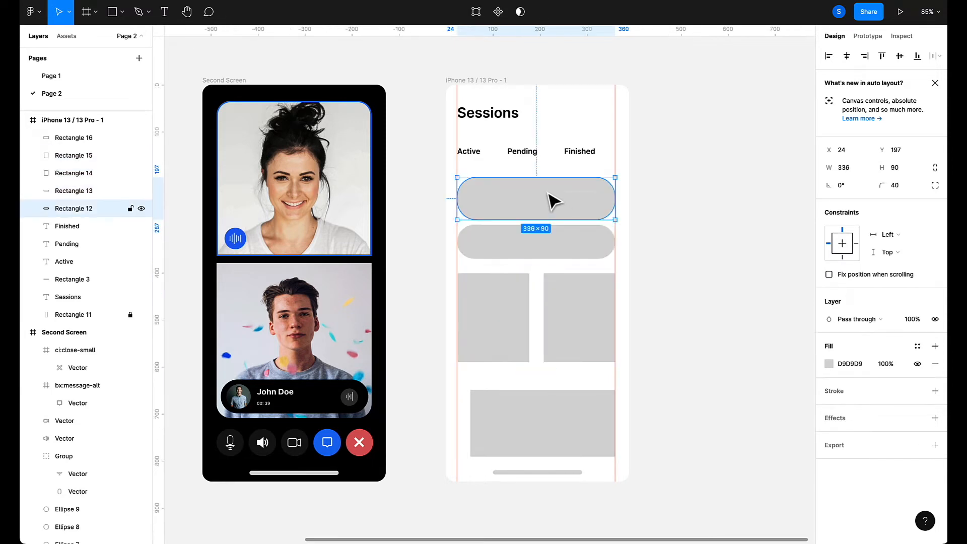
drag(524, 190, 522, 185)
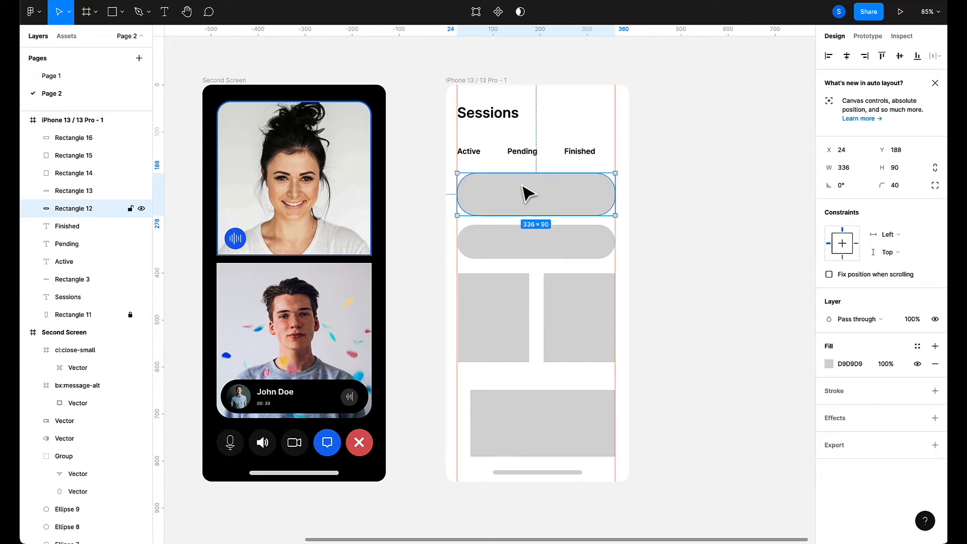
click(524, 242)
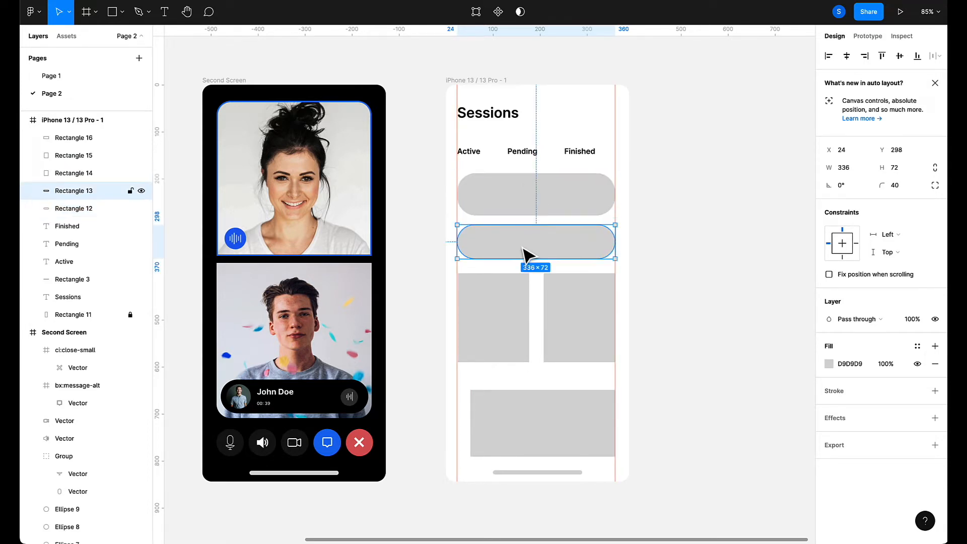
drag(541, 223, 543, 234)
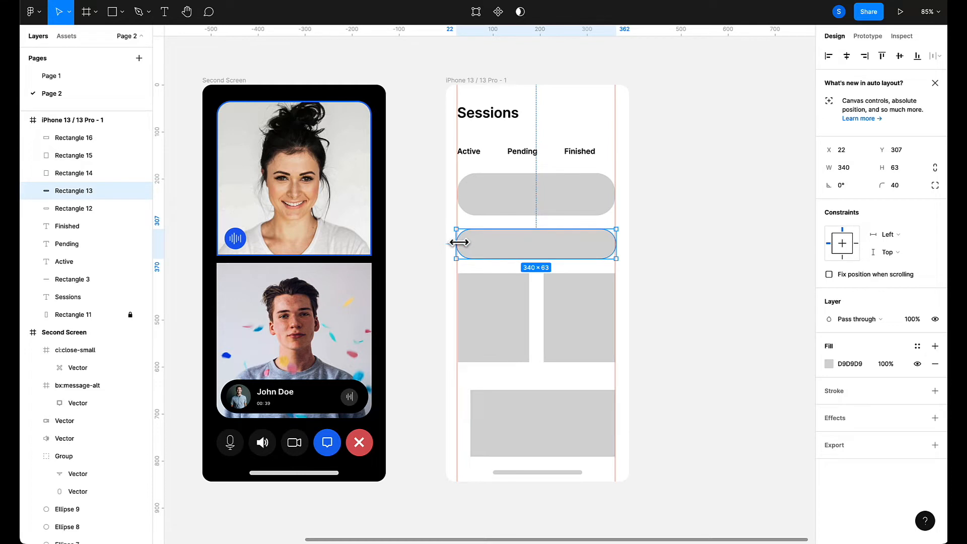
drag(458, 242, 459, 243)
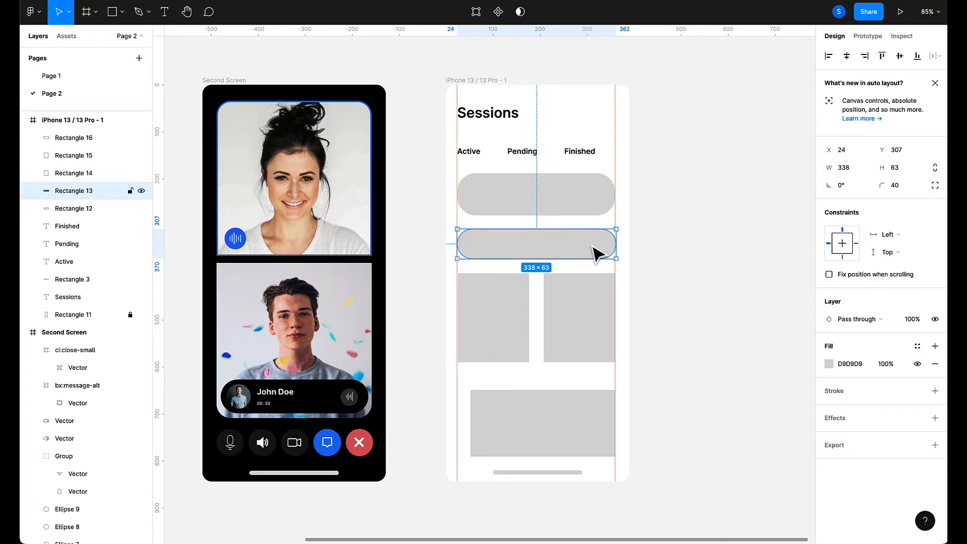
drag(612, 245, 611, 246)
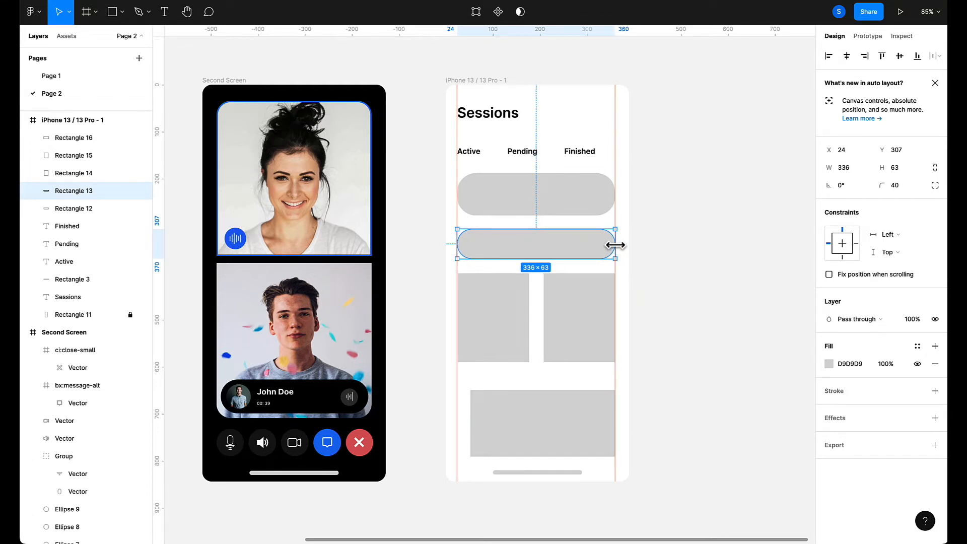
Shorten the upper rounded bar to a height of 81 and raise both bars together, with the upper one at Y 188.
click(524, 203)
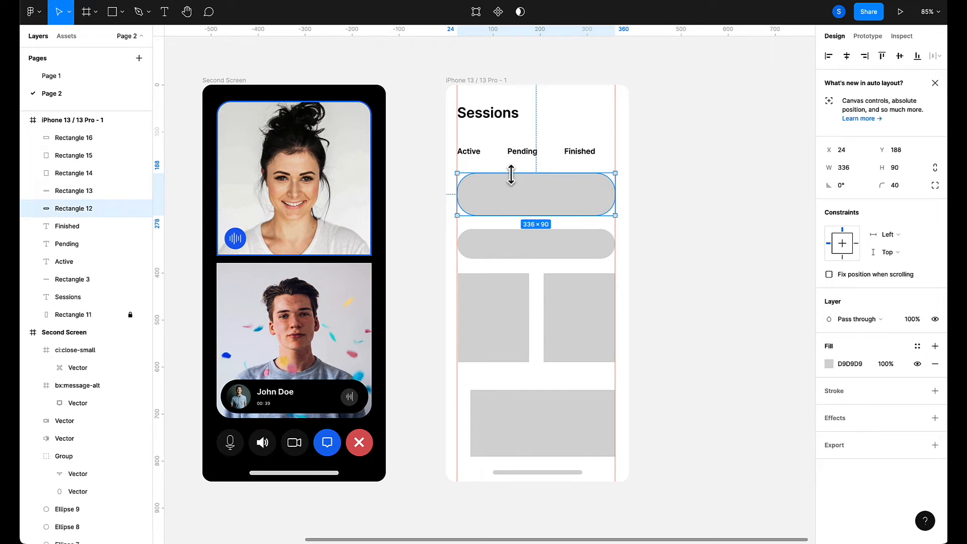
drag(511, 175, 510, 183)
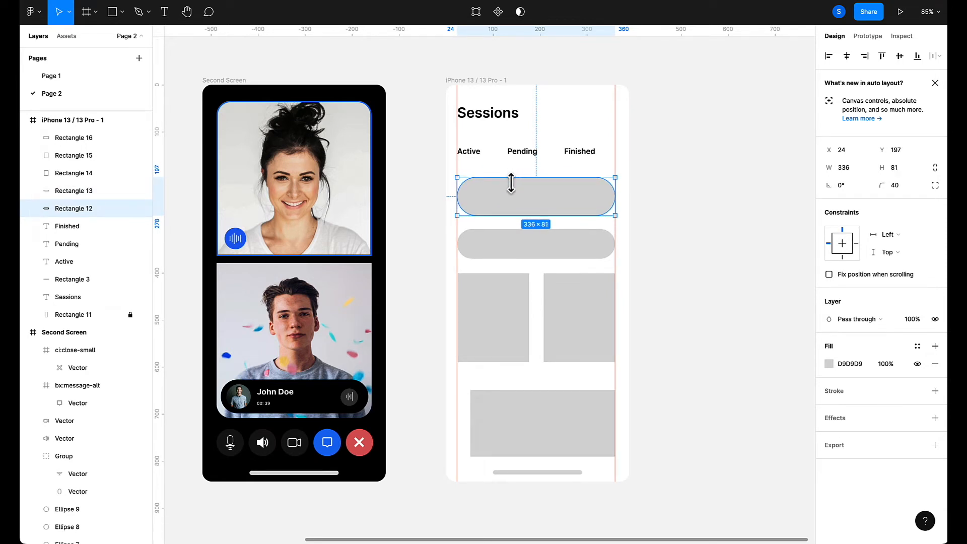
shift+click(512, 250)
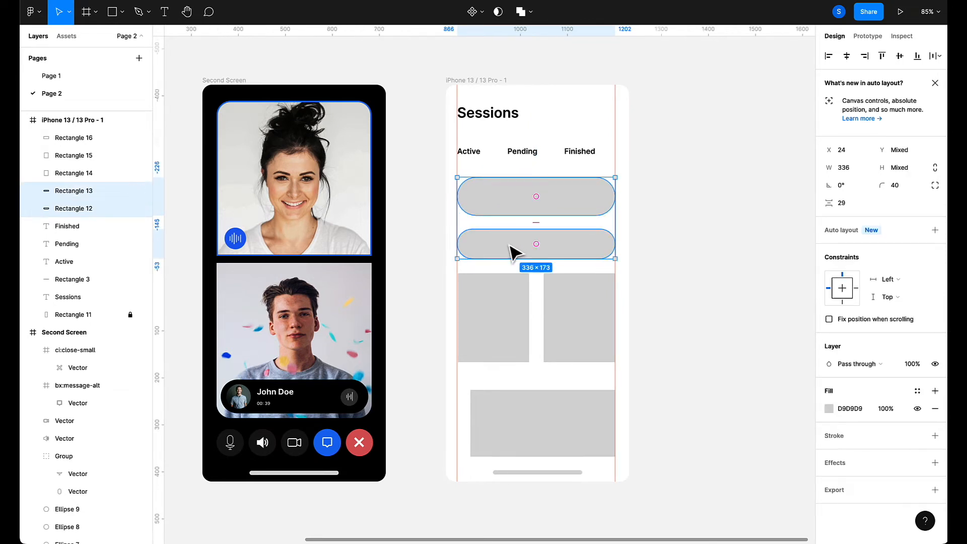
key(Up)
key(Up)
key(Up)
key(Up)
key(Up)
key(Up)
key(Up)
key(Up)
key(Up)
key(Up)
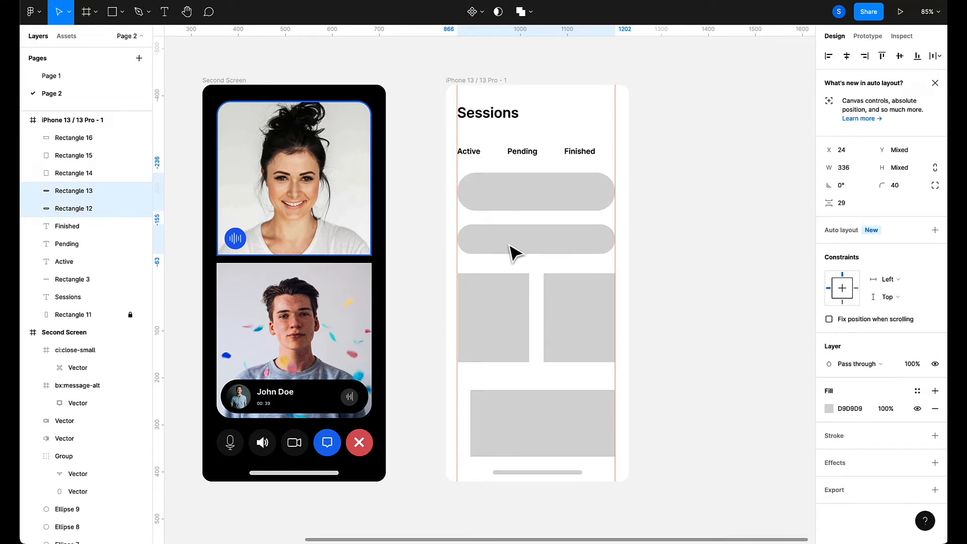
key(Down)
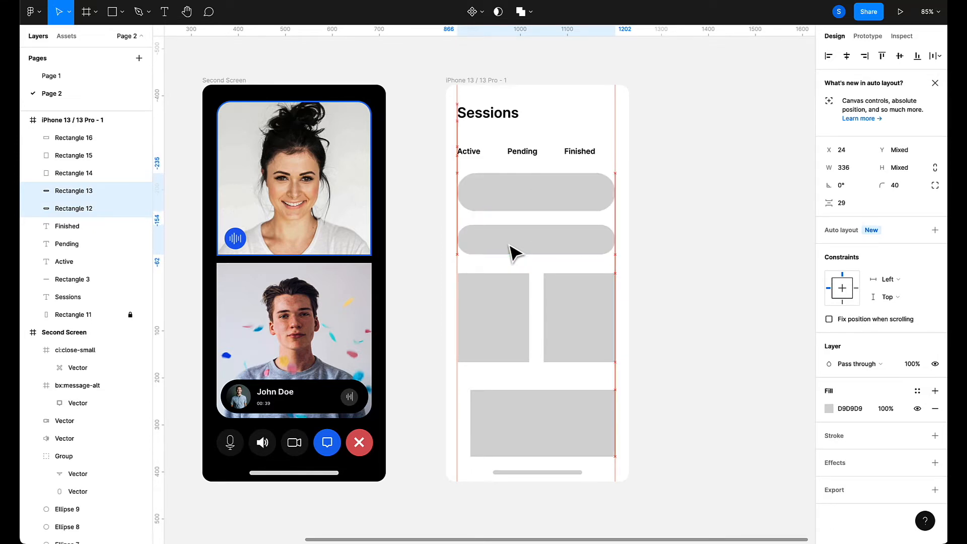
click(669, 272)
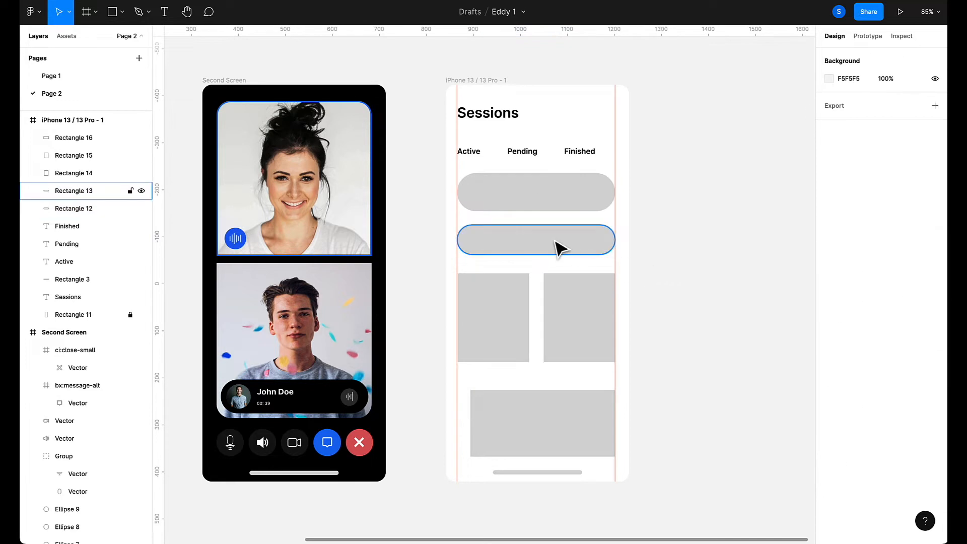
Raise the lower rounded bar to Y 292 and the two side-by-side cards to Y 378.
click(555, 245)
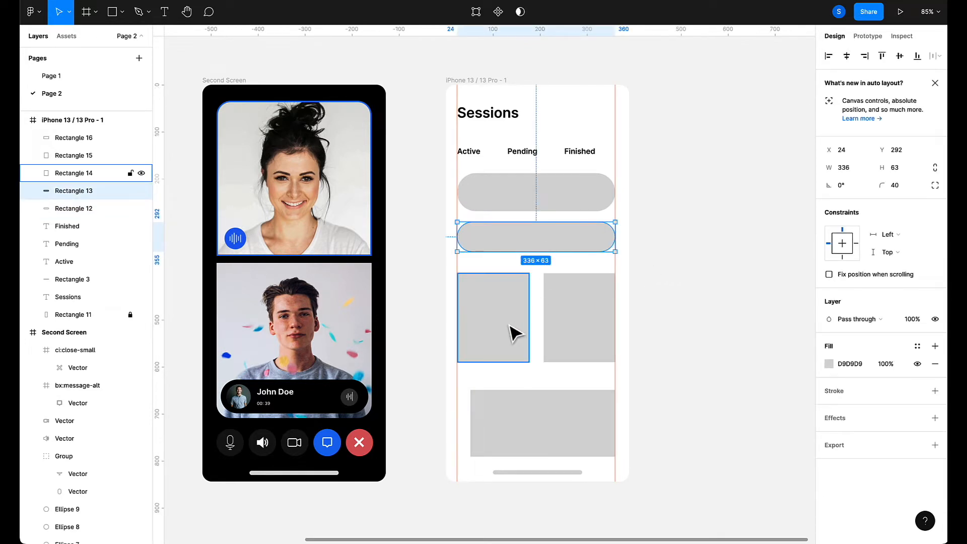
click(510, 325)
shift+click(567, 338)
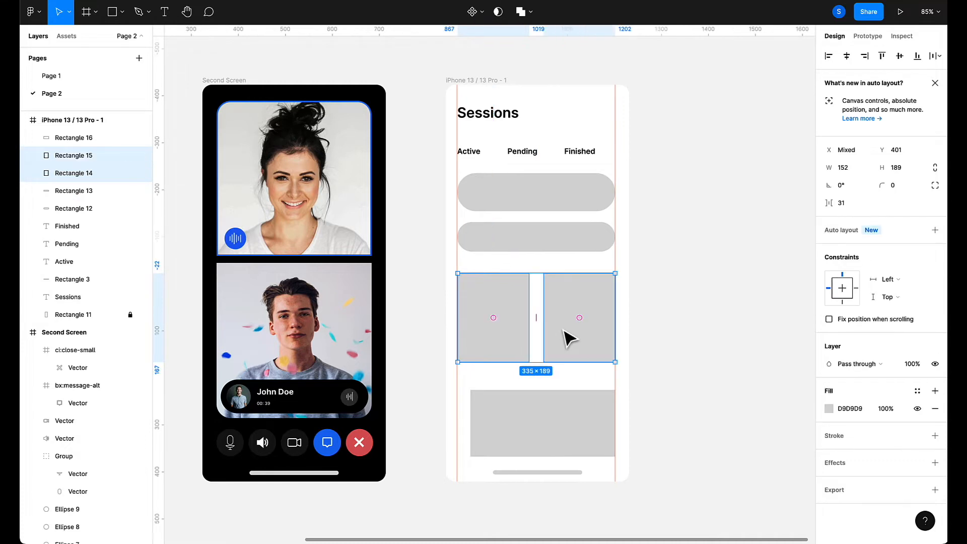
drag(563, 330, 561, 321)
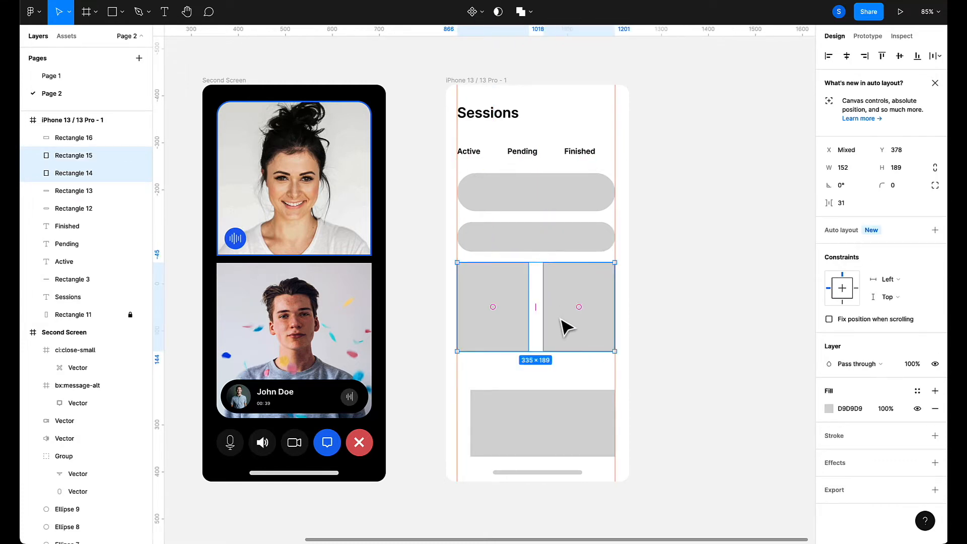
Move the bottom rectangle up under the cards and resize it to 335 × 159 at X 24, Y 581, spanning both margin guides.
click(561, 422)
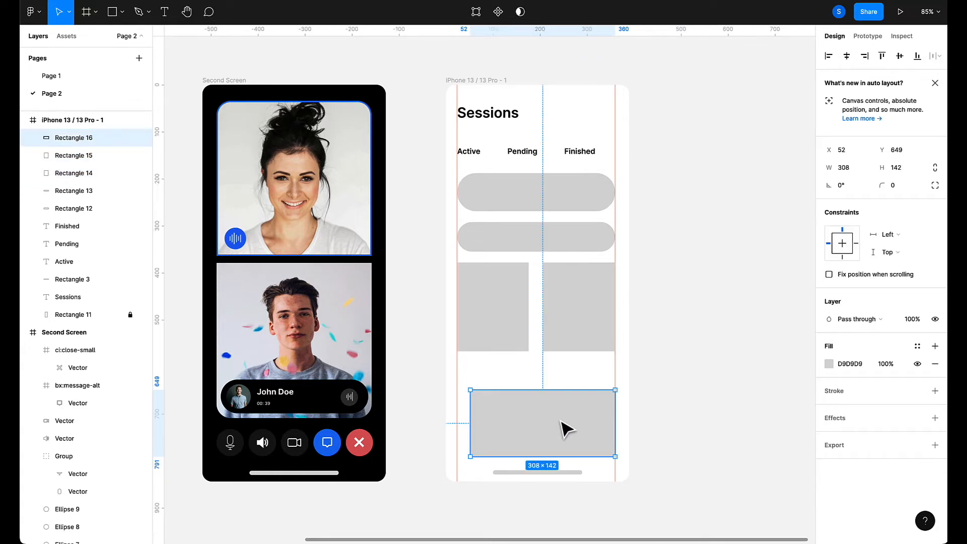
drag(559, 419, 554, 399)
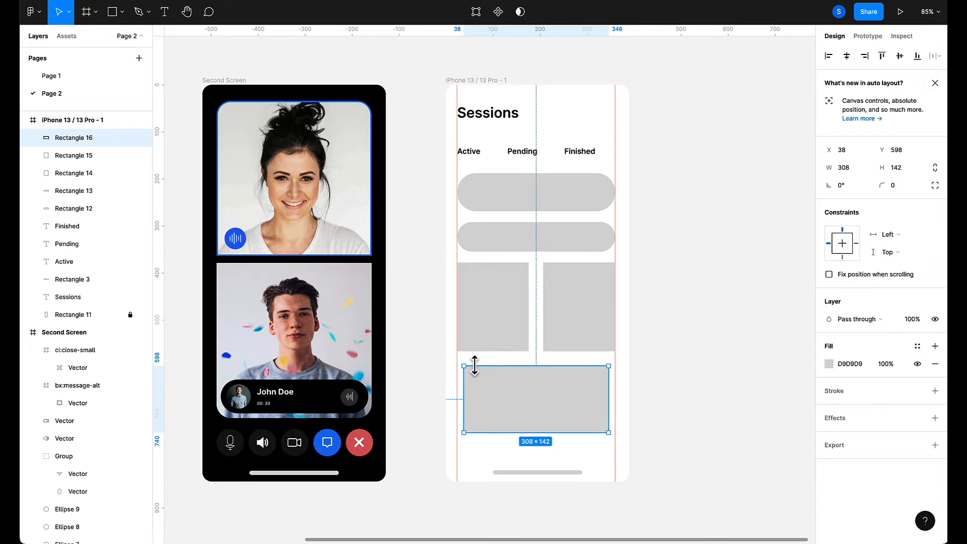
drag(463, 366, 457, 358)
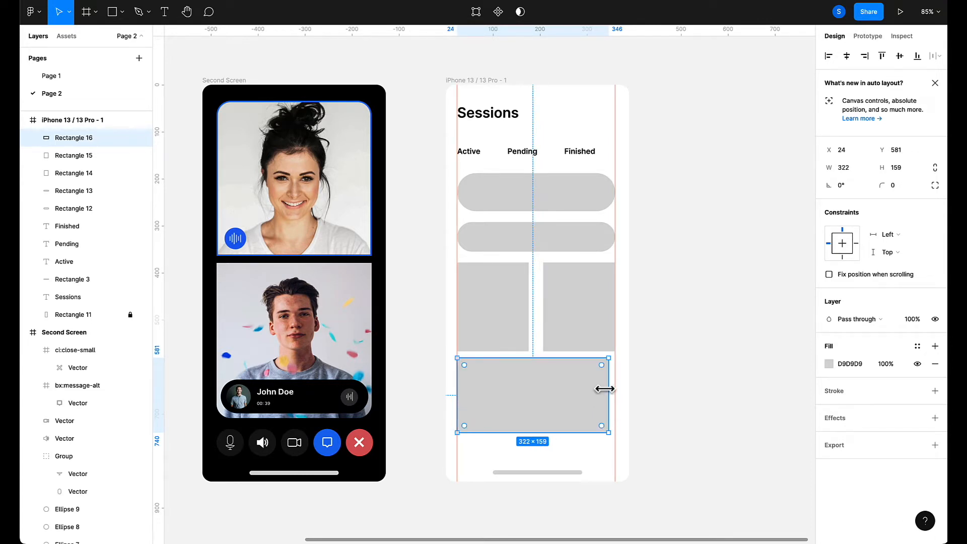
drag(604, 389, 614, 389)
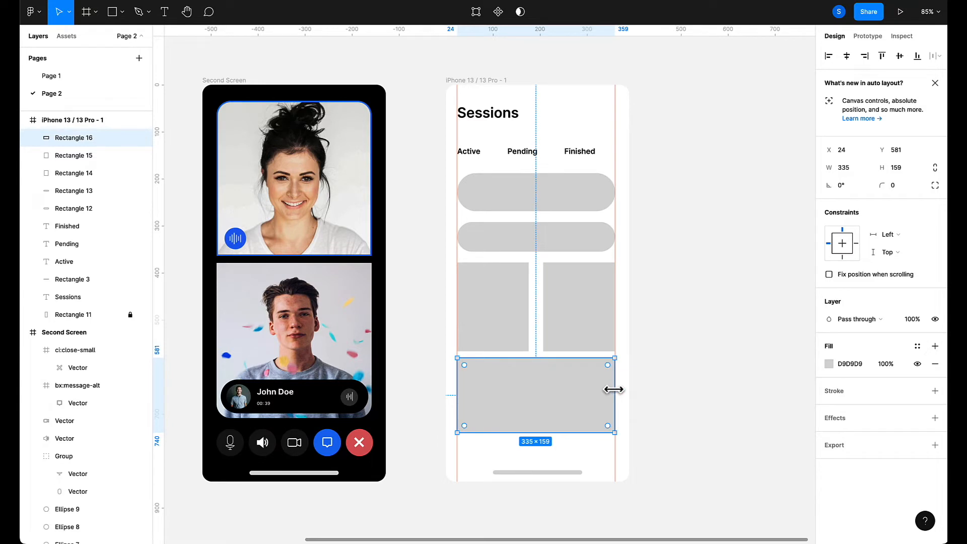
click(686, 444)
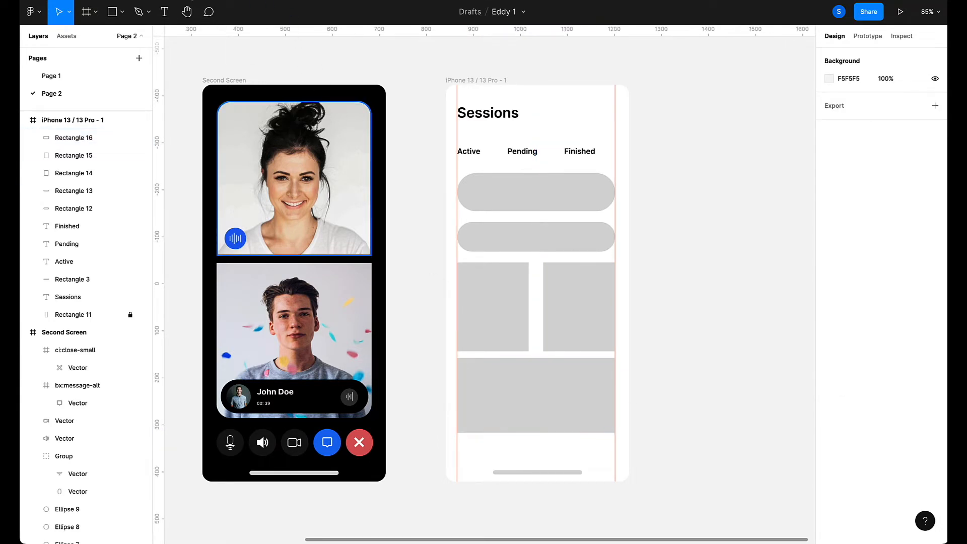
Preview the Sessions screen in the prototype presentation and return to the design file.
key(ctrl+alt+Return)
click(444, 241)
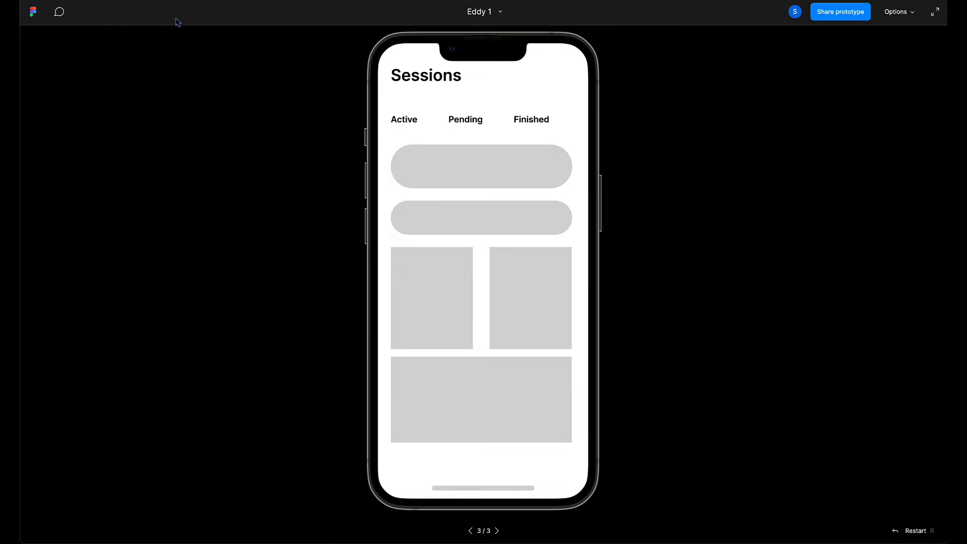
click(125, 0)
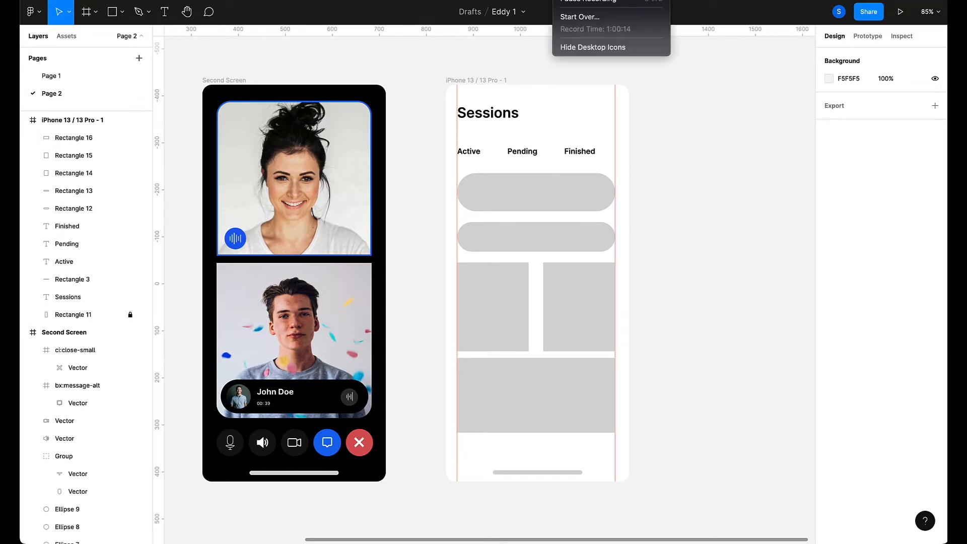
click(670, 177)
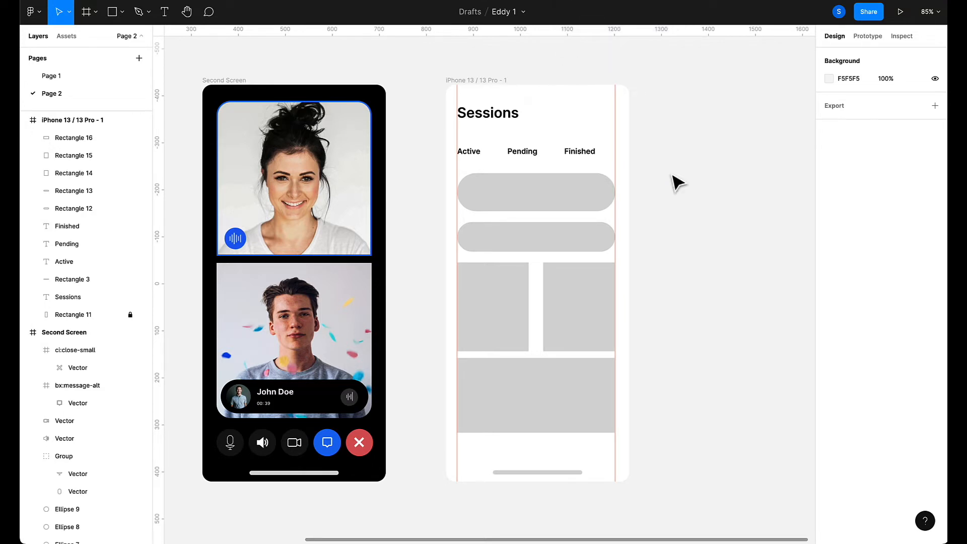
click(519, 207)
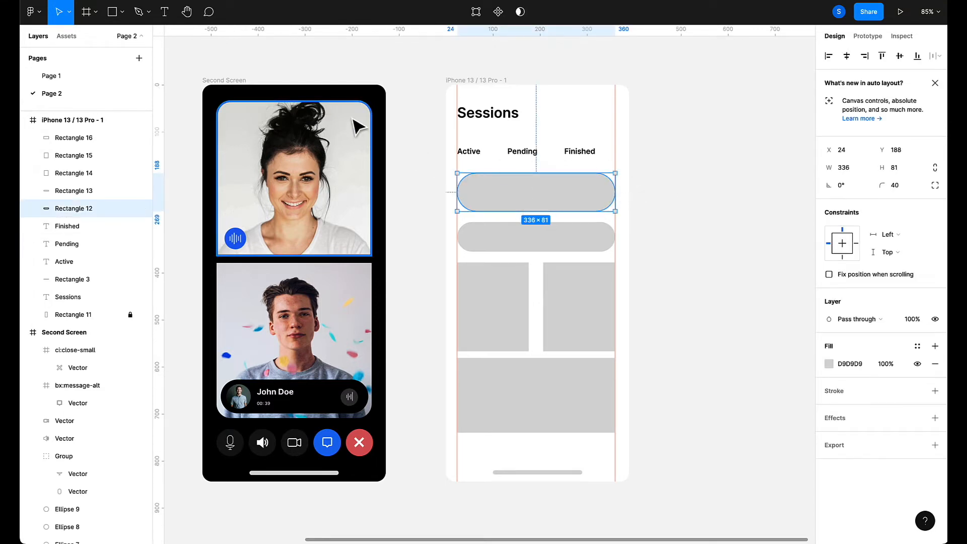
Draw a 76 × 76 circle on the empty canvas beside the Sessions screen and fill it with near-black 0F0303.
click(677, 231)
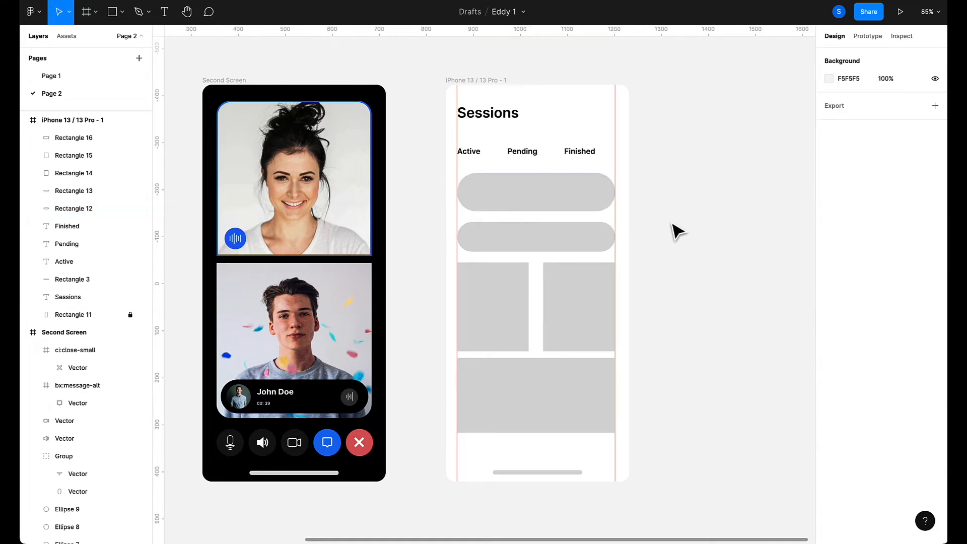
key(o)
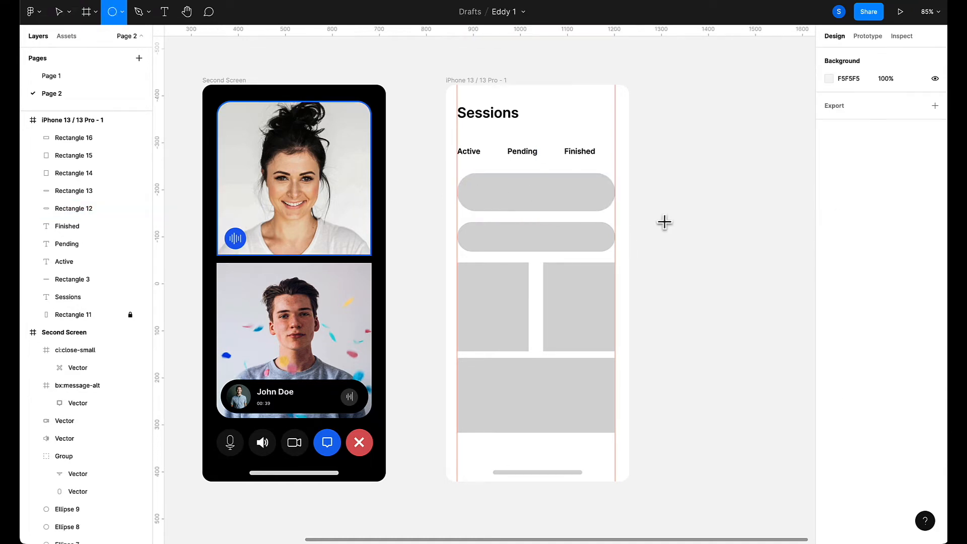
drag(664, 222, 717, 221)
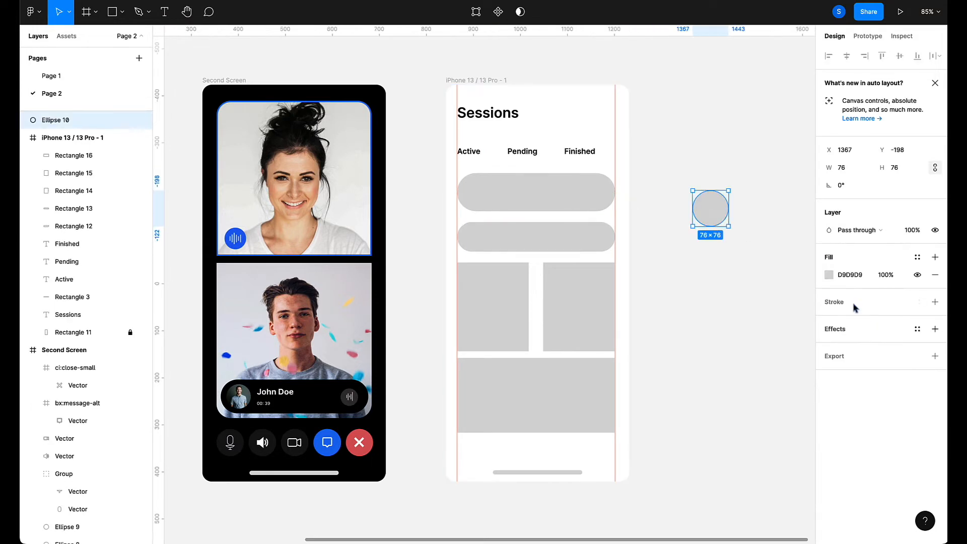
click(829, 275)
drag(804, 400, 788, 392)
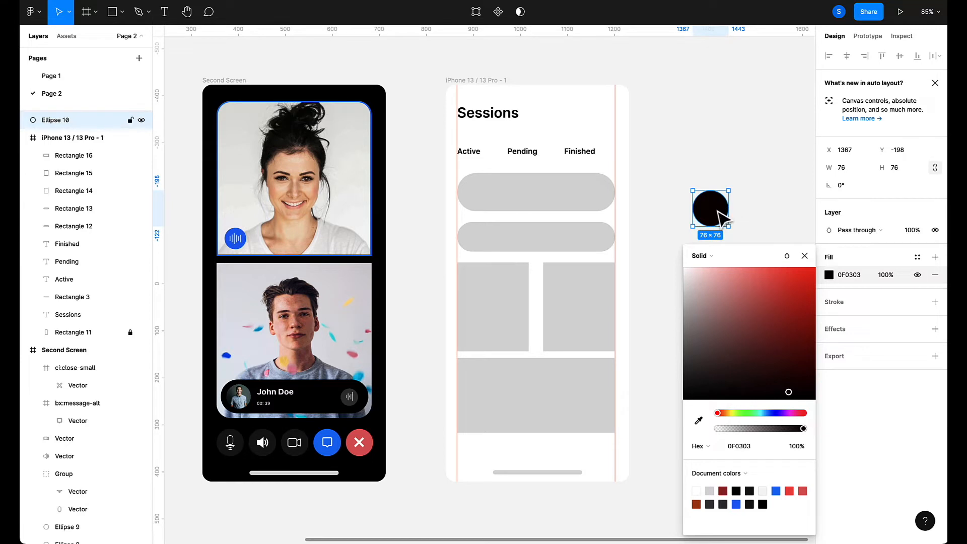
Duplicate the black circle into eight, arranged in two columns of four beside the Sessions screen at X 1268 and X 1408.
drag(719, 211, 730, 116)
drag(708, 207, 728, 216)
drag(678, 149, 665, 145)
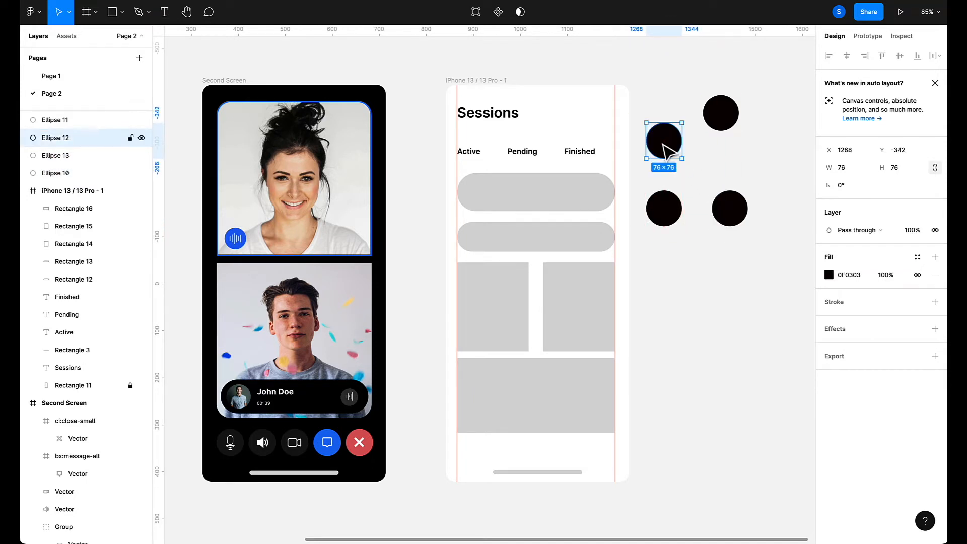
click(719, 129)
drag(721, 135, 730, 162)
click(665, 220)
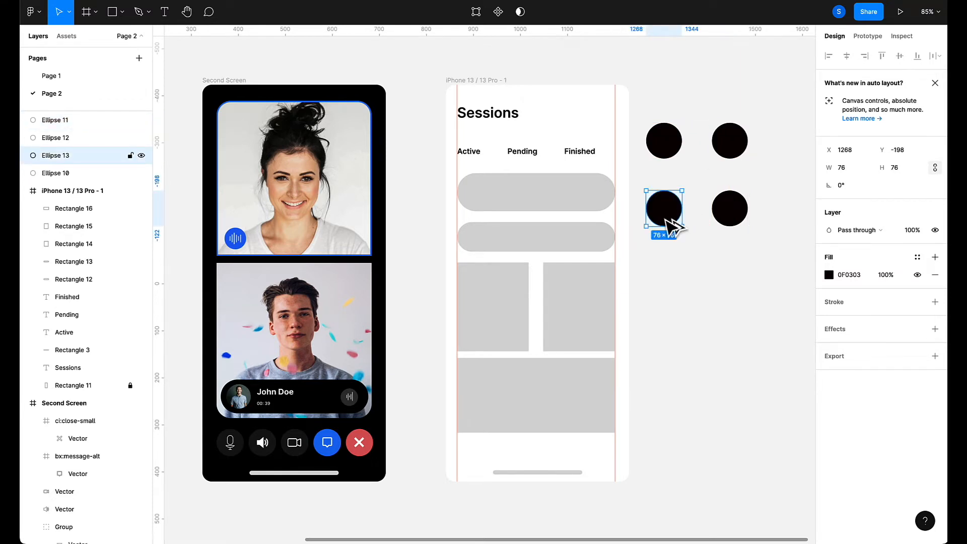
drag(675, 222, 736, 353)
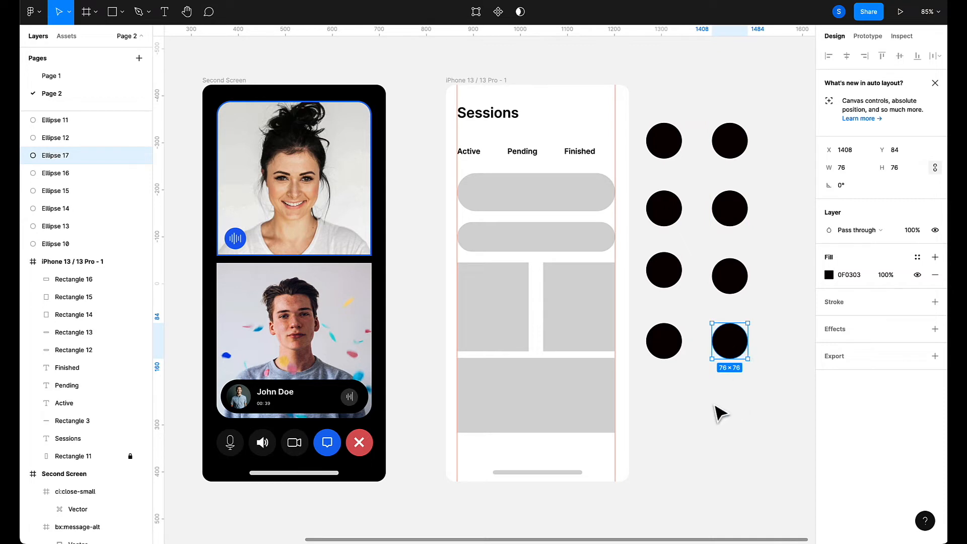
Run the User Profile plugin on the top-left circle and insert a random photo filtered to Female.
click(670, 154)
right_click(667, 153)
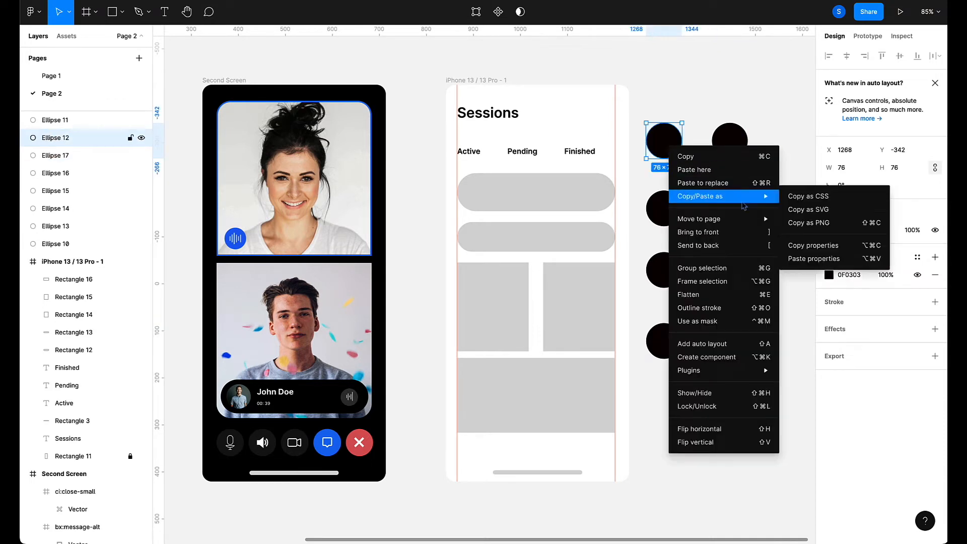
mouse_move(718, 375)
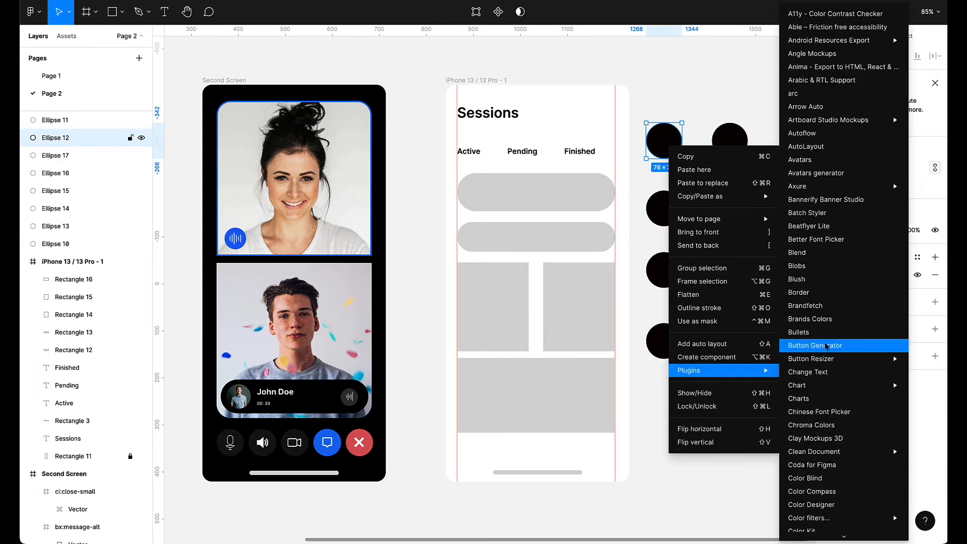
scroll(826, 346, down, 15)
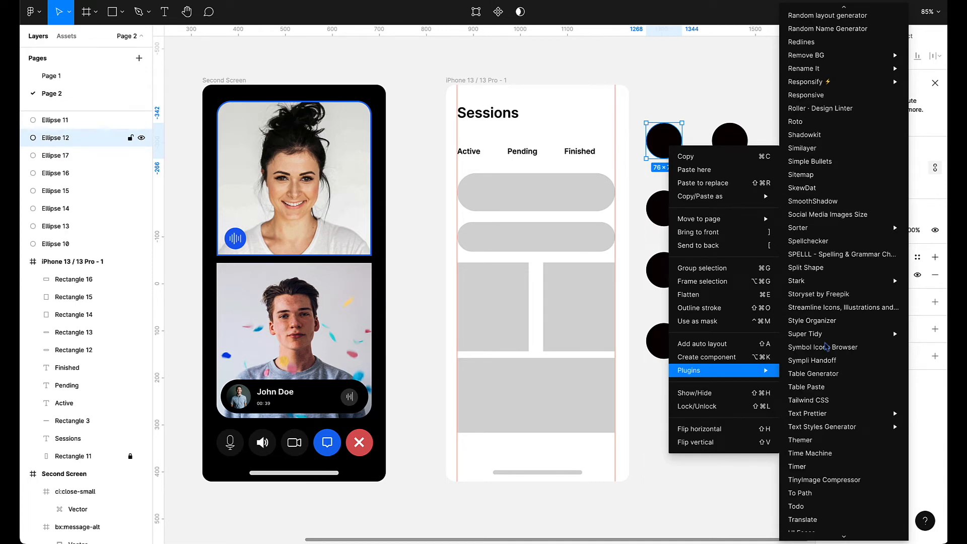
scroll(826, 347, down, 5)
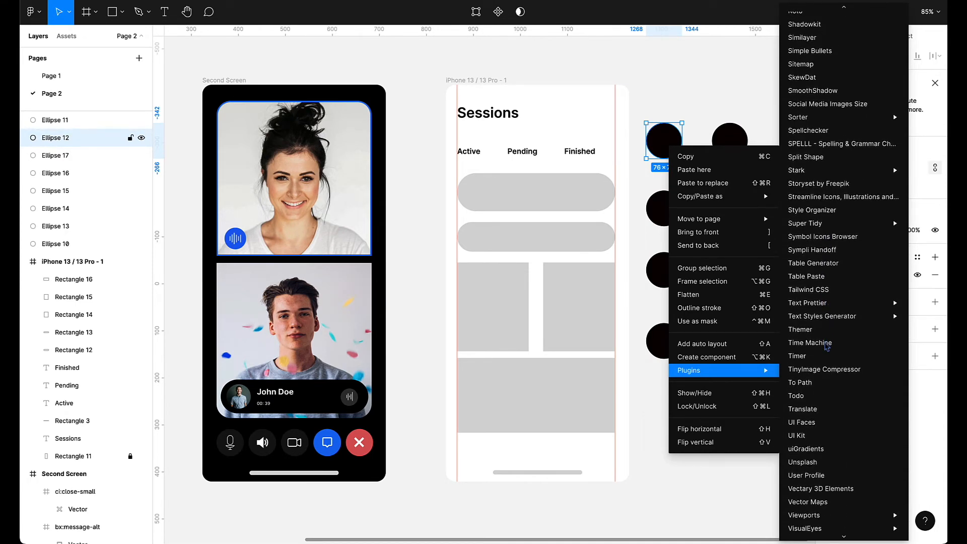
scroll(826, 346, down, 1)
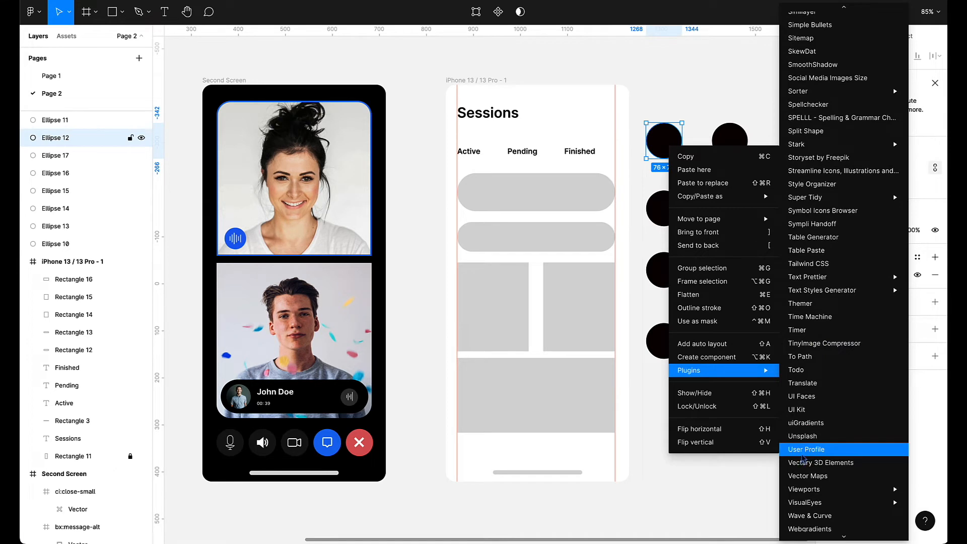
click(804, 449)
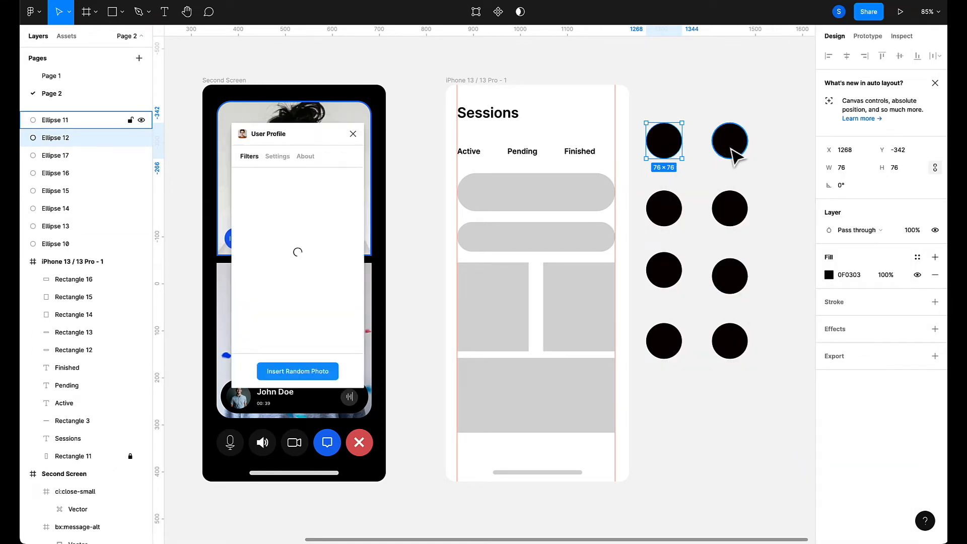
drag(278, 140, 216, 122)
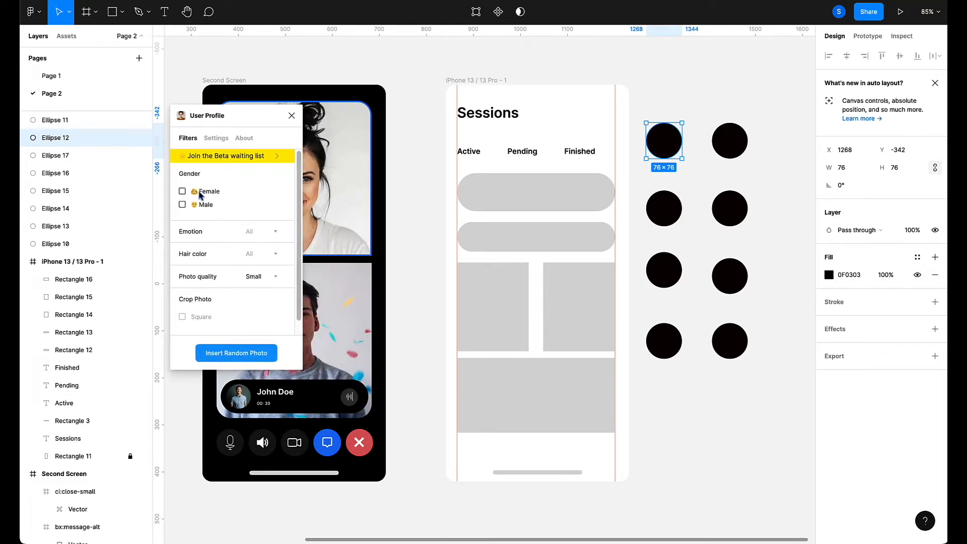
click(181, 192)
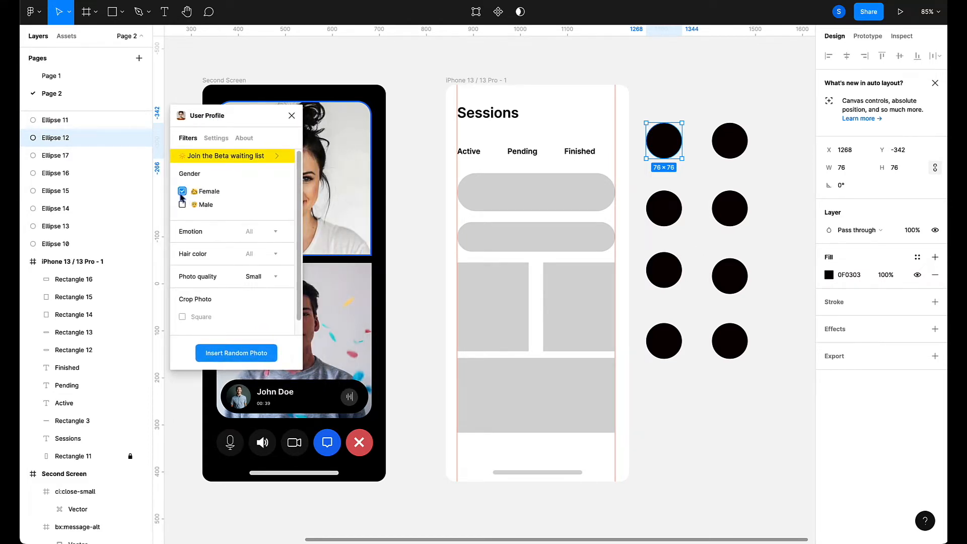
click(232, 353)
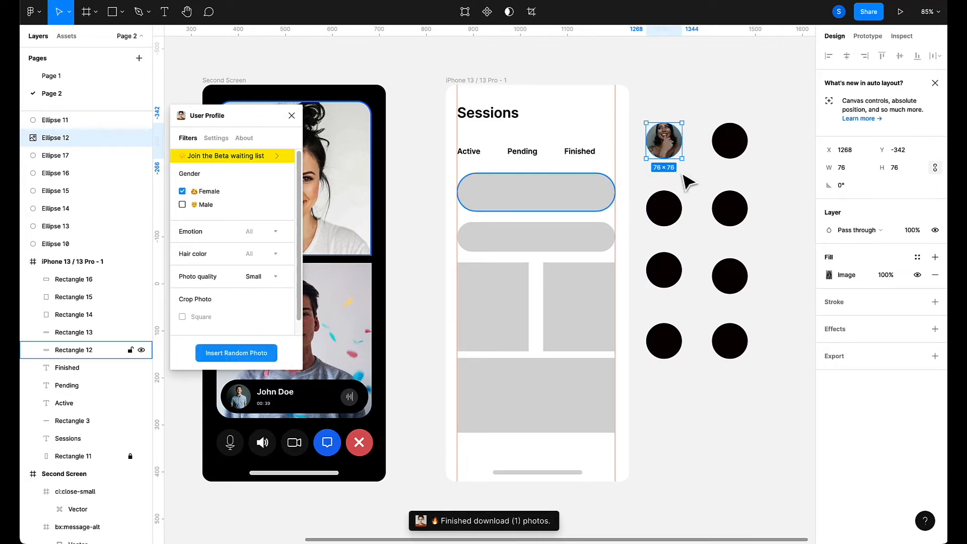
Add Male to the gender filter and insert random photos into the top-right circle and the second- and third-row circles of the left column.
click(729, 145)
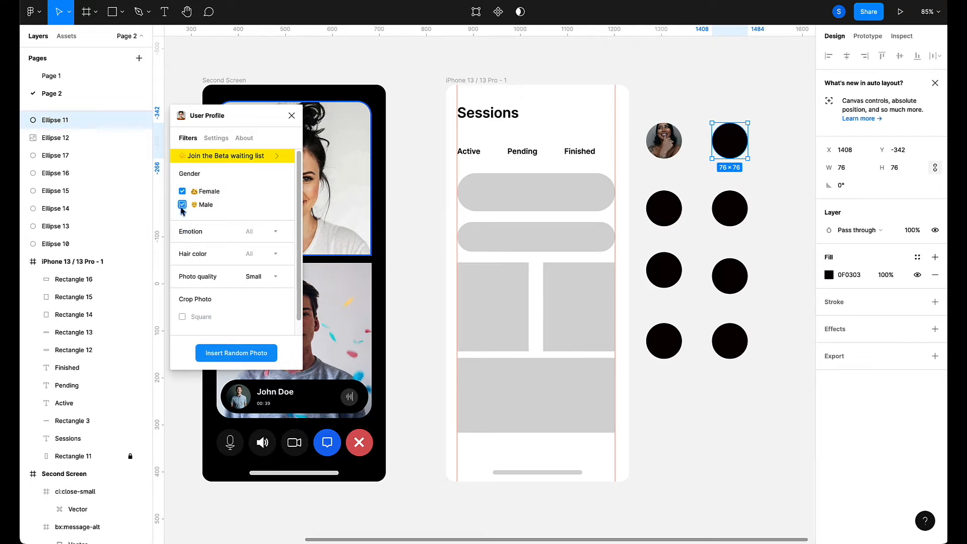
click(237, 359)
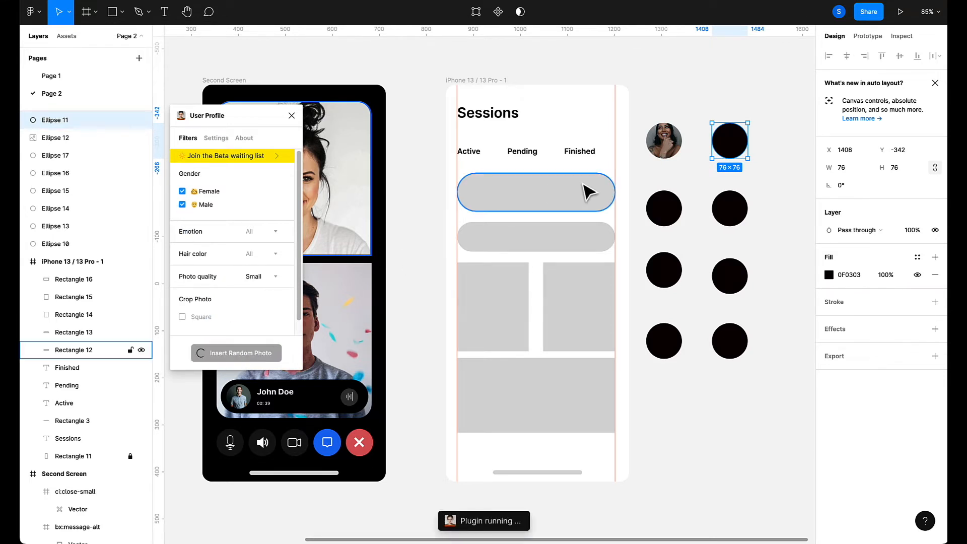
click(664, 208)
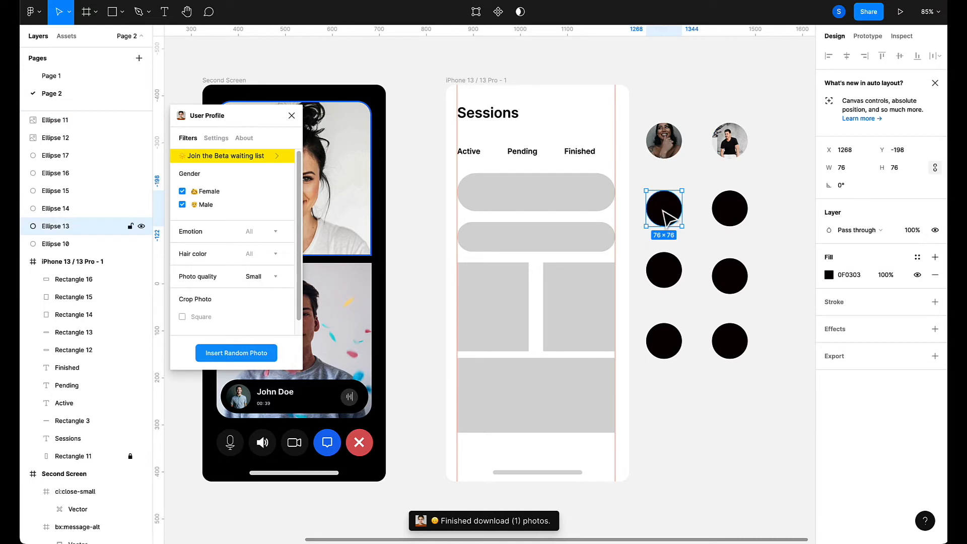
click(218, 356)
click(725, 216)
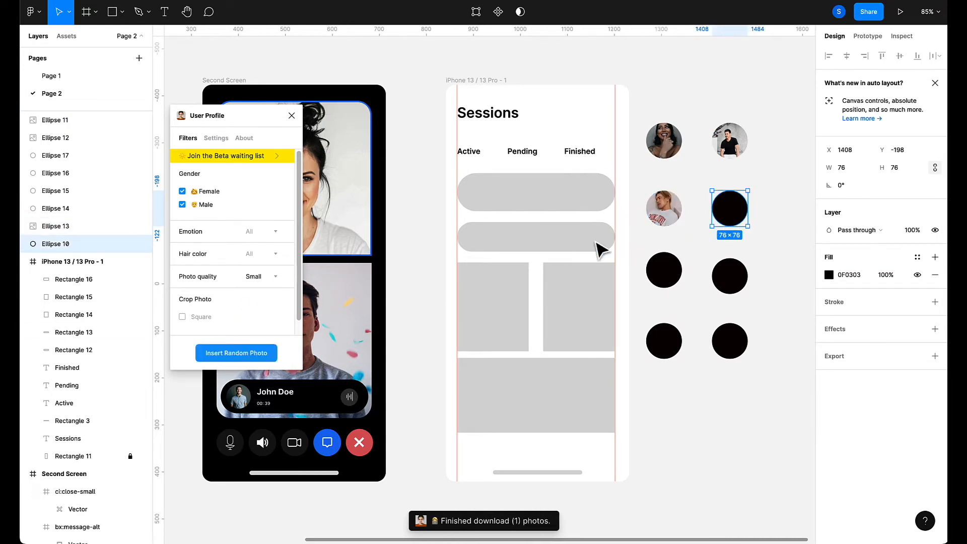
click(261, 354)
click(664, 270)
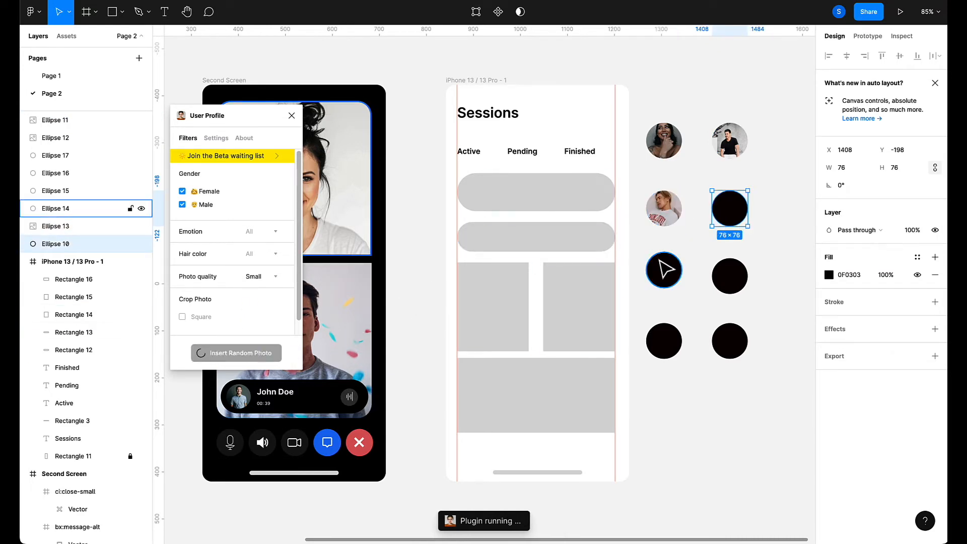
click(212, 356)
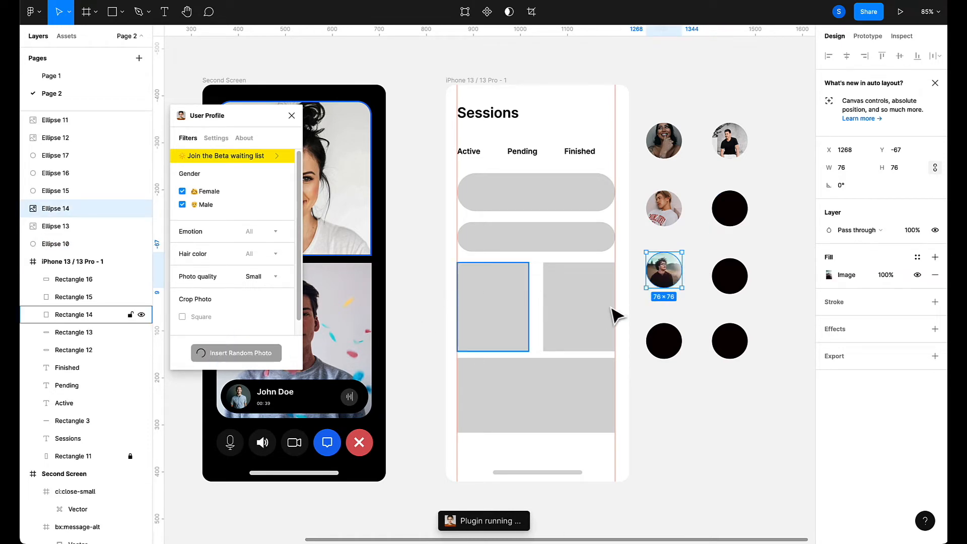
Select the four remaining black circles together and fill them with random profile photos.
click(729, 276)
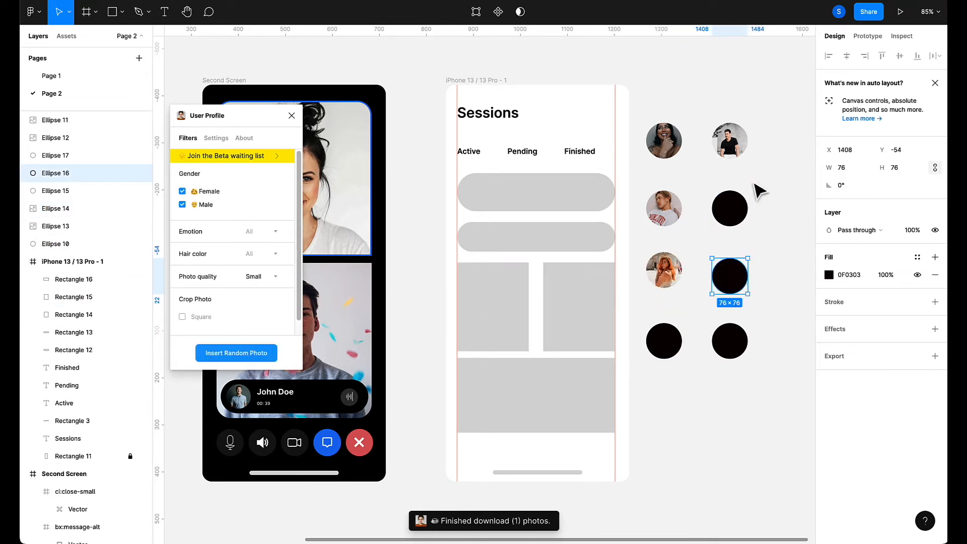
click(731, 214)
shift+click(730, 276)
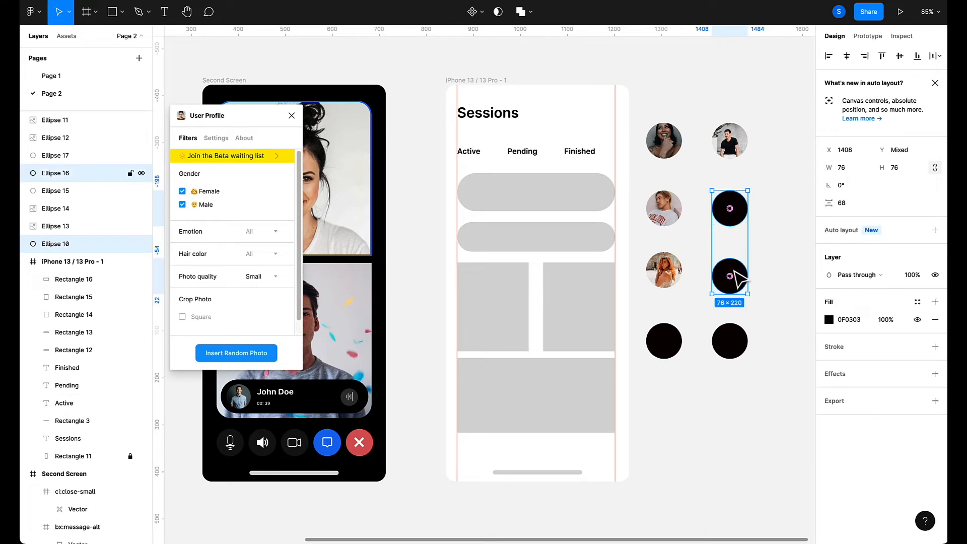
shift+click(731, 340)
shift+click(667, 343)
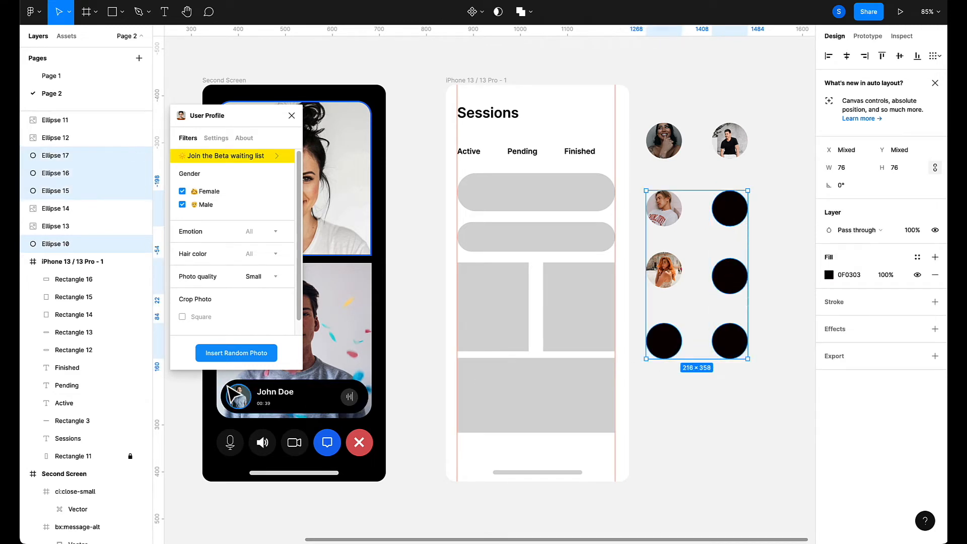
click(220, 356)
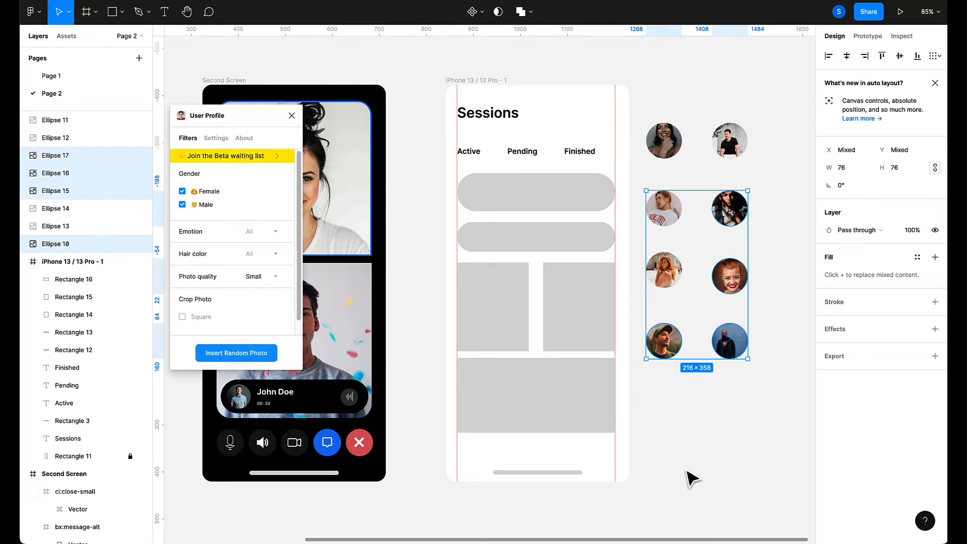
click(721, 426)
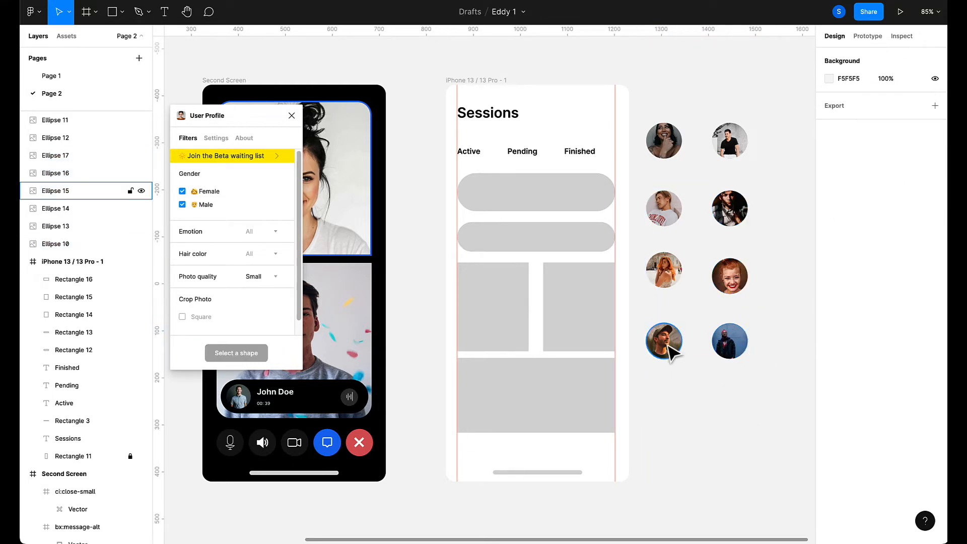
click(664, 340)
click(709, 415)
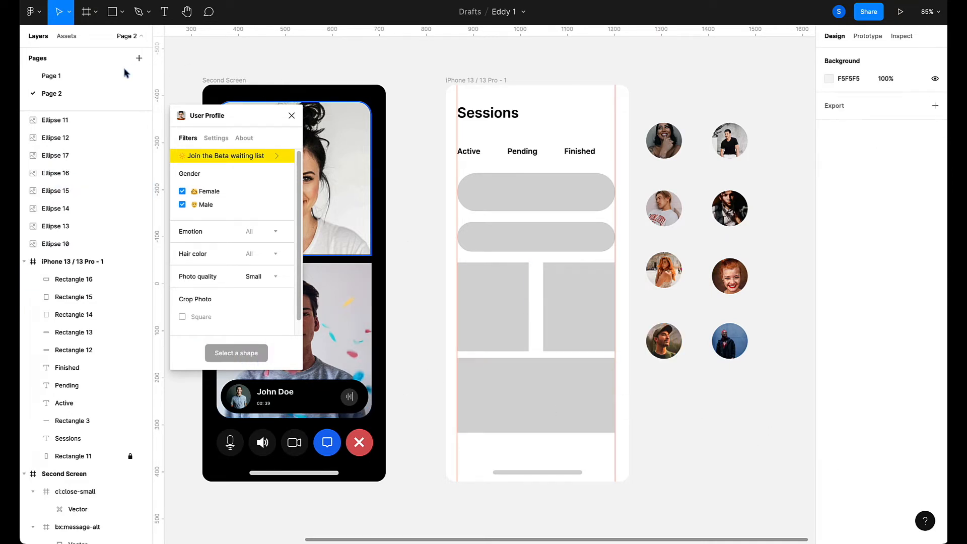
click(123, 11)
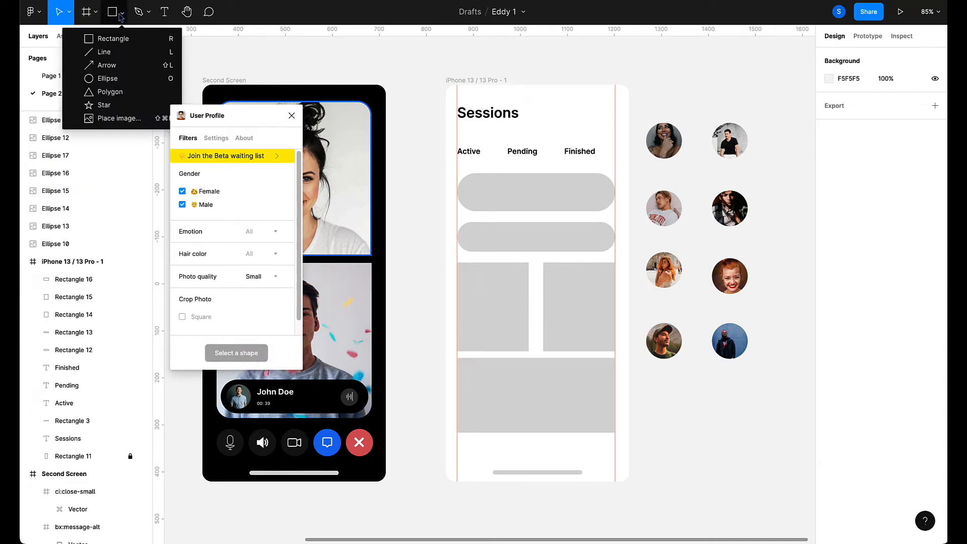
click(105, 78)
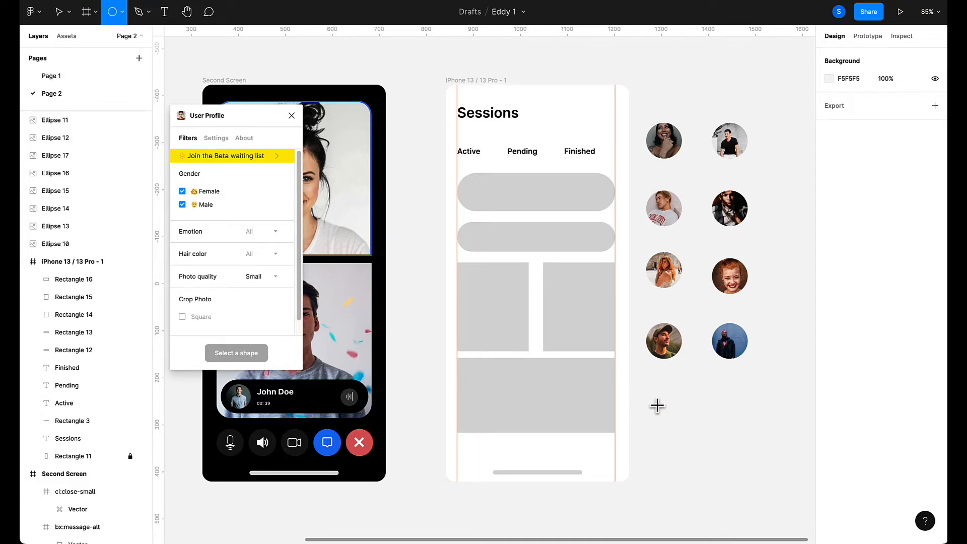
drag(658, 400, 683, 419)
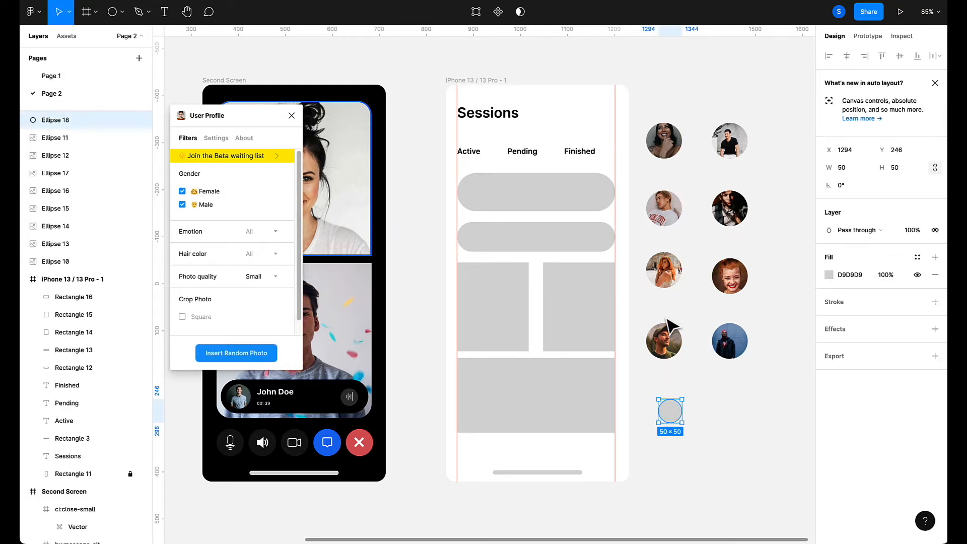
click(664, 339)
click(671, 412)
key(Delete)
Duplicate the bottom-left photo circle straight down to Y 228, insert a new random photo into it and close the plugin.
click(664, 340)
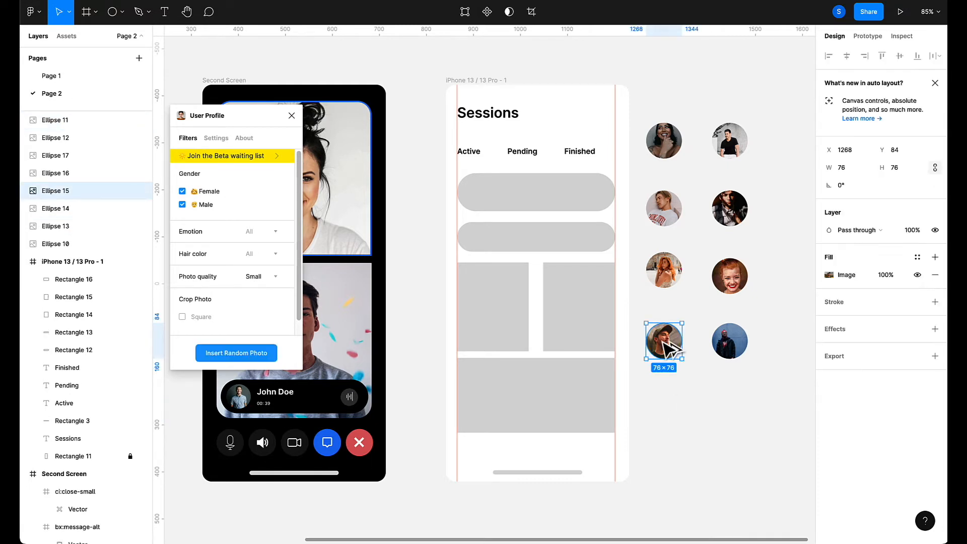
drag(669, 347, 669, 415)
click(222, 352)
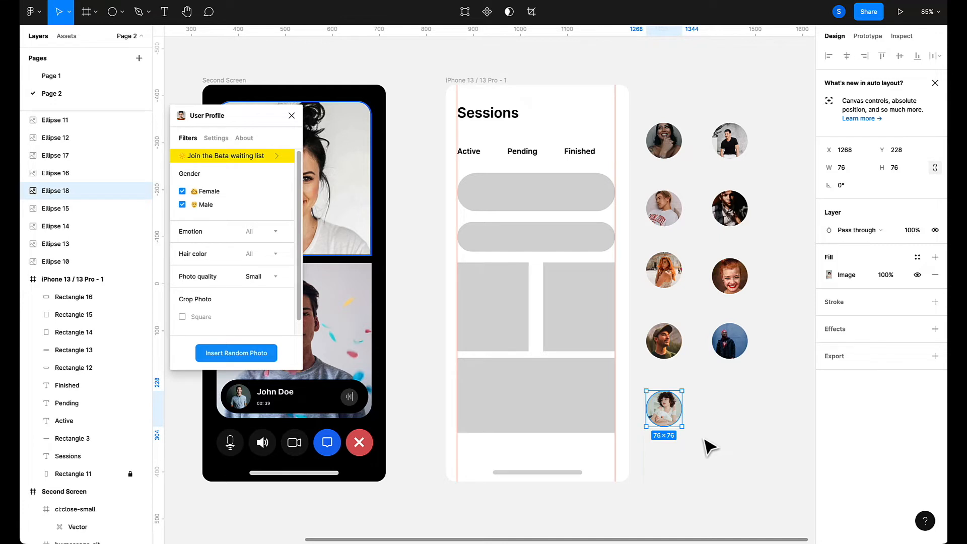
click(705, 442)
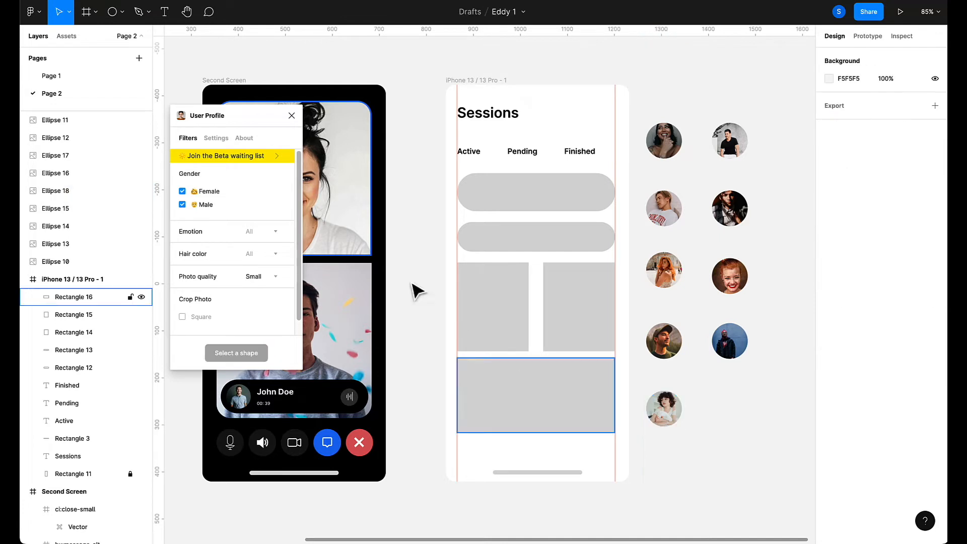
click(291, 116)
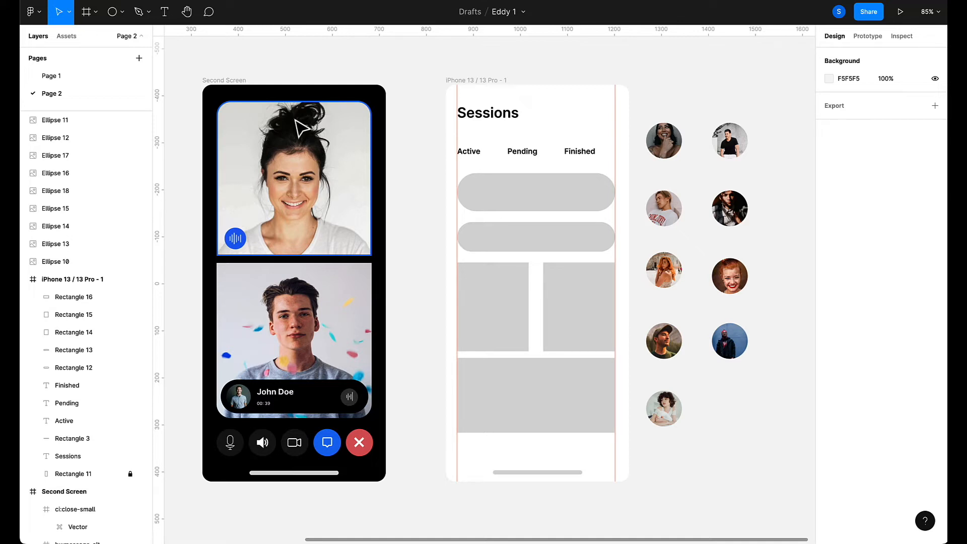
Fill the upper rounded card on the Sessions screen with black.
click(537, 205)
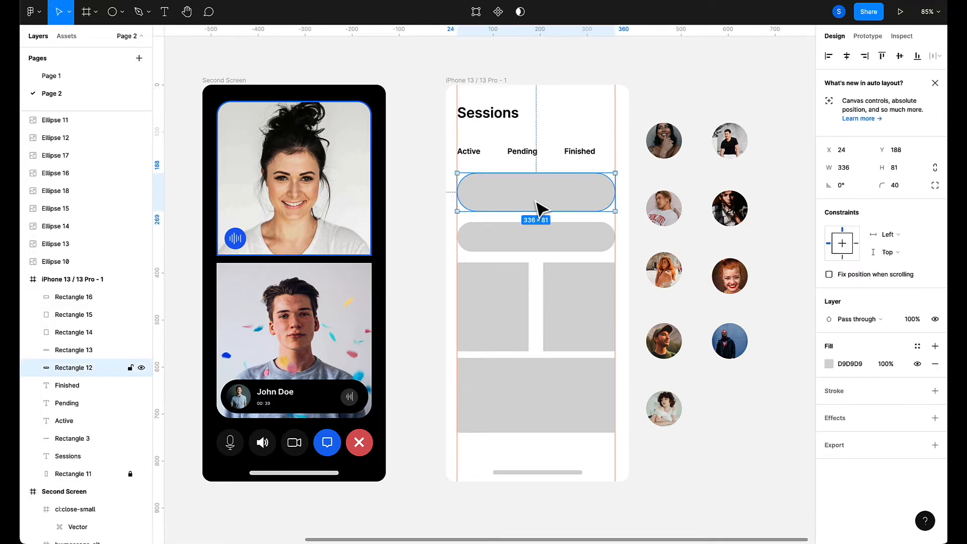
click(828, 364)
drag(795, 341, 840, 405)
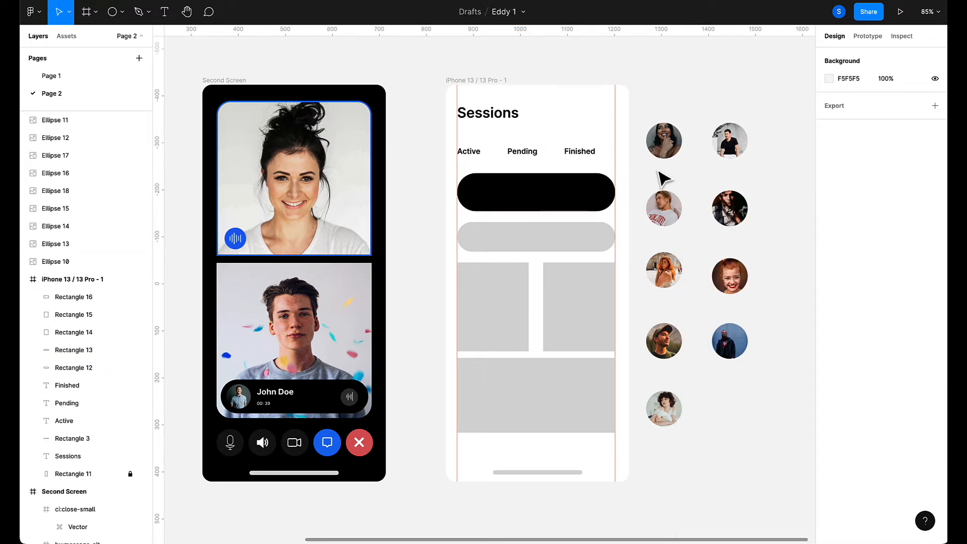
Move the top-left profile photo into the Sessions header at X 307, Y 41 and check the screen in the prototype preview.
drag(662, 146, 605, 122)
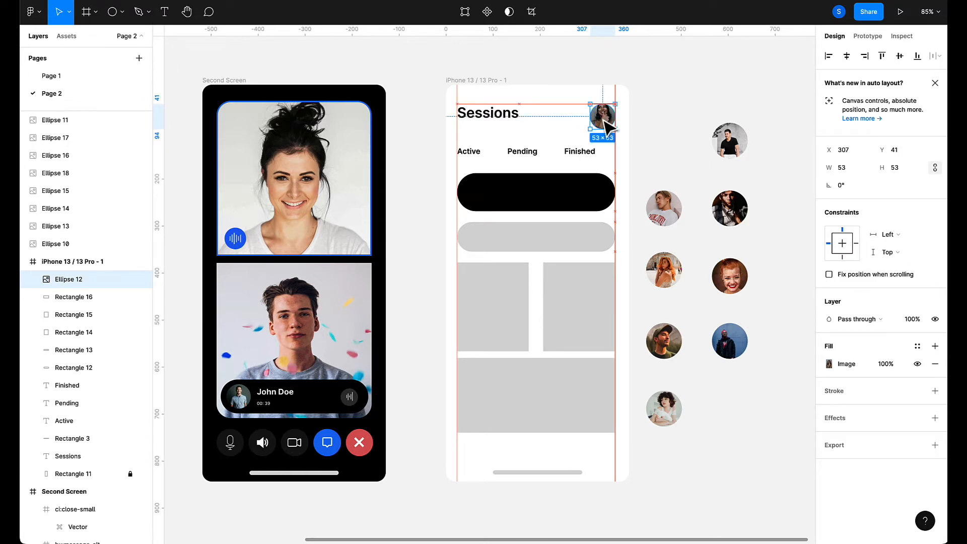
click(682, 168)
click(241, 1)
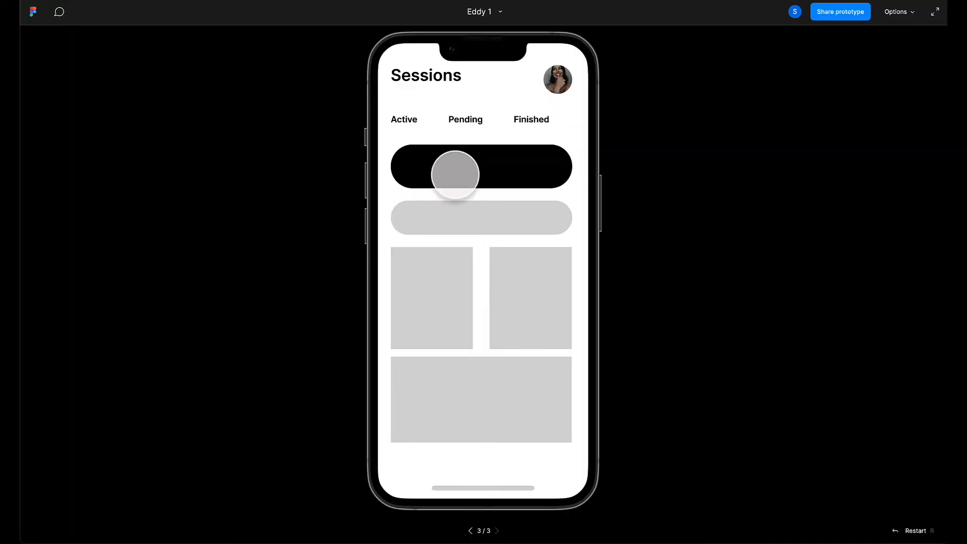
click(114, 1)
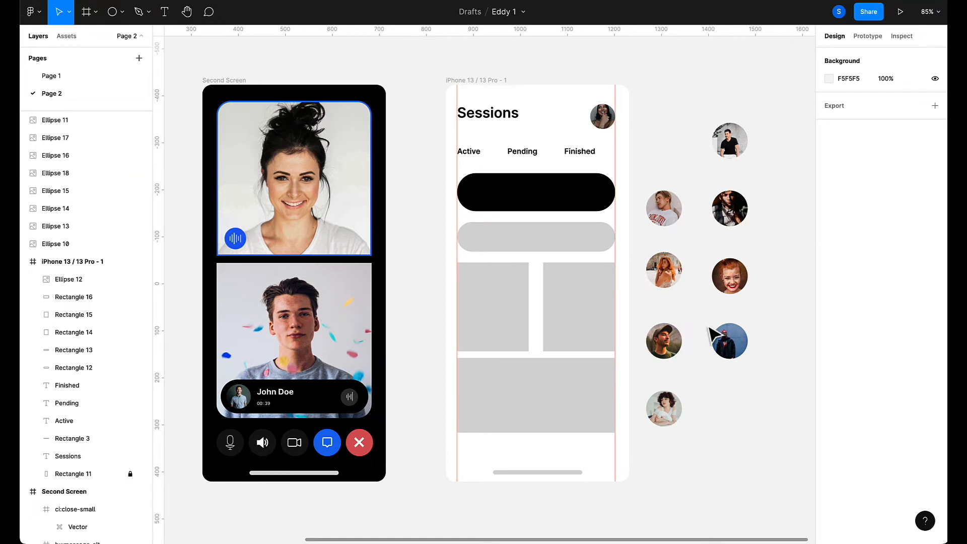
Shift the Pending label slightly left, widening the space before Finished.
click(524, 152)
drag(522, 156, 524, 157)
click(661, 132)
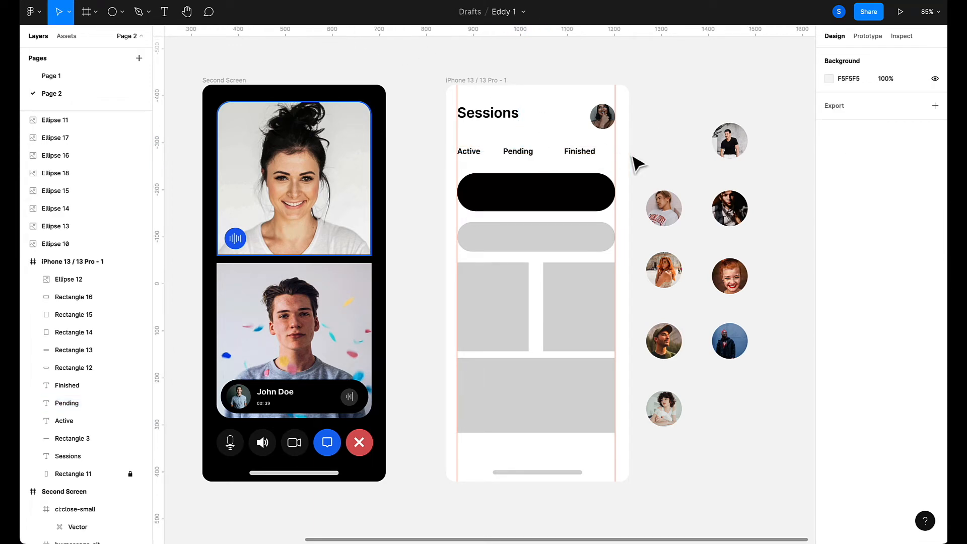
scroll(552, 186, up, 5)
scroll(552, 186, up, 1)
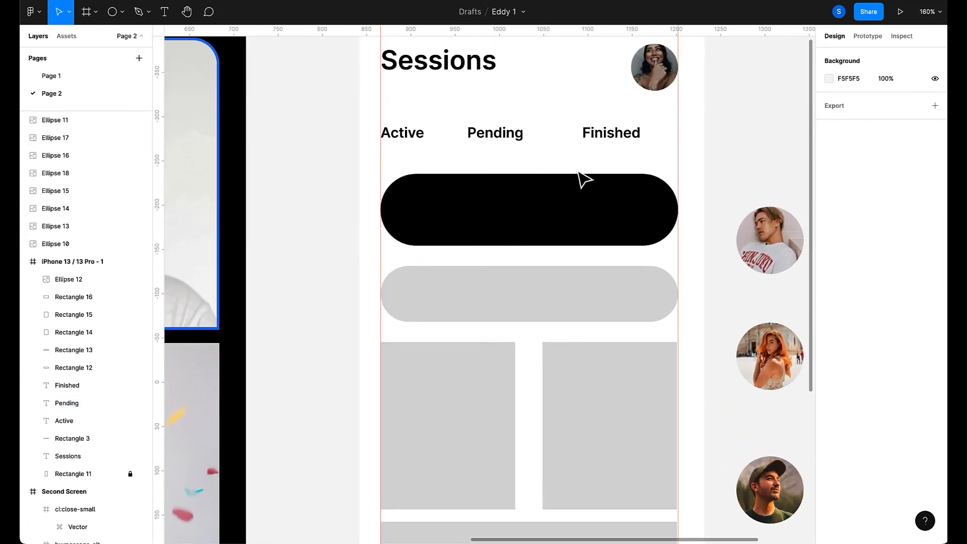
key(t)
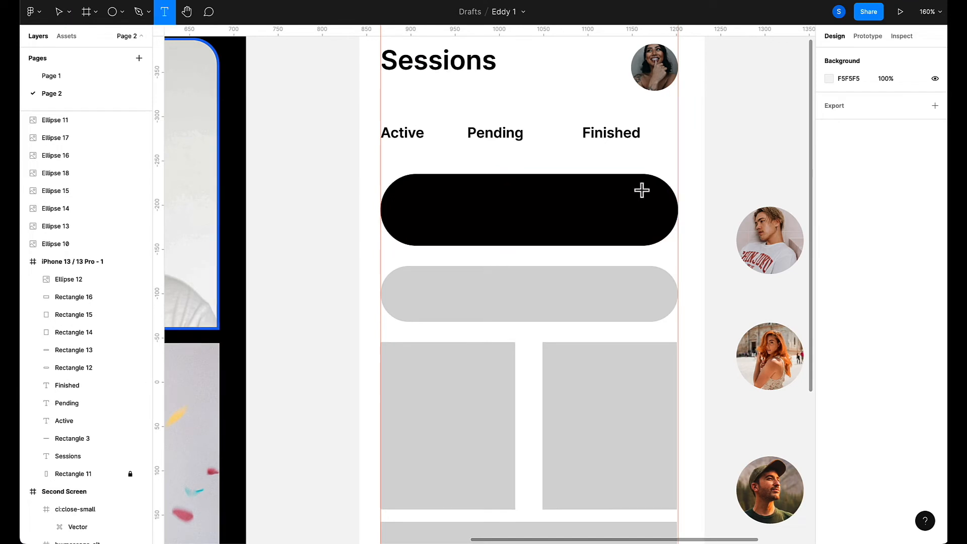
click(529, 132)
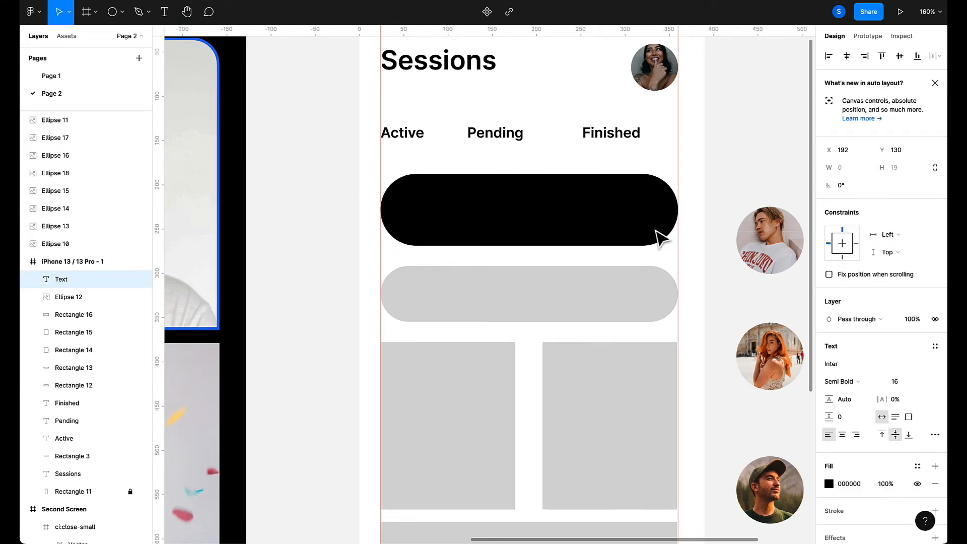
key(Escape)
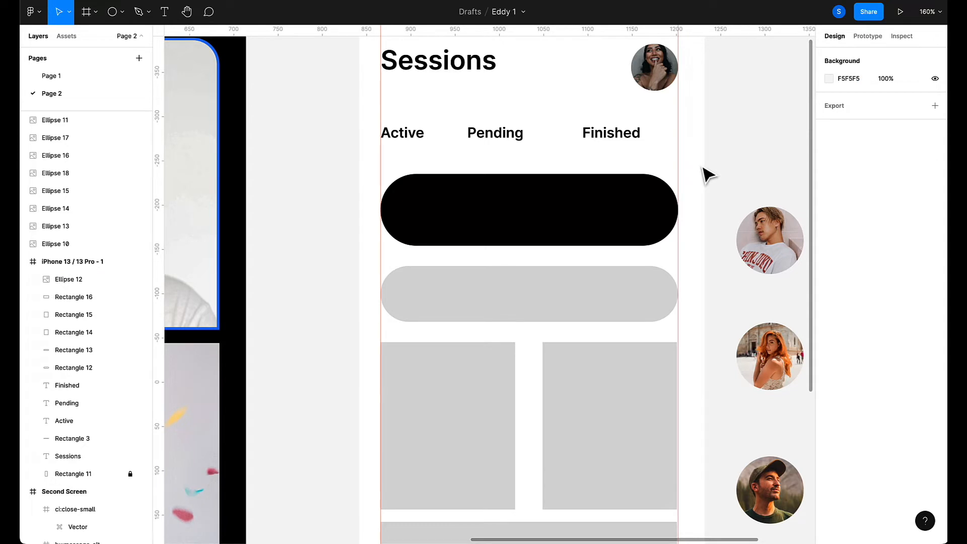
Draw a 22 × 22 circle, fill it with blue 296DF1 and place it beside the Pending label at X 196, Y 132.
key(o)
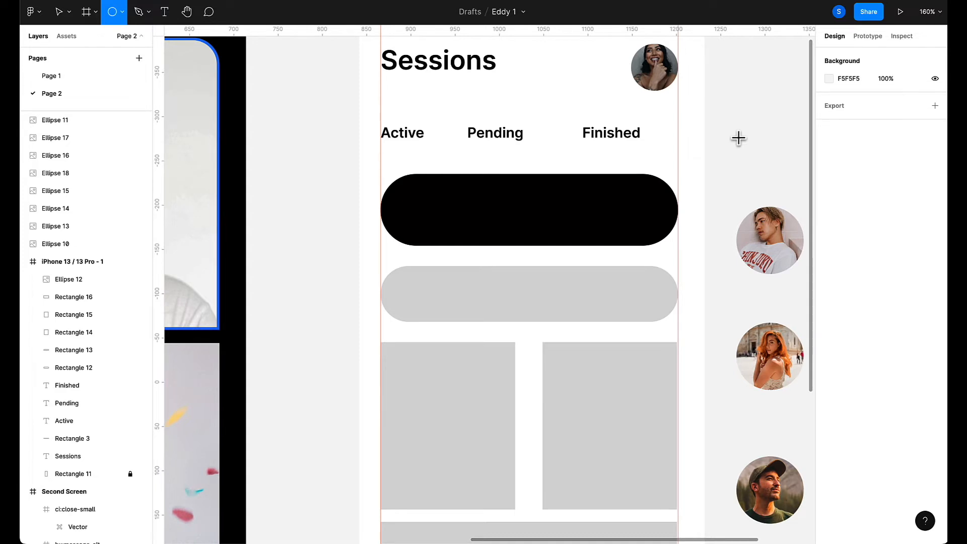
drag(729, 138, 749, 156)
click(829, 276)
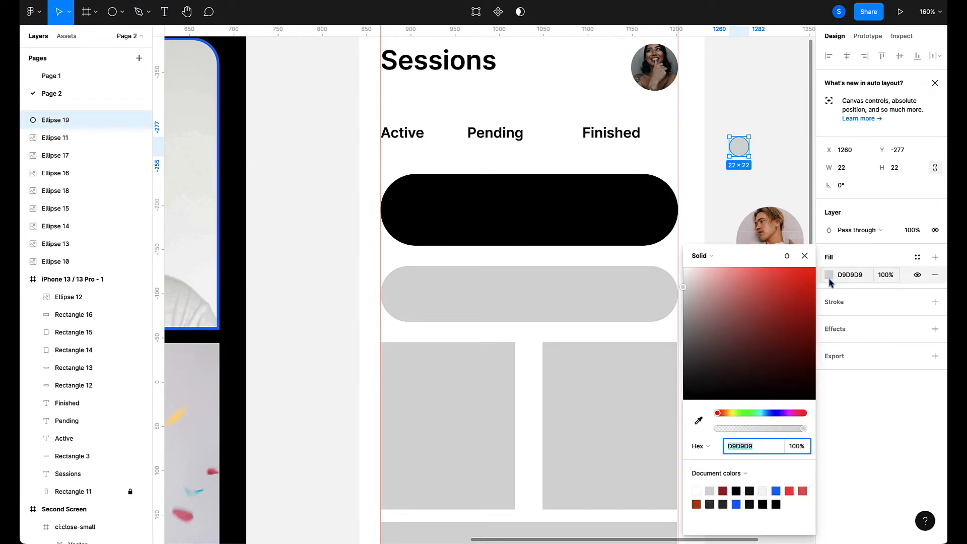
click(740, 502)
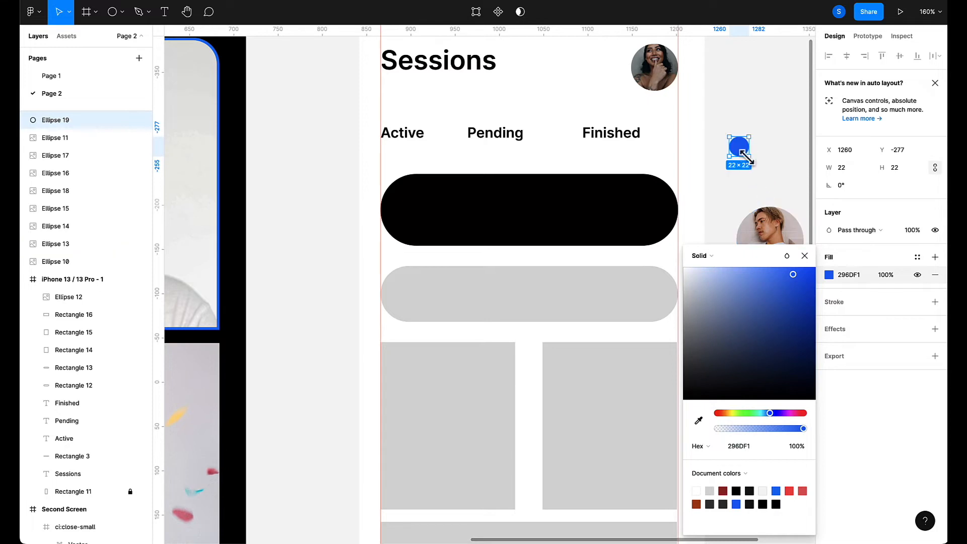
drag(740, 151, 544, 138)
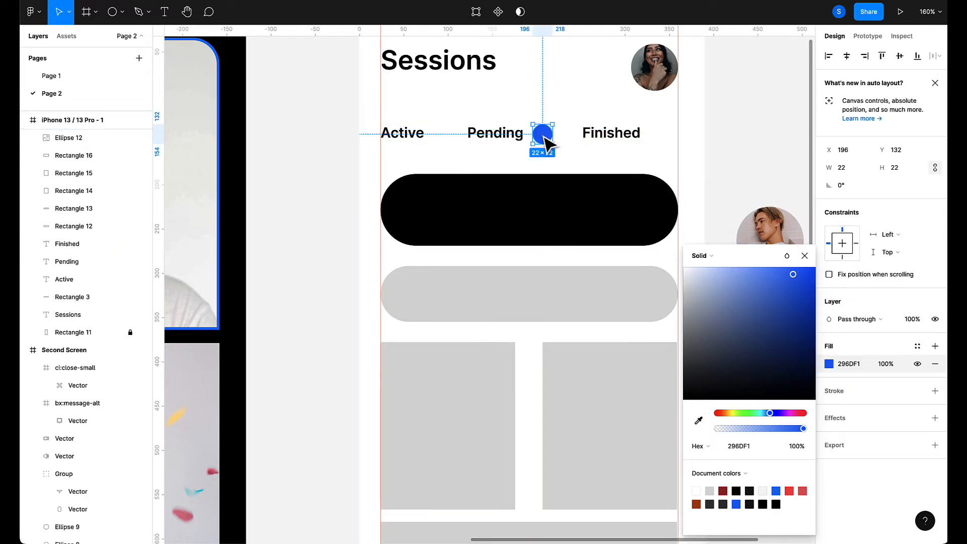
Add a white text 5 on the blue circle and position it at X 201, Y 134.
key(t)
click(542, 135)
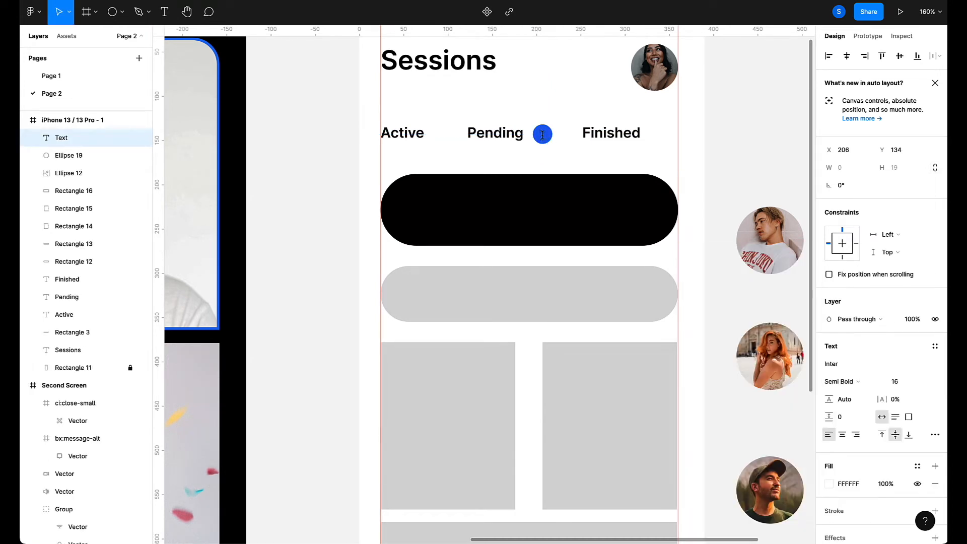
text(5)
scroll(572, 155, up, 5)
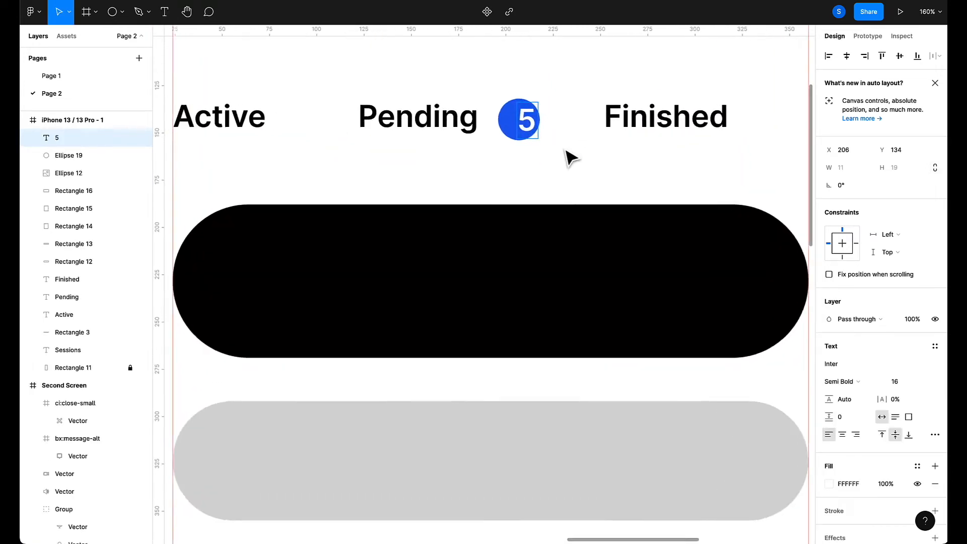
key(Escape)
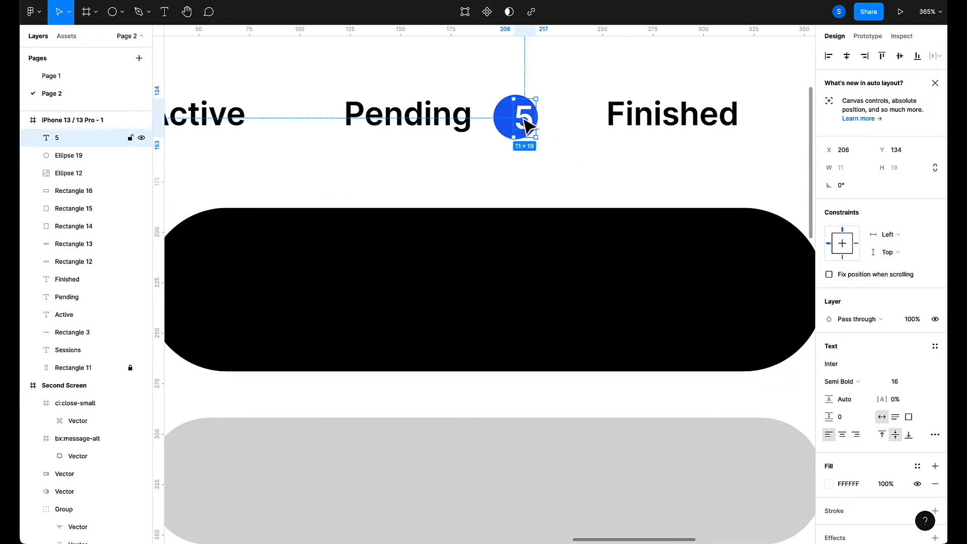
drag(526, 126, 516, 120)
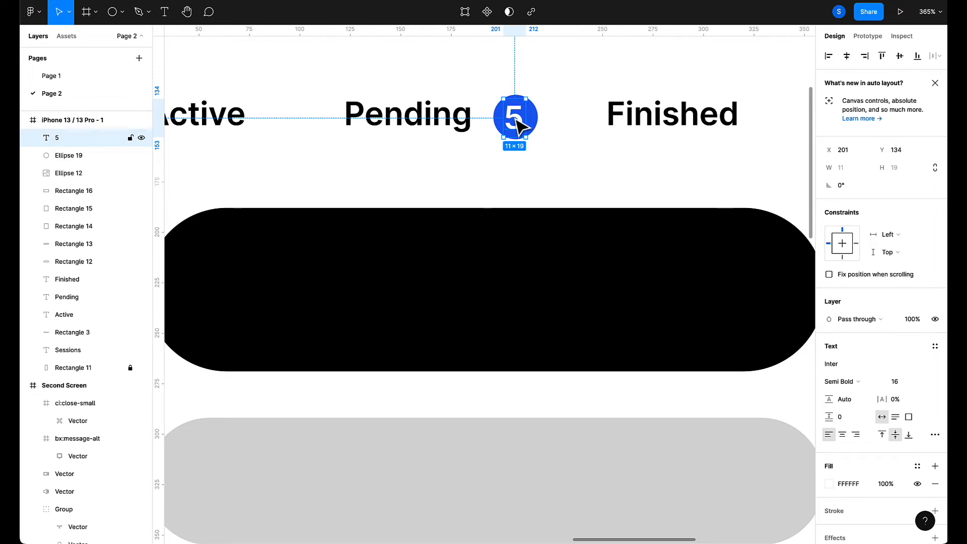
scroll(518, 121, down, 5)
click(557, 156)
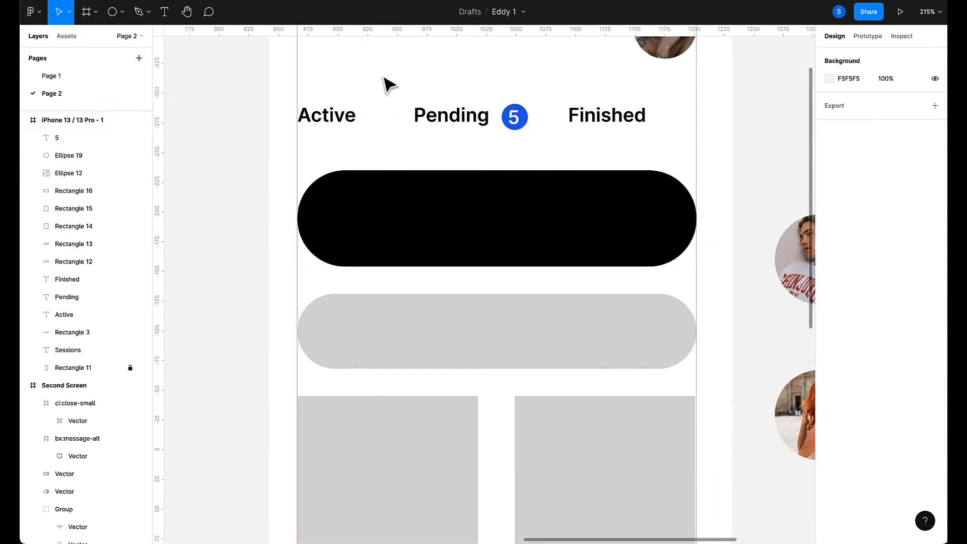
Move the blue badge circle slightly left, closer to the Pending label.
key(ctrl+alt+Return)
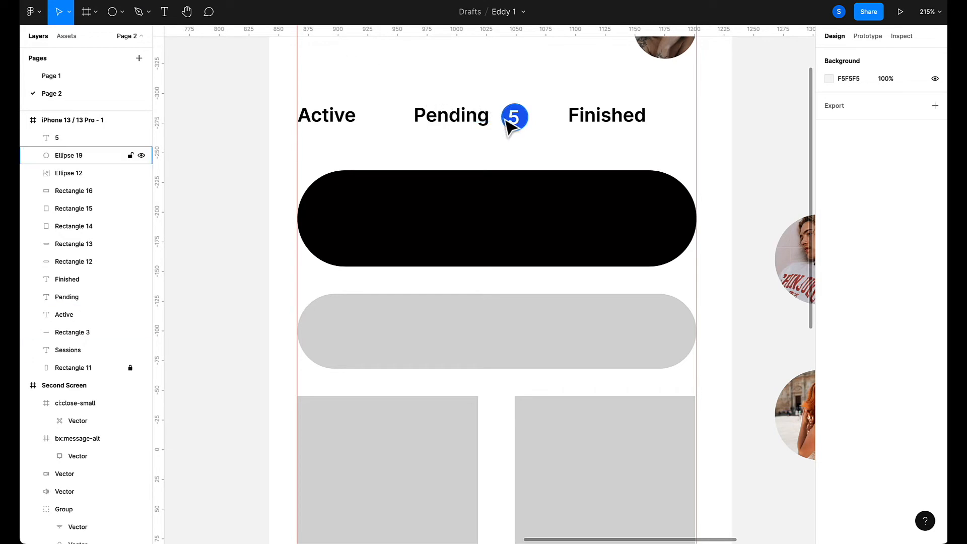
click(513, 125)
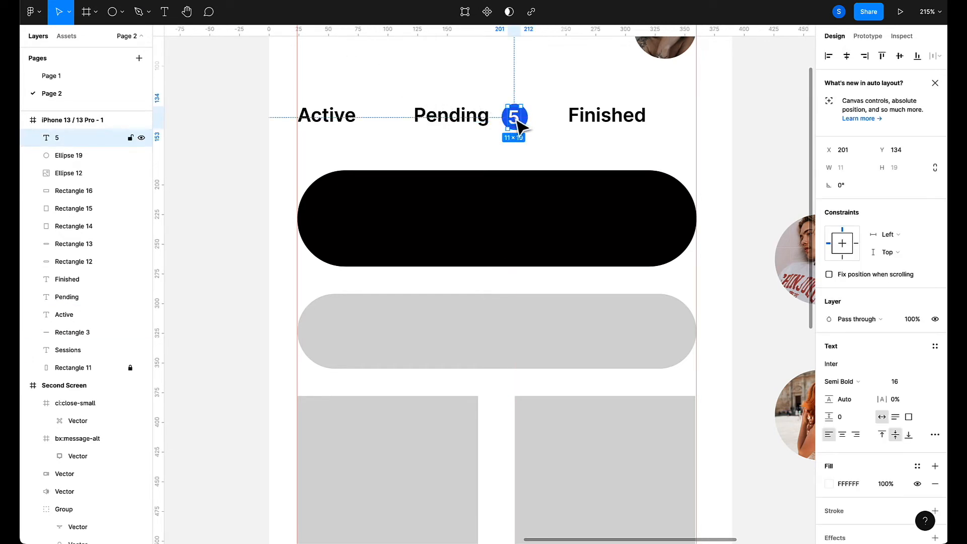
scroll(545, 146, up, 3)
click(516, 111)
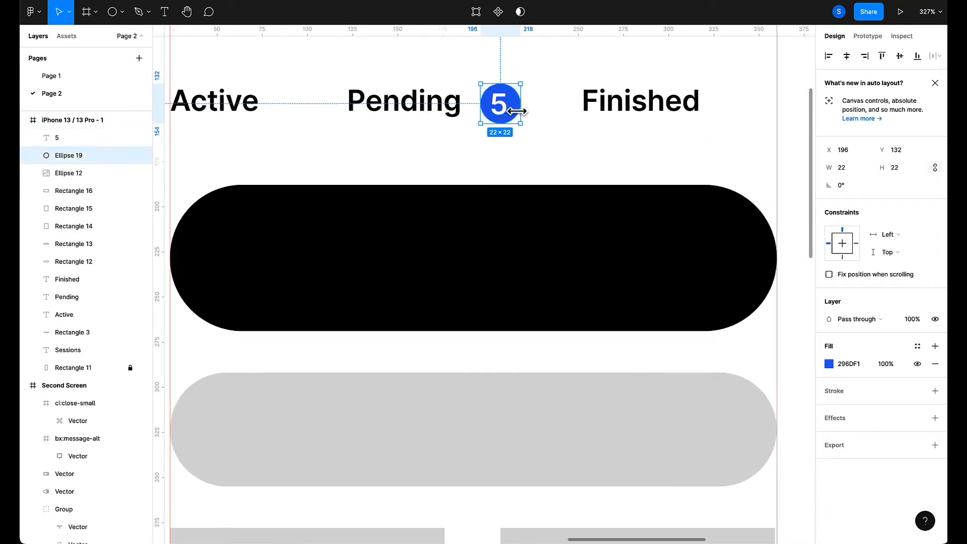
drag(518, 116, 509, 115)
Shift the number 5 left and centre it on the moved blue circle.
click(500, 108)
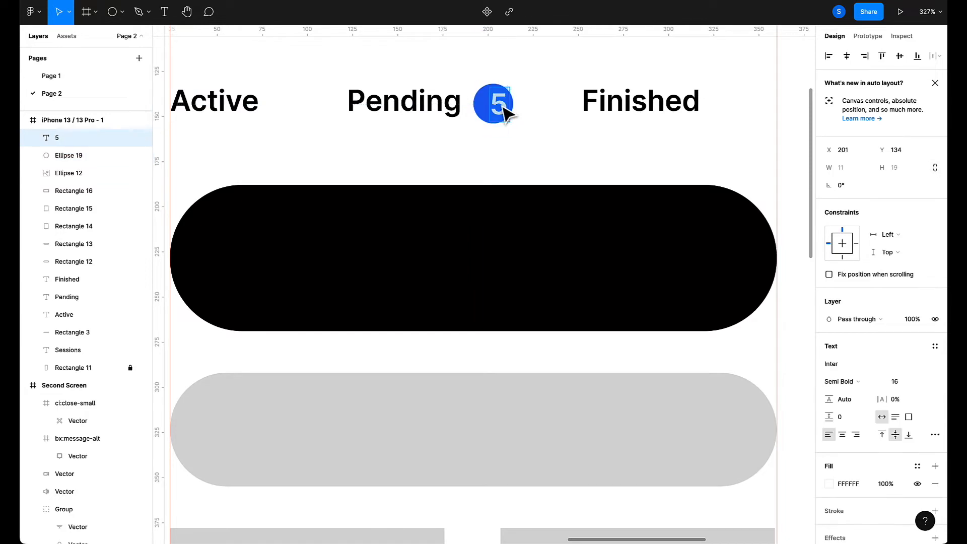
click(546, 115)
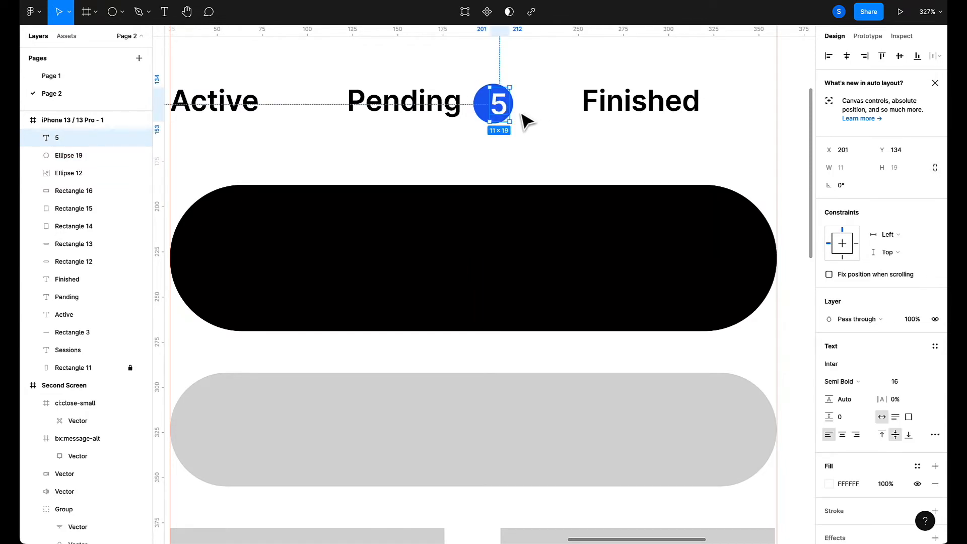
drag(500, 107, 496, 107)
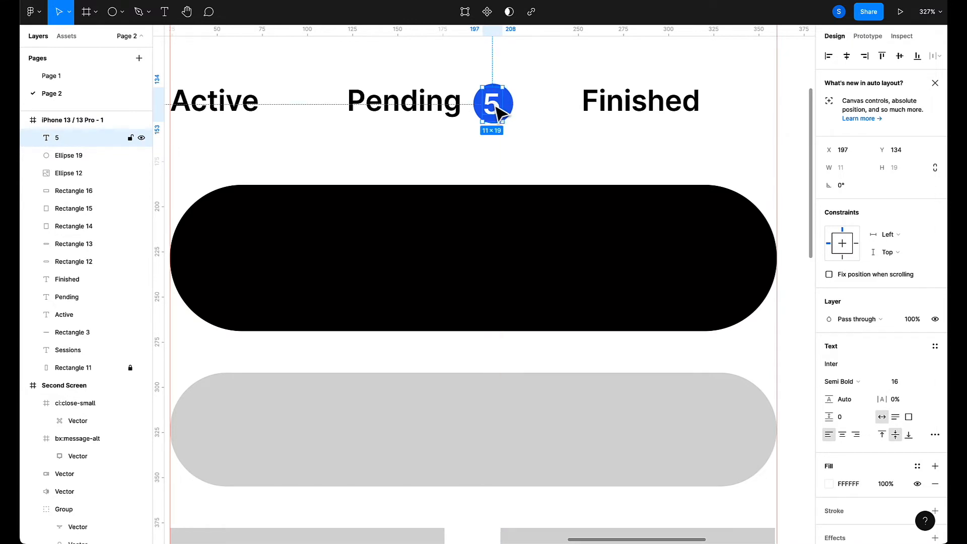
click(530, 130)
click(496, 112)
drag(496, 111, 496, 112)
click(568, 149)
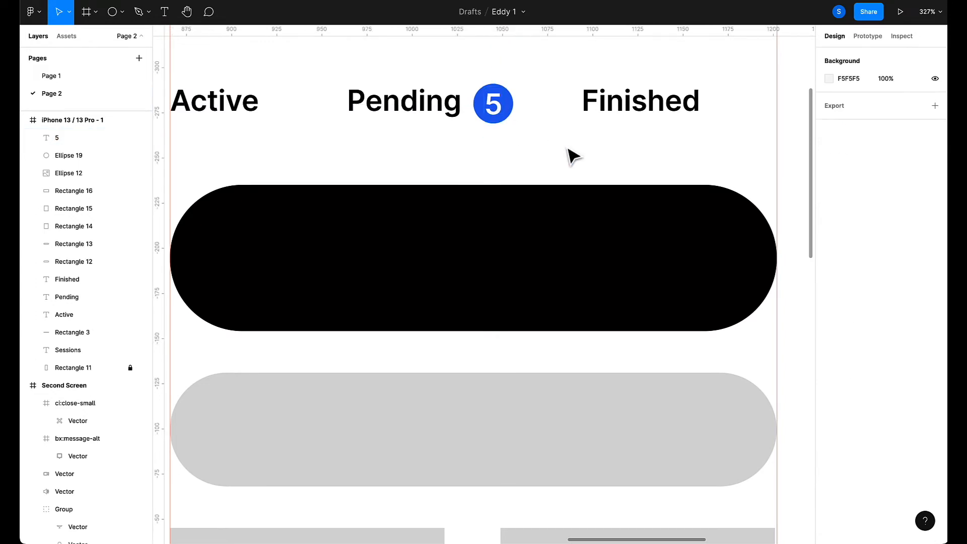
Draw a horizontal line about 335 wide at Y 166 between the two margin guides, under the Active, Pending and Finished labels.
scroll(568, 152, down, 10)
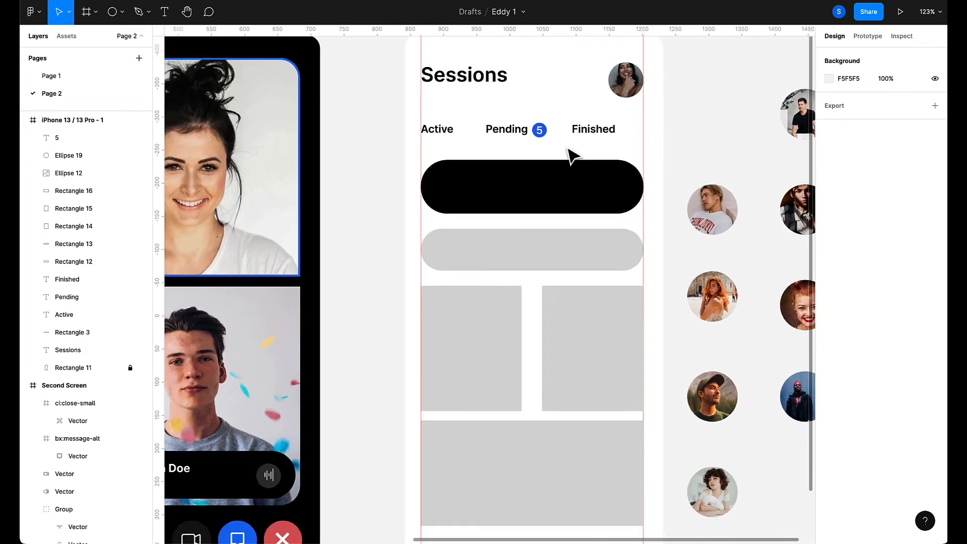
scroll(569, 152, down, 2)
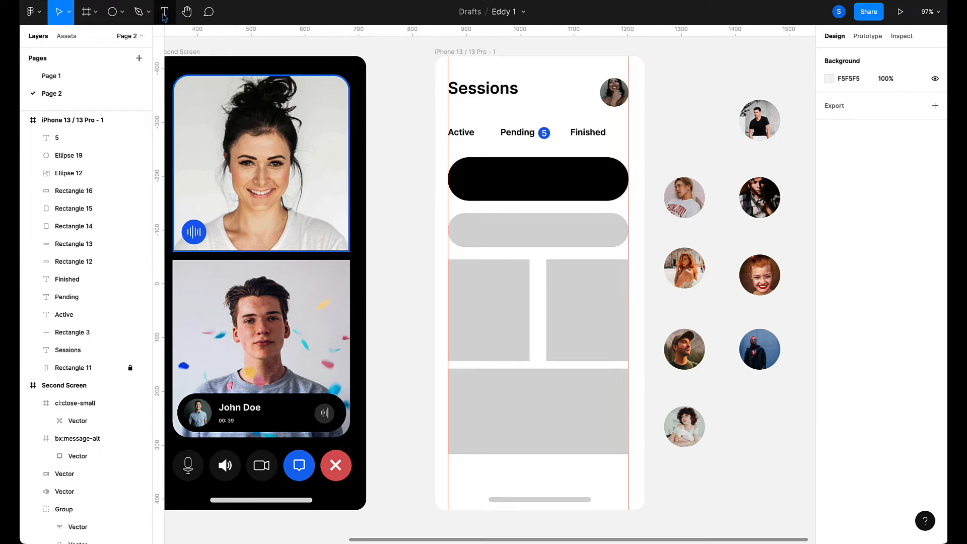
click(121, 11)
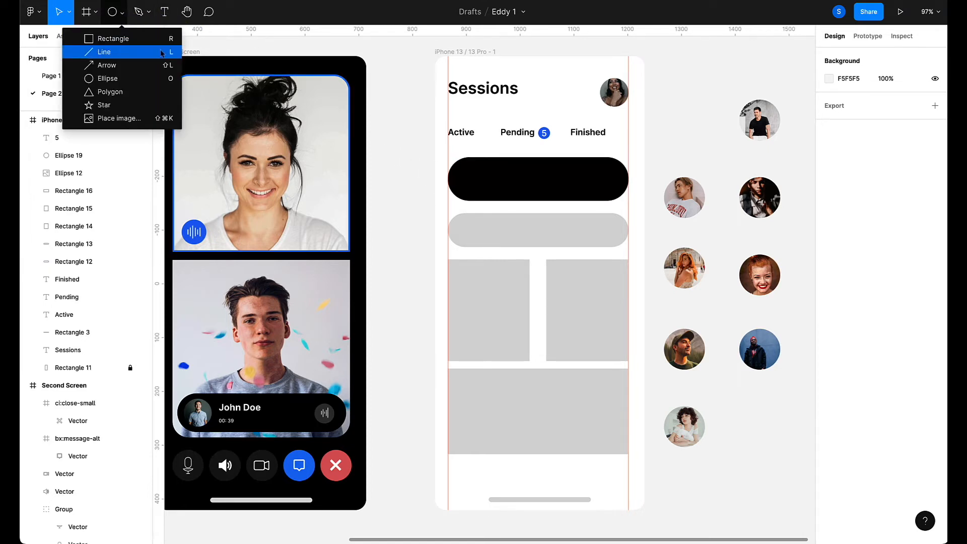
click(118, 56)
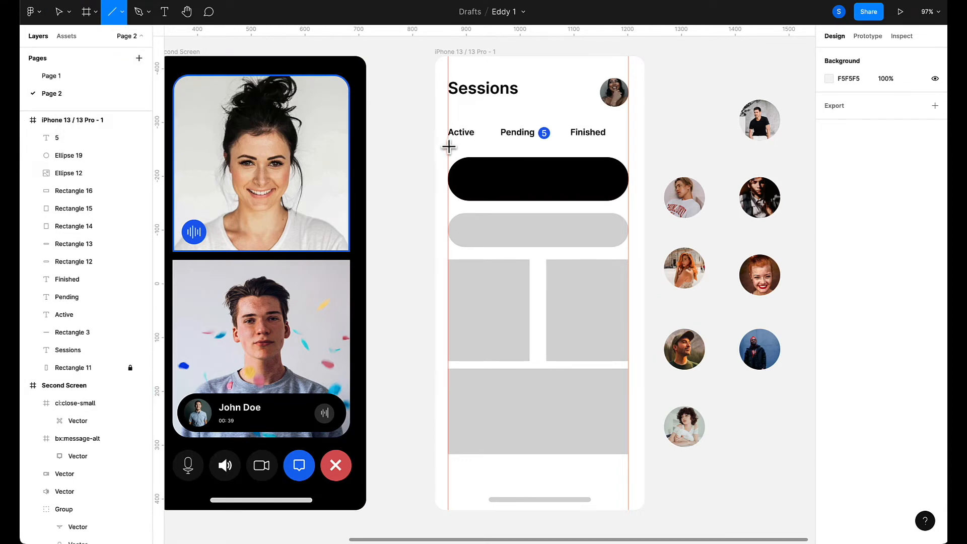
drag(448, 147, 628, 146)
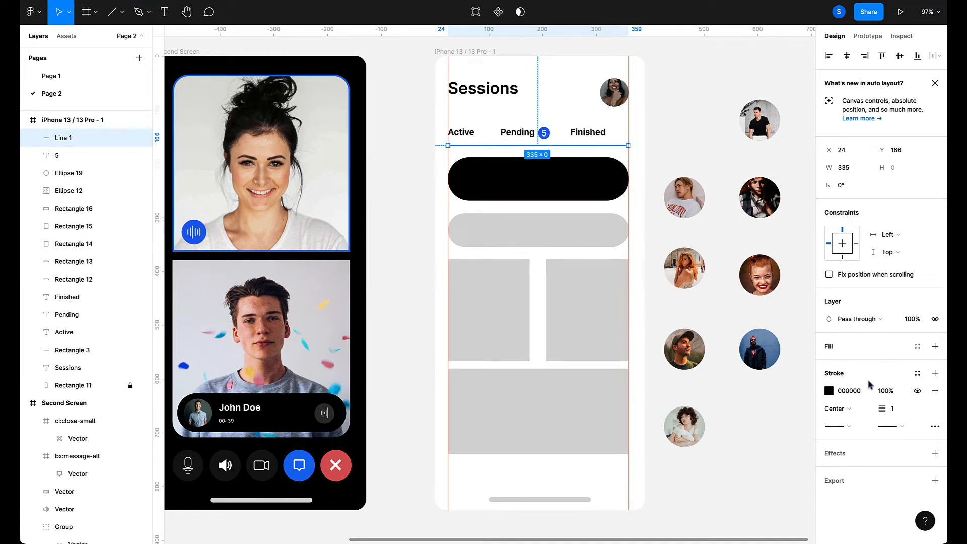
Give the divider line a stroke weight of 2 in grey ABABAB and nudge it up to Y 165.
click(899, 414)
text(2)
key(Return)
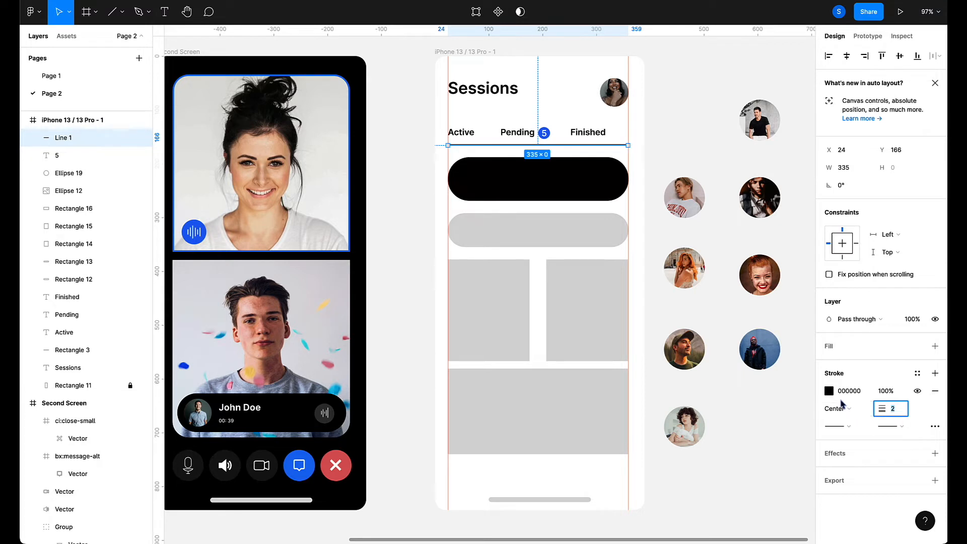
click(828, 391)
mouse_move(765, 355)
mouse_down()
mouse_move(695, 306)
mouse_move(683, 320)
mouse_move(683, 311)
mouse_up()
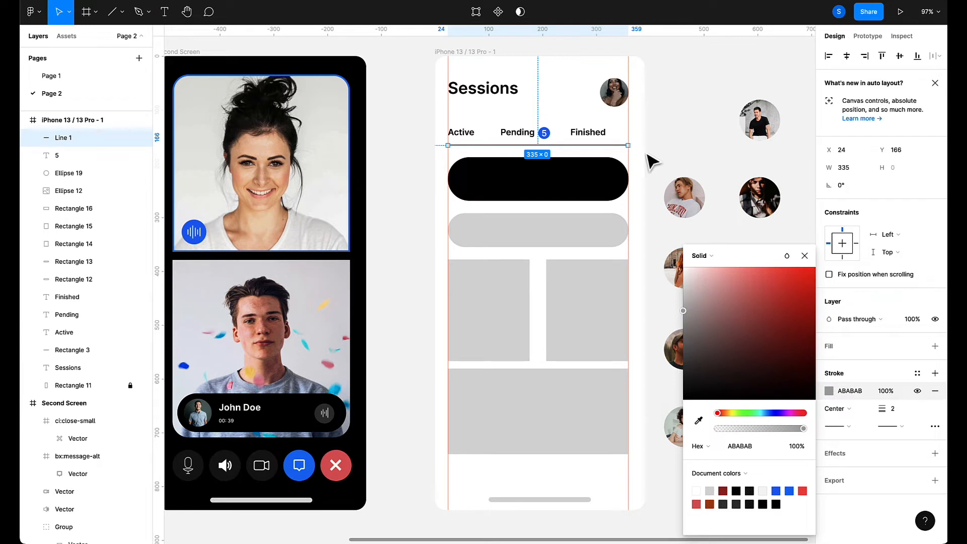
key(Up)
key(Up)
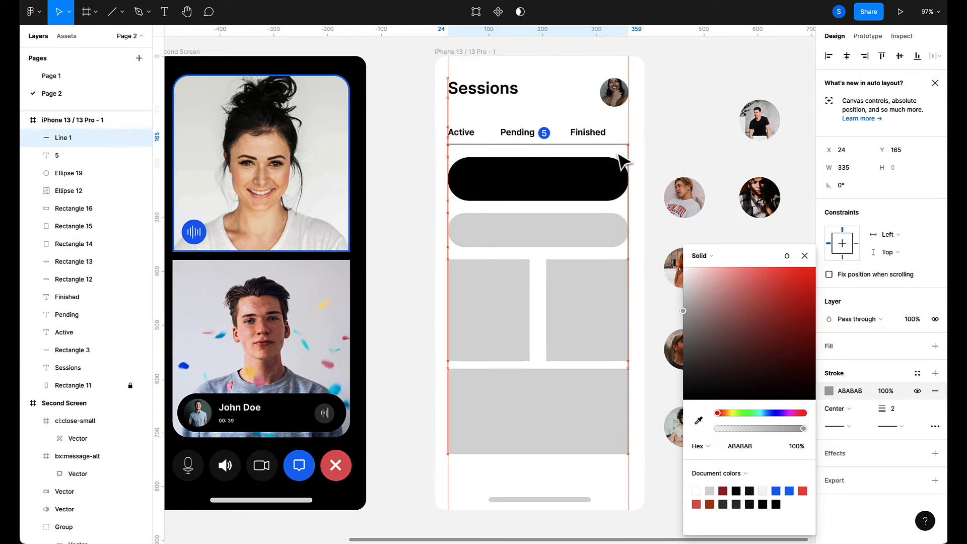
click(662, 153)
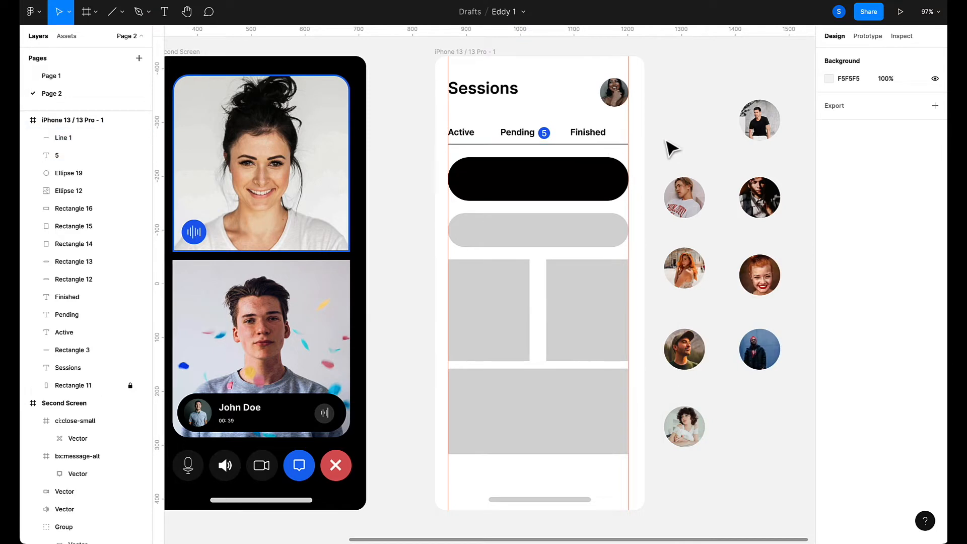
Duplicate the grey divider line under the tab labels and place the copy just below it at Y 173.
click(110, 19)
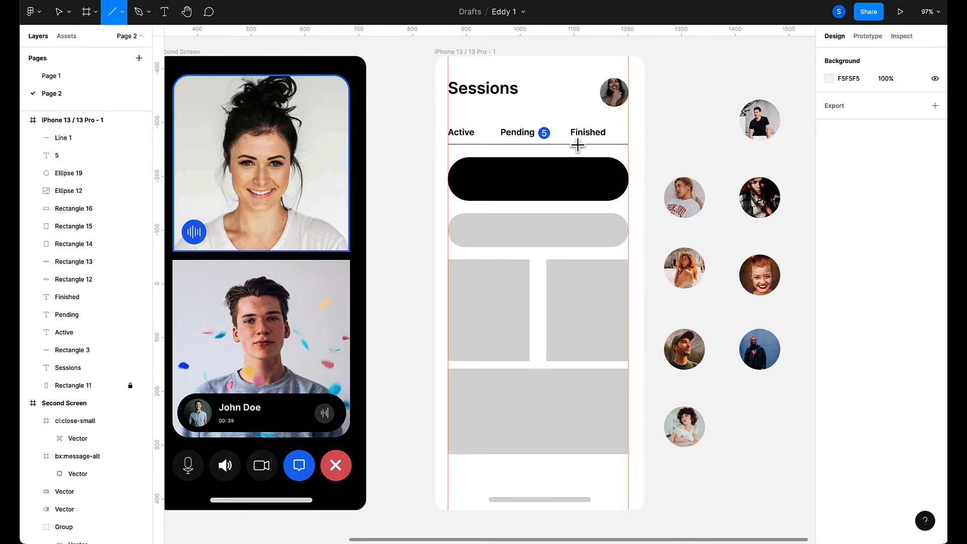
key(v)
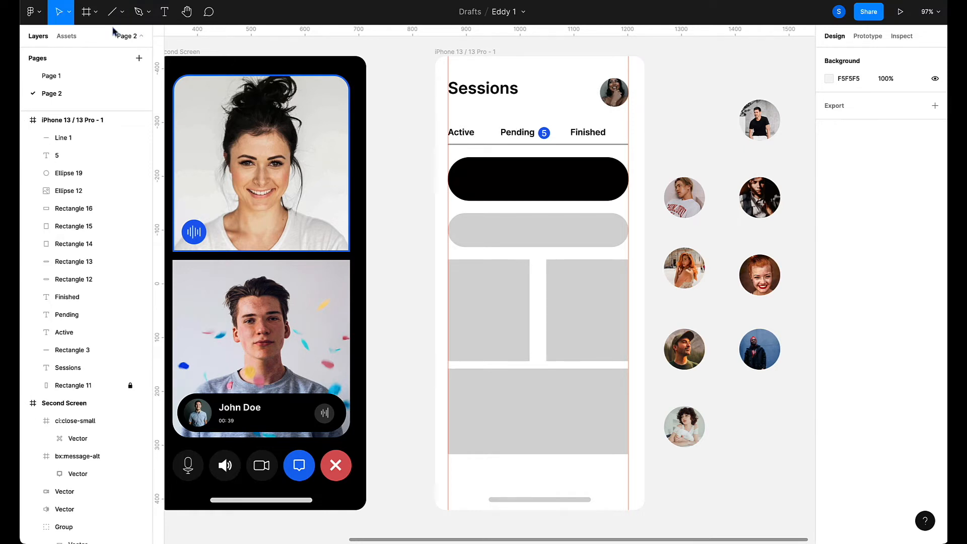
click(570, 146)
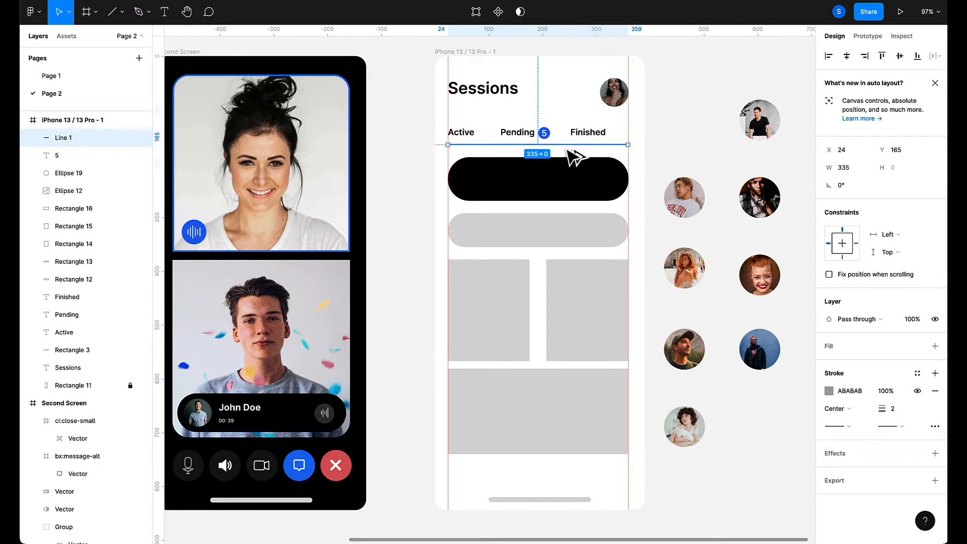
drag(567, 147, 568, 152)
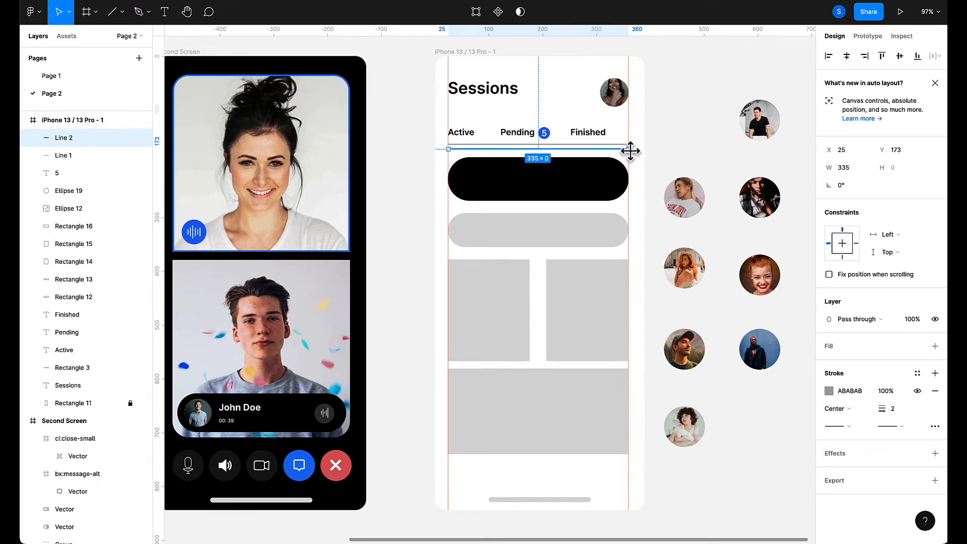
Try shortening the copied line below the divider to a width of 20.
scroll(630, 151, up, 5)
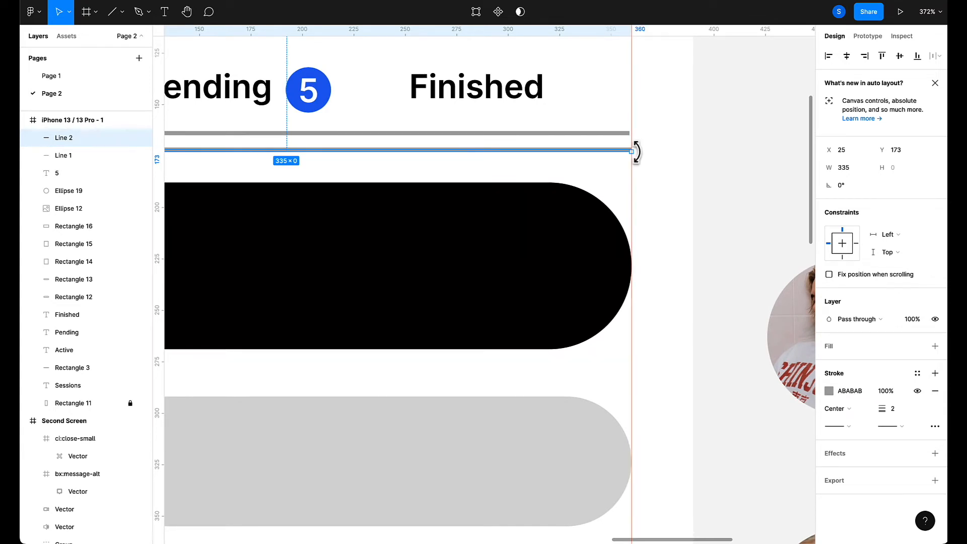
scroll(687, 148, left, 5)
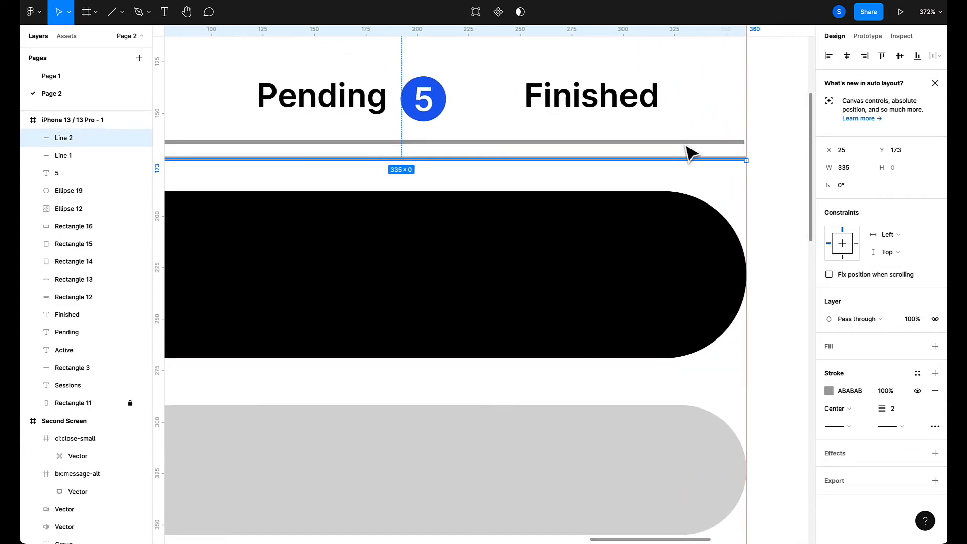
click(845, 168)
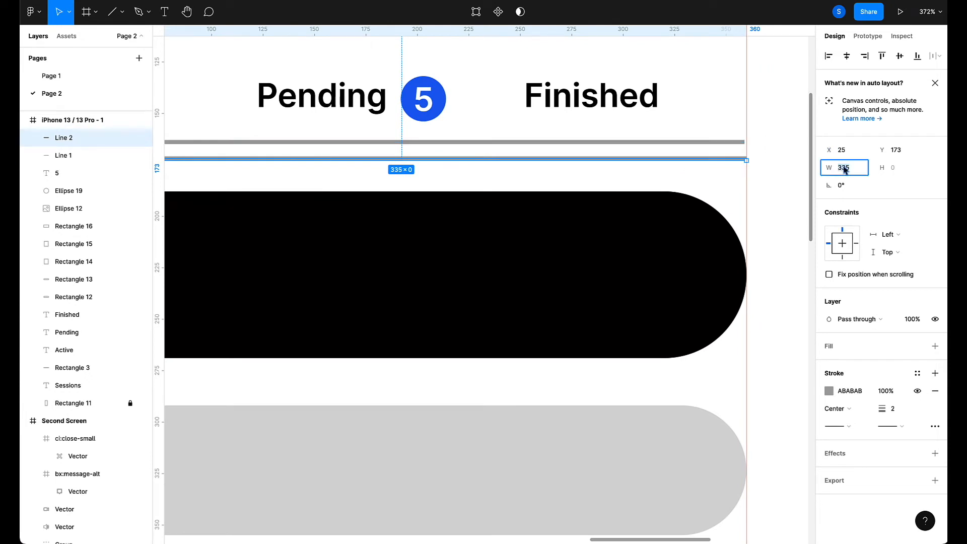
text(319)
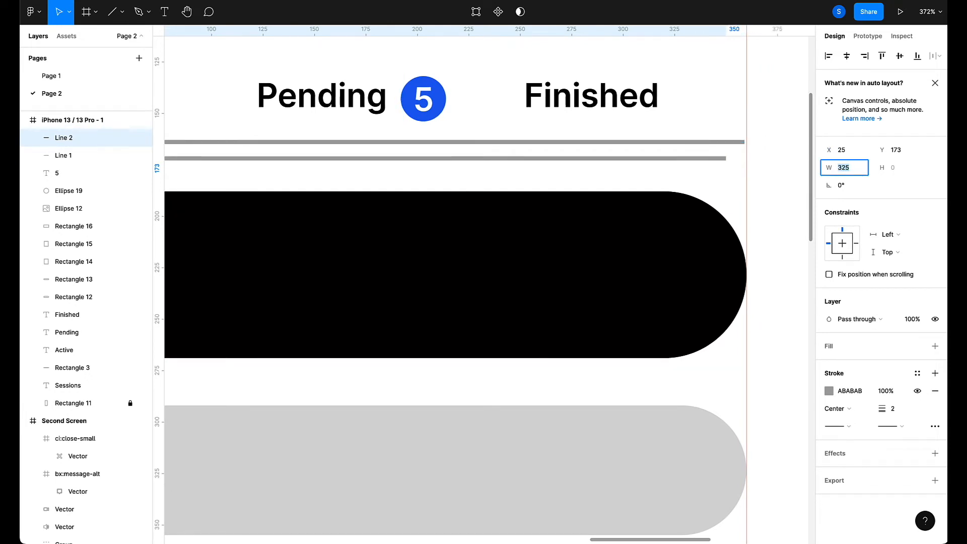
key(Return)
text(314)
key(Return)
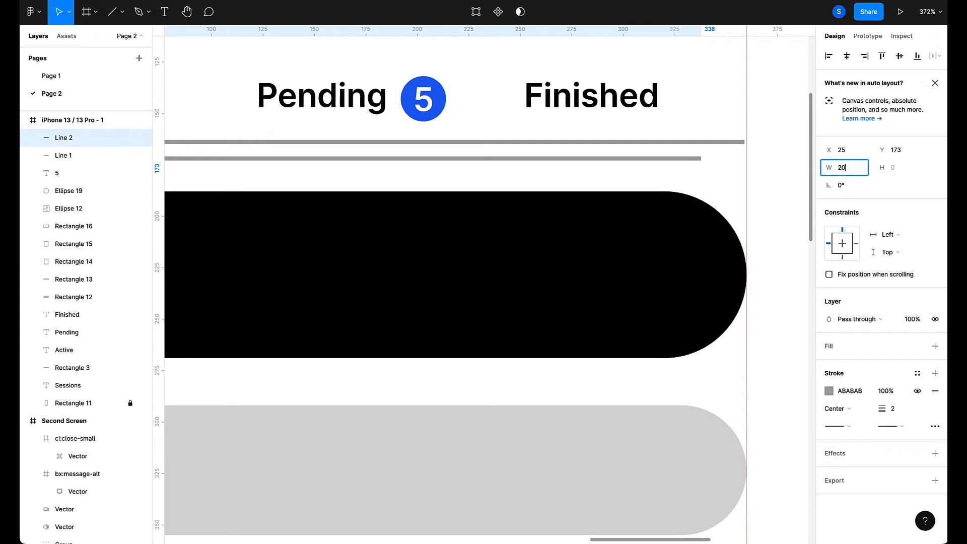
key(Return)
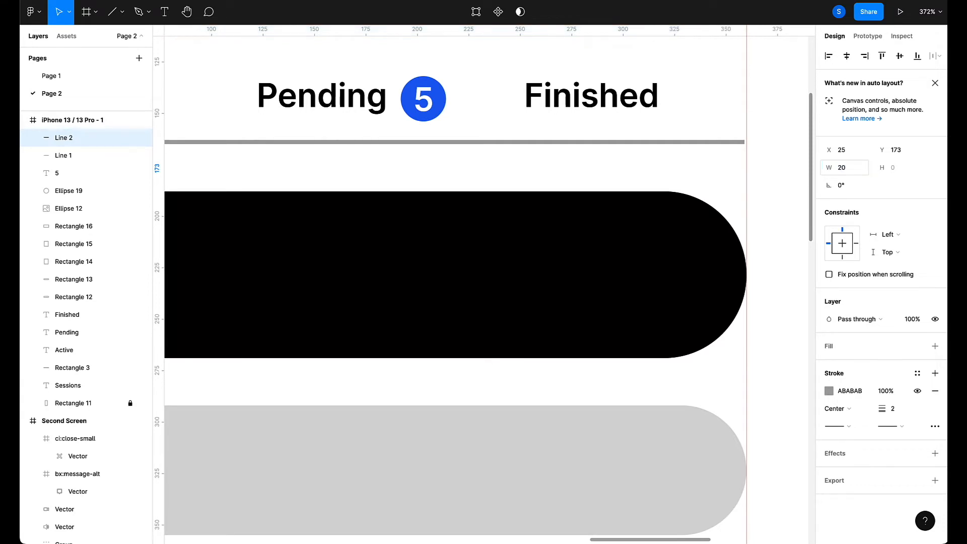
Set the width of the copied line beneath the Active label to 50.
scroll(453, 209, down, 5)
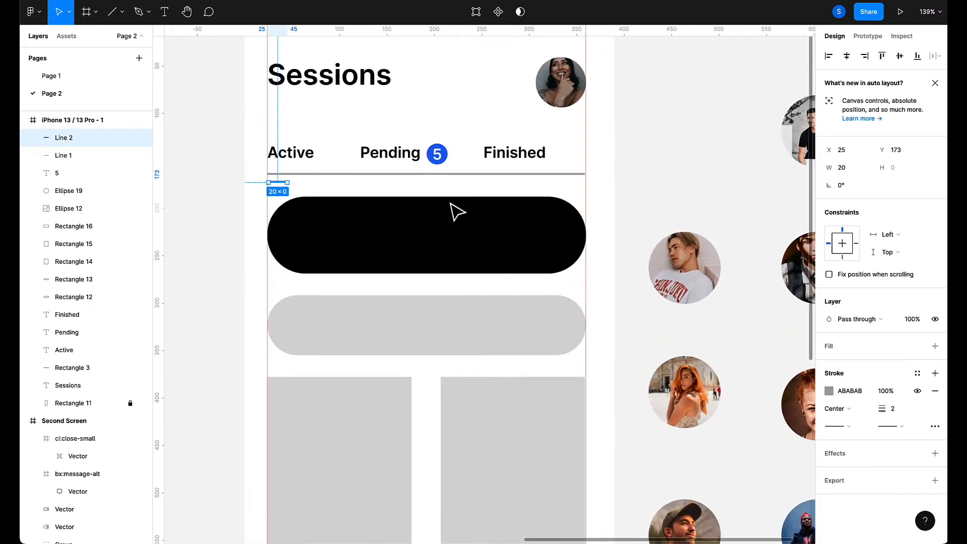
click(846, 171)
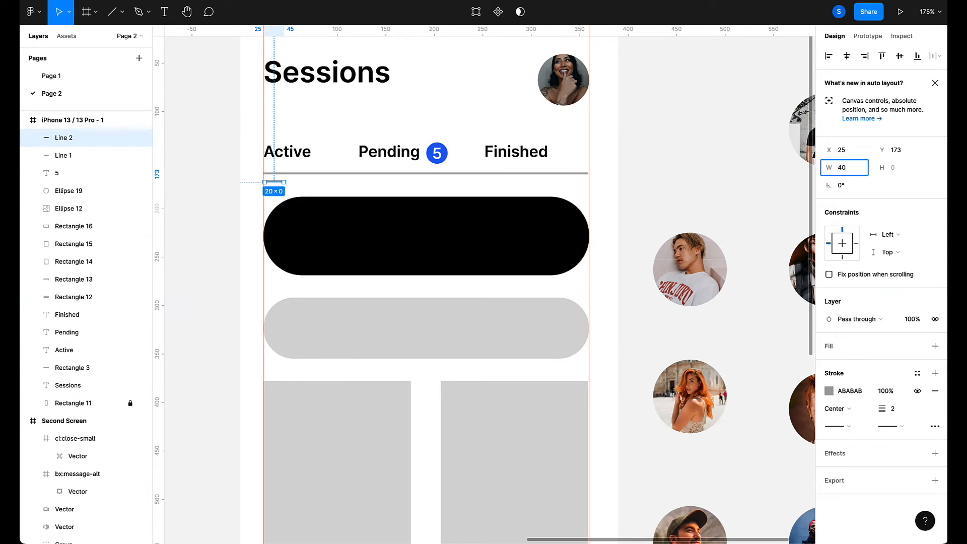
key(Return)
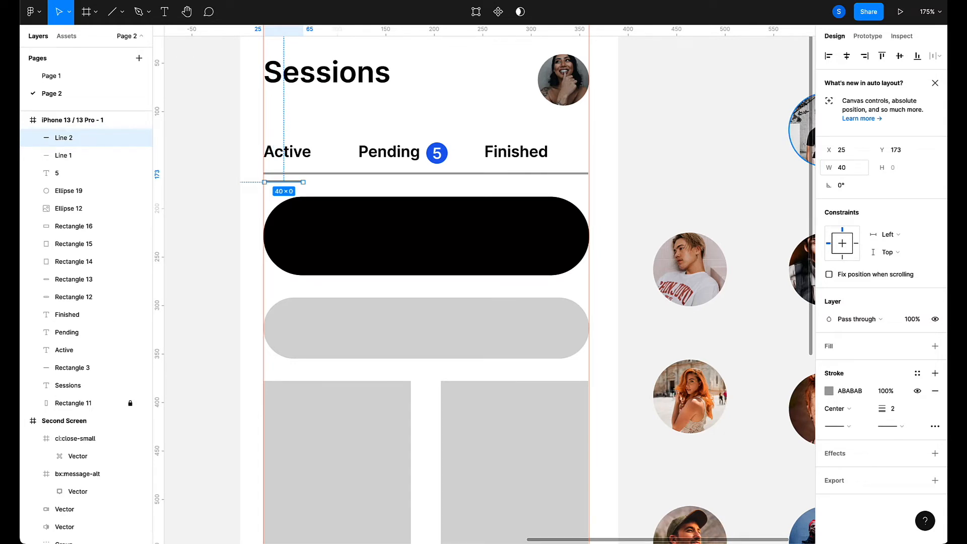
click(848, 172)
key(Return)
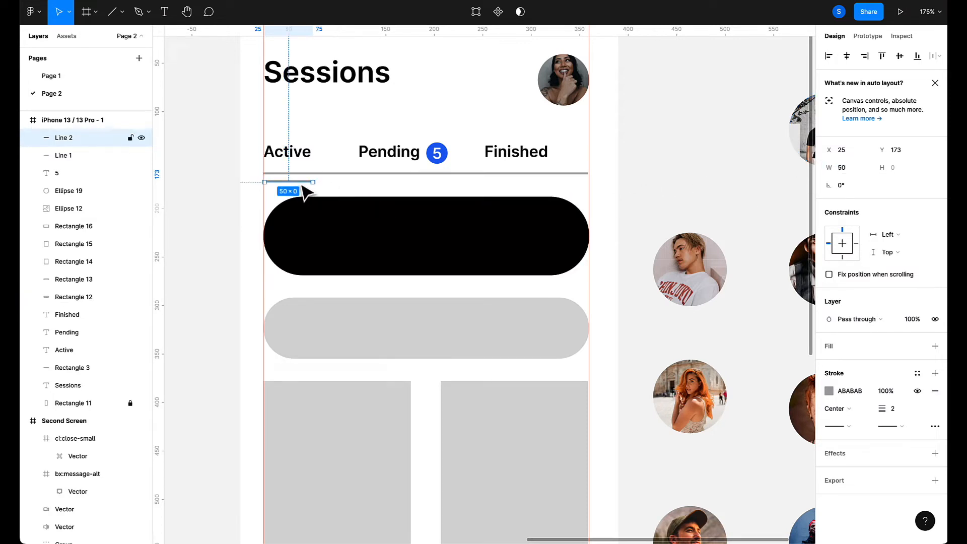
Move the short line onto the divider under Active at X 24, Y 165 and recolour its stroke near-black 030000.
drag(305, 189, 302, 181)
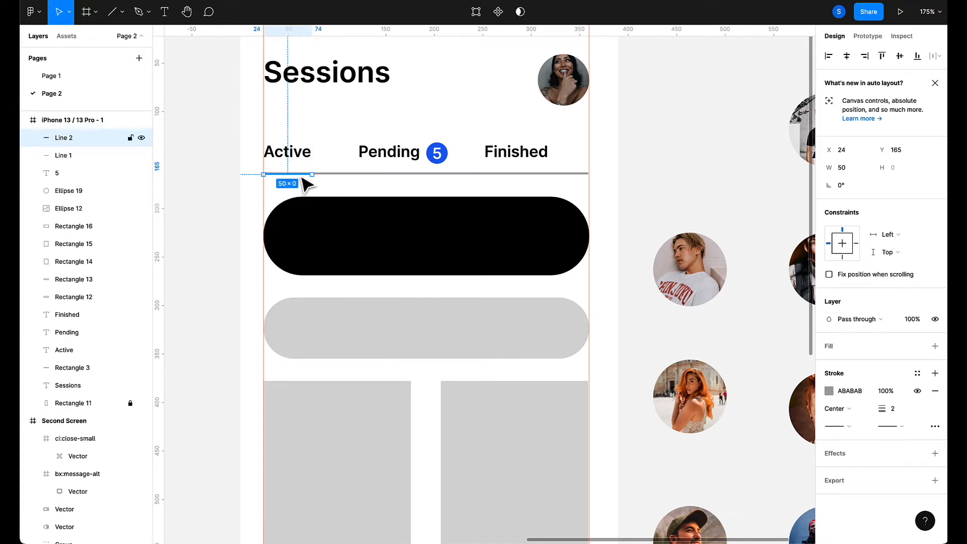
click(828, 392)
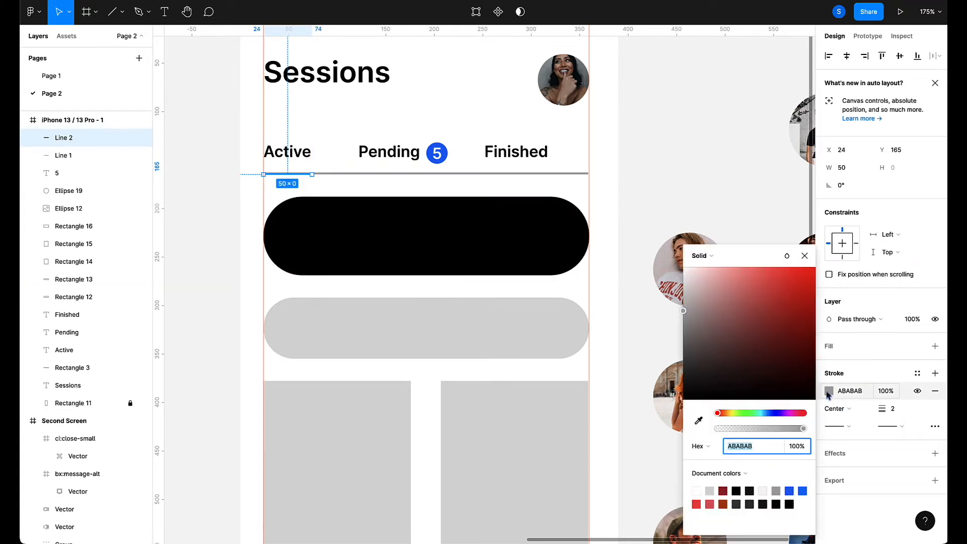
click(772, 371)
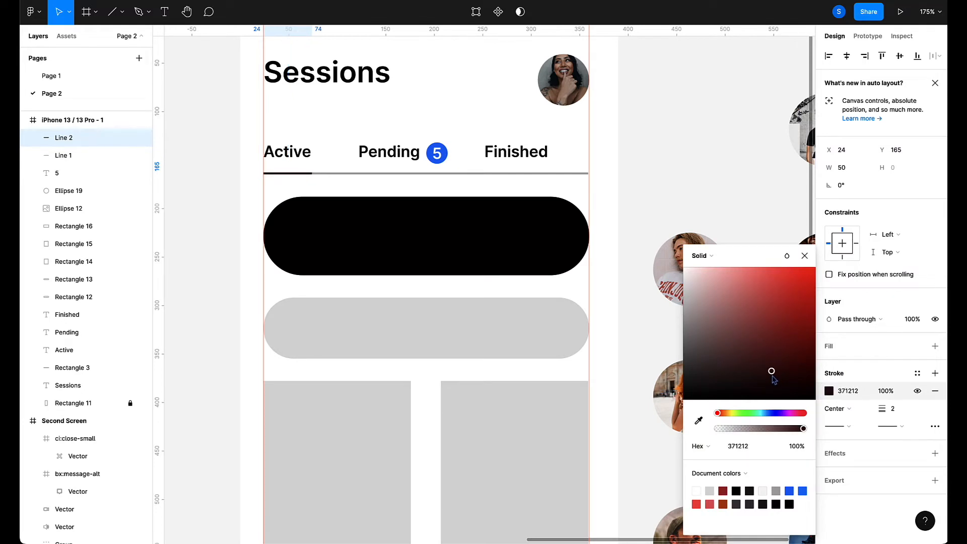
mouse_move(772, 376)
mouse_down()
mouse_move(775, 396)
mouse_move(824, 405)
mouse_up()
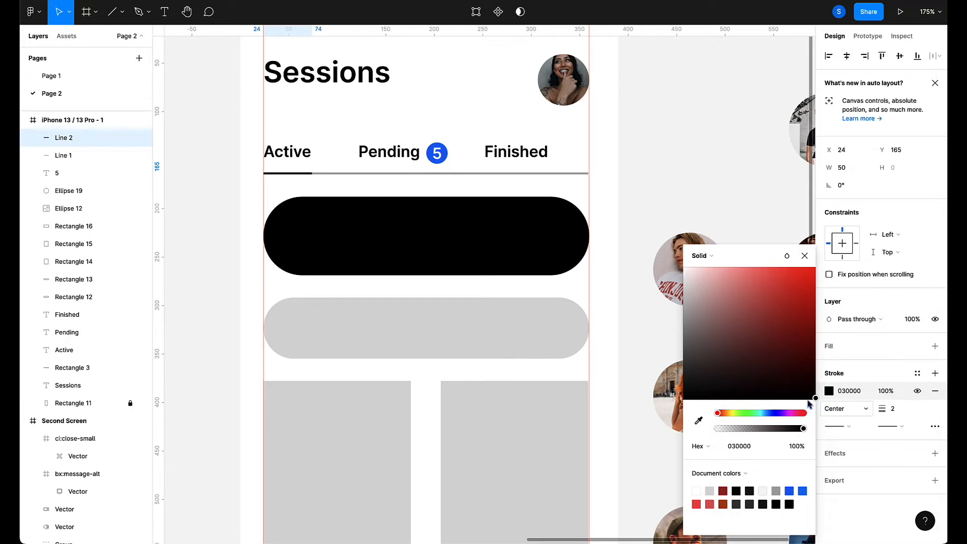
click(686, 192)
Recolour the Pending and Finished labels grey ABABAB, then preview the Sessions screen as a prototype and return to editing.
scroll(680, 186, down, 5)
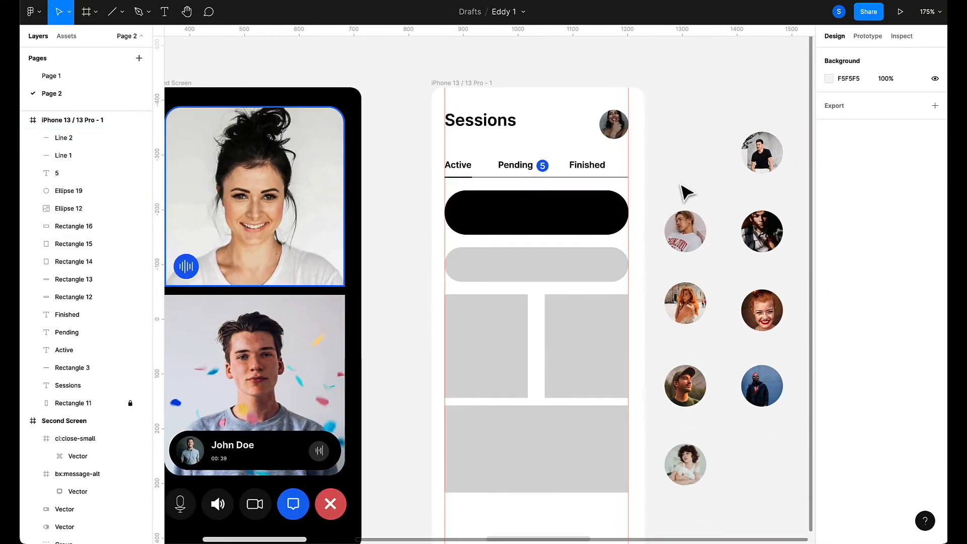
scroll(680, 186, right, 2)
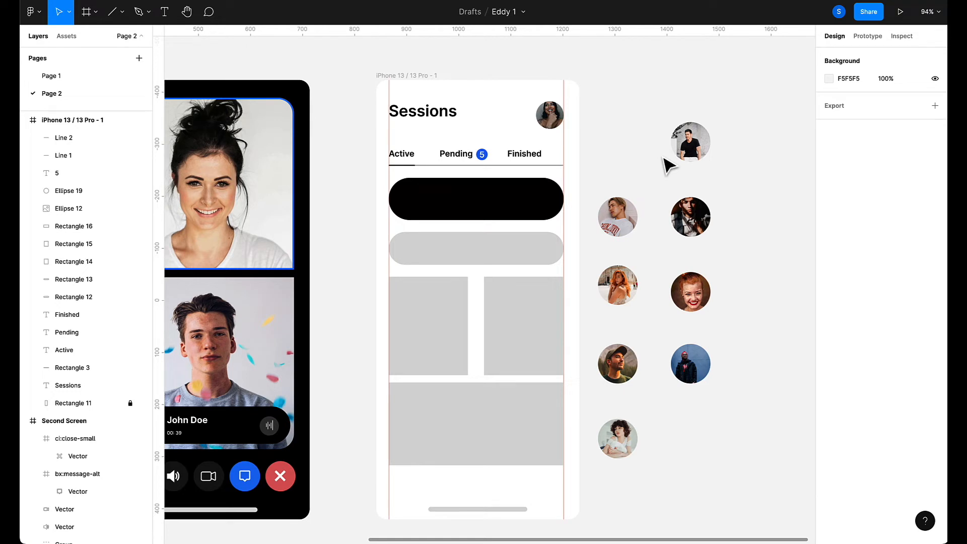
scroll(667, 163, right, 1)
scroll(667, 163, up, 1)
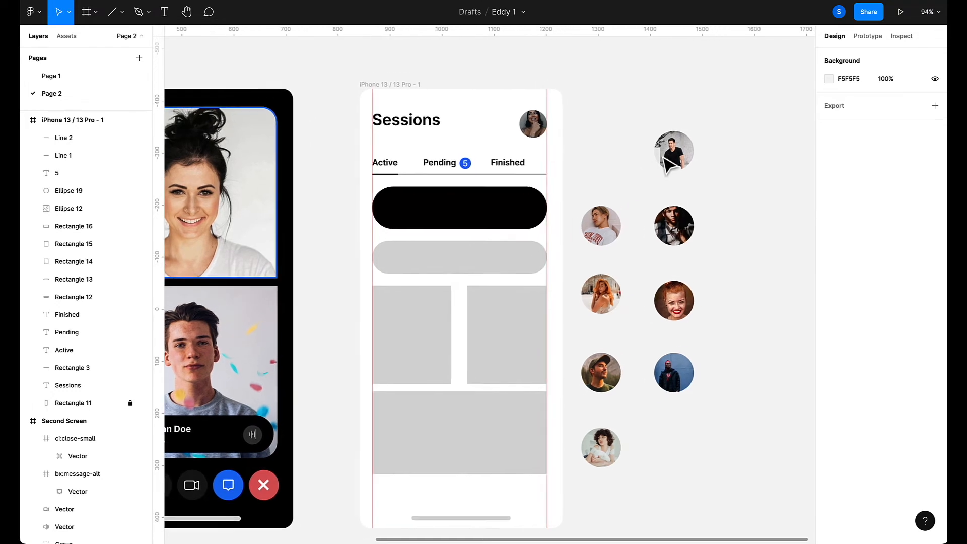
click(427, 176)
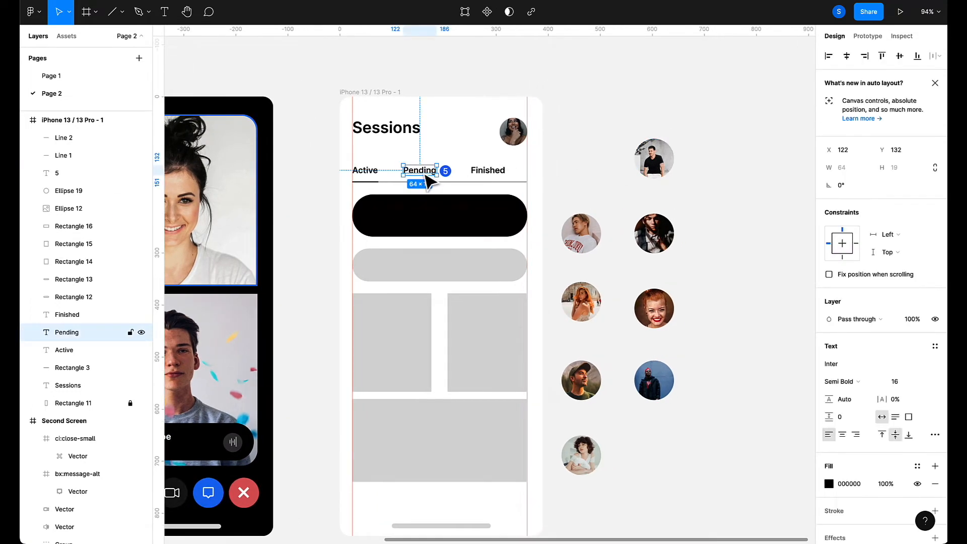
shift+click(487, 172)
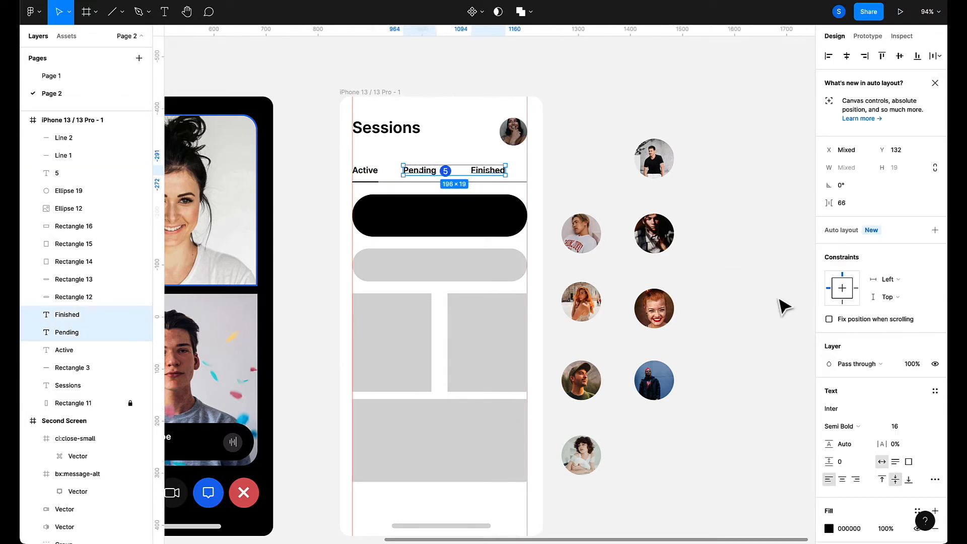
click(832, 531)
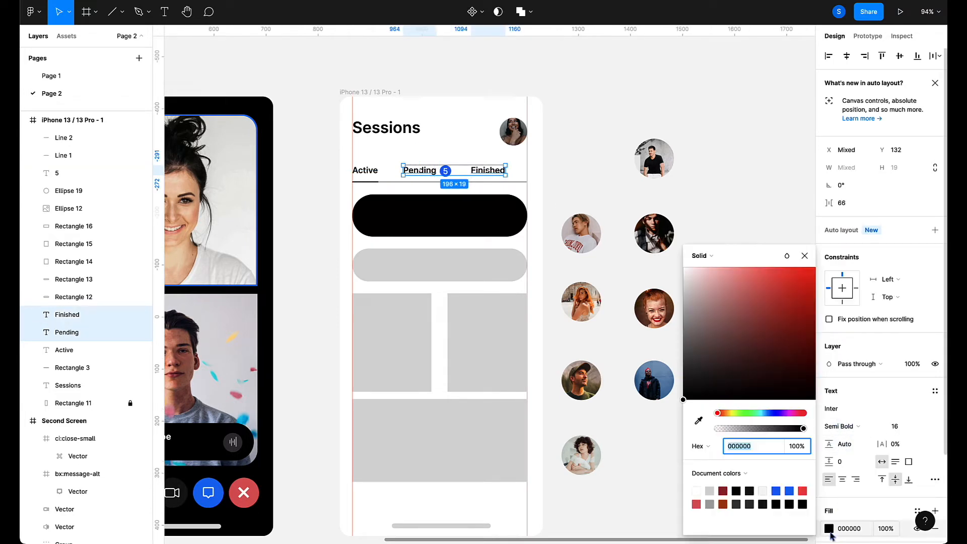
click(710, 491)
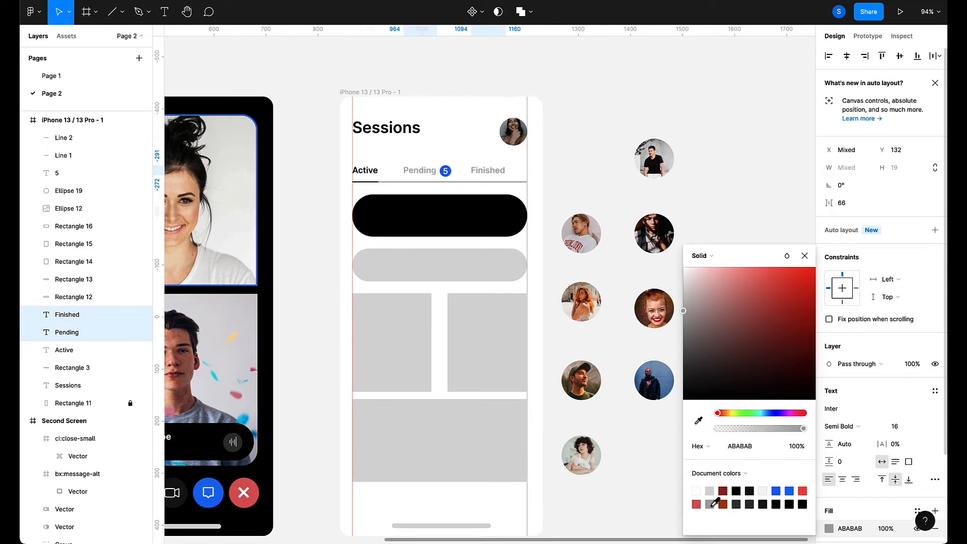
click(744, 95)
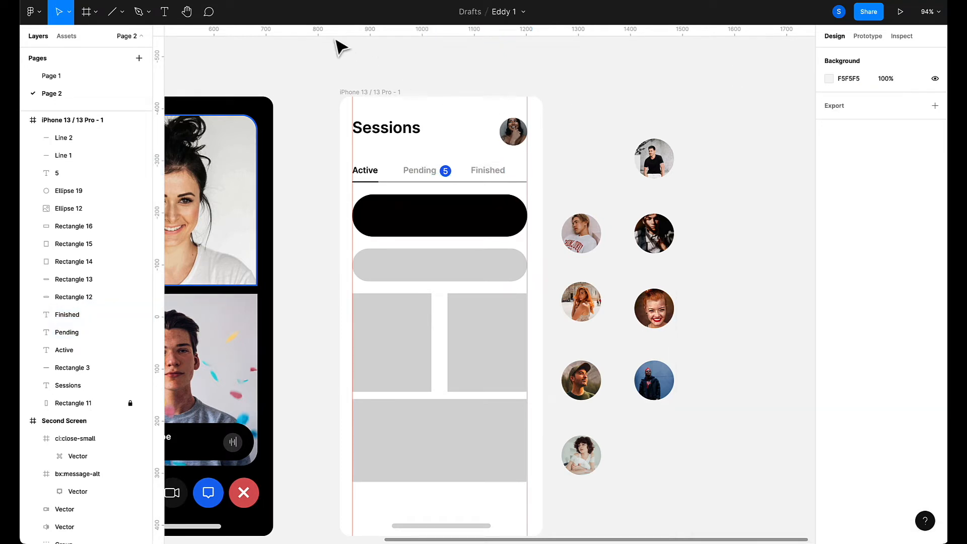
key(ctrl+alt+Return)
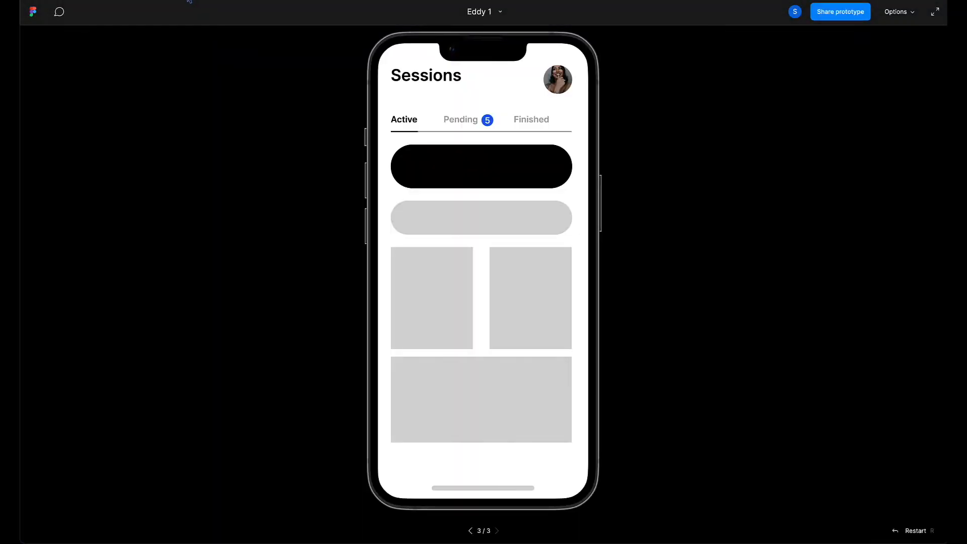
key(Escape)
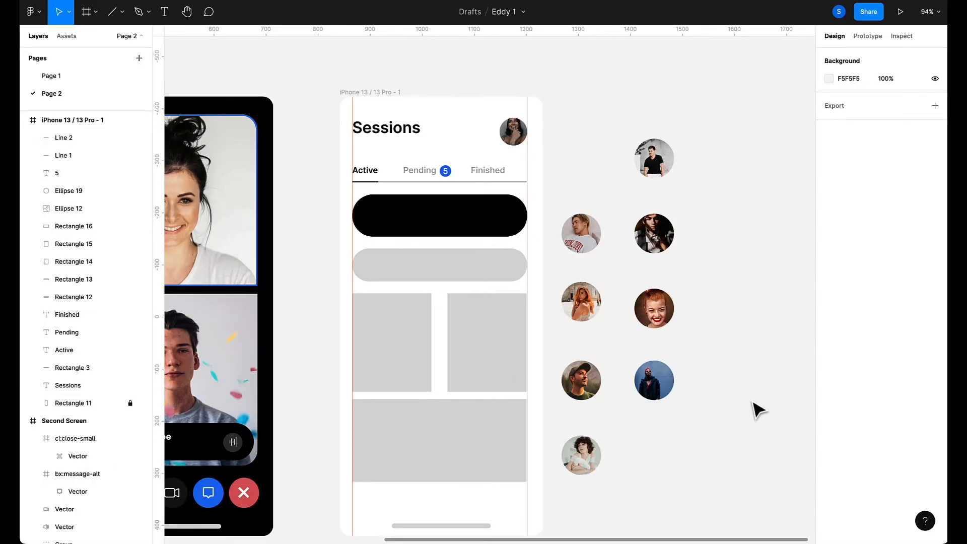
Round the corners of the two side-by-side grey cards with a radius of 16.
click(492, 342)
shift+click(404, 348)
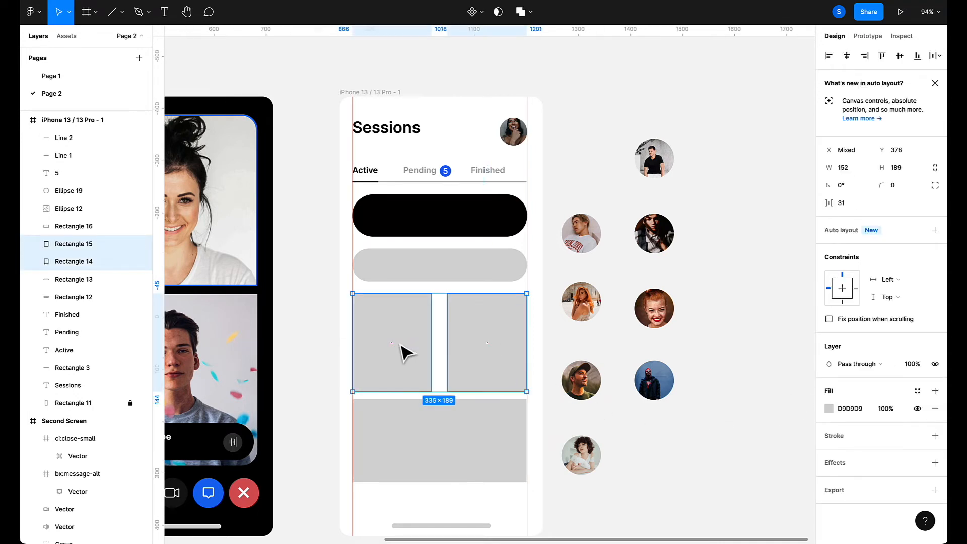
click(902, 189)
text(2)
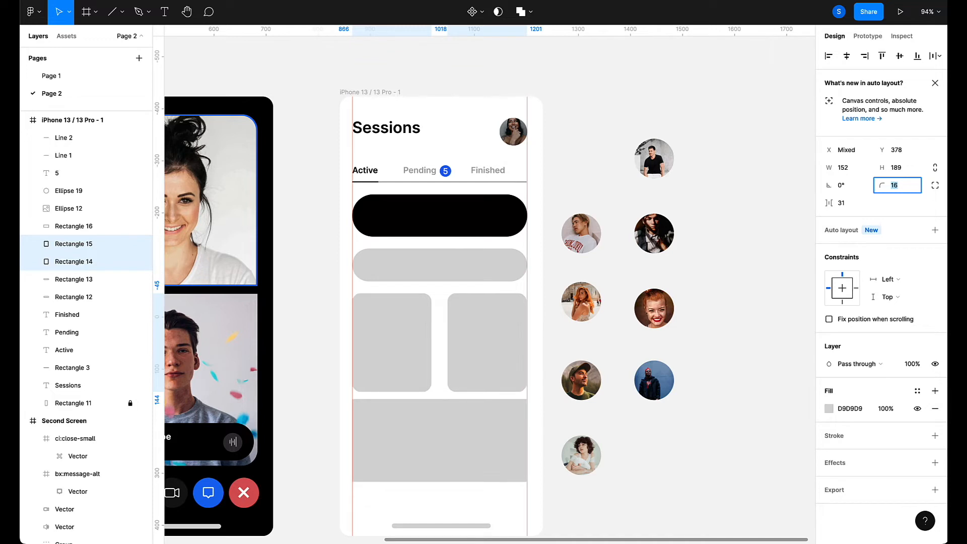
key(Return)
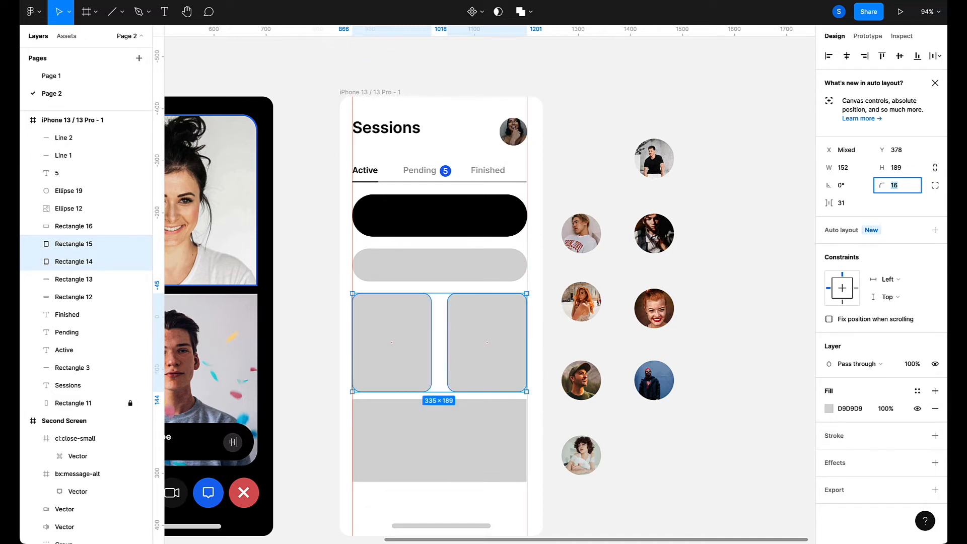
key(Down)
click(750, 268)
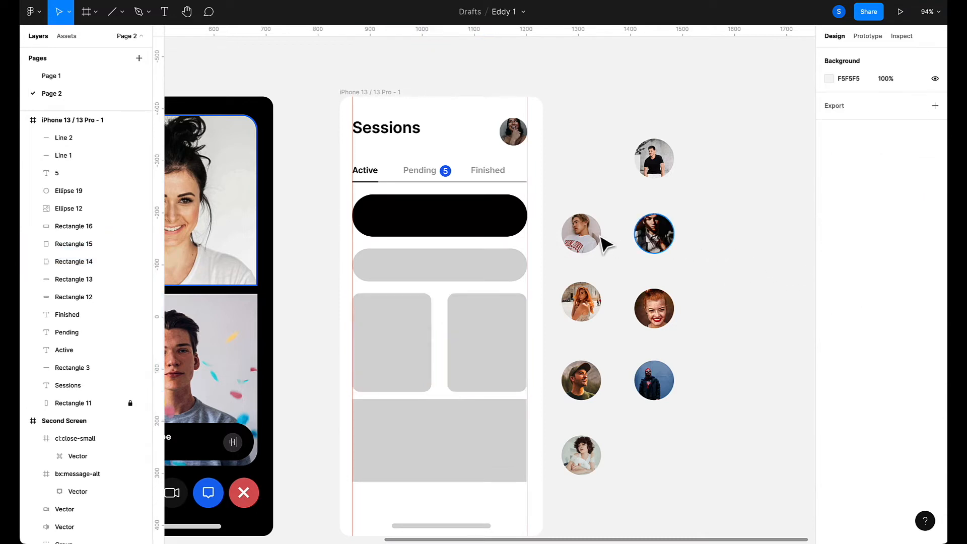
Place the round photo of the person in the white T-shirt at the black card's left end and shrink it to fit inside.
drag(587, 244, 391, 227)
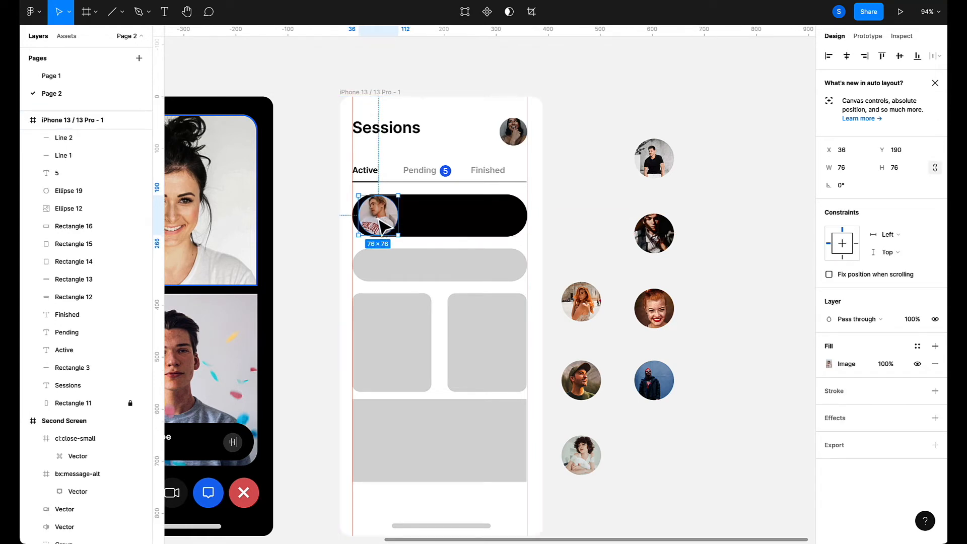
drag(357, 197, 375, 216)
click(593, 261)
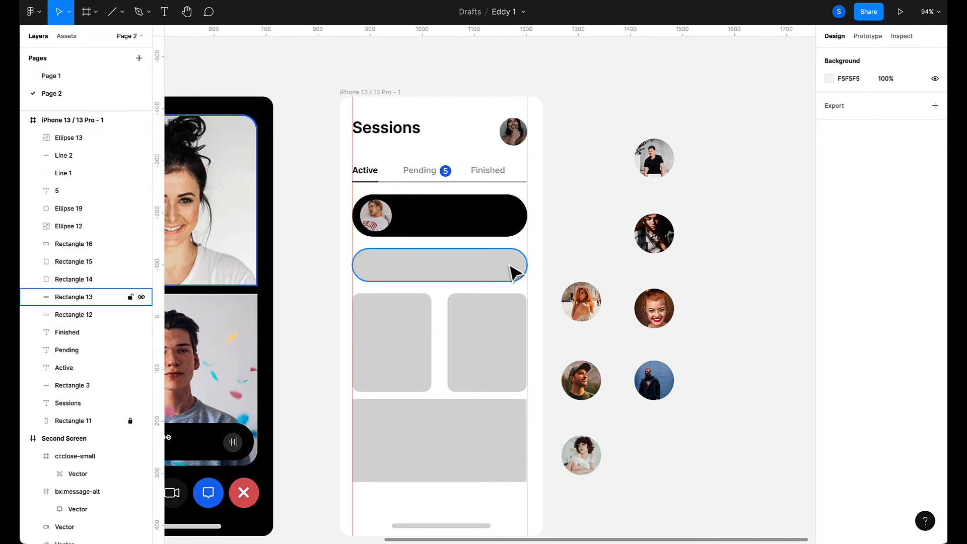
scroll(515, 272, left, 3)
scroll(515, 272, down, 2)
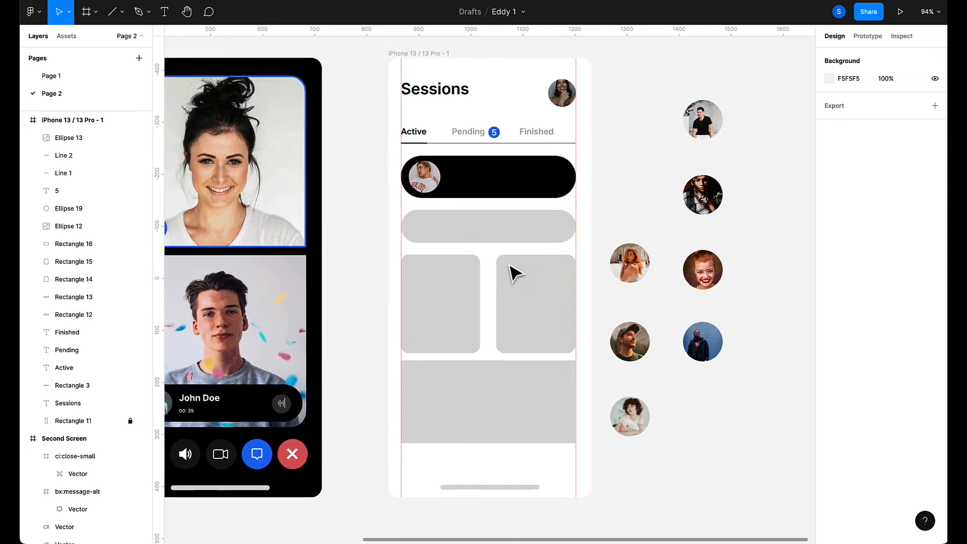
Add the caller's name as white size 16 text beside the photo in the black card, with Regular weight.
click(487, 190)
key(t)
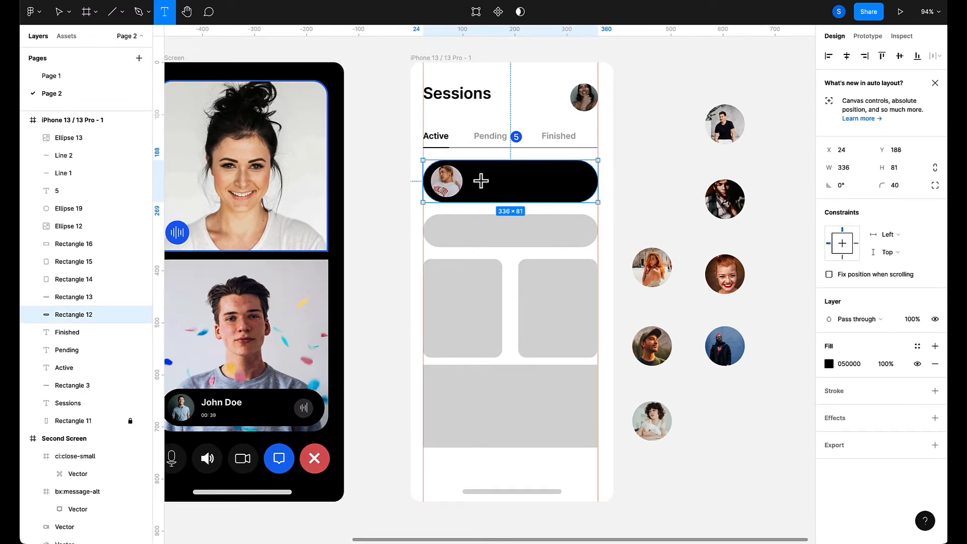
click(470, 170)
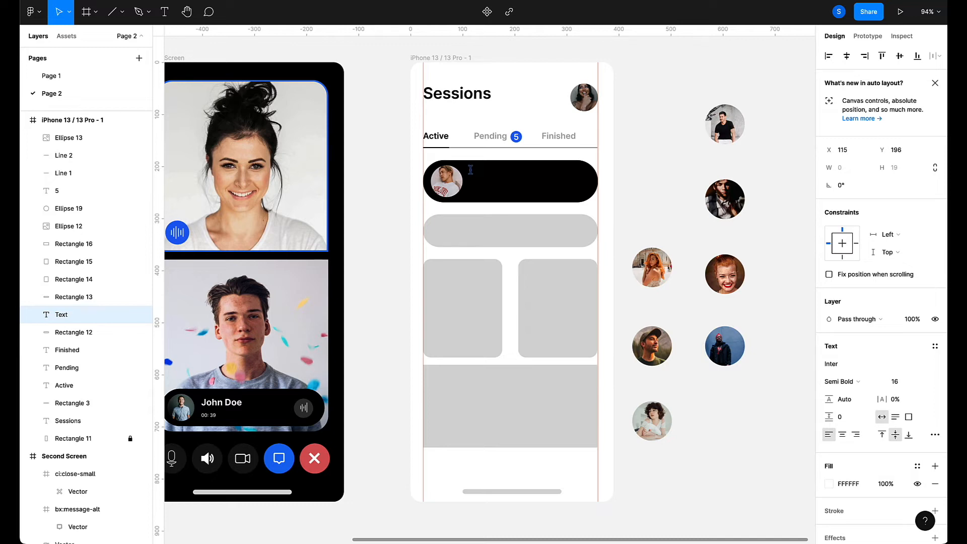
text(Spider hussle)
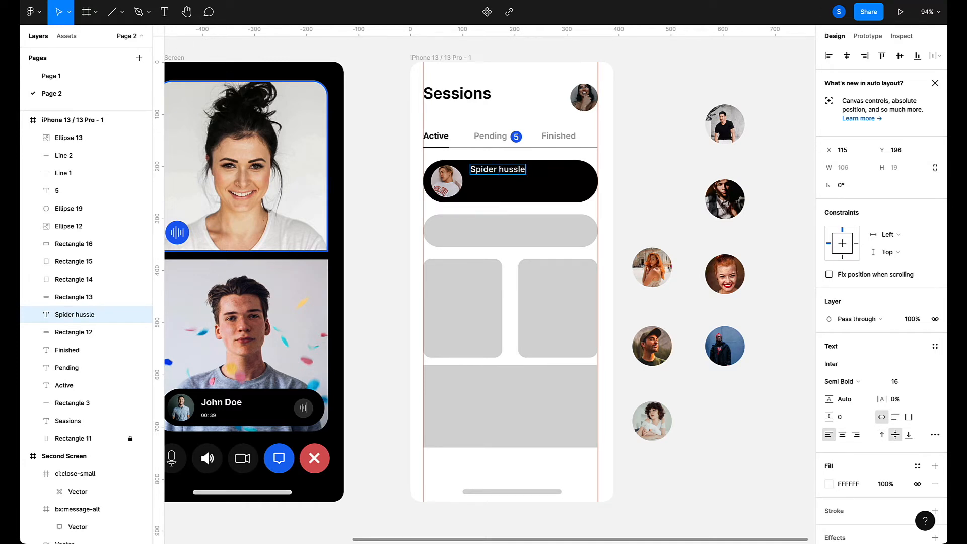
click(849, 384)
click(851, 354)
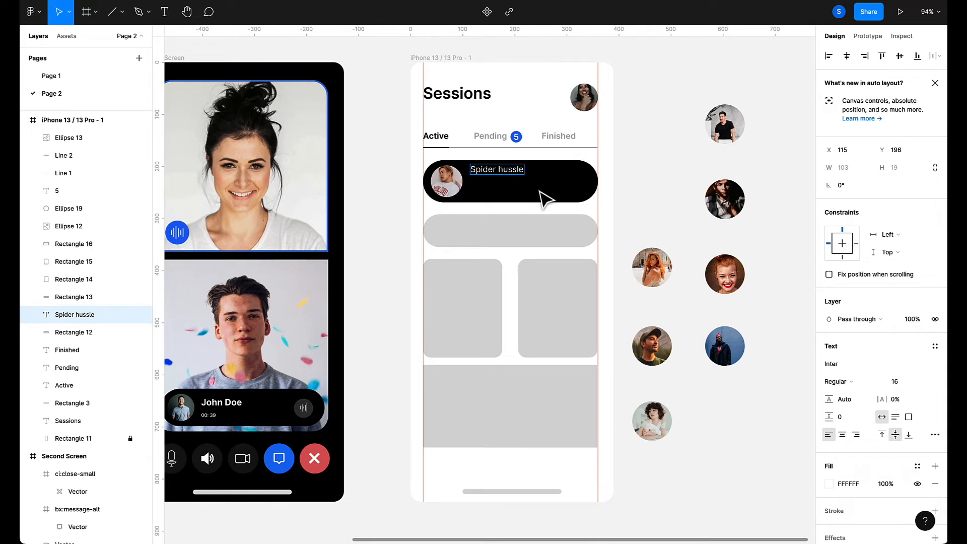
Duplicate the caller's name directly below itself in the black card and change the copy's text to "calling...".
drag(499, 171, 505, 193)
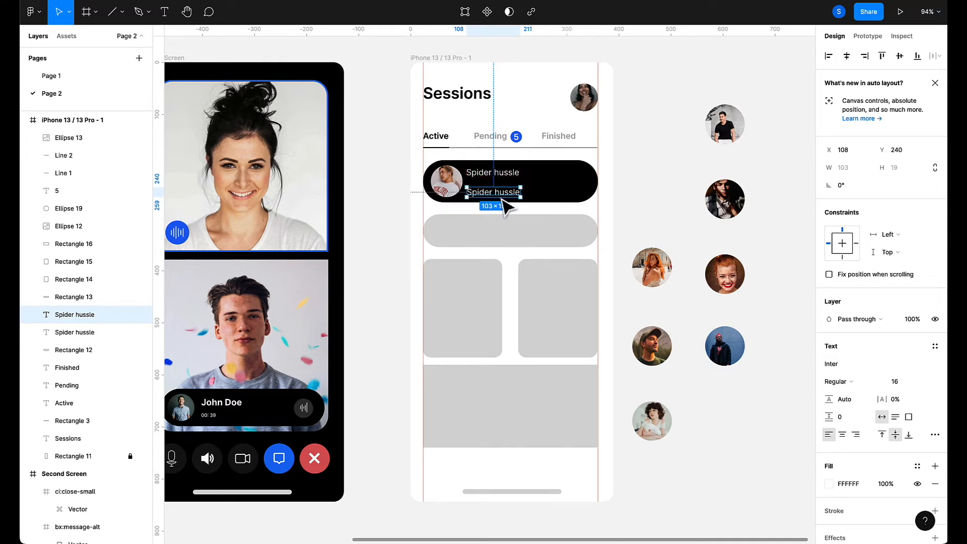
double_click(501, 193)
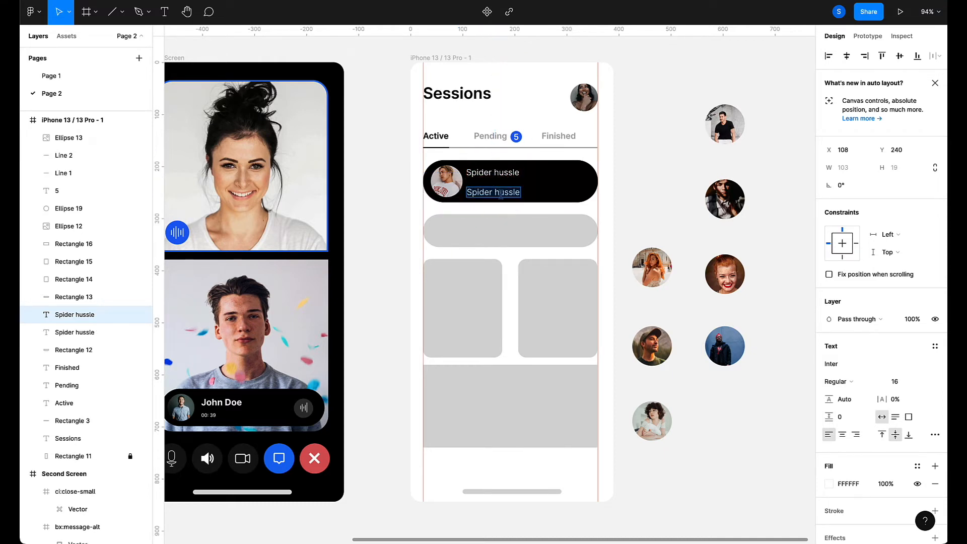
text(calling)
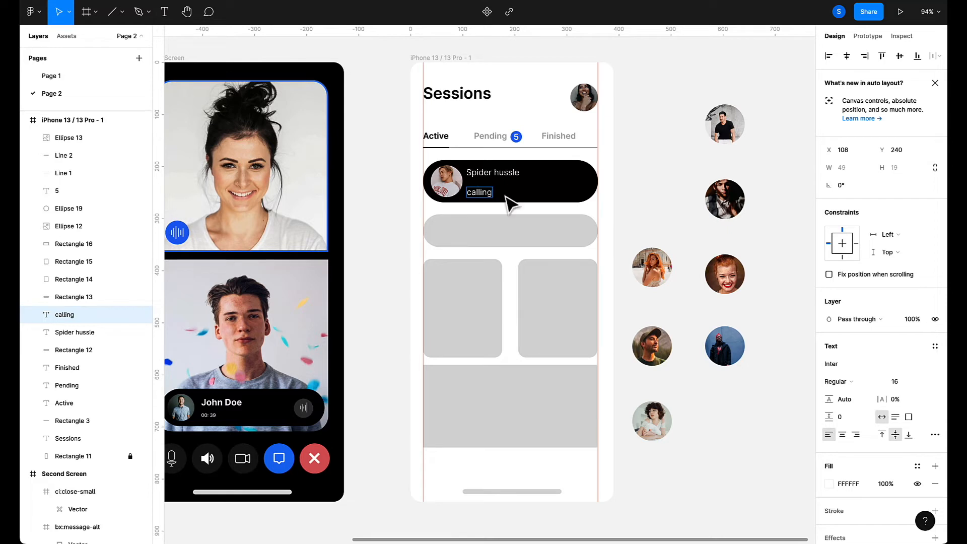
text(...)
key(Escape)
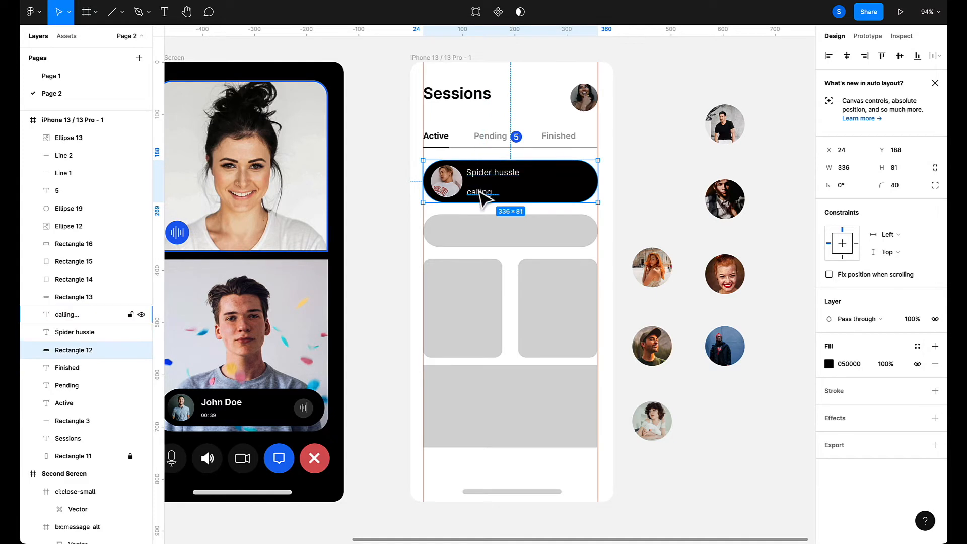
Nudge the "calling..." line up and the caller's name down to Y 206, leaving a gap of 8 between them.
key(Up)
key(Up)
key(Up)
key(Up)
key(Up)
key(Up)
key(Up)
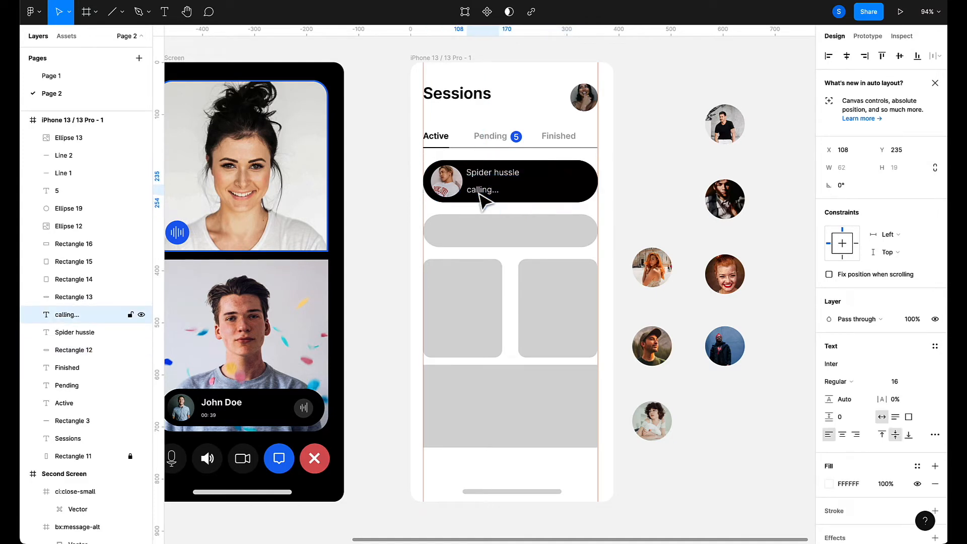
click(497, 173)
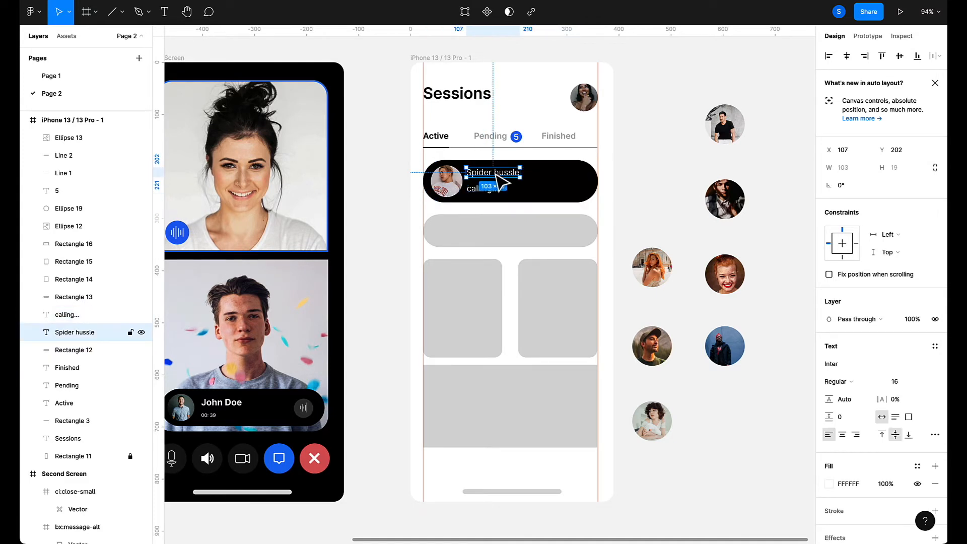
key(Down)
key(Down)
key(Down)
key(Down)
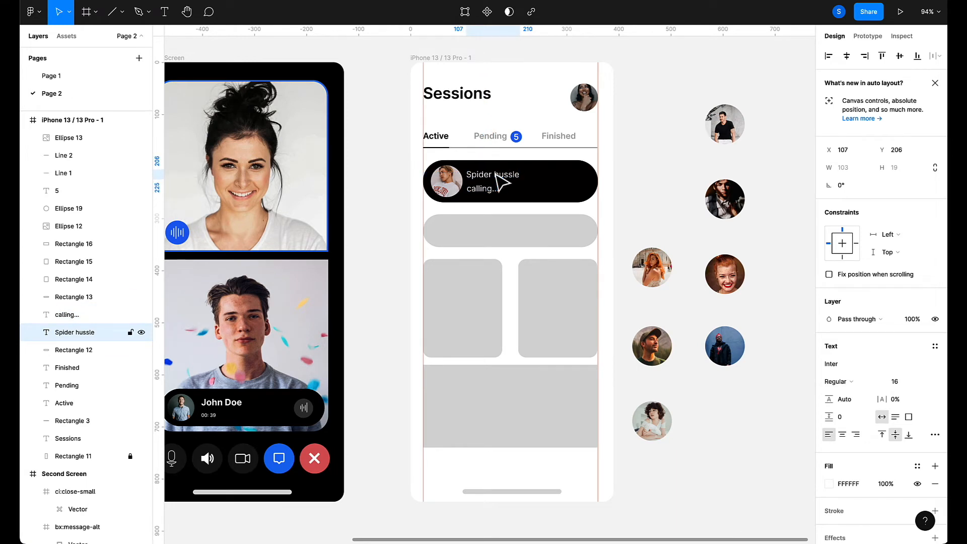
click(636, 194)
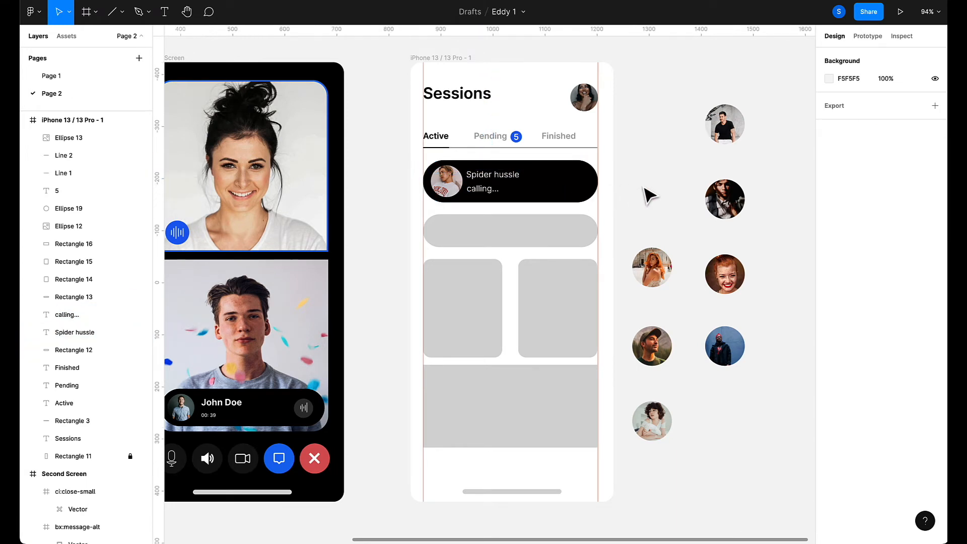
Recolour both text lines in the black card light grey D9D9D9 and preview the Sessions screen as a prototype before returning to editing.
click(495, 176)
shift+click(483, 189)
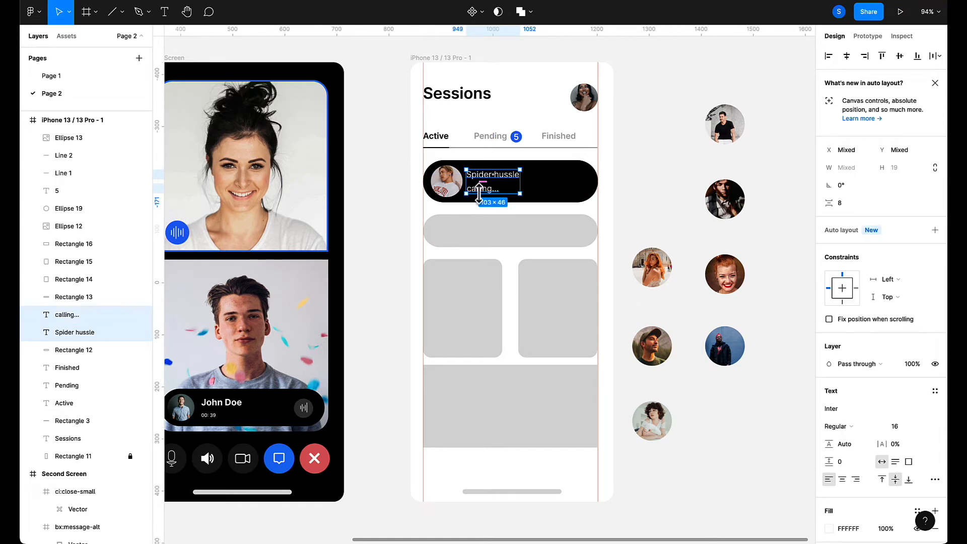
click(828, 528)
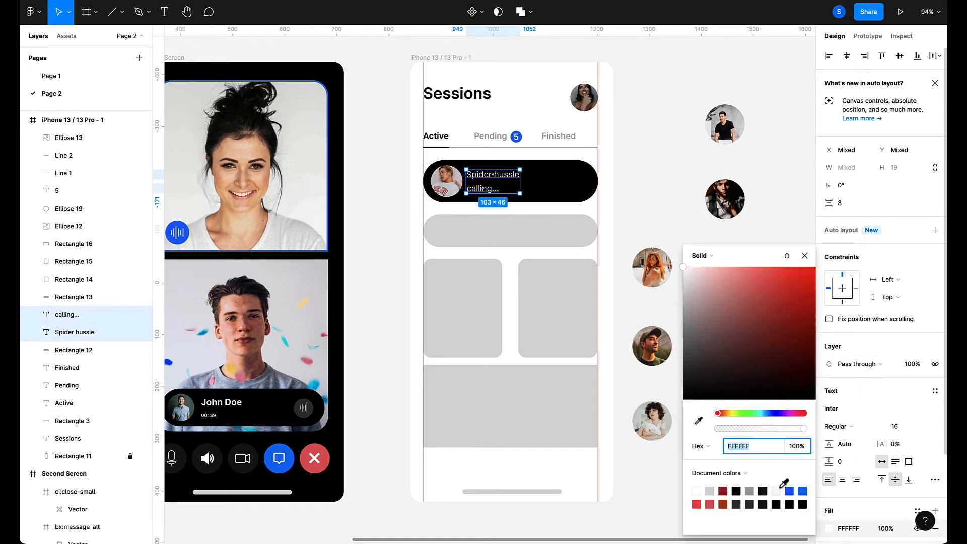
click(711, 489)
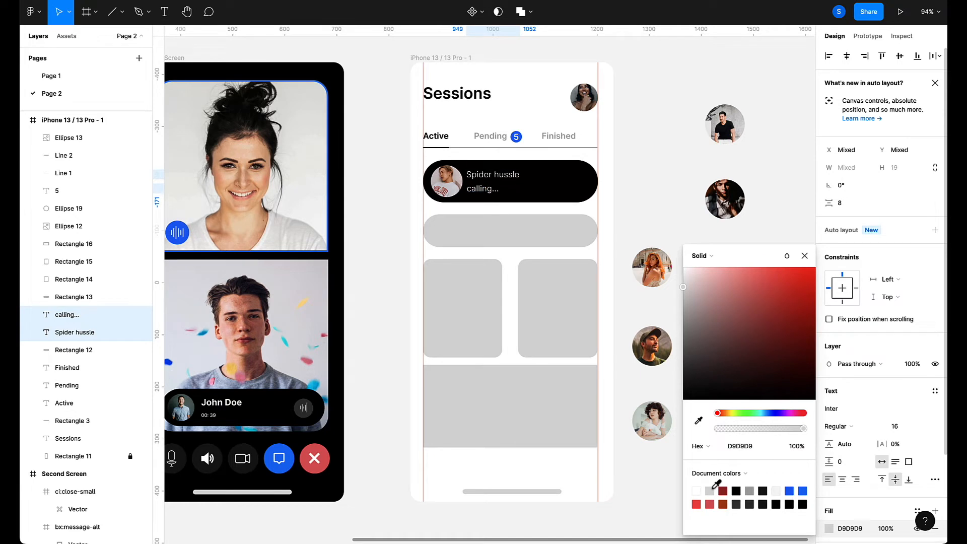
click(659, 208)
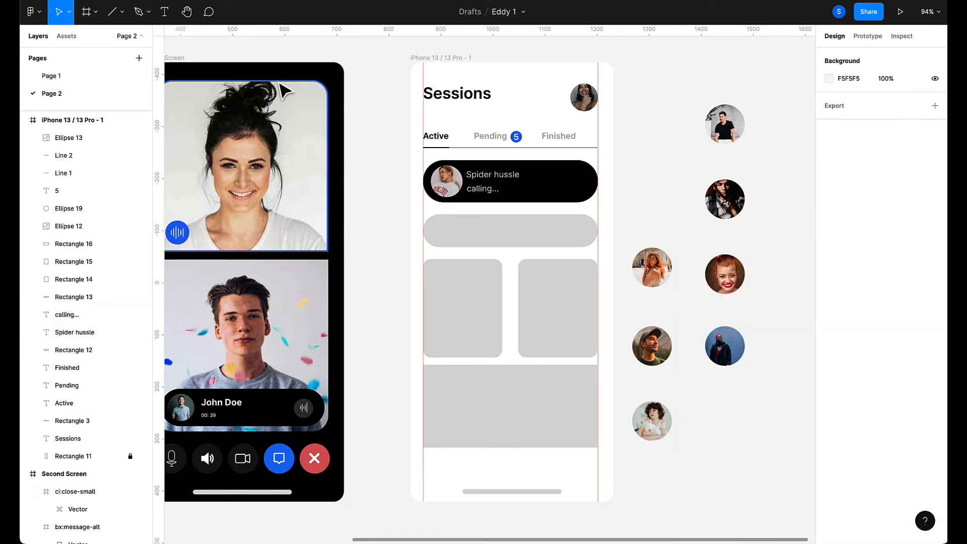
key(ctrl+alt+Return)
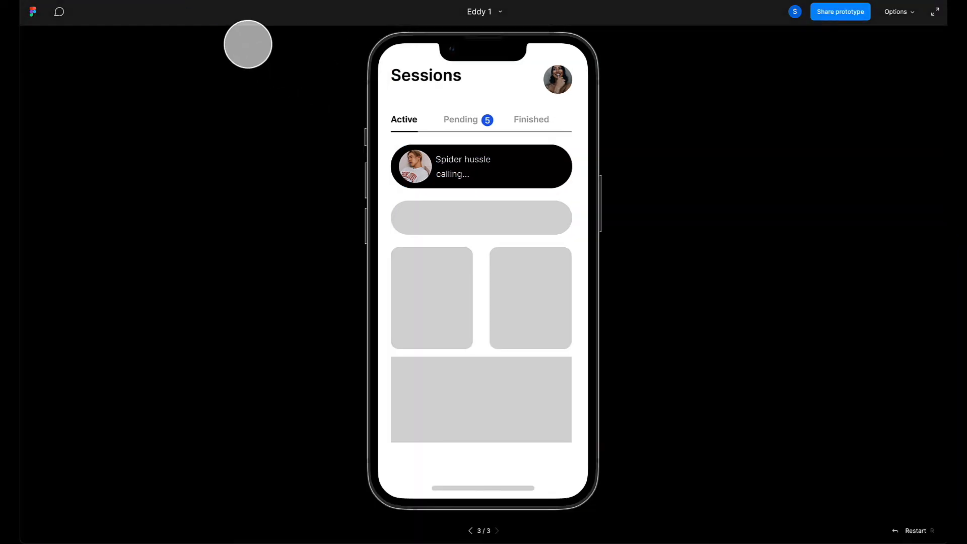
click(128, 0)
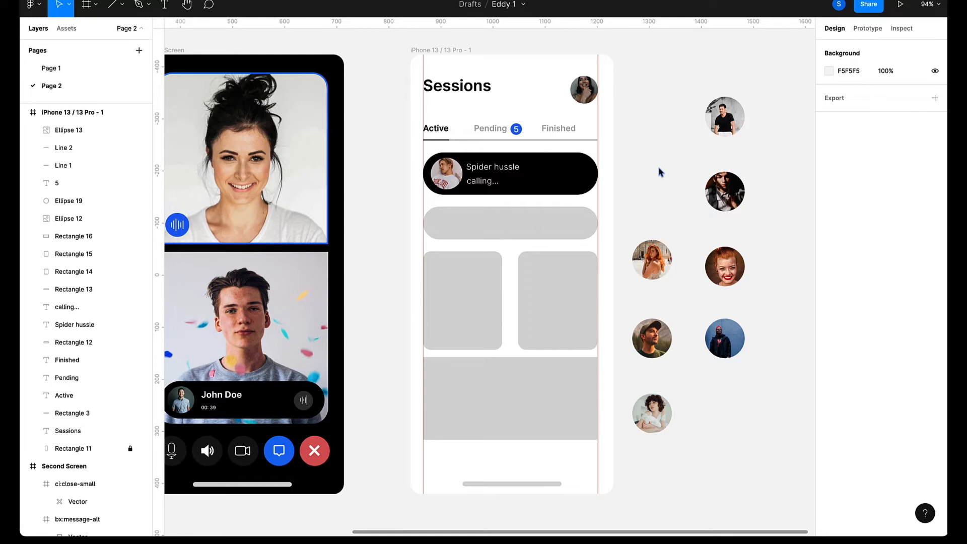
Draw a grey circle beside the Sessions frame, resize it to 59 × 59, and duplicate it directly below.
key(o)
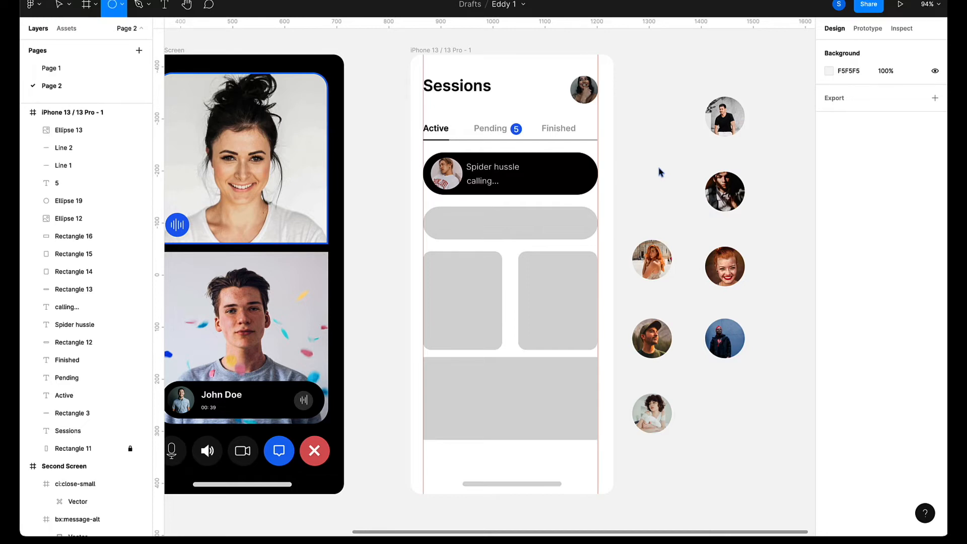
mouse_move(640, 167)
mouse_down()
mouse_move(661, 201)
mouse_move(644, 154)
mouse_up()
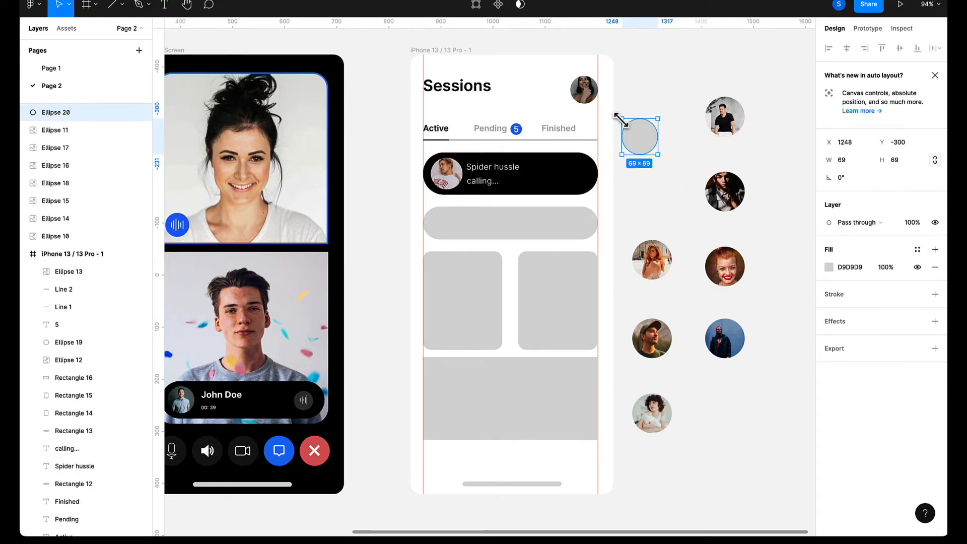
drag(621, 120, 649, 196)
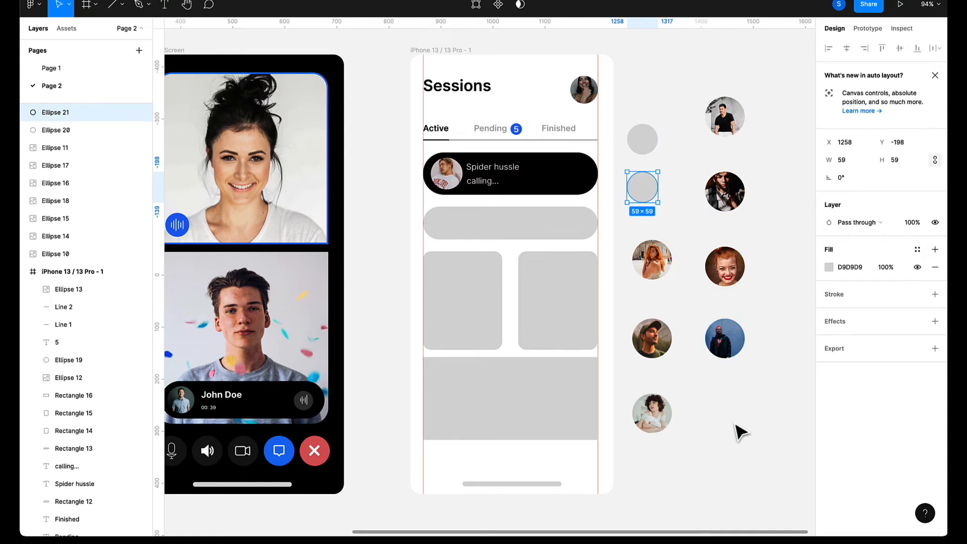
Bring up the quick action and plugin options for the empty canvas beside the Sessions screen.
click(727, 445)
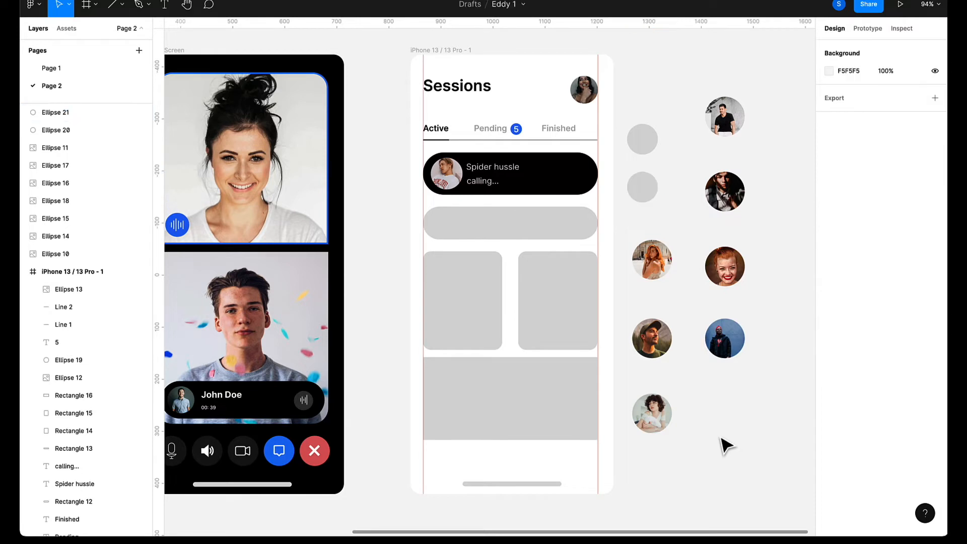
right_click(721, 438)
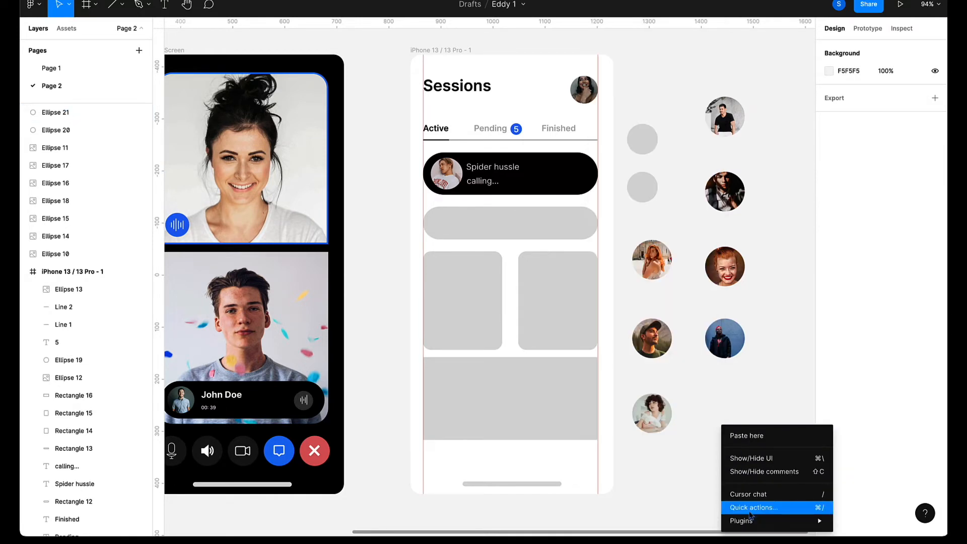
Run the Iconify plugin and search its icon collections for "call".
click(750, 508)
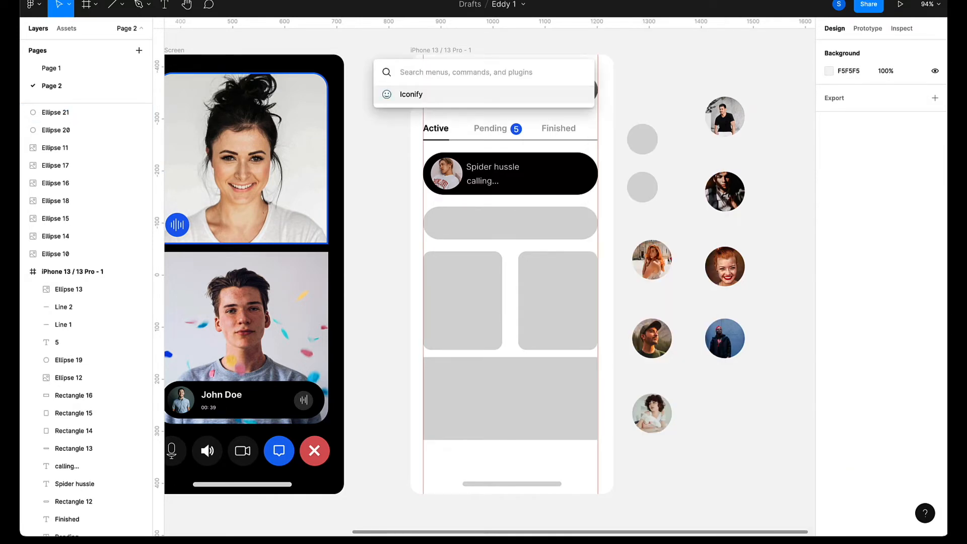
text(ico)
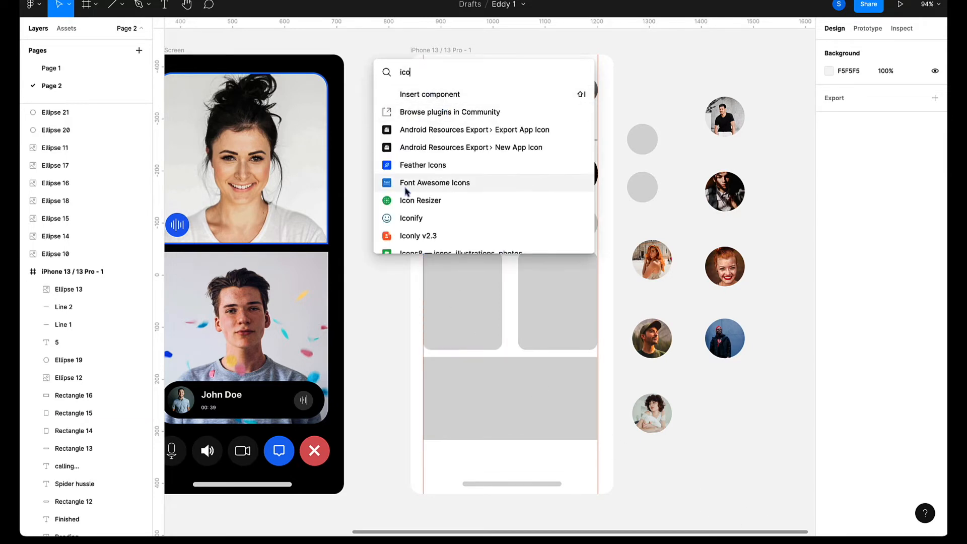
click(415, 220)
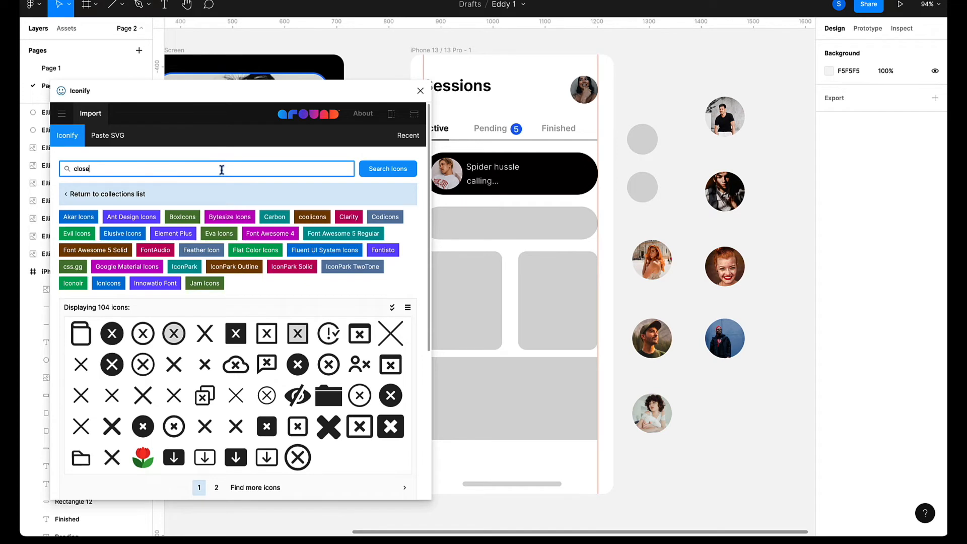
text(call)
key(Return)
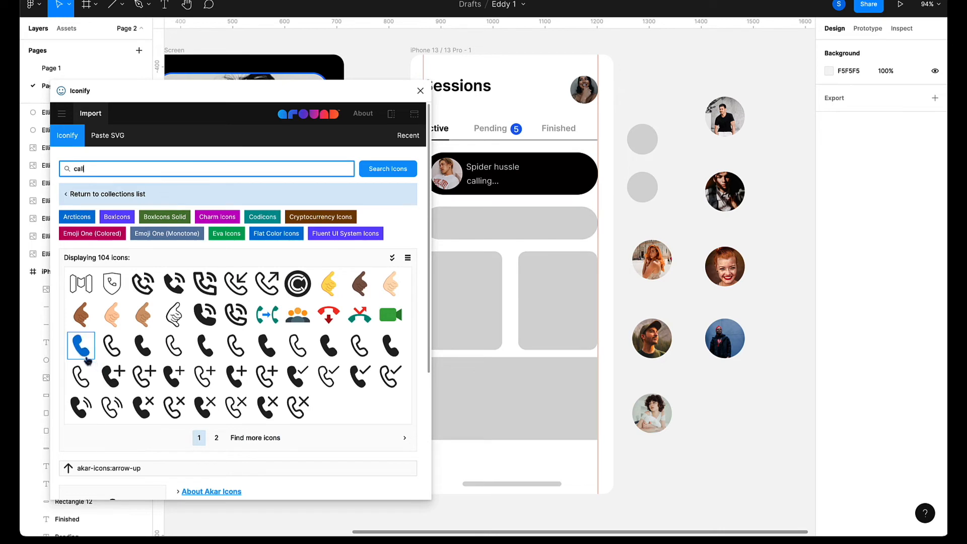
Import the fluent:call-16-filled icon onto the empty canvas beside the Sessions screen and close Iconify.
drag(80, 348, 260, 265)
drag(618, 73, 655, 75)
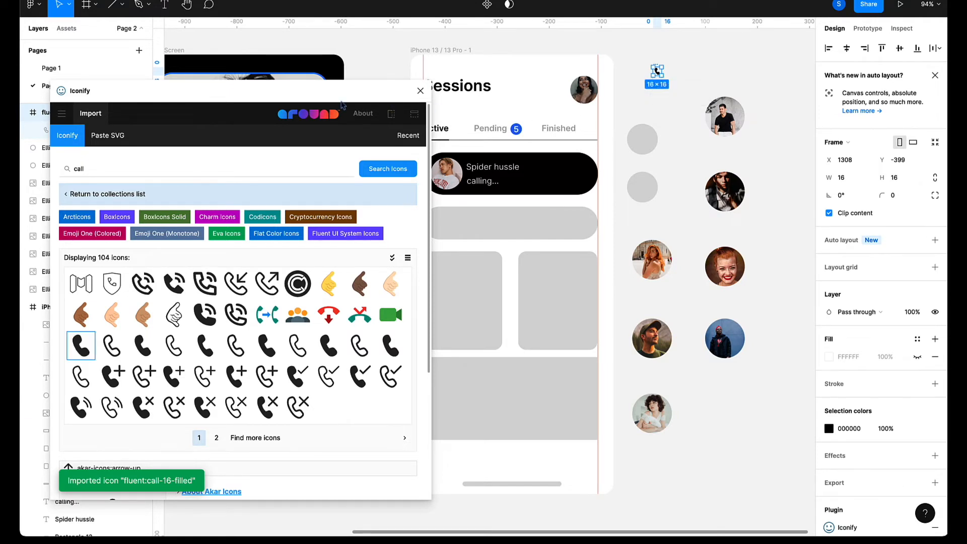
click(420, 92)
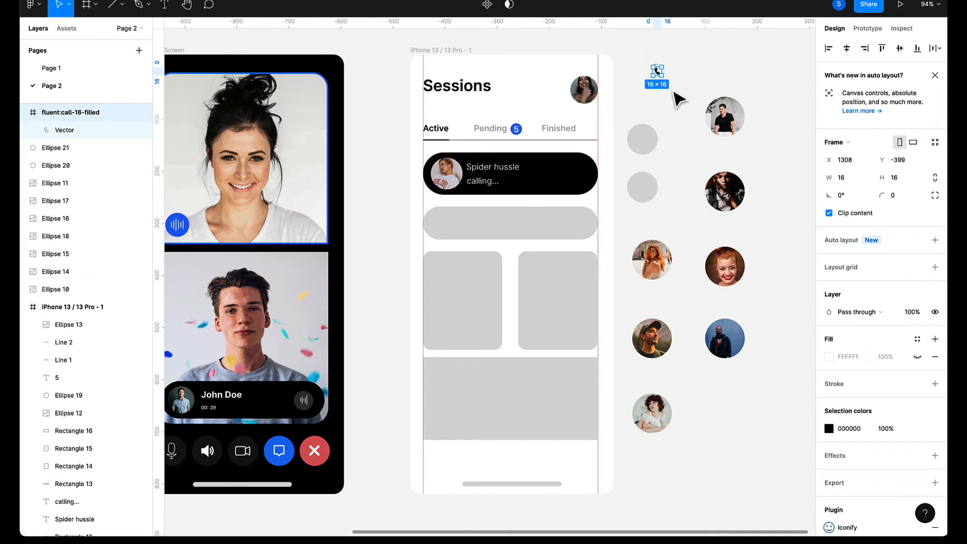
Enlarge the phone icon's vector to about 44 × 57 and move it to the empty canvas beside the grey circles.
click(91, 136)
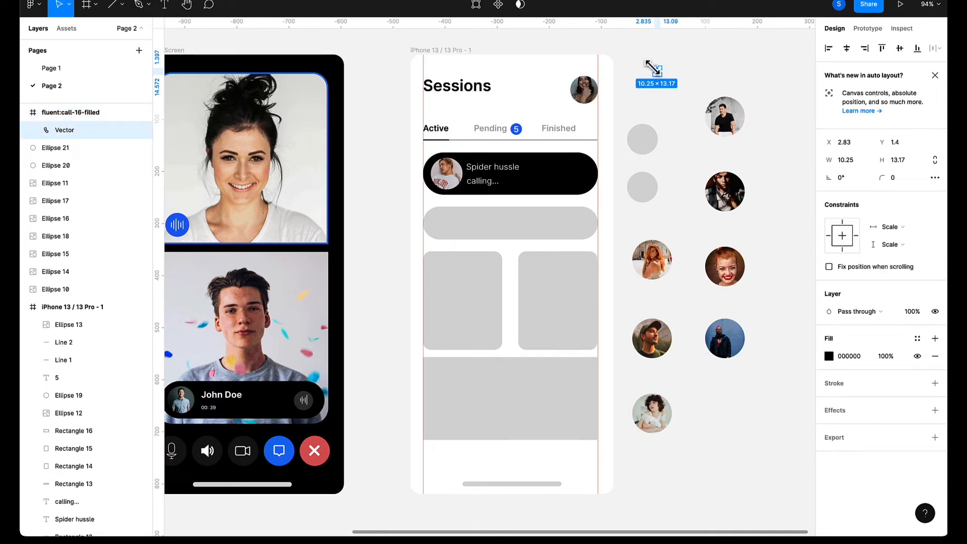
drag(651, 67, 680, 171)
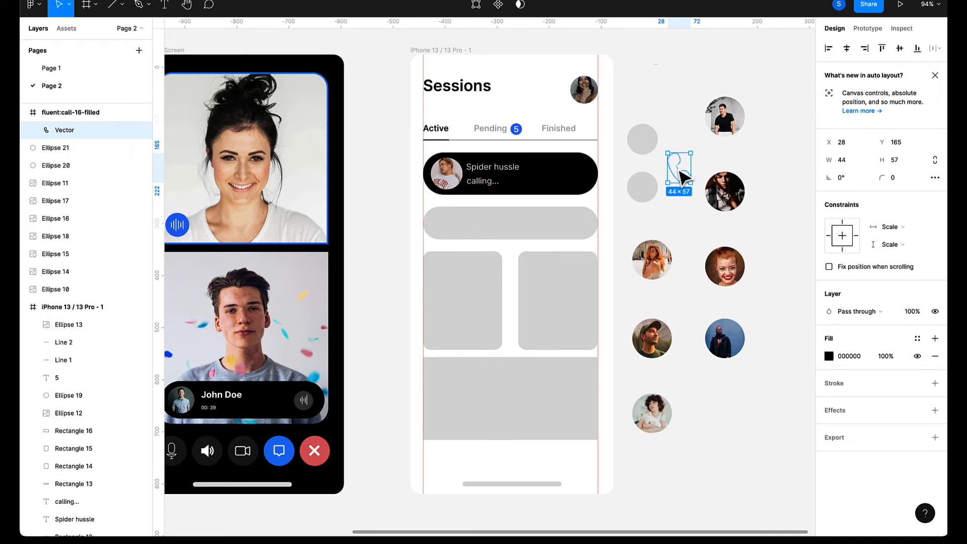
click(681, 176)
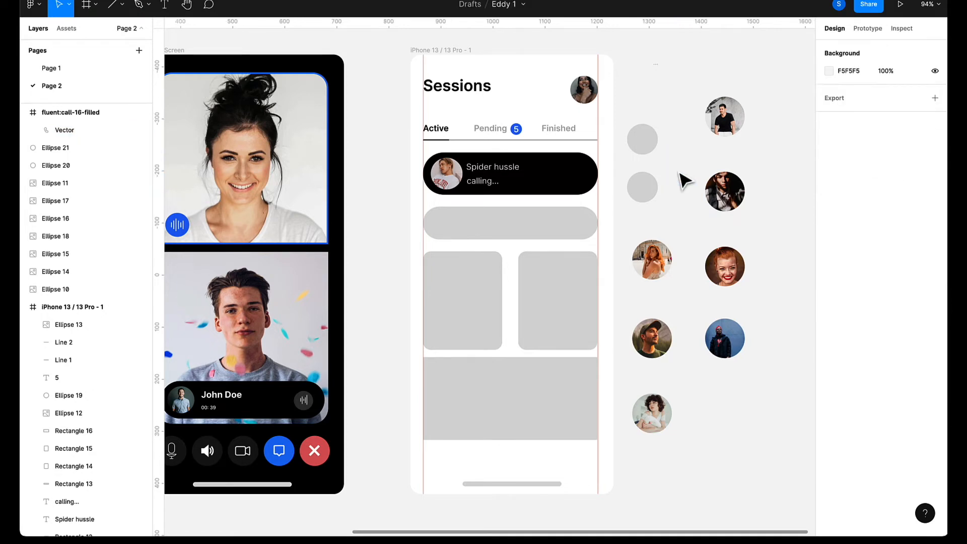
click(117, 133)
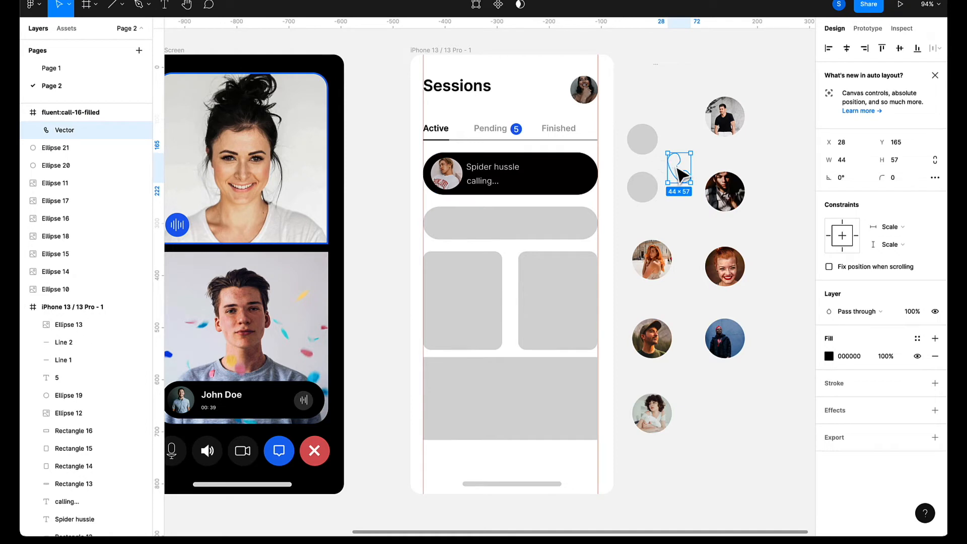
mouse_move(680, 175)
mouse_down()
mouse_move(654, 166)
mouse_move(582, 181)
mouse_move(691, 168)
mouse_up()
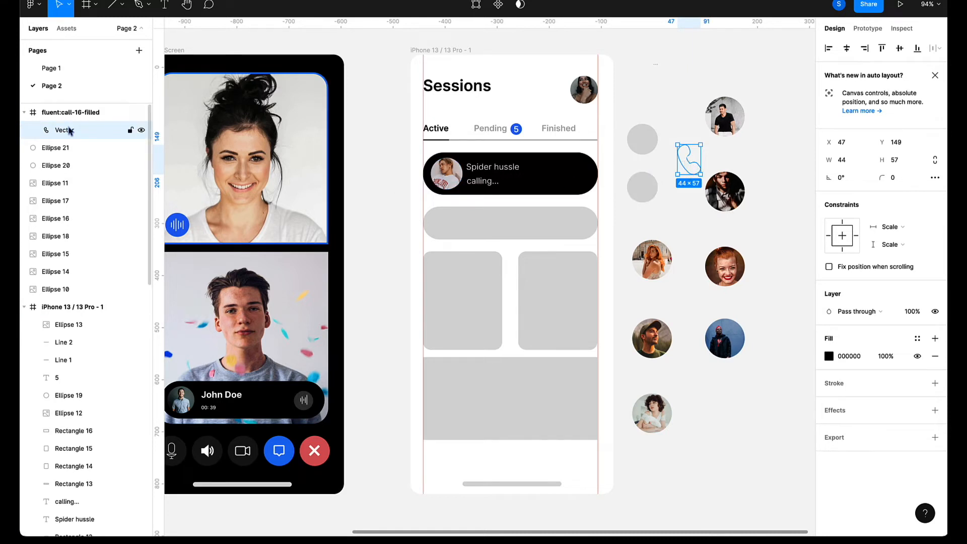
Try nesting the phone vector in the iPhone frame, and placing it on the lower grey circle with a D01414 fill, undoing both attempts.
drag(71, 130, 73, 317)
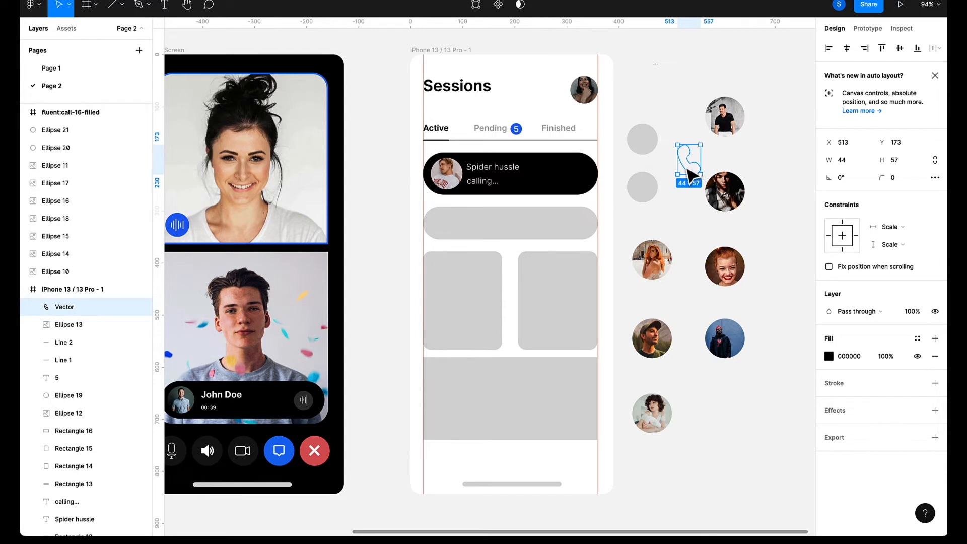
key(ctrl+z)
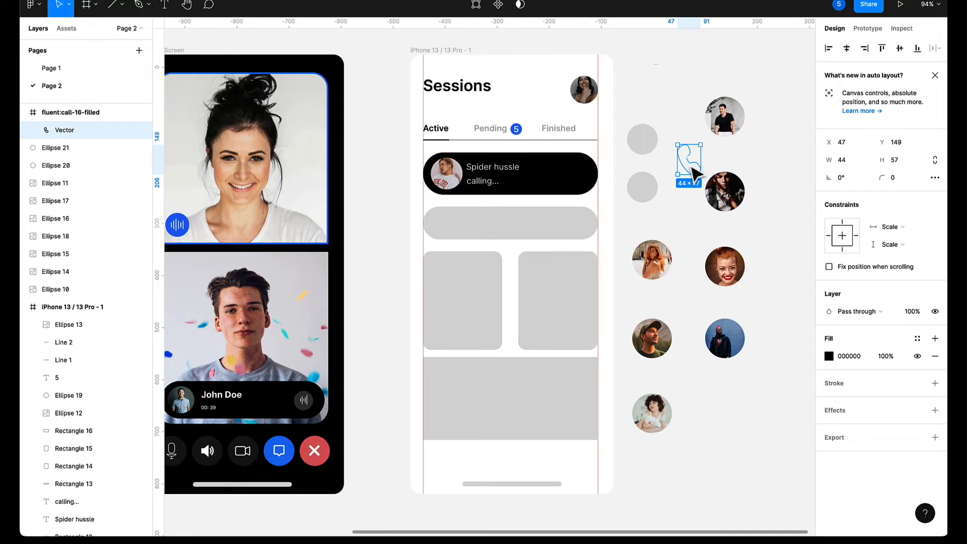
drag(690, 167, 641, 195)
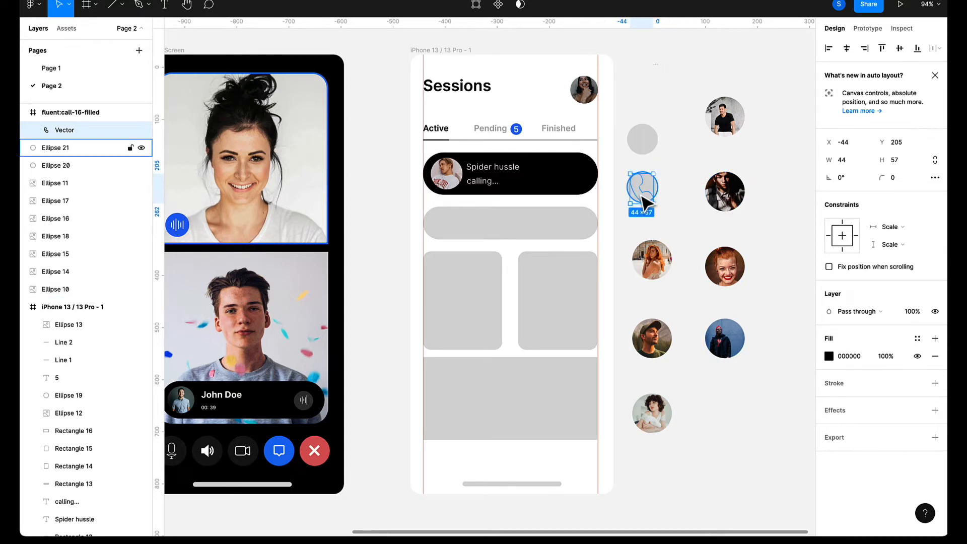
click(829, 356)
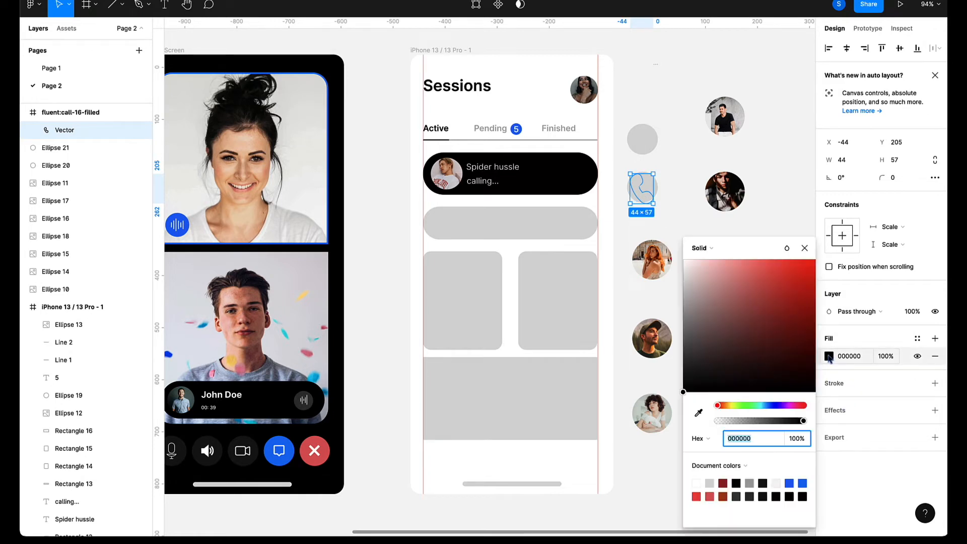
click(803, 282)
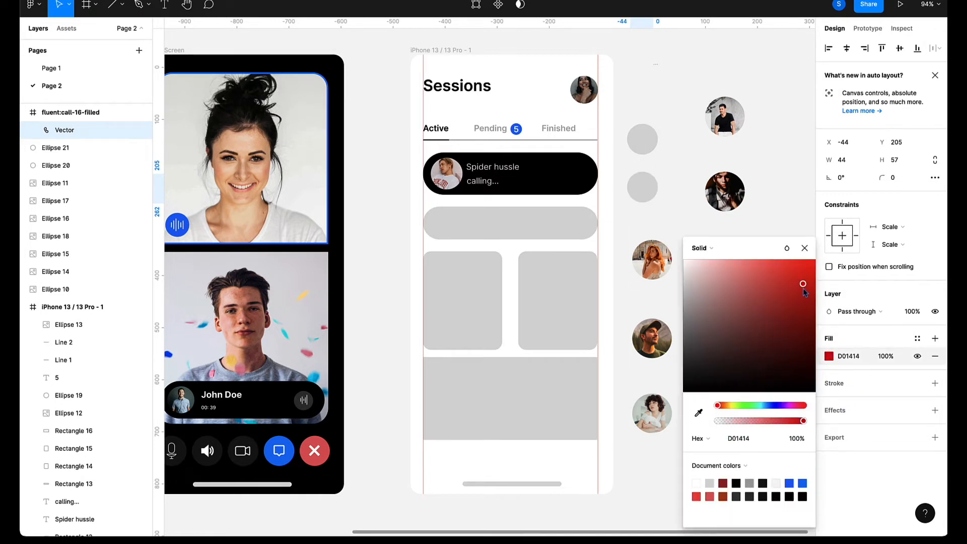
key(ctrl+z)
key(ctrl+z)
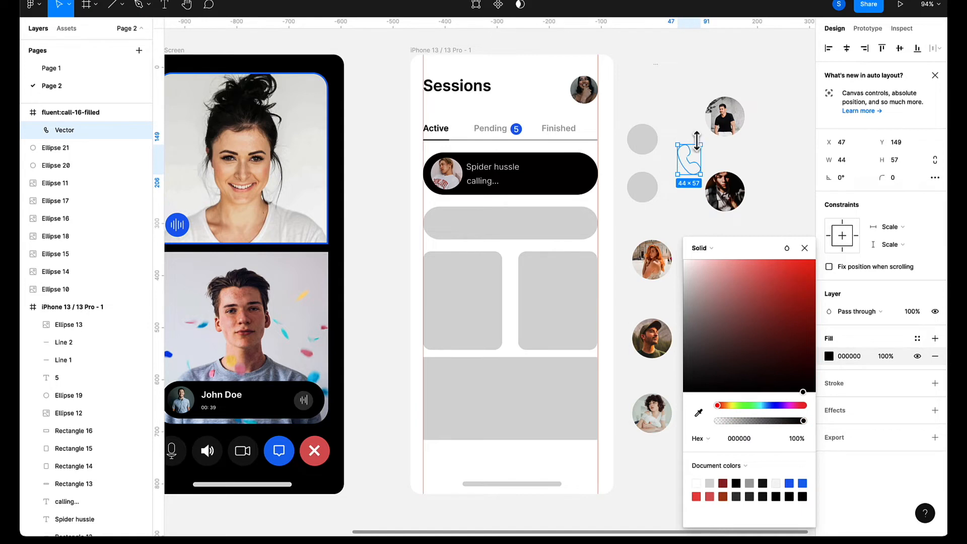
Give the phone vector an FF0505 red fill and a 000000 stroke of width 1 aligned outside.
click(68, 113)
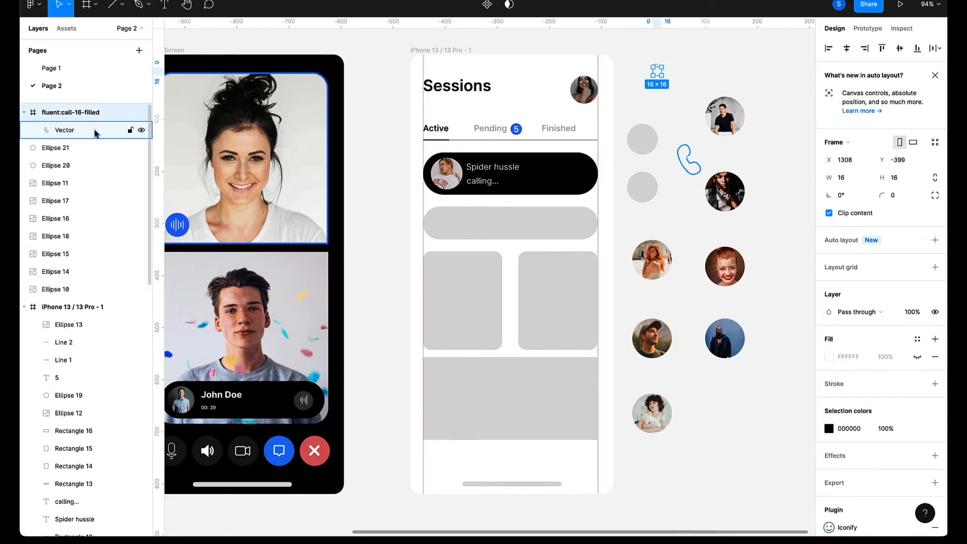
click(75, 130)
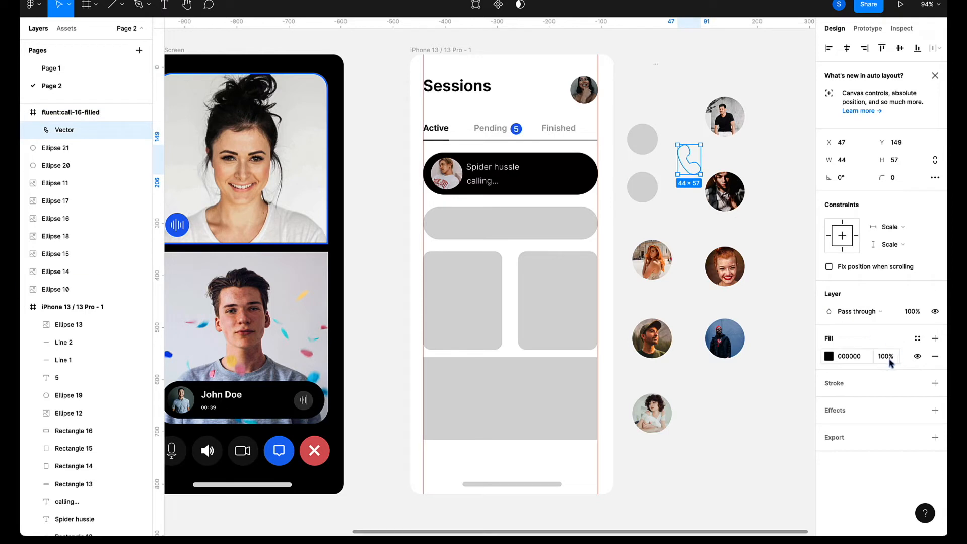
click(935, 385)
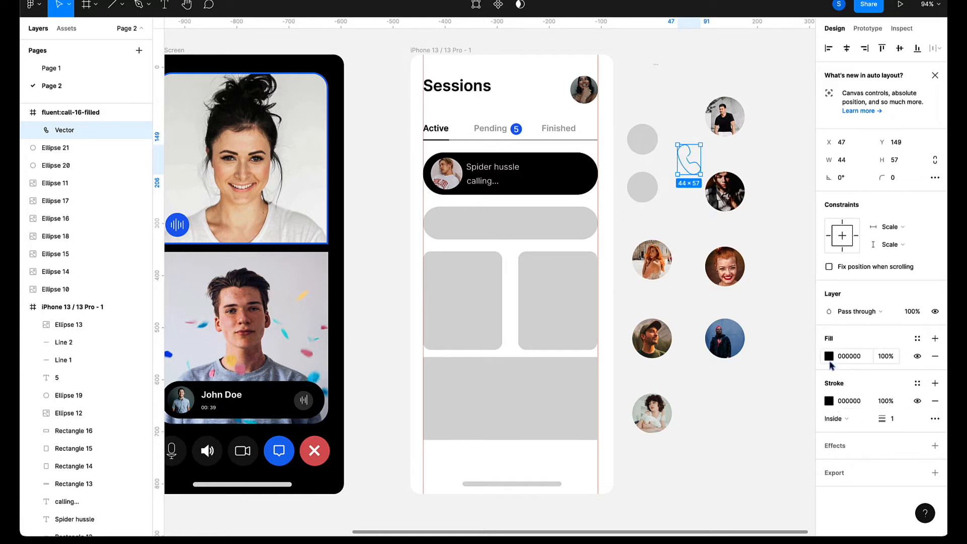
click(829, 356)
drag(798, 371, 813, 259)
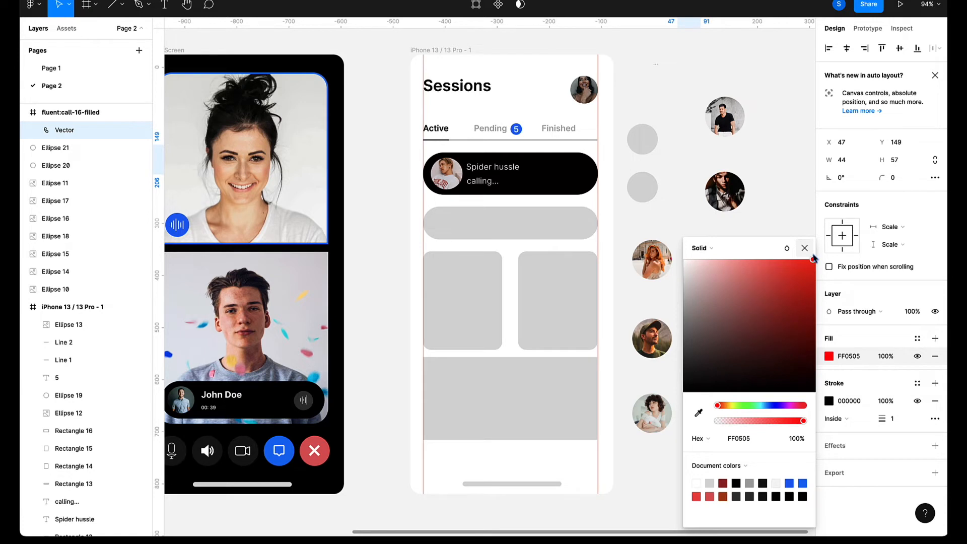
key(Return)
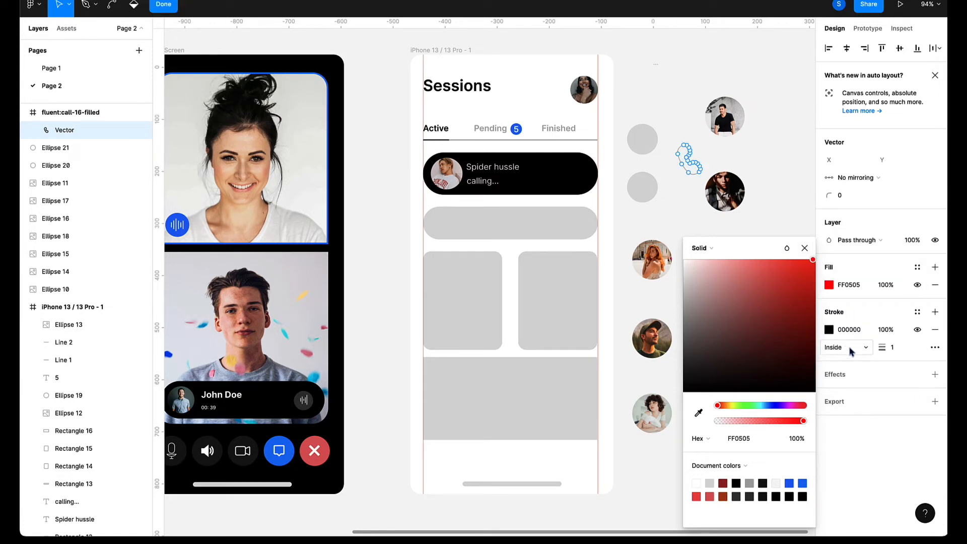
click(851, 352)
click(850, 361)
key(Escape)
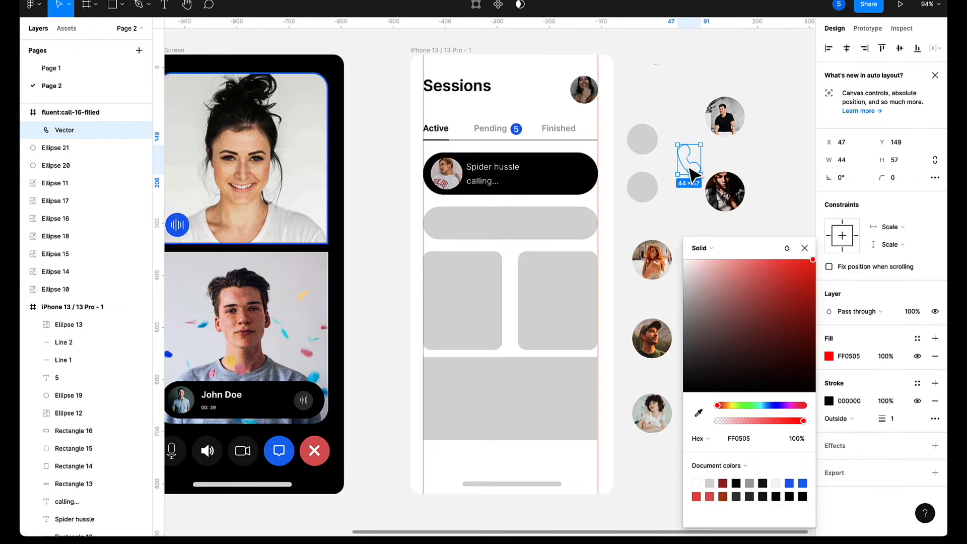
Delete the enlarged phone vector and its fluent:call-16-filled frame.
key(Delete)
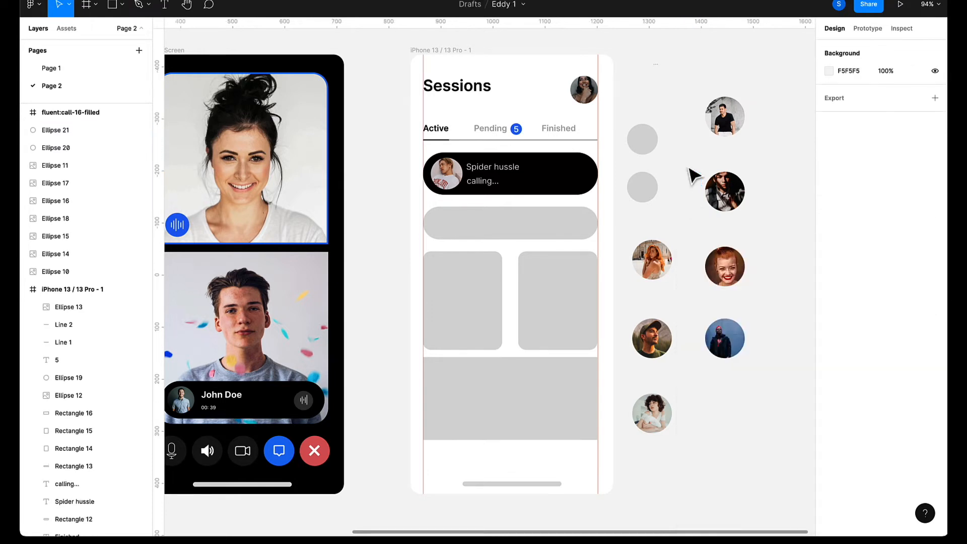
click(53, 115)
key(Delete)
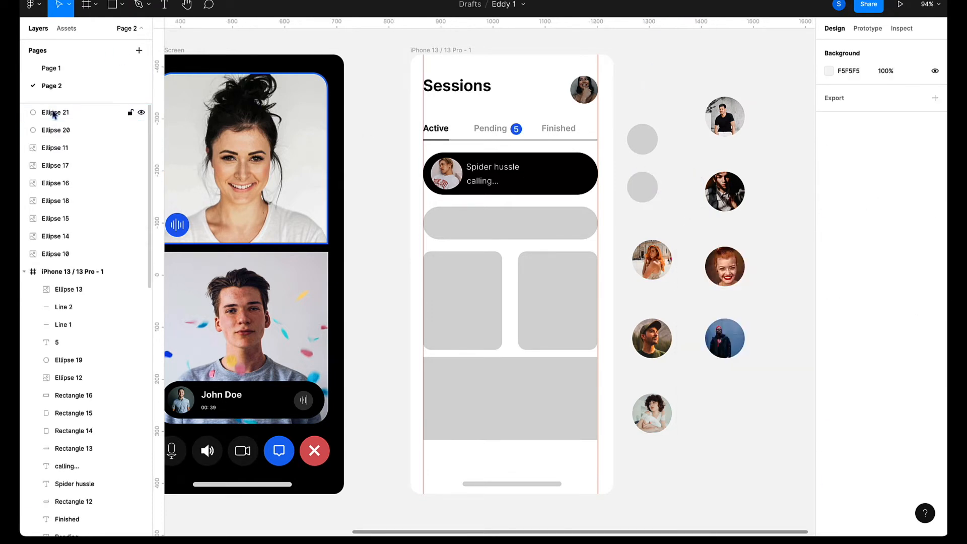
Reopen Iconify, import the fluent:call-20-filled icon onto the canvas beside the lower grey circle, and close the plugin.
right_click(655, 107)
mouse_move(692, 199)
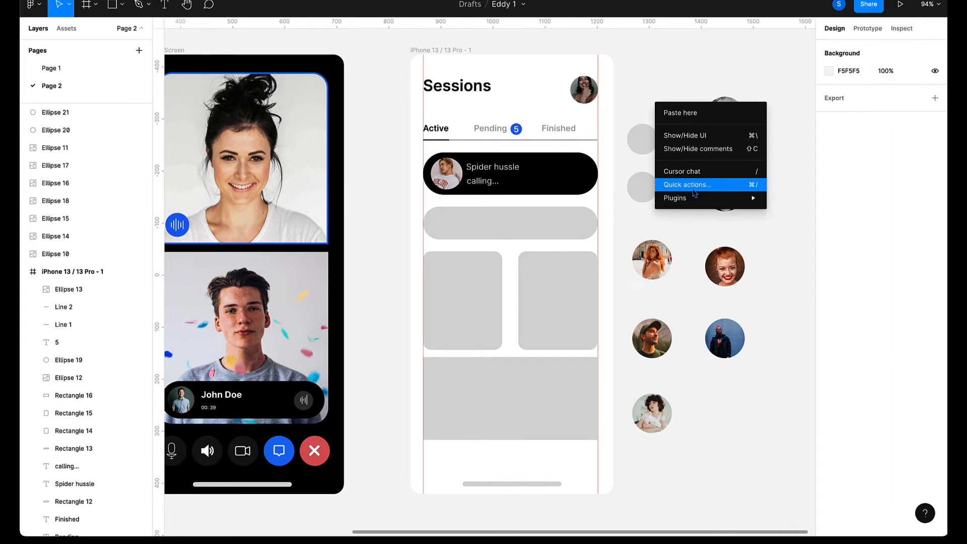
click(696, 187)
click(479, 98)
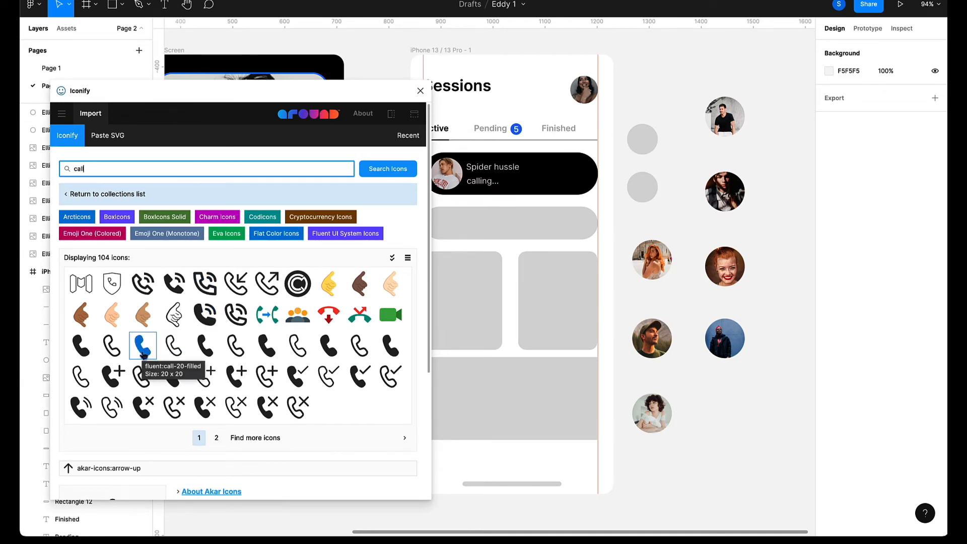
drag(143, 355, 678, 186)
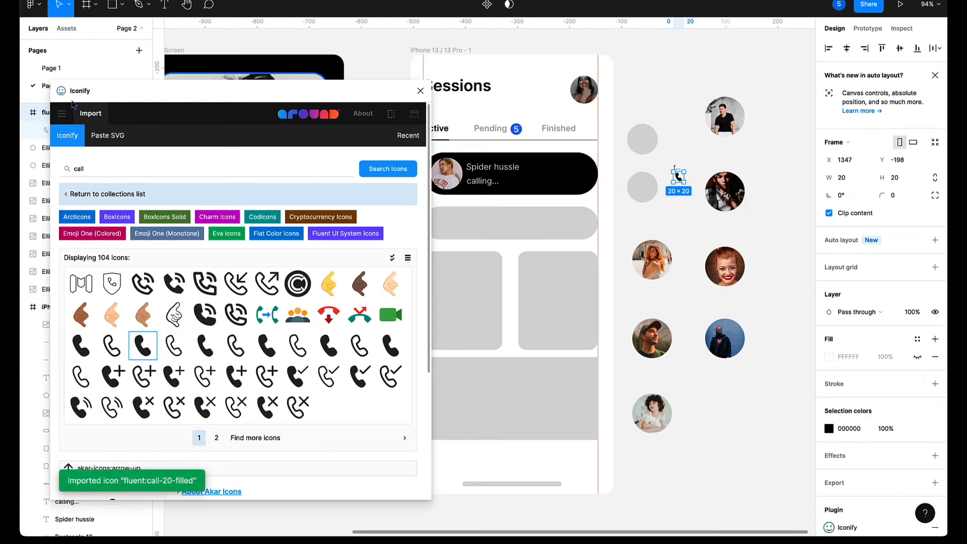
click(32, 133)
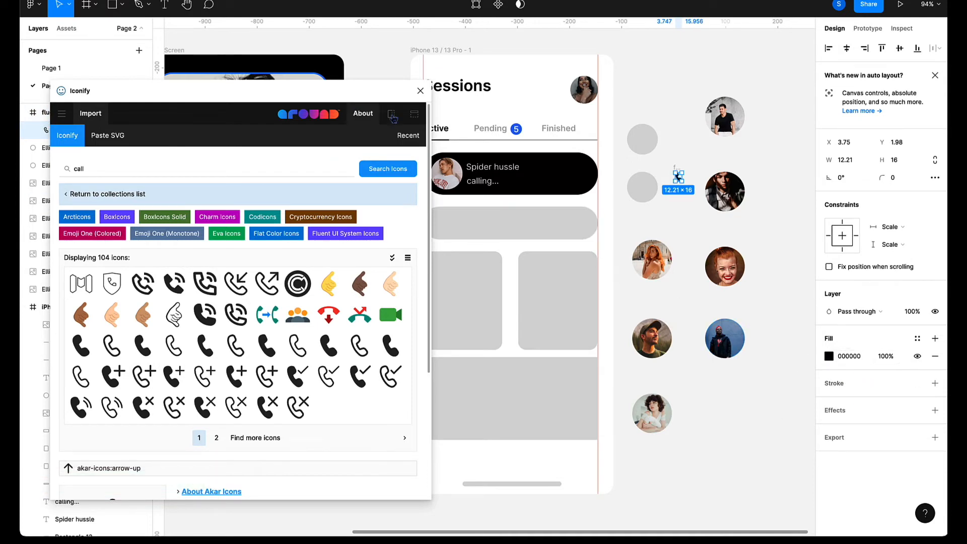
click(420, 91)
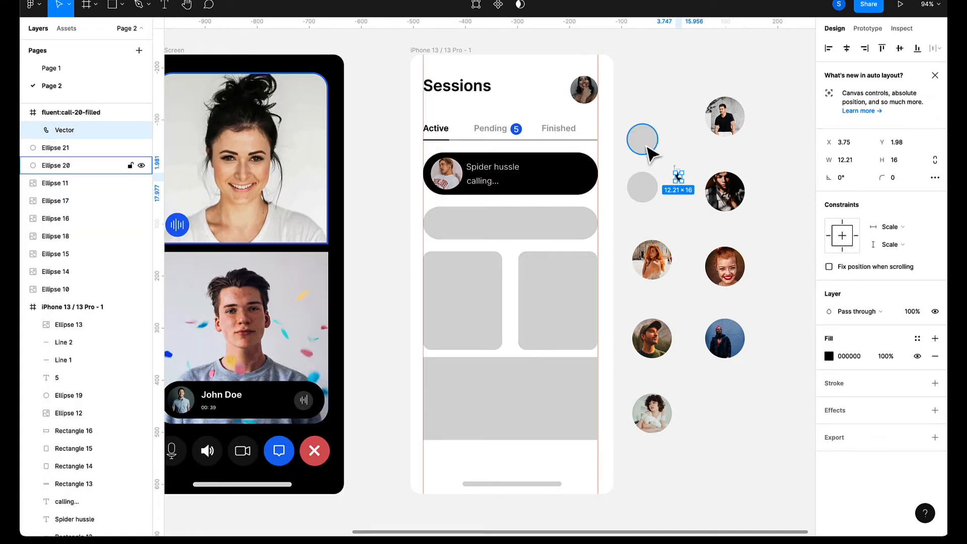
Place the two loose grey circles side by side at the right end of the black call card, shrunk to about 53 × 53.
click(649, 152)
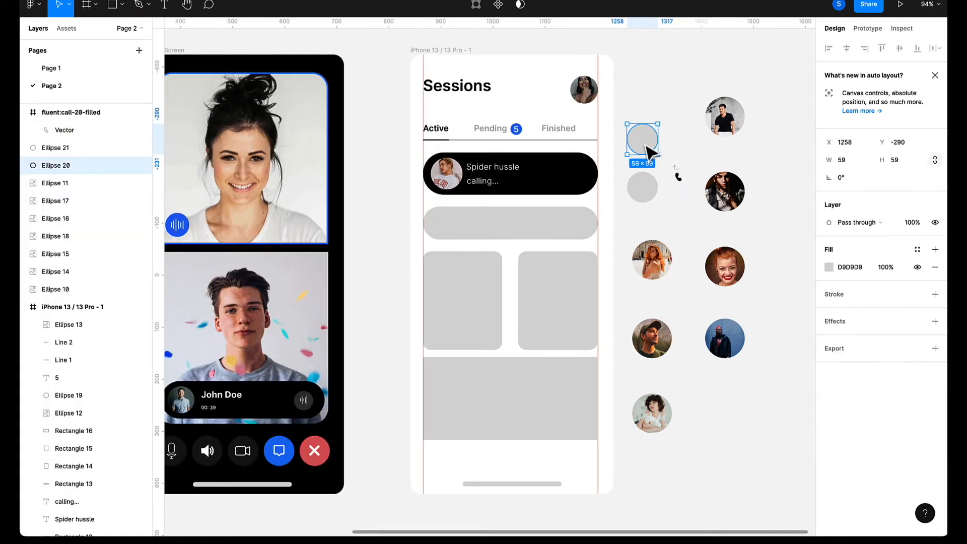
drag(649, 151, 575, 192)
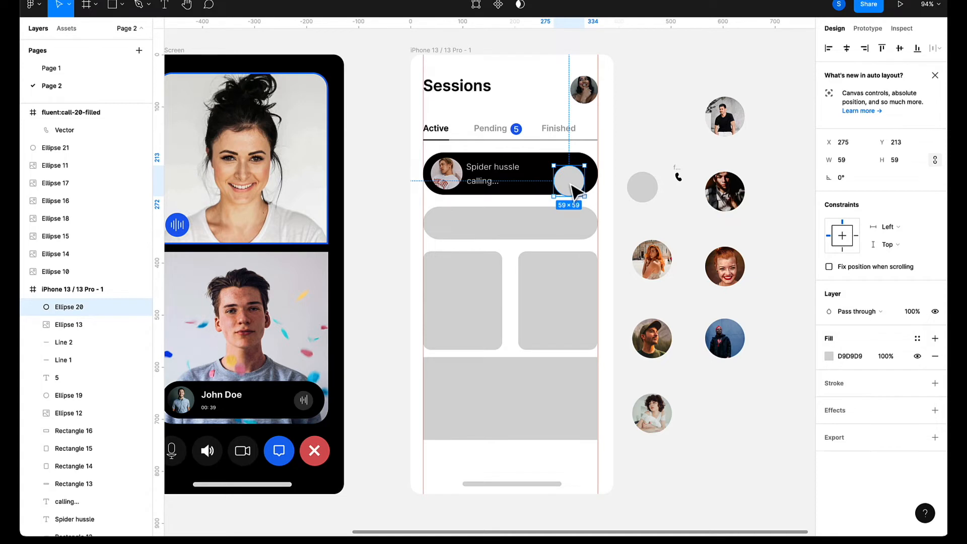
drag(575, 192, 554, 189)
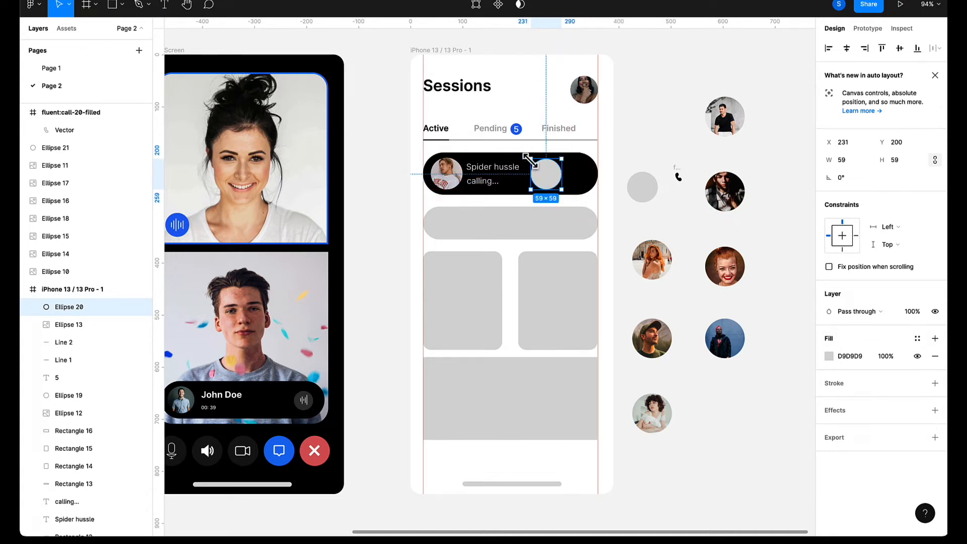
drag(529, 159, 549, 185)
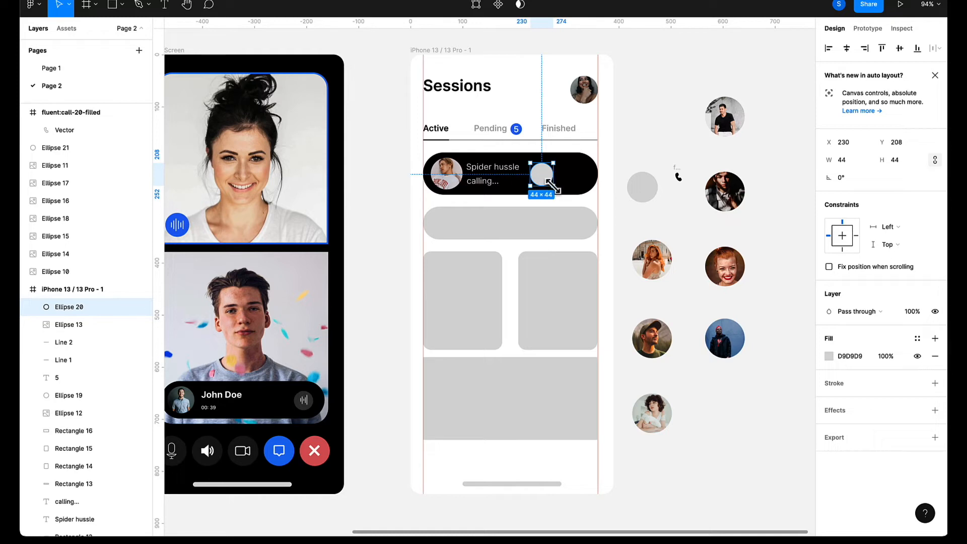
drag(553, 185, 581, 180)
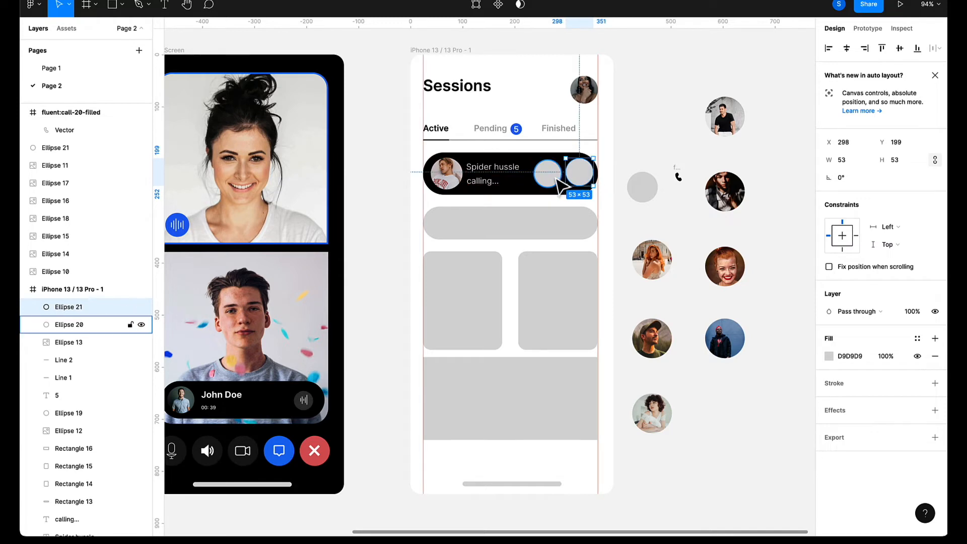
Delete the outer grey circle at the right end of the black call card.
click(557, 178)
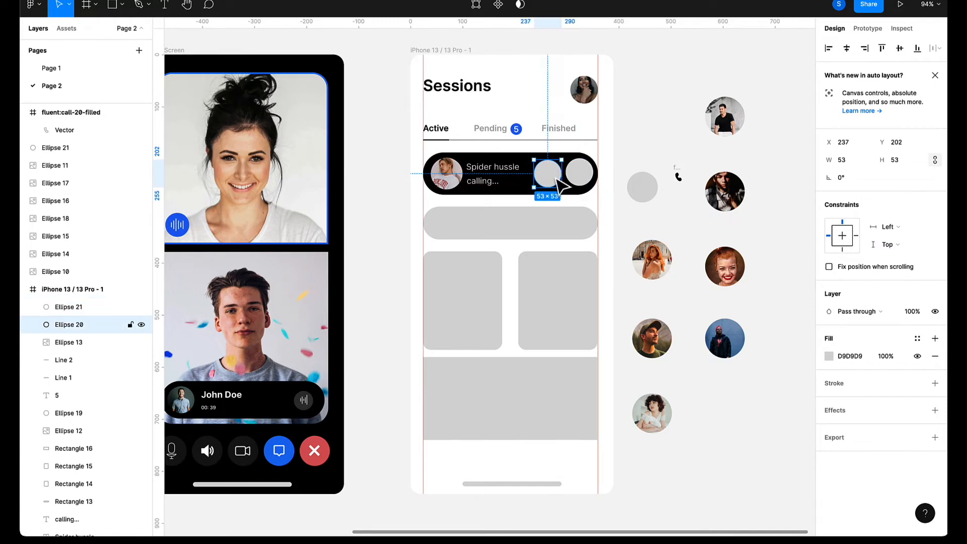
click(632, 221)
click(549, 176)
click(582, 179)
key(Delete)
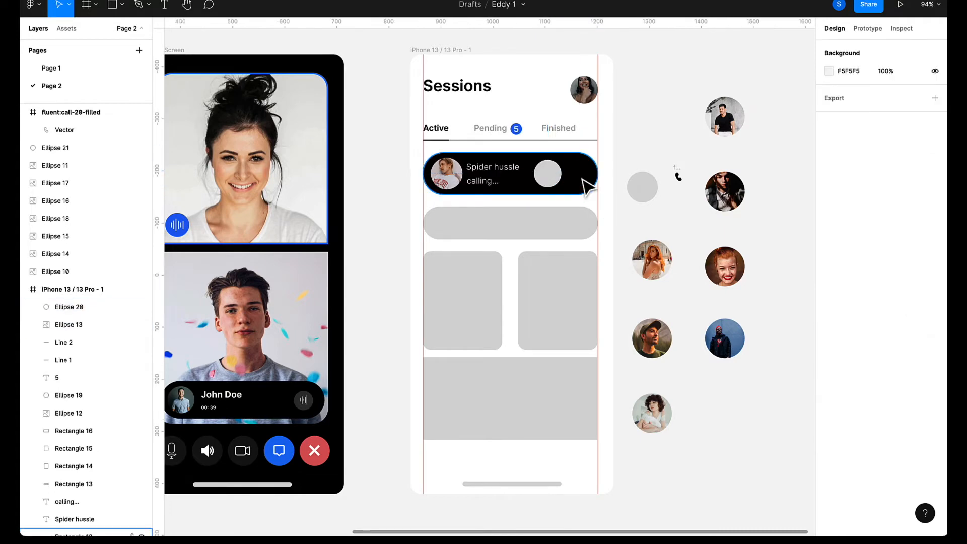
Shrink the remaining grey circle on the call card to 49 × 49 and place a duplicate beside it toward the card's right end.
click(553, 182)
ctrl+scroll(552, 180, up, 3)
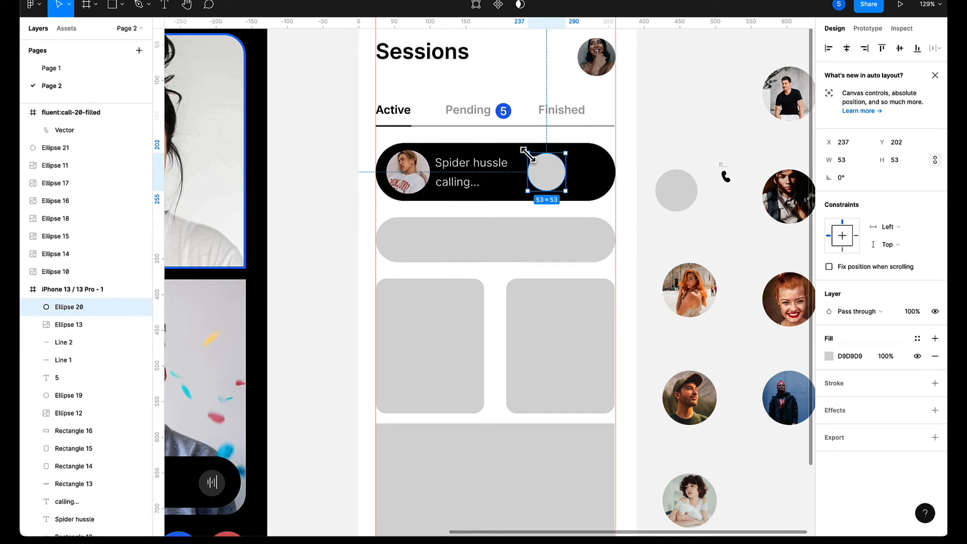
drag(527, 153, 530, 157)
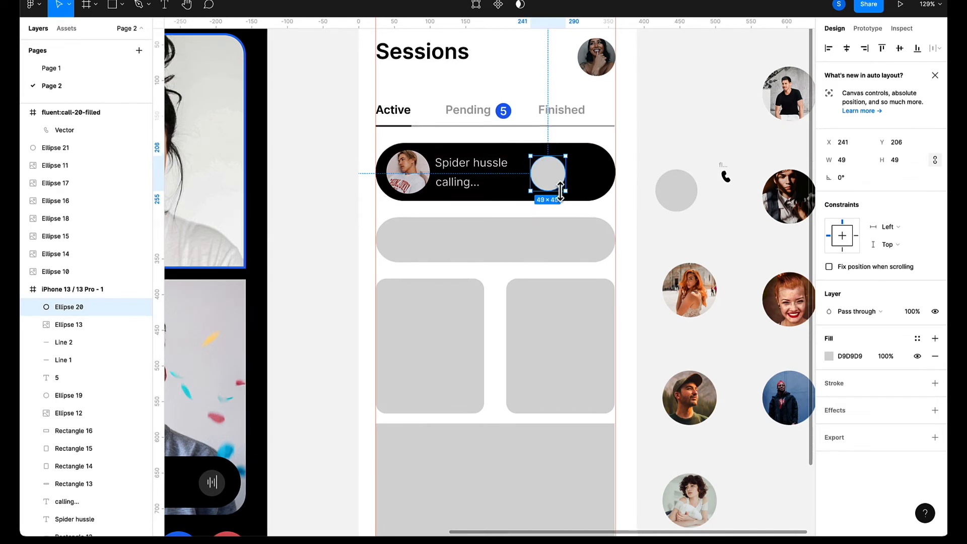
drag(551, 189, 545, 185)
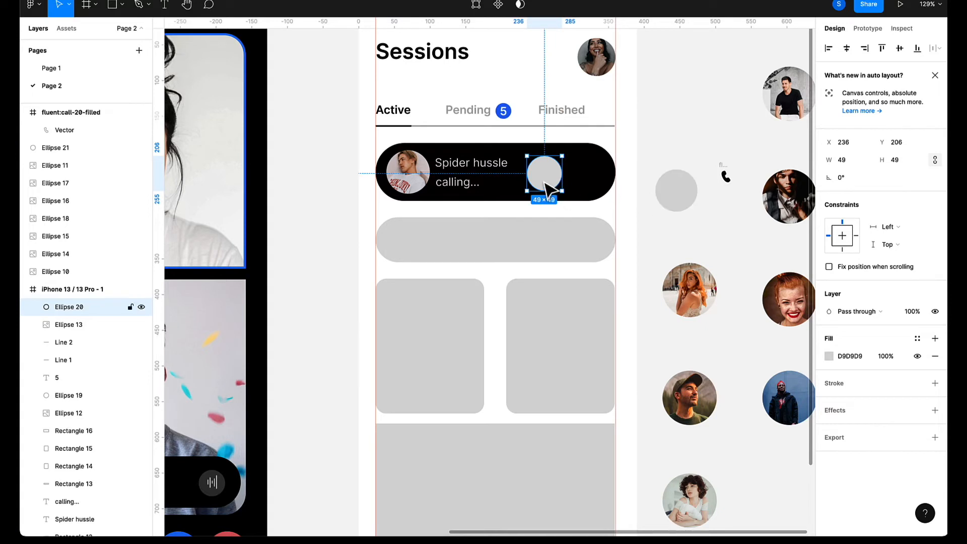
drag(547, 187, 584, 174)
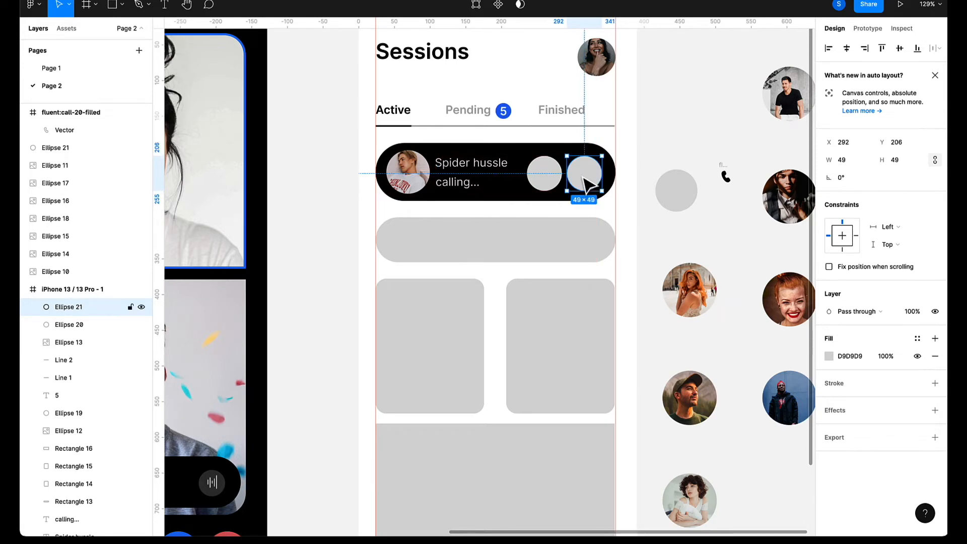
Preview the Sessions screen with the two resized circles in presentation mode and return to the design.
click(648, 162)
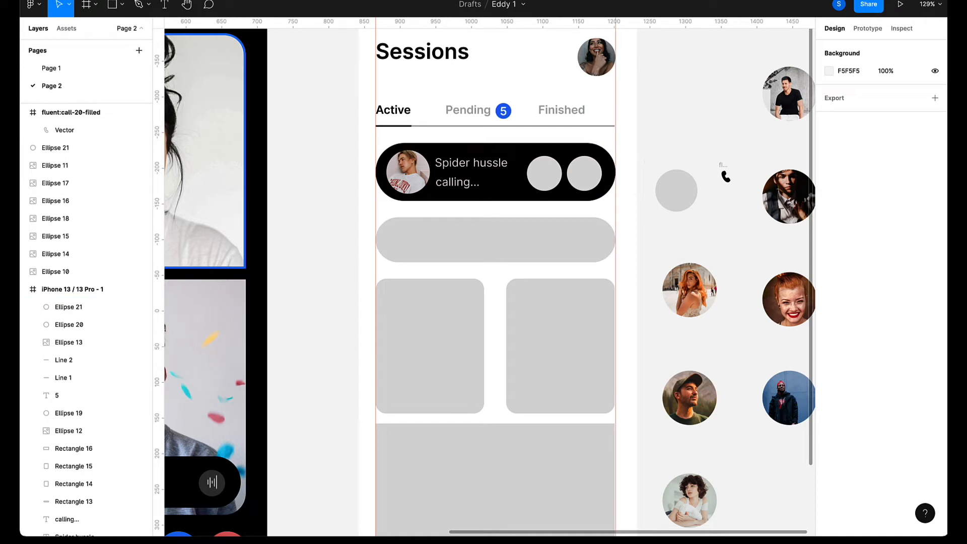
click(261, 0)
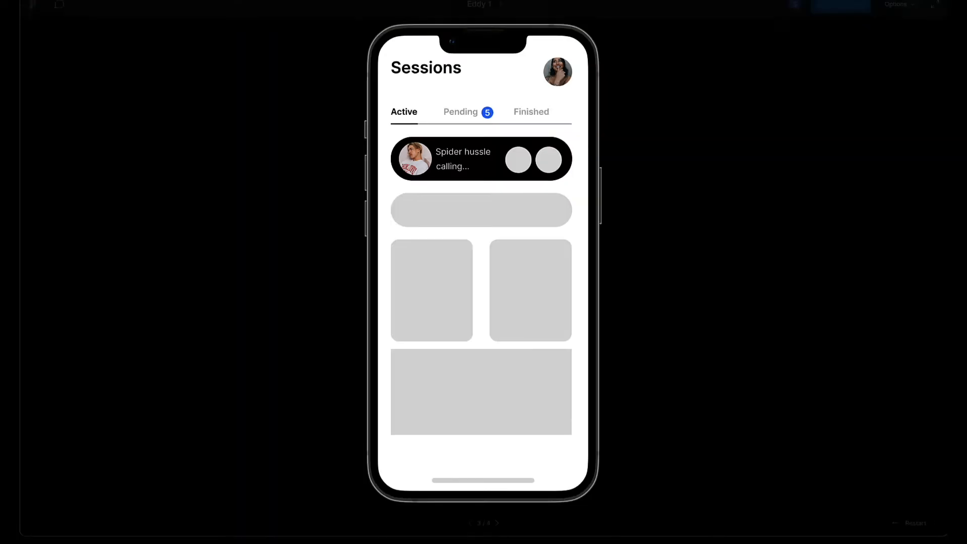
click(151, 0)
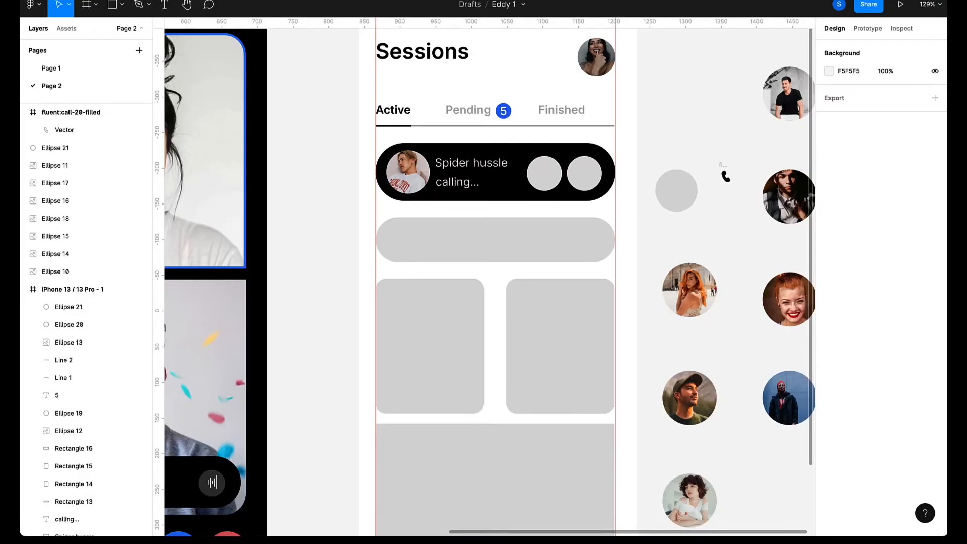
Move the black phone vector onto the left grey circle of the call card and rotate it to -120°.
click(727, 180)
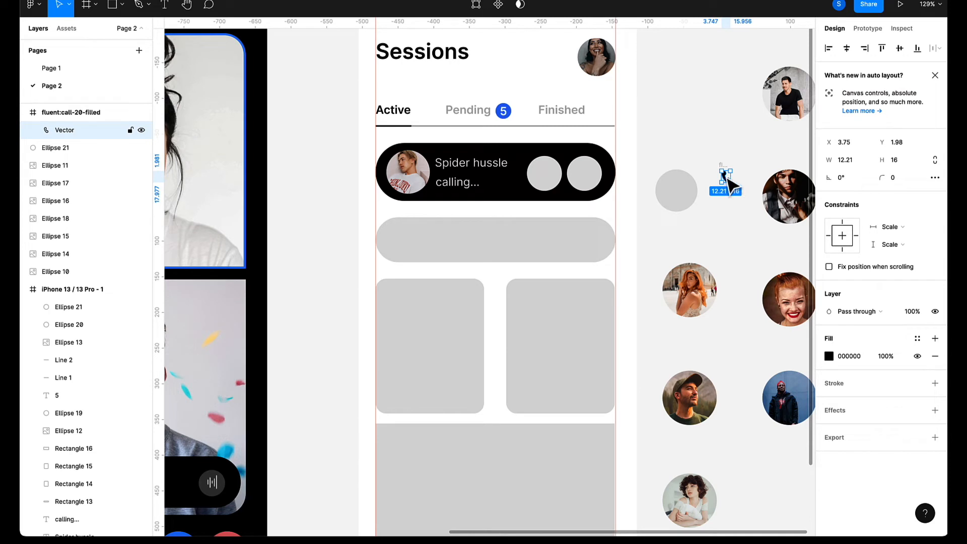
drag(727, 179, 546, 176)
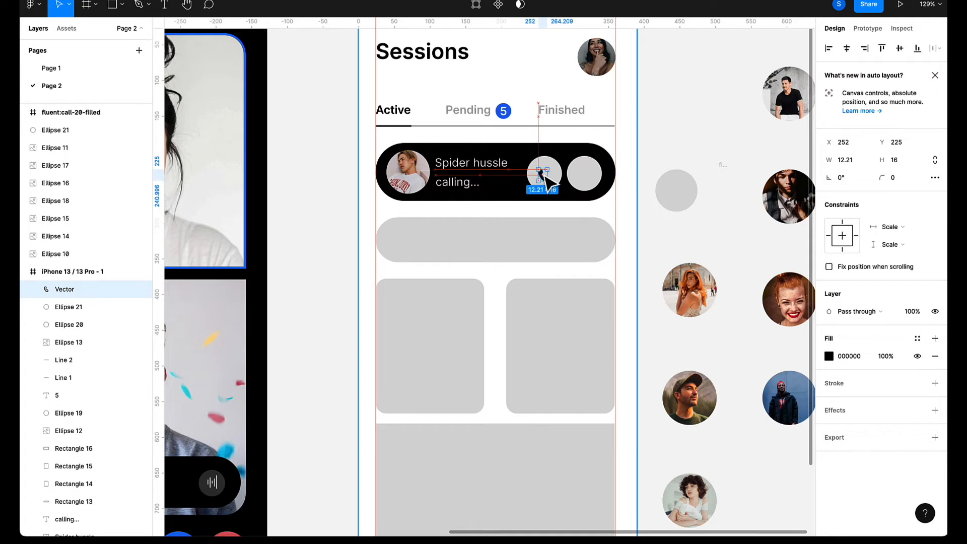
scroll(545, 177, up, 5)
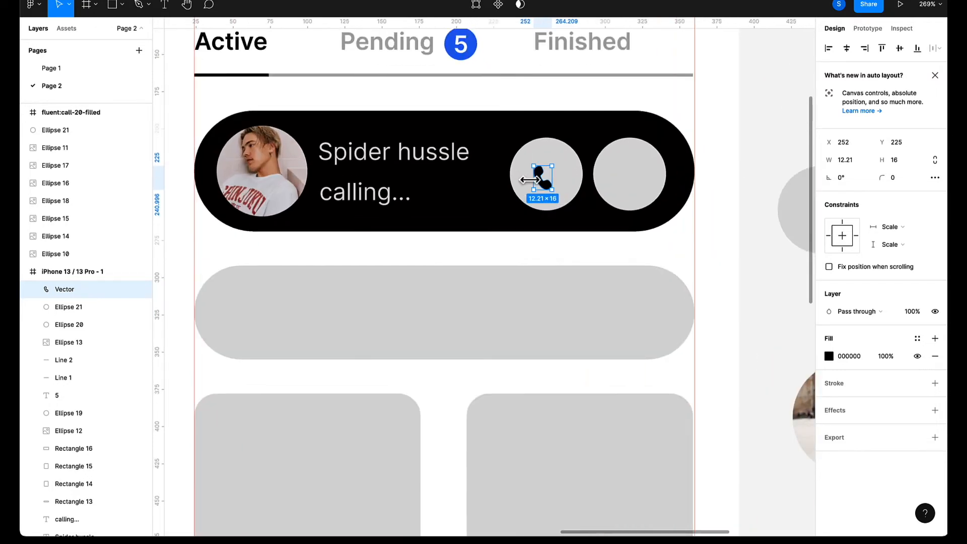
drag(556, 162, 552, 216)
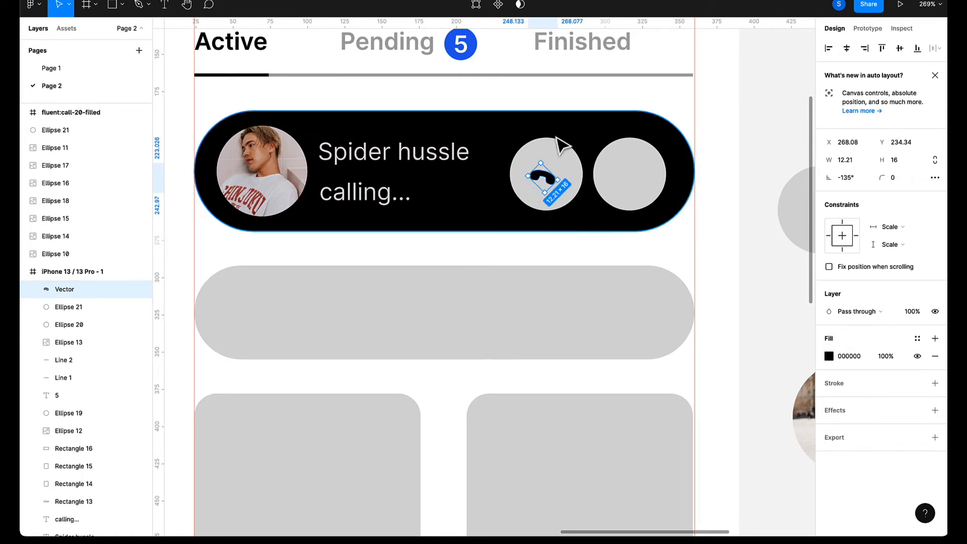
drag(544, 177, 550, 178)
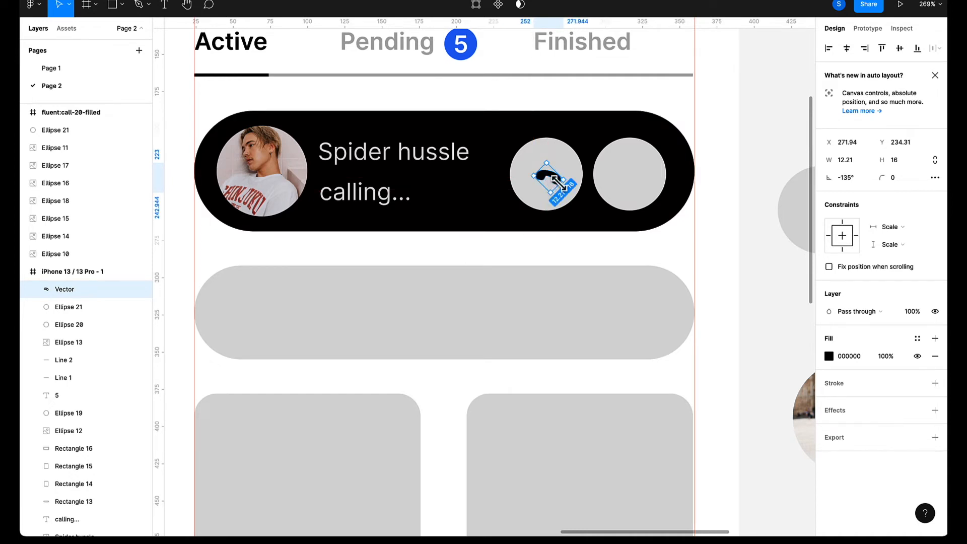
scroll(526, 199, up, 5)
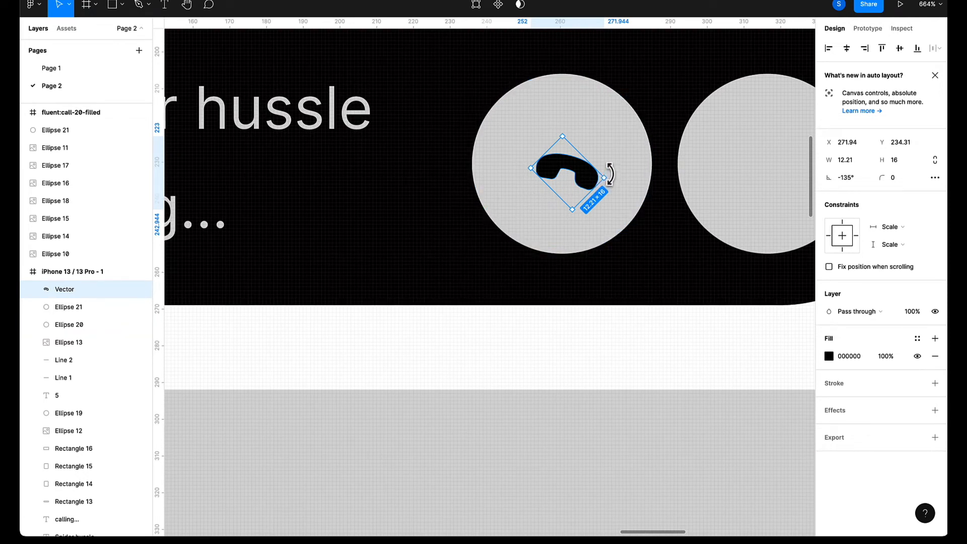
drag(610, 174, 608, 172)
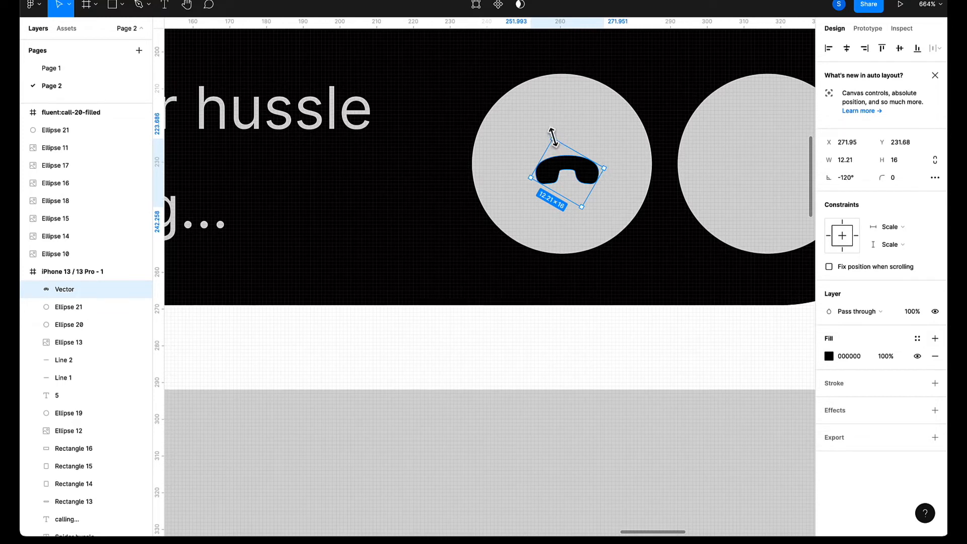
Enlarge the phone vector to about 15.38 × 20.16 and centre it on the left grey circle.
drag(552, 136, 545, 121)
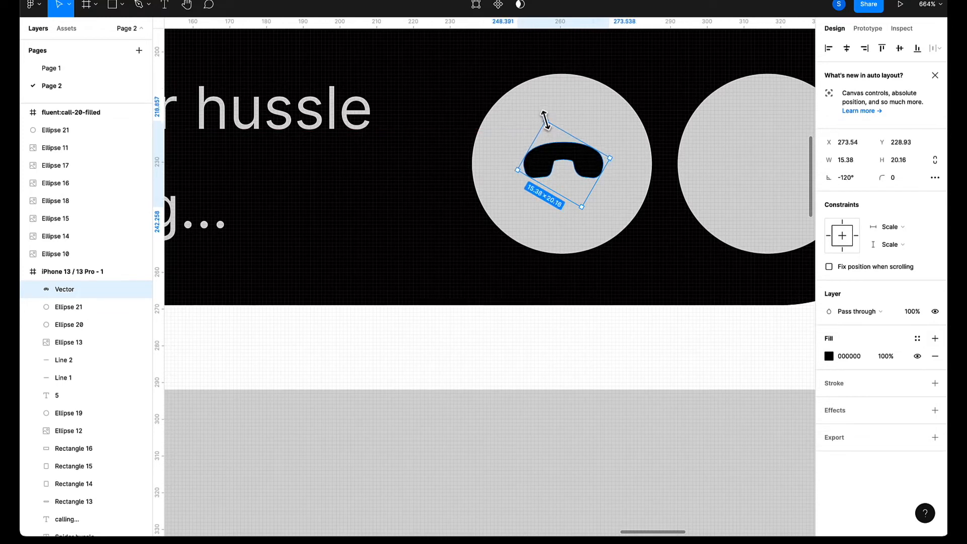
drag(565, 161, 567, 172)
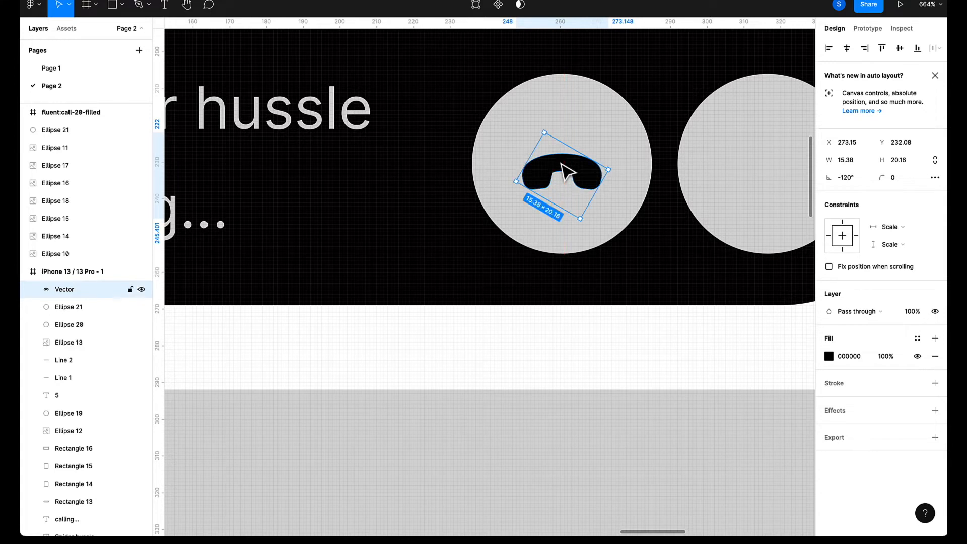
click(619, 135)
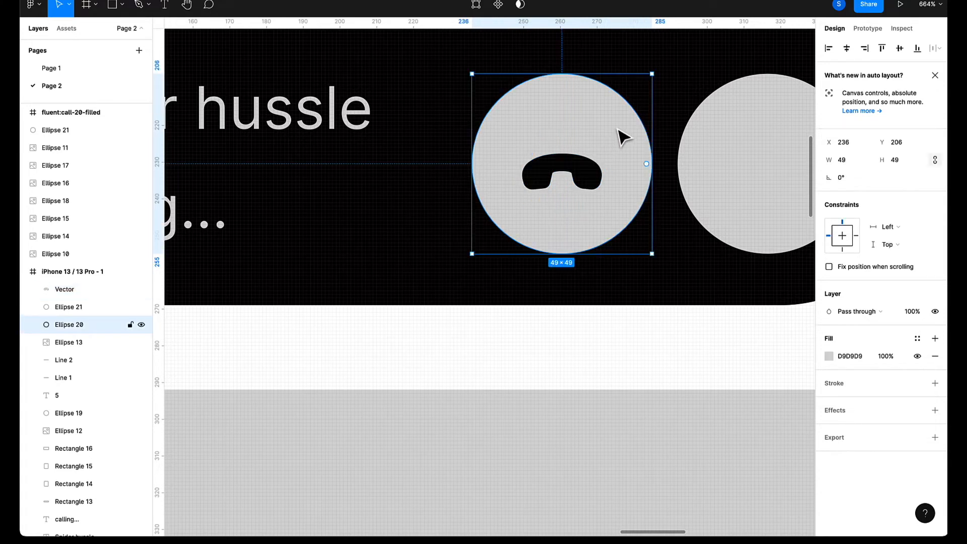
shift+click(588, 174)
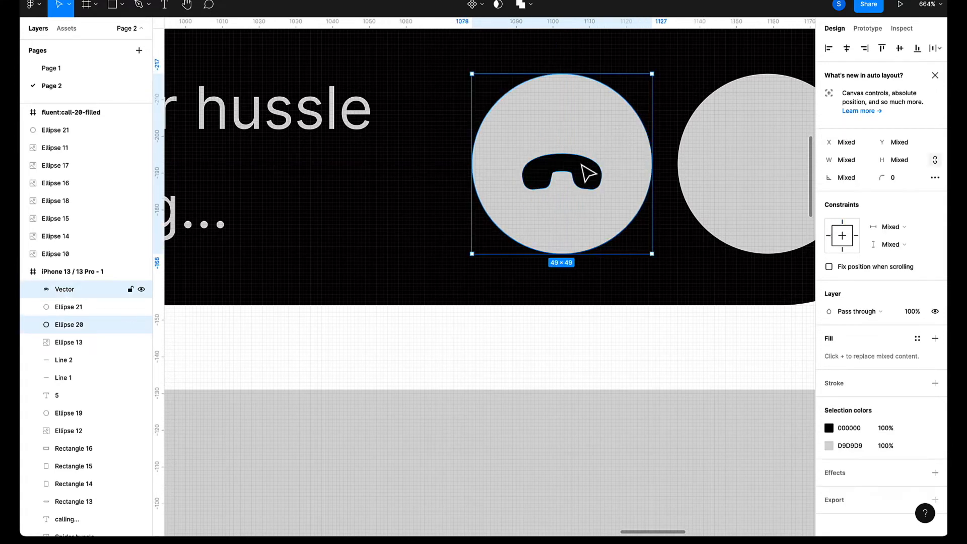
click(900, 49)
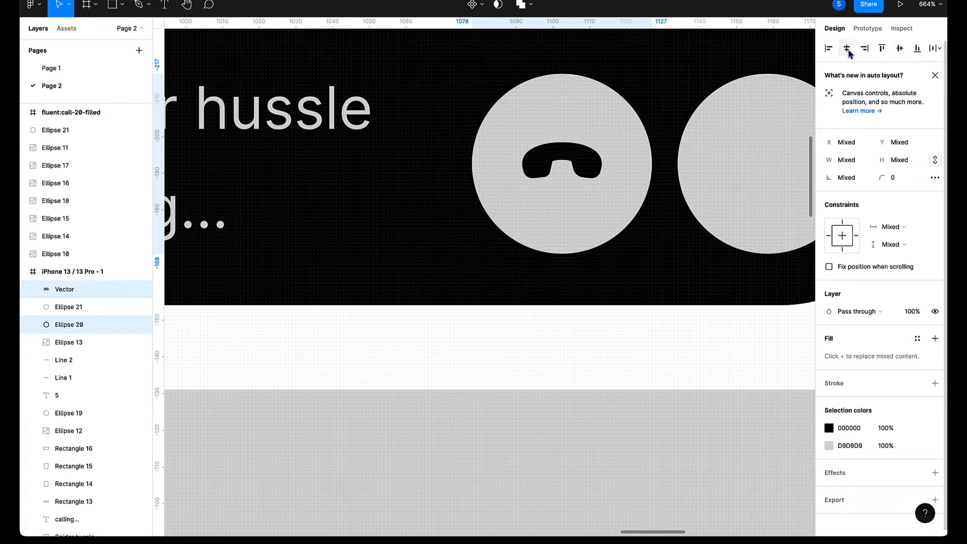
scroll(610, 253, right, 5)
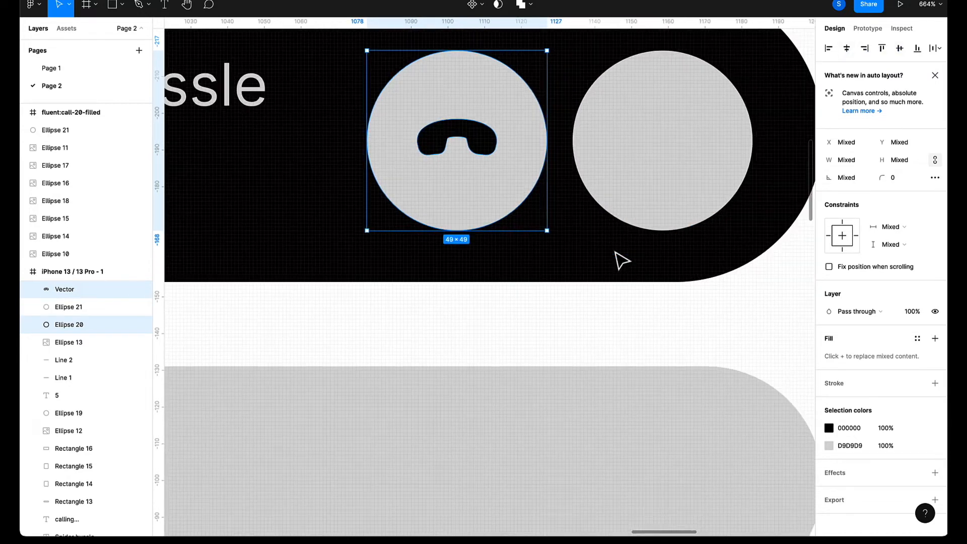
Duplicate the phone vector onto the right grey circle and rotate the copy to 15°.
click(395, 162)
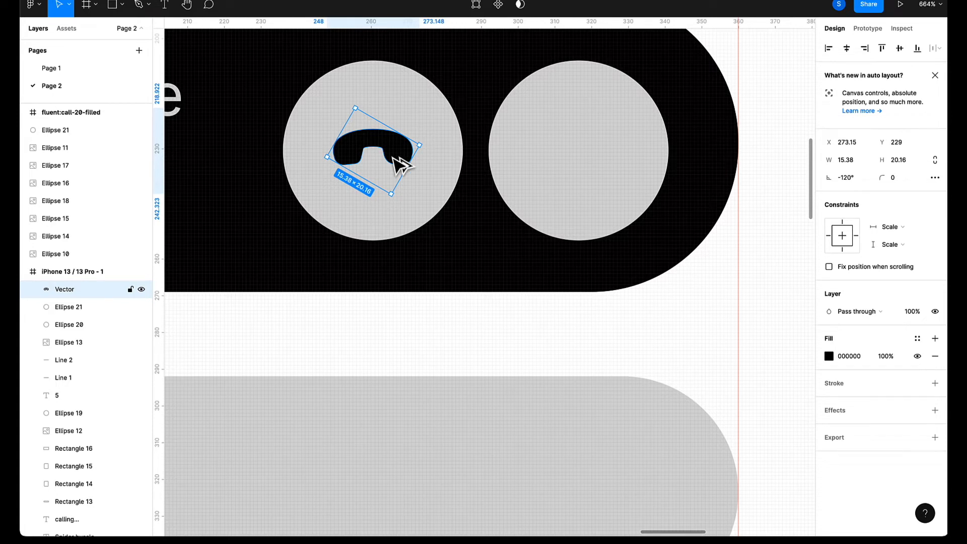
drag(400, 164, 615, 166)
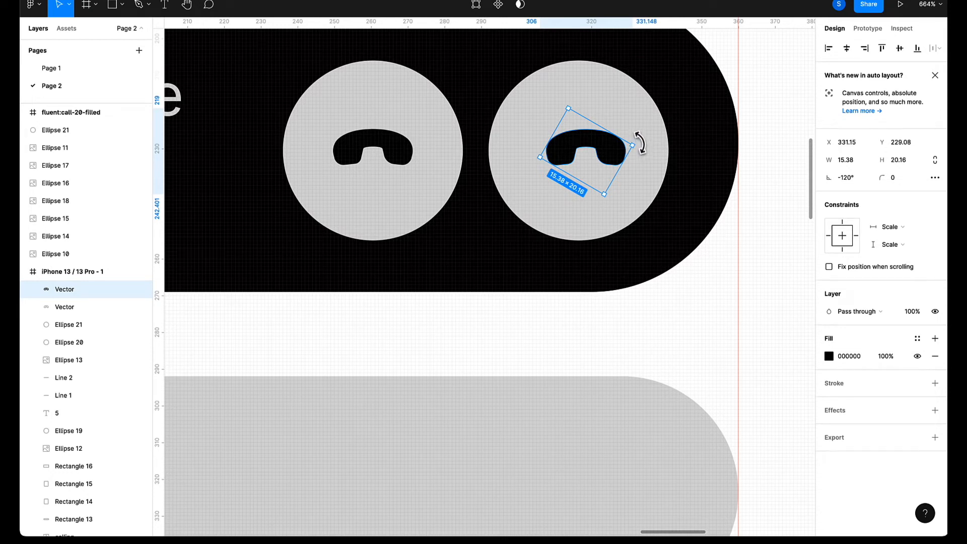
drag(639, 143, 535, 107)
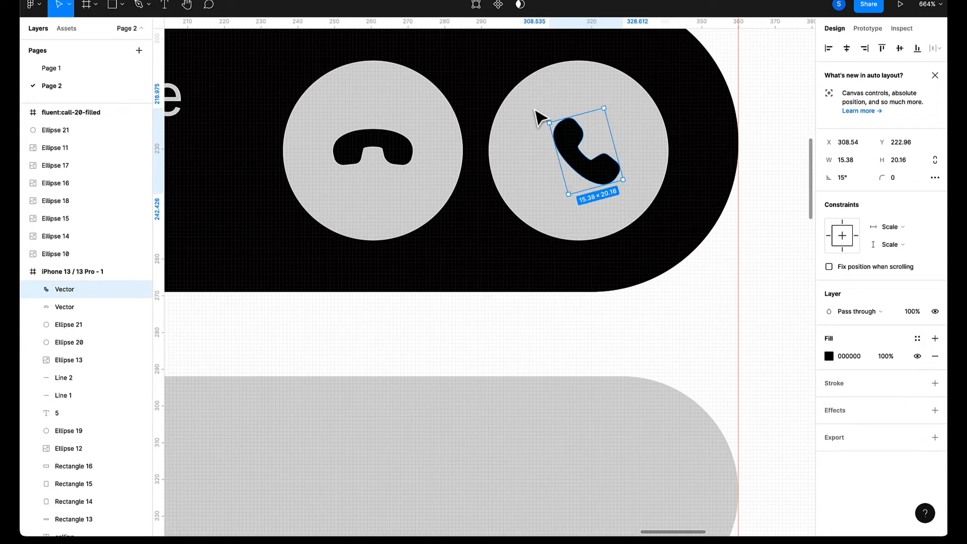
Change the fill of the phone vector on the left circle to white.
click(393, 151)
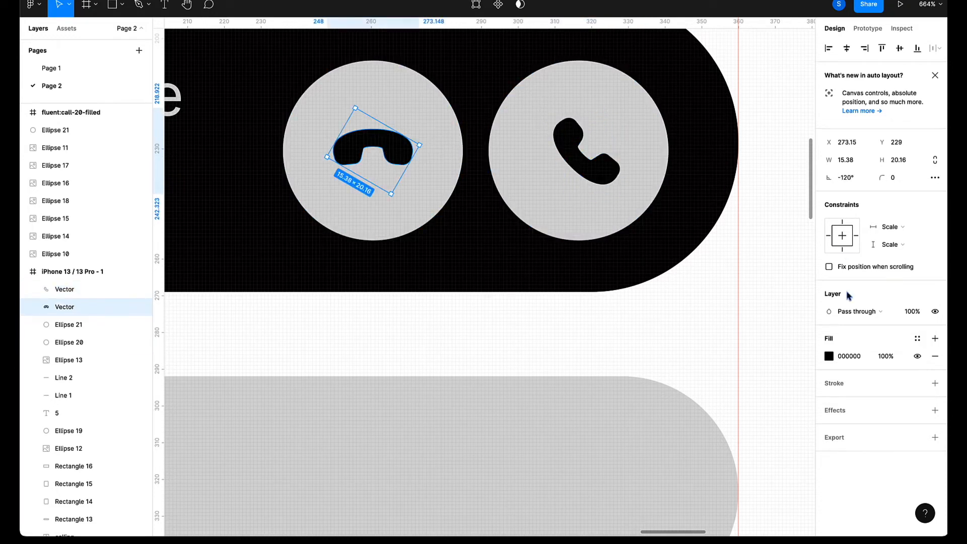
click(829, 356)
drag(786, 342, 680, 261)
Try several reds from the document colors on the left circle and settle on the fill EC5151.
click(443, 194)
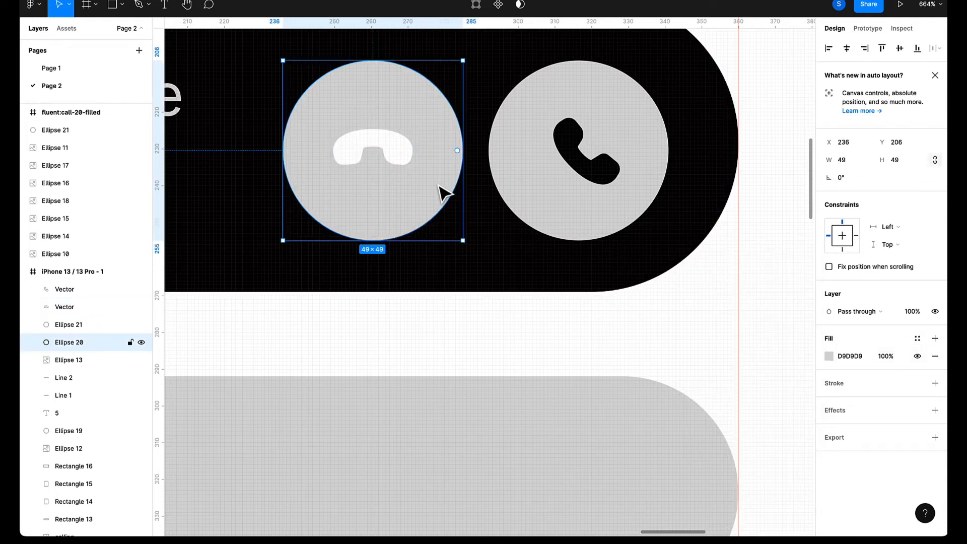
click(829, 356)
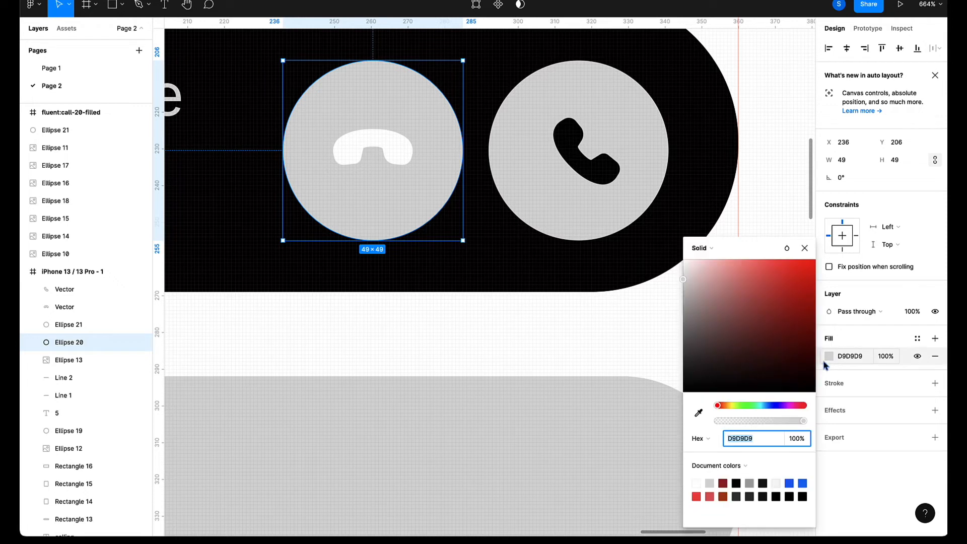
click(796, 364)
drag(796, 371, 790, 323)
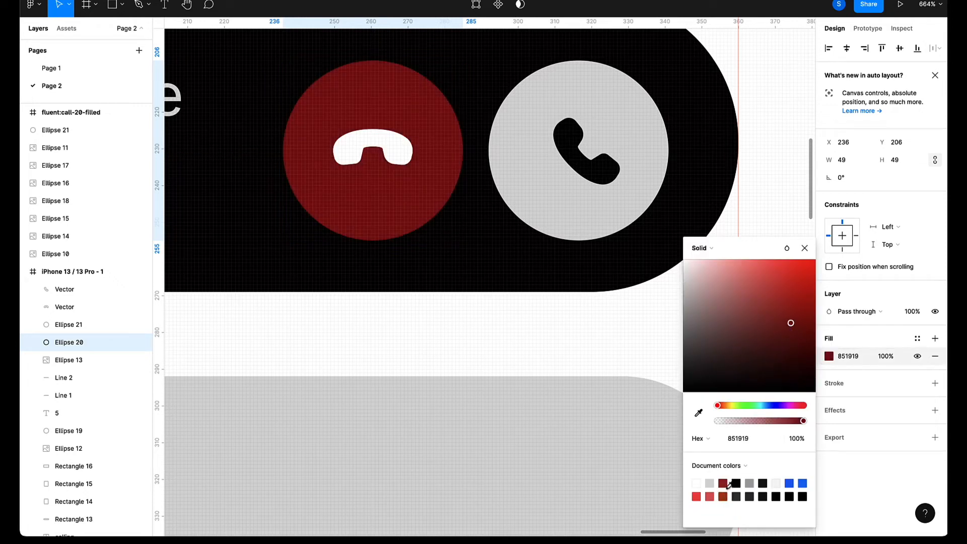
click(725, 482)
click(710, 496)
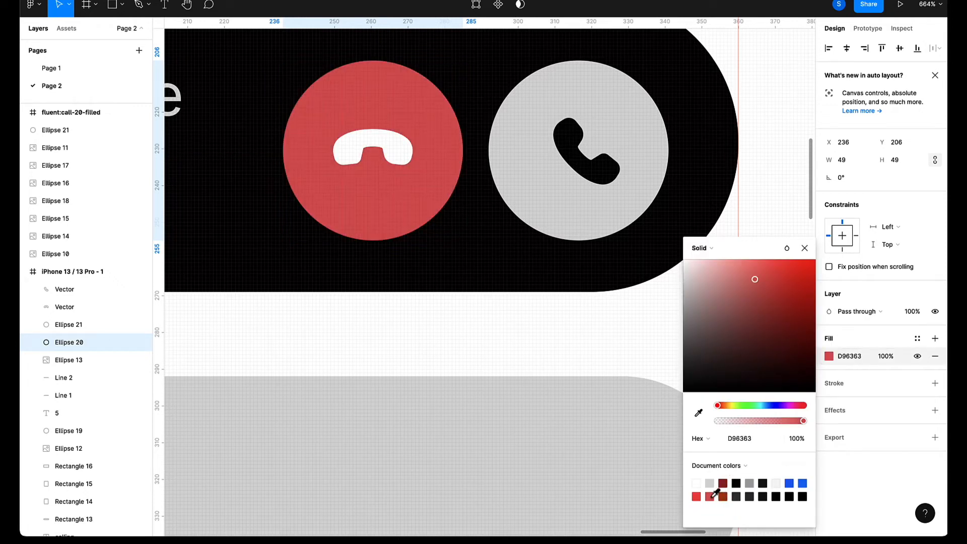
click(722, 496)
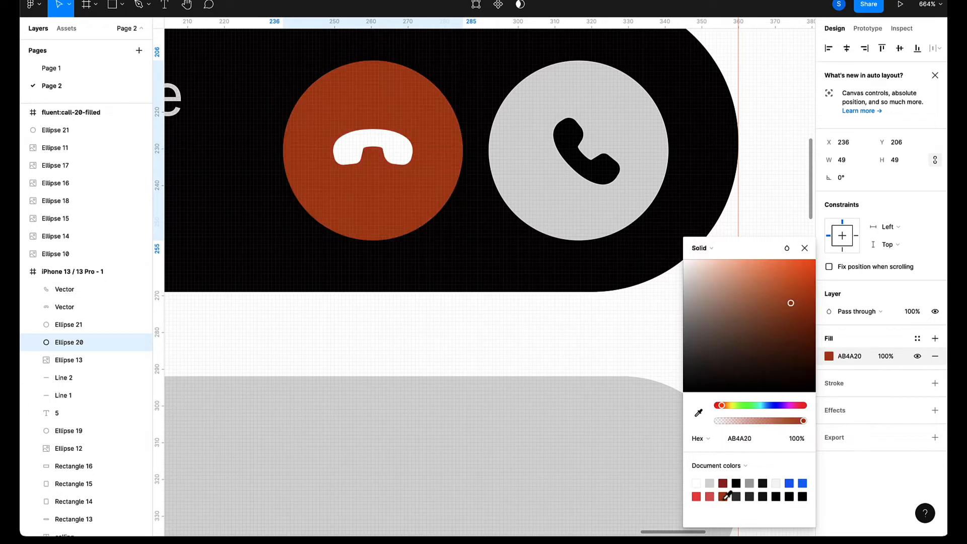
click(698, 494)
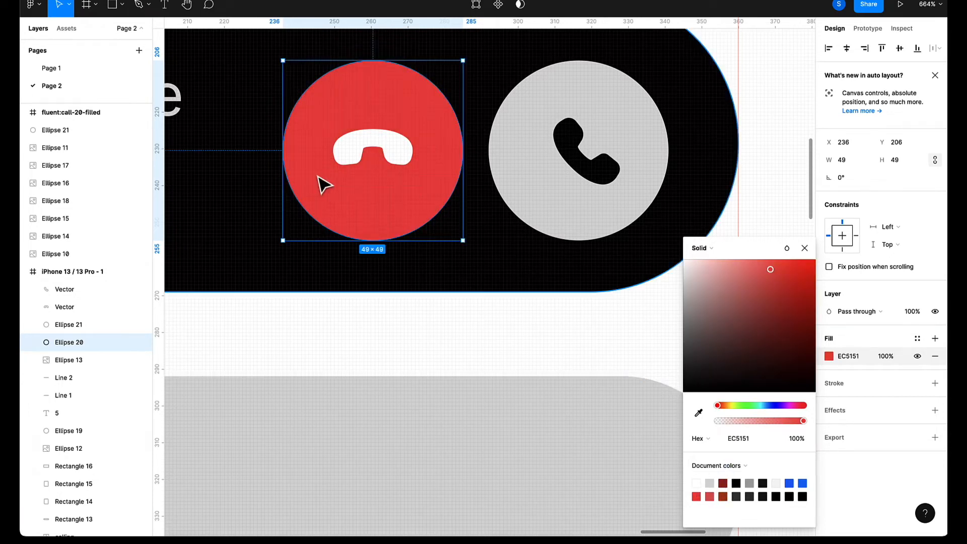
Preview the call card with its red decline button in presentation mode and return to the design.
click(900, 4)
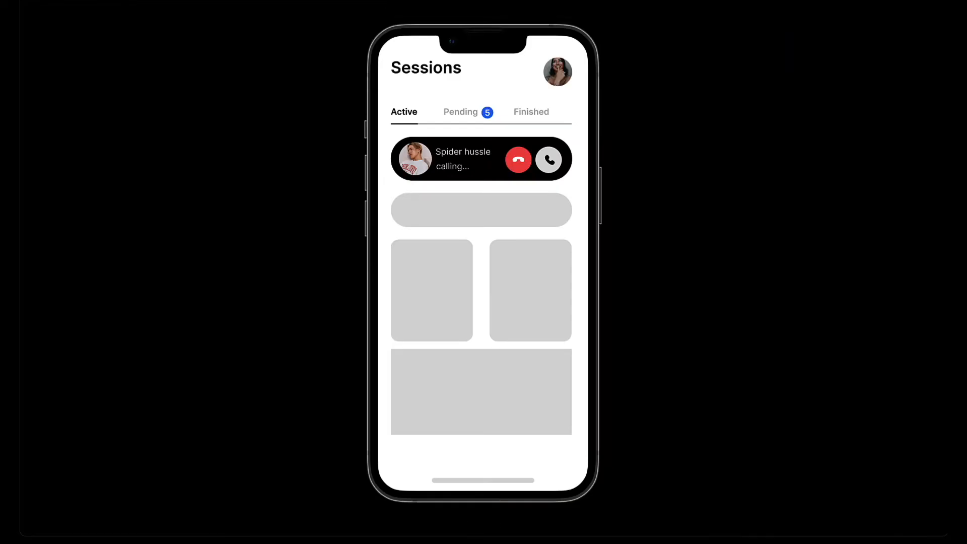
key(super+w)
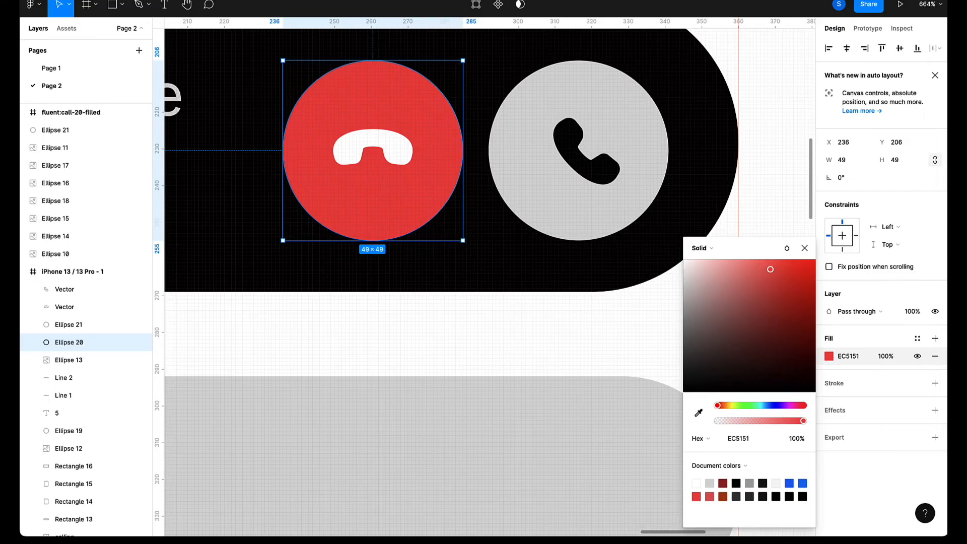
Change the fill of the right grey circle on the call card to dark green 186F0A.
click(584, 170)
click(548, 207)
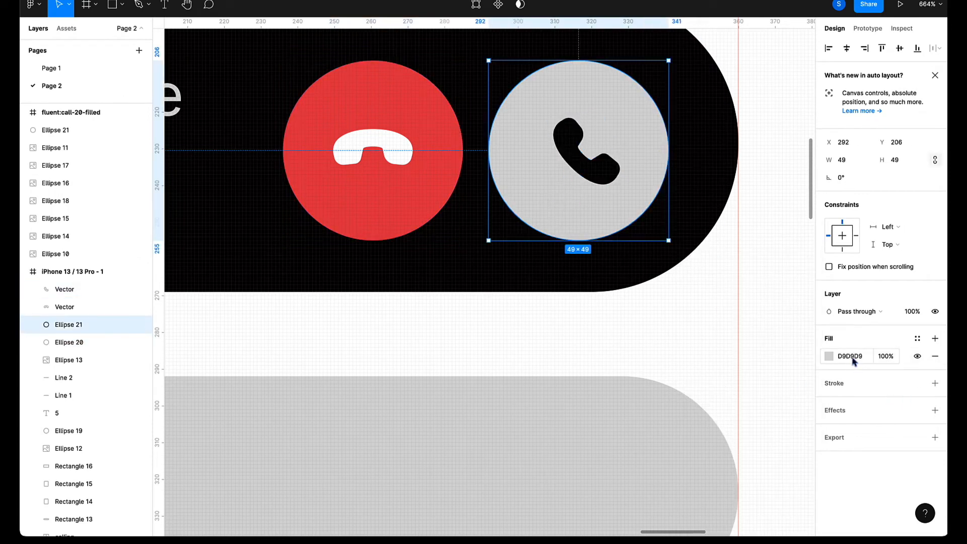
click(829, 358)
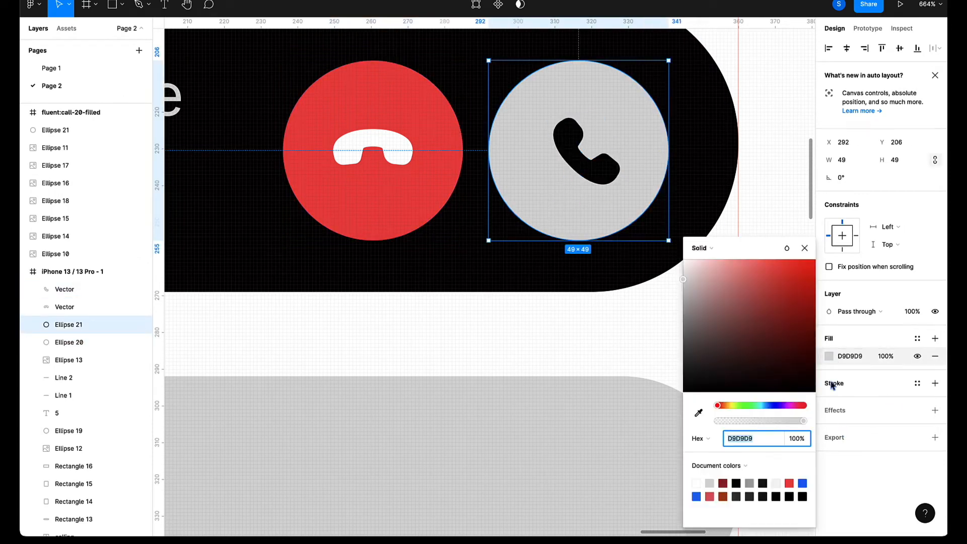
click(745, 406)
drag(755, 336, 803, 341)
scroll(610, 324, down, 6)
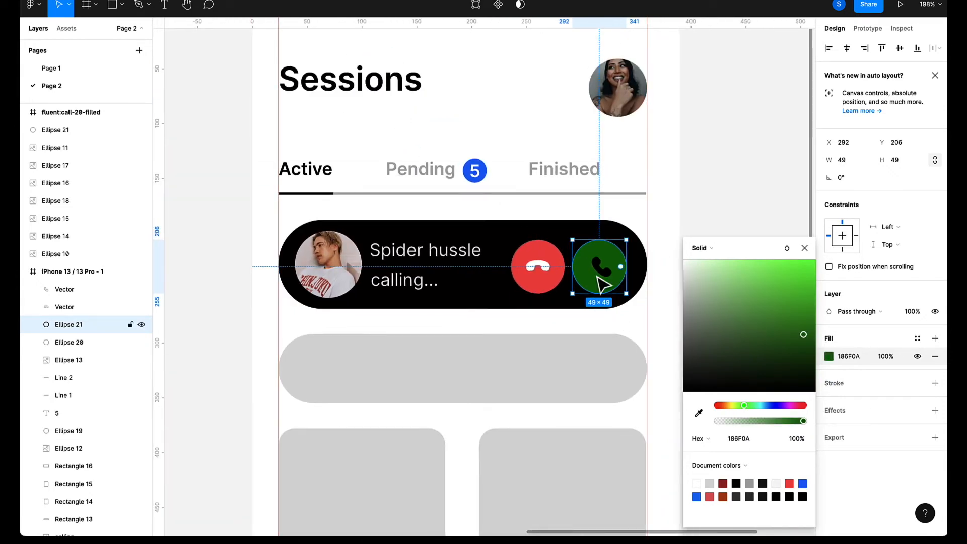
Change the fill of the phone vector on the green circle to white.
click(607, 281)
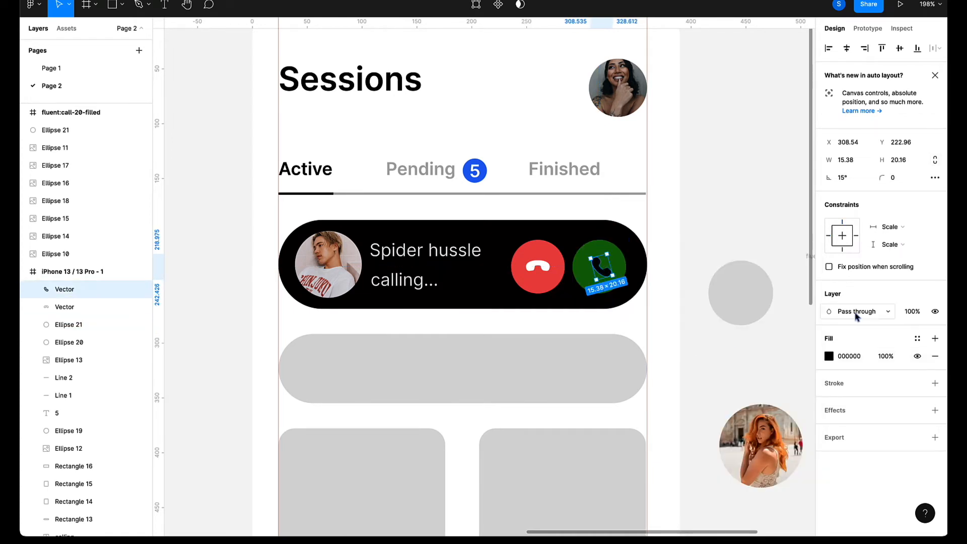
click(828, 358)
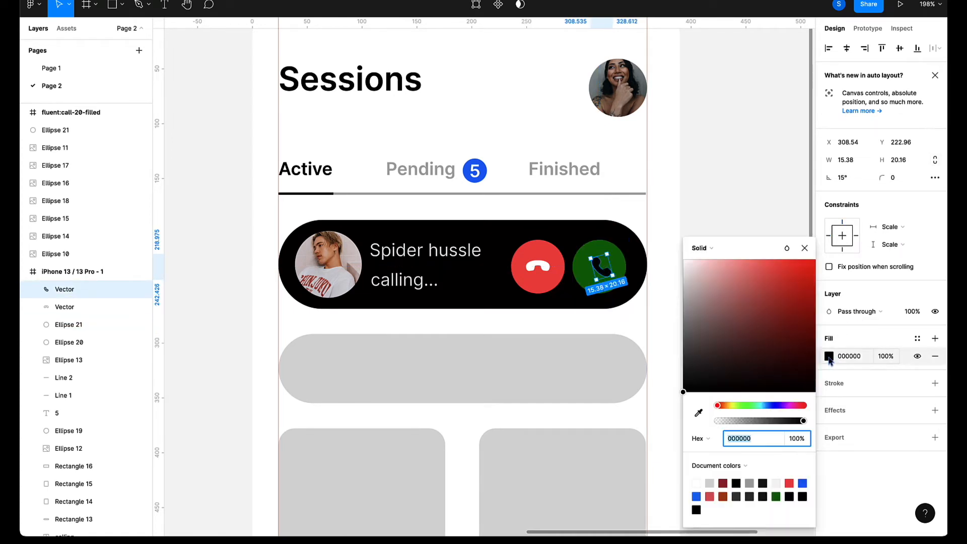
drag(763, 362, 675, 261)
click(701, 201)
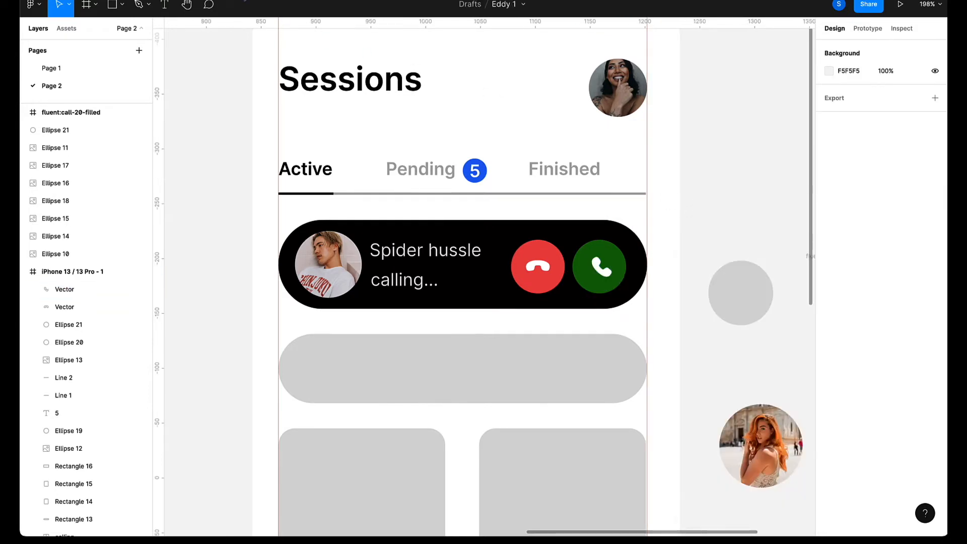
Preview the finished call card in presentation mode, return to the design and look over the grey placeholders below the card.
key(ctrl+Tab)
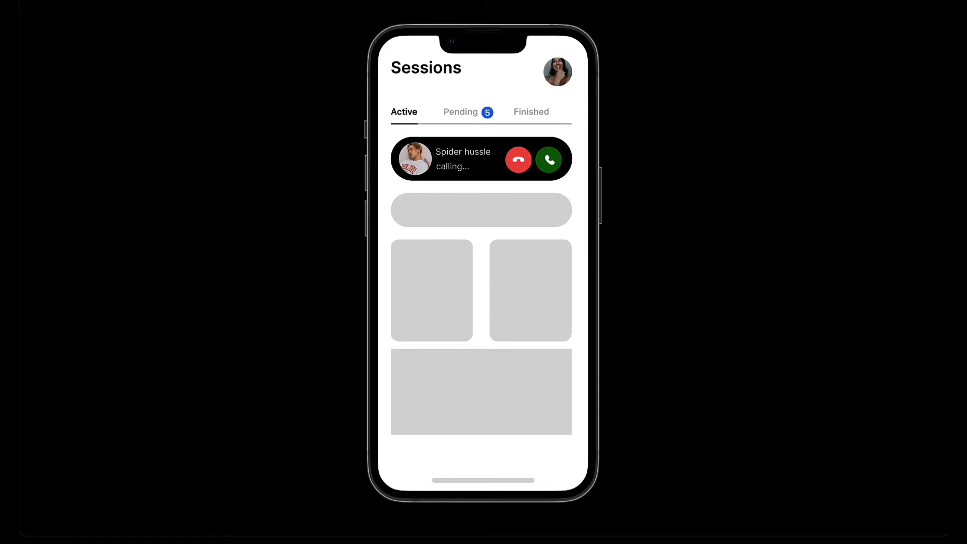
key(ctrl+Tab)
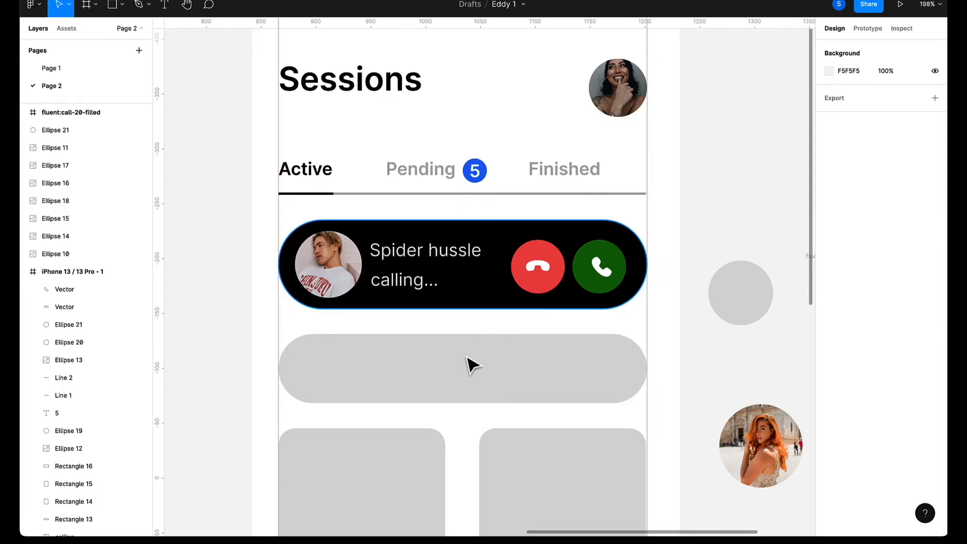
scroll(470, 362, down, 5)
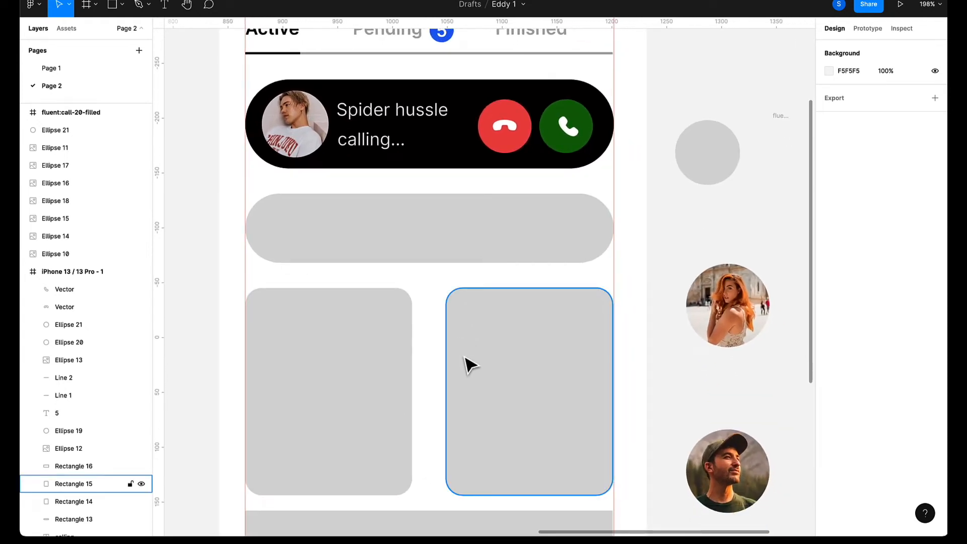
scroll(464, 358, down, 5)
scroll(464, 358, up, 4)
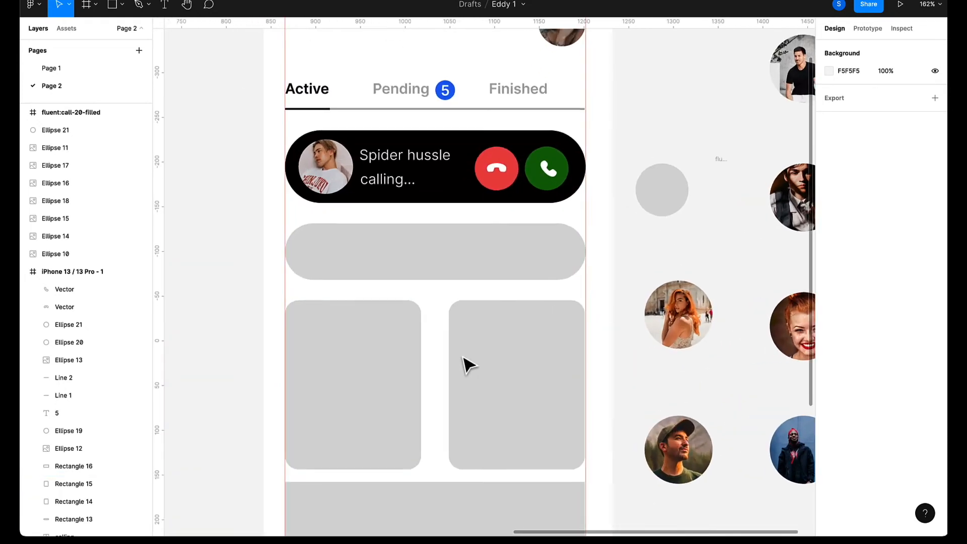
scroll(464, 357, up, 1)
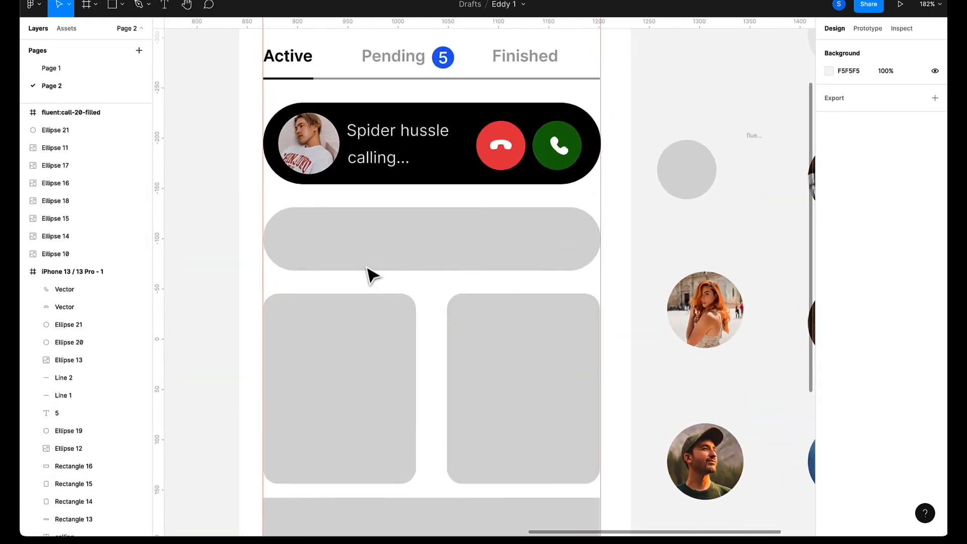
Lighten the fill of the grey rounded bar below the call card to E8E8E8.
click(403, 237)
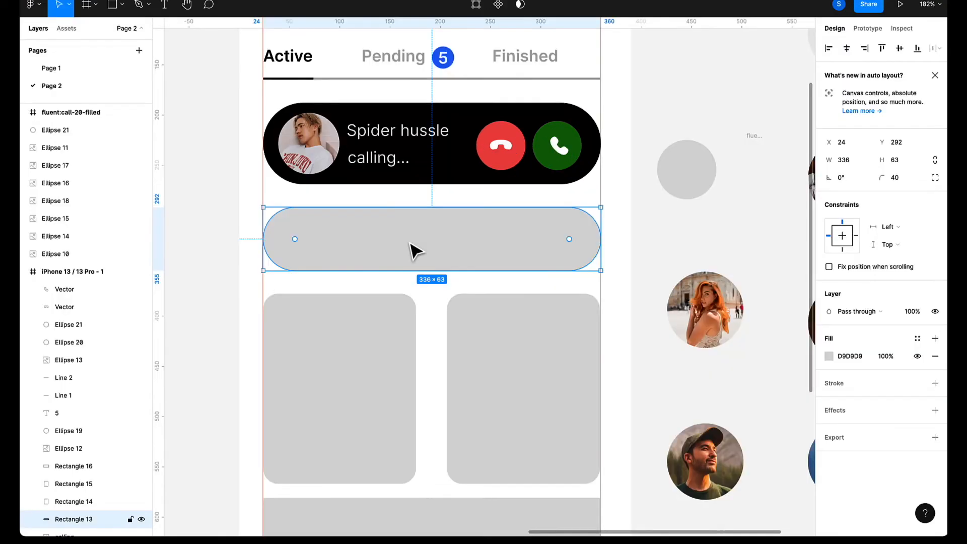
click(661, 248)
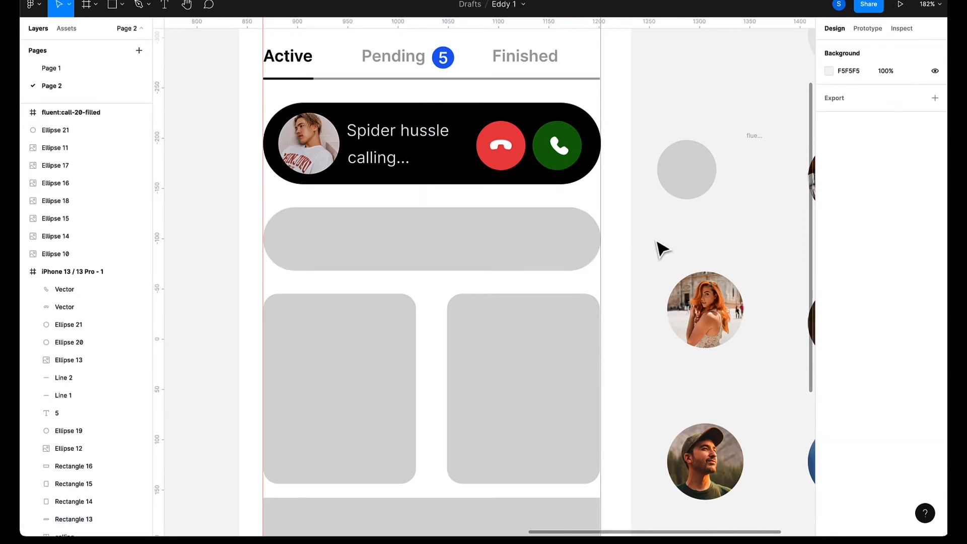
scroll(660, 248, right, 3)
scroll(661, 248, right, 2)
scroll(661, 248, down, 1)
click(442, 222)
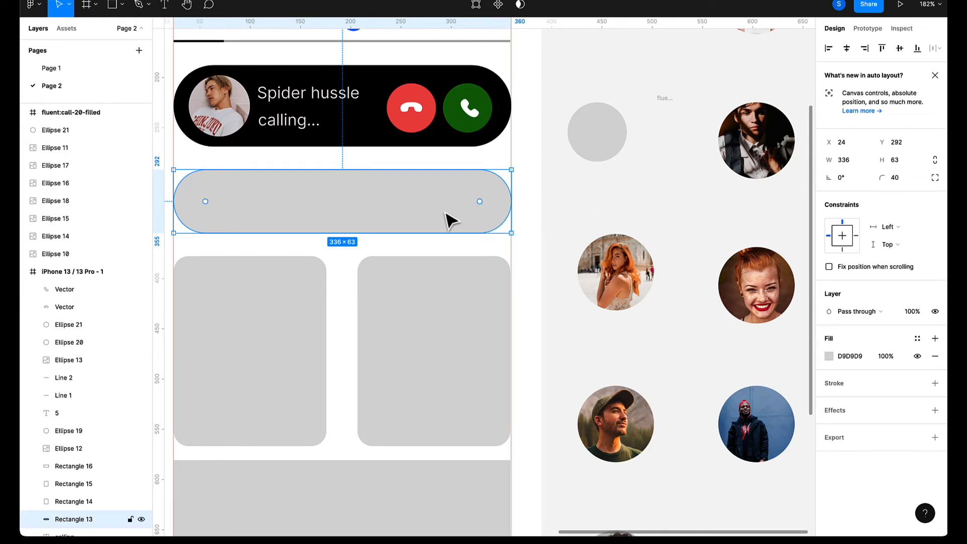
click(829, 356)
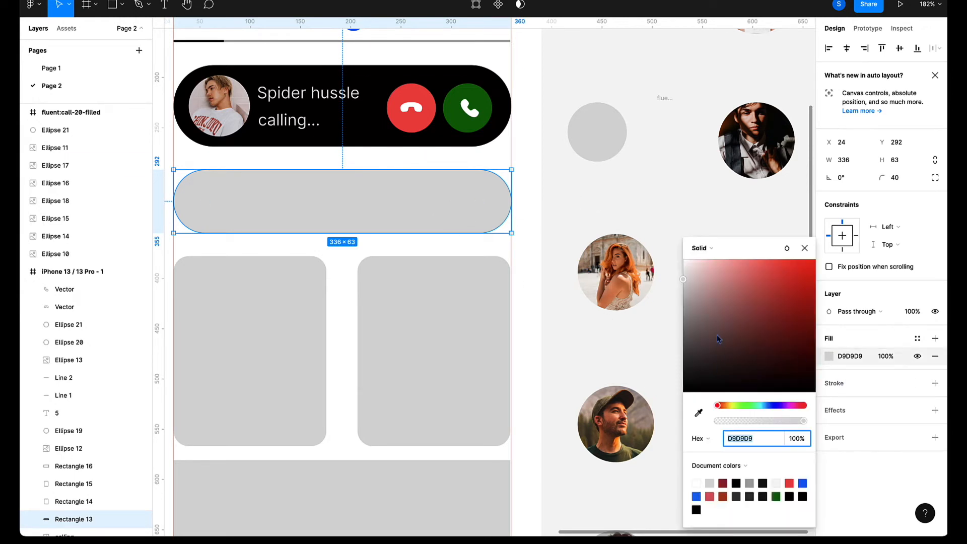
click(697, 319)
drag(697, 319, 684, 278)
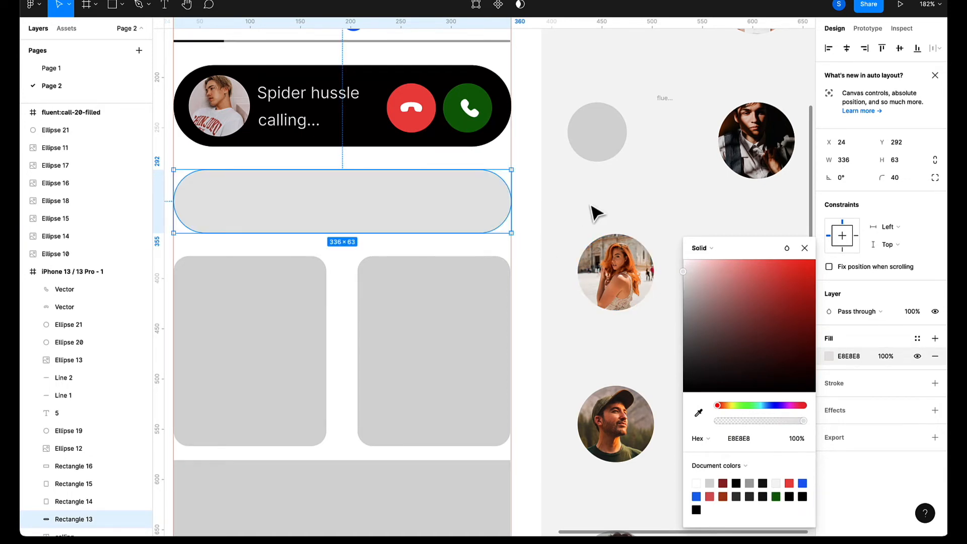
click(593, 212)
scroll(433, 211, left, 2)
scroll(433, 211, left, 1)
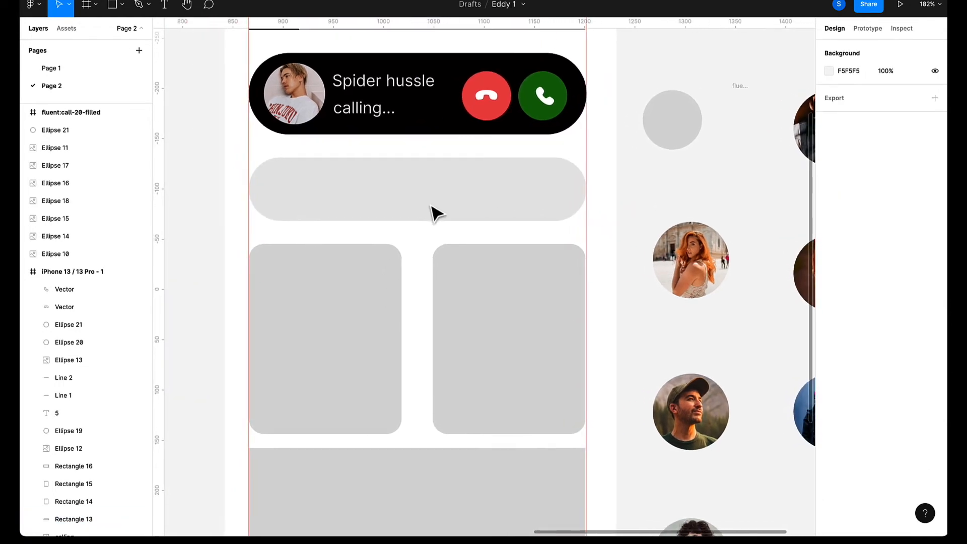
click(399, 207)
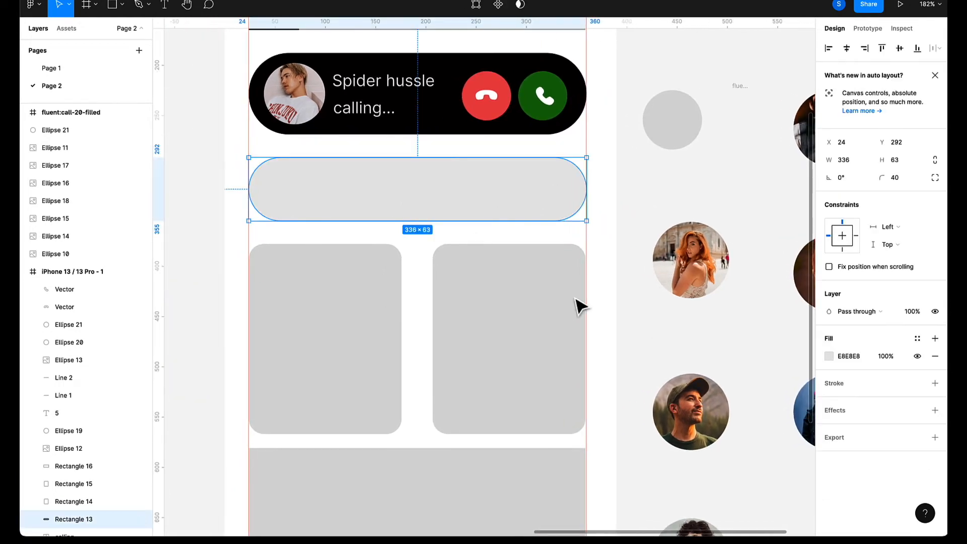
click(655, 202)
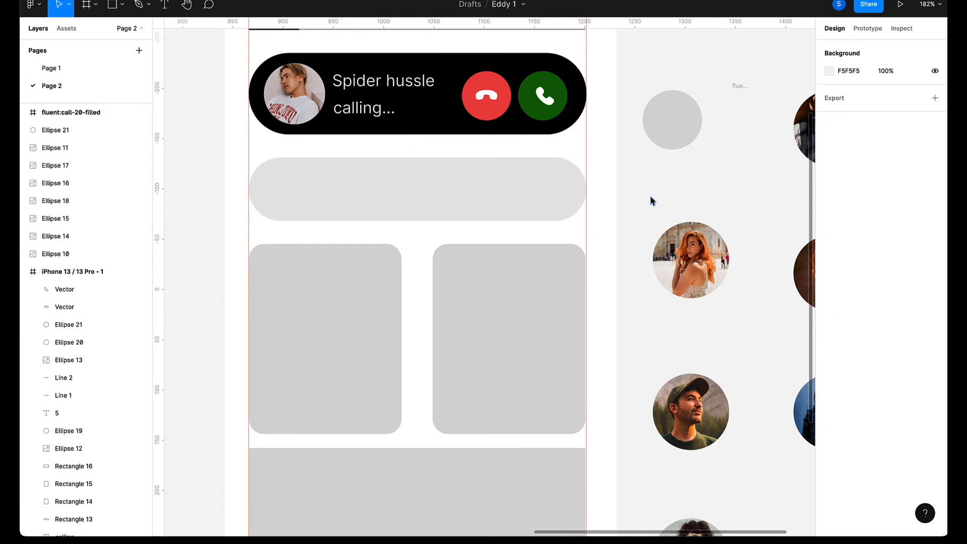
right_click(652, 197)
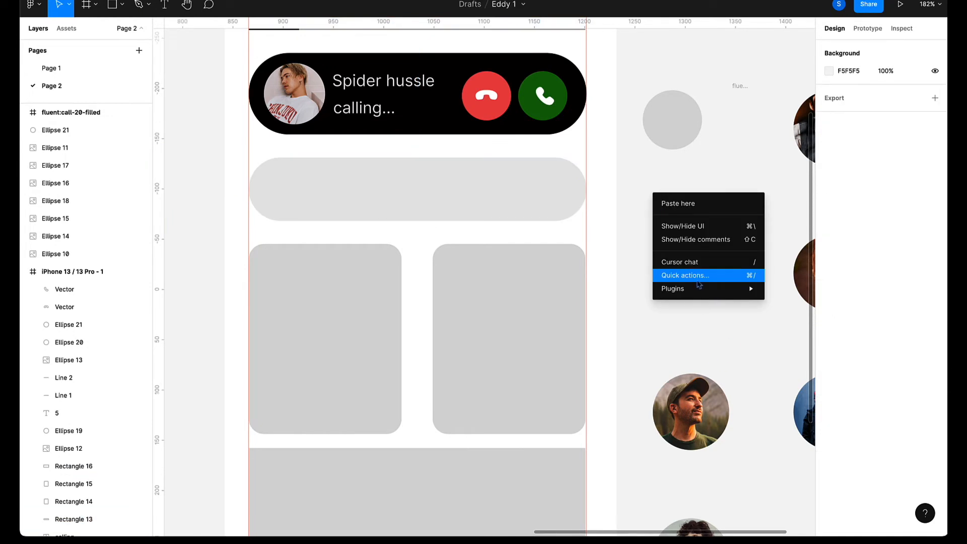
click(630, 198)
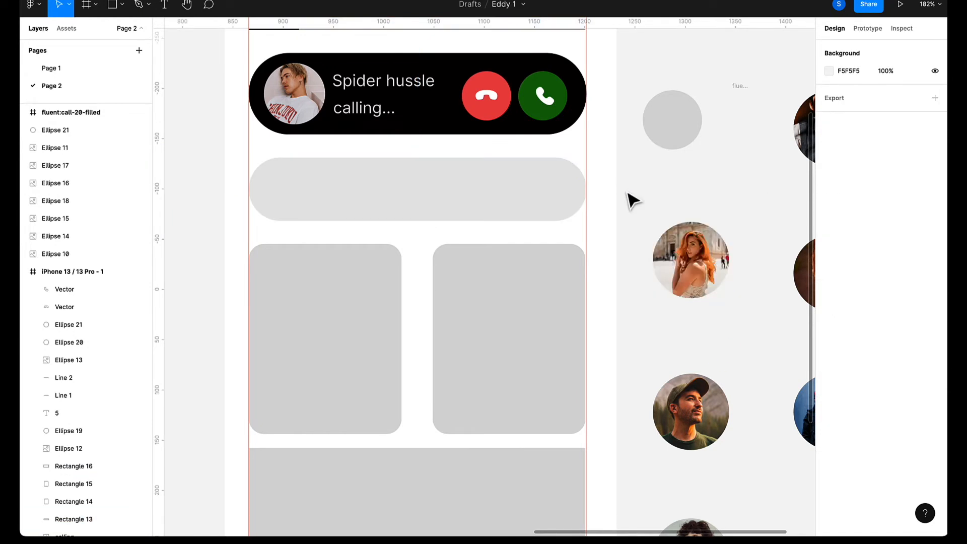
Run the Iconify plugin, search for "search" and import the akar-icons magnifier onto the canvas beside the phone frame.
key(ctrl+slash)
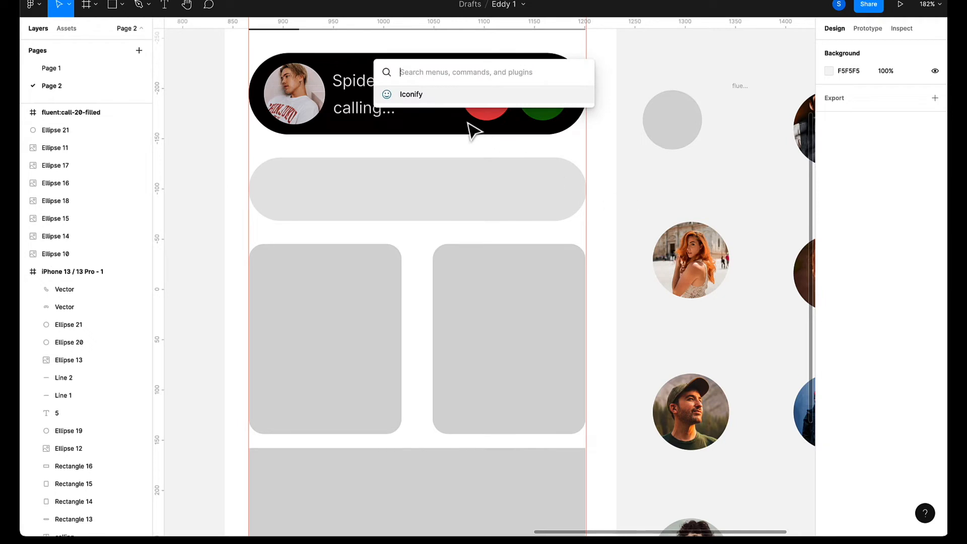
click(450, 96)
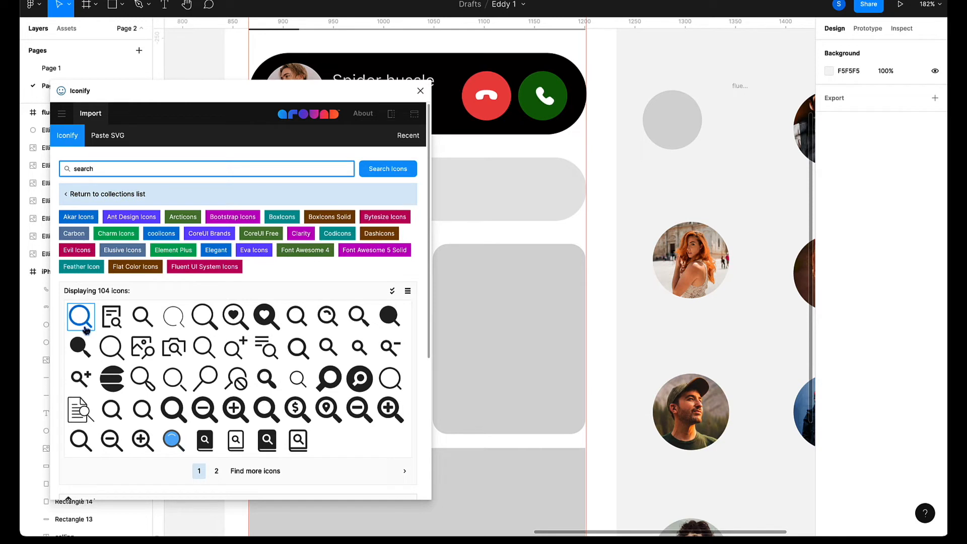
drag(86, 330, 674, 198)
Move the magnifier vector out of its icon frame to the left end of the light grey bar and enlarge it to 25 × 25.
click(39, 292)
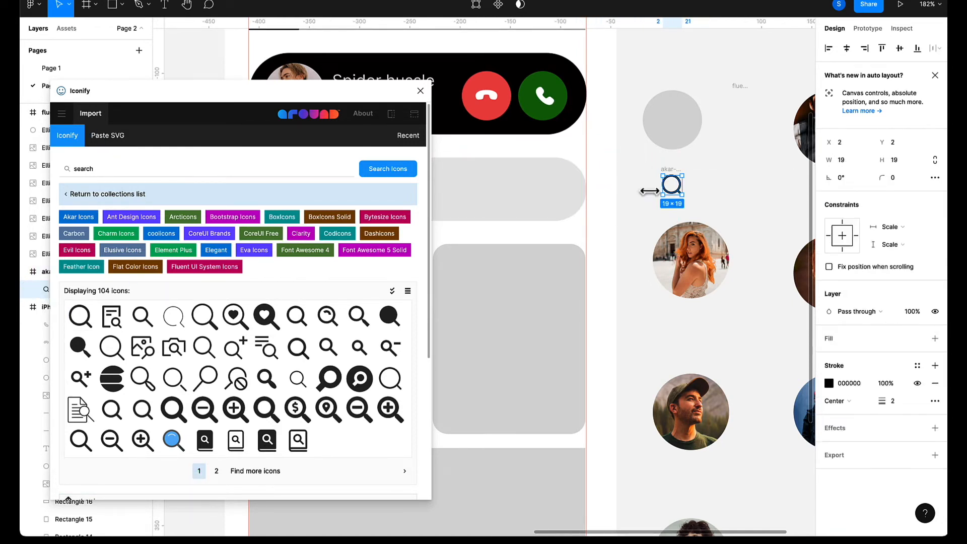
drag(676, 196, 464, 198)
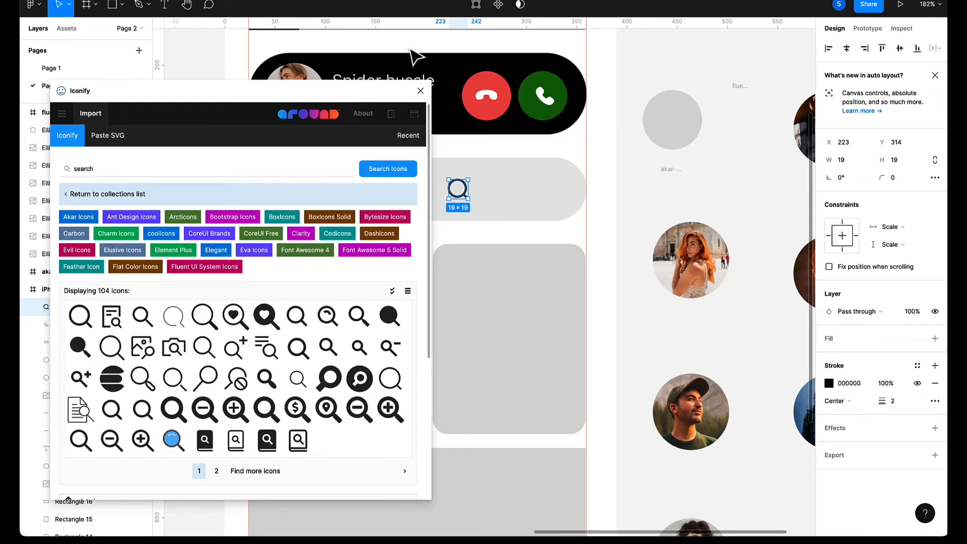
click(420, 91)
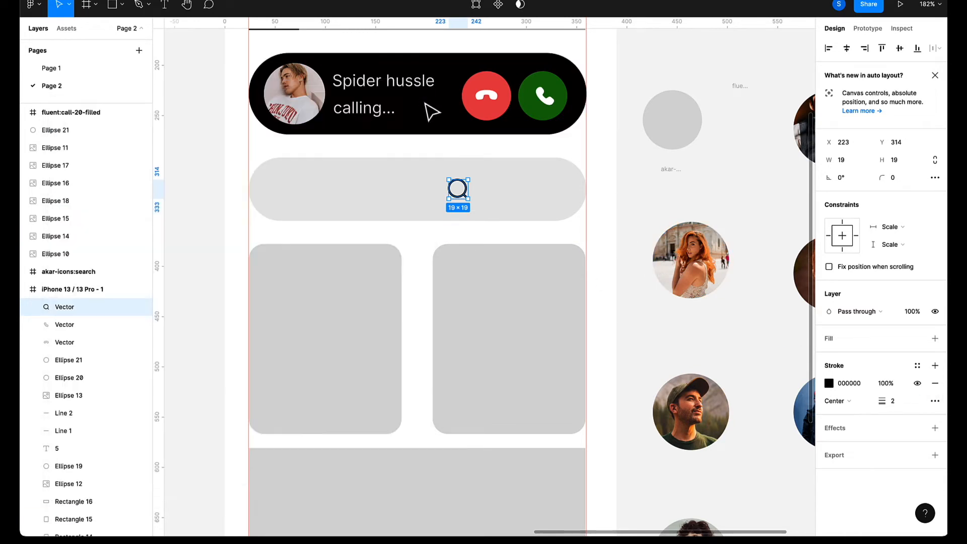
drag(450, 195, 274, 178)
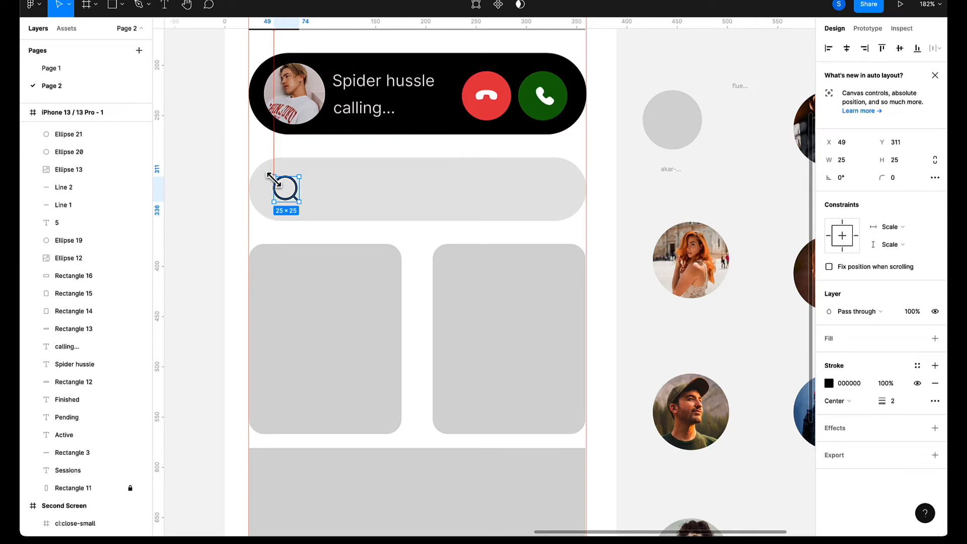
click(362, 207)
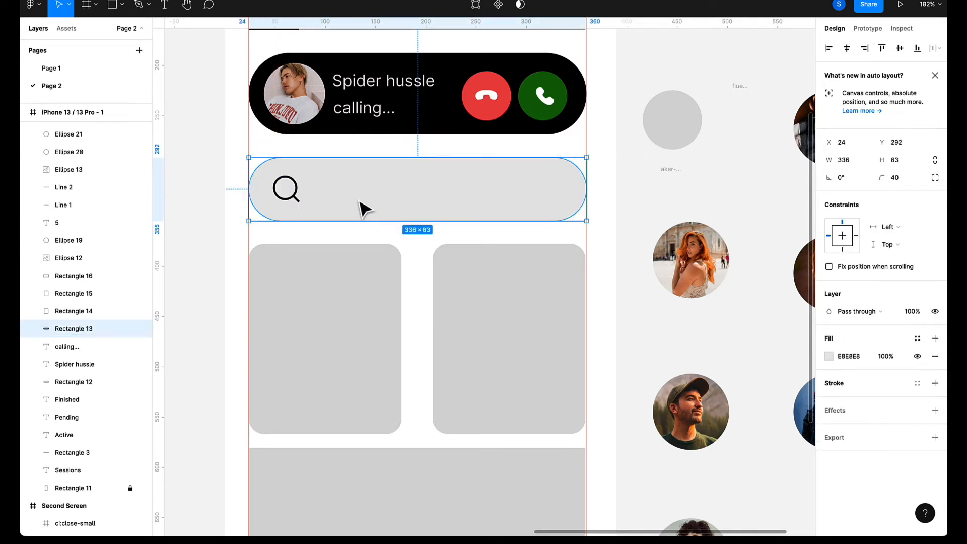
Set the magnifier icon's stroke weight to 3 and check the search bar in presentation mode.
click(294, 199)
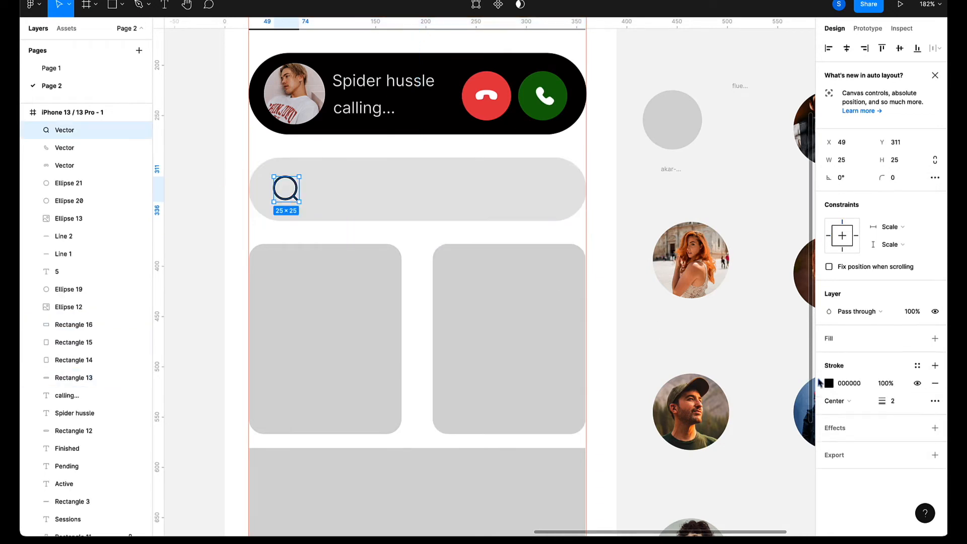
text(3)
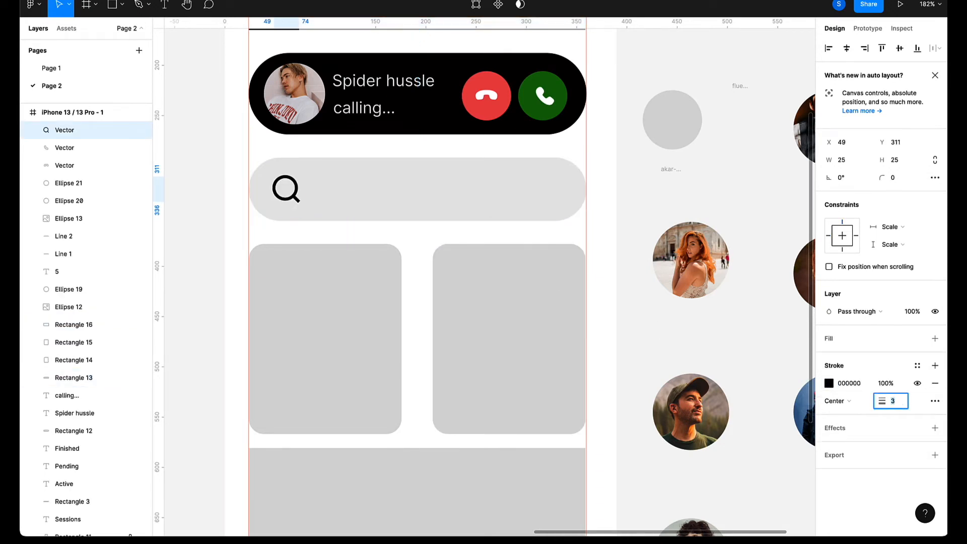
key(Return)
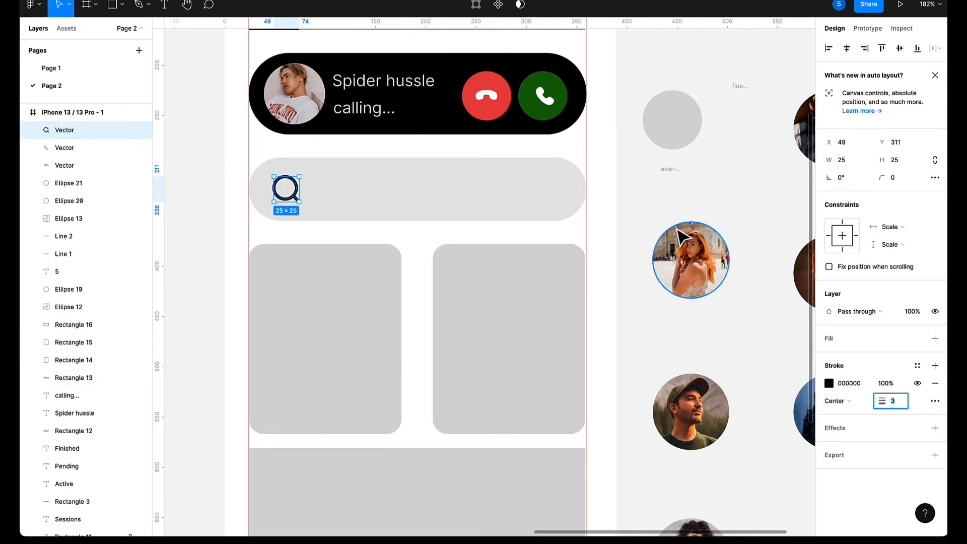
click(656, 210)
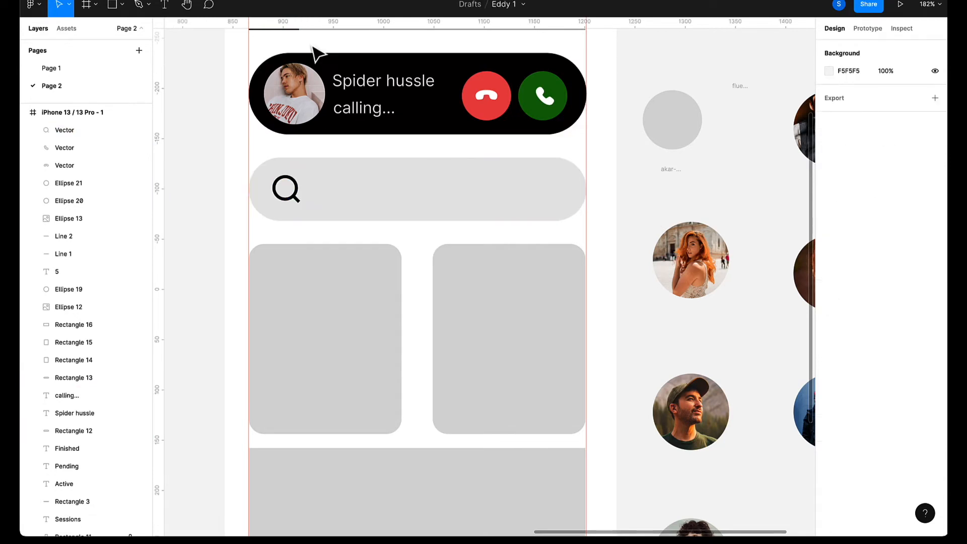
key(ctrl+Tab)
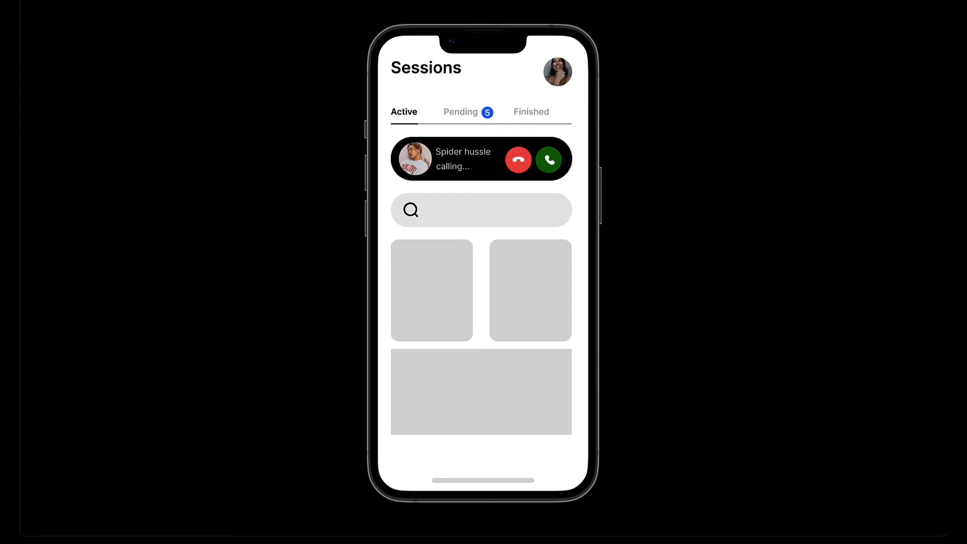
key(ctrl+Tab)
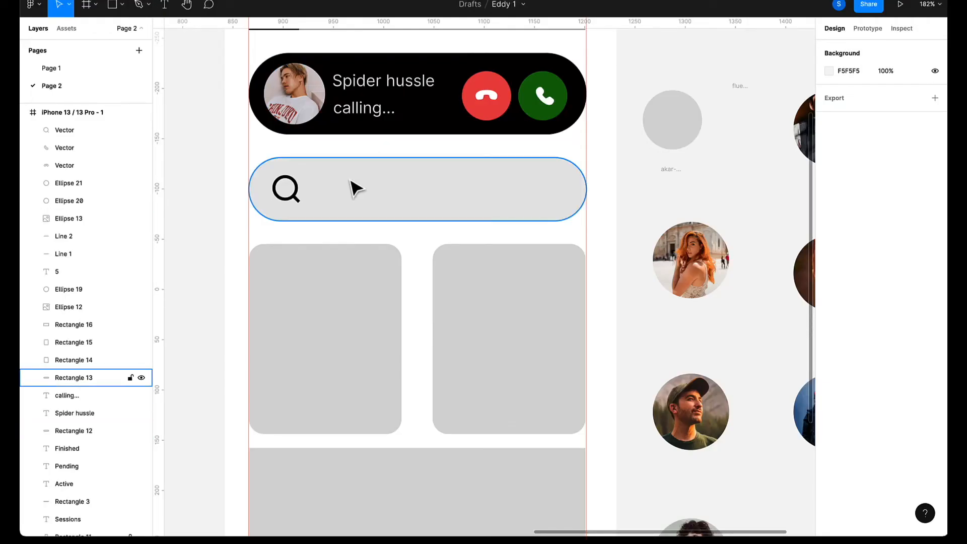
Add the text "Search by name" on the light grey search bar, beside the magnifier icon.
click(342, 198)
key(t)
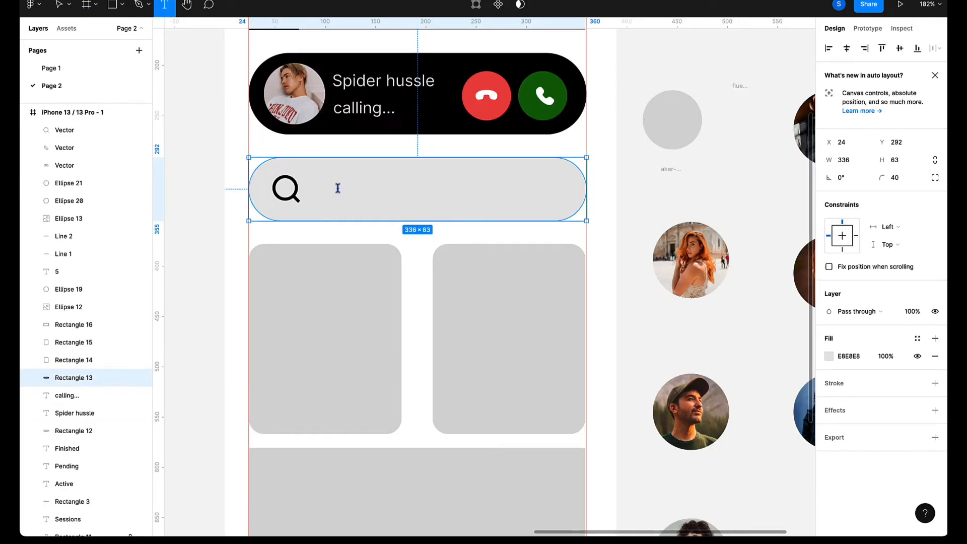
click(337, 188)
text(search)
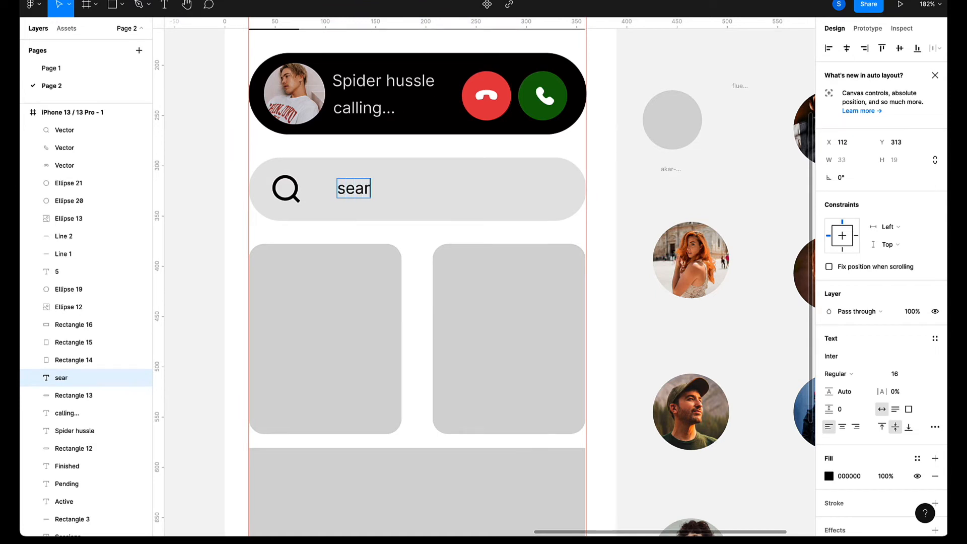
key(BackSpace)
key(BackSpace)
key(BackSpace)
key(BackSpace)
key(BackSpace)
key(BackSpace)
text(Seach)
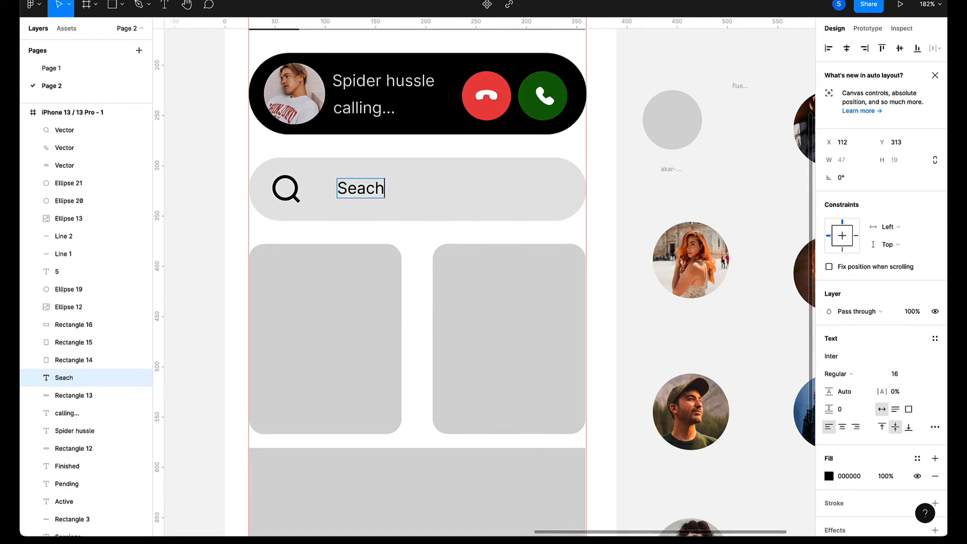
key(BackSpace)
key(BackSpace)
key(BackSpace)
text(arch by name)
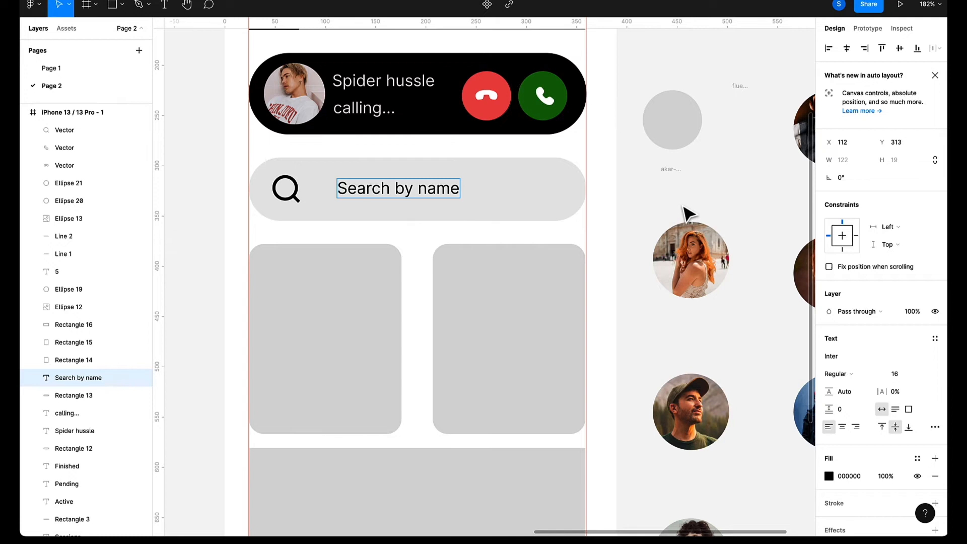
key(Escape)
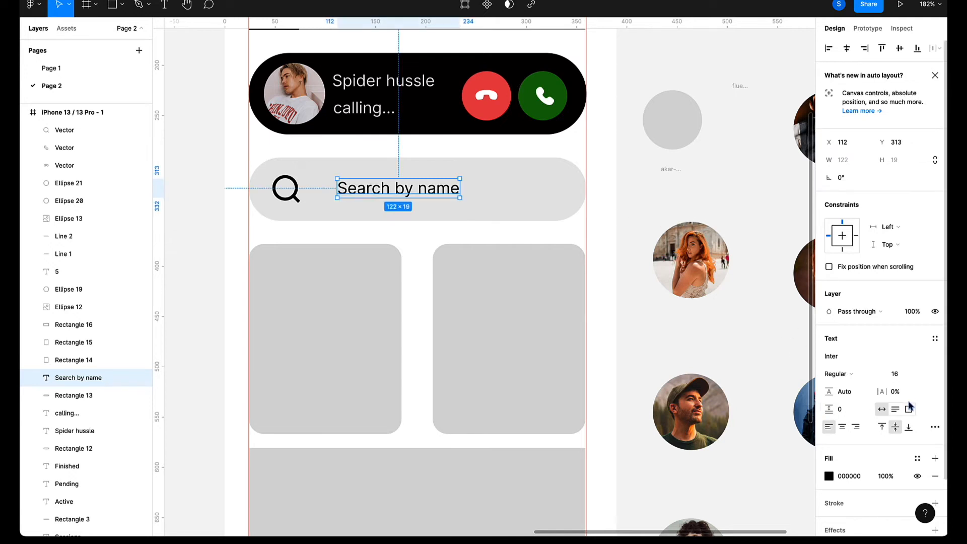
Set the "Search by name" text to Semi Bold and move it closer to the magnifier, to about X 97, Y 314.
click(855, 375)
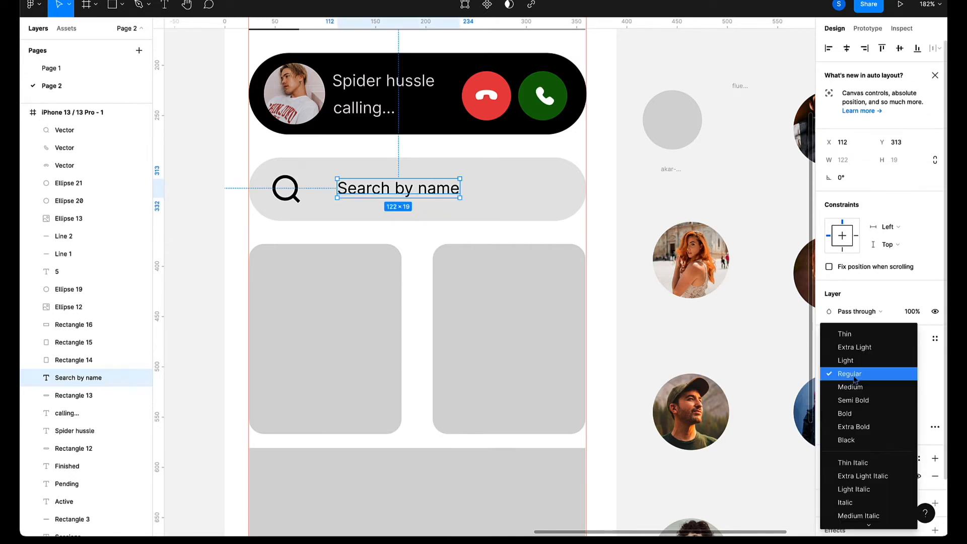
click(847, 400)
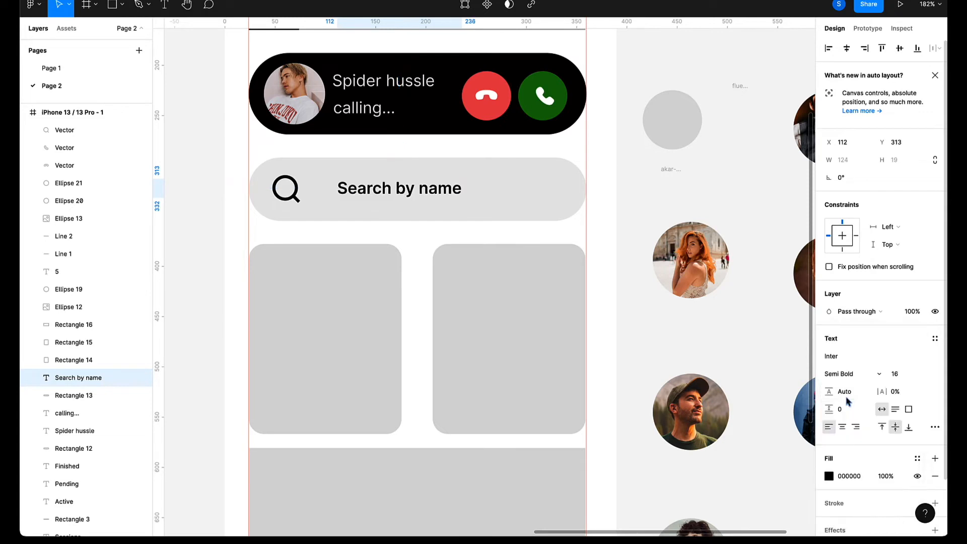
click(909, 377)
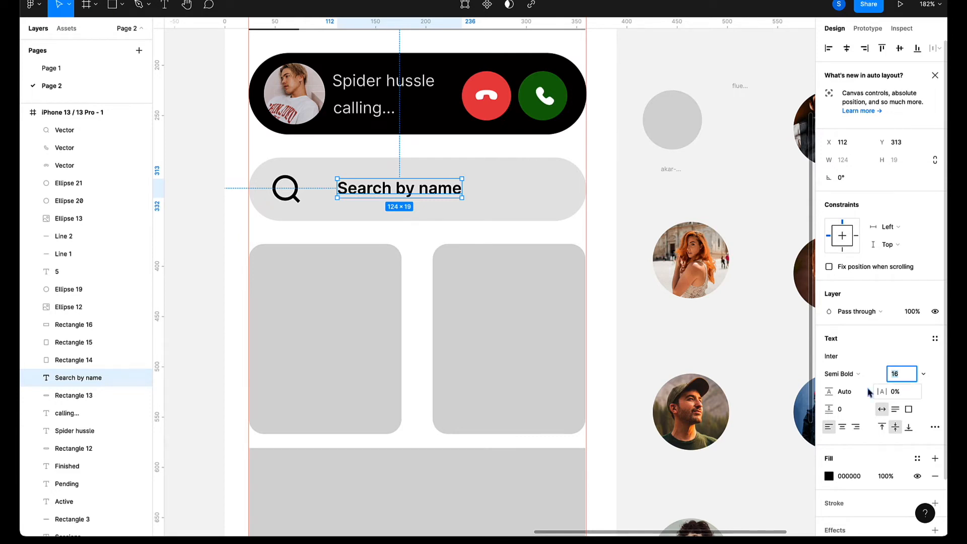
click(390, 198)
drag(387, 192, 371, 197)
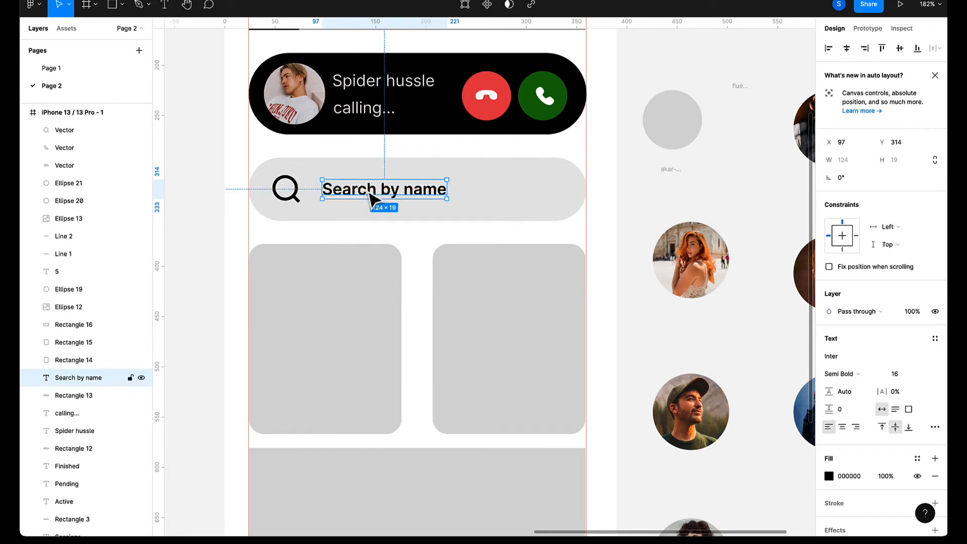
Check the search bar in presentation mode and recolour the "Search by name" text to grey ABABAB.
click(623, 190)
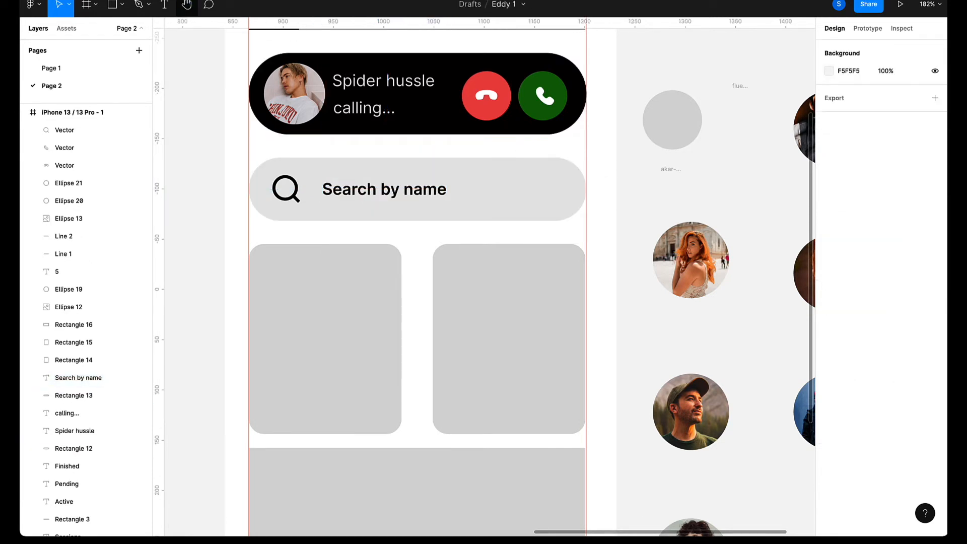
click(187, 0)
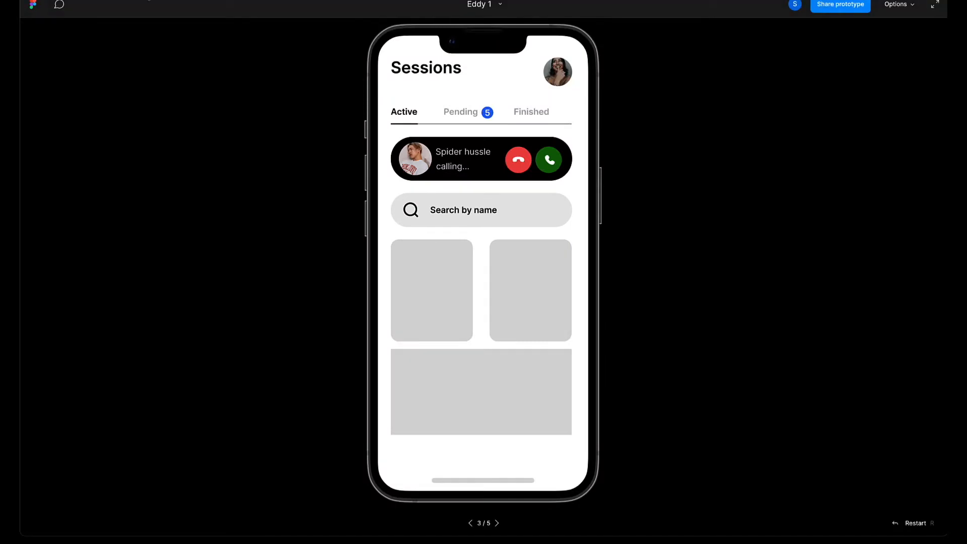
click(184, 0)
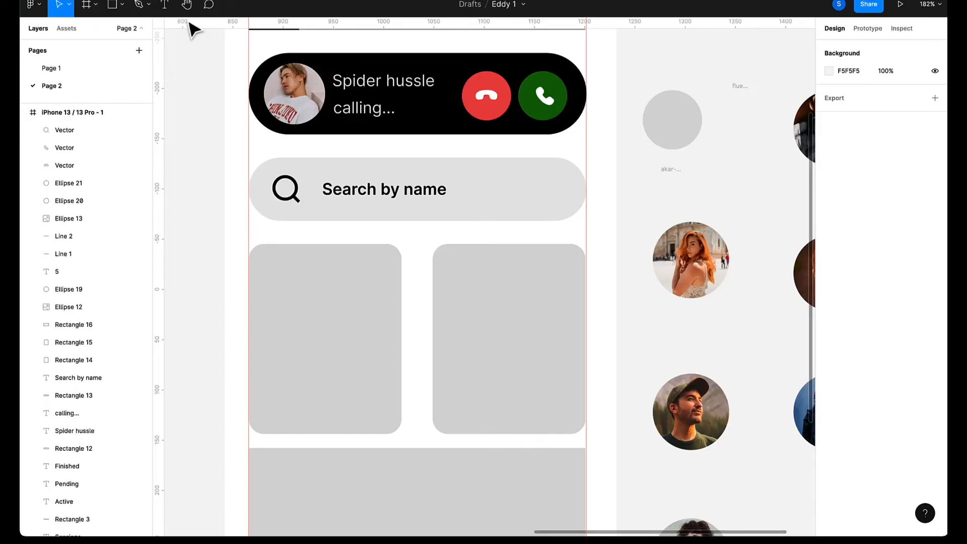
click(375, 191)
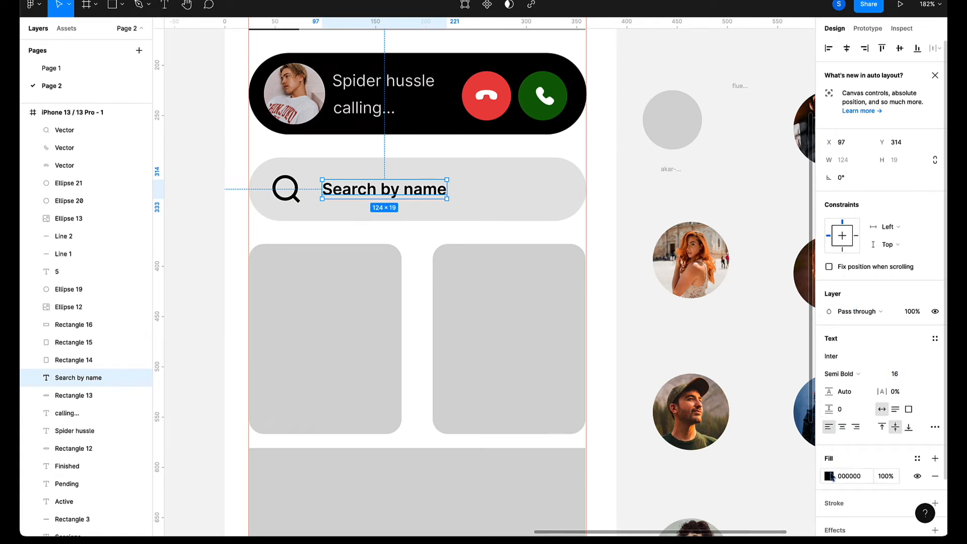
click(829, 477)
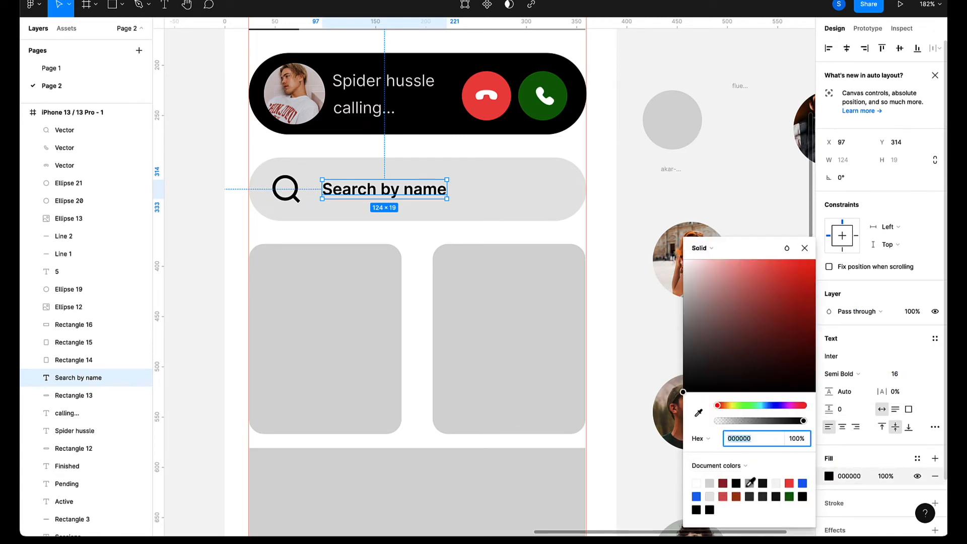
click(750, 482)
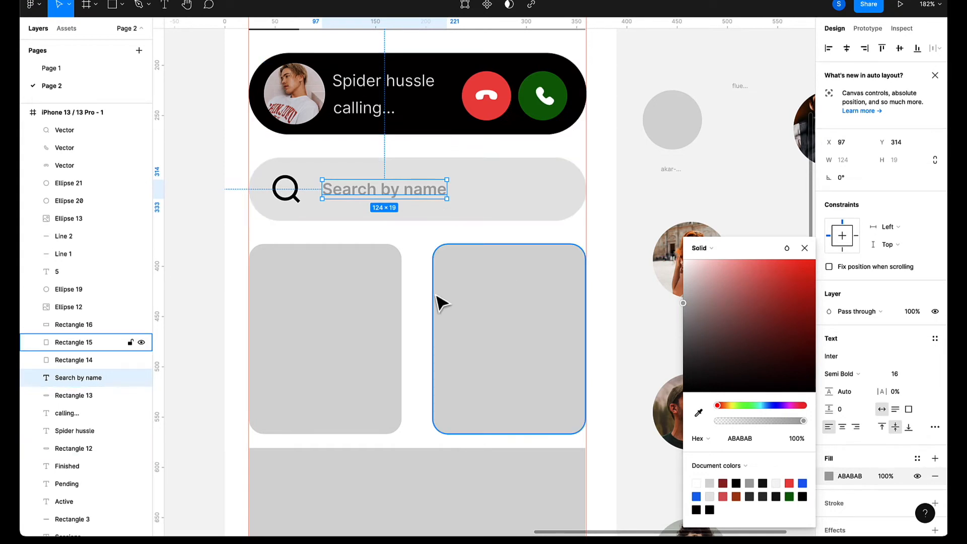
Fill the left grey card below the search bar with the document's blue, 2375F0.
click(361, 321)
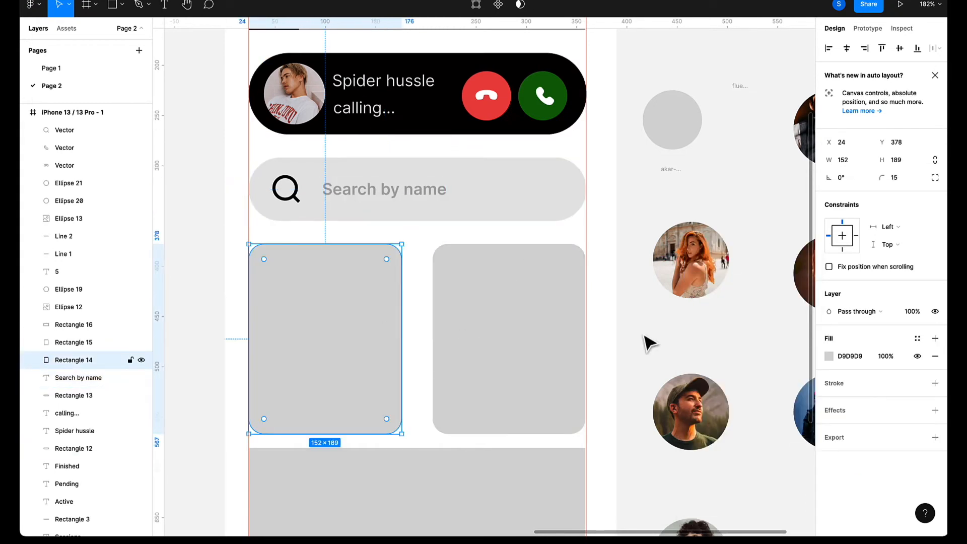
click(829, 357)
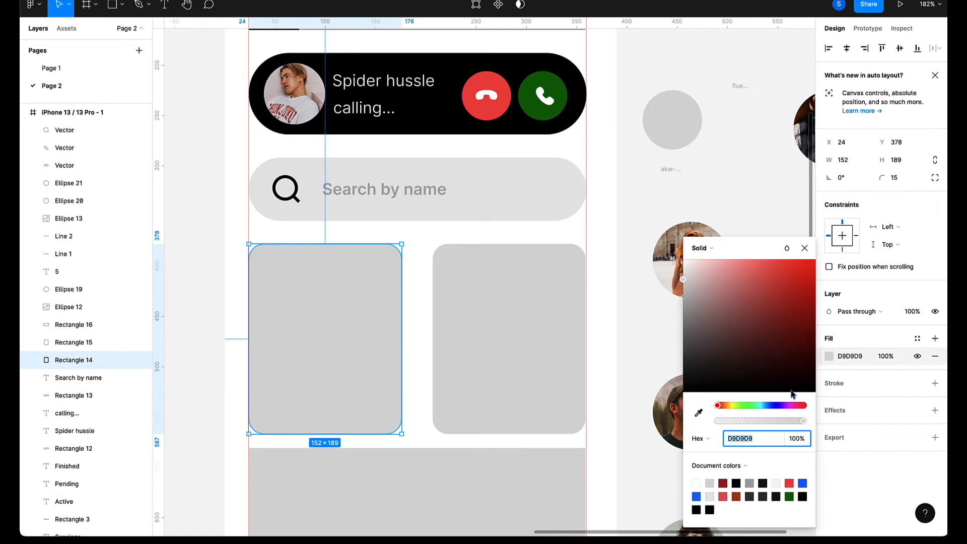
click(696, 496)
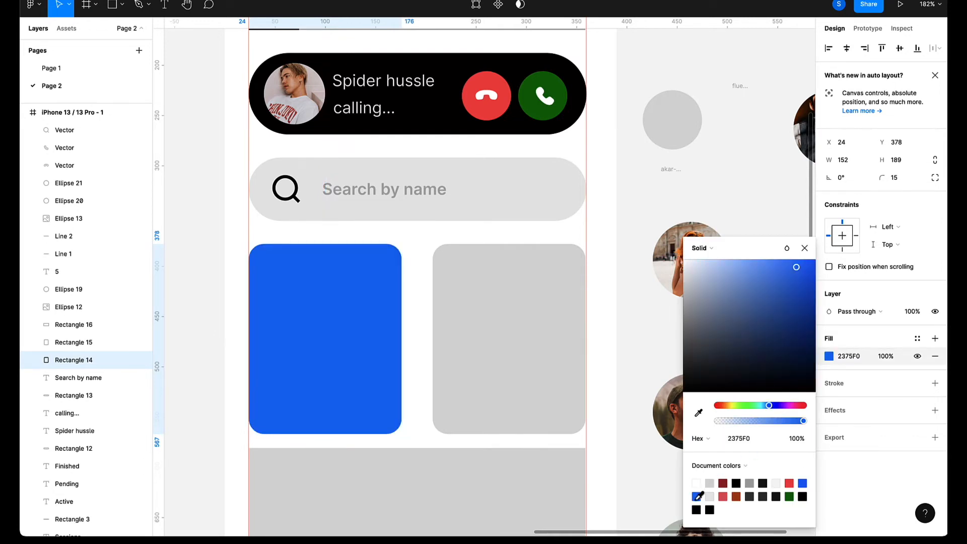
click(631, 210)
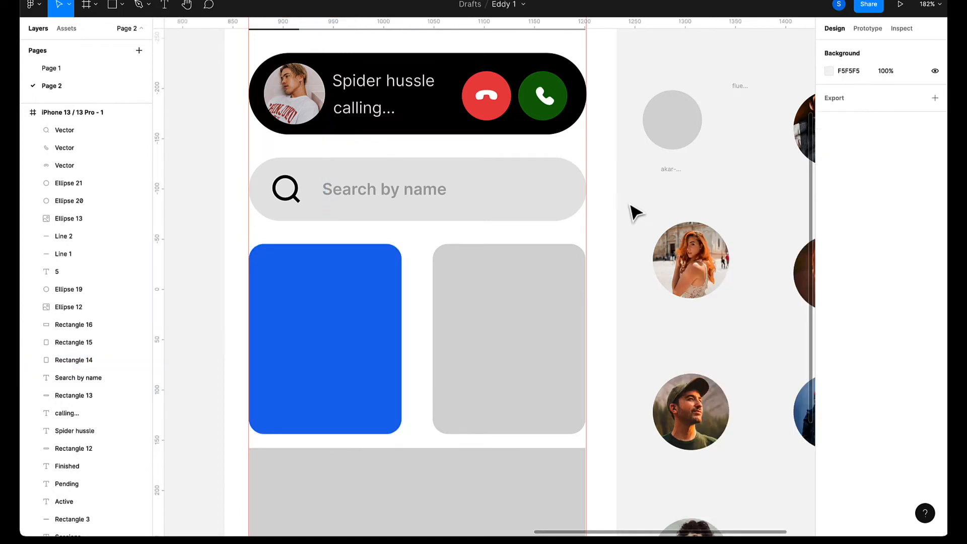
Add the white text "56 %" in the upper part of the blue card.
key(t)
click(287, 278)
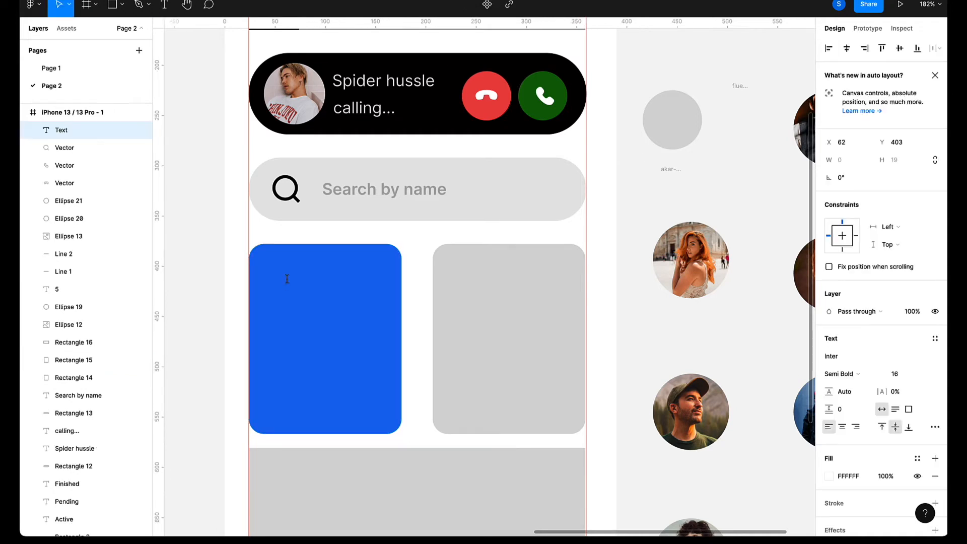
text(56 %)
key(Escape)
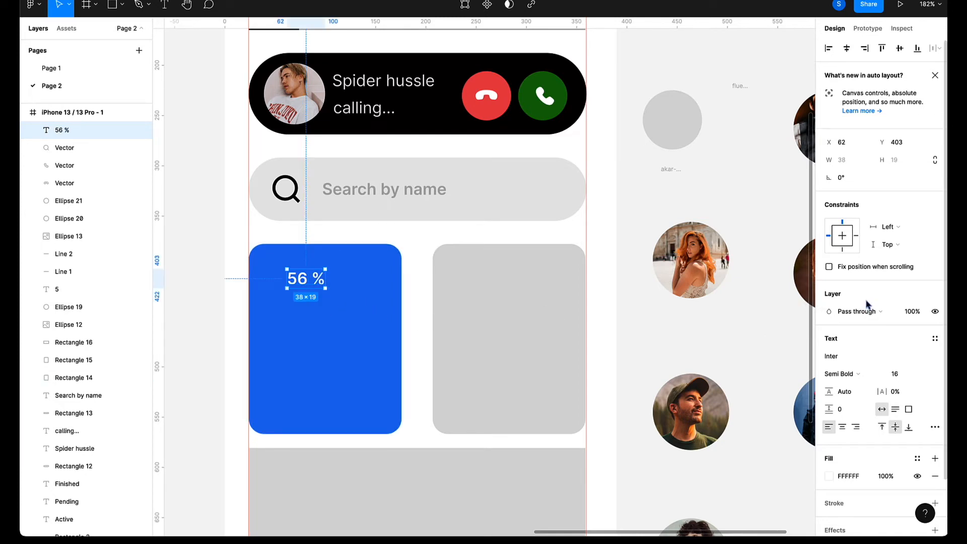
Set the font size of the "56 %" text to 35.
click(903, 374)
text(22)
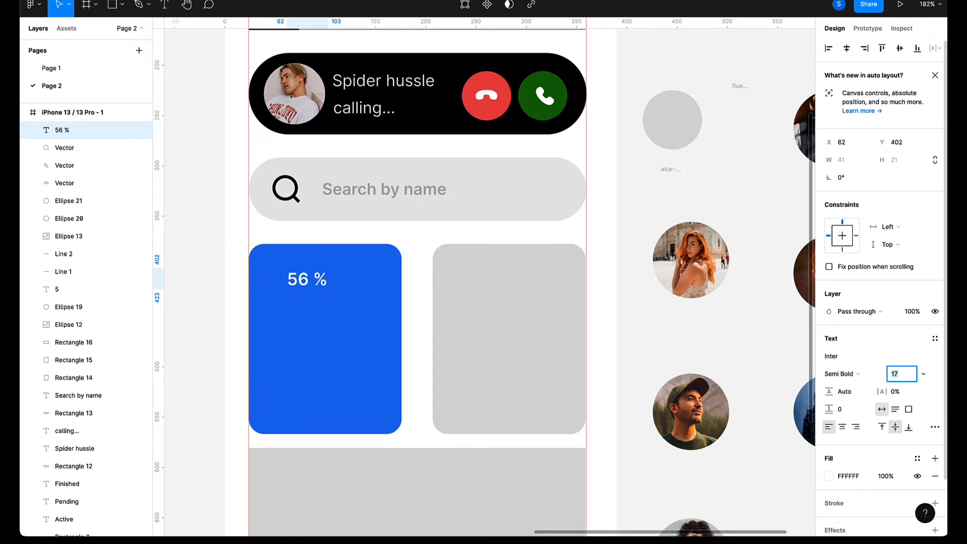
key(Return)
key(Up)
key(Up)
key(Up)
key(Up)
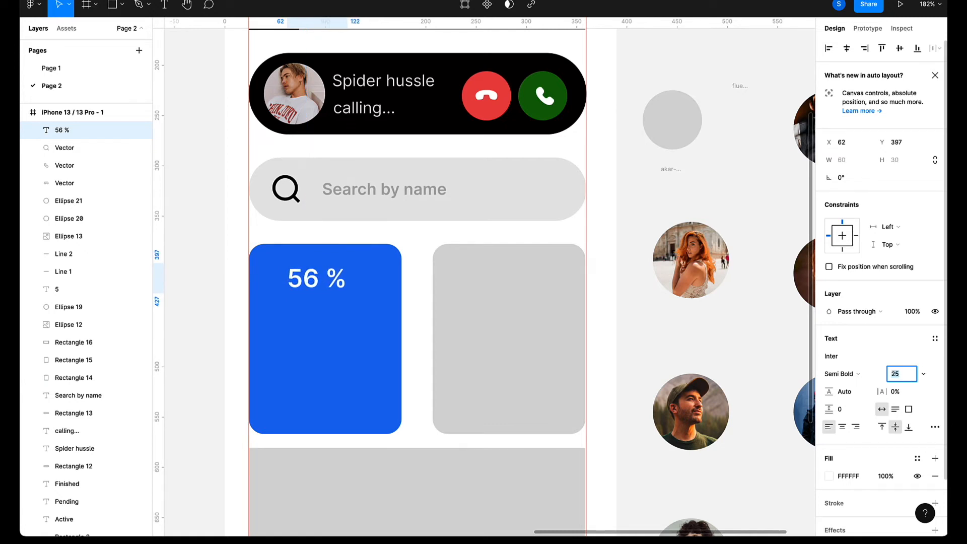
key(Up)
key(Up)
key(Up)
key(Up)
key(Up)
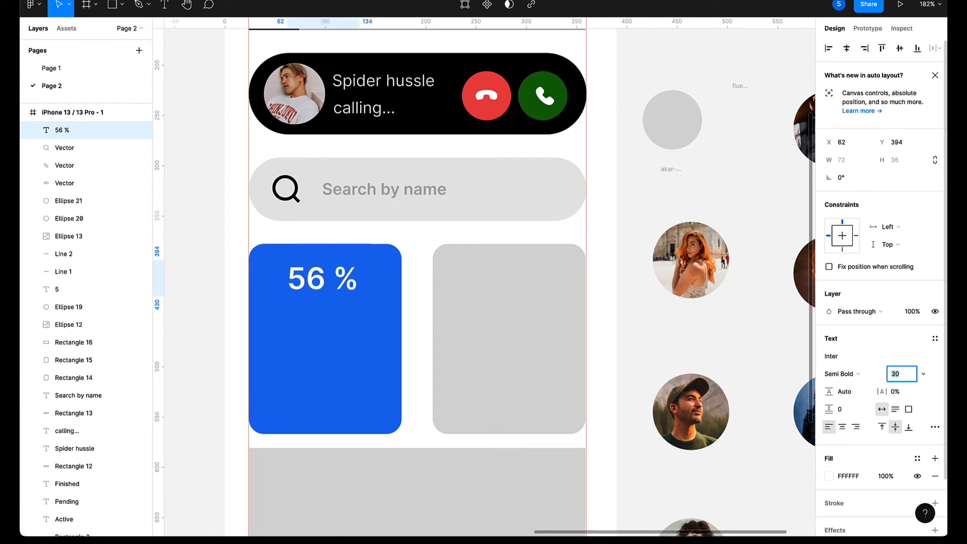
key(Up)
key(Up)
key(Up)
key(Up)
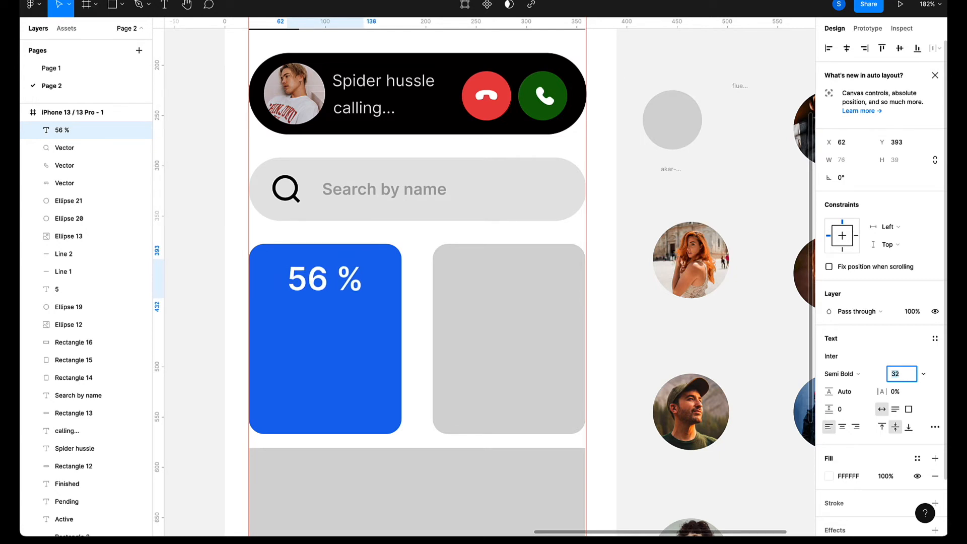
Move "56 %" to the blue card's upper-left corner, at about X 36, Y 388, and place a vertical guide along the text's left edge.
click(317, 290)
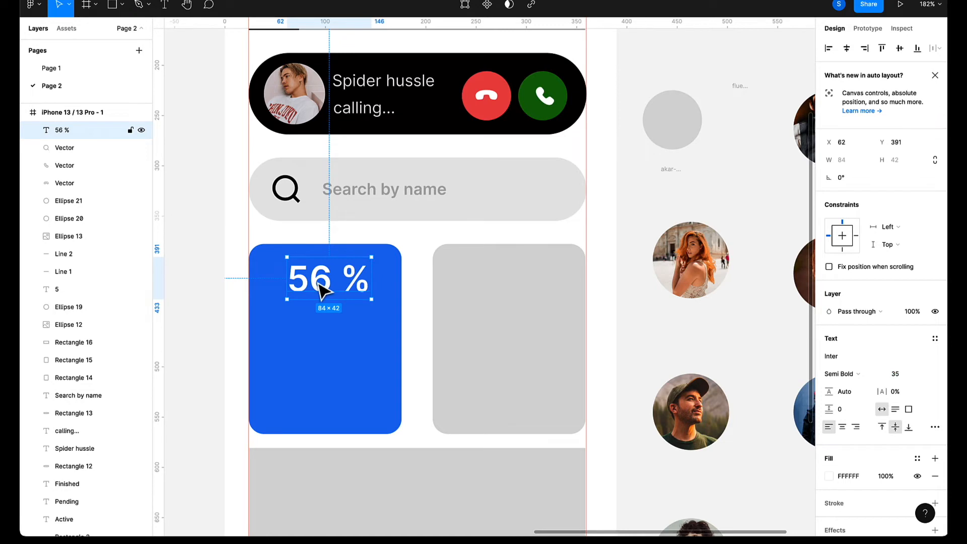
drag(317, 285, 292, 282)
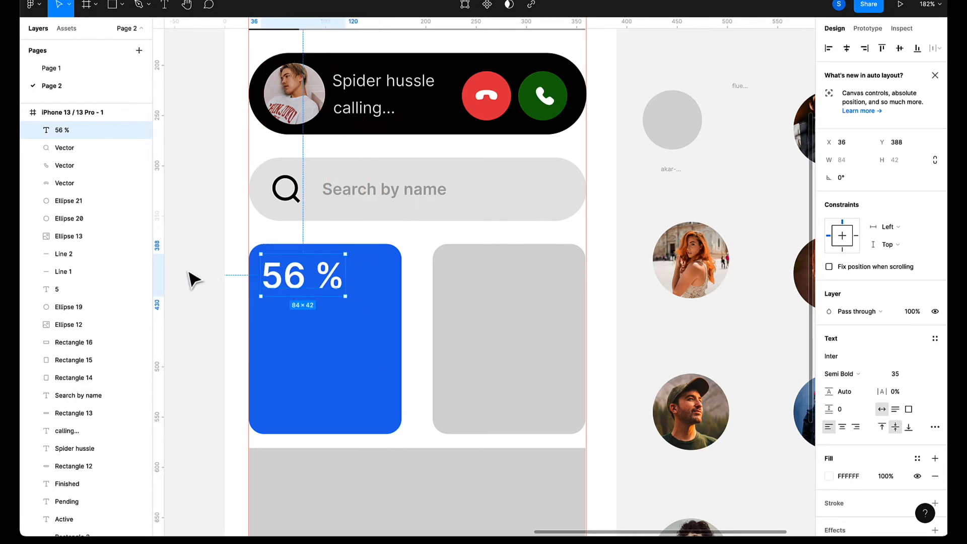
drag(156, 276, 258, 273)
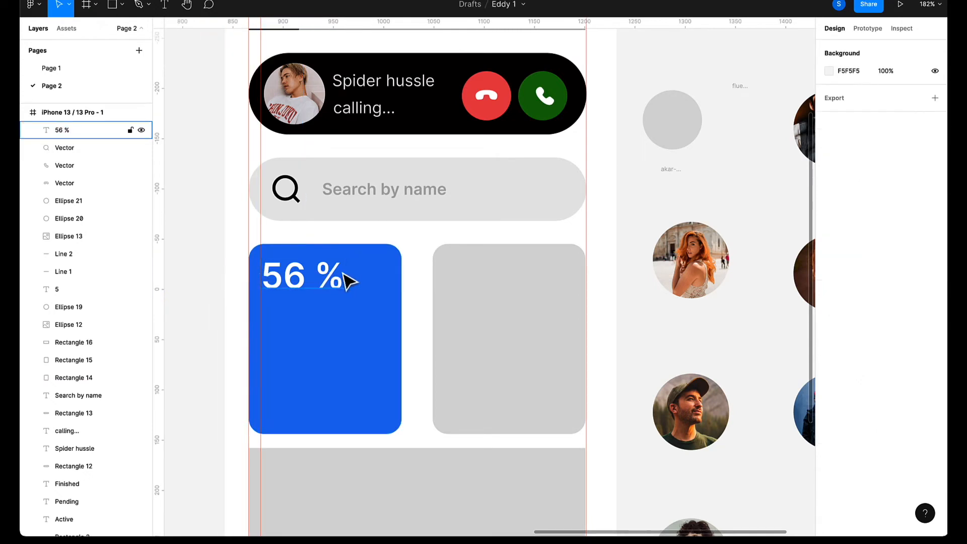
Check the blue card in presentation mode and set the "56 %" text's font size to 30.
click(201, 69)
key(ctrl+Tab)
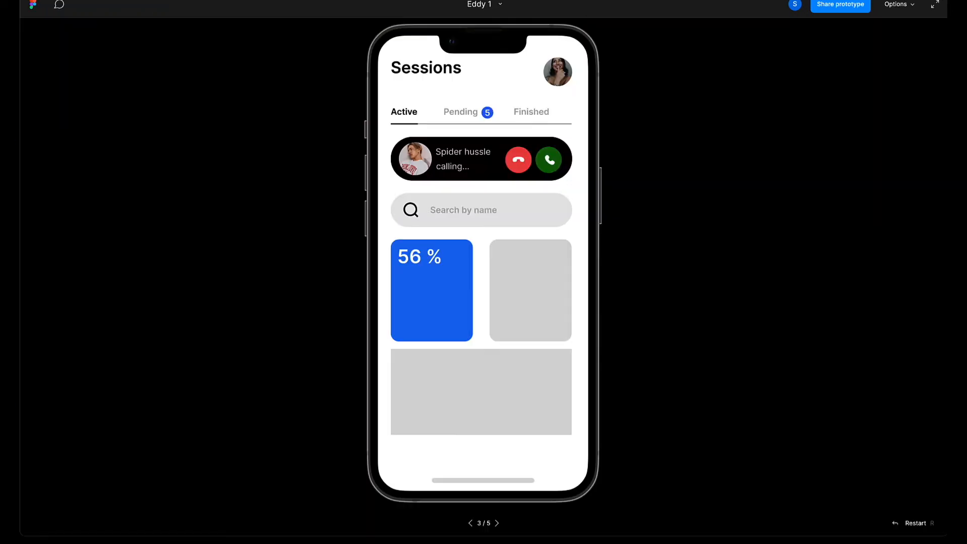
key(ctrl+Tab)
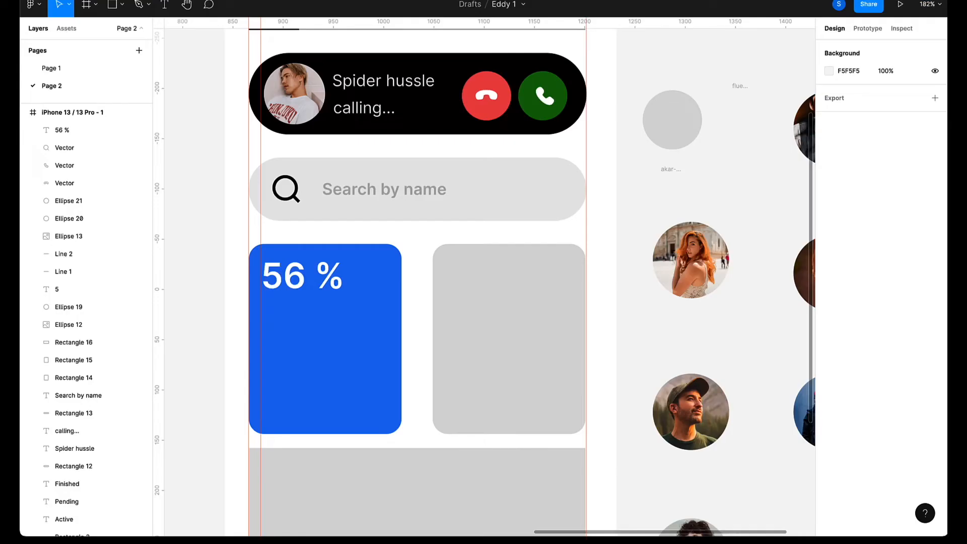
click(339, 289)
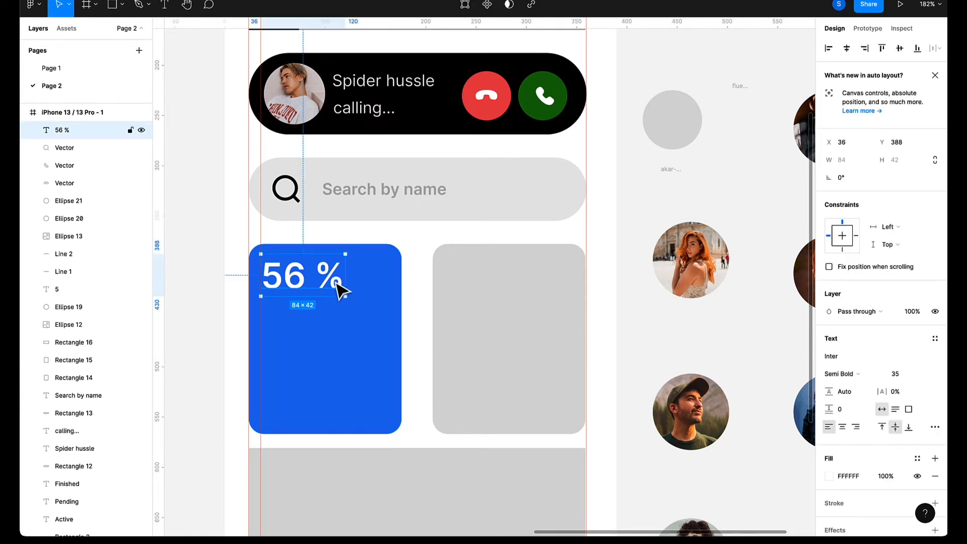
click(899, 374)
key(Down)
key(Down)
key(Down)
key(Down)
key(Down)
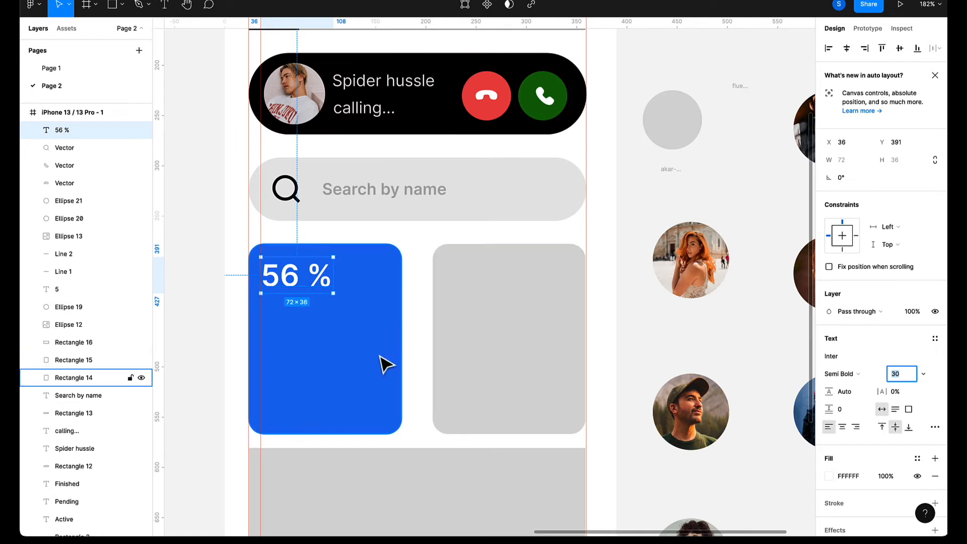
Add the text "Succes" in light grey D9D9D9 below "56 %" in the blue card, with its left edge on the guide at X 36.
click(358, 347)
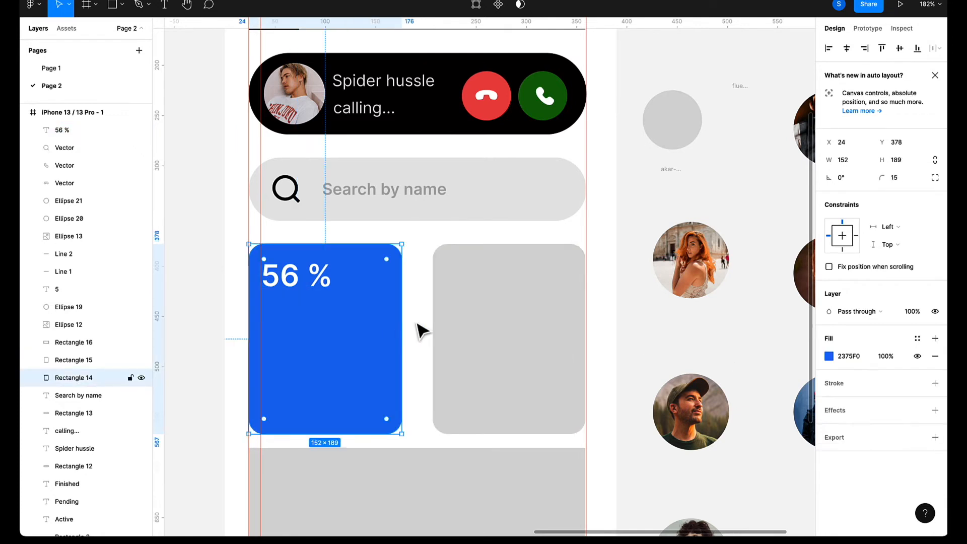
key(t)
click(327, 315)
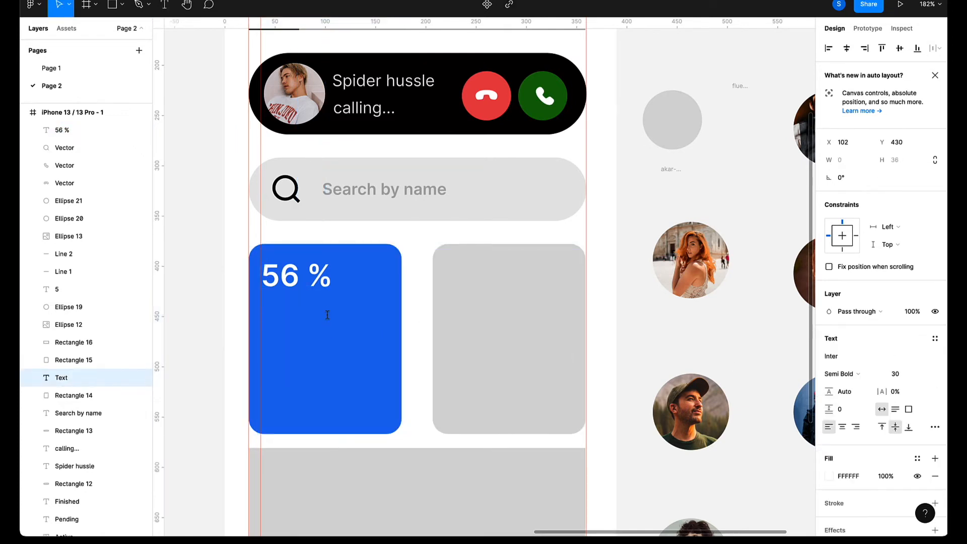
text(Suc)
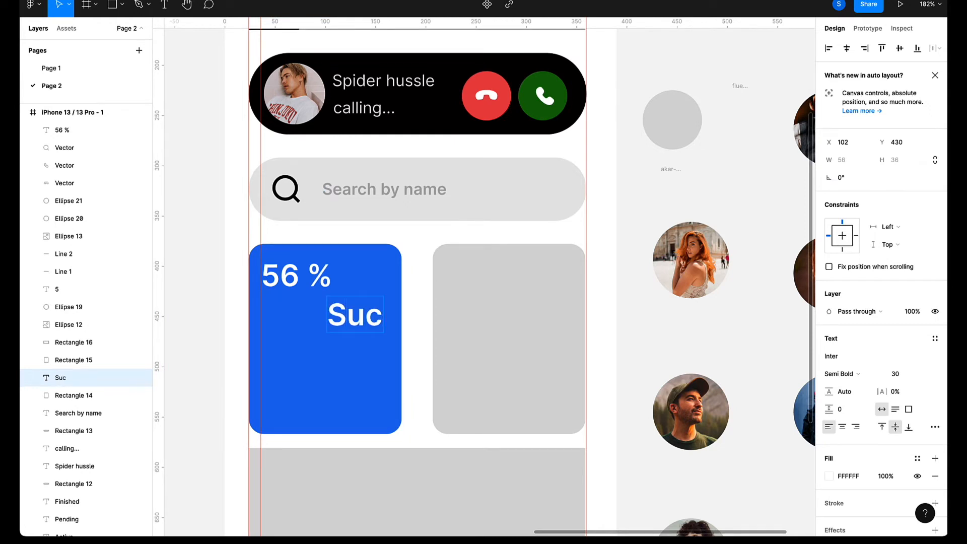
text(ces)
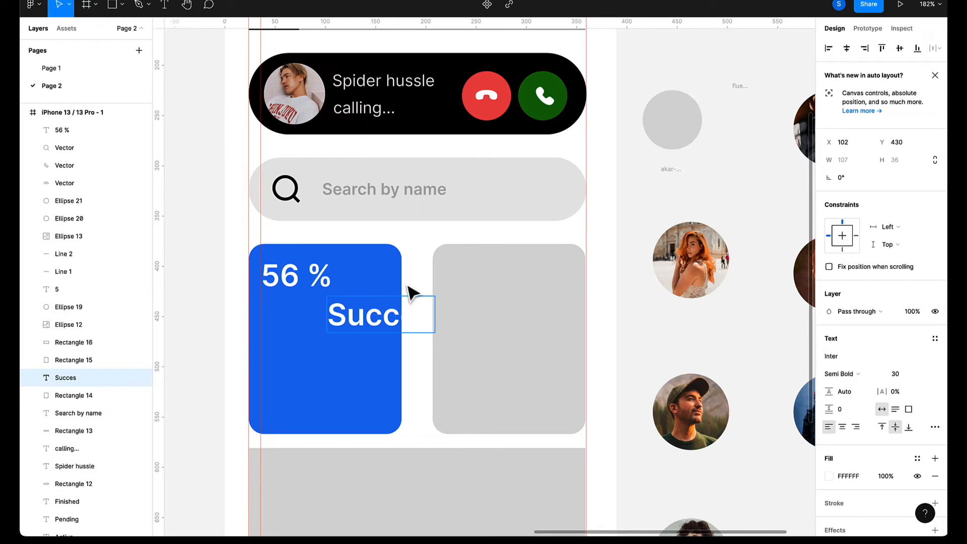
key(Escape)
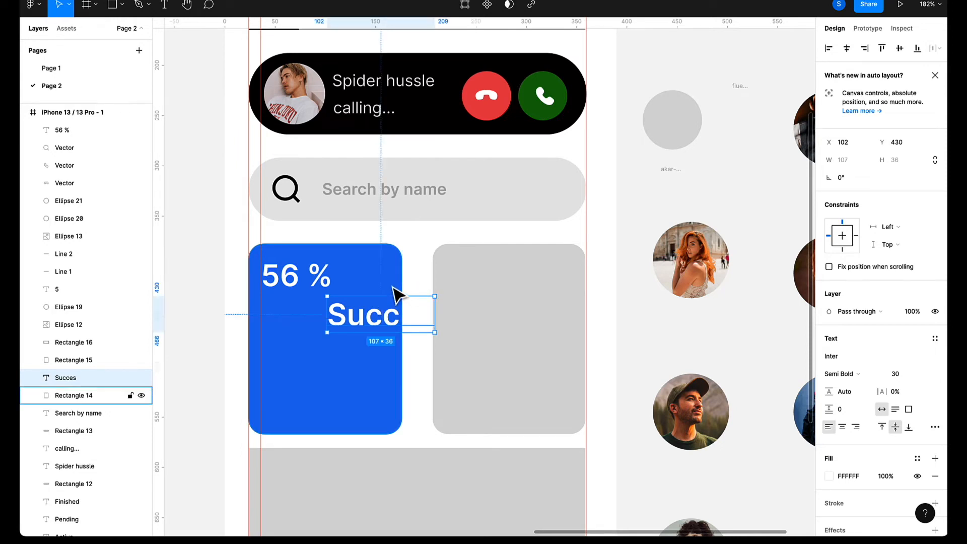
drag(375, 314, 308, 312)
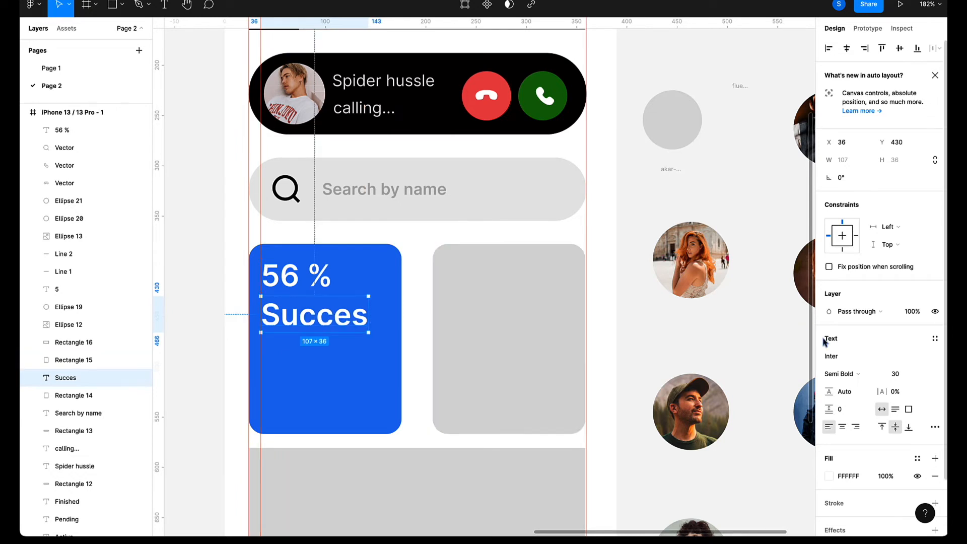
click(828, 476)
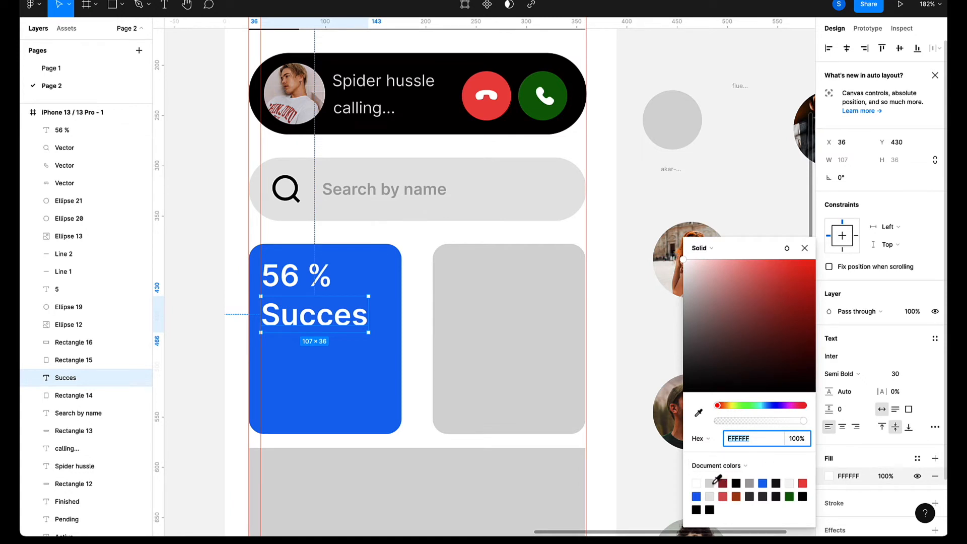
click(710, 483)
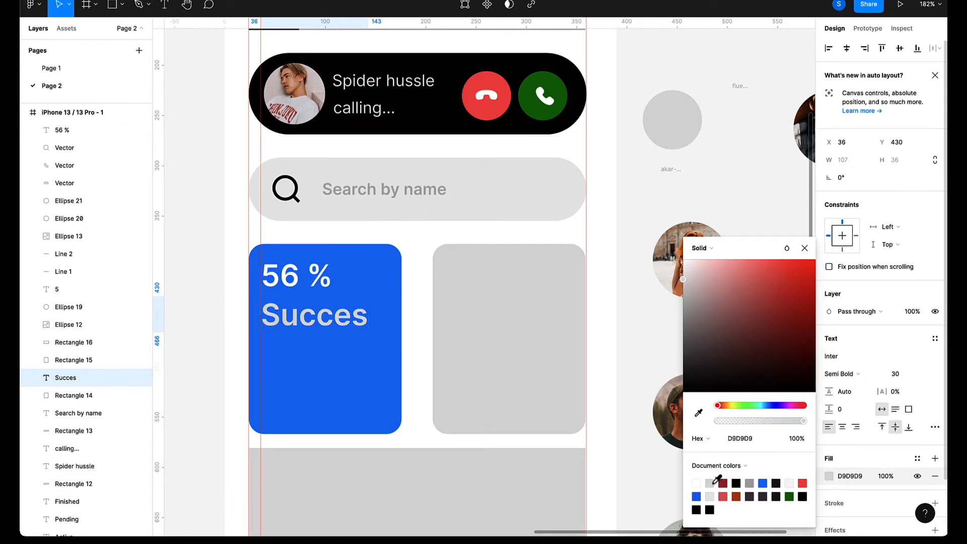
Set the font size of "Succes" to 12 and move it up closer to "56 %", at about Y 432.
click(905, 373)
key(Down)
key(Down)
key(Down)
key(Down)
key(Down)
key(Down)
key(Down)
key(Down)
key(Down)
key(Down)
key(Down)
key(Down)
key(Down)
key(Down)
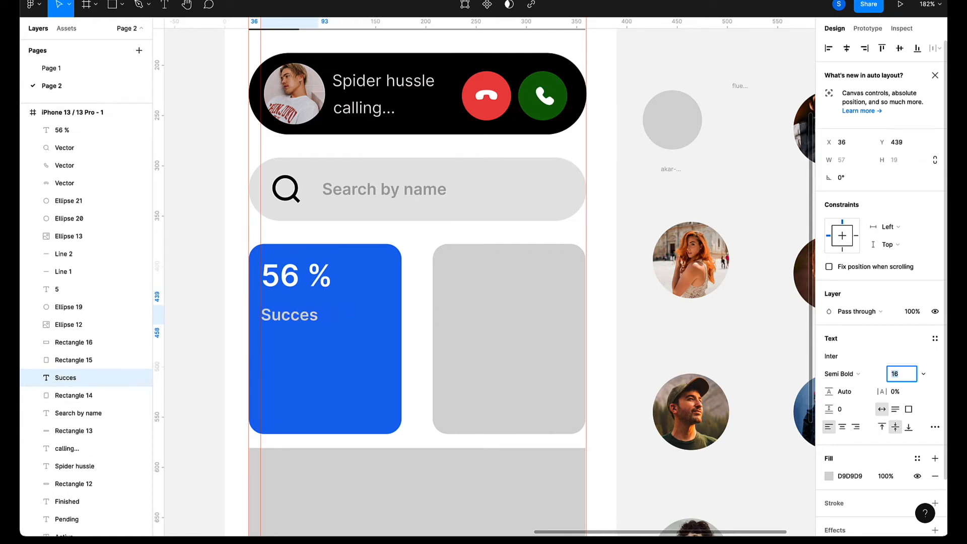
key(Down)
key(Down)
key(Down)
key(Down)
key(Down)
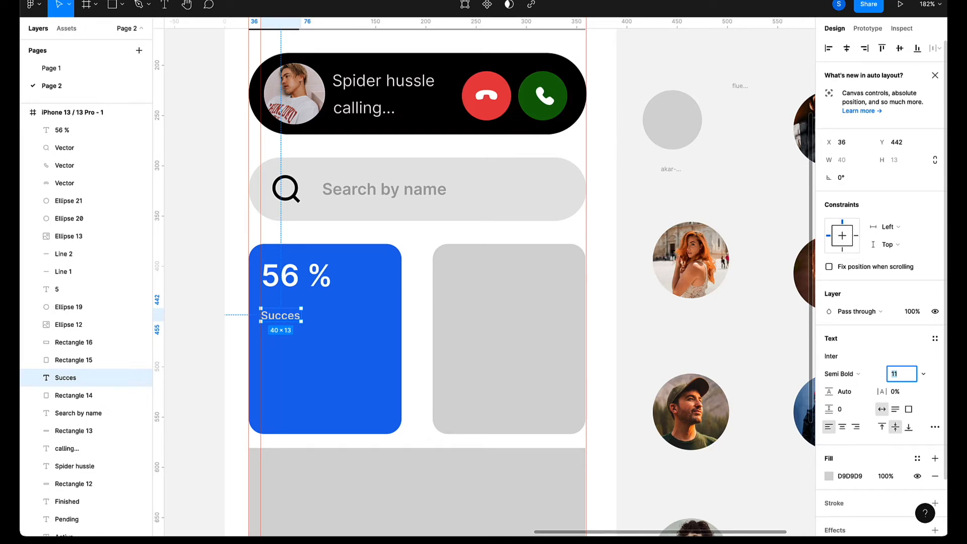
key(Up)
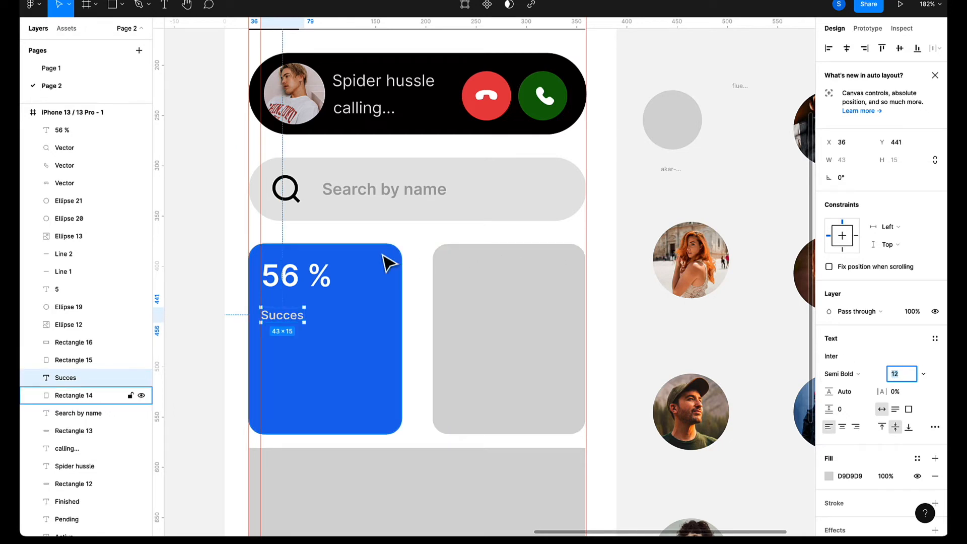
drag(285, 325, 283, 309)
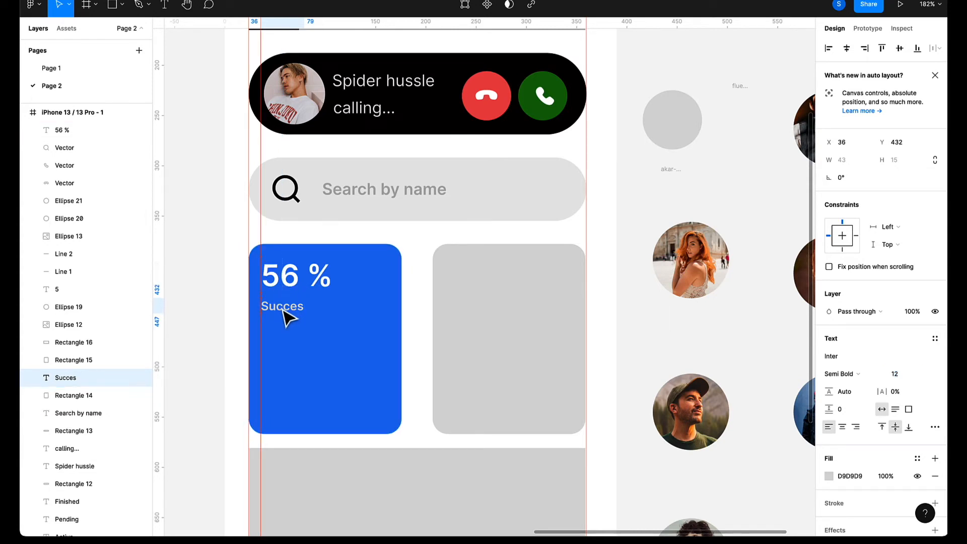
Run the Iconify plugin and search its icons for "graph".
click(421, 247)
right_click(422, 247)
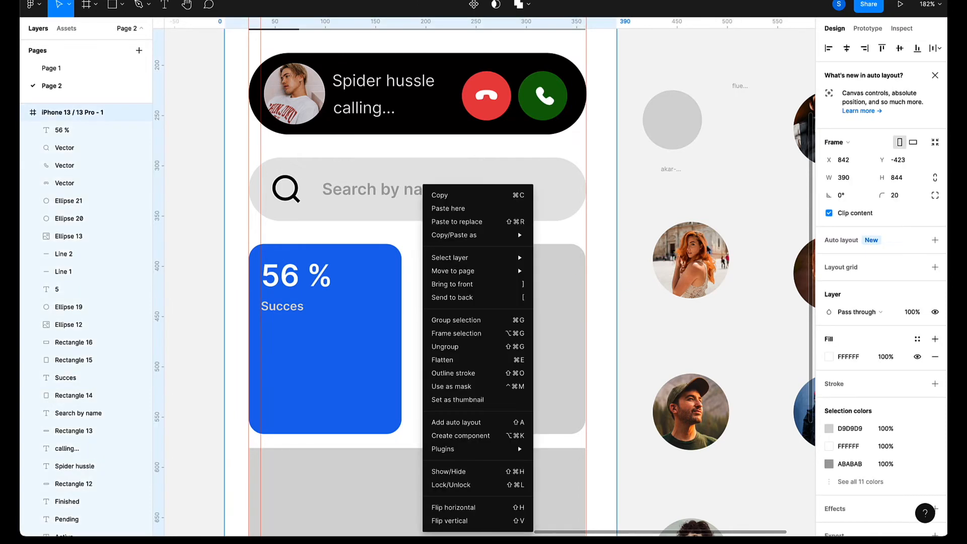
click(663, 201)
key(ctrl+slash)
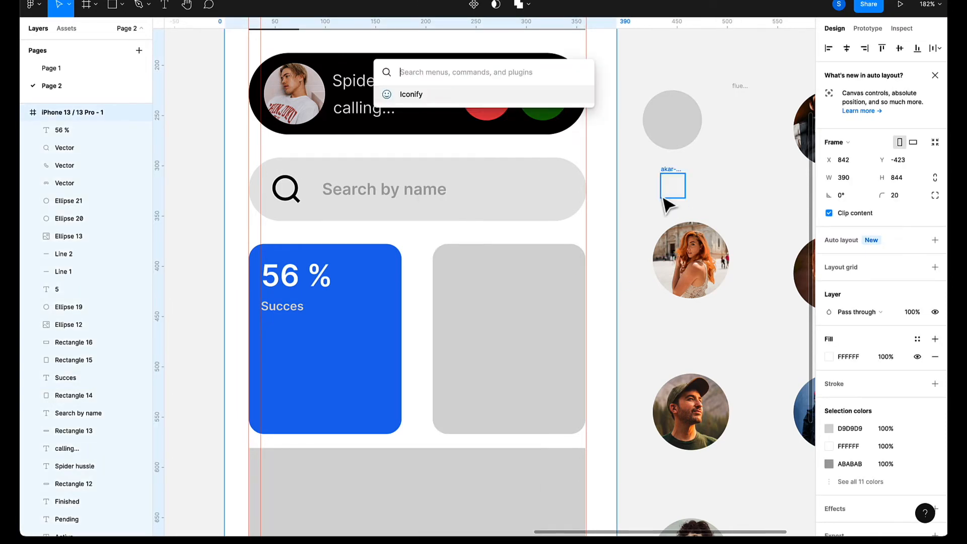
key(Return)
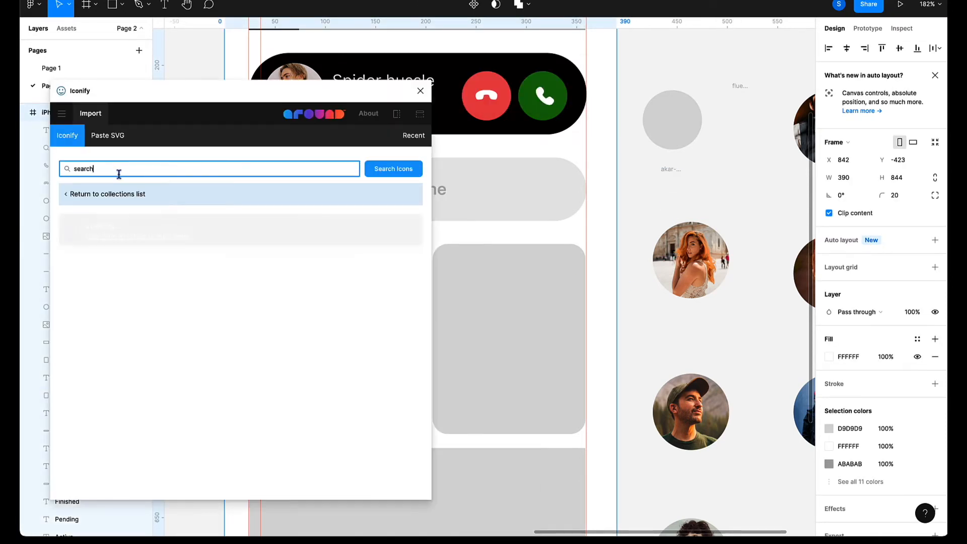
double_click(142, 169)
text(graph)
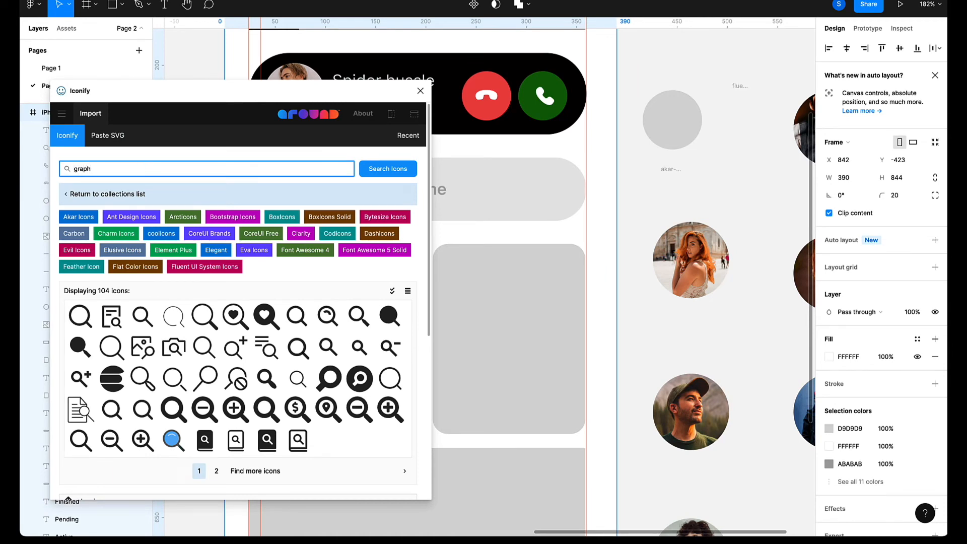
key(Return)
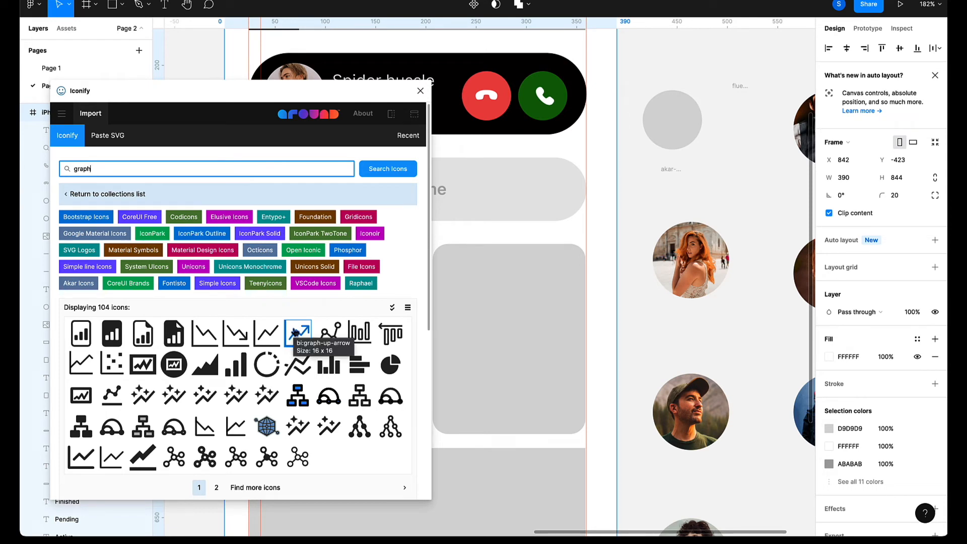
Import the icomoon-free:paragraph-left icon from the third results page onto the canvas beside the phone frame, and close Iconify.
click(217, 487)
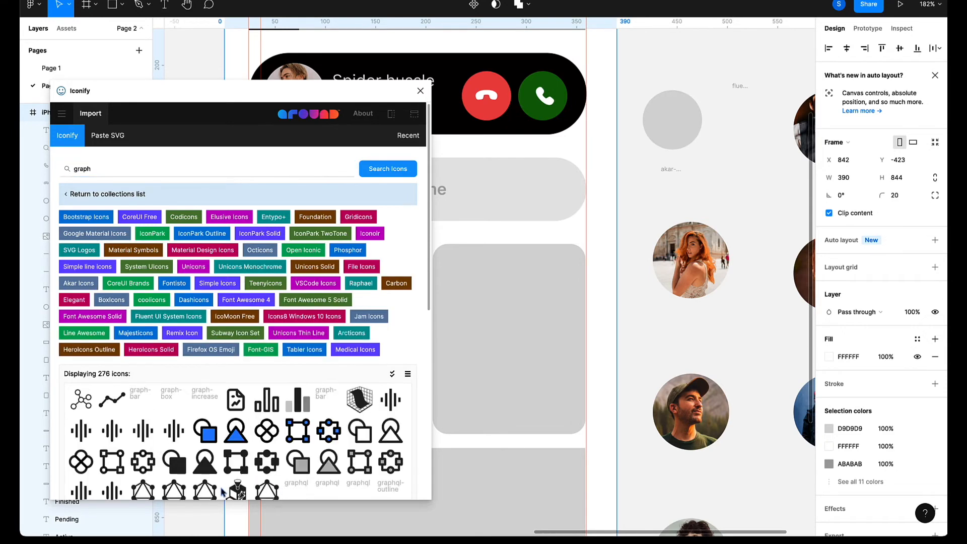
scroll(230, 449, down, 3)
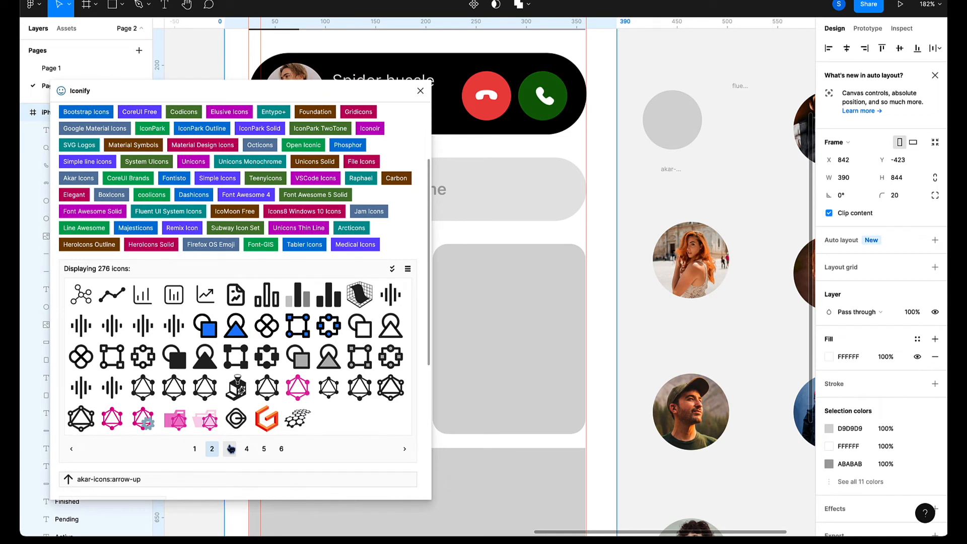
click(230, 450)
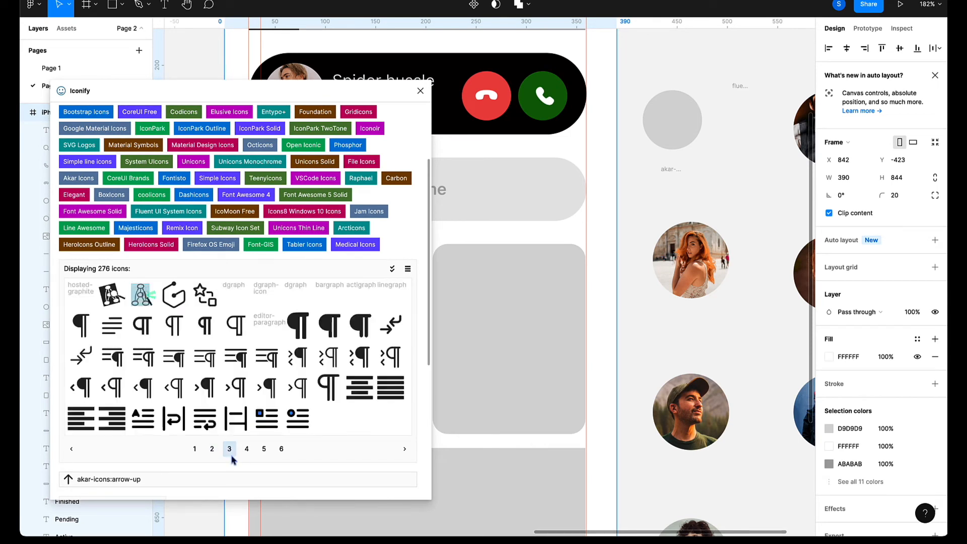
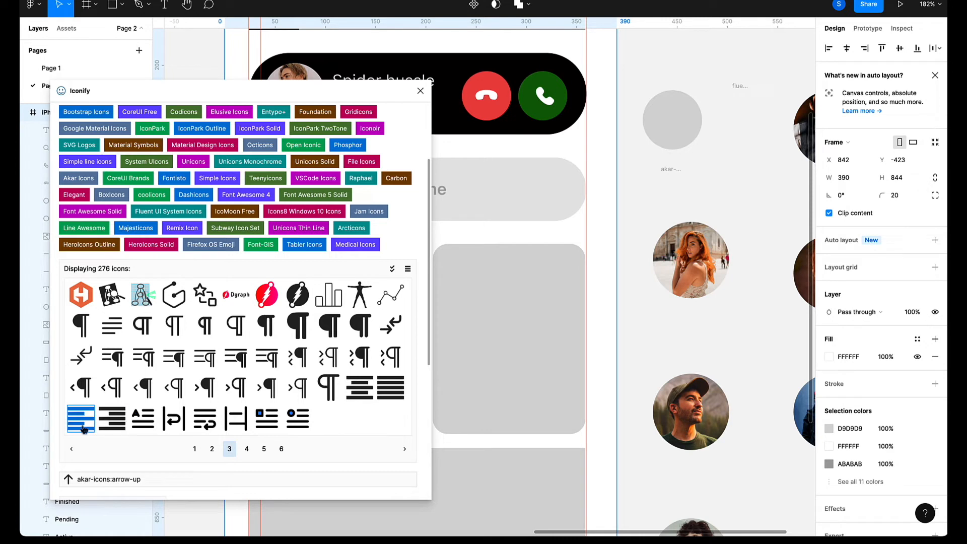
drag(81, 420, 648, 342)
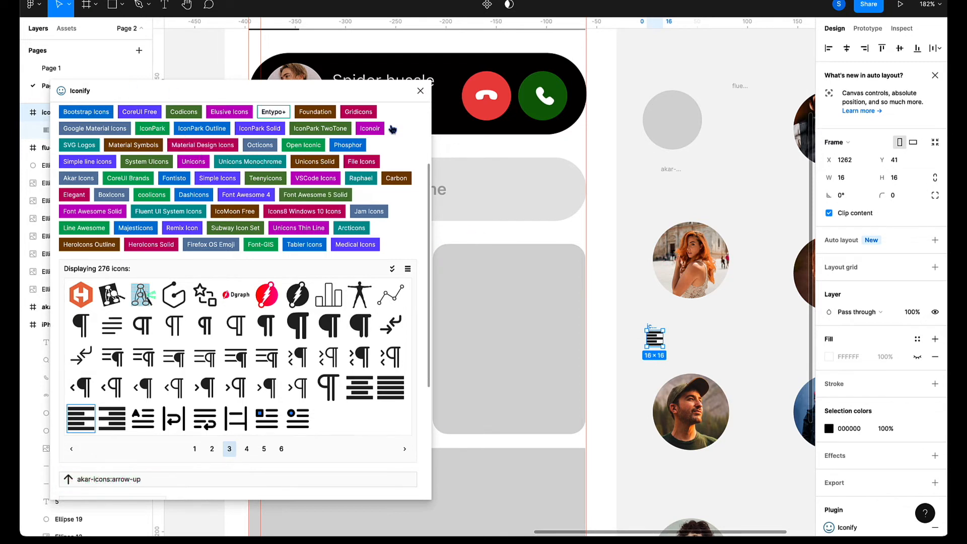
click(420, 91)
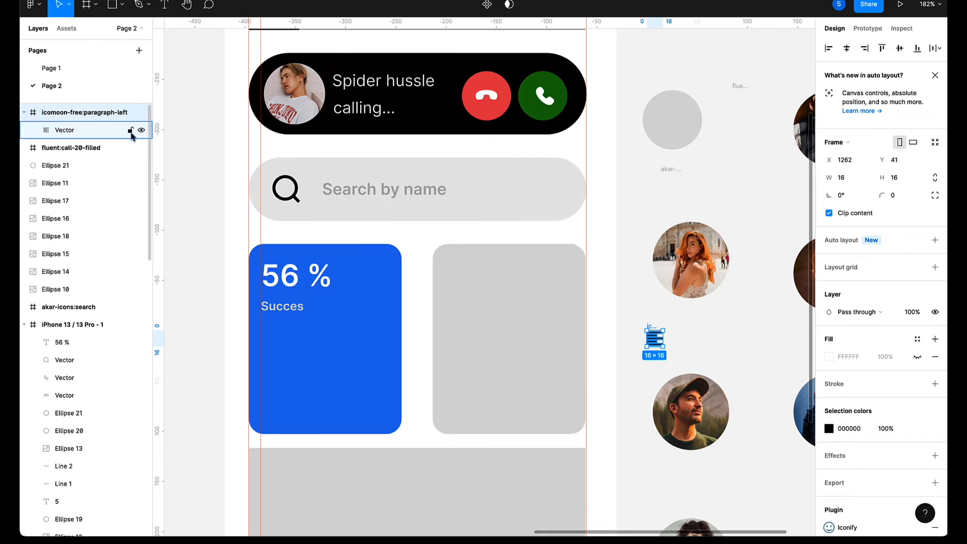
Rotate the paragraph icon's vector to 90°, enlarge it to about 54 × 55 and place it in the lower part of the blue card.
click(117, 132)
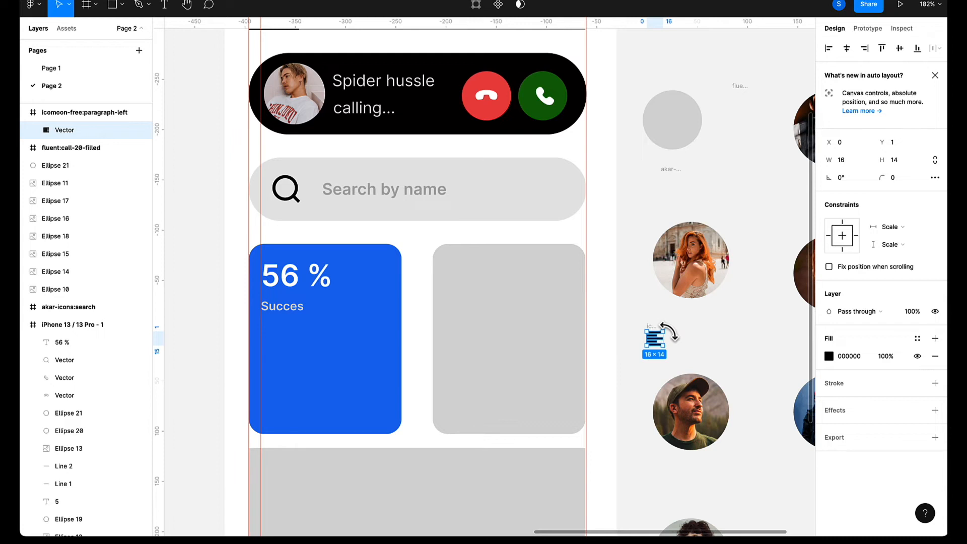
drag(642, 328, 620, 307)
drag(664, 332, 274, 320)
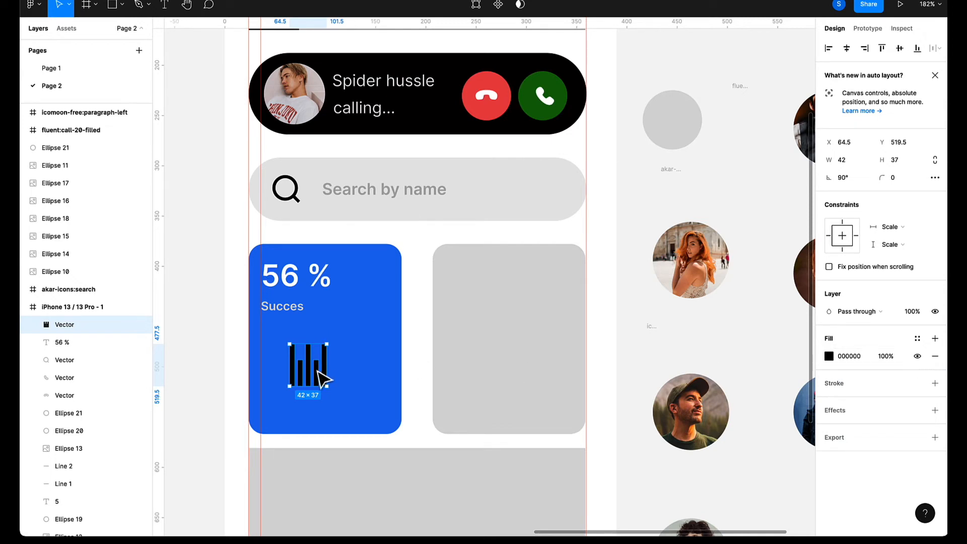
mouse_move(322, 379)
mouse_down()
mouse_move(310, 380)
mouse_move(348, 401)
mouse_move(322, 398)
mouse_move(347, 389)
mouse_move(331, 388)
mouse_up()
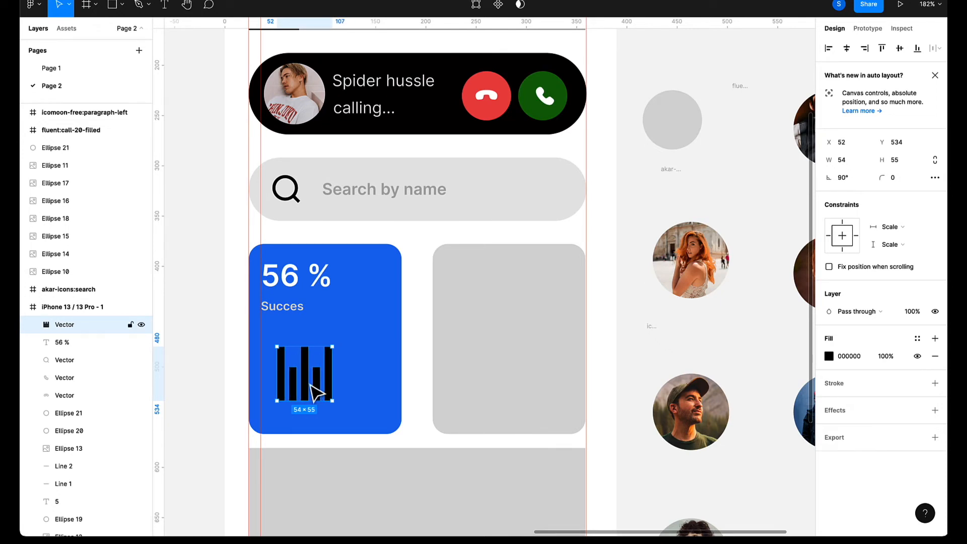
Duplicate the bar vector directly beside the original and move both together so they start at the X 36 guide, at Y 541.
drag(312, 393, 372, 393)
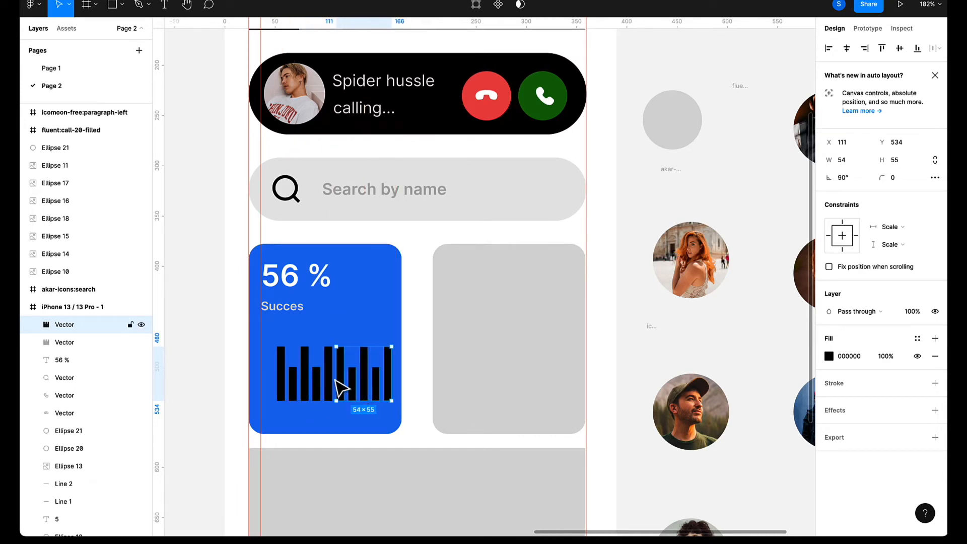
click(296, 380)
shift+click(345, 384)
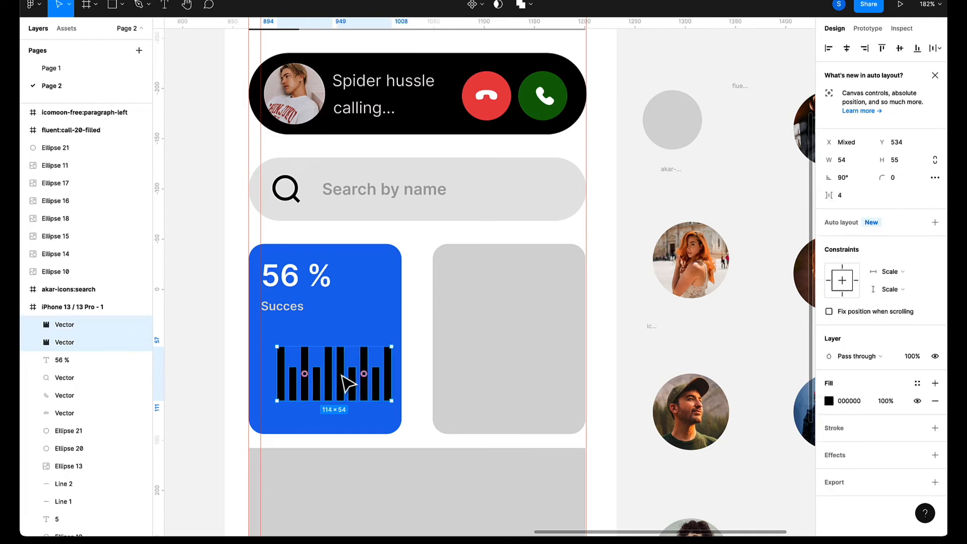
drag(342, 374, 332, 391)
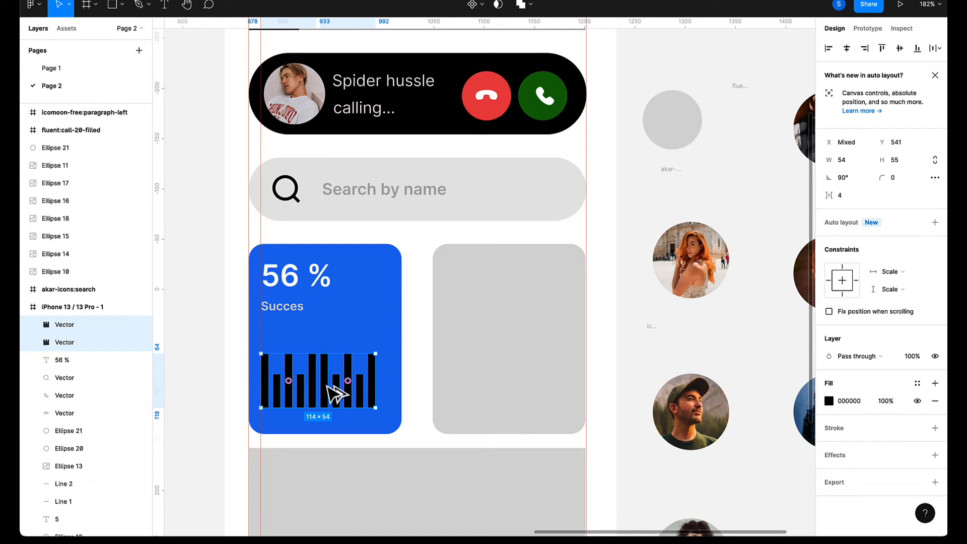
Try to move the two bar vectors down to Y 555, and undo the move.
mouse_move(334, 392)
alt+mouse_down()
mouse_move(337, 405)
mouse_move(328, 397)
alt+mouse_up()
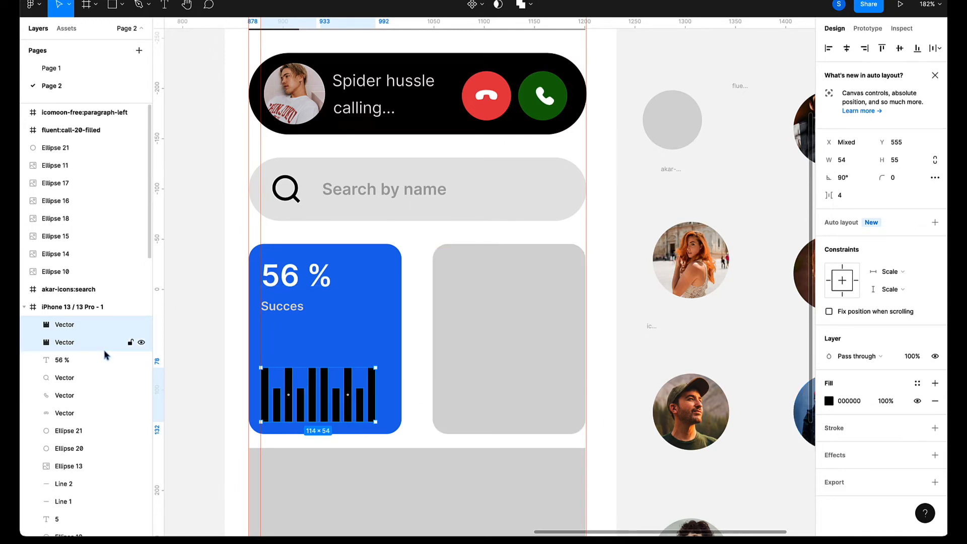
click(134, 342)
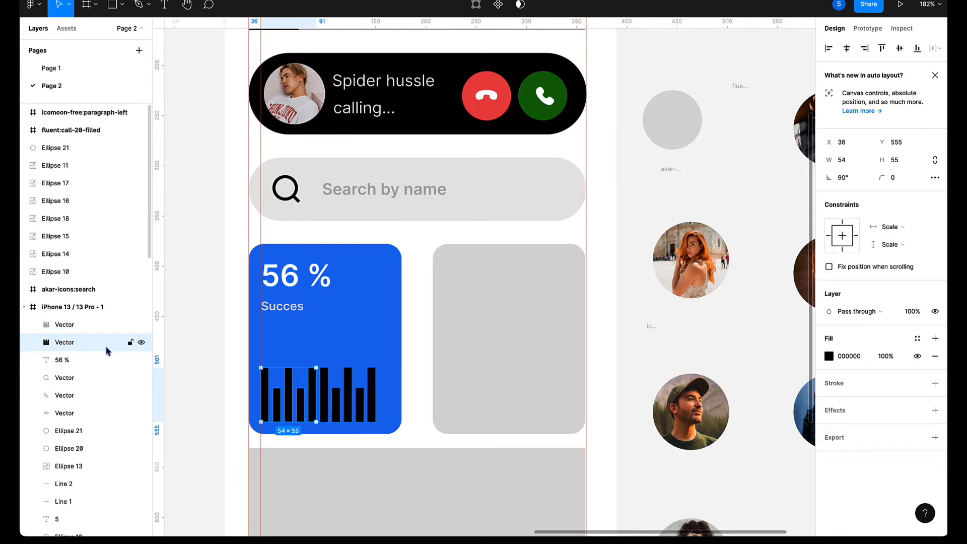
click(86, 331)
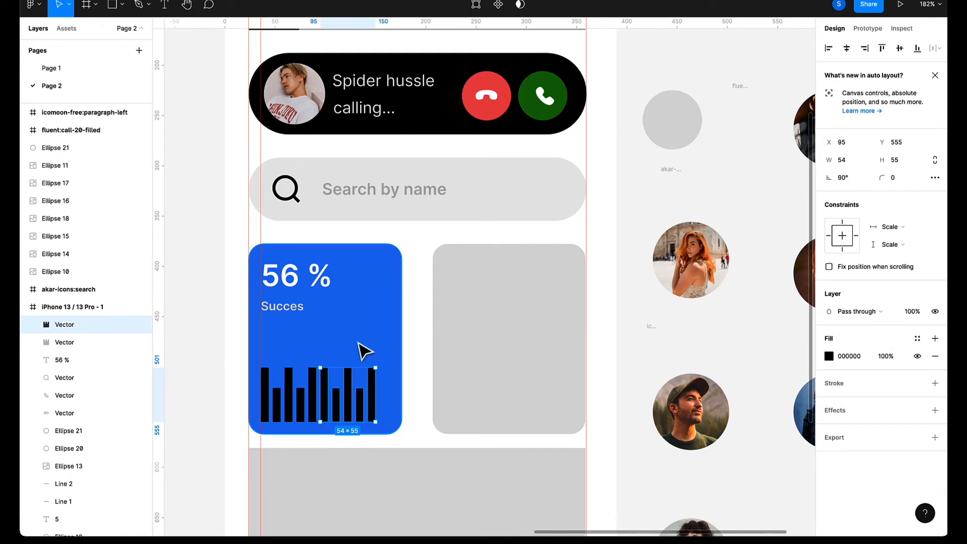
key(ctrl+z)
key(ctrl+z)
key(ctrl+z)
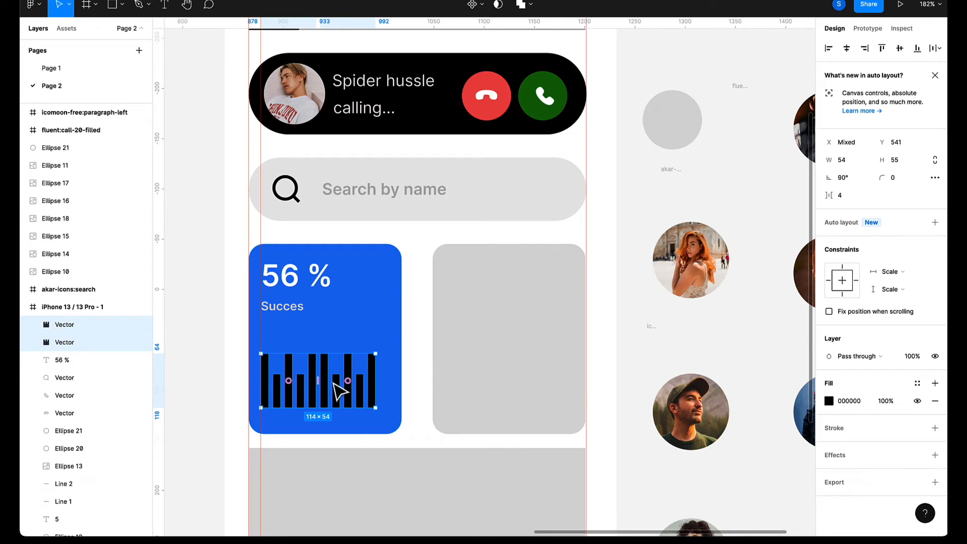
Group the two bar vectors and move the group down over the blue card's lower edge, to about X 39, Y 518.
key(ctrl+g)
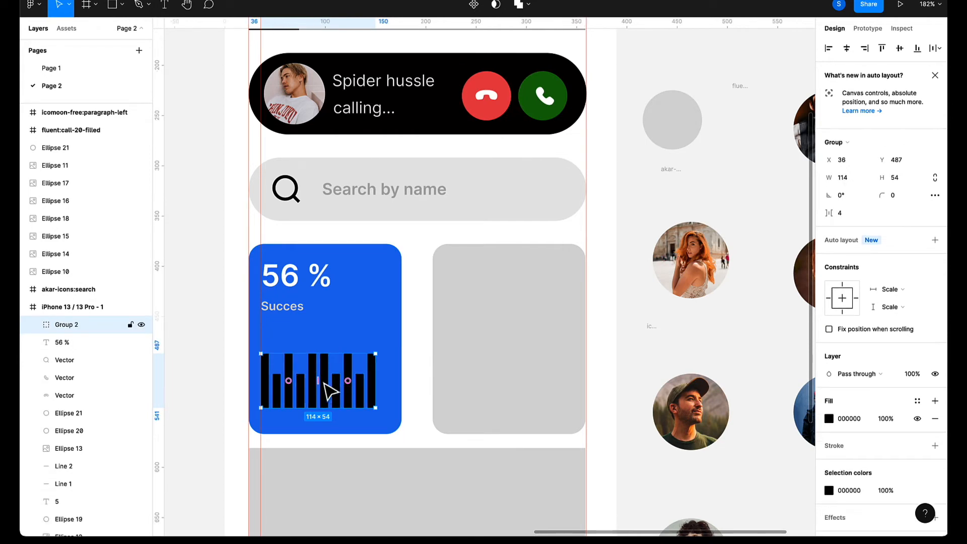
drag(335, 390, 333, 422)
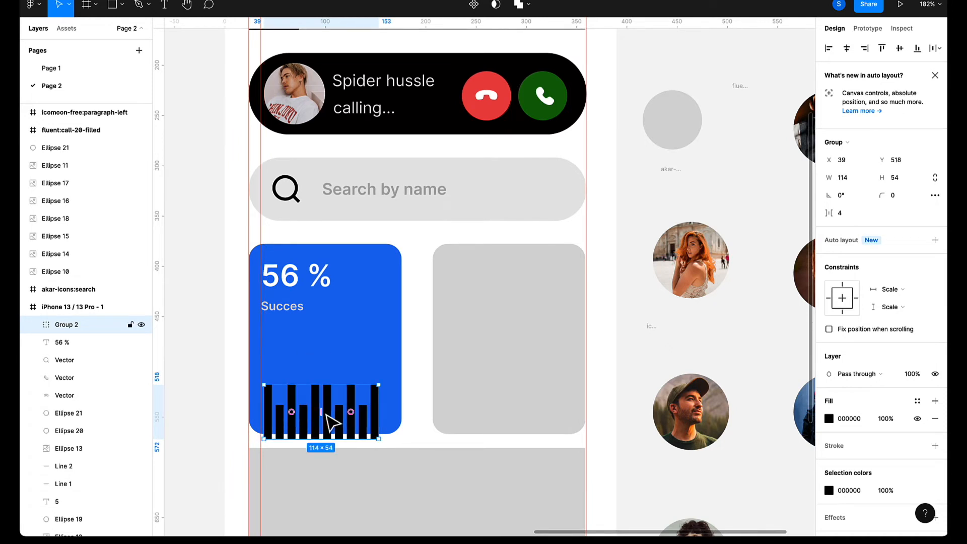
Undo the bar group's last move and place a duplicate of the group slightly lower, at X 36, Y 505.
key(ctrl+z)
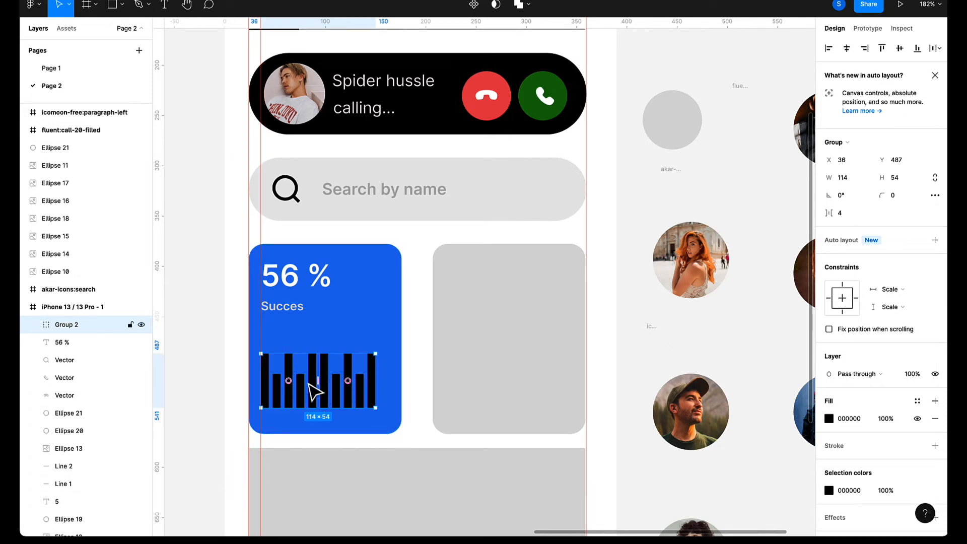
drag(323, 397, 322, 416)
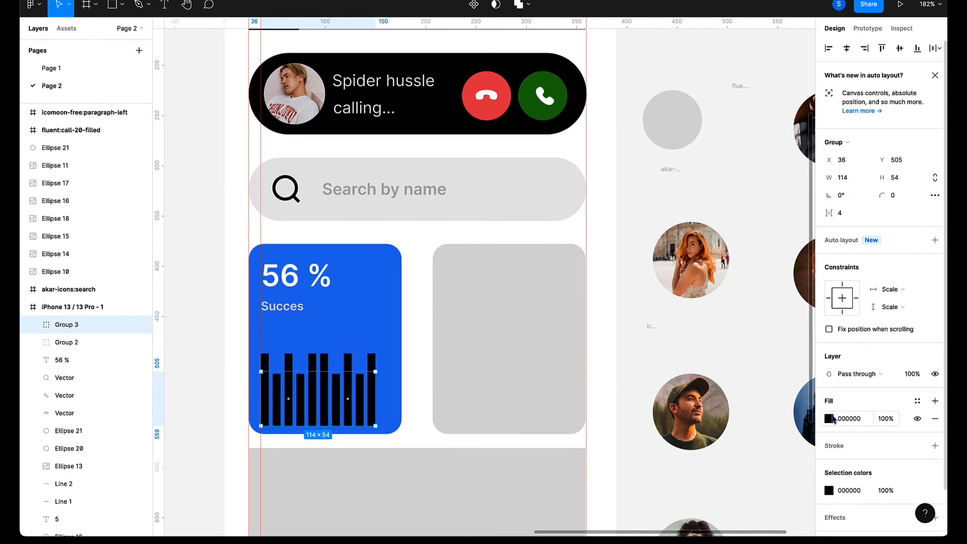
Fill the duplicated bar group with white (FFFFFF) and raise it to Y 498.
click(829, 420)
text(FFDADA)
key(Return)
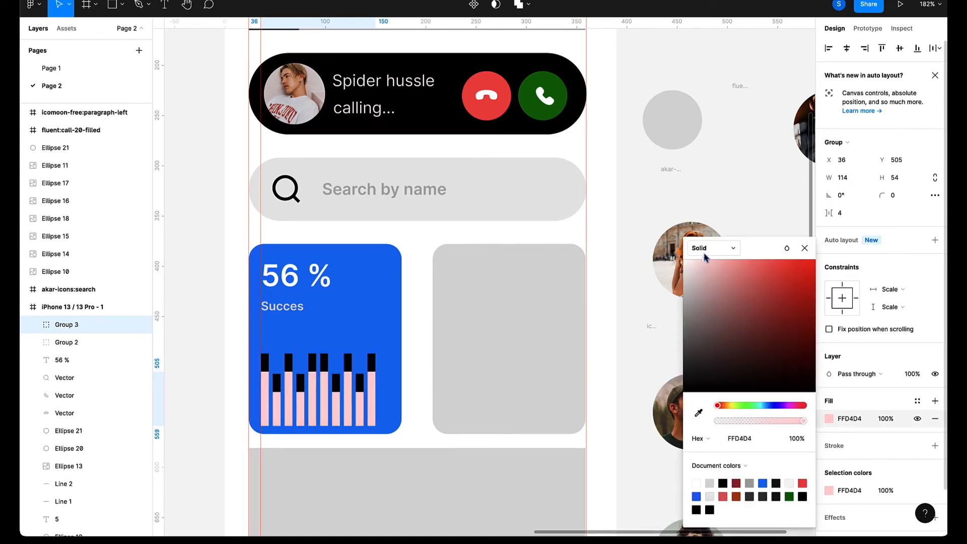
drag(704, 253, 681, 256)
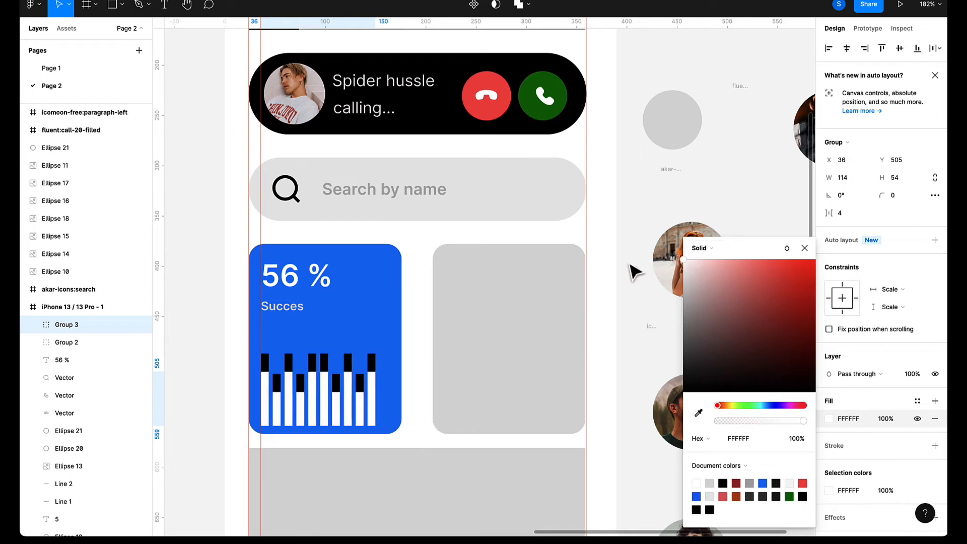
drag(375, 371, 375, 366)
key(Up)
key(Up)
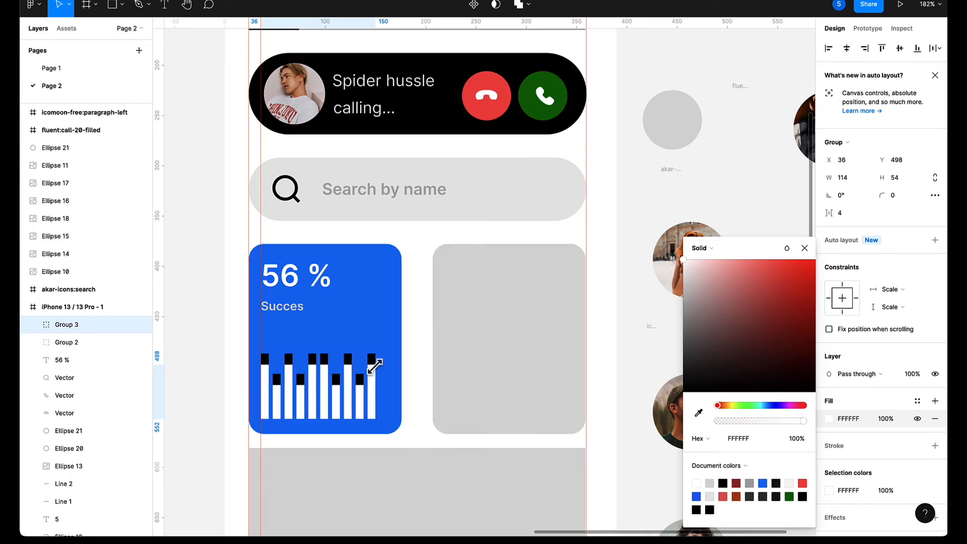
click(418, 347)
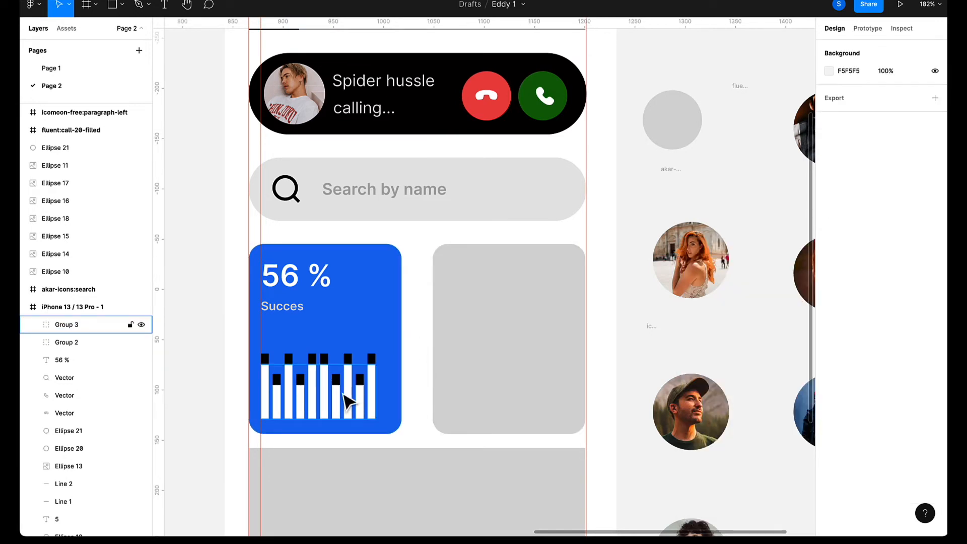
Widen the black and white bar groups together to 127, starting at X 36, and check the result in the phone preview.
click(329, 395)
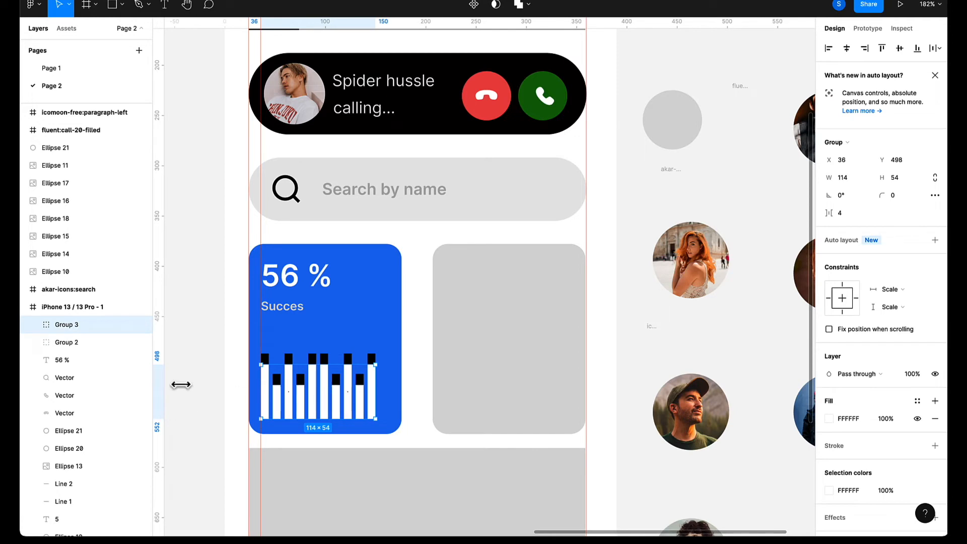
shift+click(101, 342)
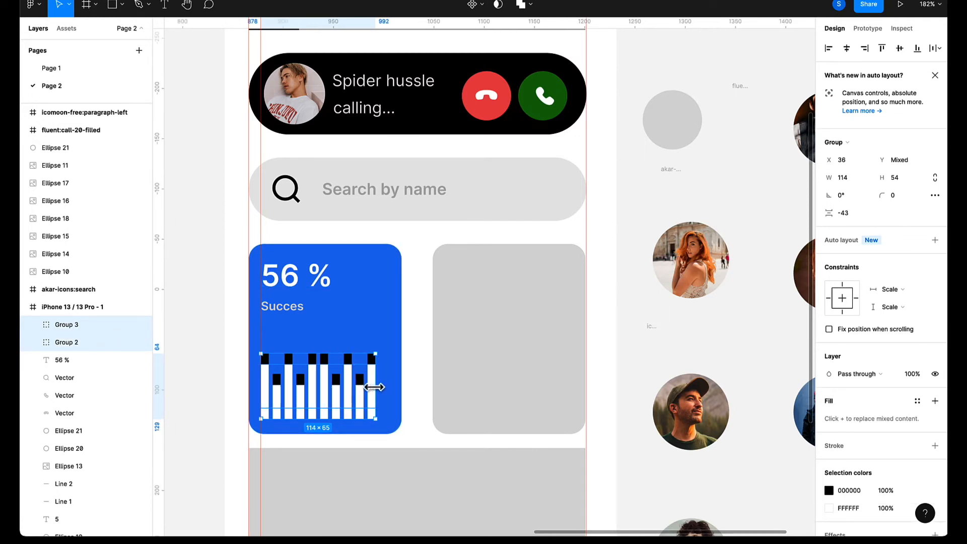
drag(375, 388, 391, 387)
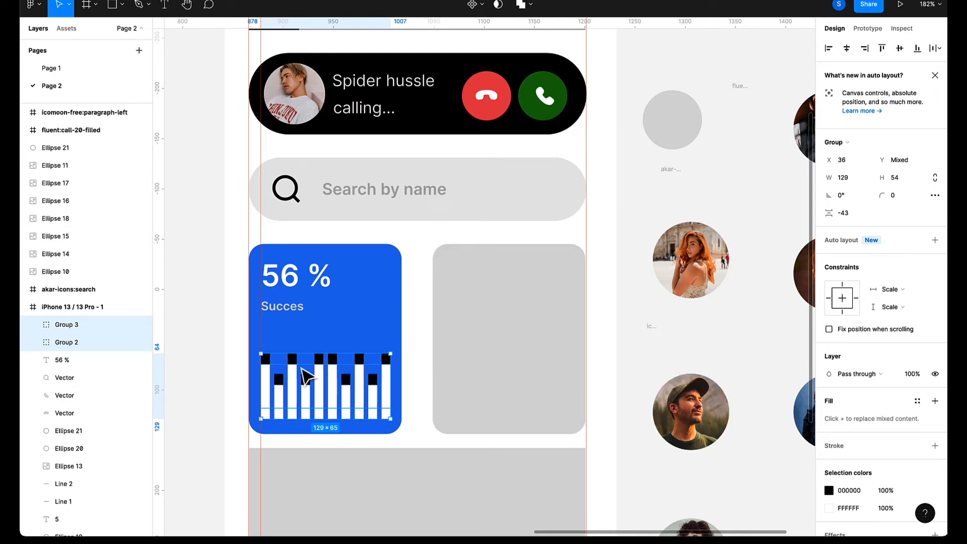
drag(258, 378, 279, 378)
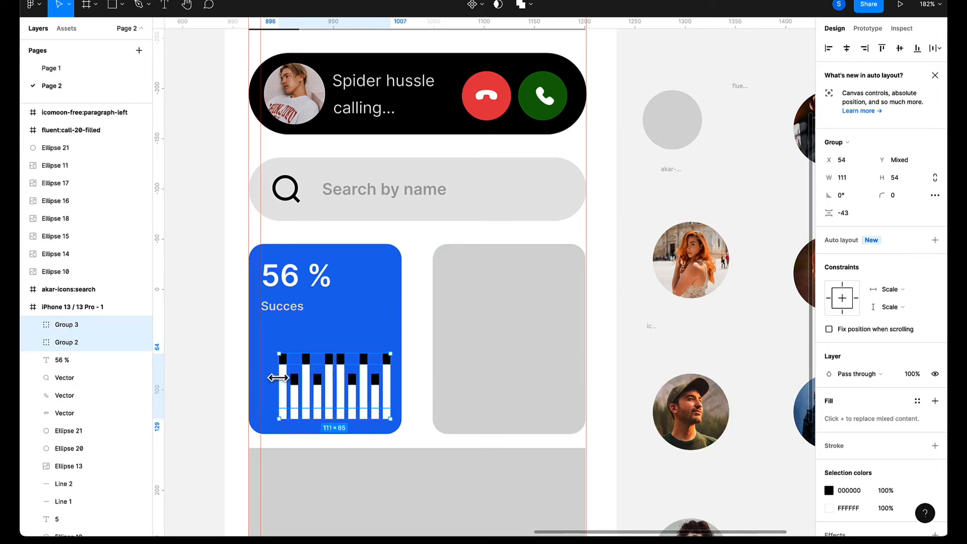
drag(350, 399, 336, 406)
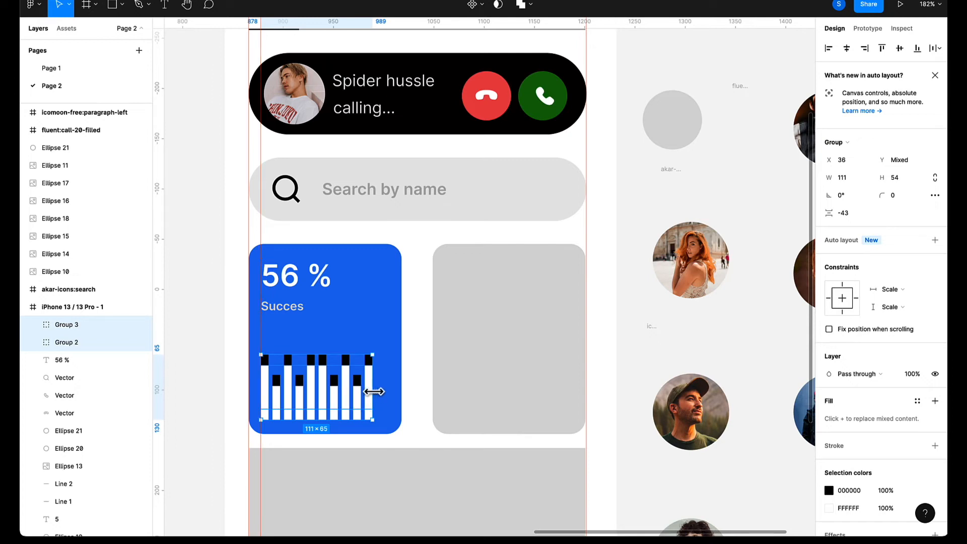
drag(373, 391, 389, 391)
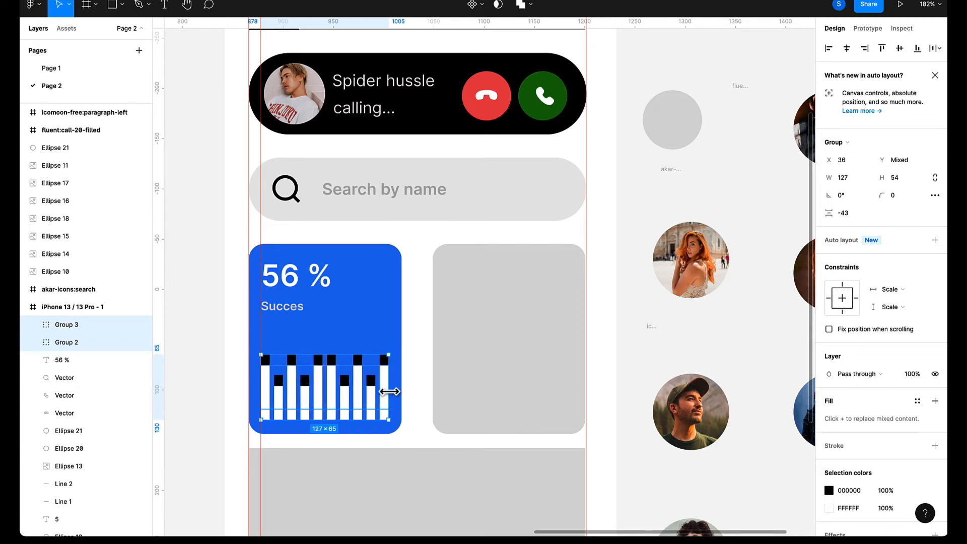
click(410, 346)
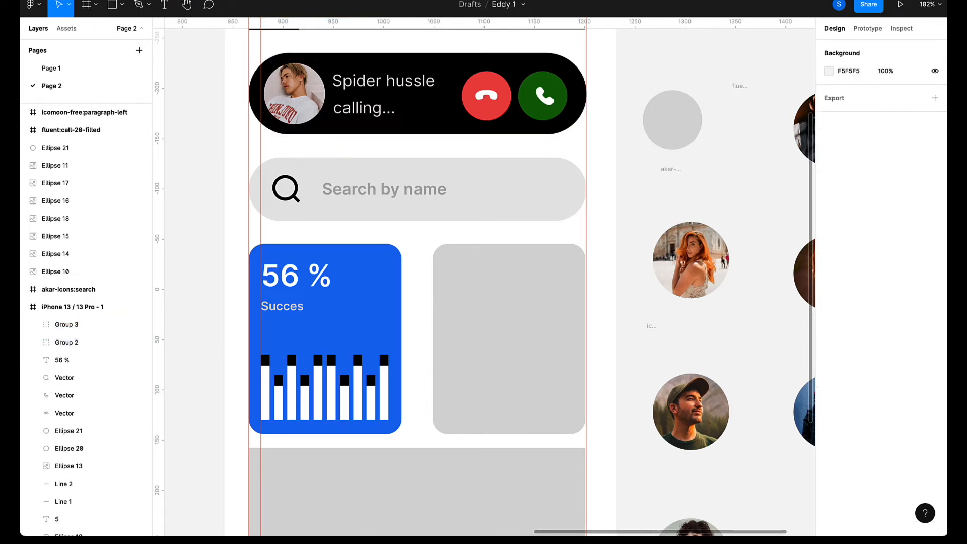
key(ctrl+Tab)
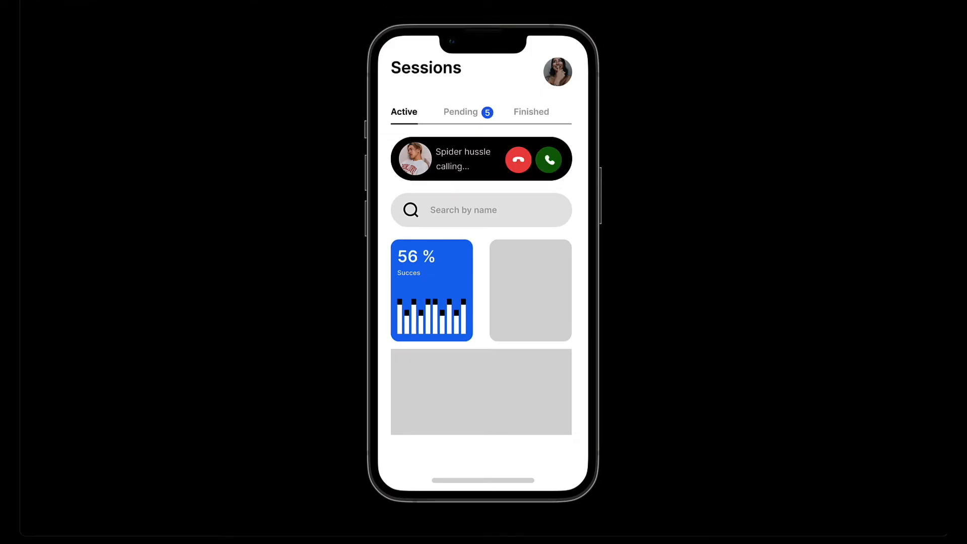
key(ctrl+Tab)
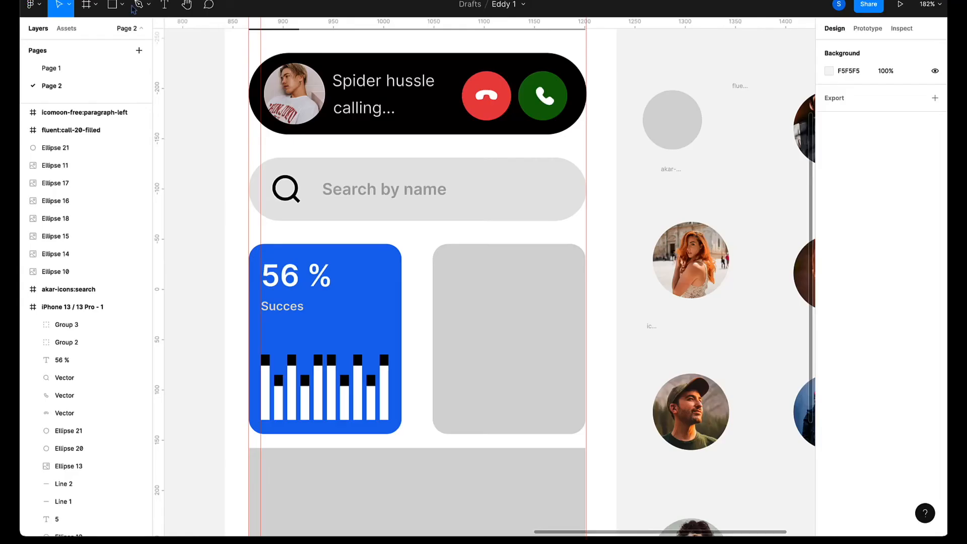
Nudge the black bar group up to Y 484 behind the white bars.
click(322, 363)
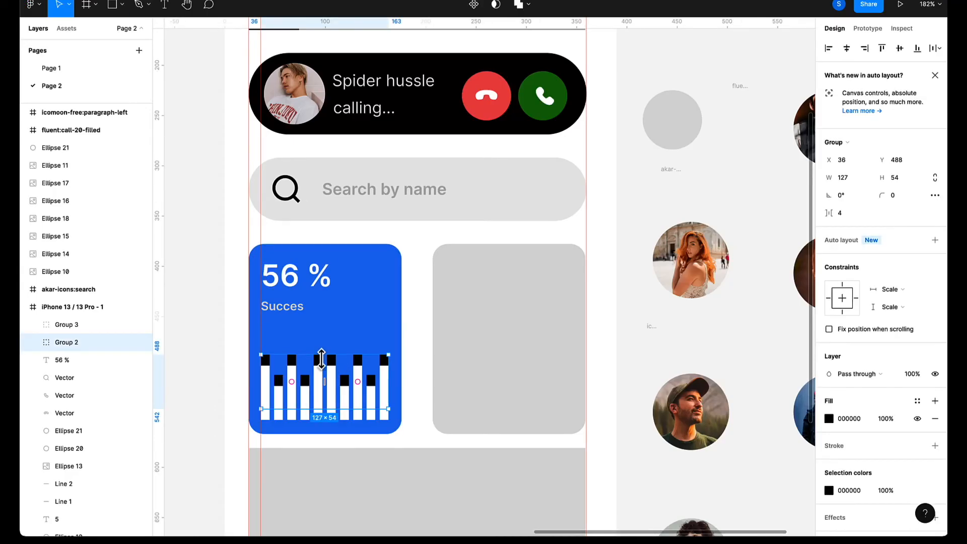
key(Up)
key(Up)
key(Up)
key(Up)
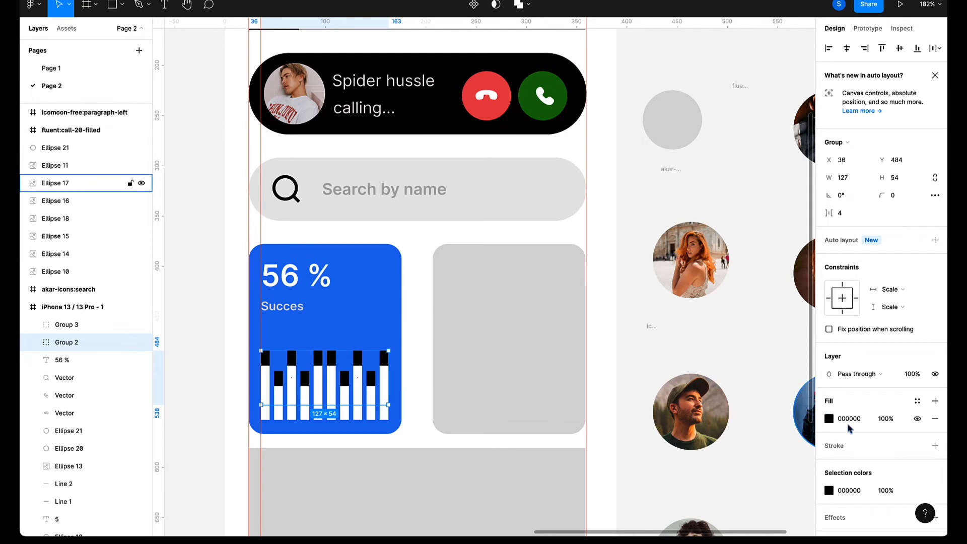
Recolor the black bar group to dark blue (163769).
click(828, 418)
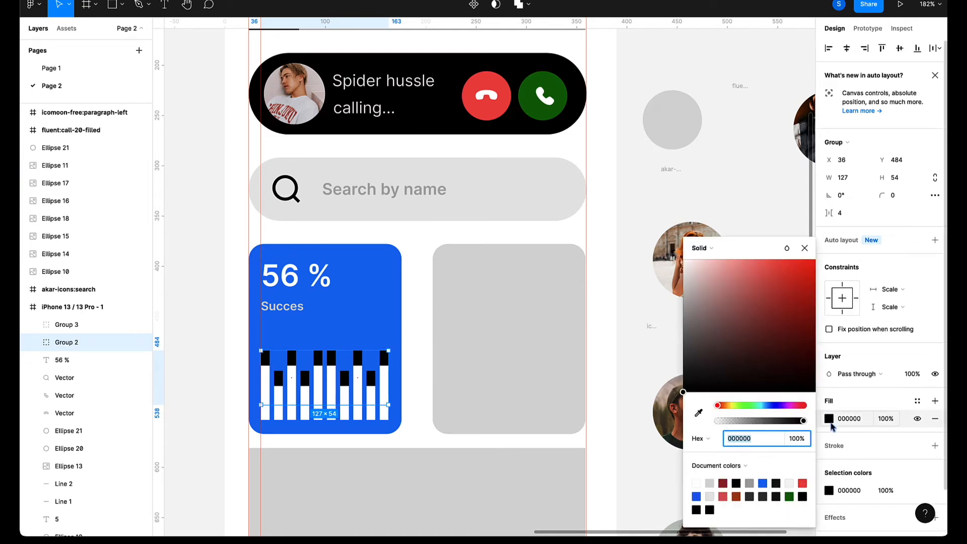
click(764, 482)
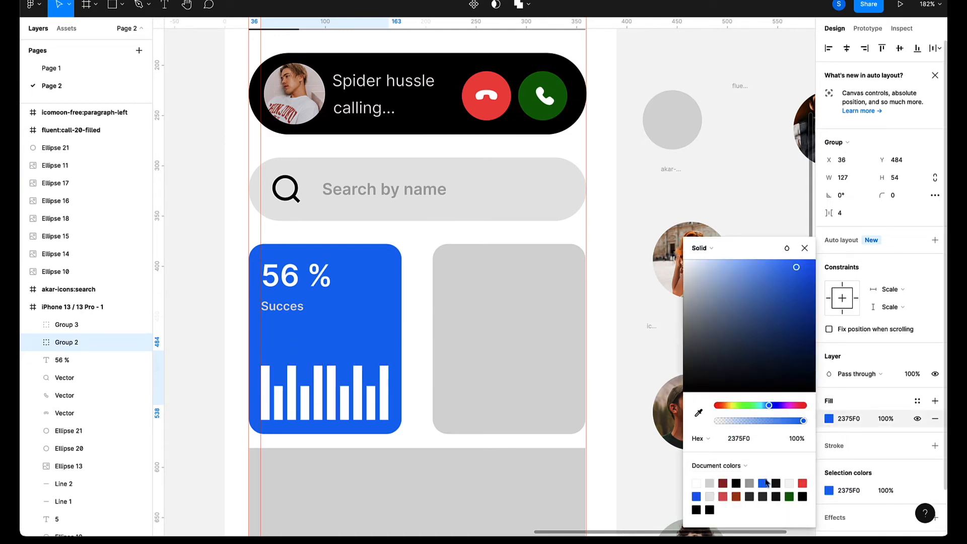
drag(782, 367, 783, 360)
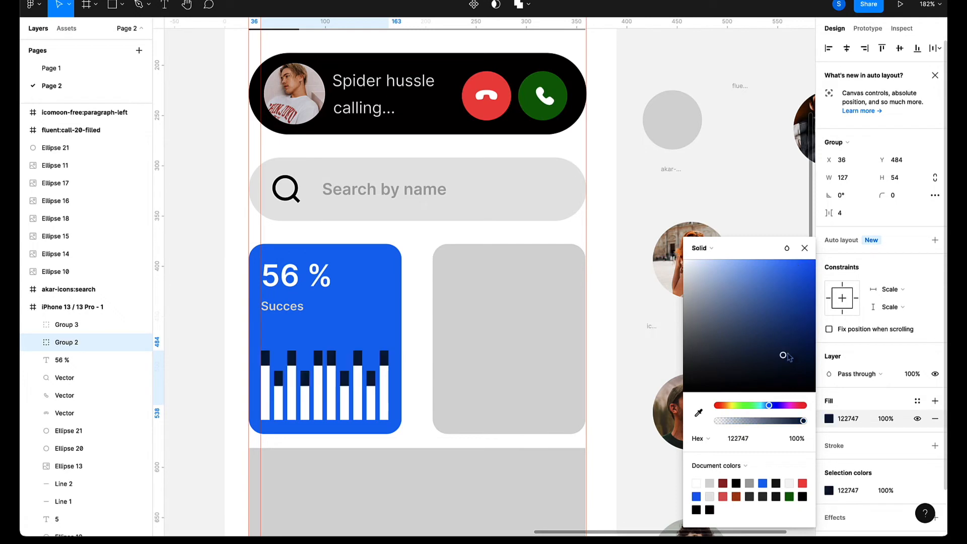
click(793, 354)
click(780, 355)
click(792, 355)
drag(736, 340, 787, 354)
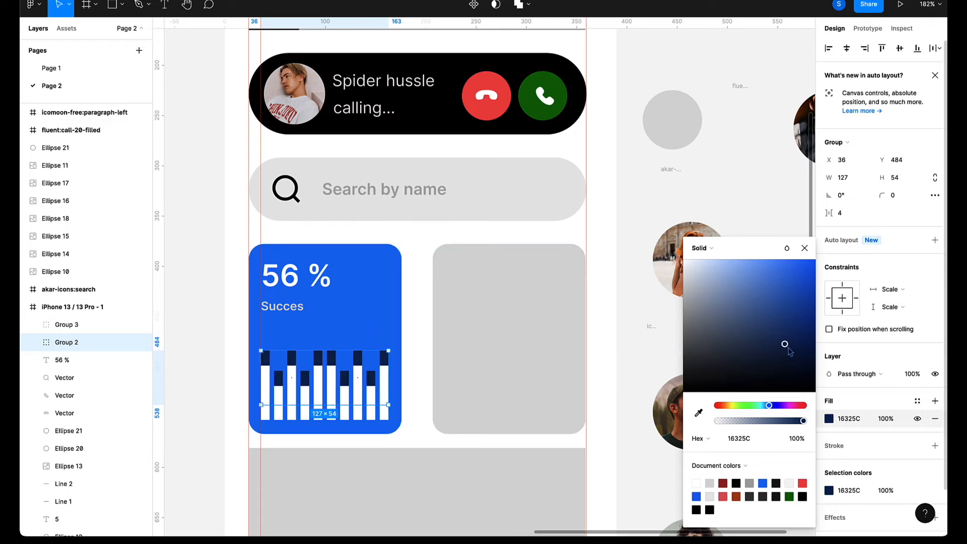
mouse_move(788, 351)
mouse_down()
mouse_move(797, 344)
mouse_move(789, 343)
mouse_up()
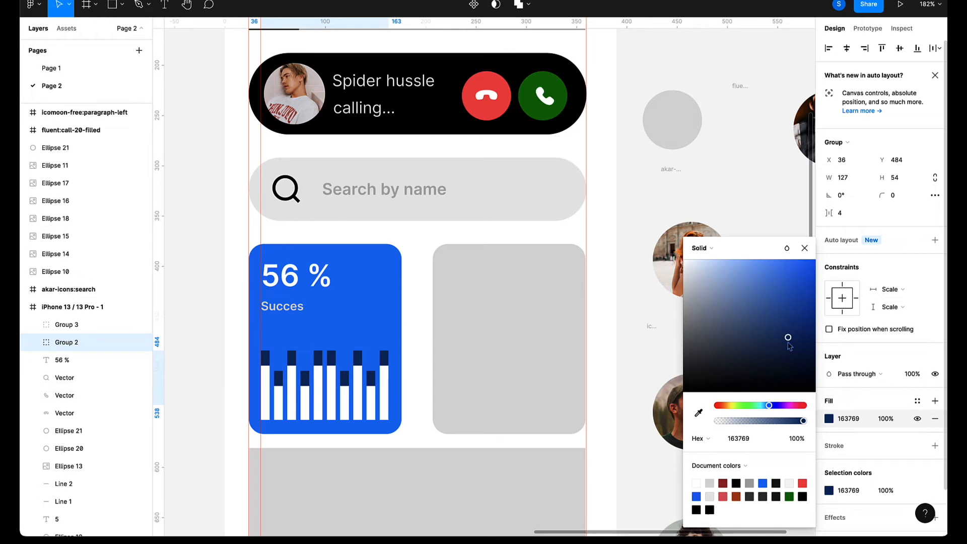
click(423, 269)
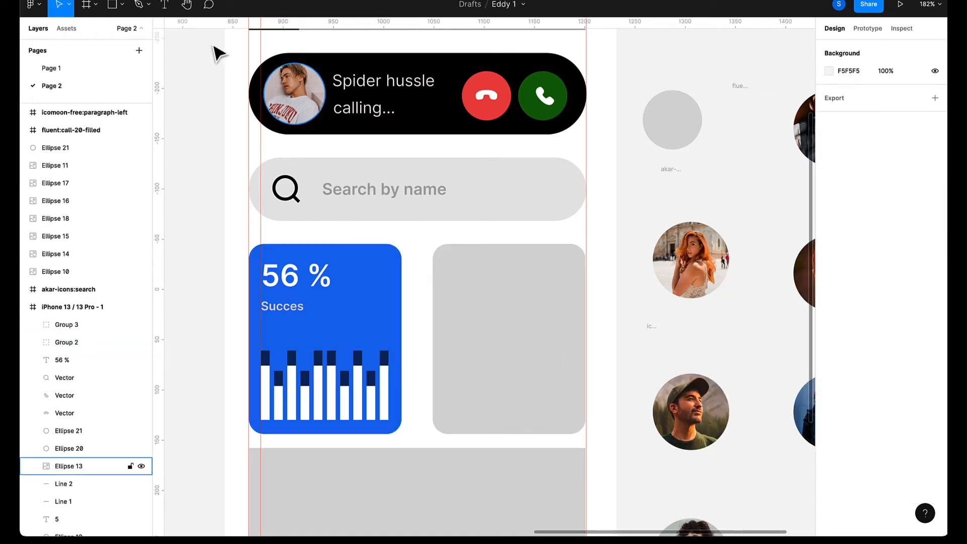
click(226, 0)
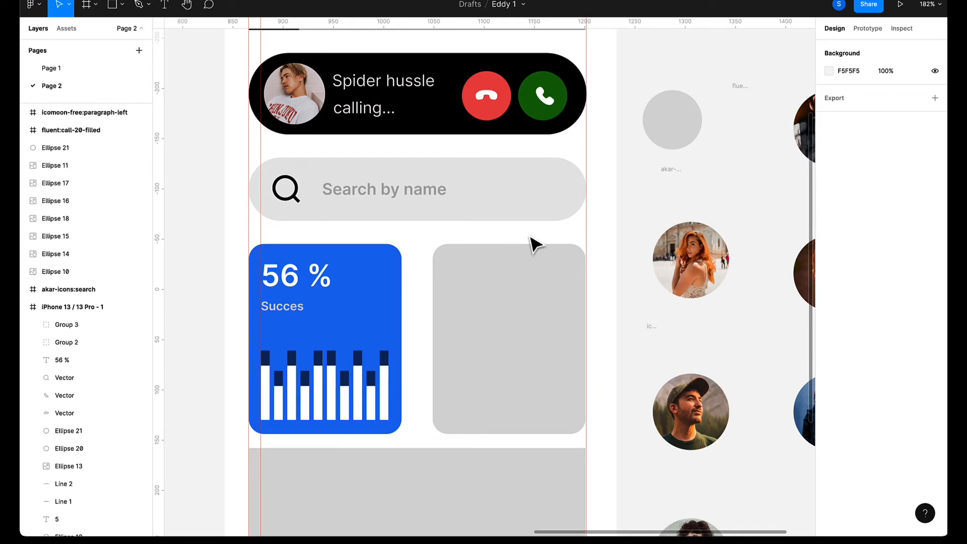
Add the text "24" in the upper part of the grey card beside the blue card.
click(513, 301)
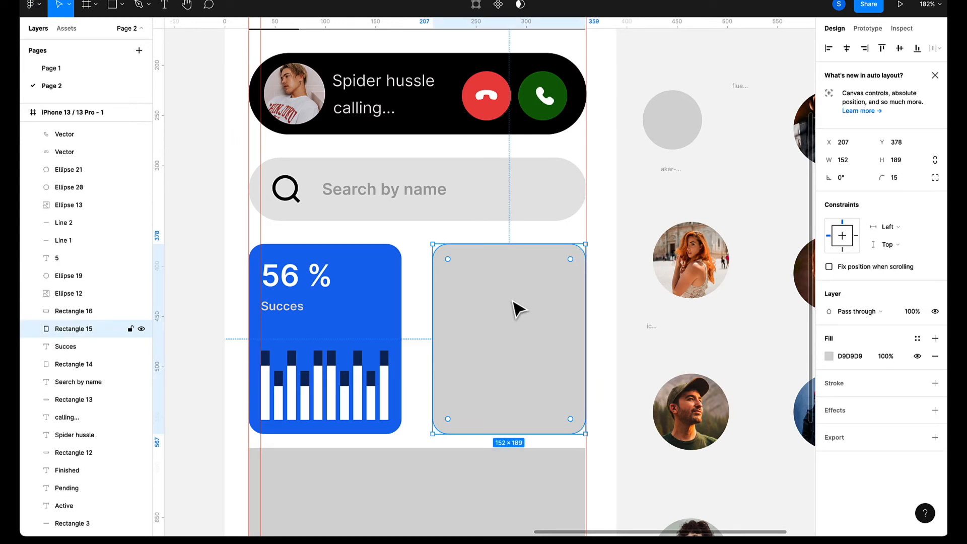
key(t)
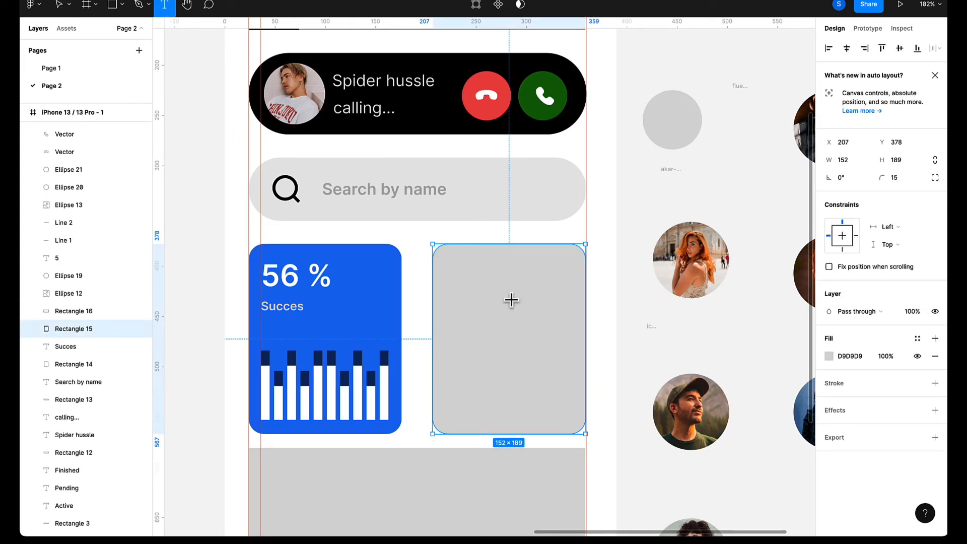
click(461, 273)
text(24)
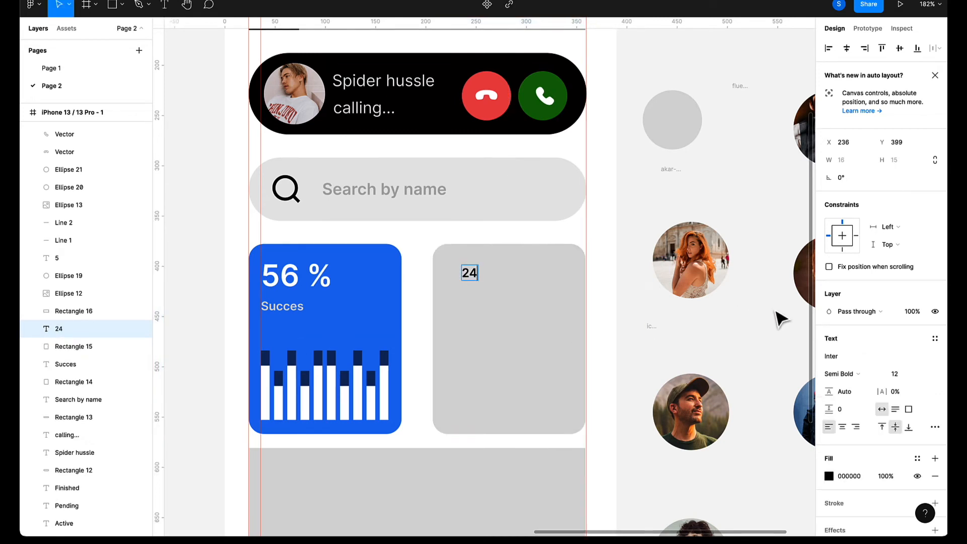
Set the font size of the "24" text to 30 to match the "56 %" text.
click(897, 374)
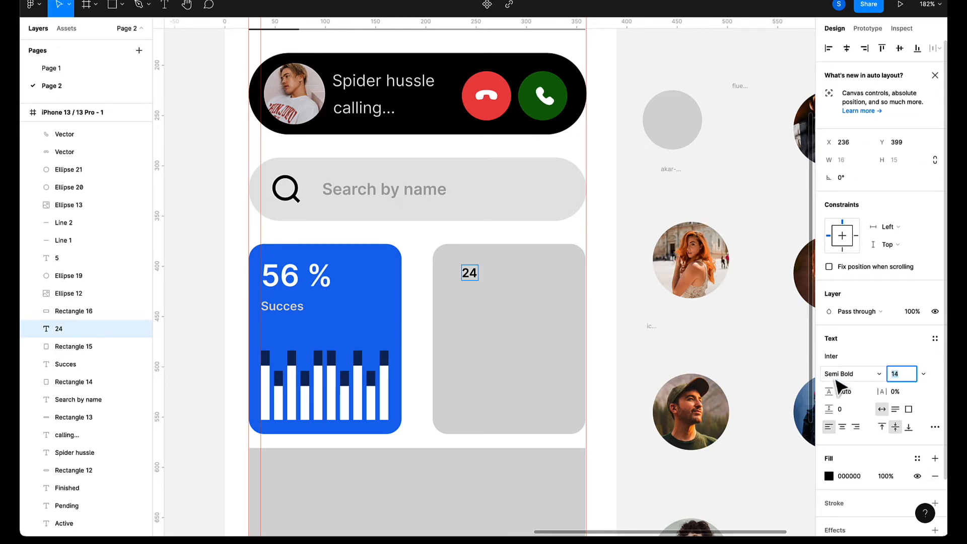
click(553, 342)
click(903, 372)
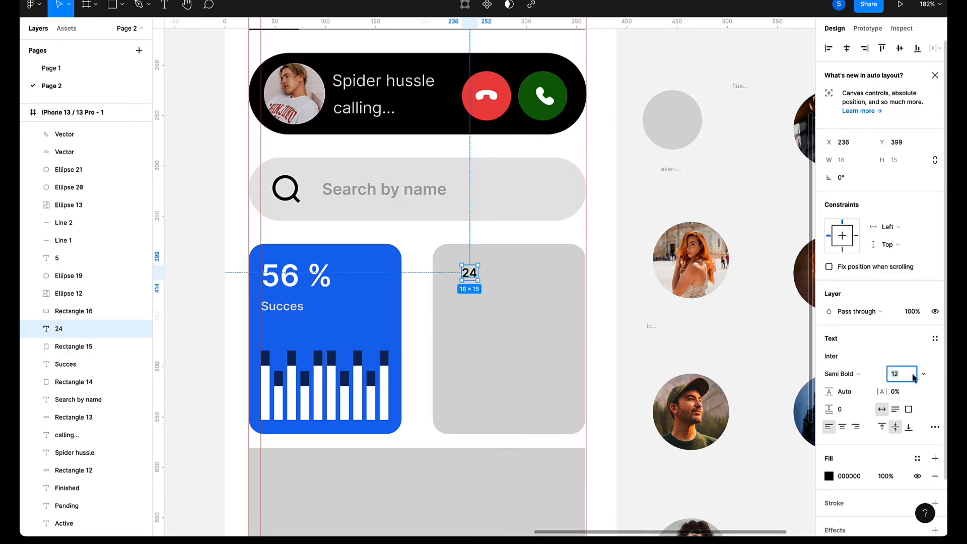
key(Up)
key(Up)
key(Up)
key(Up)
key(Up)
key(Up)
key(Up)
key(Up)
key(Up)
key(Up)
key(Up)
key(Up)
key(Up)
key(Up)
key(Up)
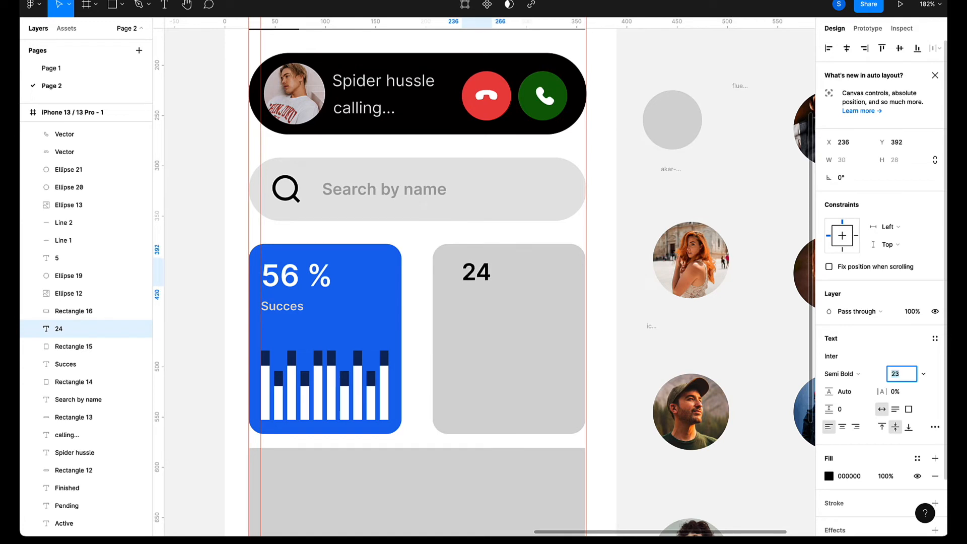
key(Up)
key(Up)
key(Up)
key(Up)
key(Up)
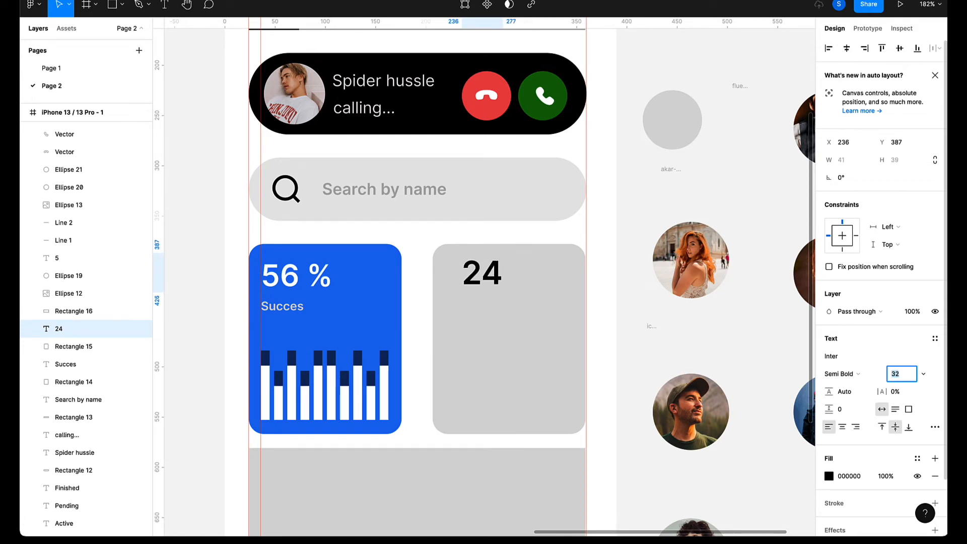
key(Down)
key(Down)
key(Down)
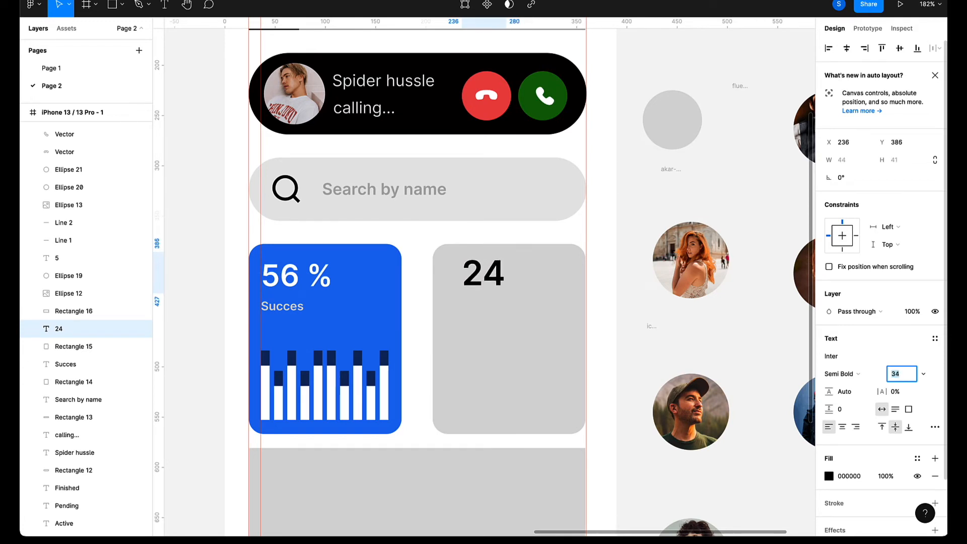
click(278, 287)
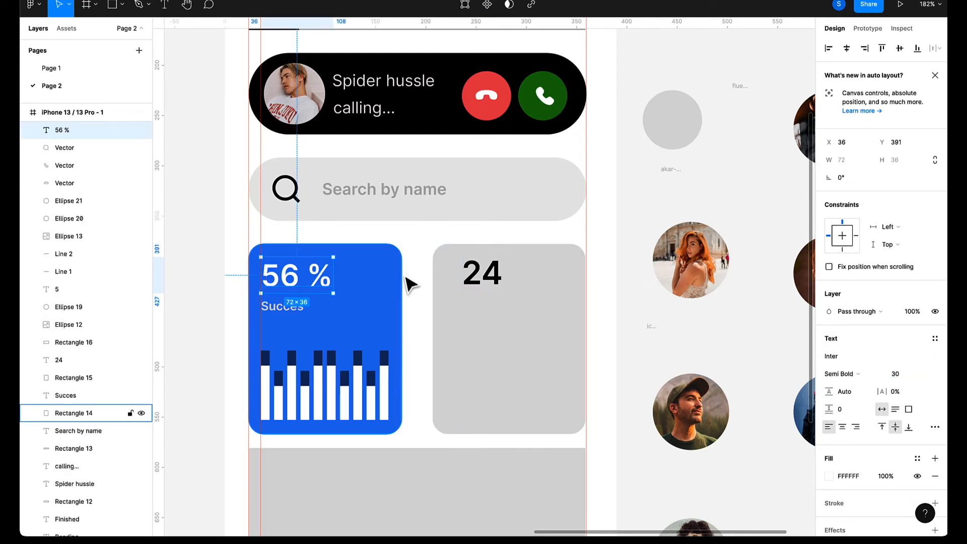
click(475, 279)
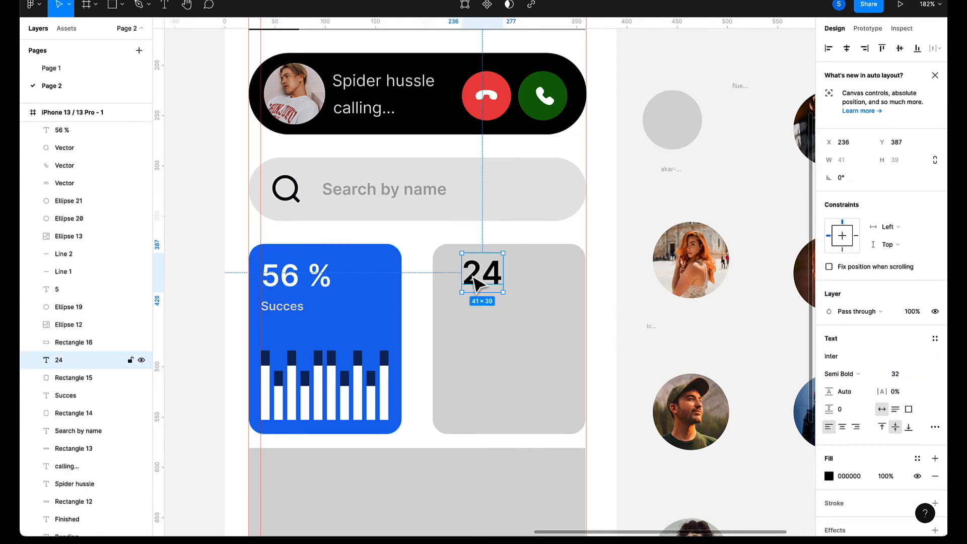
click(896, 374)
key(Down)
key(Down)
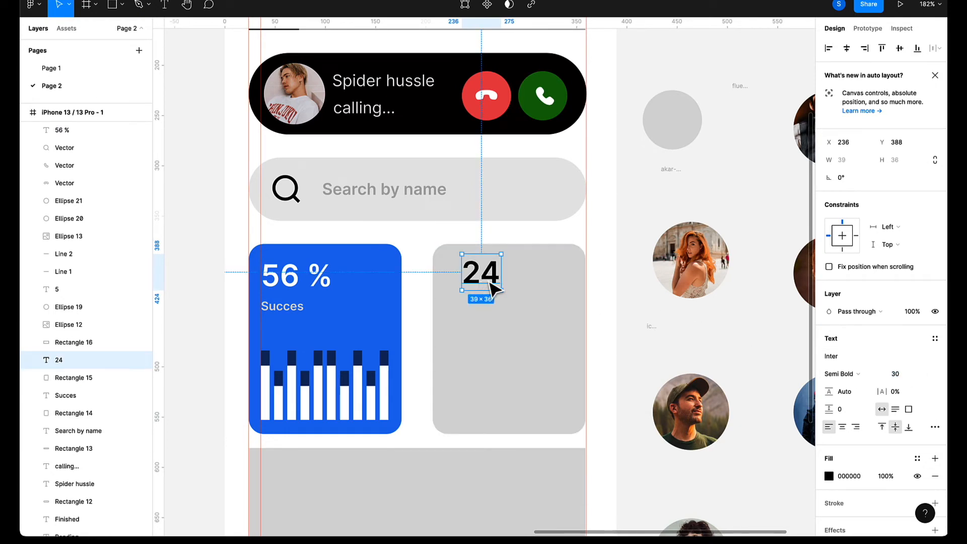
Move the "24" text to X 223, Y 391 in the grey card's upper corner, level with the "56 %" text.
drag(491, 283, 477, 285)
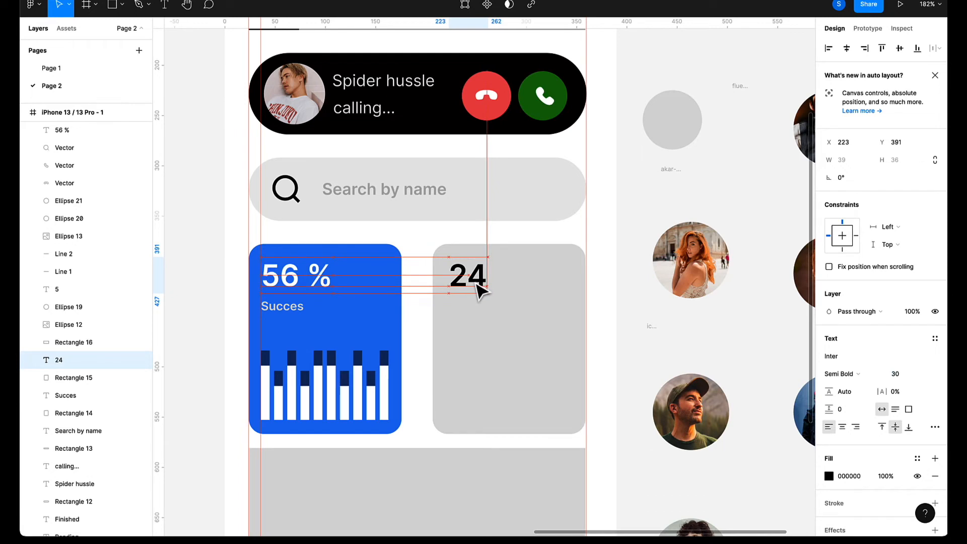
click(509, 314)
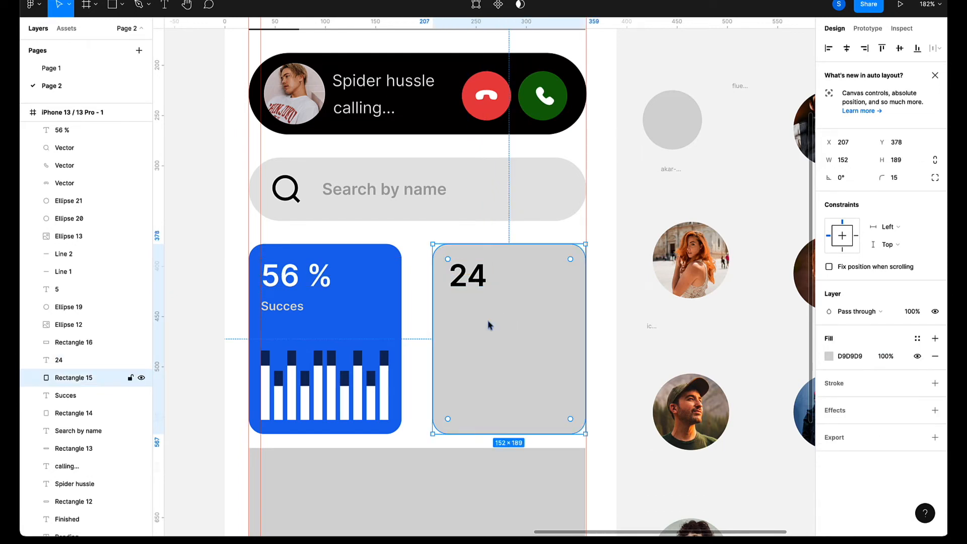
right_click(487, 321)
click(459, 351)
Add the text "Clients" on the grey card and place it just beneath "24" at X 221, Y 427.
key(t)
click(461, 319)
text(clie)
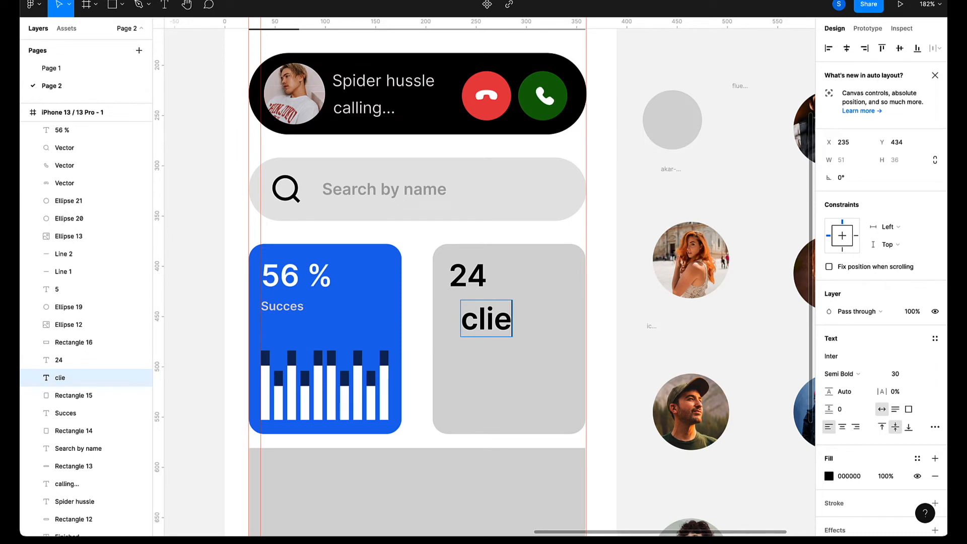
text(nt)
key(BackSpace)
key(BackSpace)
key(BackSpace)
key(BackSpace)
key(BackSpace)
key(BackSpace)
text(S)
key(BackSpace)
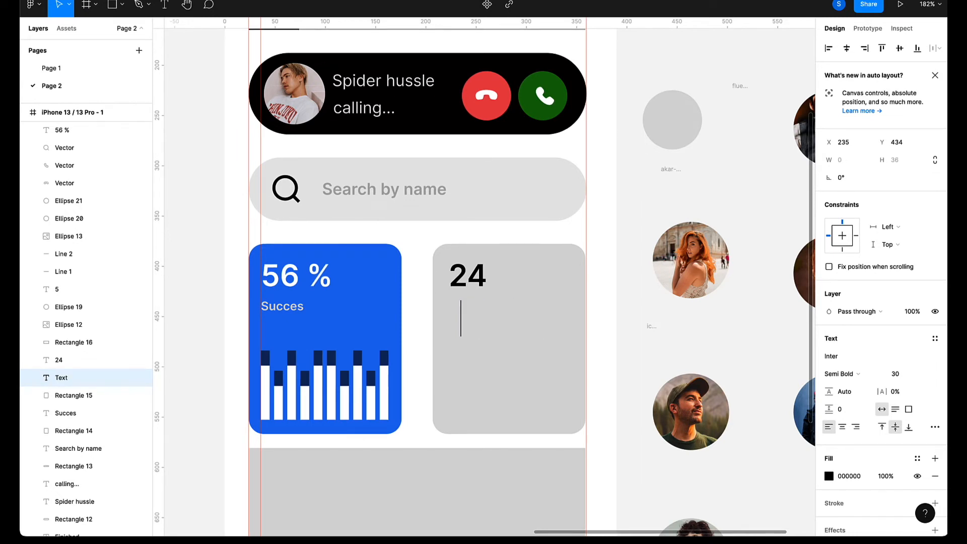
text(Clients)
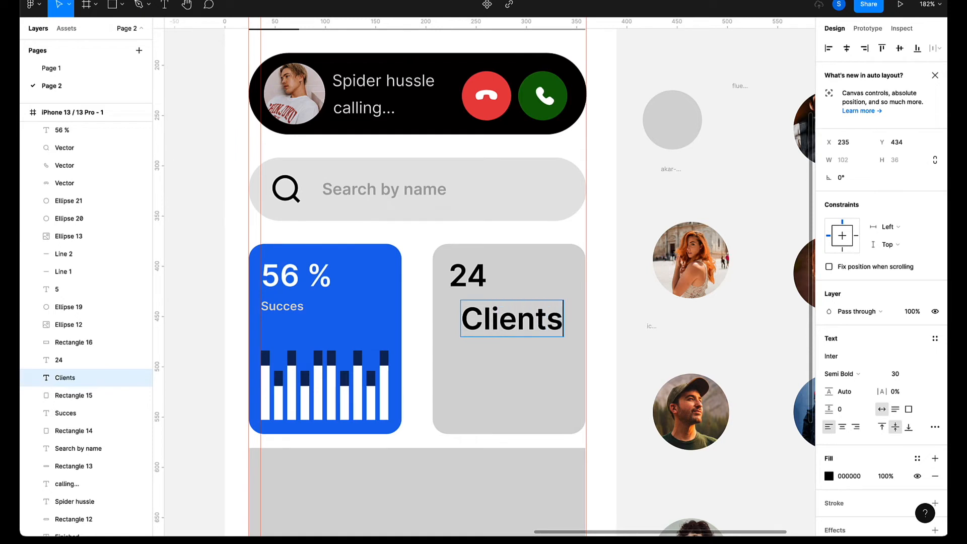
key(Escape)
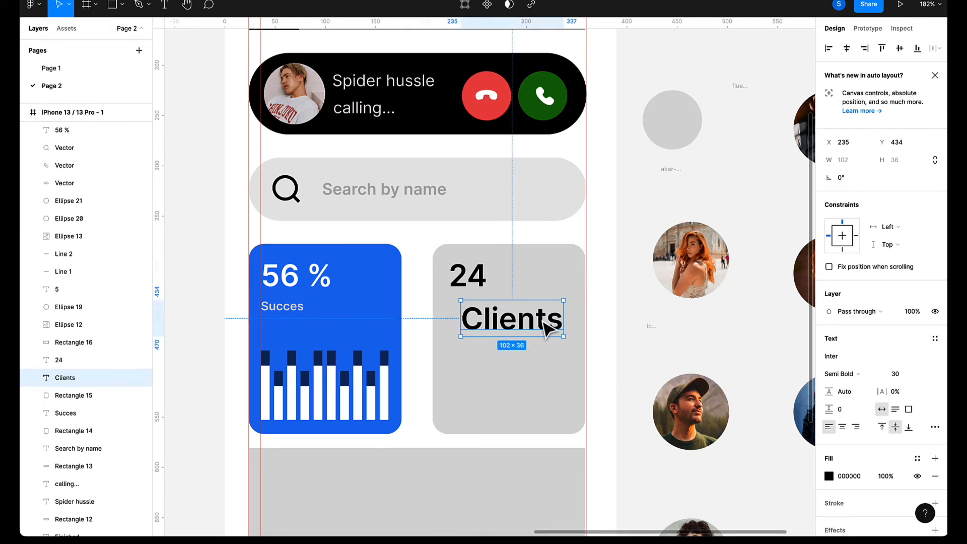
mouse_move(544, 320)
mouse_down()
mouse_move(524, 315)
mouse_move(531, 321)
mouse_up()
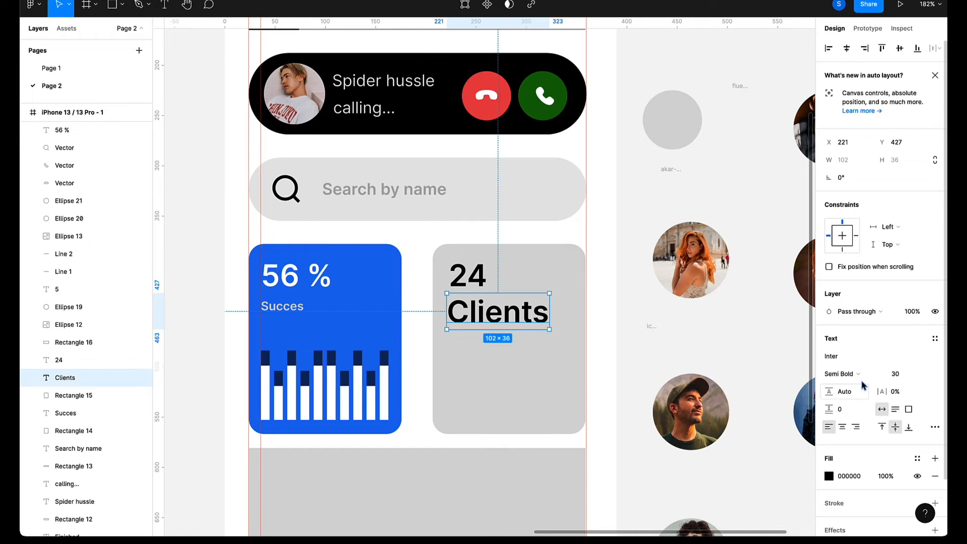
Reduce the font size of the "Clients" text to 9.
click(900, 374)
text(29)
key(Return)
key(Down)
key(Down)
key(Down)
key(Down)
key(Down)
key(Down)
key(Down)
key(Down)
key(Down)
key(Down)
key(Down)
key(Down)
key(Down)
key(Down)
key(Down)
key(Down)
key(Down)
key(Down)
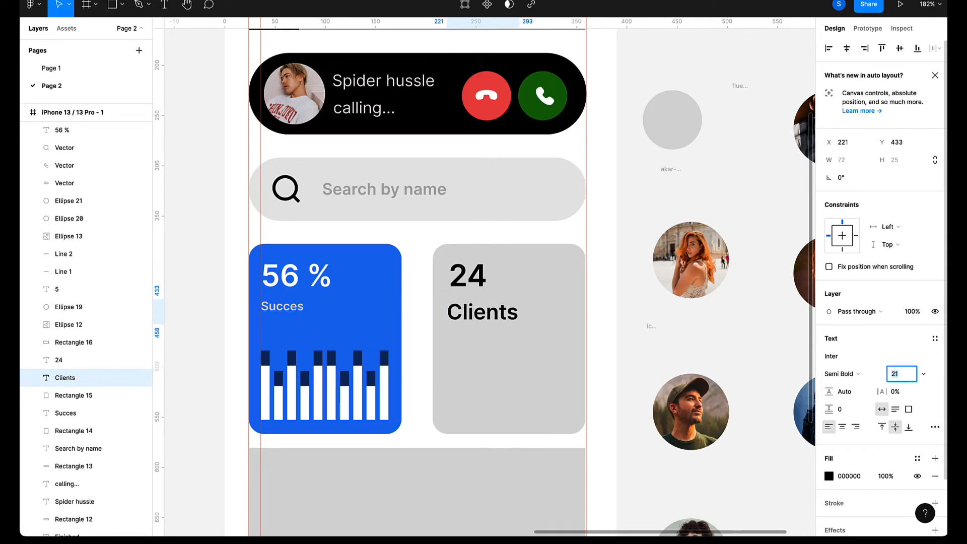
key(Down)
key(Down)
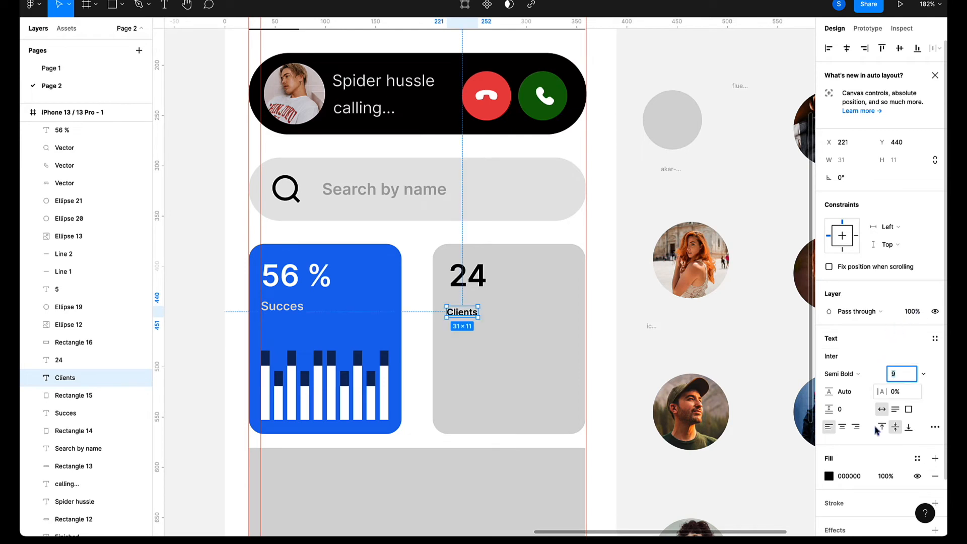
Lower the opacity of the "Clients" text's black fill to 39%.
click(828, 476)
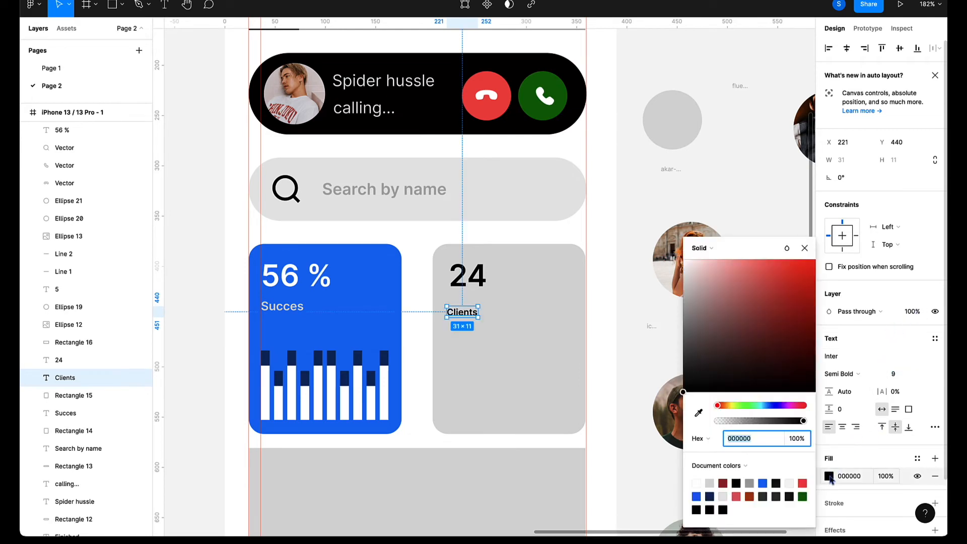
click(745, 421)
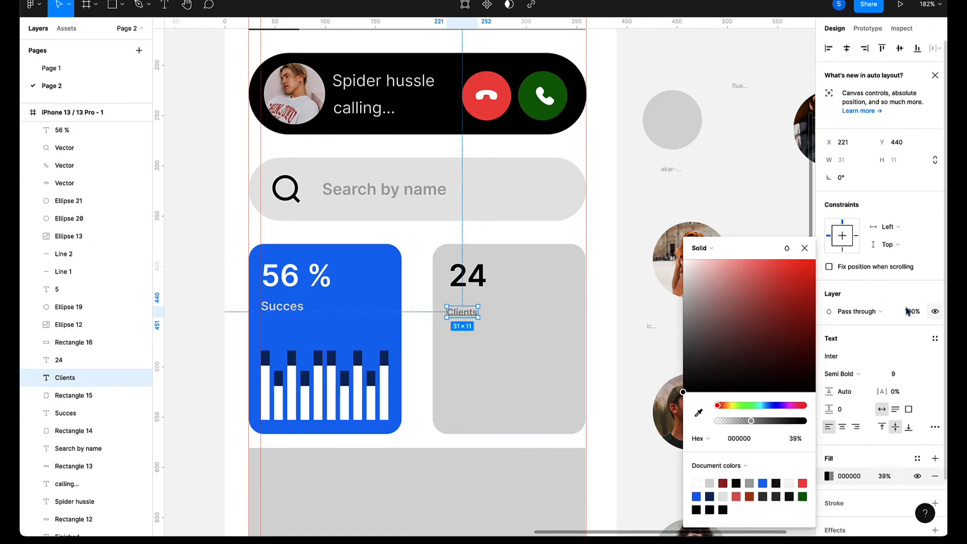
Set the "Clients" font size to 13 and align the text under "24" at X 223, Y 428.
click(894, 374)
key(Up)
key(Up)
key(Up)
key(Up)
key(Up)
key(Up)
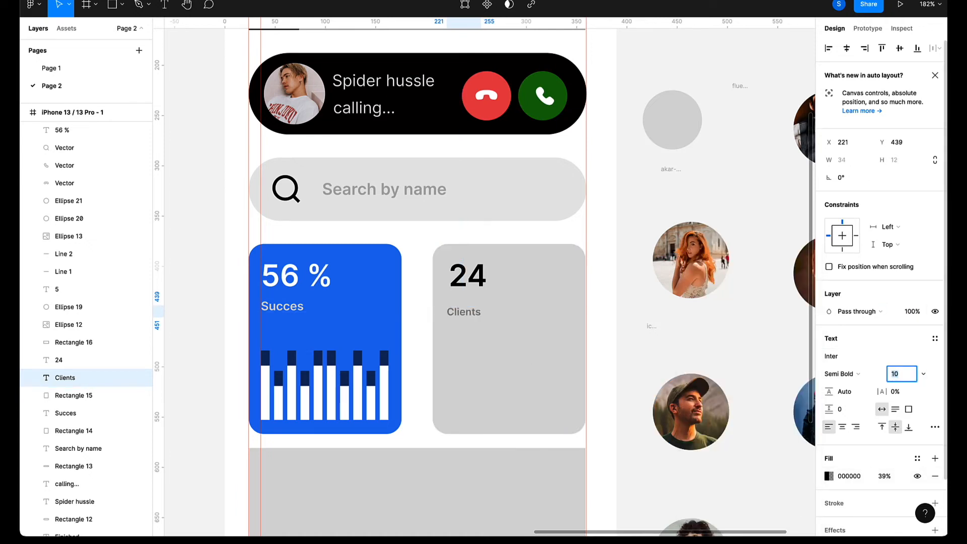
key(Down)
key(Down)
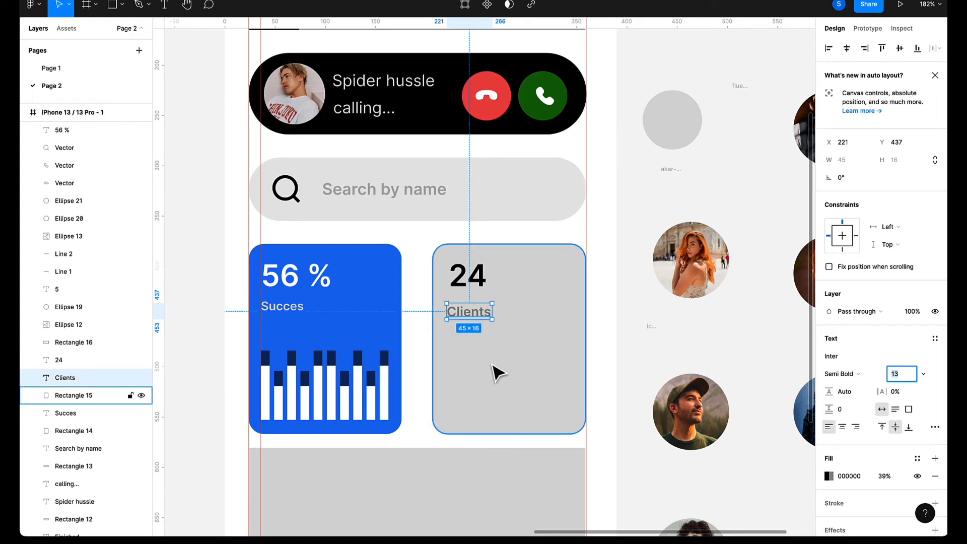
mouse_move(465, 316)
mouse_down()
mouse_move(477, 315)
mouse_move(470, 306)
mouse_up()
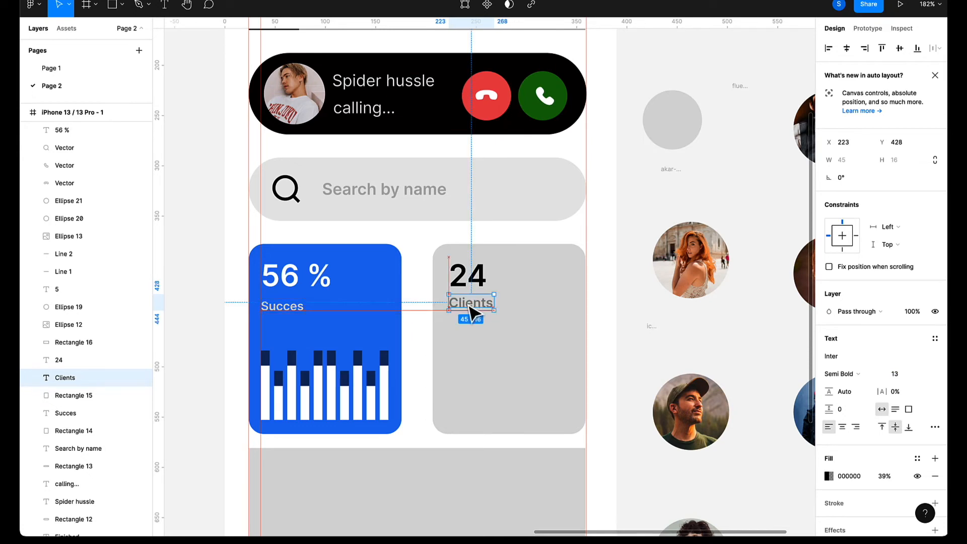
Check the Sessions screen with both statistics cards in the prototype preview and return to the design file.
click(504, 358)
scroll(505, 358, down, 3)
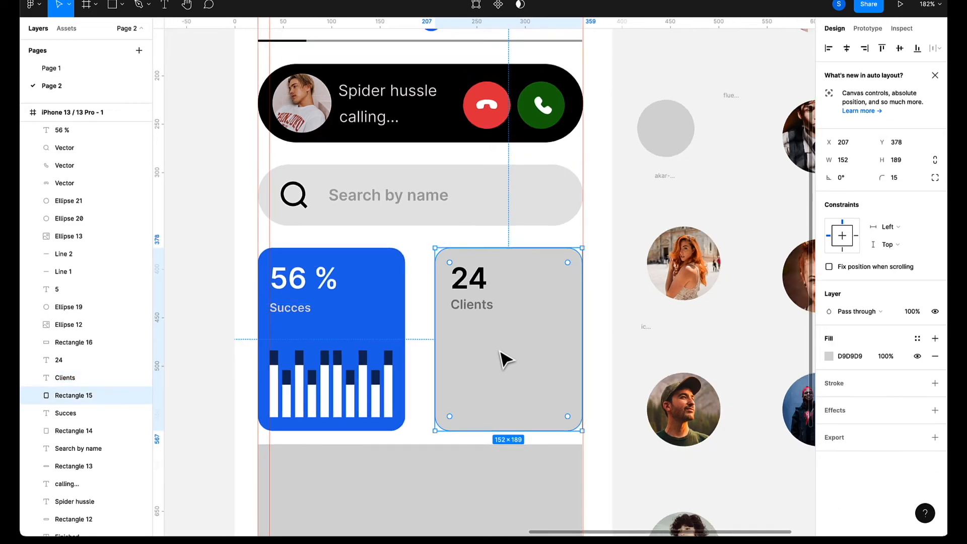
scroll(505, 352, down, 4)
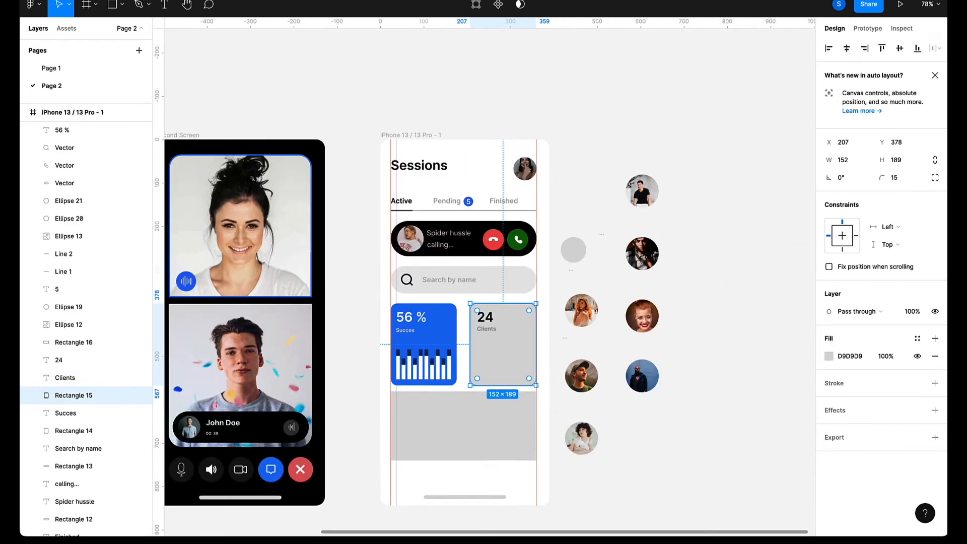
key(ctrl+Tab)
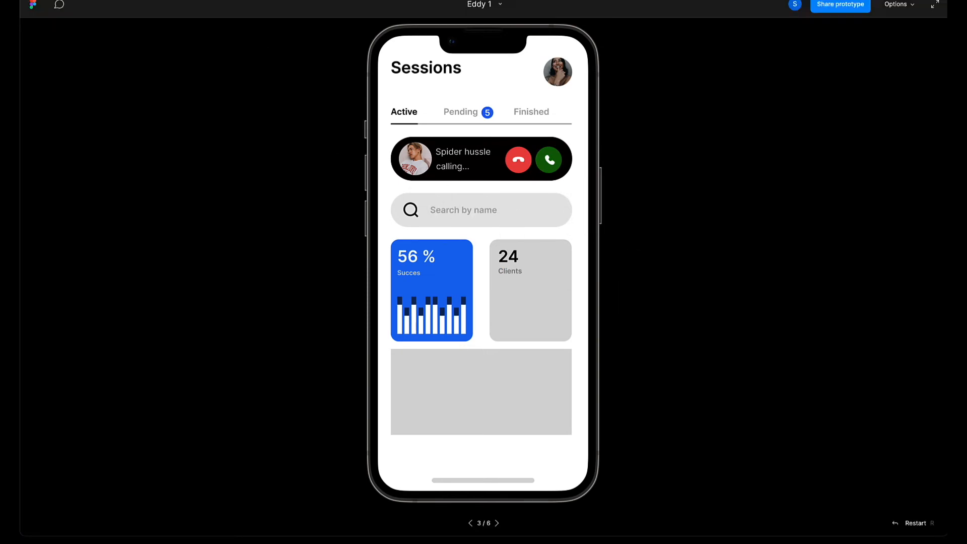
key(ctrl+shift+Tab)
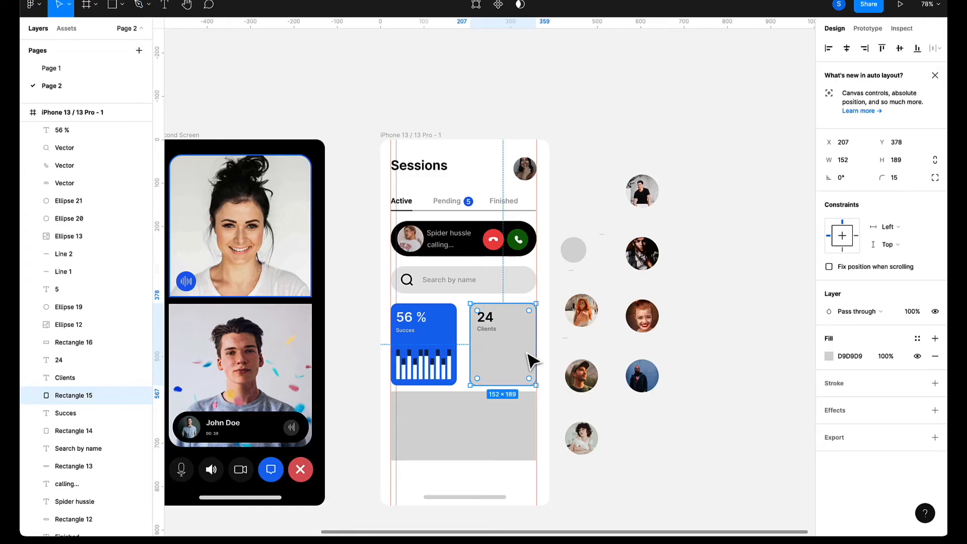
Recolor the grey "24 Clients" card to F1EFEF.
scroll(526, 361, up, 5)
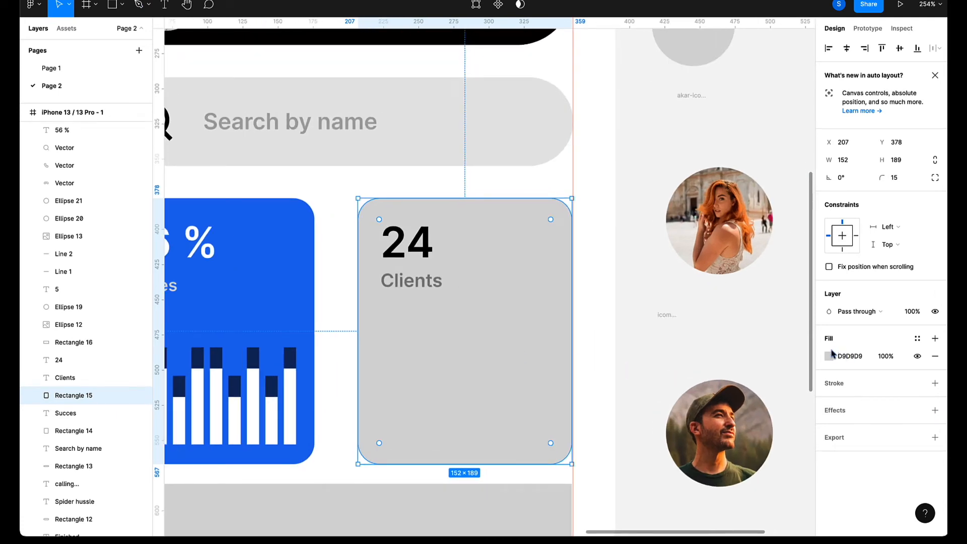
click(684, 269)
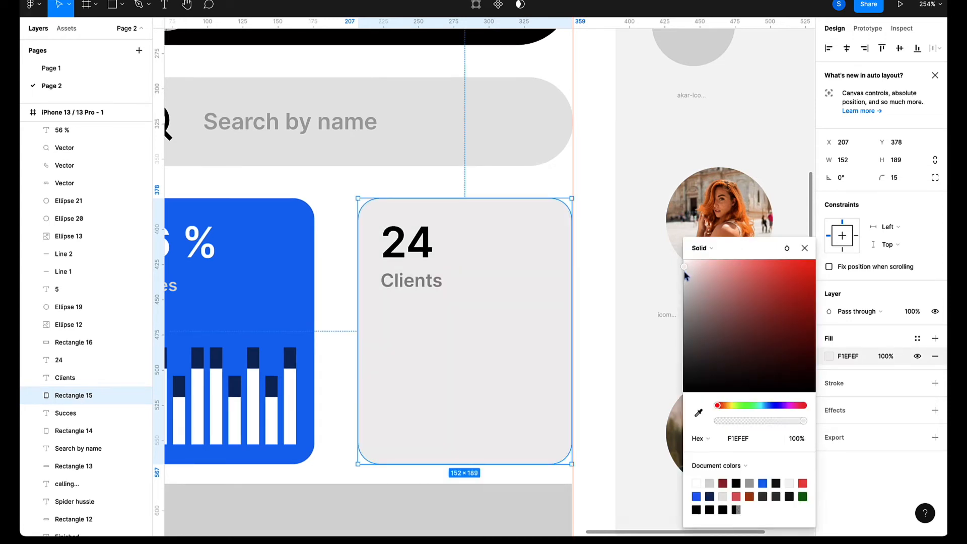
click(680, 287)
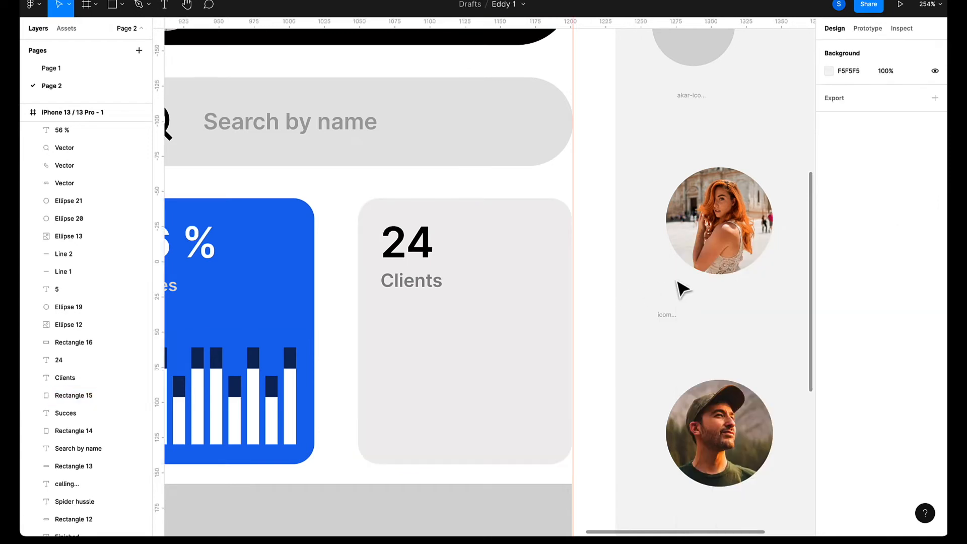
Set the fill of the "24 Clients" card to light grey E7E7E7.
click(528, 310)
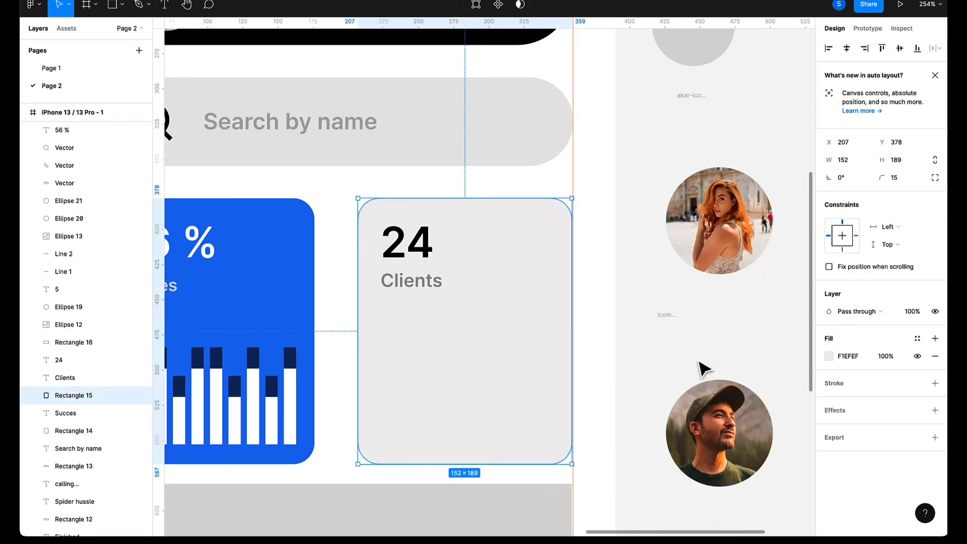
click(828, 356)
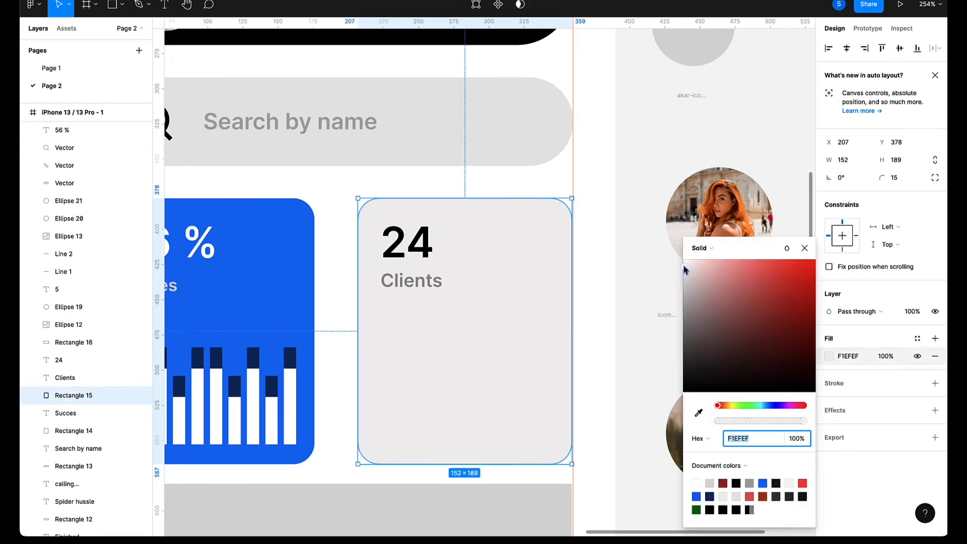
mouse_move(685, 271)
mouse_down()
mouse_move(677, 317)
mouse_move(678, 282)
mouse_up()
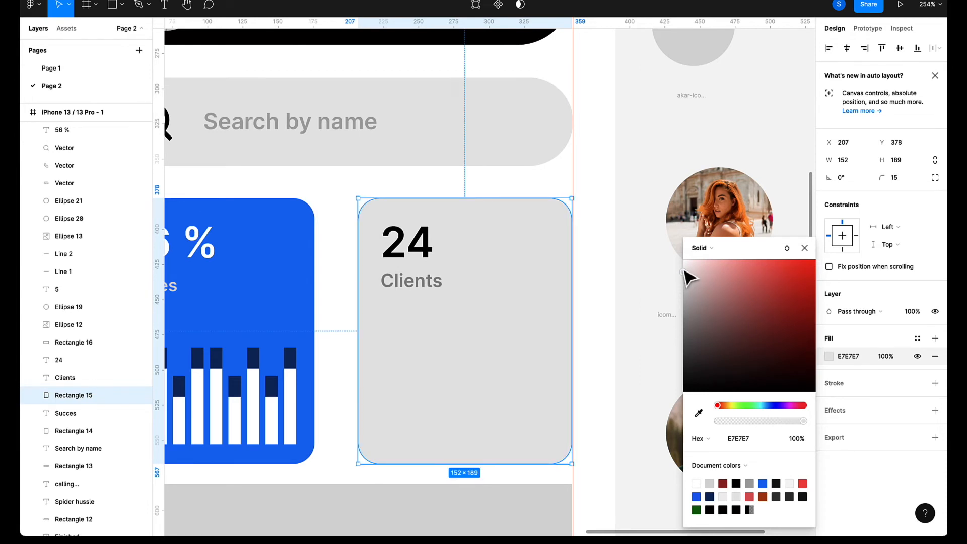
click(682, 272)
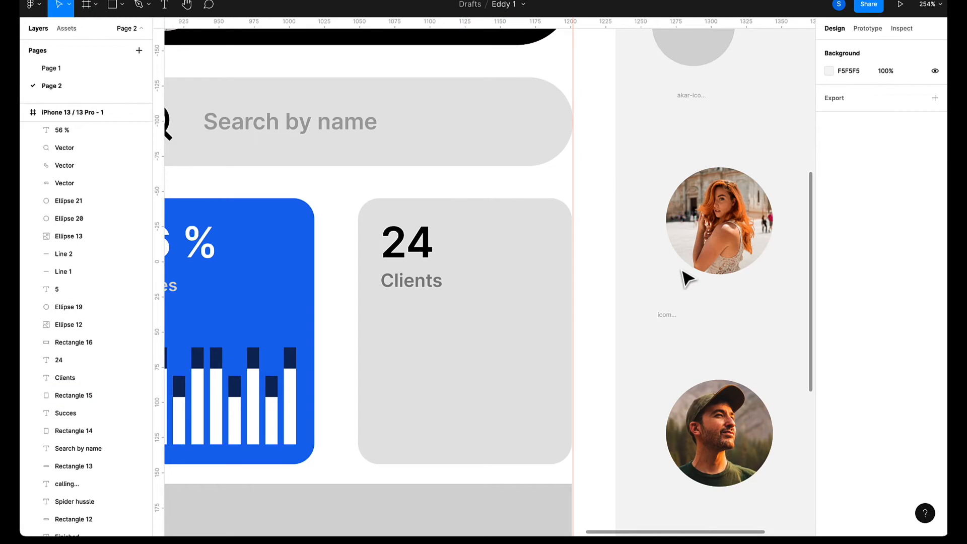
click(514, 314)
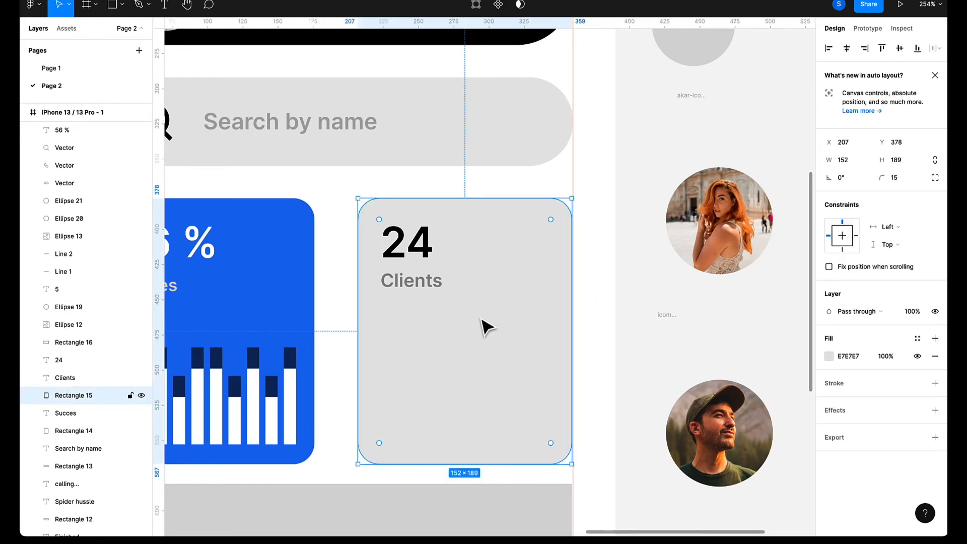
Move the round photo of the long-haired redhead from beside the frame into the lower part of the "24 Clients" card at X 210, Y 477.
scroll(708, 271, down, 10)
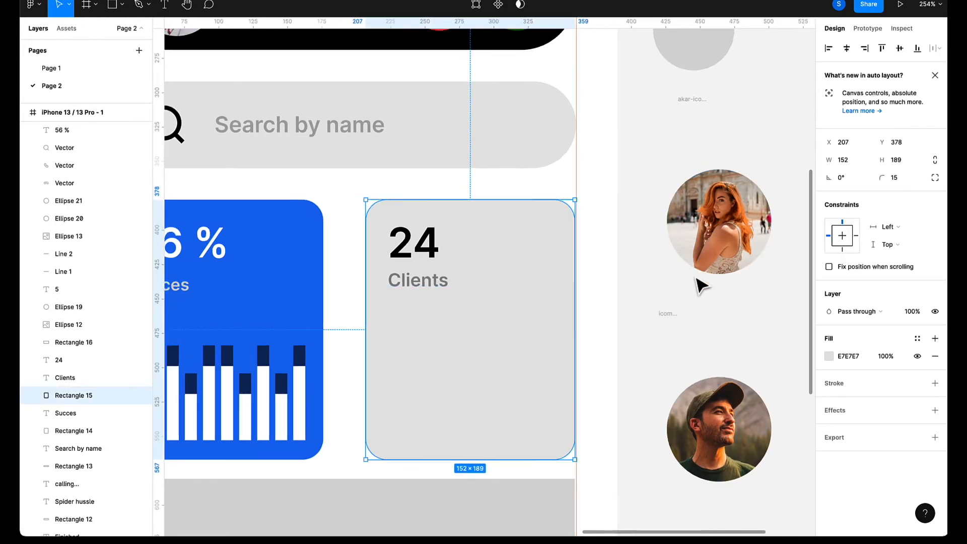
scroll(702, 286, right, 2)
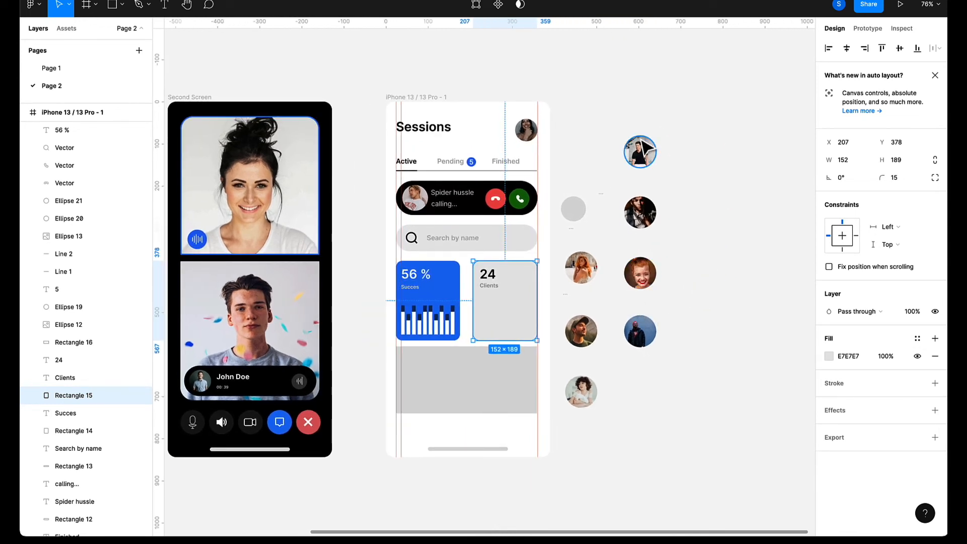
click(646, 154)
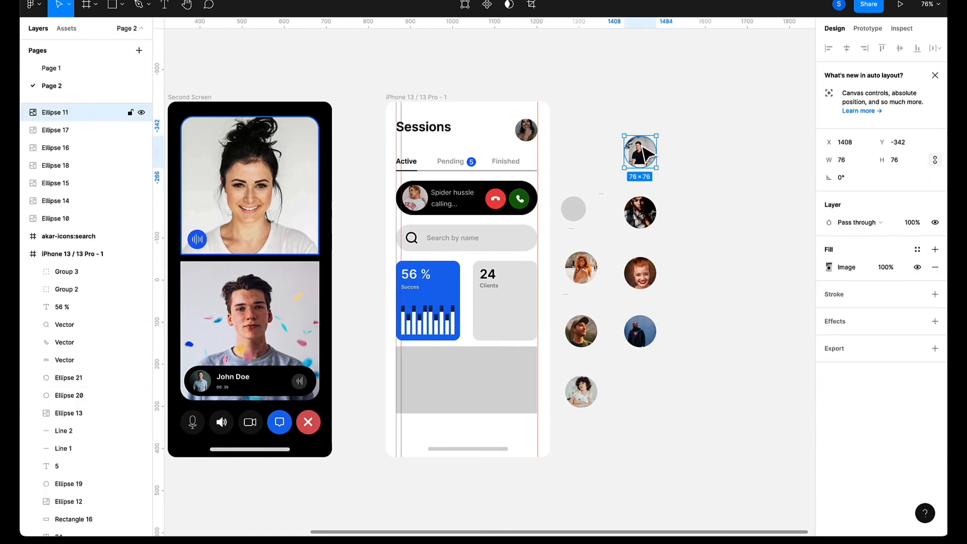
click(579, 267)
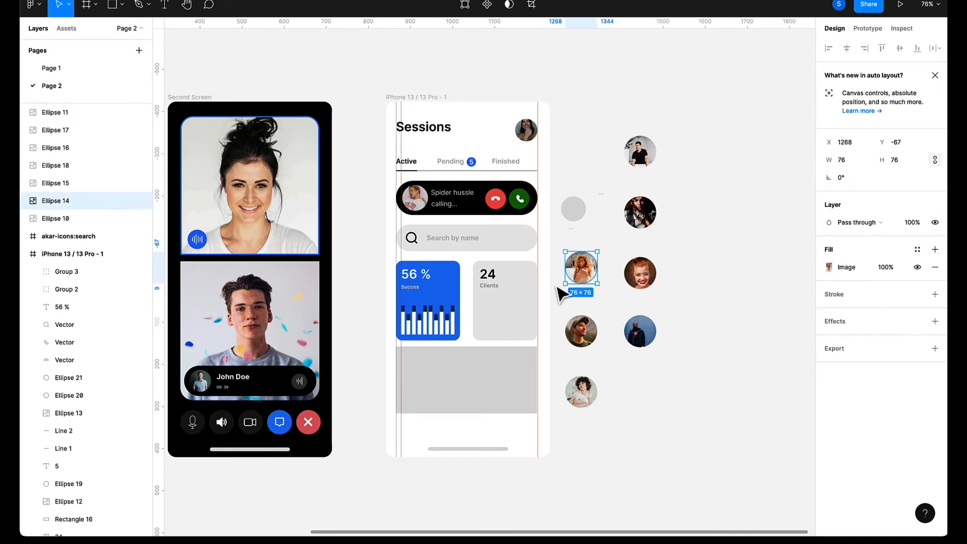
mouse_move(584, 276)
mouse_down()
mouse_move(535, 311)
mouse_move(611, 285)
mouse_move(588, 287)
mouse_up()
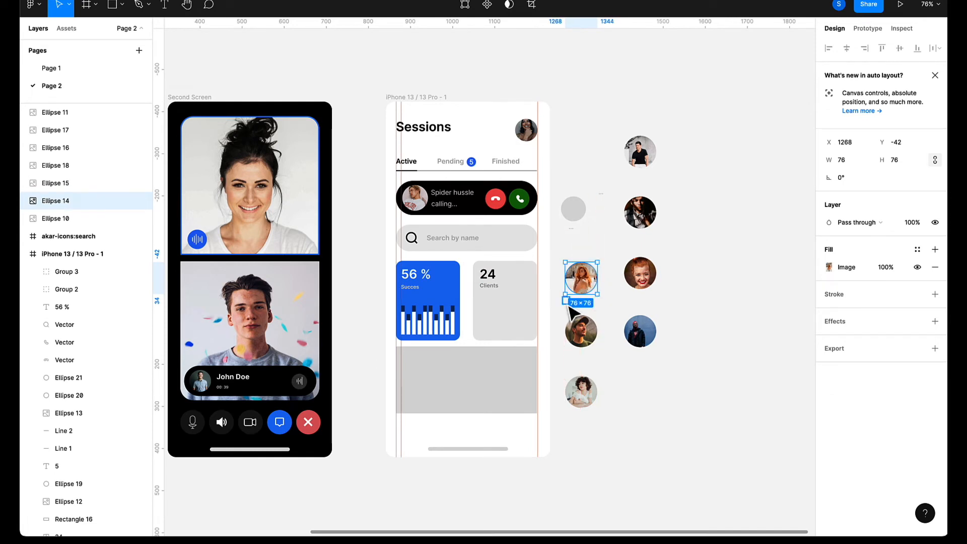
click(620, 344)
click(584, 287)
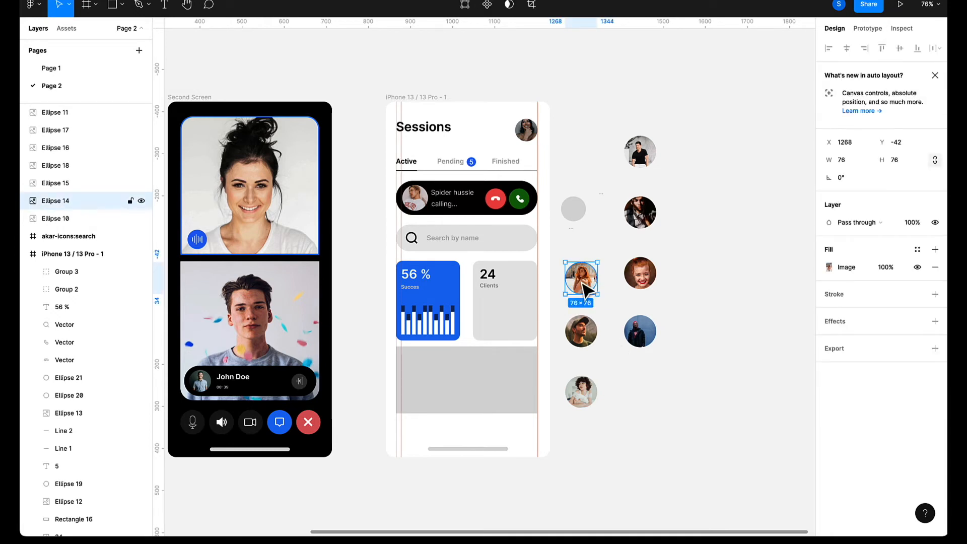
drag(583, 284, 492, 323)
scroll(492, 322, up, 5)
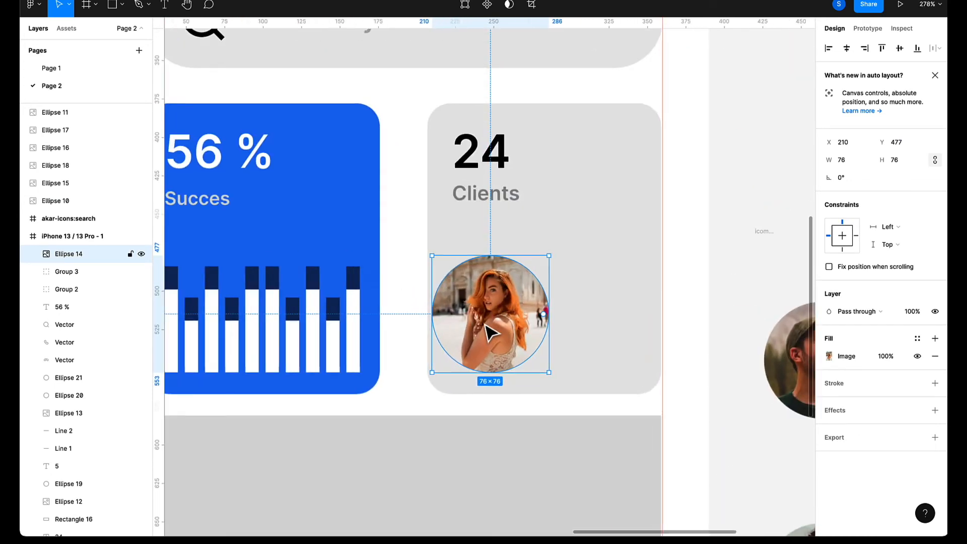
scroll(476, 323, down, 3)
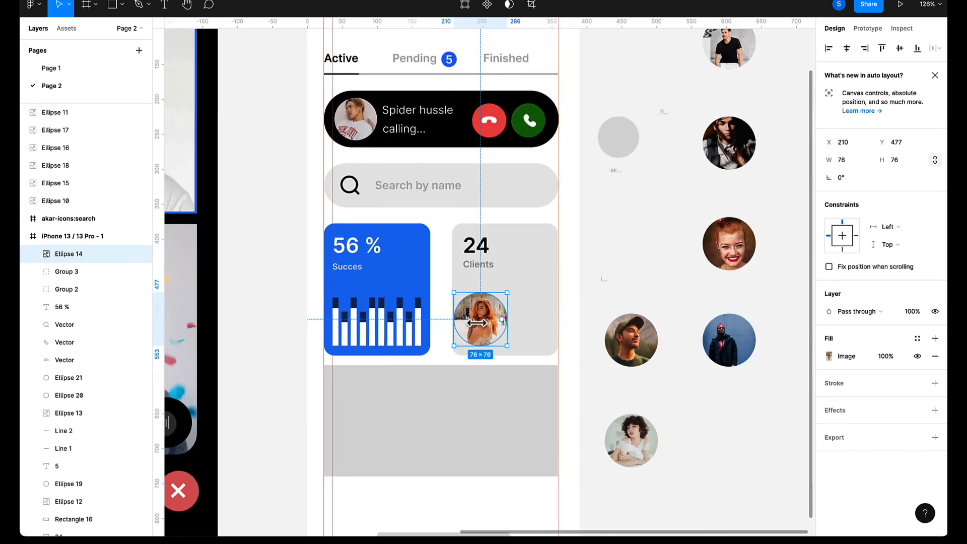
scroll(477, 322, right, 3)
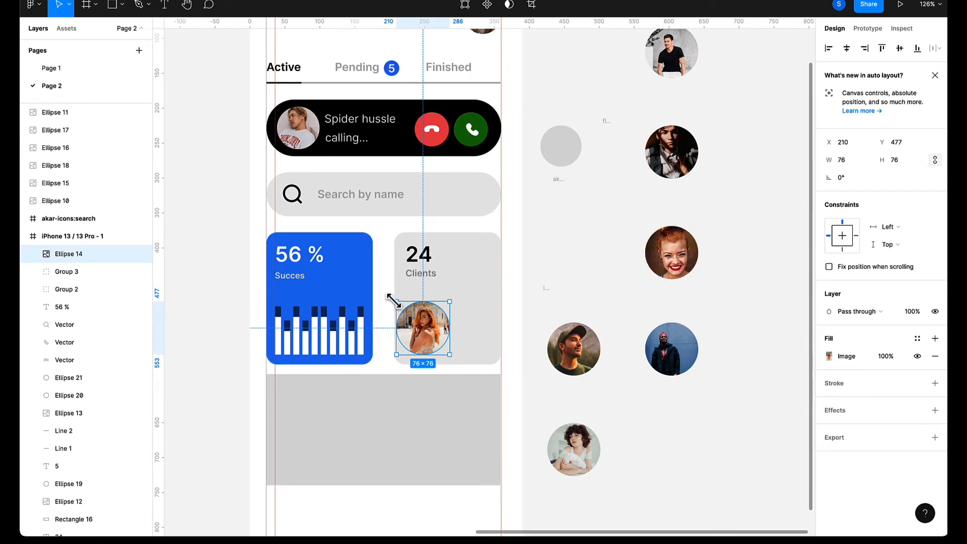
Shrink the redhead's photo in the "24 Clients" card to 36 × 36 and give it a white FFFFFF inside stroke of 3.
drag(402, 306, 417, 349)
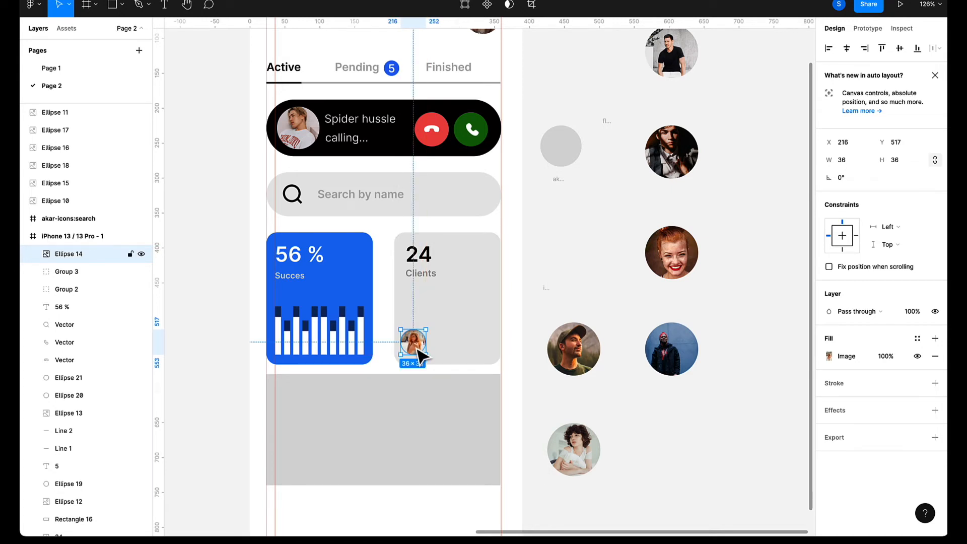
click(935, 383)
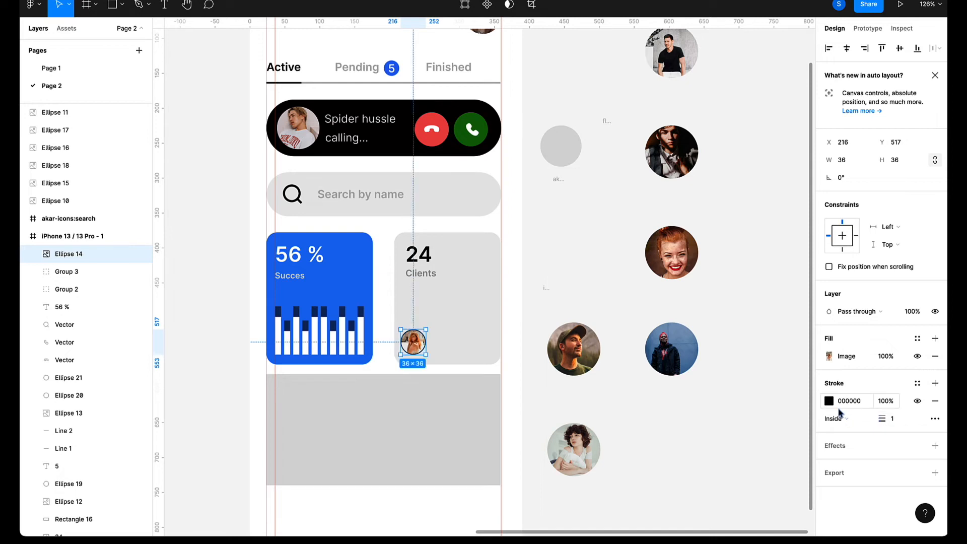
click(828, 402)
mouse_move(770, 370)
mouse_down()
mouse_move(675, 248)
mouse_move(681, 256)
mouse_up()
click(901, 420)
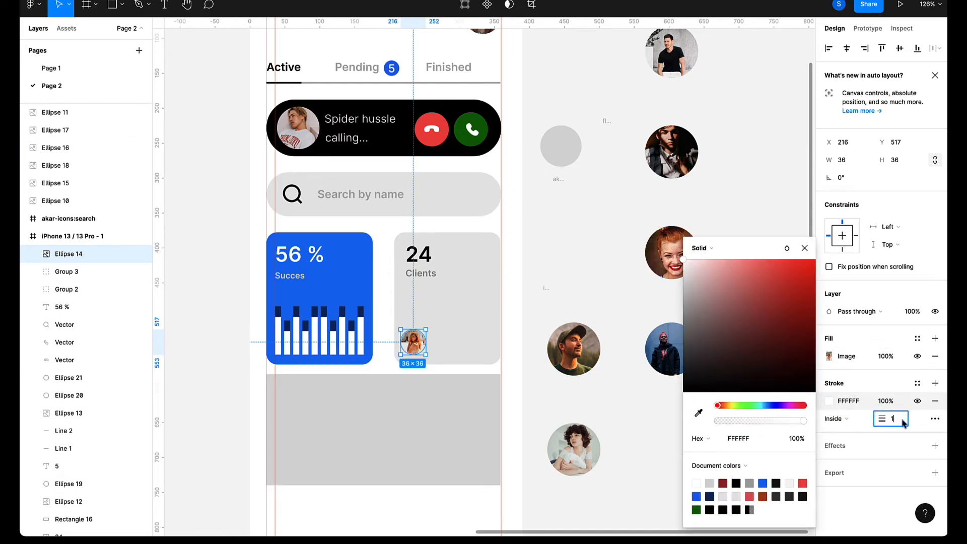
text(2)
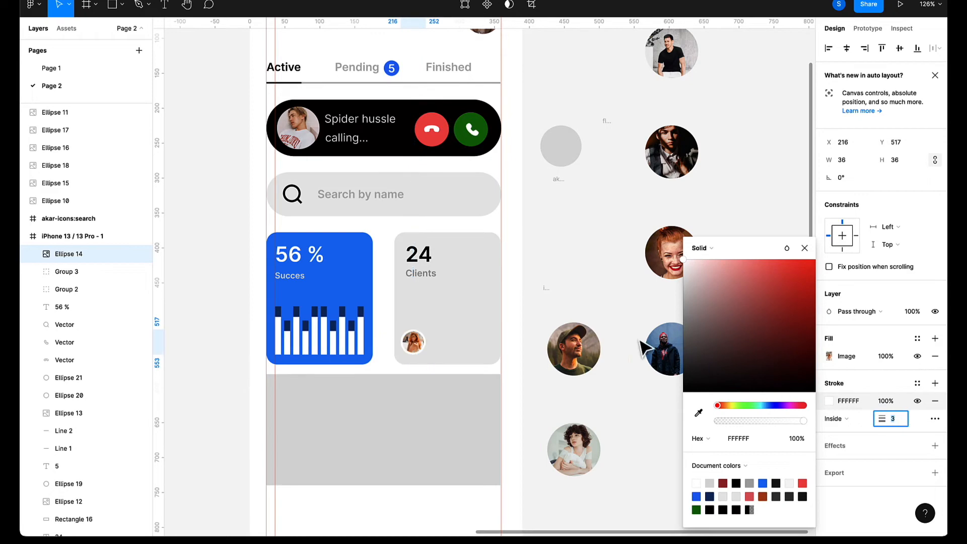
click(604, 318)
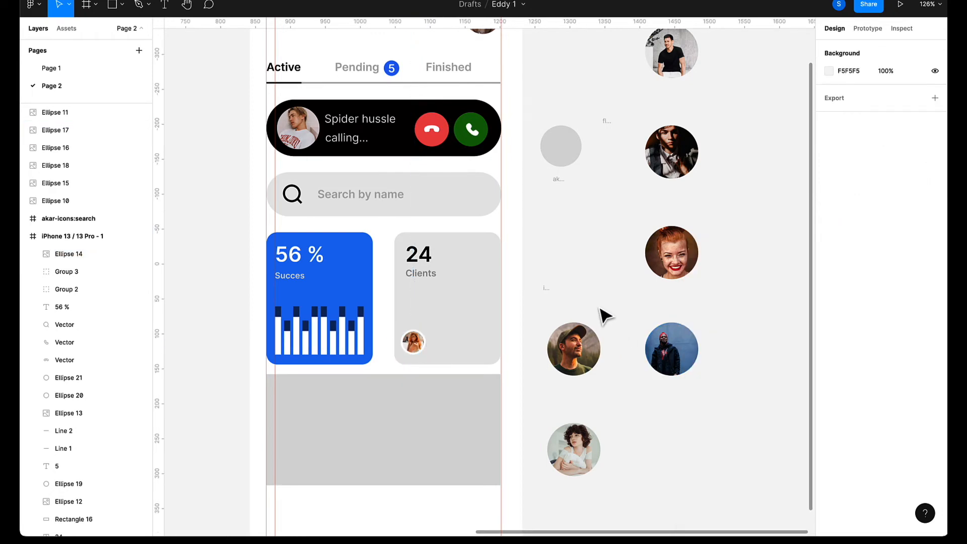
Give all six round photos beside the frame a white FFFFFF inside stroke with a thickness of 2.
scroll(604, 316, up, 3)
scroll(599, 317, down, 2)
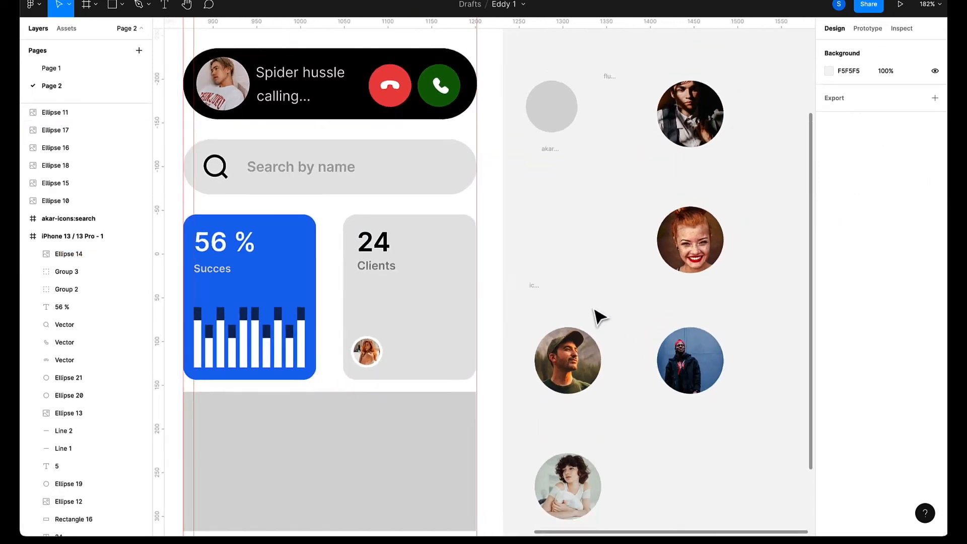
click(585, 353)
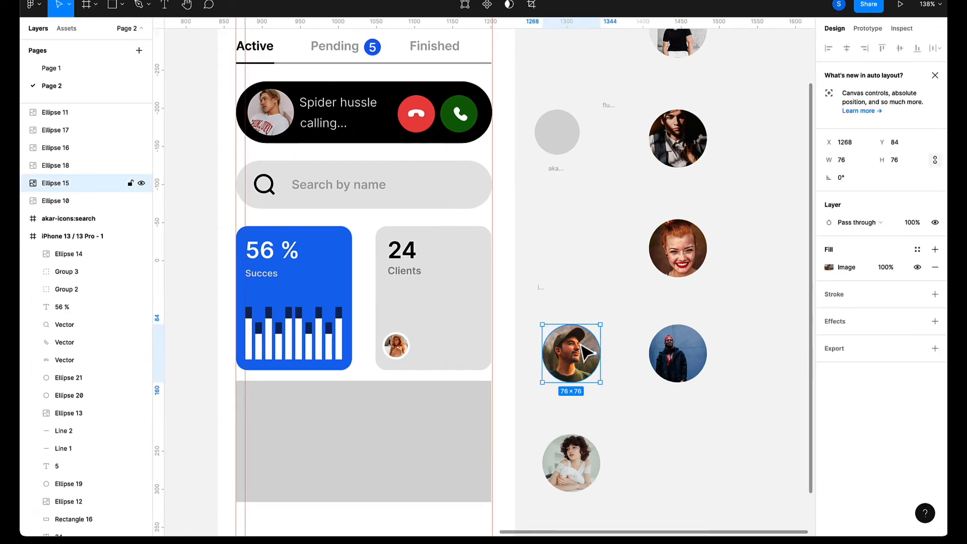
shift+click(676, 50)
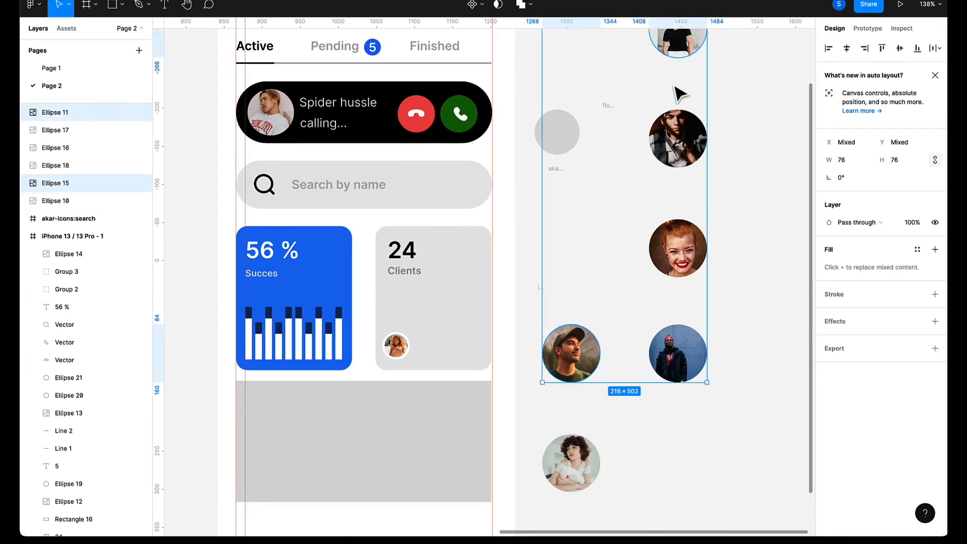
shift+click(675, 145)
shift+click(680, 274)
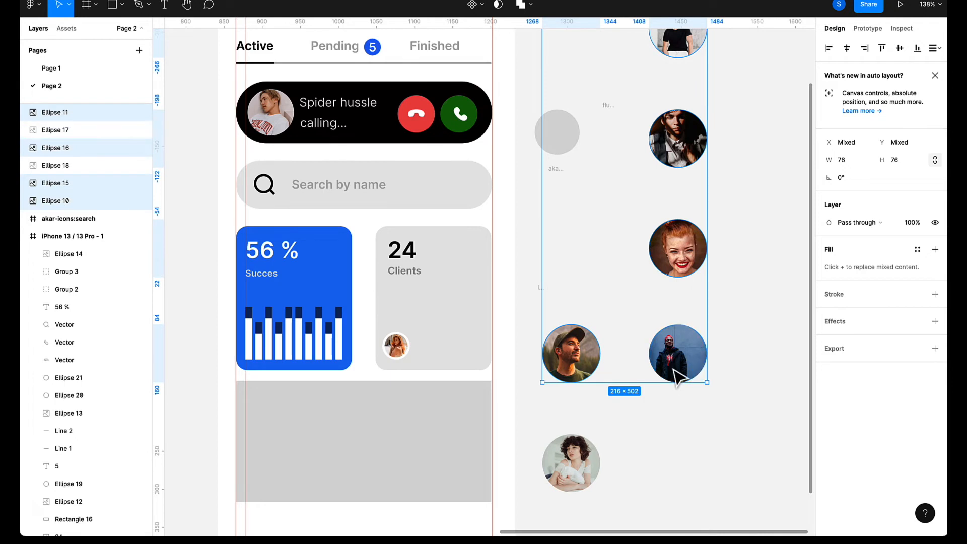
shift+click(675, 370)
shift+click(588, 472)
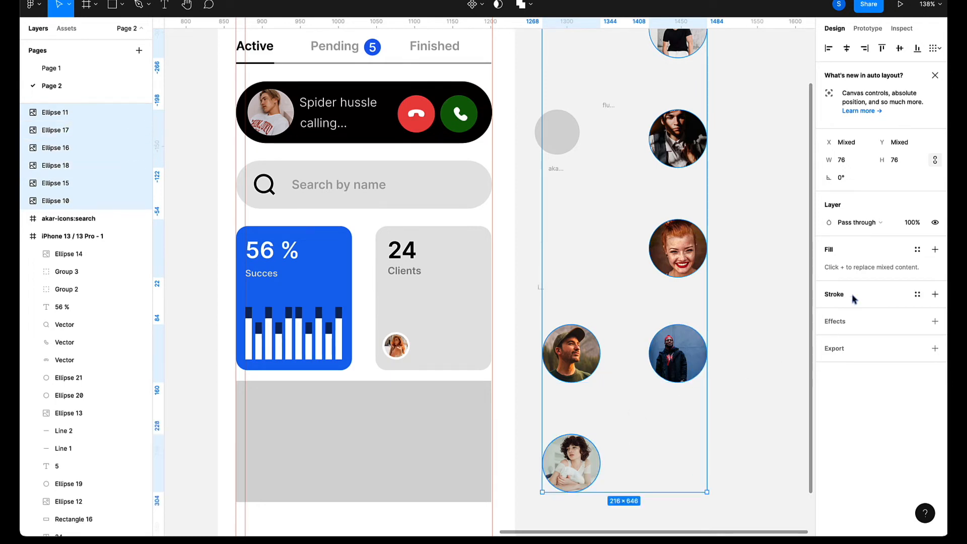
click(935, 295)
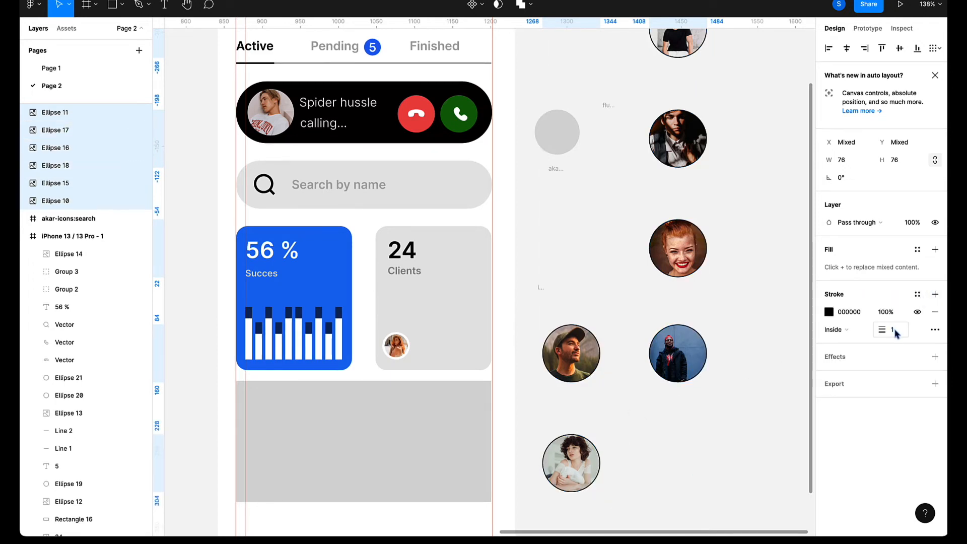
click(890, 330)
text(2)
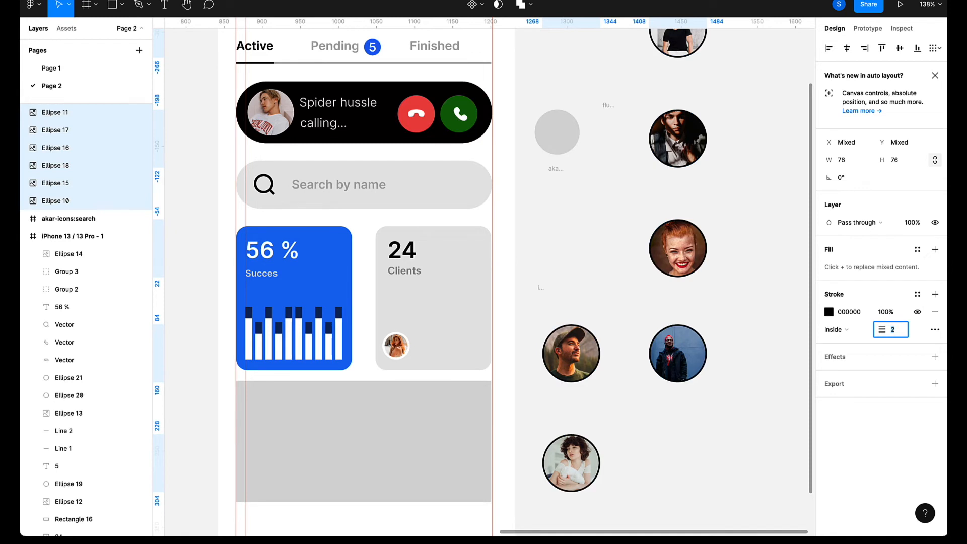
click(828, 312)
drag(738, 302, 647, 262)
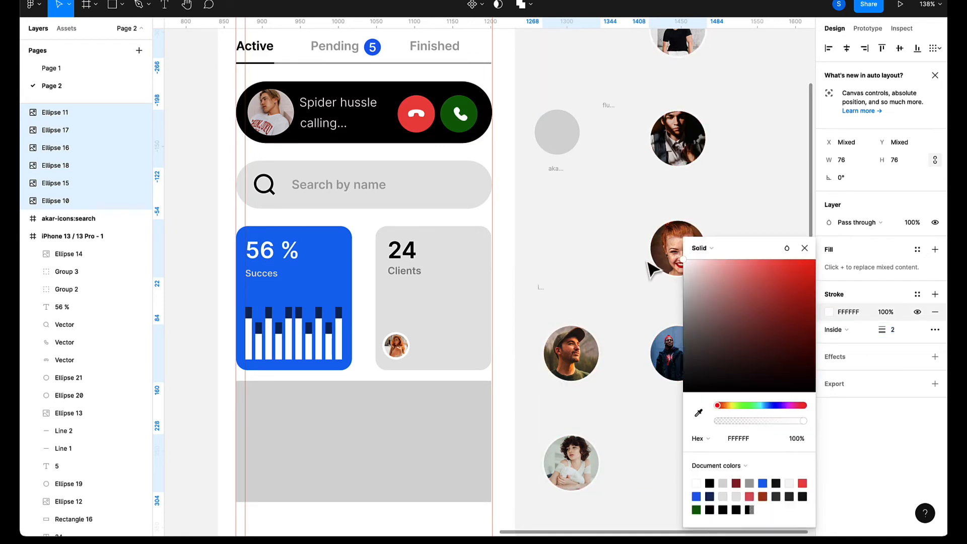
click(584, 286)
Resize the photos of the man in the cap, the man on blue and the curly-haired woman to 36 × 36.
click(397, 347)
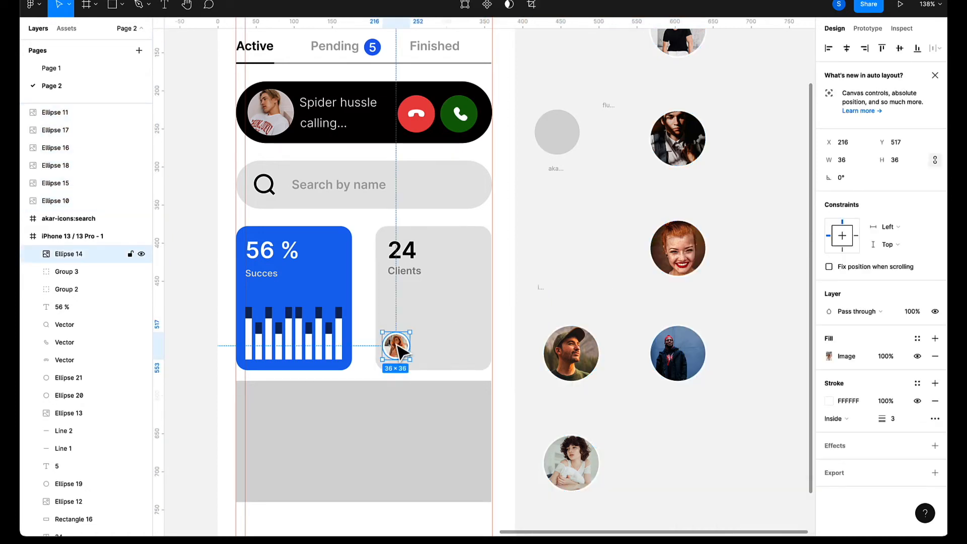
click(594, 365)
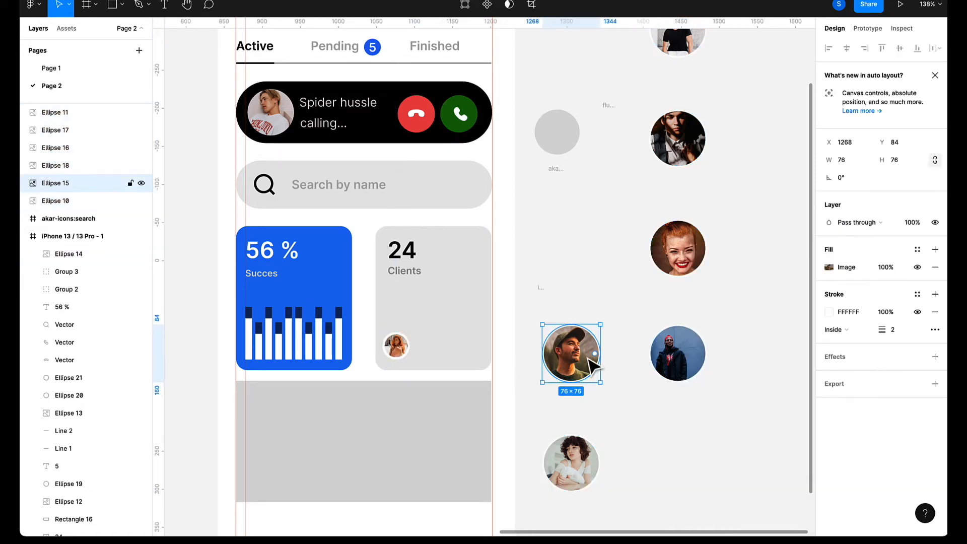
shift+click(677, 352)
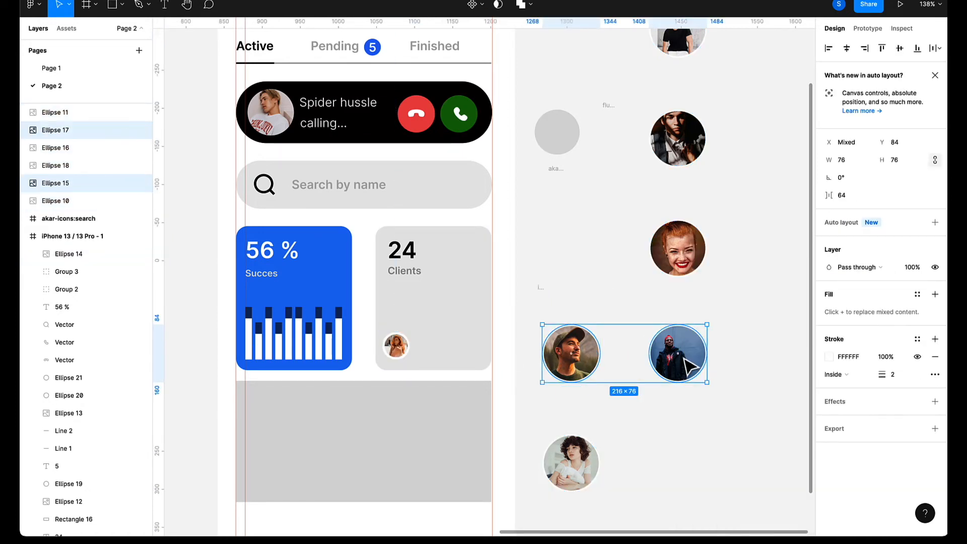
shift+click(571, 460)
click(848, 164)
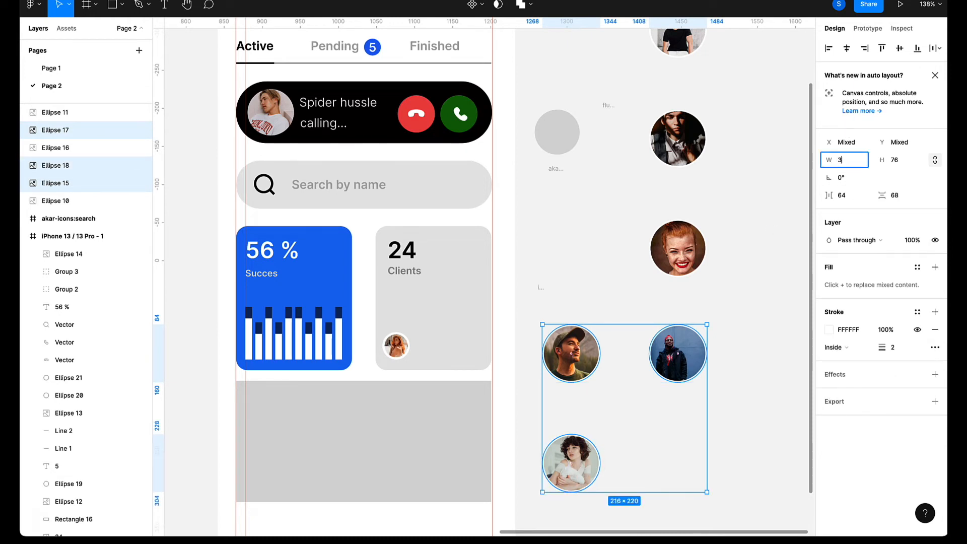
key(Return)
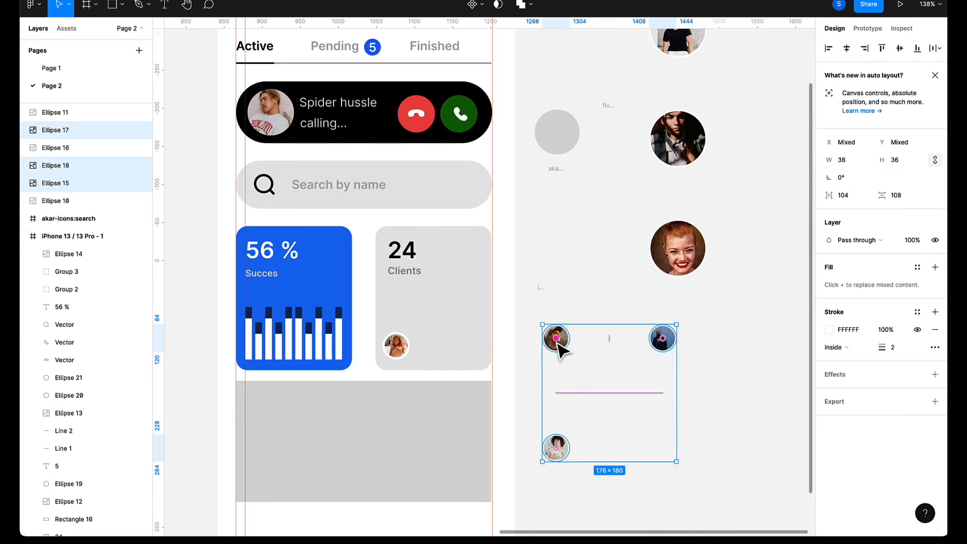
click(593, 277)
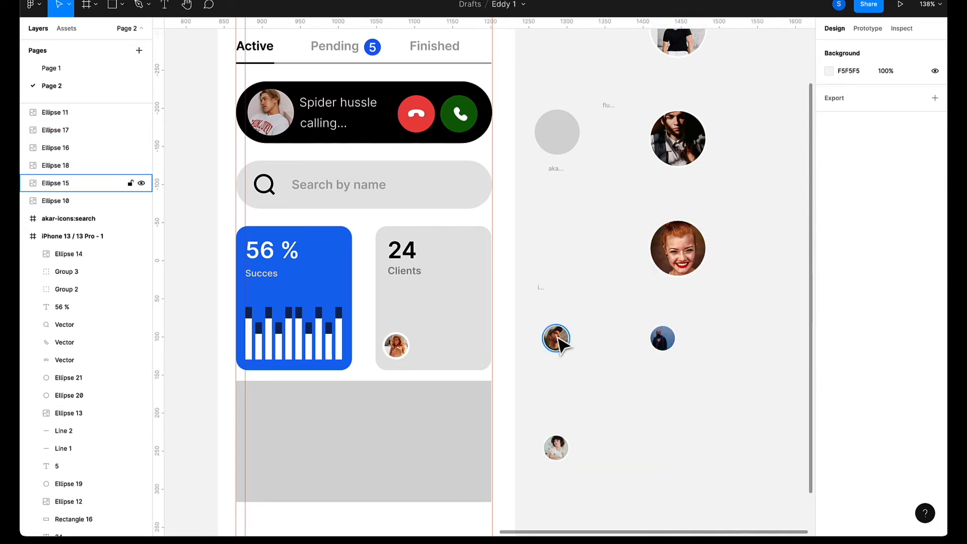
Move the three small photos into the "24 Clients" card beside the redhead at X 237, 255 and 294, all at Y 517.
drag(557, 339, 417, 352)
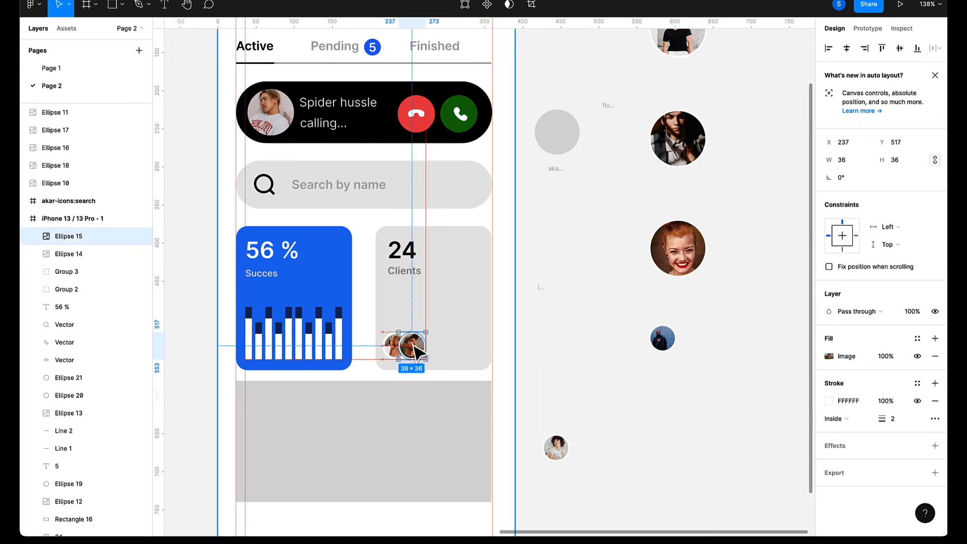
drag(662, 347, 428, 359)
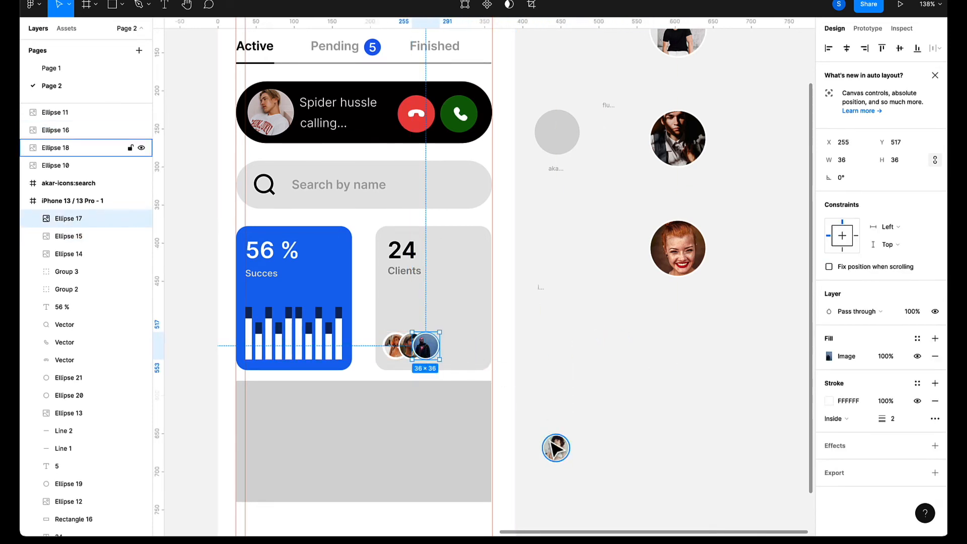
drag(555, 447, 456, 347)
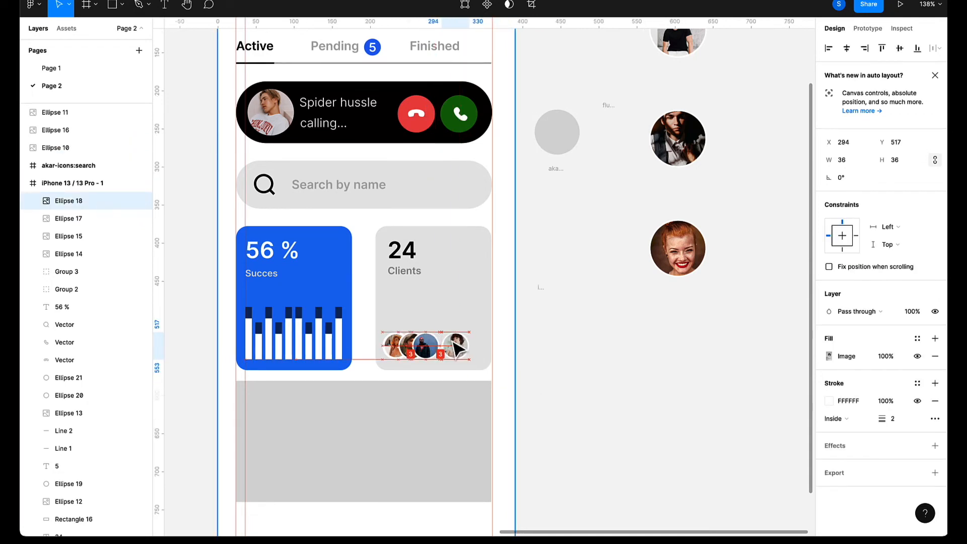
Distribute the horizontal spacing of the four avatars in the "24 Clients" card evenly.
click(427, 348)
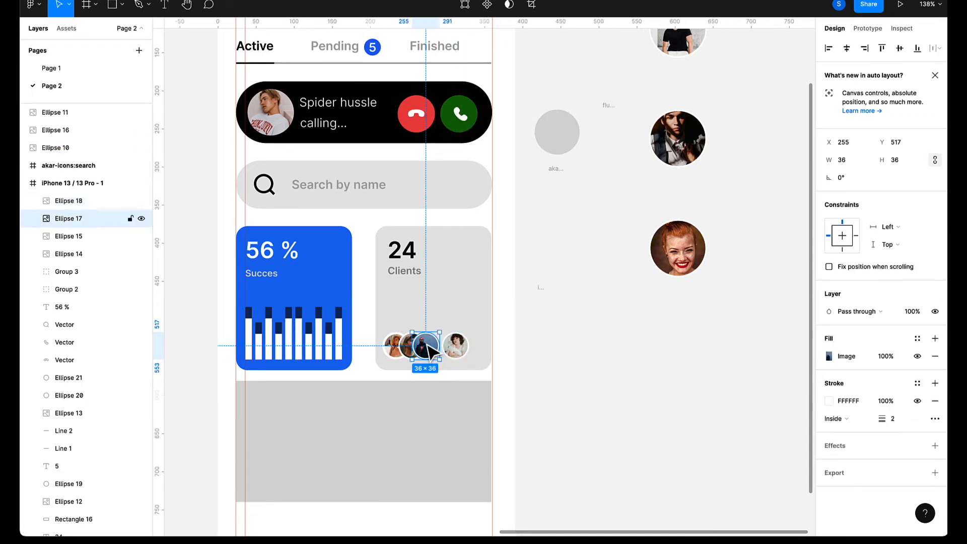
click(397, 346)
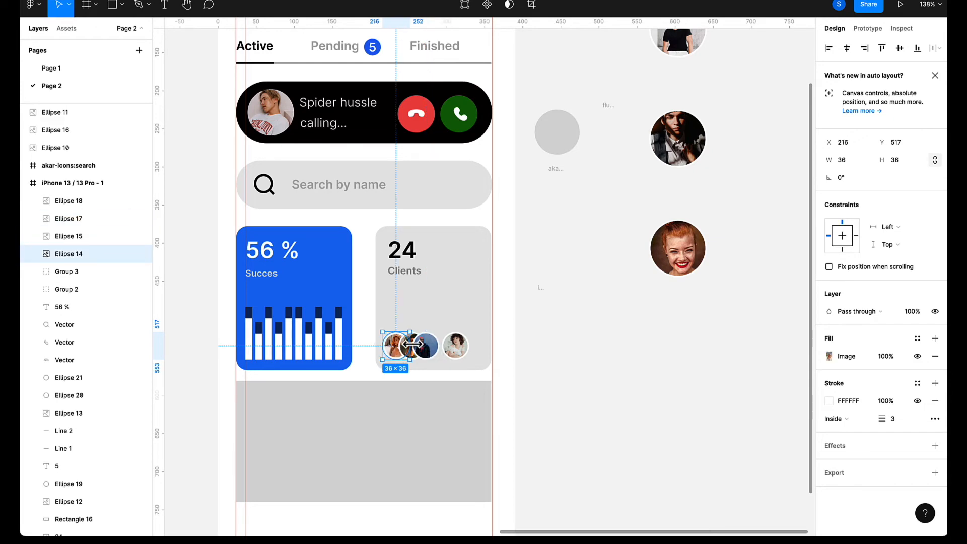
scroll(412, 344, up, 6)
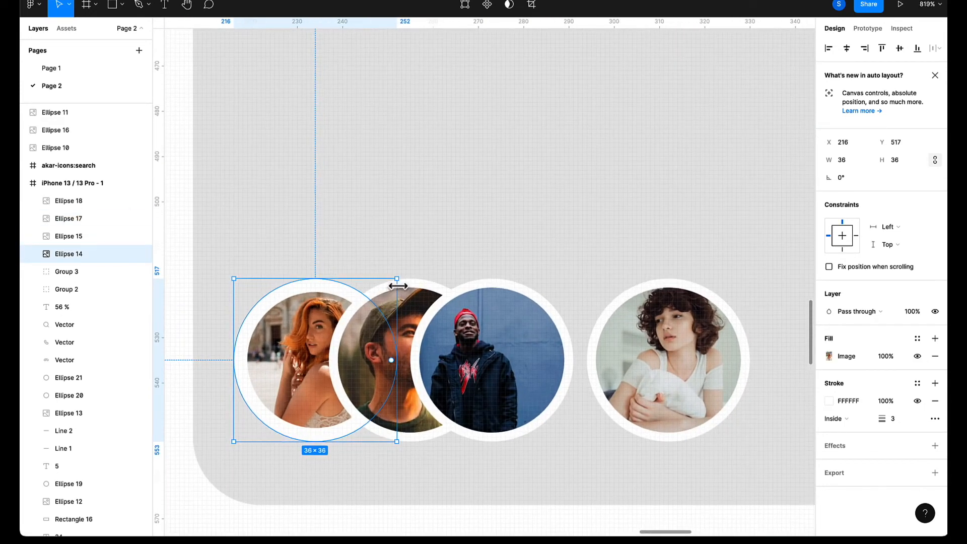
shift+click(404, 283)
shift+click(518, 298)
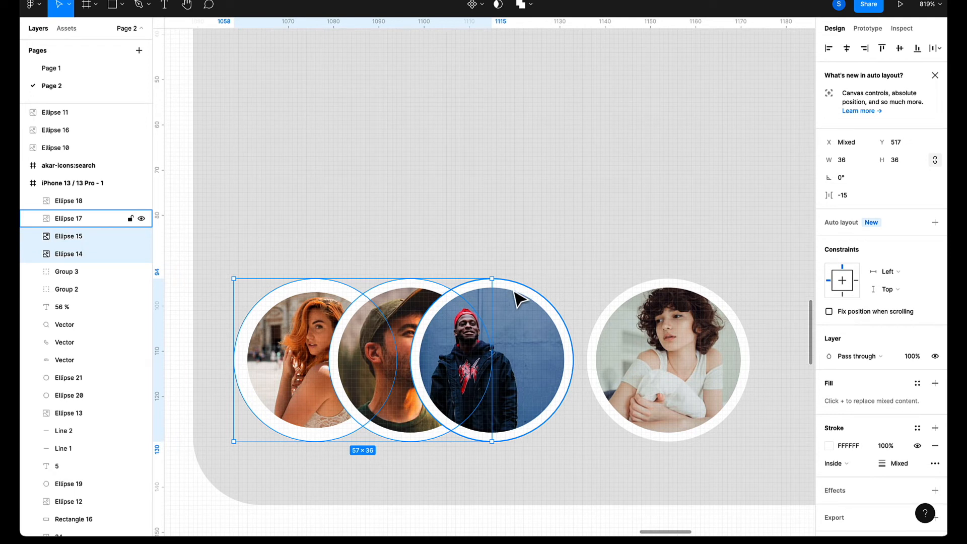
shift+click(653, 301)
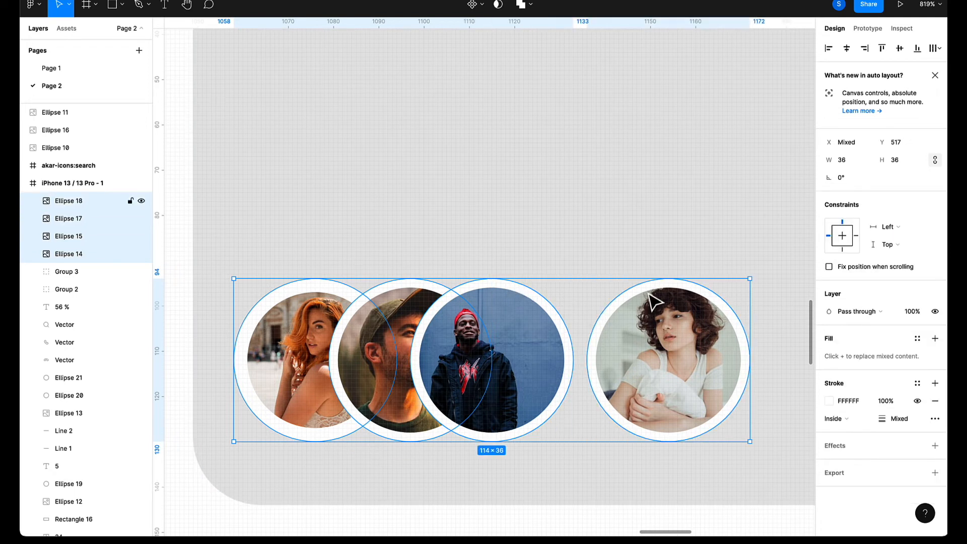
click(935, 49)
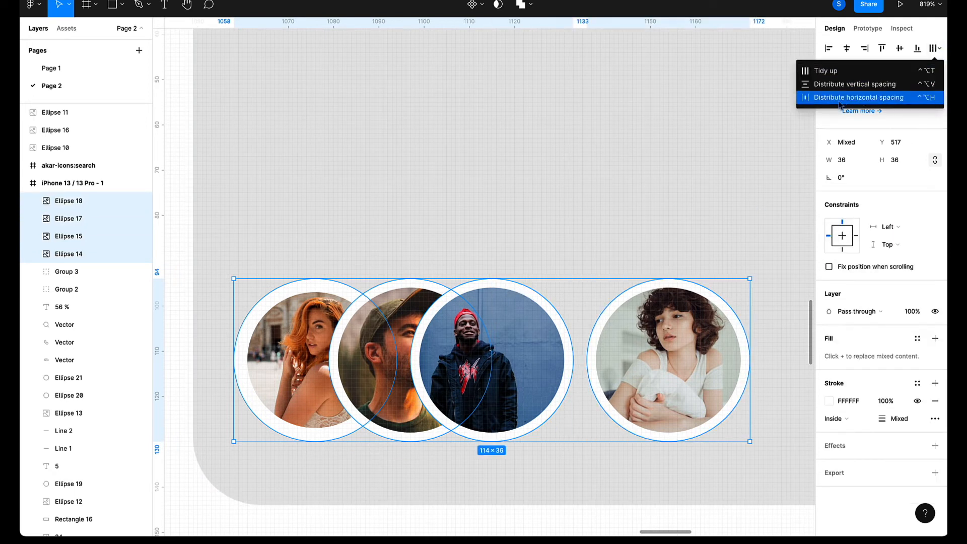
click(839, 98)
scroll(602, 155, down, 10)
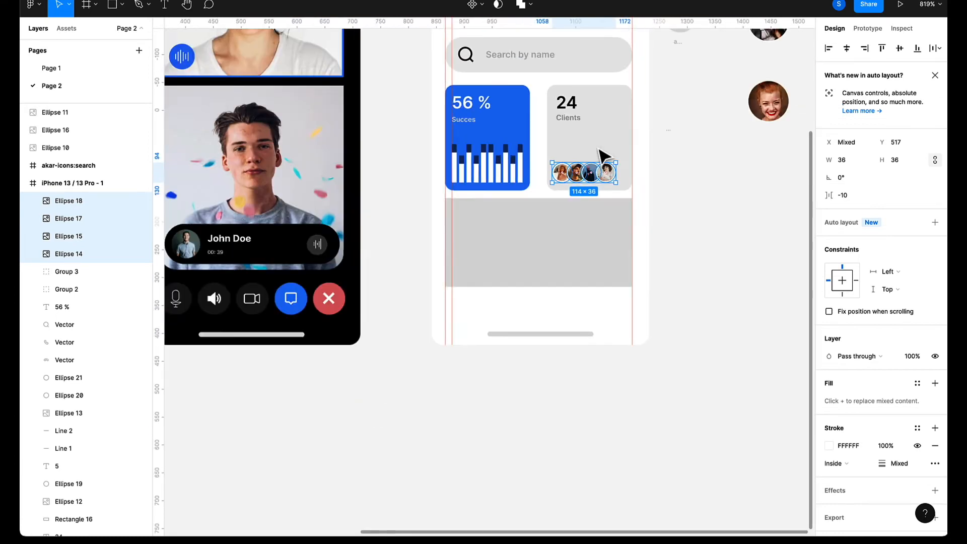
scroll(602, 156, up, 3)
click(733, 250)
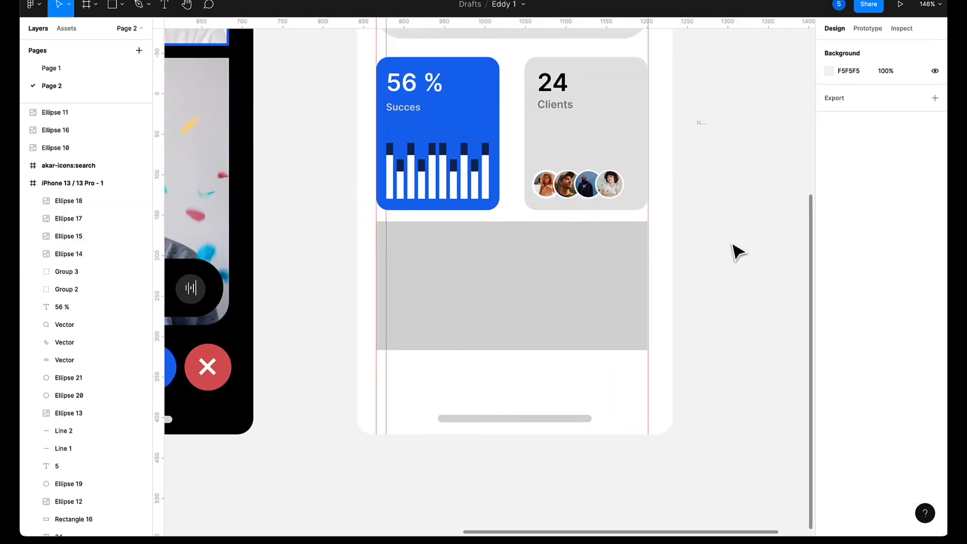
Set the font size of the "Clients" label under the number 24 to 20.
scroll(709, 238, right, 5)
scroll(708, 238, up, 2)
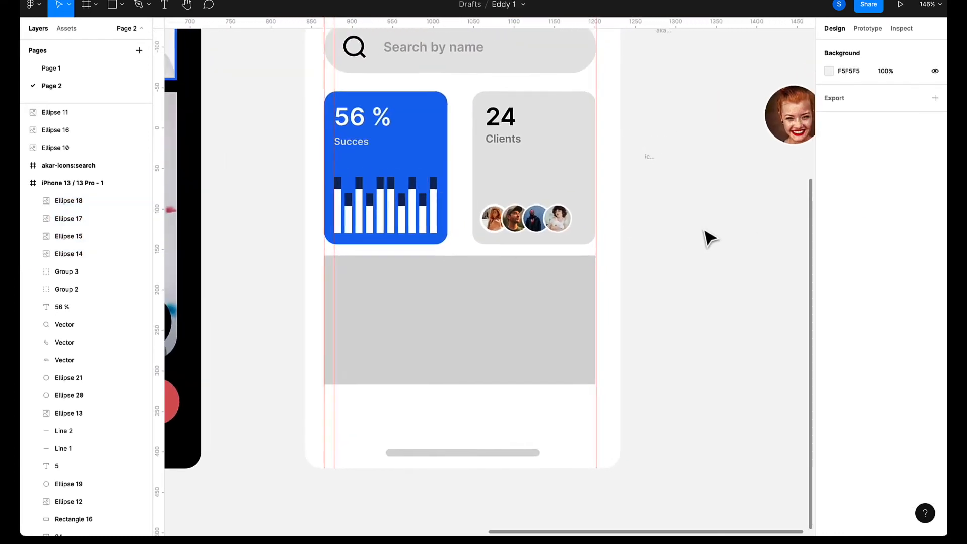
scroll(708, 237, right, 1)
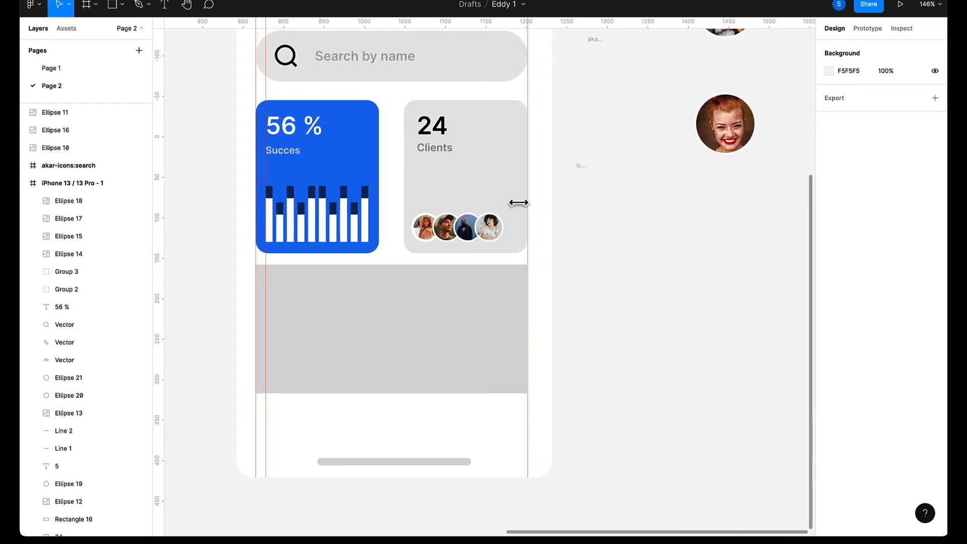
click(441, 154)
click(900, 378)
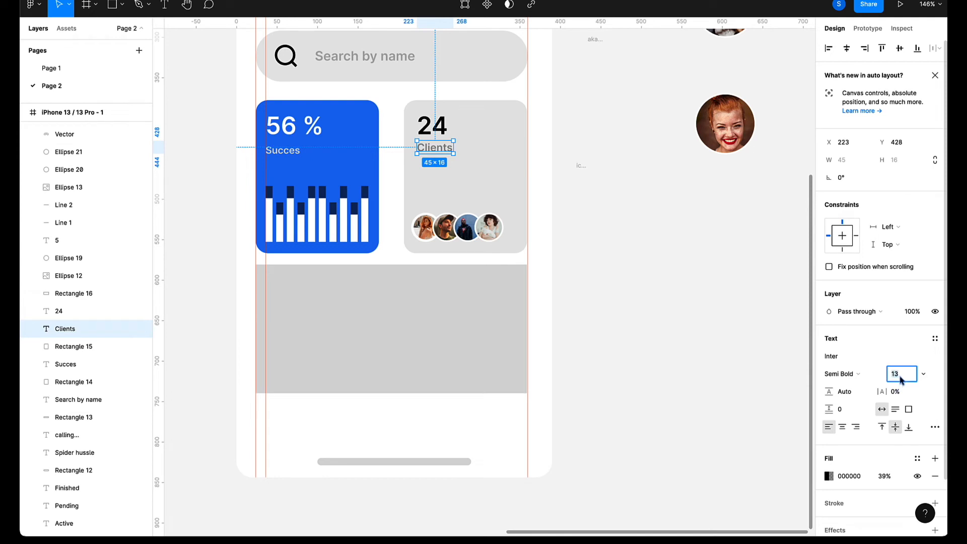
text(18)
key(Return)
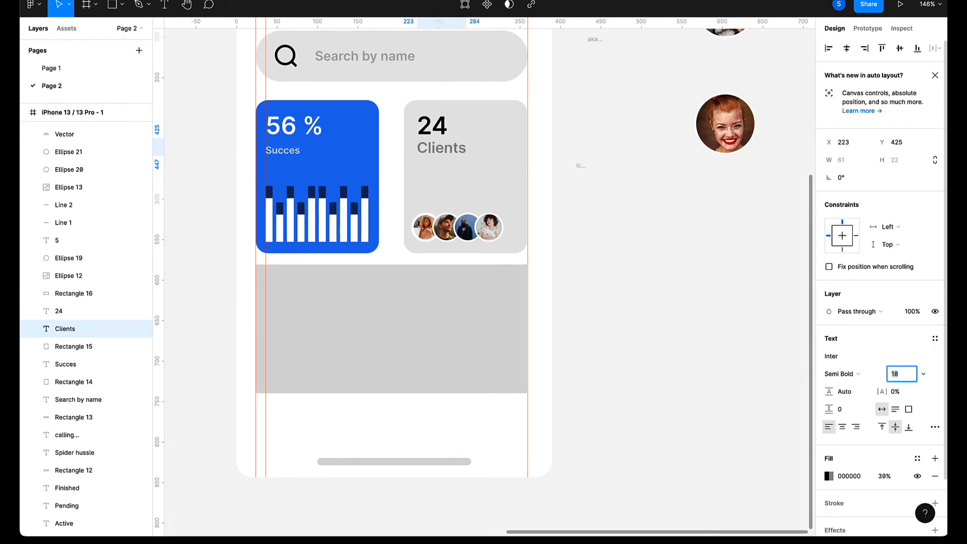
key(Up)
key(Up)
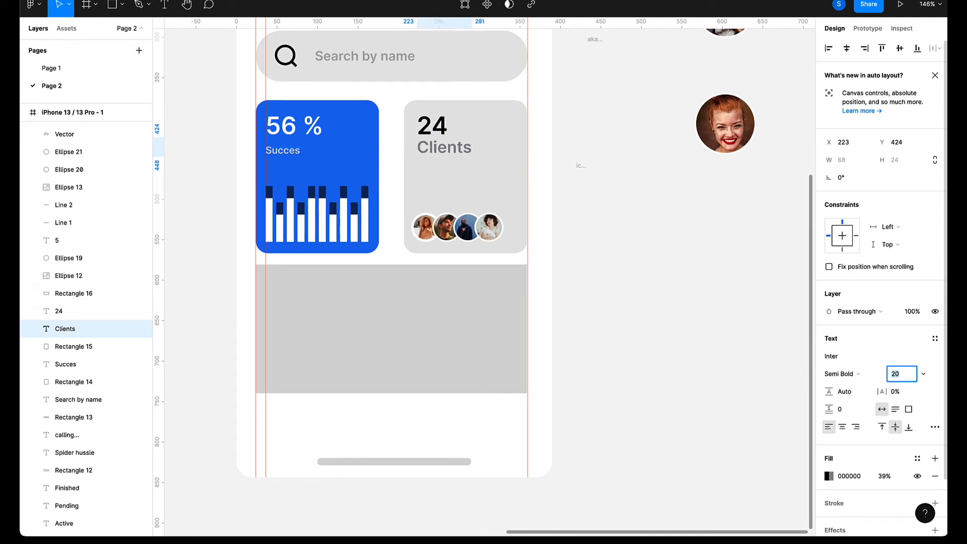
Reduce the font size of the "Clients" label to 16.
key(Down)
key(Down)
key(Down)
key(Down)
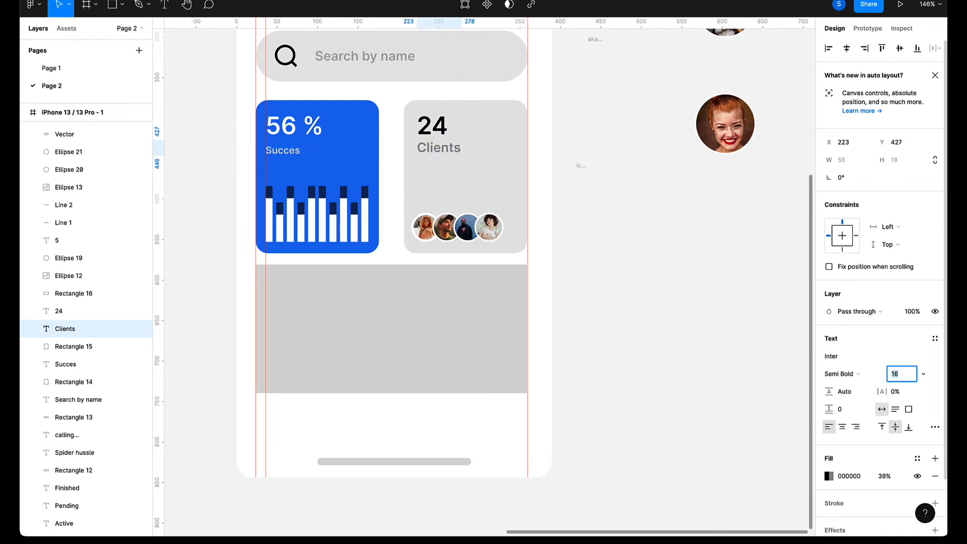
Increase the font size of the number 24 in the clients card to 36.
click(445, 129)
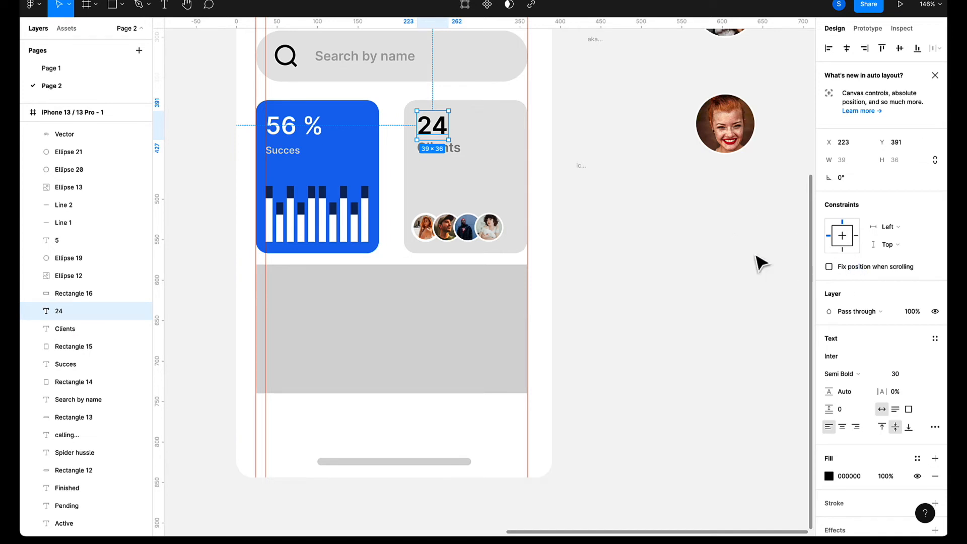
click(900, 371)
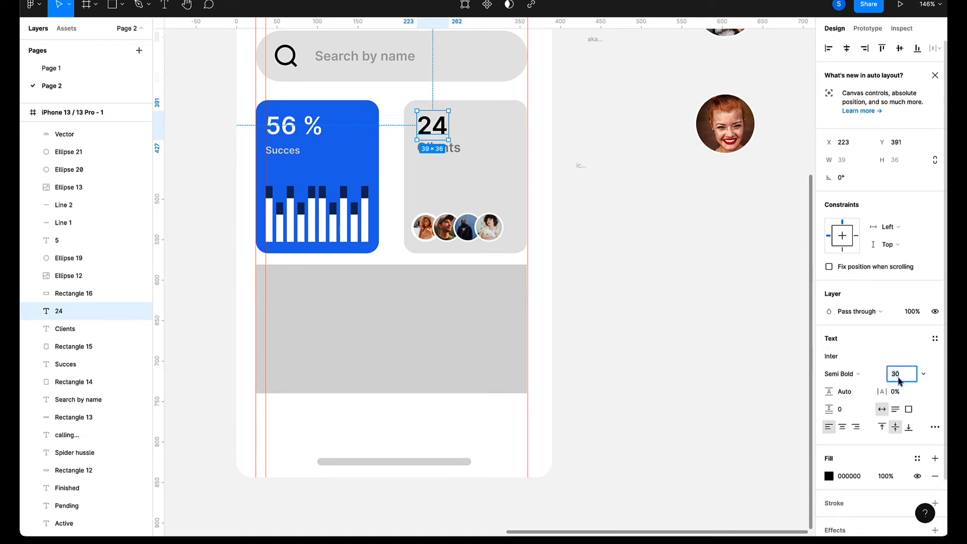
key(Up)
key(Up)
key(Up)
key(Up)
key(Up)
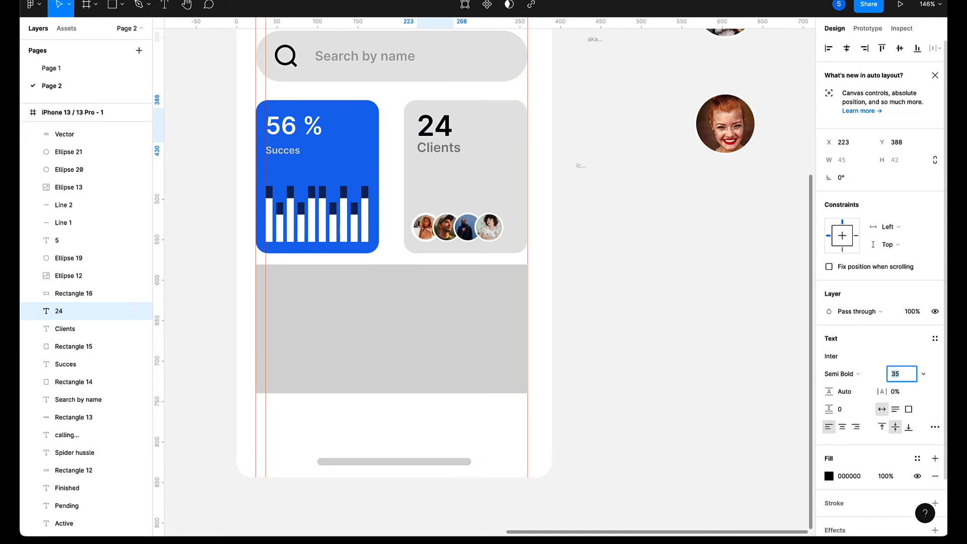
key(Up)
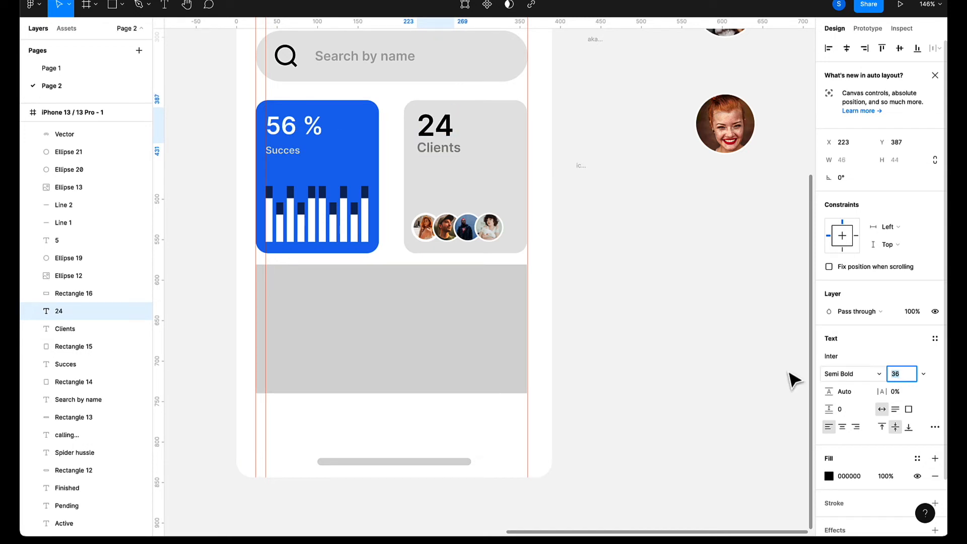
click(642, 243)
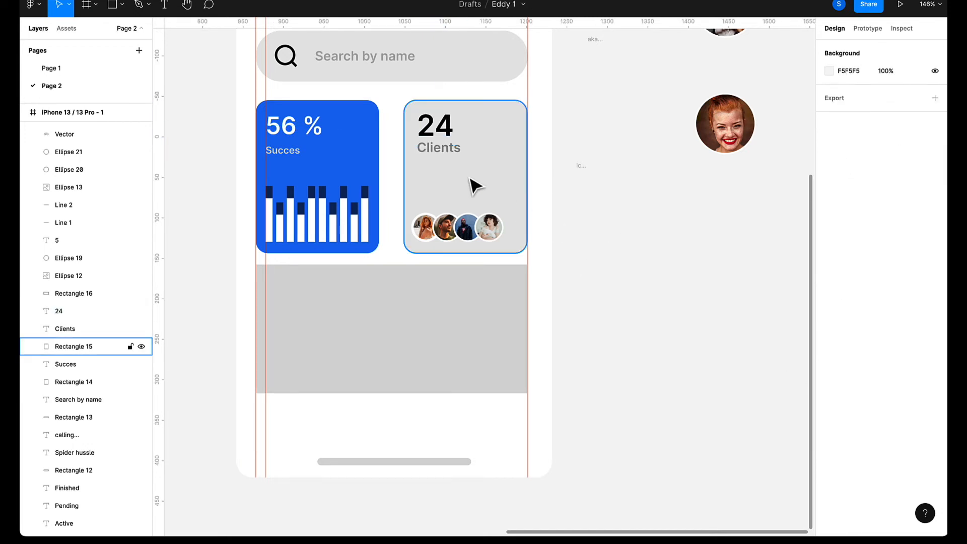
Move the "Clients" label down to X 224, Y 444 and the number 24 to X 224, Y 398.
click(448, 154)
drag(446, 149, 448, 168)
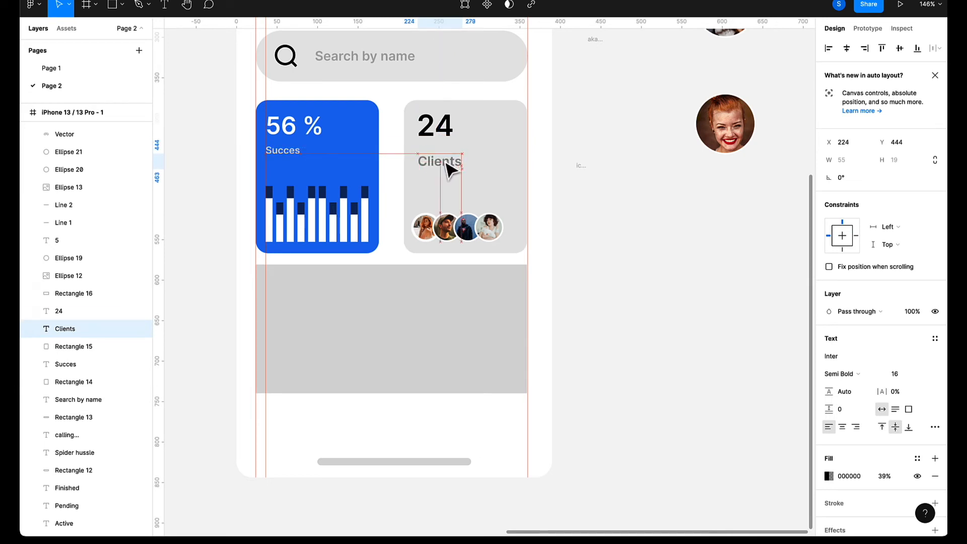
click(445, 126)
drag(448, 126, 446, 134)
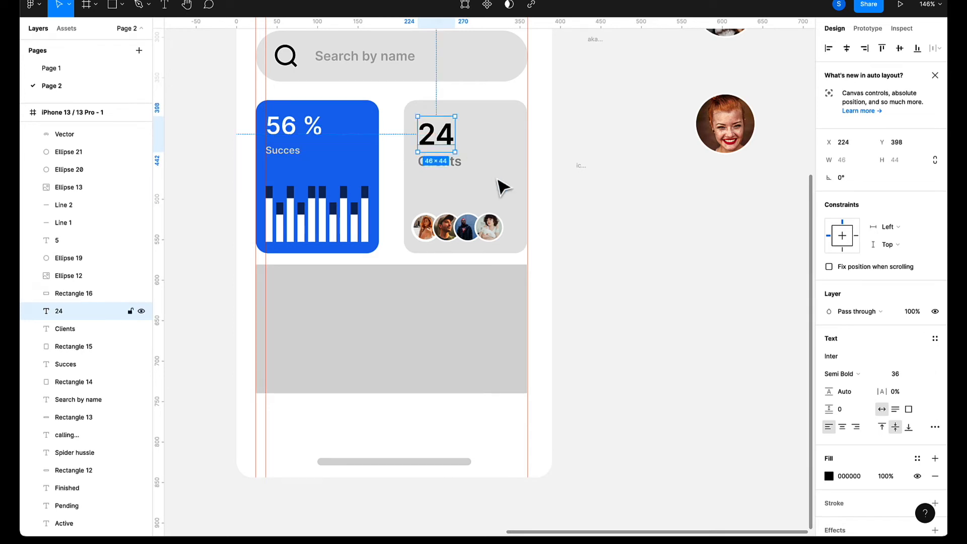
click(611, 291)
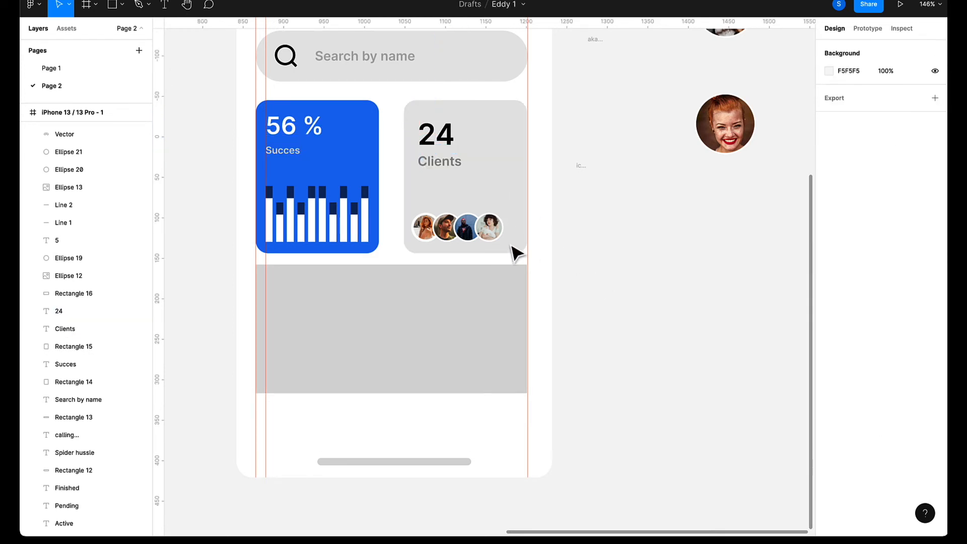
Enlarge the four overlapping avatars in the "24 Clients" card together to 41 × 41 each.
click(423, 229)
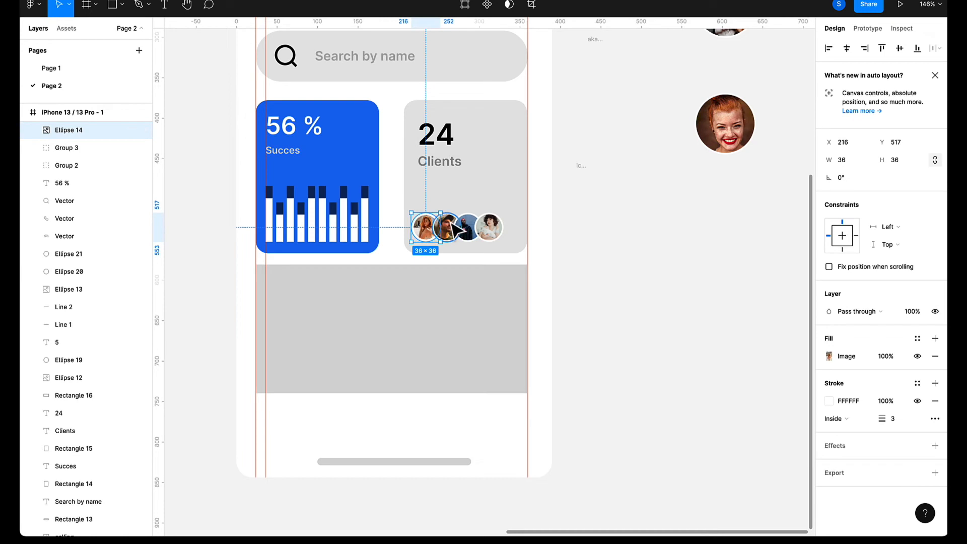
scroll(455, 229, up, 2)
scroll(456, 229, up, 5)
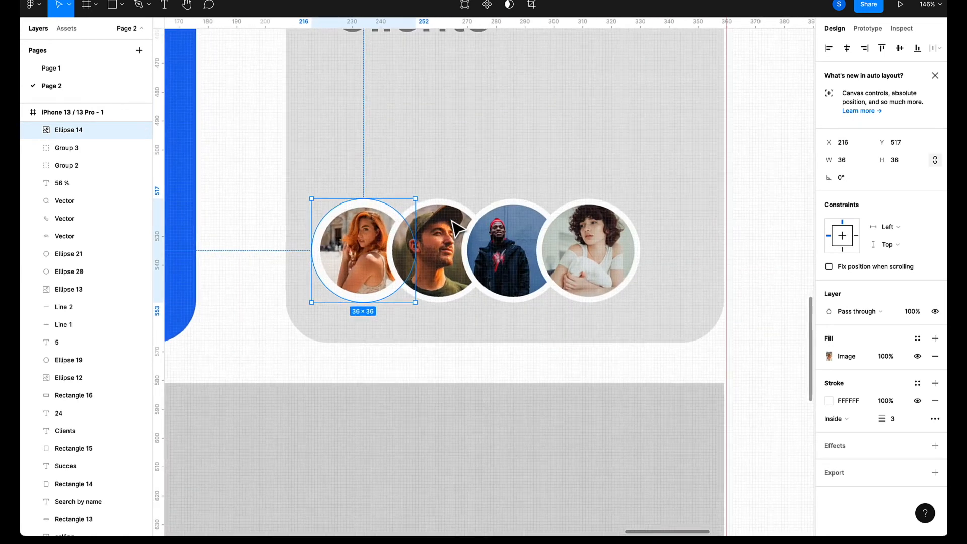
shift+click(425, 203)
shift+click(526, 217)
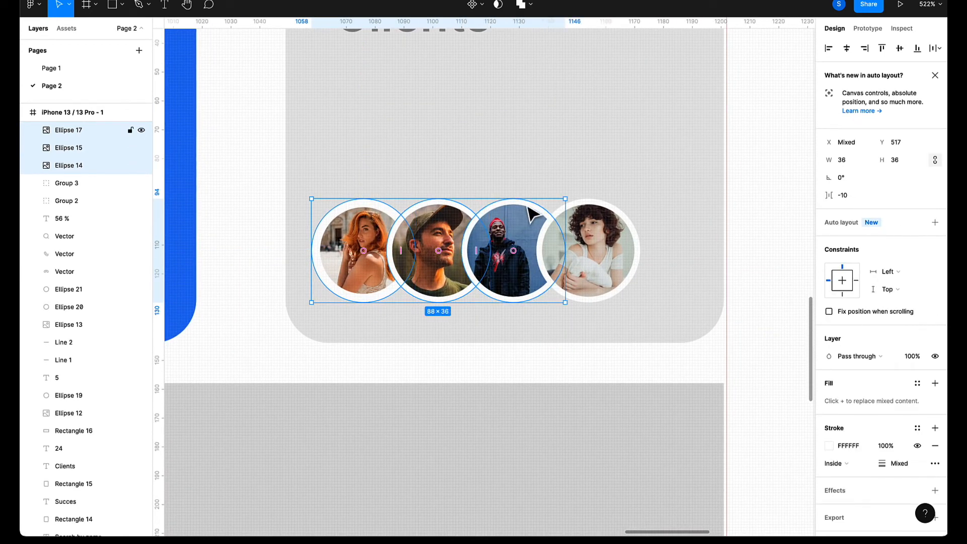
shift+click(610, 220)
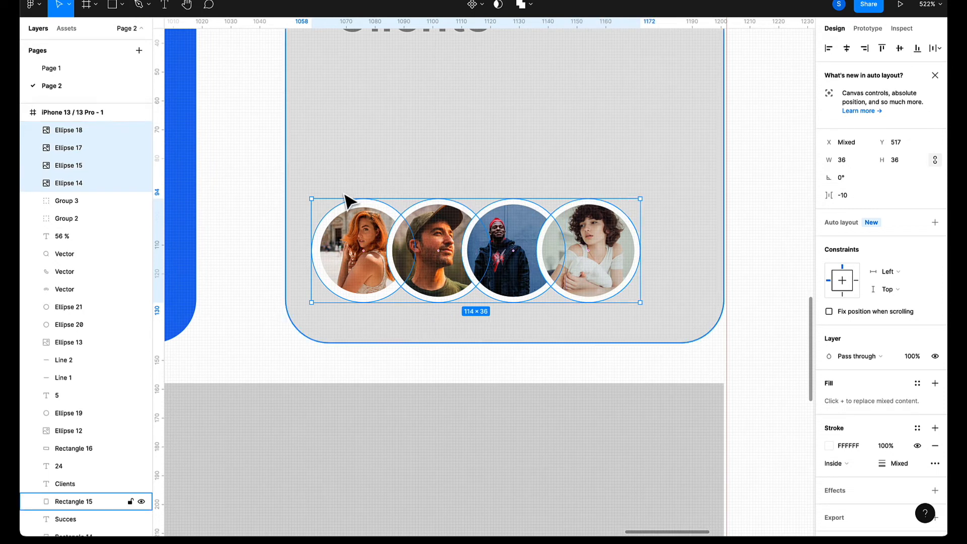
drag(339, 195, 337, 182)
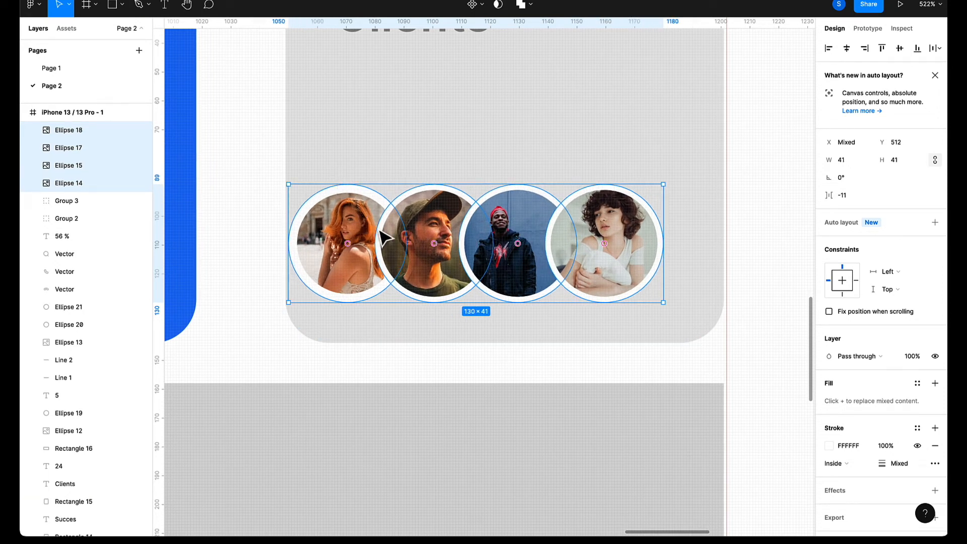
Shift the row of four avatars slightly right and down within the "24 Clients" card to Y 516.
drag(387, 238, 392, 242)
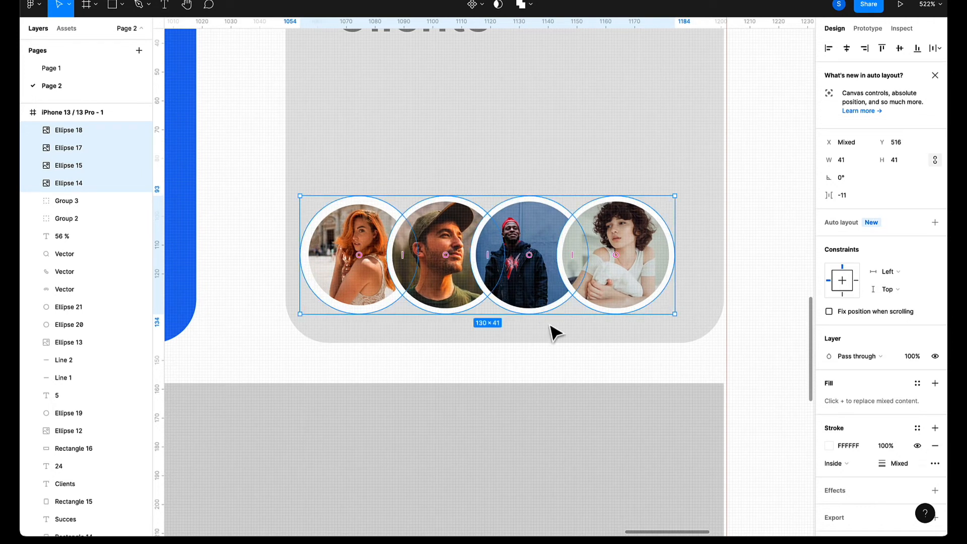
click(554, 367)
scroll(554, 368, down, 8)
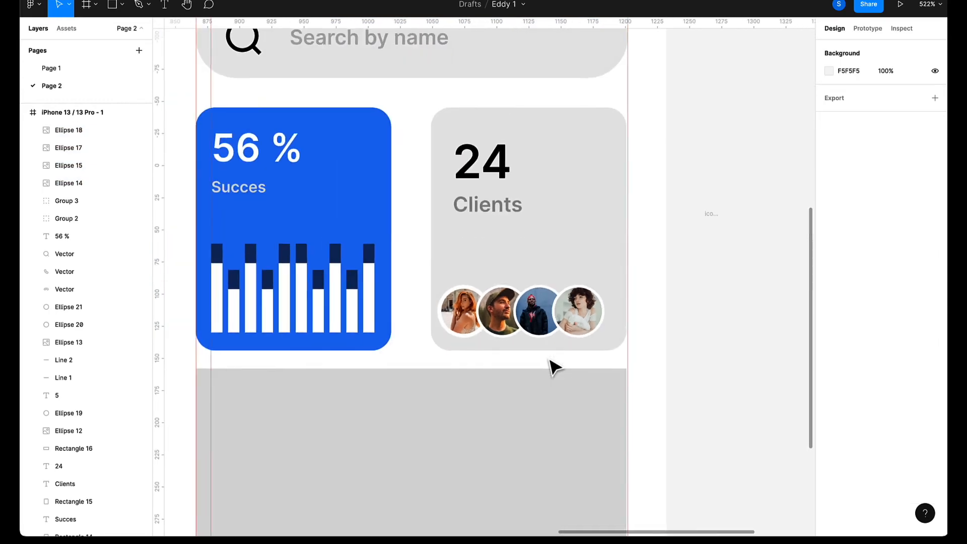
scroll(554, 367, down, 2)
scroll(554, 368, down, 2)
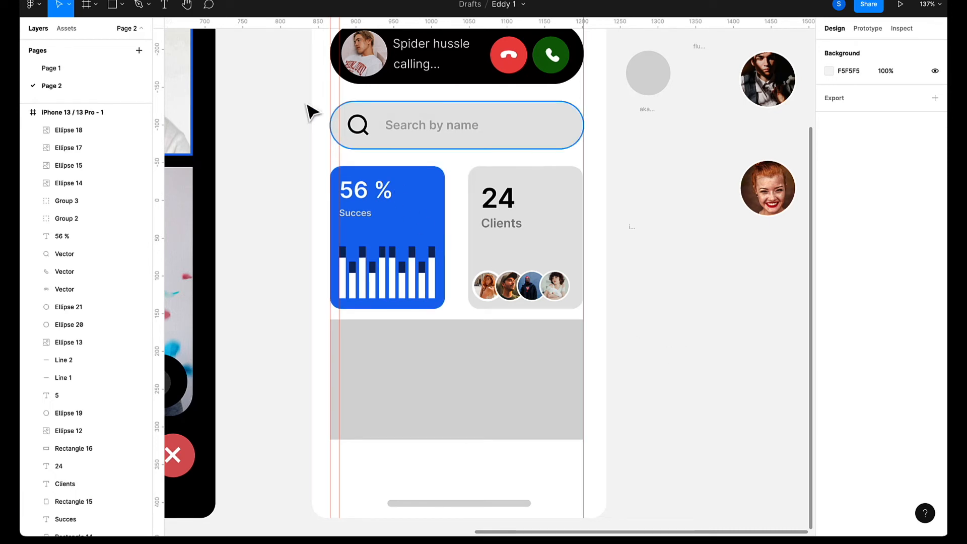
click(222, 1)
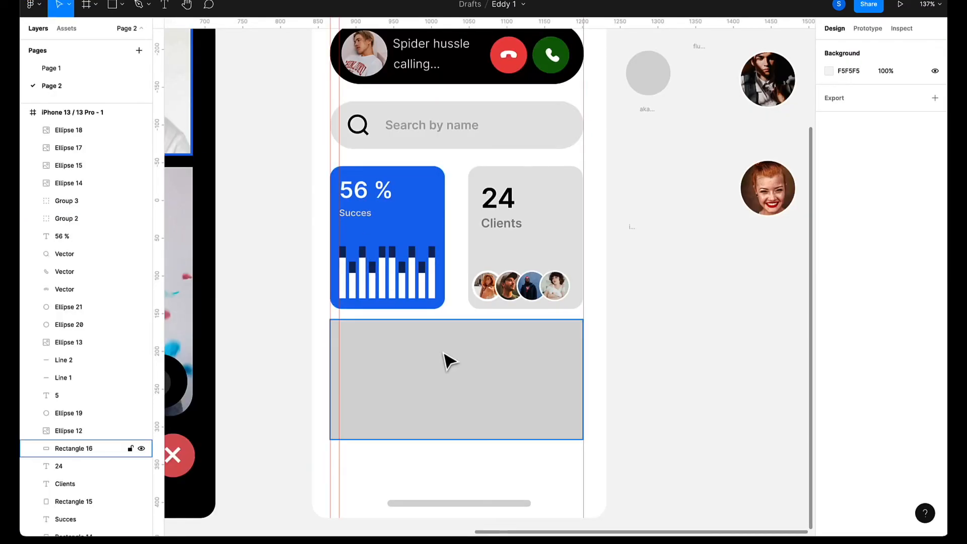
Fill the gray rectangle below the two cards with white FFFFFF and add a black inside stroke of weight 1.
scroll(447, 361, down, 2)
scroll(445, 354, down, 1)
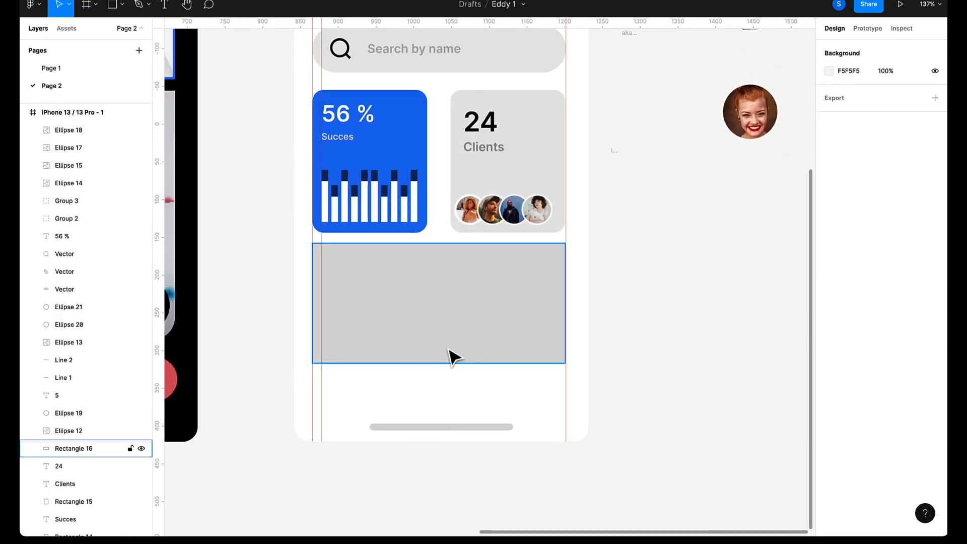
click(451, 355)
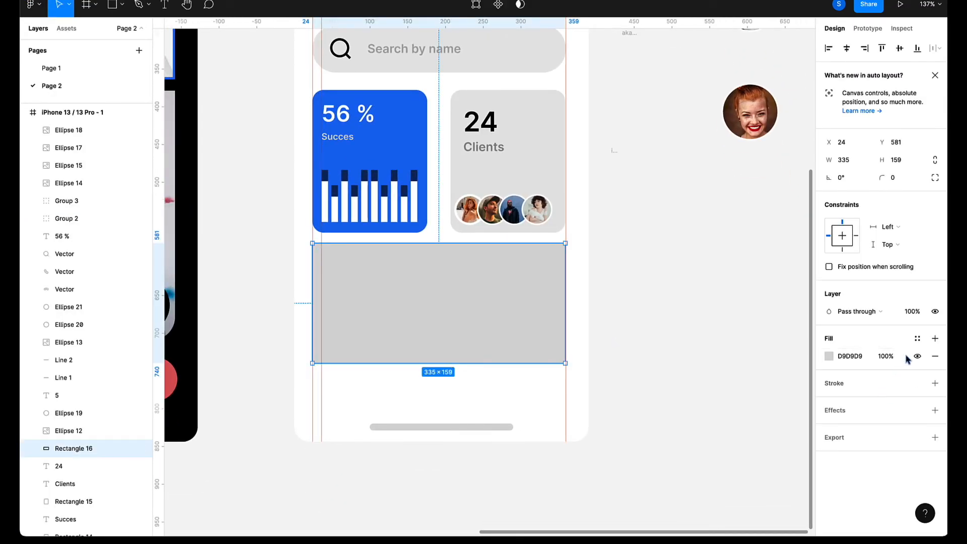
click(829, 357)
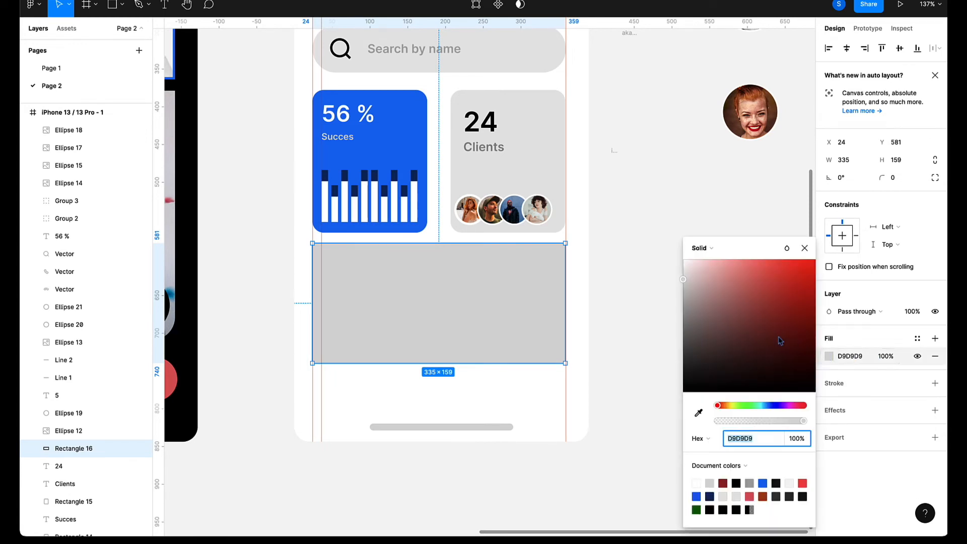
drag(707, 279, 664, 262)
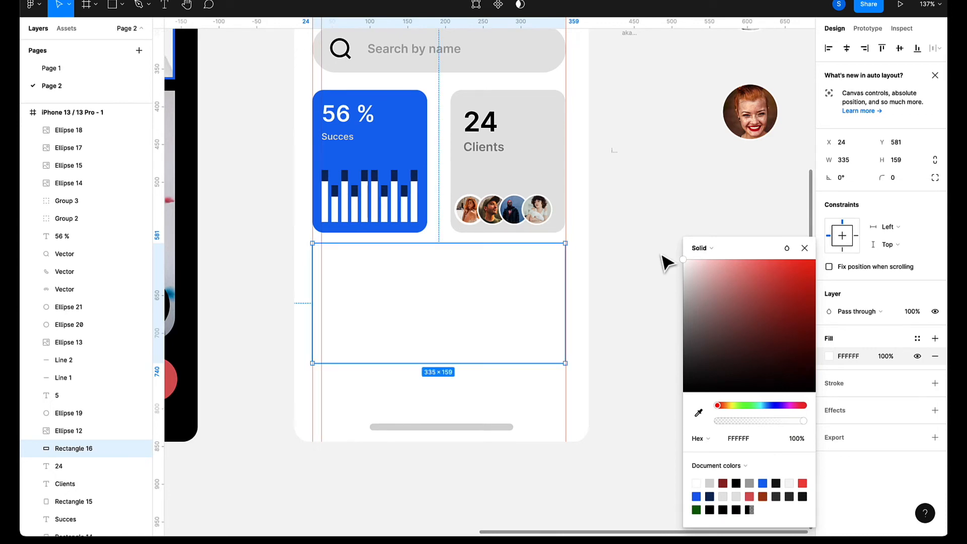
click(934, 384)
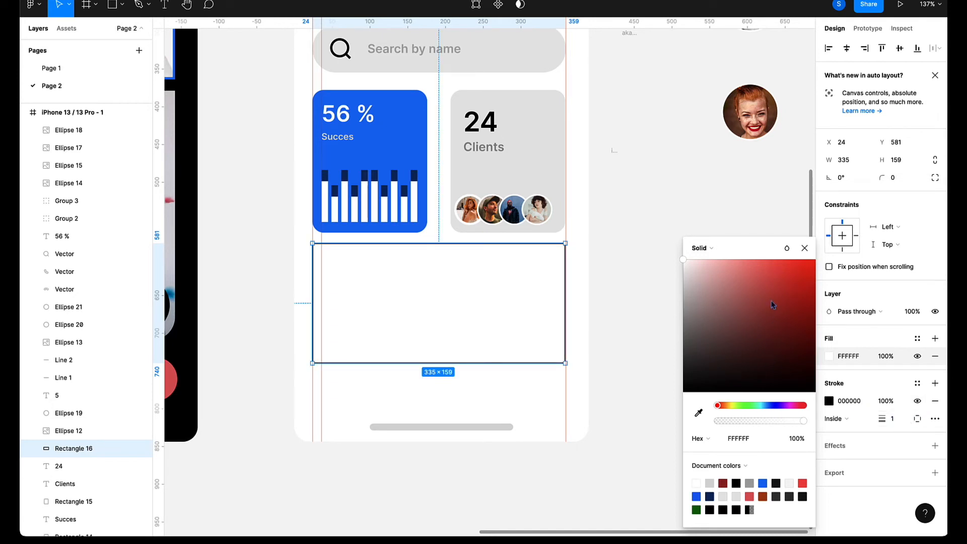
Set the outlined rectangle's corner radius to 6 and extend it downward to a height of 205.
click(896, 178)
text(2)
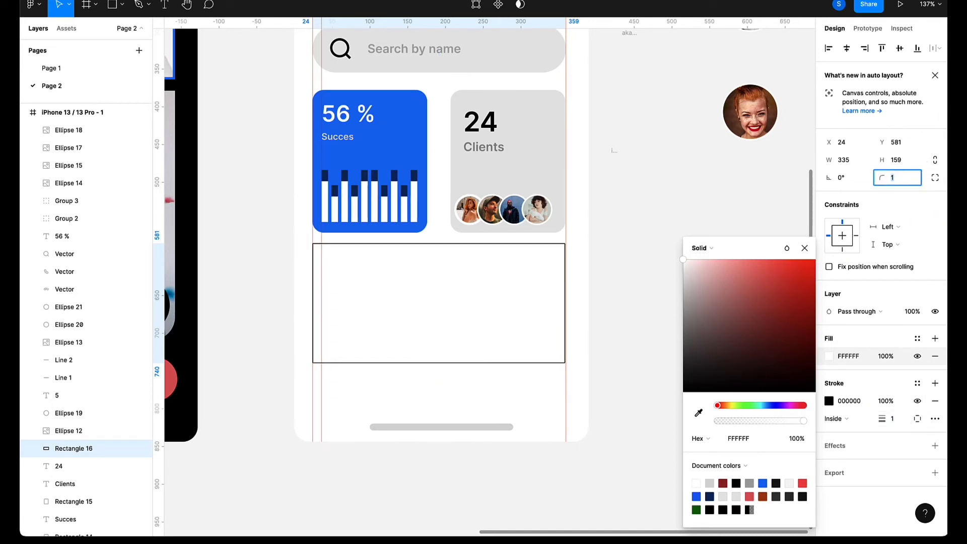
key(Up)
key(Up)
key(Up)
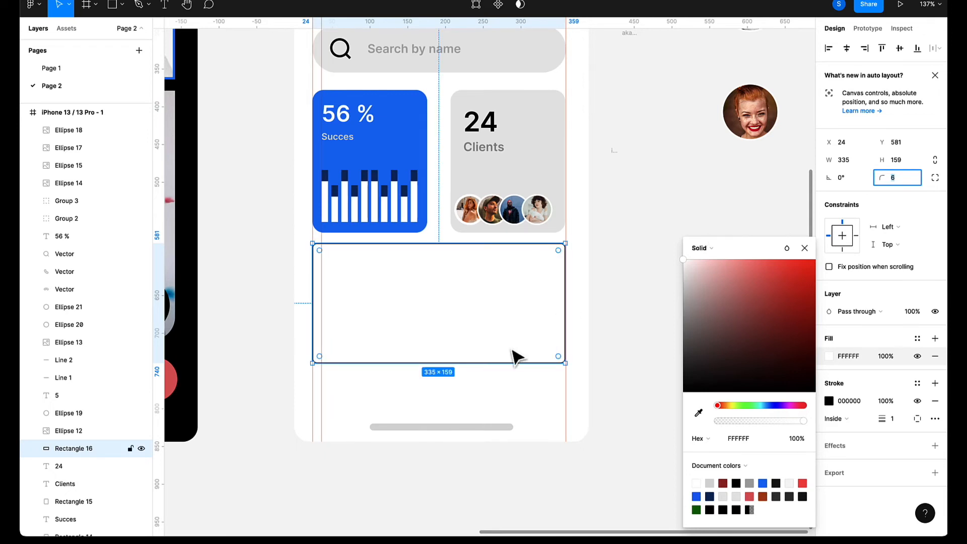
click(638, 328)
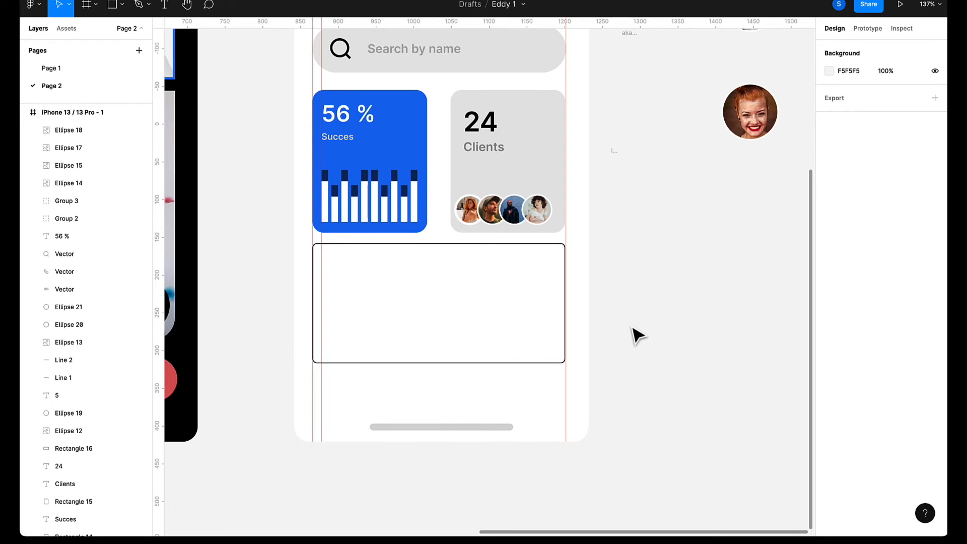
drag(477, 365, 478, 400)
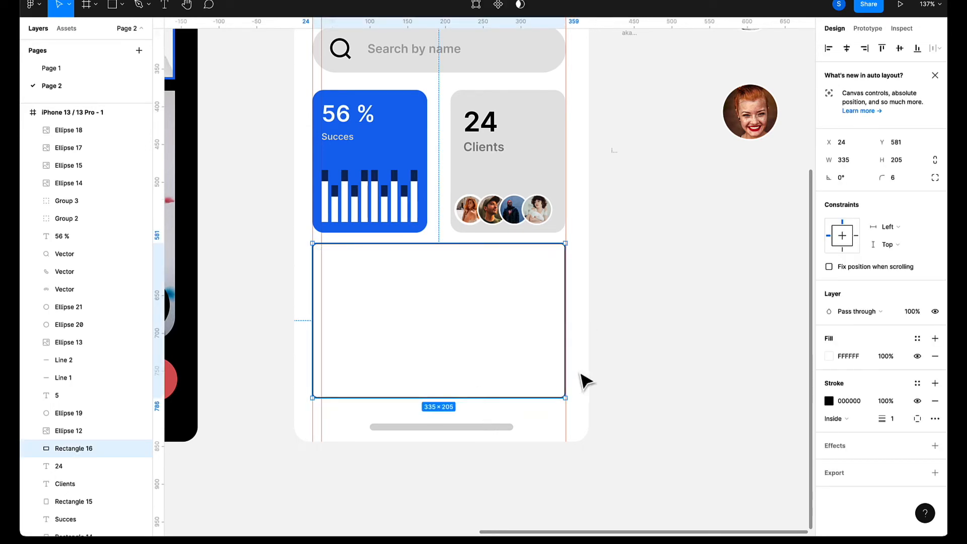
click(639, 364)
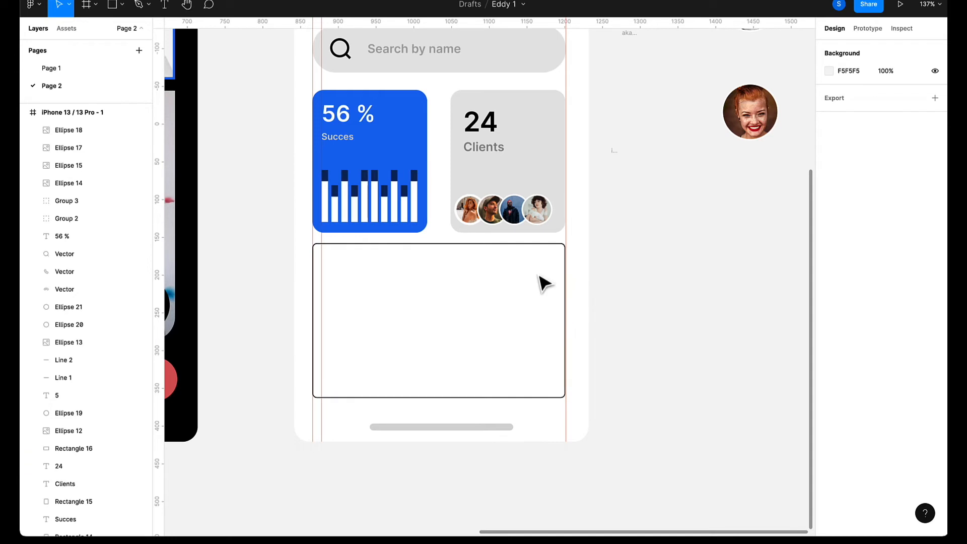
Change the outlined rectangle's stroke color to gray B8AFAF and its stroke weight to 2.
click(518, 251)
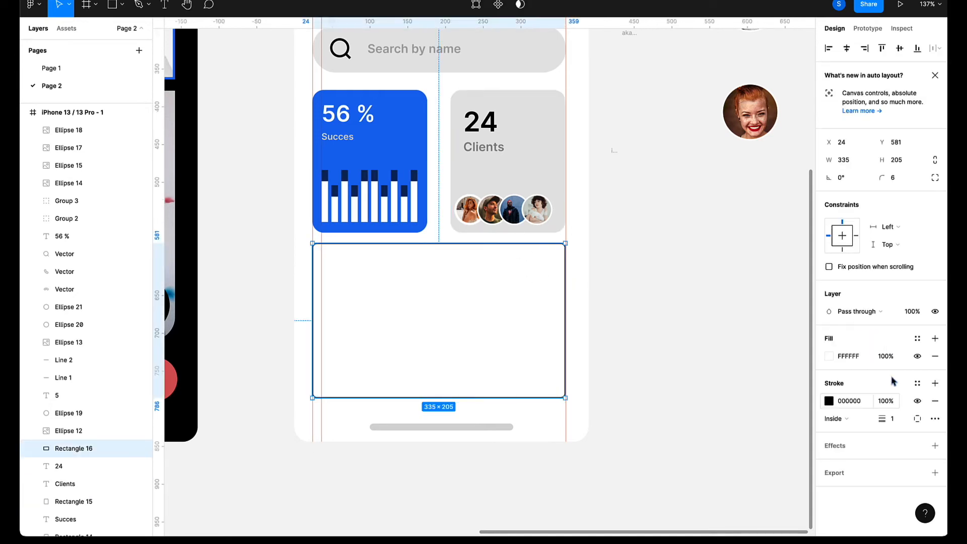
click(829, 401)
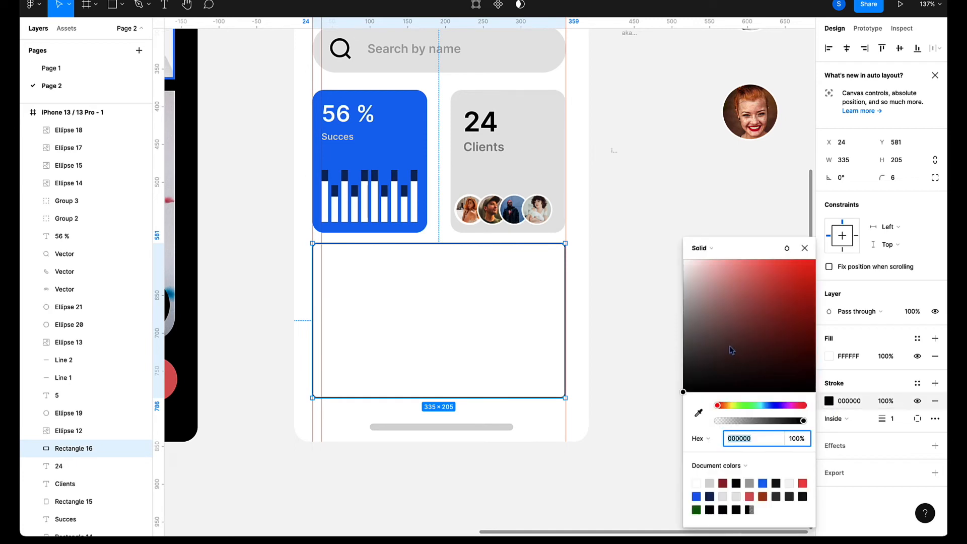
drag(731, 350, 688, 296)
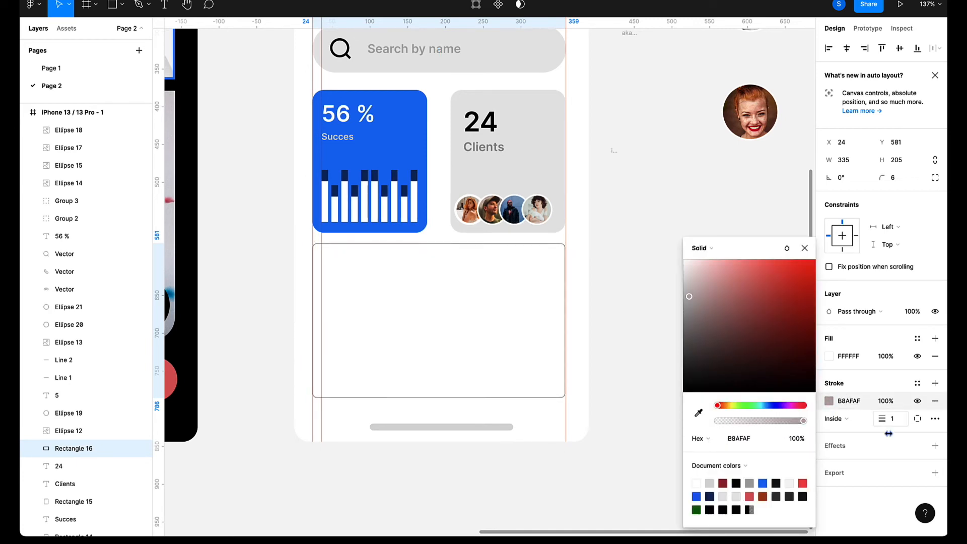
click(900, 419)
text(2)
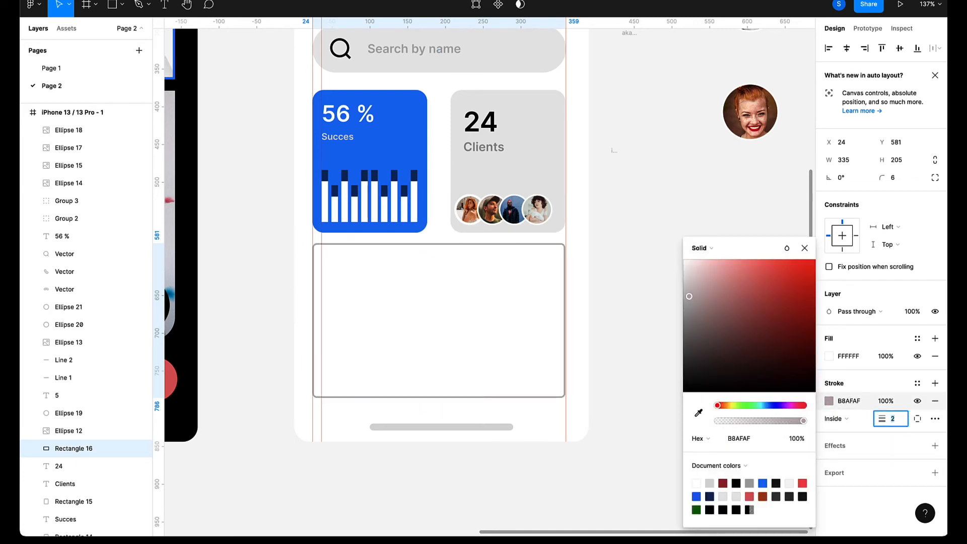
click(635, 337)
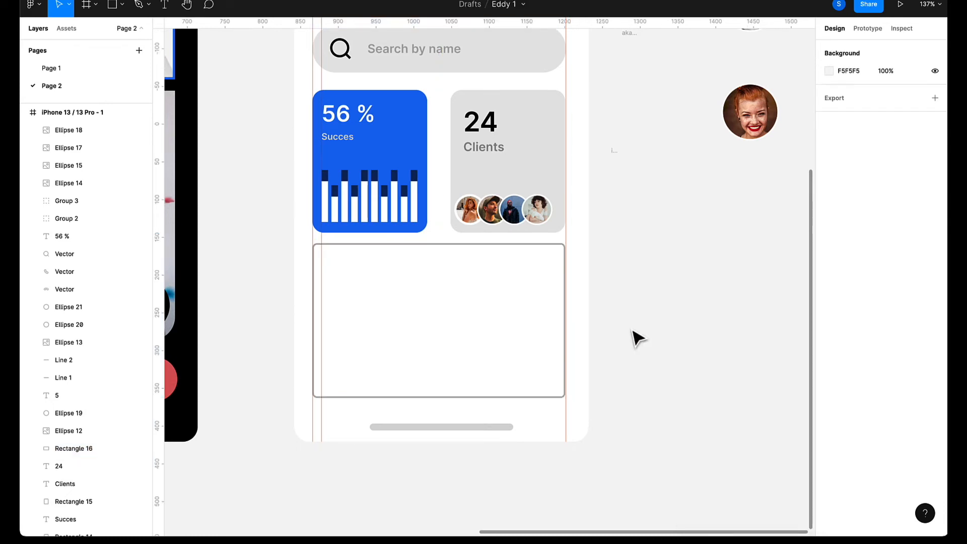
scroll(636, 338, up, 3)
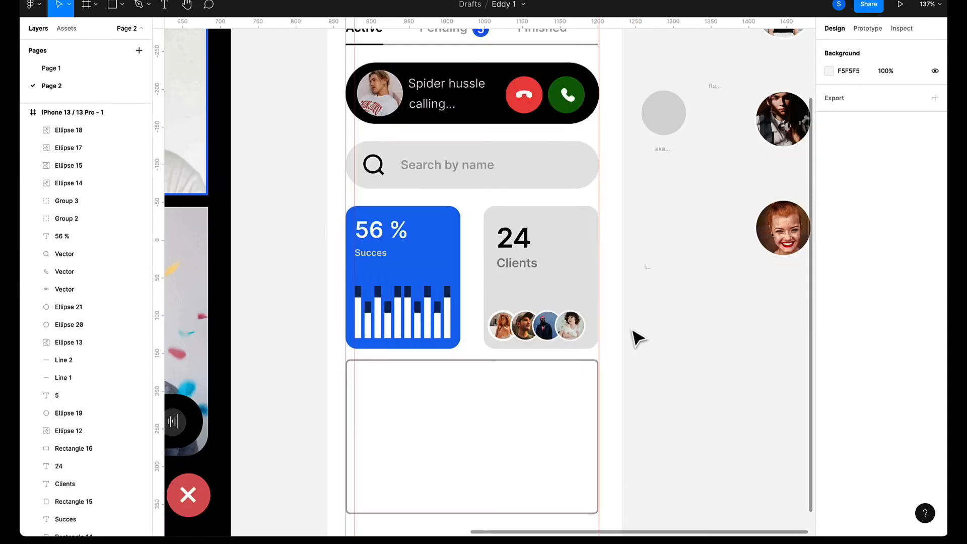
scroll(635, 339, up, 4)
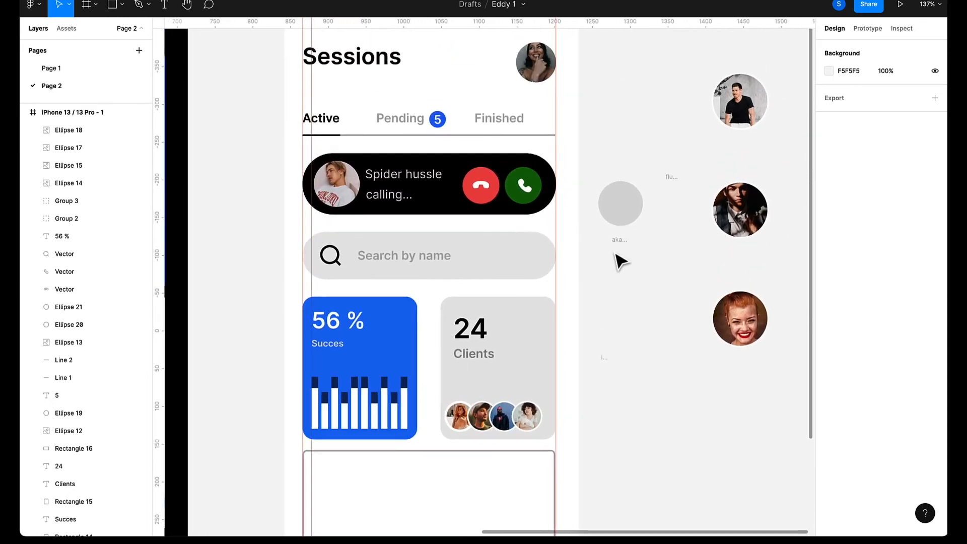
Delete the leftover search icon frame, the call icon frame and the gray circle beside the phone frame.
drag(613, 258, 671, 149)
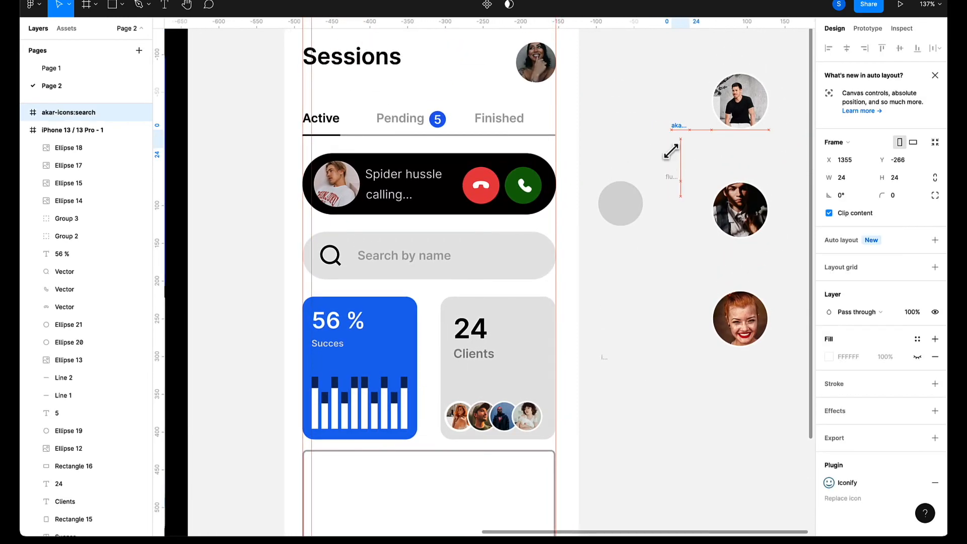
click(675, 181)
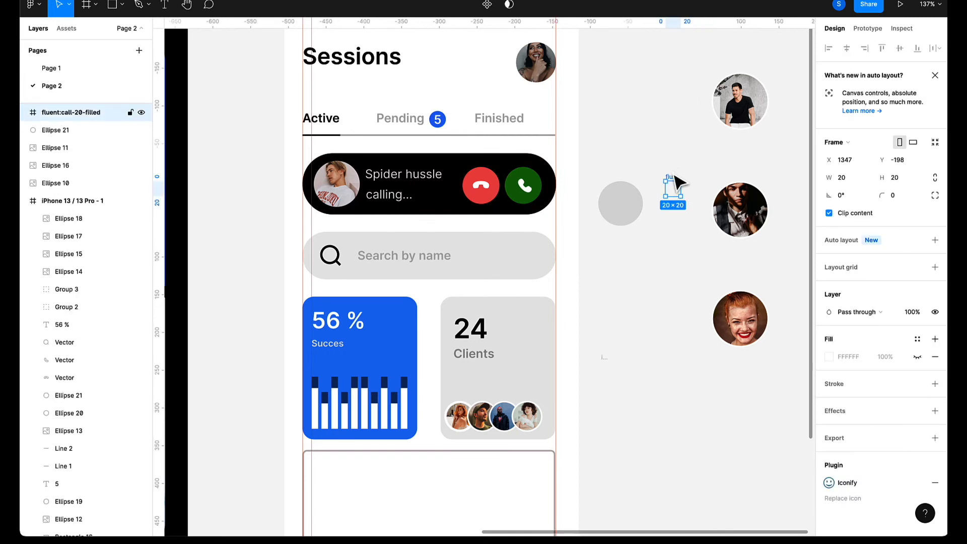
key(Delete)
click(629, 204)
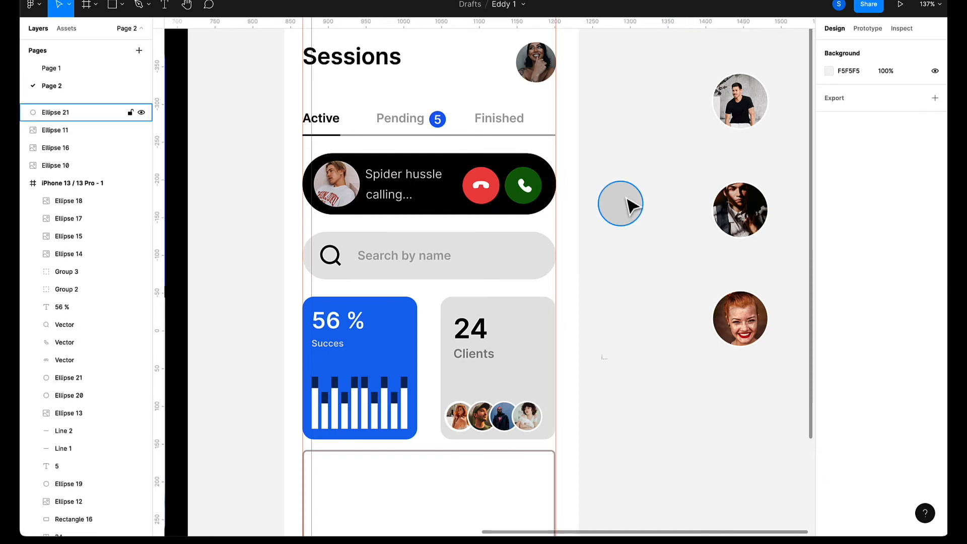
key(Delete)
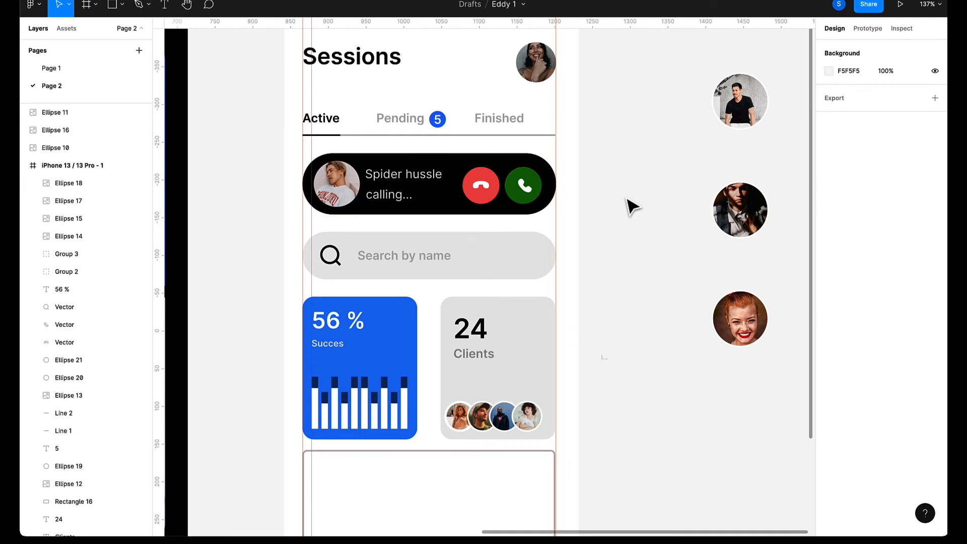
Add the text "Career Guidance" inside the outlined rectangle below the two cards.
scroll(630, 205, down, 4)
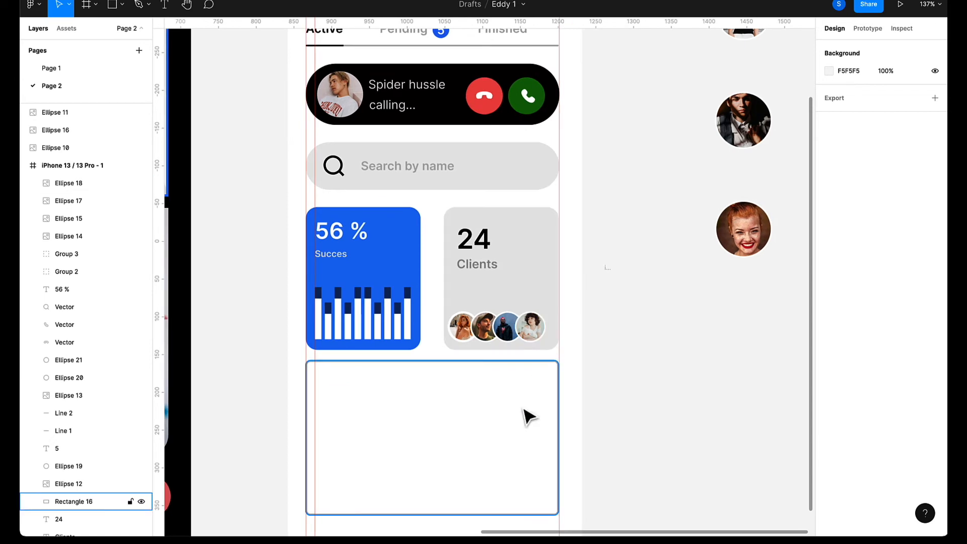
scroll(528, 417, down, 3)
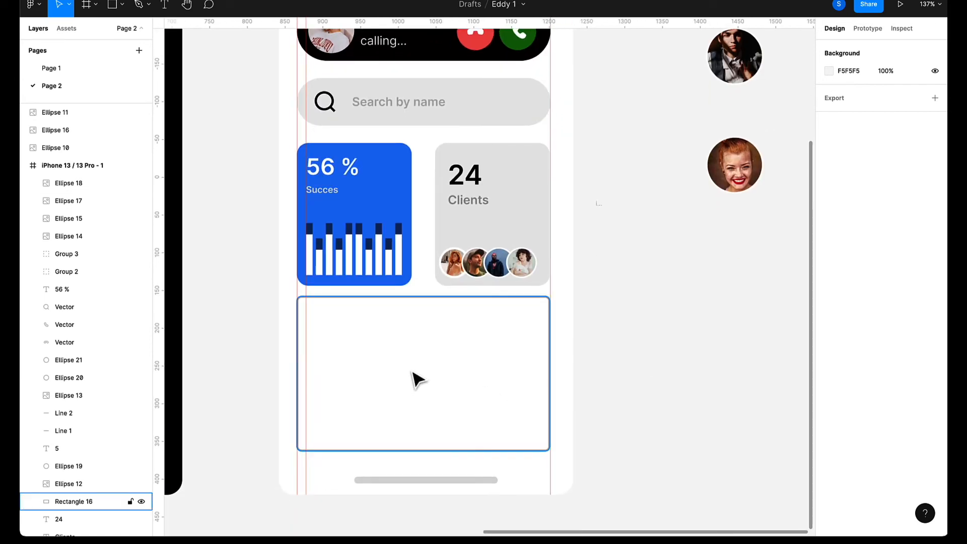
key(t)
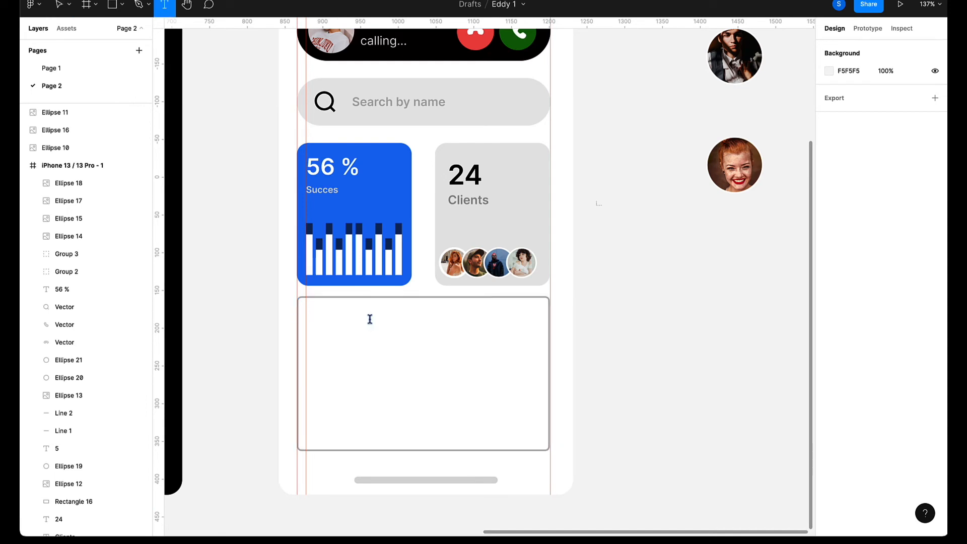
click(370, 319)
key(Escape)
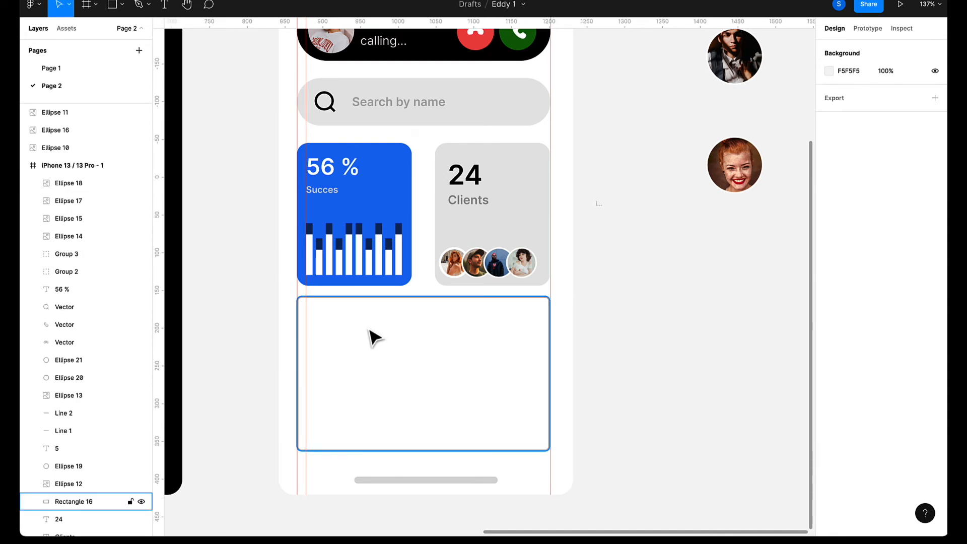
key(t)
click(354, 325)
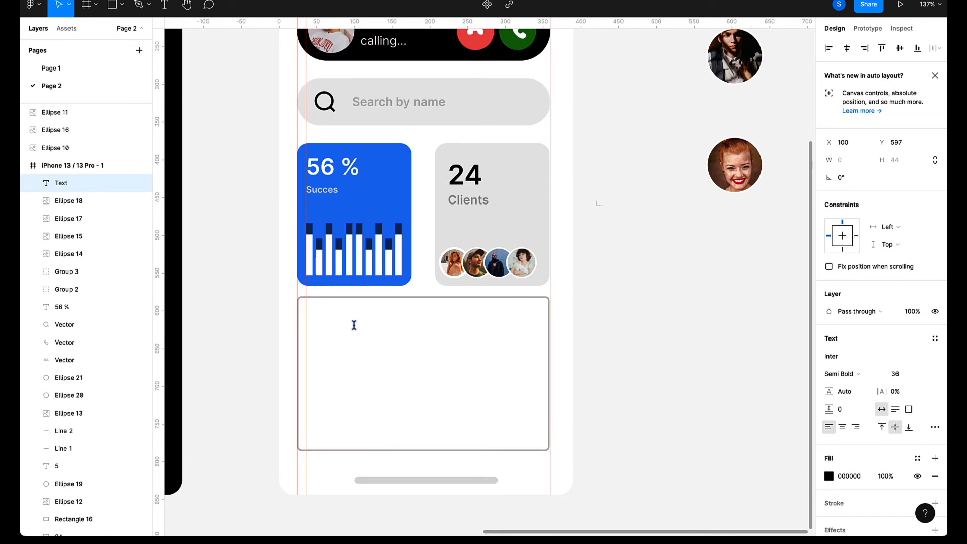
text(Ca)
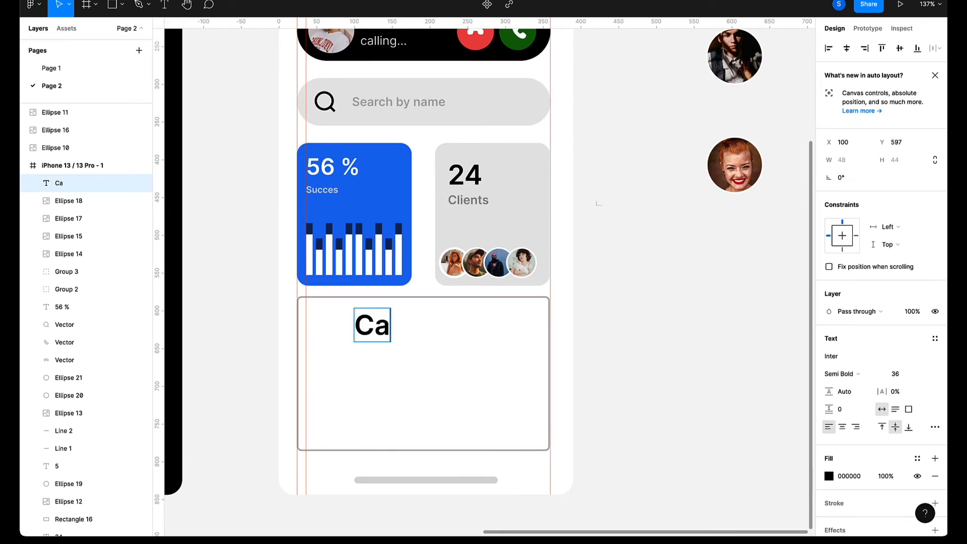
text(reer)
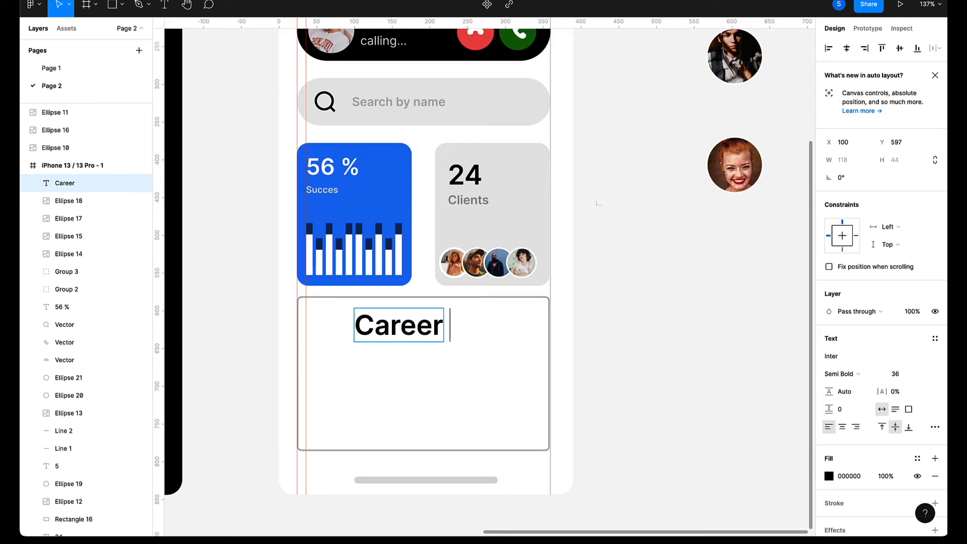
text( B)
key(BackSpace)
text(Guidan)
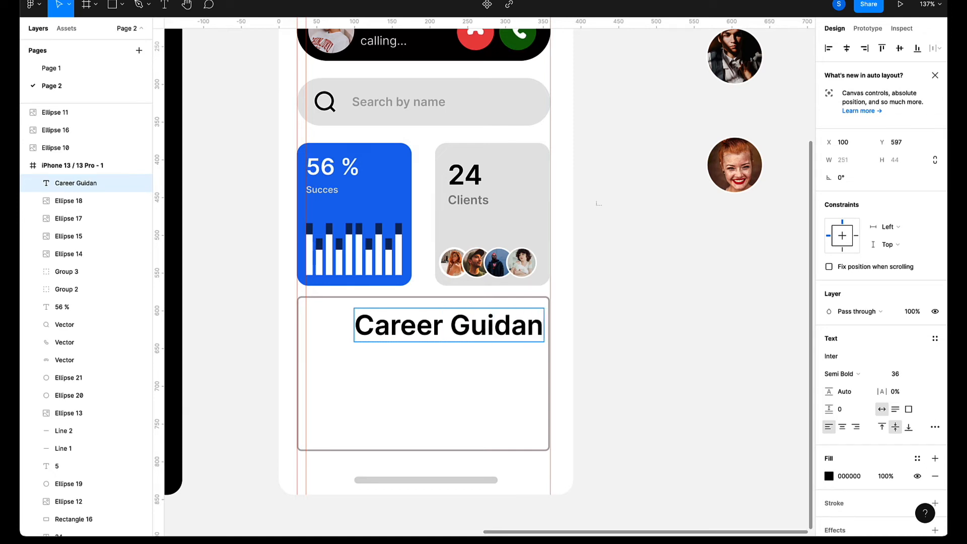
text(ce)
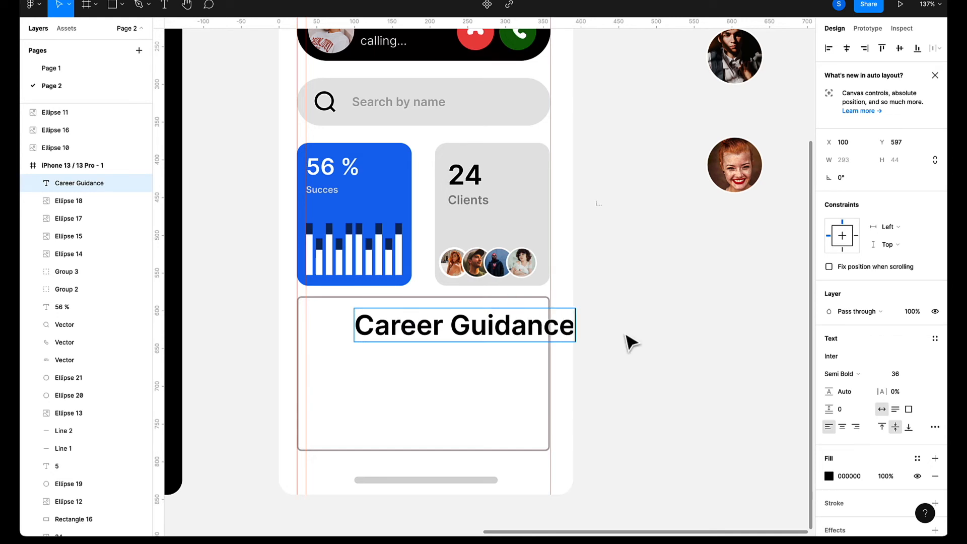
key(Escape)
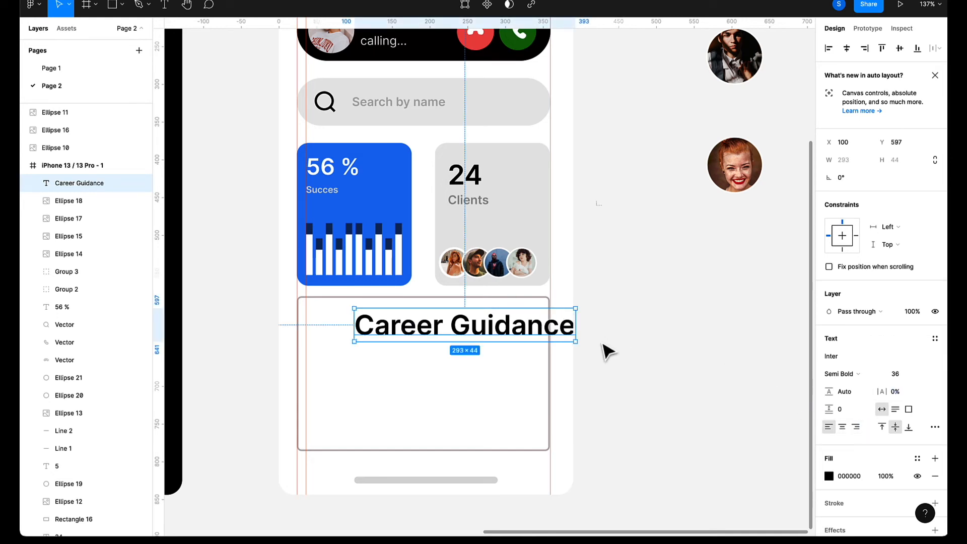
Set the "Career Guidance" text's font size to 26 and move it to X 36, Y 595 in the outlined rectangle's upper-left corner.
click(905, 375)
key(Down)
key(Down)
key(Down)
key(Down)
key(Down)
key(Down)
key(Down)
key(Down)
key(Down)
key(Down)
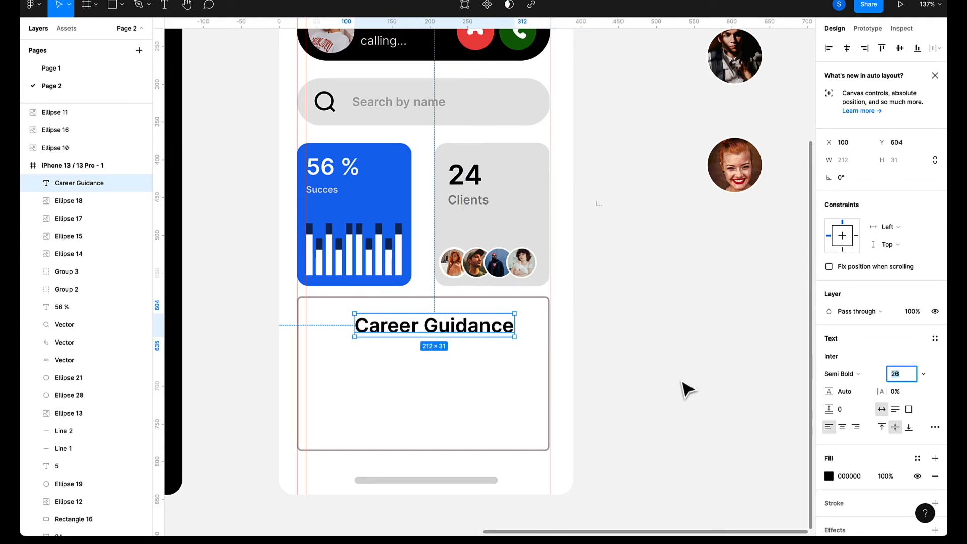
click(496, 336)
drag(496, 336, 445, 330)
Reduce the "Career Guidance" heading's font size to 16.
click(907, 375)
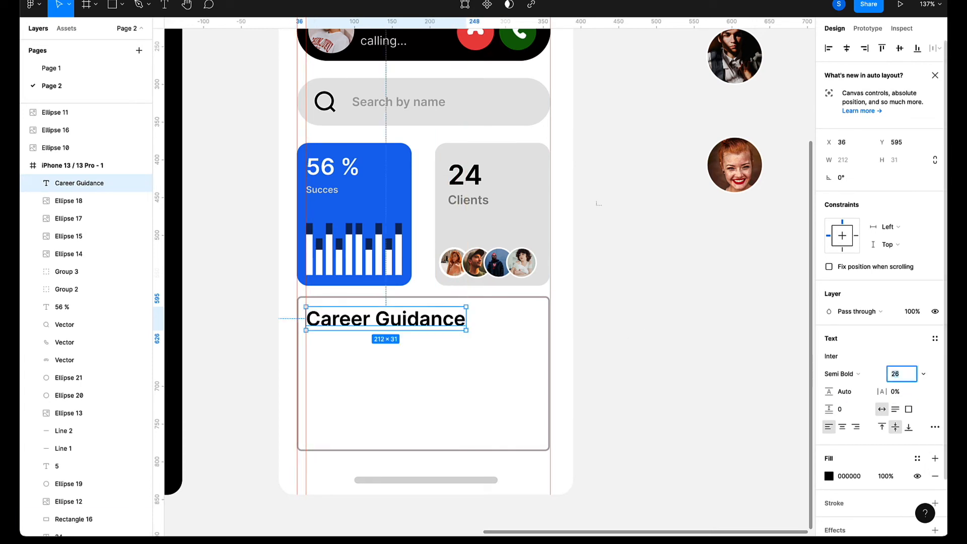
key(Down)
key(Down)
key(Down)
key(Down)
key(Down)
key(Down)
key(Down)
key(Down)
key(Down)
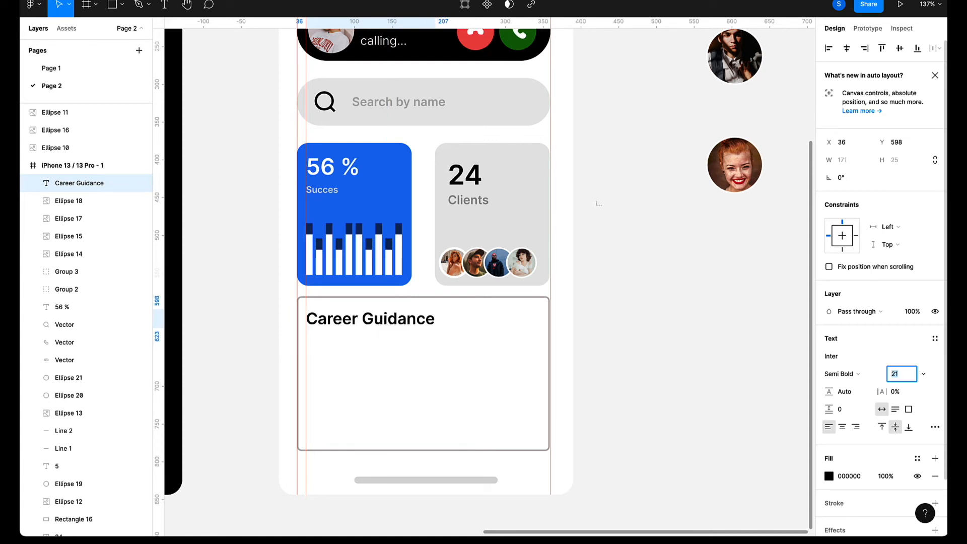
key(Down)
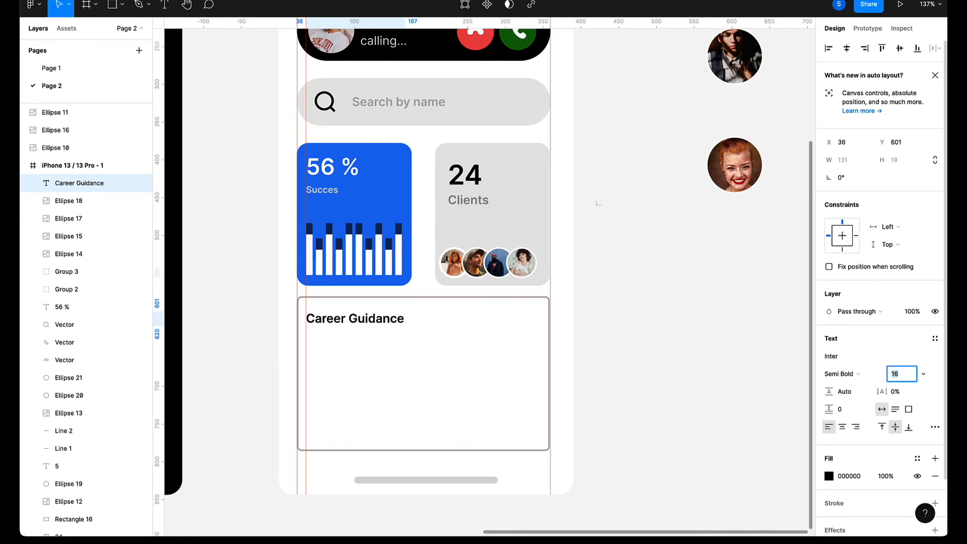
click(453, 339)
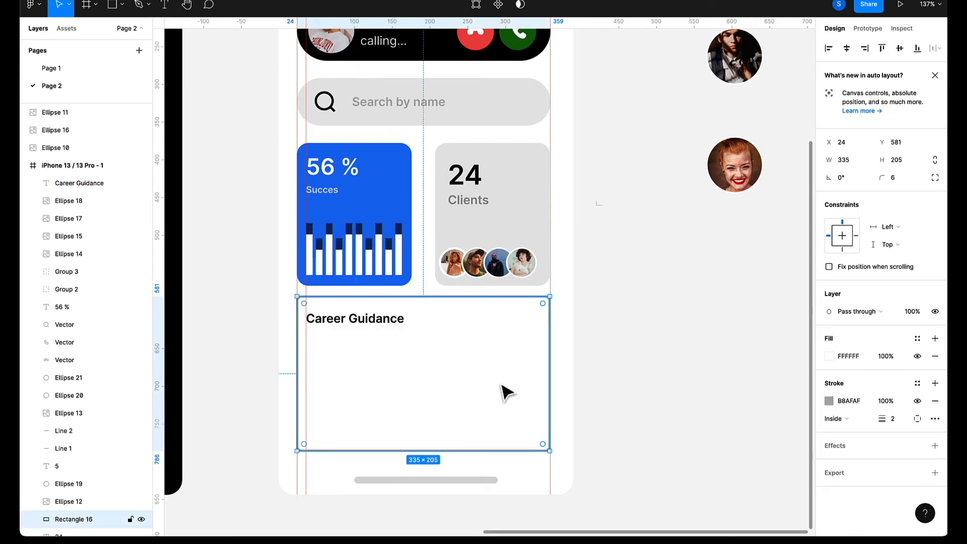
click(371, 325)
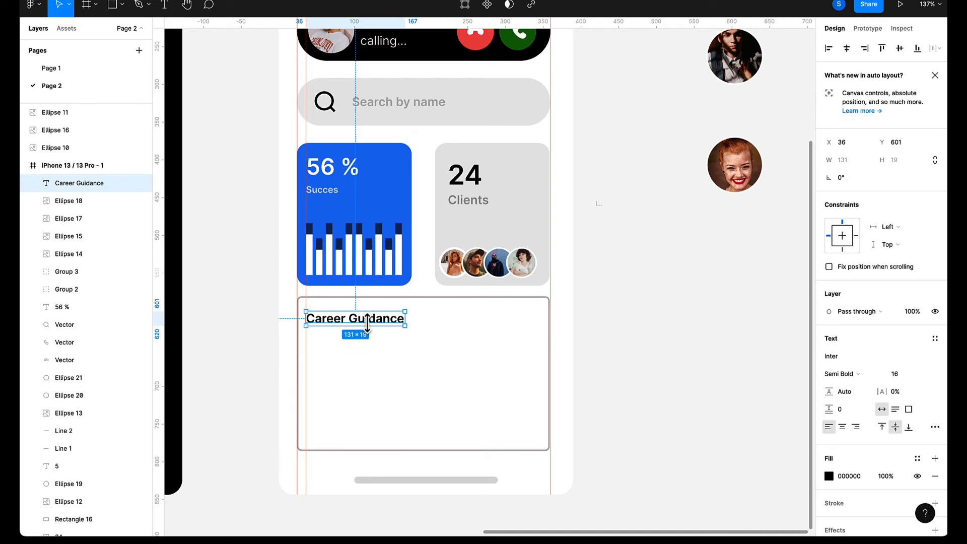
drag(367, 324, 365, 372)
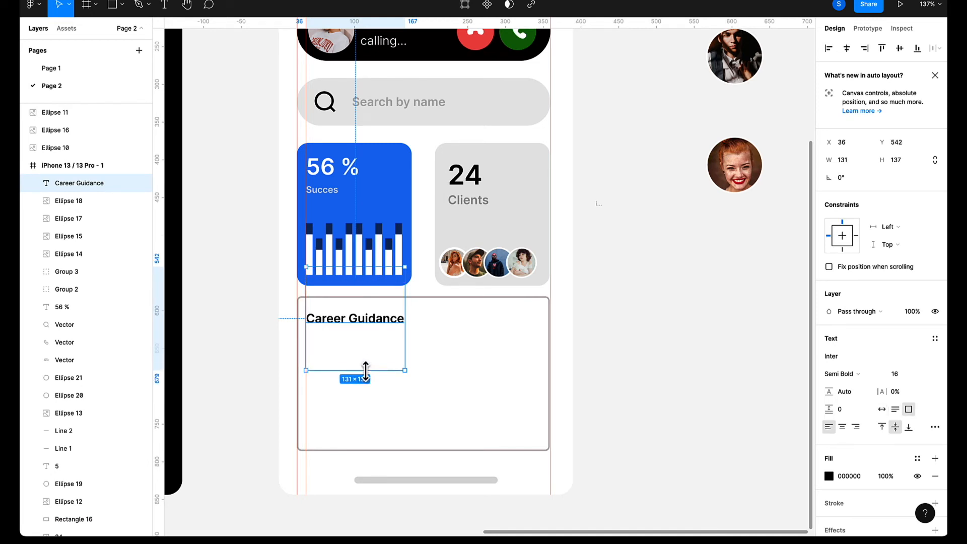
key(ctrl+z)
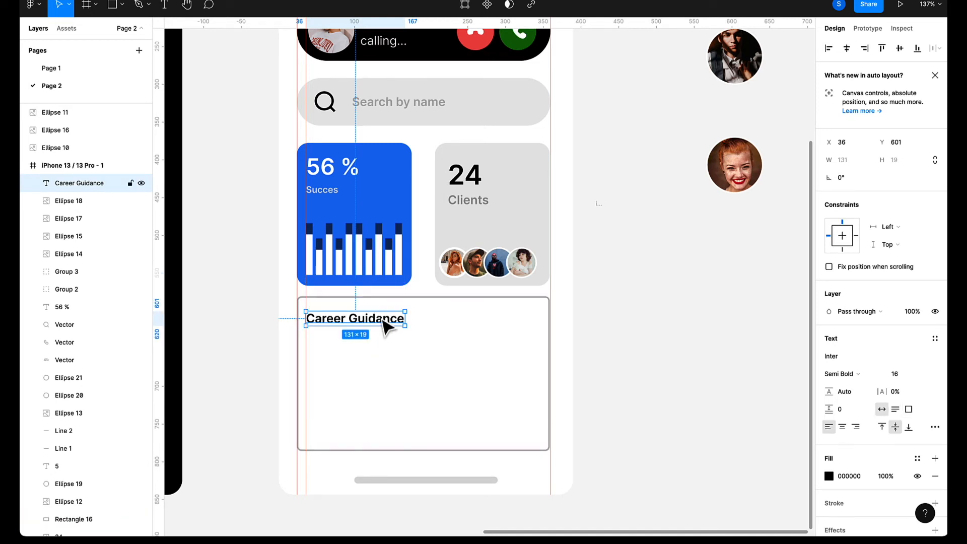
Duplicate the "Career Guidance" label below itself in the outlined card, change the copy's text to "LinkedIn Profile" and nudge it up slightly.
drag(390, 326, 380, 363)
double_click(379, 363)
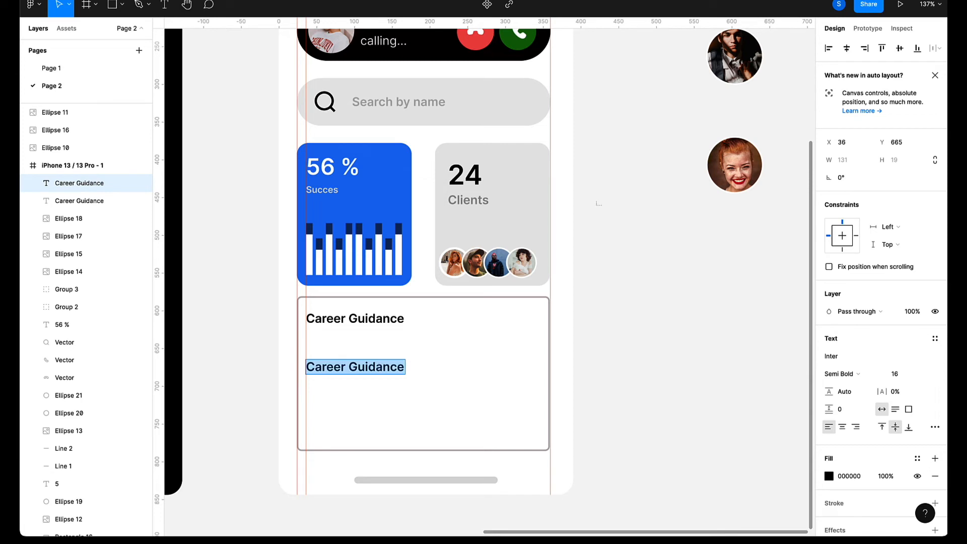
key(BackSpace)
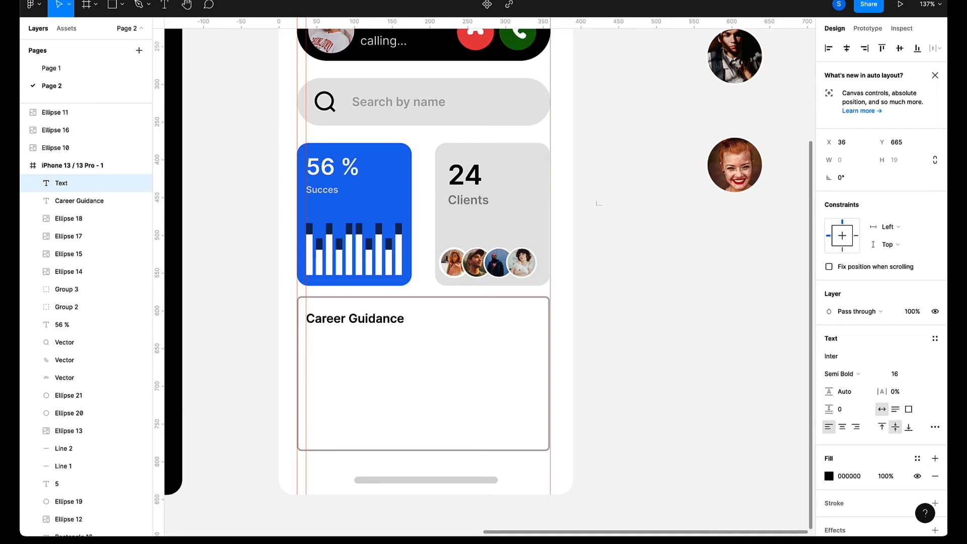
text(LinkedIn P)
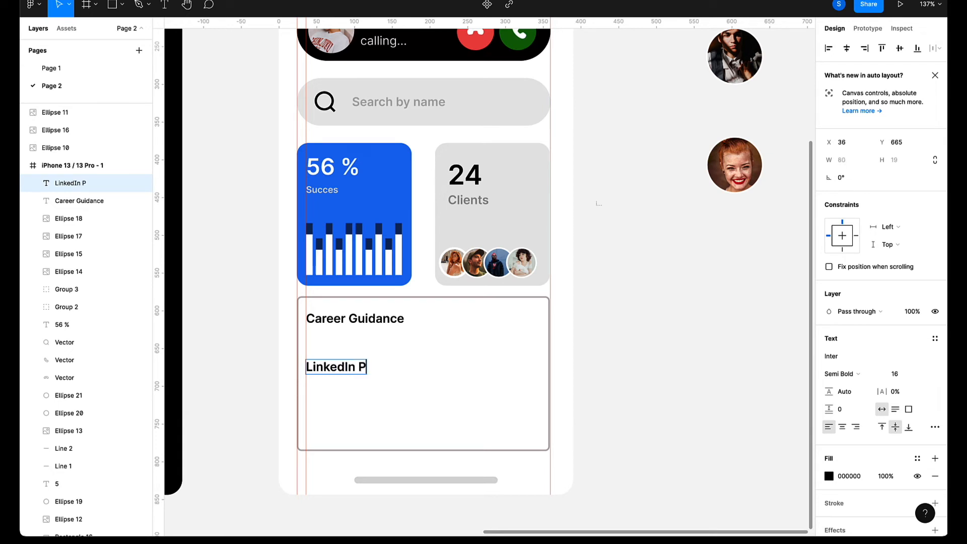
text(rofile)
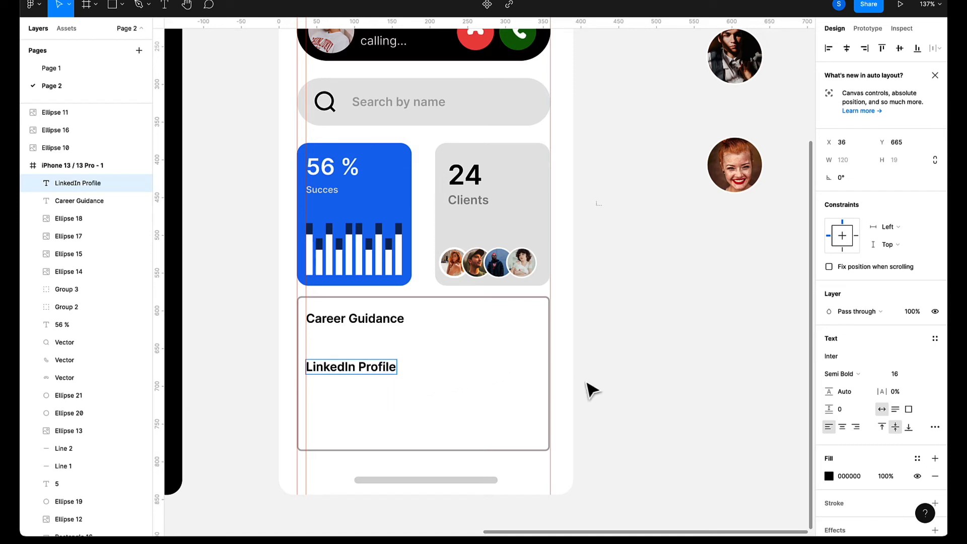
key(Escape)
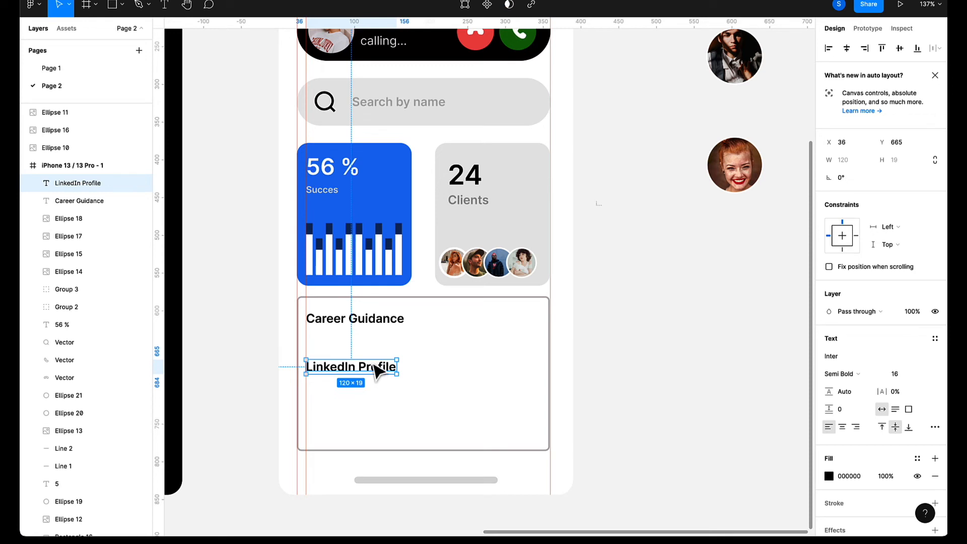
drag(375, 367, 374, 362)
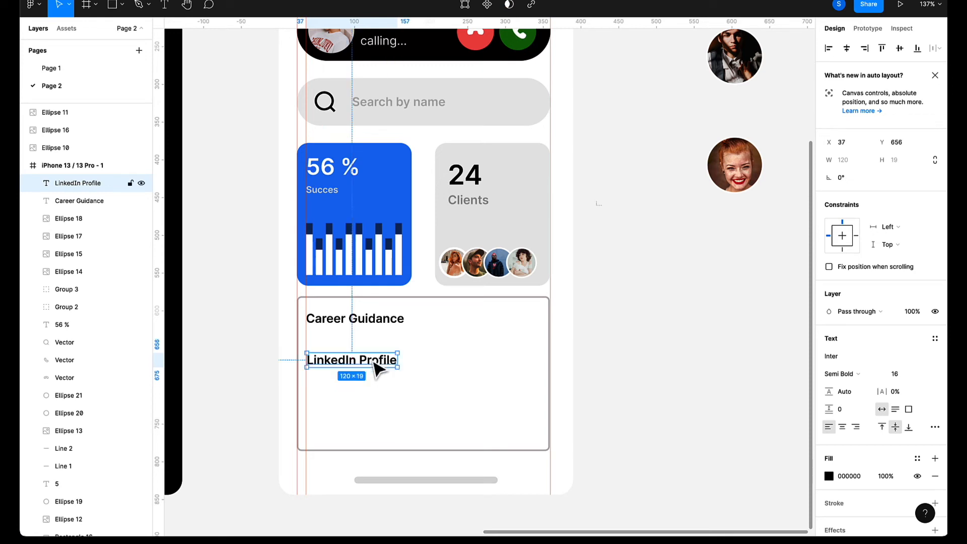
click(448, 381)
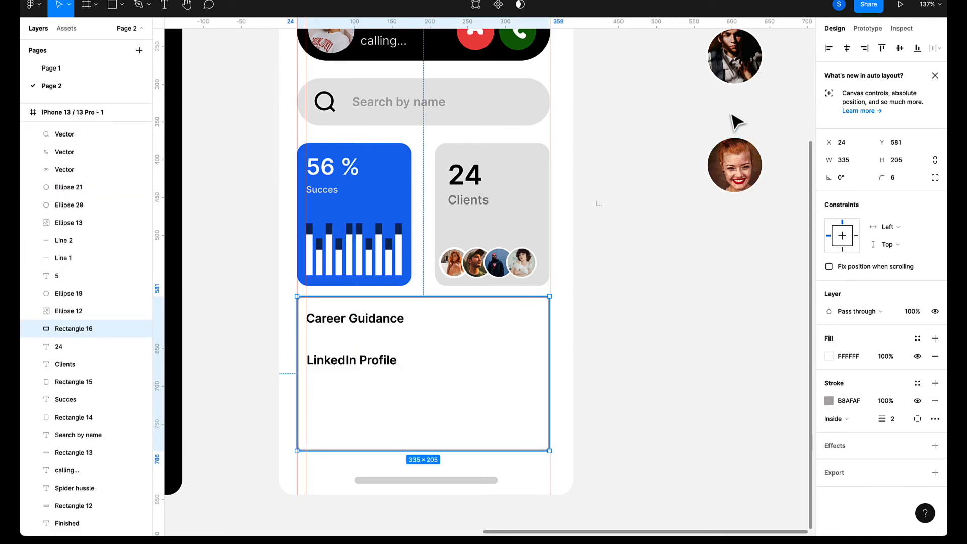
Move the three loose portrait circles beside the phone frame down together, next to the outlined card.
scroll(734, 122, up, 4)
scroll(735, 121, right, 2)
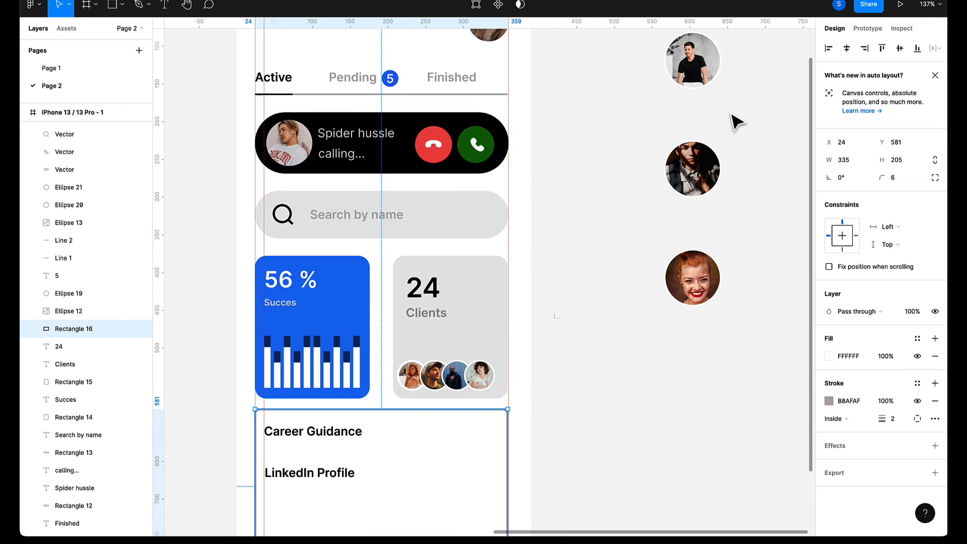
click(708, 81)
shift+click(692, 166)
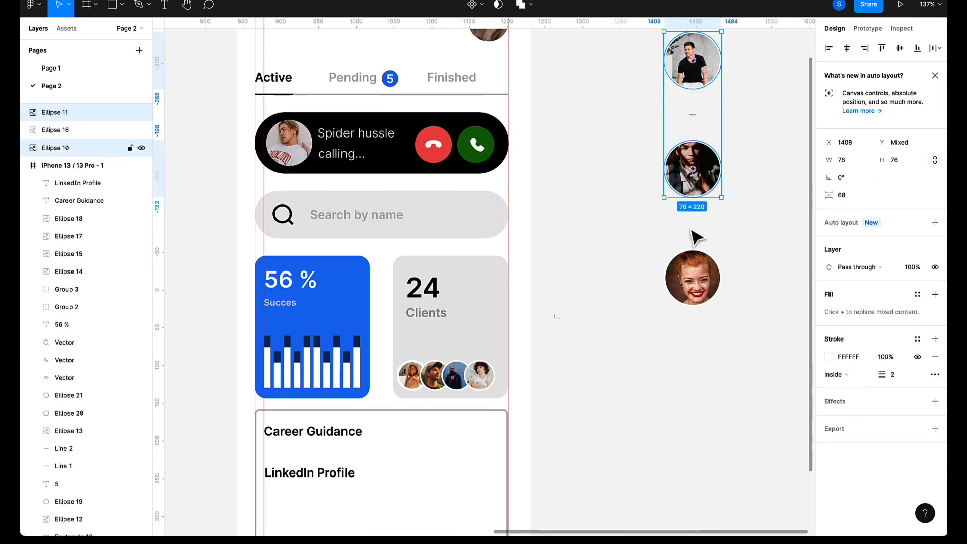
shift+click(694, 277)
drag(690, 271, 659, 452)
scroll(675, 373, down, 3)
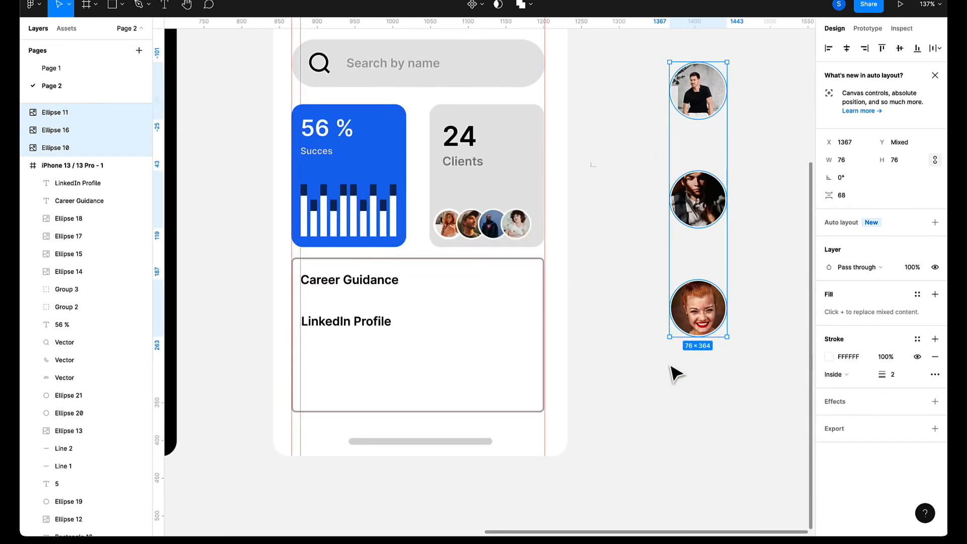
click(626, 225)
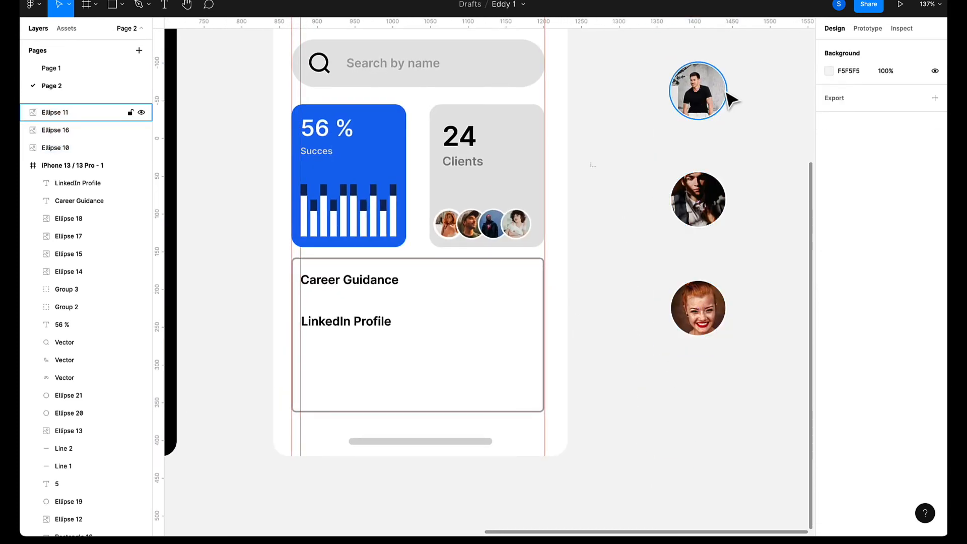
Place the portrait of the man in the black T-shirt inside the card under "LinkedIn Profile" and scale it down to about 42 × 42.
click(695, 104)
drag(694, 104, 339, 378)
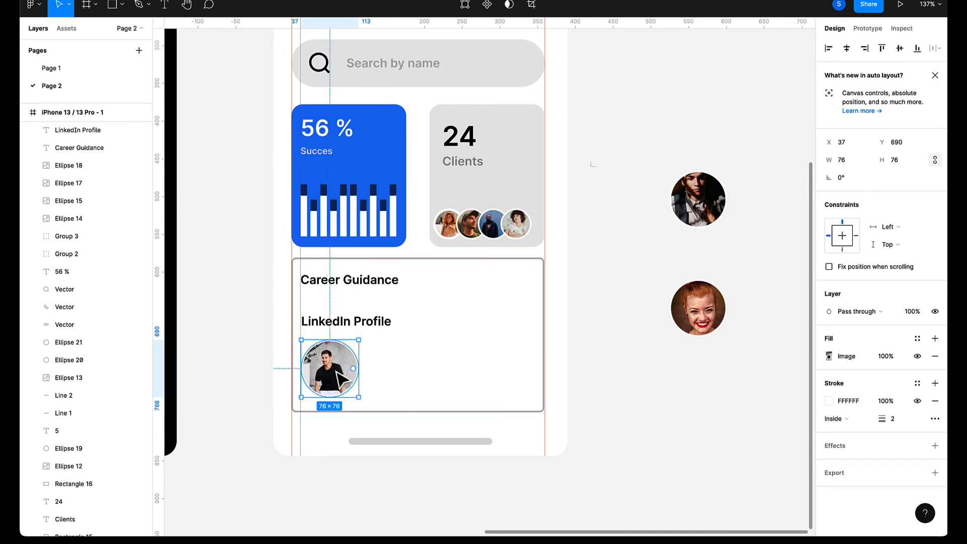
drag(301, 339, 345, 363)
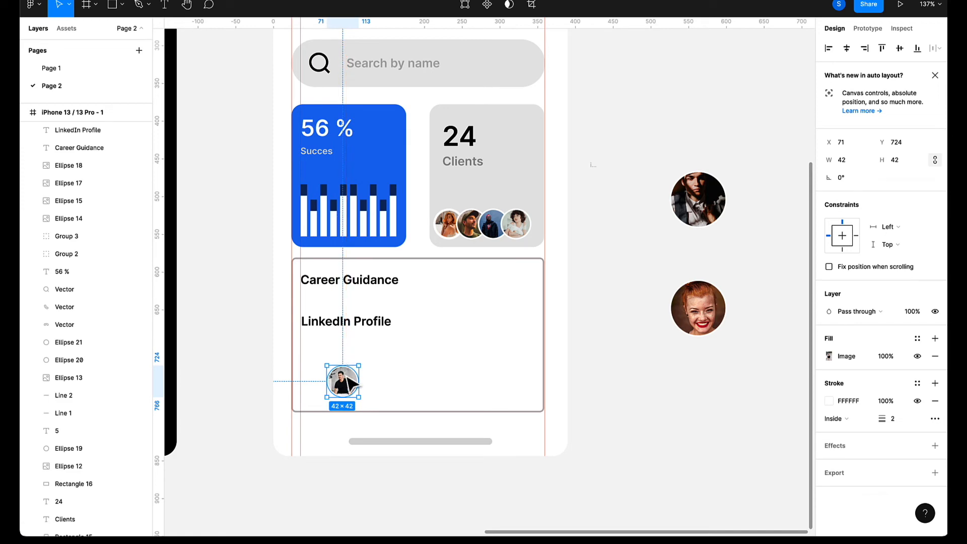
Move the small portrait to the card's inner left guide below "LinkedIn Profile", at about X 37, Y 709.
scroll(349, 383, up, 5)
scroll(348, 384, up, 4)
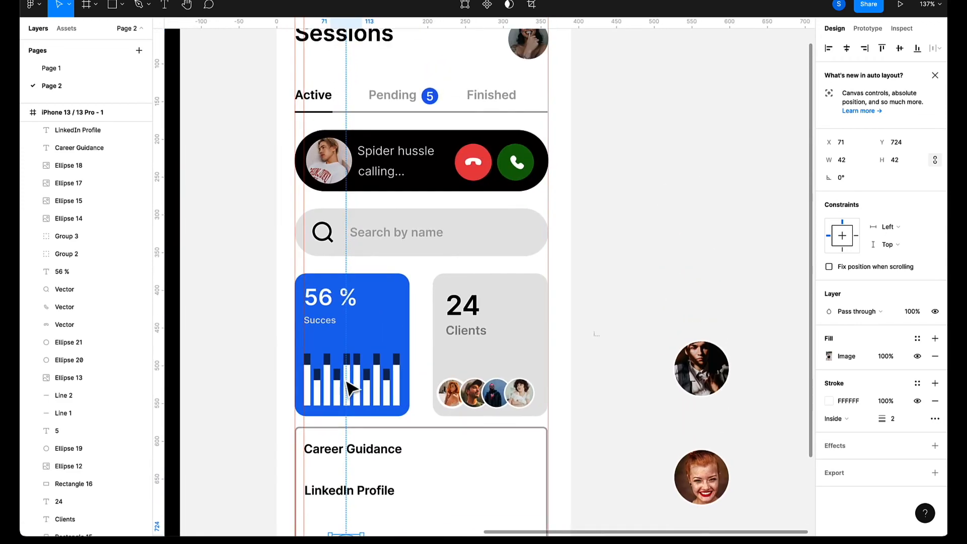
scroll(348, 385, down, 9)
scroll(350, 387, right, 2)
scroll(351, 389, down, 3)
scroll(351, 389, left, 2)
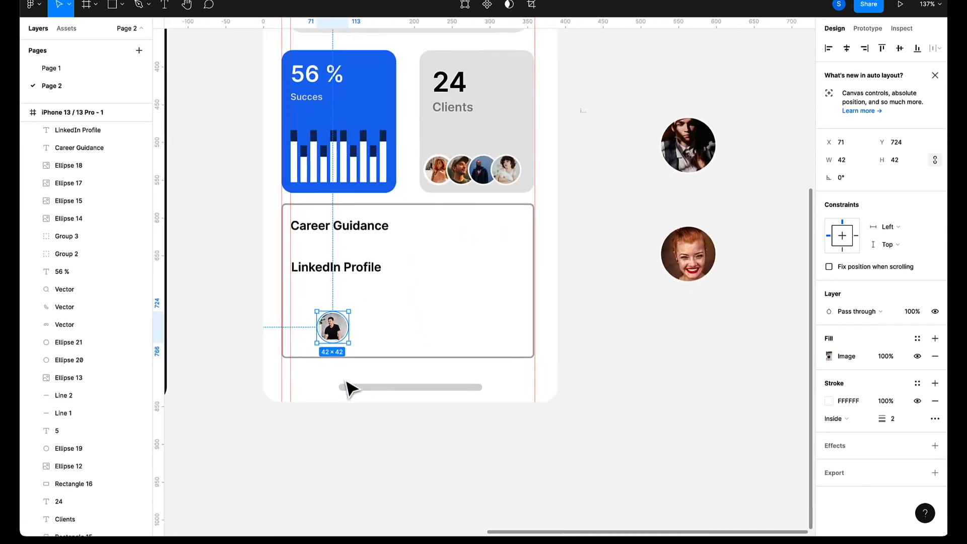
drag(346, 316, 322, 306)
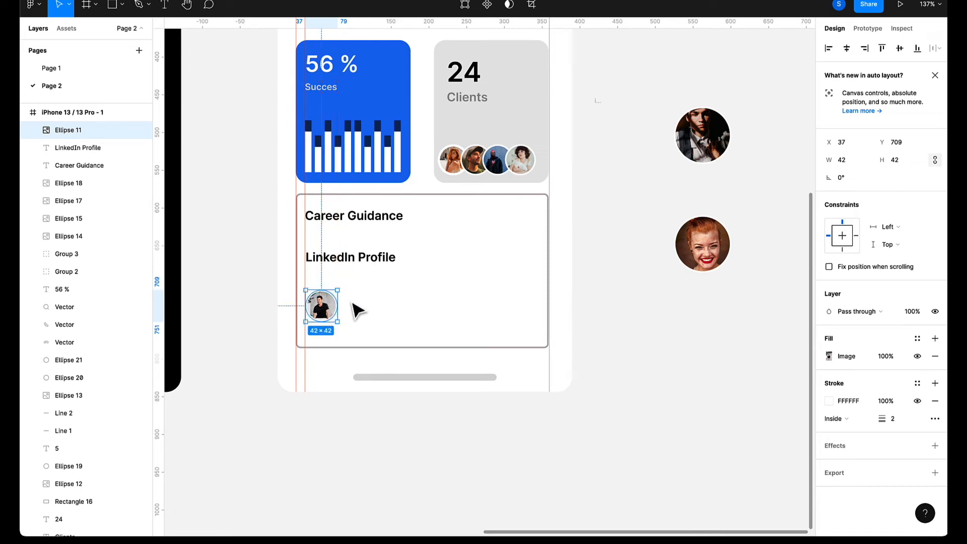
Move the "LinkedIn Profile" label up closer to "Career Guidance" and align it with that label's left edge.
click(433, 293)
click(378, 271)
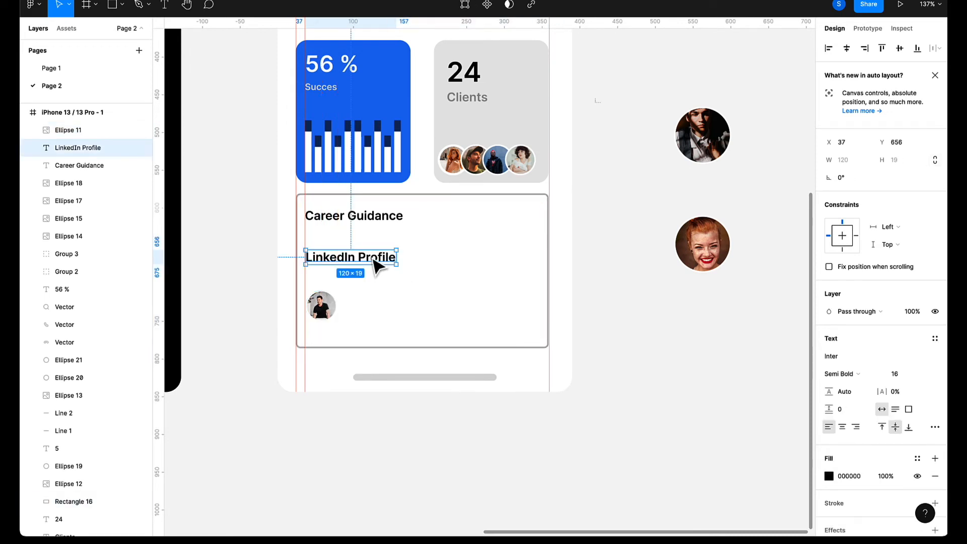
drag(374, 257, 378, 255)
click(380, 336)
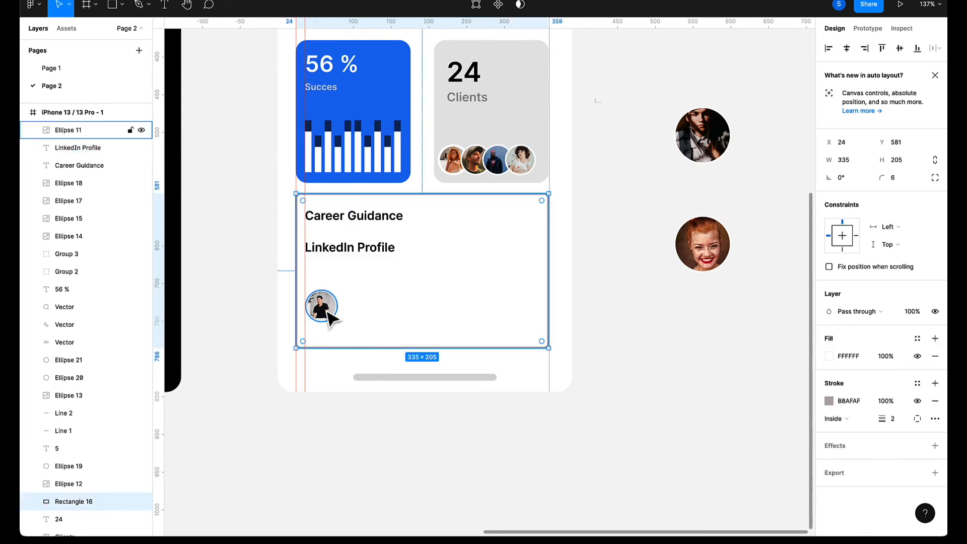
drag(328, 311, 325, 306)
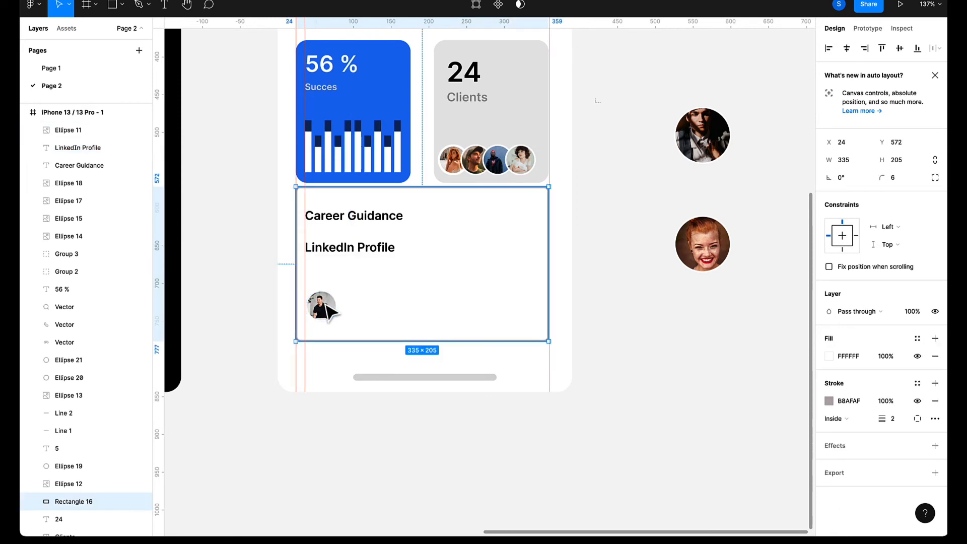
click(326, 306)
key(super+z)
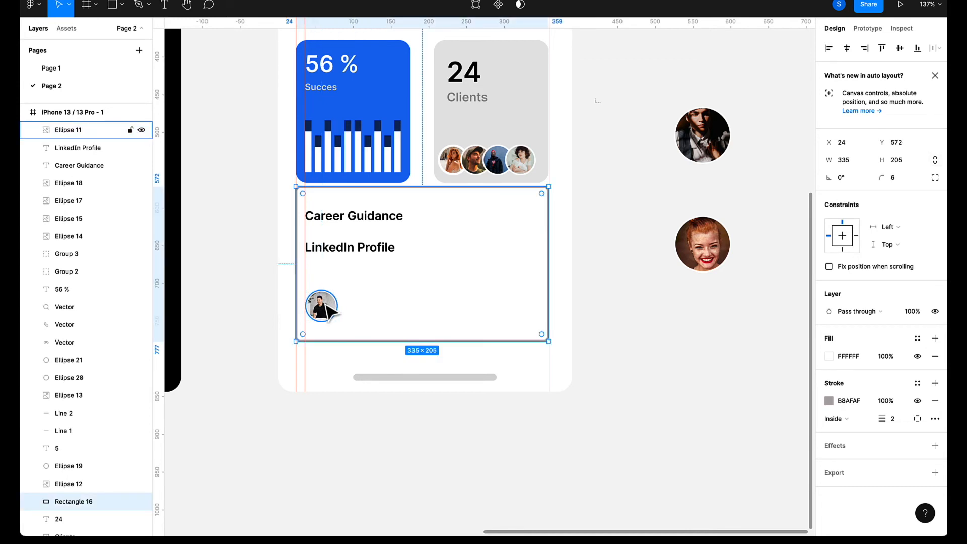
key(super+z)
Move the card's small portrait up to X 36, Y 699, aligned with the left edge of the labels.
click(326, 306)
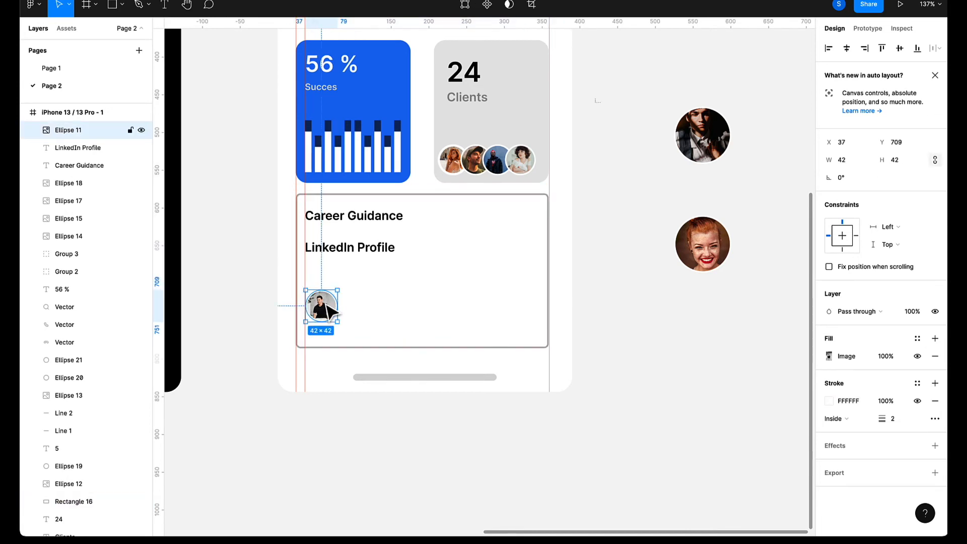
drag(326, 305, 324, 300)
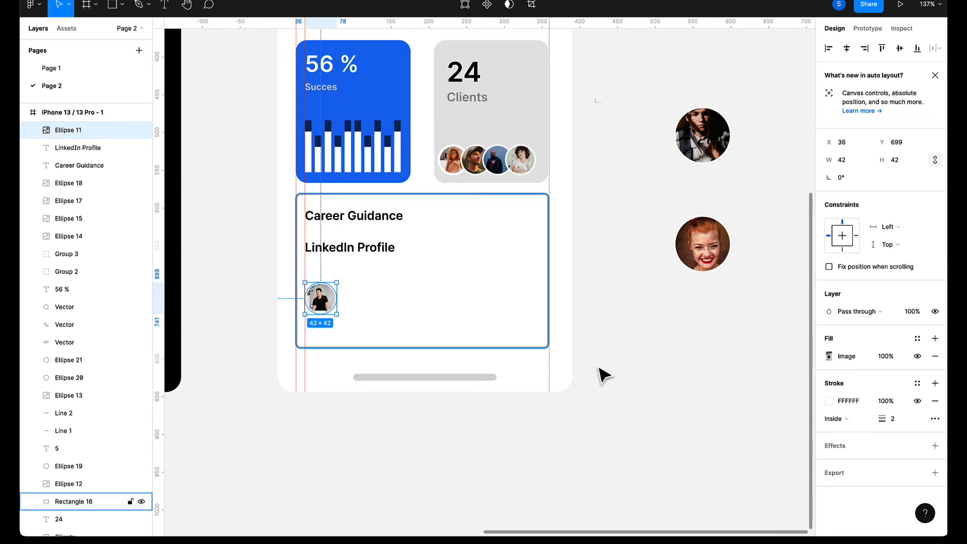
click(639, 375)
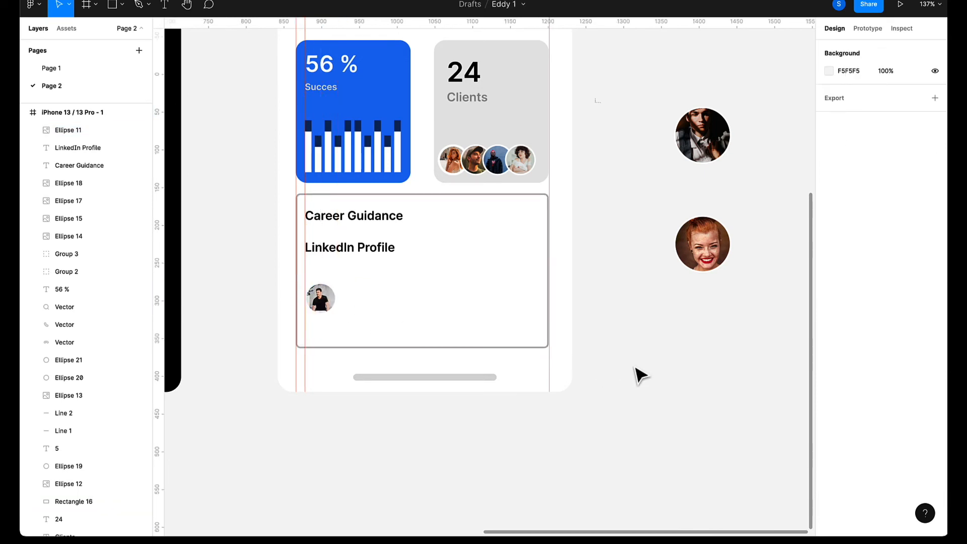
click(322, 301)
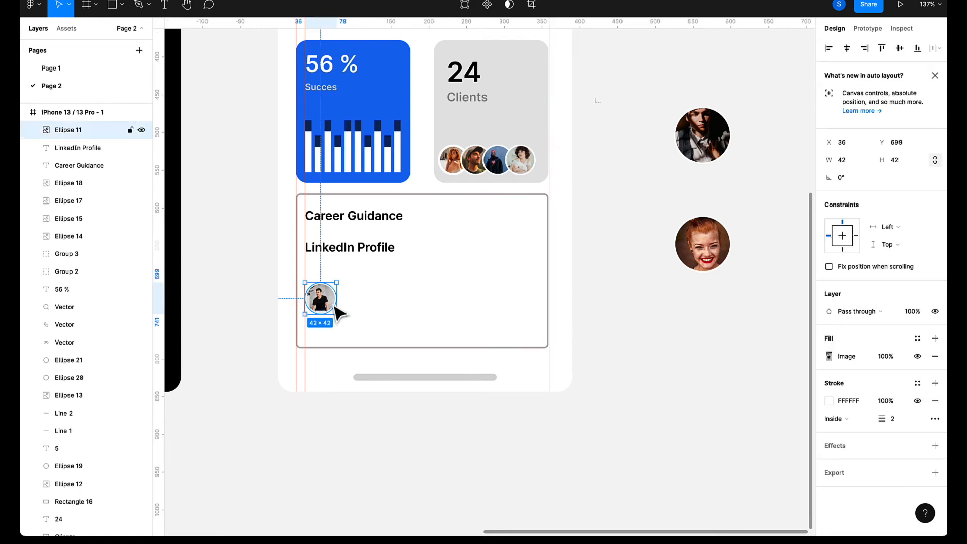
Try the dark red stroke color AC3D3D on the outlined card, and undo the color change.
click(503, 342)
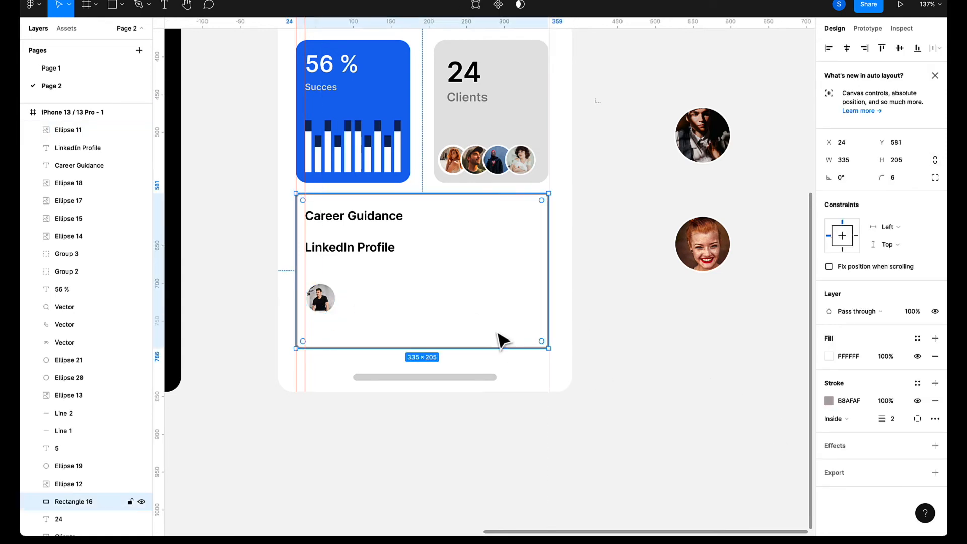
click(830, 401)
drag(773, 383, 768, 307)
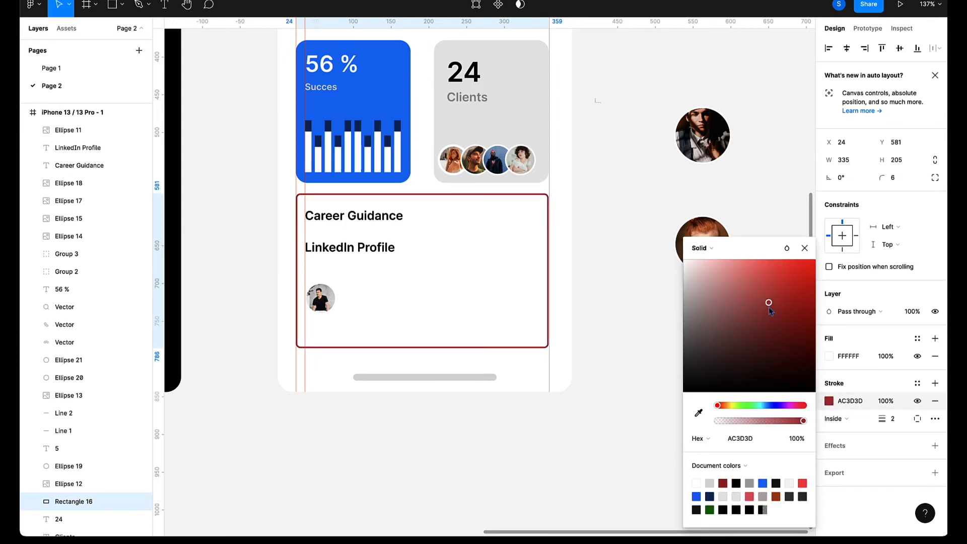
key(ctrl+z)
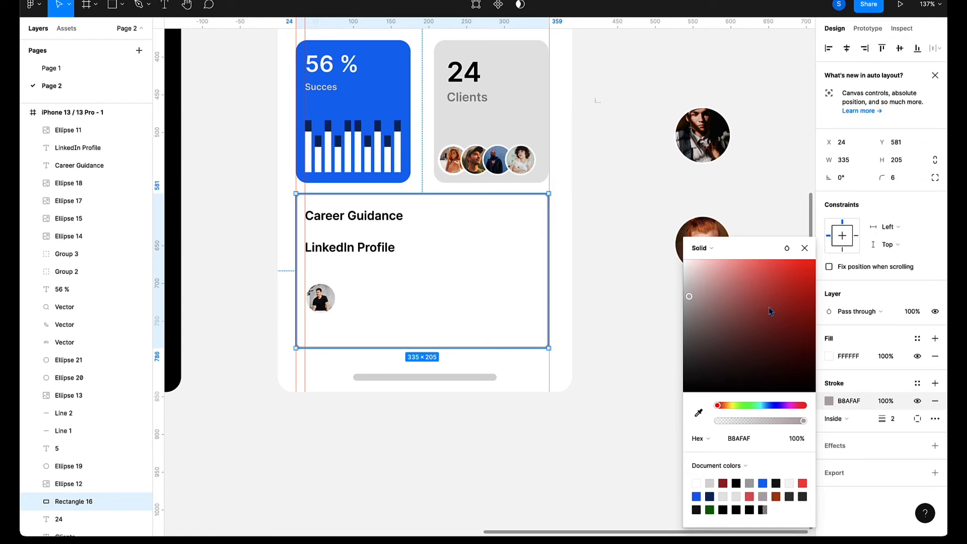
click(645, 319)
Set the width of the small portrait inside the card to 40 with its proportions locked.
click(695, 257)
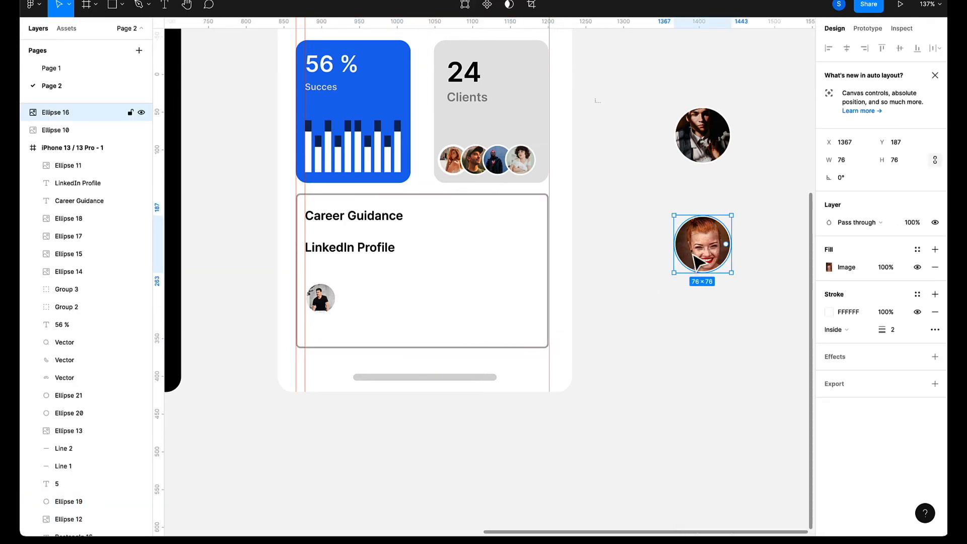
click(323, 301)
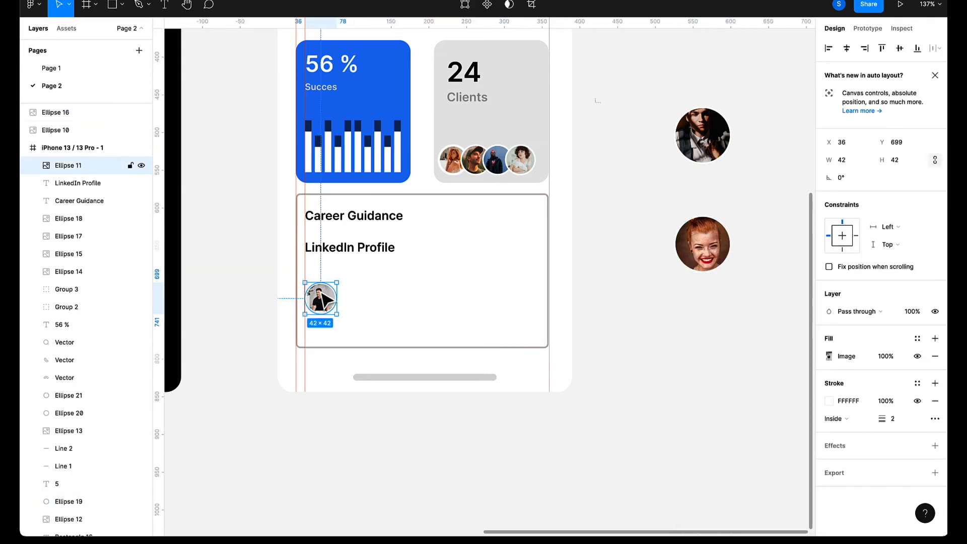
click(846, 166)
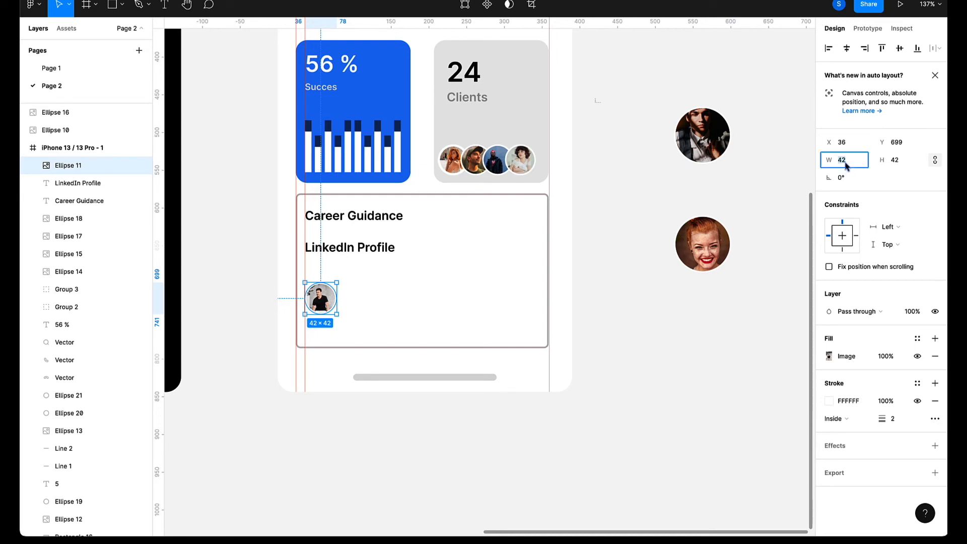
text(40)
key(Return)
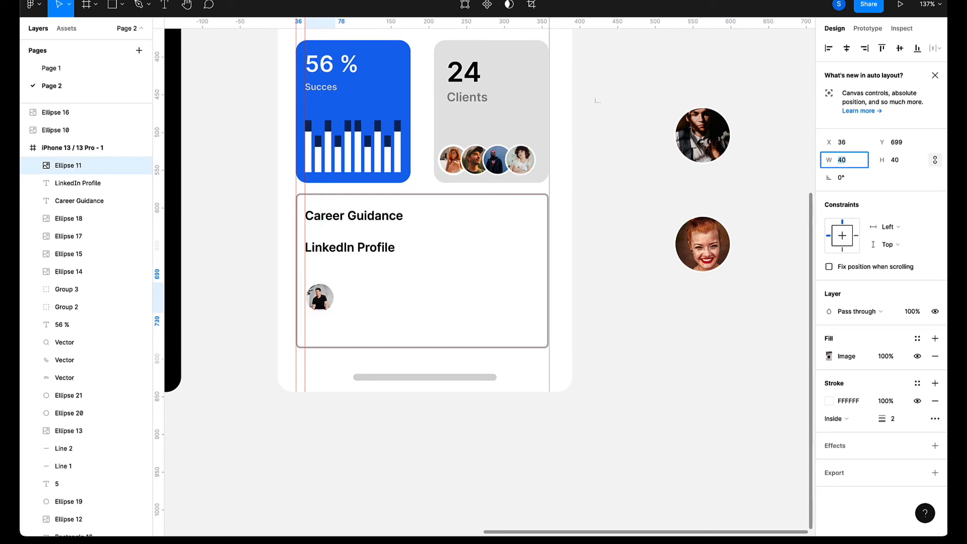
Resize the two remaining loose portrait circles beside the frame to 40 × 40.
click(690, 156)
shift+click(715, 250)
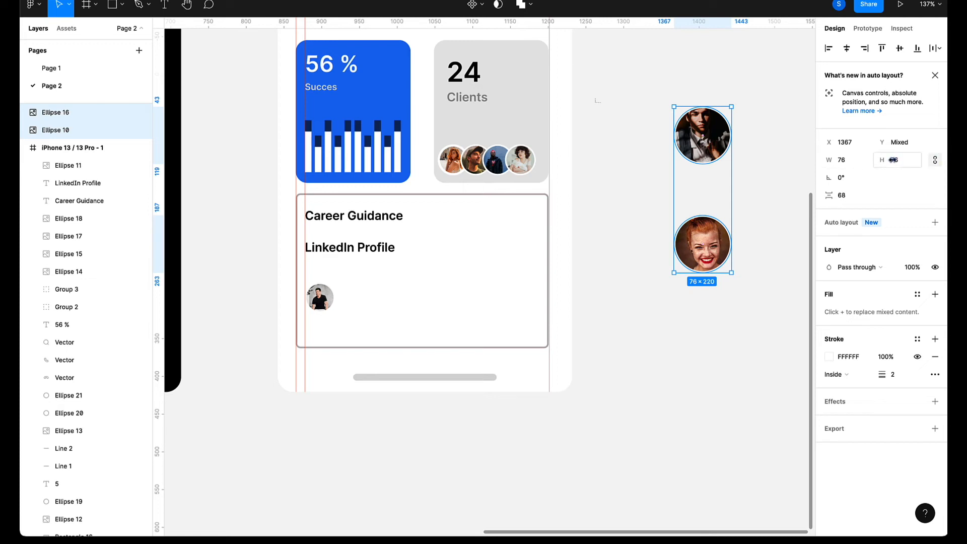
click(841, 160)
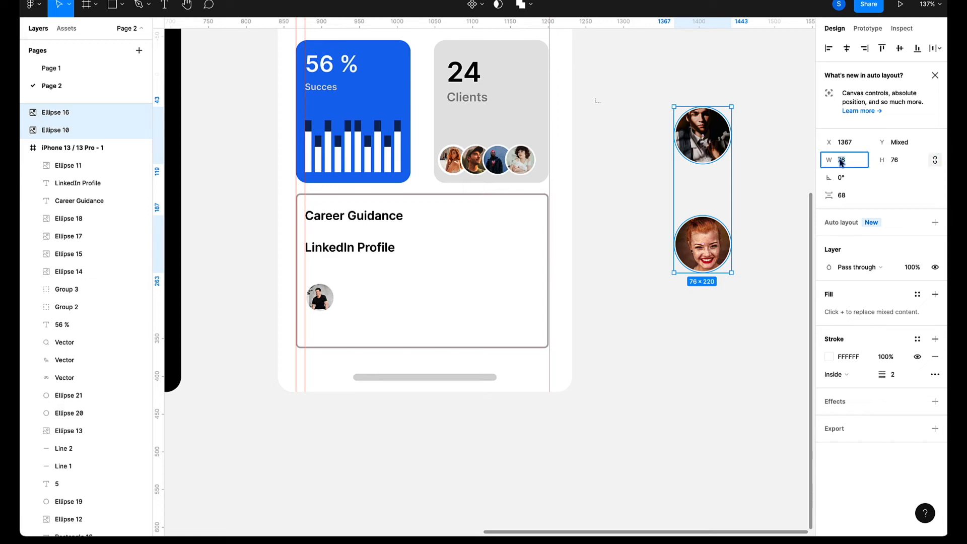
key(Return)
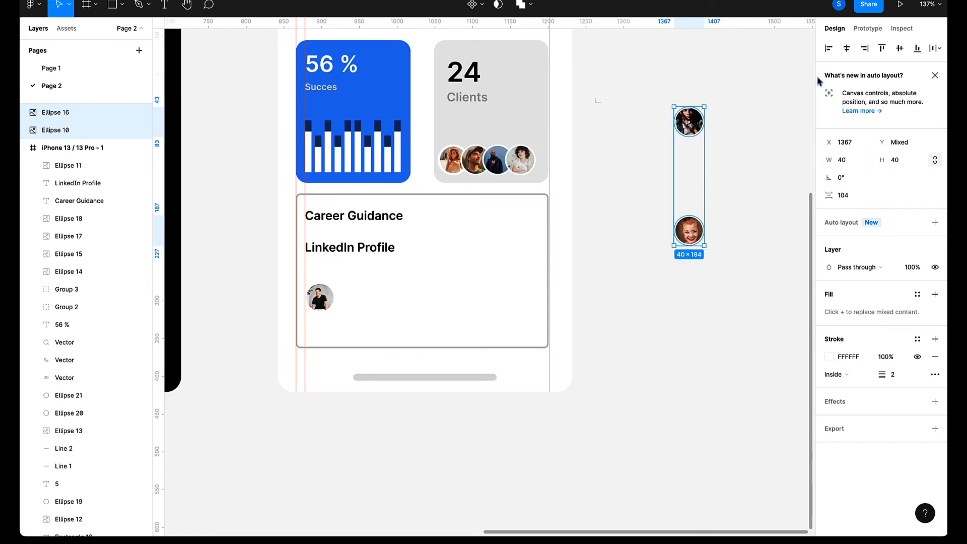
Place the red-haired woman's portrait in the card at X 60, Y 699, partly overlapping the first portrait.
click(725, 250)
drag(702, 241, 346, 306)
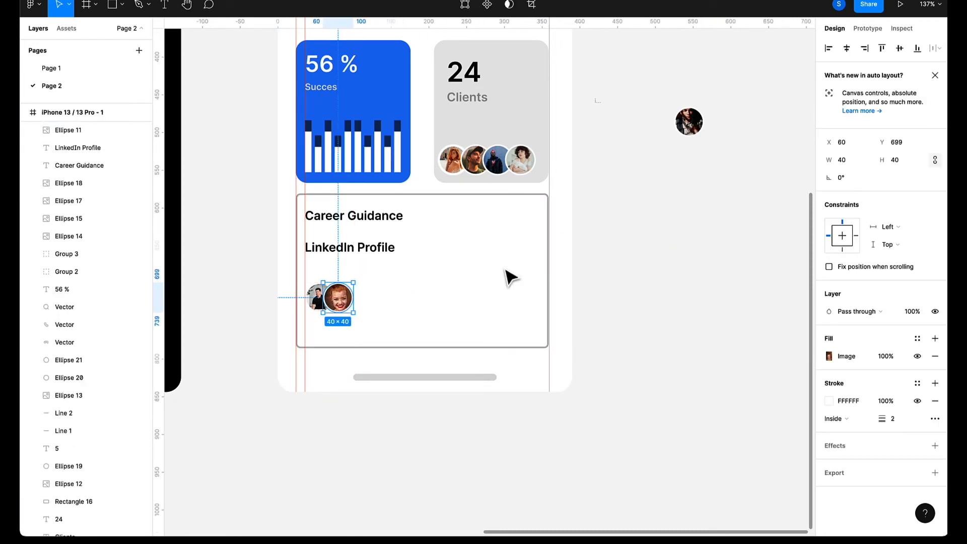
Place the last loose portrait in the Career Guidance card at X 88, Y 699, partly overlapping the red-haired woman's portrait.
drag(695, 129, 357, 302)
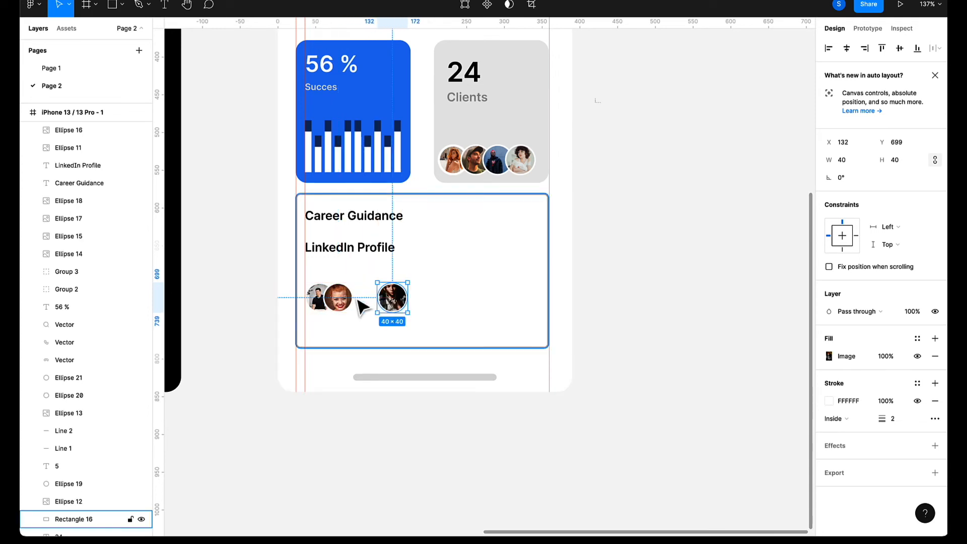
click(346, 307)
click(392, 302)
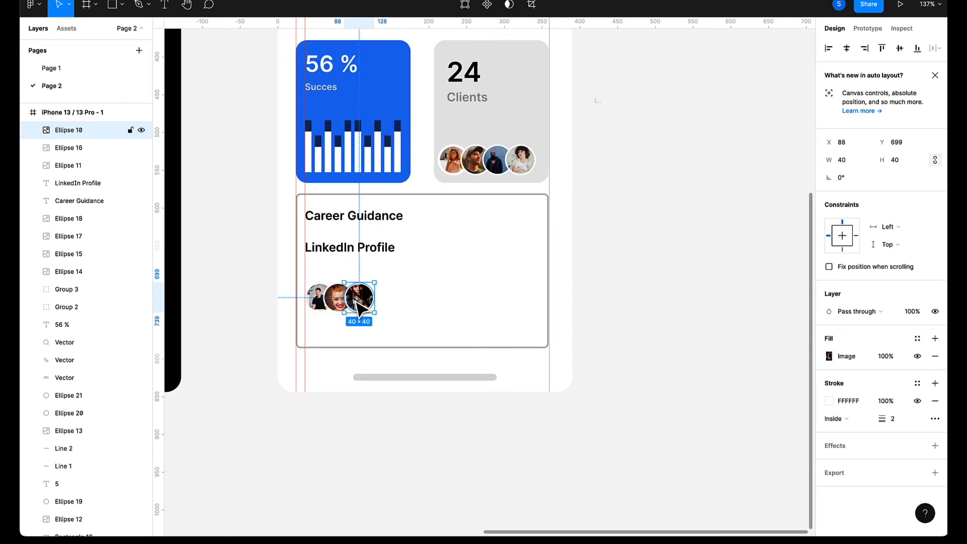
click(411, 309)
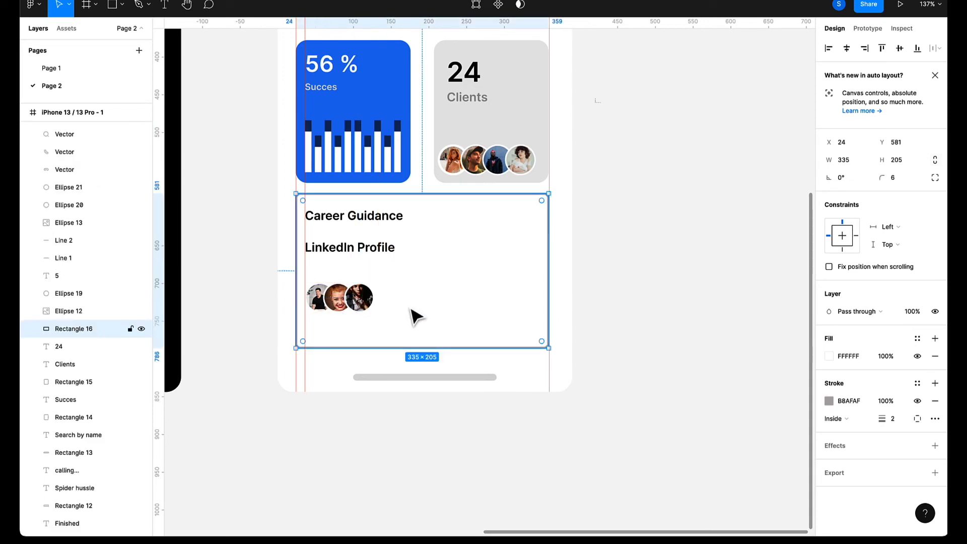
click(592, 321)
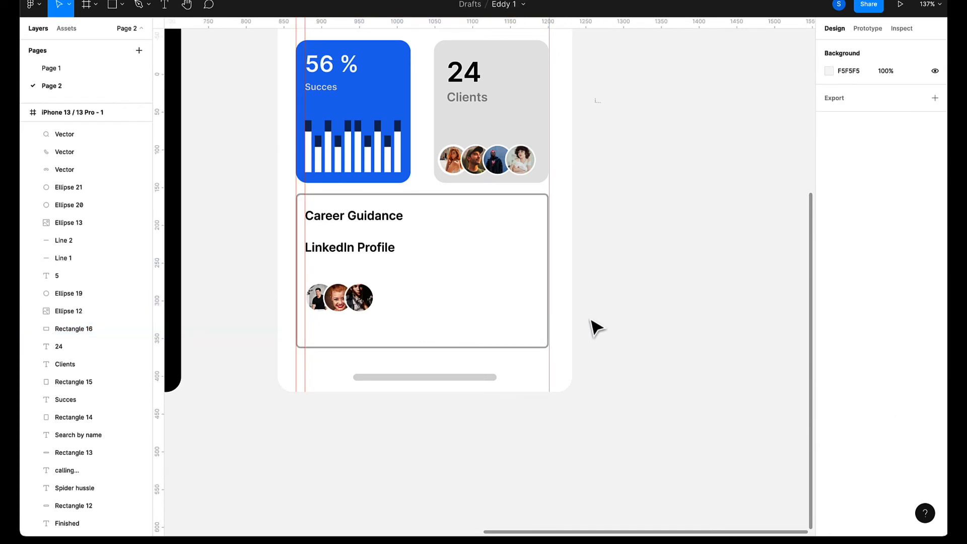
Add the text "2:00pm - 4:30pm" between the LinkedIn Profile label and the row of portraits.
click(431, 277)
key(t)
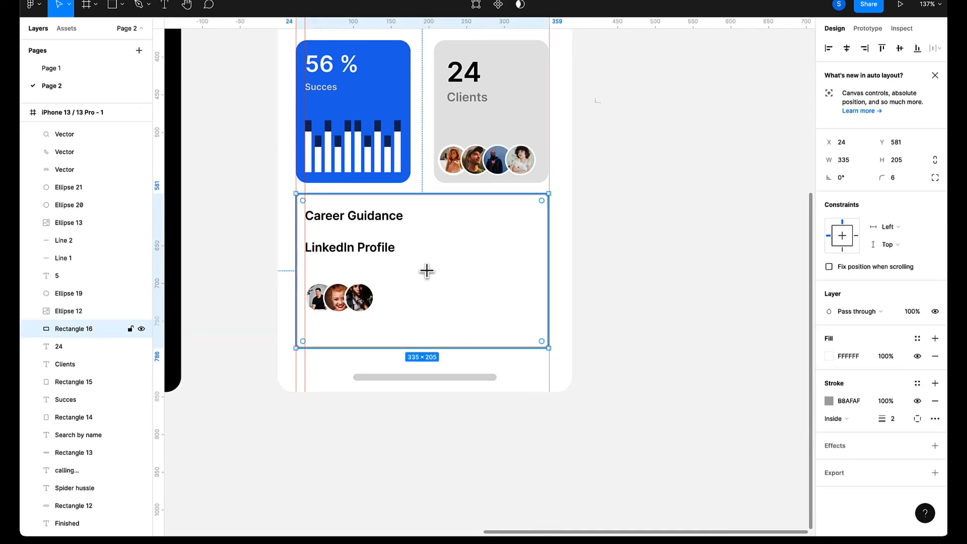
click(336, 268)
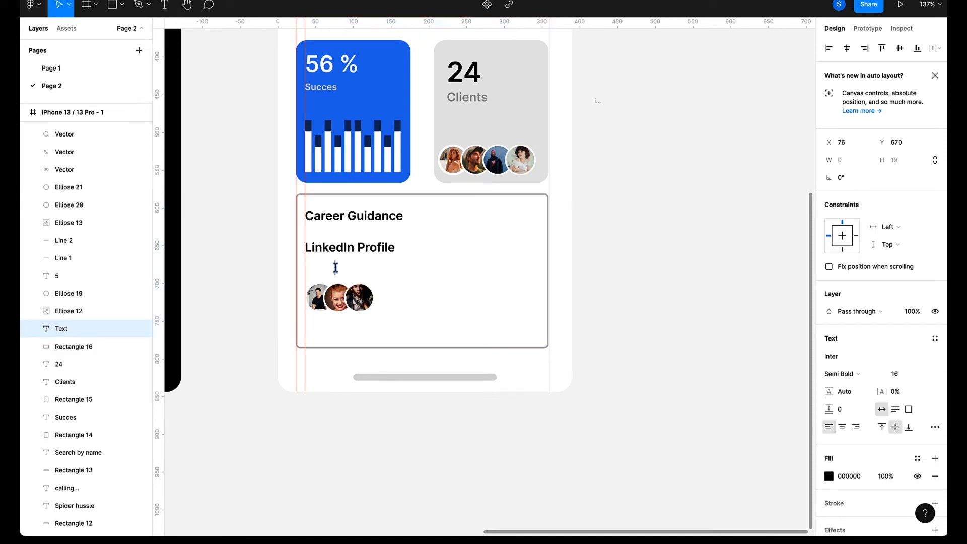
text(2:00pm)
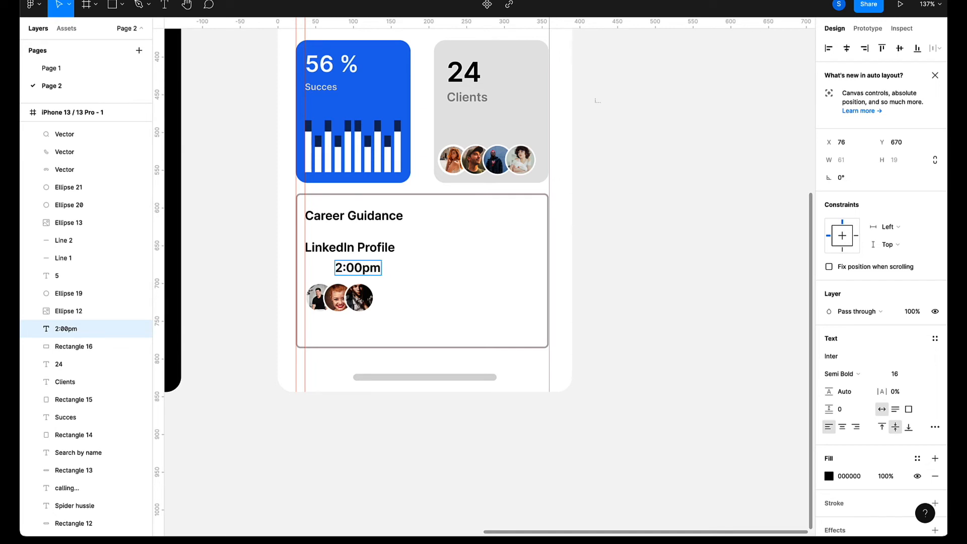
text( - 4:30)
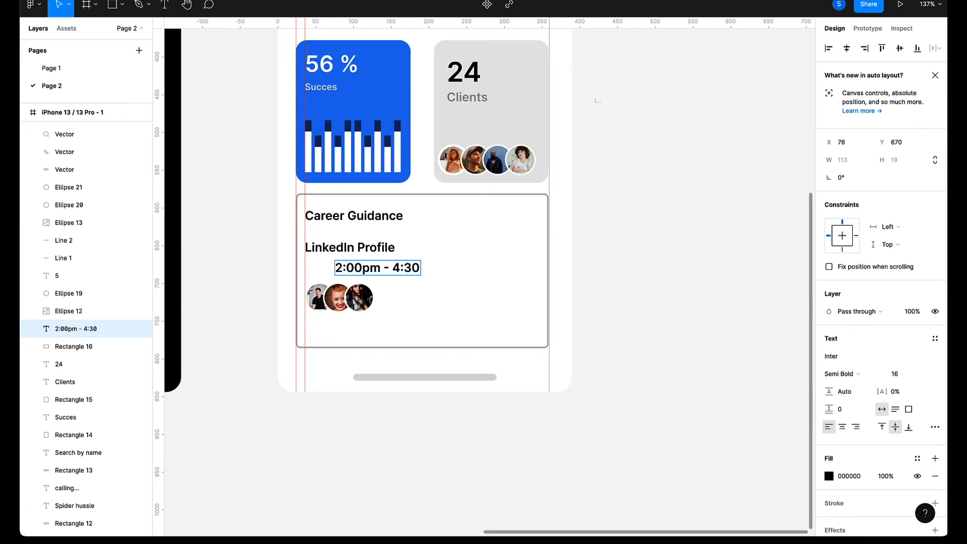
text(pm)
key(Escape)
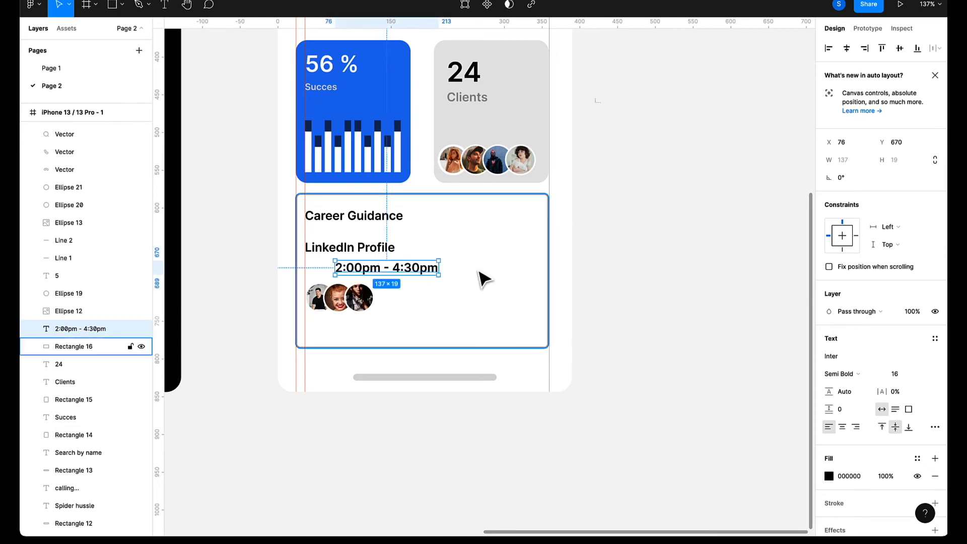
Align the time range text with the LinkedIn Profile label at X 36, Y 671, undoing an accidental resize.
drag(408, 266, 363, 272)
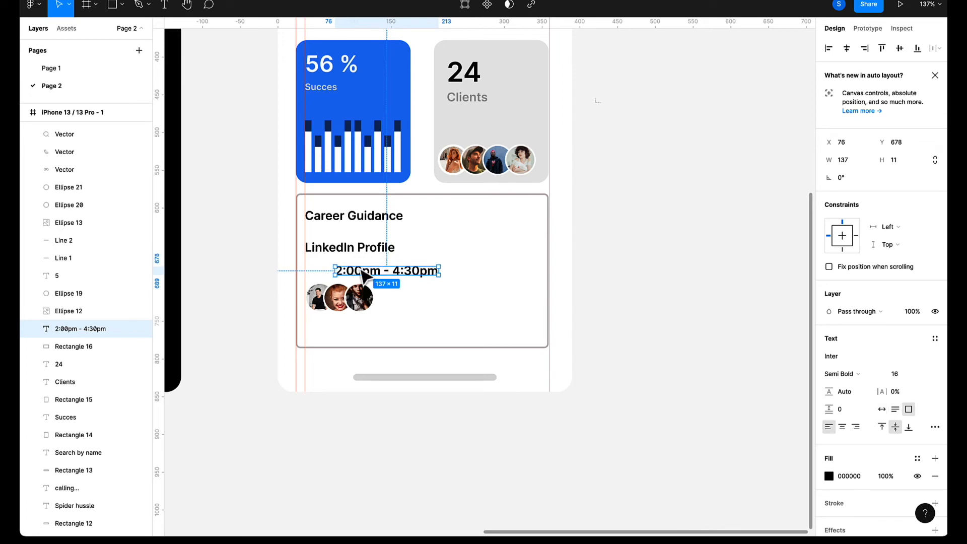
key(ctrl+z)
drag(361, 270, 331, 272)
click(437, 268)
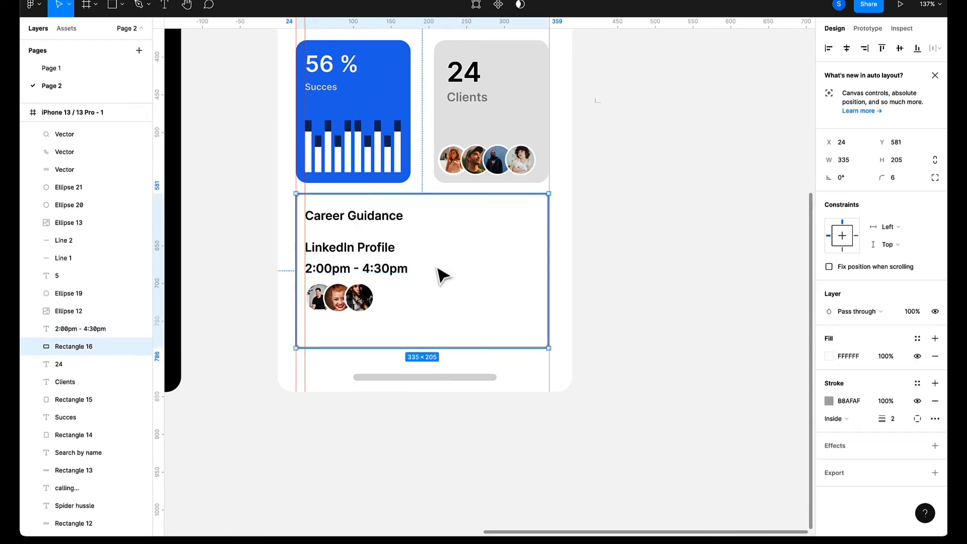
Duplicate the time range to its right, narrow the copy to 81 wide at X 212, and replace its text with "1hr 30min".
click(405, 270)
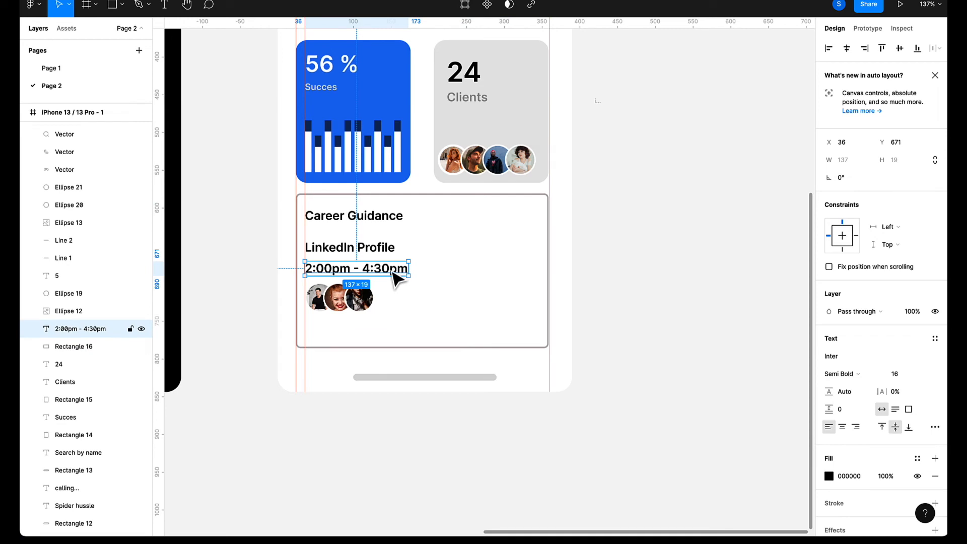
drag(397, 274, 490, 280)
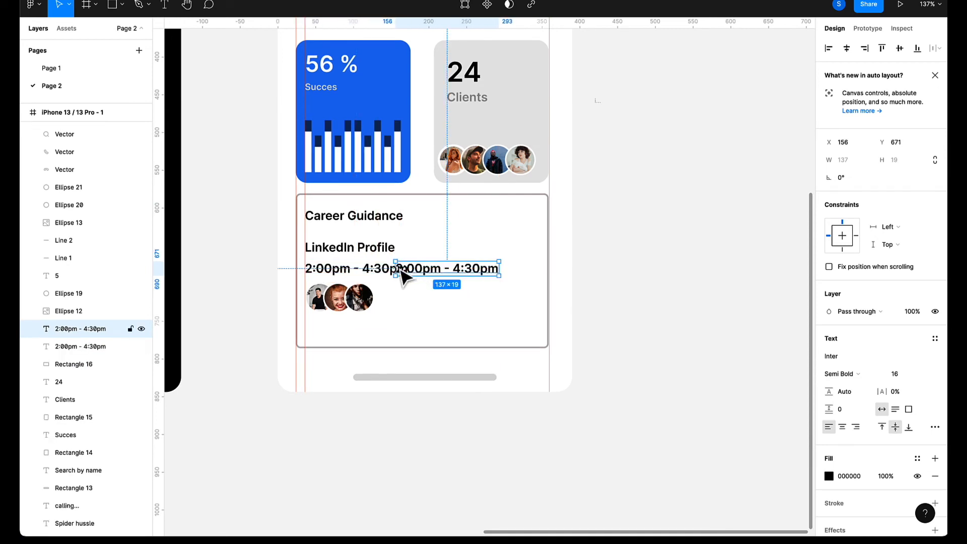
drag(397, 269, 436, 269)
double_click(453, 280)
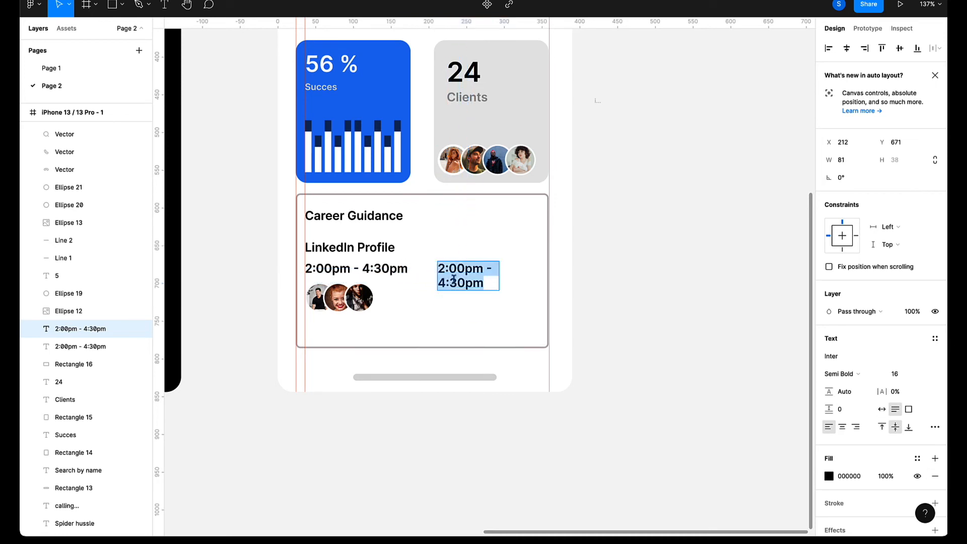
key(BackSpace)
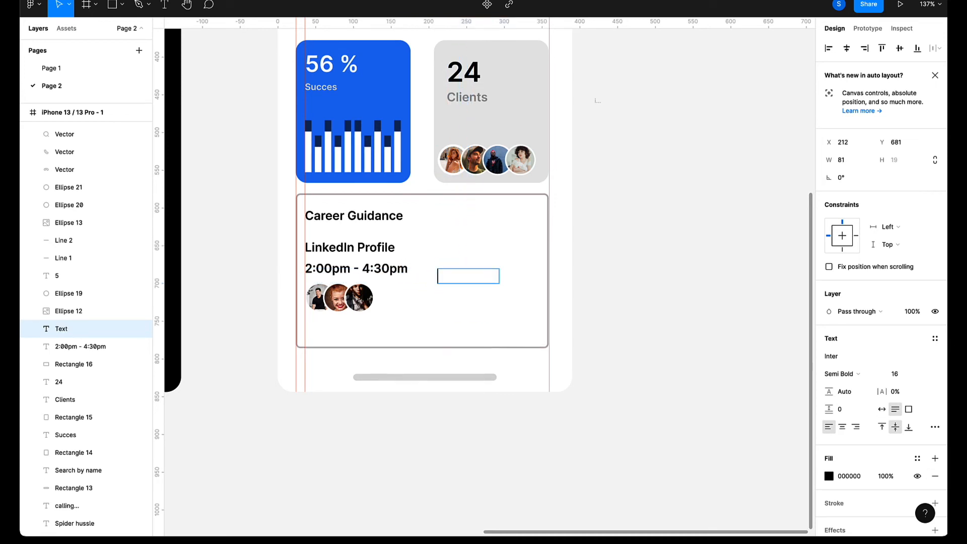
text(1hr 30min)
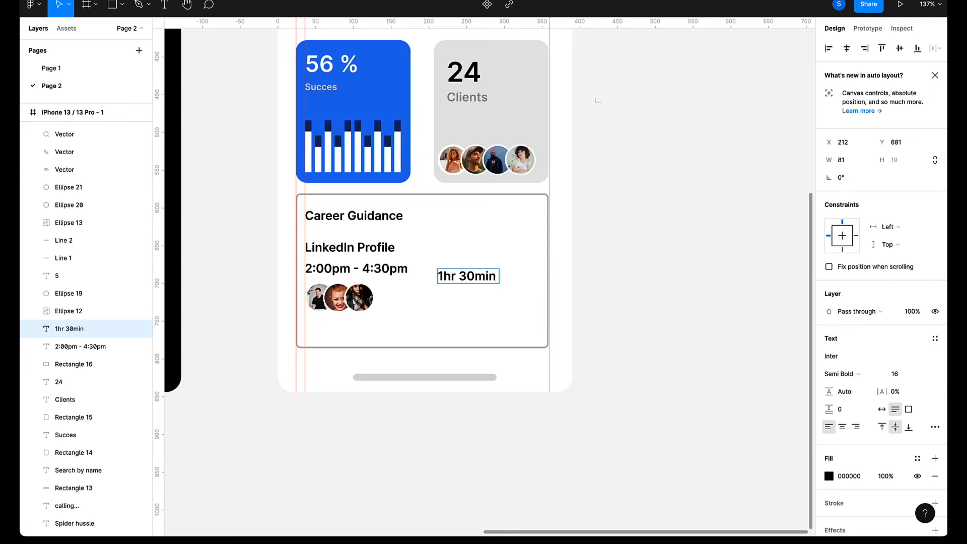
key(Escape)
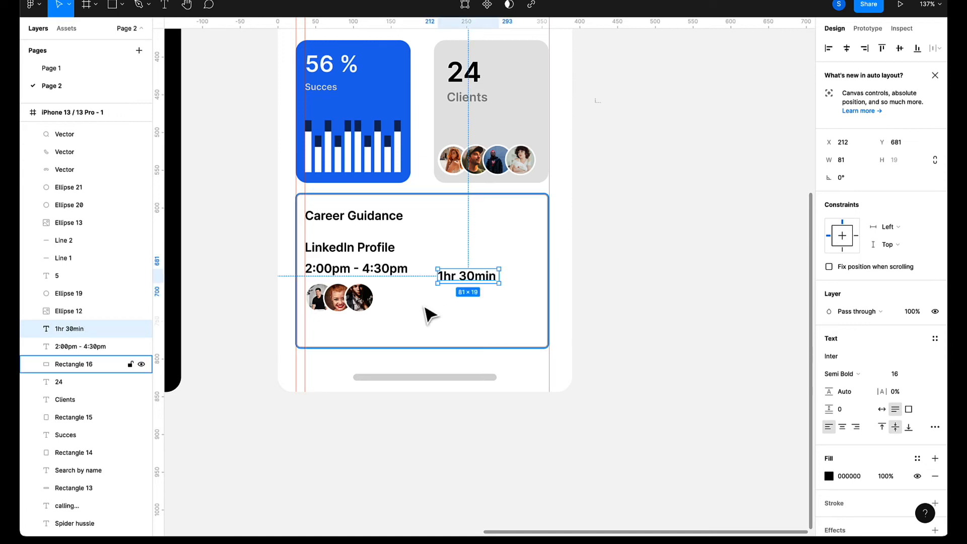
Change the duration text to "2hr 30min" and move it to about X 200, Y 674.
double_click(460, 276)
click(443, 276)
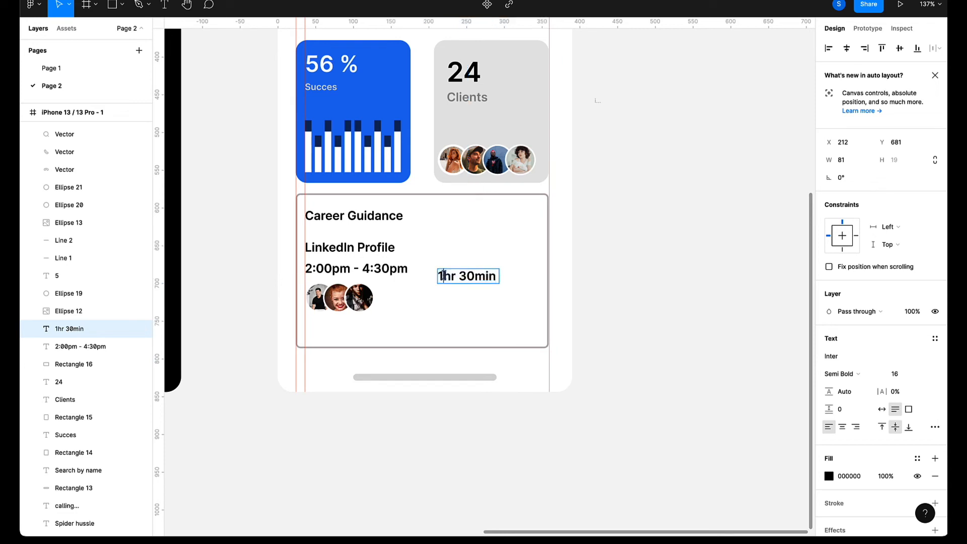
key(BackSpace)
text(2)
key(Escape)
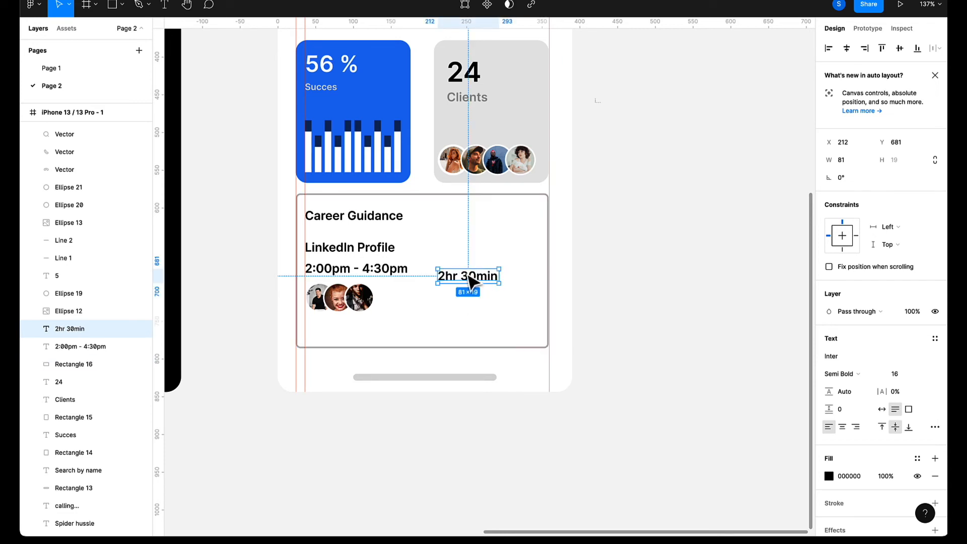
drag(477, 280, 468, 274)
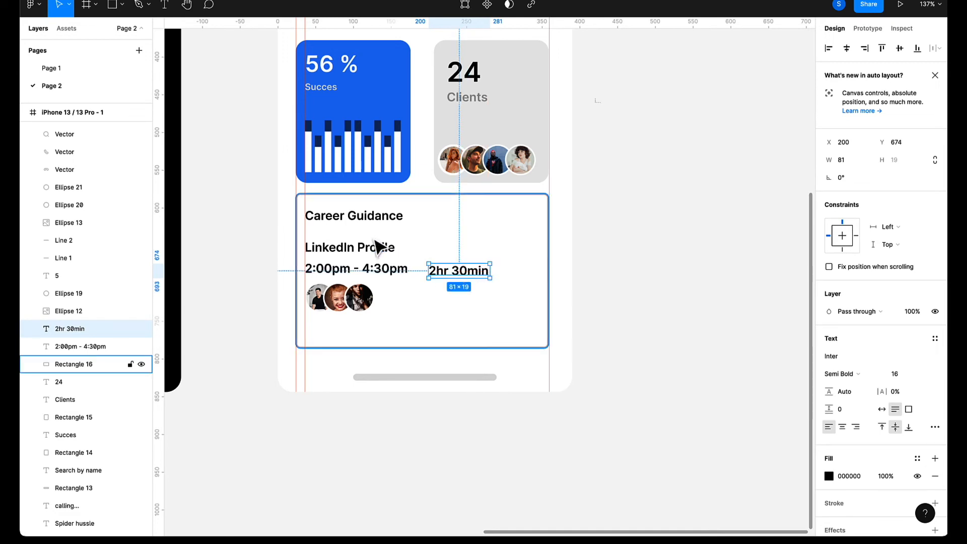
Set the LinkedIn Profile label's font size to 12.
click(359, 258)
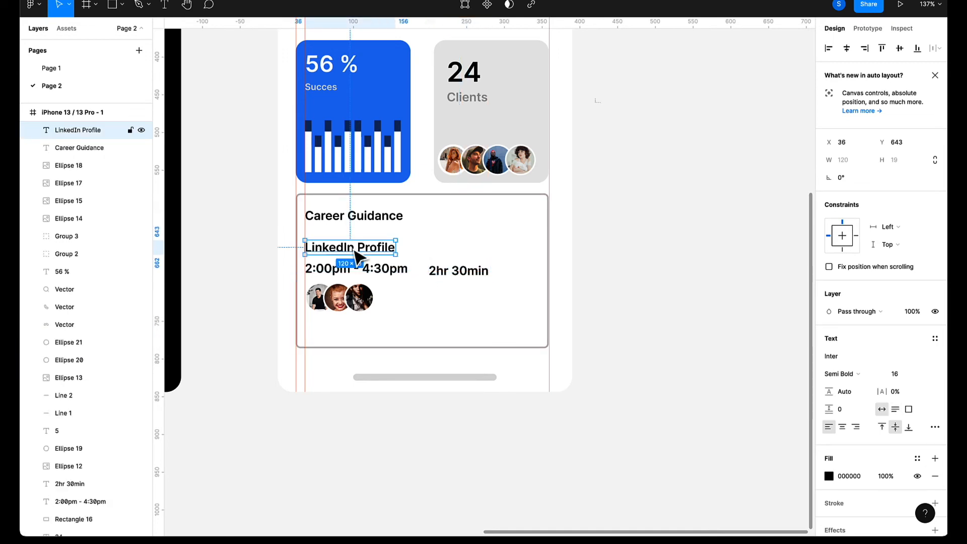
click(898, 379)
text(12)
key(Return)
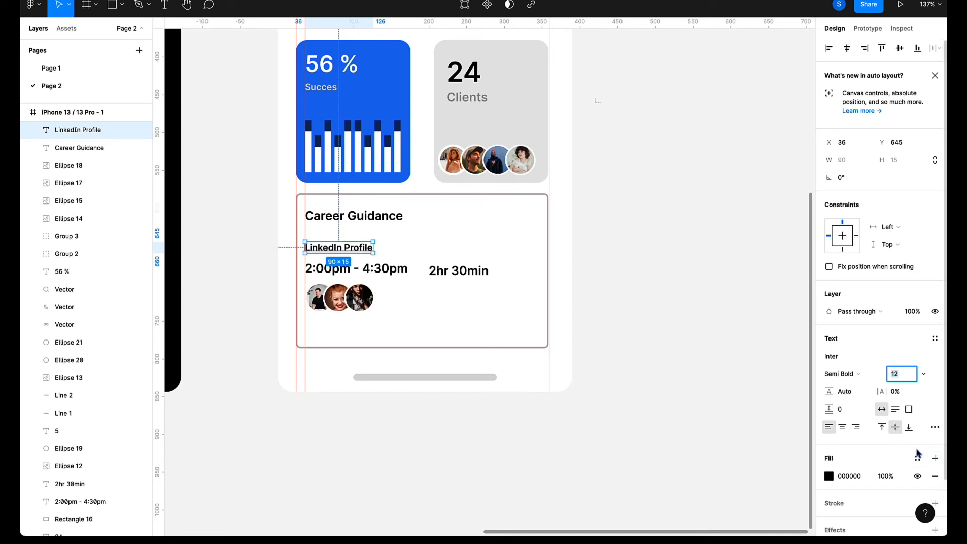
Reduce the "2:00pm - 4:30pm" text's font size to 12.
click(384, 272)
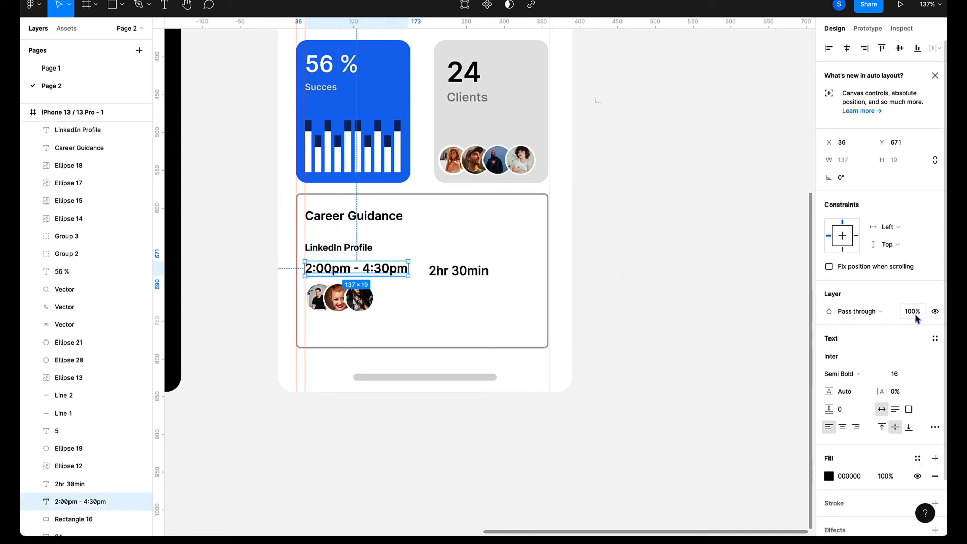
click(901, 374)
key(Down)
key(Down)
key(Down)
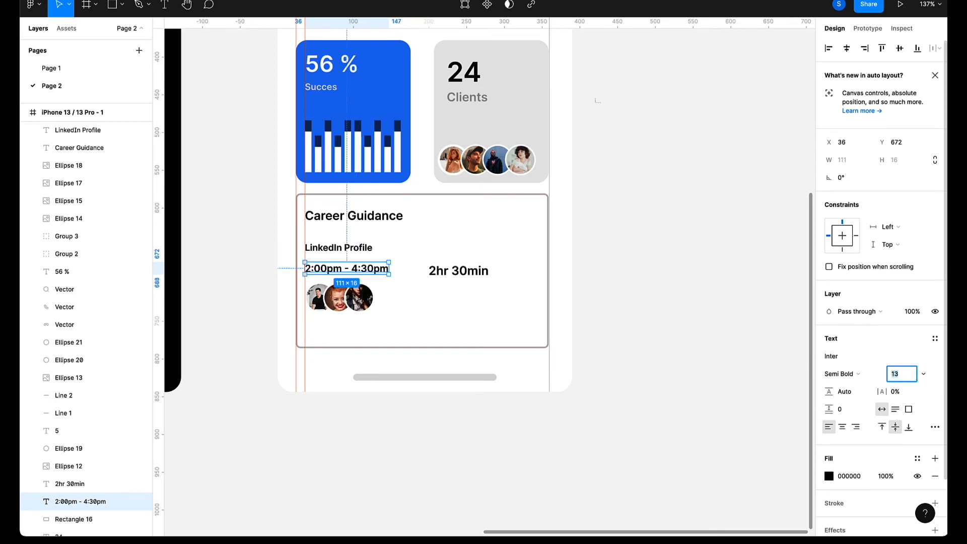
key(Down)
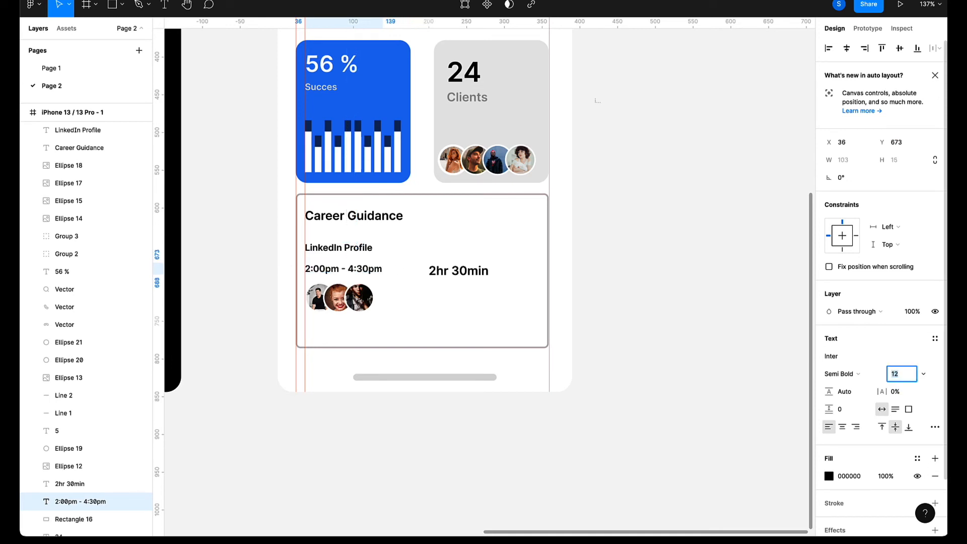
Color the time range text light gray D9D9D9 after trying the dark gray 444444.
click(829, 477)
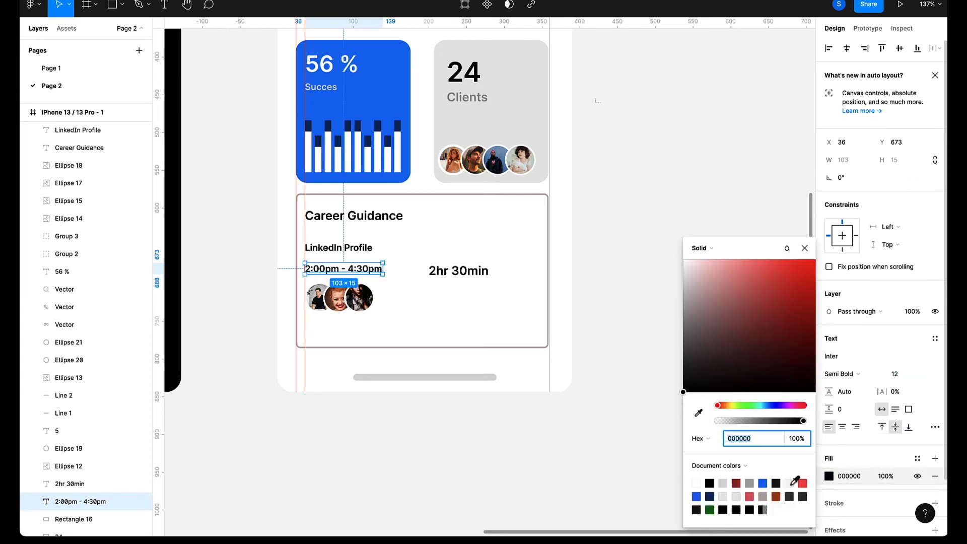
click(725, 484)
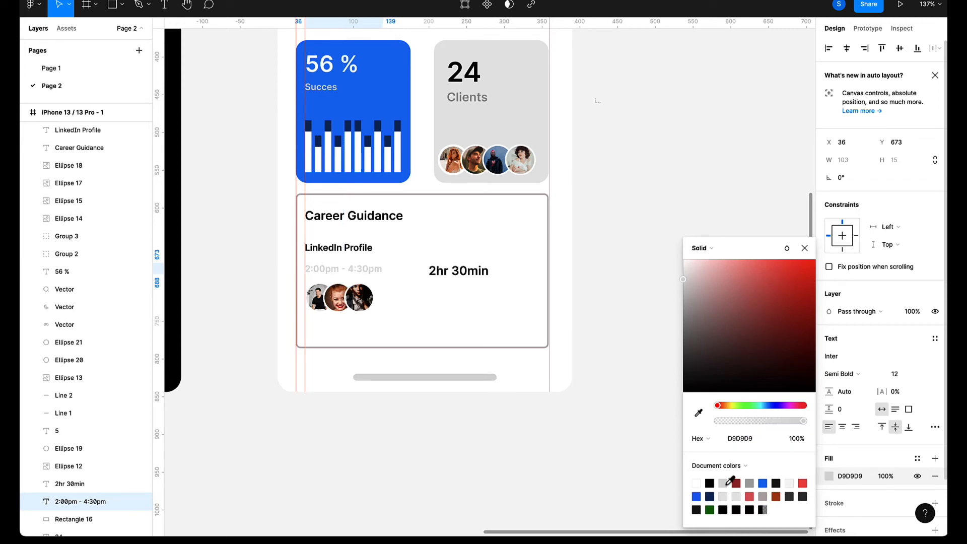
click(794, 496)
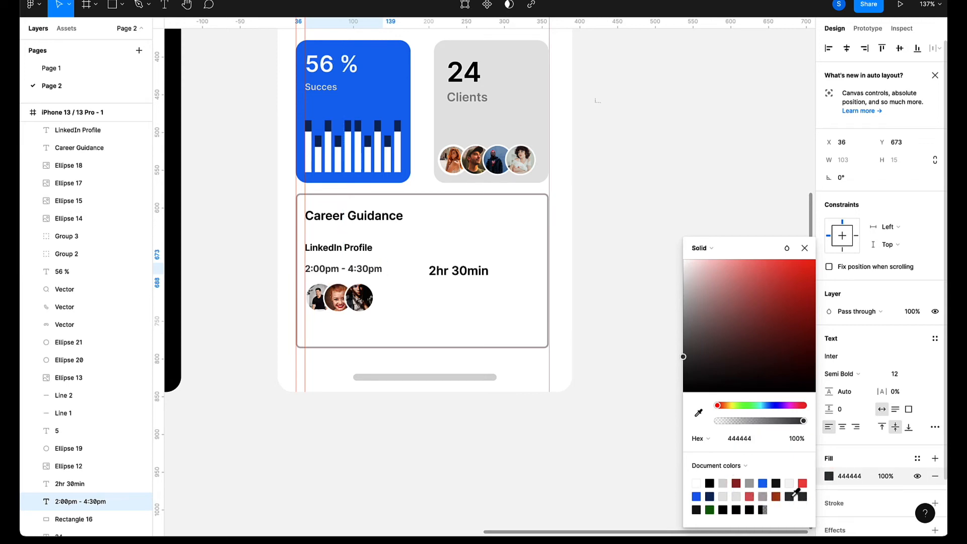
click(726, 495)
Set the "2hr 30min" text's font size to 12 and its fill color to light gray D9D9D9.
click(487, 281)
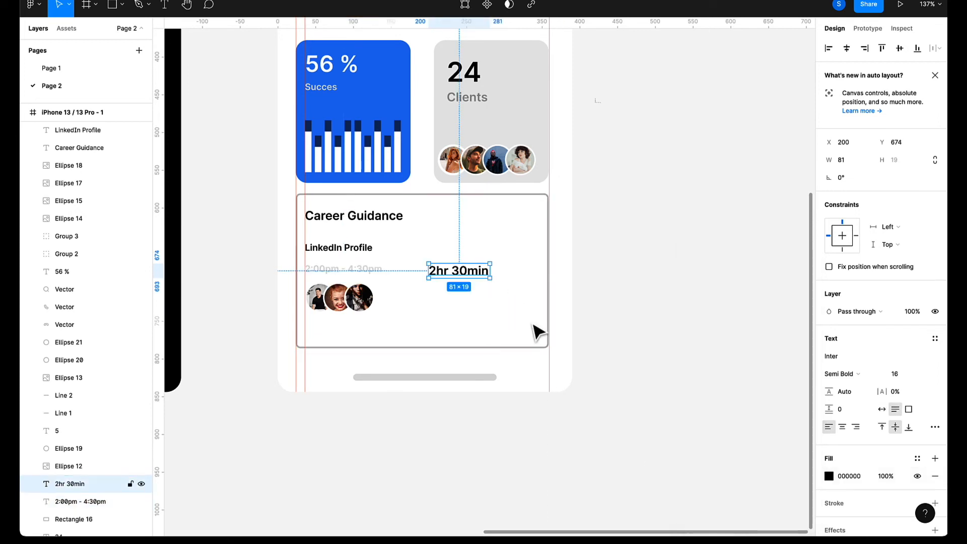
click(918, 377)
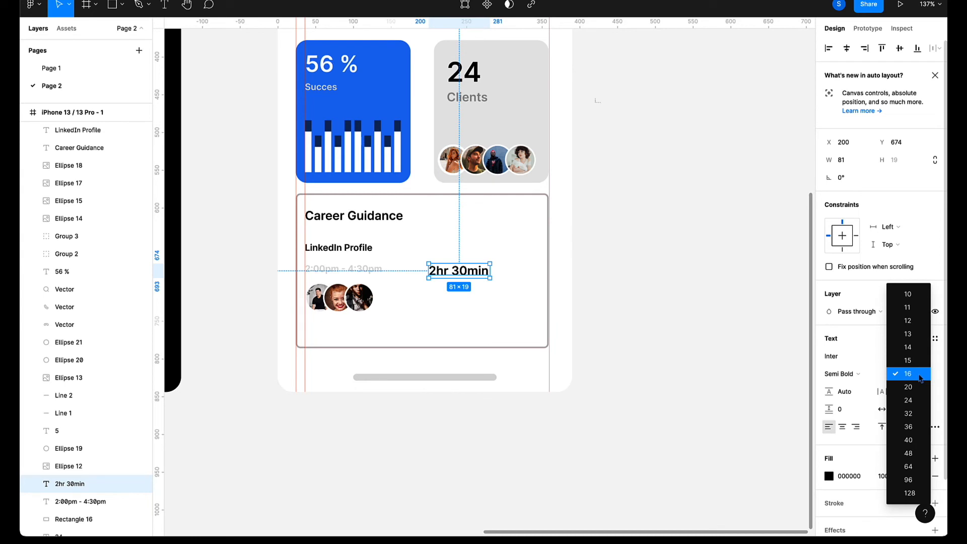
click(908, 321)
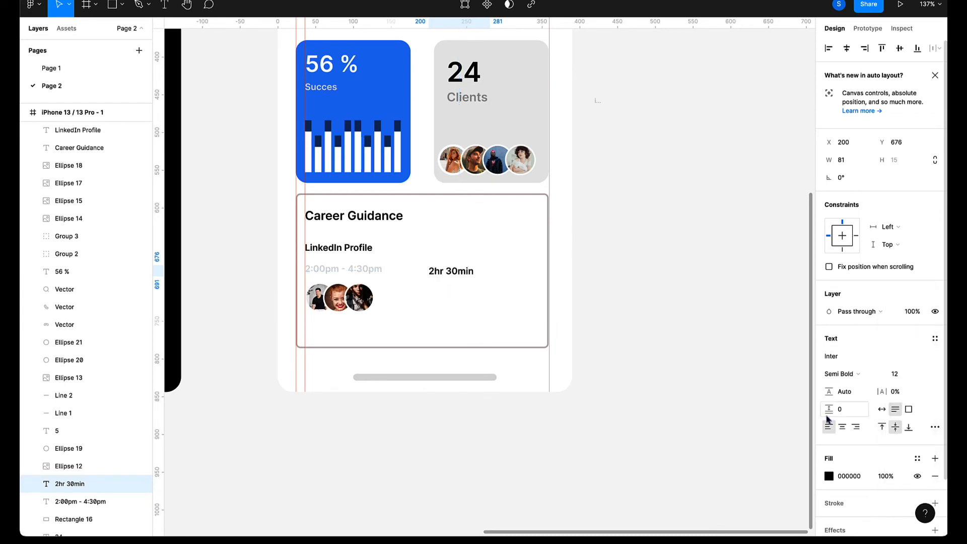
click(828, 475)
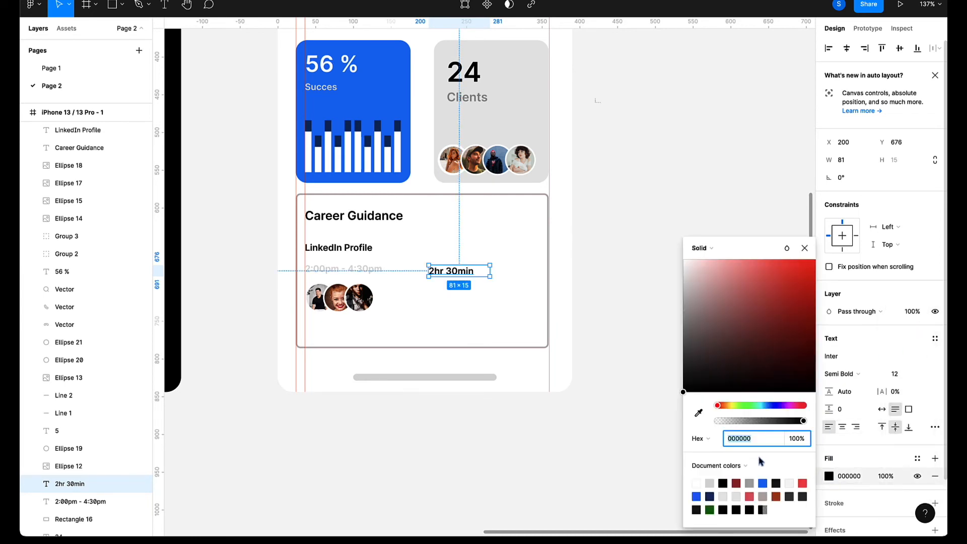
click(711, 484)
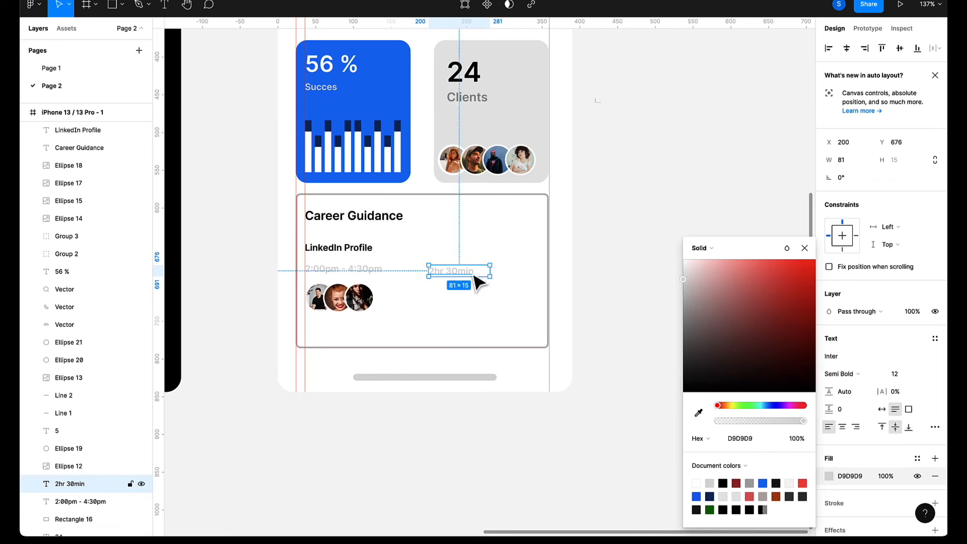
Move the time range text up to Y 665, closer beneath the LinkedIn Profile label.
click(358, 275)
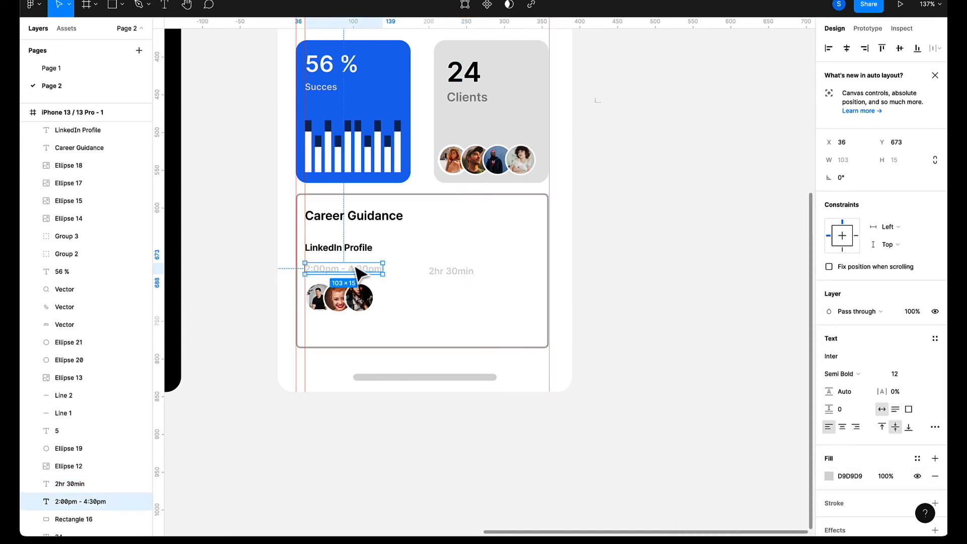
drag(356, 270, 356, 264)
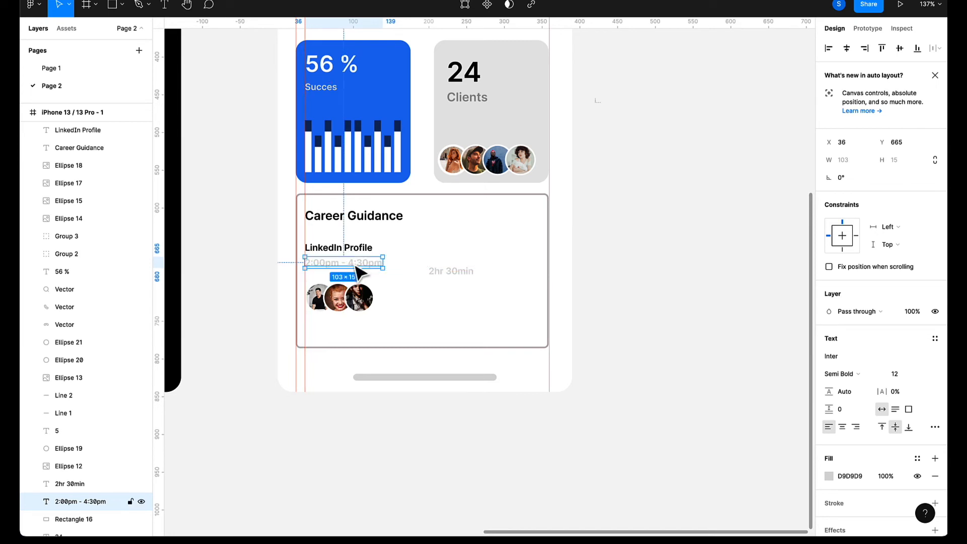
Move the "2hr 30min" text up and closer to the time range so both sit on the same line.
click(458, 276)
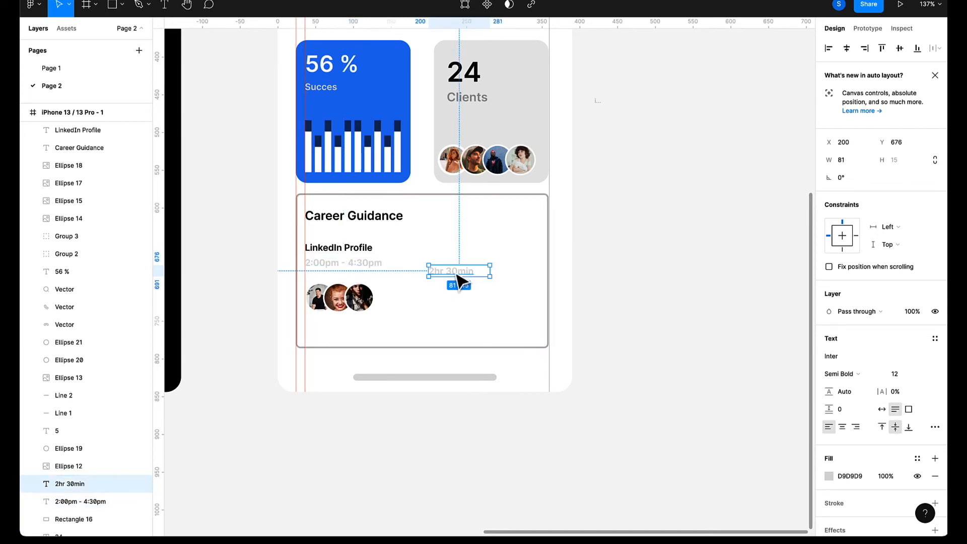
drag(456, 276, 434, 267)
click(493, 291)
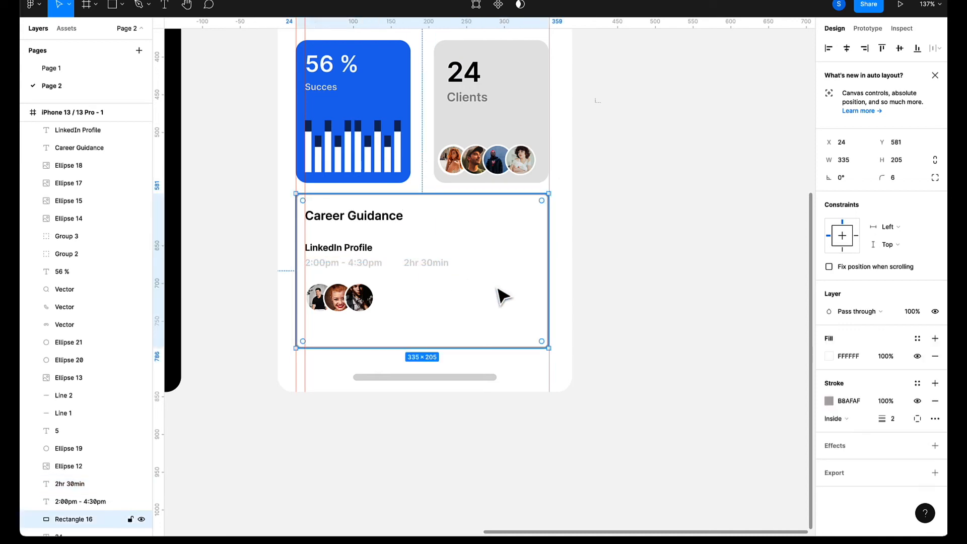
click(708, 276)
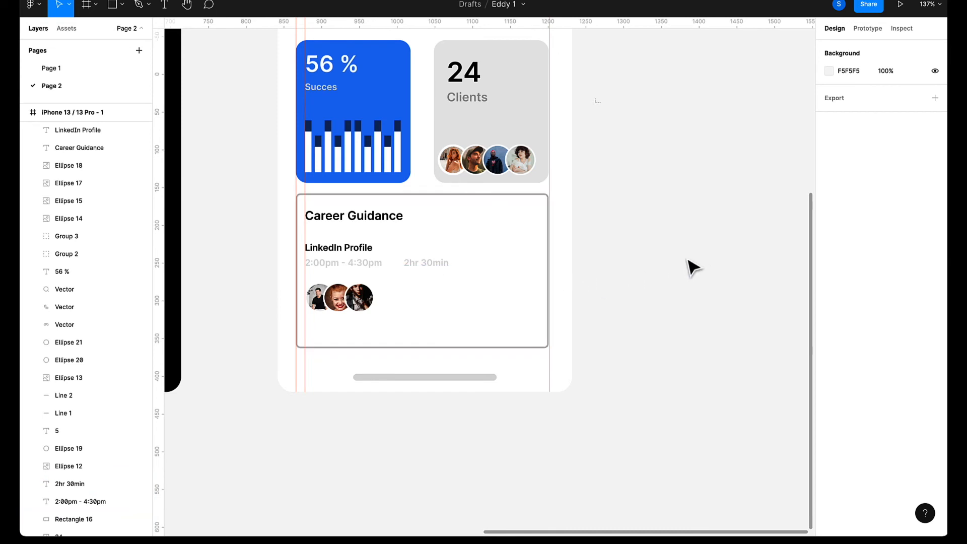
key(o)
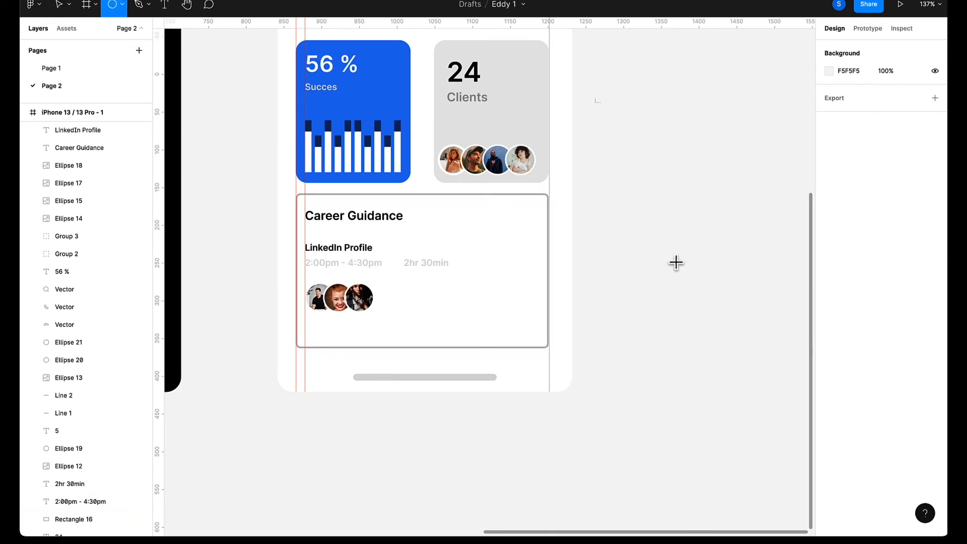
drag(675, 258, 678, 262)
key(Delete)
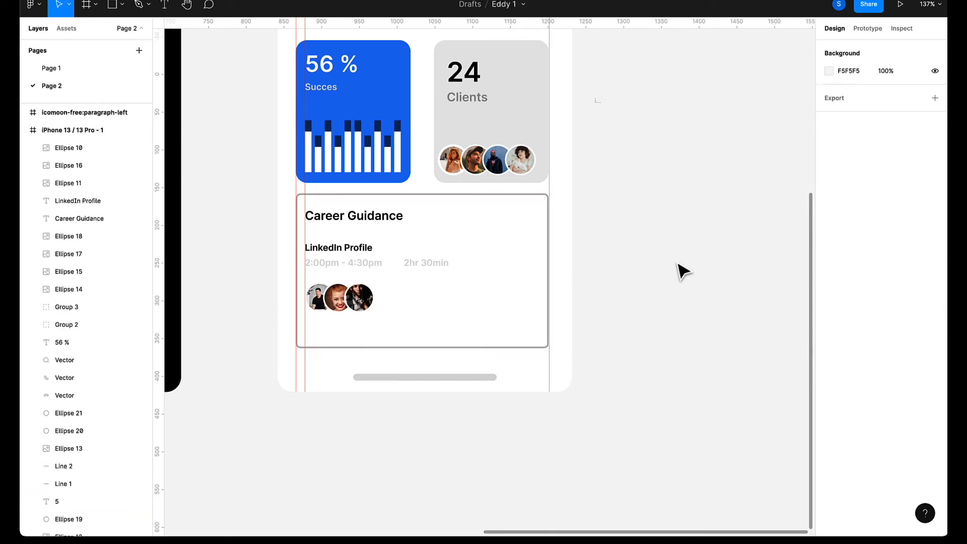
Create a 100 × 100 circle on the empty canvas beside the Sessions screen and scale it down to 29 × 29.
key(o)
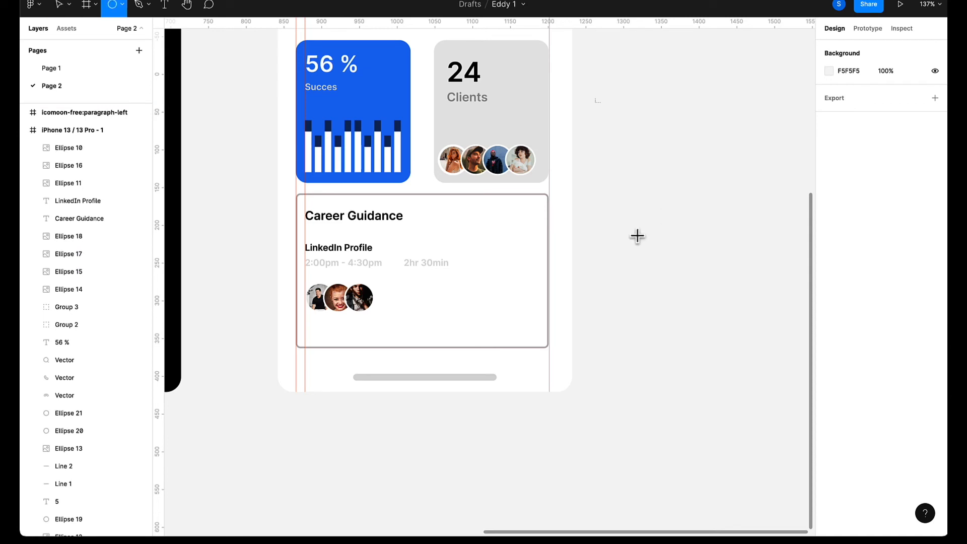
click(636, 236)
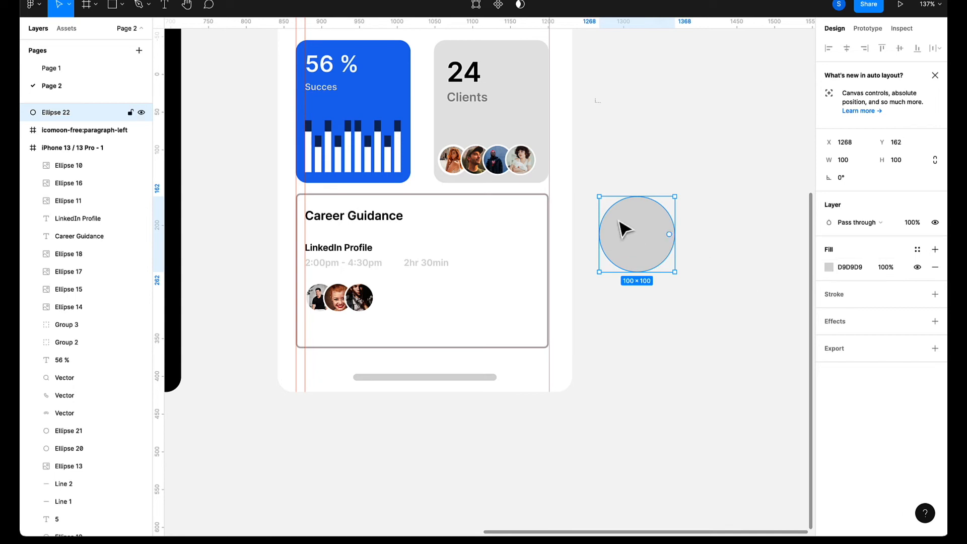
drag(599, 196, 655, 250)
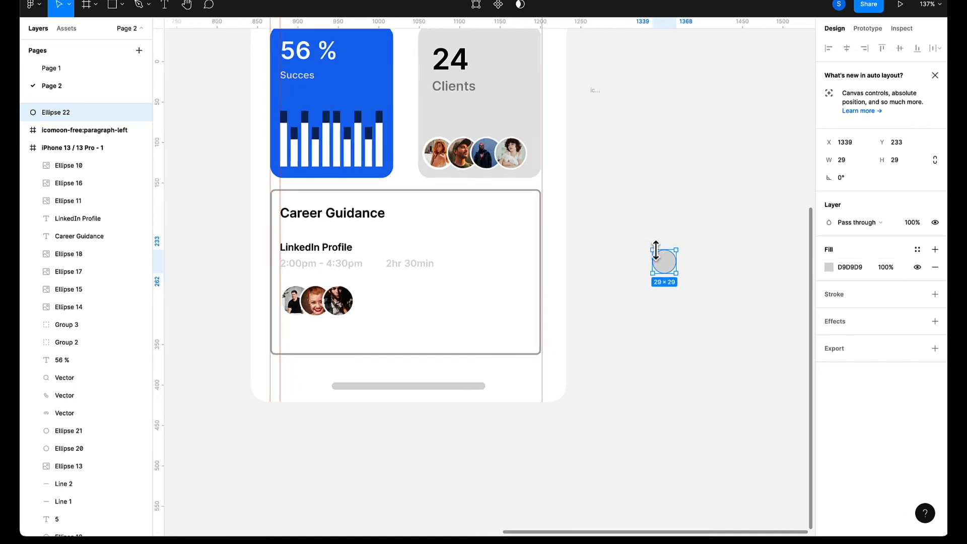
scroll(653, 251, up, 10)
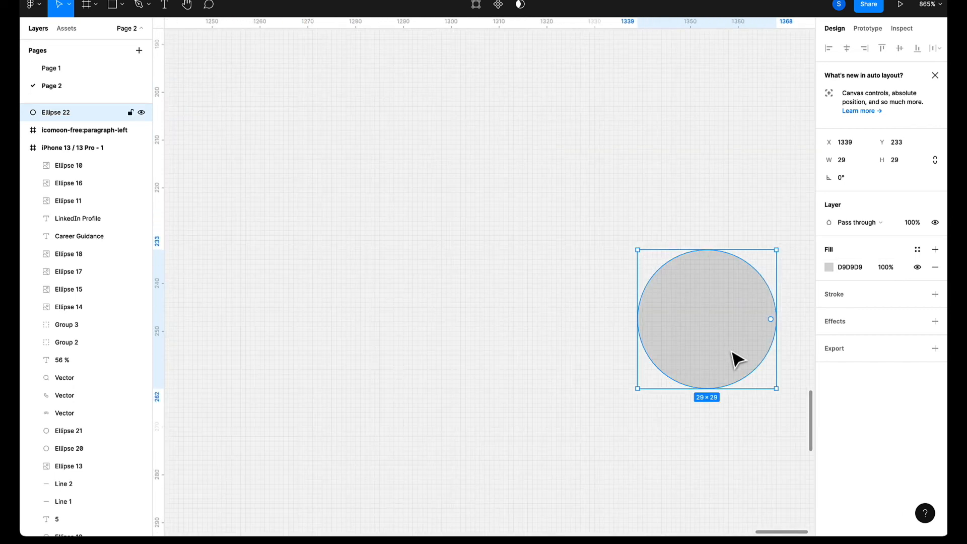
scroll(736, 359, down, 10)
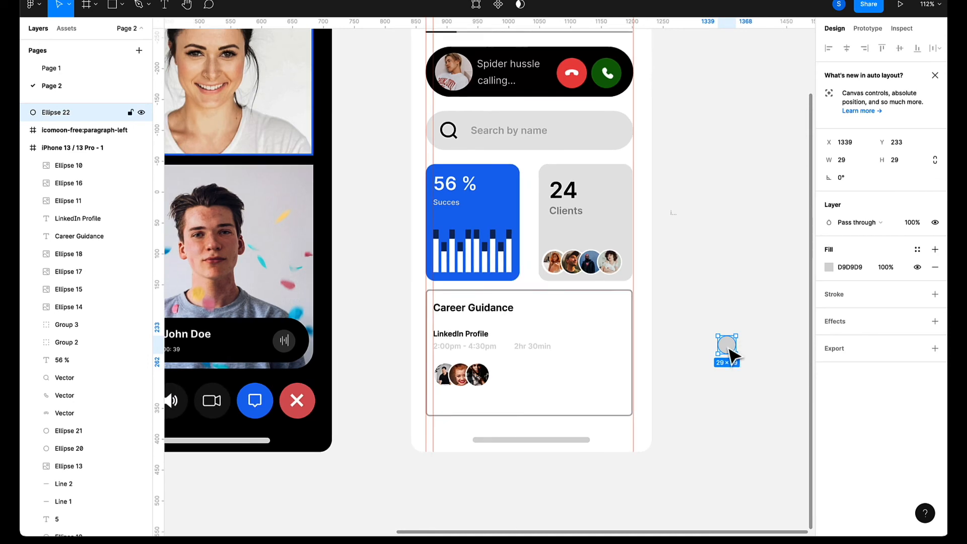
Place the gray circle between the time range and "2hr 30min" and shrink it to a small separator dot.
drag(729, 348, 507, 351)
scroll(507, 350, up, 8)
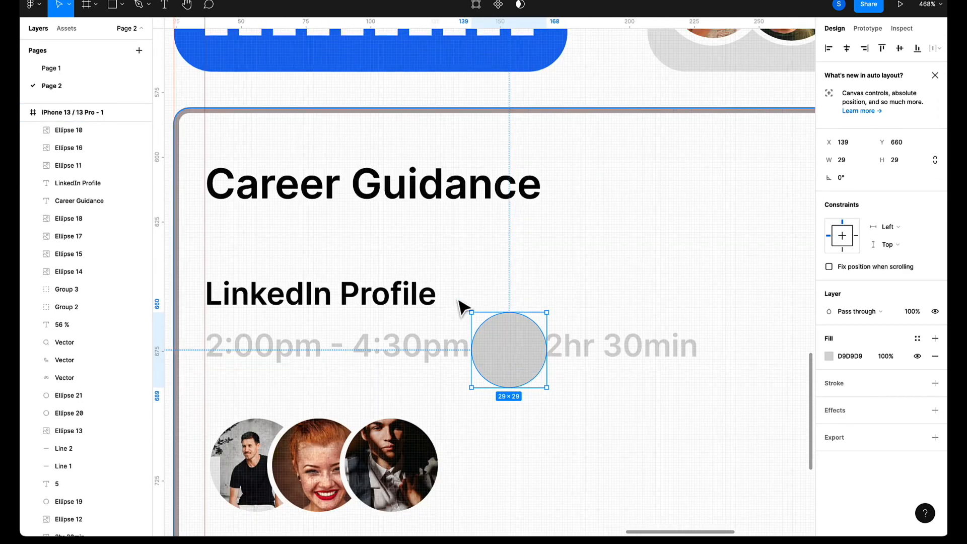
drag(472, 312, 517, 352)
click(555, 442)
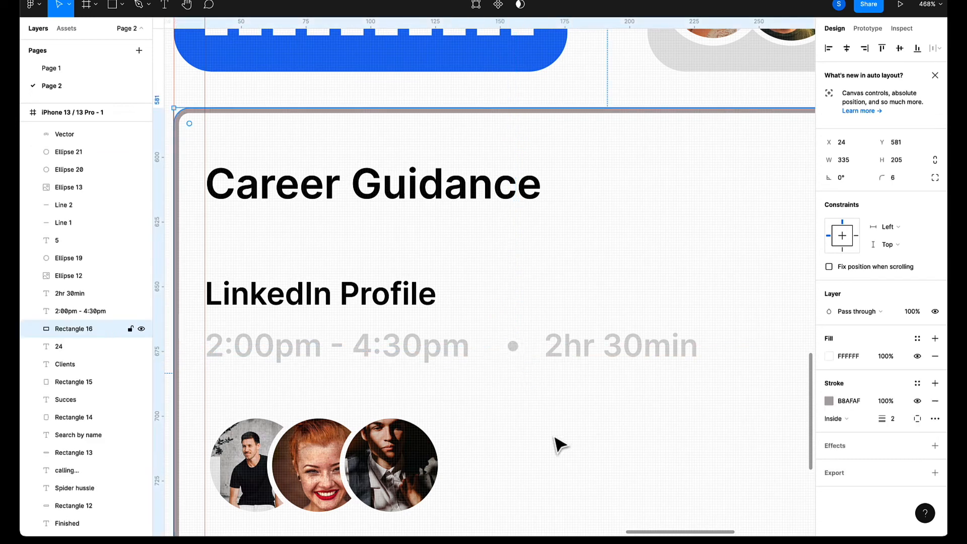
Preview the Sessions screen in presentation mode to check the Career Guidance card.
scroll(559, 444, down, 10)
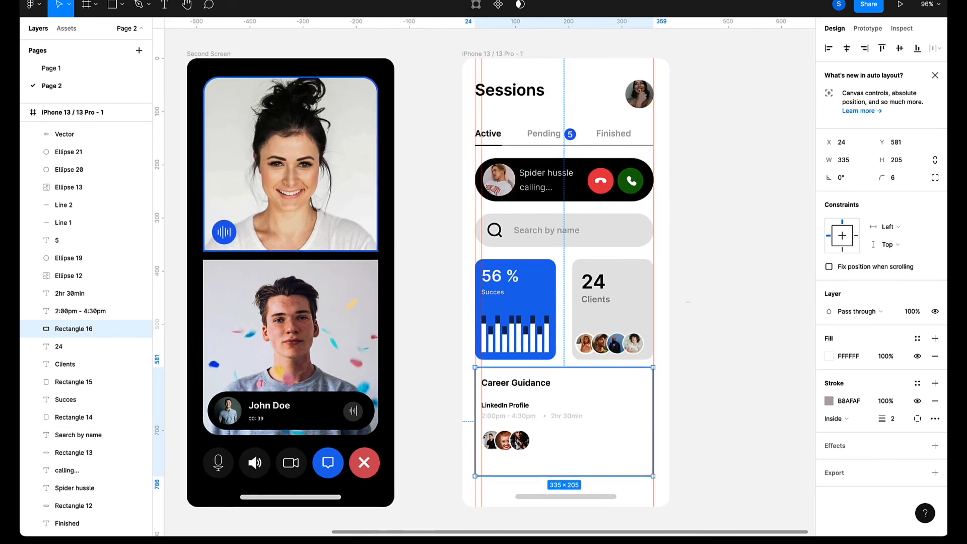
key(ctrl+alt+Return)
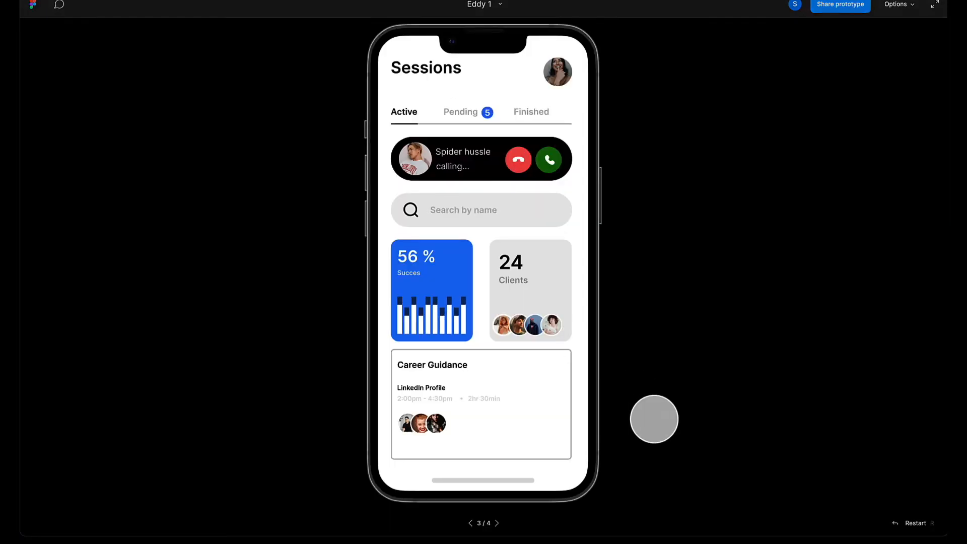
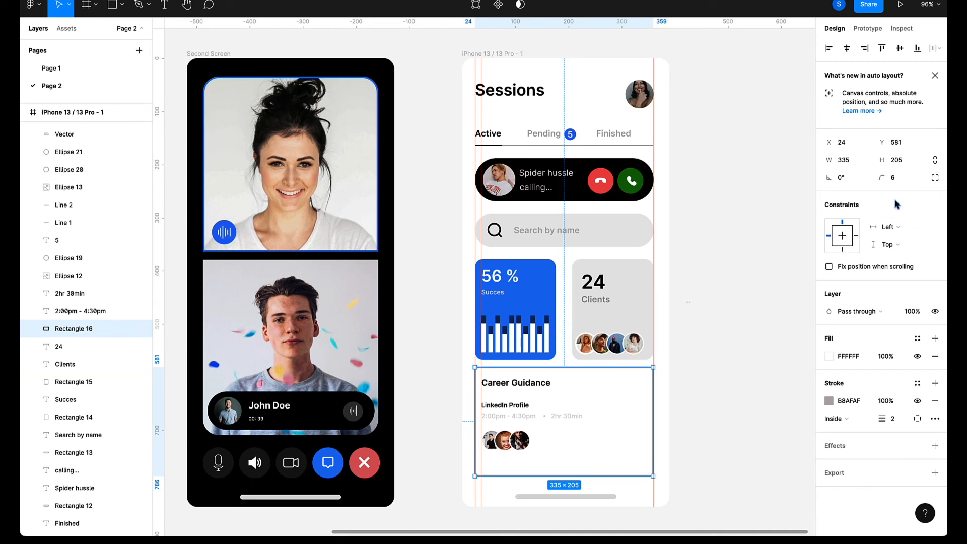
Set the Career Guidance card's corner radius to 21.
click(898, 179)
text(10)
key(Return)
key(shift+Up)
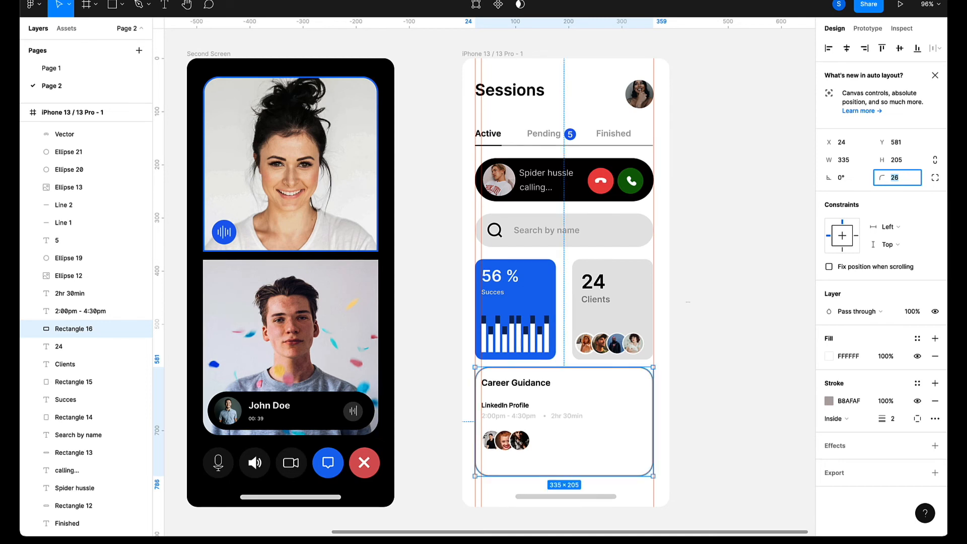
key(Up)
key(Up)
key(Up)
key(Up)
key(Down)
key(Down)
key(Down)
key(Down)
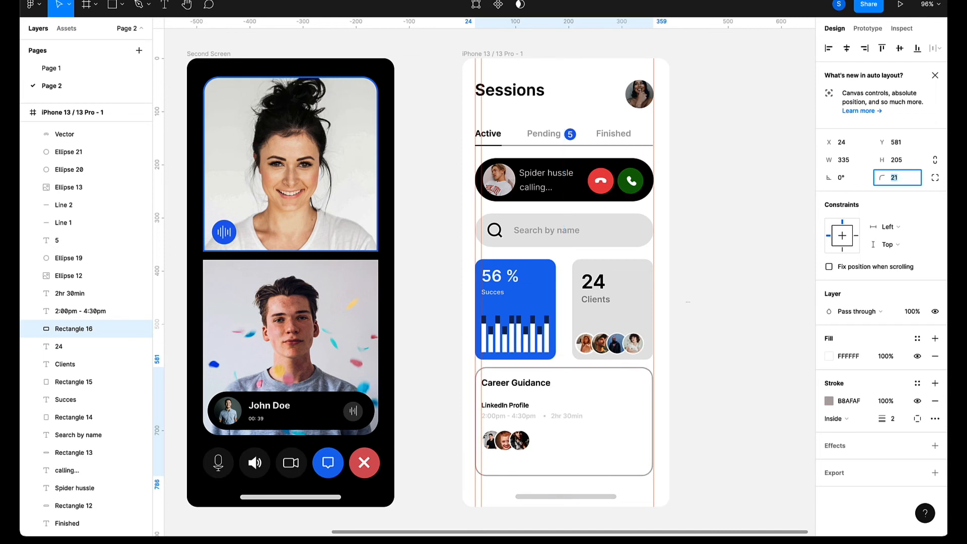
click(732, 382)
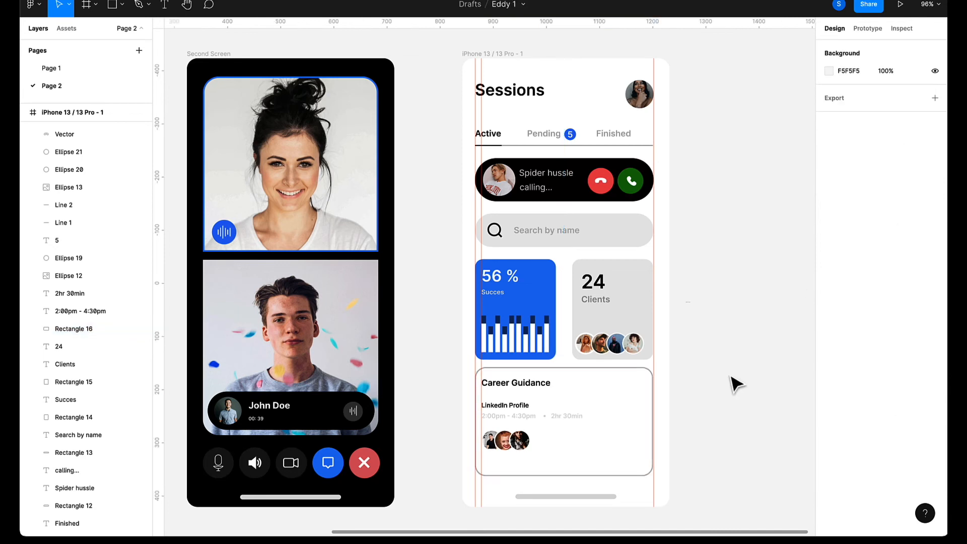
Duplicate the time range text into the card's upper right area and change the copy to "Tomorrow".
scroll(731, 380, down, 3)
scroll(736, 384, down, 2)
scroll(736, 384, right, 1)
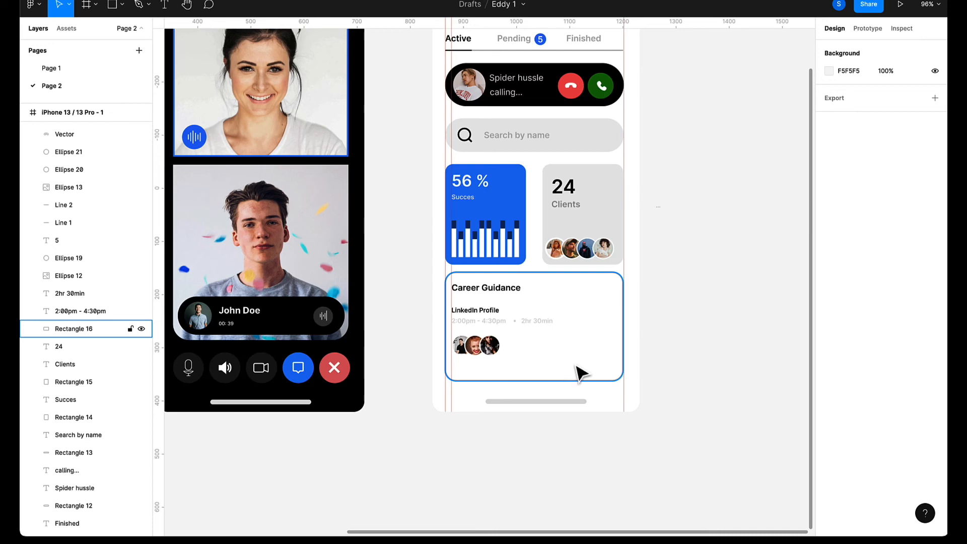
scroll(576, 371, up, 5)
scroll(576, 371, down, 3)
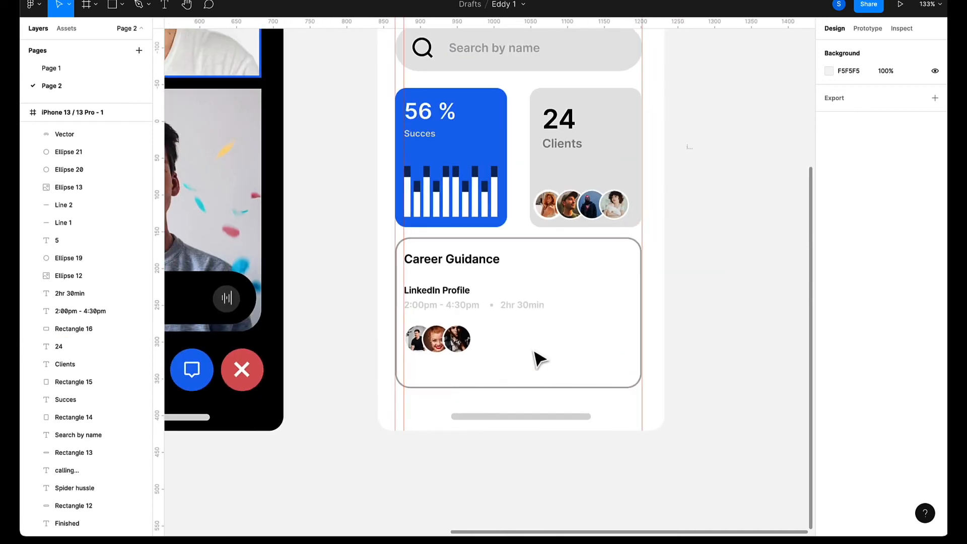
click(464, 306)
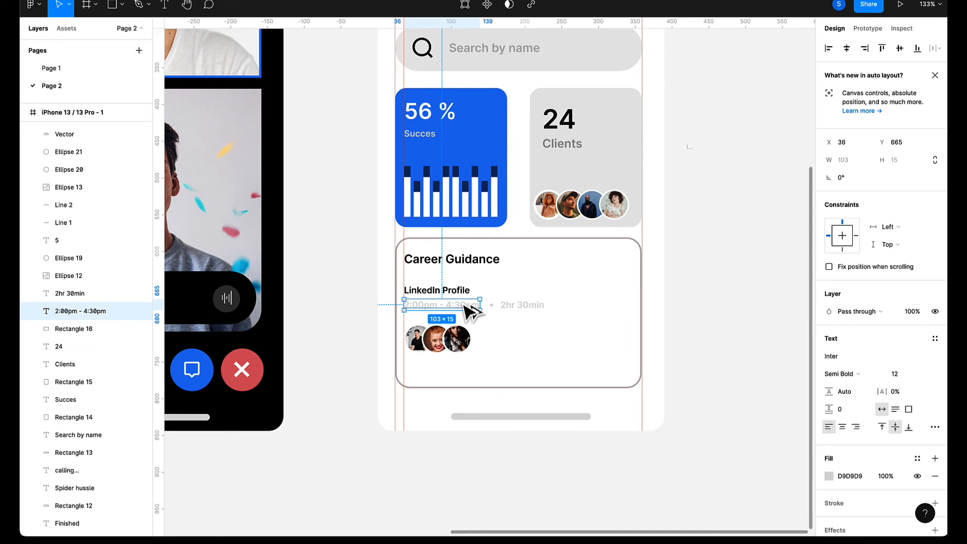
drag(464, 305, 600, 266)
double_click(595, 262)
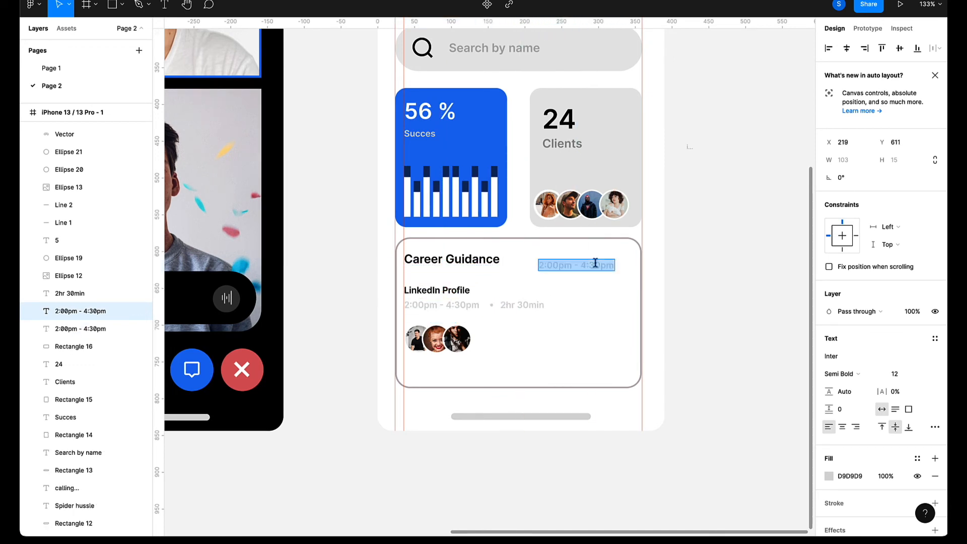
text(T)
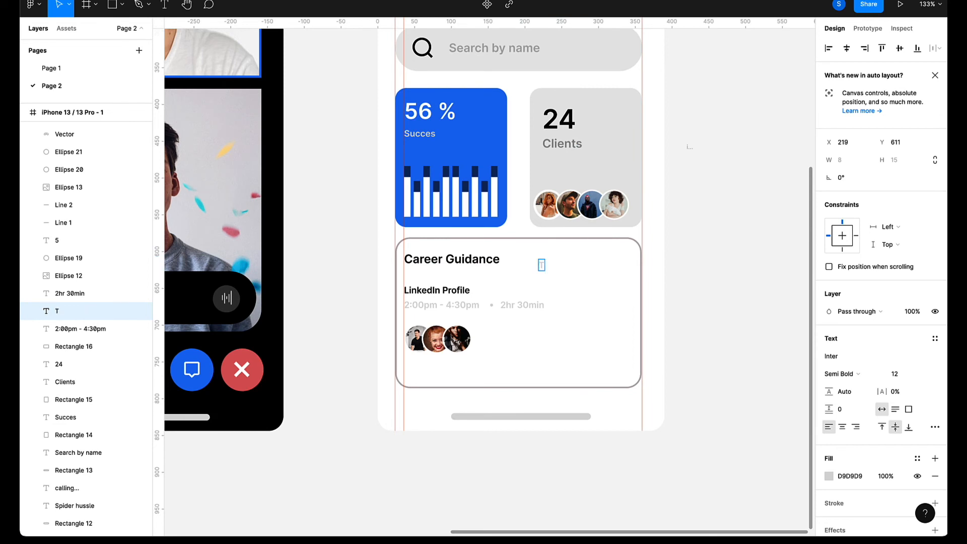
text(omorrow)
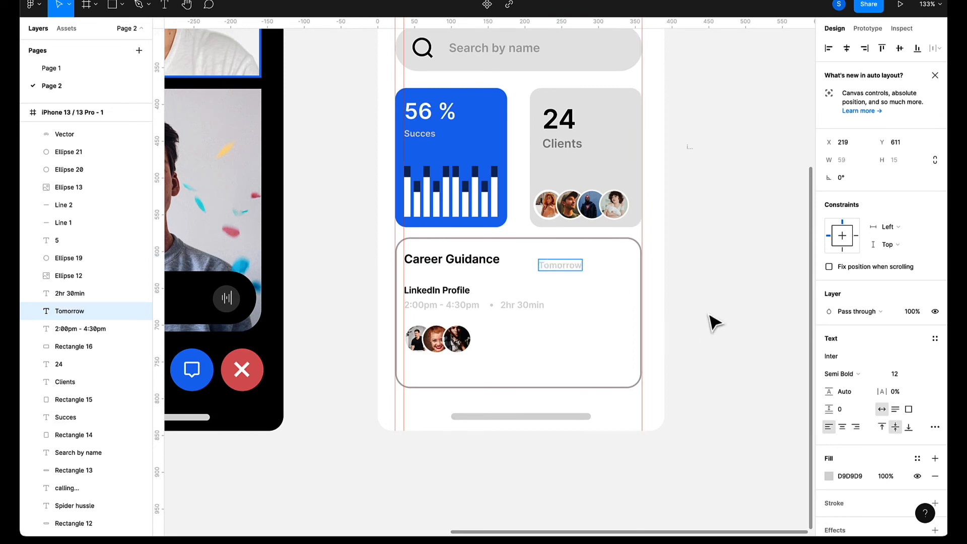
Move the "Tomorrow" text to X 279, Y 601, level with the Career Guidance heading.
key(Escape)
drag(573, 274, 617, 262)
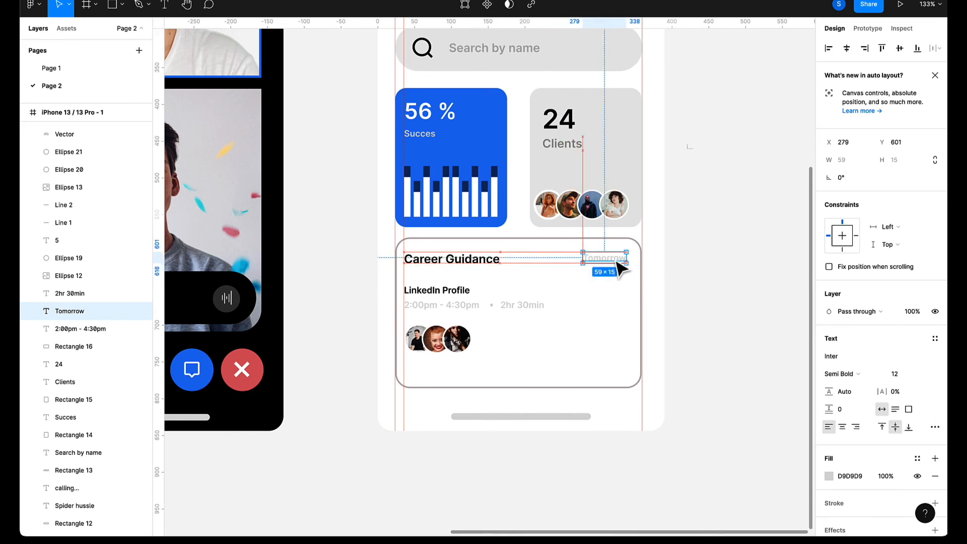
click(703, 340)
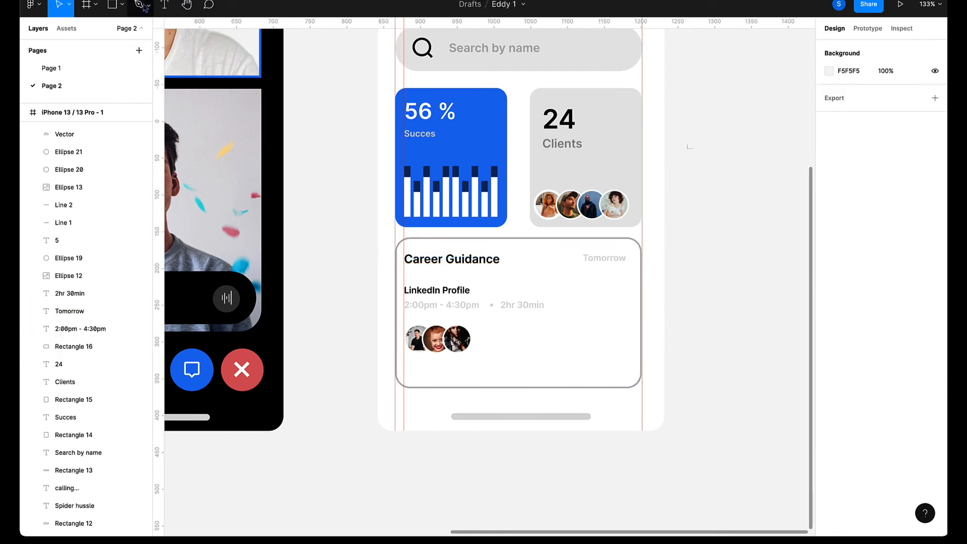
Draw a rectangle about 113 wide in the card's lower right, with corner radius 18 and height increased to 47.
click(112, 4)
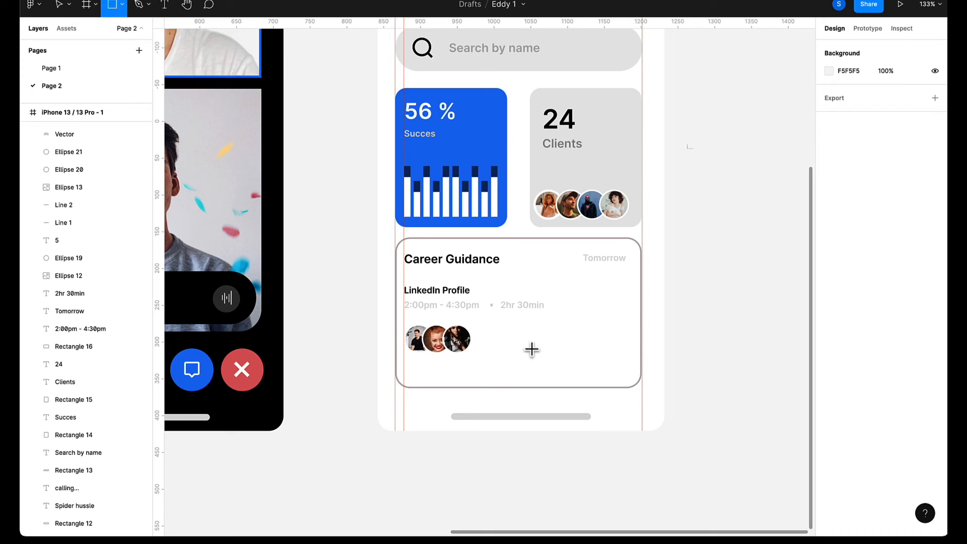
drag(532, 347, 614, 371)
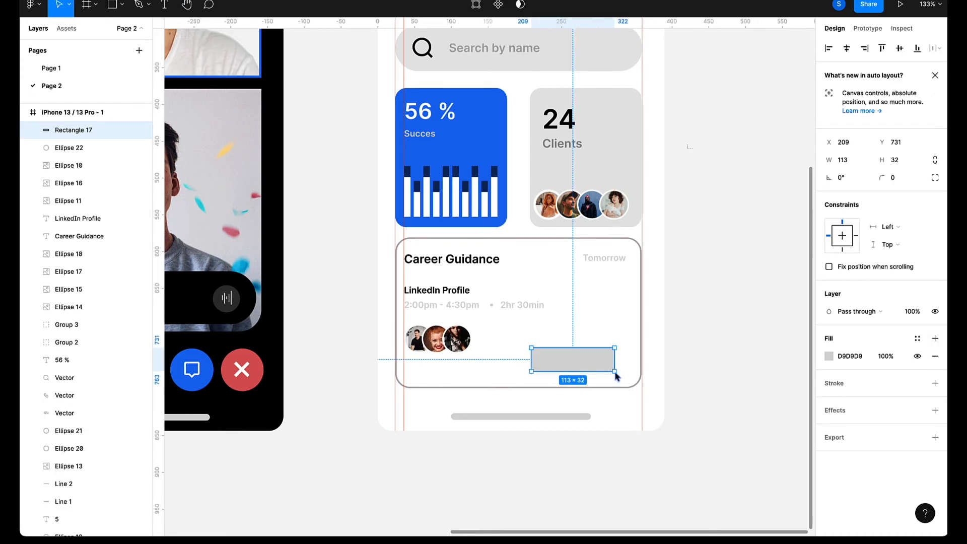
click(901, 182)
text(18)
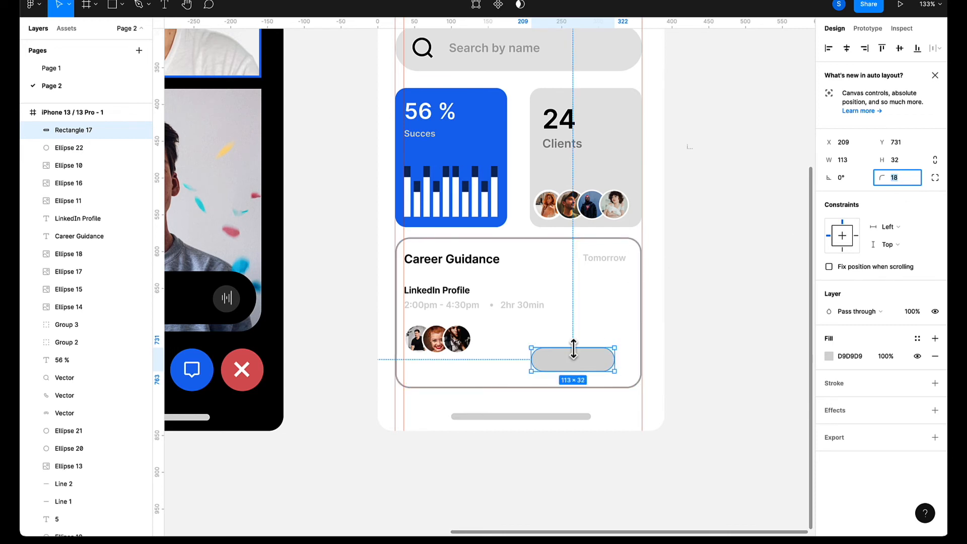
drag(573, 347, 573, 336)
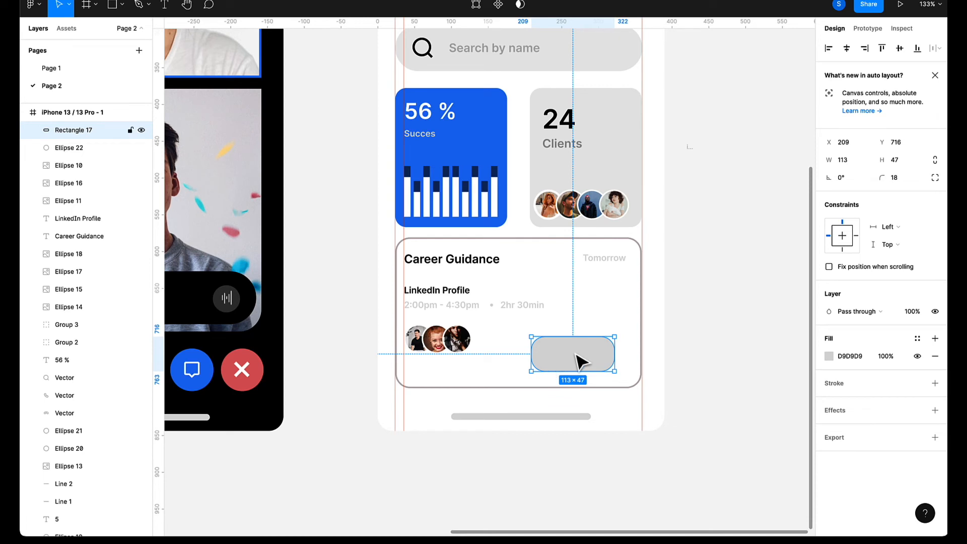
Add the label "Group session" on the gray rounded rectangle and move it to X 218, Y 731.
key(t)
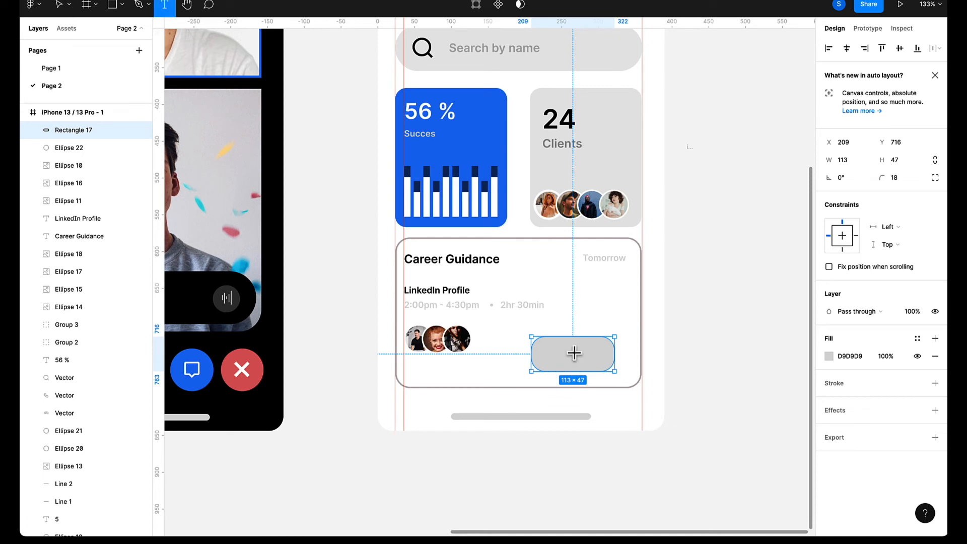
click(552, 349)
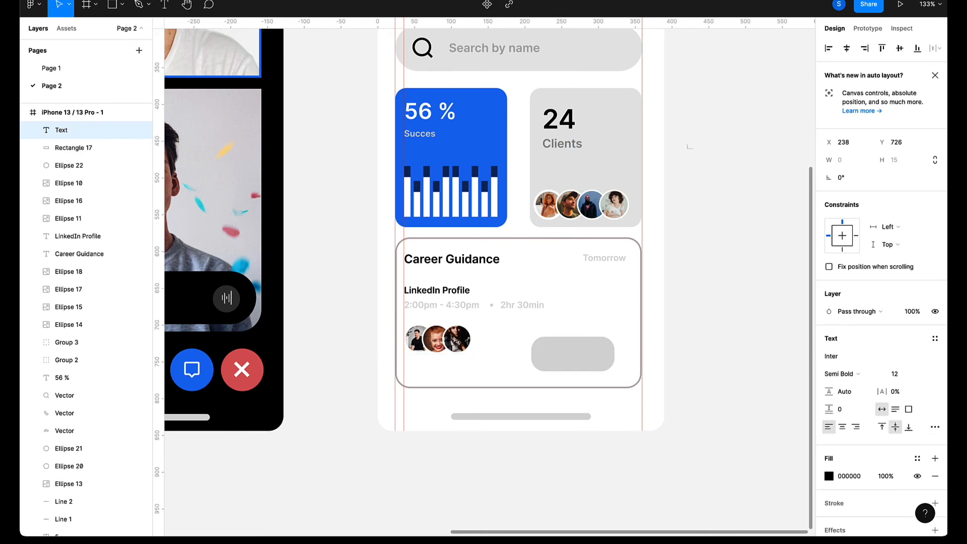
text(S)
text(rou)
text(p session)
key(Escape)
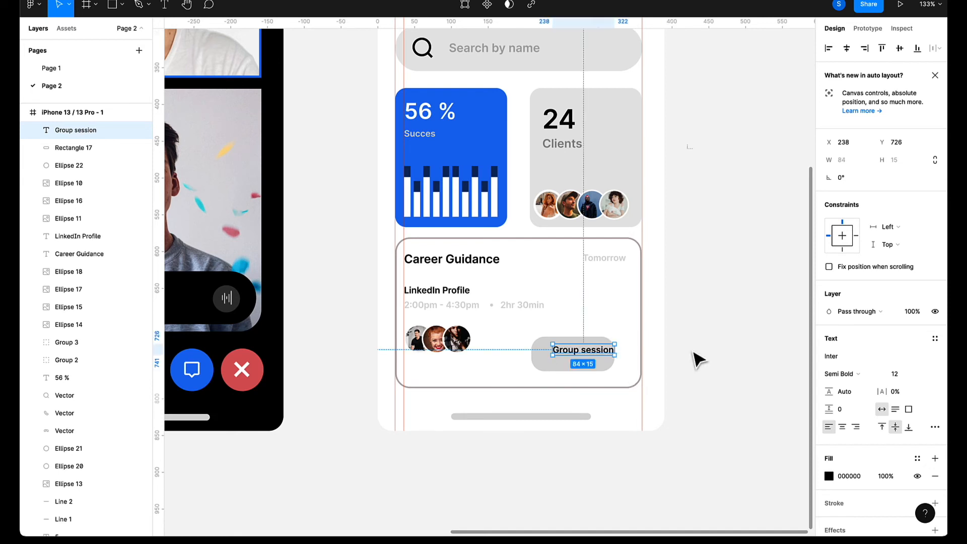
drag(597, 348, 584, 351)
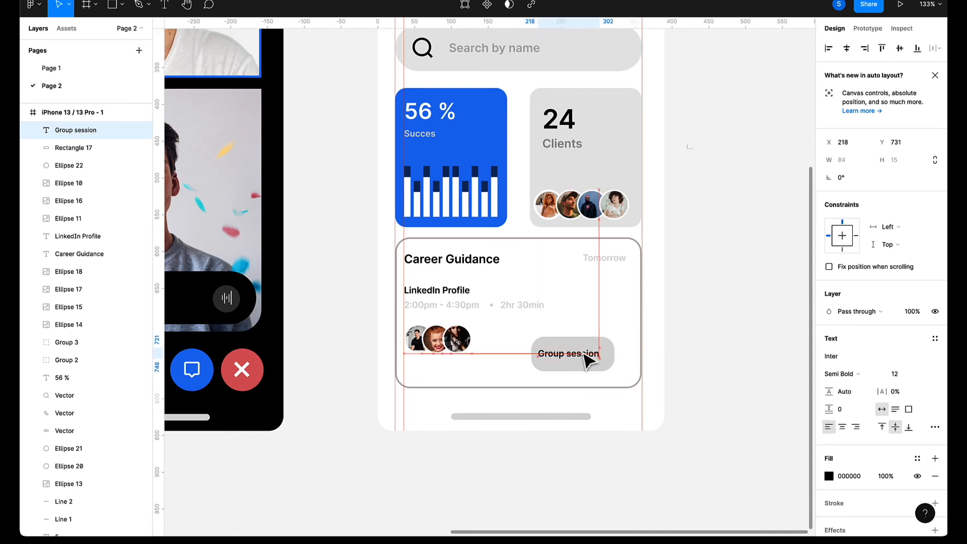
Move the gray button rectangle up and right to X 229 and reduce its height to 35.
click(578, 340)
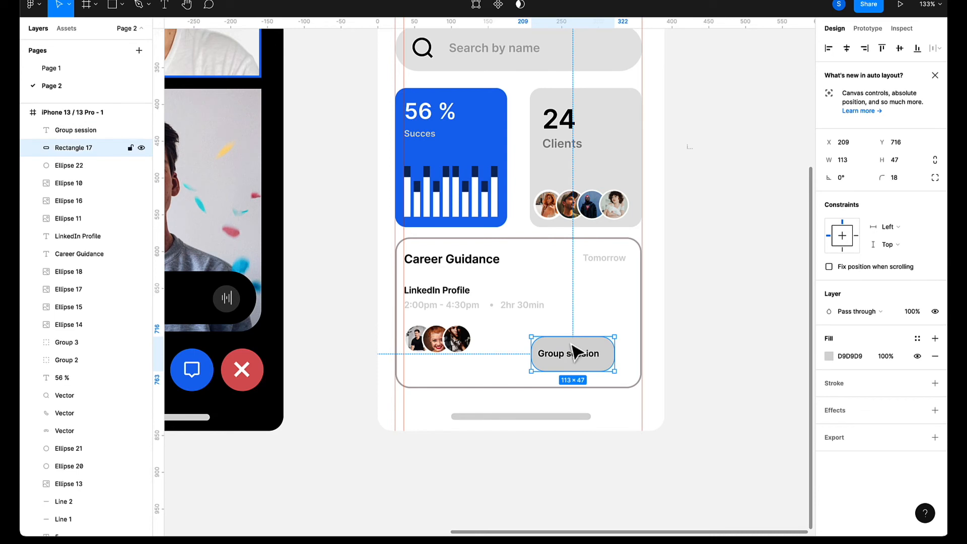
drag(573, 345, 585, 330)
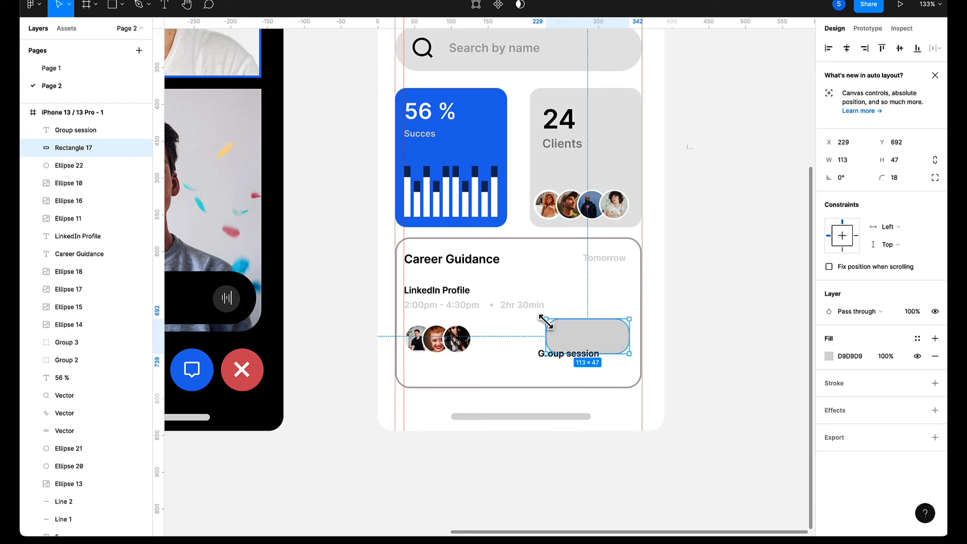
drag(560, 319, 560, 324)
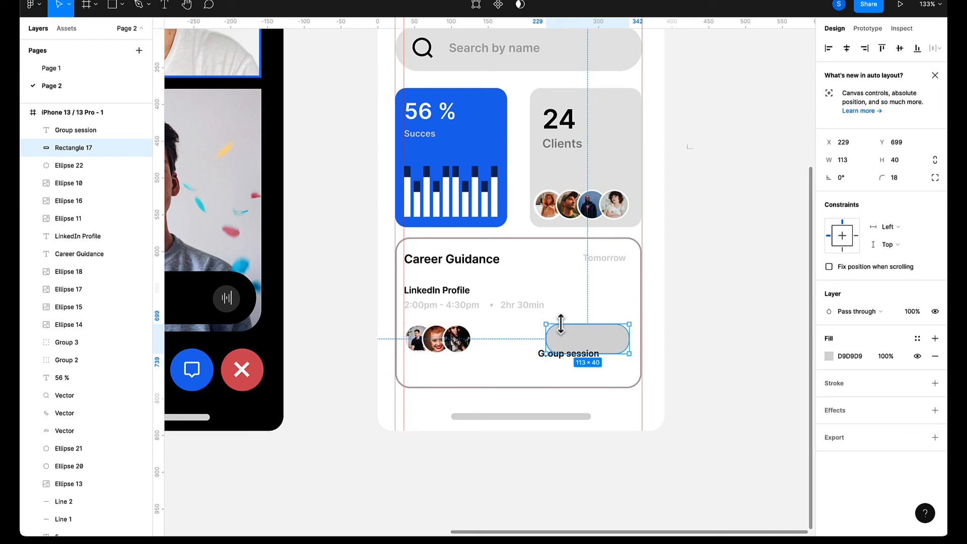
drag(561, 324, 585, 352)
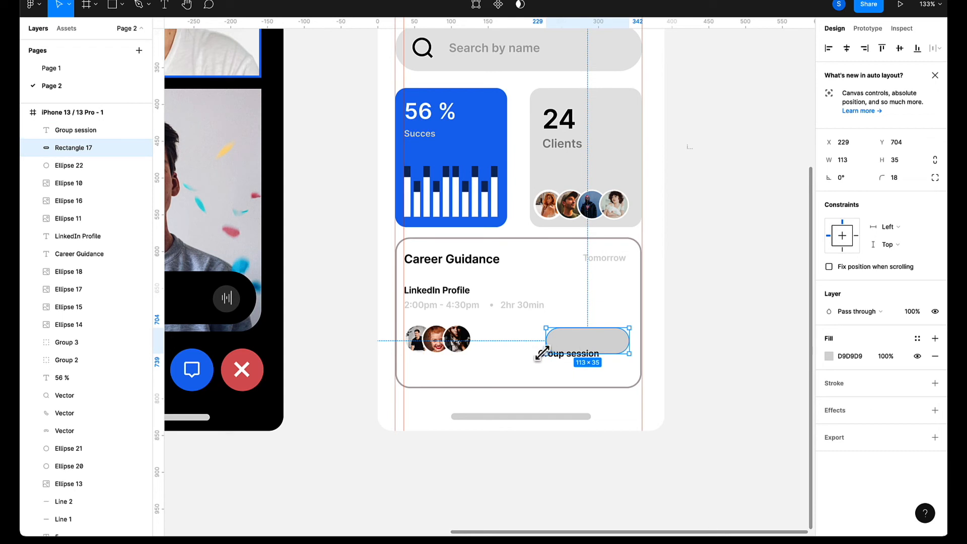
click(561, 385)
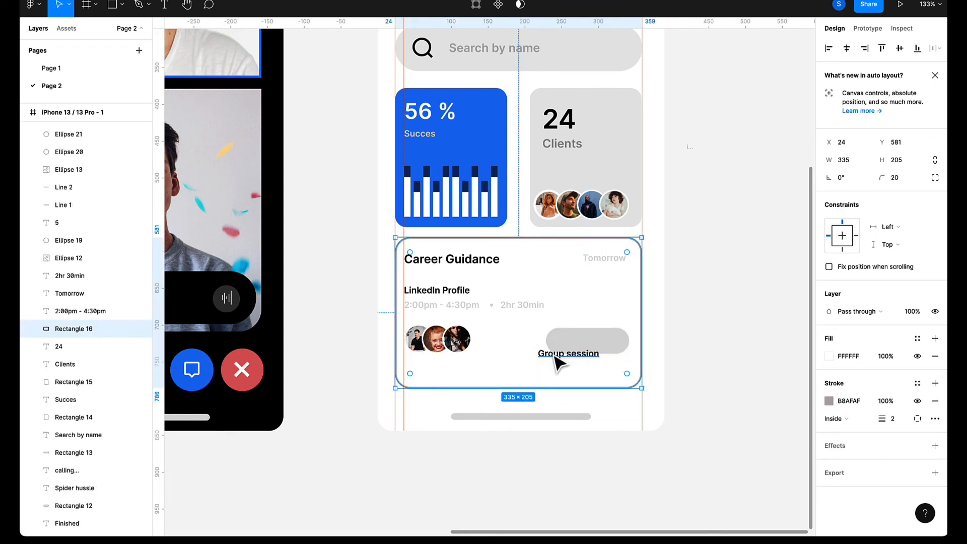
drag(564, 360, 577, 358)
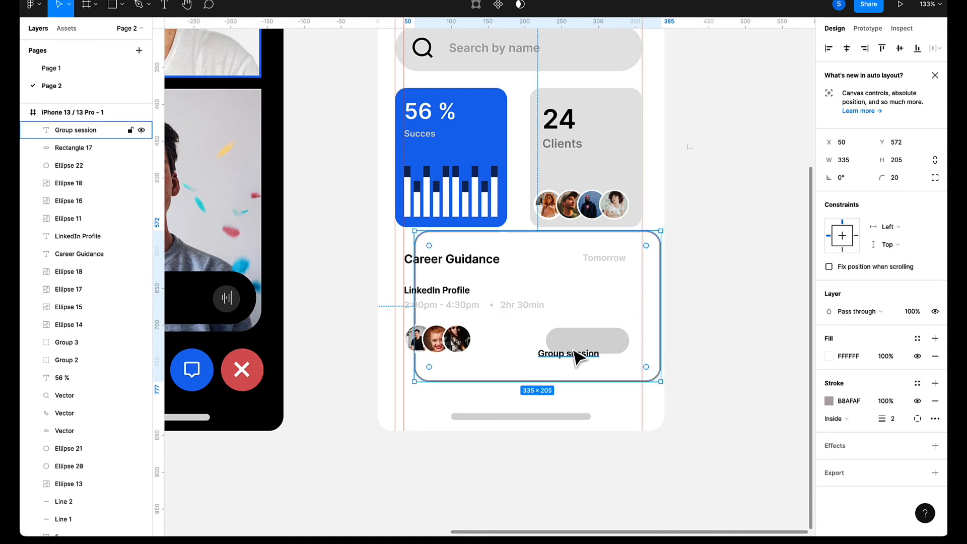
key(ctrl+z)
Move the "Group session" label to X 244, Y 714, centred on the gray button rectangle.
scroll(572, 356, up, 5)
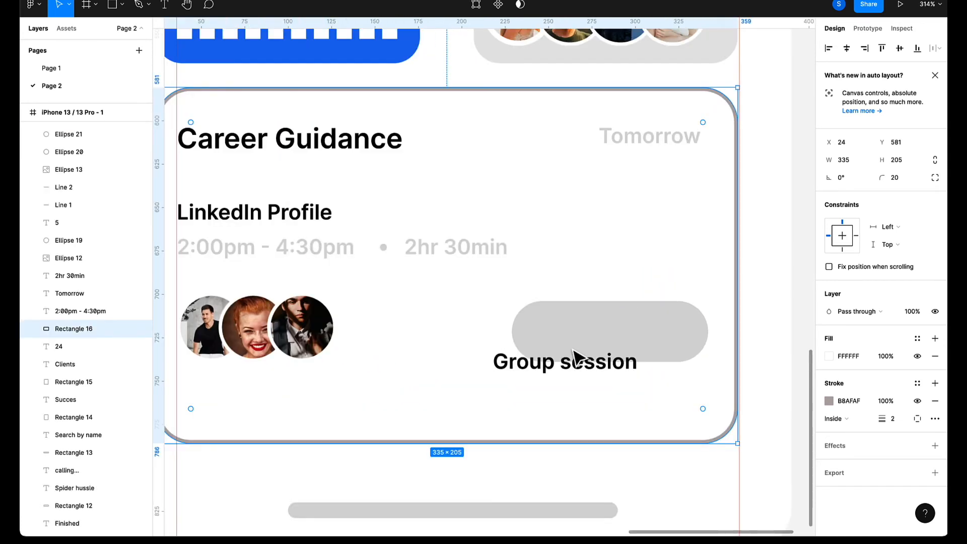
click(539, 375)
drag(554, 366, 596, 338)
Fill the Group session button rectangle with red D96363 at 41% opacity.
click(572, 361)
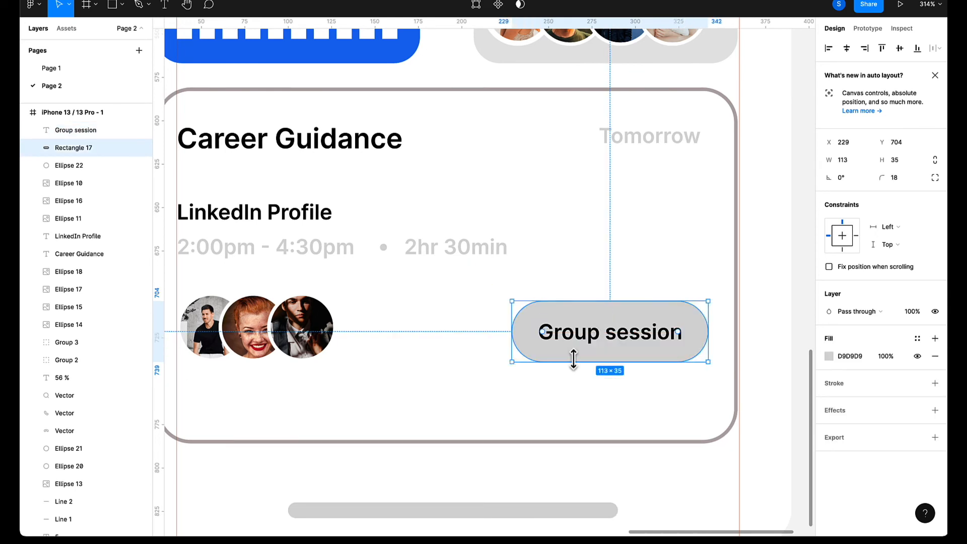
click(830, 356)
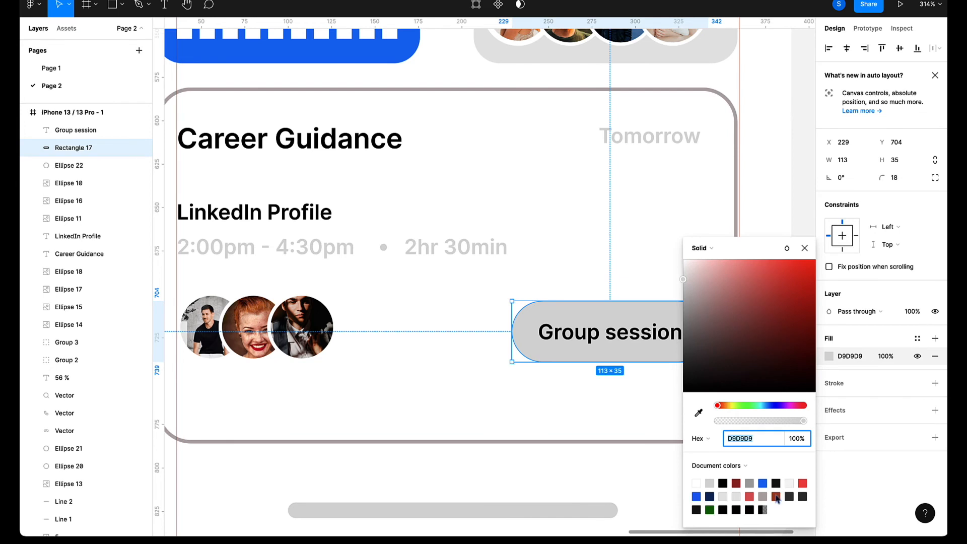
click(750, 497)
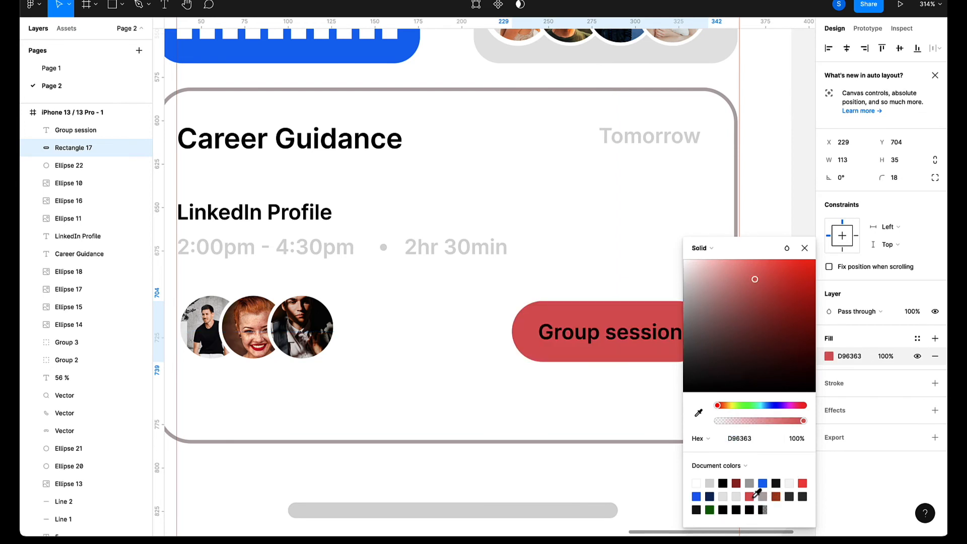
drag(803, 421, 754, 426)
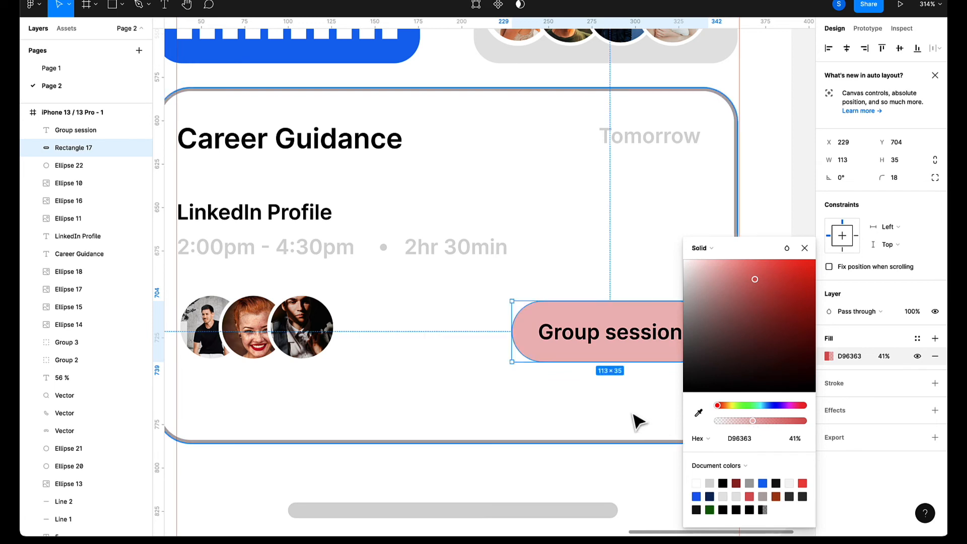
Try the grays D9D9D9 and ABABAB as the text color of the "Group session" label.
click(646, 346)
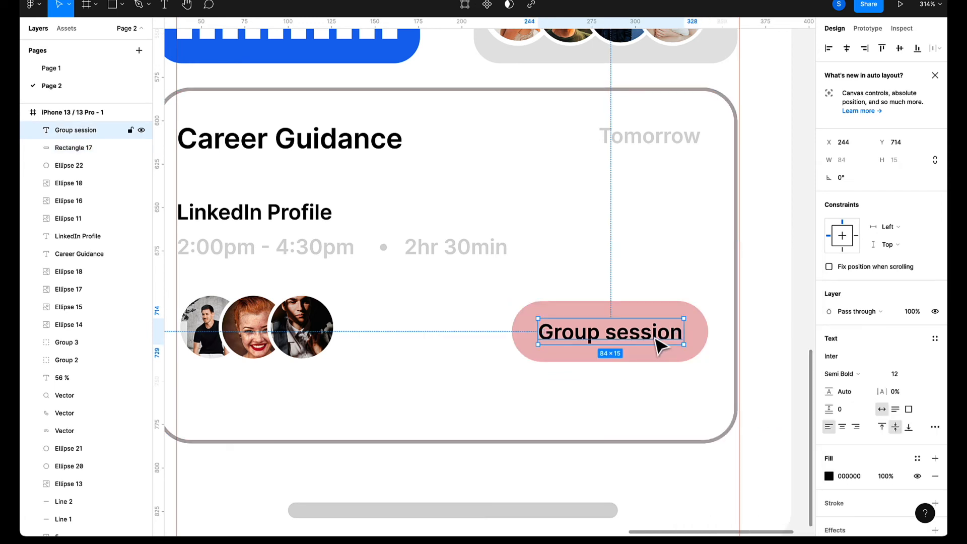
click(828, 476)
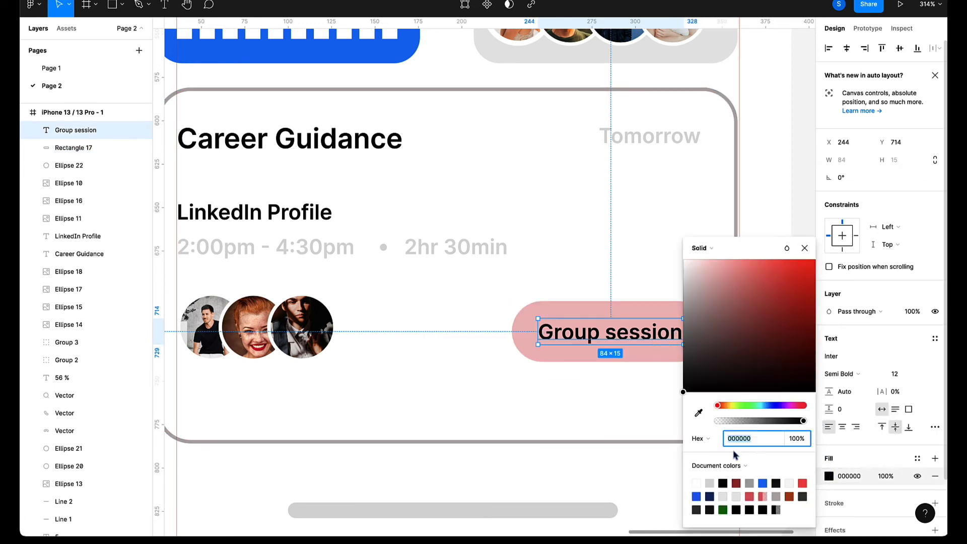
click(710, 482)
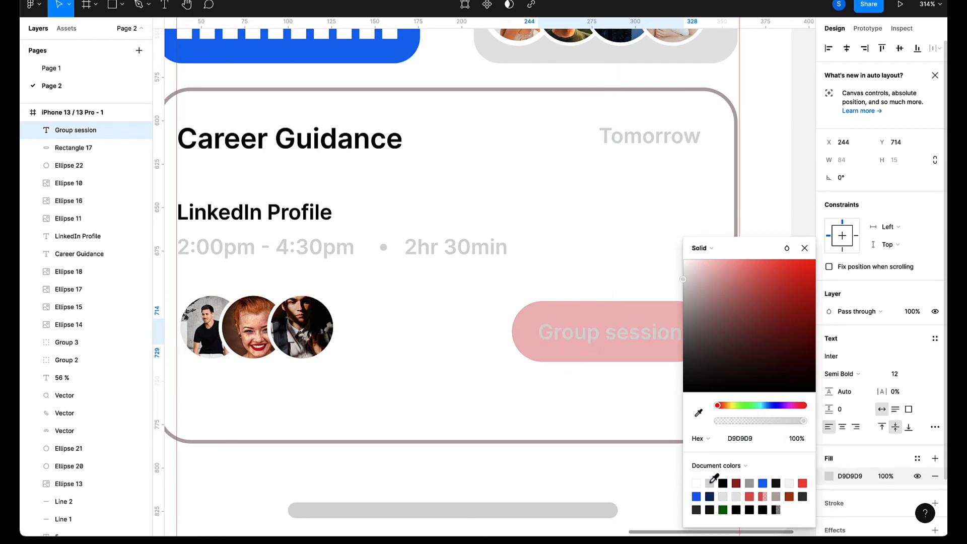
click(750, 482)
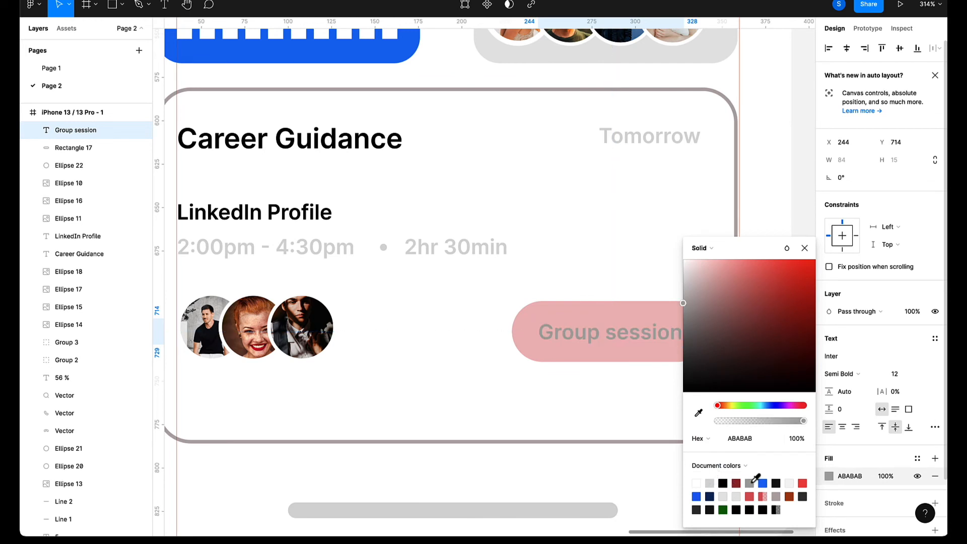
click(615, 424)
scroll(615, 424, down, 8)
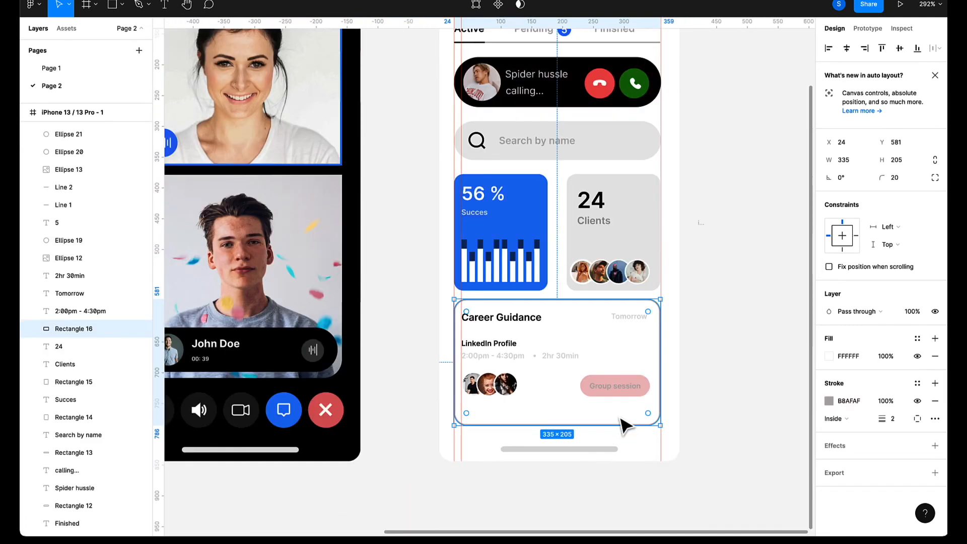
Recolor the "Group session" label from gray to a dark, near-black fill.
click(621, 389)
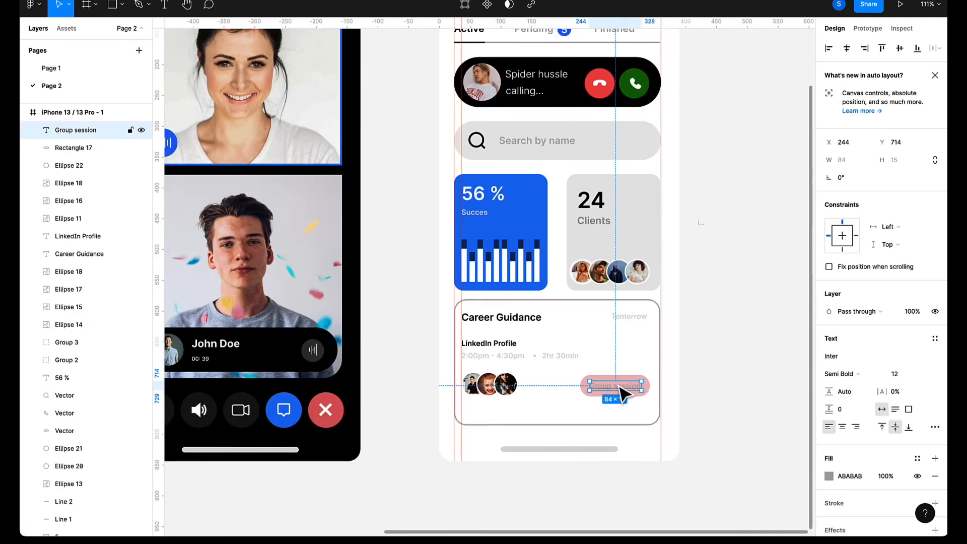
click(828, 476)
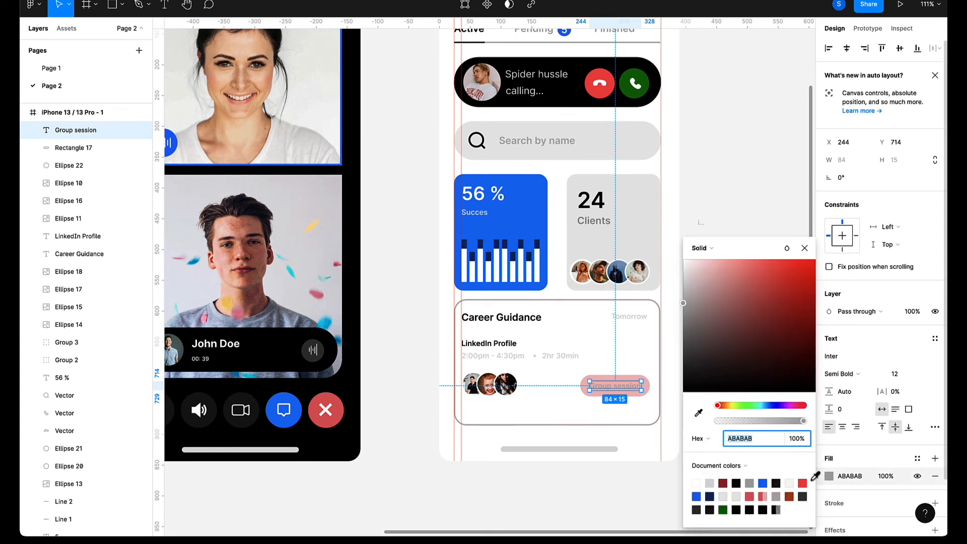
click(597, 413)
click(723, 399)
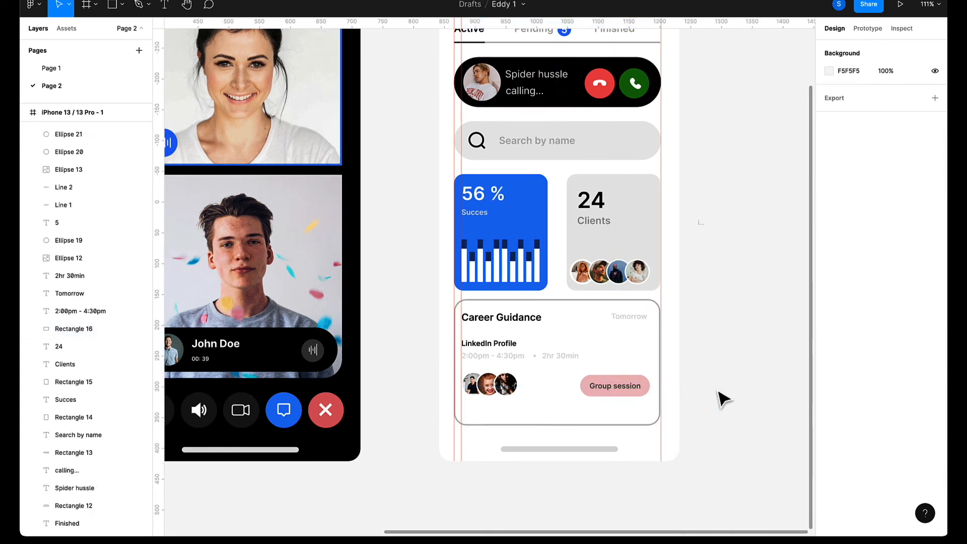
scroll(724, 399, down, 3)
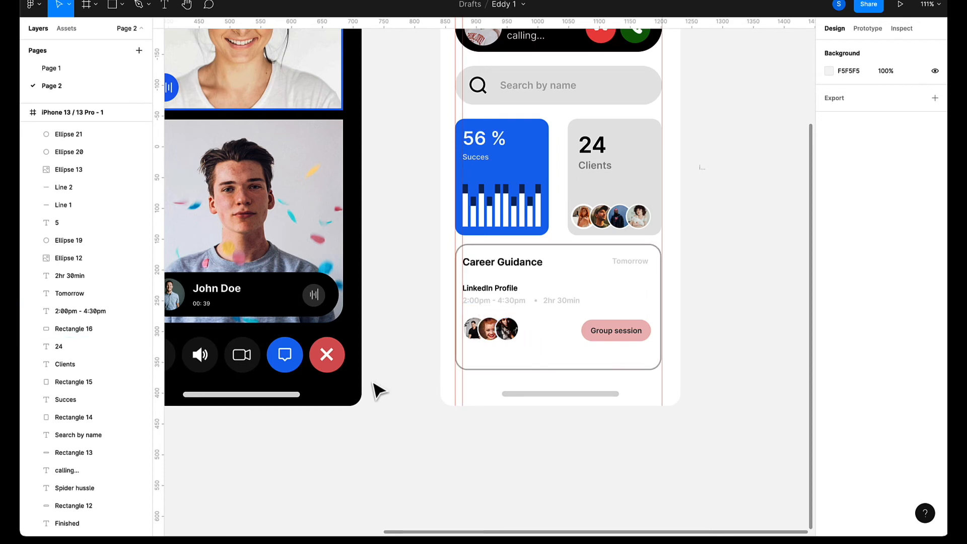
scroll(402, 401, up, 1)
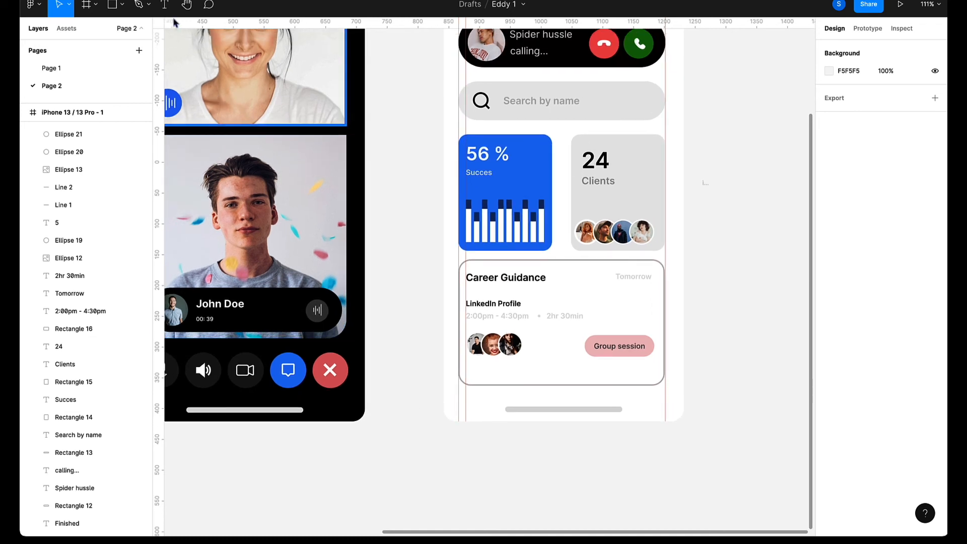
click(157, 1)
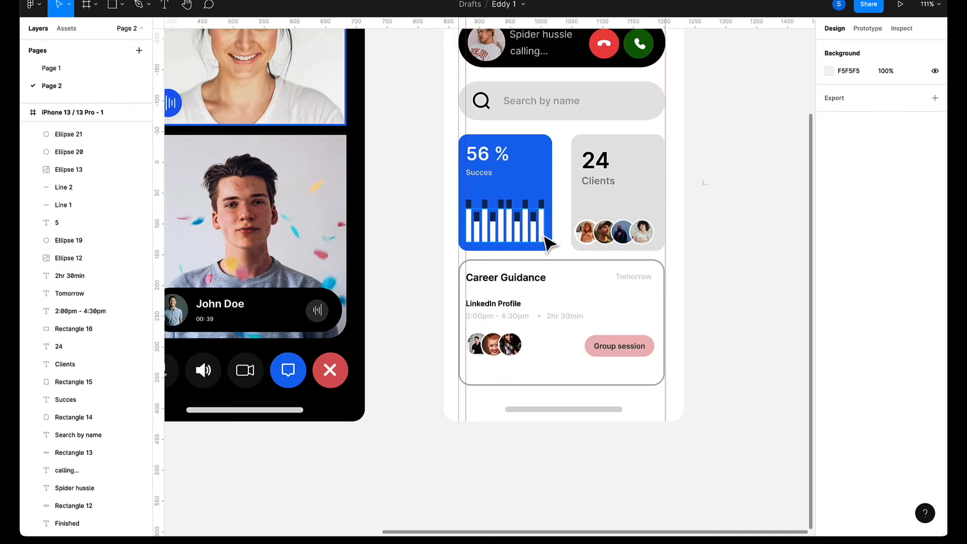
Set the font size of the "56 %" text on the blue card to 35.
click(595, 164)
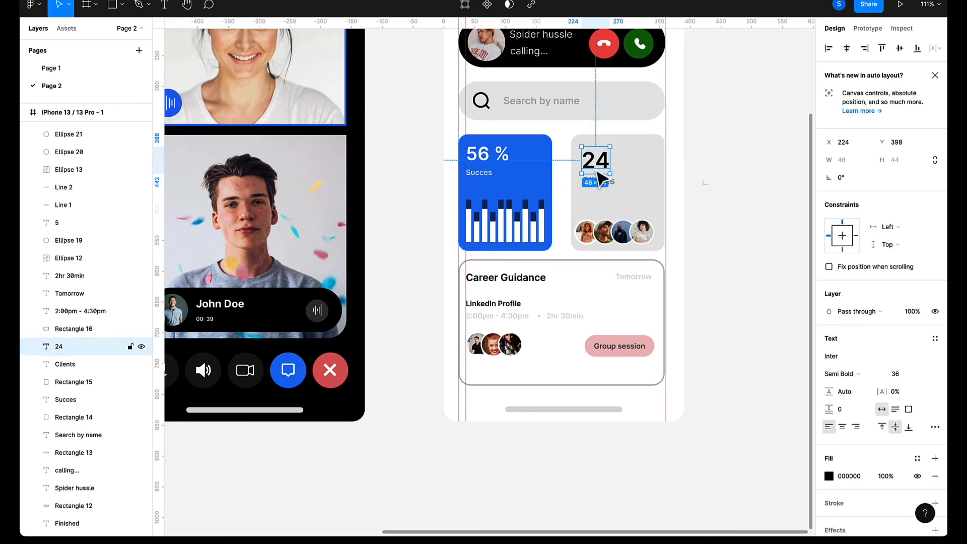
click(491, 157)
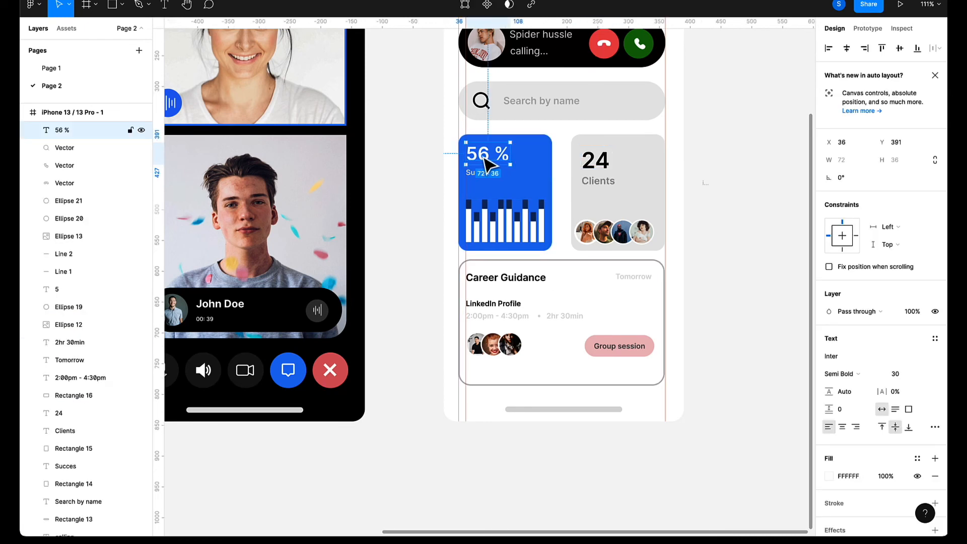
click(906, 377)
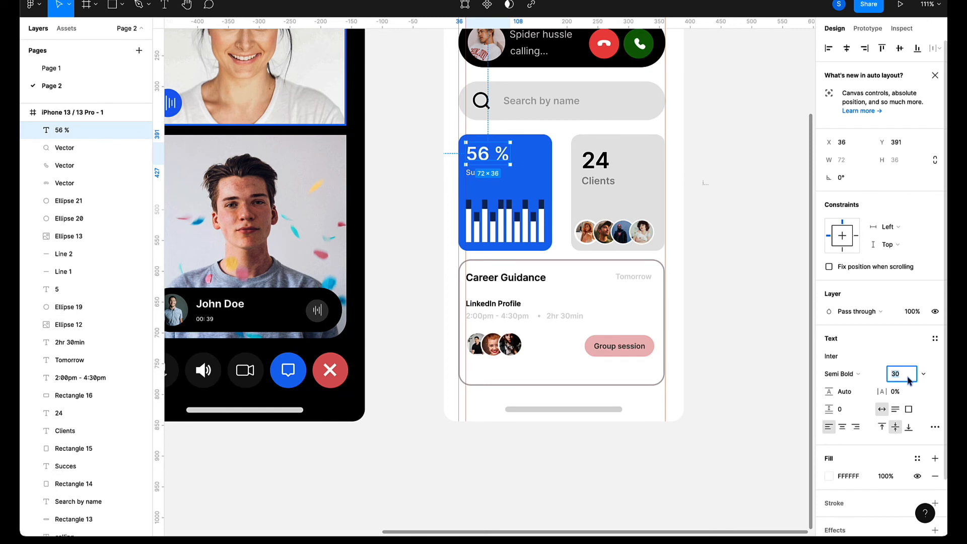
key(Up)
key(Up)
key(Up)
key(Up)
key(Up)
key(Up)
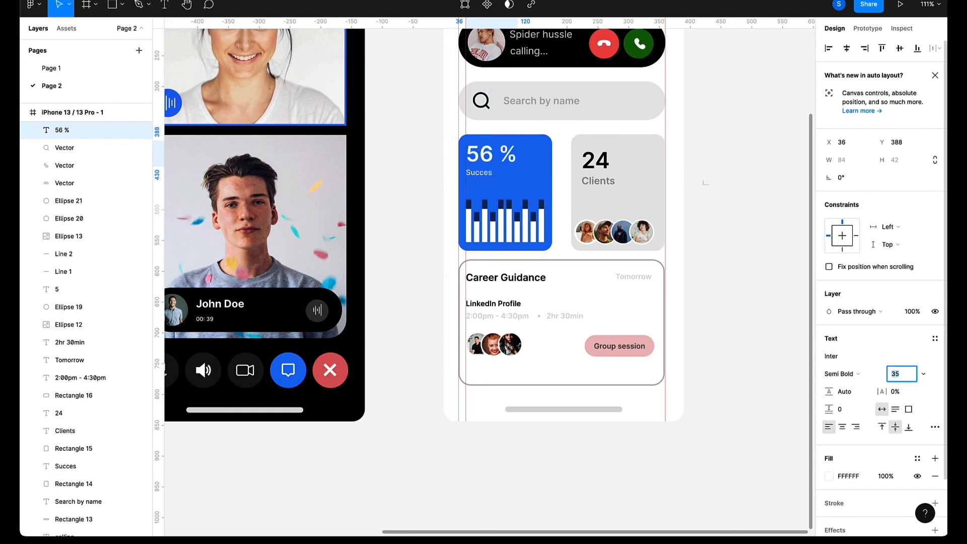
click(610, 185)
Set the font size of the "Succes" label on the blue card to 16.
click(478, 173)
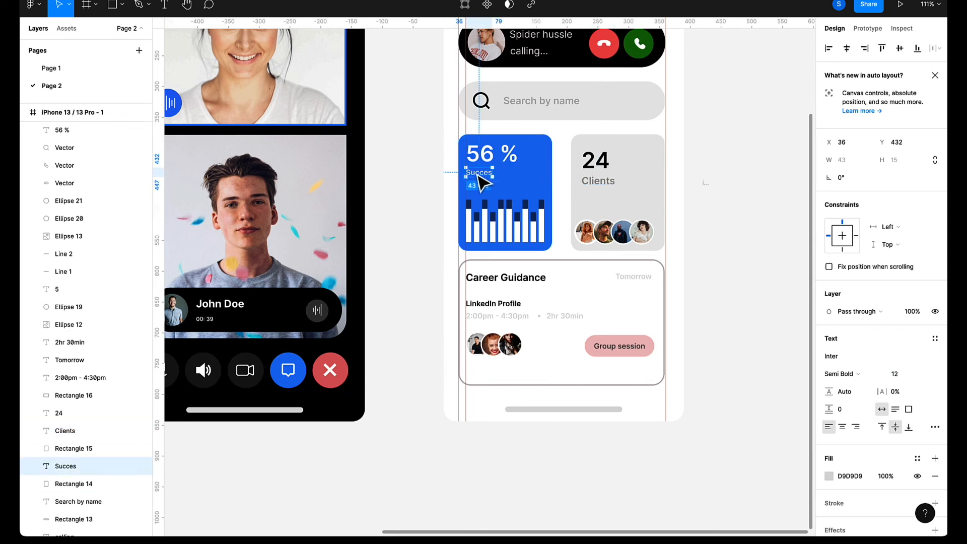
click(913, 375)
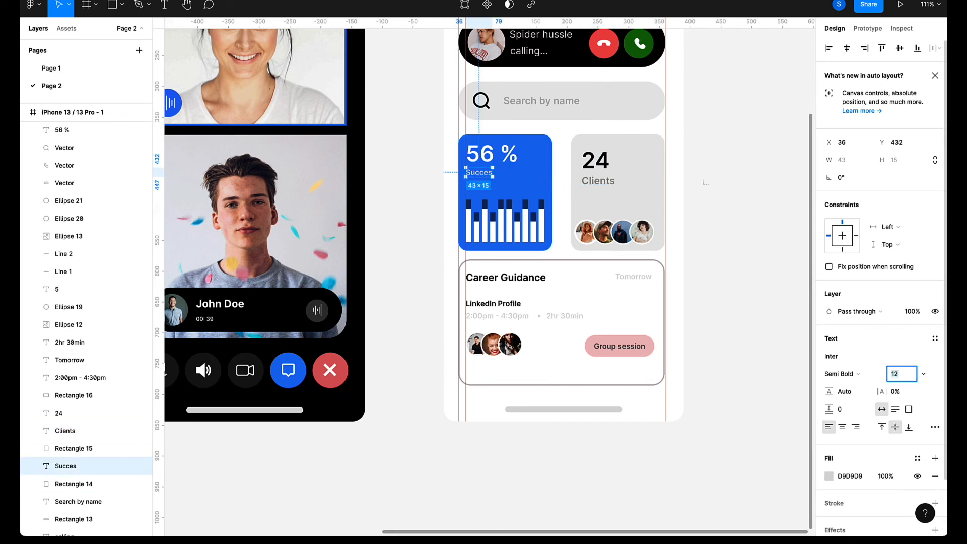
key(Up)
key(Up)
key(Up)
key(Up)
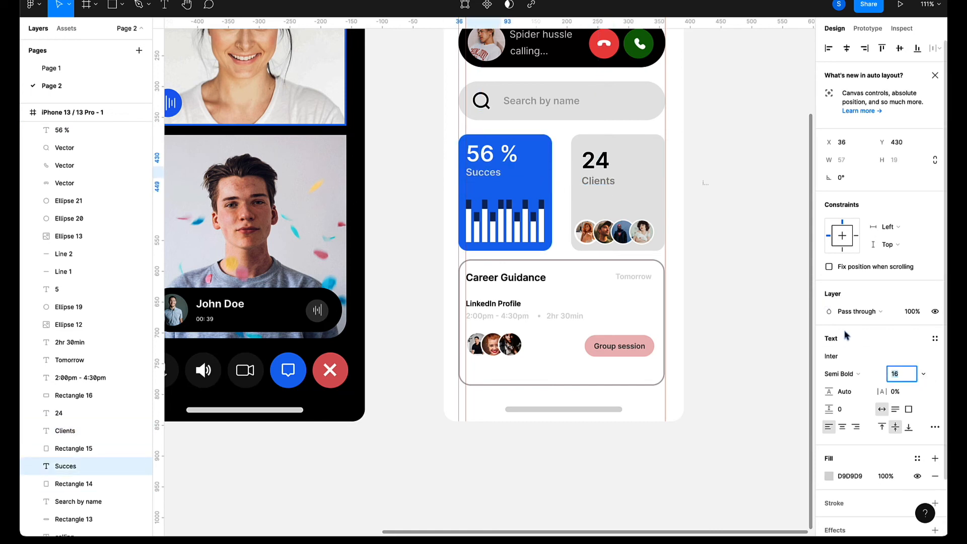
click(789, 288)
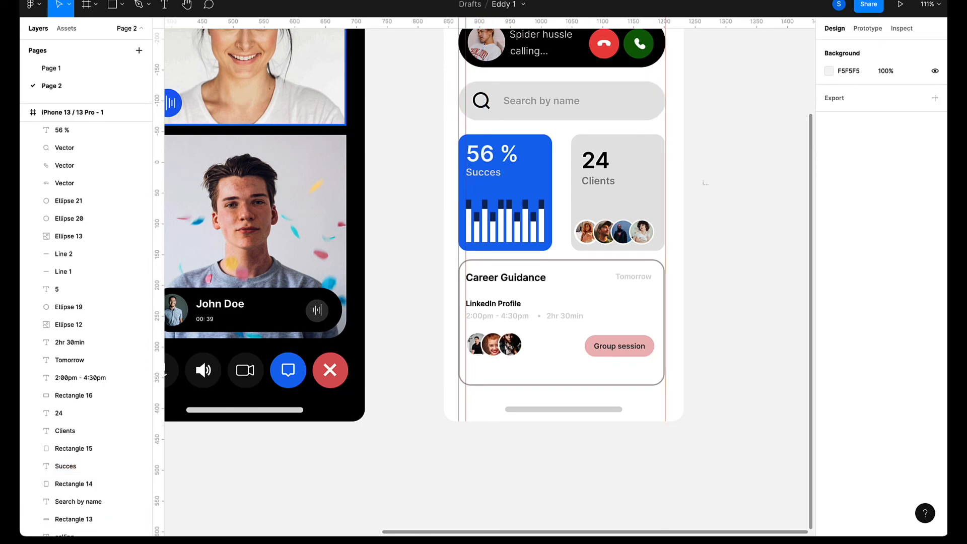
Move the "24" text on the Clients card up to Y 386, level with the "56 %" text.
click(282, 1)
click(596, 164)
drag(594, 166, 594, 159)
key(Up)
key(Up)
key(Up)
key(Up)
key(Up)
key(Up)
key(Up)
key(Up)
key(Up)
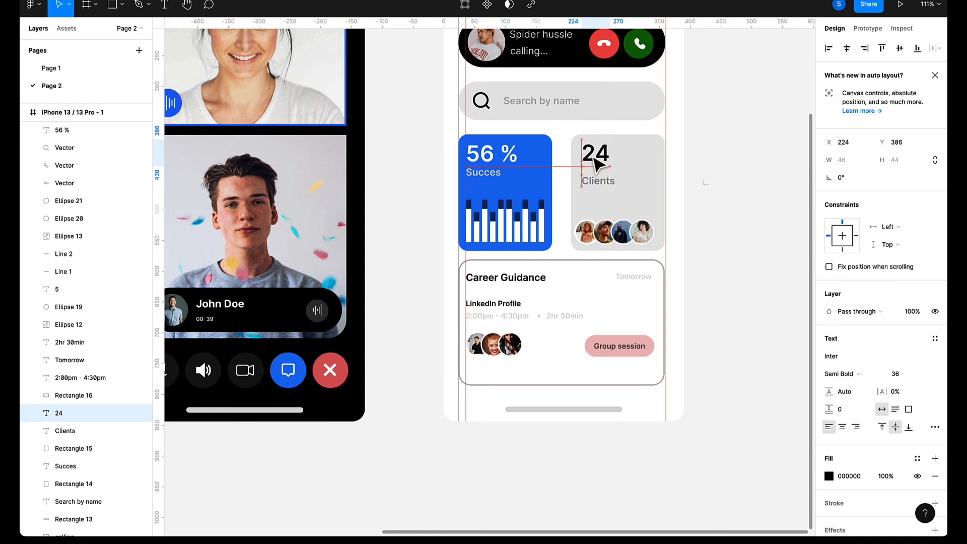
Move the "Clients" label up to Y 434, just below the "24" text.
click(595, 182)
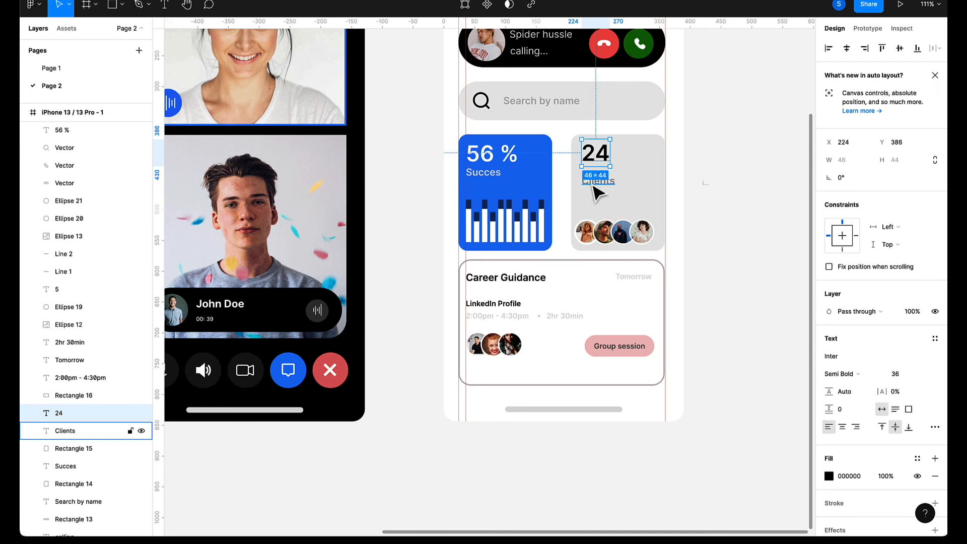
key(Up)
key(Up)
key(Up)
key(Up)
key(Up)
key(Up)
key(Up)
key(Up)
key(Up)
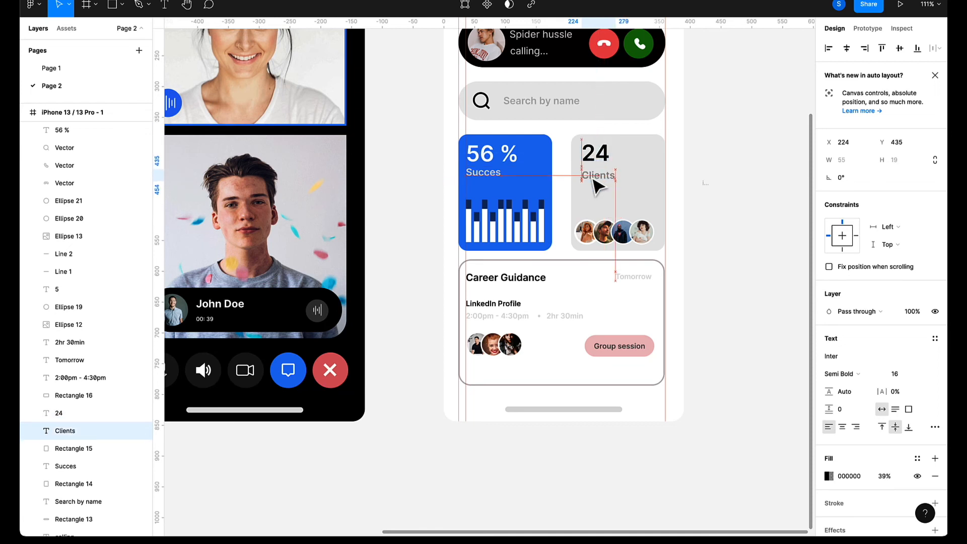
key(Up)
key(Up)
key(Up)
key(Up)
key(Down)
key(Down)
key(Down)
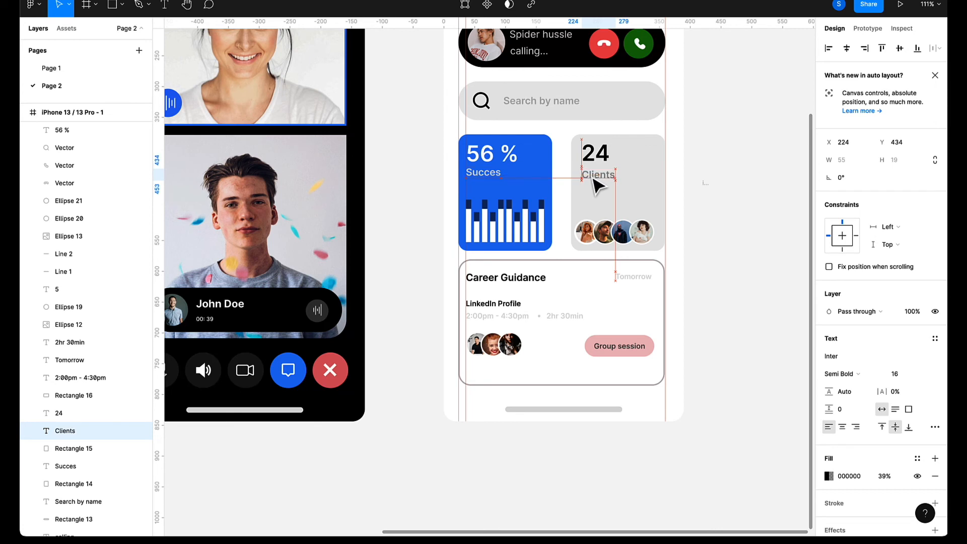
click(703, 231)
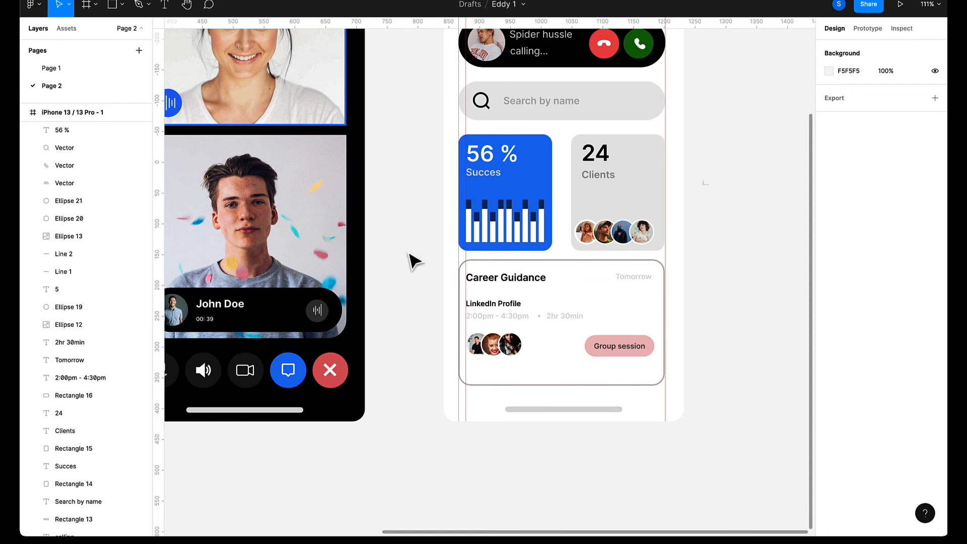
Draw a grey rectangle about 415 × 69 over the bottom of the Sessions screen, starting at its left edge.
key(r)
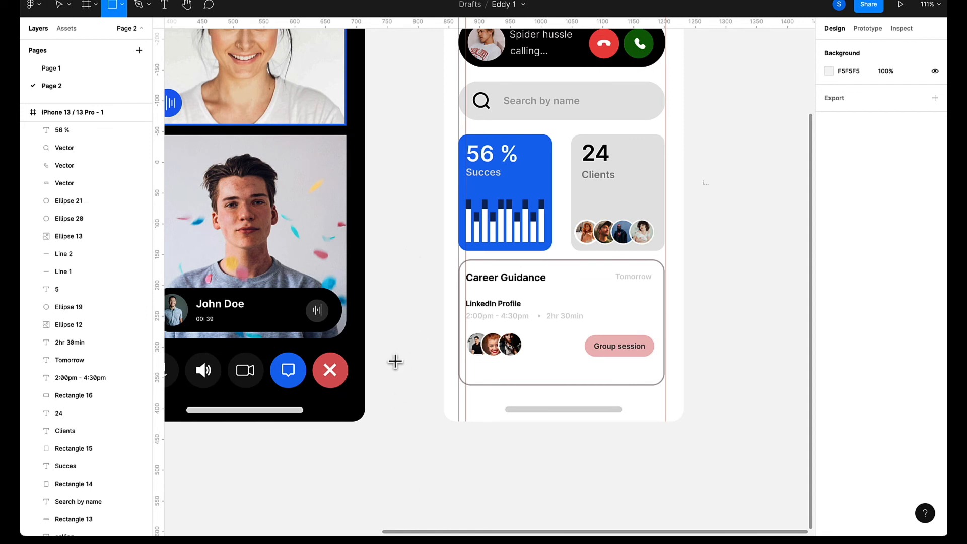
mouse_move(395, 359)
mouse_down()
mouse_move(458, 427)
mouse_move(505, 442)
mouse_move(597, 403)
mouse_move(649, 403)
mouse_up()
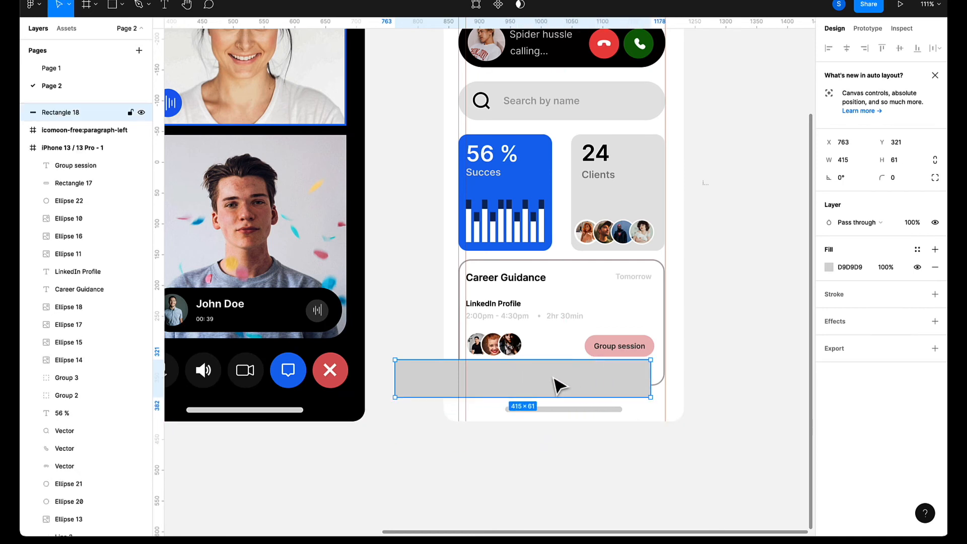
mouse_move(557, 384)
mouse_down()
mouse_move(609, 388)
mouse_move(603, 379)
mouse_up()
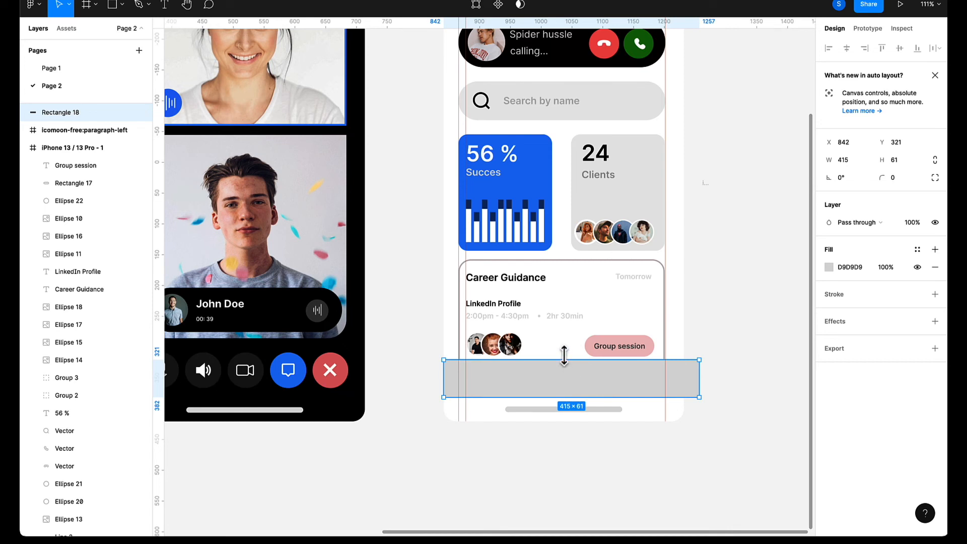
drag(564, 358, 564, 354)
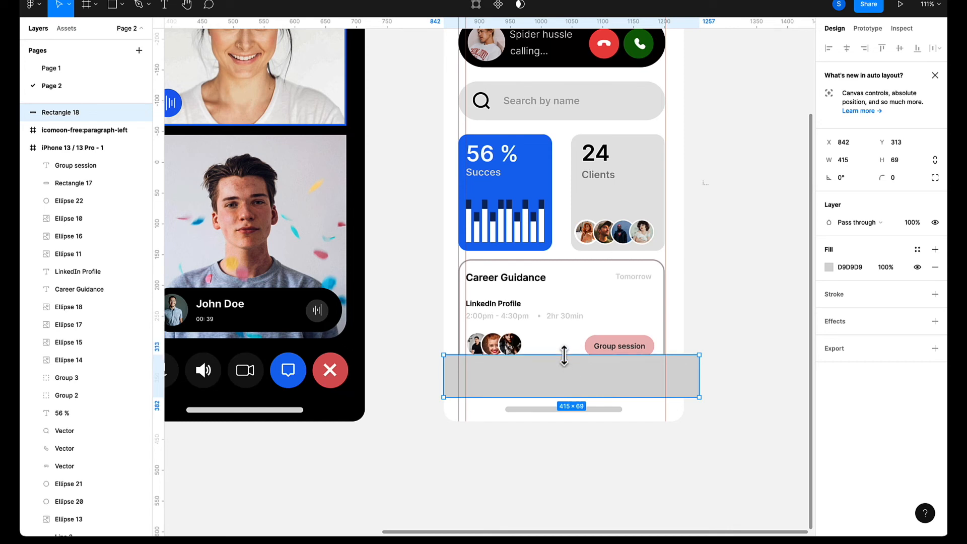
Move the grey home indicator bar off the Sessions screen and resize the rectangle to 390 × 108 to fill the screen's bottom.
drag(548, 410, 678, 461)
click(551, 396)
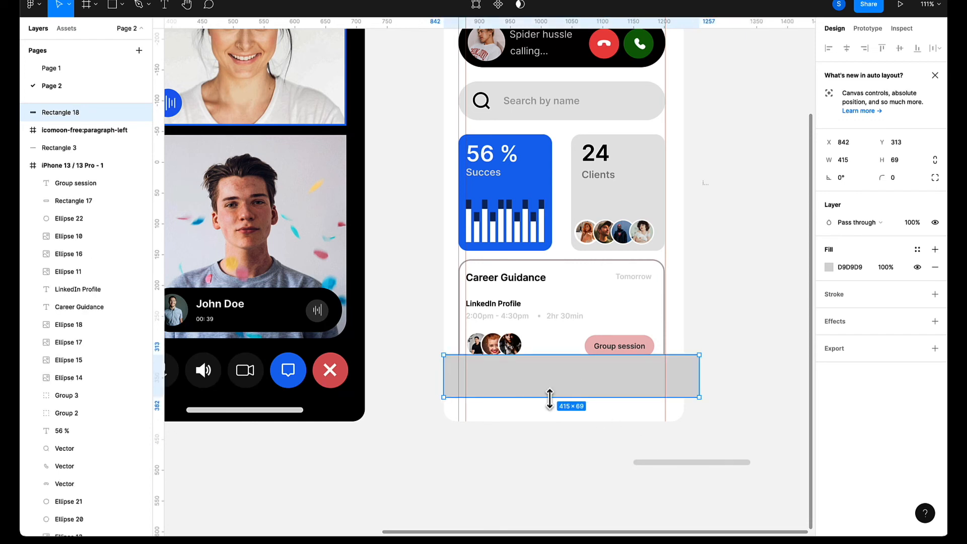
drag(550, 397, 544, 420)
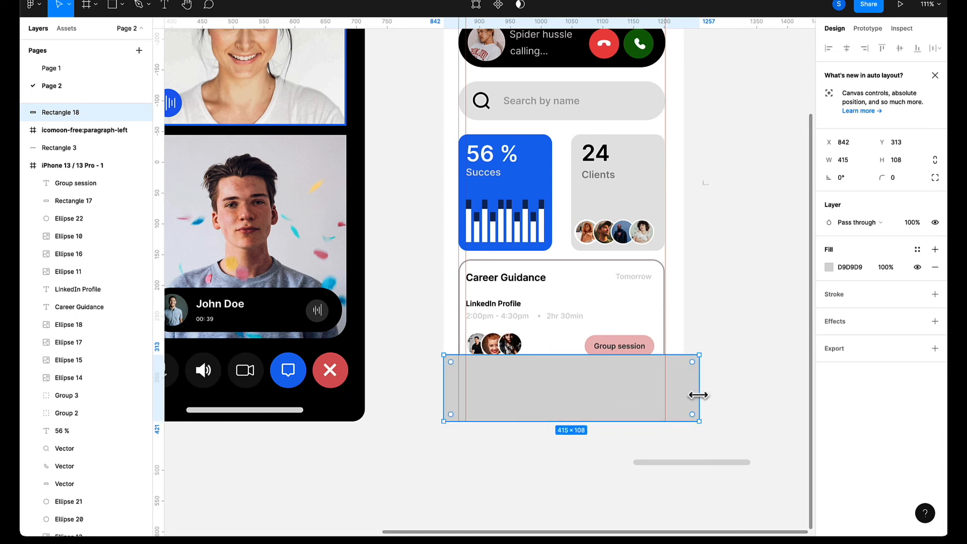
mouse_move(697, 395)
mouse_down()
mouse_move(673, 394)
mouse_move(683, 394)
mouse_up()
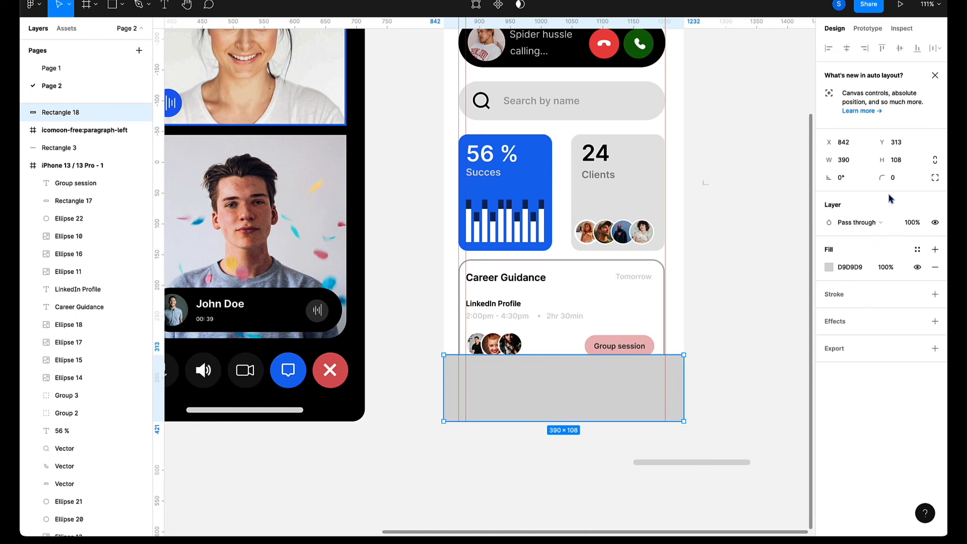
Round only the two bottom corners of the new rectangle with a radius of 21 each.
click(936, 182)
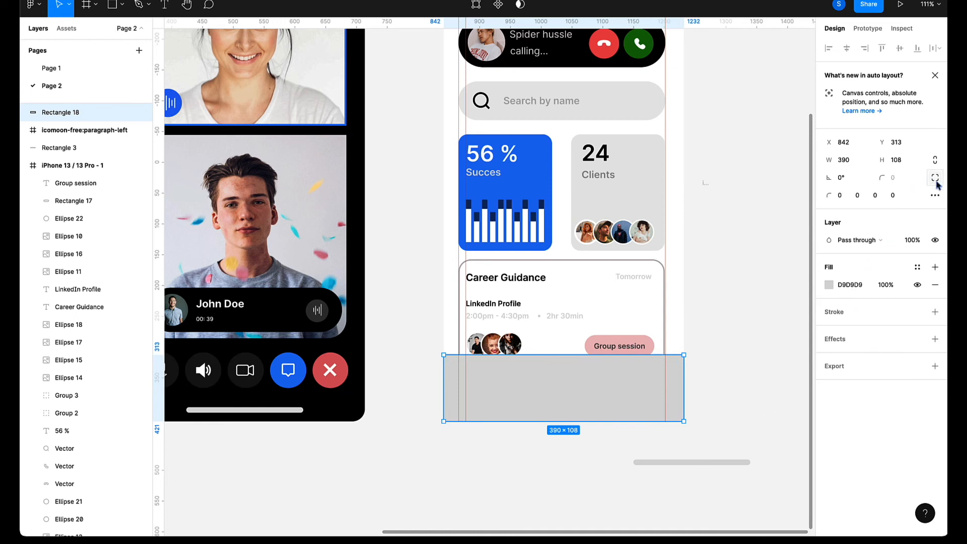
click(891, 196)
text(1)
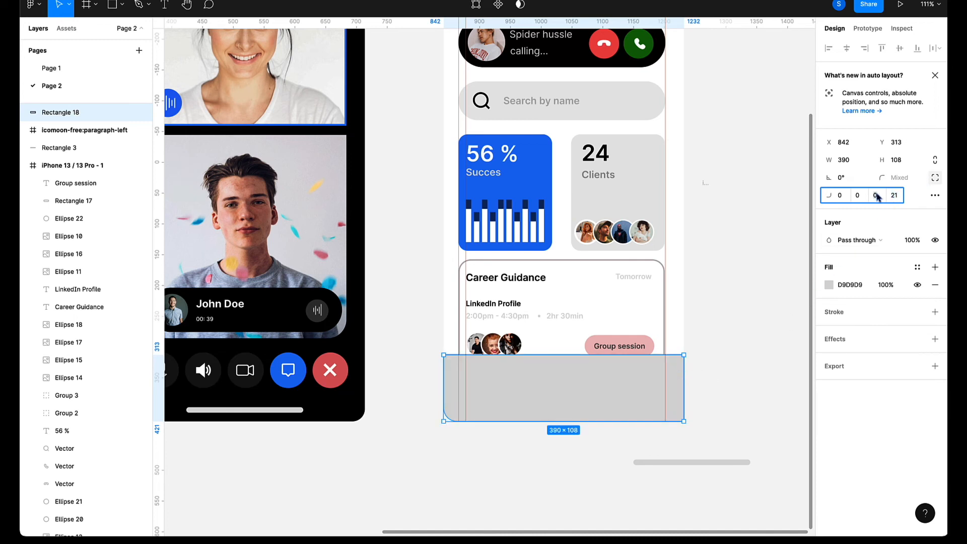
key(Return)
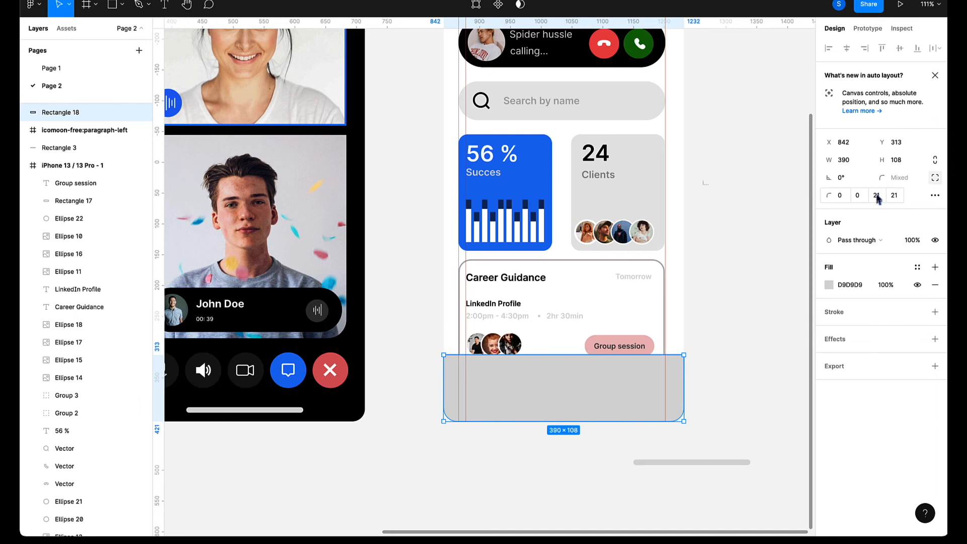
click(771, 324)
Add a black stroke of width 2 to the bottom rectangle and position it outside.
click(596, 383)
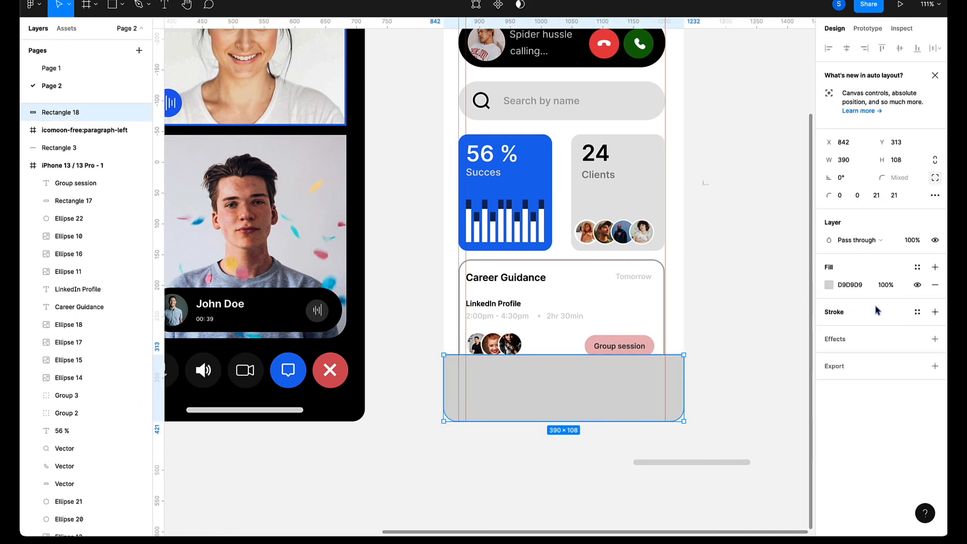
click(935, 313)
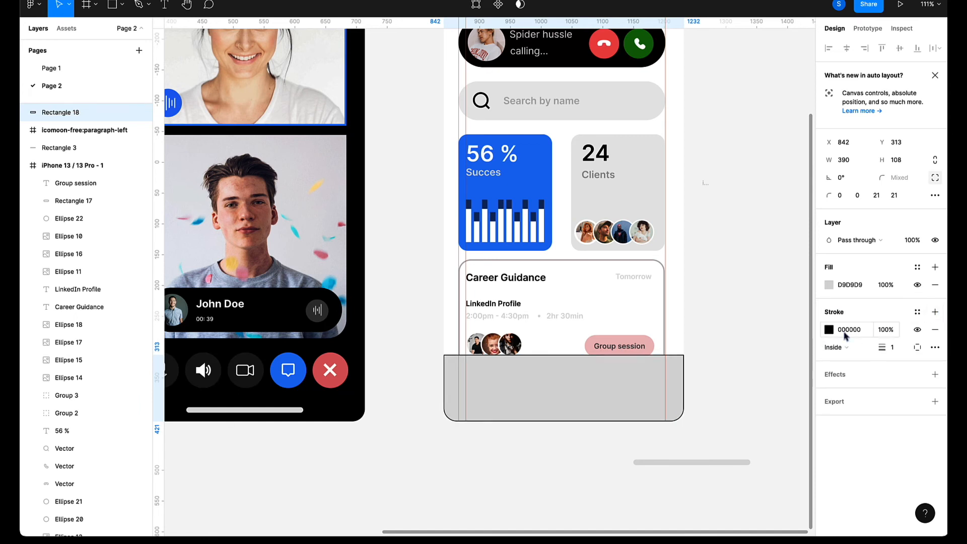
click(892, 348)
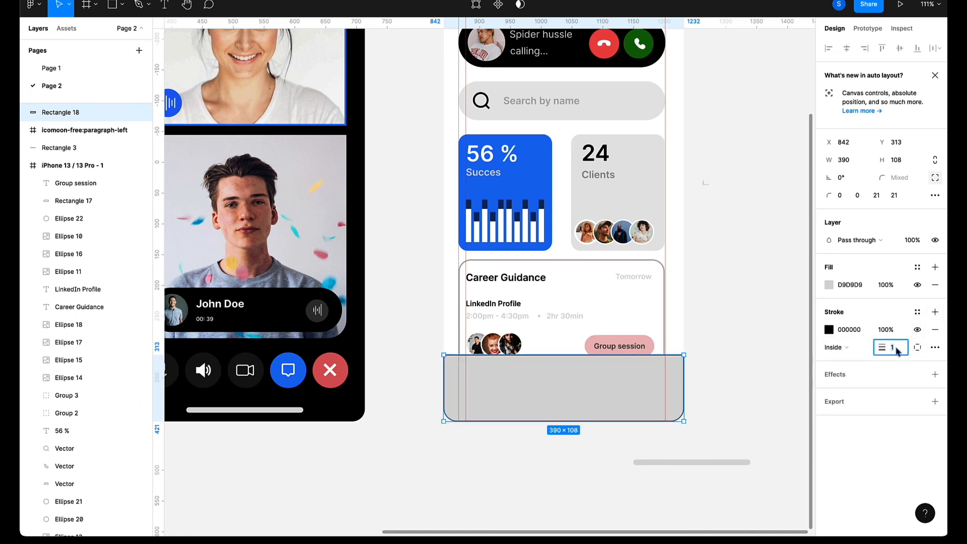
text(2)
click(733, 348)
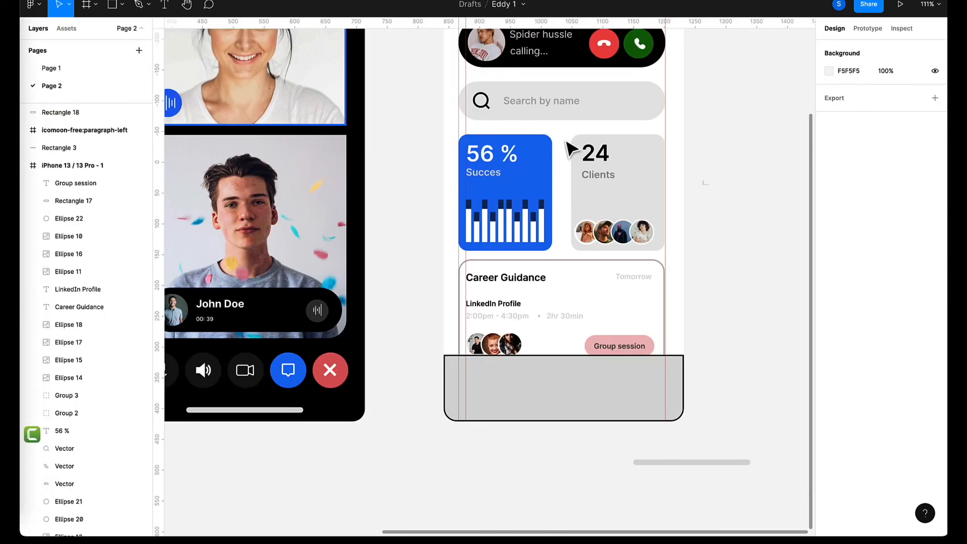
click(521, 382)
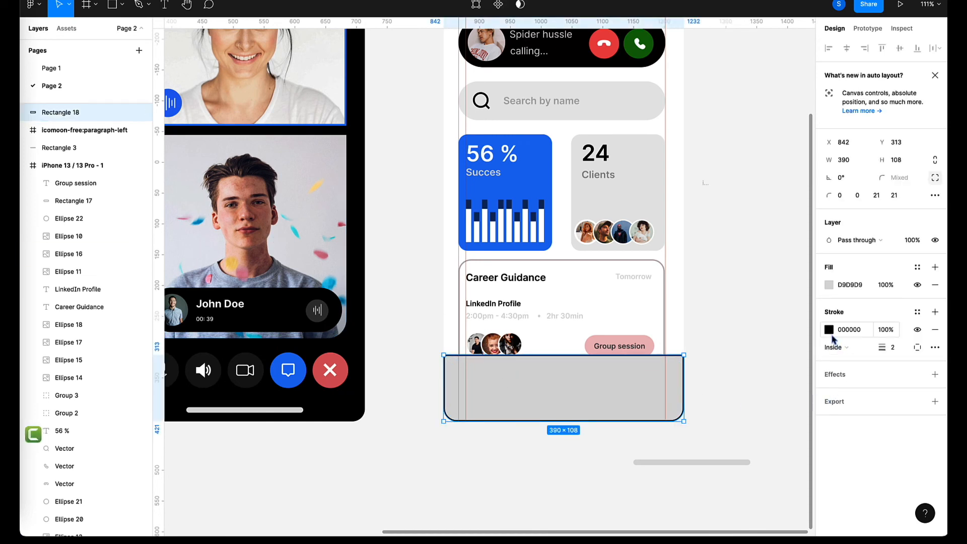
click(851, 353)
click(844, 369)
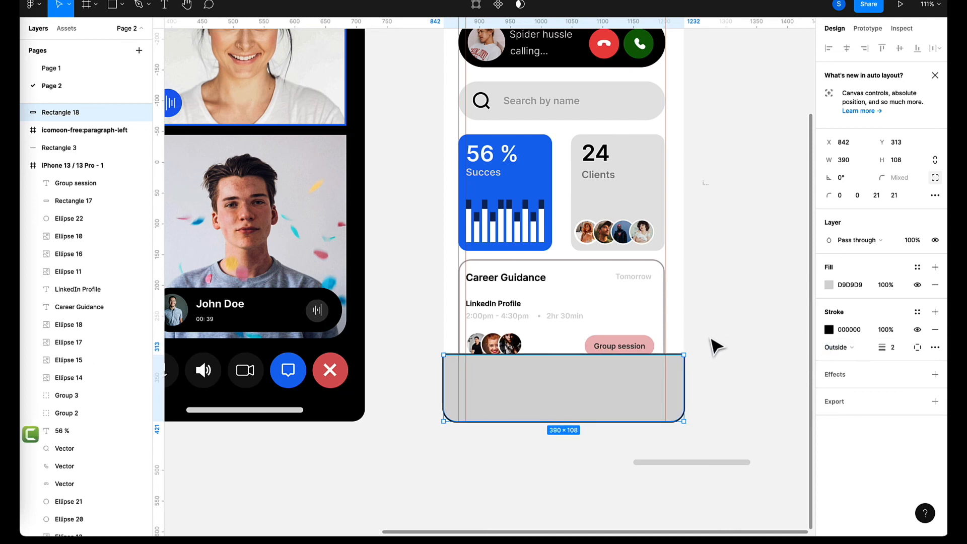
Lower the opacity of the bottom rectangle's black stroke to 25%.
click(828, 330)
mouse_move(715, 302)
mouse_down()
mouse_move(728, 285)
mouse_move(713, 262)
mouse_move(673, 242)
mouse_move(754, 303)
mouse_move(753, 395)
mouse_up()
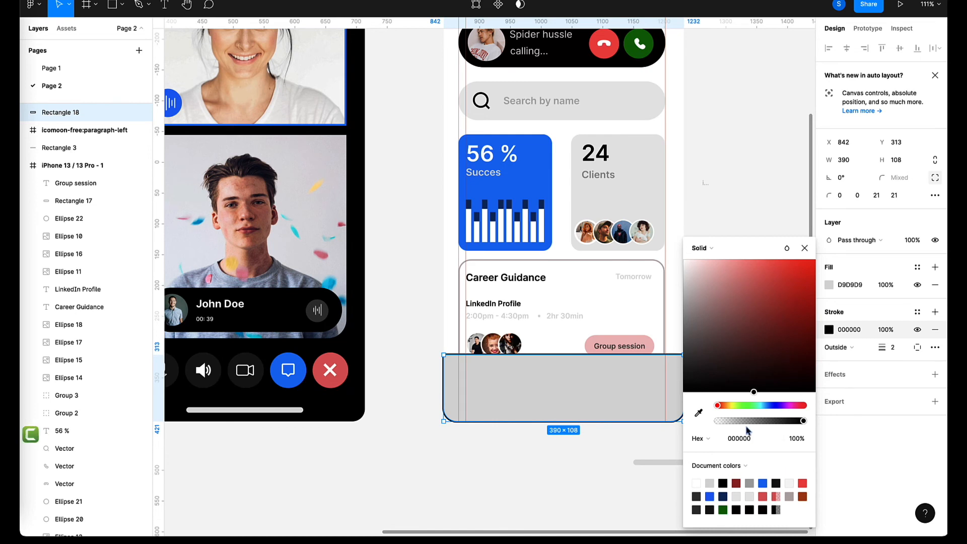
drag(749, 422, 741, 427)
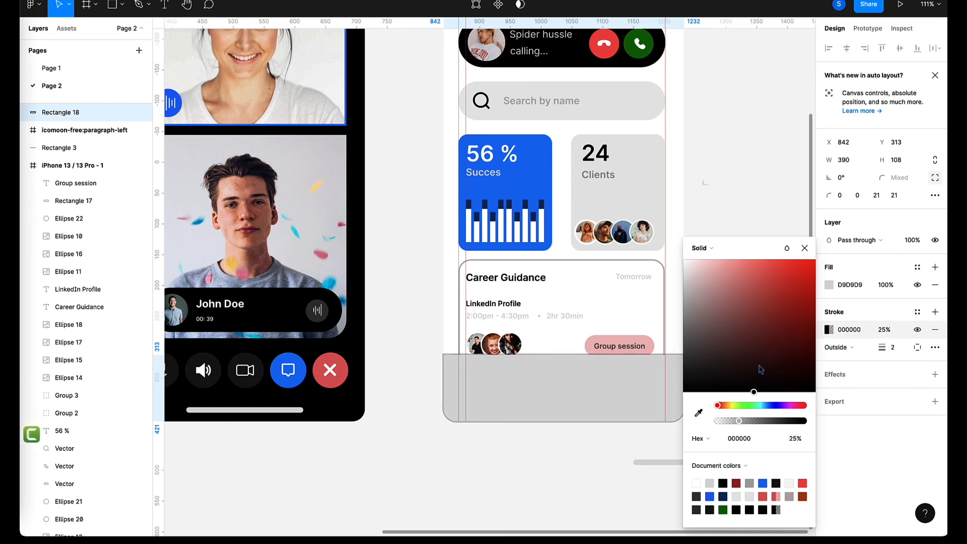
click(750, 209)
Change the bottom rectangle's fill to white, FFFFFF.
click(640, 388)
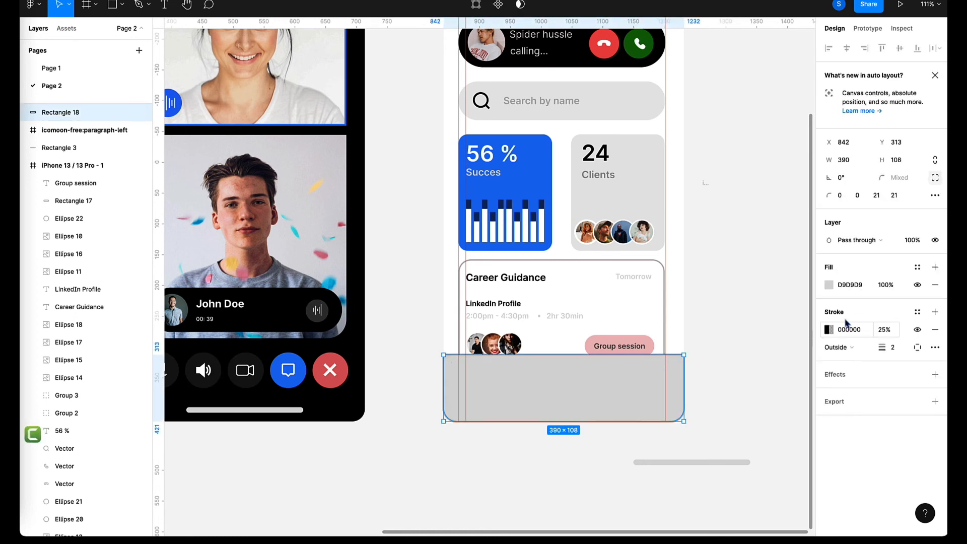
click(828, 285)
click(709, 290)
drag(717, 305, 685, 255)
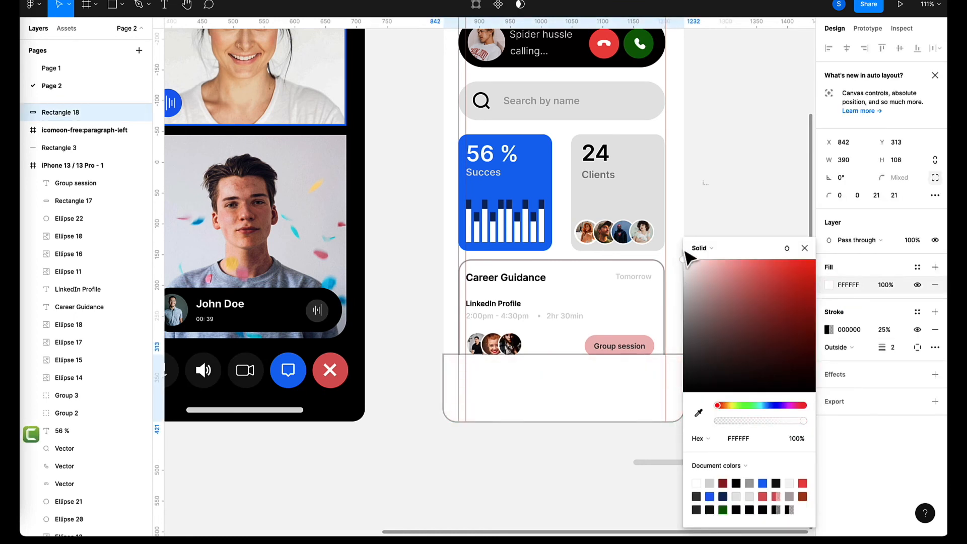
click(707, 191)
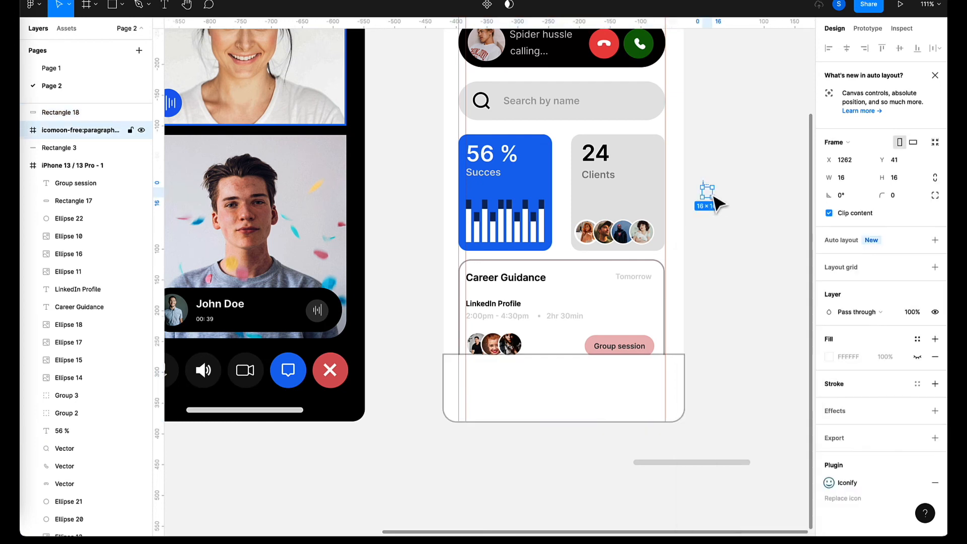
Change the bottom rectangle's stroke color to light grey, BEBEBE.
click(610, 402)
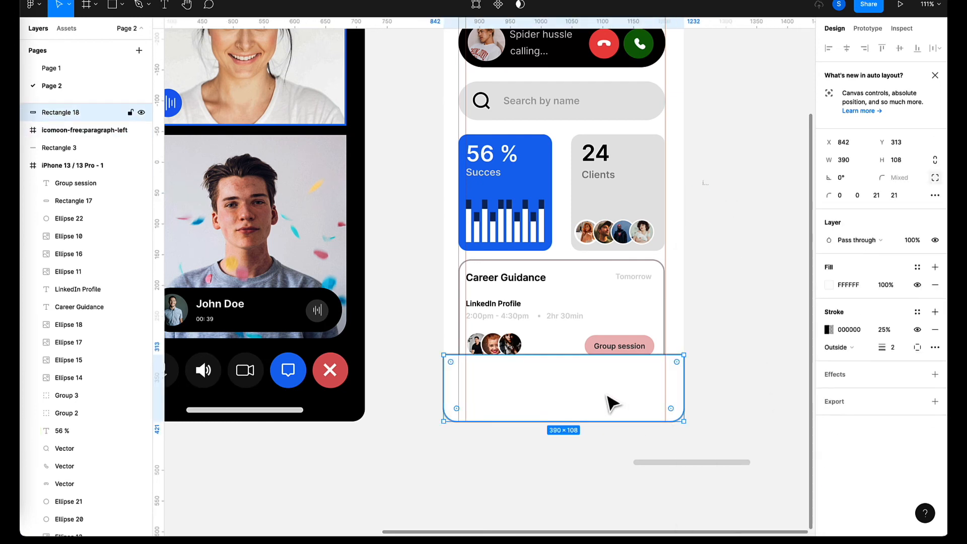
click(882, 330)
click(828, 329)
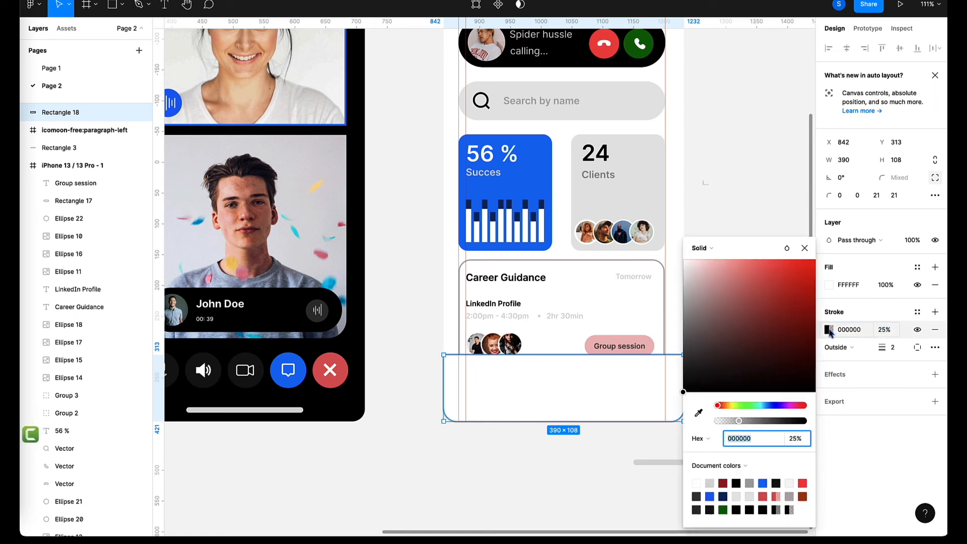
mouse_move(755, 355)
mouse_down()
mouse_move(684, 300)
mouse_move(685, 287)
mouse_move(682, 301)
mouse_up()
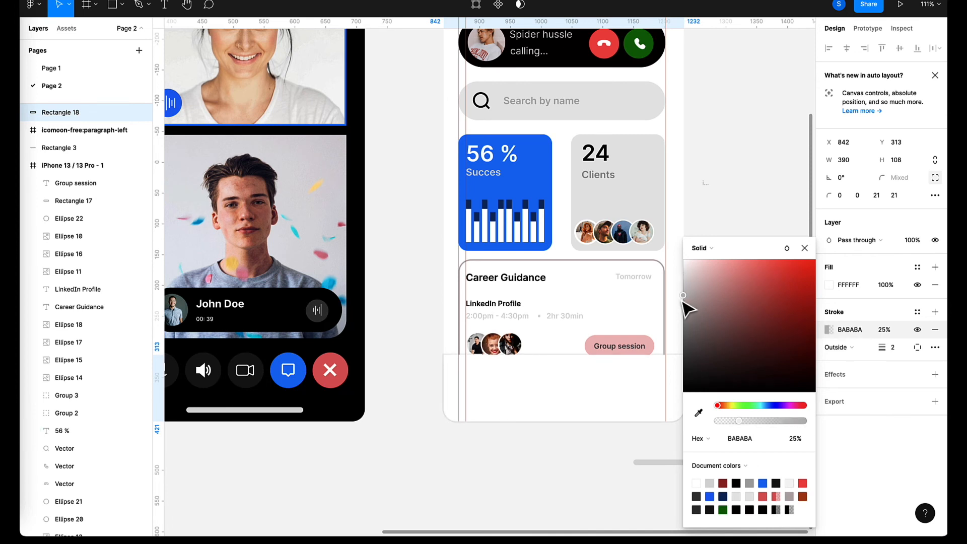
Soften the Career Guidance card's border by lowering the opacity of its stroke.
click(649, 261)
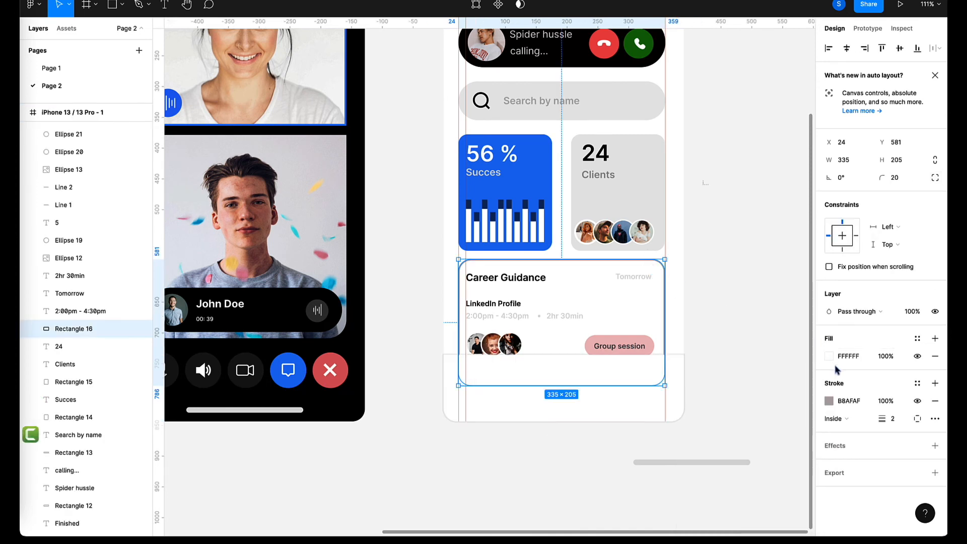
click(828, 400)
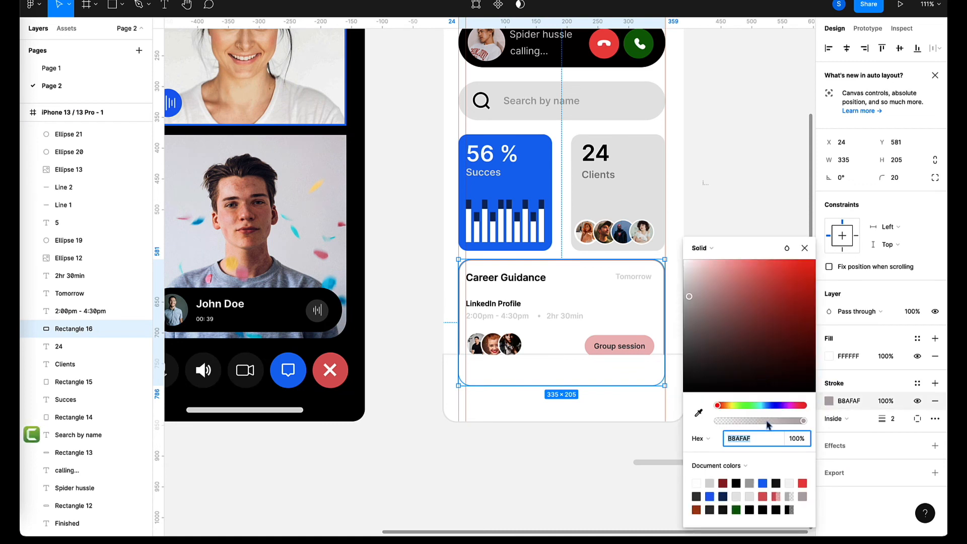
mouse_move(761, 421)
mouse_down()
mouse_move(785, 424)
mouse_move(746, 424)
mouse_up()
click(706, 190)
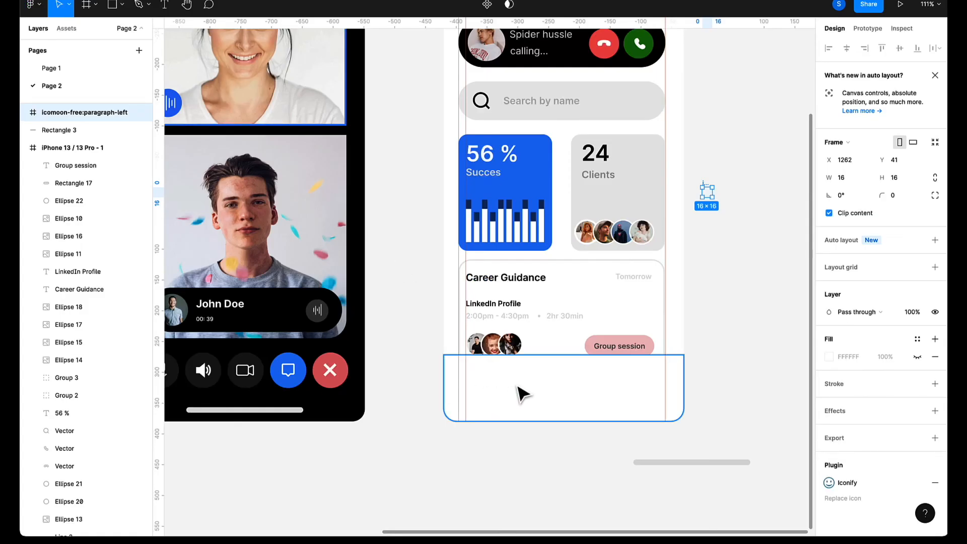
Move the bottom rectangle's layer into the iPhone 13 / 13 Pro - 1 frame and check the screen in the prototype preview.
click(521, 394)
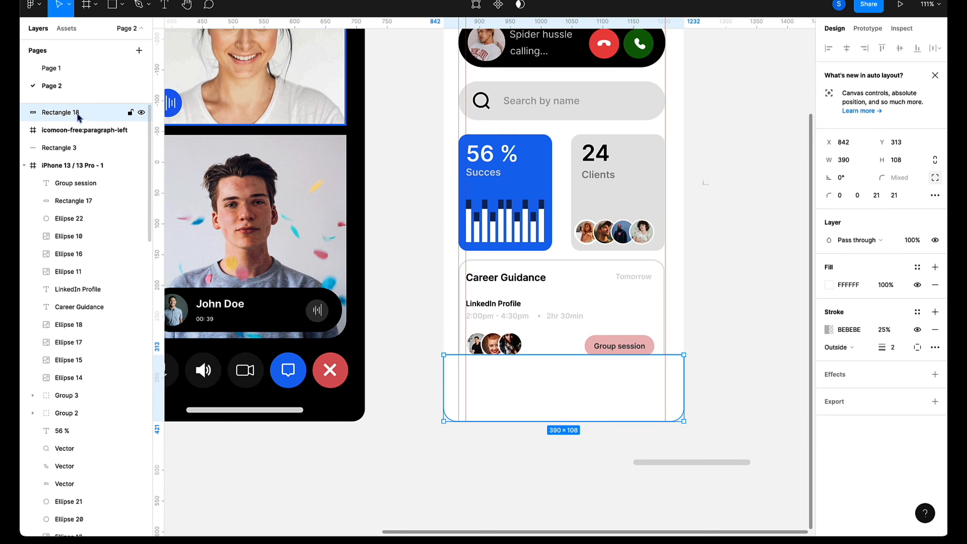
drag(78, 117, 76, 179)
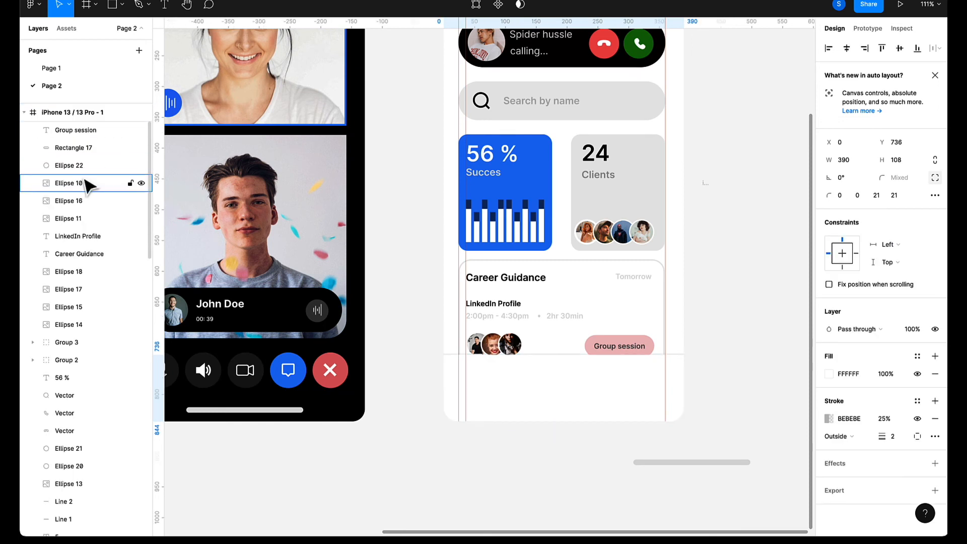
key(ctrl+Tab)
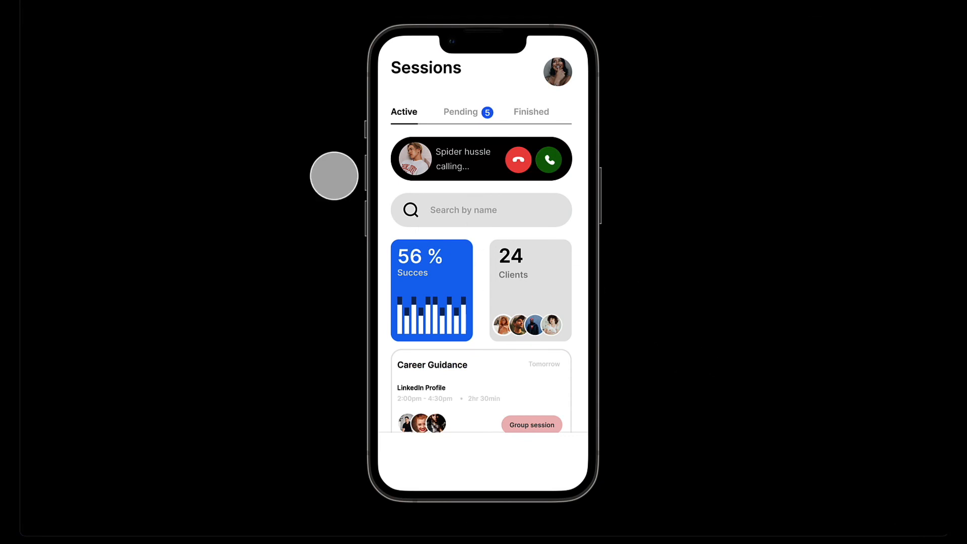
click(101, 1)
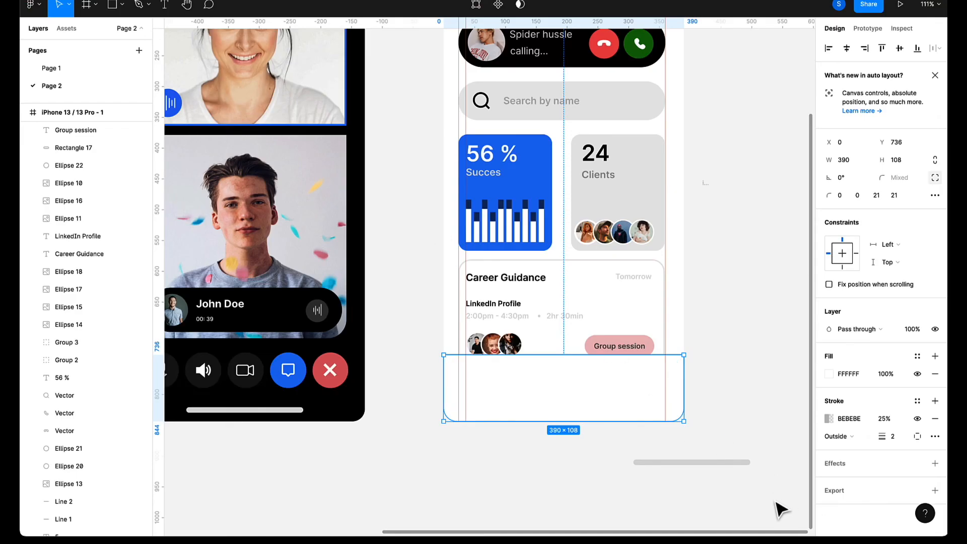
Move the grey home indicator bar back onto the white bottom panel at X 102, Y 825.
drag(703, 471, 576, 417)
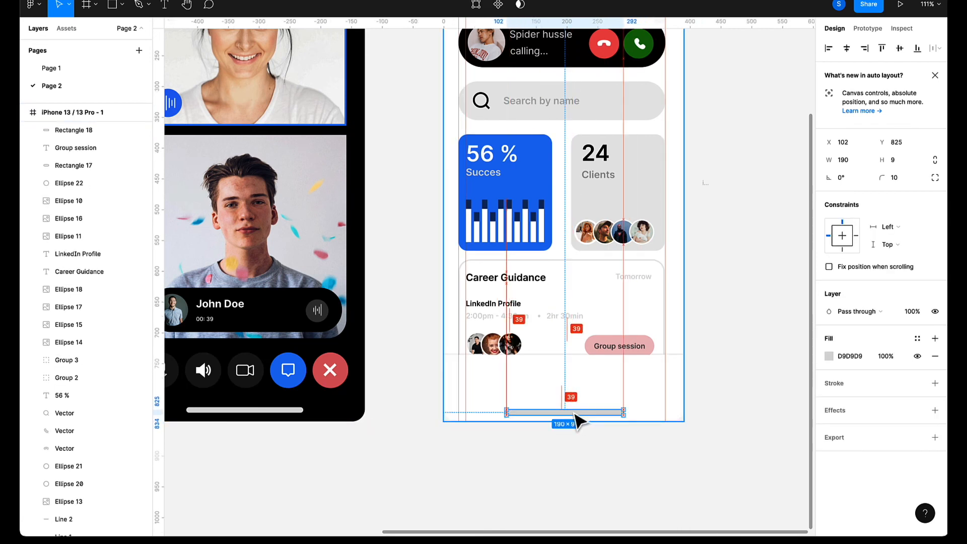
click(653, 496)
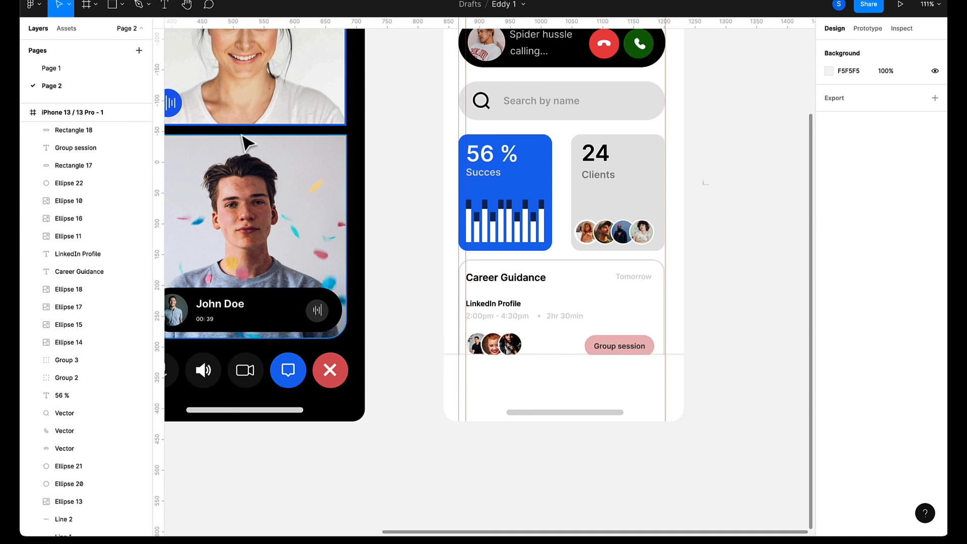
Open the Iconify plugin and search its icons for "graph" and for "notes".
click(217, 0)
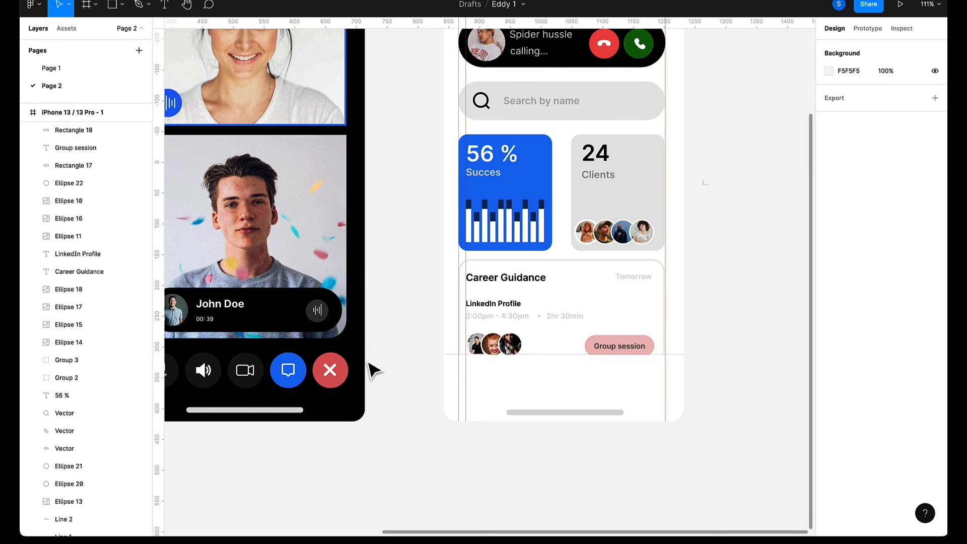
right_click(382, 366)
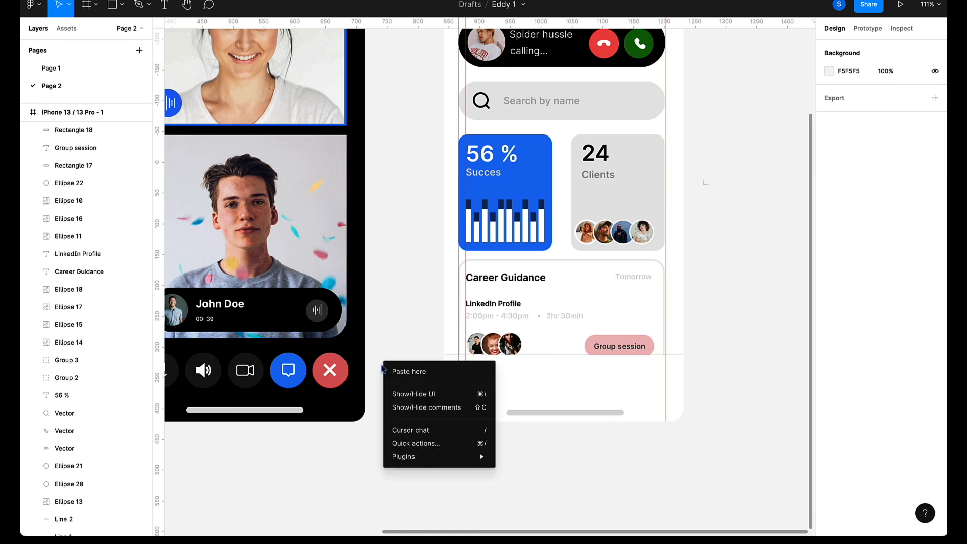
click(393, 296)
key(super+/)
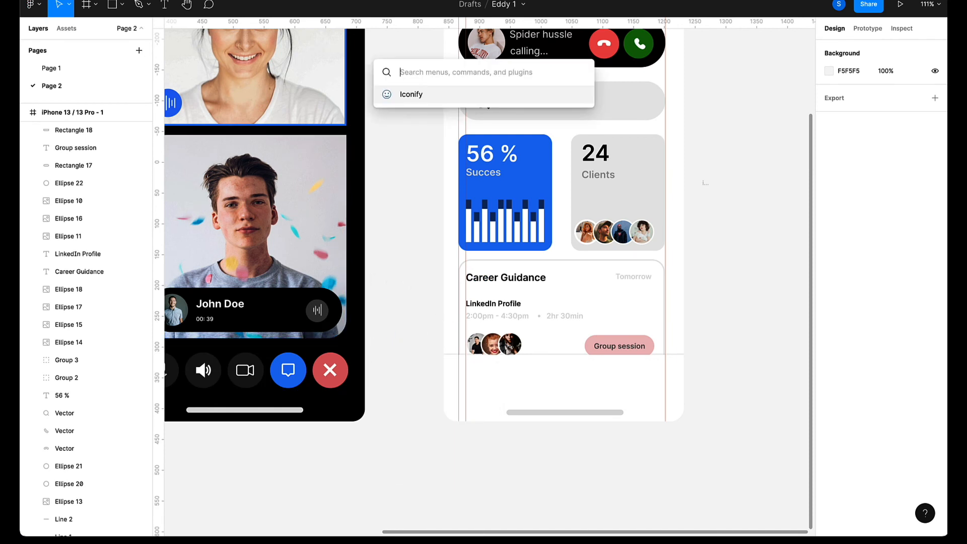
key(Return)
text(graph)
key(Return)
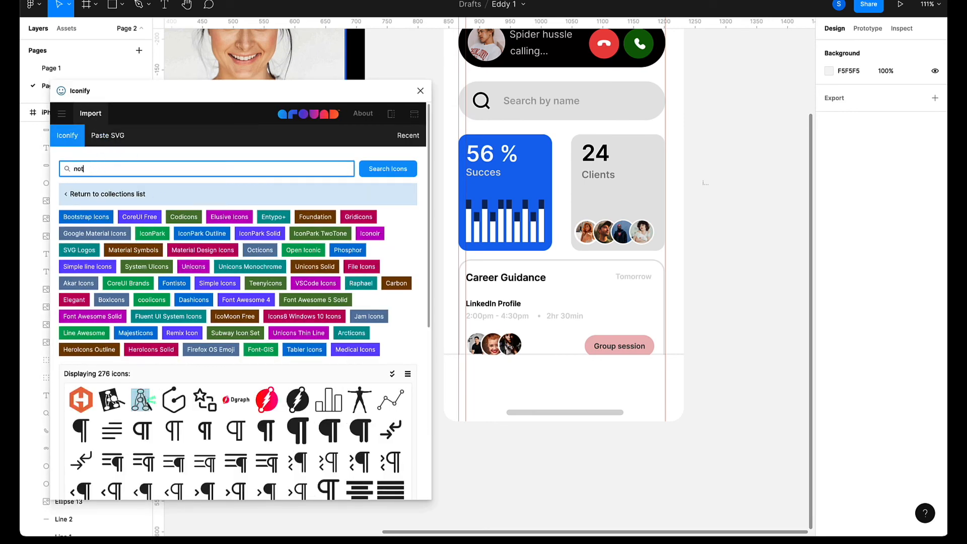
text(notes)
key(Return)
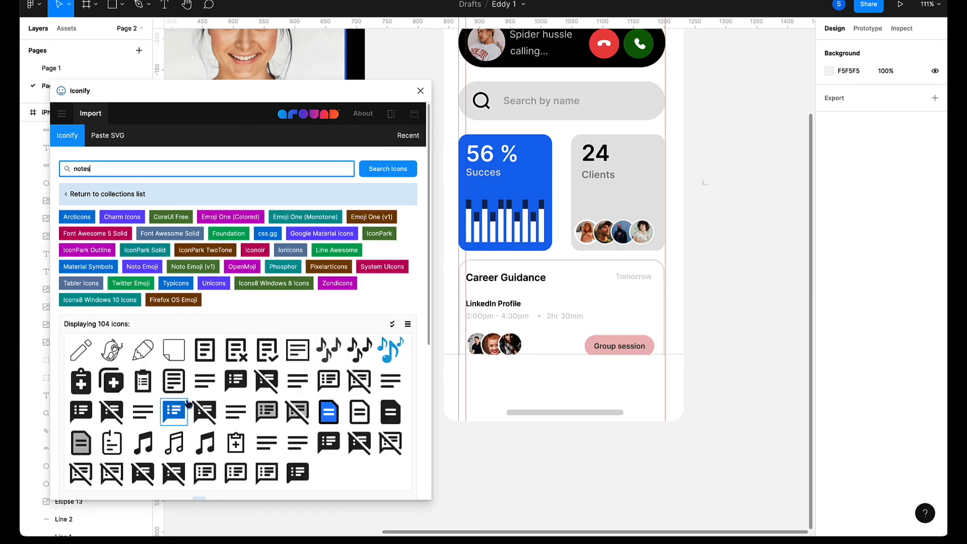
scroll(182, 402, down, 3)
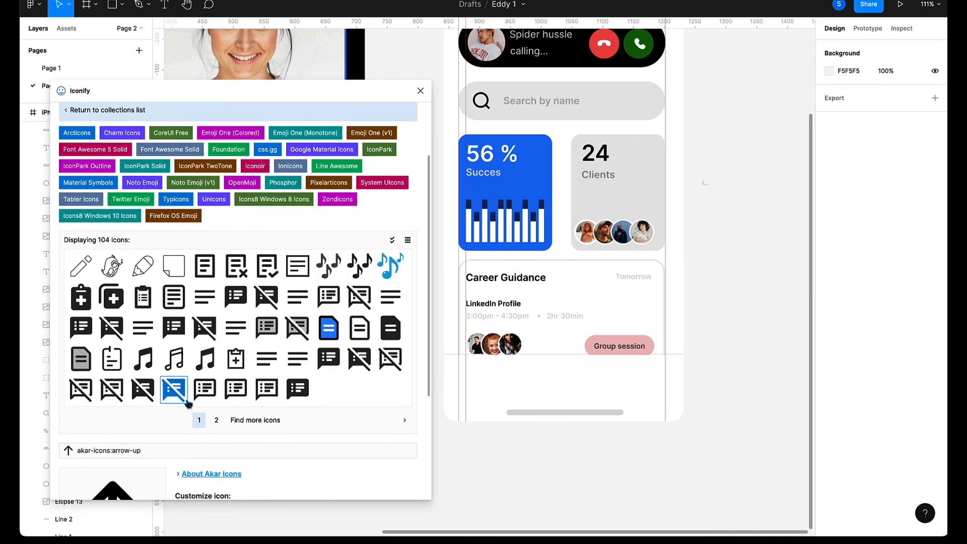
Import the charm:notes icon onto the white bottom panel and try enlarging its vector to 25 × 30.
drag(204, 265, 489, 371)
drag(484, 379, 478, 381)
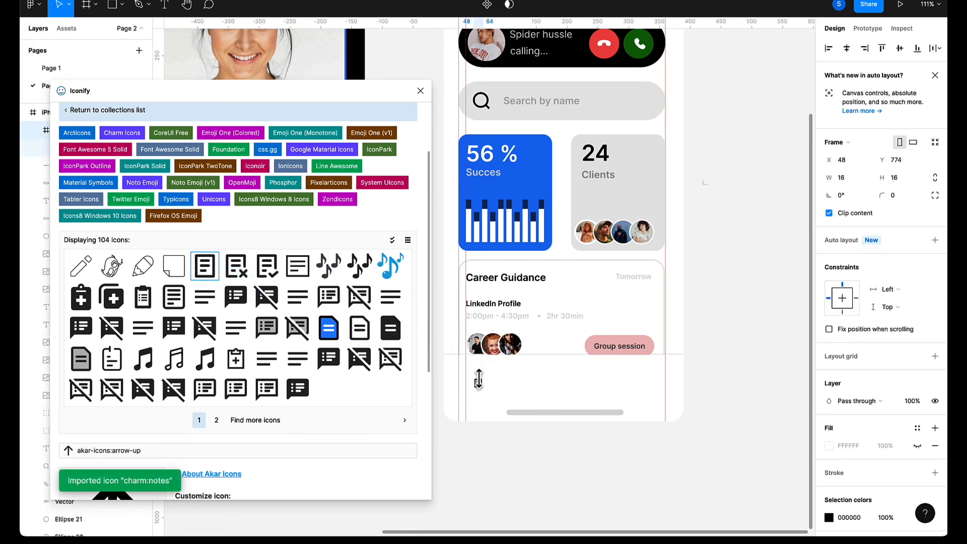
mouse_move(185, 100)
mouse_down()
mouse_move(247, 177)
mouse_move(204, 126)
mouse_up()
key(Return)
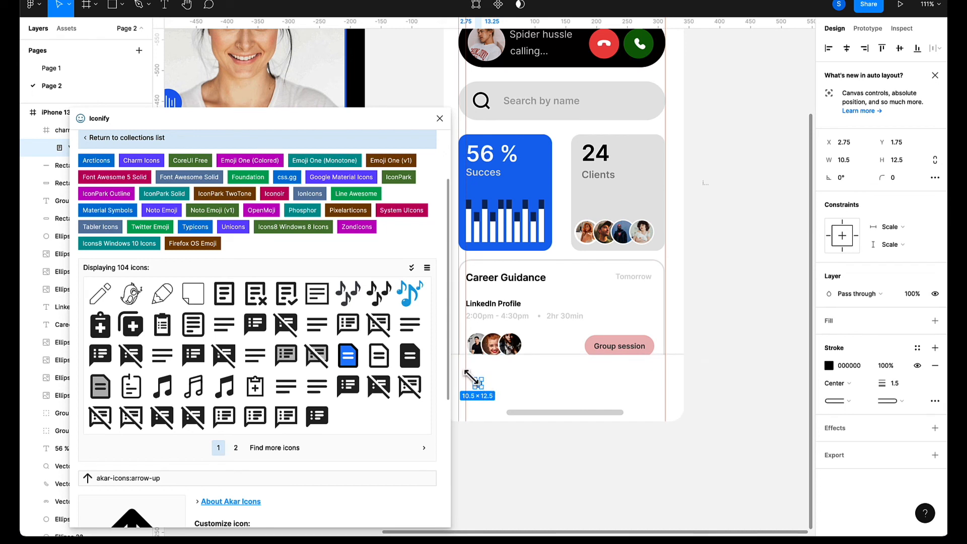
drag(471, 377, 466, 367)
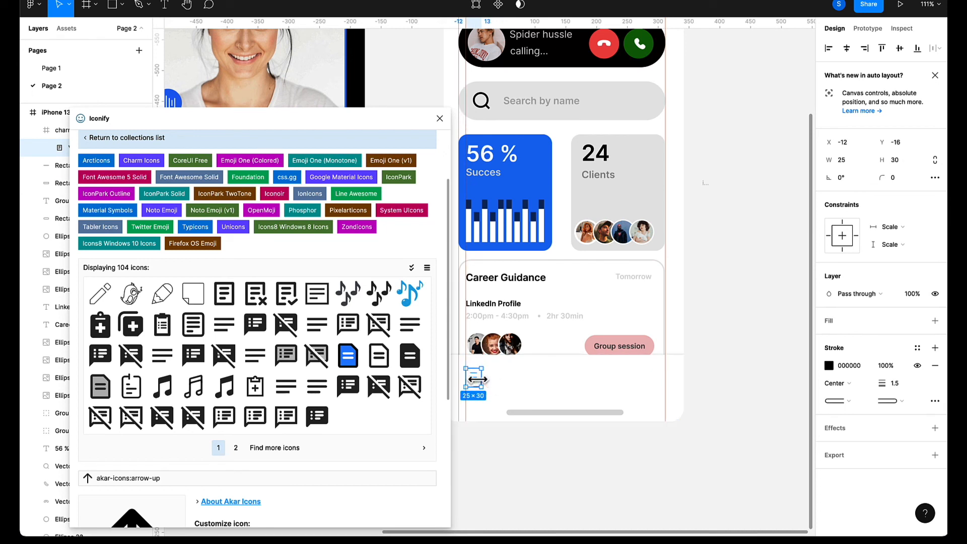
drag(477, 379, 479, 380)
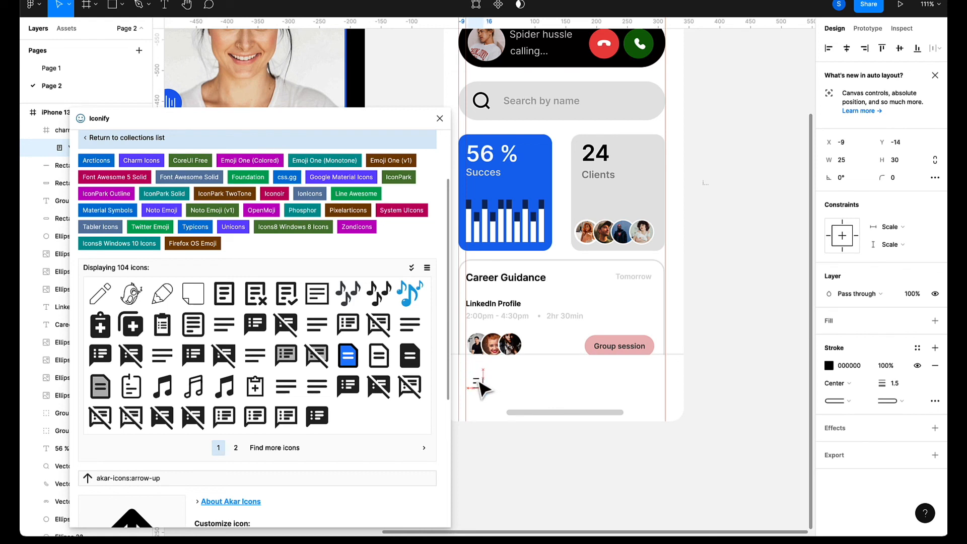
Examine how the enlarged notes vector displays inside its icon frame, both selected and deselected.
click(740, 356)
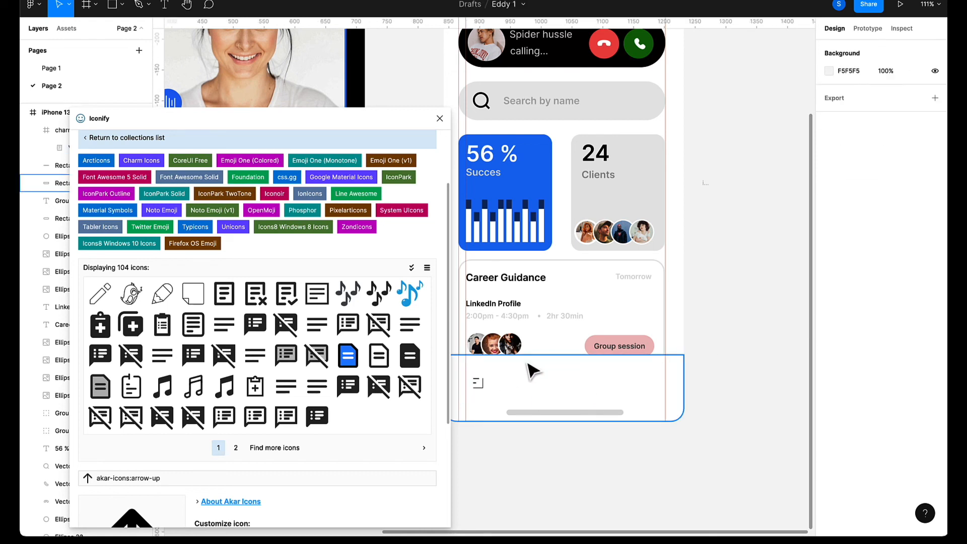
click(479, 390)
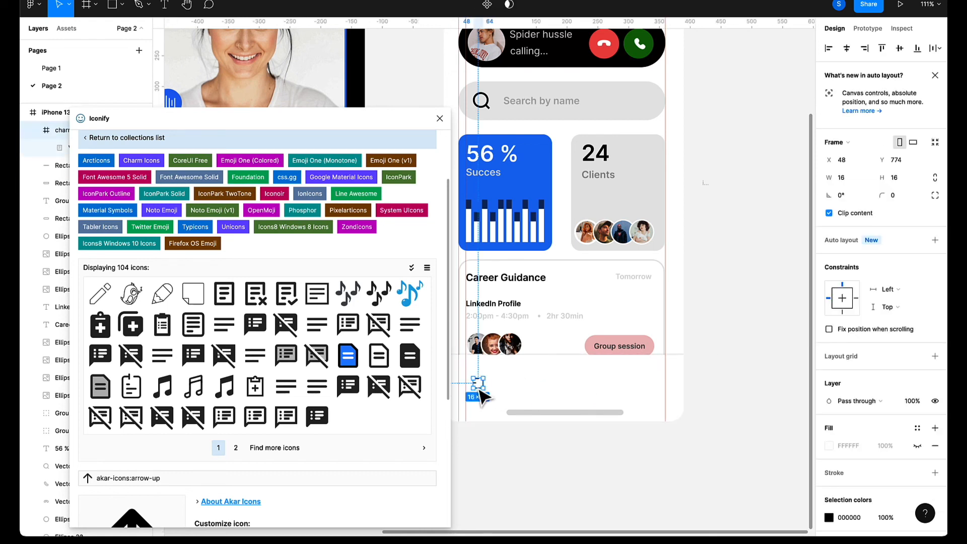
click(478, 390)
click(477, 381)
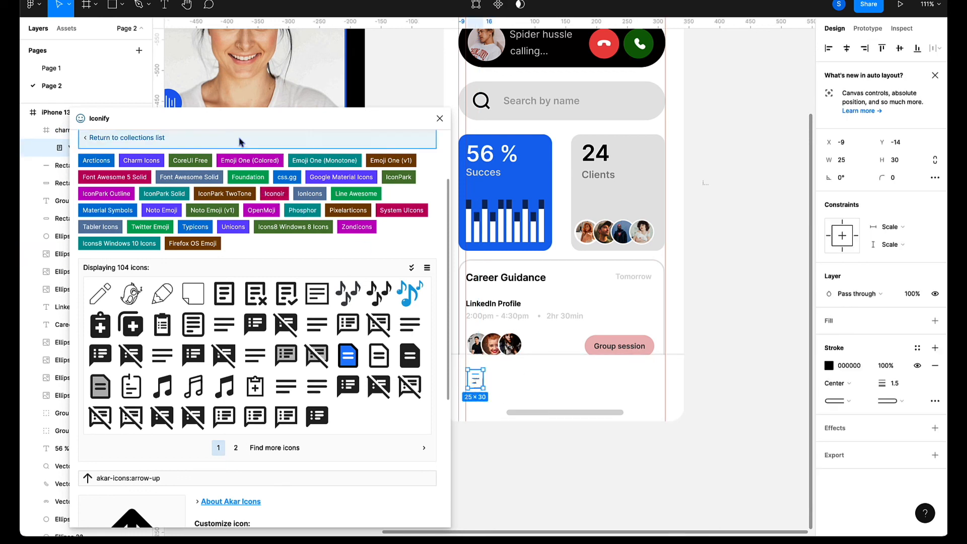
click(724, 364)
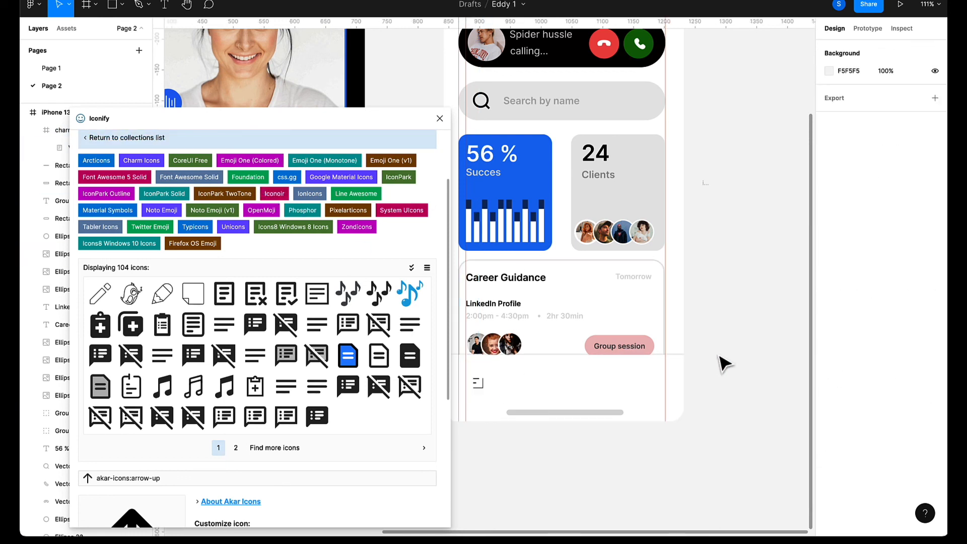
click(56, 146)
mouse_move(142, 128)
mouse_down()
mouse_move(262, 194)
mouse_move(141, 118)
mouse_up()
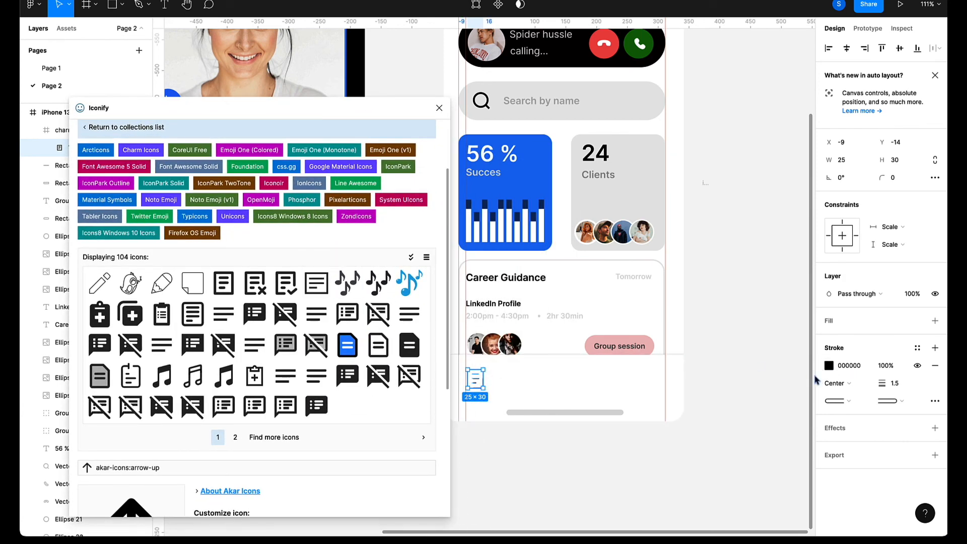
click(757, 364)
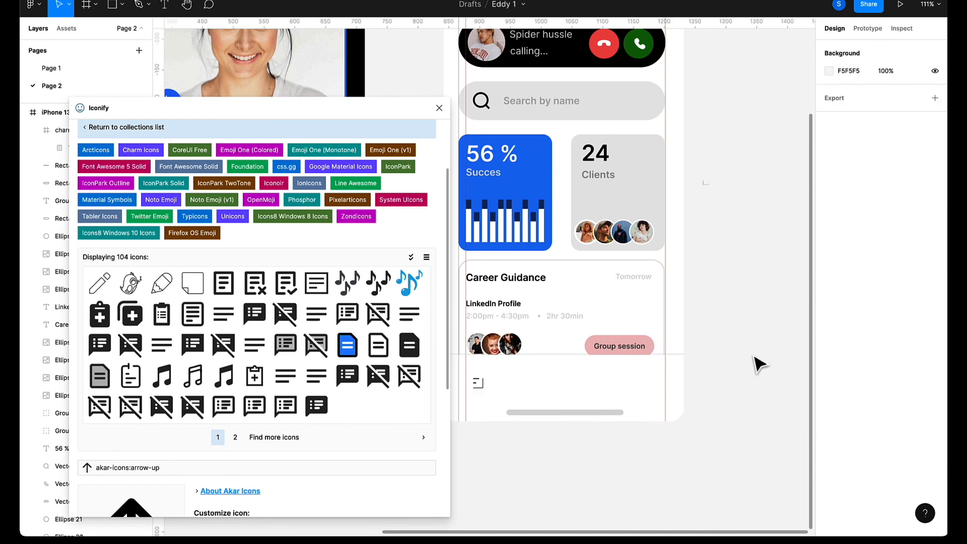
click(474, 385)
click(475, 395)
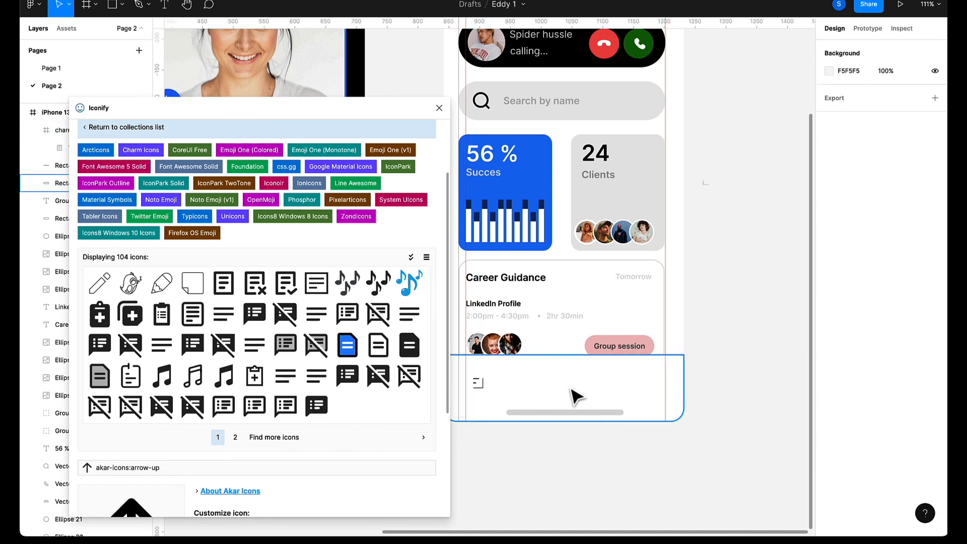
Undo the move and enlargement of the notes icon's vector and try resizing it again from its corner.
key(super+z)
key(super+z)
key(super+shift+z)
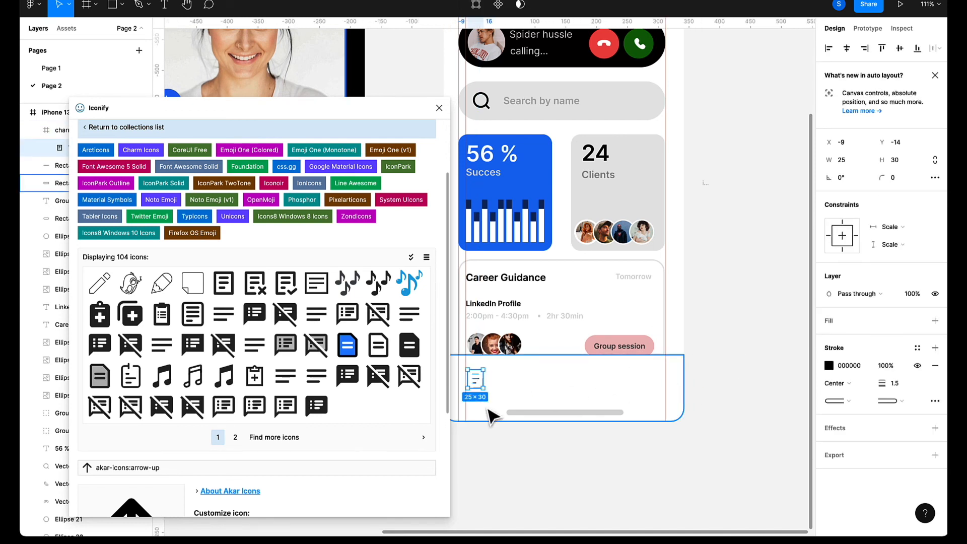
click(760, 298)
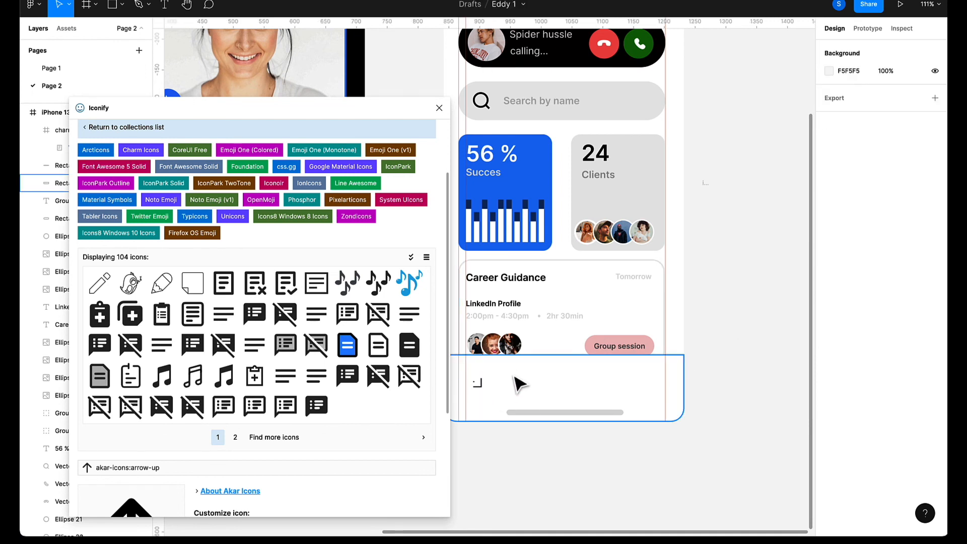
key(super+z)
key(super+z)
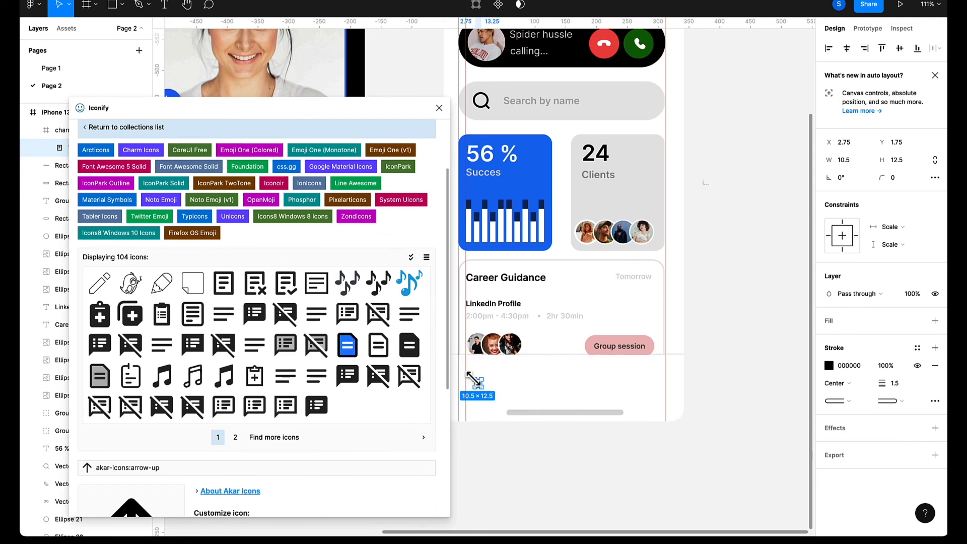
drag(471, 377, 521, 428)
click(554, 487)
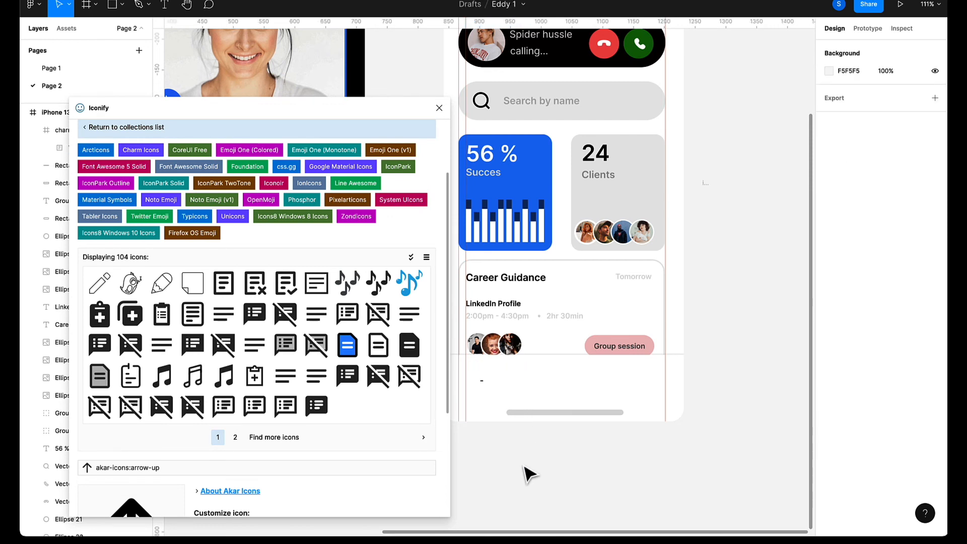
Undo the charm:notes import and place the outlined gg notes icon on the bottom panel instead, 38 × 38 at X 20, Y 764.
key(ctrl+z)
key(ctrl+z)
key(ctrl+z)
key(ctrl+z)
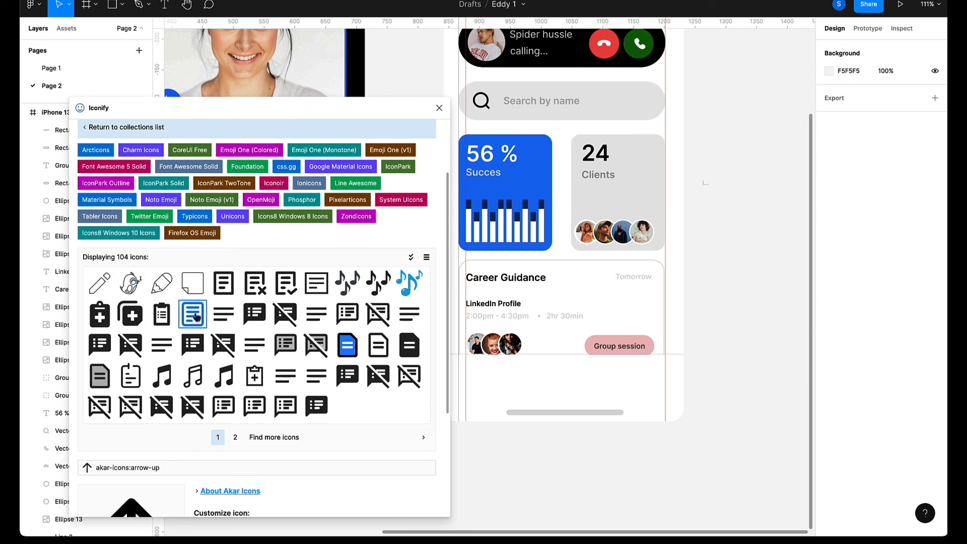
drag(195, 316, 476, 382)
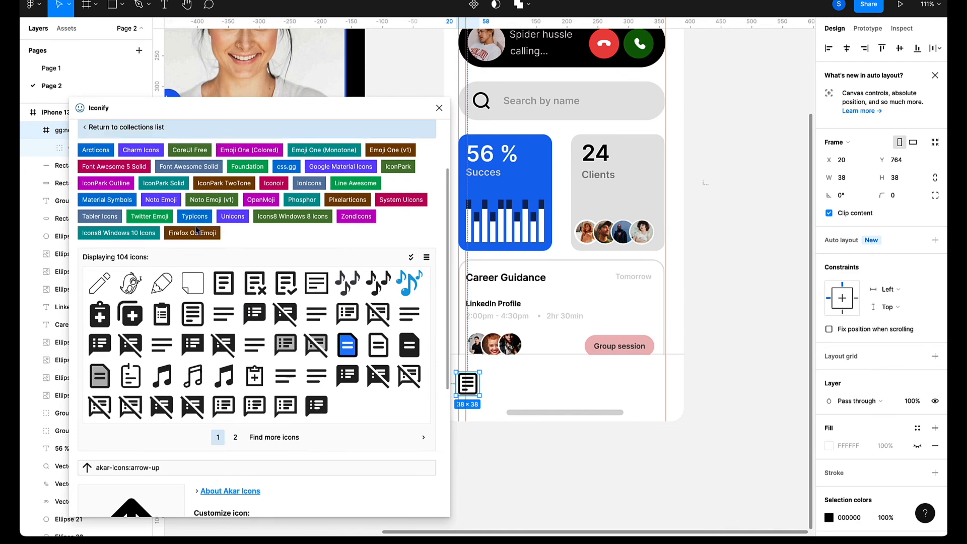
Search the Iconify icons for "calendar" and load the second page of results.
scroll(204, 264, up, 3)
click(149, 187)
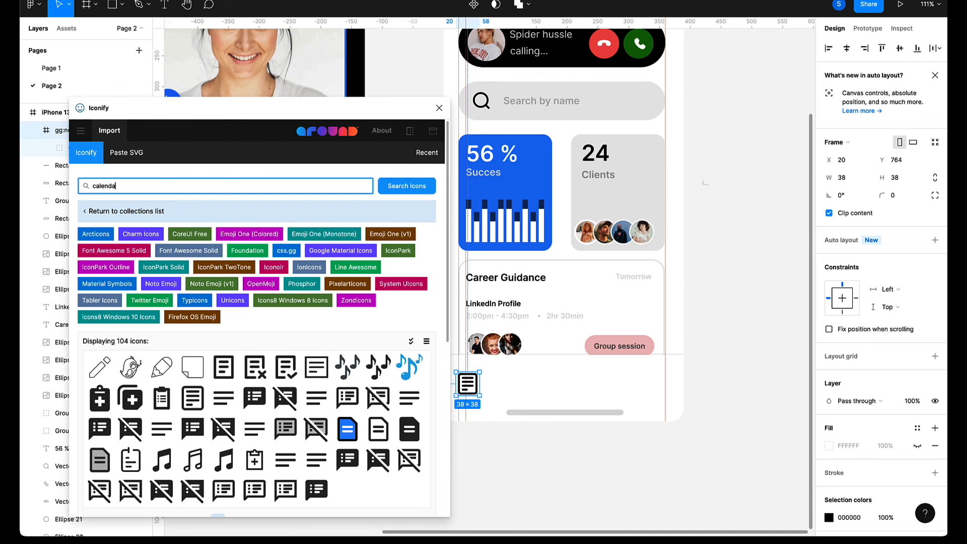
key(Return)
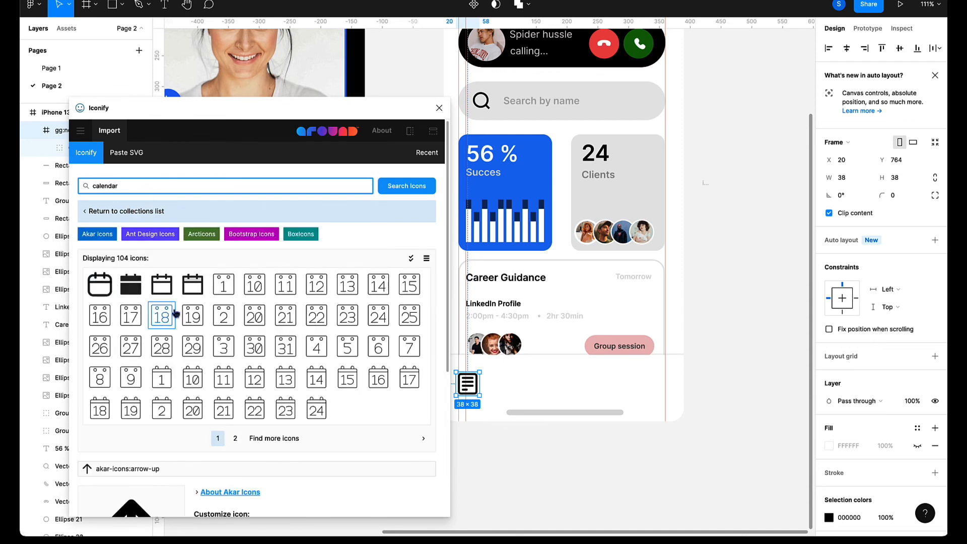
click(247, 440)
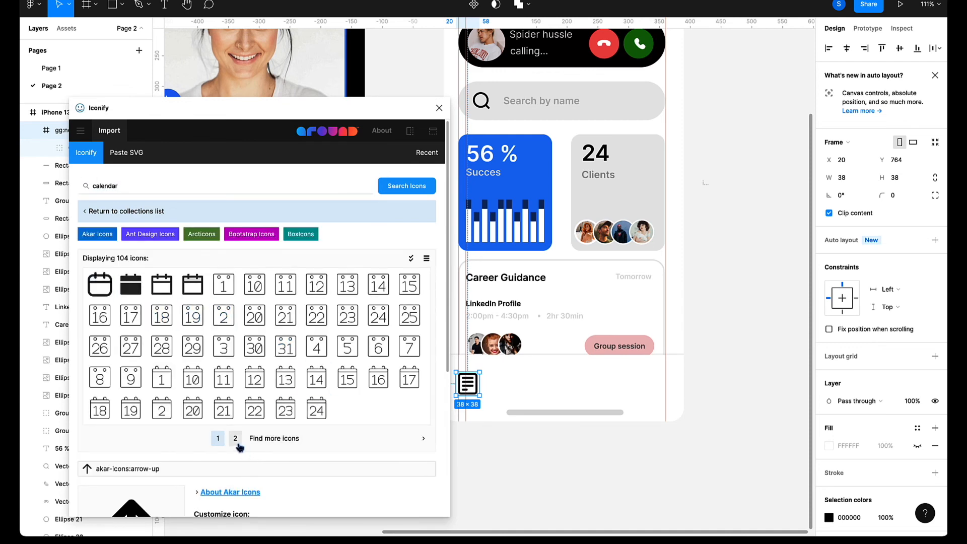
scroll(239, 448, down, 3)
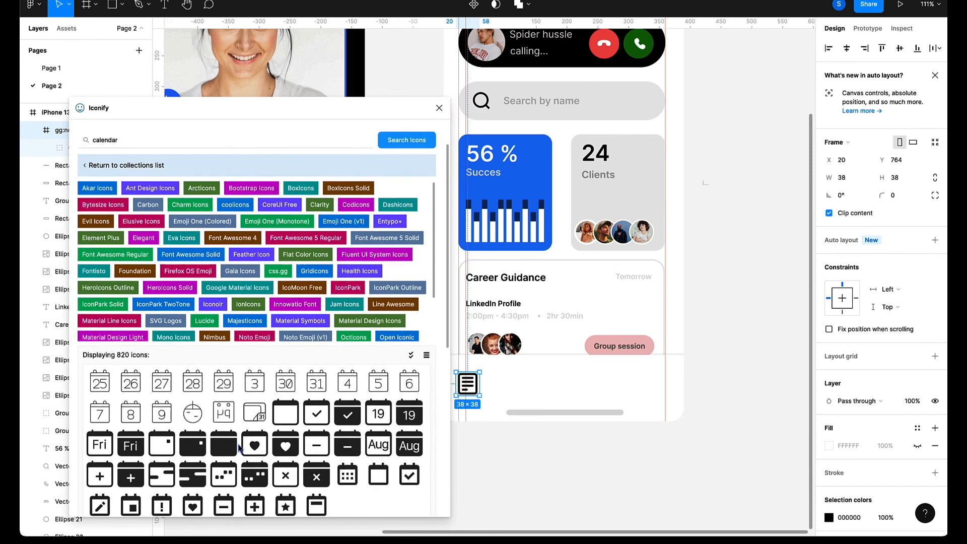
scroll(239, 448, down, 1)
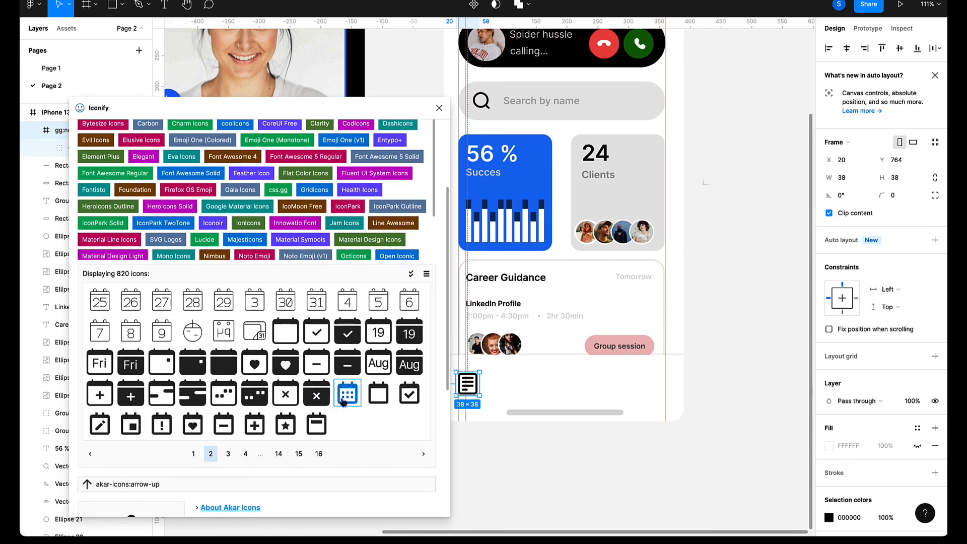
Import the bx:calendar icon beside the notes icon on the bottom panel and enlarge it to 39 × 39.
drag(347, 393, 519, 396)
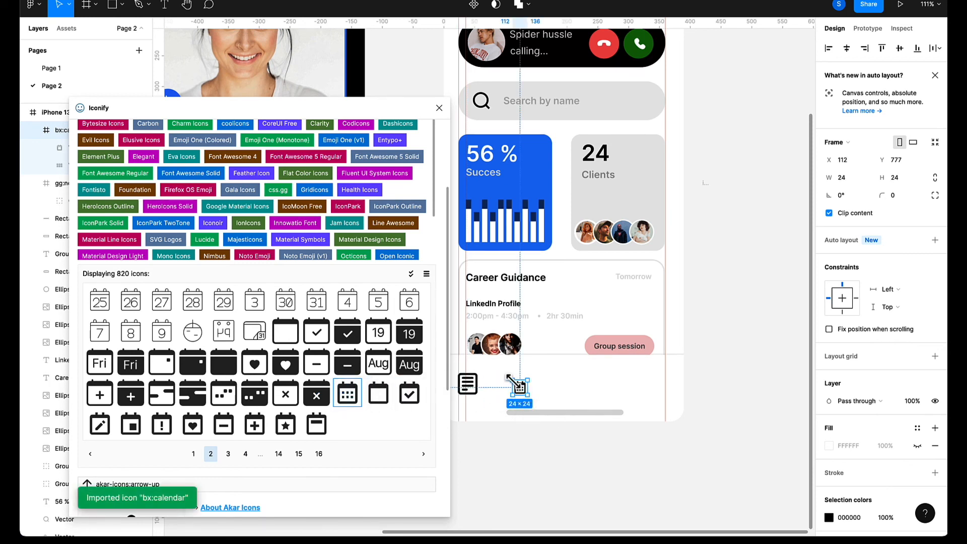
drag(512, 380, 503, 371)
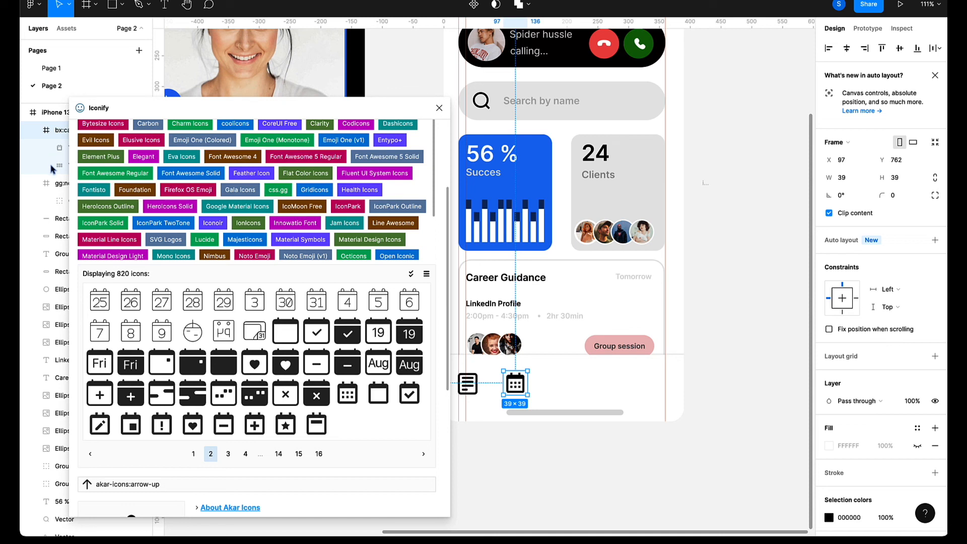
click(53, 169)
click(644, 505)
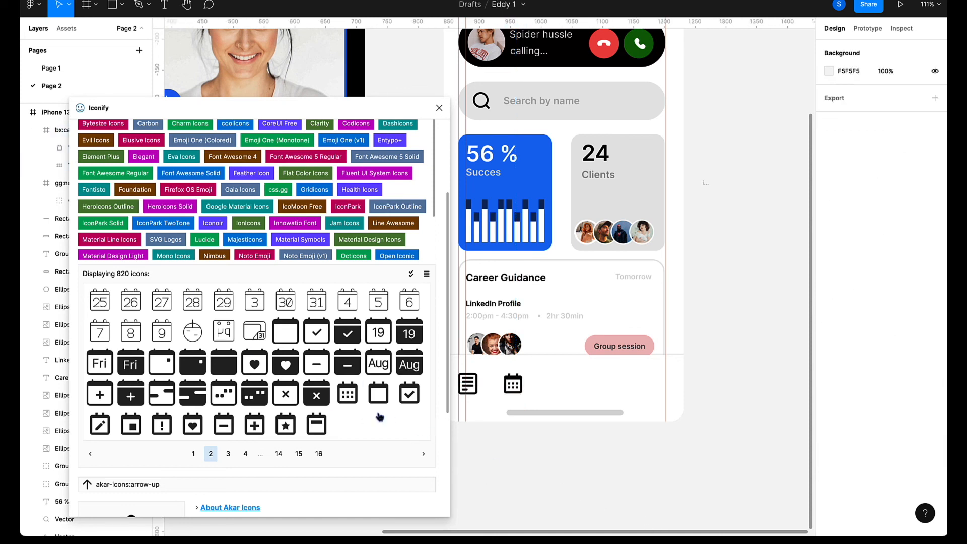
Search the icons for "add" and place the carbon:add-filled icon beside the calendar icon at X 170, Y 766.
scroll(219, 305, up, 5)
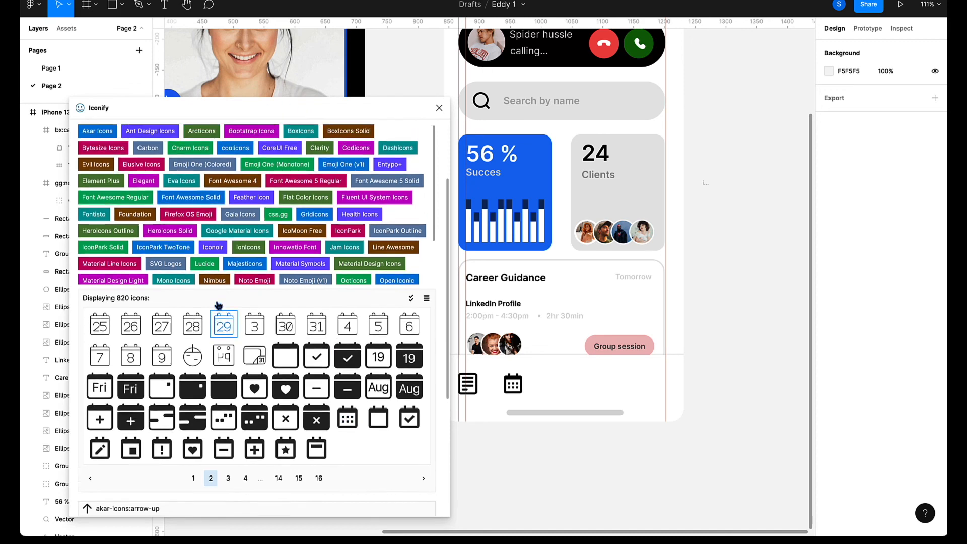
double_click(132, 187)
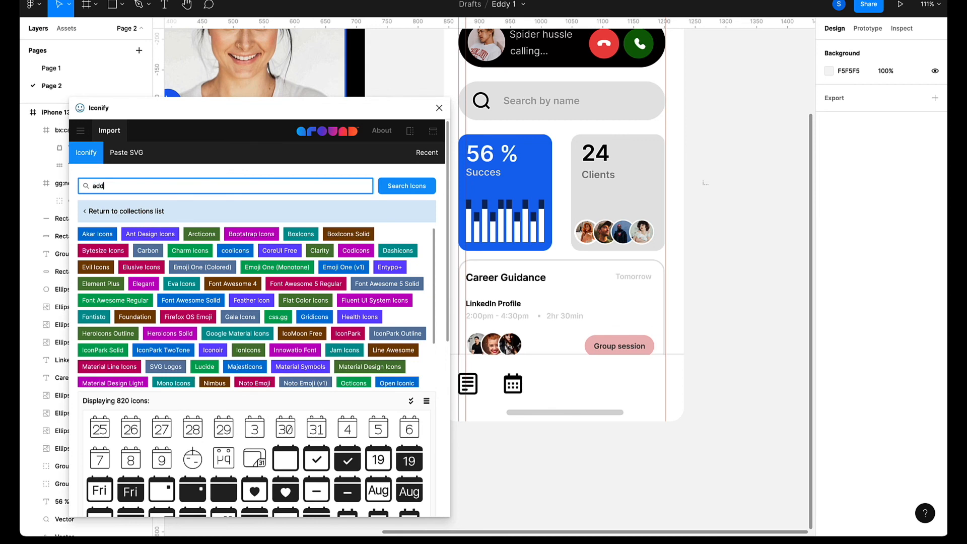
key(Return)
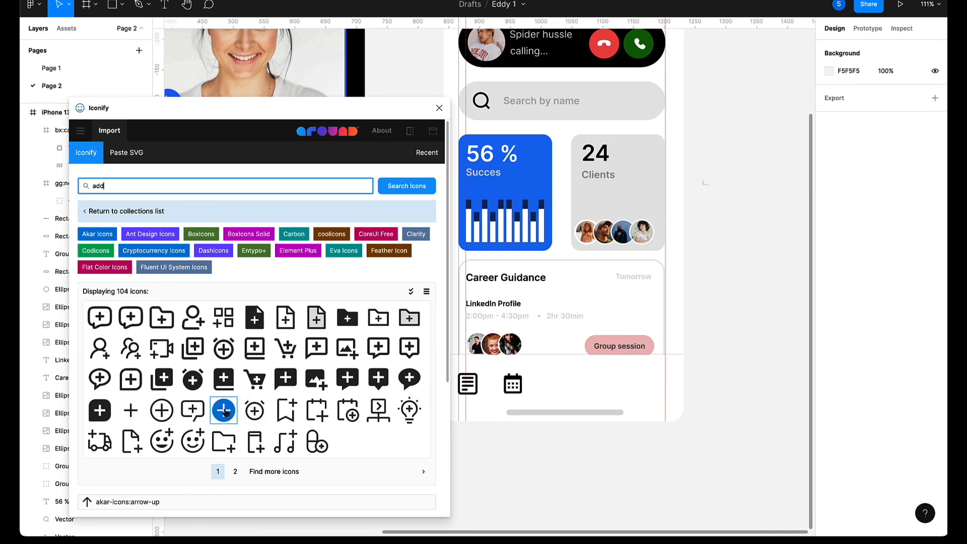
drag(225, 412, 561, 385)
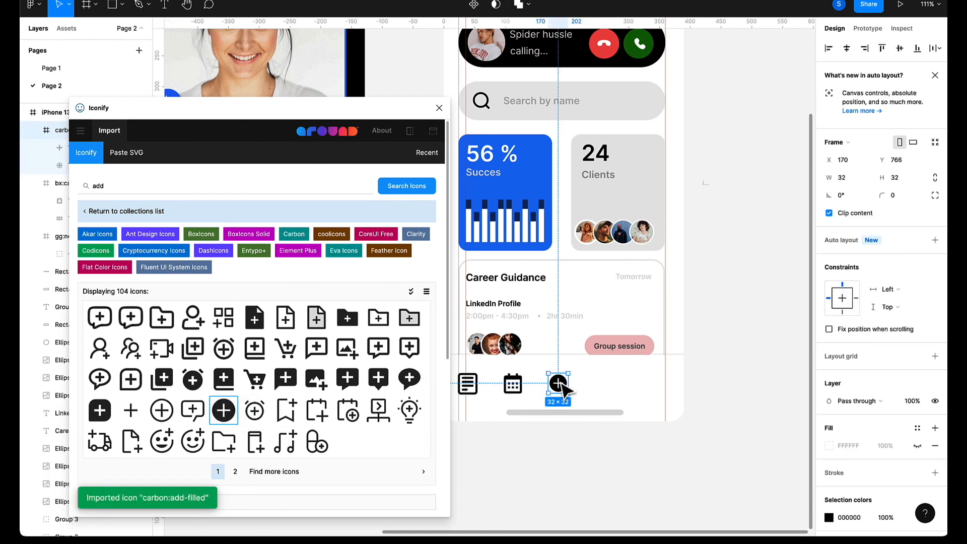
Search the Iconify icons for "profile" and look through the results.
click(216, 186)
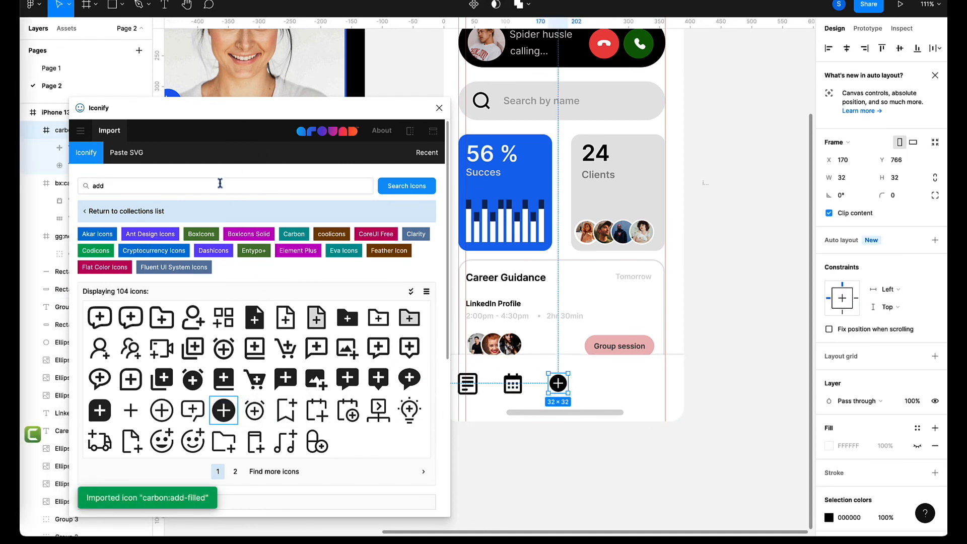
text(profile)
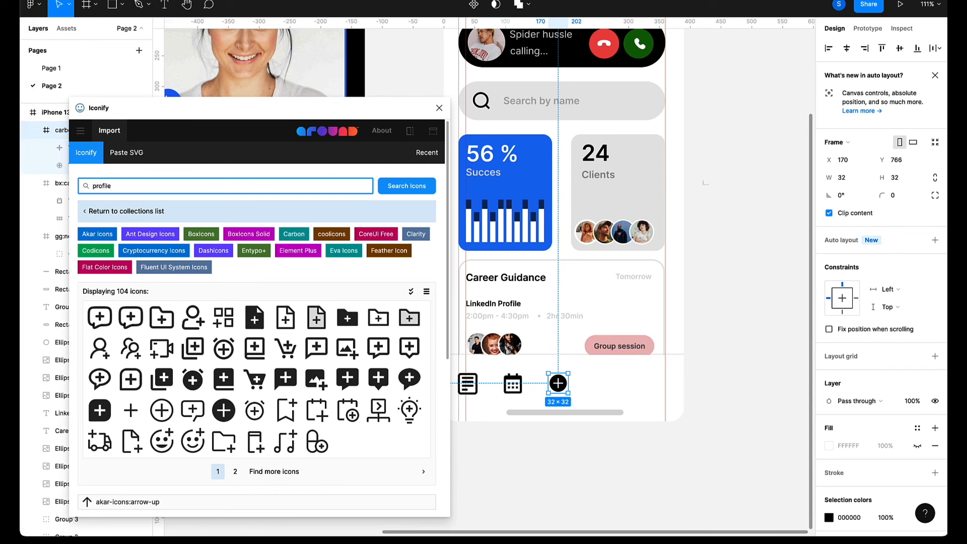
key(Return)
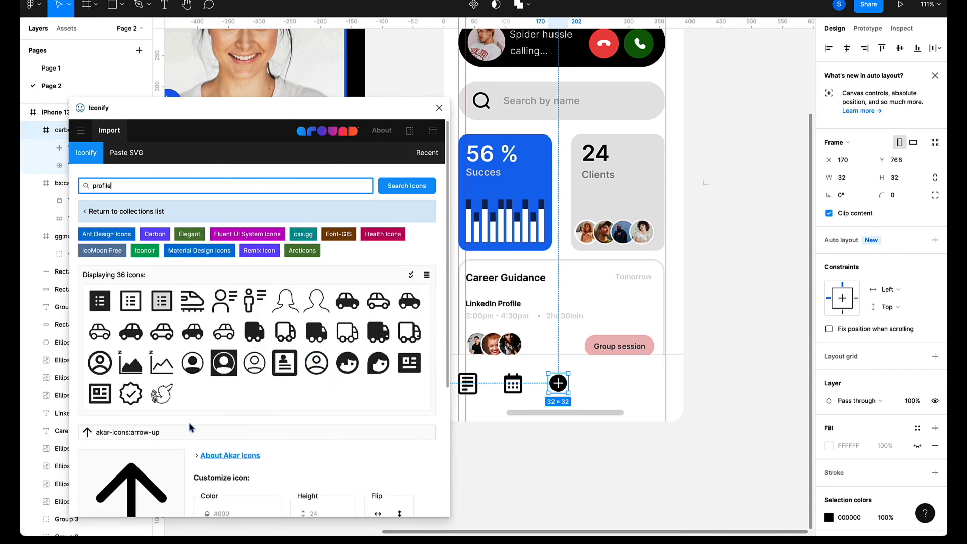
click(254, 363)
scroll(269, 376, down, 3)
scroll(270, 376, up, 3)
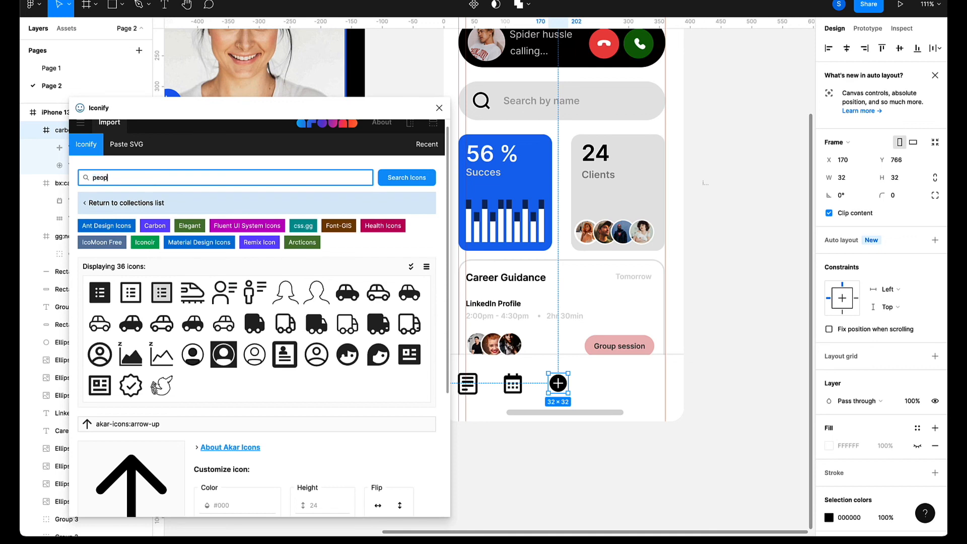
Search the icons for "people" and place bi:people beside the add icon, enlarged to 28 × 28 at X 235, Y 766.
key(Return)
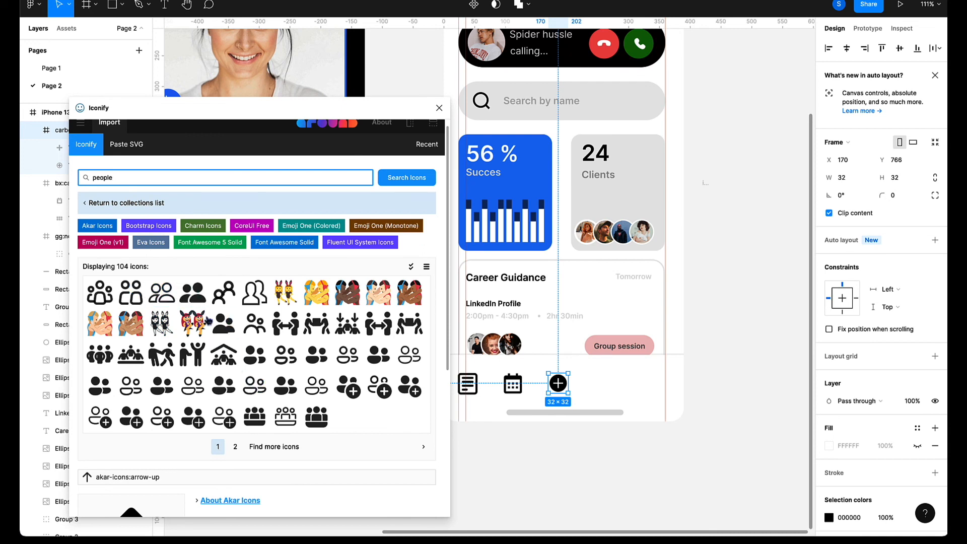
drag(166, 298, 577, 386)
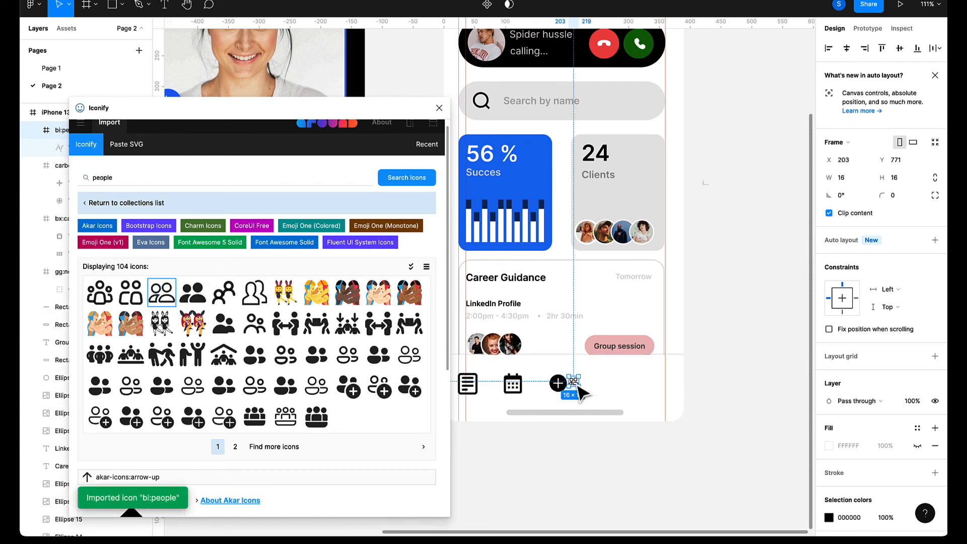
drag(578, 390, 590, 391)
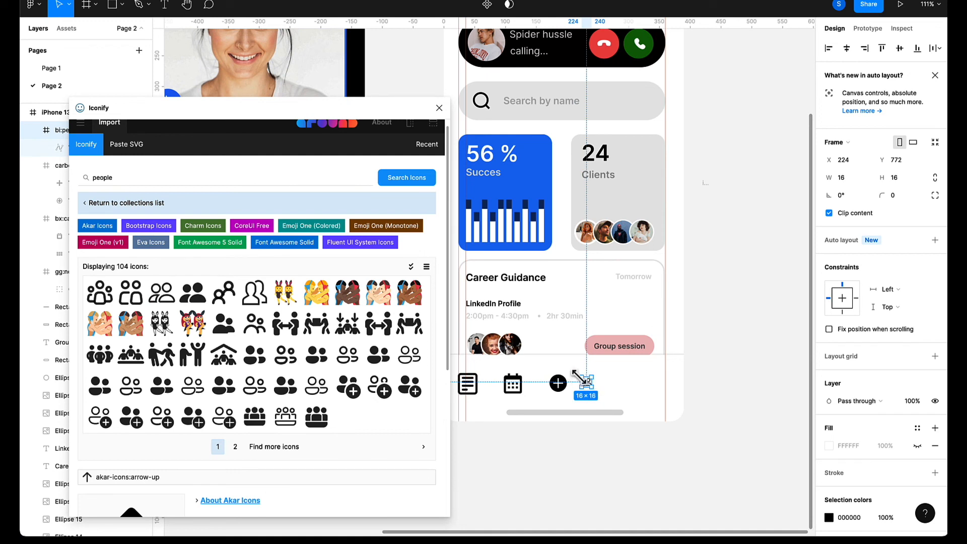
click(33, 130)
click(33, 131)
drag(580, 379, 601, 388)
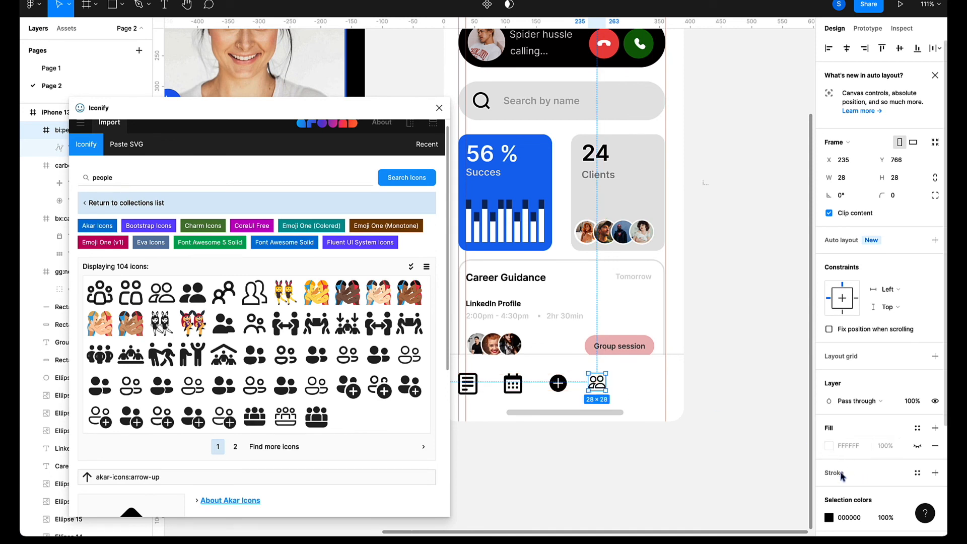
scroll(848, 498, down, 2)
click(893, 460)
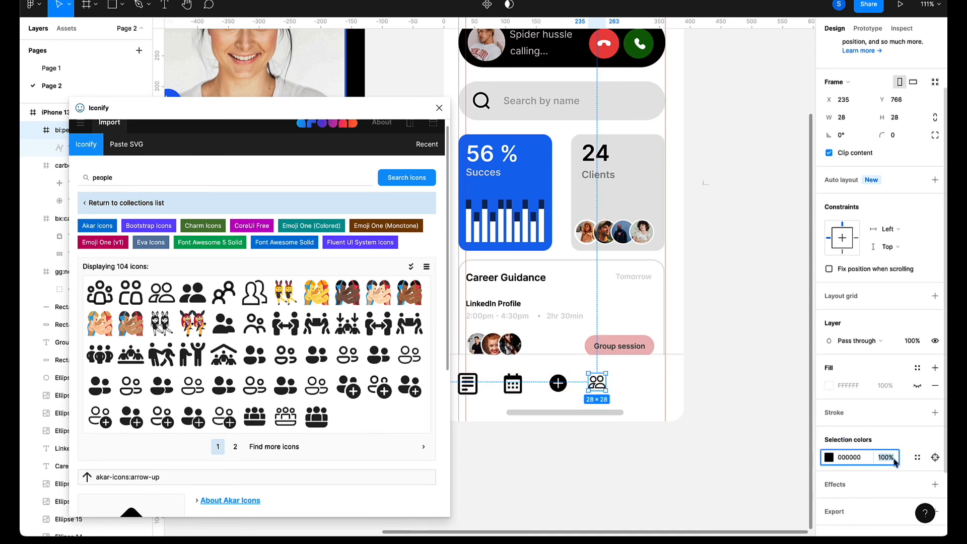
key(Down)
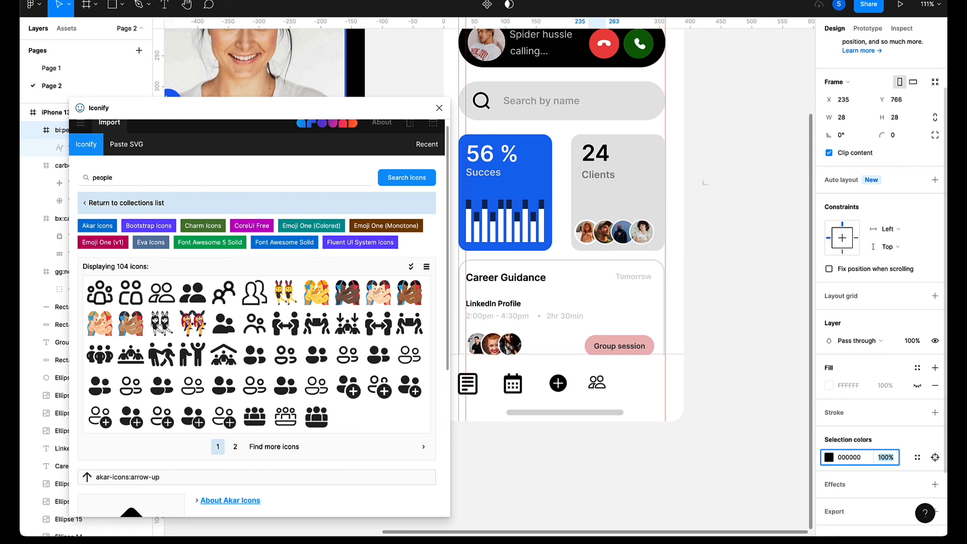
Search the Iconify icons for "bell".
click(127, 182)
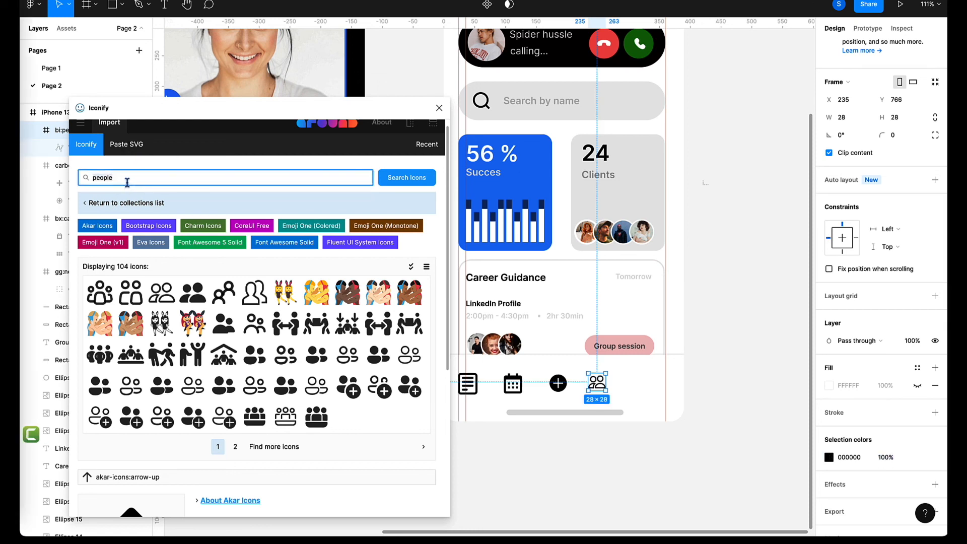
key(ctrl+a)
text(p)
text(ell)
key(Return)
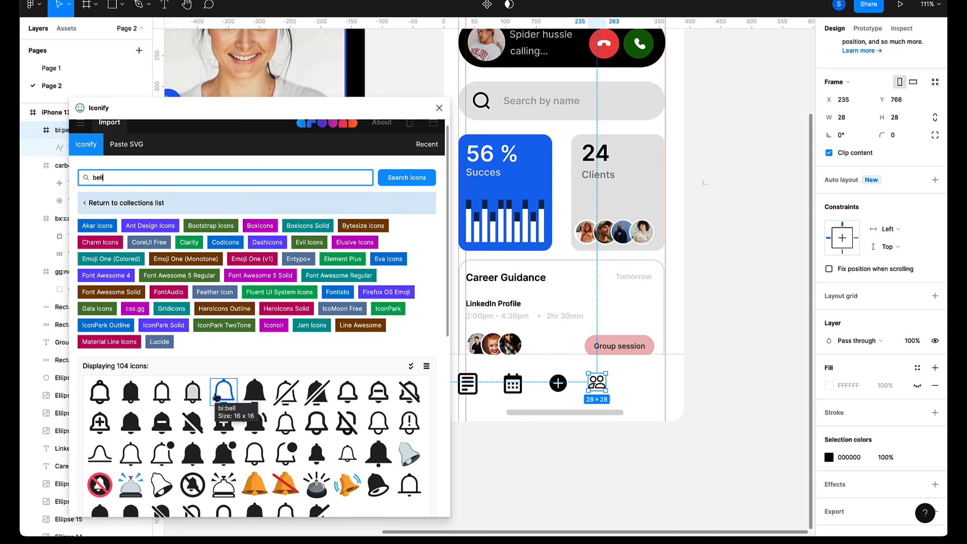
Place the bi:bell icon beside the people icon, enlarged to 25 × 25 at X 309, Y 769, and close Iconify.
drag(216, 397, 637, 388)
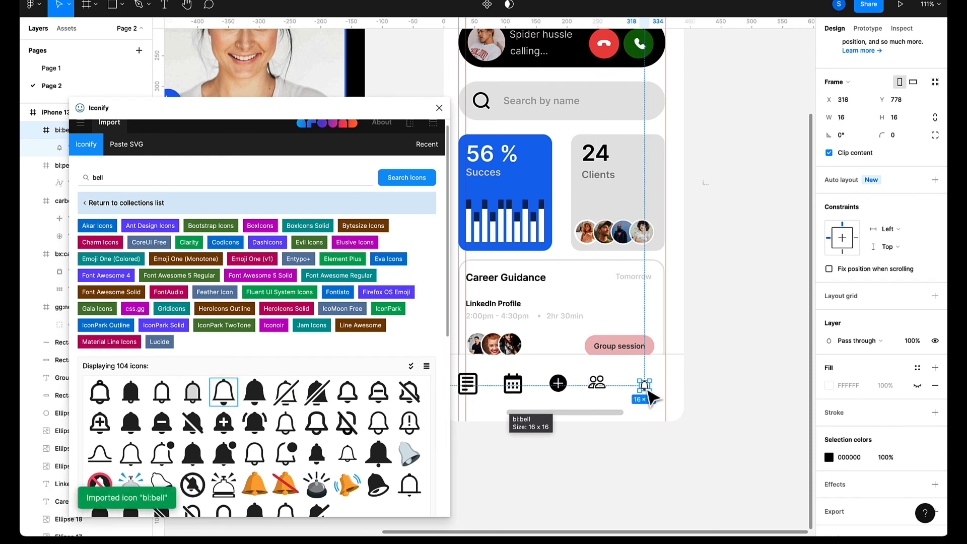
drag(635, 379, 630, 374)
click(700, 392)
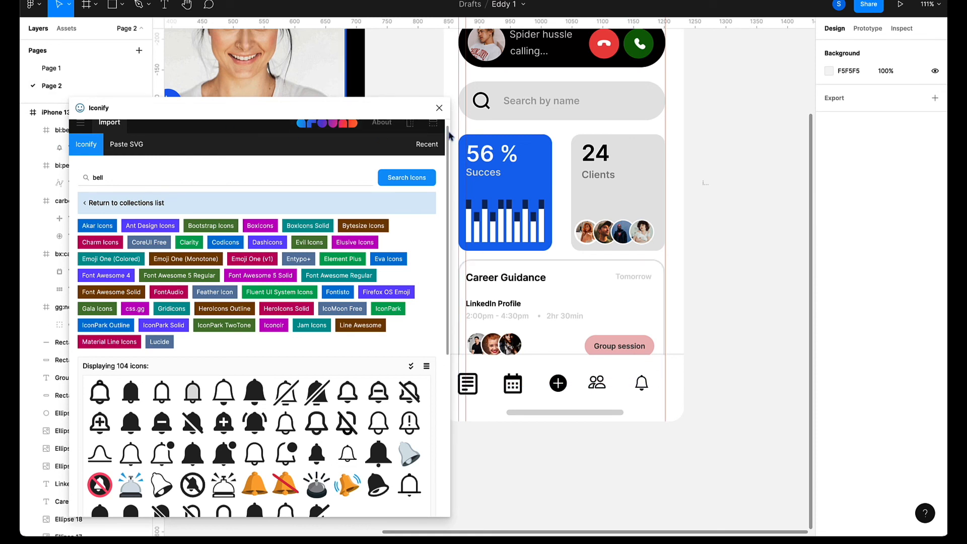
click(439, 109)
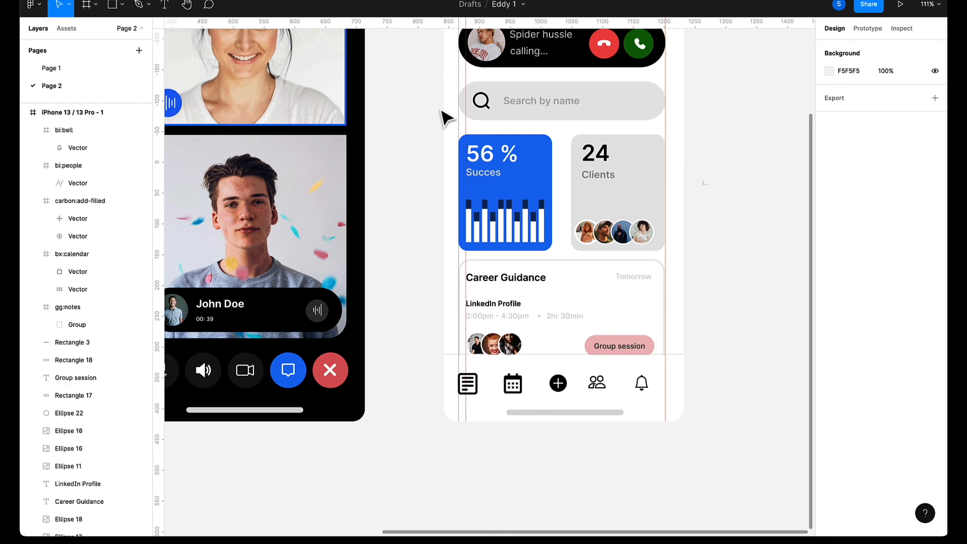
Preview the Sessions screen as a prototype, compare it with the design, and return to the canvas.
ctrl+scroll(511, 342, up, 3)
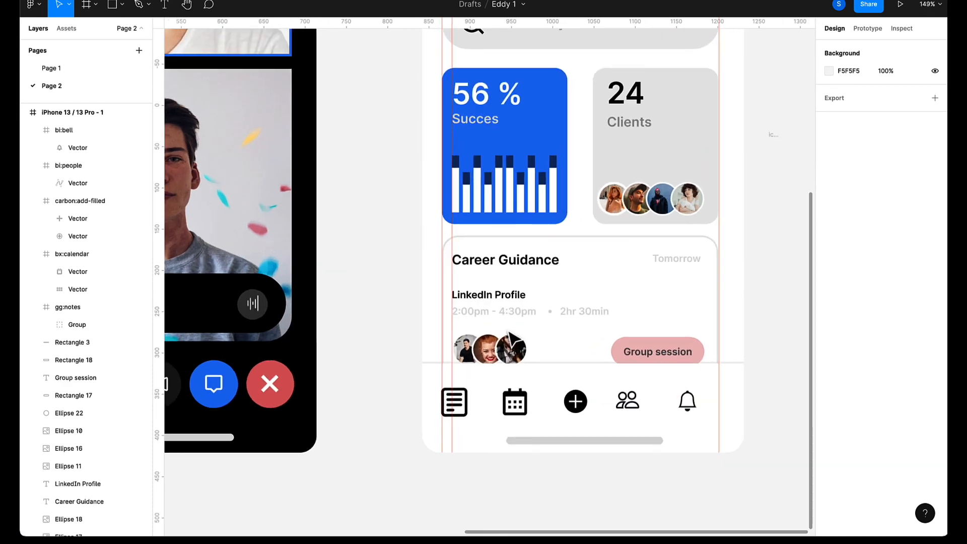
ctrl+scroll(511, 343, down, 3)
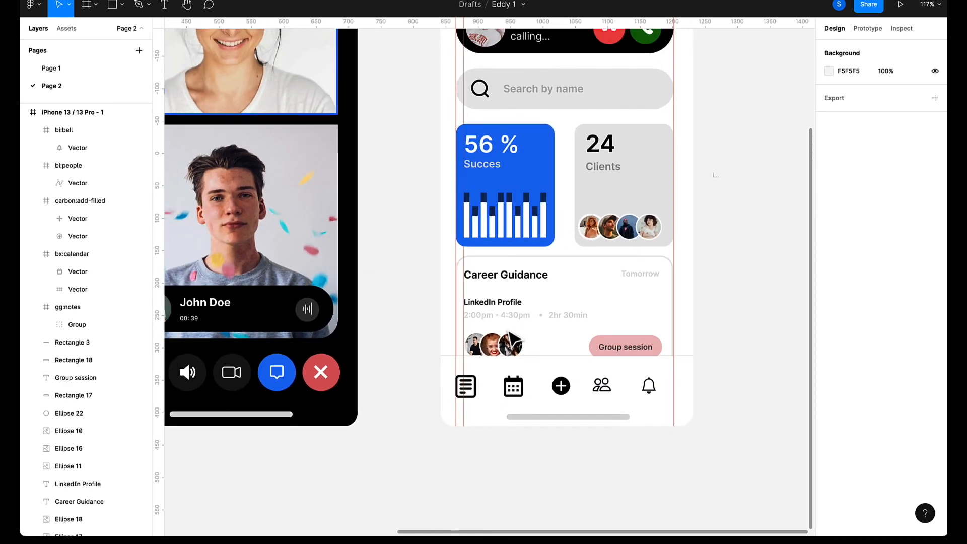
key(ctrl+alt+Return)
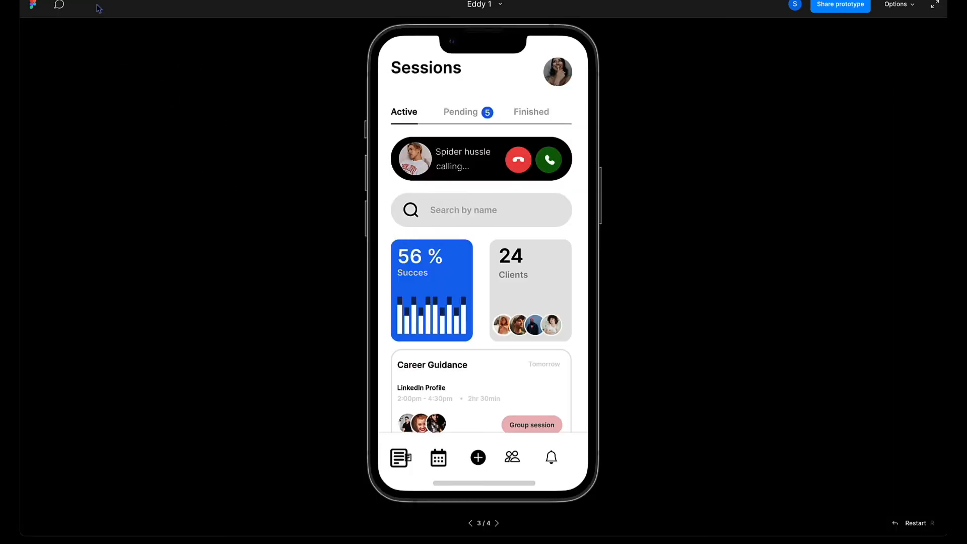
key(ctrl+shift+Tab)
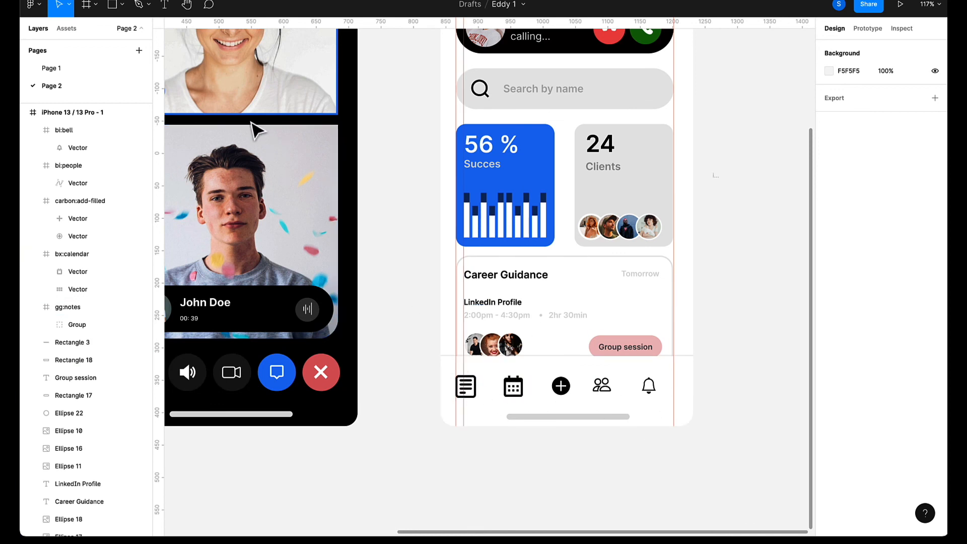
key(ctrl+Tab)
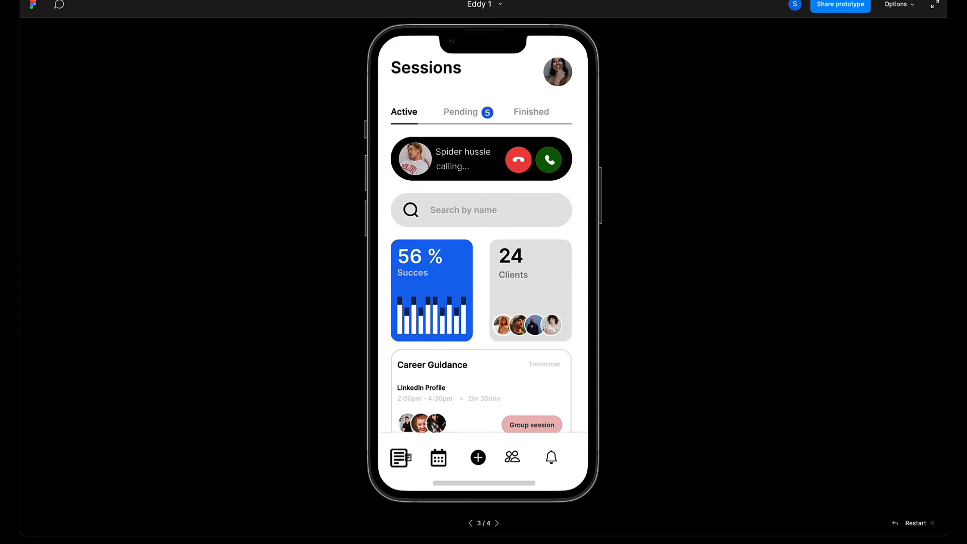
key(ctrl+Tab)
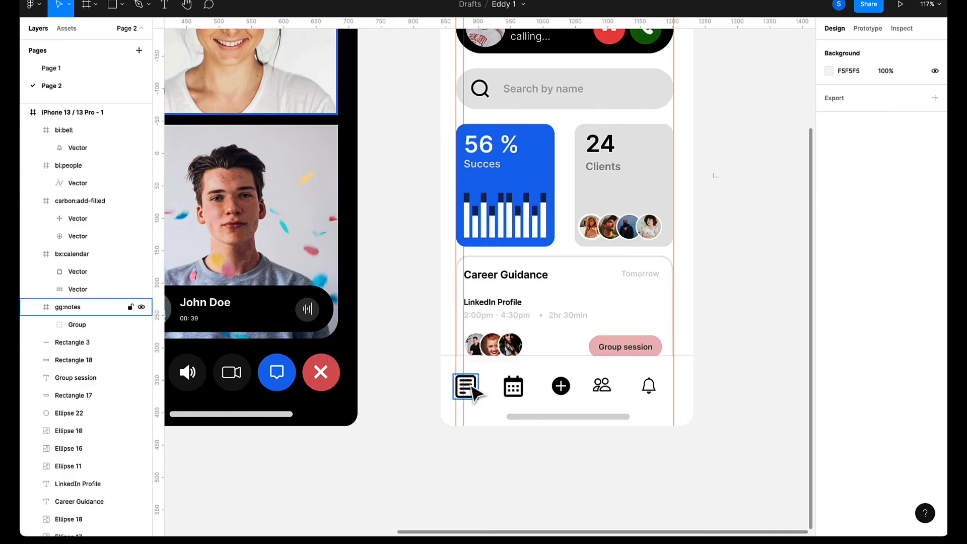
Move the notes icon on the bottom panel to X 24, Y 763.
drag(472, 385, 481, 390)
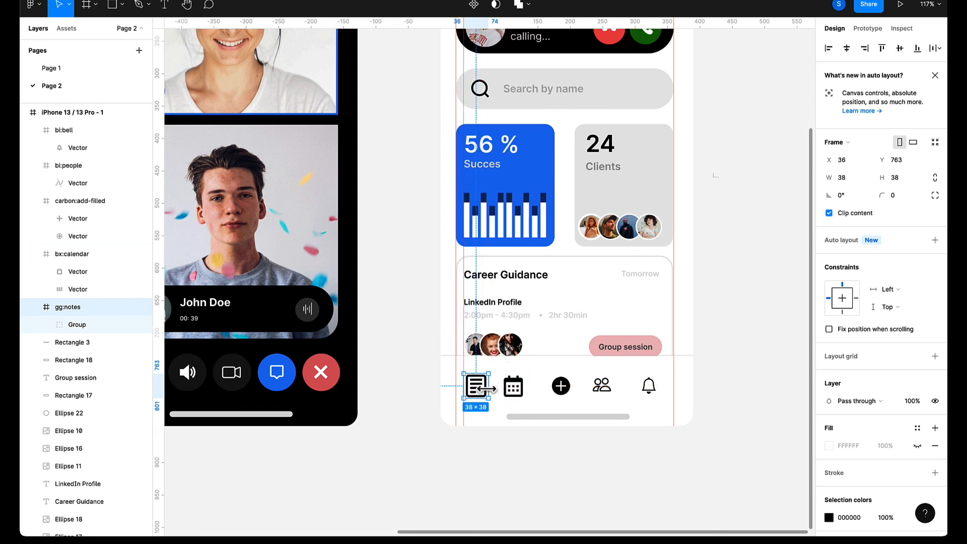
drag(482, 392, 475, 392)
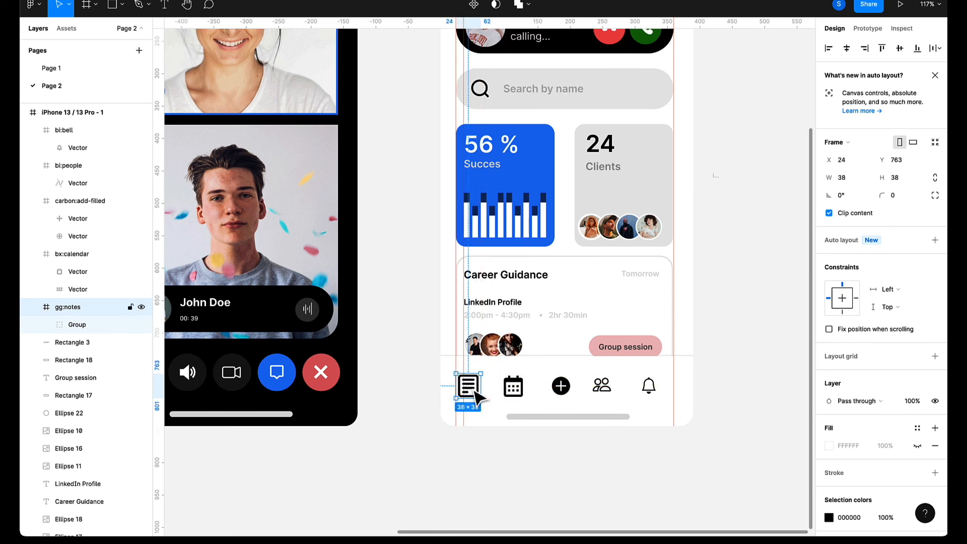
Add a black 000000 inside stroke with a weight of 2 to the bi:bell frame.
click(647, 391)
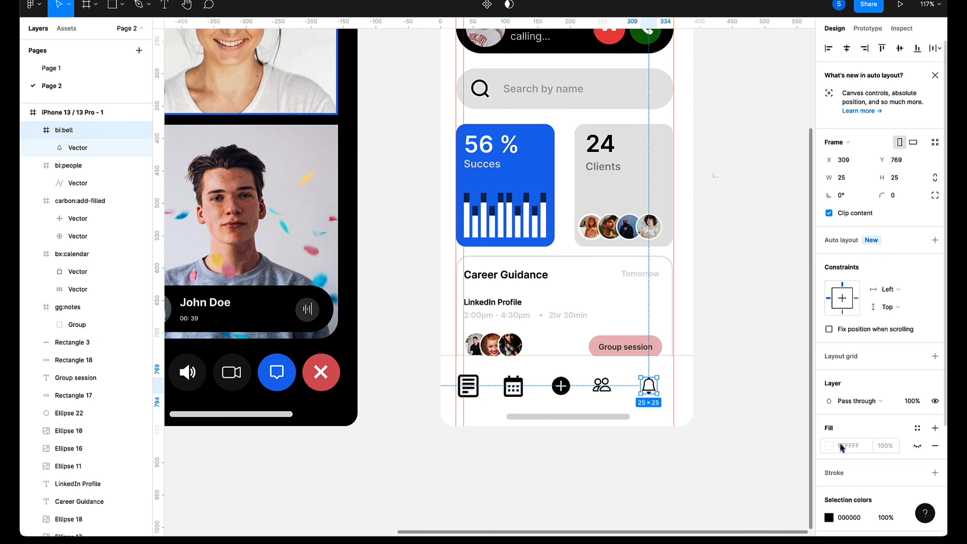
scroll(845, 455, down, 3)
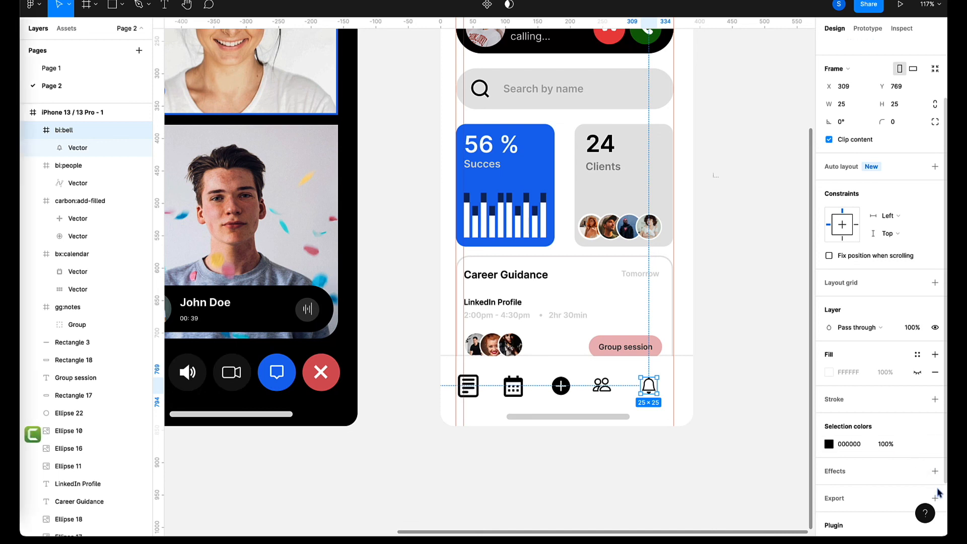
scroll(869, 481, down, 3)
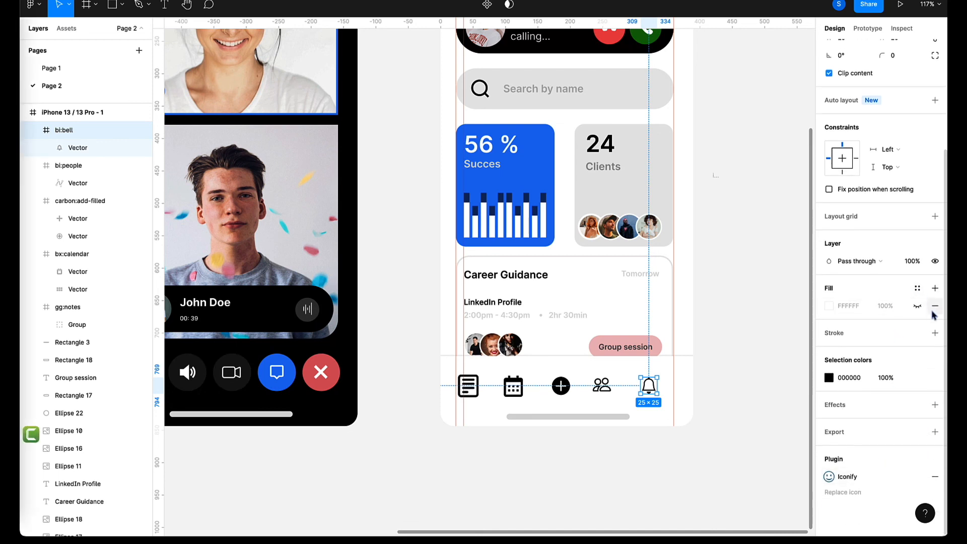
click(935, 333)
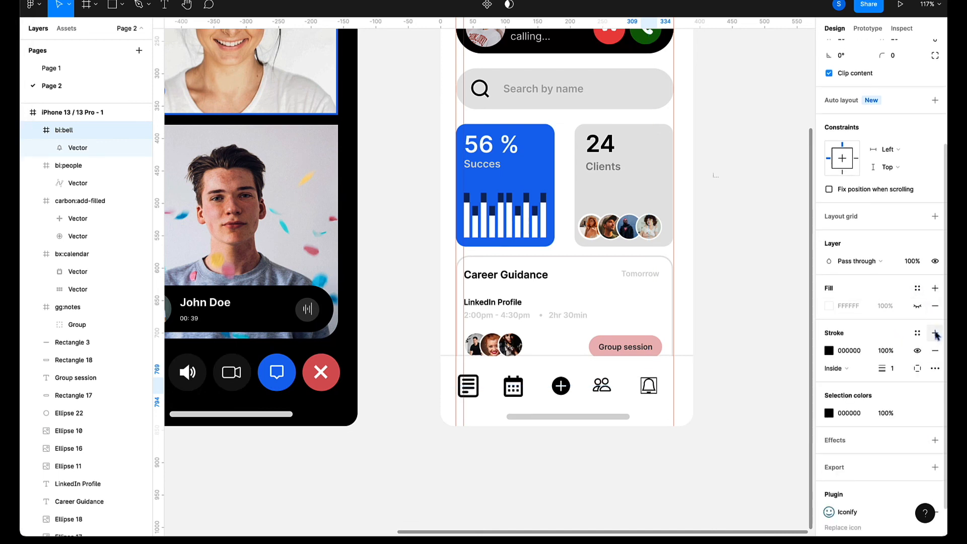
click(899, 371)
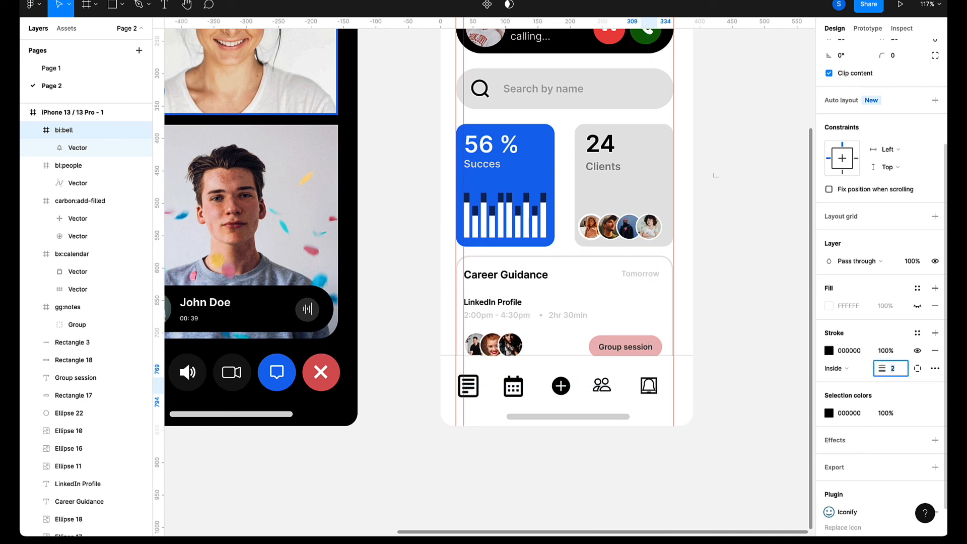
text(2)
key(Return)
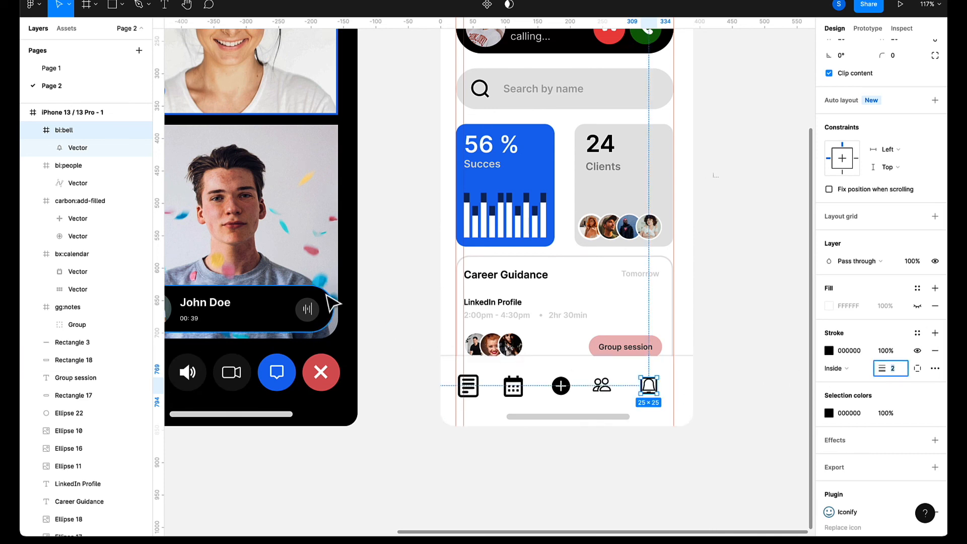
Enlarge the bell vector inside the bi:bell frame to 29 × 34.
click(51, 148)
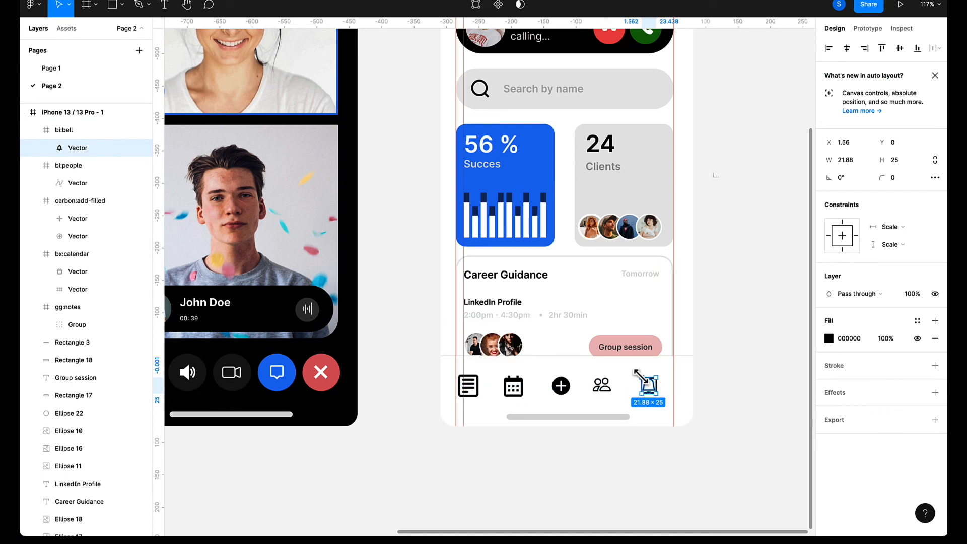
drag(637, 373, 634, 370)
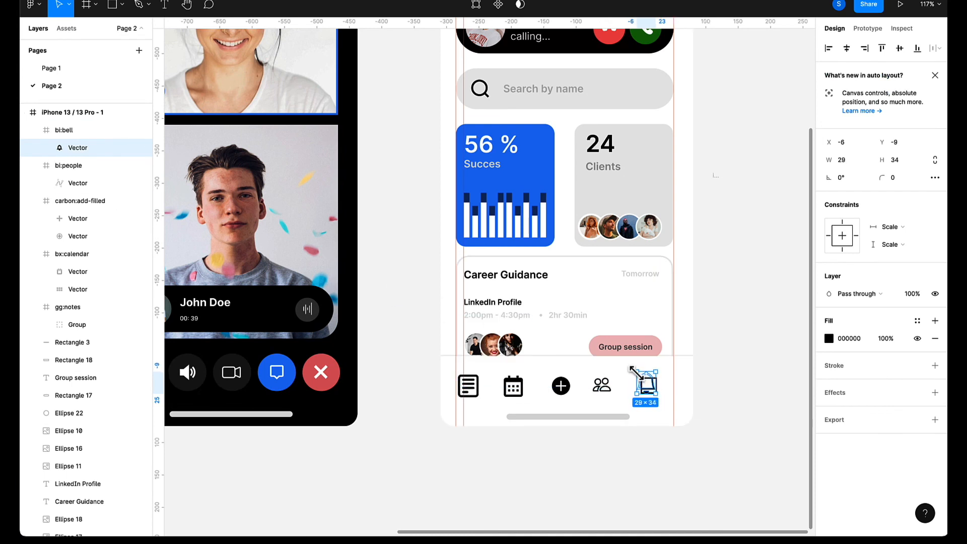
click(723, 425)
click(654, 391)
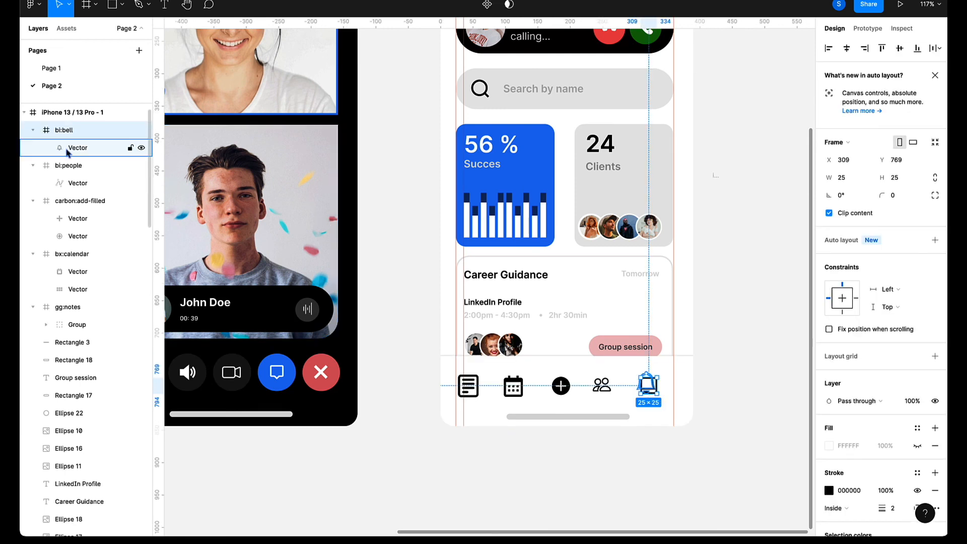
key(Return)
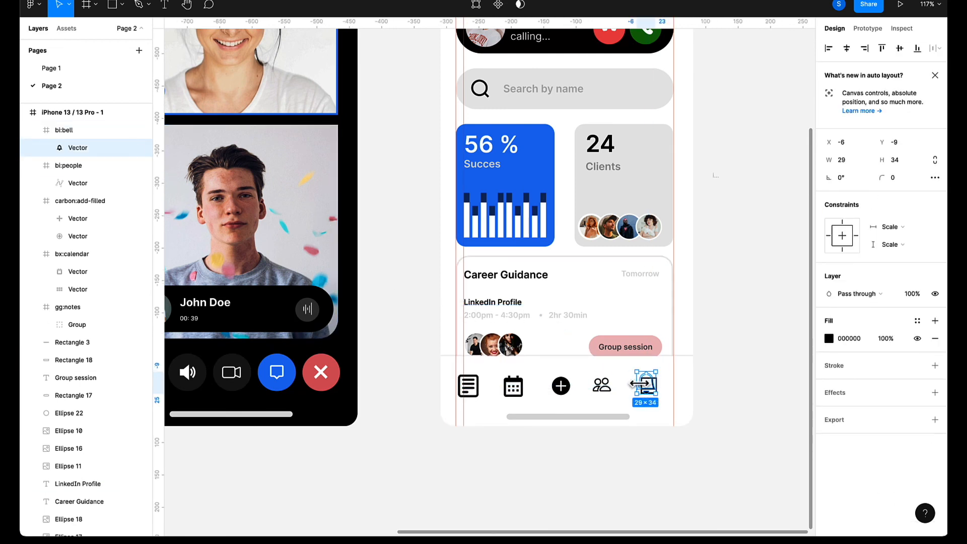
Move the bell vector out of its frame to the empty canvas beside the phone screen and delete the empty bi:bell frame.
drag(647, 391, 709, 392)
click(653, 394)
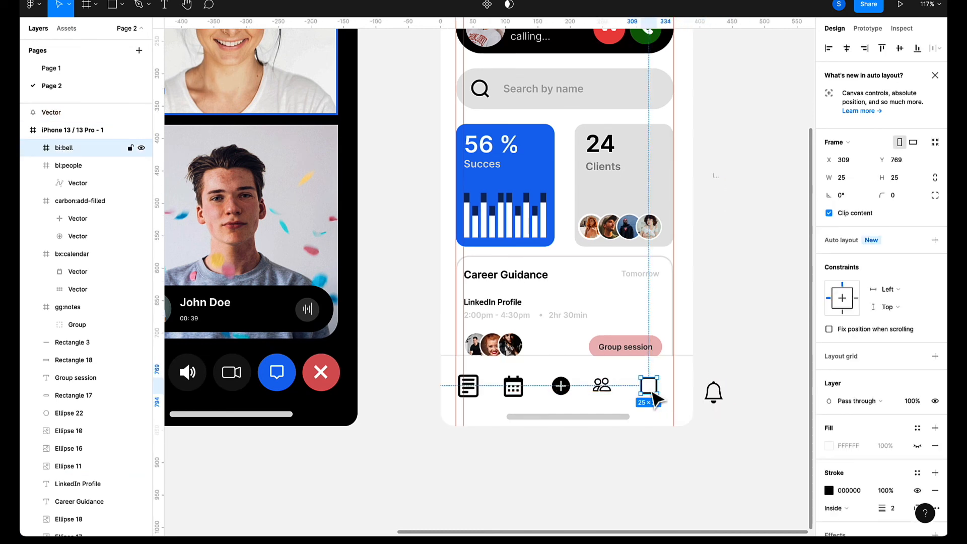
key(Delete)
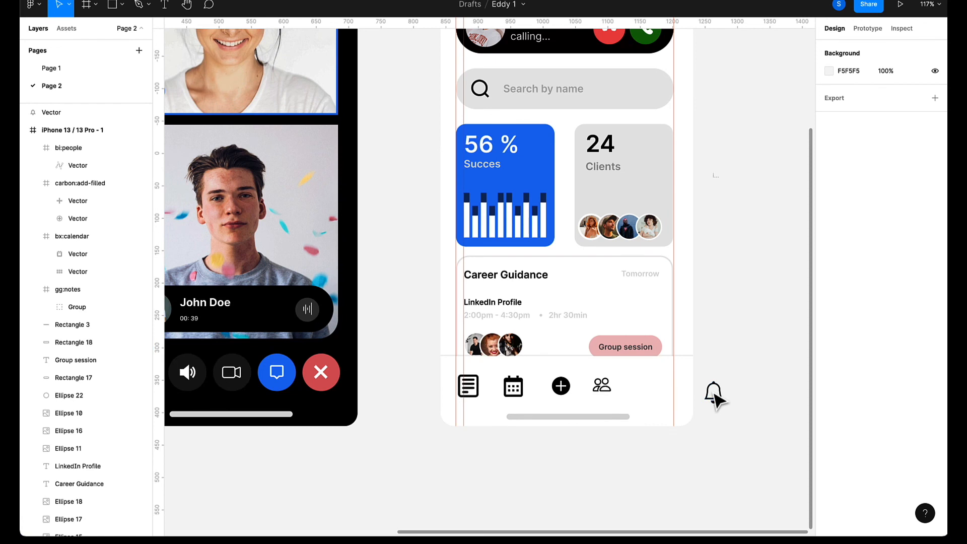
Move the bell vector from the canvas onto the bottom navigation panel, in line with the other icons beside the far margin guide.
click(691, 395)
click(740, 406)
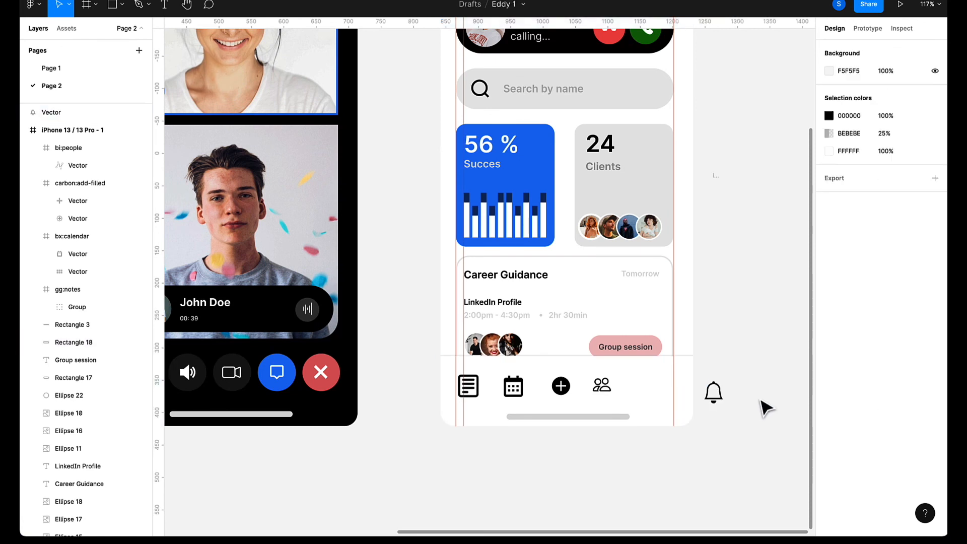
click(723, 406)
drag(720, 403, 666, 394)
click(735, 432)
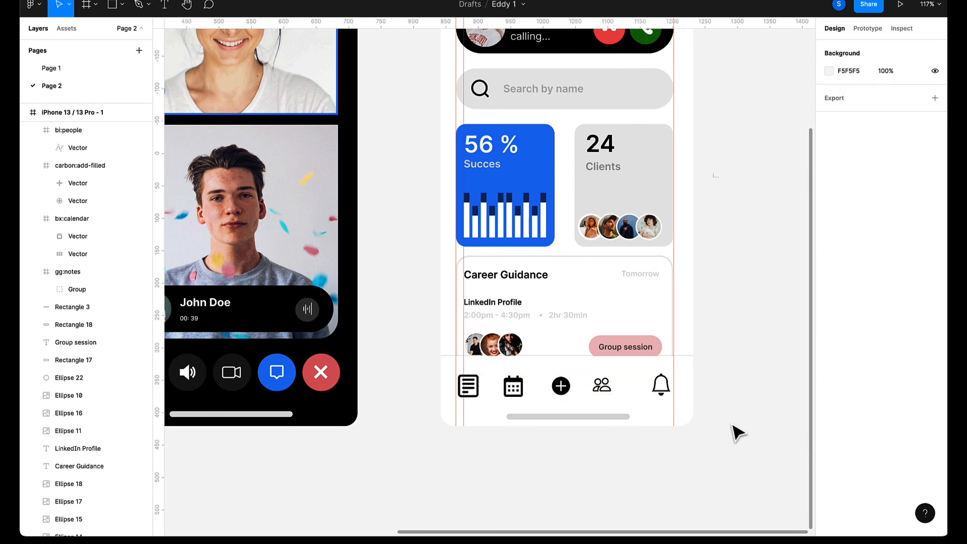
Move the bi:people icon along the bottom panel to X 255, Y 768.
click(603, 386)
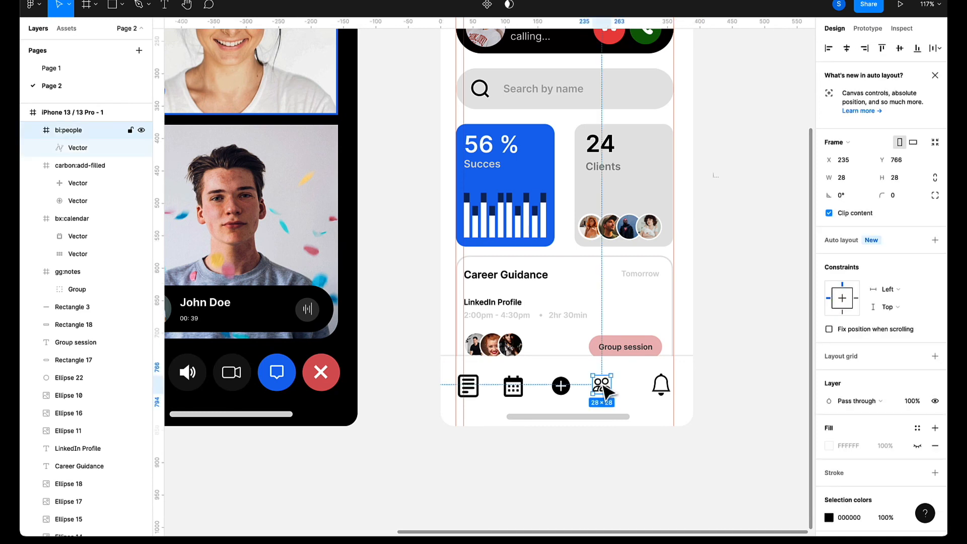
click(101, 147)
click(85, 137)
drag(607, 397, 620, 399)
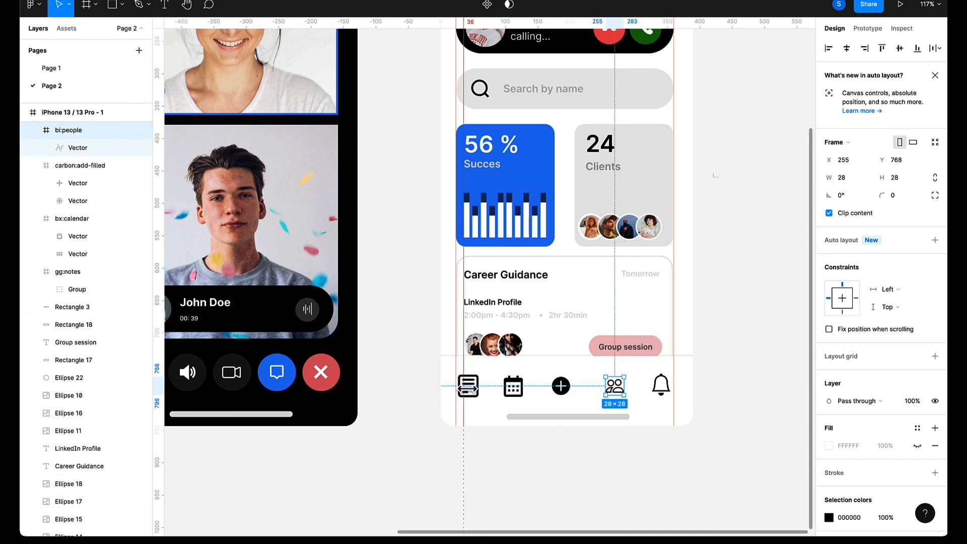
Distribute the notes, calendar, add, people and bell icons on the bottom panel with equal horizontal spacing.
click(467, 387)
shift+click(524, 399)
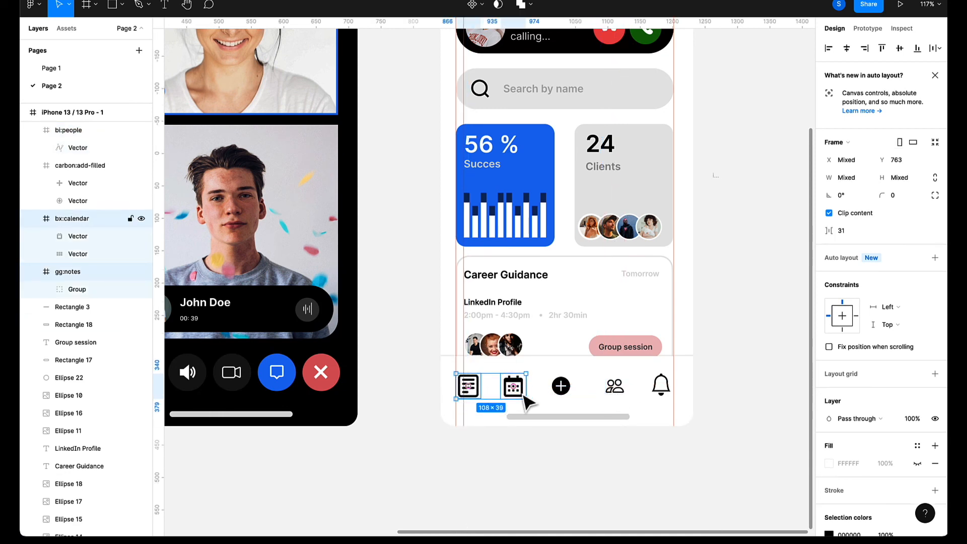
shift+click(567, 398)
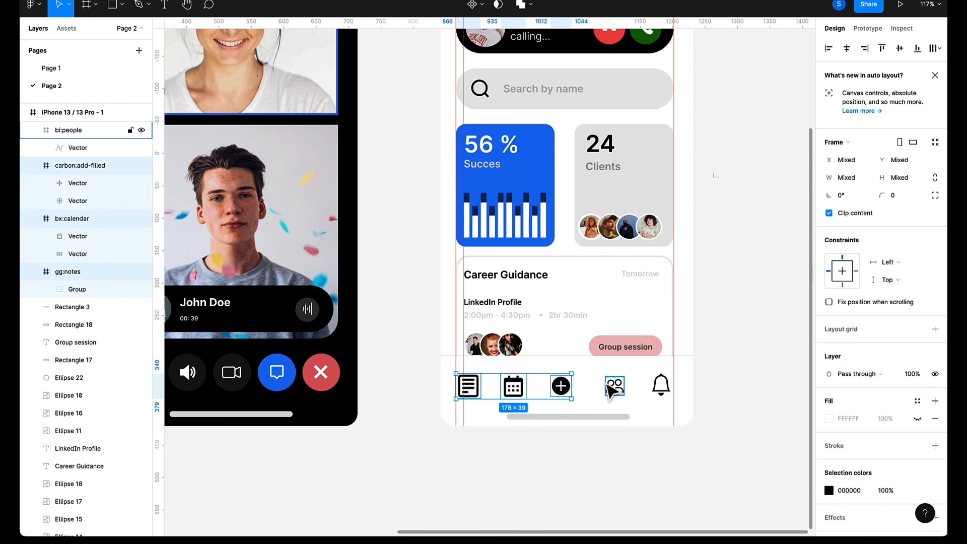
shift+click(615, 396)
shift+click(662, 393)
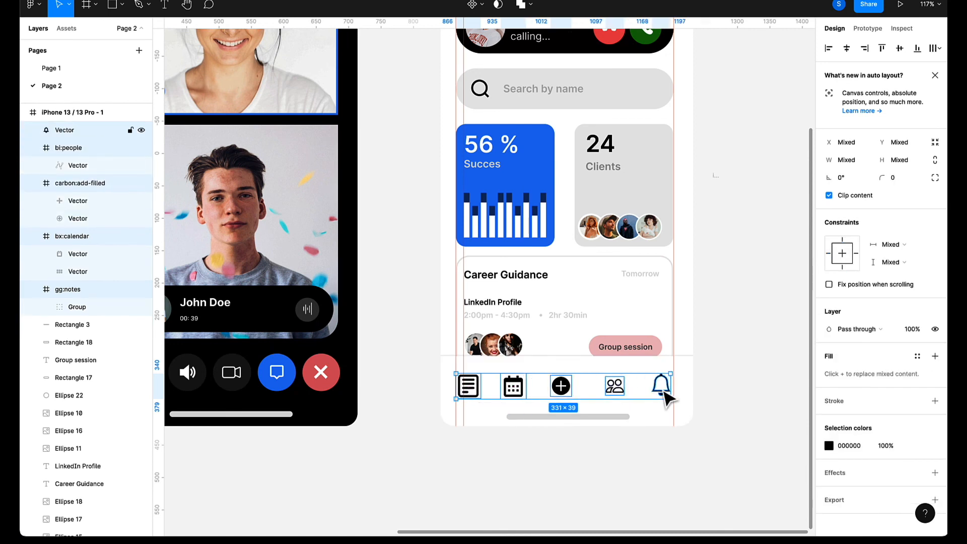
click(934, 52)
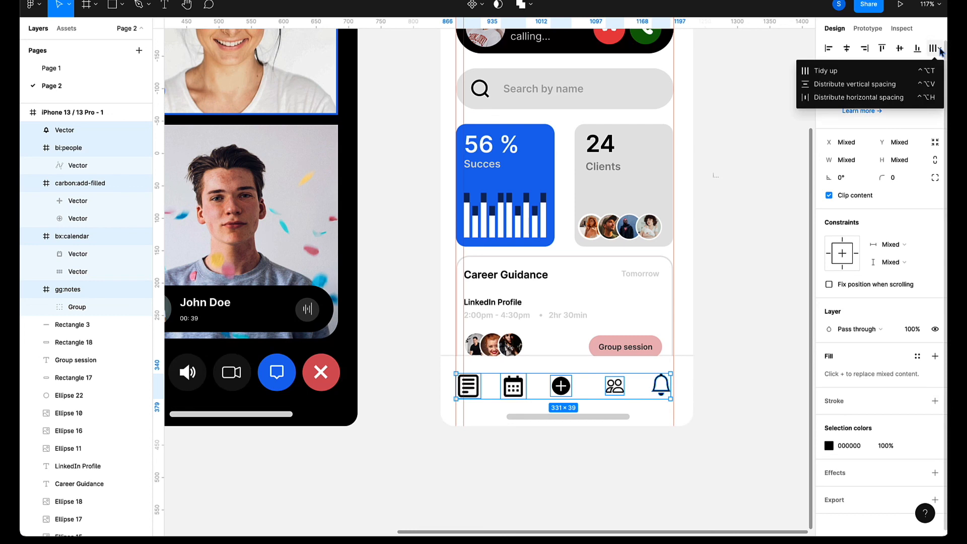
click(847, 97)
click(733, 370)
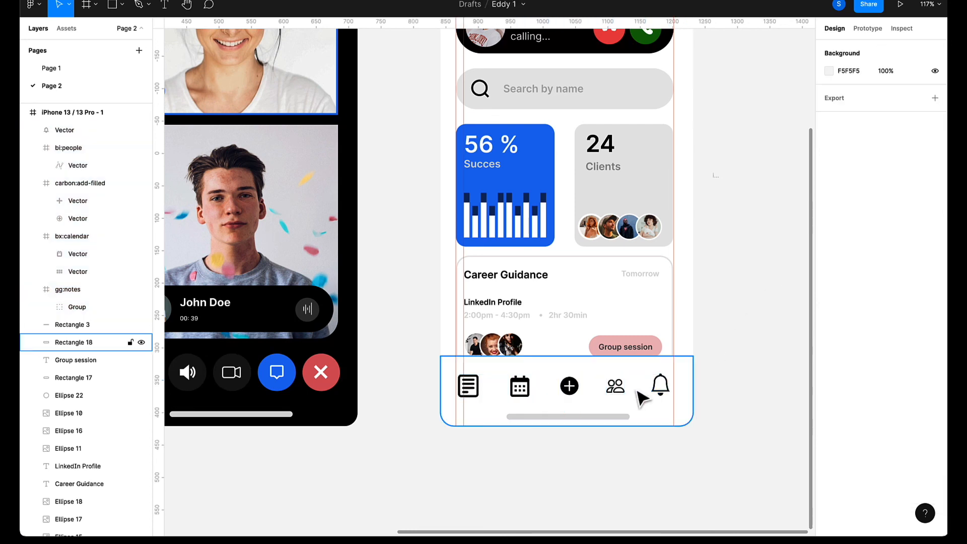
Fade the calendar, add, people and bell icons by setting their 000000 selection color to 36% opacity.
click(524, 400)
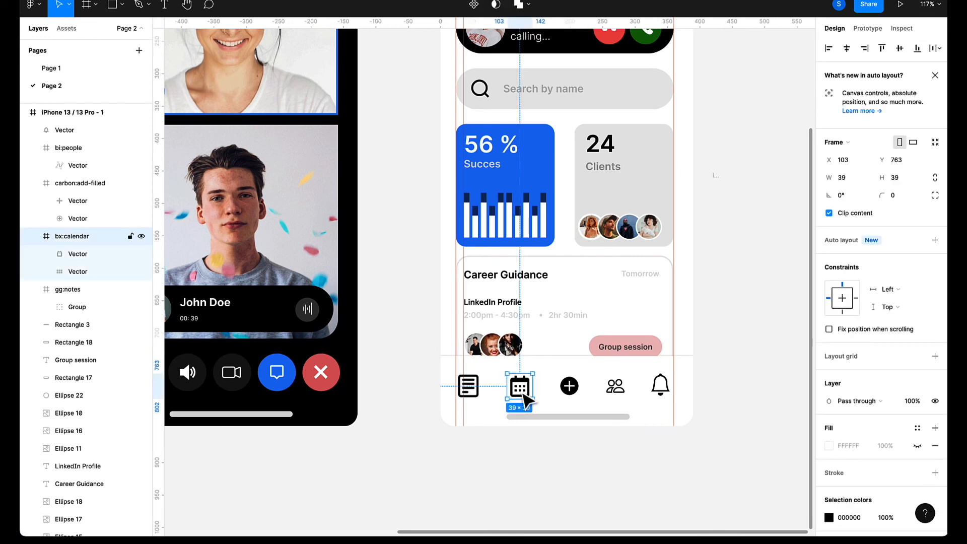
shift+click(569, 392)
shift+click(613, 389)
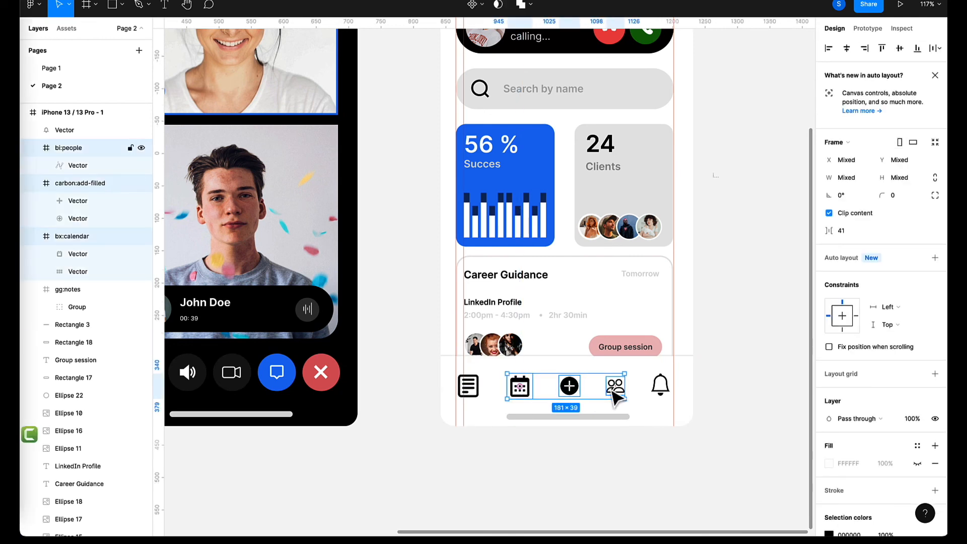
shift+click(661, 393)
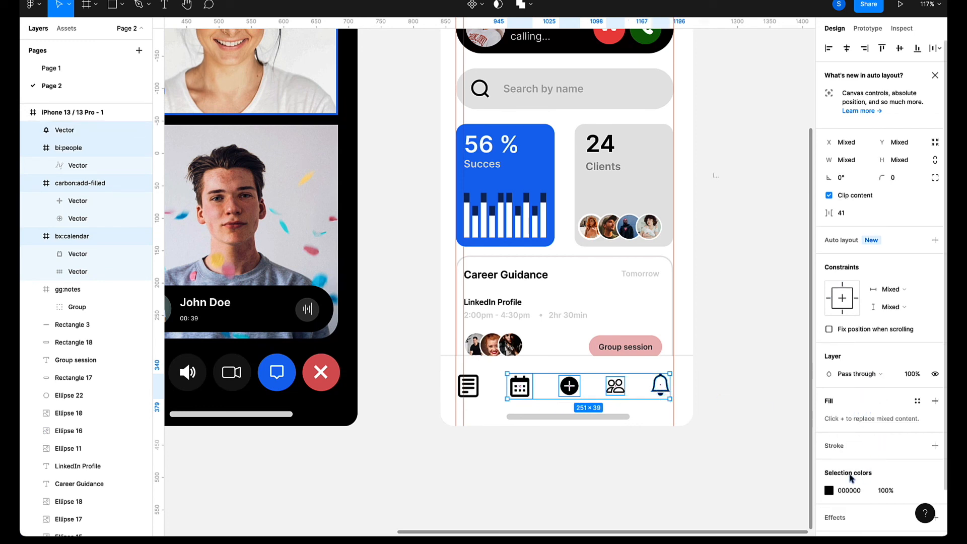
click(829, 489)
click(759, 422)
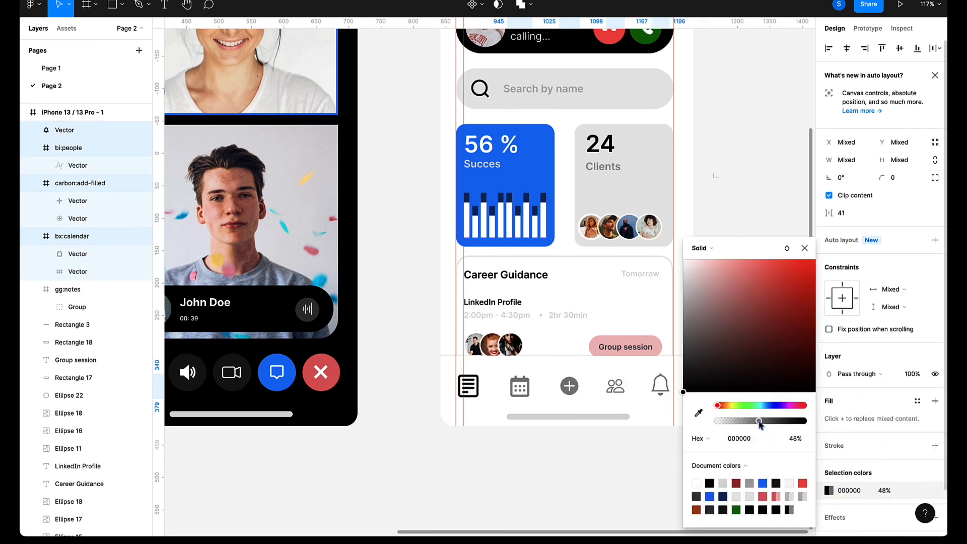
click(748, 421)
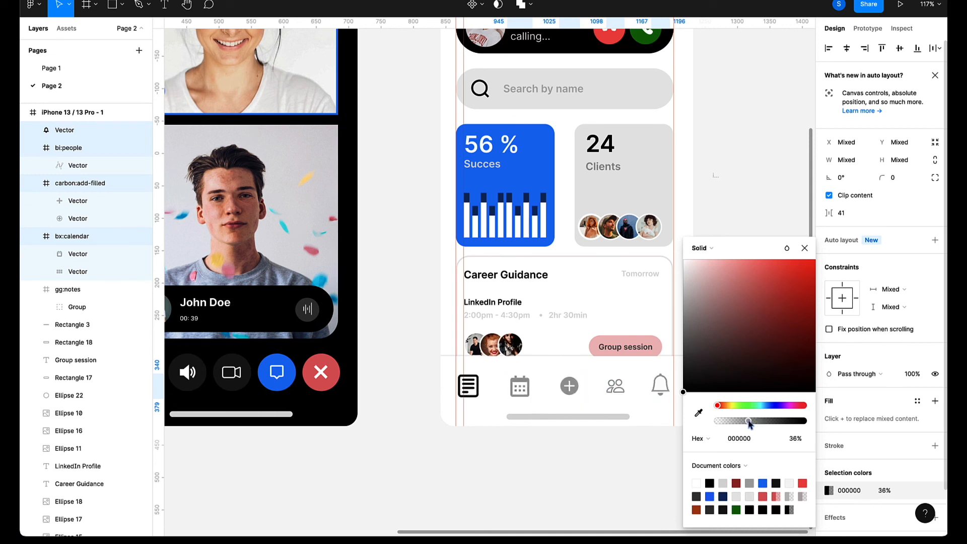
click(750, 201)
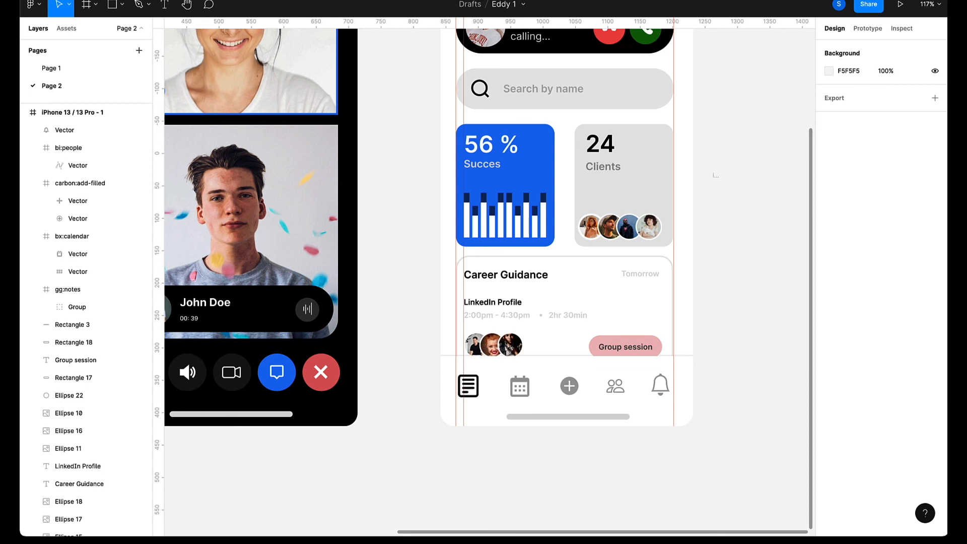
Show the design as outlines and examine the icons on the bottom panel up close.
click(262, 0)
click(928, 5)
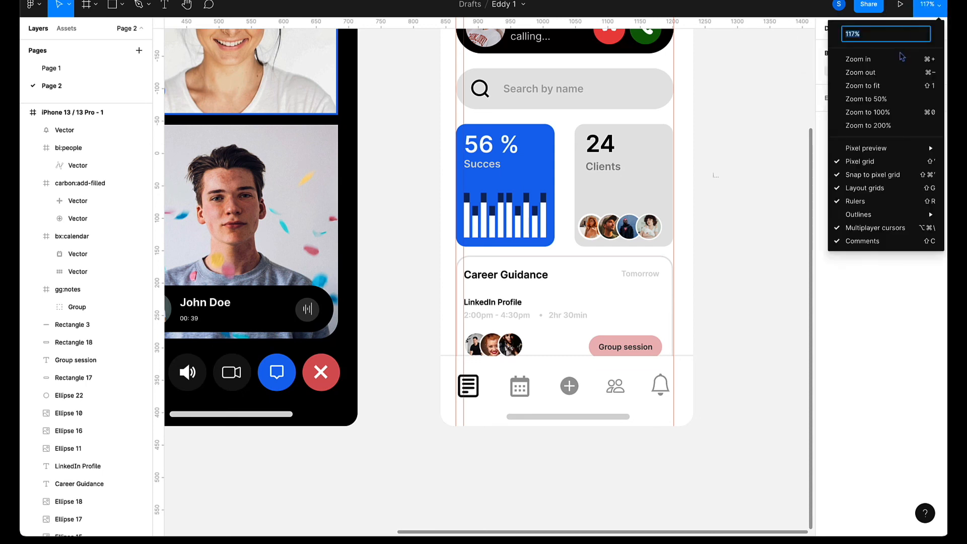
mouse_move(855, 218)
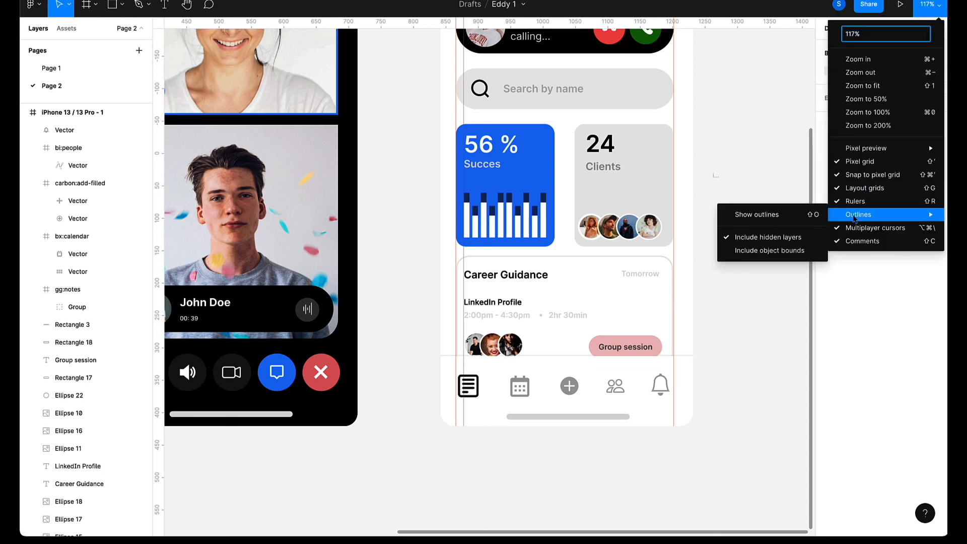
click(788, 216)
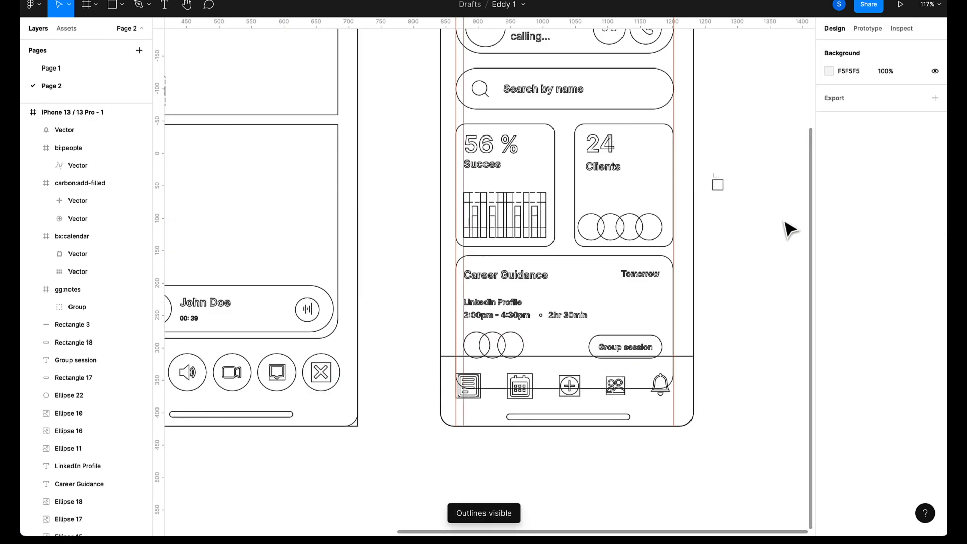
scroll(543, 388, up, 10)
scroll(544, 387, down, 5)
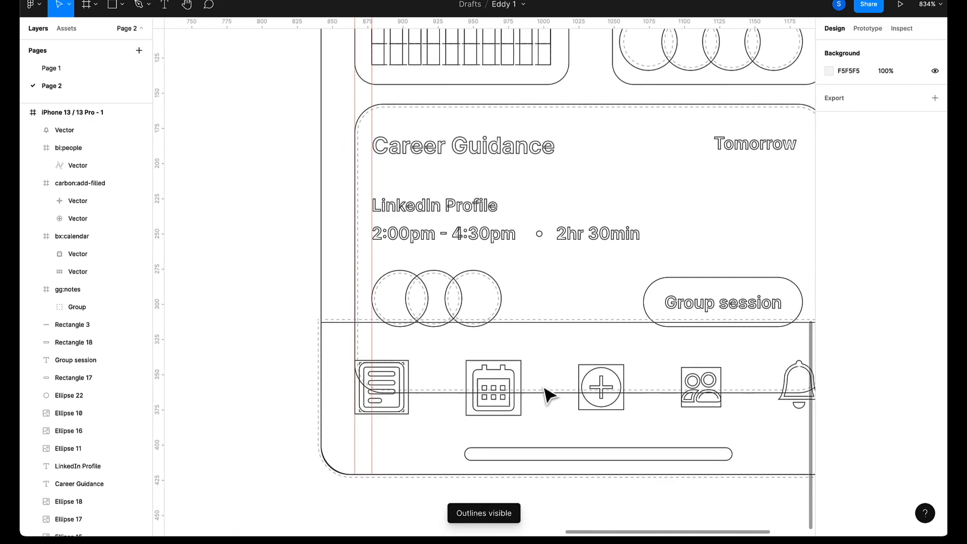
scroll(544, 387, left, 1)
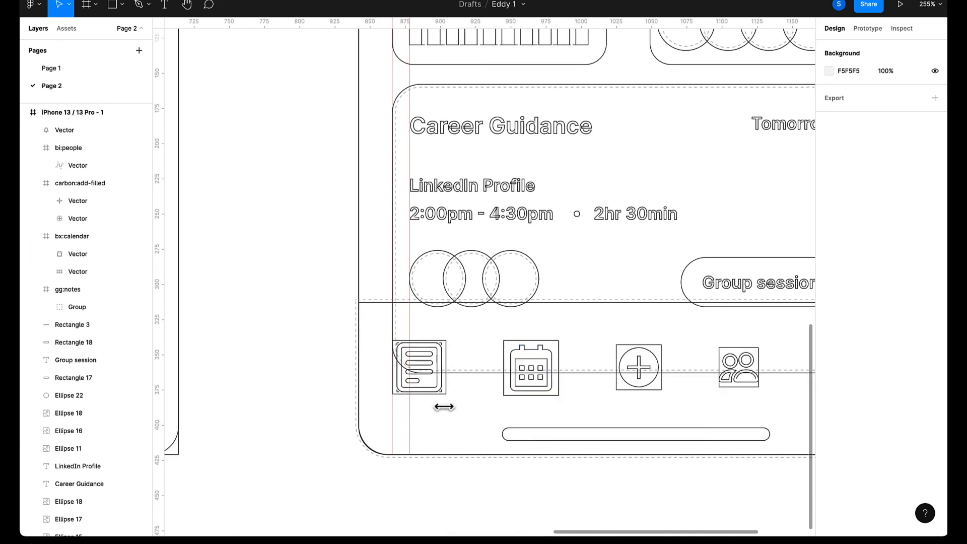
Collapse the screen frames in the layer list and delete the stray icomoon-free:paragraph-left frame.
click(23, 119)
click(25, 115)
click(25, 114)
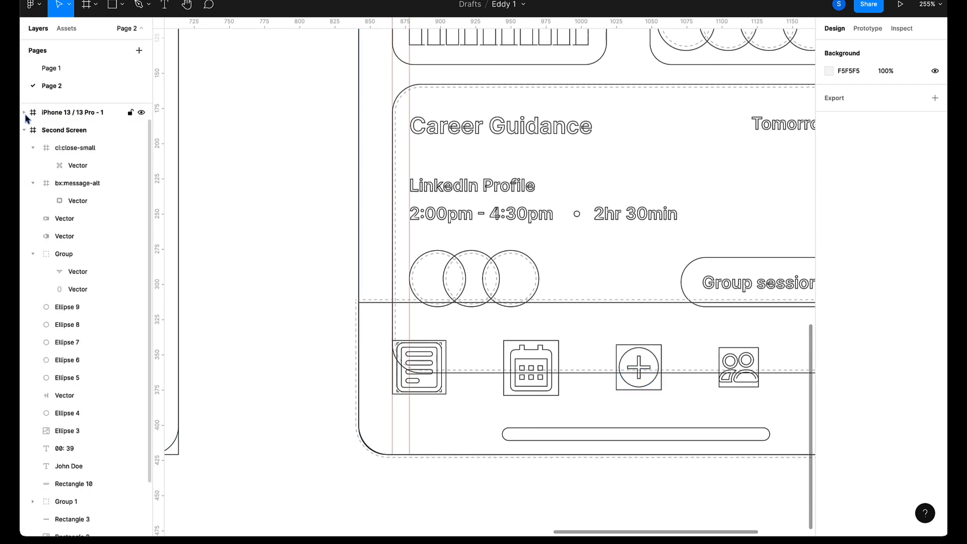
click(24, 130)
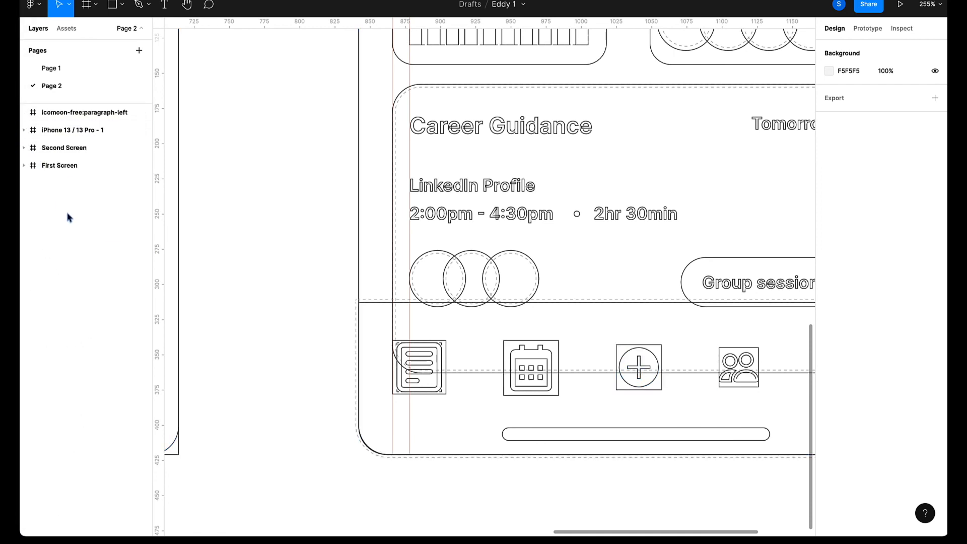
click(88, 115)
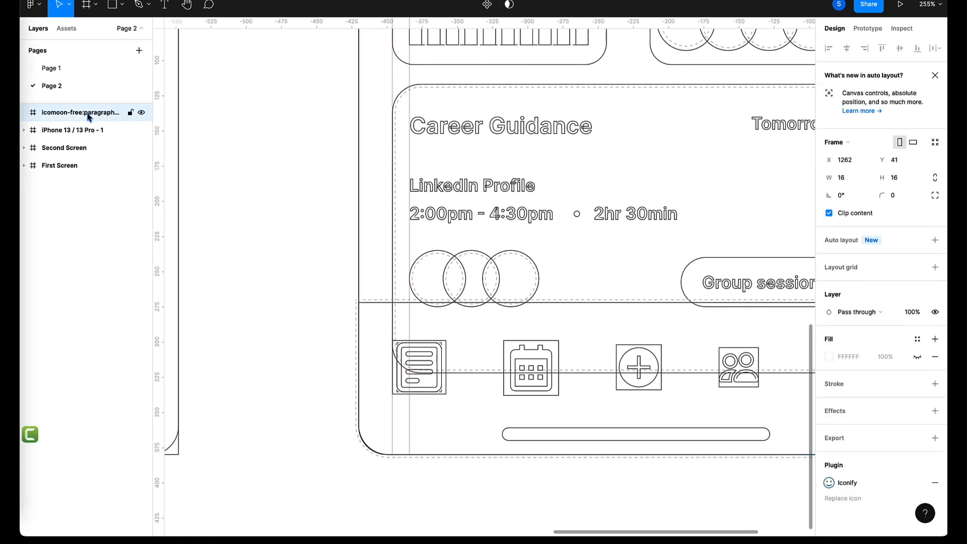
key(Delete)
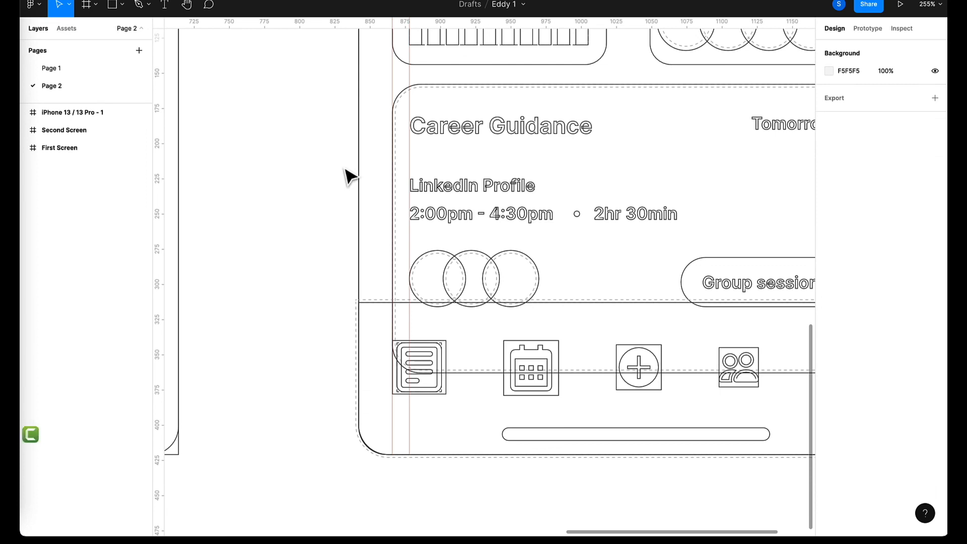
Hide the outlines to return the canvas to its normal full-color display.
scroll(328, 184, down, 3)
scroll(328, 184, down, 5)
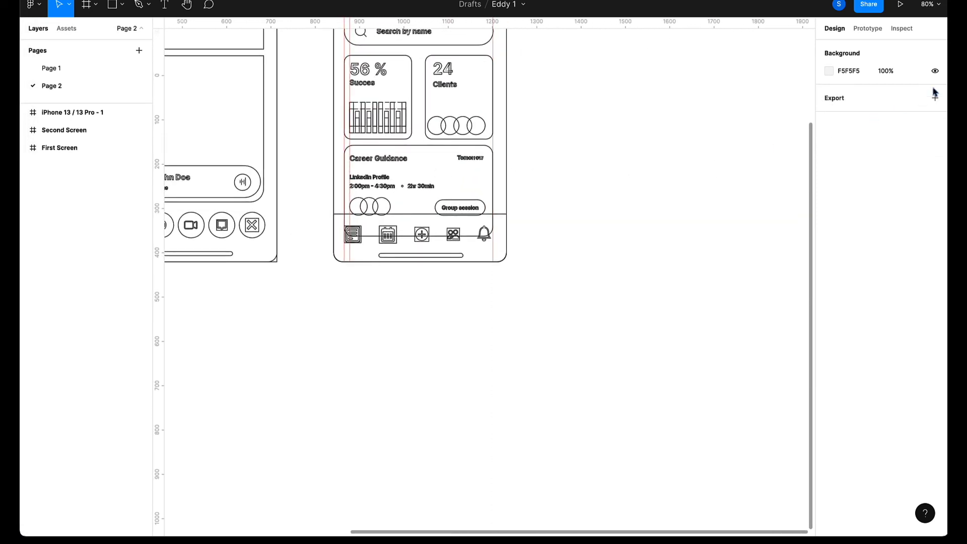
click(938, 7)
mouse_move(858, 218)
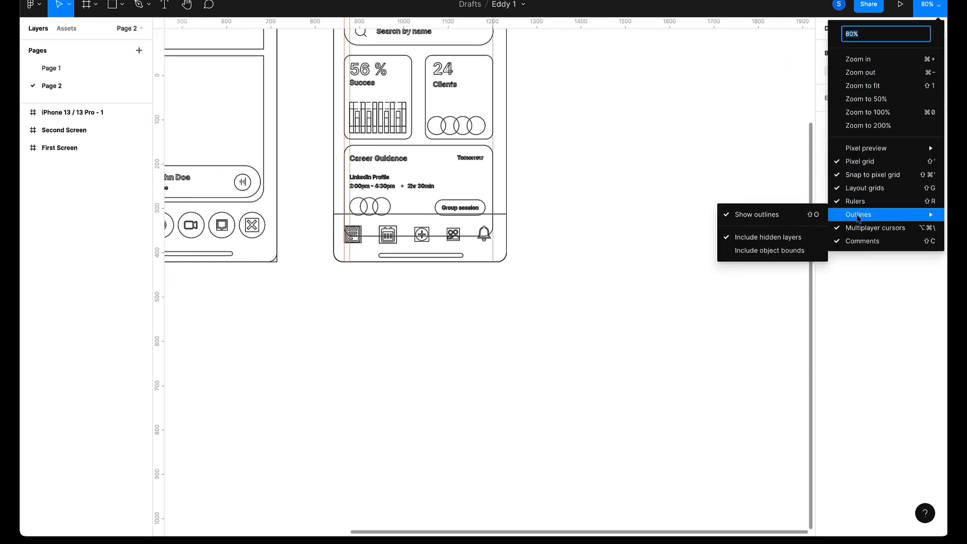
click(787, 227)
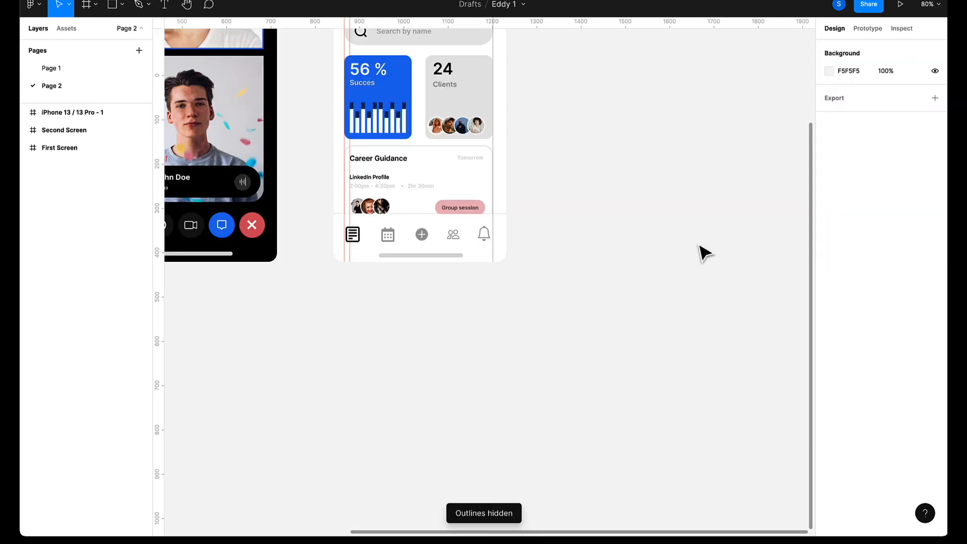
Preview the Sessions screen as a prototype, checking the bottom panel icons, and return to the design file.
scroll(583, 286, up, 4)
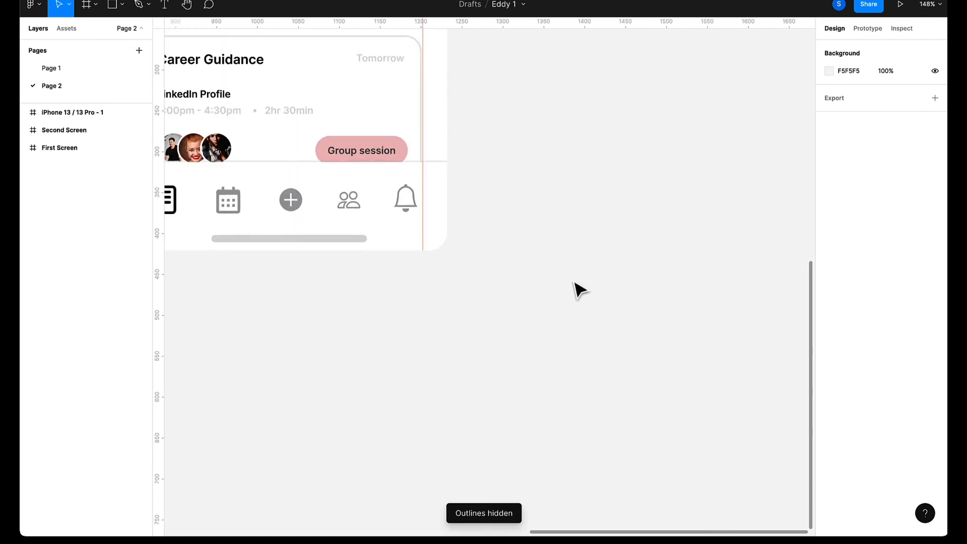
key(ctrl+alt+Return)
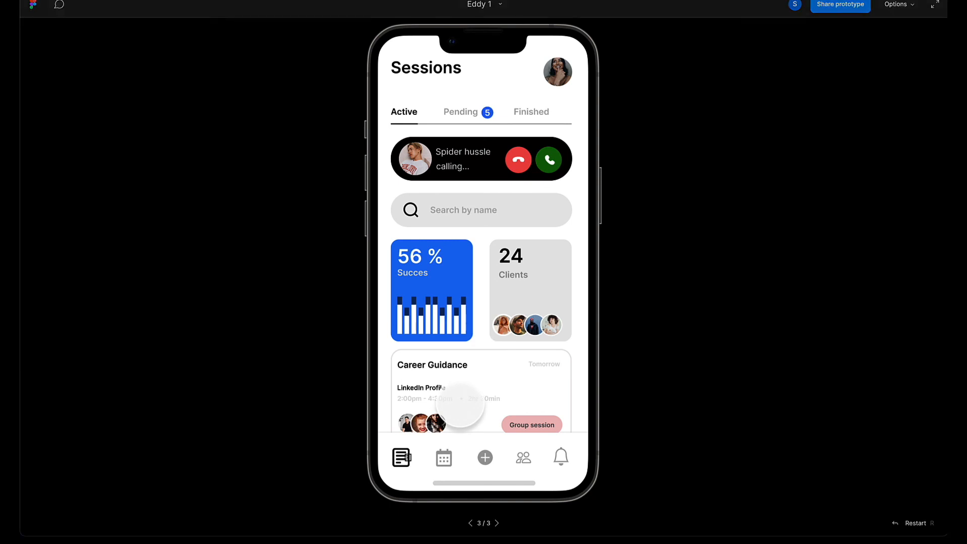
key(Left)
key(Right)
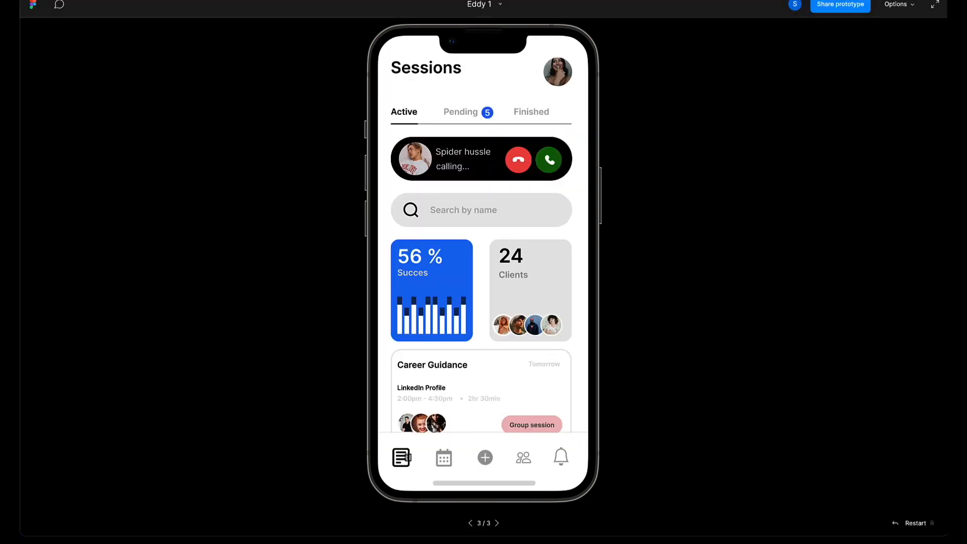
click(137, 1)
scroll(181, 222, left, 3)
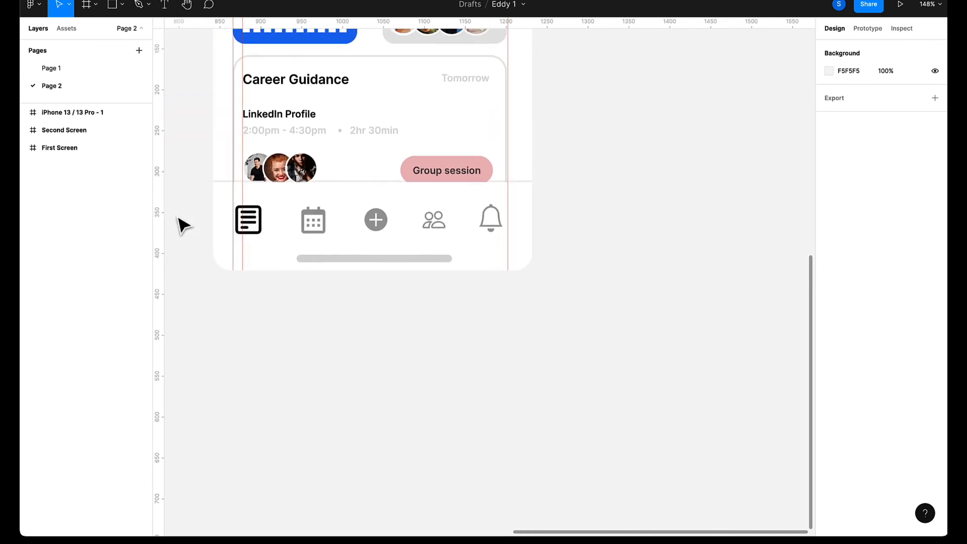
Move the gg:notes icon off the panel to the empty canvas below the phone at X 941, Y 532, and recheck the prototype preview.
click(256, 223)
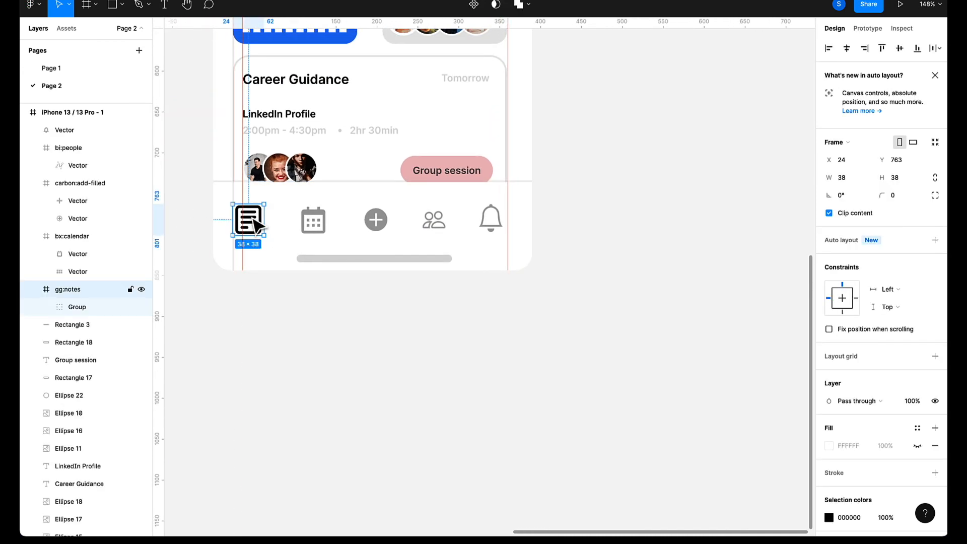
drag(253, 220, 314, 376)
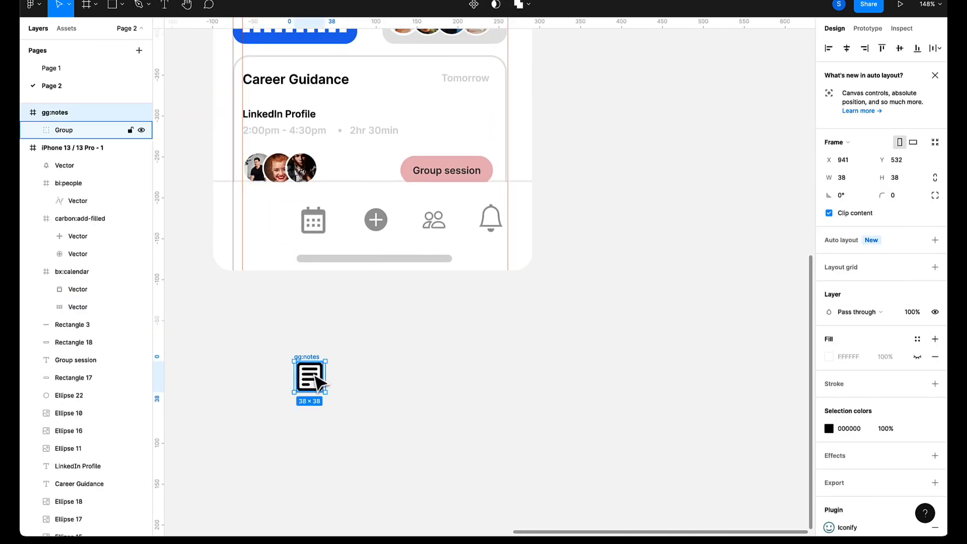
key(ctrl+alt+Return)
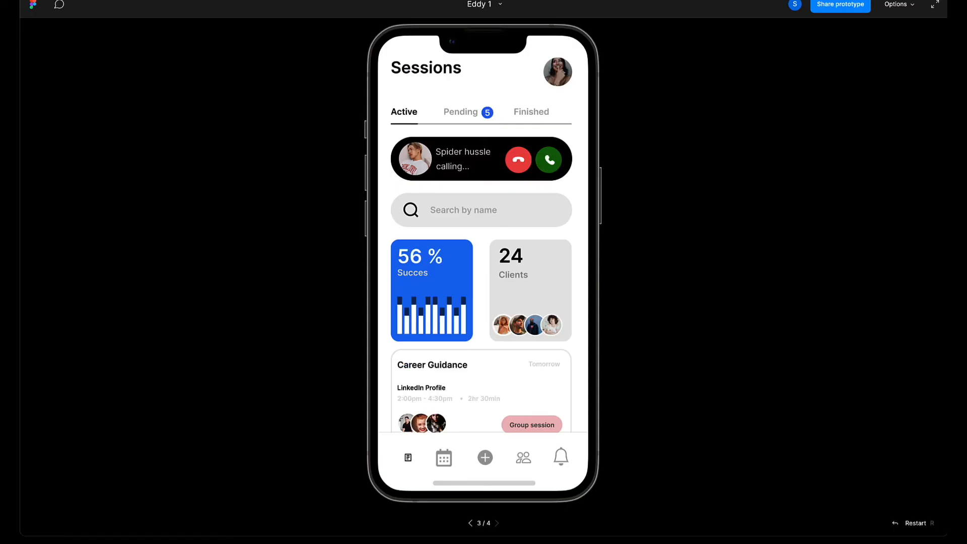
key(Escape)
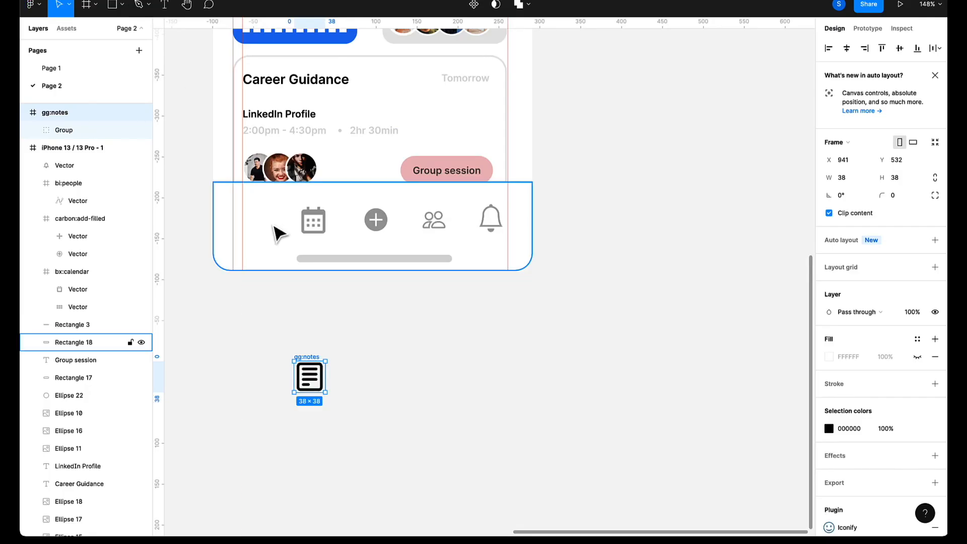
Examine the bottom panel up close and go through its bell, people, plus, calendar, bar and background layers for a stray notes icon.
click(271, 255)
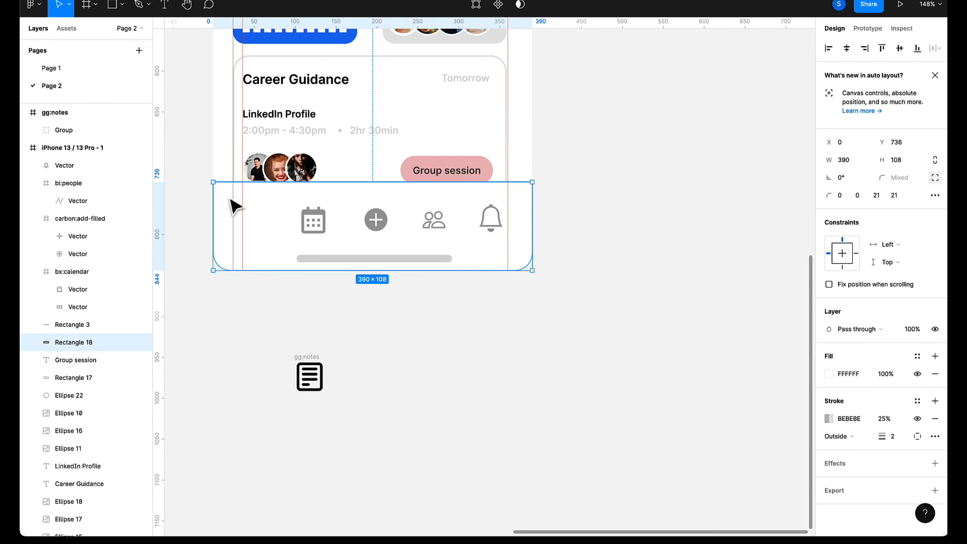
scroll(259, 233, up, 5)
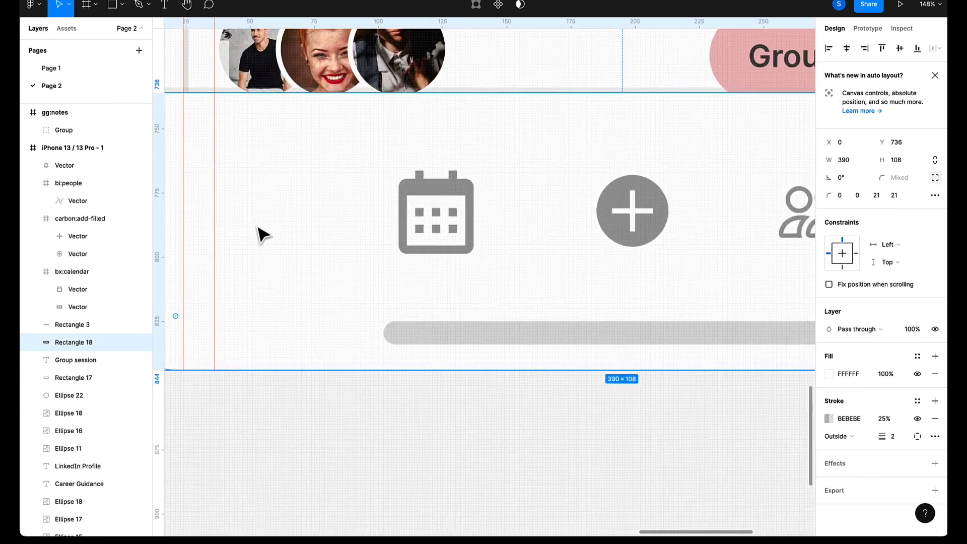
scroll(259, 231, down, 3)
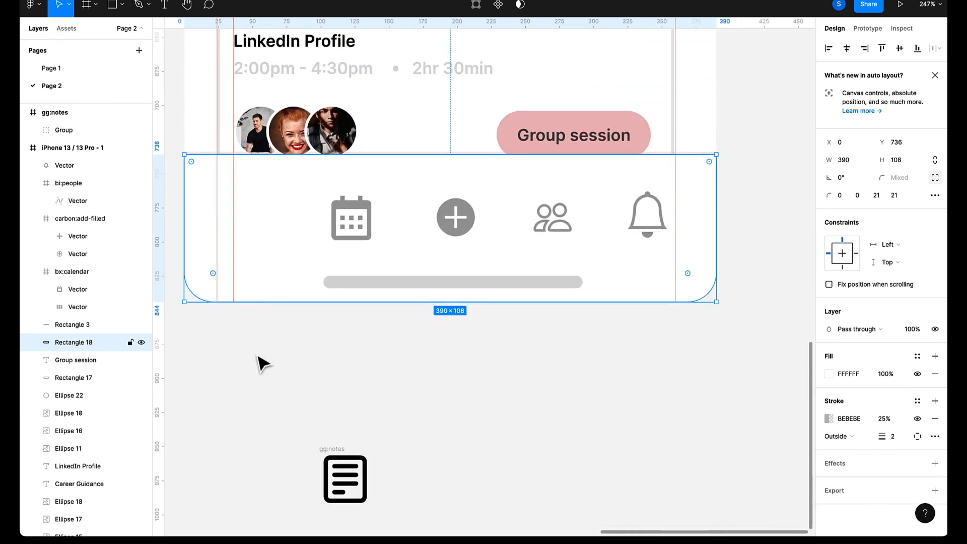
click(265, 397)
click(55, 169)
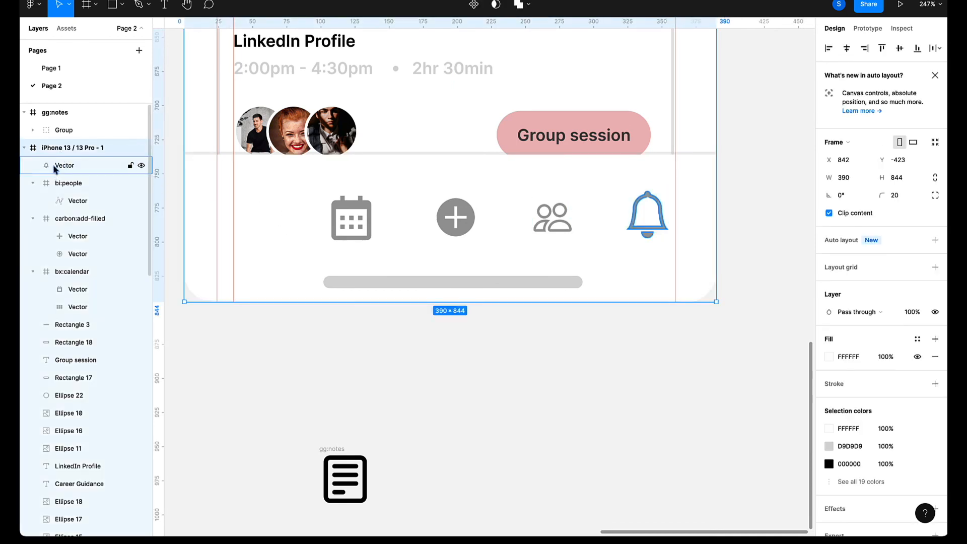
click(60, 165)
shift+click(55, 186)
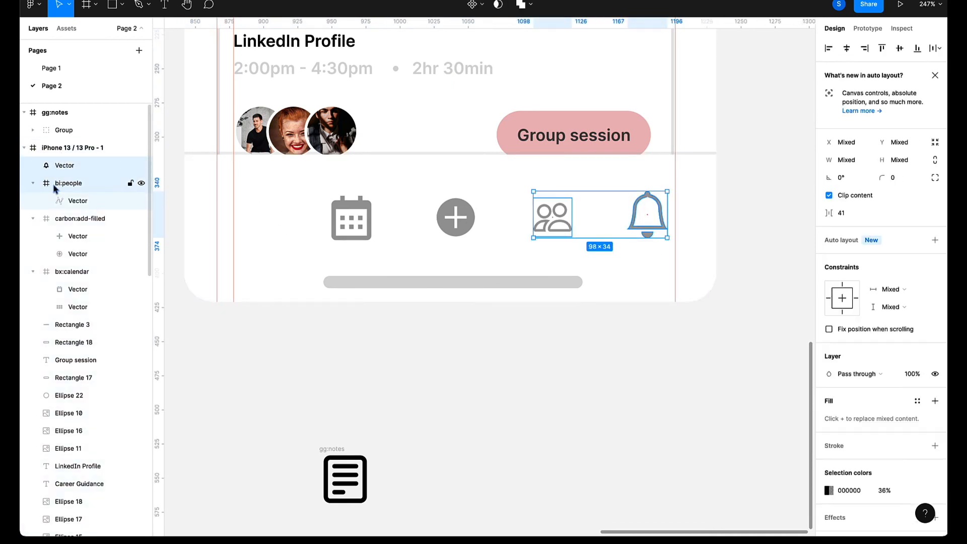
click(61, 216)
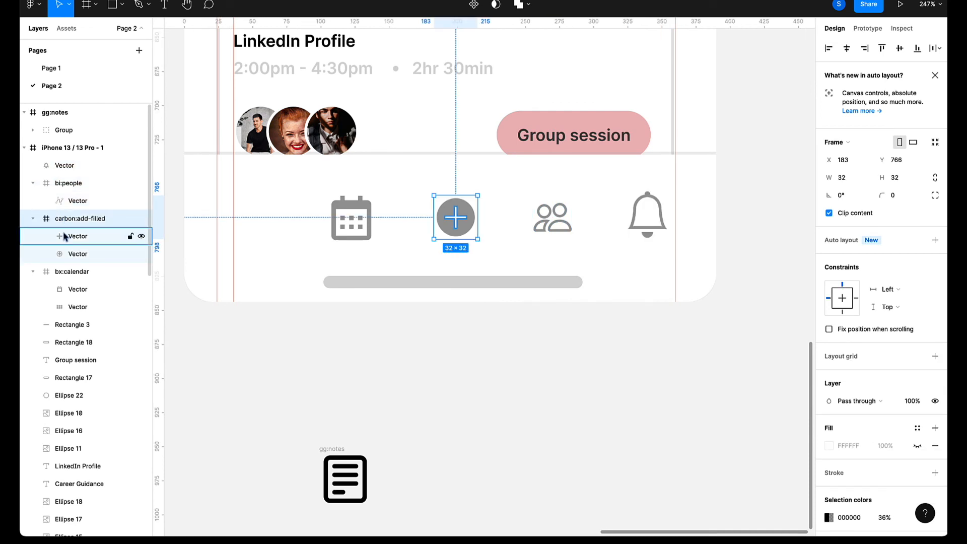
shift+click(65, 271)
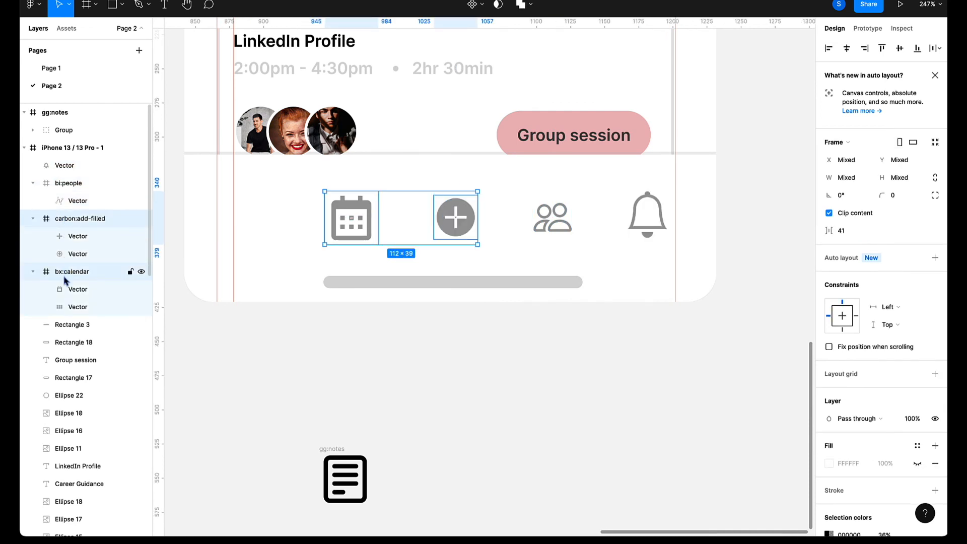
shift+click(62, 324)
shift+click(62, 344)
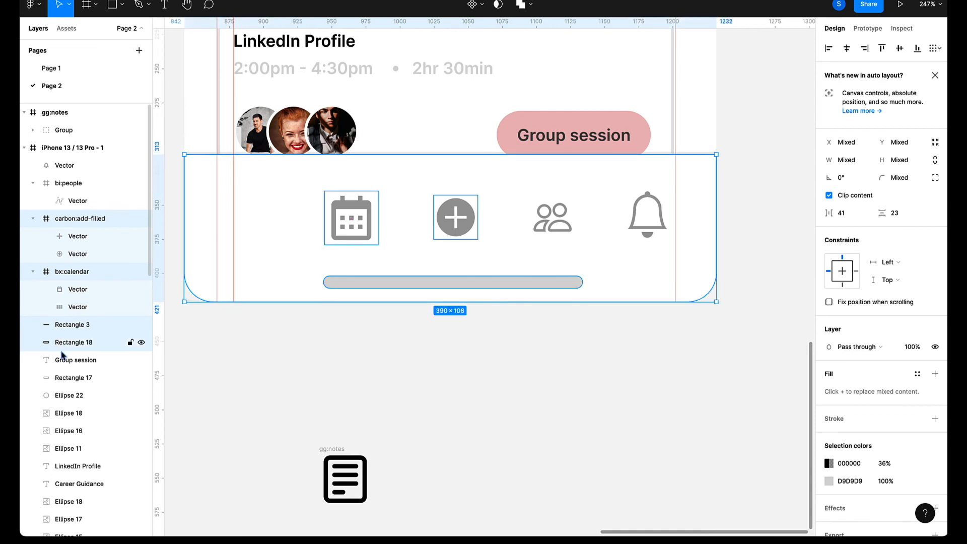
Go through the Ellipse 14, 15, 17, 18 and 11 and LinkedIn Profile layers to identify what each one is on the canvas.
scroll(63, 362, down, 5)
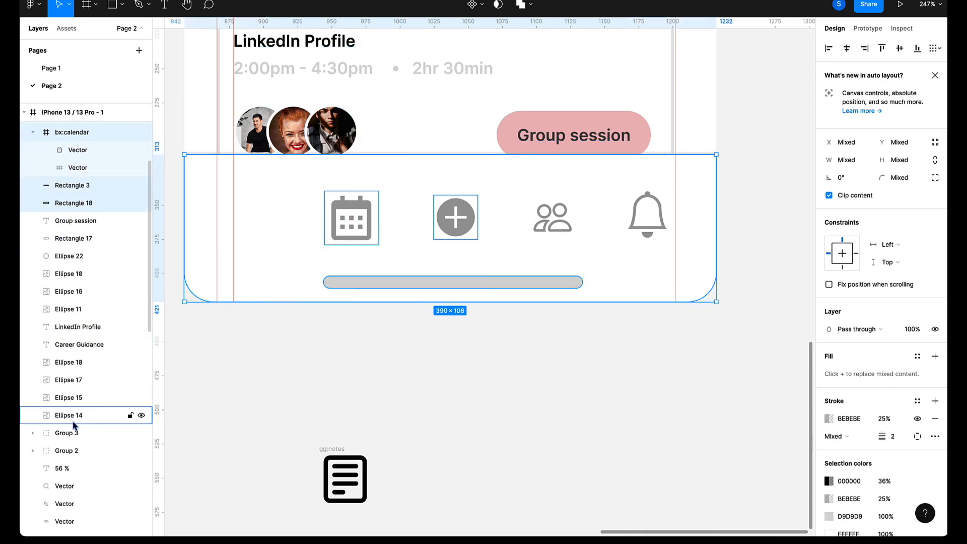
click(73, 418)
shift+click(76, 398)
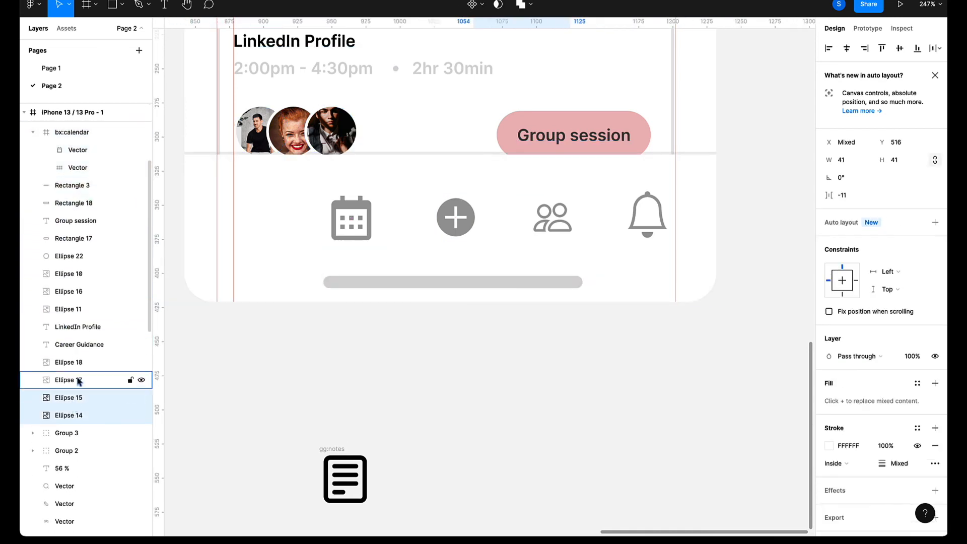
click(78, 380)
click(79, 363)
click(77, 328)
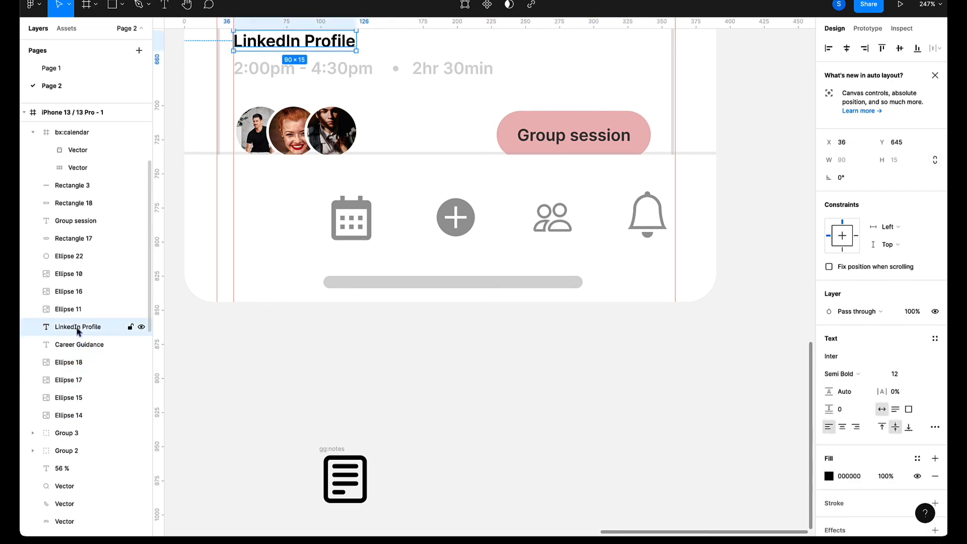
click(71, 309)
scroll(71, 401, down, 1)
scroll(72, 402, up, 3)
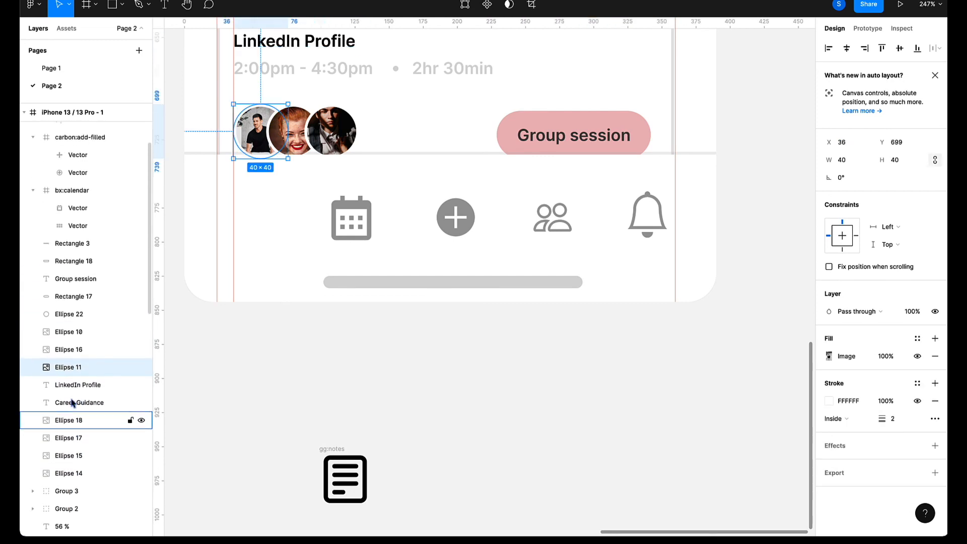
Recheck the calendar, plus, people and bell icon layers inside the iPhone 13 / 13 Pro - 1 frame.
click(373, 222)
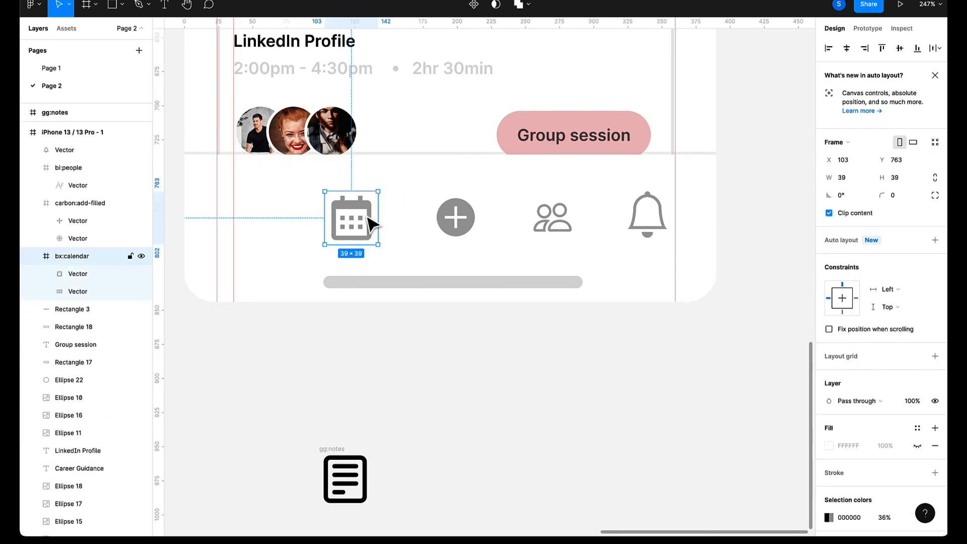
click(114, 240)
click(100, 221)
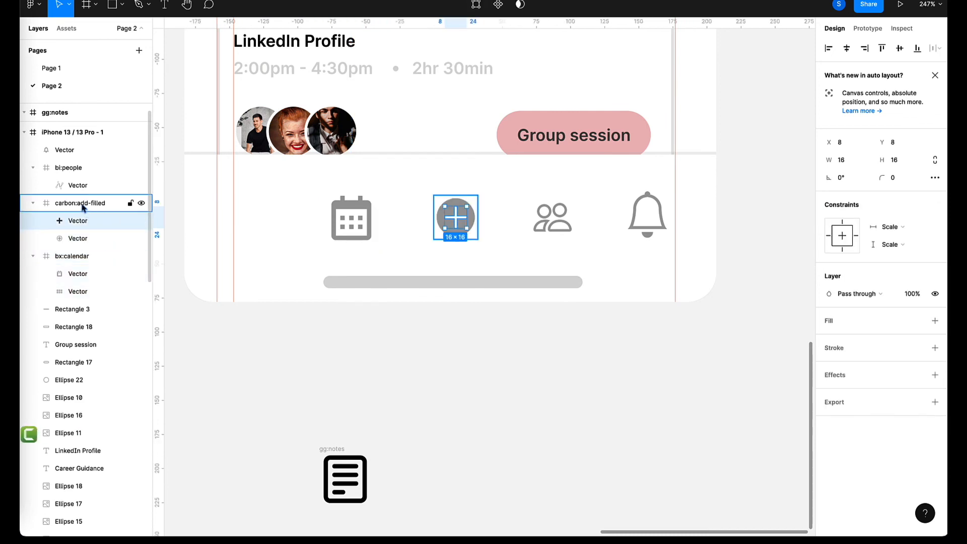
click(83, 206)
click(77, 184)
click(78, 171)
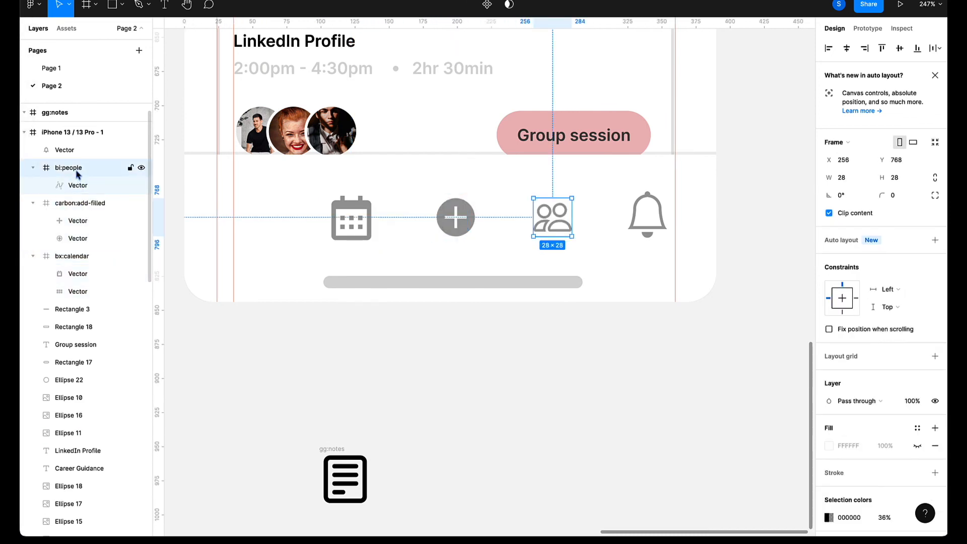
click(66, 150)
click(65, 133)
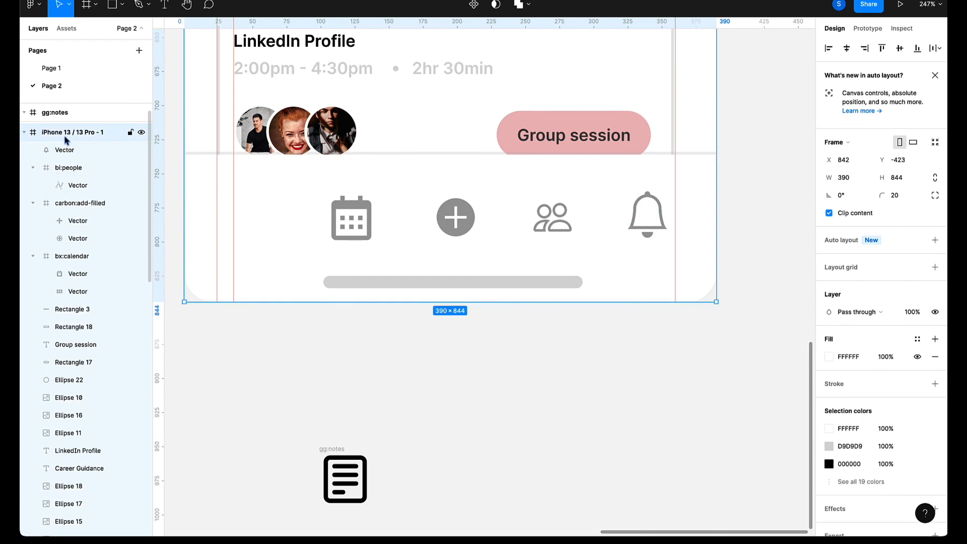
Recheck the prototype preview, then box-select the bottom panel area in the design file to look for overlapping elements.
click(340, 495)
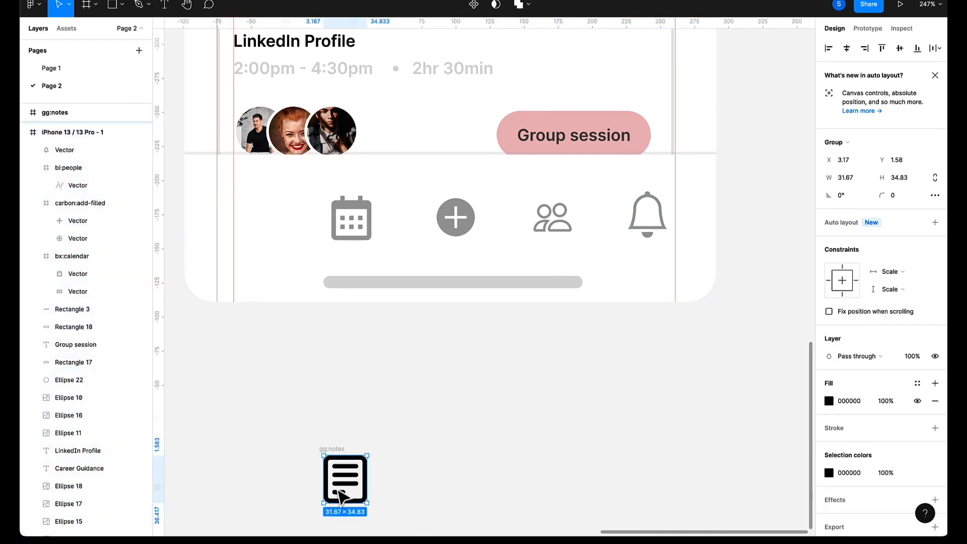
key(ctrl+Tab)
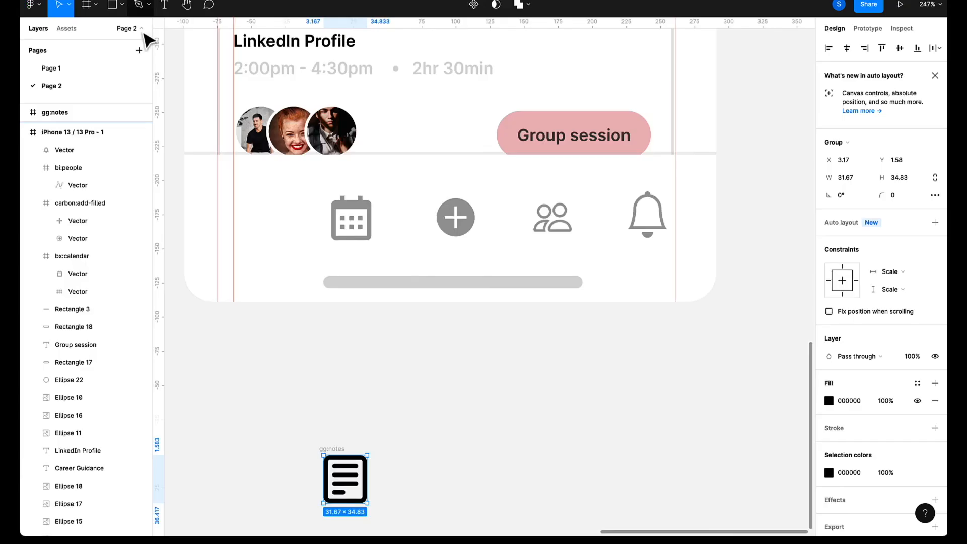
click(313, 301)
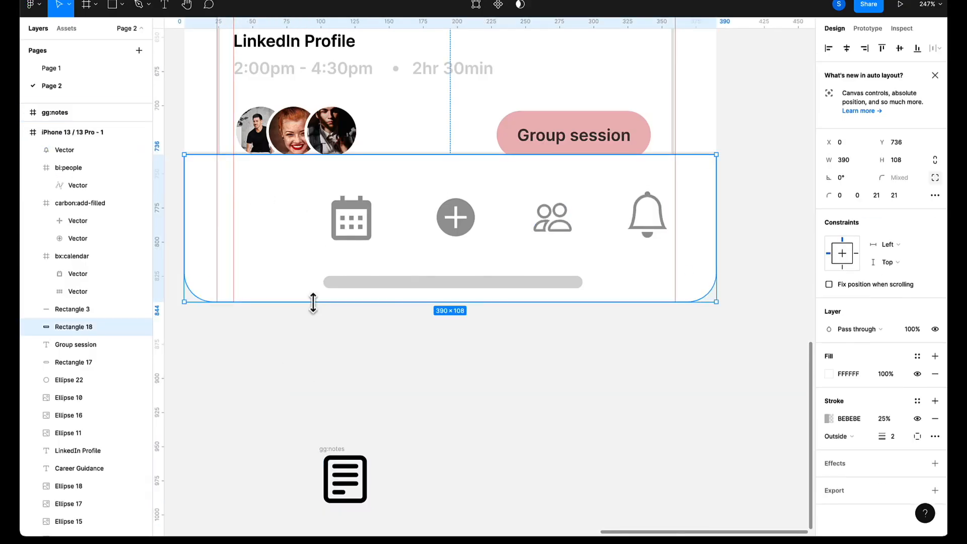
click(292, 365)
scroll(294, 367, left, 1)
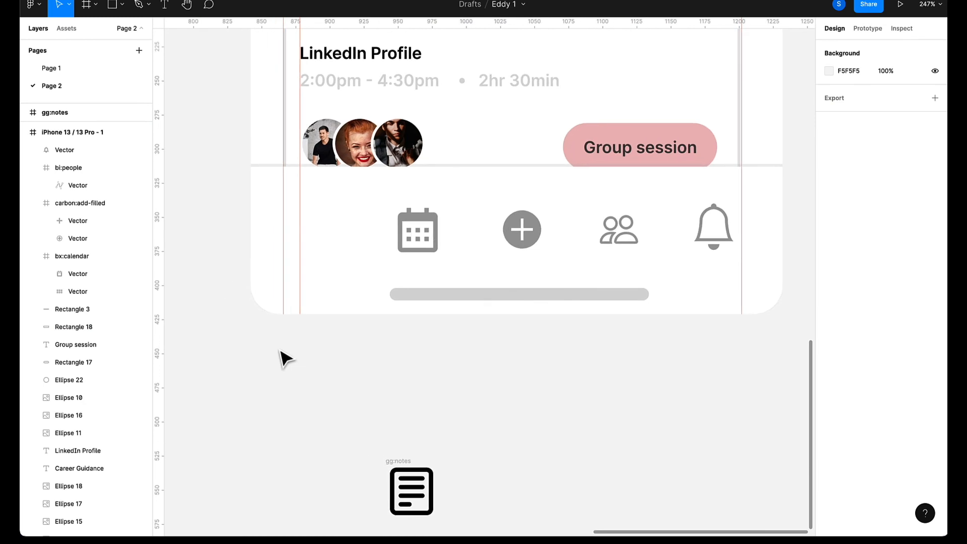
drag(198, 184, 661, 361)
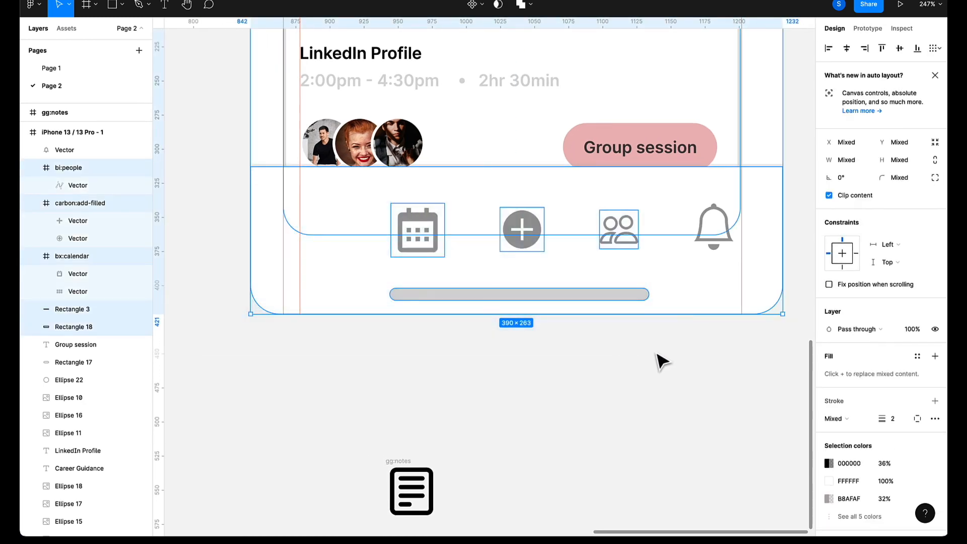
click(299, 385)
Move the notes icon group onto the bottom panel at X 24, Y 768 and scale it down to 26.94 × 29.63.
drag(418, 487, 285, 210)
drag(317, 242, 313, 241)
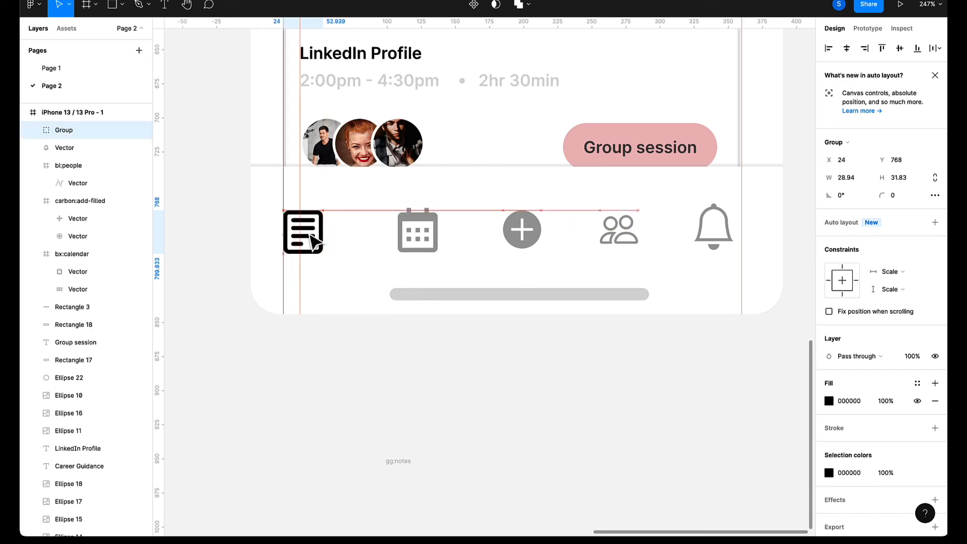
drag(282, 209, 306, 228)
click(302, 230)
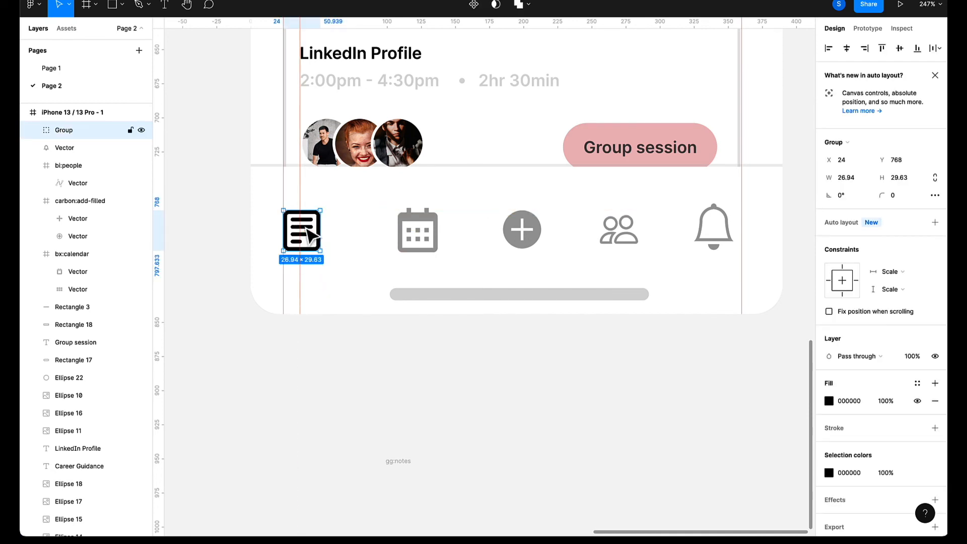
Delete the empty gg:notes frame below the phone and check the notes icon in the prototype preview.
click(384, 354)
click(404, 478)
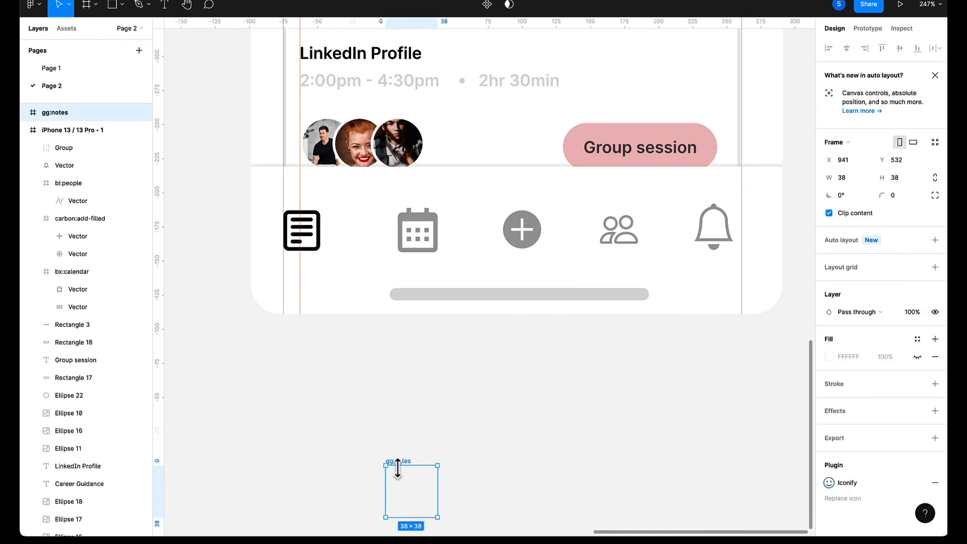
key(Escape)
key(ctrl+Tab)
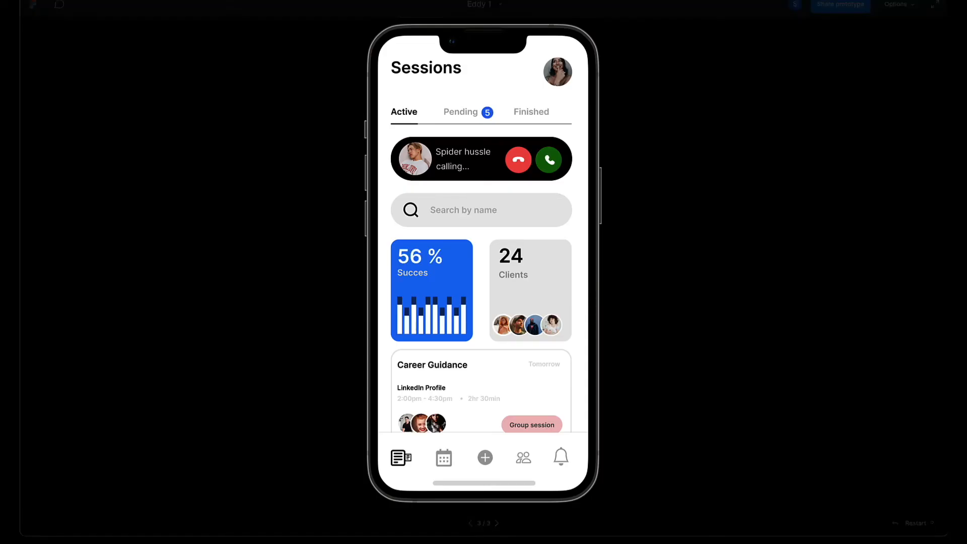
key(ctrl+shift+Tab)
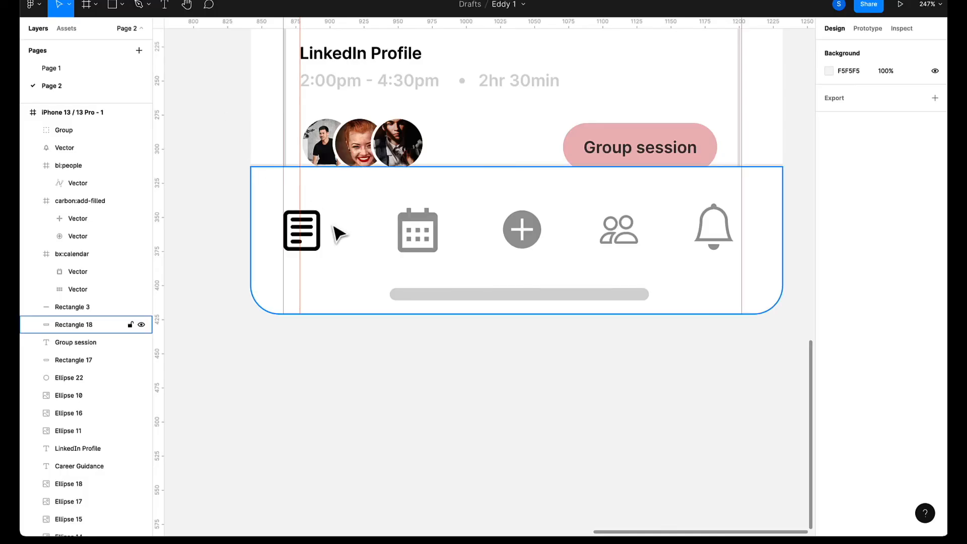
Show the outlines and examine the notes icon and bottom panel for hidden or duplicate shapes.
scroll(367, 251, up, 5)
scroll(367, 250, down, 5)
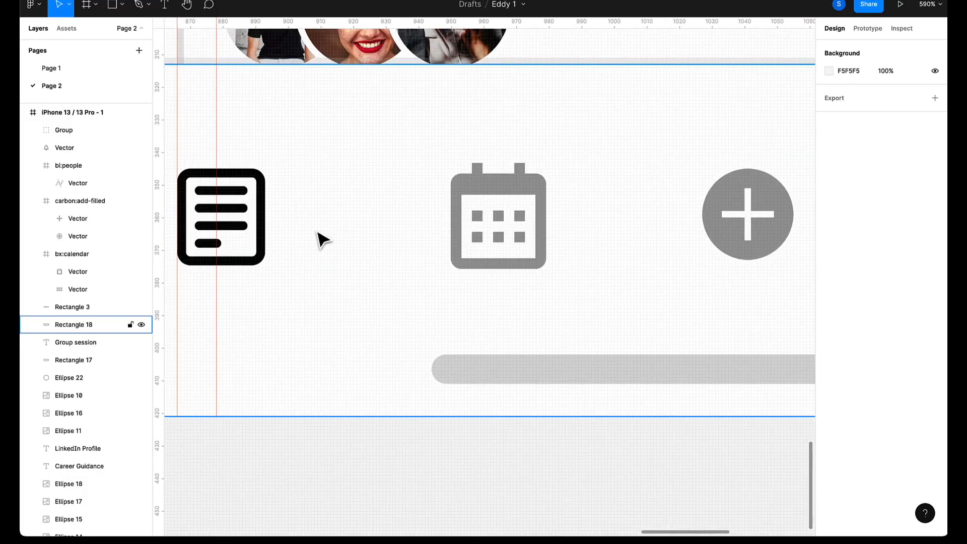
double_click(318, 237)
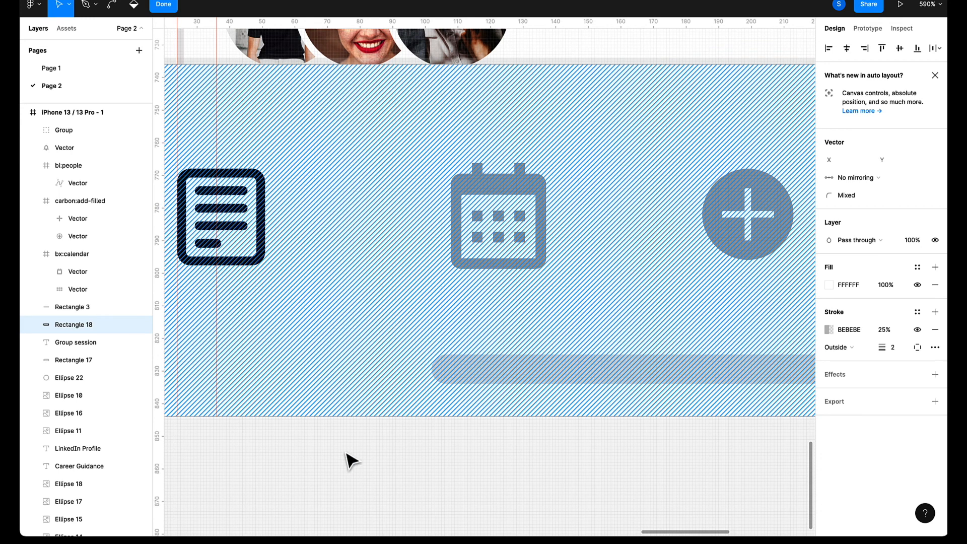
scroll(346, 483, down, 2)
scroll(346, 483, up, 3)
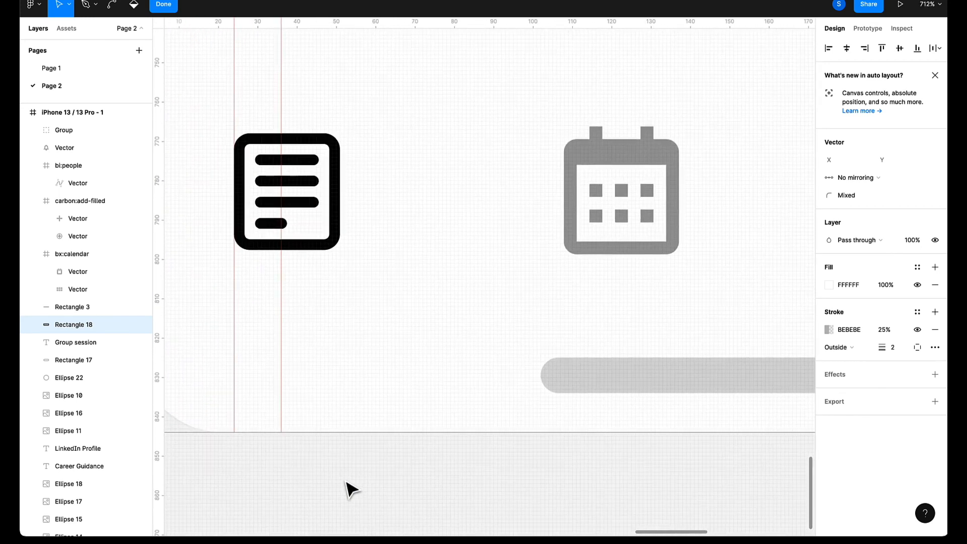
click(926, 6)
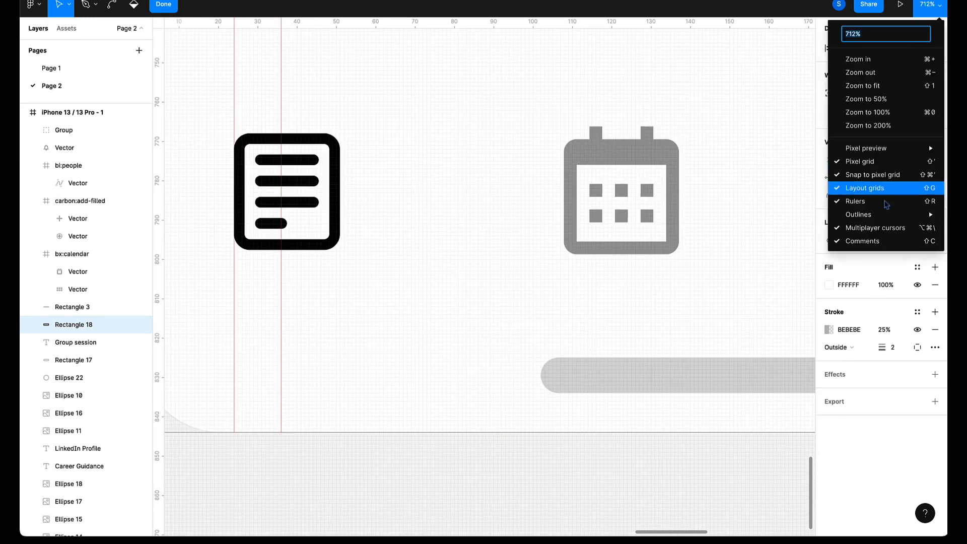
mouse_move(860, 216)
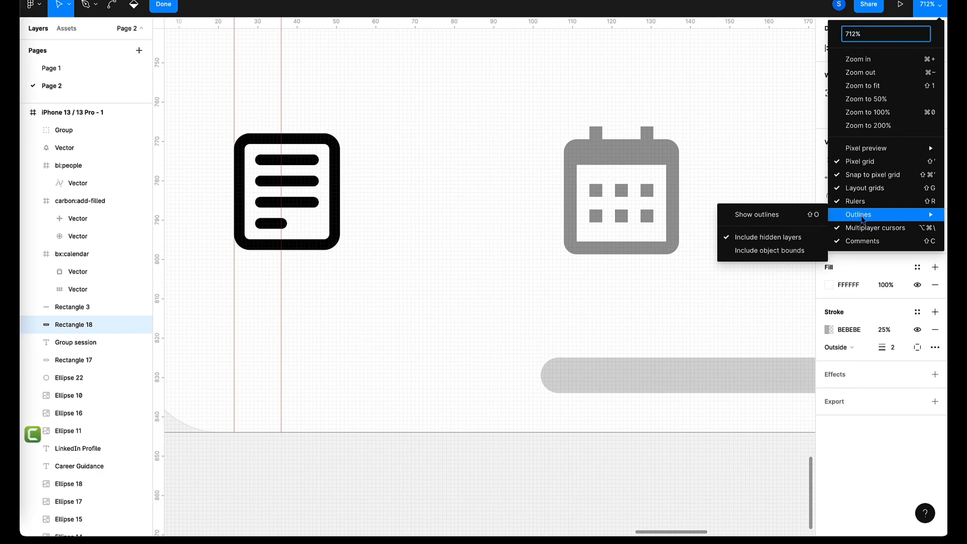
click(804, 217)
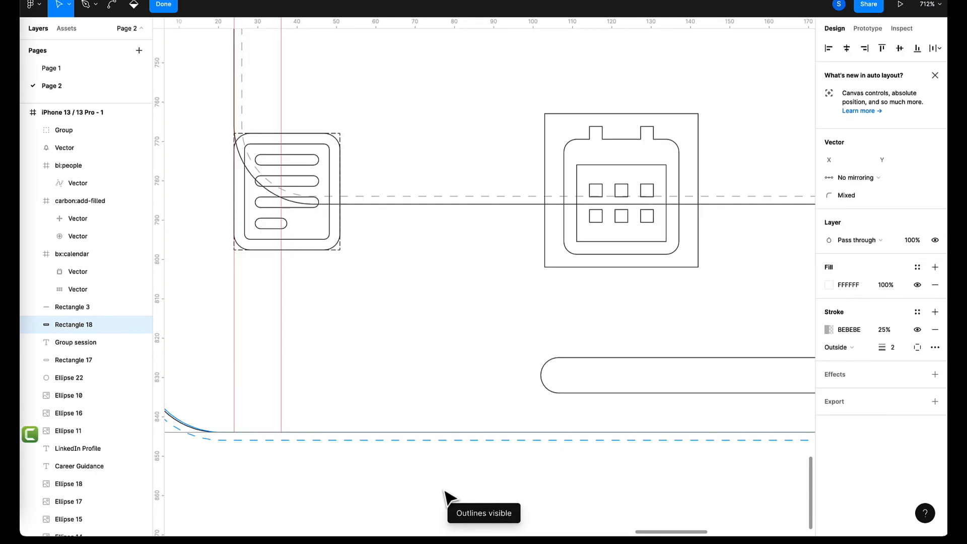
scroll(513, 439, right, 4)
scroll(514, 439, down, 10)
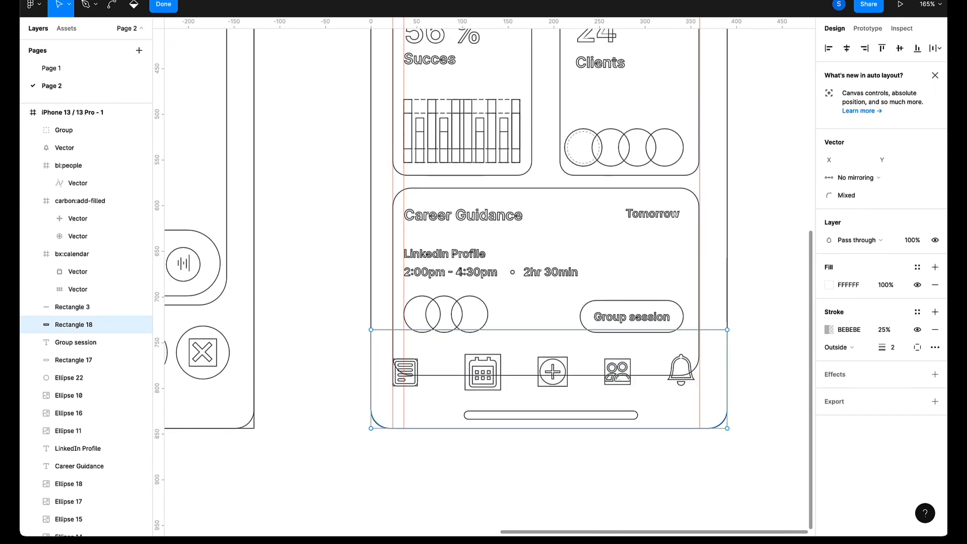
Turn off the outline view and exit vector editing of the bottom panel rectangle, leaving nothing selected.
click(900, 6)
click(929, 4)
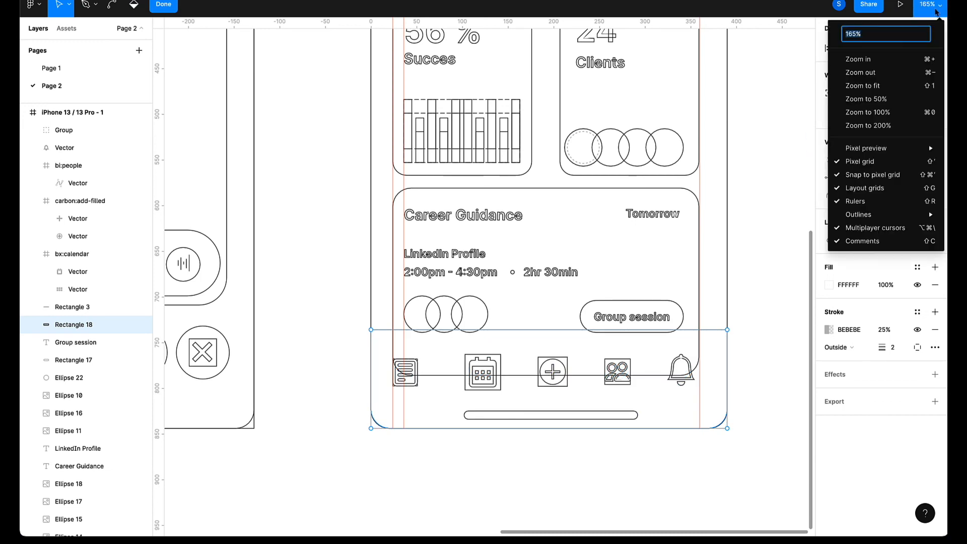
mouse_move(875, 214)
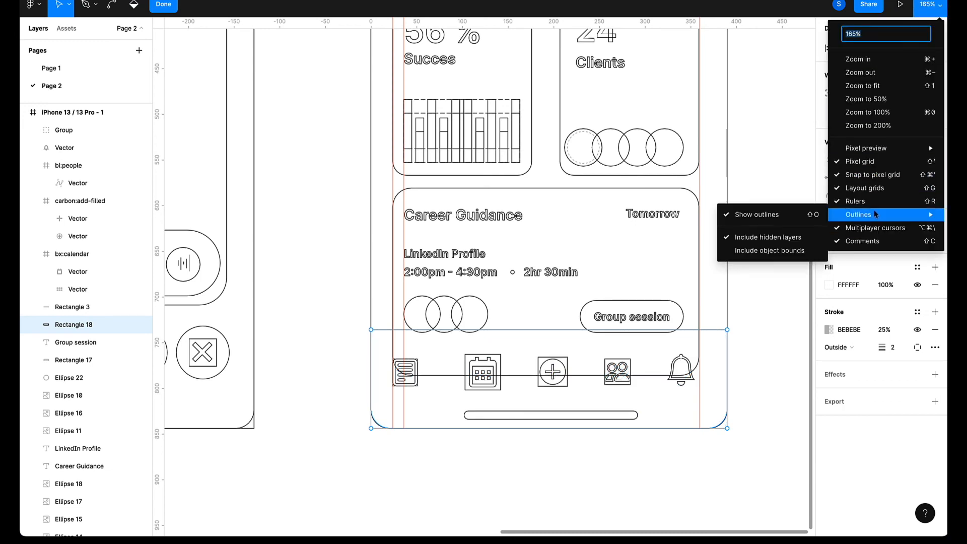
click(807, 220)
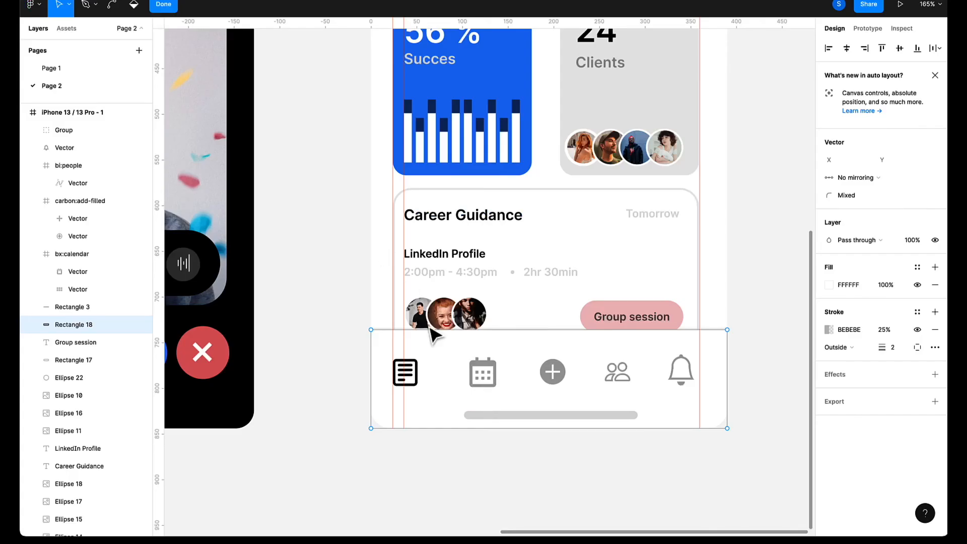
key(Escape)
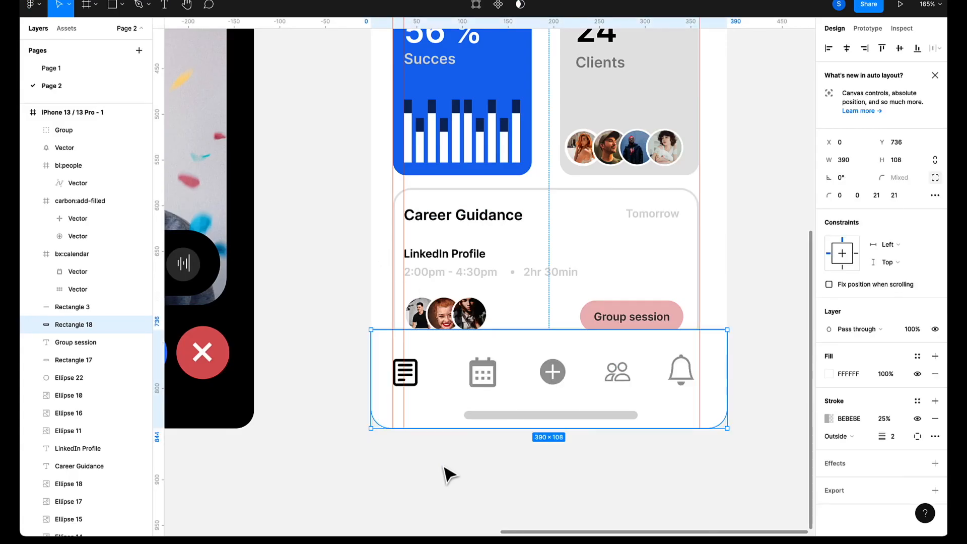
key(Escape)
Examine the bottom navigation panel and its notes icon on the Sessions screen in the normal filled view.
scroll(448, 473, down, 3)
scroll(448, 473, right, 3)
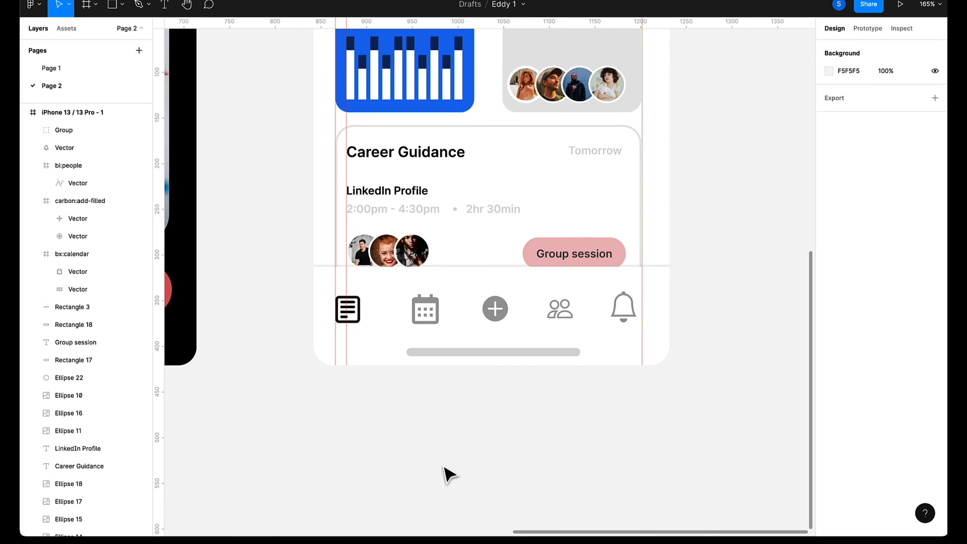
scroll(302, 468, left, 2)
scroll(302, 468, up, 1)
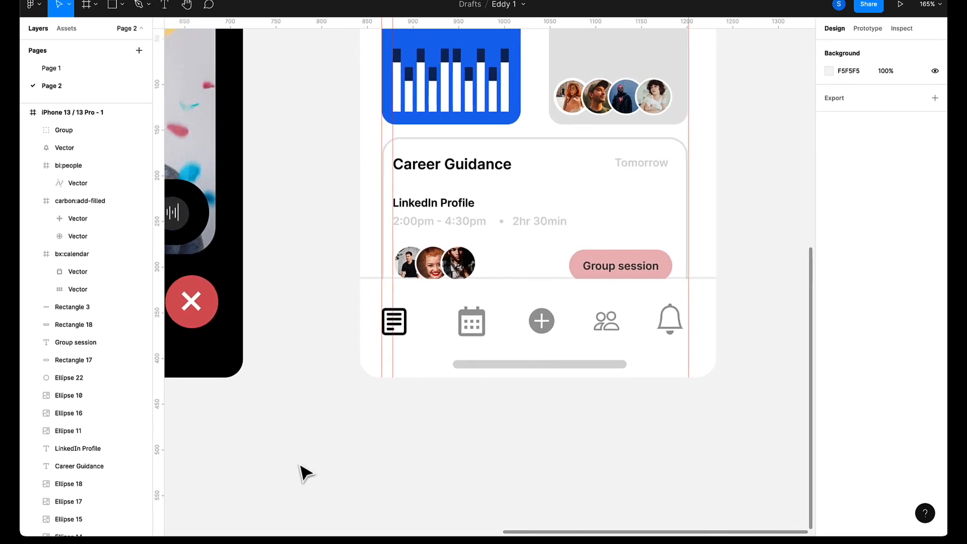
scroll(304, 473, up, 4)
scroll(303, 473, left, 3)
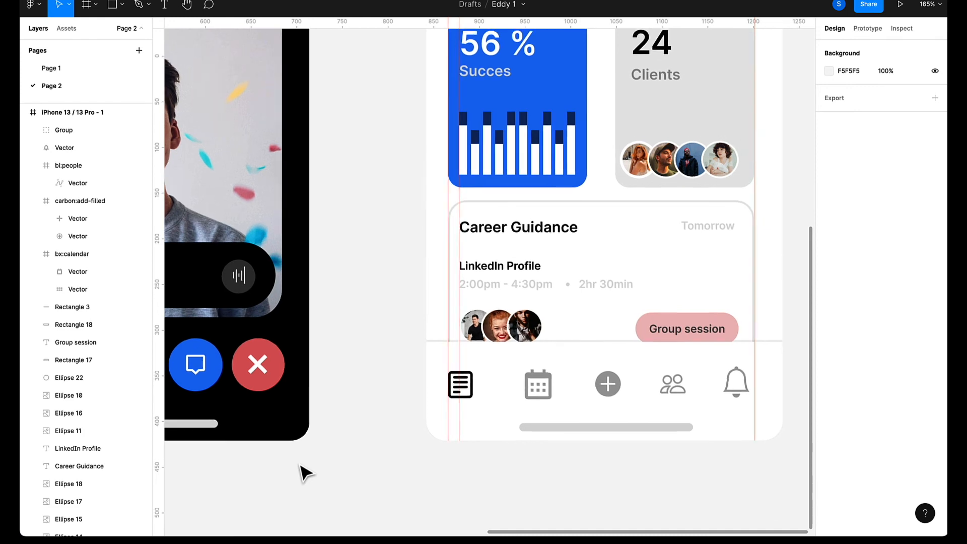
scroll(303, 473, right, 2)
scroll(303, 474, down, 1)
scroll(304, 473, right, 1)
scroll(303, 473, down, 6)
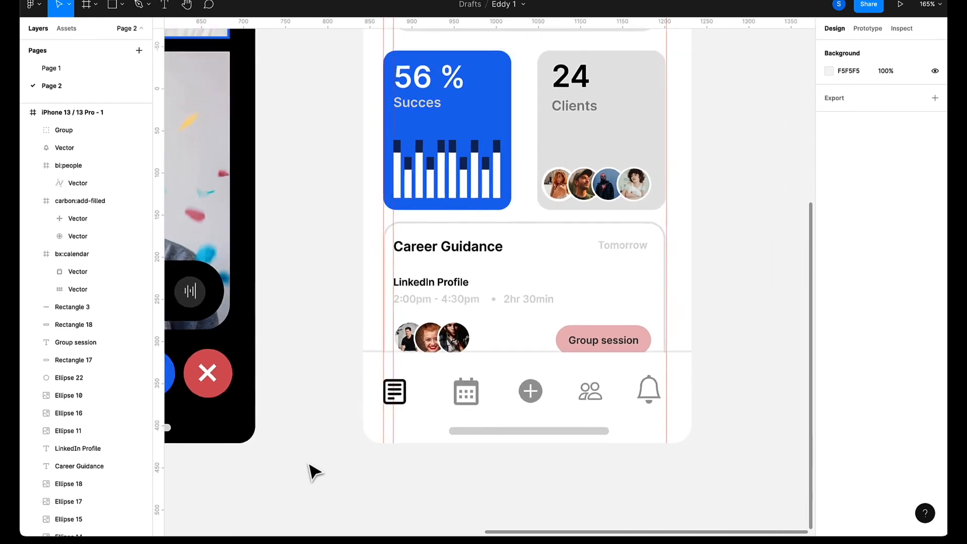
Collapse the layers of the Sessions screen frame and rename the frame as Third Screen.
scroll(309, 472, up, 4)
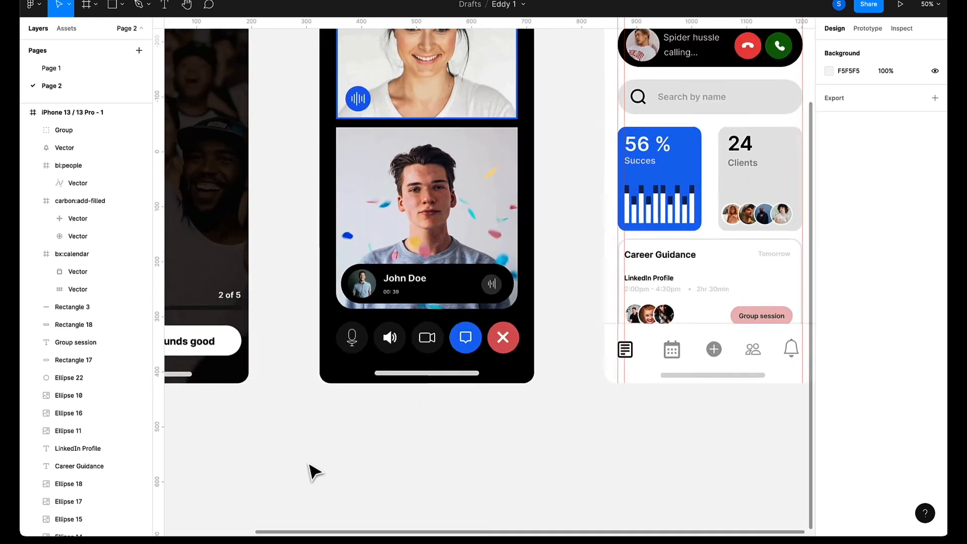
scroll(309, 472, down, 2)
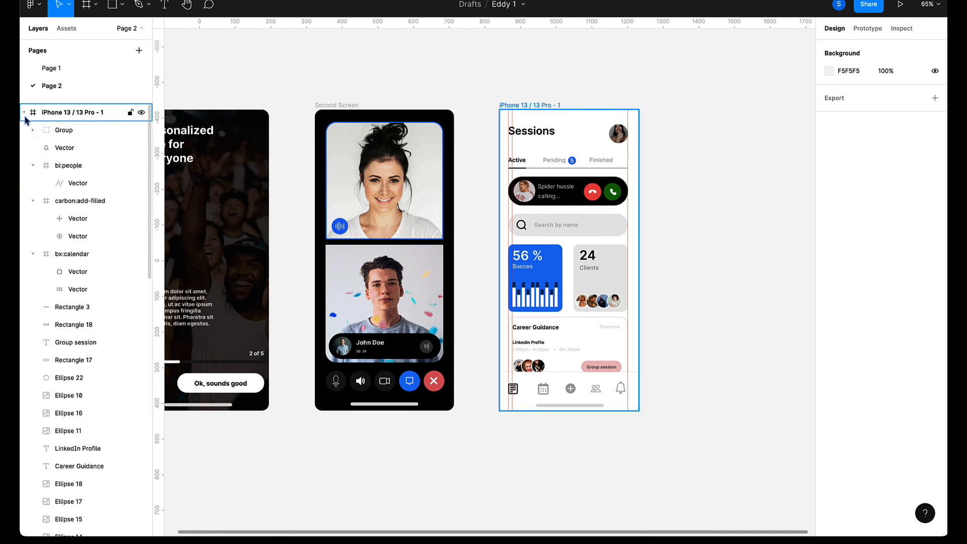
click(24, 112)
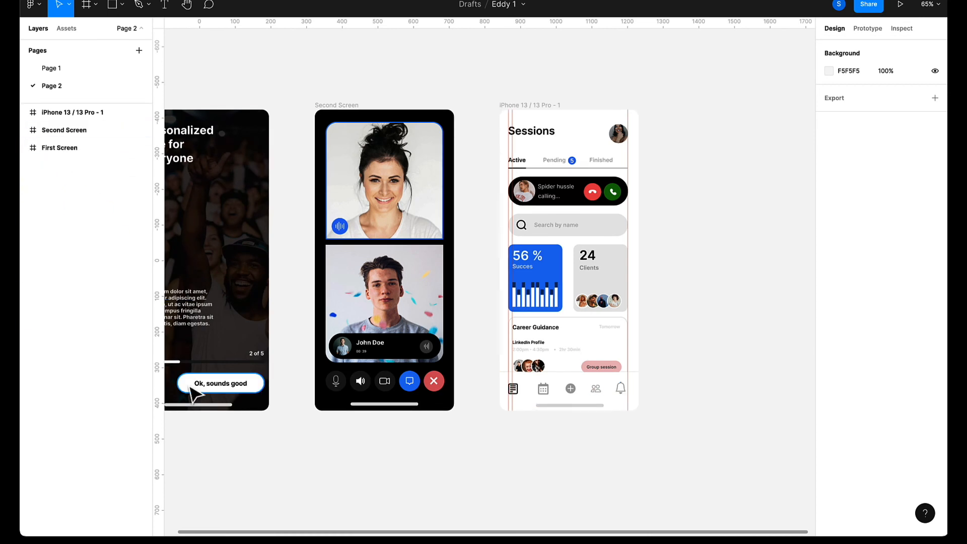
double_click(59, 118)
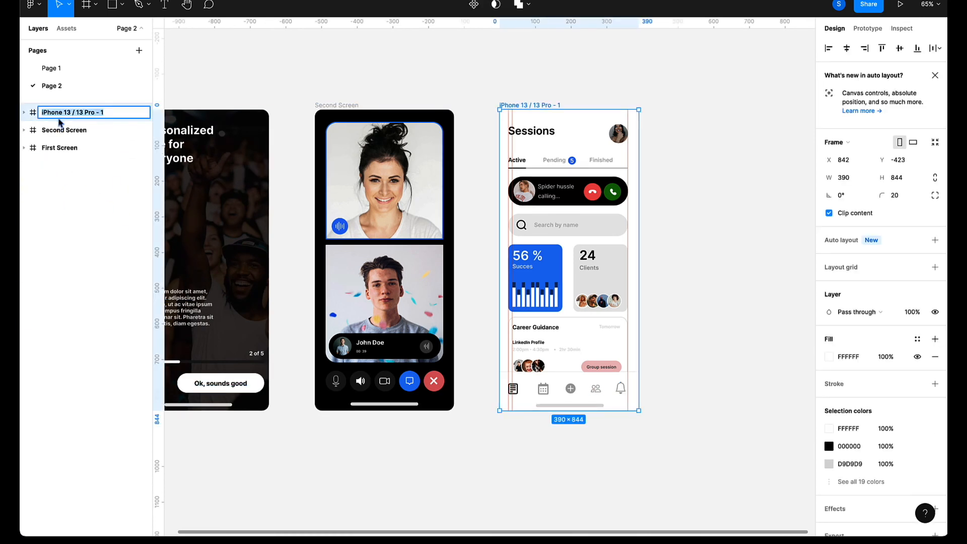
text(Third Screen)
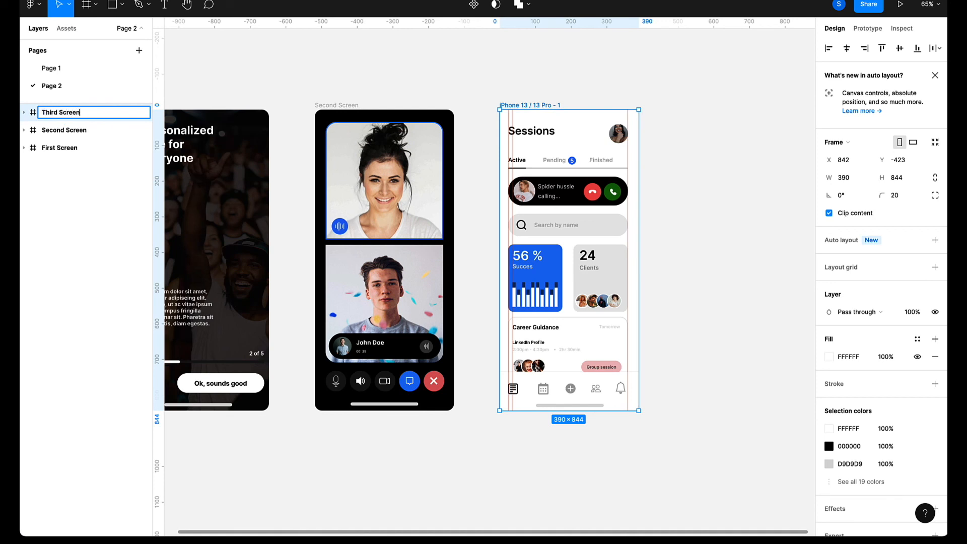
key(Return)
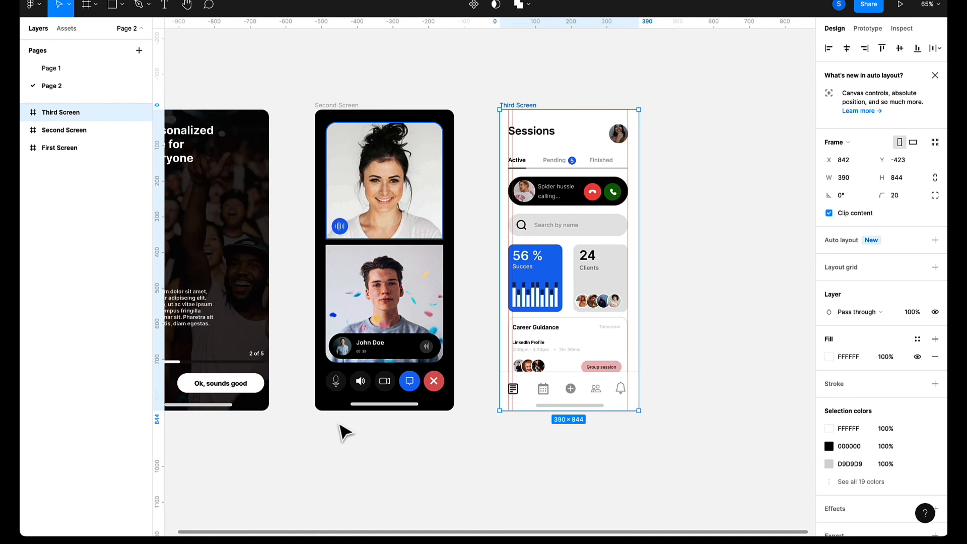
click(333, 468)
Page back and forth through all three screens in the prototype preview, then return to the design file.
scroll(334, 468, left, 5)
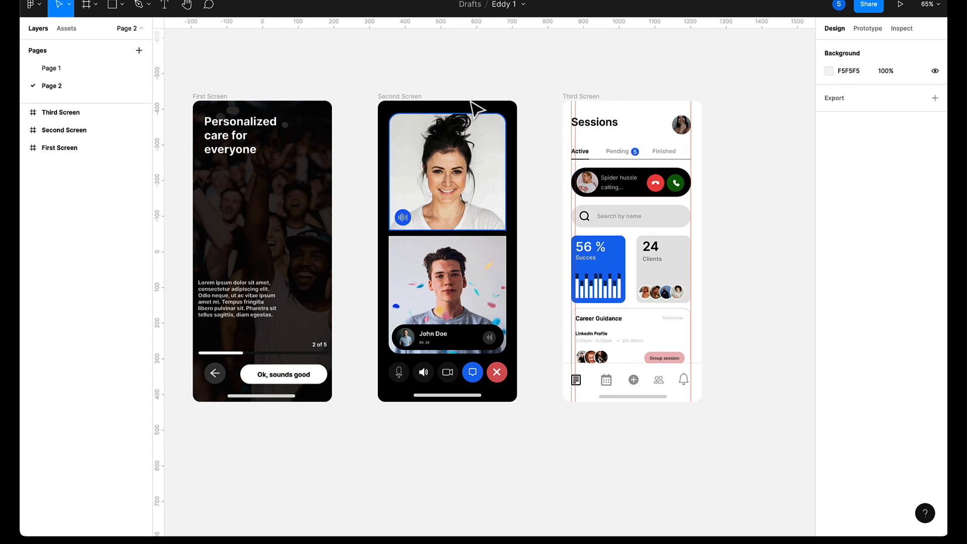
click(208, 1)
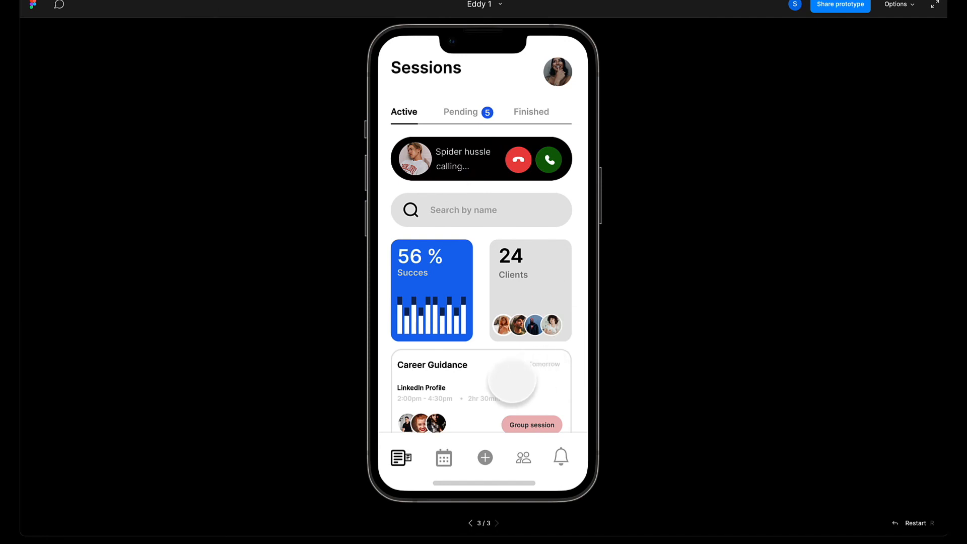
key(Left)
key(Left)
key(Right)
key(Right)
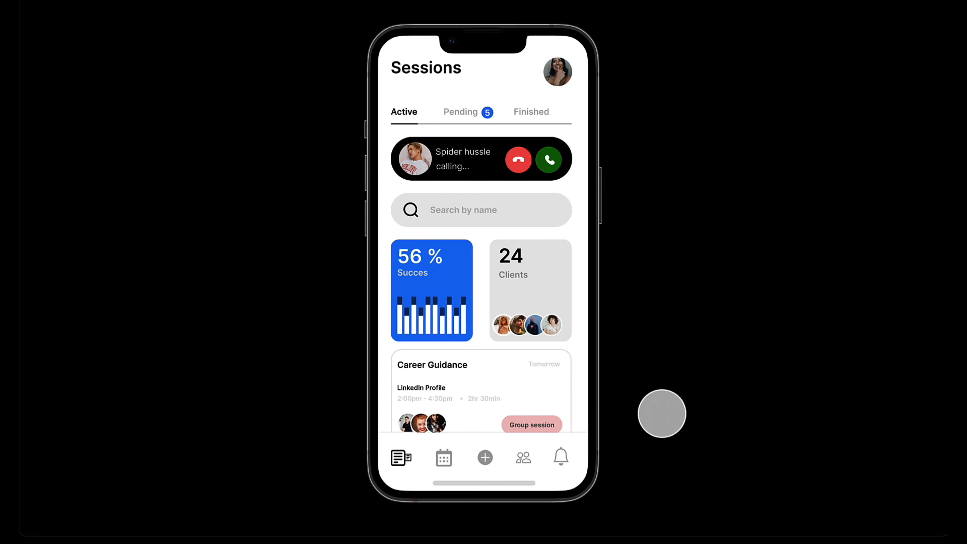
key(Left)
key(Left)
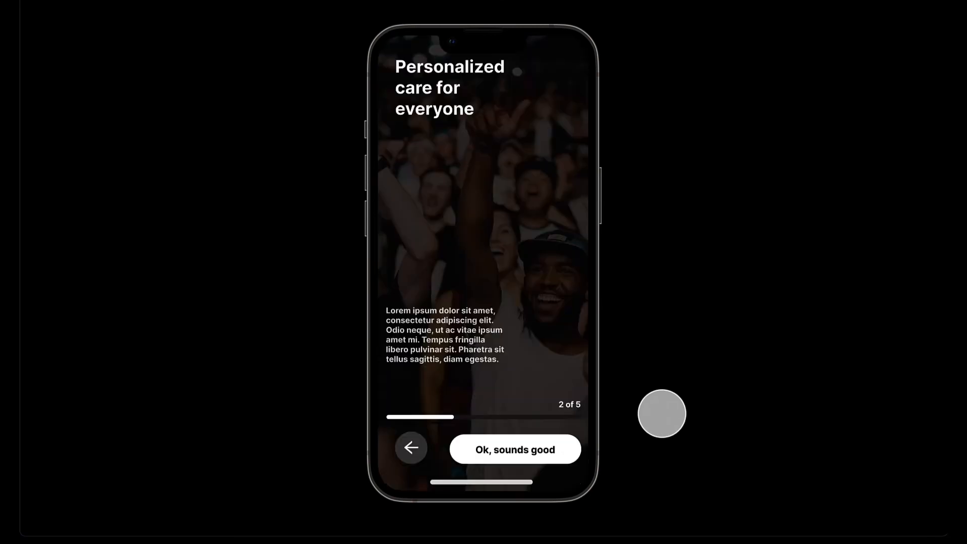
key(Right)
key(Right)
key(Left)
key(Left)
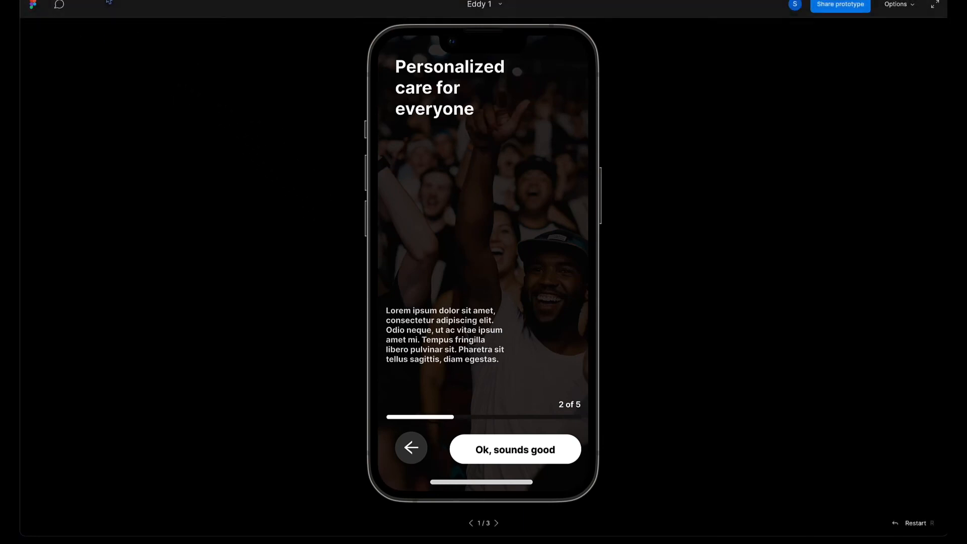
click(108, 1)
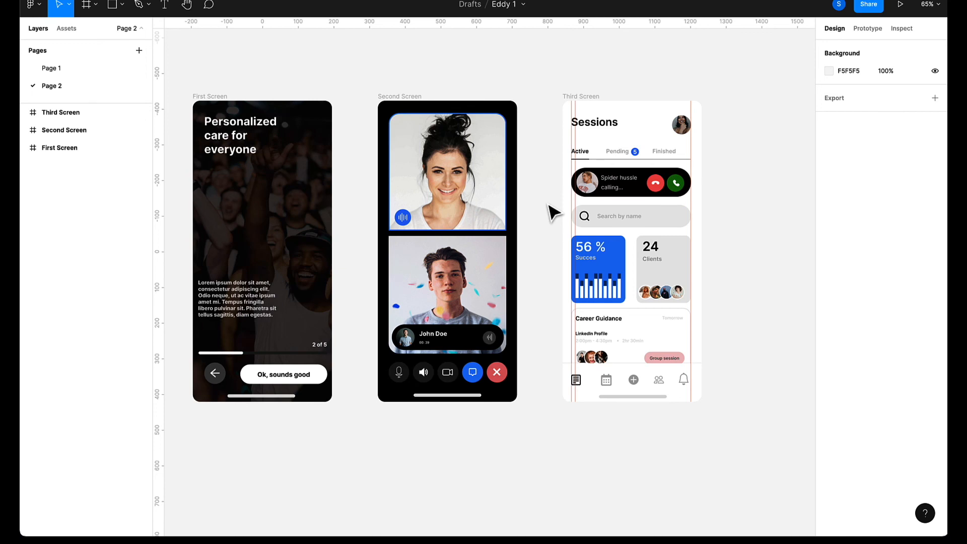
scroll(554, 212, left, 2)
scroll(554, 212, up, 1)
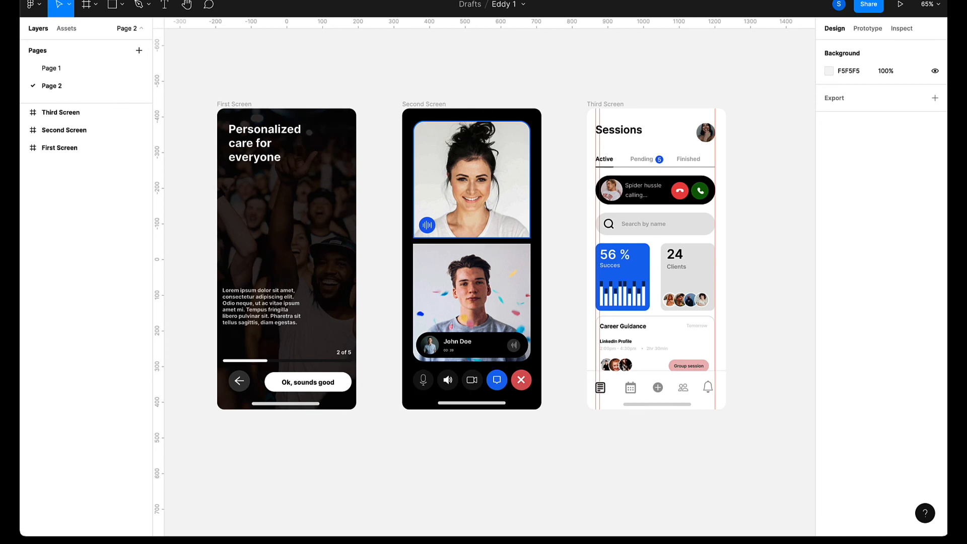
click(559, 0)
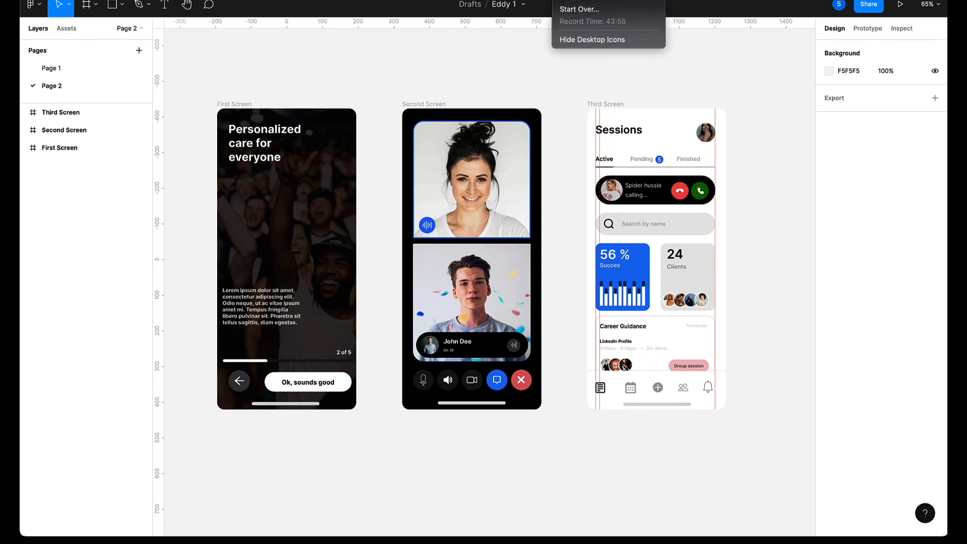